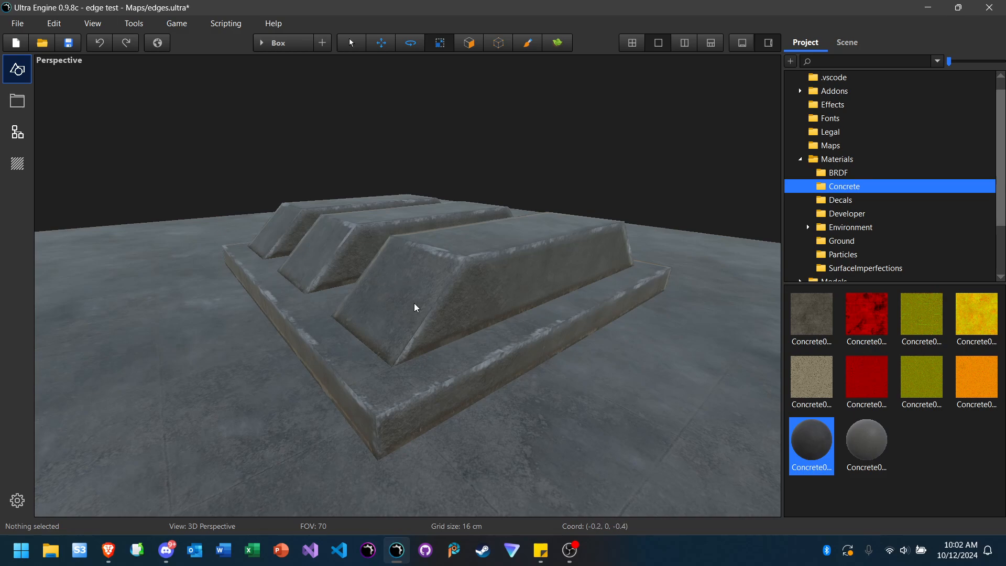
Step: Switch to Discord, open the Ultra Engine server's screenshots channel and dismiss the Streamer Mode notice
{"action": "left_click", "coordinate": [173, 556]}
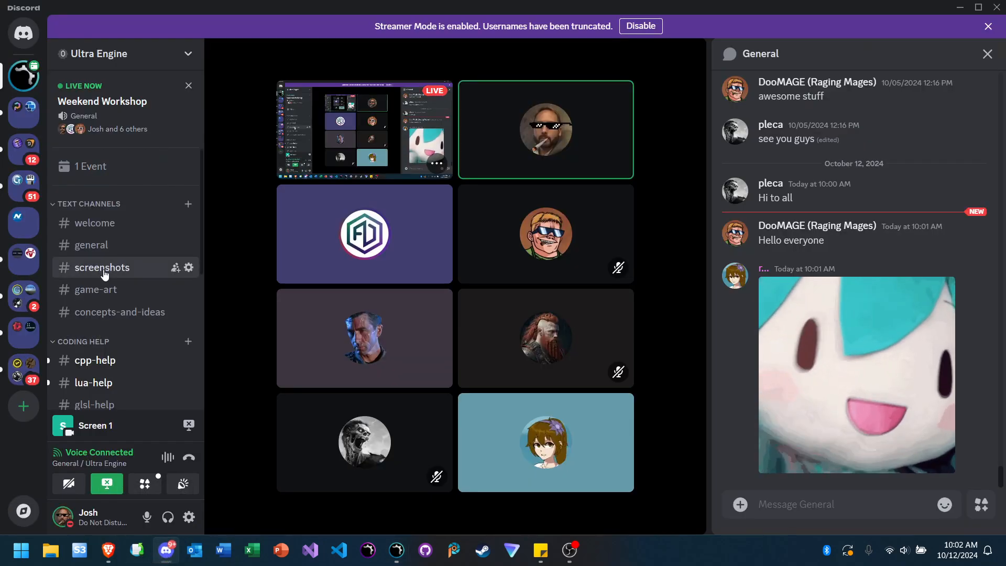
{"action": "left_click", "coordinate": [157, 268]}
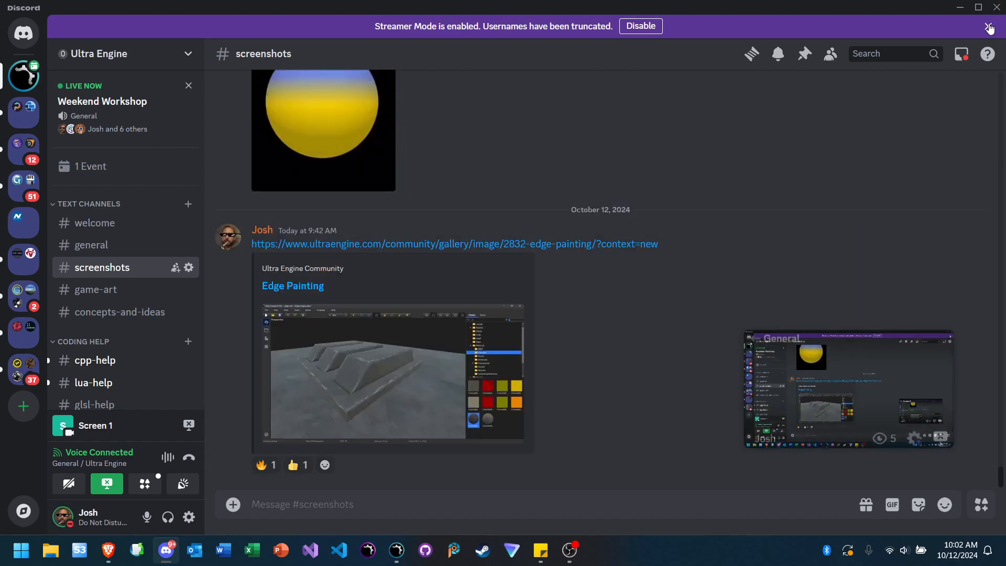
{"action": "left_click", "coordinate": [988, 26]}
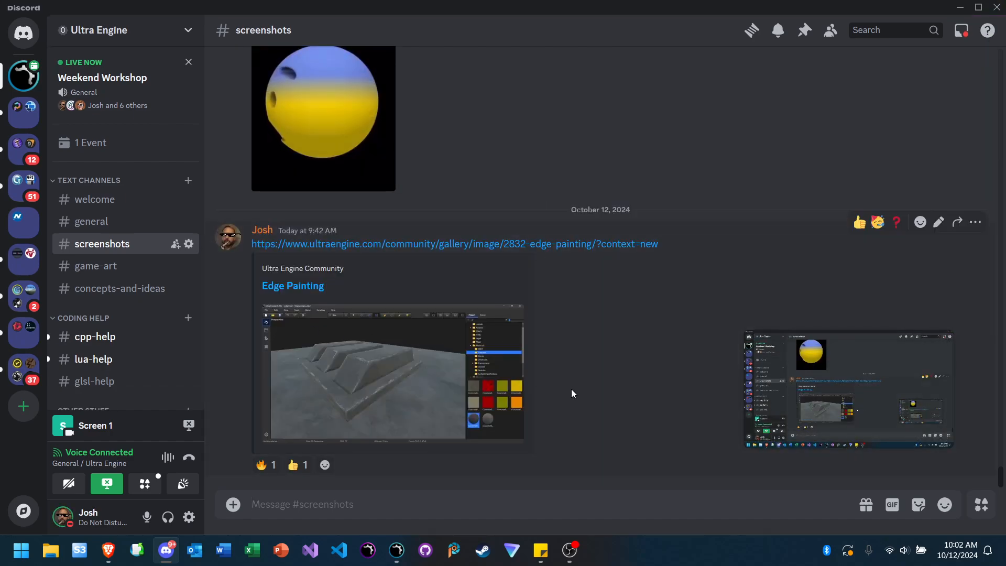
Step: Find the October 5 material painter test post in the channel history and view both brick wall images enlarged
{"action": "scroll", "coordinate": [576, 391], "scroll_direction": "up", "scroll_amount": 10}
{"action": "scroll", "coordinate": [577, 381], "scroll_direction": "up", "scroll_amount": 15}
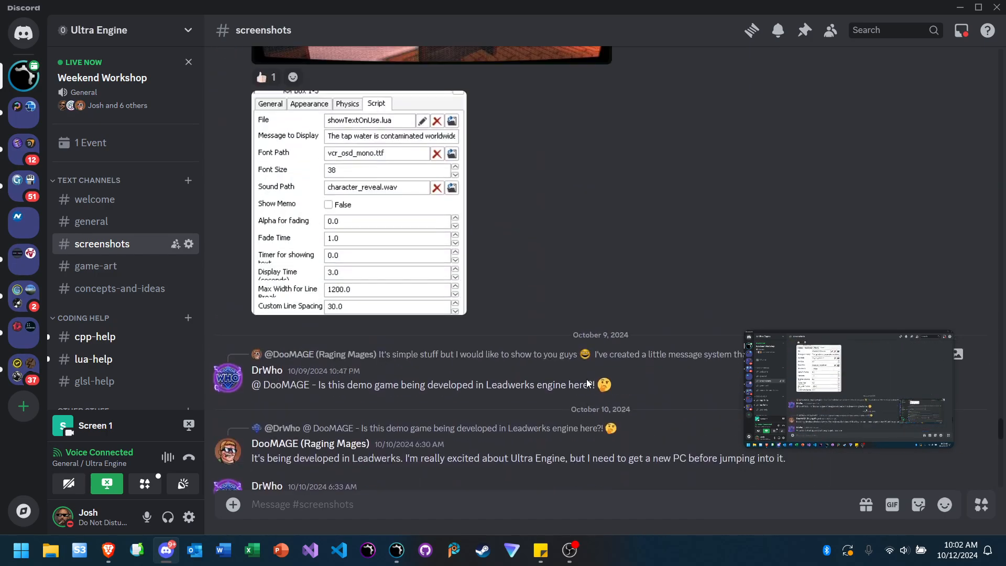
{"action": "scroll", "coordinate": [586, 379], "scroll_direction": "up", "scroll_amount": 15}
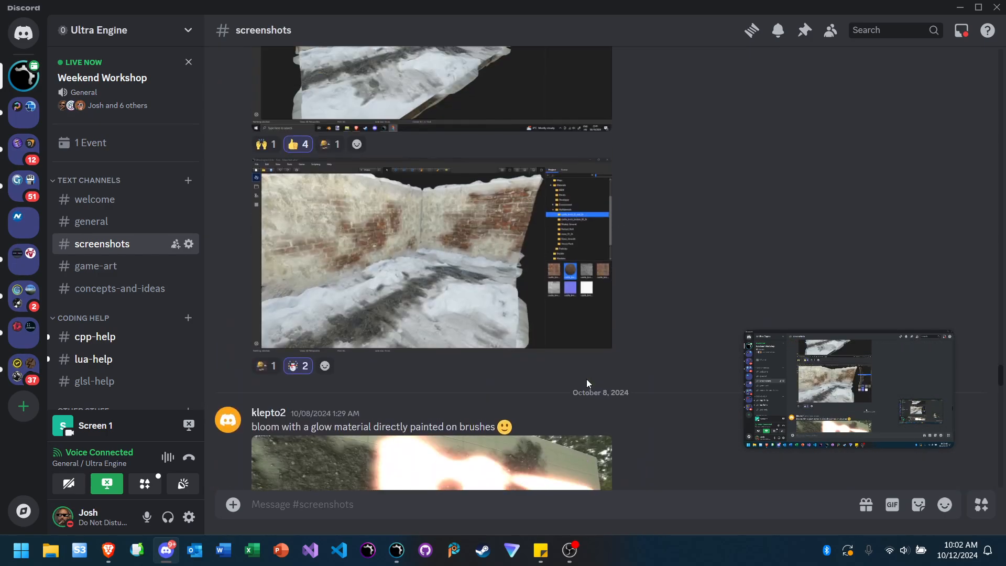
{"action": "scroll", "coordinate": [582, 370], "scroll_direction": "up", "scroll_amount": 2}
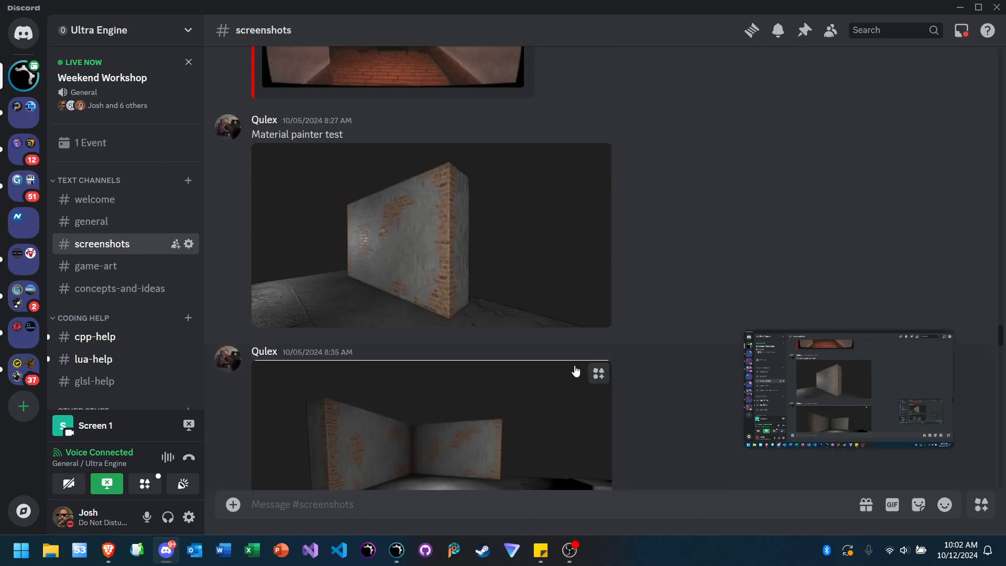
{"action": "scroll", "coordinate": [492, 334], "scroll_direction": "down", "scroll_amount": 2}
{"action": "left_click", "coordinate": [375, 152]}
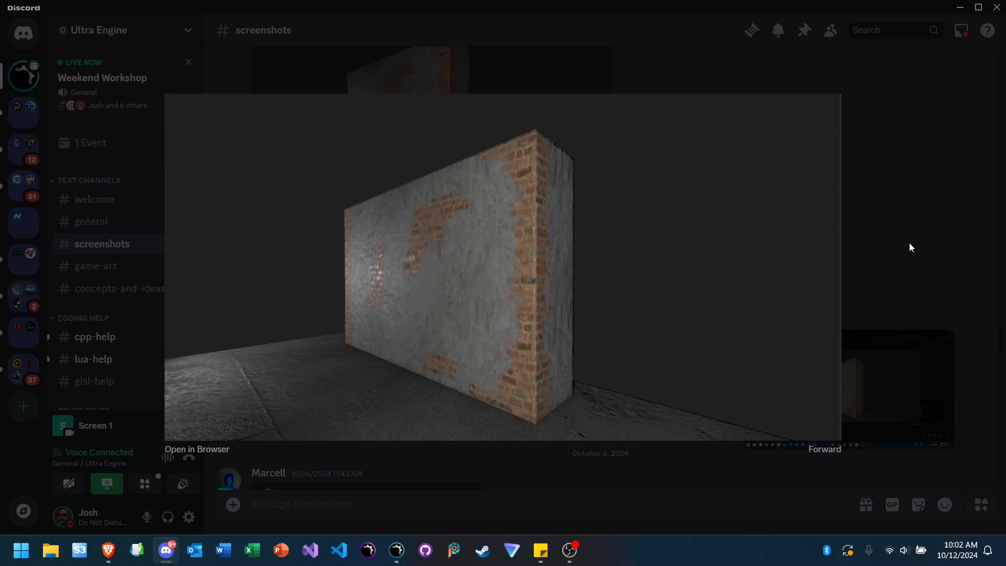
{"action": "left_click", "coordinate": [910, 243]}
{"action": "left_click", "coordinate": [366, 329]}
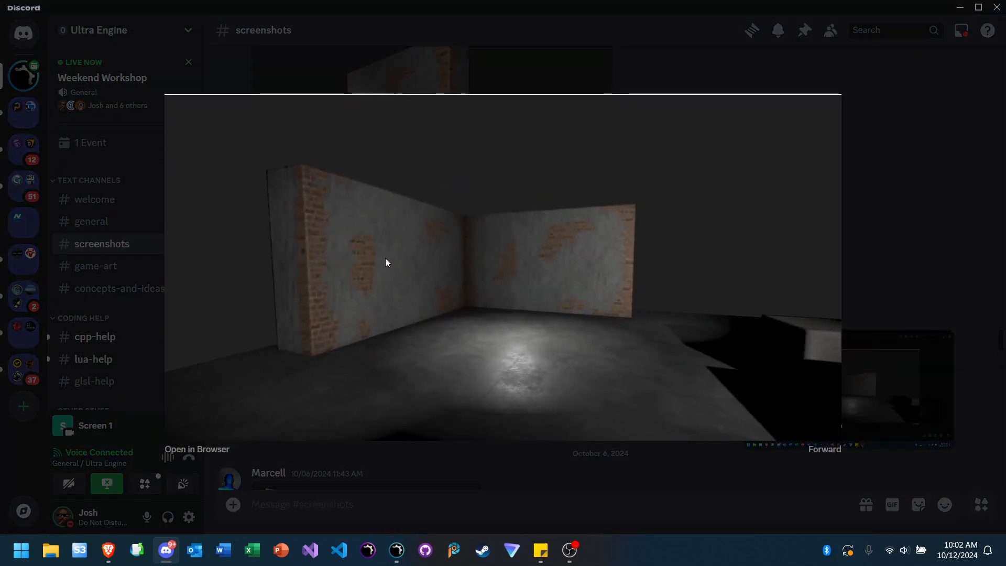
{"action": "left_click", "coordinate": [618, 495]}
Step: Open the second snowy brick corner image in the browser and show it at full size
{"action": "scroll", "coordinate": [443, 197], "scroll_direction": "down", "scroll_amount": 12}
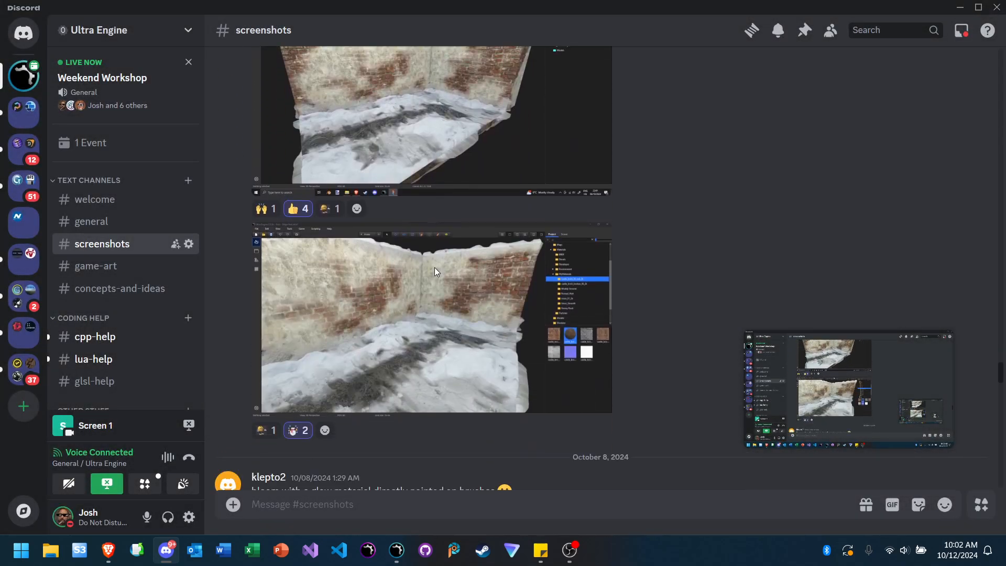
{"action": "left_click", "coordinate": [396, 358]}
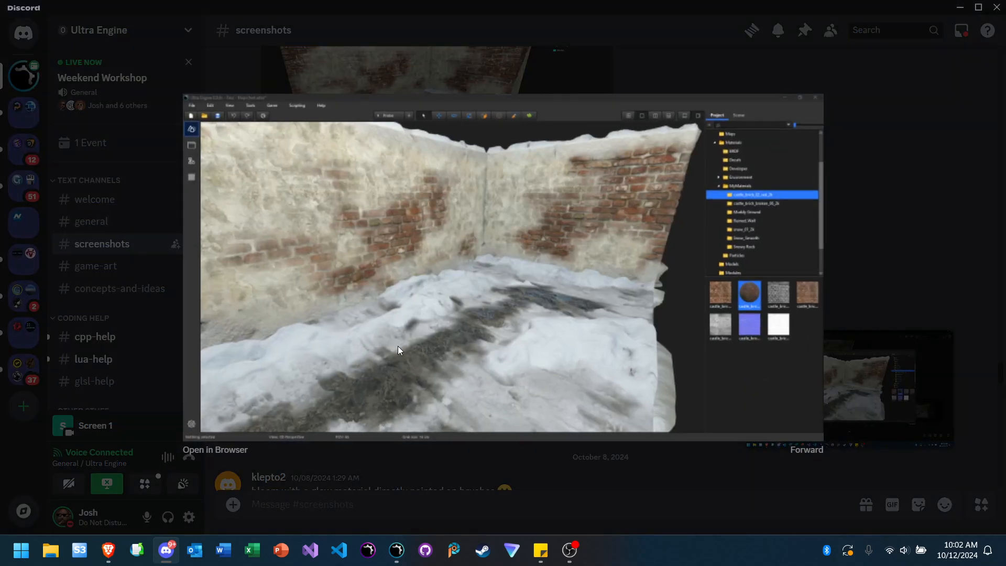
{"action": "left_click", "coordinate": [226, 449]}
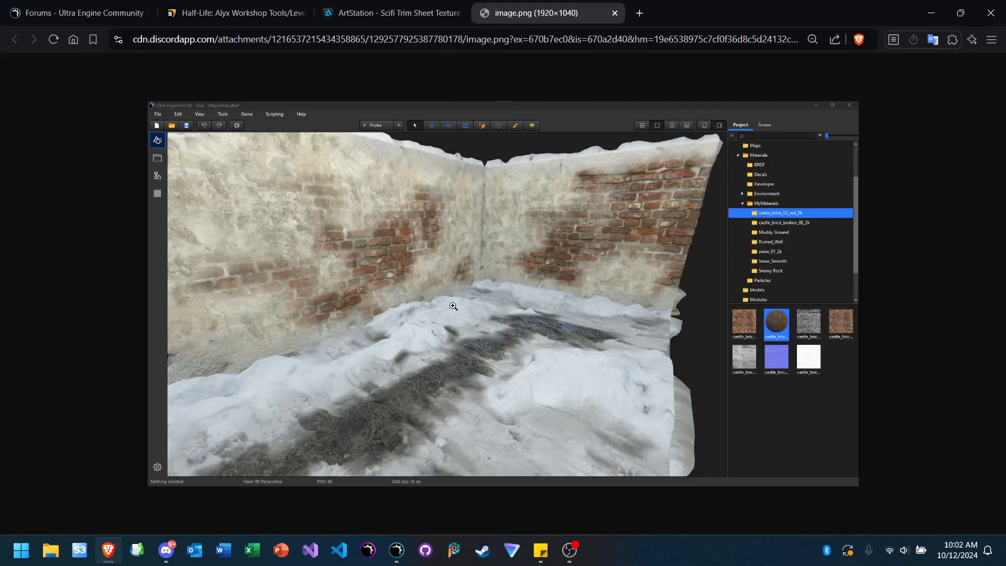
{"action": "left_click", "coordinate": [427, 260]}
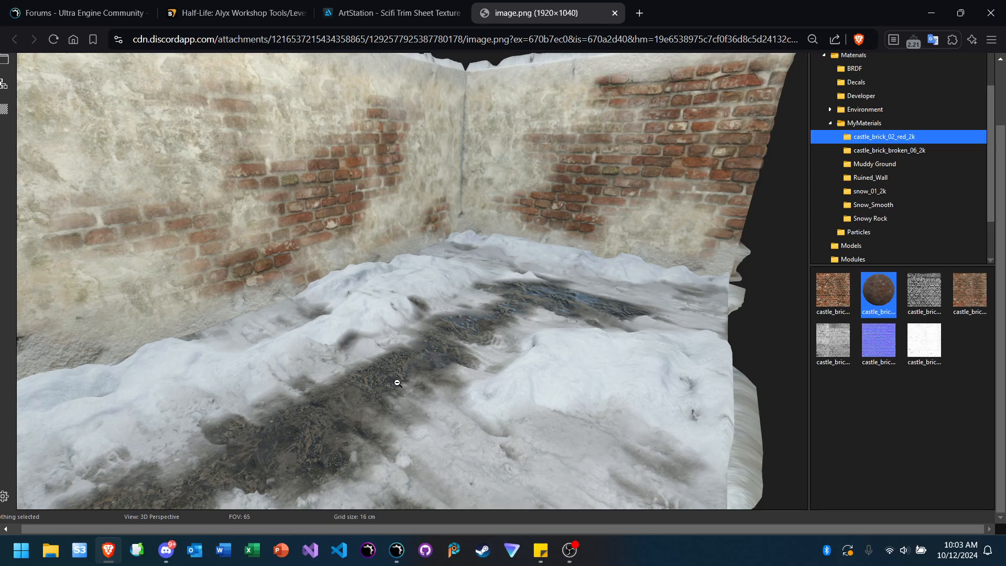
Step: Enlarge the image to 110% and examine the blending of snow, mud and brick along the muddy path
{"action": "scroll", "coordinate": [389, 416], "scroll_direction": "up", "scroll_amount": 2, "text": "ctrl"}
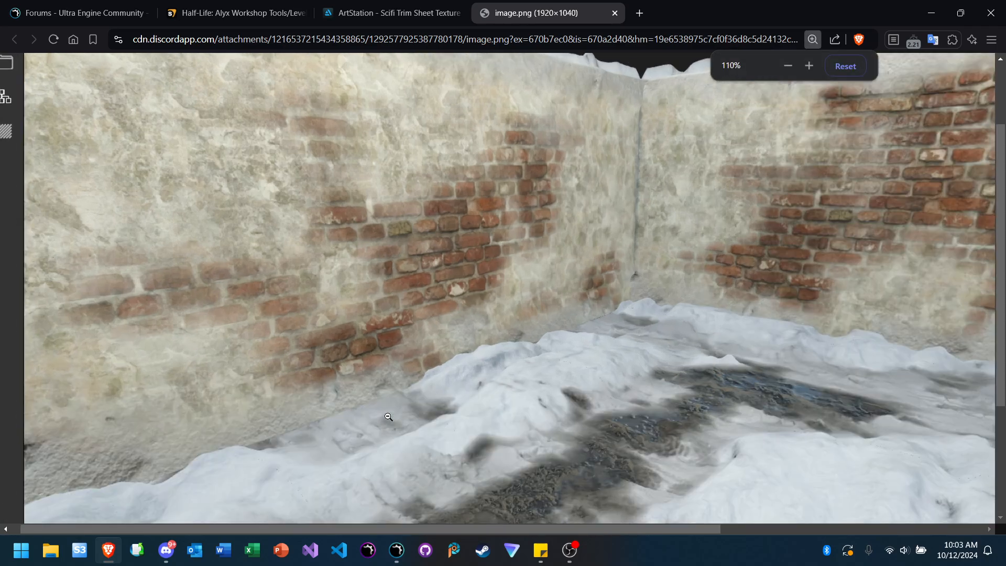
{"action": "scroll", "coordinate": [370, 316], "scroll_direction": "down", "scroll_amount": 5}
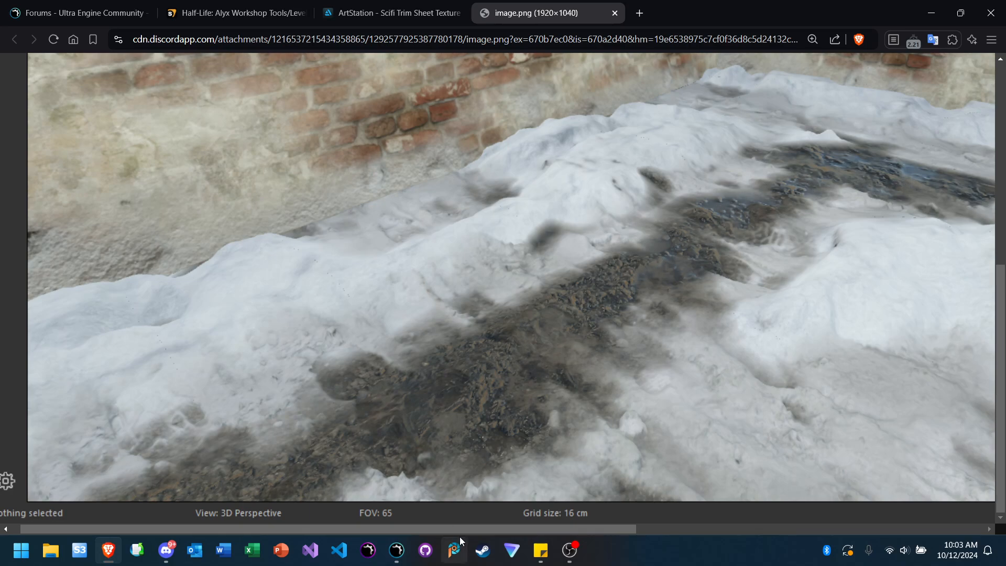
{"action": "left_click_drag", "start_coordinate": [464, 527], "coordinate": [524, 533]}
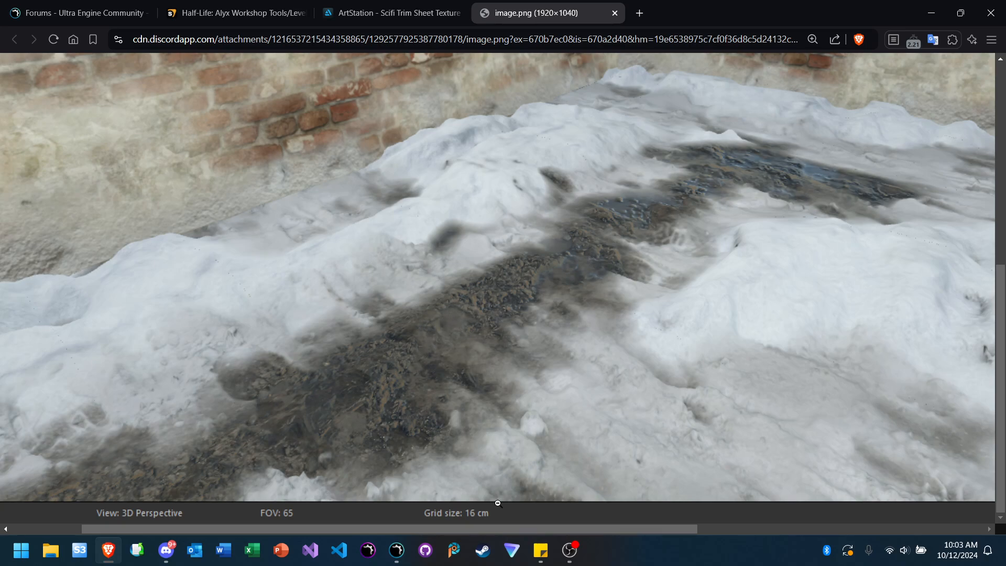
{"action": "mouse_move", "coordinate": [489, 530]}
{"action": "left_mouse_down"}
{"action": "mouse_move", "coordinate": [501, 530]}
{"action": "mouse_move", "coordinate": [487, 530]}
{"action": "left_mouse_up"}
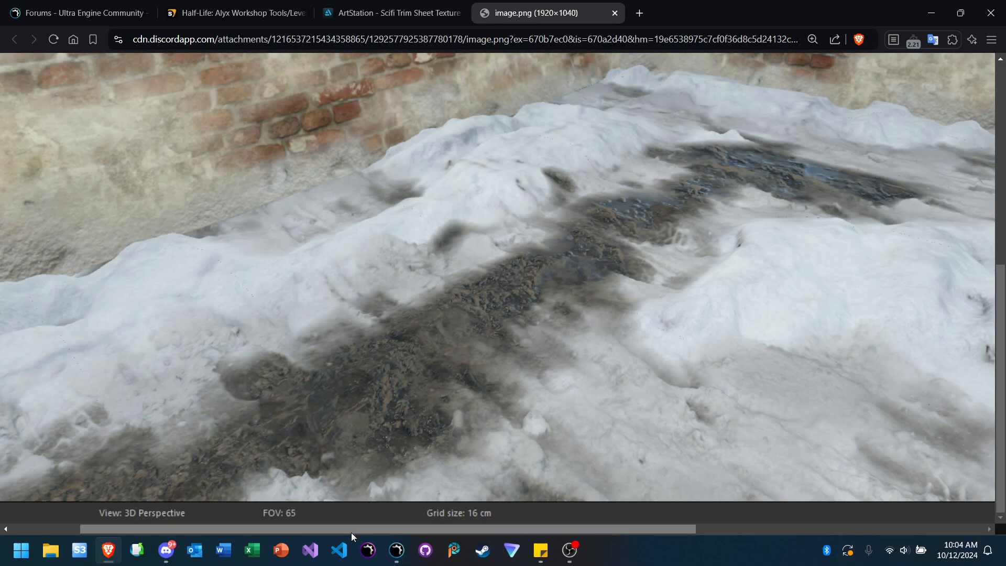
{"action": "left_click_drag", "start_coordinate": [351, 532], "coordinate": [316, 533]}
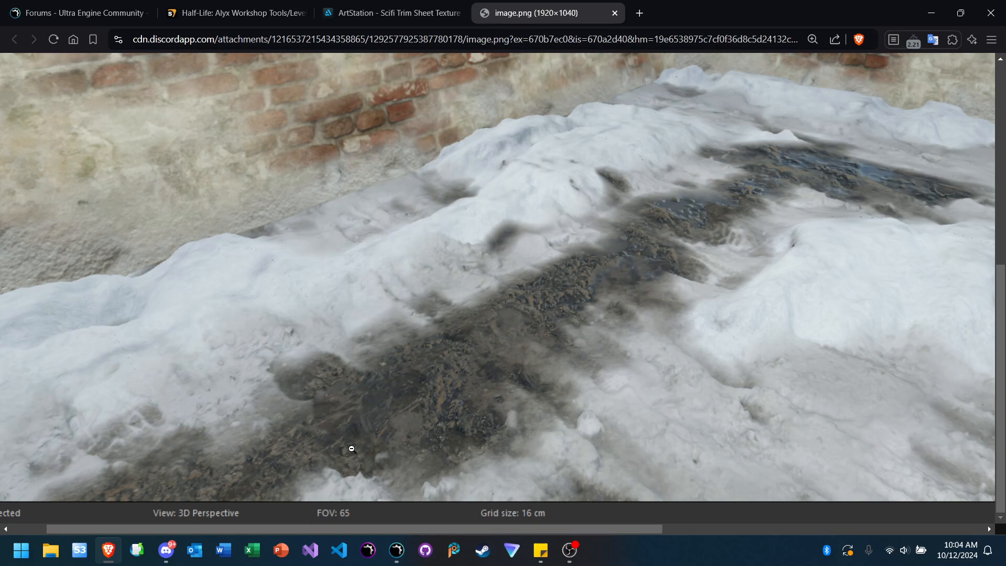
Step: Return to Discord's screenshots channel and view the image combining a glow material with the AmbientCG lava material enlarged
{"action": "left_click", "coordinate": [166, 550]}
{"action": "left_click", "coordinate": [494, 464]}
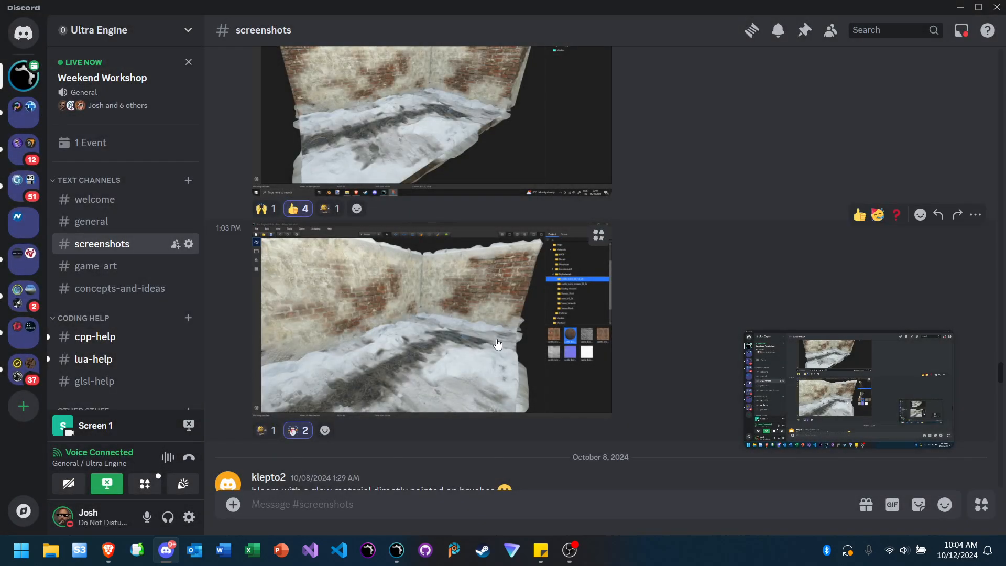
{"action": "scroll", "coordinate": [458, 305], "scroll_direction": "down", "scroll_amount": 6}
{"action": "scroll", "coordinate": [450, 322], "scroll_direction": "up", "scroll_amount": 3}
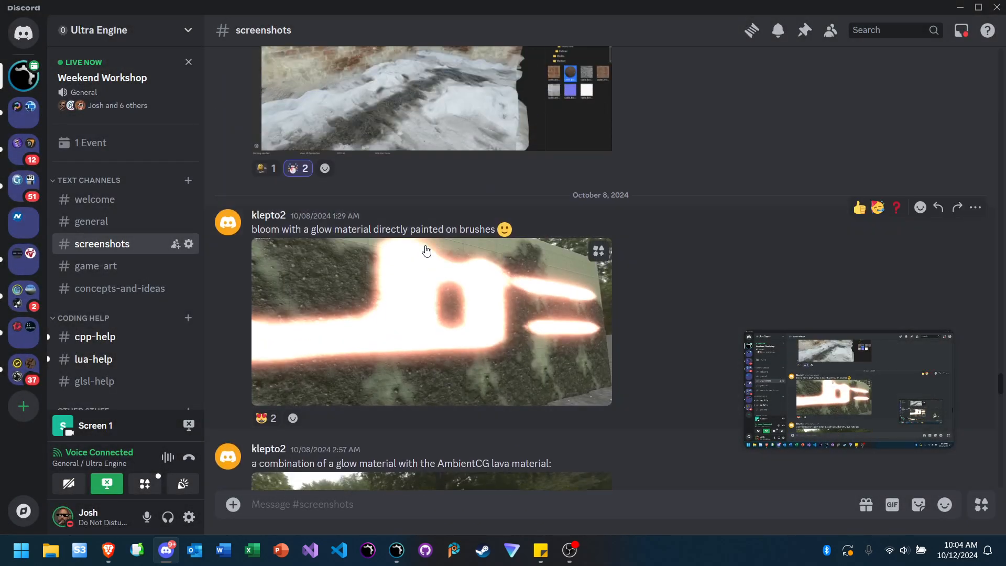
{"action": "scroll", "coordinate": [421, 246], "scroll_direction": "down", "scroll_amount": 6}
{"action": "left_click", "coordinate": [420, 283]}
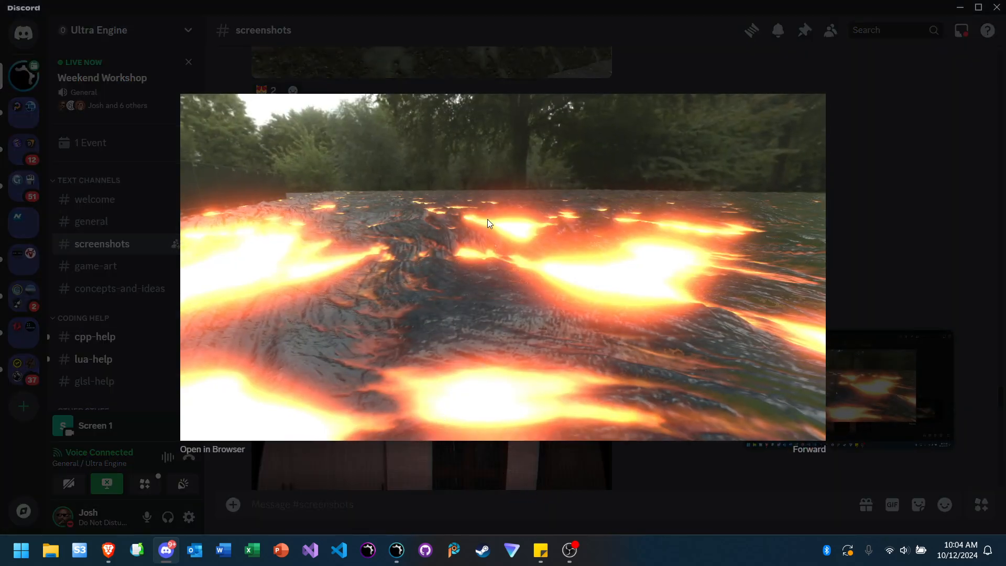
{"action": "left_click", "coordinate": [597, 490]}
Step: View the enlarged image of bloom from a glow material painted directly on brushes
{"action": "scroll", "coordinate": [456, 278], "scroll_direction": "up", "scroll_amount": 5}
{"action": "left_click", "coordinate": [428, 276]}
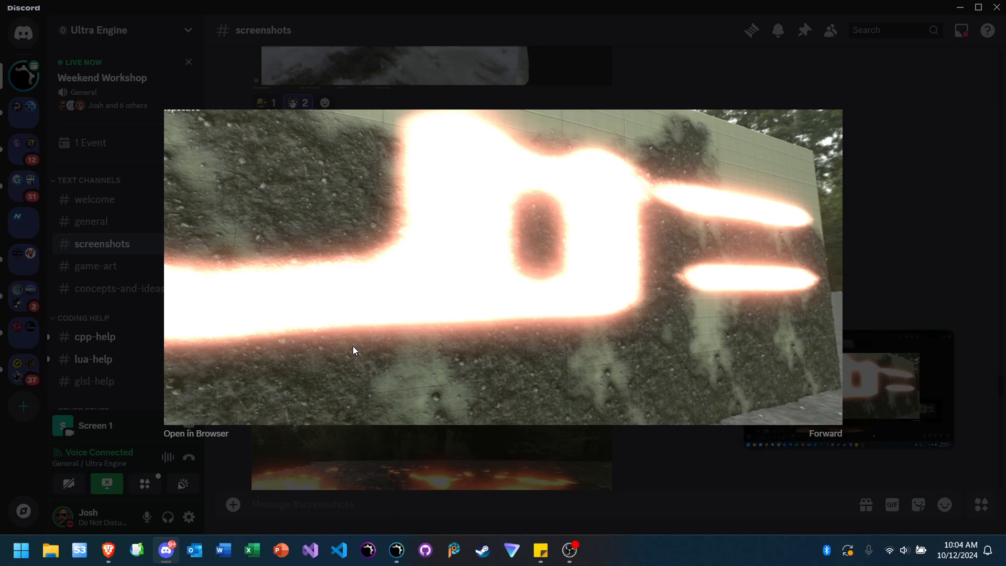
{"action": "left_click", "coordinate": [580, 479]}
Step: Browse the newer posts in the channel and find the Hotspot Your Heart Out post
{"action": "scroll", "coordinate": [441, 212], "scroll_direction": "down", "scroll_amount": 5}
{"action": "scroll", "coordinate": [440, 212], "scroll_direction": "down", "scroll_amount": 15}
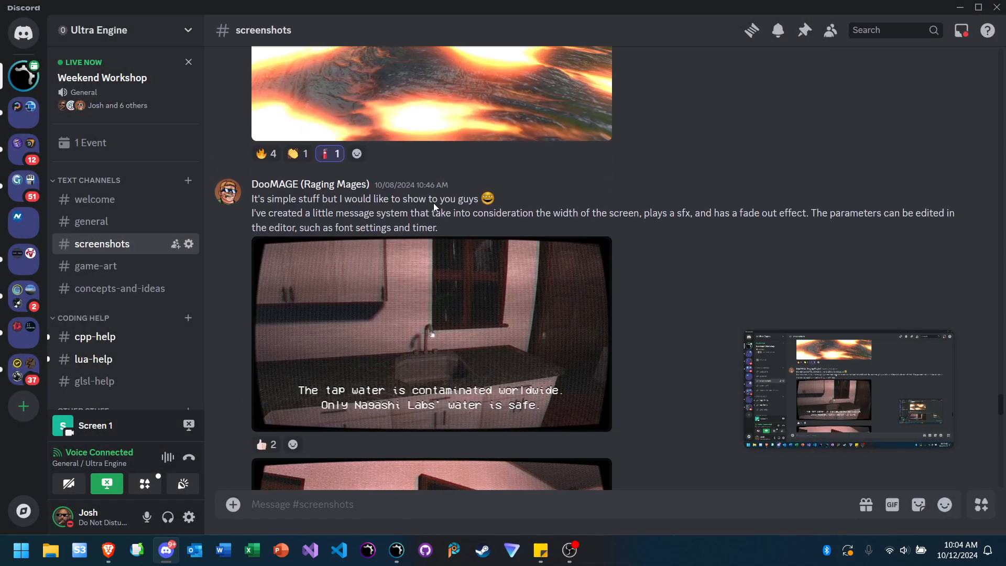
{"action": "scroll", "coordinate": [663, 253], "scroll_direction": "down", "scroll_amount": 15}
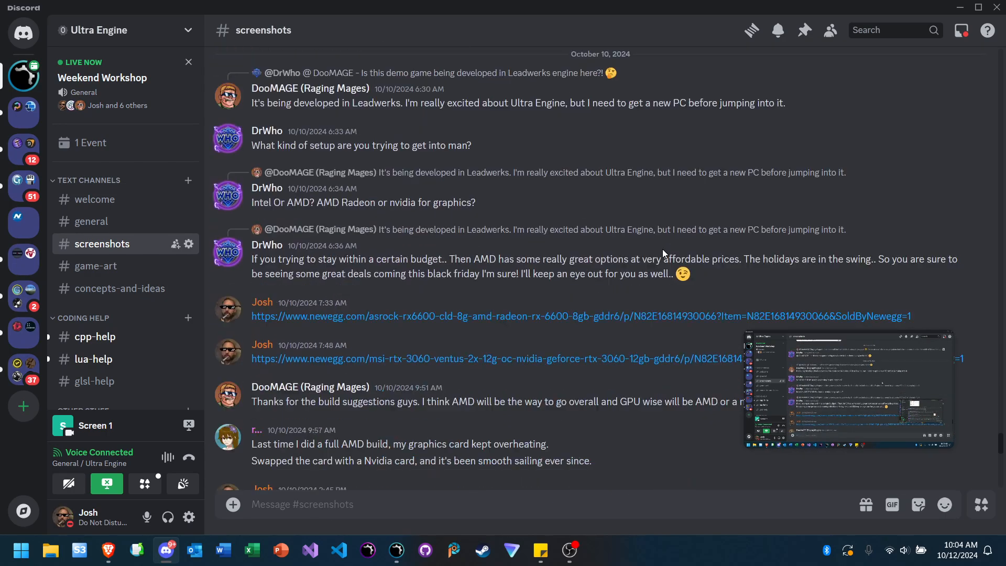
{"action": "scroll", "coordinate": [662, 249], "scroll_direction": "down", "scroll_amount": 5}
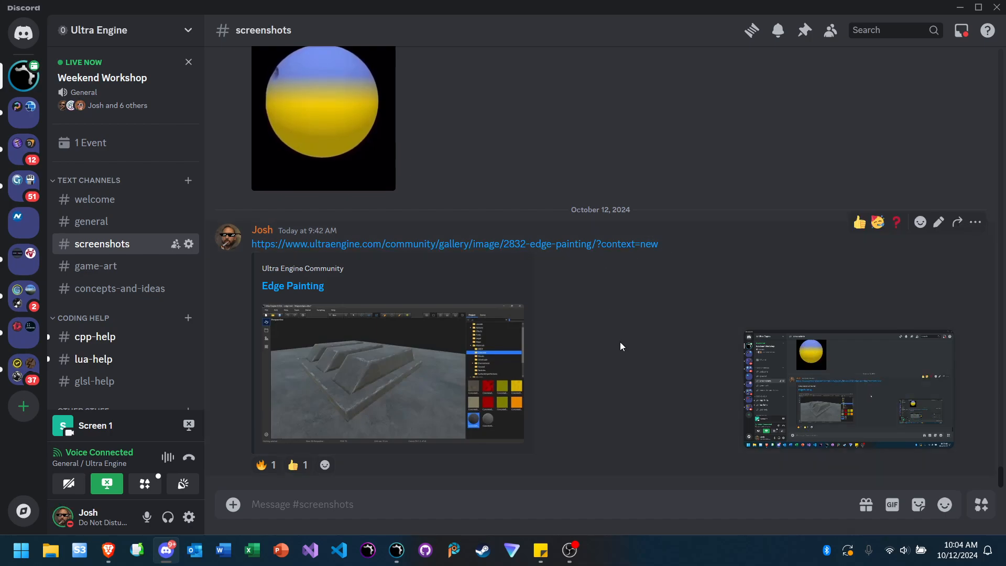
{"action": "scroll", "coordinate": [628, 390], "scroll_direction": "up", "scroll_amount": 5}
{"action": "scroll", "coordinate": [572, 393], "scroll_direction": "up", "scroll_amount": 2}
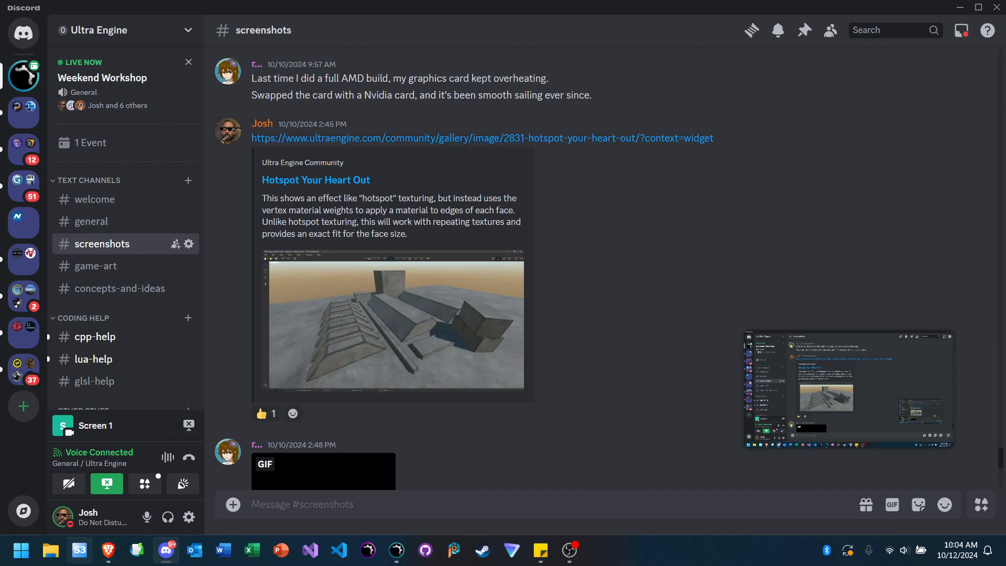
Step: Switch to the browser and review the Half-Life: Alyx Hotspot Texturing article, including its Subrect Editor rectangle setup
{"action": "left_click", "coordinate": [108, 550]}
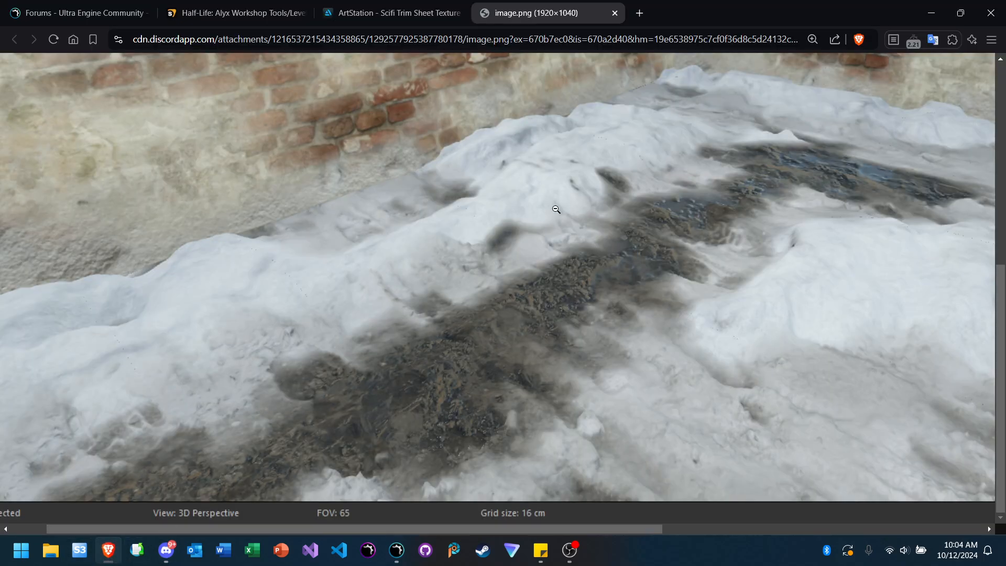
{"action": "left_click", "coordinate": [242, 17]}
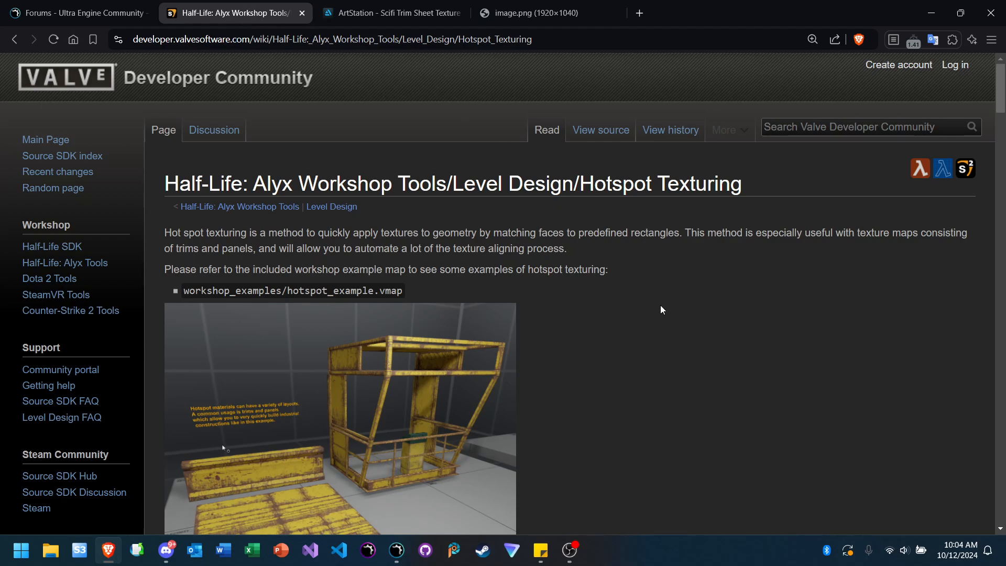
{"action": "scroll", "coordinate": [652, 351], "scroll_direction": "down", "scroll_amount": 3}
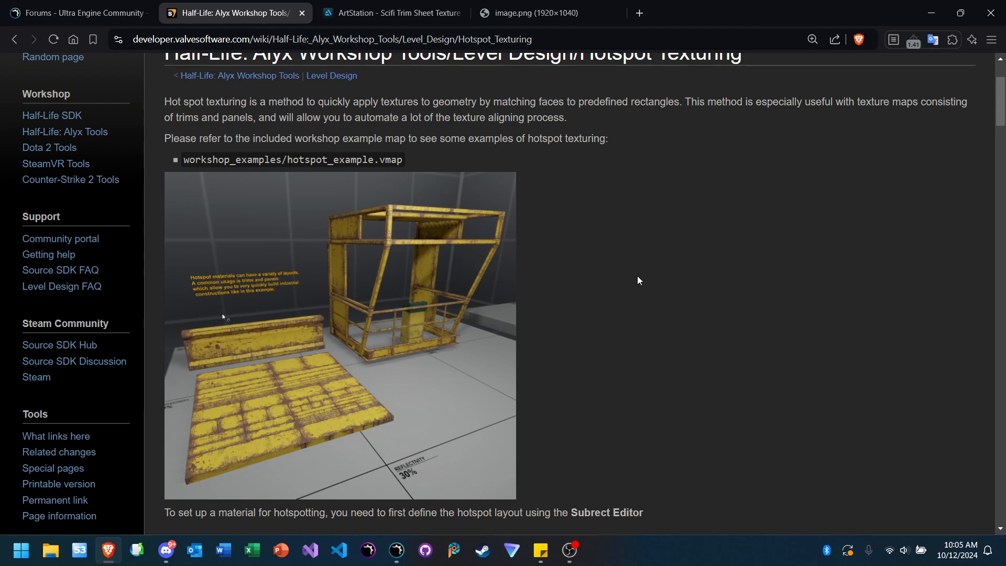
{"action": "scroll", "coordinate": [634, 304], "scroll_direction": "down", "scroll_amount": 10}
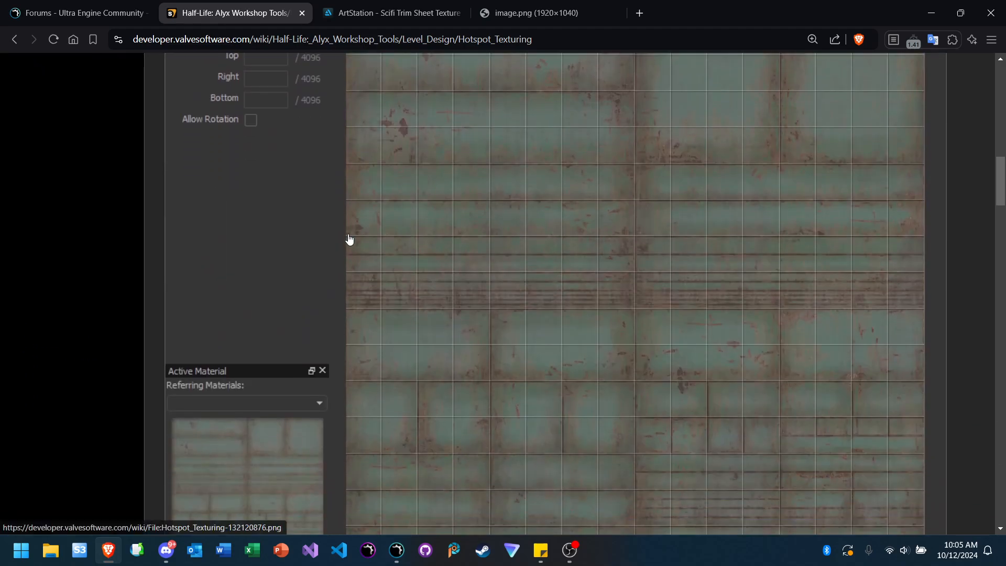
{"action": "scroll", "coordinate": [514, 260], "scroll_direction": "up", "scroll_amount": 1}
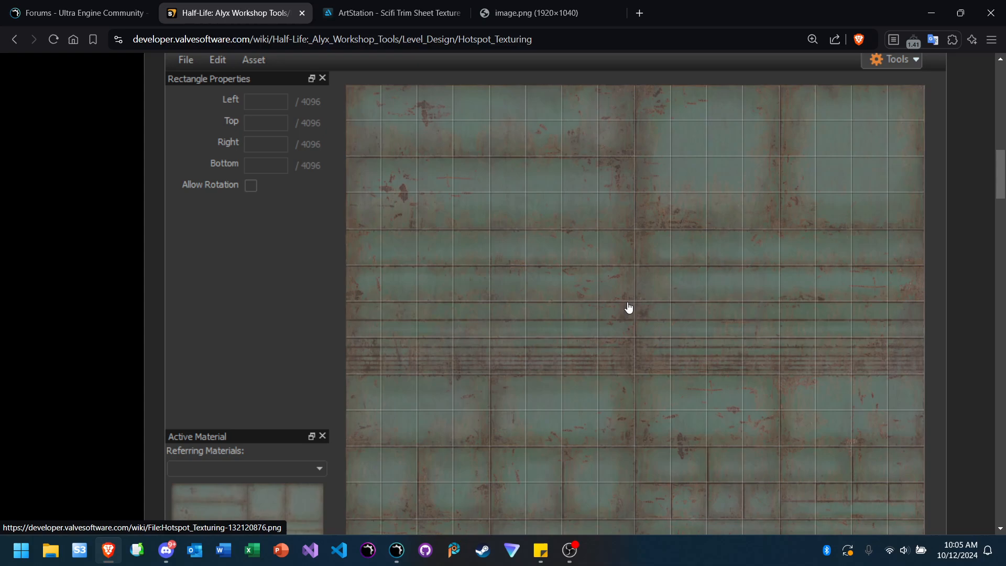
{"action": "scroll", "coordinate": [511, 294], "scroll_direction": "down", "scroll_amount": 10}
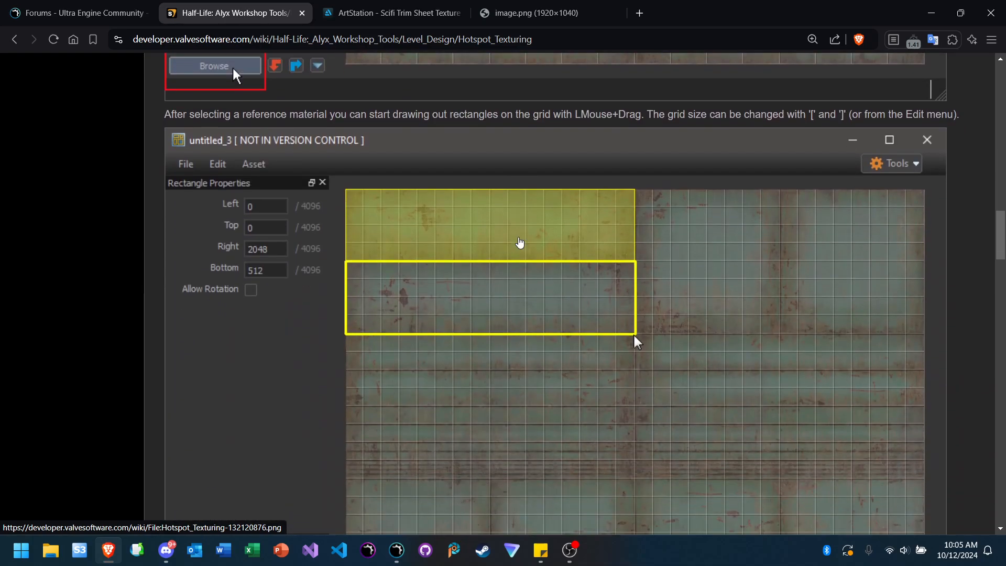
{"action": "scroll", "coordinate": [525, 261], "scroll_direction": "down", "scroll_amount": 2}
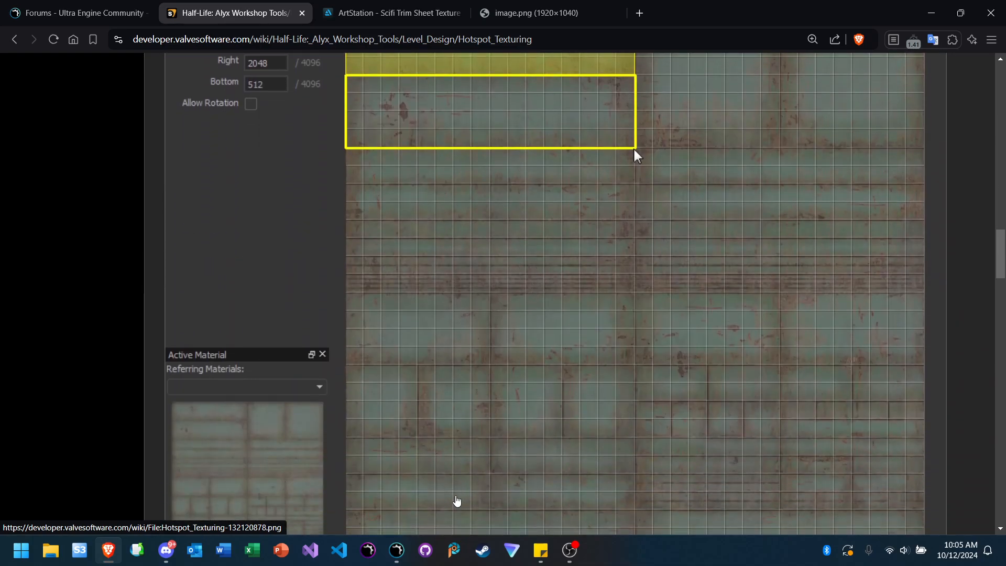
Step: Switch to Ultra Engine and, in face editing mode, select the base slab's top face and its SurfaceImperfections008.mat material layer
{"action": "left_click", "coordinate": [397, 556]}
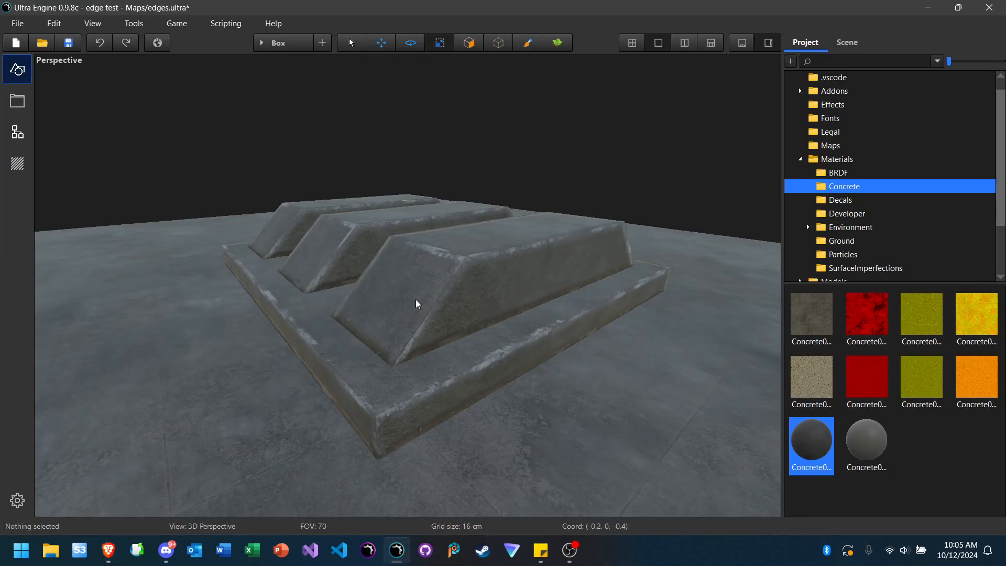
{"action": "key", "text": "d"}
{"action": "right_click_drag", "start_coordinate": [454, 266], "coordinate": [466, 109]}
{"action": "key", "text": "a"}
{"action": "left_click", "coordinate": [469, 42]}
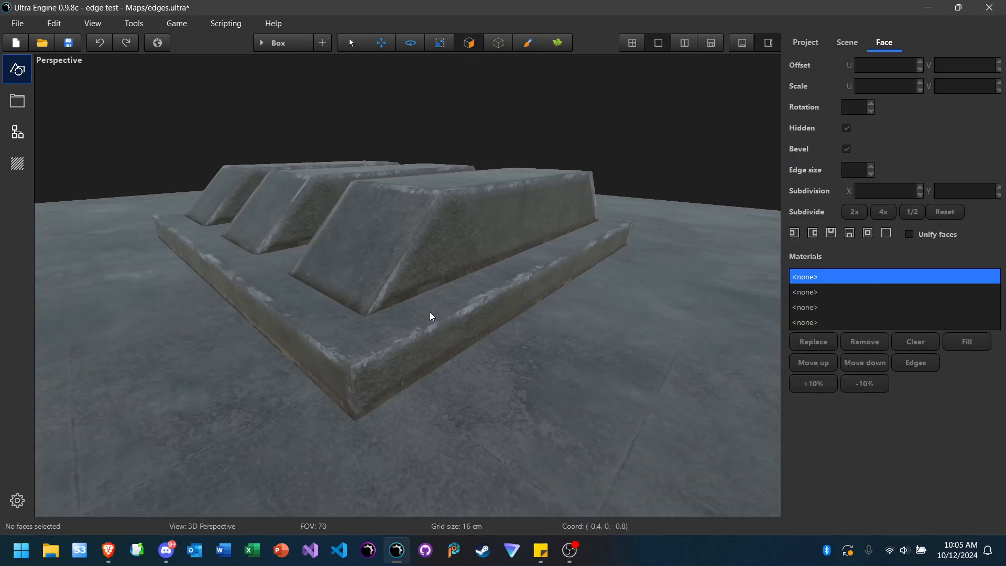
{"action": "left_click", "coordinate": [429, 313]}
{"action": "left_click", "coordinate": [869, 294]}
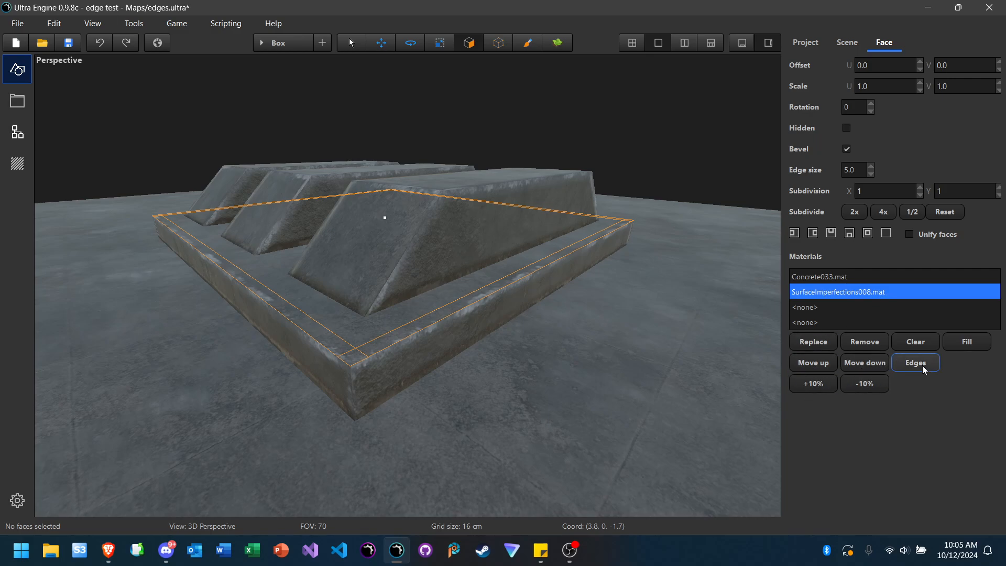
Step: Examine the painted edges of the base slab and blocks from several angles and return from face editing to object scaling mode
{"action": "right_click_drag", "start_coordinate": [589, 347], "coordinate": [563, 422]}
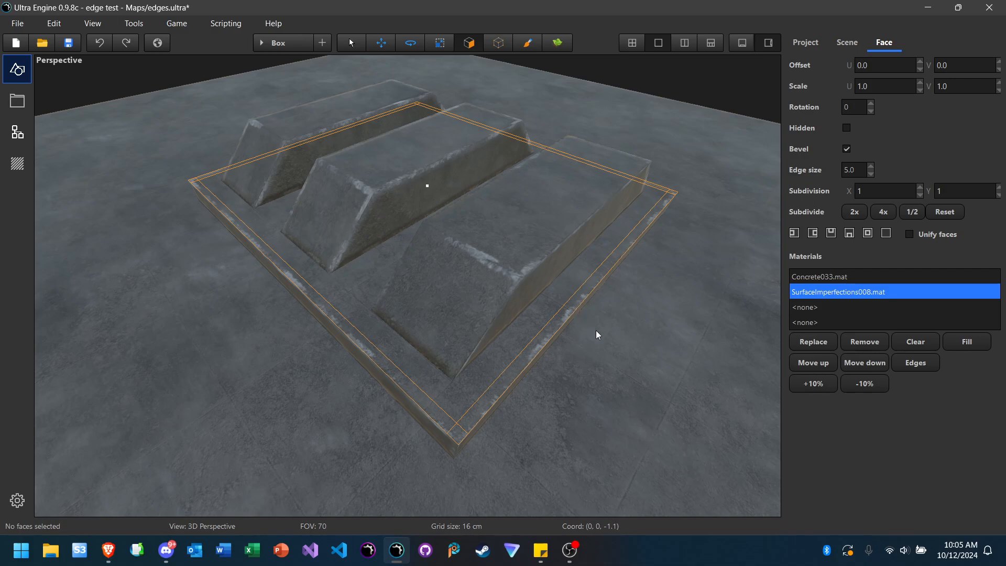
{"action": "mouse_move", "coordinate": [595, 331]}
{"action": "right_mouse_down"}
{"action": "mouse_move", "coordinate": [581, 314]}
{"action": "mouse_move", "coordinate": [605, 333]}
{"action": "mouse_move", "coordinate": [579, 340]}
{"action": "right_mouse_up"}
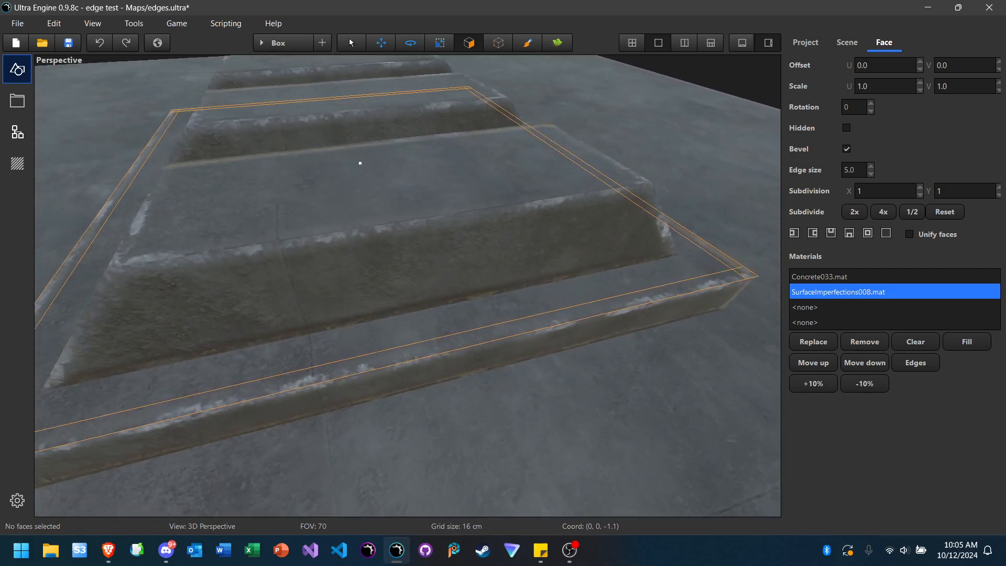
{"action": "right_click_drag", "start_coordinate": [360, 162], "coordinate": [586, 323]}
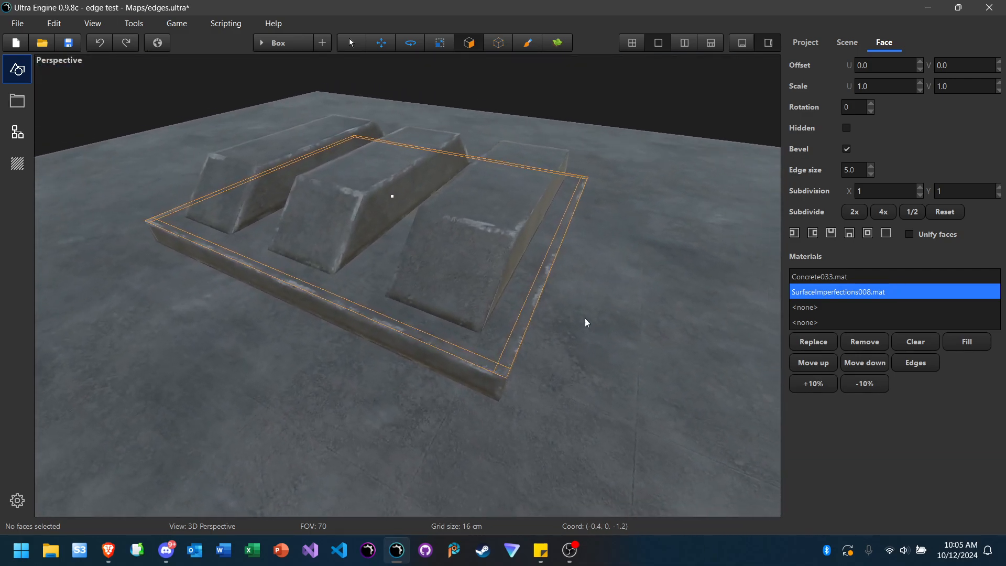
{"action": "left_click", "coordinate": [441, 46]}
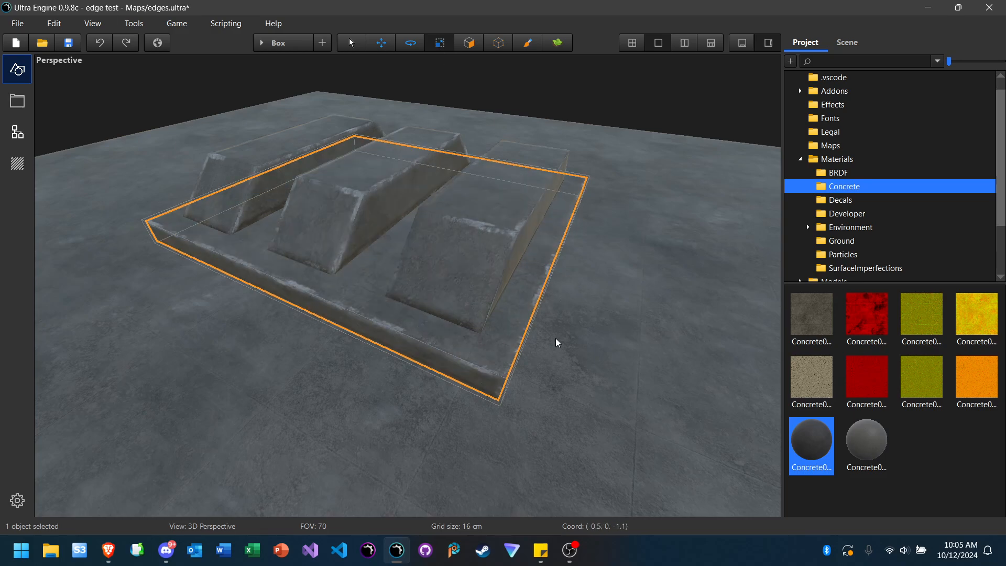
{"action": "right_click_drag", "start_coordinate": [550, 324], "coordinate": [645, 346]}
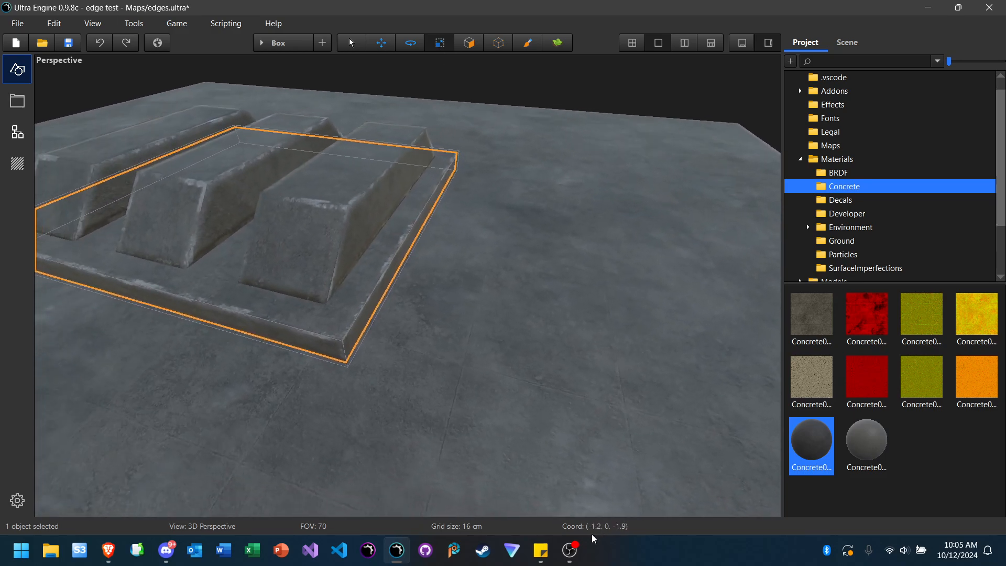
Step: Review the sticky note listing the limitations of hotspot texturing and deselect the base slab
{"action": "left_click", "coordinate": [544, 563]}
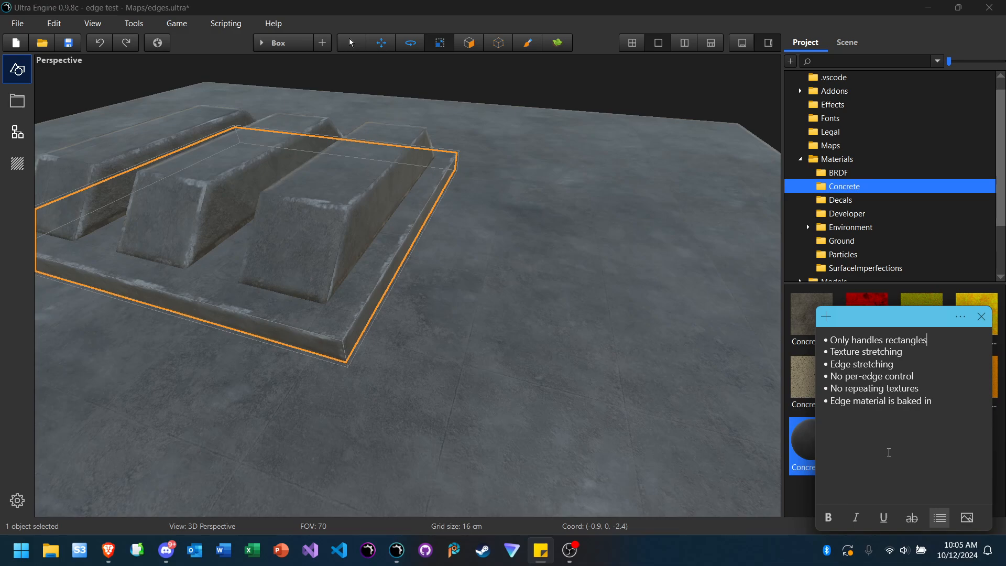
{"action": "right_click_drag", "start_coordinate": [538, 371], "coordinate": [510, 332]}
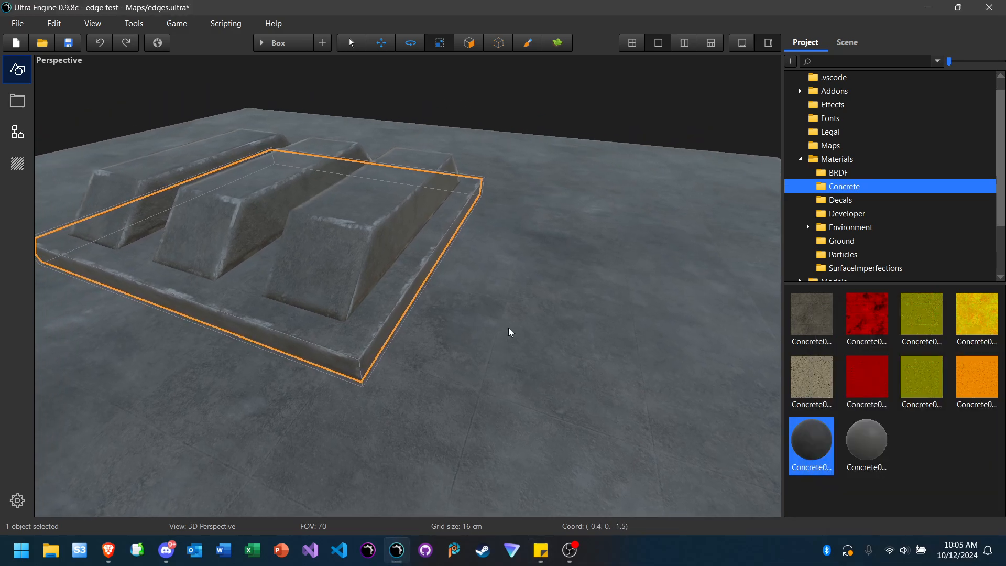
{"action": "left_click", "coordinate": [504, 116]}
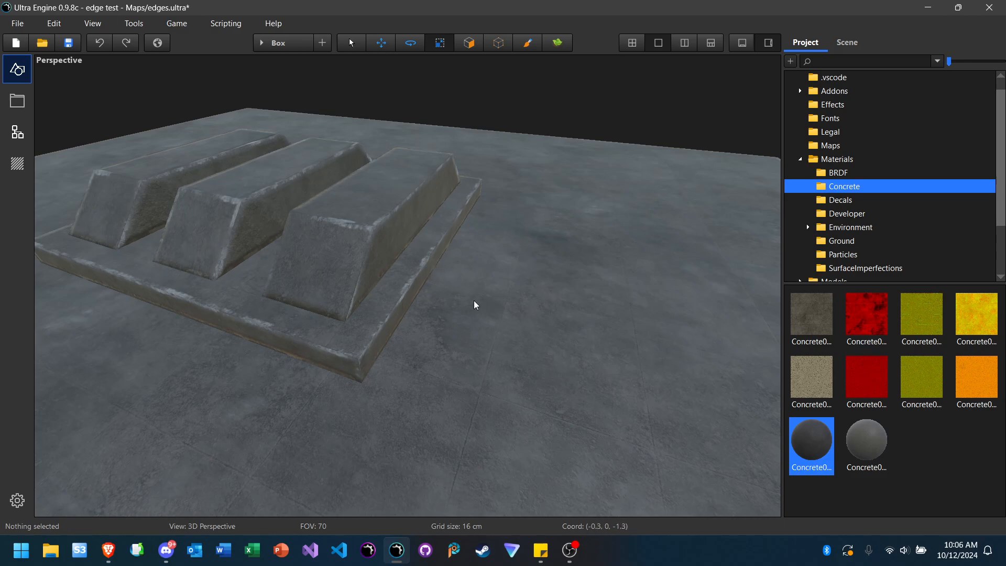
Step: Examine the worn edge material up close along the nearest block's sloped sides and the base slab's rim
{"action": "right_click_drag", "start_coordinate": [474, 300], "coordinate": [513, 264]}
{"action": "key", "text": "w"}
{"action": "key", "text": "d"}
{"action": "key", "text": "s"}
{"action": "key", "text": "a"}
{"action": "key", "text": "d"}
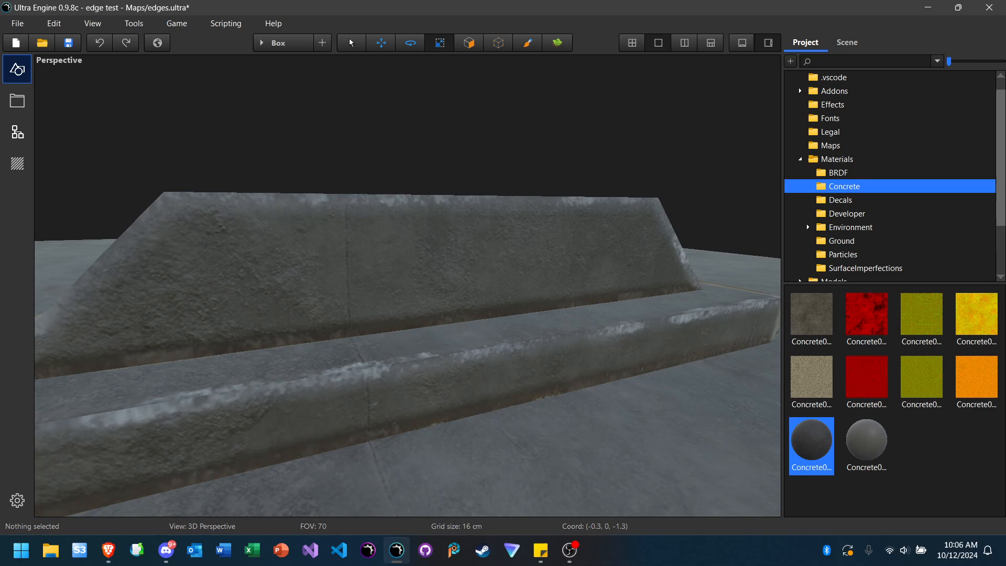
{"action": "key", "text": "s"}
{"action": "right_click_drag", "start_coordinate": [202, 208], "coordinate": [198, 217]}
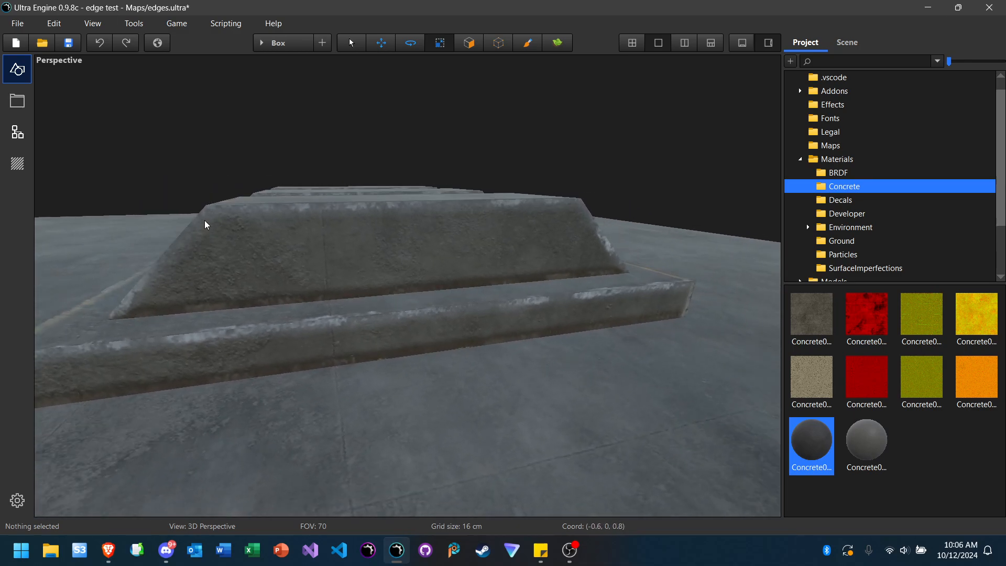
{"action": "key", "text": "d"}
{"action": "mouse_move", "coordinate": [402, 273]}
{"action": "right_mouse_down"}
{"action": "mouse_move", "coordinate": [350, 281]}
{"action": "mouse_move", "coordinate": [420, 274]}
{"action": "right_mouse_up"}
{"action": "key", "text": "w"}
{"action": "key", "text": "s"}
{"action": "key", "text": "a"}
{"action": "key", "text": "w"}
{"action": "key", "text": "a"}
{"action": "key", "text": "s"}
{"action": "key", "text": "d"}
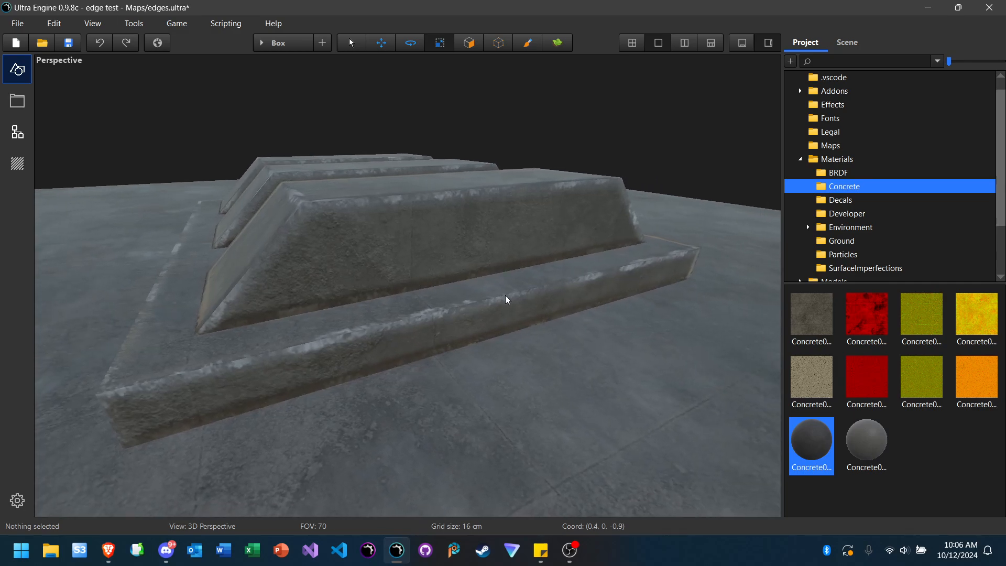
Step: Check the sticky note's hotspot limitations against the painted blocks seen from above
{"action": "left_click", "coordinate": [541, 550]}
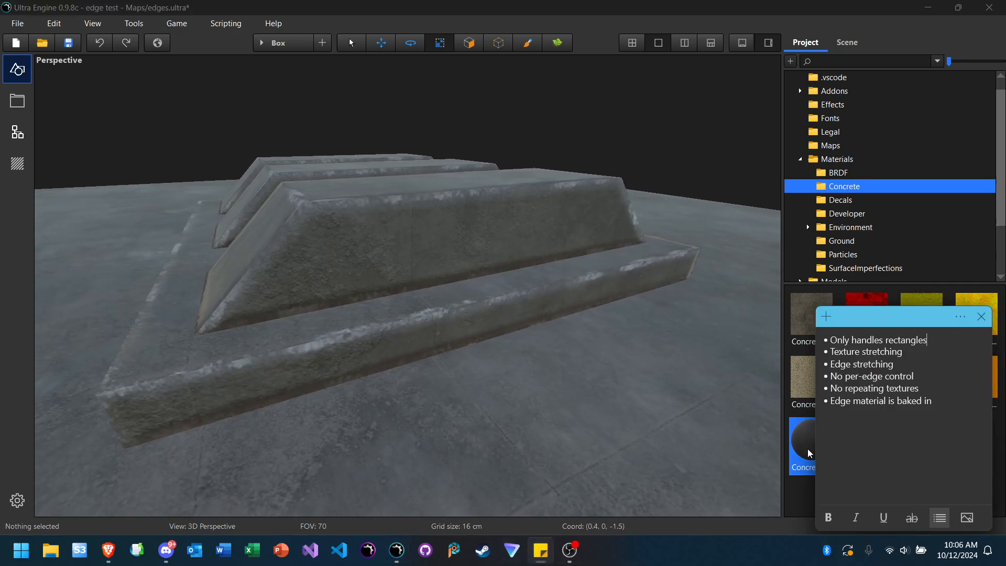
{"action": "right_click_drag", "start_coordinate": [688, 416], "coordinate": [607, 435]}
{"action": "key", "text": "w"}
{"action": "key", "text": "s"}
{"action": "key", "text": "s"}
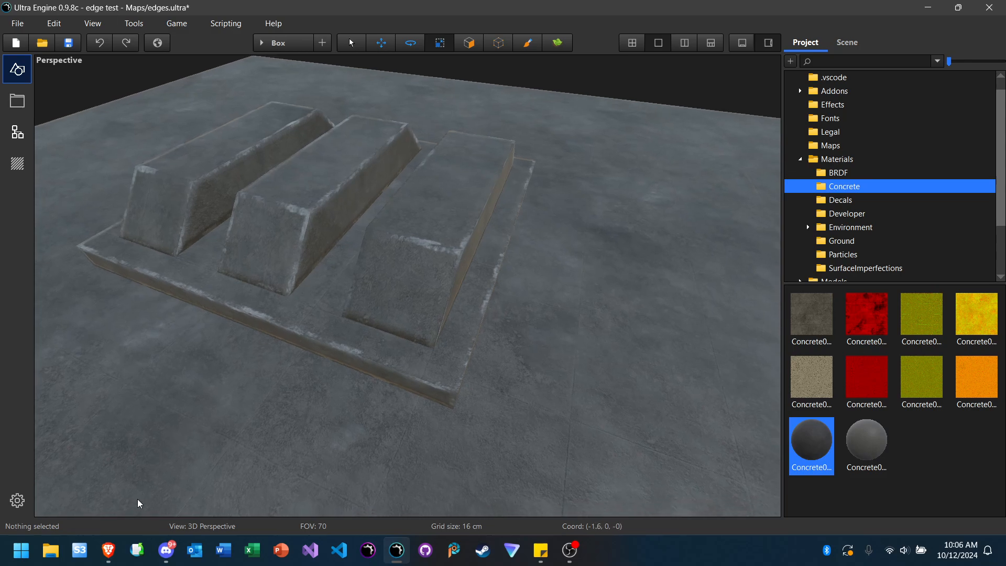
Step: Switch between the browser's Hotspot Texturing article and Ultra Engine to compare the rectangle texture sheet with the painted blocks
{"action": "left_click", "coordinate": [113, 556]}
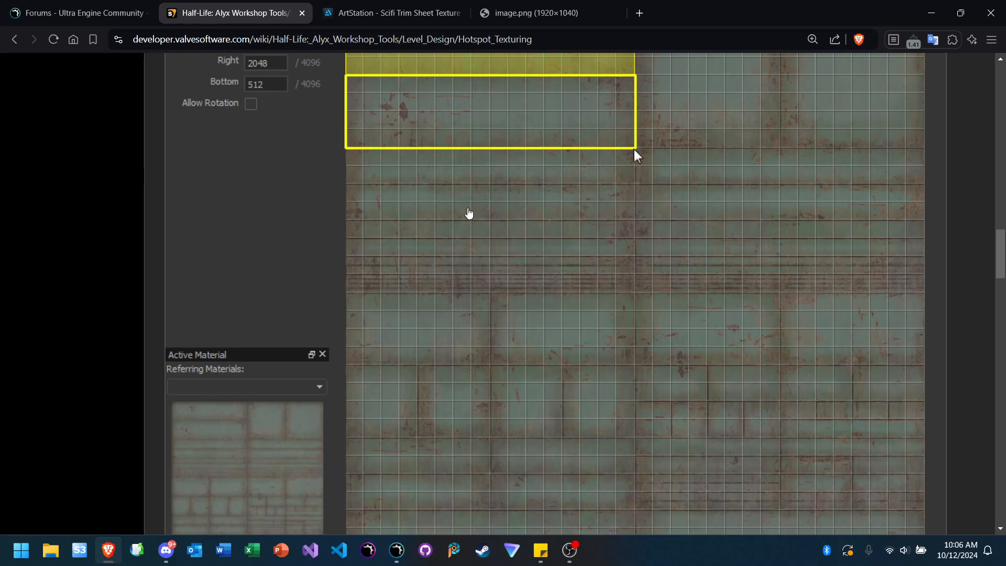
{"action": "left_click", "coordinate": [397, 552]}
{"action": "right_click_drag", "start_coordinate": [368, 347], "coordinate": [393, 358]}
{"action": "key", "text": "d"}
{"action": "key", "text": "a"}
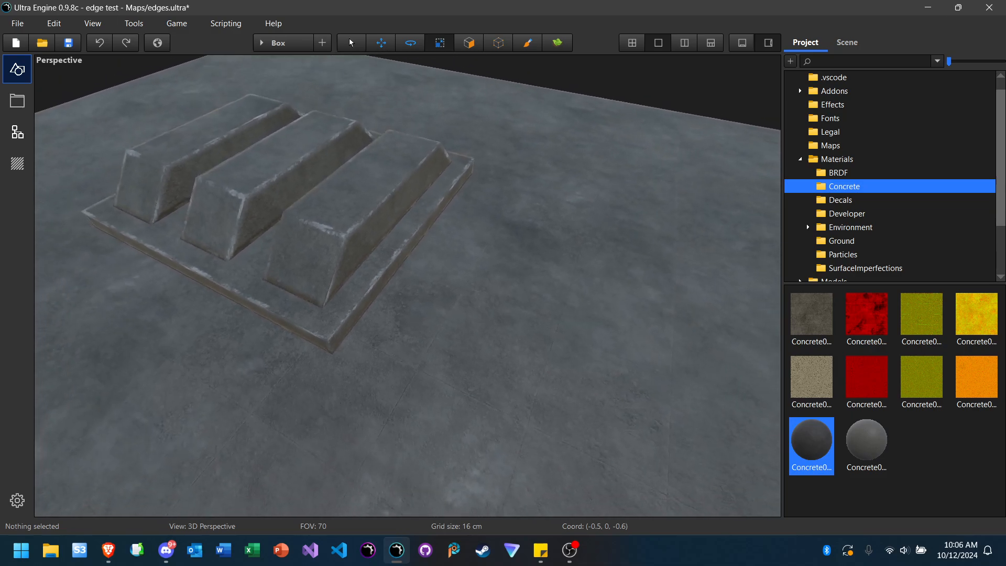
{"action": "left_click", "coordinate": [108, 551]}
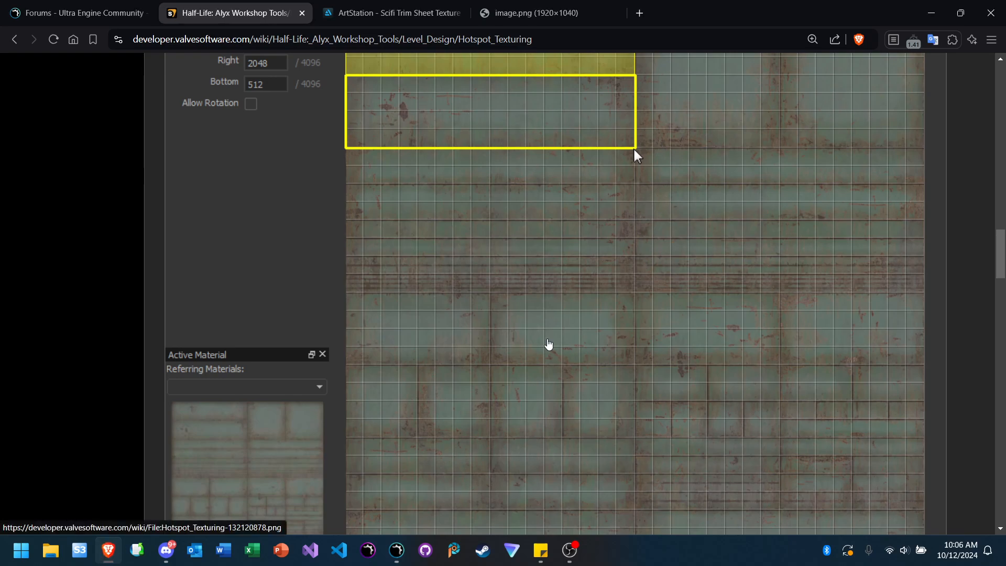
{"action": "left_click", "coordinate": [396, 557]}
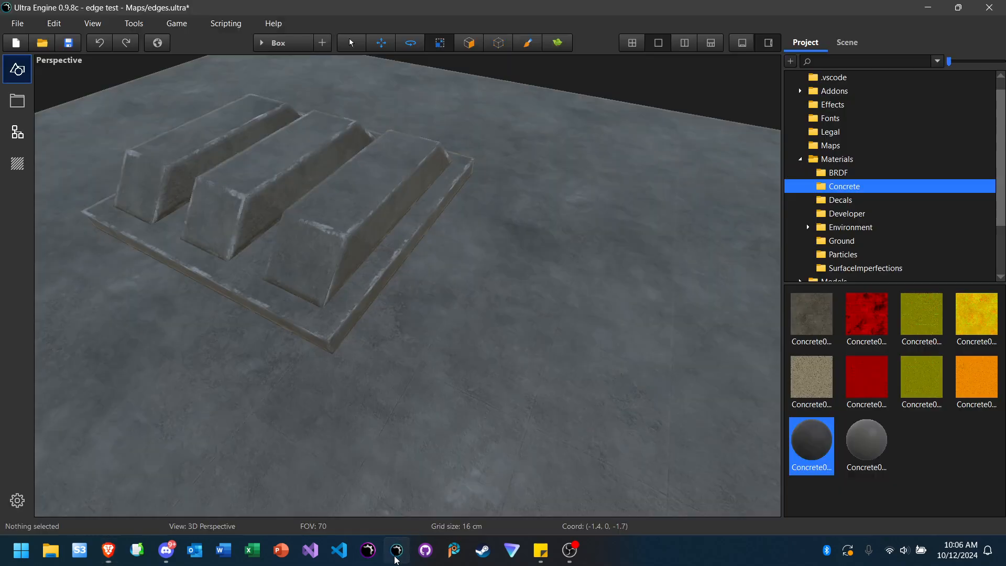
Step: Stretch the base slab sideways until it extends well beyond the floor's edge, and deselect it
{"action": "left_click", "coordinate": [399, 231]}
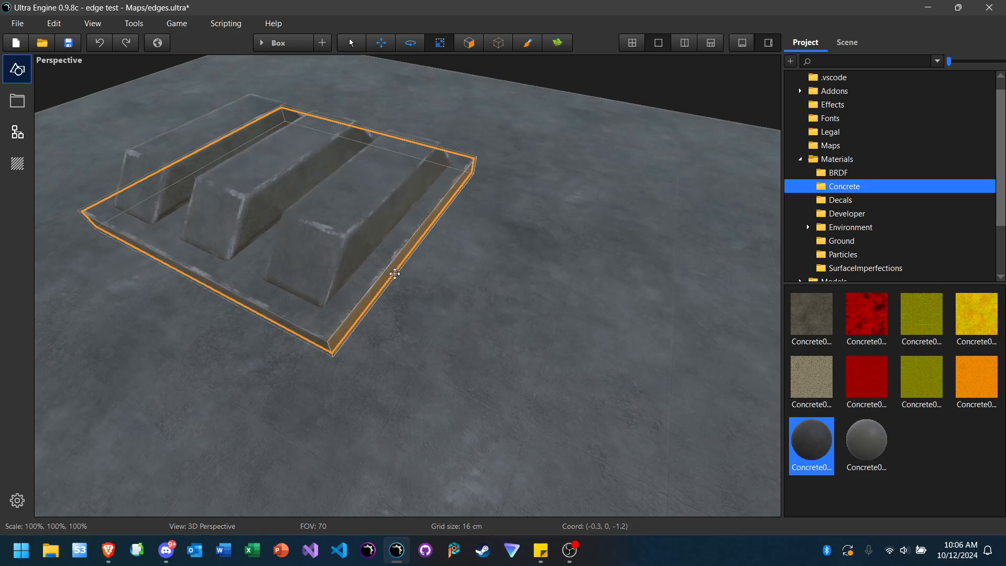
{"action": "left_click_drag", "start_coordinate": [388, 269], "coordinate": [745, 406]}
{"action": "right_click_drag", "start_coordinate": [411, 356], "coordinate": [388, 355]}
{"action": "key", "text": "d"}
{"action": "left_click_drag", "start_coordinate": [429, 310], "coordinate": [905, 511]}
{"action": "right_click_drag", "start_coordinate": [690, 432], "coordinate": [802, 435]}
{"action": "key", "text": "d"}
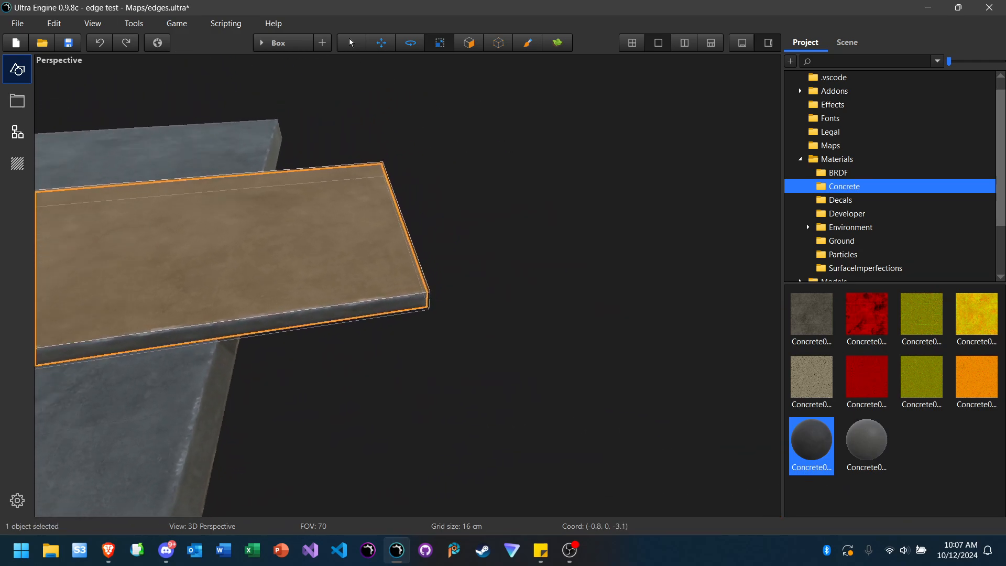
{"action": "right_click_drag", "start_coordinate": [524, 325], "coordinate": [382, 314]}
{"action": "left_click_drag", "start_coordinate": [367, 317], "coordinate": [613, 461]}
{"action": "left_click", "coordinate": [640, 206]}
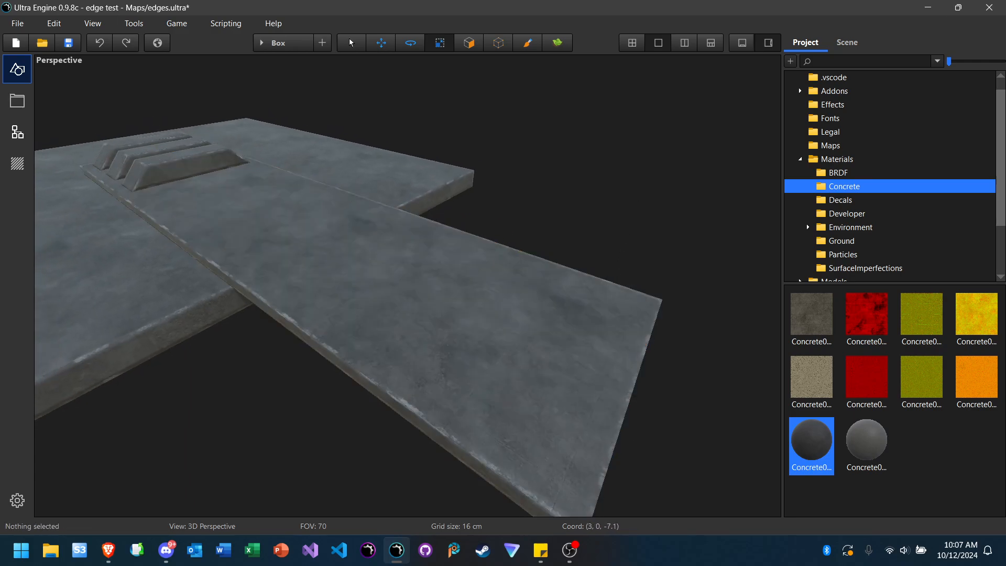
Step: Examine the edge material along the full length of the stretched slab and around the blocks' far side
{"action": "key", "text": "d"}
{"action": "mouse_move", "coordinate": [640, 206]}
{"action": "right_mouse_down"}
{"action": "mouse_move", "coordinate": [603, 236]}
{"action": "mouse_move", "coordinate": [539, 252]}
{"action": "mouse_move", "coordinate": [466, 194]}
{"action": "mouse_move", "coordinate": [340, 278]}
{"action": "mouse_move", "coordinate": [461, 235]}
{"action": "mouse_move", "coordinate": [508, 241]}
{"action": "mouse_move", "coordinate": [561, 184]}
{"action": "mouse_move", "coordinate": [565, 273]}
{"action": "mouse_move", "coordinate": [561, 167]}
{"action": "mouse_move", "coordinate": [576, 152]}
{"action": "mouse_move", "coordinate": [649, 170]}
{"action": "mouse_move", "coordinate": [718, 205]}
{"action": "mouse_move", "coordinate": [630, 220]}
{"action": "right_mouse_up"}
{"action": "key", "text": "d"}
{"action": "key", "text": "w"}
{"action": "key", "text": "a"}
{"action": "key", "text": "d"}
{"action": "key", "text": "s"}
{"action": "key", "text": "a"}
{"action": "key", "text": "w"}
{"action": "key", "text": "w"}
{"action": "key", "text": "a"}
{"action": "key", "text": "s"}
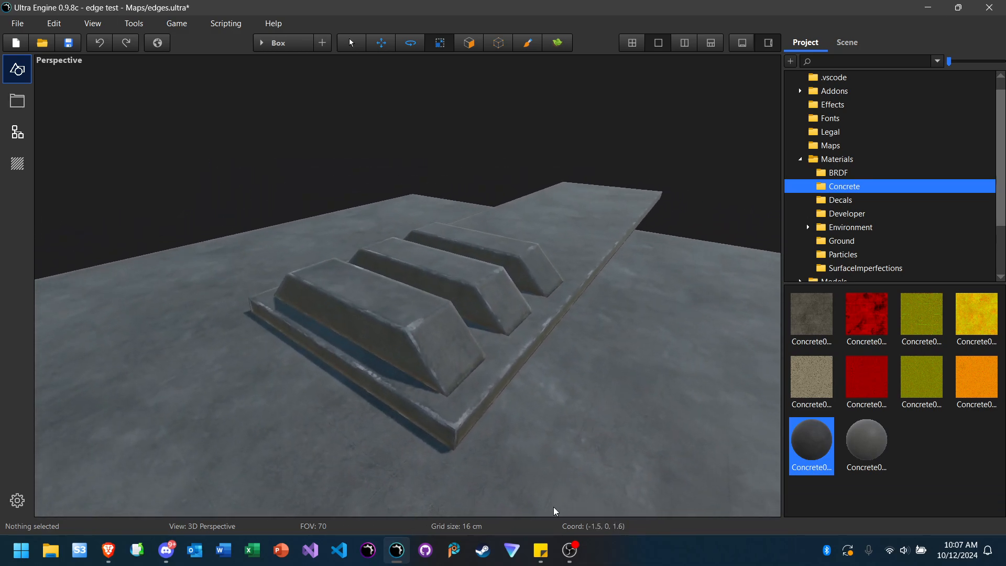
Step: Consult the sticky note's list of limitations again and view the blocks' painted edges more closely
{"action": "left_click", "coordinate": [541, 550]}
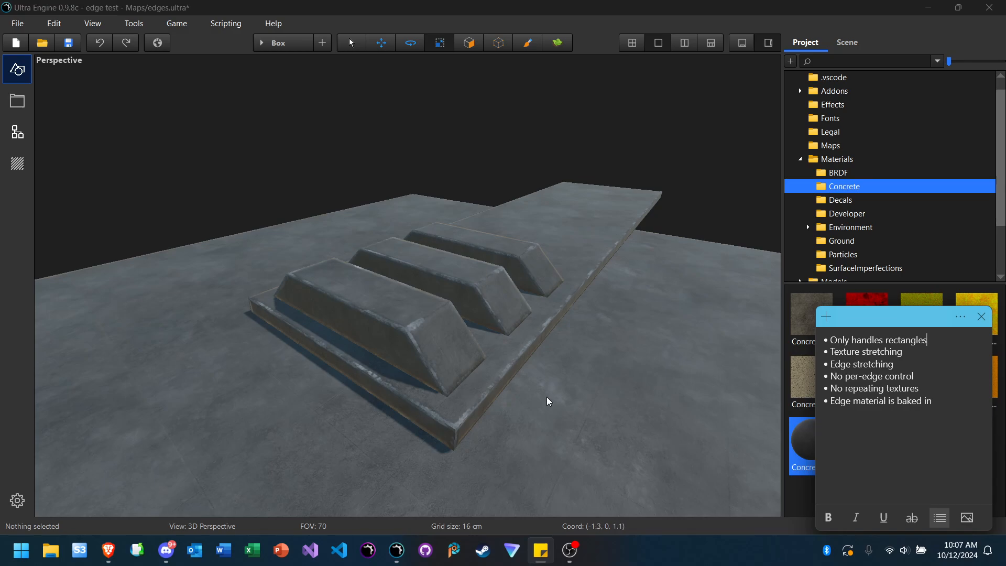
{"action": "mouse_move", "coordinate": [483, 392]}
{"action": "right_mouse_down"}
{"action": "mouse_move", "coordinate": [482, 427]}
{"action": "mouse_move", "coordinate": [483, 411]}
{"action": "right_mouse_up"}
{"action": "key", "text": "w"}
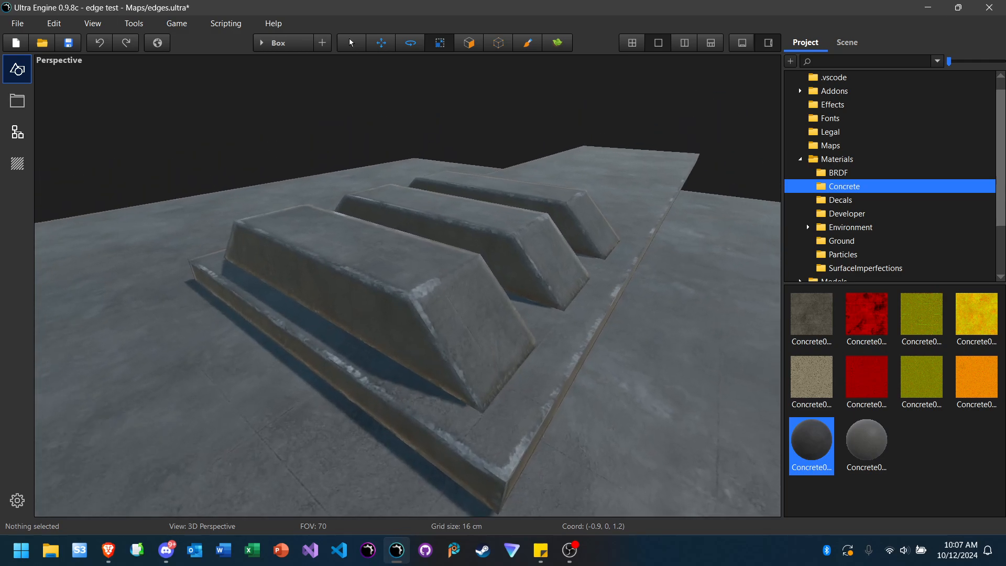
Step: In face editing mode, select the nearest block's sloped end face and open its SurfaceImperfections008.mat layer in the material editor
{"action": "left_click", "coordinate": [441, 42]}
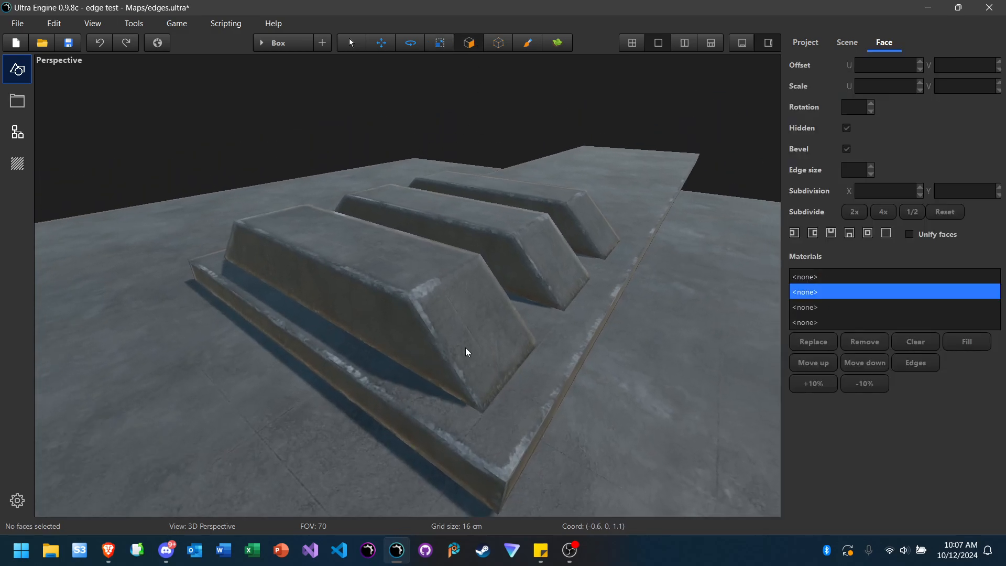
{"action": "left_click", "coordinate": [465, 347]}
{"action": "double_click", "coordinate": [849, 296]}
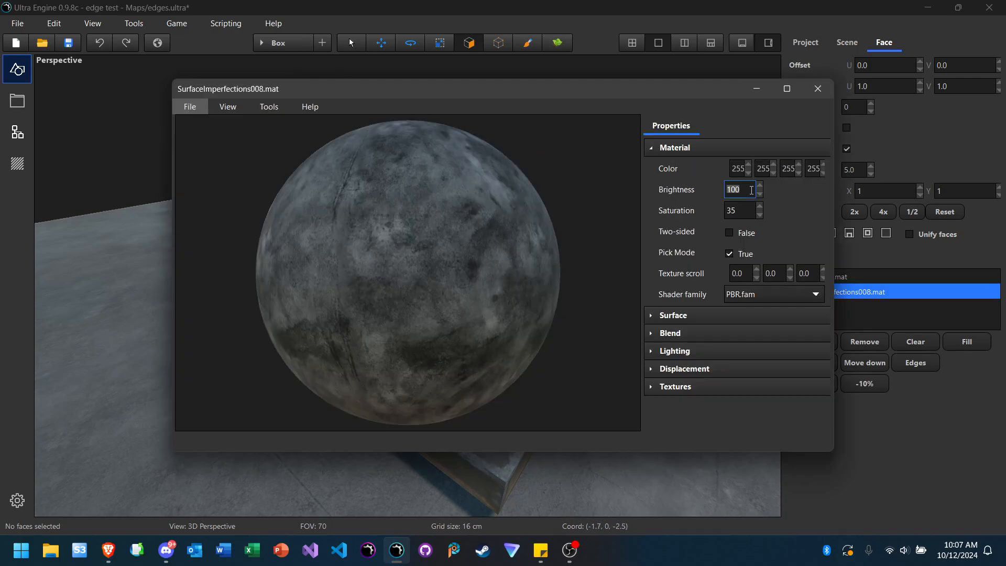
Step: Set the SurfaceImperfections008.mat brightness to 20 and inspect the effect on the blocks' edges
{"action": "key", "text": "Return"}
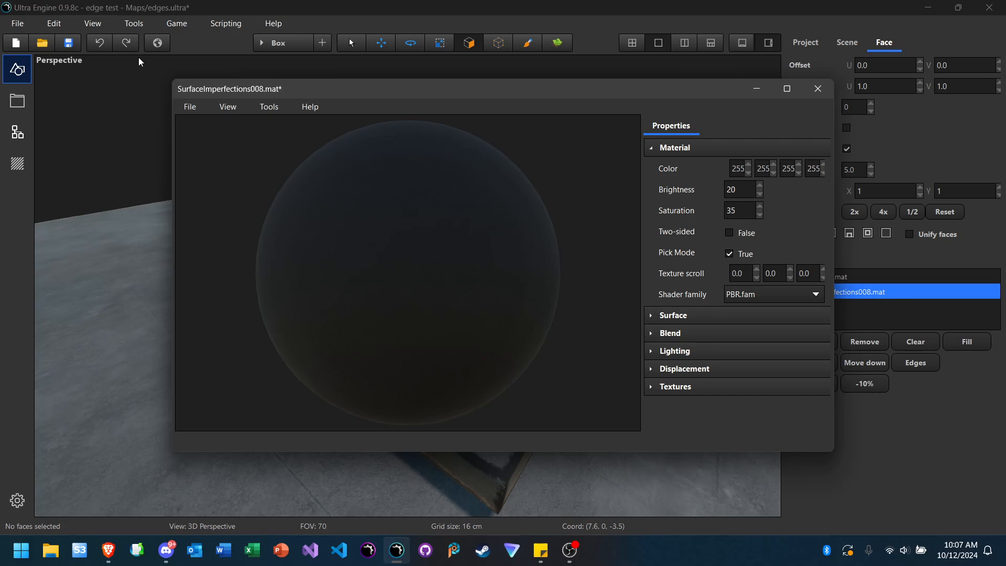
{"action": "left_click_drag", "start_coordinate": [255, 95], "coordinate": [711, 130]}
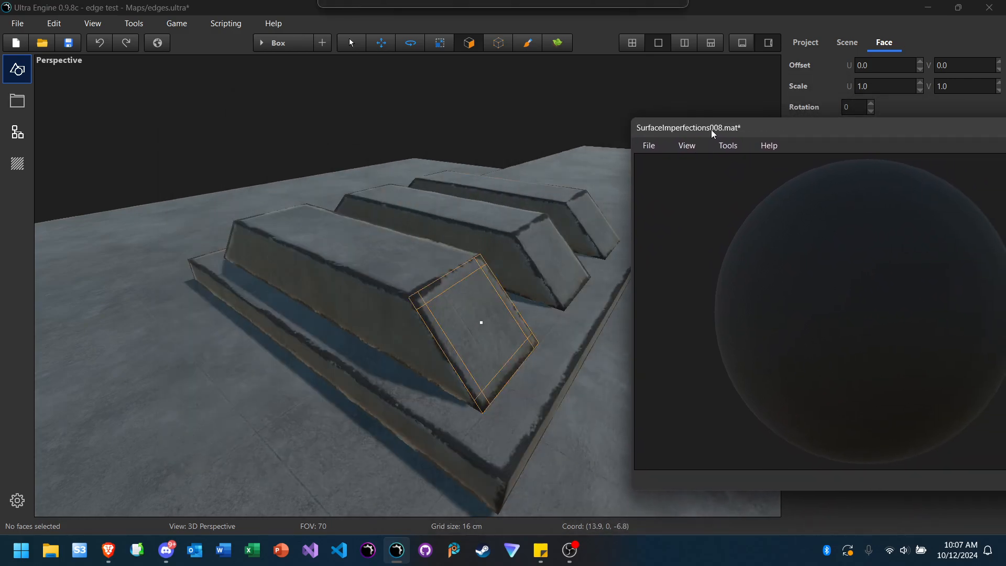
{"action": "right_click_drag", "start_coordinate": [422, 173], "coordinate": [421, 163]}
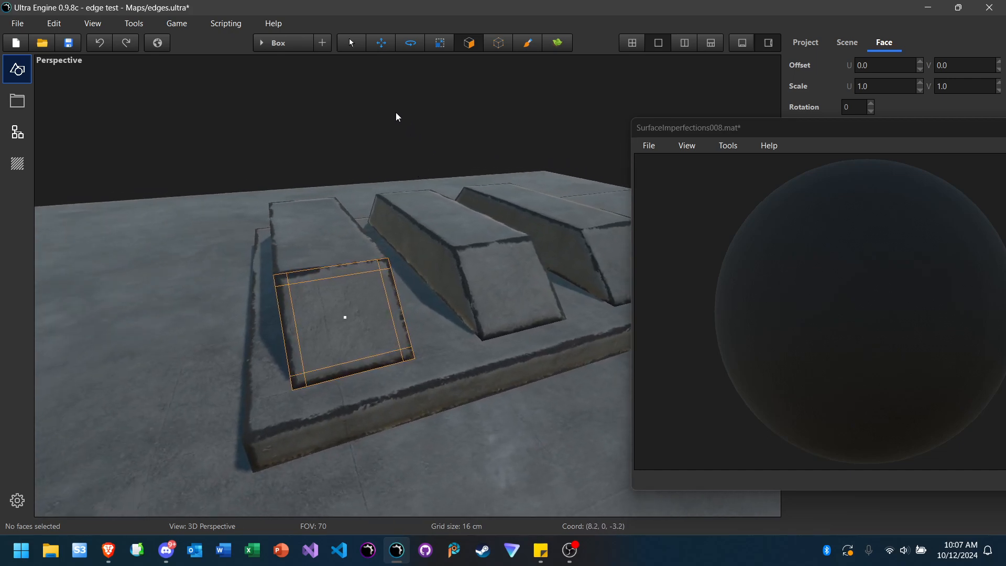
Step: Set the SurfaceImperfections008.mat saturation to 60 and brightness to 100, then save the material and close its editor
{"action": "left_click_drag", "start_coordinate": [769, 131], "coordinate": [254, 114]}
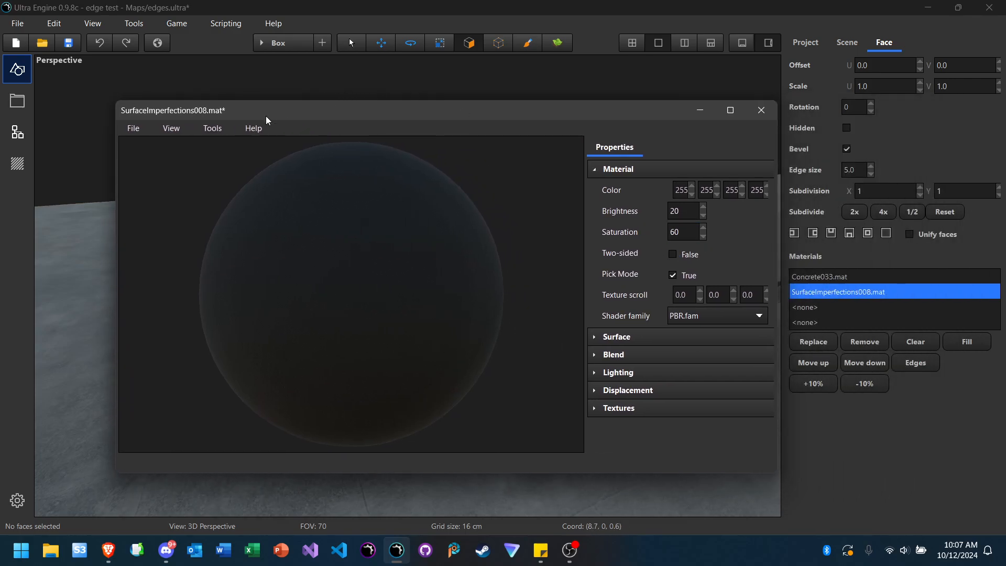
{"action": "left_click_drag", "start_coordinate": [267, 121], "coordinate": [421, 135]}
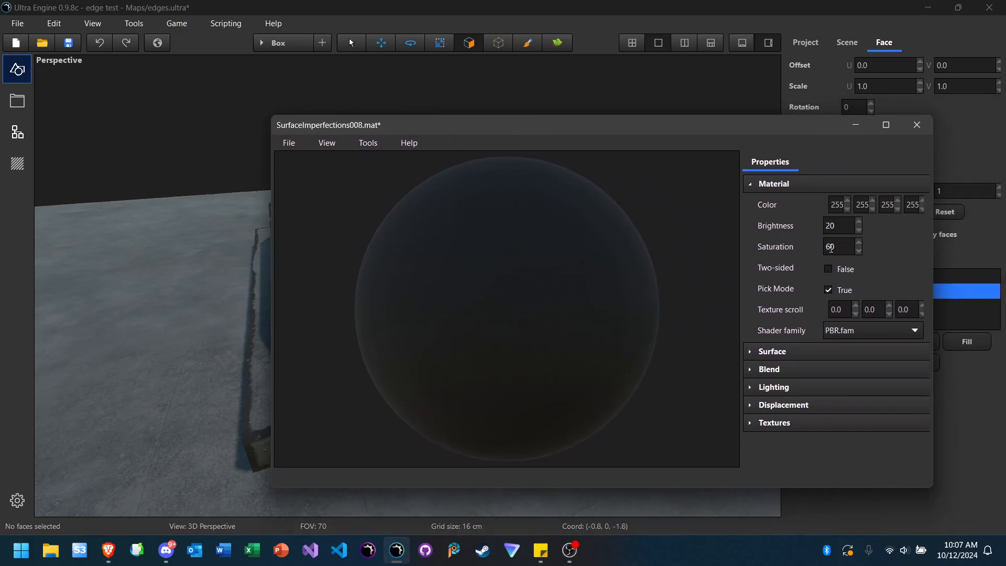
{"action": "type", "text": "100"}
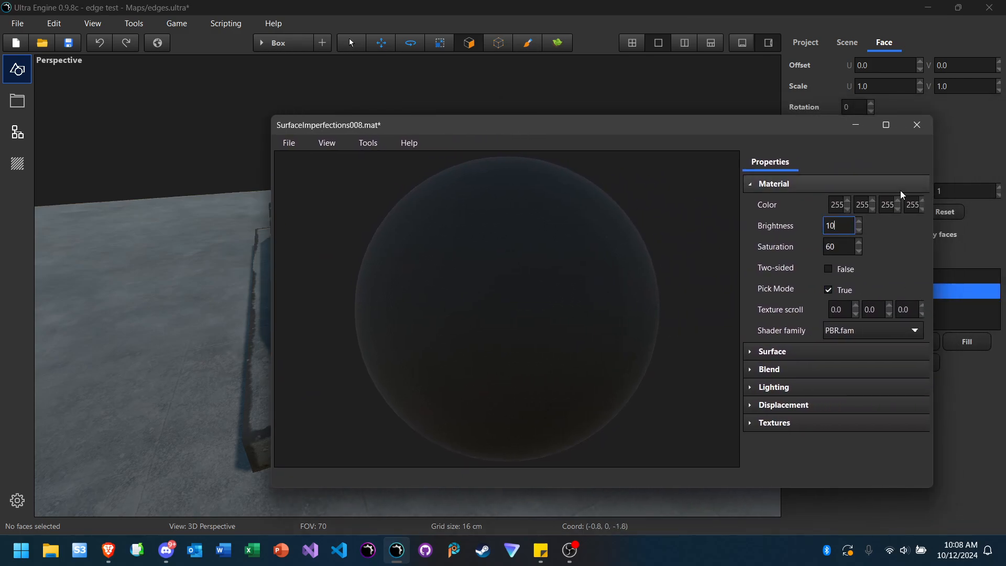
{"action": "key", "text": "Return"}
{"action": "left_click_drag", "start_coordinate": [411, 123], "coordinate": [256, 107]}
{"action": "left_click", "coordinate": [461, 154]}
{"action": "left_click", "coordinate": [469, 170]}
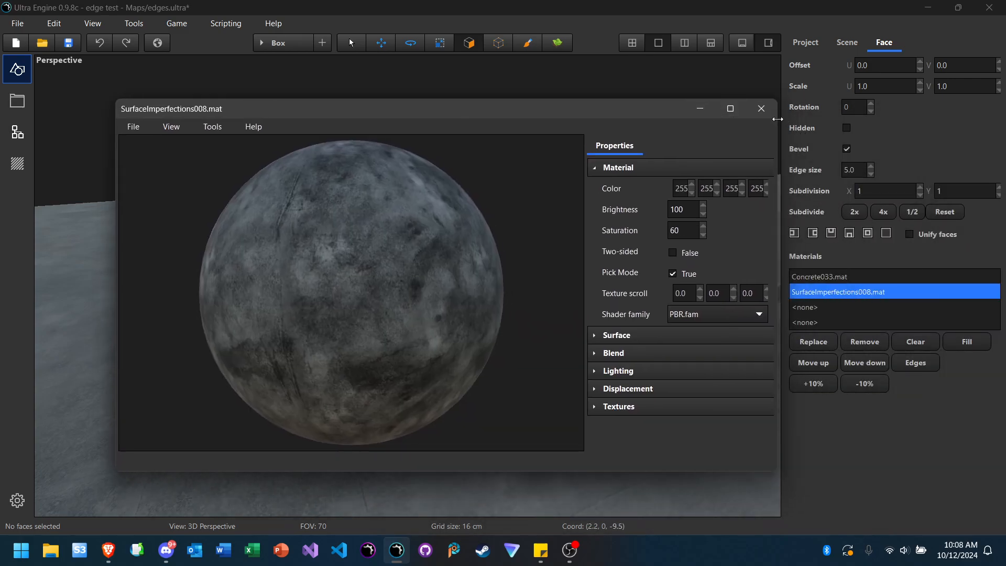
{"action": "left_click", "coordinate": [760, 108]}
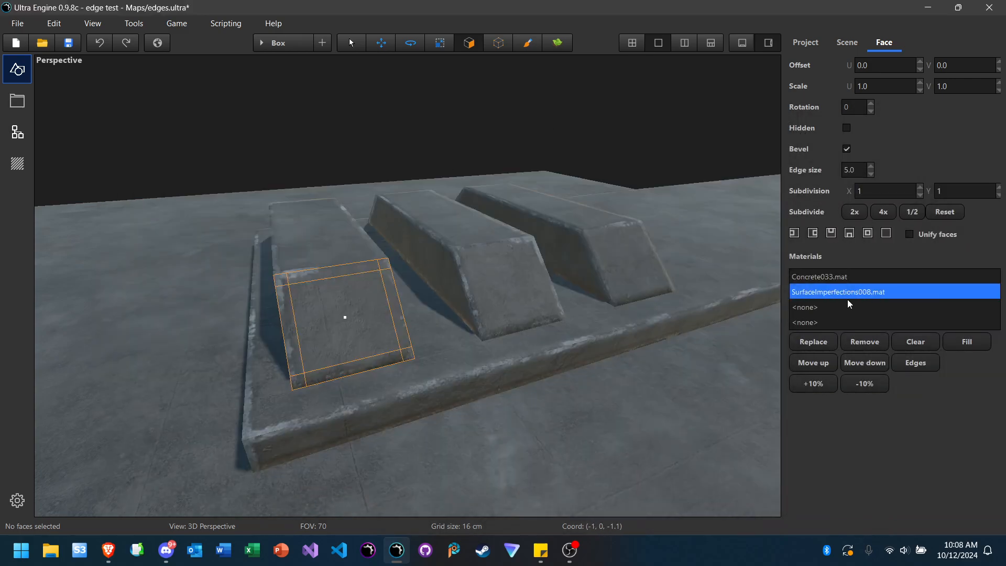
Step: Deselect the block's end face and inspect the edge material on the blocks and slab from the other side
{"action": "left_click", "coordinate": [329, 146]}
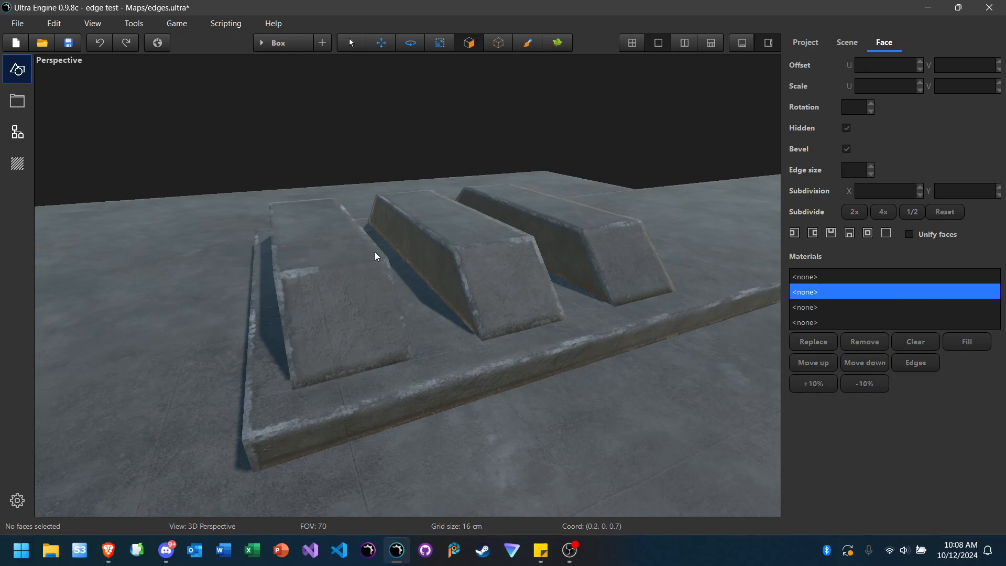
{"action": "right_click_drag", "start_coordinate": [375, 252], "coordinate": [373, 279]}
{"action": "key", "text": "w"}
{"action": "key", "text": "a"}
{"action": "key", "text": "d"}
{"action": "key", "text": "s"}
{"action": "key", "text": "w"}
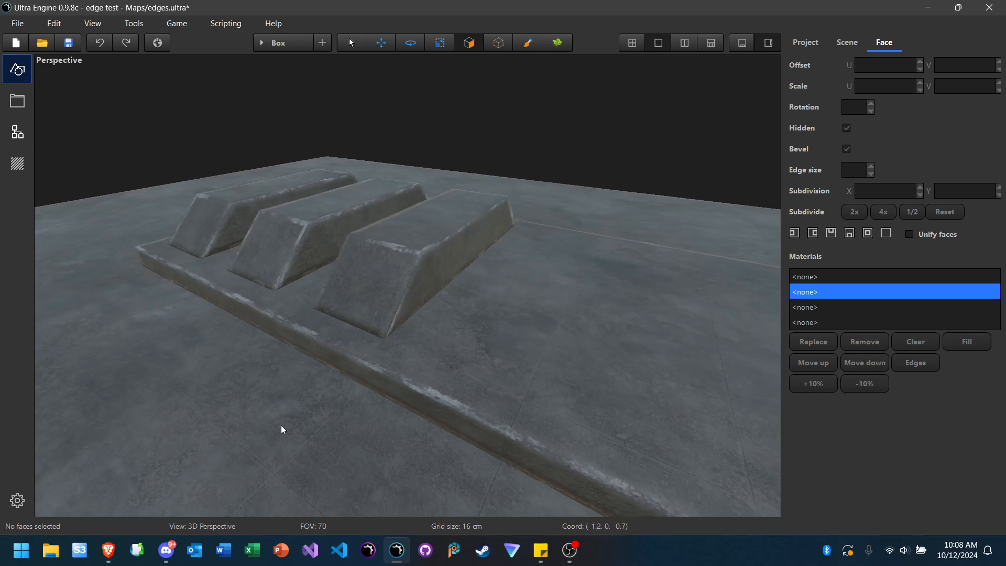
Step: Review the sticky note's list of hotspot texturing limitations and return to the level editor
{"action": "left_click", "coordinate": [541, 552]}
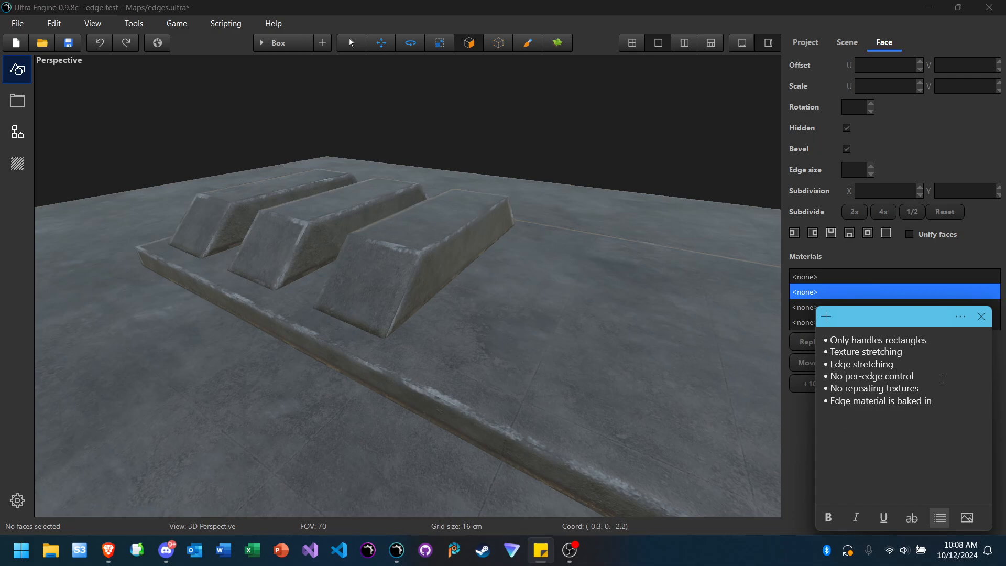
{"action": "right_click_drag", "start_coordinate": [555, 386], "coordinate": [561, 388]}
{"action": "right_click_drag", "start_coordinate": [408, 285], "coordinate": [388, 293]}
{"action": "right_click_drag", "start_coordinate": [456, 140], "coordinate": [456, 139]}
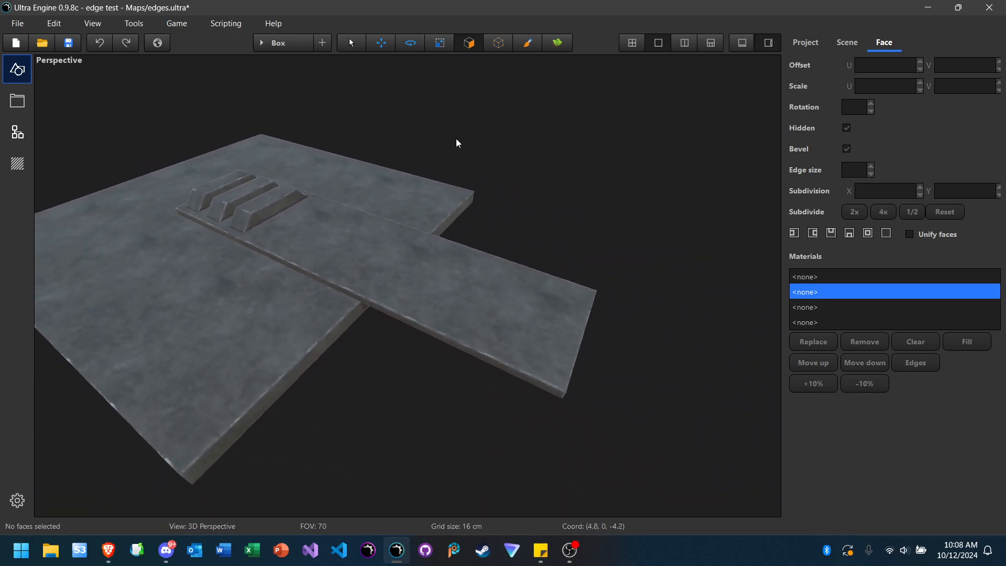
Step: Scale the long slab under the three blocks back so it ends just past the nearest block
{"action": "left_click", "coordinate": [432, 48]}
{"action": "left_click", "coordinate": [533, 324]}
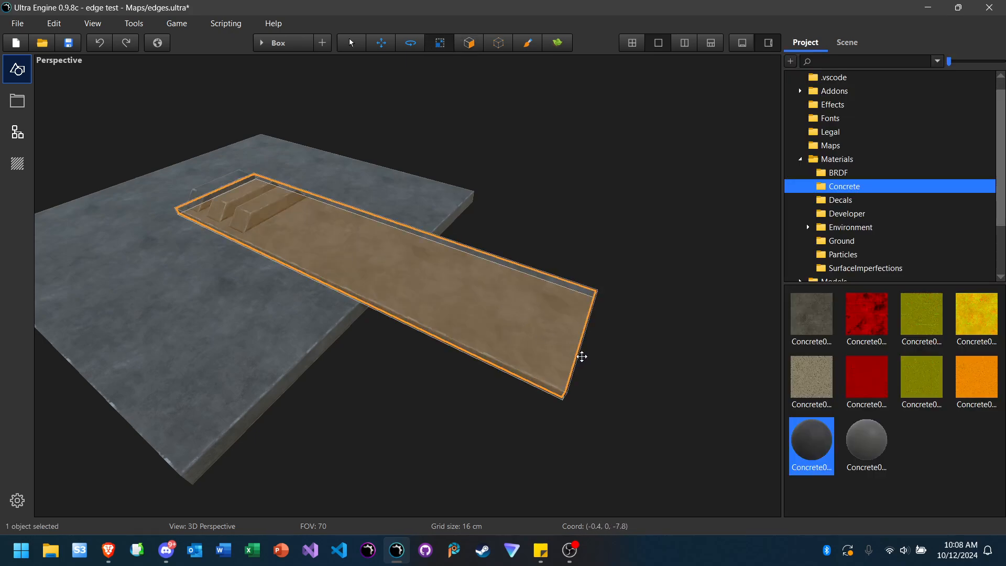
{"action": "mouse_move", "coordinate": [576, 355]}
{"action": "right_mouse_down"}
{"action": "mouse_move", "coordinate": [634, 374]}
{"action": "mouse_move", "coordinate": [585, 361]}
{"action": "right_mouse_up"}
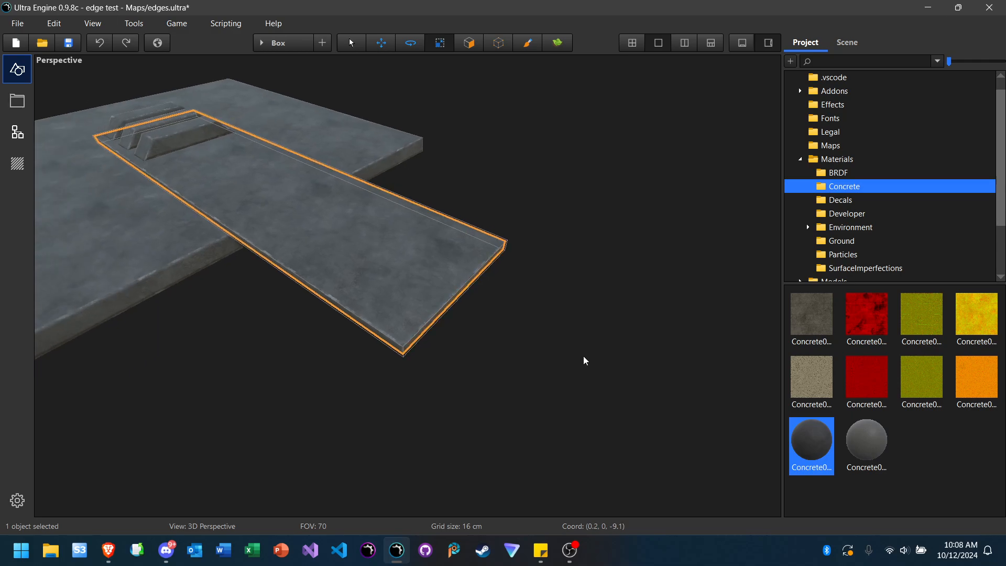
{"action": "left_click_drag", "start_coordinate": [431, 312], "coordinate": [175, 158]}
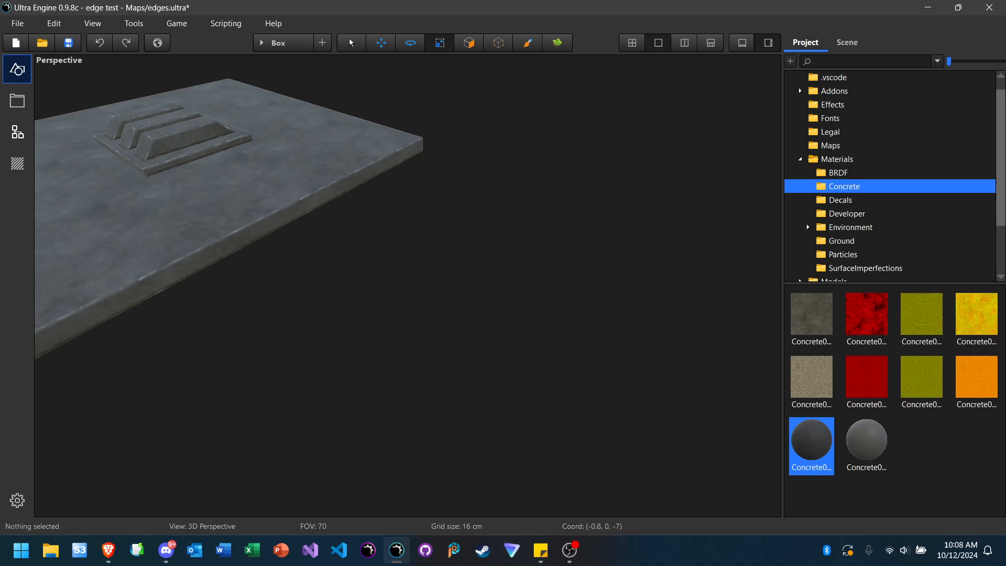
Step: Select the nearest block's long front sloped face in face editing mode
{"action": "right_click_drag", "start_coordinate": [409, 293], "coordinate": [292, 284]}
{"action": "key", "text": "w"}
{"action": "key", "text": "w"}
{"action": "key", "text": "s"}
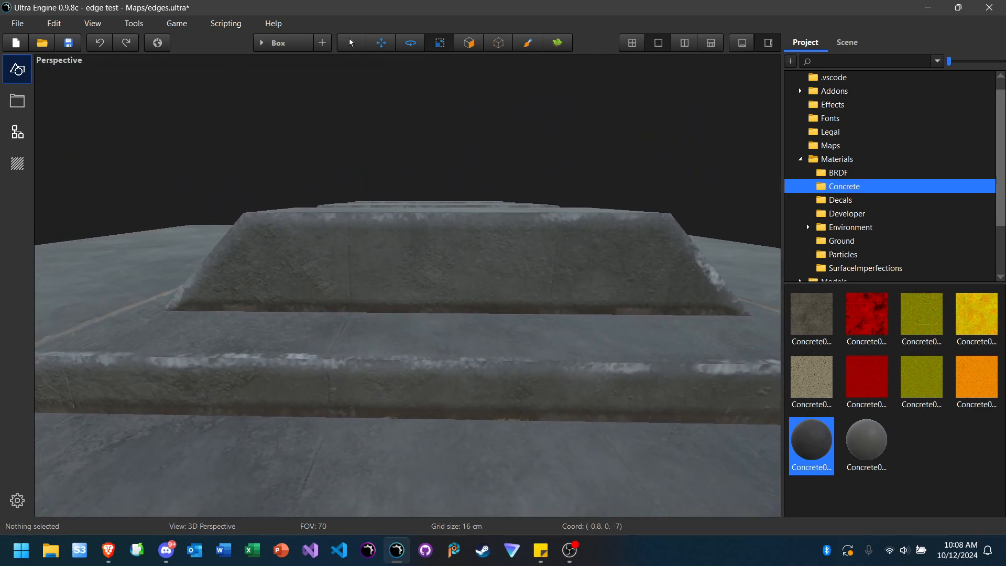
{"action": "left_click", "coordinate": [528, 45]}
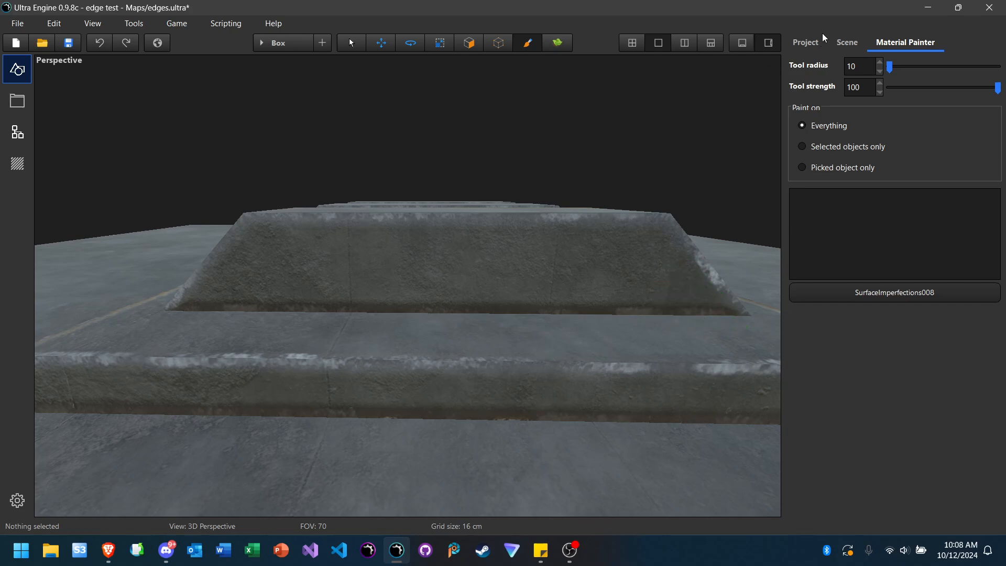
{"action": "left_click", "coordinate": [478, 46]}
{"action": "left_click", "coordinate": [499, 282]}
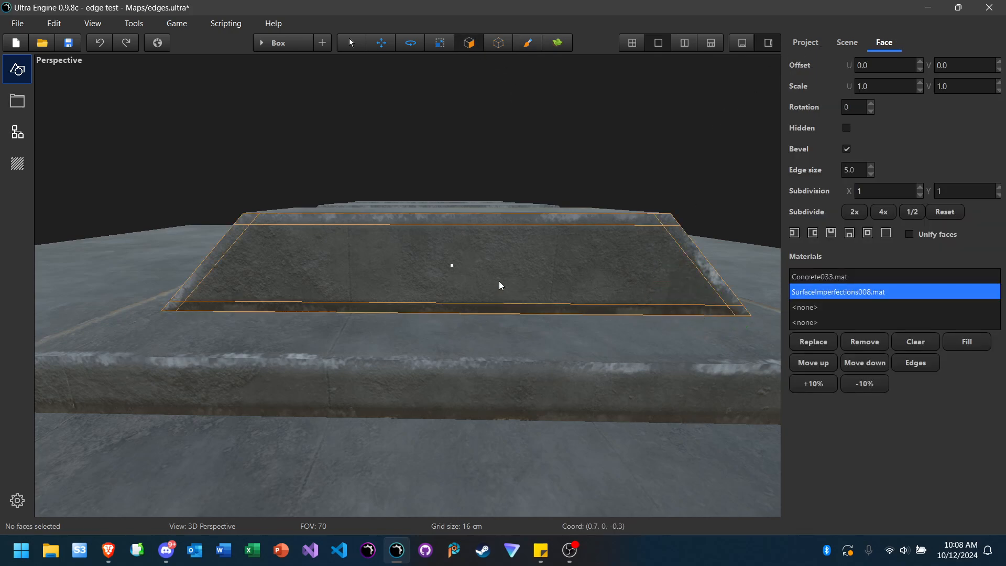
Step: Try the Material Painter brush at radius 10 on the lower corner of the nearest block's front face
{"action": "left_click", "coordinate": [528, 44]}
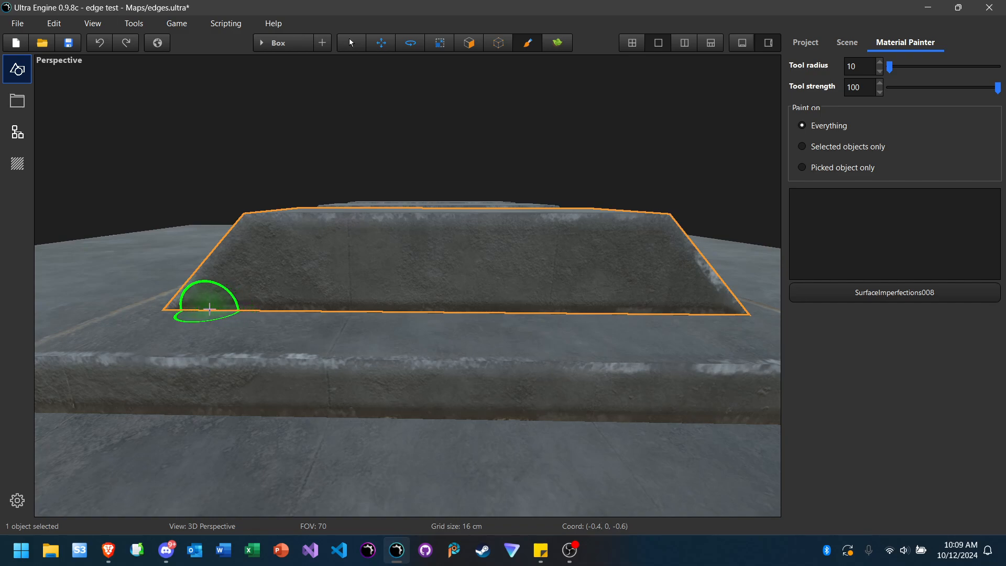
{"action": "mouse_move", "coordinate": [197, 311]}
{"action": "right_mouse_down"}
{"action": "mouse_move", "coordinate": [131, 311]}
{"action": "mouse_move", "coordinate": [197, 311]}
{"action": "mouse_move", "coordinate": [168, 311]}
{"action": "right_mouse_up"}
{"action": "key", "text": "w"}
{"action": "key", "text": "s"}
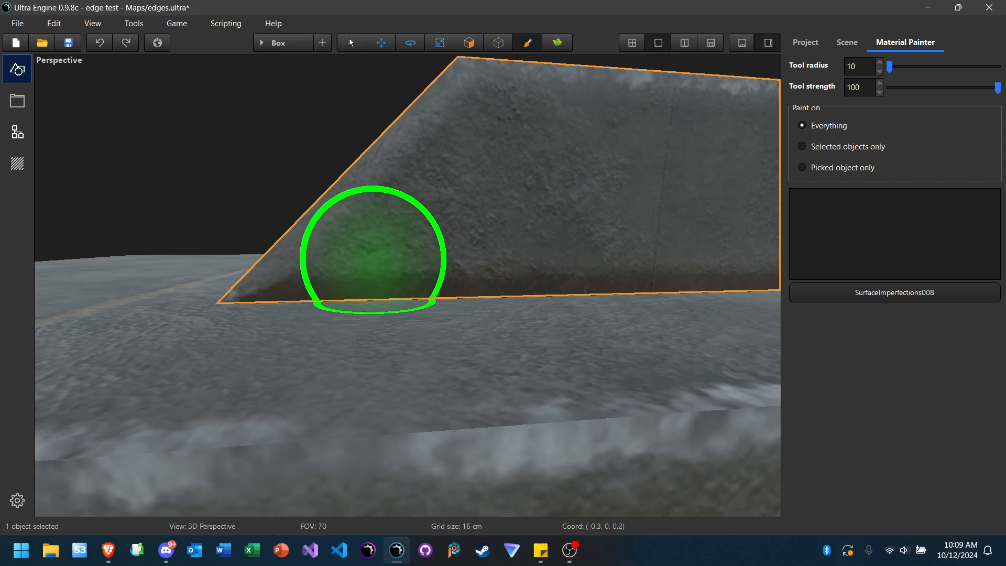
{"action": "key", "text": "s"}
{"action": "right_click_drag", "start_coordinate": [378, 259], "coordinate": [378, 259]}
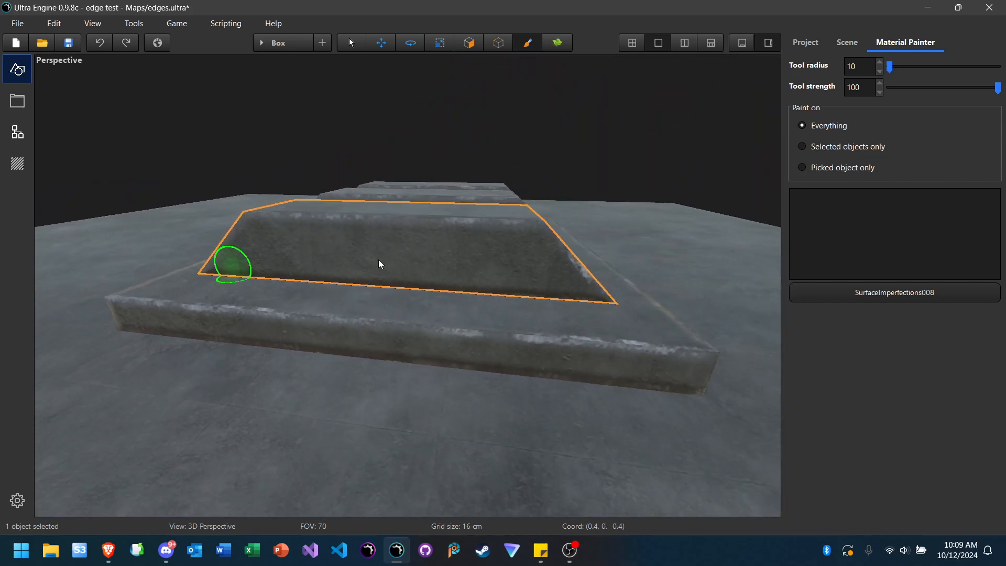
Step: Return to object selection, clear the selection and examine the edge wear on the nearest block and slab
{"action": "left_click", "coordinate": [350, 44]}
{"action": "left_click", "coordinate": [419, 118]}
{"action": "key", "text": "w"}
{"action": "right_click_drag", "start_coordinate": [419, 118], "coordinate": [419, 118]}
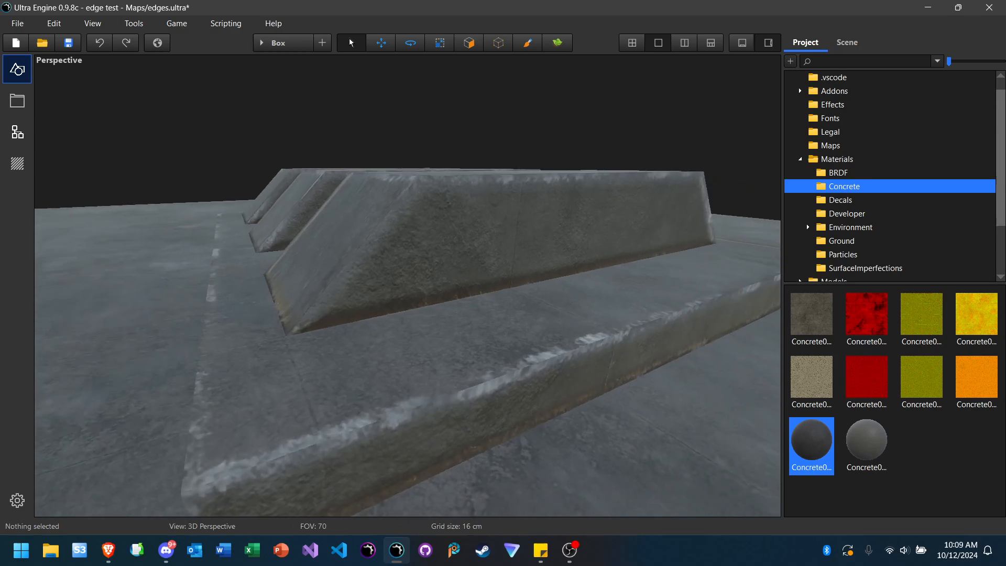
{"action": "right_click_drag", "start_coordinate": [403, 172], "coordinate": [403, 172]}
{"action": "key", "text": "s"}
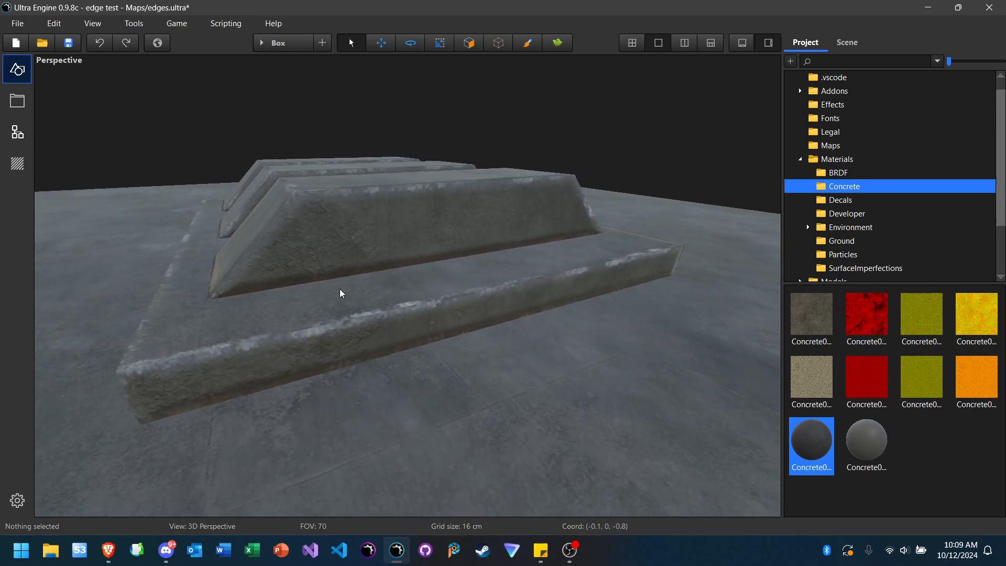
{"action": "key", "text": "w"}
{"action": "right_click_drag", "start_coordinate": [340, 289], "coordinate": [336, 293]}
{"action": "key", "text": "s"}
{"action": "key", "text": "w"}
{"action": "key", "text": "s"}
{"action": "key", "text": "w"}
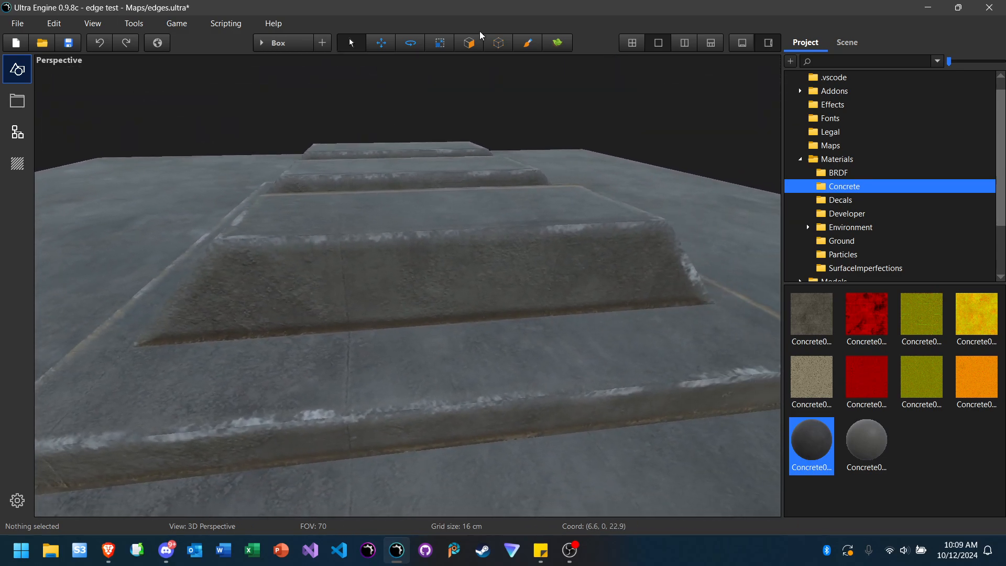
Step: Turn on wireframe display to examine the blocks' edge geometry, and restore shaded display with the Material Painter active
{"action": "left_click", "coordinate": [93, 23]}
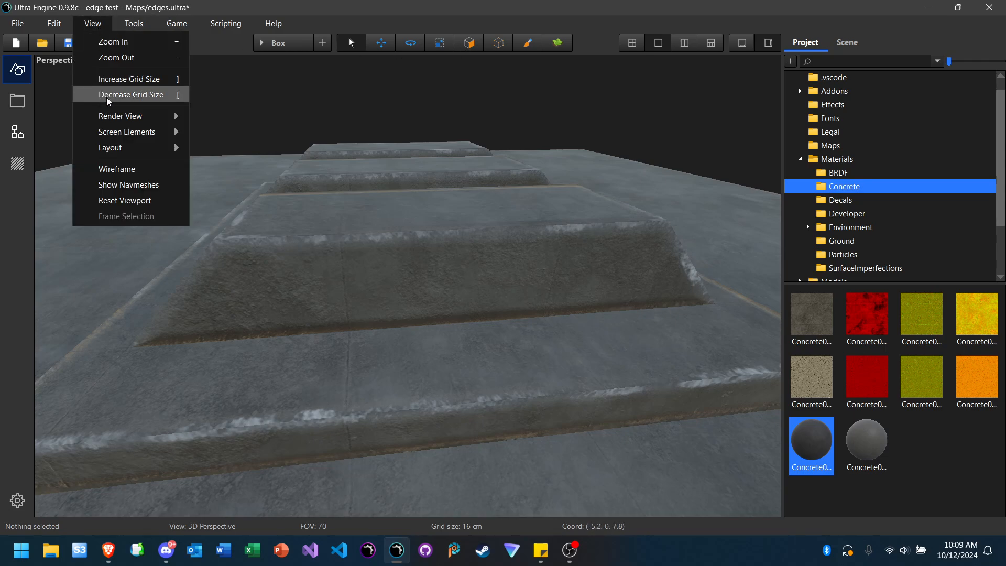
{"action": "left_click", "coordinate": [128, 167]}
{"action": "key", "text": "w"}
{"action": "right_click_drag", "start_coordinate": [358, 271], "coordinate": [358, 271]}
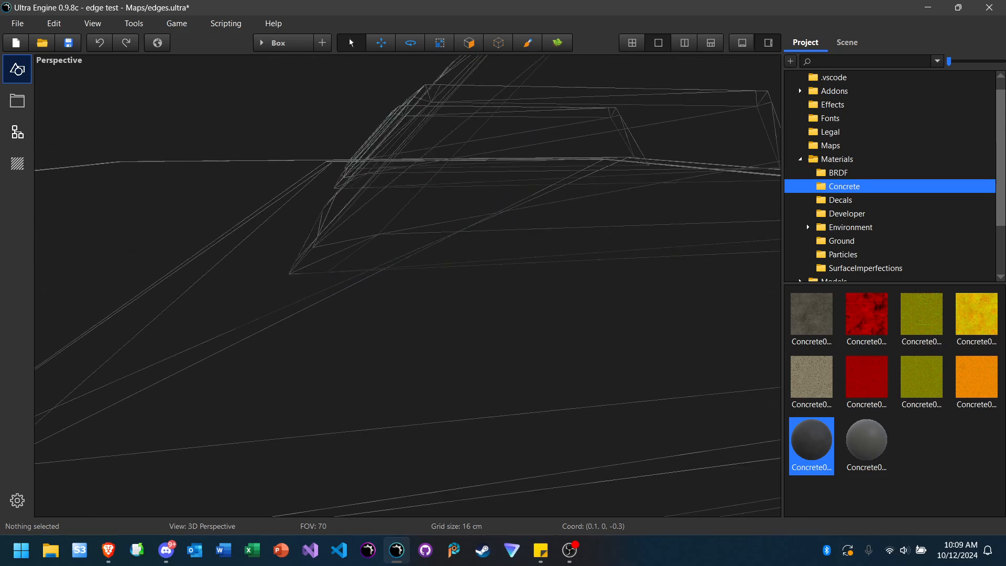
{"action": "left_click", "coordinate": [526, 44]}
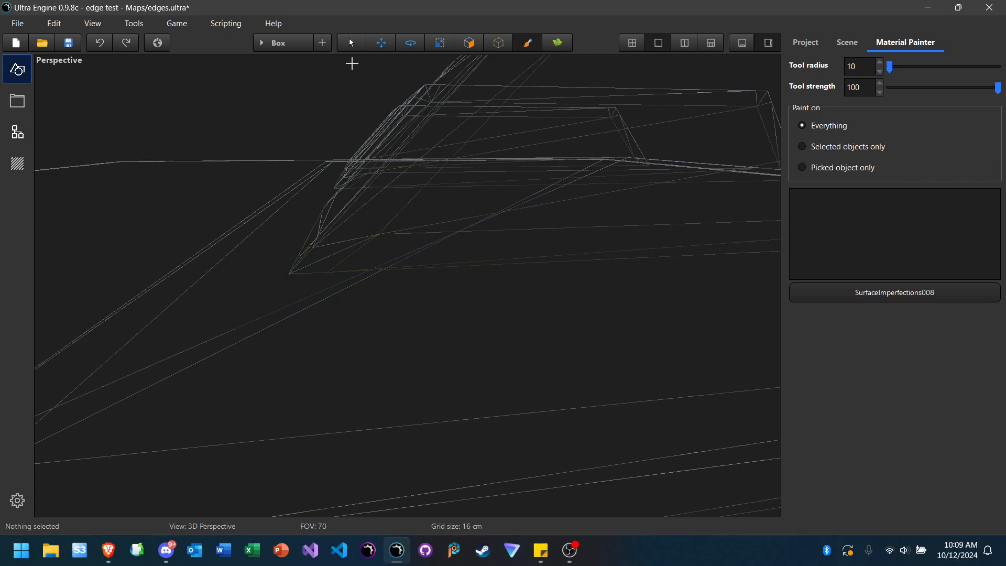
{"action": "left_click", "coordinate": [93, 23]}
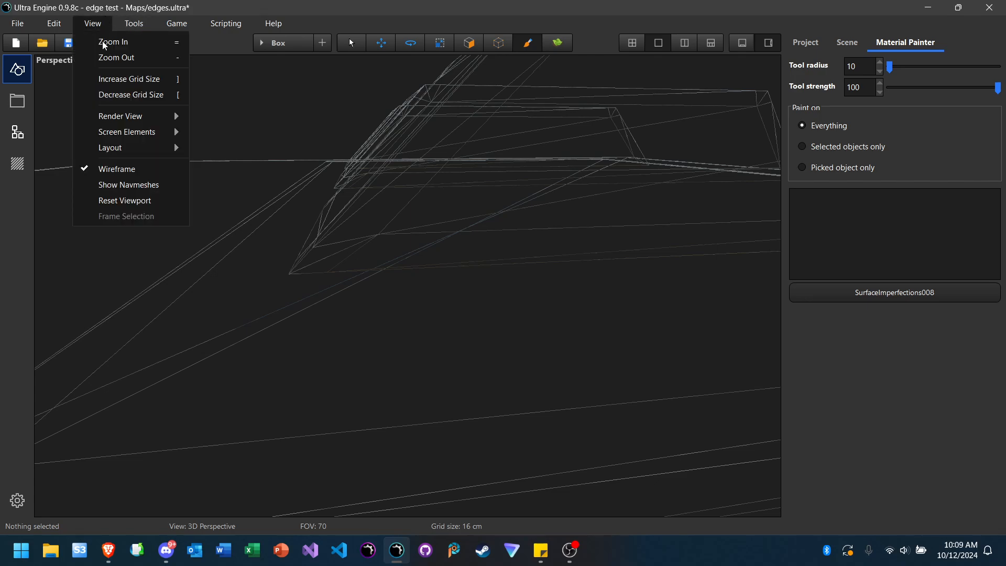
{"action": "left_click", "coordinate": [109, 168]}
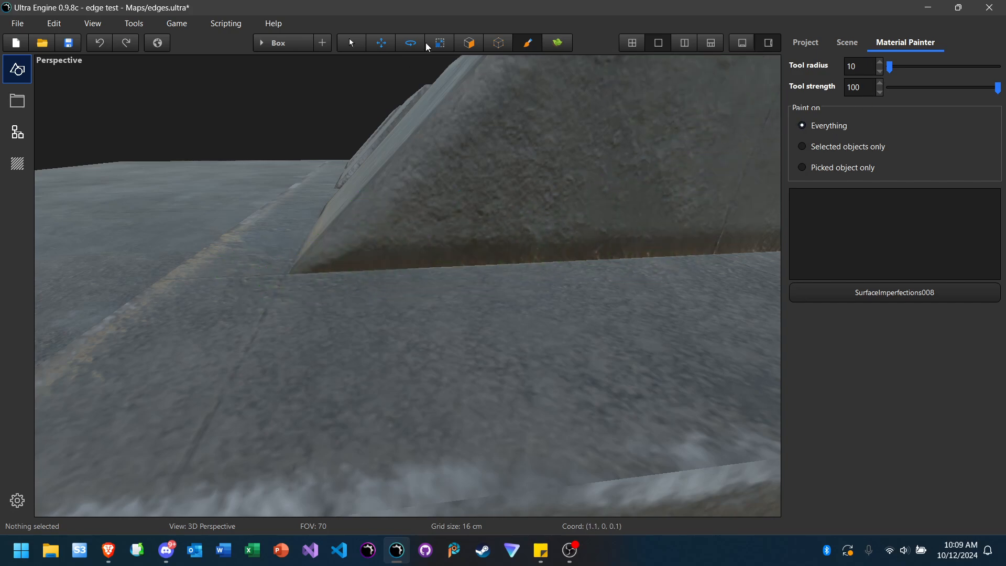
Step: Set the Material Painter radius to 20, try a brush stroke on the nearest block's lower corner and undo it
{"action": "left_click", "coordinate": [470, 43]}
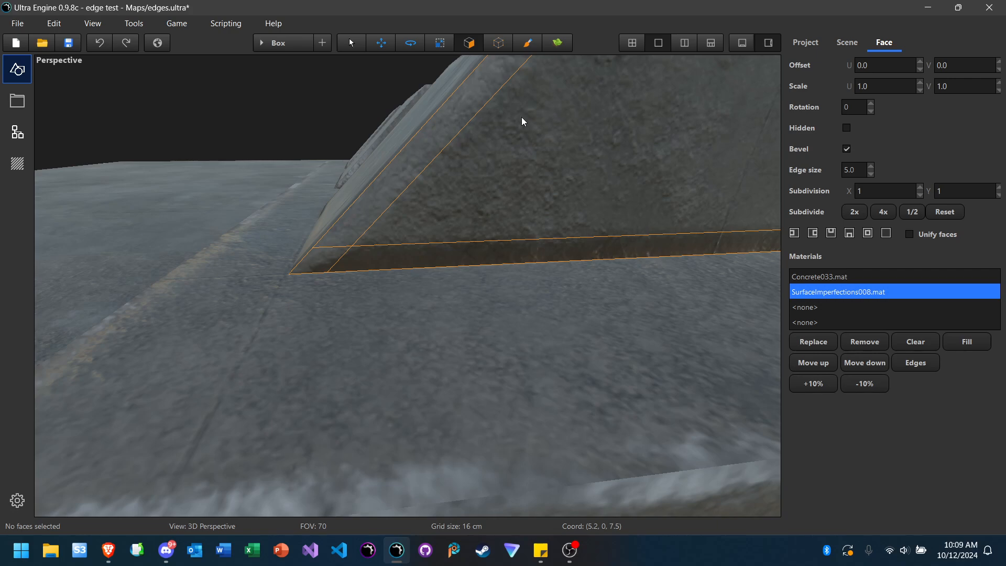
{"action": "left_click", "coordinate": [528, 43]}
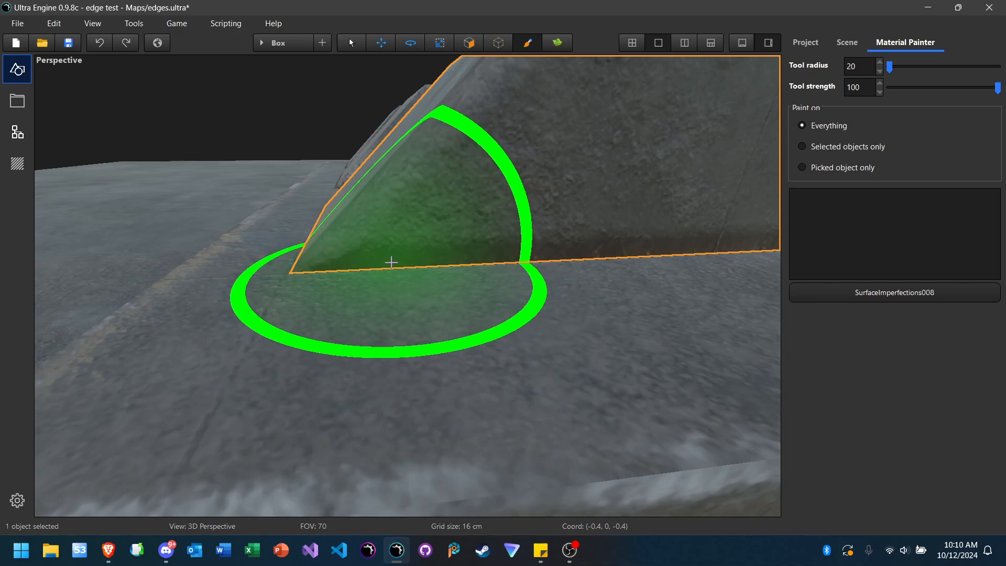
{"action": "right_click_drag", "start_coordinate": [330, 299], "coordinate": [319, 314]}
{"action": "key", "text": "s"}
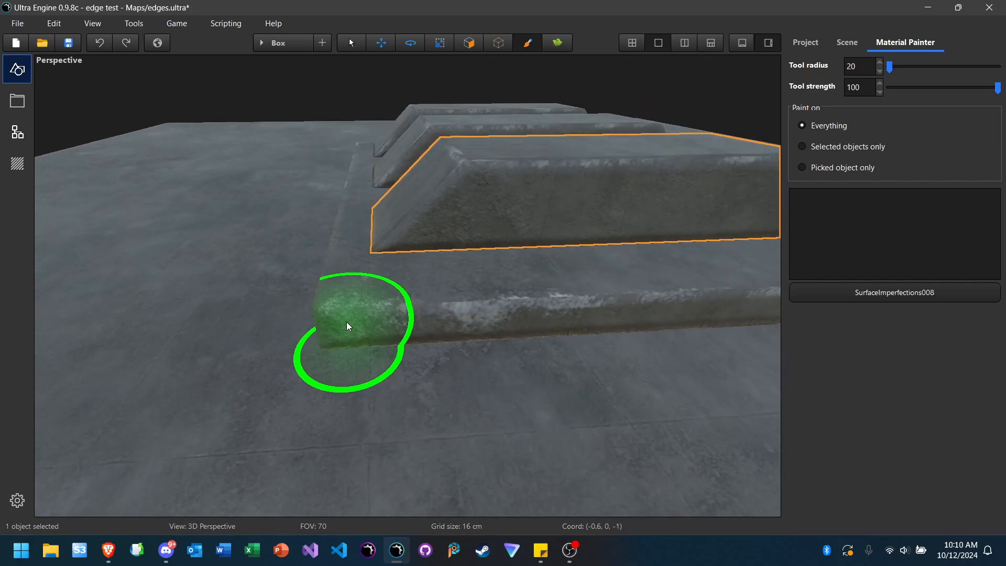
{"action": "left_click", "coordinate": [404, 253]}
{"action": "key", "text": "ctrl+z"}
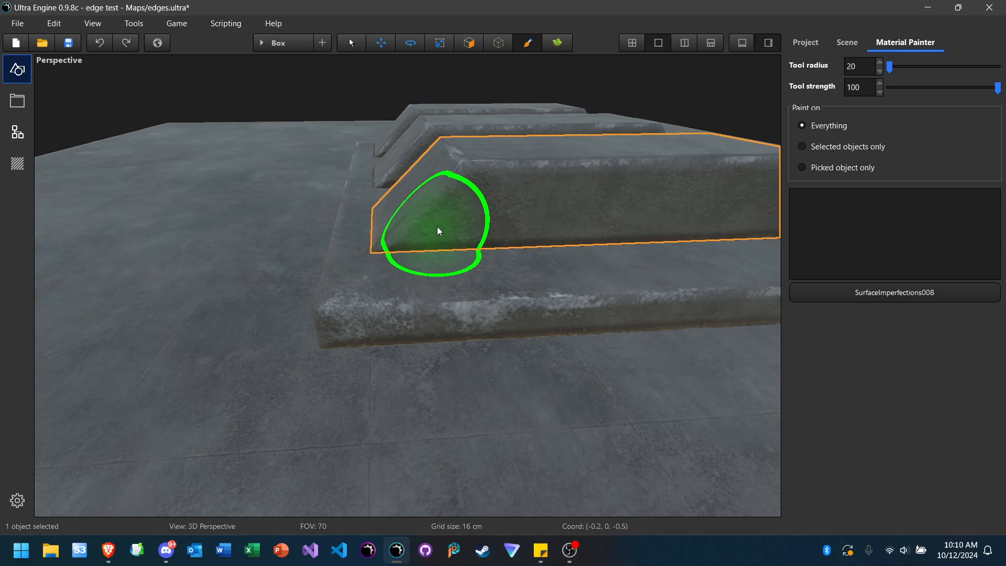
Step: Paint out the edge wear at the slab's near corner using the Material Painter at radius 20
{"action": "mouse_move", "coordinate": [389, 281]}
{"action": "right_mouse_down"}
{"action": "mouse_move", "coordinate": [367, 281]}
{"action": "mouse_move", "coordinate": [401, 280]}
{"action": "right_mouse_up"}
{"action": "key", "text": "w"}
{"action": "key", "text": "s"}
{"action": "key", "text": "s"}
{"action": "key", "text": "d"}
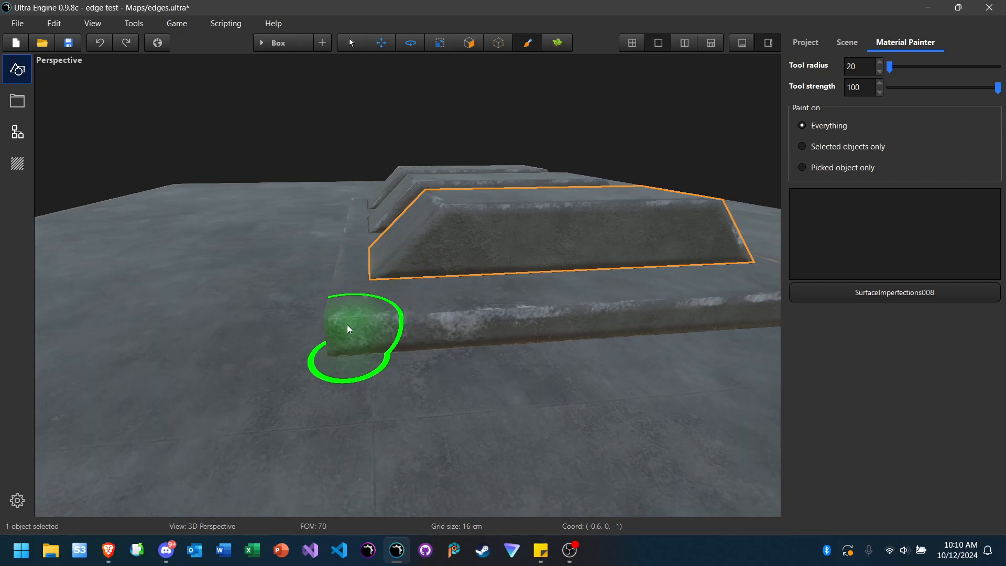
{"action": "right_click_drag", "start_coordinate": [431, 344], "coordinate": [368, 345]}
{"action": "key", "text": "s"}
{"action": "key", "text": "d"}
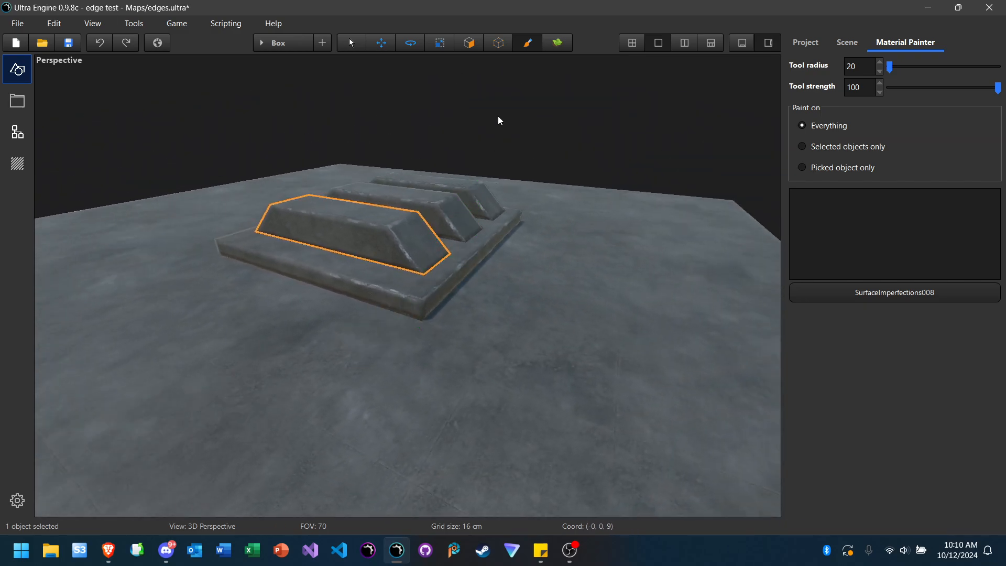
Step: Leave the Material Painter, clear the selection and examine the painted slab corner and block edges from several sides
{"action": "left_click", "coordinate": [349, 44]}
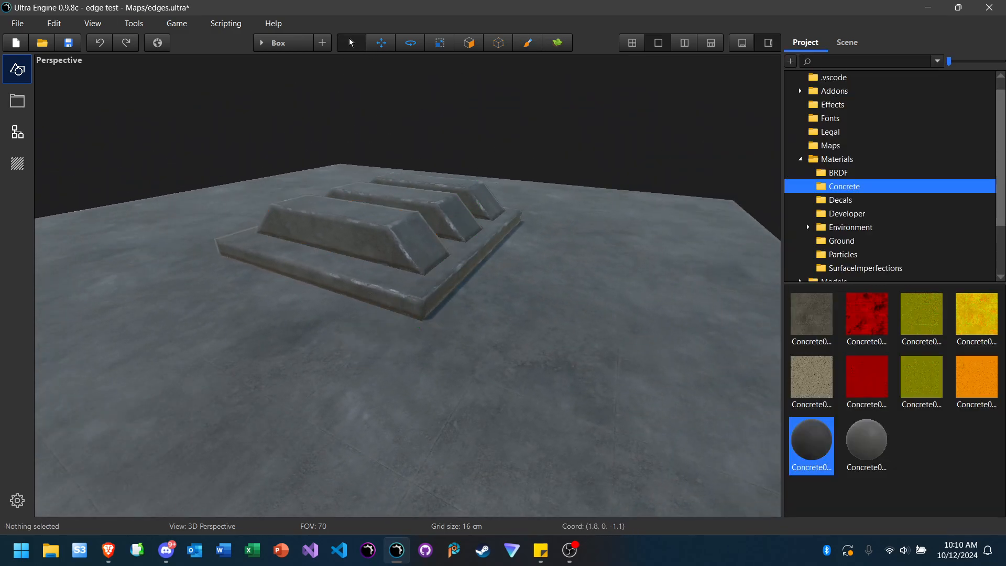
{"action": "key", "text": "w"}
{"action": "right_click_drag", "start_coordinate": [408, 286], "coordinate": [70, 169]}
{"action": "key", "text": "s"}
{"action": "key", "text": "a"}
{"action": "key", "text": "s"}
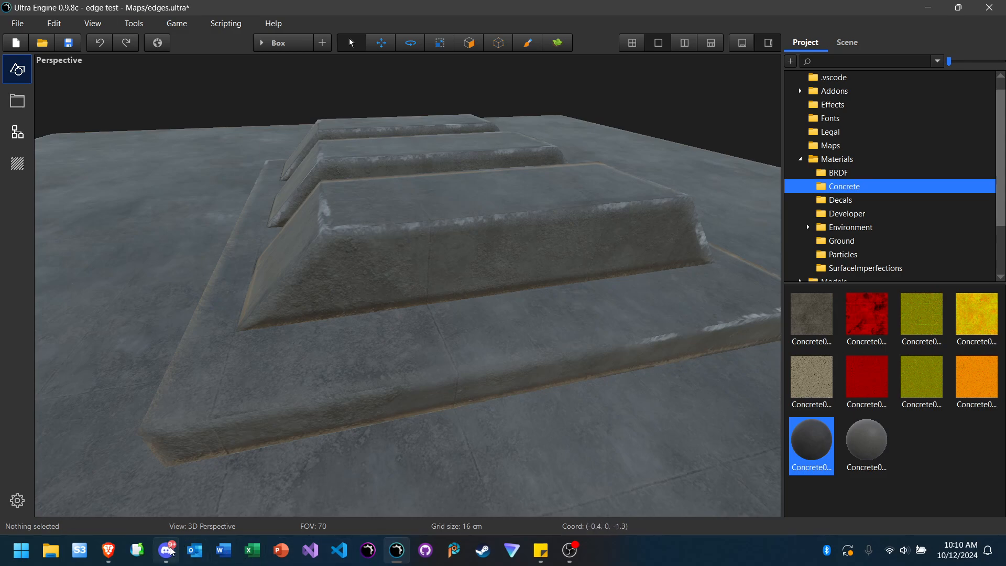
{"action": "key", "text": "a"}
{"action": "right_click_drag", "start_coordinate": [390, 125], "coordinate": [363, 173]}
{"action": "key", "text": "s"}
{"action": "key", "text": "w"}
{"action": "key", "text": "a"}
{"action": "key", "text": "d"}
{"action": "key", "text": "s"}
{"action": "key", "text": "a"}
{"action": "key", "text": "w"}
{"action": "key", "text": "s"}
{"action": "key", "text": "a"}
{"action": "key", "text": "d"}
{"action": "key", "text": "d"}
{"action": "key", "text": "d"}
{"action": "key", "text": "s"}
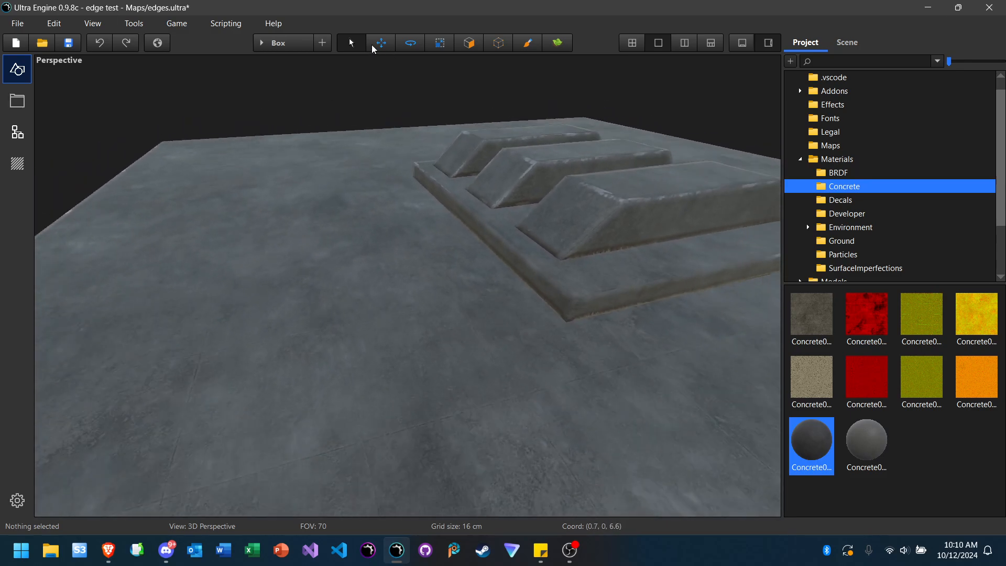
Step: Place a copy of the slab under the blocks on the open floor beside the original
{"action": "left_click", "coordinate": [480, 223]}
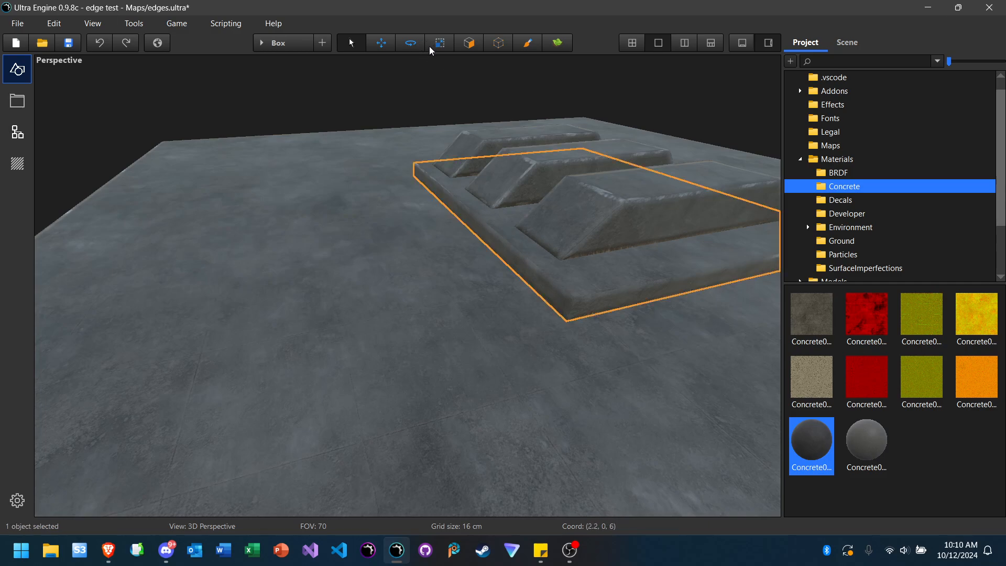
{"action": "left_click", "coordinate": [378, 46]}
{"action": "left_click_drag", "start_coordinate": [637, 194], "coordinate": [358, 215]}
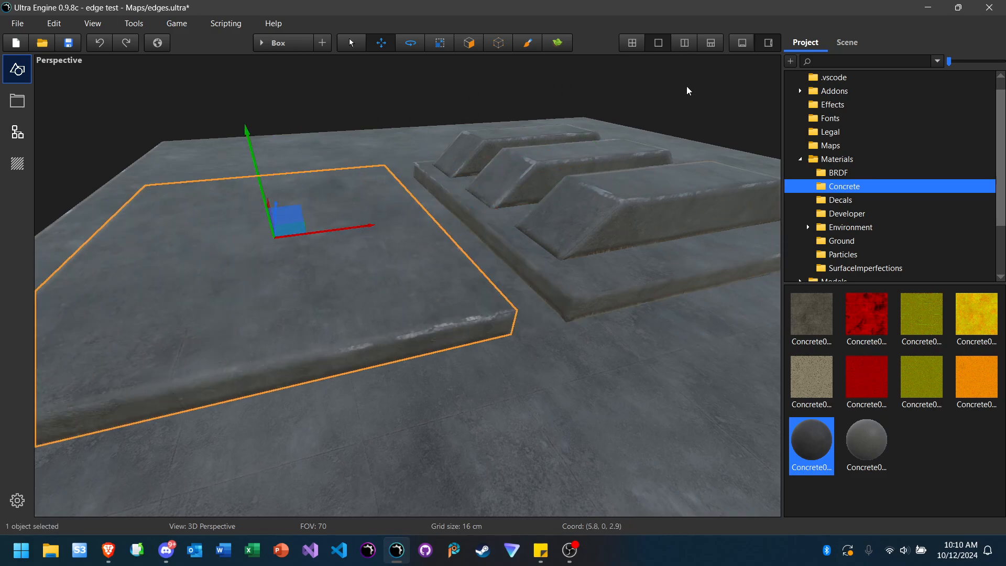
Step: Turn off Bevel on all faces of the copied slab and deselect them
{"action": "left_click", "coordinate": [470, 45]}
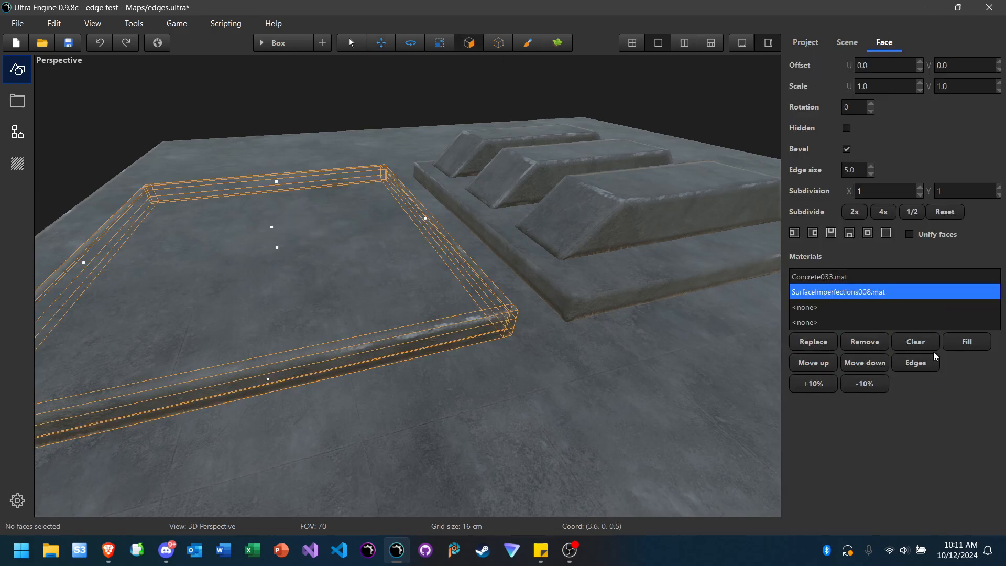
{"action": "left_click", "coordinate": [846, 149]}
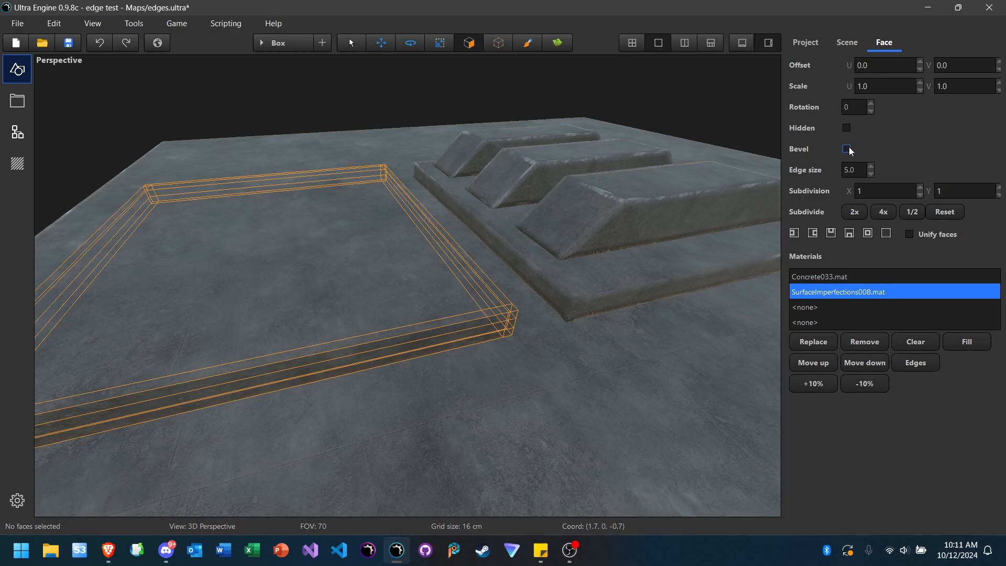
{"action": "left_click", "coordinate": [376, 88]}
Step: Compare how light falls on the unbevelled slab copy's edges and on the bevelled blocks and original slab
{"action": "right_click_drag", "start_coordinate": [437, 199], "coordinate": [382, 215]}
{"action": "key", "text": "a"}
{"action": "key", "text": "w"}
{"action": "key", "text": "a"}
{"action": "key", "text": "d"}
{"action": "key", "text": "a"}
{"action": "key", "text": "d"}
{"action": "key", "text": "d"}
{"action": "key", "text": "d"}
{"action": "key", "text": "w"}
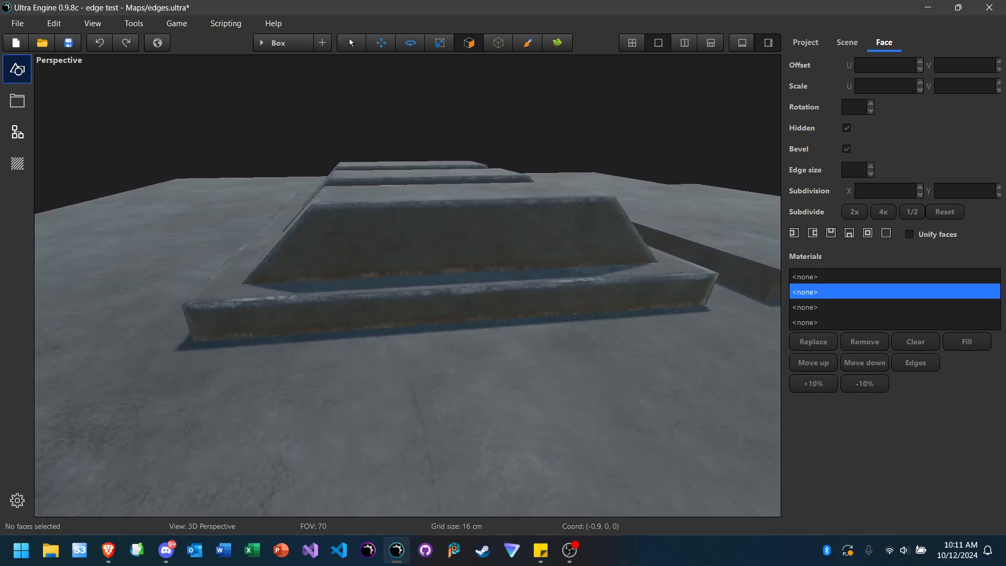
{"action": "key", "text": "d"}
{"action": "right_click_drag", "start_coordinate": [407, 286], "coordinate": [859, 298]}
{"action": "key", "text": "a"}
{"action": "key", "text": "w"}
{"action": "key", "text": "s"}
{"action": "key", "text": "d"}
{"action": "key", "text": "a"}
{"action": "key", "text": "a"}
{"action": "key", "text": "s"}
{"action": "key", "text": "w"}
{"action": "key", "text": "w"}
{"action": "key", "text": "a"}
{"action": "key", "text": "s"}
Step: Hide the side panel to widen the viewport and view the bevelled and unbevelled shapes side by side
{"action": "mouse_move", "coordinate": [435, 199]}
{"action": "right_mouse_down"}
{"action": "mouse_move", "coordinate": [456, 201]}
{"action": "mouse_move", "coordinate": [434, 199]}
{"action": "right_mouse_up"}
{"action": "key", "text": "w"}
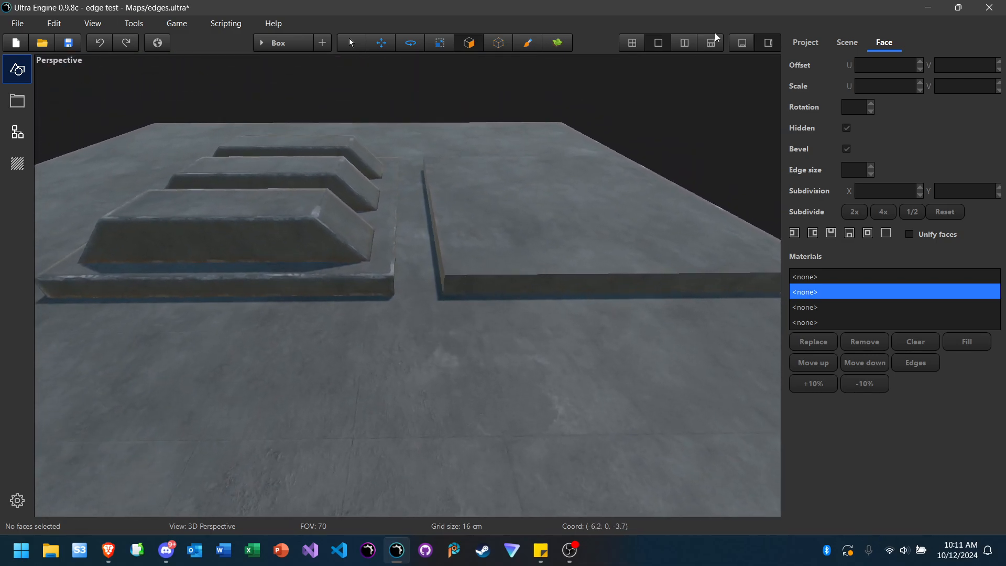
{"action": "left_click", "coordinate": [769, 43]}
{"action": "key", "text": "w"}
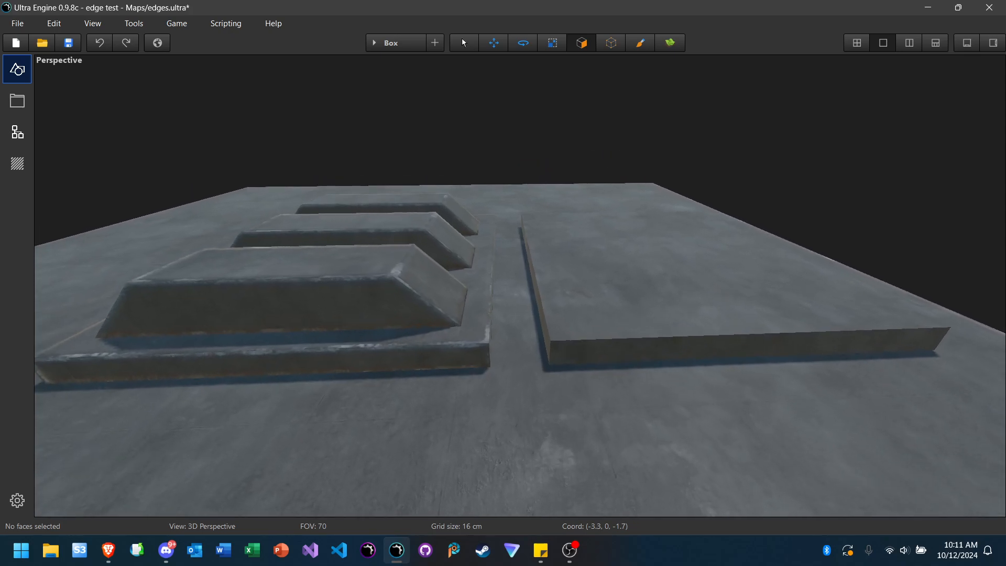
Step: Examine the shading along the edges of the bevelled blocks and slab against the unbevelled slab copy from several distances
{"action": "key", "text": "s"}
{"action": "key", "text": "w"}
{"action": "key", "text": "d"}
{"action": "key", "text": "s"}
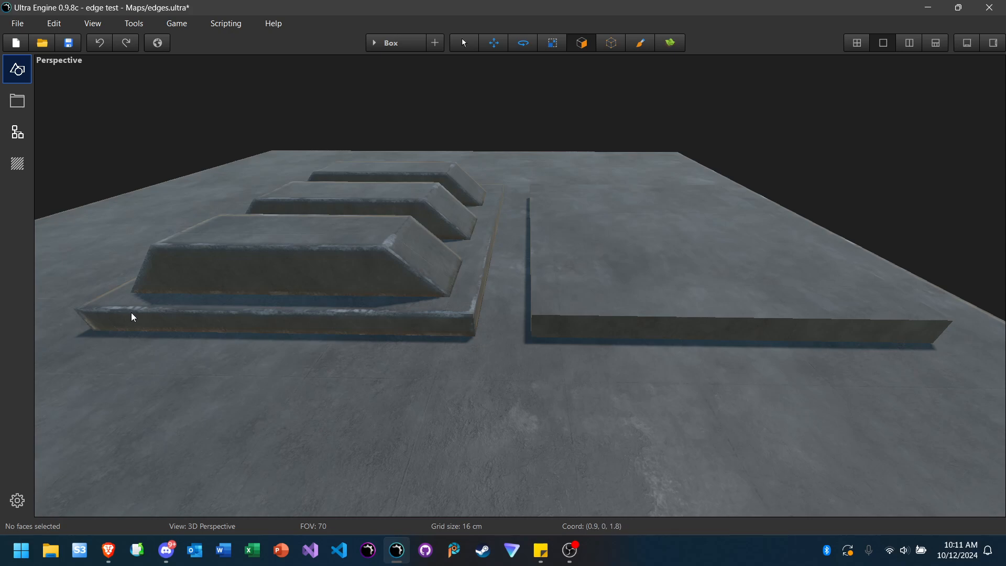
{"action": "key", "text": "w"}
{"action": "mouse_move", "coordinate": [258, 327]}
{"action": "right_mouse_down"}
{"action": "mouse_move", "coordinate": [258, 283]}
{"action": "mouse_move", "coordinate": [241, 327]}
{"action": "mouse_move", "coordinate": [244, 318]}
{"action": "right_mouse_up"}
{"action": "key", "text": "w"}
{"action": "key", "text": "a"}
{"action": "key", "text": "w"}
{"action": "key", "text": "s"}
{"action": "key", "text": "a"}
{"action": "key", "text": "w"}
{"action": "key", "text": "s"}
{"action": "key", "text": "w"}
{"action": "key", "text": "w"}
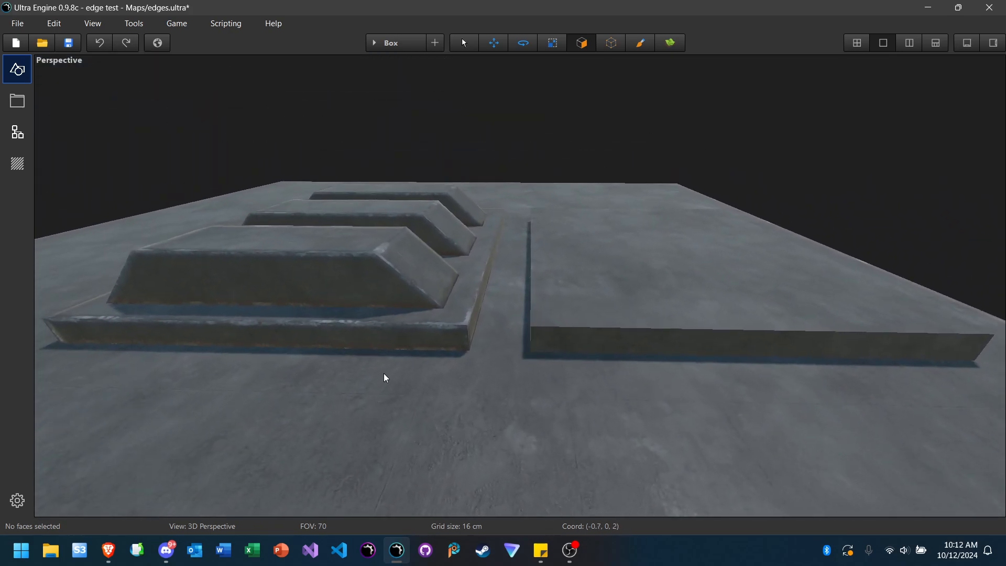
Step: Show the side panel with the face settings of the bevelled slab's front, side and top faces, and view both slabs' corners closely
{"action": "left_click", "coordinate": [429, 338]}
{"action": "left_click", "coordinate": [476, 321], "text": "ctrl"}
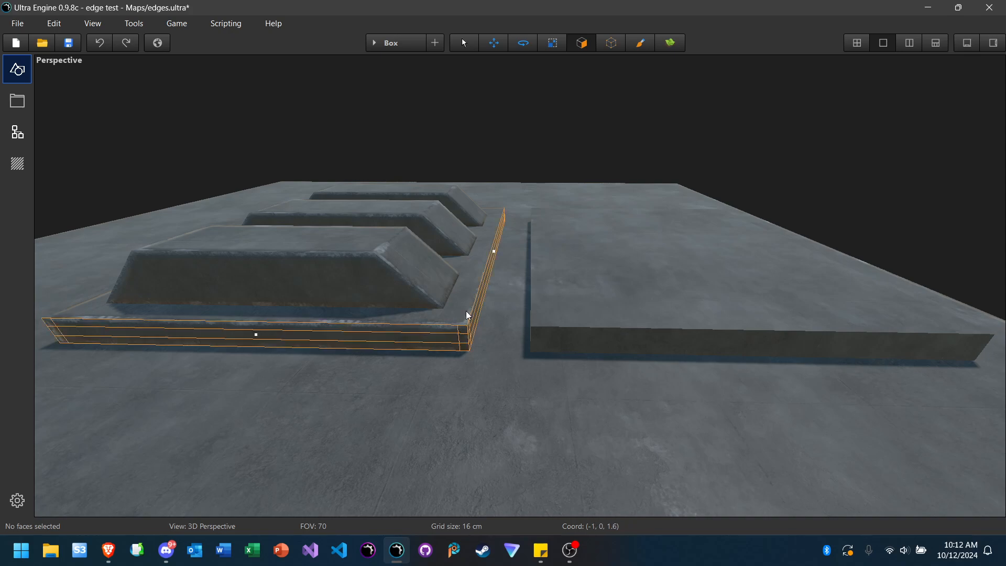
{"action": "left_click", "coordinate": [468, 311], "text": "ctrl"}
{"action": "left_click", "coordinate": [995, 43]}
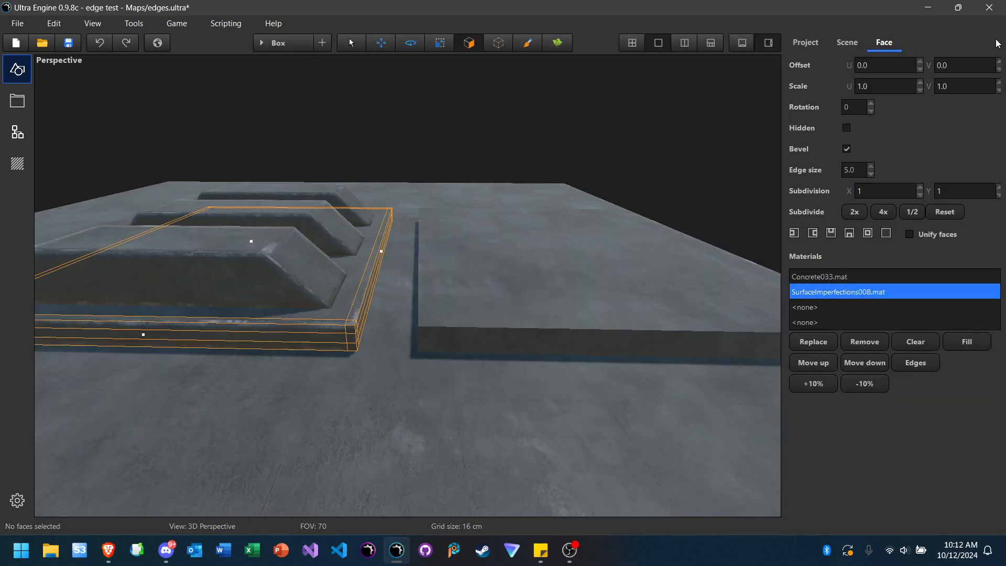
{"action": "left_click", "coordinate": [472, 106]}
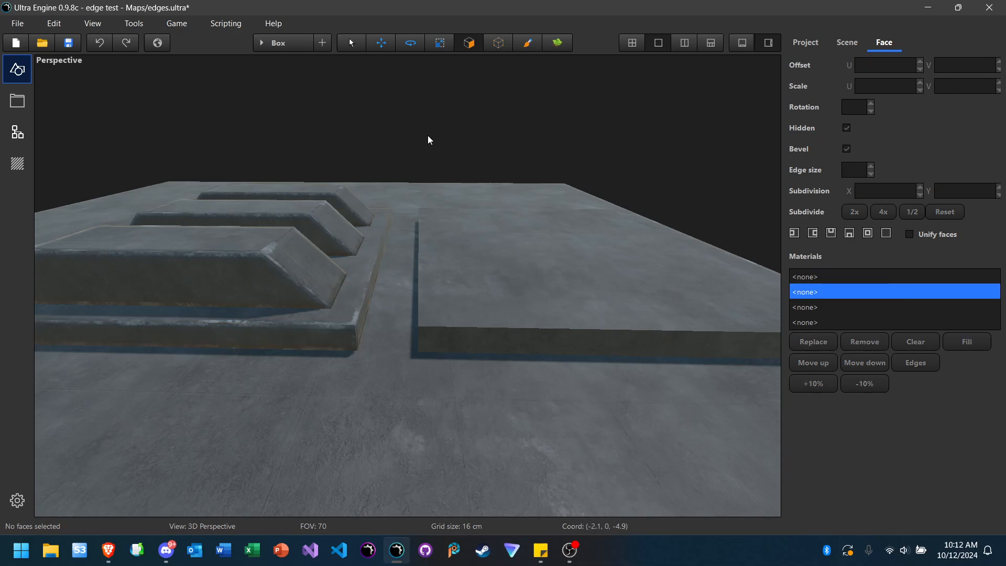
{"action": "right_click_drag", "start_coordinate": [427, 135], "coordinate": [414, 188]}
{"action": "key", "text": "w"}
{"action": "key", "text": "e"}
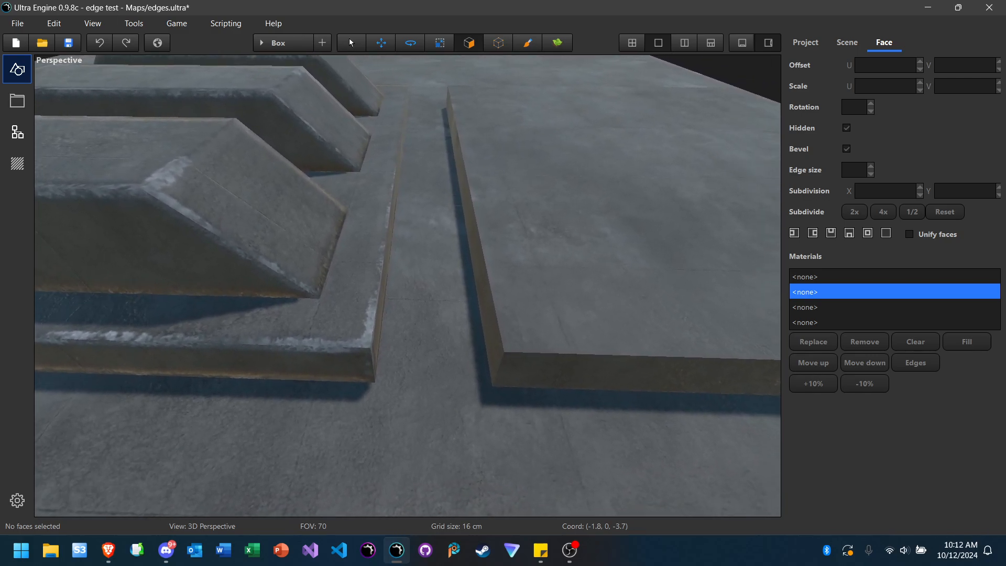
Step: Switch to Discord, review the Hotspot Your Heart Out and Edge Painting posts in the screenshots channel, and return to Ultra Engine
{"action": "left_click", "coordinate": [168, 557]}
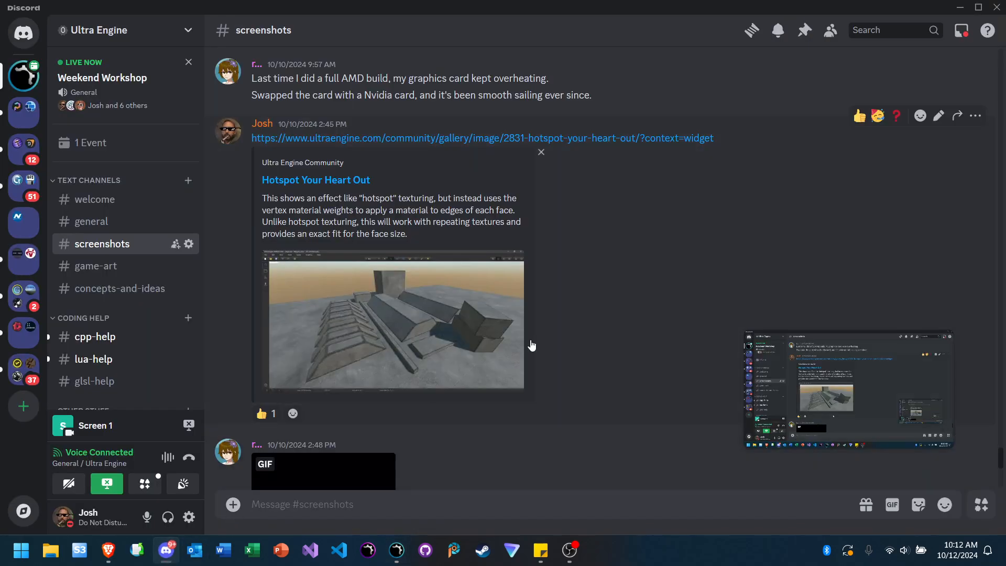
{"action": "scroll", "coordinate": [576, 284], "scroll_direction": "down", "scroll_amount": 10}
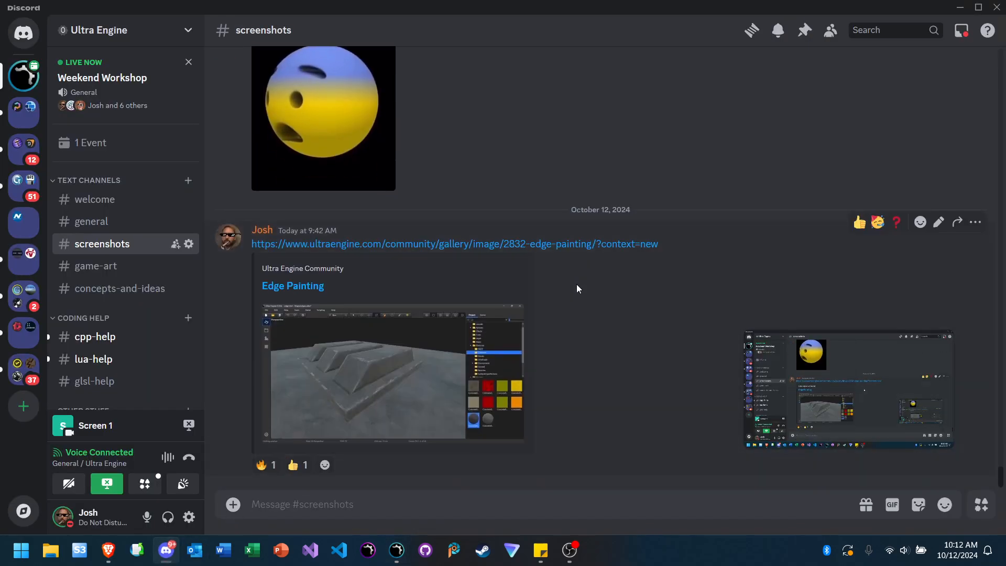
{"action": "left_click", "coordinate": [397, 550]}
Step: Inspect the worn edges of the three blocks and their slab from an angled overview
{"action": "key", "text": "s"}
{"action": "right_click_drag", "start_coordinate": [408, 285], "coordinate": [434, 277]}
{"action": "key", "text": "w"}
{"action": "key", "text": "w"}
{"action": "key", "text": "d"}
{"action": "key", "text": "s"}
{"action": "key", "text": "a"}
{"action": "key", "text": "w"}
{"action": "key", "text": "s"}
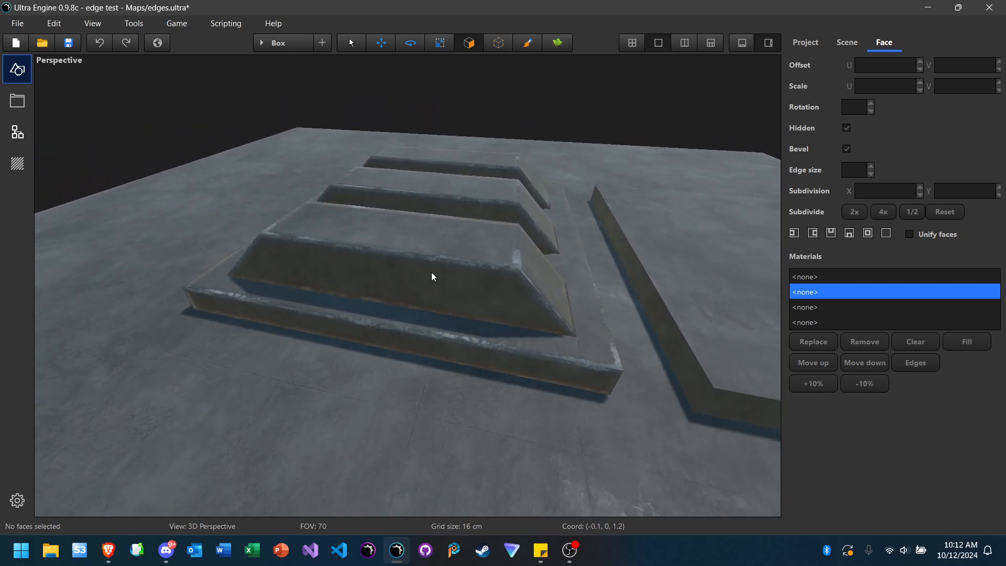
Step: Switch to the browser, view the Scifi Trim Sheet product images on ArtStation, and return to Ultra Engine
{"action": "left_click", "coordinate": [110, 554]}
{"action": "left_click", "coordinate": [375, 15]}
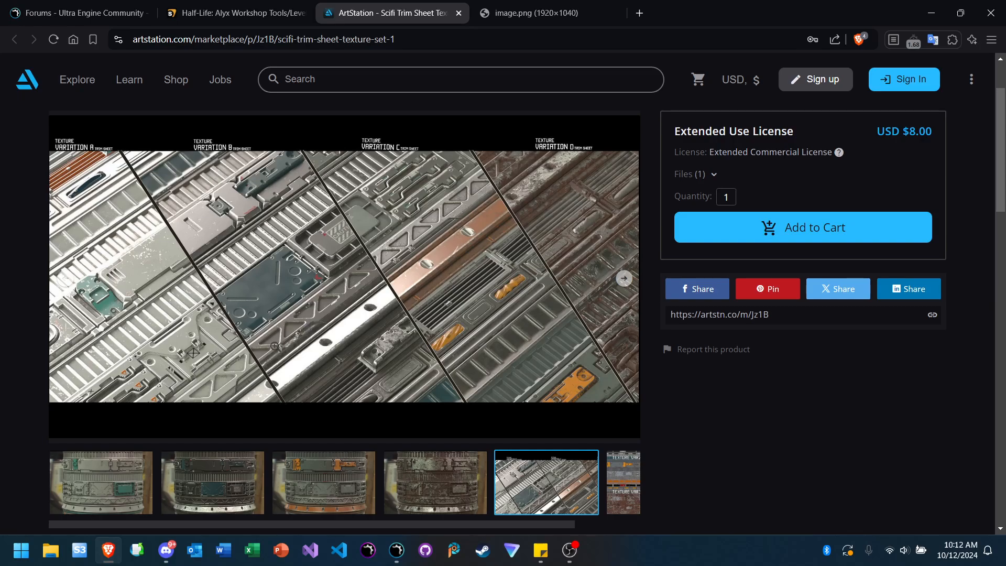
{"action": "left_click", "coordinate": [397, 550]}
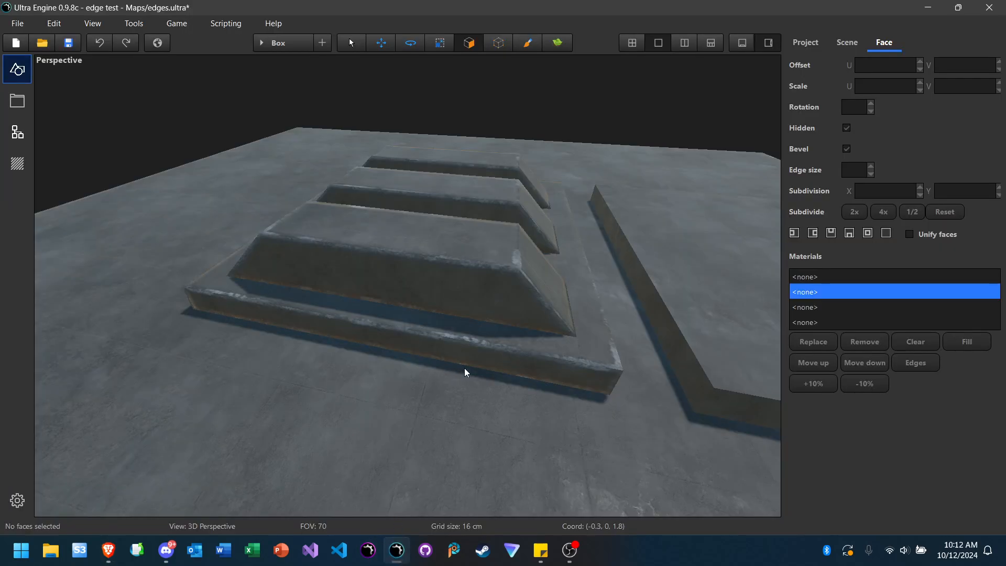
Step: Set the edge size of the top face of the slab under the blocks to 10 and view the wider edge wear
{"action": "right_click_drag", "start_coordinate": [586, 351], "coordinate": [515, 389]}
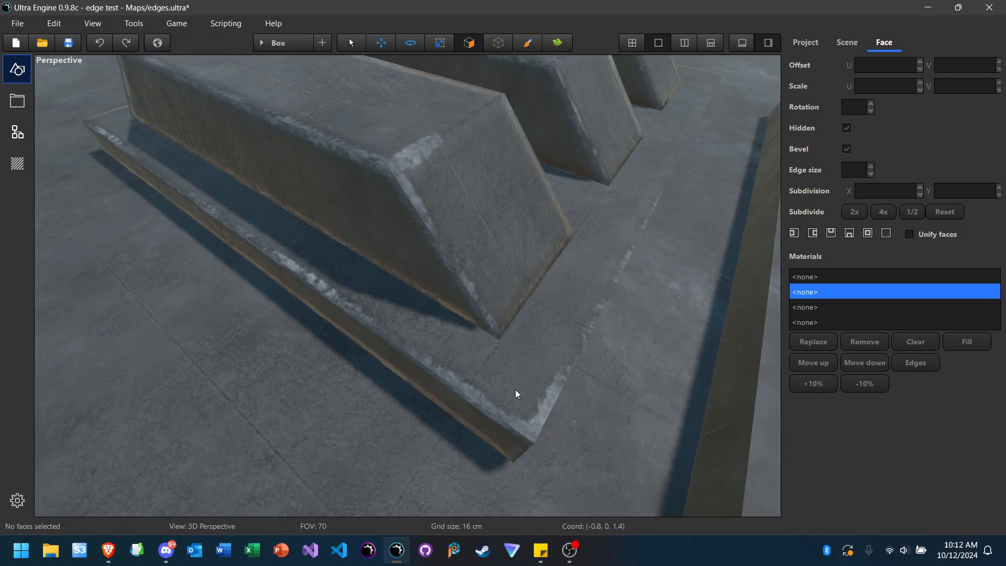
{"action": "right_click_drag", "start_coordinate": [467, 322], "coordinate": [464, 257]}
{"action": "key", "text": "a"}
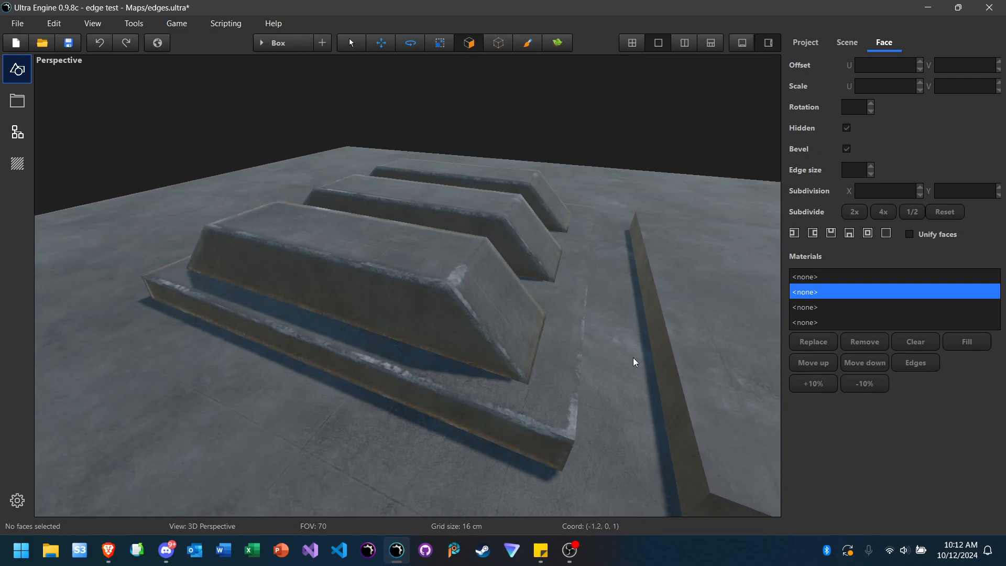
{"action": "left_click", "coordinate": [545, 391]}
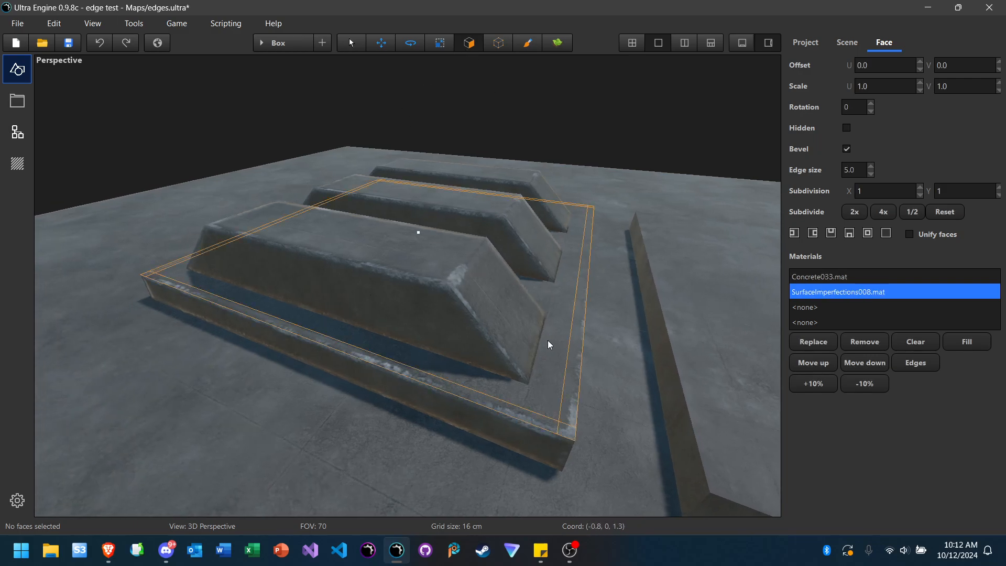
{"action": "left_click", "coordinate": [866, 174]}
{"action": "type", "text": "10"}
{"action": "key", "text": "Return"}
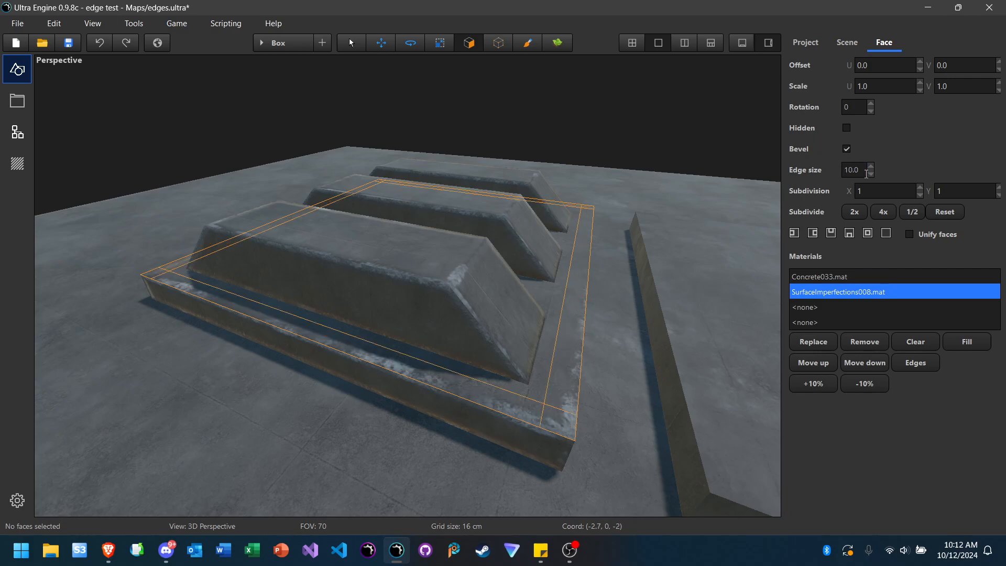
{"action": "left_click", "coordinate": [555, 128]}
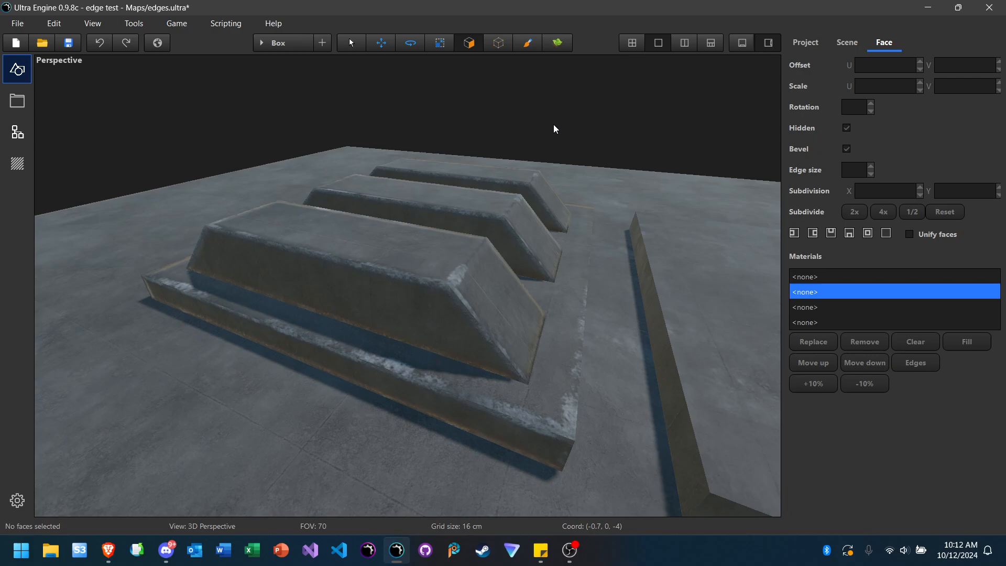
{"action": "right_click_drag", "start_coordinate": [550, 360], "coordinate": [213, 304]}
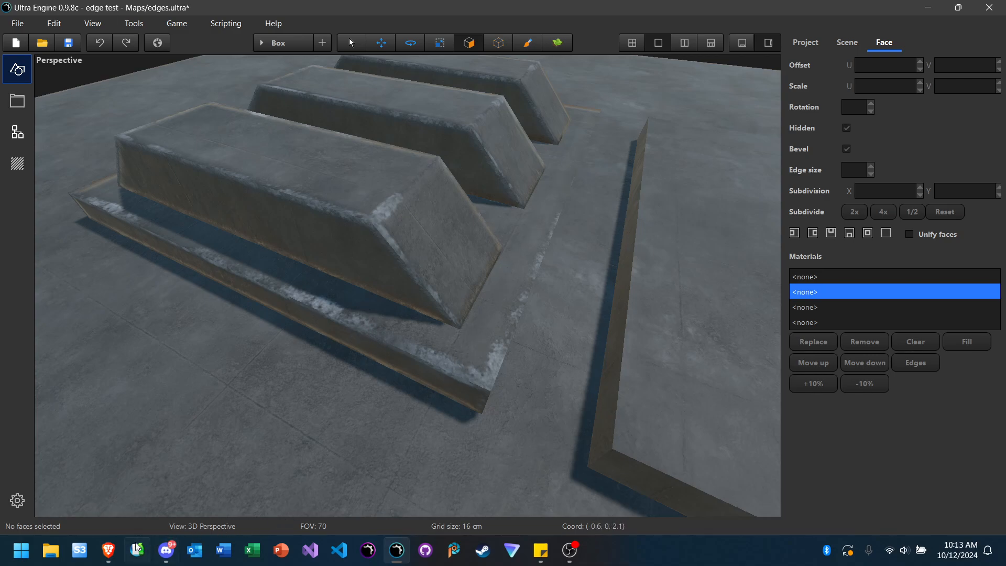
Step: Examine the trim sheet variations on the ArtStation page in the browser, including enlarged, and return to Ultra Engine
{"action": "left_click", "coordinate": [109, 553]}
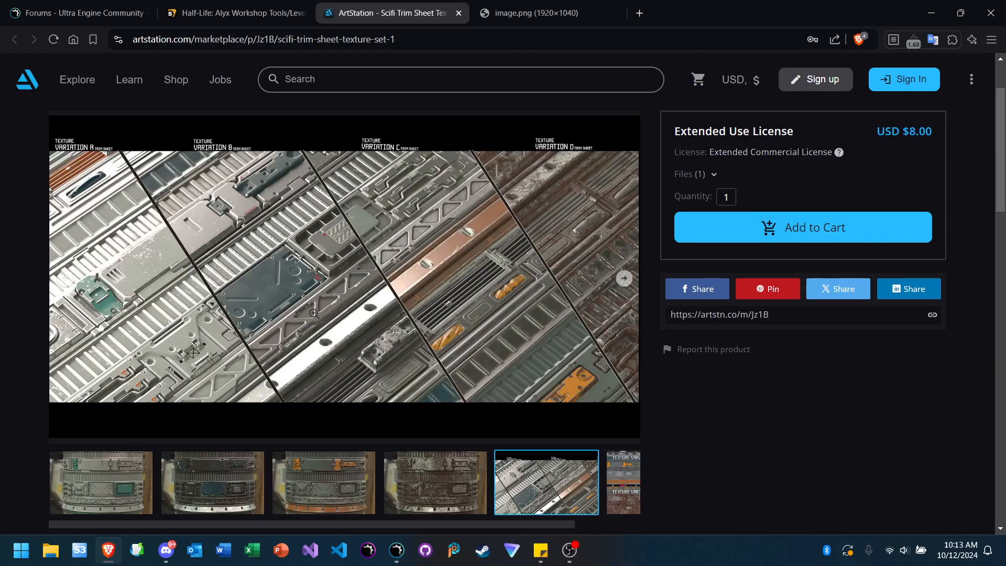
{"action": "scroll", "coordinate": [316, 313], "scroll_direction": "up", "scroll_amount": 2, "text": "ctrl"}
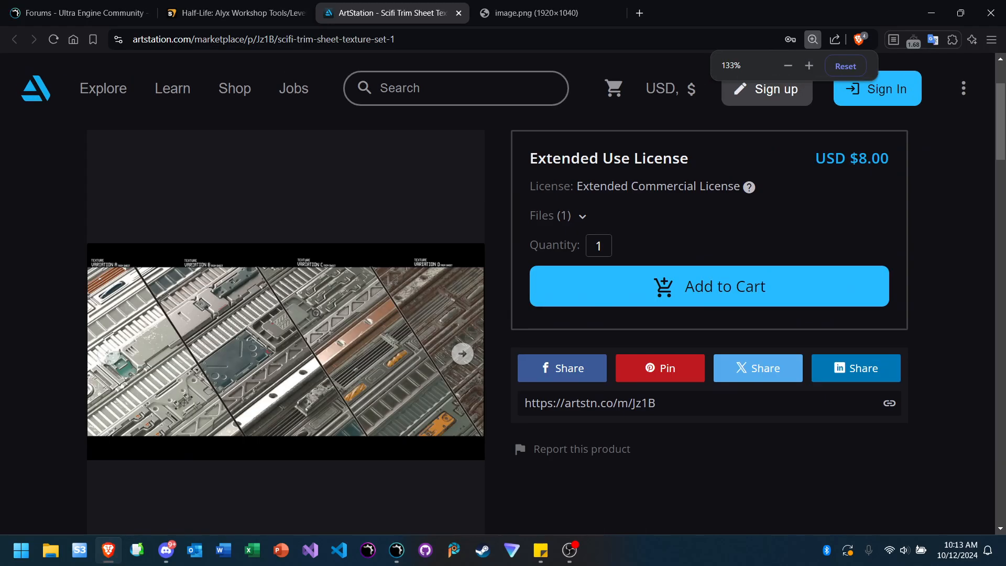
{"action": "scroll", "coordinate": [317, 313], "scroll_direction": "down", "scroll_amount": 1, "text": "ctrl"}
{"action": "scroll", "coordinate": [338, 321], "scroll_direction": "down", "scroll_amount": 1, "text": "ctrl"}
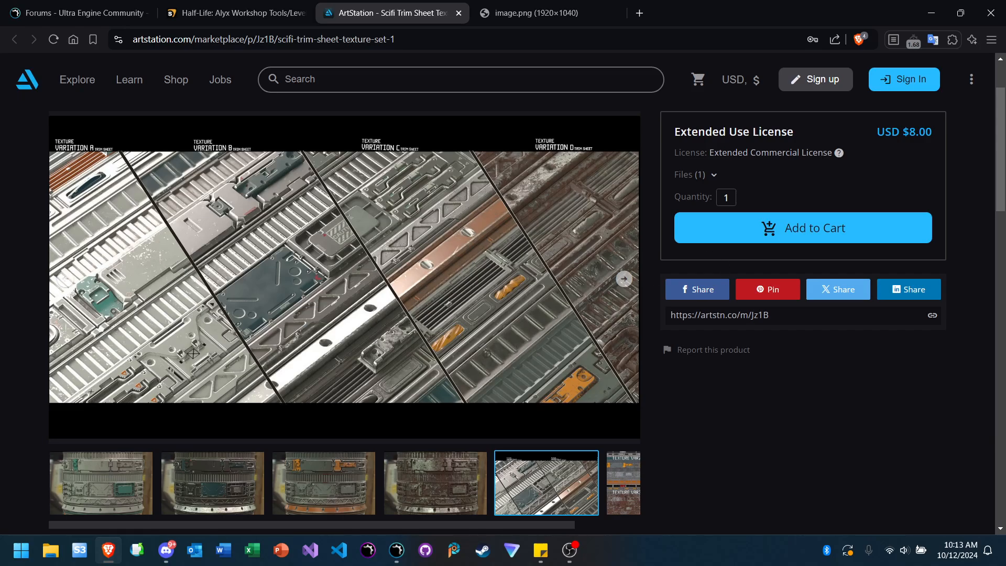
{"action": "left_click", "coordinate": [396, 551]}
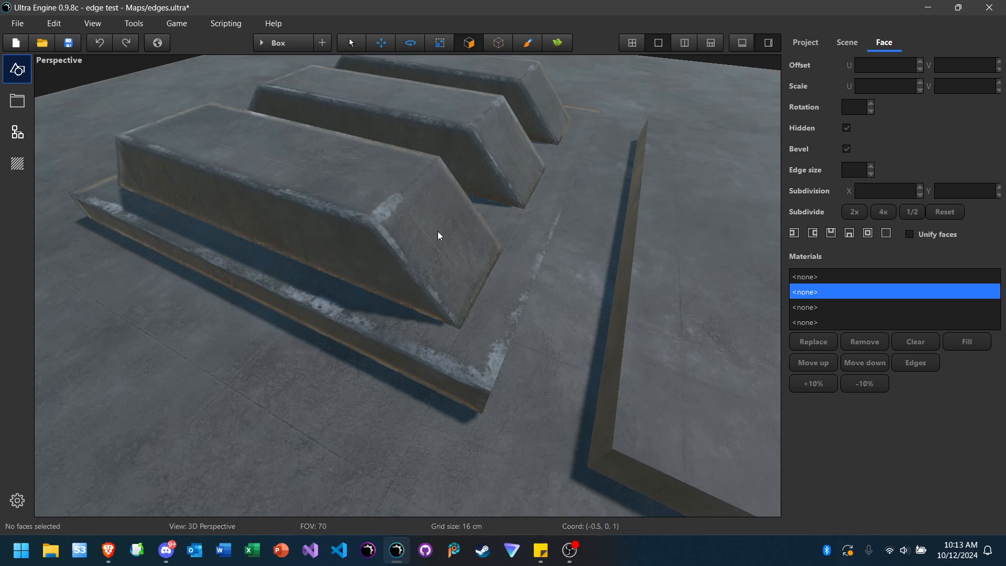
Step: Narrow the block nearest the slab's front edge by pulling its front side inward
{"action": "mouse_move", "coordinate": [483, 184]}
{"action": "right_mouse_down"}
{"action": "mouse_move", "coordinate": [404, 162]}
{"action": "mouse_move", "coordinate": [409, 225]}
{"action": "mouse_move", "coordinate": [430, 194]}
{"action": "mouse_move", "coordinate": [425, 179]}
{"action": "mouse_move", "coordinate": [435, 184]}
{"action": "mouse_move", "coordinate": [398, 181]}
{"action": "mouse_move", "coordinate": [404, 157]}
{"action": "mouse_move", "coordinate": [382, 147]}
{"action": "mouse_move", "coordinate": [388, 129]}
{"action": "mouse_move", "coordinate": [435, 157]}
{"action": "mouse_move", "coordinate": [472, 205]}
{"action": "mouse_move", "coordinate": [470, 177]}
{"action": "right_mouse_up"}
{"action": "key", "text": "w"}
{"action": "key", "text": "d"}
{"action": "key", "text": "s"}
{"action": "key", "text": "w"}
{"action": "key", "text": "a"}
{"action": "key", "text": "s"}
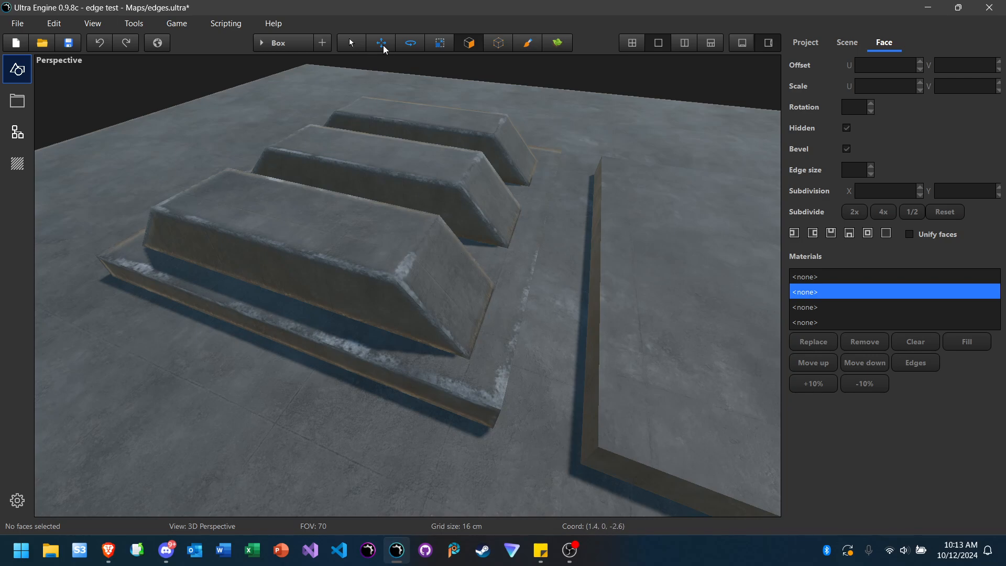
{"action": "left_click", "coordinate": [441, 42]}
{"action": "left_click", "coordinate": [350, 257]}
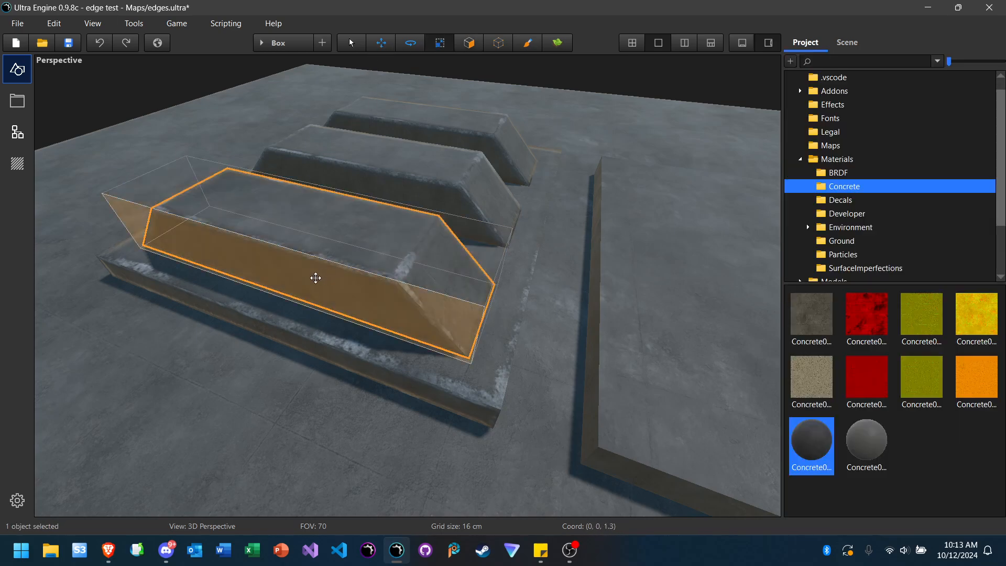
{"action": "left_click_drag", "start_coordinate": [315, 278], "coordinate": [330, 256]}
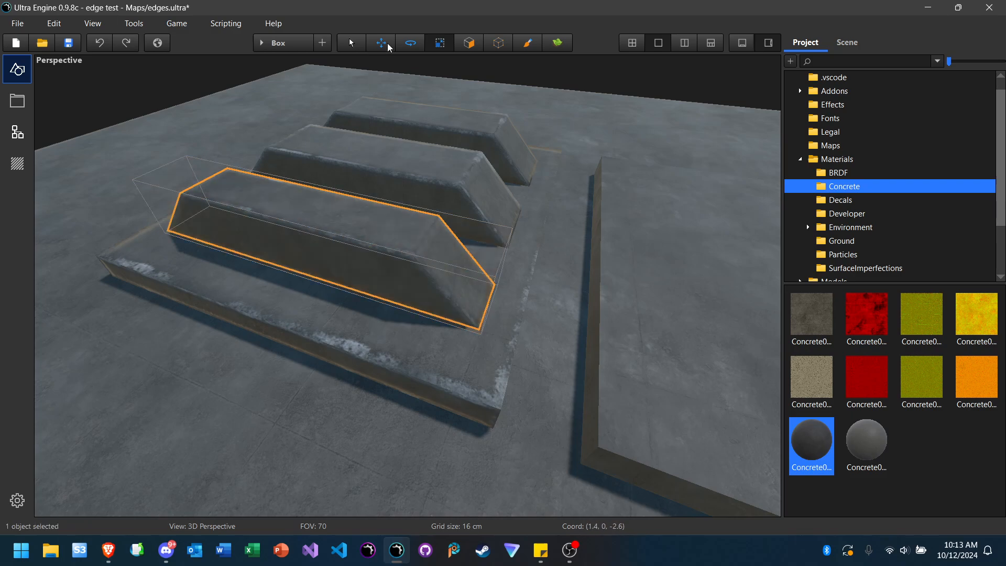
Step: Flank the narrowed block with two thin copies of itself, one along its front side and one along its back side
{"action": "left_click", "coordinate": [411, 43]}
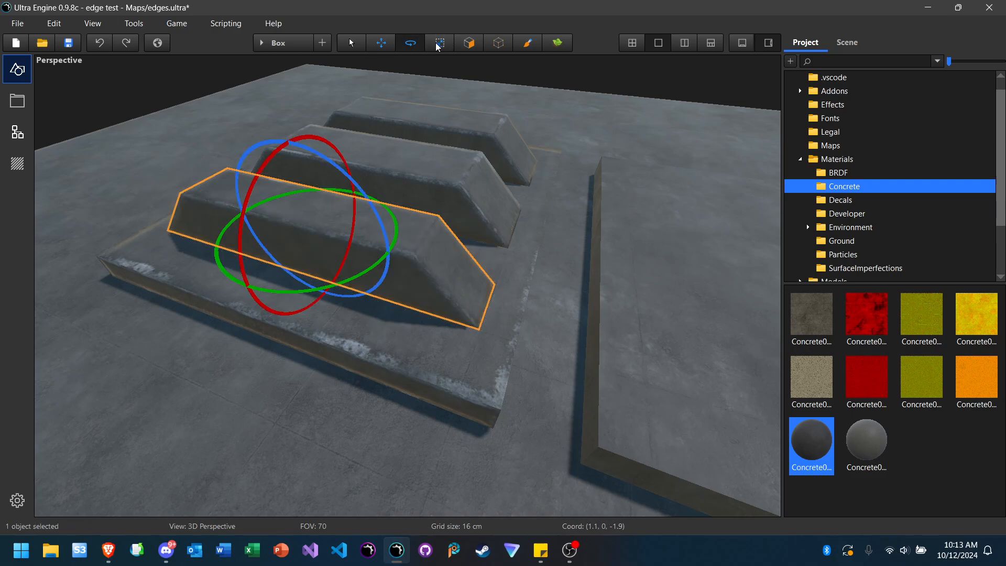
{"action": "left_click", "coordinate": [382, 43]}
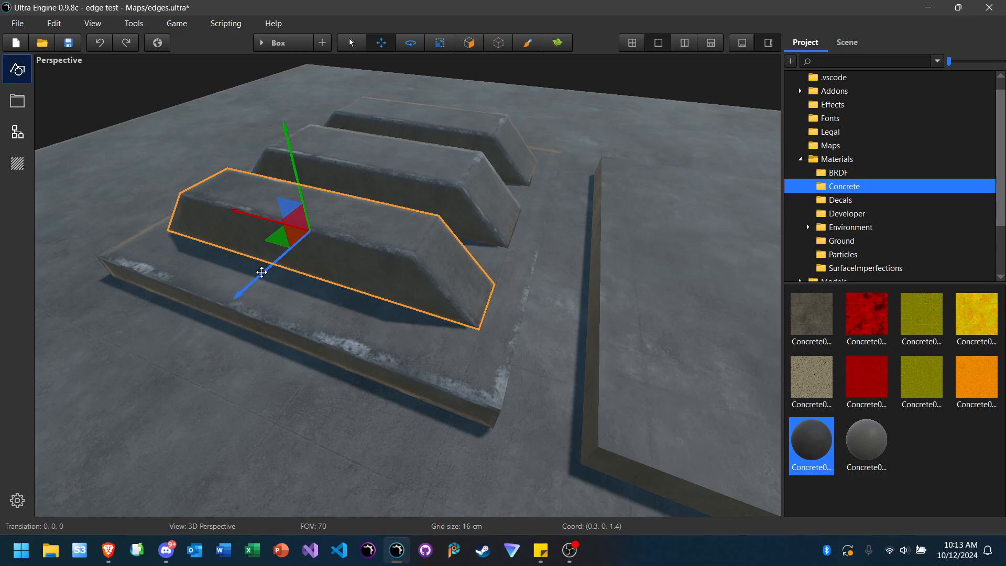
{"action": "left_click_drag", "start_coordinate": [262, 272], "coordinate": [216, 322]}
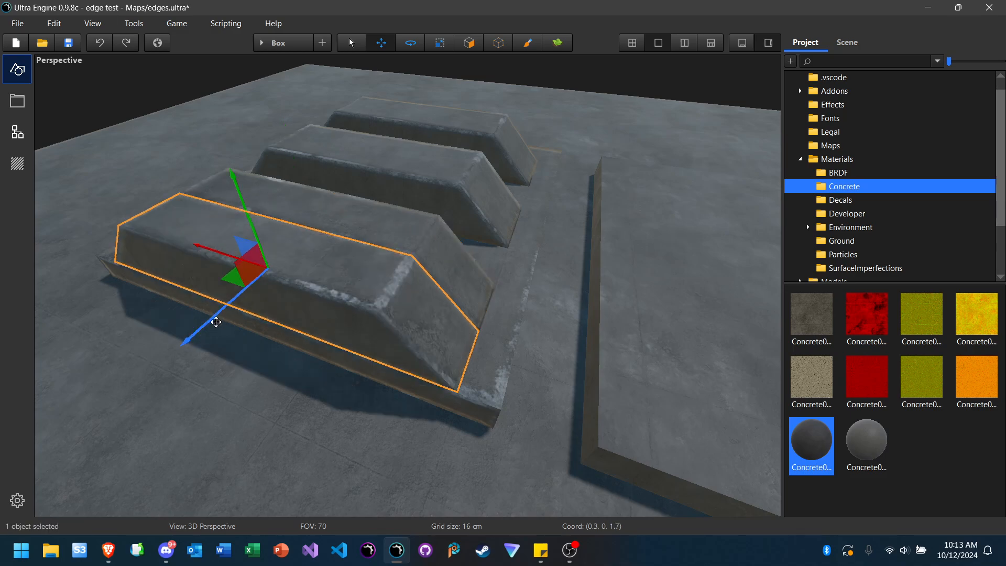
{"action": "left_click", "coordinate": [440, 43]}
{"action": "left_click_drag", "start_coordinate": [314, 308], "coordinate": [331, 270]}
{"action": "left_click", "coordinate": [381, 43]}
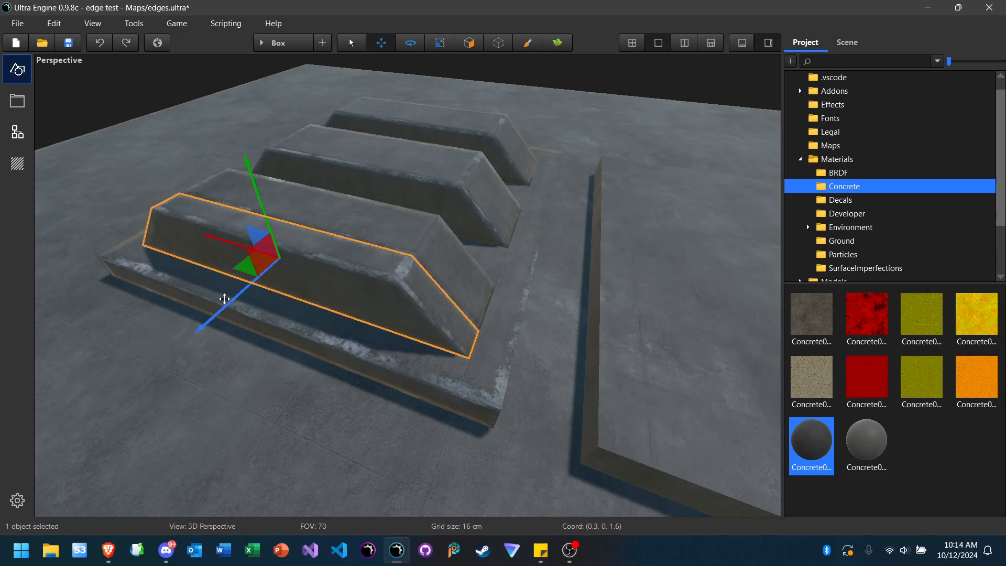
{"action": "left_click_drag", "start_coordinate": [224, 299], "coordinate": [293, 232]}
Step: Apply the Concrete040 material to the middle piece between the two thin copies and deselect everything
{"action": "left_click_drag", "start_coordinate": [868, 451], "coordinate": [581, 335]}
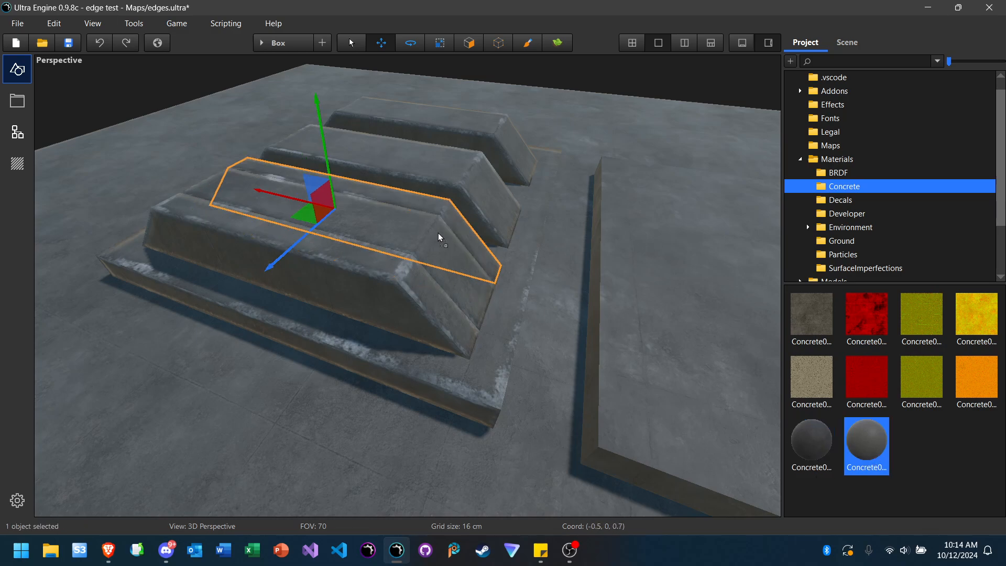
{"action": "left_click_drag", "start_coordinate": [454, 236], "coordinate": [454, 235]}
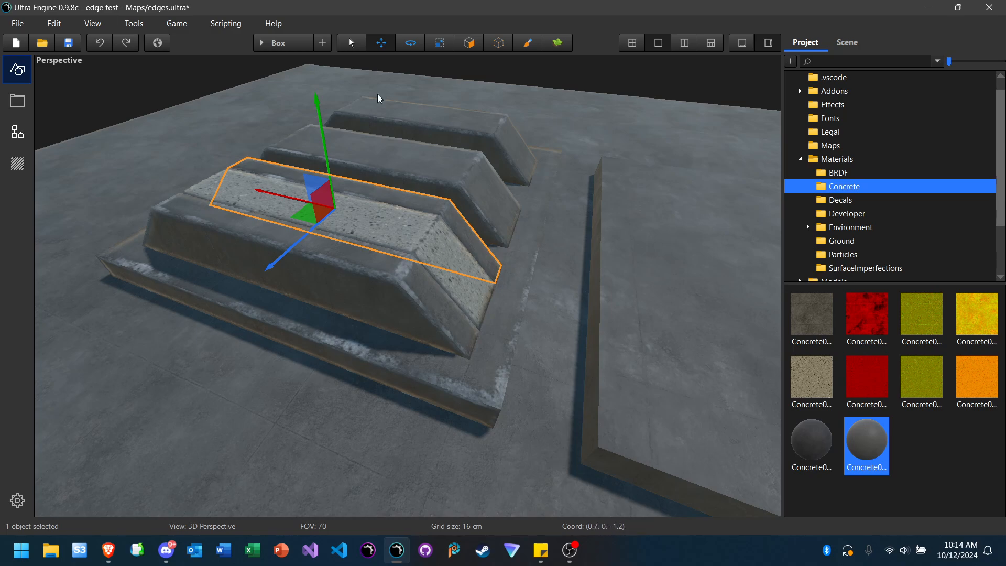
{"action": "left_click", "coordinate": [566, 72]}
Step: Inspect the seams between the speckled middle piece and the thin concrete pieces from the end and from above
{"action": "mouse_move", "coordinate": [514, 226]}
{"action": "right_mouse_down"}
{"action": "mouse_move", "coordinate": [346, 231]}
{"action": "mouse_move", "coordinate": [424, 191]}
{"action": "mouse_move", "coordinate": [409, 191]}
{"action": "mouse_move", "coordinate": [427, 194]}
{"action": "mouse_move", "coordinate": [427, 246]}
{"action": "mouse_move", "coordinate": [419, 175]}
{"action": "mouse_move", "coordinate": [432, 236]}
{"action": "mouse_move", "coordinate": [454, 203]}
{"action": "mouse_move", "coordinate": [510, 226]}
{"action": "right_mouse_up"}
{"action": "key", "text": "w"}
{"action": "key", "text": "a"}
{"action": "key", "text": "d"}
{"action": "key", "text": "a"}
{"action": "key", "text": "s"}
{"action": "key", "text": "w"}
{"action": "key", "text": "s"}
{"action": "key", "text": "s"}
{"action": "key", "text": "s"}
{"action": "key", "text": "a"}
{"action": "key", "text": "w"}
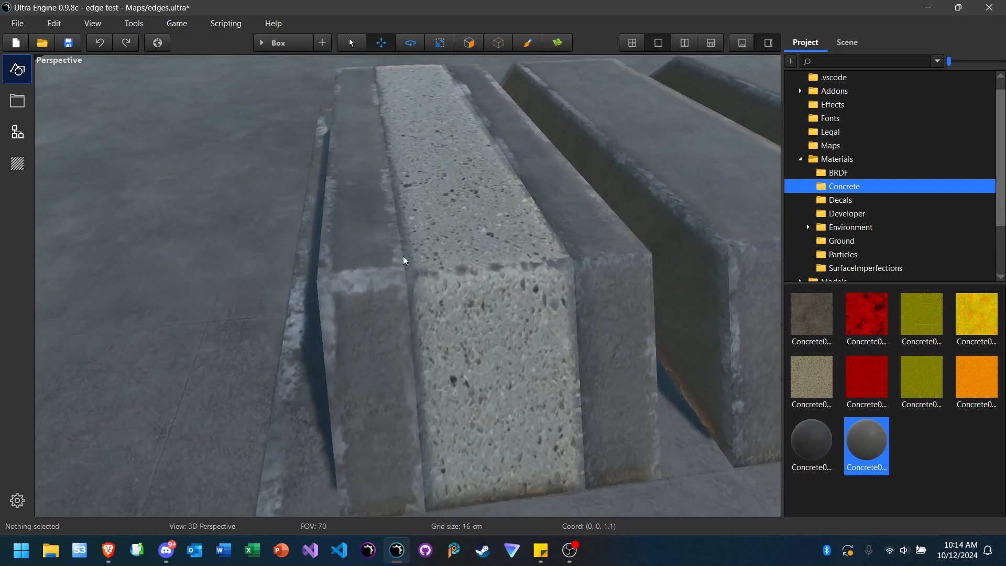
{"action": "right_click_drag", "start_coordinate": [509, 226], "coordinate": [503, 209]}
{"action": "key", "text": "s"}
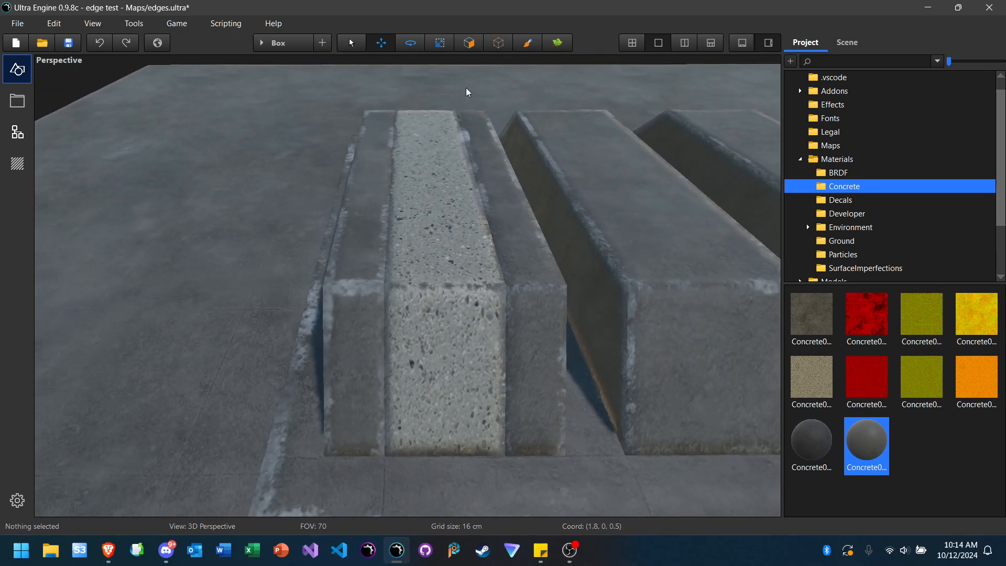
Step: Turn off Bevel on the top and end faces of the speckled middle piece and deselect them
{"action": "left_click", "coordinate": [469, 43]}
{"action": "left_click", "coordinate": [420, 232]}
{"action": "left_click", "coordinate": [462, 355], "text": "ctrl"}
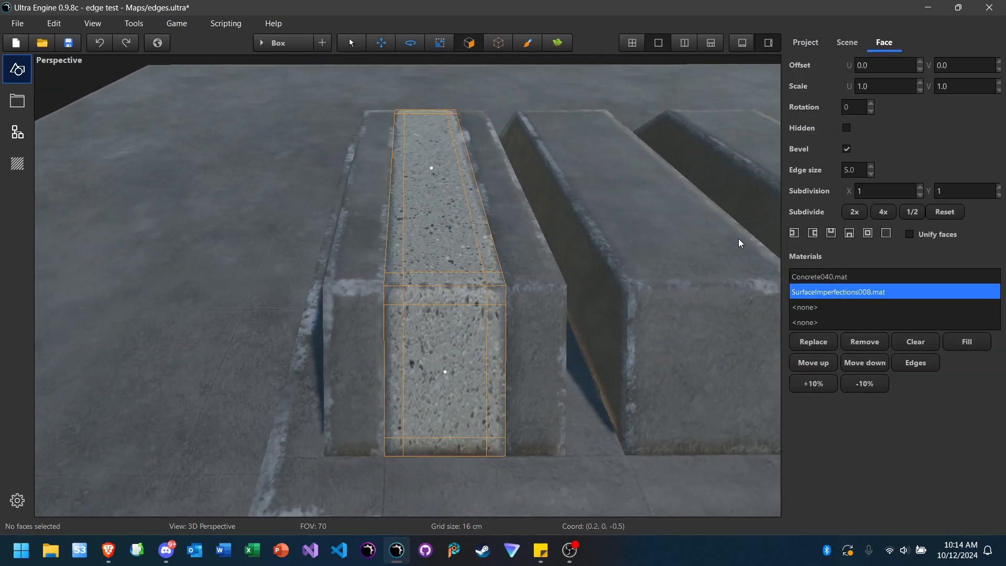
{"action": "left_click", "coordinate": [849, 151]}
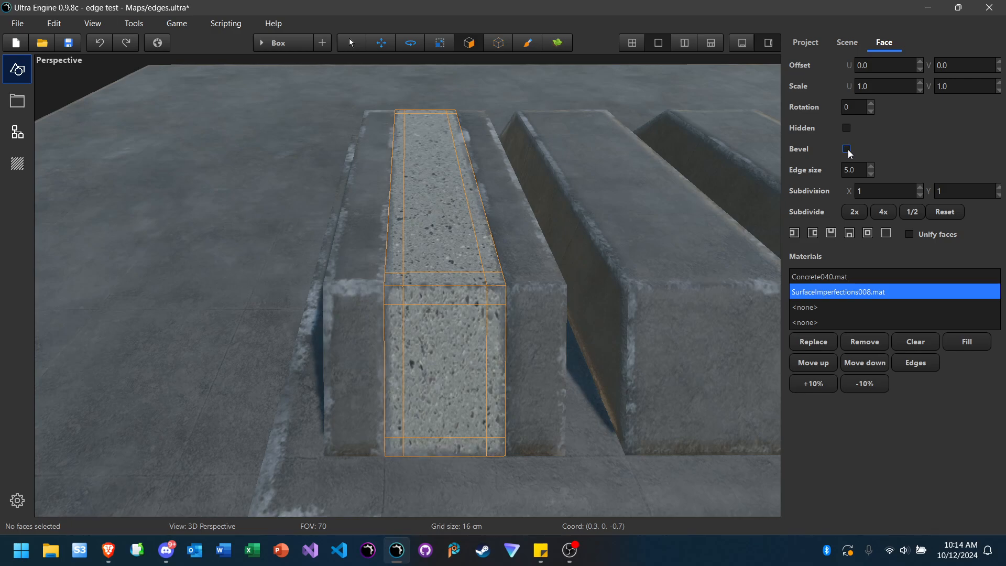
{"action": "left_click", "coordinate": [515, 85]}
Step: Check how the unbevelled middle piece's edges shade against the adjoining bevelled pieces from slightly different sides
{"action": "key", "text": "d"}
{"action": "mouse_move", "coordinate": [511, 172]}
{"action": "right_mouse_down"}
{"action": "mouse_move", "coordinate": [446, 175]}
{"action": "mouse_move", "coordinate": [566, 161]}
{"action": "mouse_move", "coordinate": [445, 161]}
{"action": "mouse_move", "coordinate": [530, 180]}
{"action": "mouse_move", "coordinate": [519, 183]}
{"action": "right_mouse_up"}
{"action": "key", "text": "a"}
{"action": "key", "text": "d"}
{"action": "key", "text": "a"}
{"action": "key", "text": "d"}
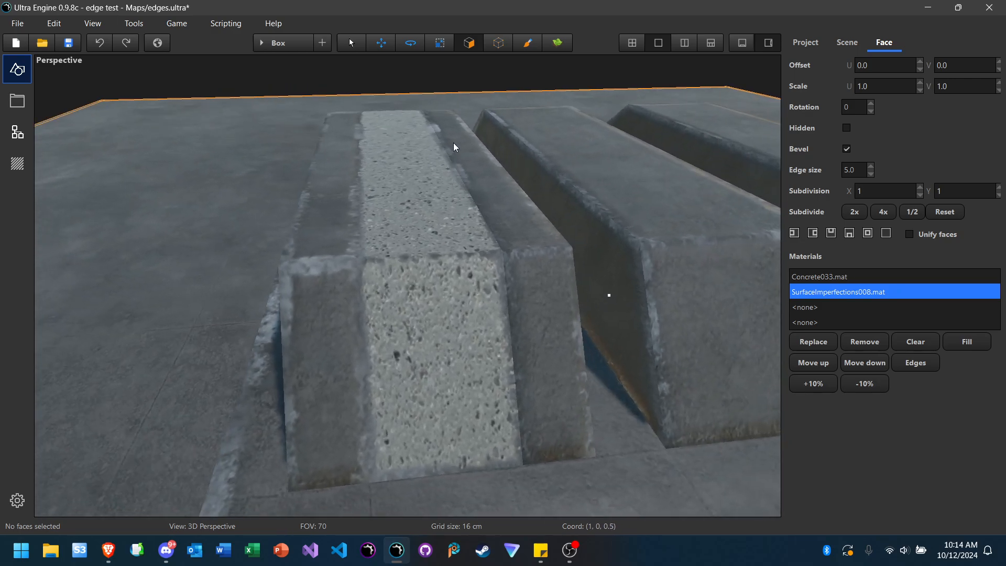
Step: Turn Bevel back on for the end and top faces of the speckled middle piece
{"action": "right_click_drag", "start_coordinate": [445, 280], "coordinate": [393, 307]}
{"action": "key", "text": "w"}
{"action": "key", "text": "s"}
{"action": "key", "text": "d"}
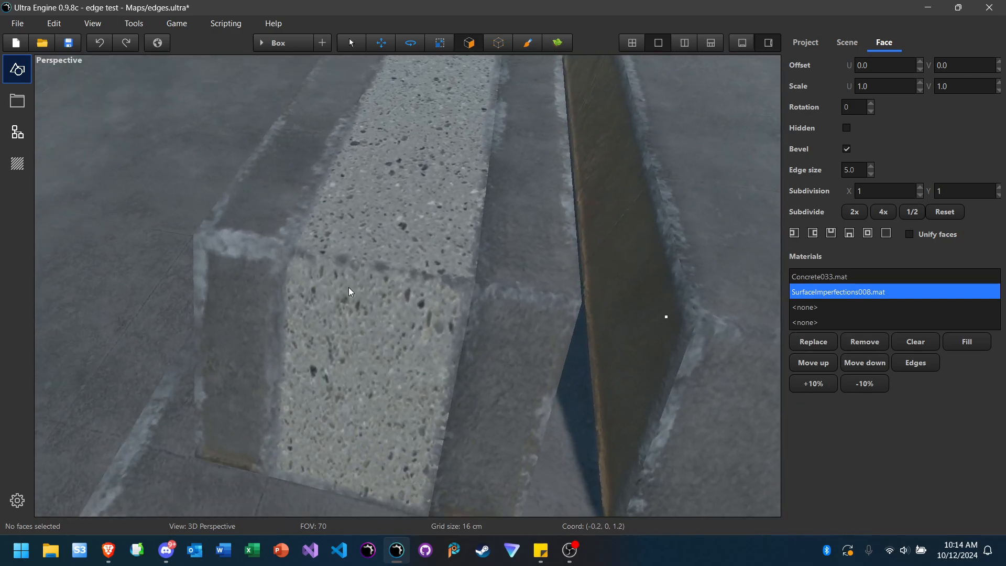
{"action": "left_click", "coordinate": [359, 306]}
{"action": "left_click", "coordinate": [387, 210], "text": "ctrl"}
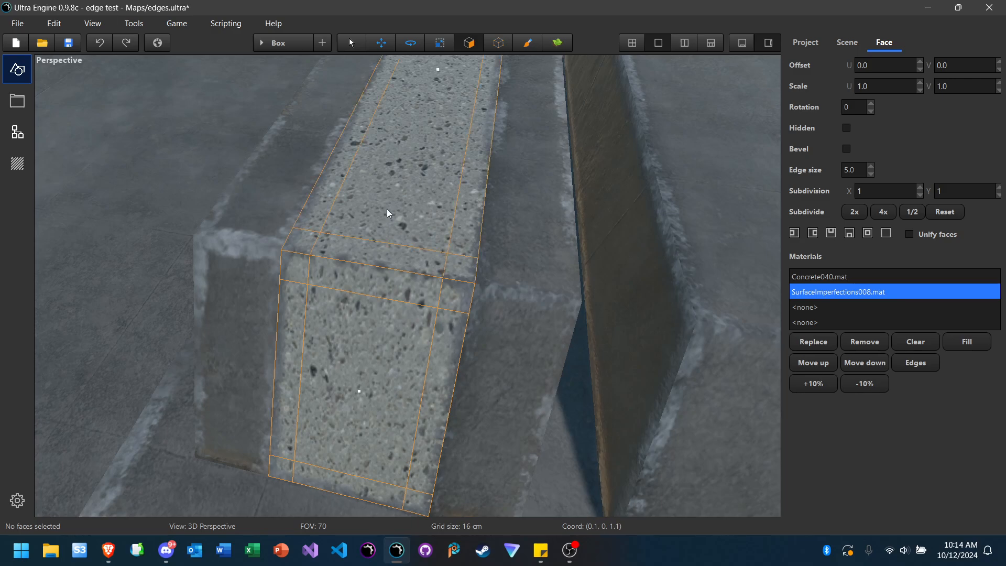
{"action": "left_click", "coordinate": [848, 150]}
Step: Set the grid size to 8 cm and stretch the speckled middle piece sideways so it overlaps one adjoining thin concrete piece
{"action": "left_click", "coordinate": [378, 46]}
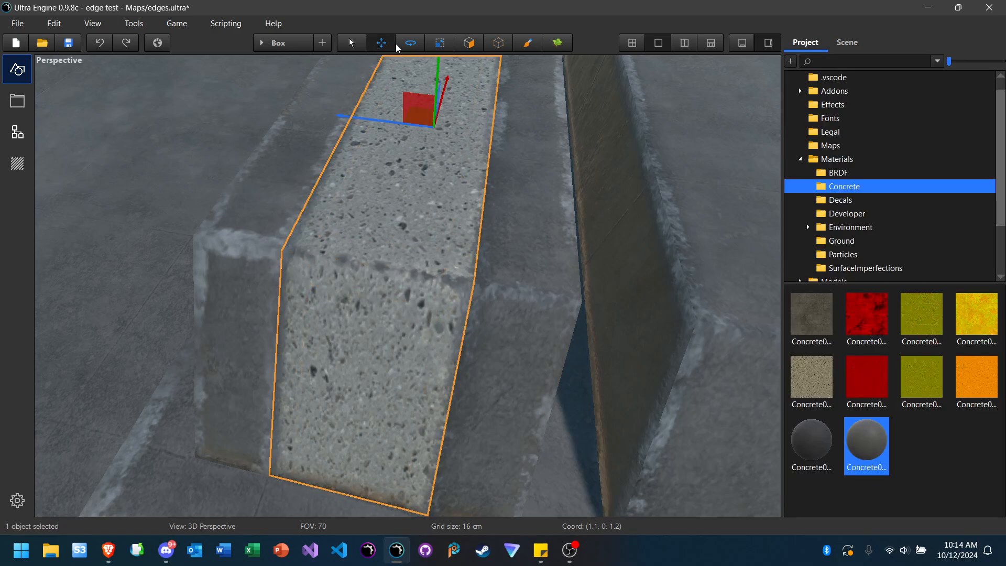
{"action": "left_click", "coordinate": [439, 46]}
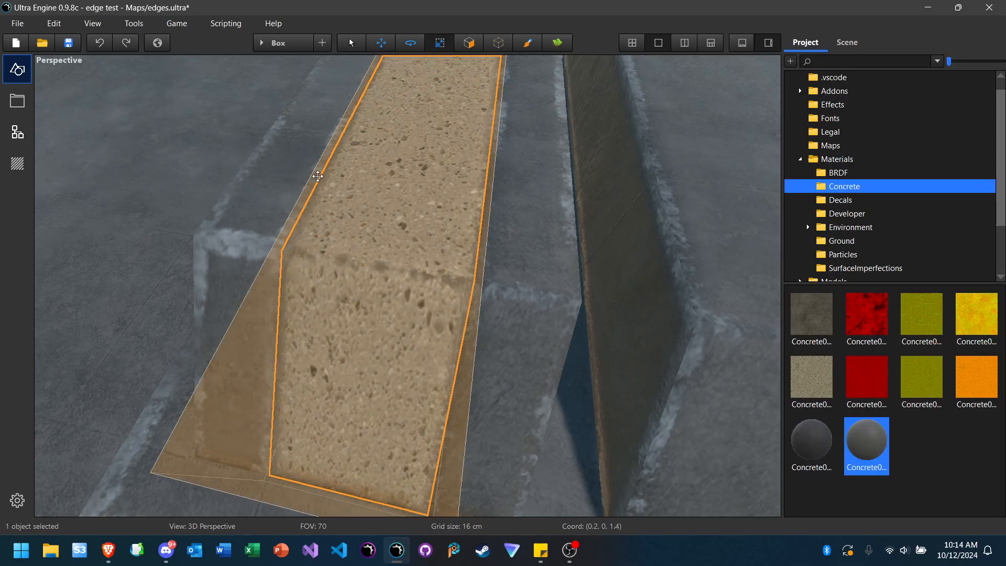
{"action": "key", "text": "bracketleft"}
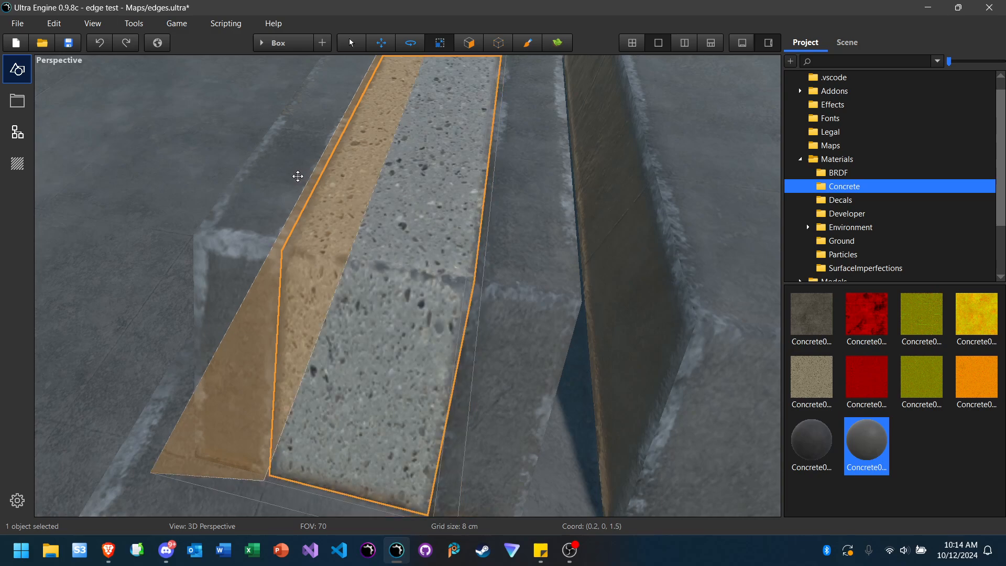
{"action": "left_click_drag", "start_coordinate": [297, 176], "coordinate": [272, 176]}
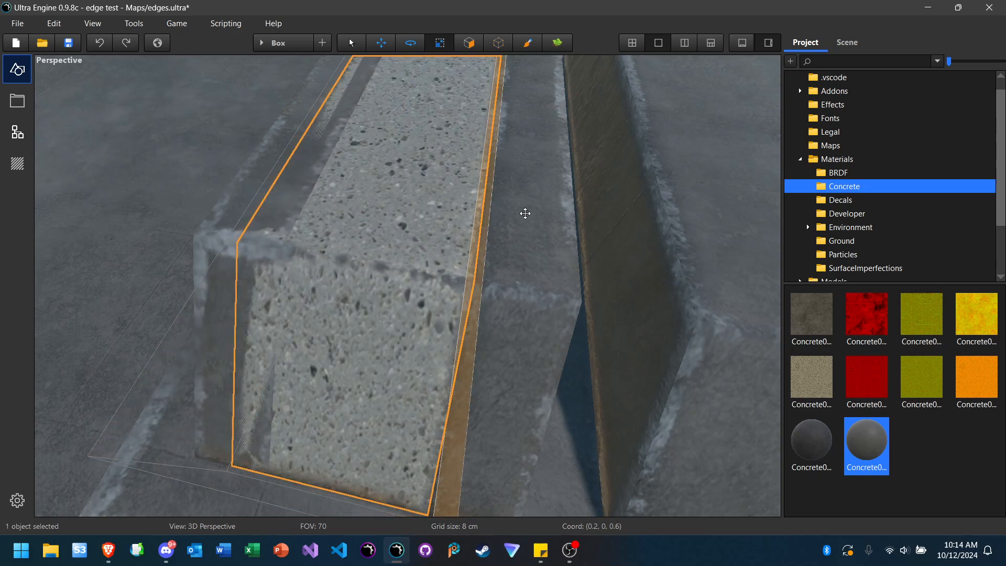
Step: Stretch the opposite side of the speckled middle piece over the other thin concrete piece and deselect it
{"action": "key", "text": "a"}
{"action": "right_click_drag", "start_coordinate": [408, 286], "coordinate": [464, 262]}
{"action": "key", "text": "a"}
{"action": "key", "text": "a"}
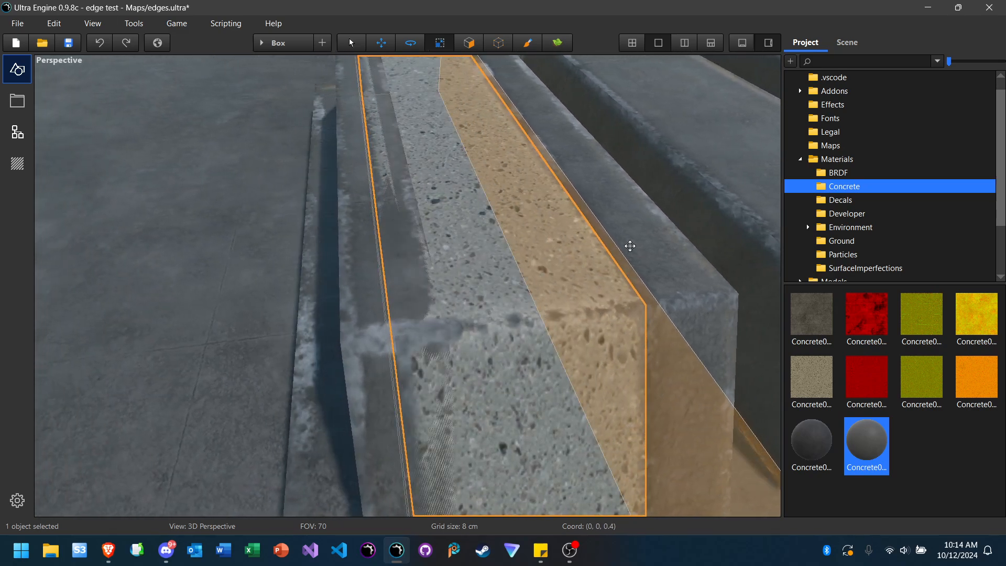
{"action": "left_click_drag", "start_coordinate": [631, 244], "coordinate": [659, 242]}
{"action": "key", "text": "Escape"}
Step: Examine the overlapping seams of the speckled piece up close and the whole set of blocks from farther away
{"action": "key", "text": "d"}
{"action": "right_click_drag", "start_coordinate": [641, 250], "coordinate": [528, 263]}
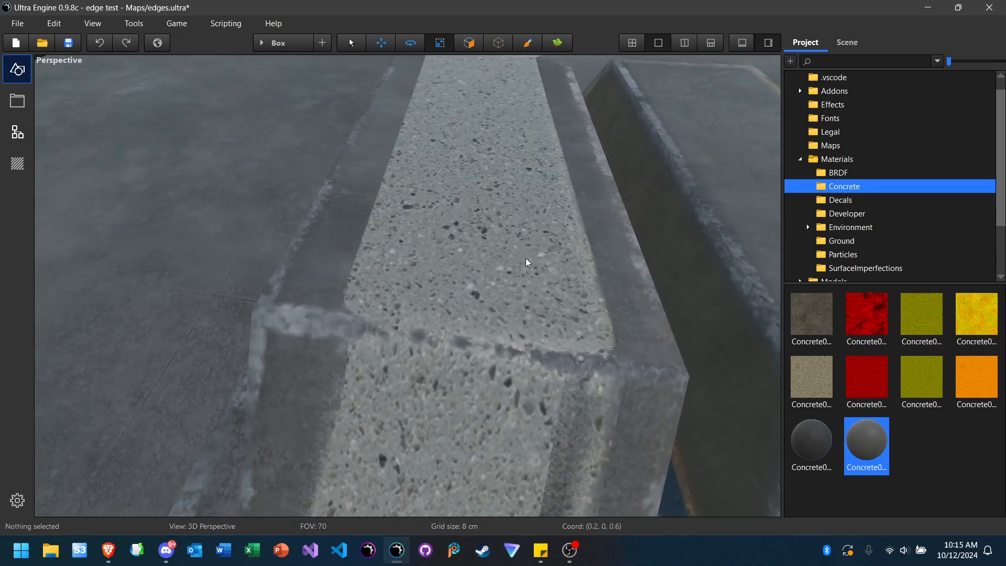
{"action": "left_click", "coordinate": [452, 246]}
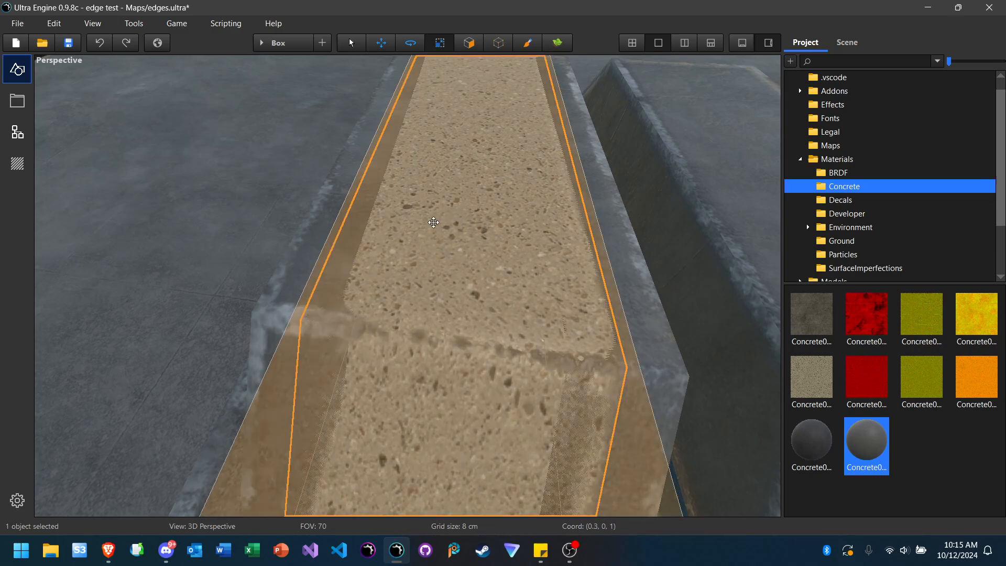
{"action": "key", "text": "s"}
{"action": "right_click_drag", "start_coordinate": [419, 236], "coordinate": [535, 215]}
{"action": "left_click", "coordinate": [152, 129]}
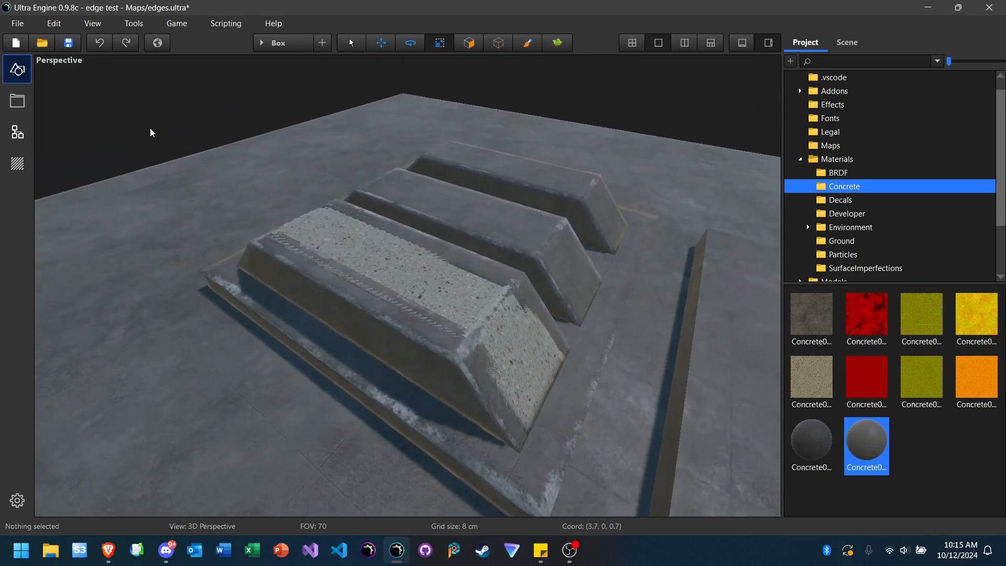
{"action": "right_click_drag", "start_coordinate": [151, 129], "coordinate": [231, 149]}
{"action": "key", "text": "s"}
{"action": "key", "text": "w"}
{"action": "key", "text": "s"}
{"action": "key", "text": "a"}
{"action": "key", "text": "s"}
{"action": "key", "text": "d"}
{"action": "key", "text": "a"}
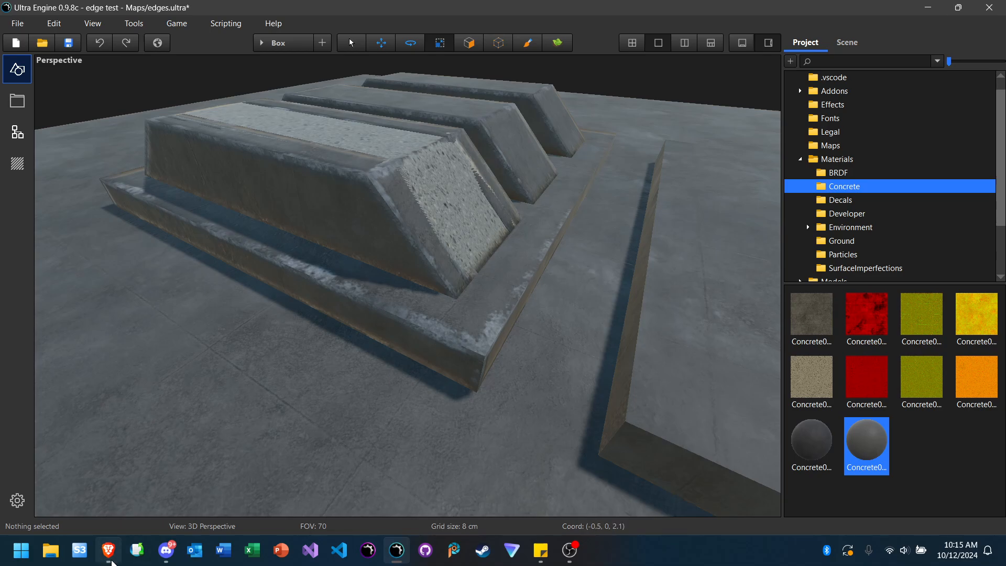
Step: Switch to Discord and look through the images posted in the Ultra Engine screenshots channel
{"action": "left_click", "coordinate": [166, 550]}
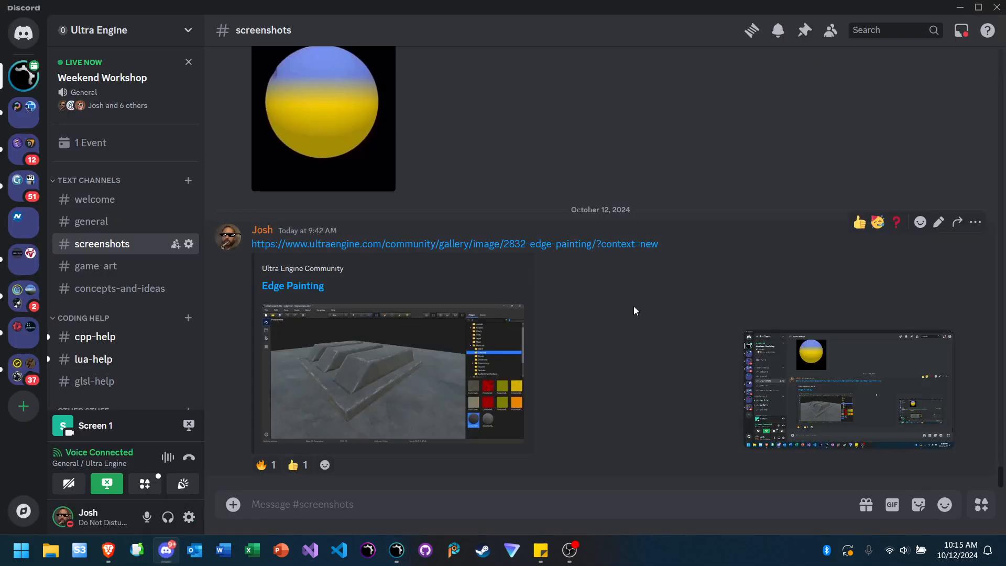
{"action": "scroll", "coordinate": [630, 321], "scroll_direction": "up", "scroll_amount": 10}
{"action": "scroll", "coordinate": [629, 320], "scroll_direction": "down", "scroll_amount": 10}
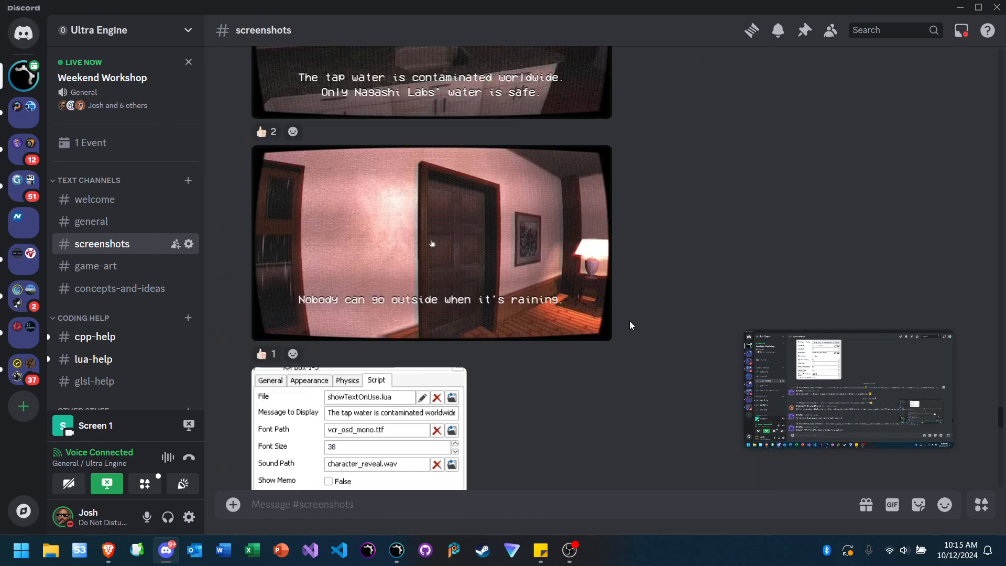
{"action": "scroll", "coordinate": [630, 321], "scroll_direction": "up", "scroll_amount": 2}
Step: Switch to the browser and open the Face Display screenshot from the Ultra Engine community gallery
{"action": "left_click", "coordinate": [104, 551]}
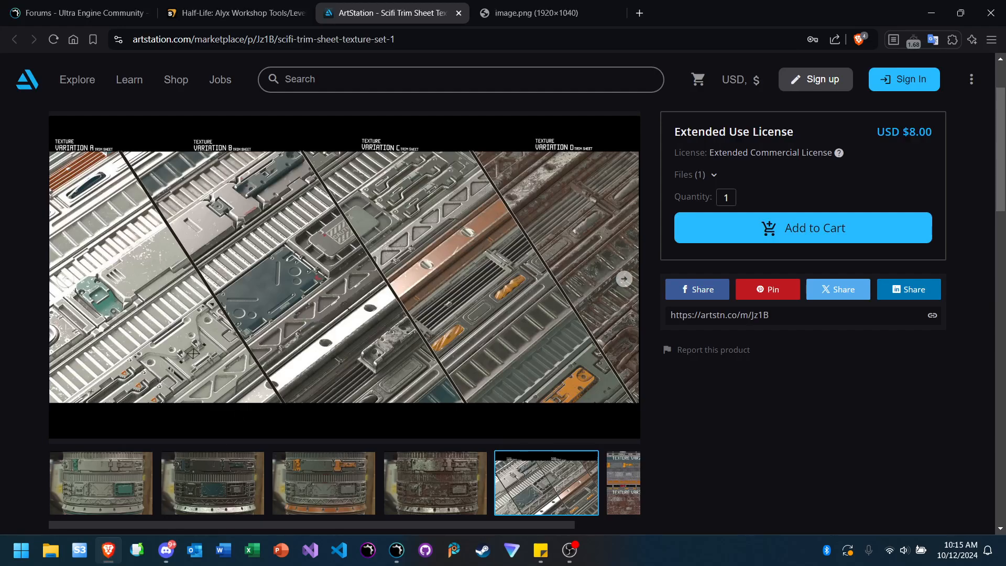
{"action": "left_click", "coordinate": [80, 15]}
{"action": "scroll", "coordinate": [398, 288], "scroll_direction": "down", "scroll_amount": 5}
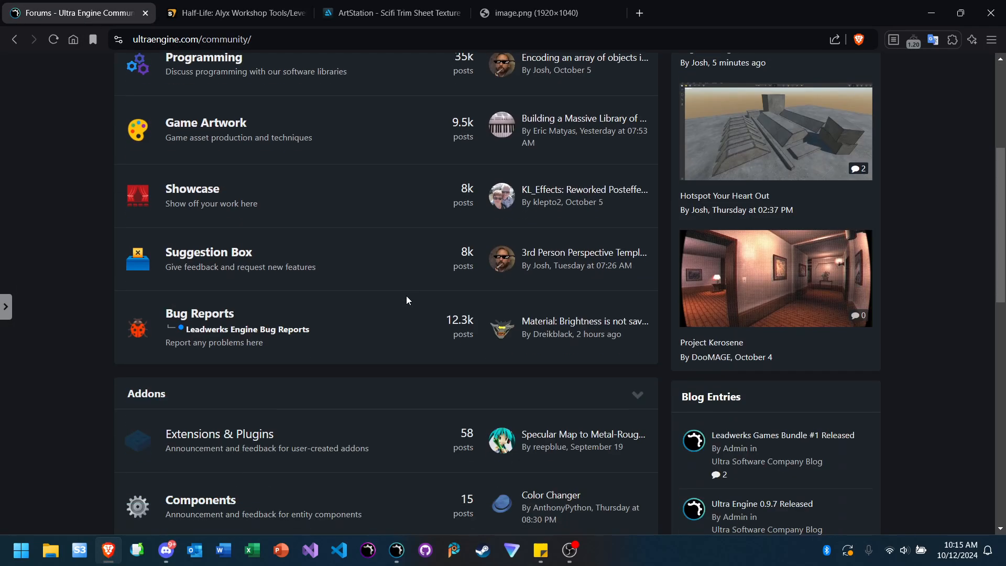
{"action": "scroll", "coordinate": [381, 284], "scroll_direction": "up", "scroll_amount": 5}
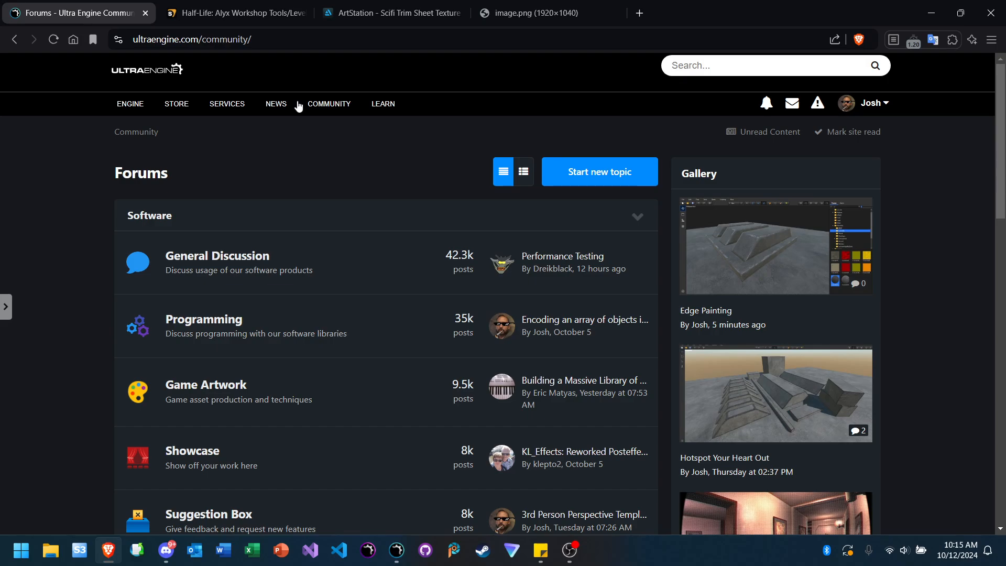
{"action": "mouse_move", "coordinate": [329, 104]}
{"action": "left_click", "coordinate": [336, 175]}
{"action": "scroll", "coordinate": [74, 241], "scroll_direction": "down", "scroll_amount": 5}
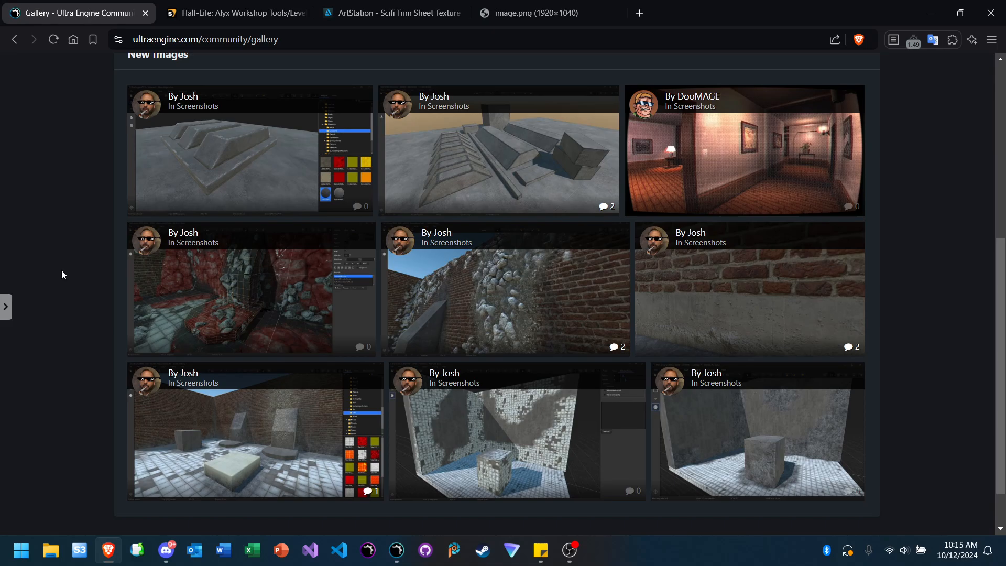
{"action": "left_click", "coordinate": [255, 309]}
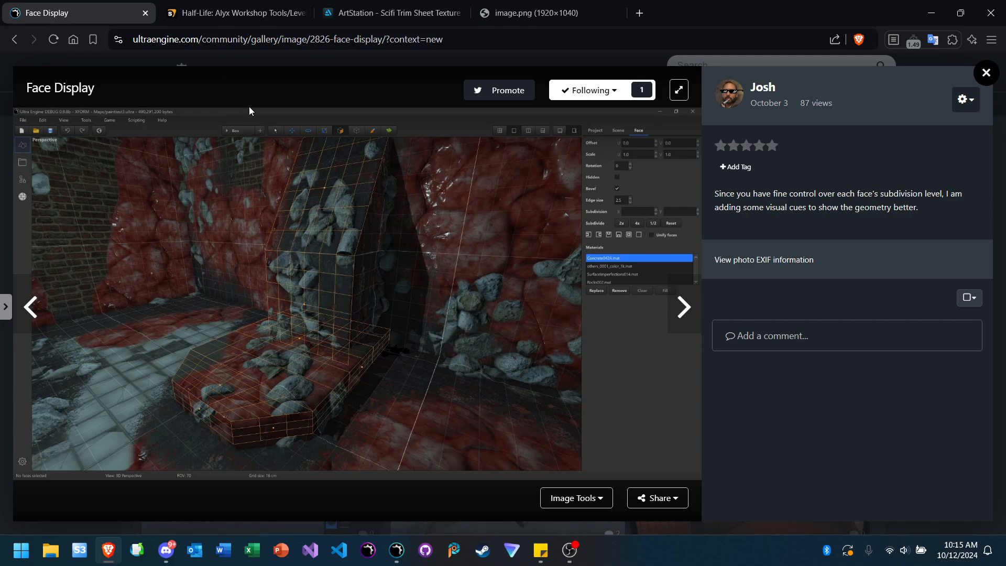
Step: Go to texturecan.com and open its Others texture category
{"action": "left_click", "coordinate": [266, 42]}
{"action": "type", "text": "texturecan"}
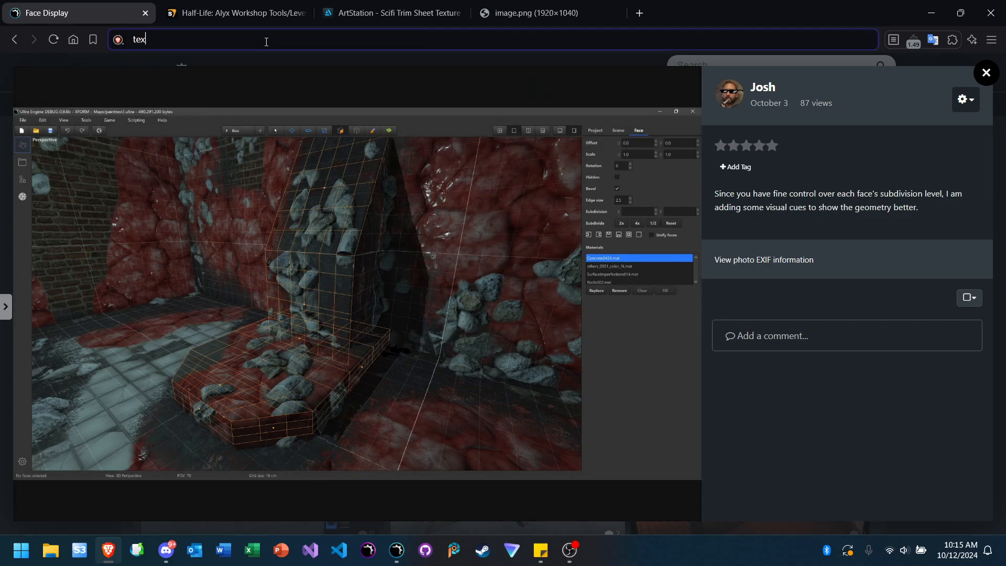
{"action": "type", "text": ".com"}
{"action": "key", "text": "Return"}
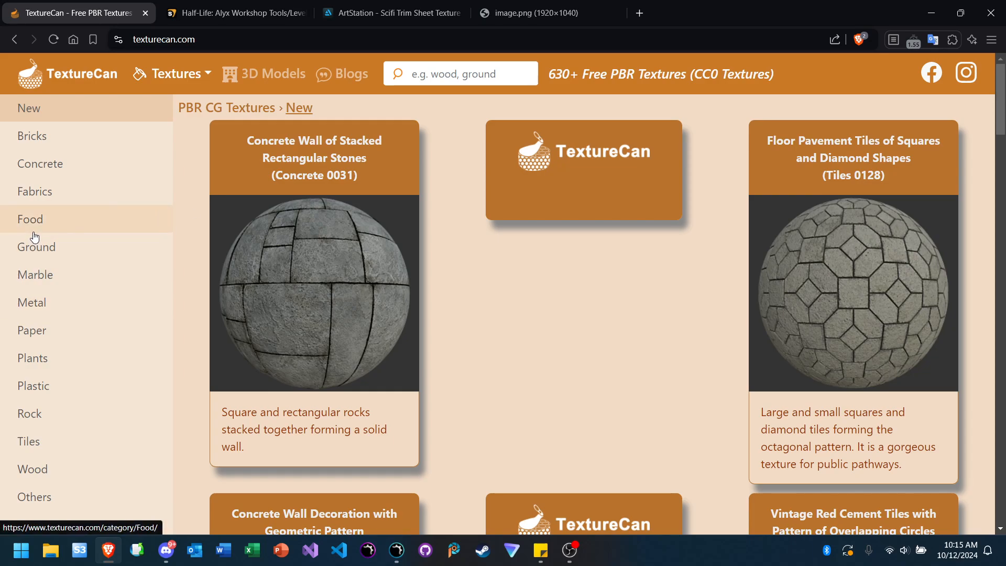
{"action": "scroll", "coordinate": [74, 285], "scroll_direction": "down", "scroll_amount": 2}
{"action": "left_click", "coordinate": [20, 364]}
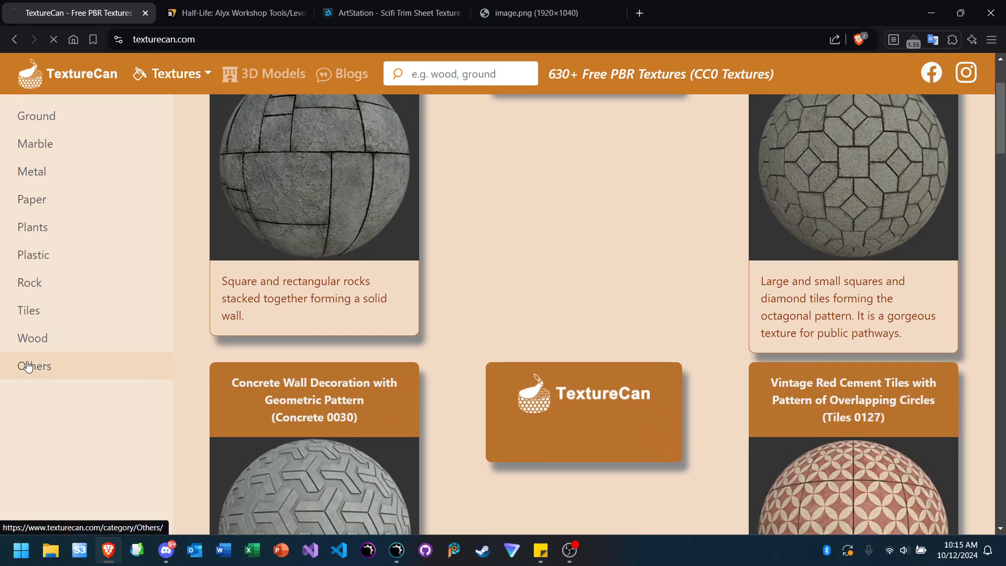
Step: Look through the textures on all three pages of the Others category
{"action": "scroll", "coordinate": [581, 288], "scroll_direction": "down", "scroll_amount": 5}
{"action": "scroll", "coordinate": [547, 255], "scroll_direction": "down", "scroll_amount": 12}
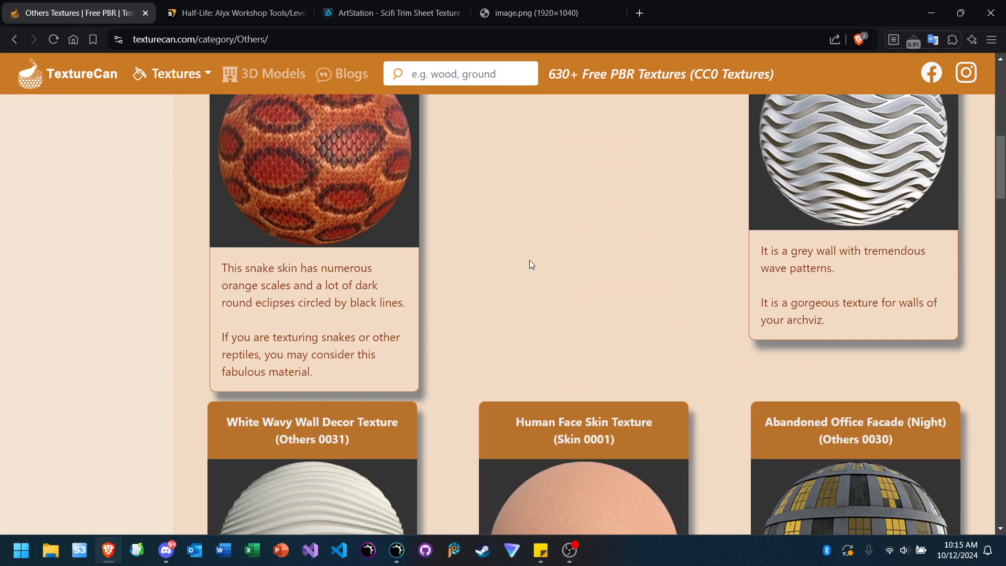
{"action": "scroll", "coordinate": [476, 246], "scroll_direction": "down", "scroll_amount": 20}
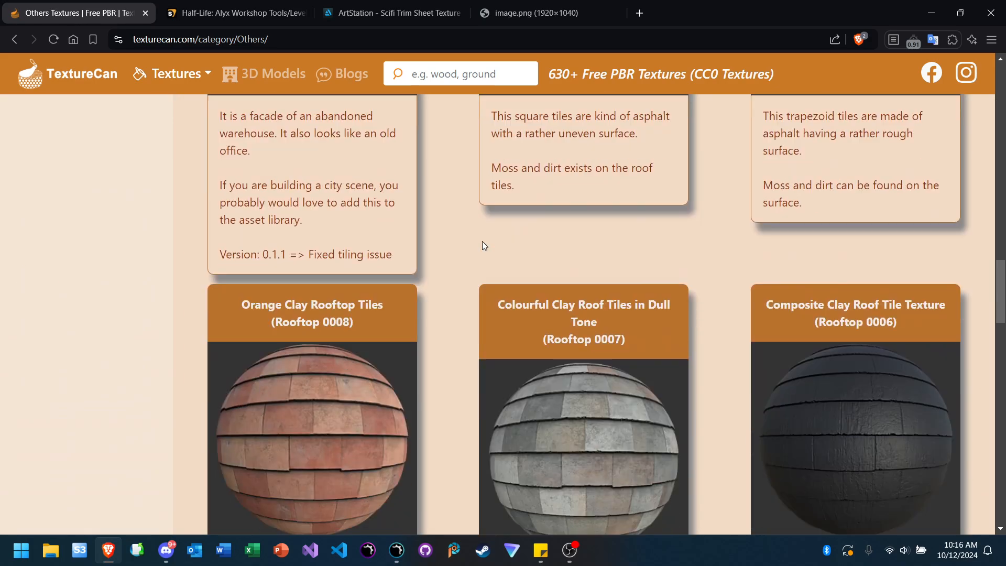
{"action": "scroll", "coordinate": [466, 260], "scroll_direction": "down", "scroll_amount": 10}
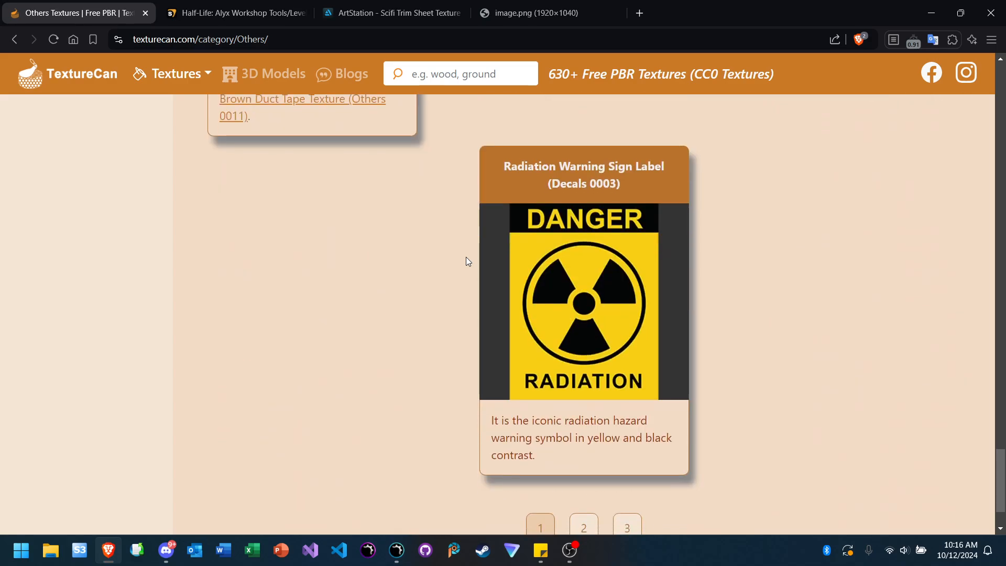
{"action": "left_click", "coordinate": [589, 443]}
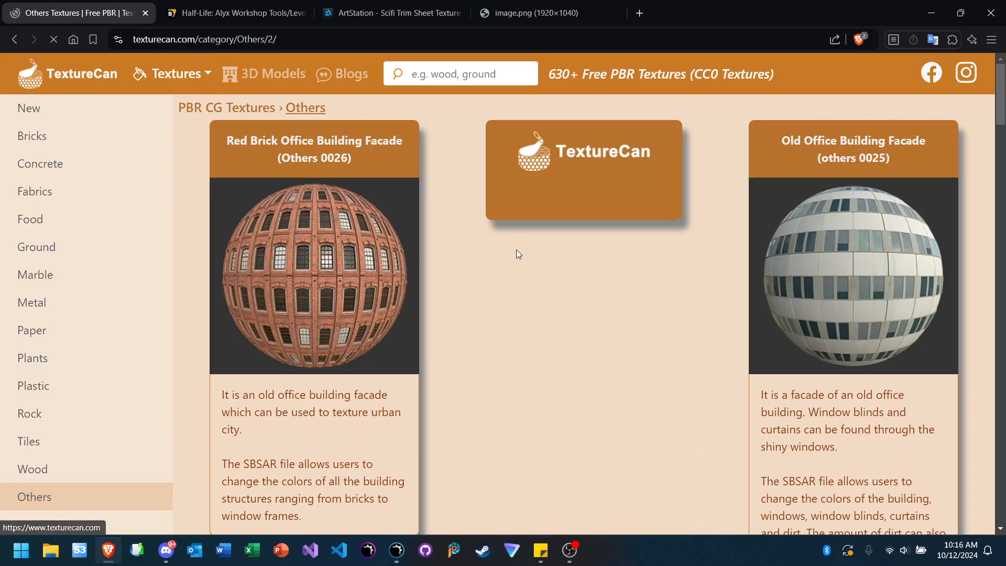
{"action": "scroll", "coordinate": [517, 249], "scroll_direction": "down", "scroll_amount": 20}
{"action": "scroll", "coordinate": [618, 246], "scroll_direction": "down", "scroll_amount": 20}
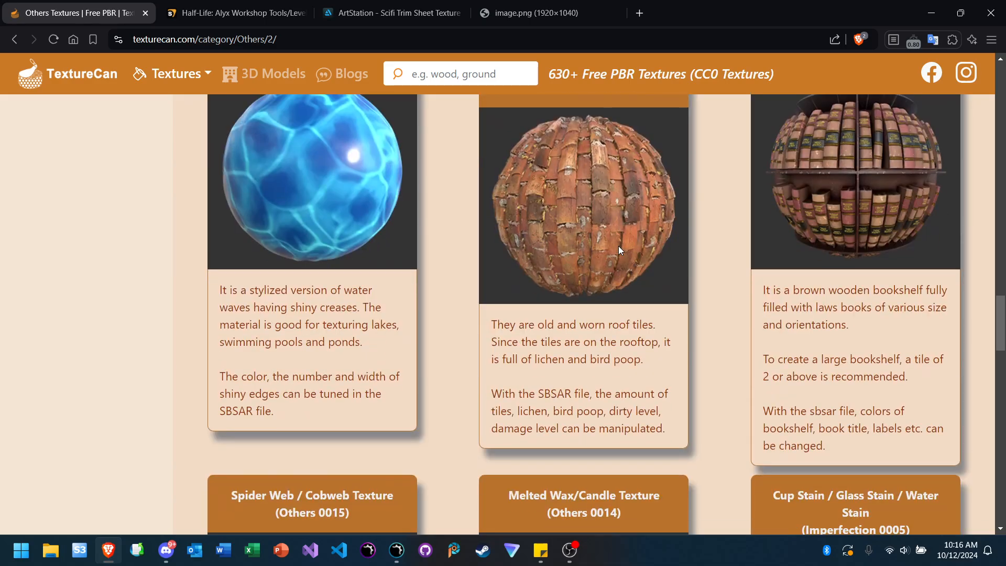
{"action": "scroll", "coordinate": [602, 357], "scroll_direction": "down", "scroll_amount": 8}
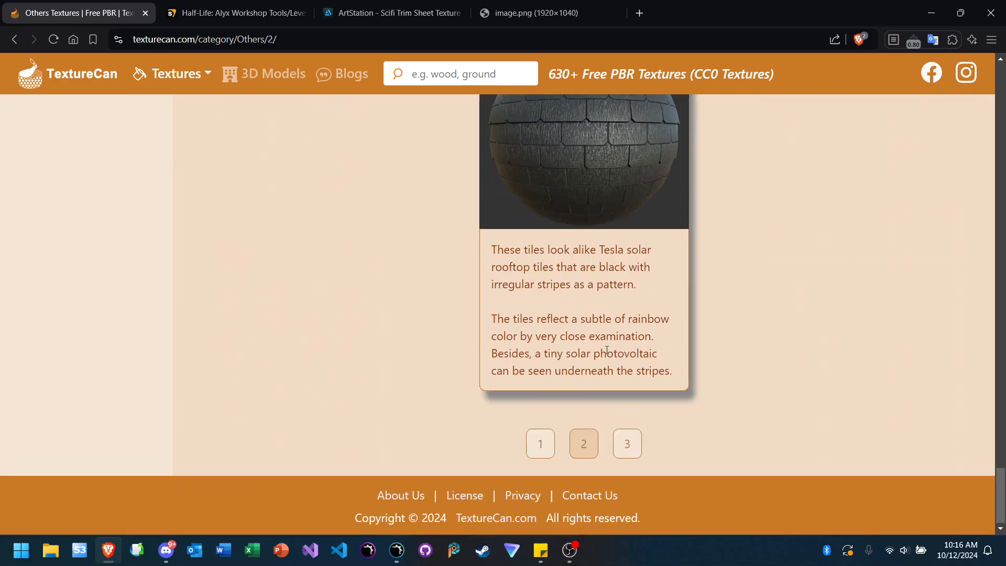
{"action": "left_click", "coordinate": [628, 444]}
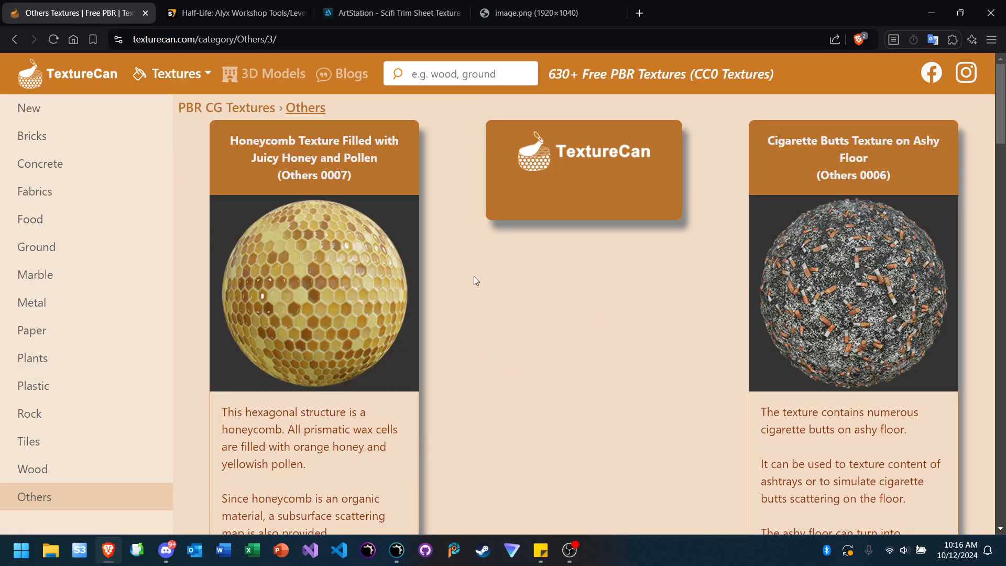
{"action": "scroll", "coordinate": [474, 276], "scroll_direction": "down", "scroll_amount": 20}
{"action": "scroll", "coordinate": [472, 268], "scroll_direction": "down", "scroll_amount": 20}
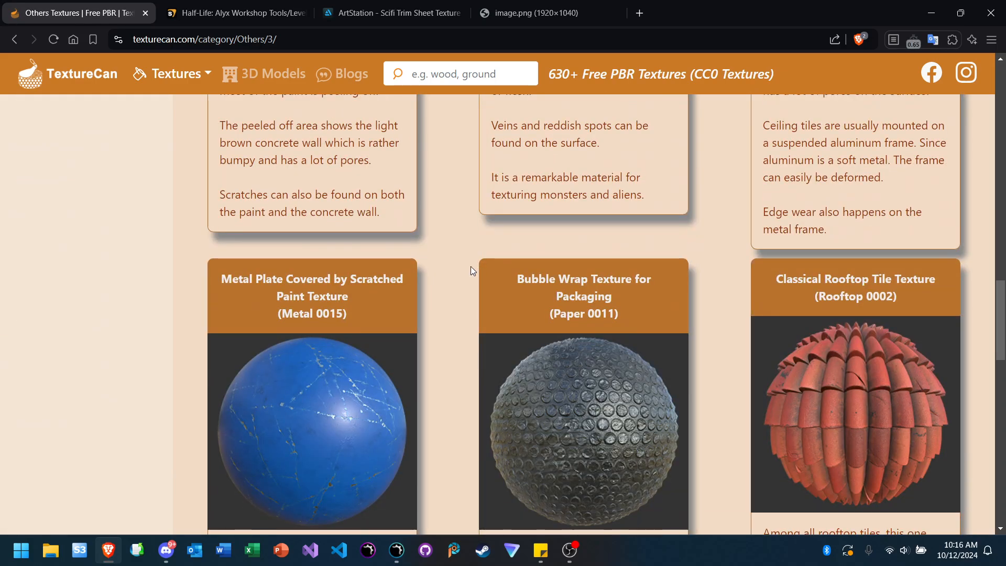
{"action": "scroll", "coordinate": [457, 272], "scroll_direction": "up", "scroll_amount": 20}
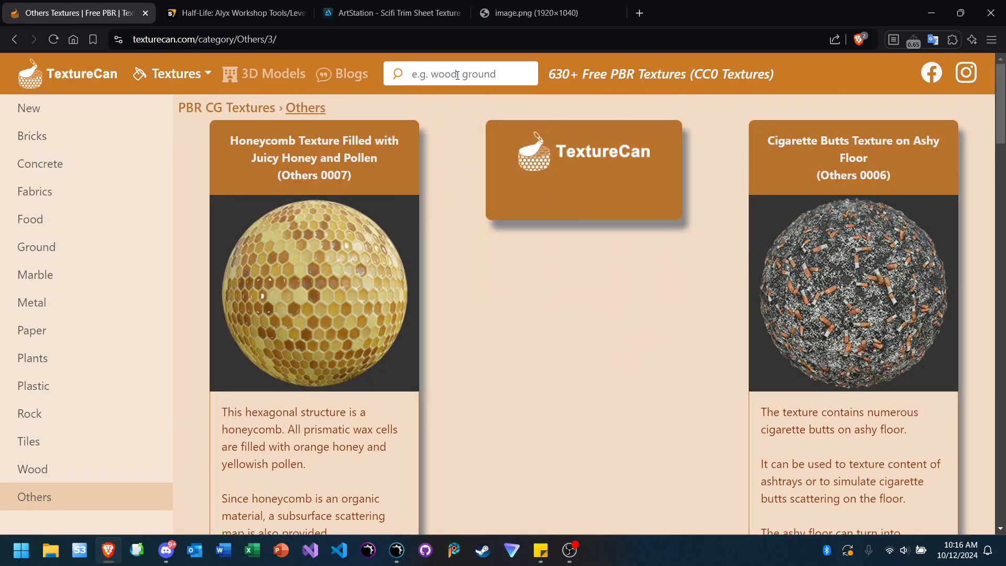
Step: Search the texture site for "alien" and return to the third page of the Others category
{"action": "left_click", "coordinate": [457, 75]}
{"action": "type", "text": "alien"}
{"action": "key", "text": "Return"}
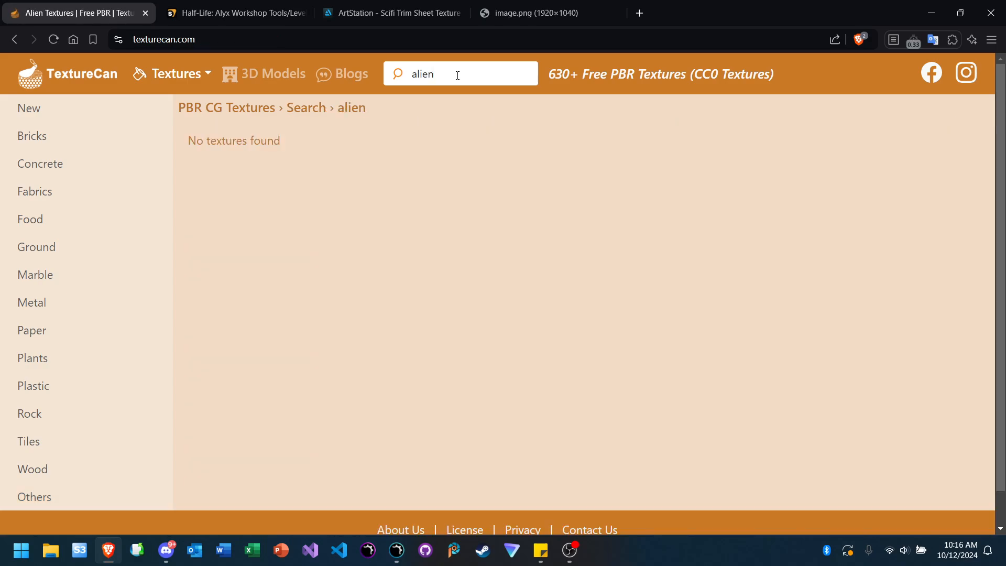
{"action": "left_click", "coordinate": [17, 39]}
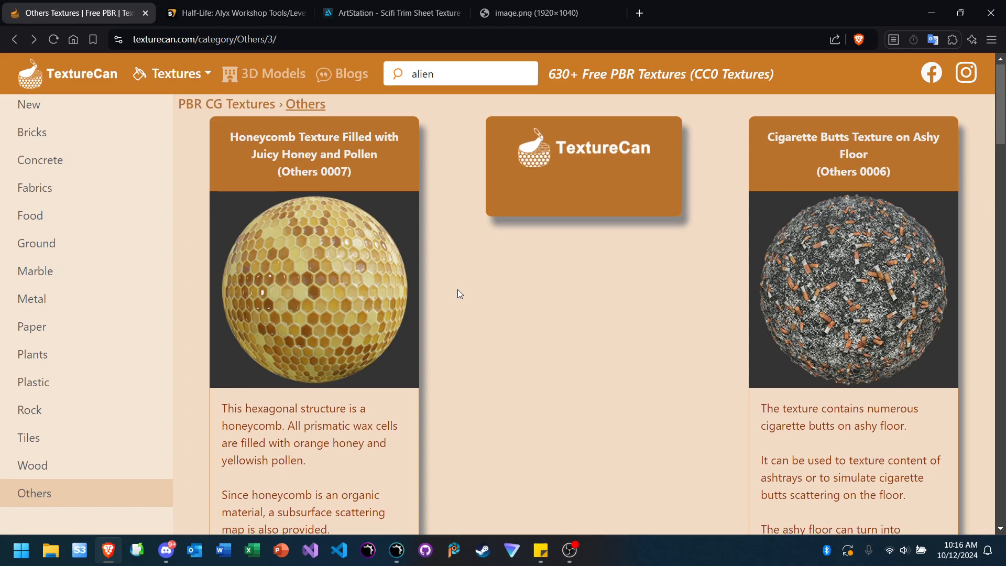
Step: Check the third page of Others textures again and go back to page 2 of the category
{"action": "scroll", "coordinate": [458, 290], "scroll_direction": "down", "scroll_amount": 6}
{"action": "scroll", "coordinate": [457, 294], "scroll_direction": "down", "scroll_amount": 15}
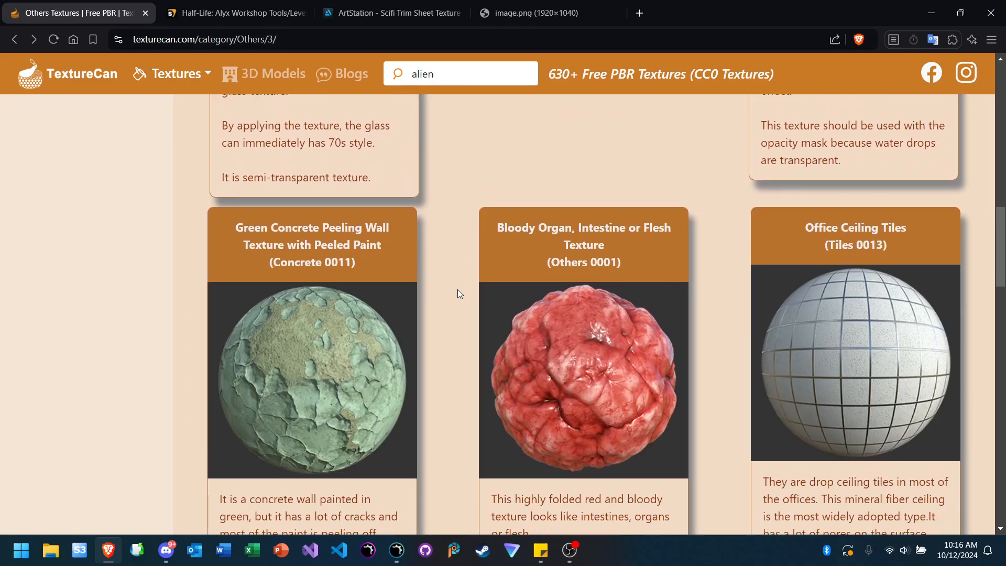
{"action": "scroll", "coordinate": [458, 294], "scroll_direction": "down", "scroll_amount": 15}
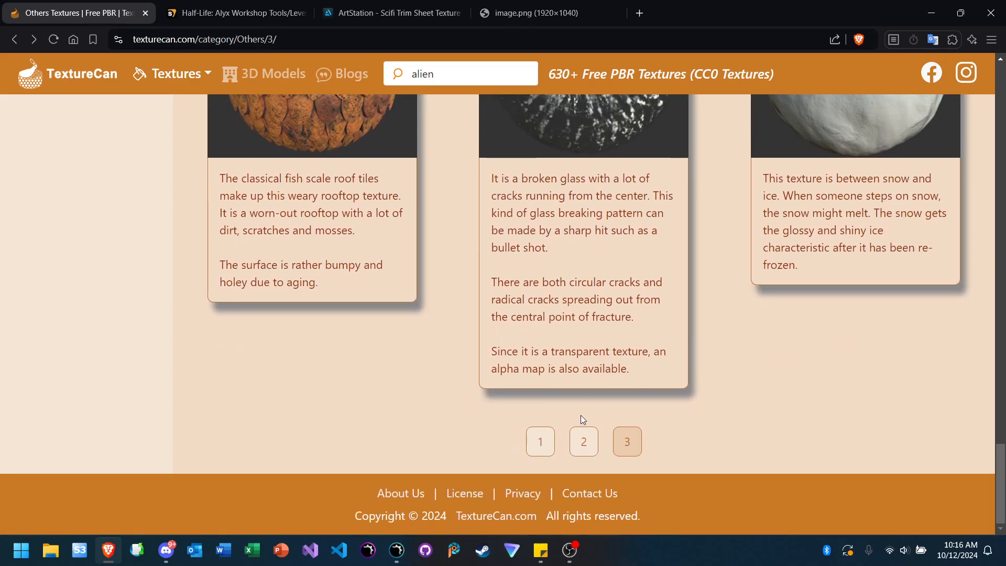
{"action": "left_click", "coordinate": [584, 442]}
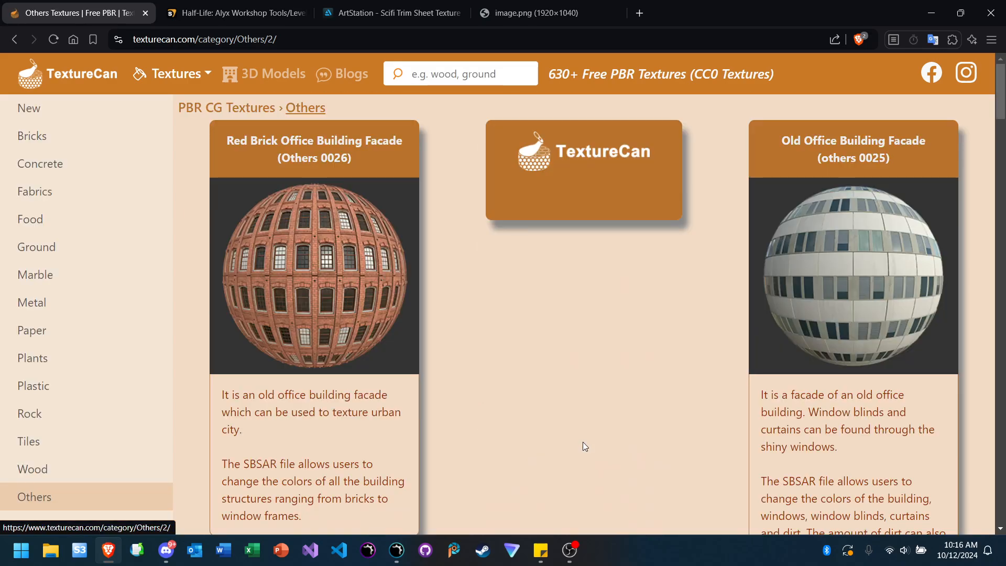
Step: Look through all the textures on page 2 of the Others category
{"action": "scroll", "coordinate": [455, 315], "scroll_direction": "down", "scroll_amount": 8}
{"action": "scroll", "coordinate": [457, 318], "scroll_direction": "down", "scroll_amount": 15}
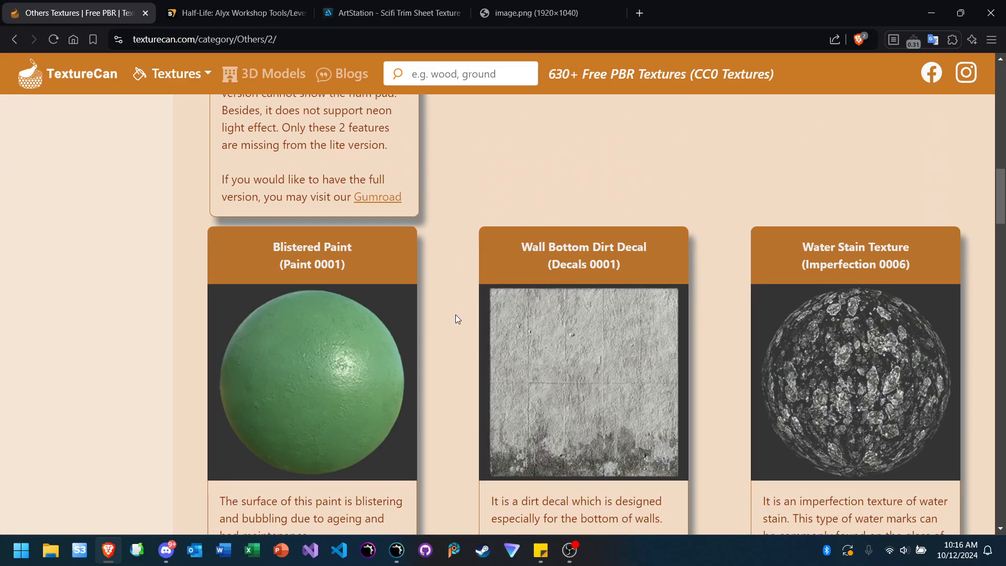
{"action": "scroll", "coordinate": [458, 318], "scroll_direction": "down", "scroll_amount": 18}
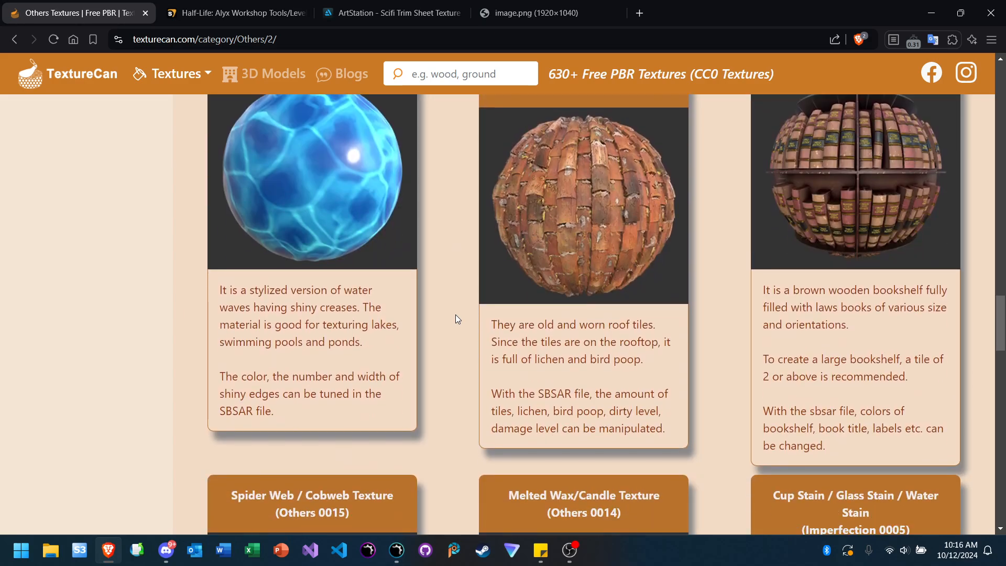
{"action": "scroll", "coordinate": [454, 315], "scroll_direction": "down", "scroll_amount": 7}
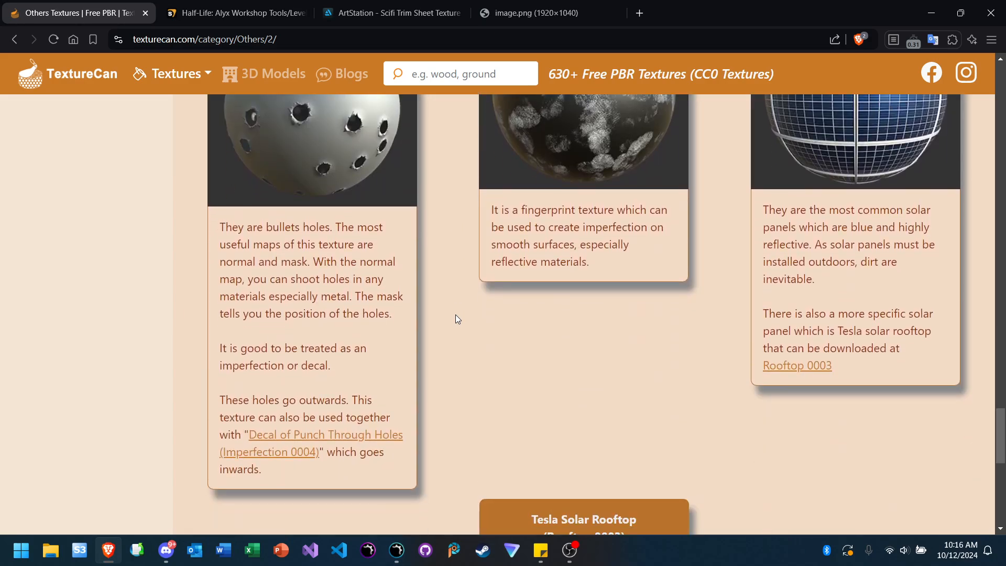
{"action": "scroll", "coordinate": [455, 314], "scroll_direction": "up", "scroll_amount": 11}
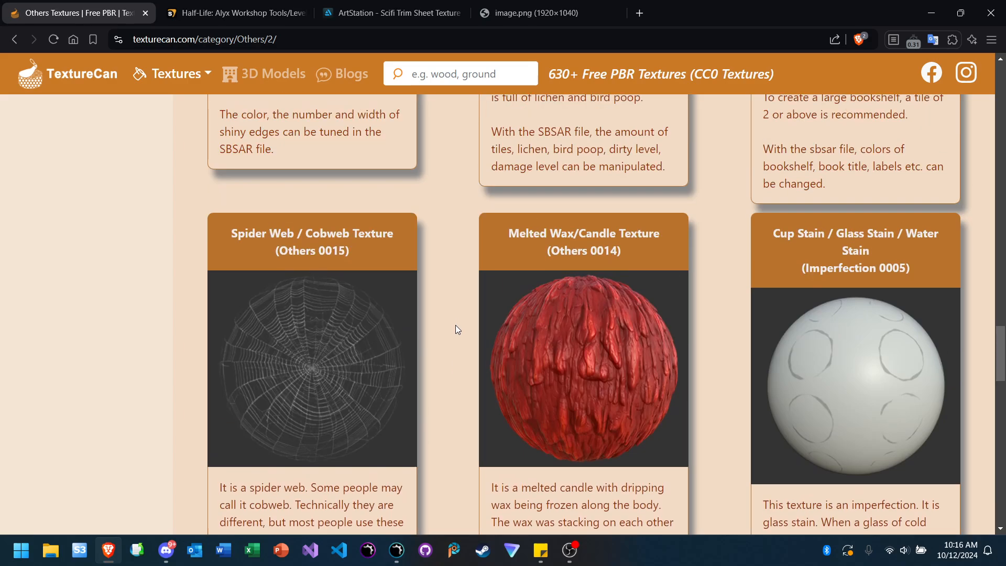
{"action": "scroll", "coordinate": [414, 325], "scroll_direction": "down", "scroll_amount": 2}
{"action": "scroll", "coordinate": [414, 327], "scroll_direction": "up", "scroll_amount": 1}
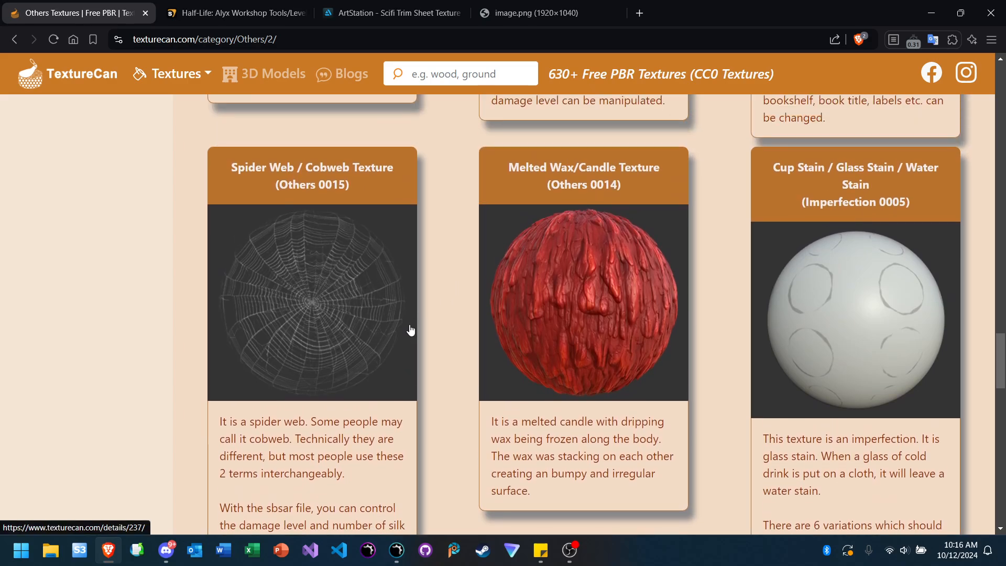
{"action": "scroll", "coordinate": [547, 310], "scroll_direction": "down", "scroll_amount": 3}
{"action": "scroll", "coordinate": [548, 311], "scroll_direction": "down", "scroll_amount": 17}
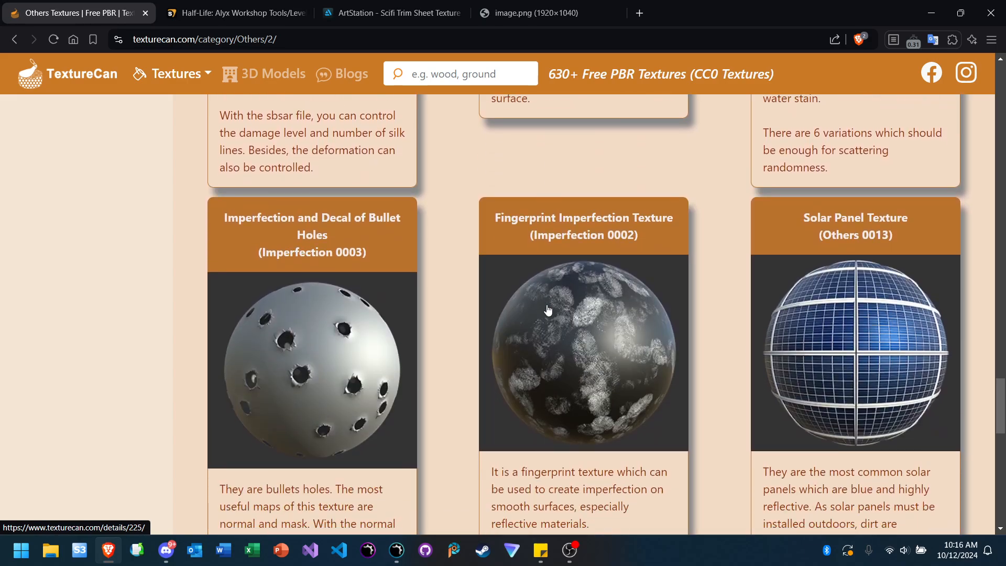
{"action": "scroll", "coordinate": [548, 311], "scroll_direction": "down", "scroll_amount": 3}
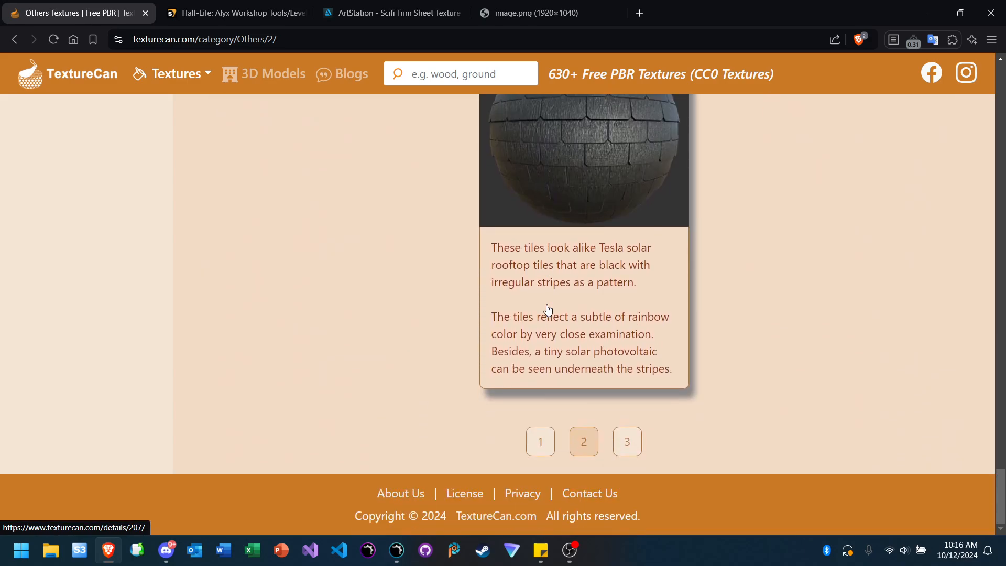
{"action": "scroll", "coordinate": [548, 310], "scroll_direction": "up", "scroll_amount": 15}
{"action": "scroll", "coordinate": [531, 312], "scroll_direction": "up", "scroll_amount": 20}
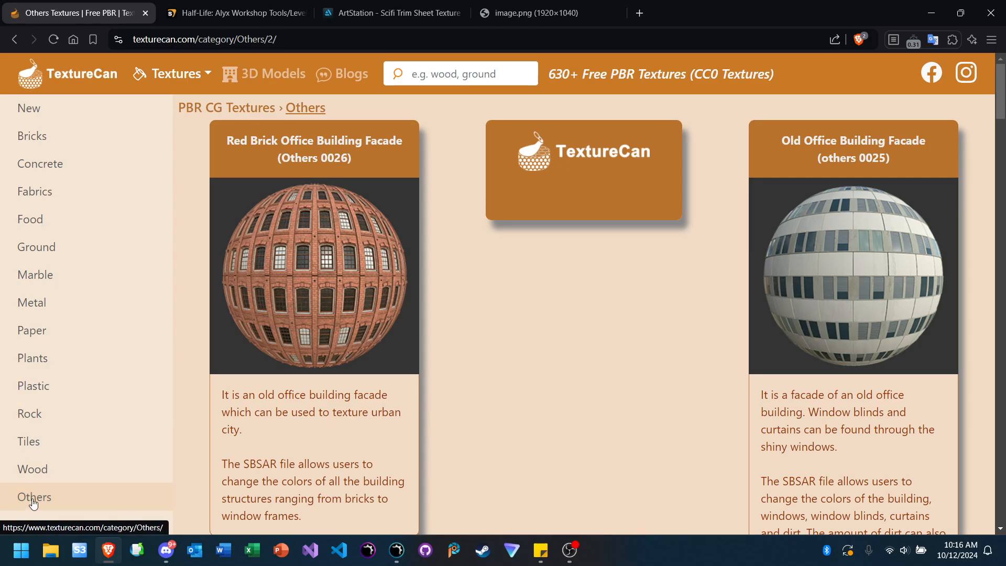
Step: Return to the first page of the Others category and check its textures again, followed by those on page 2
{"action": "left_click", "coordinate": [7, 502]}
{"action": "scroll", "coordinate": [448, 231], "scroll_direction": "down", "scroll_amount": 3}
{"action": "scroll", "coordinate": [447, 231], "scroll_direction": "down", "scroll_amount": 15}
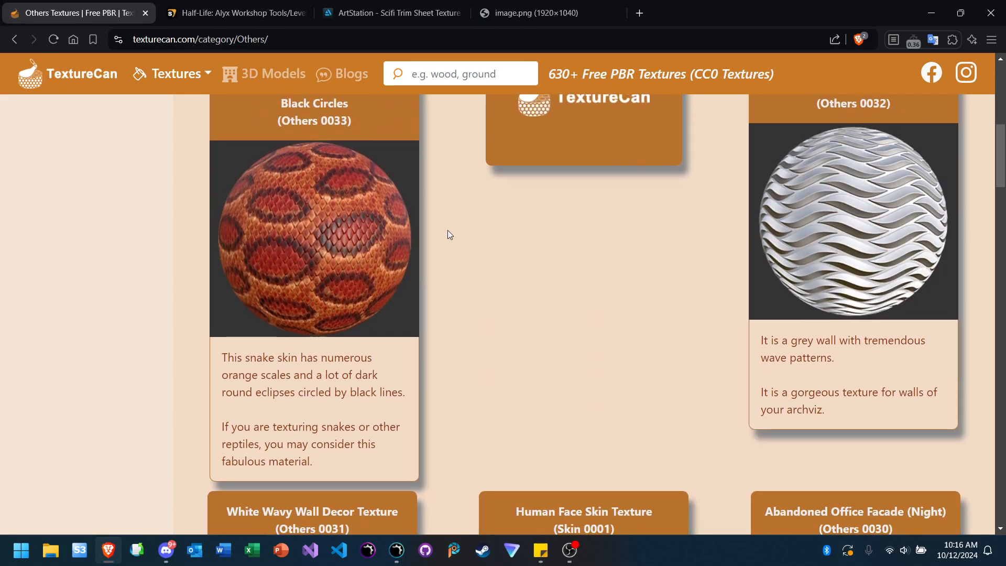
{"action": "scroll", "coordinate": [448, 231], "scroll_direction": "down", "scroll_amount": 20}
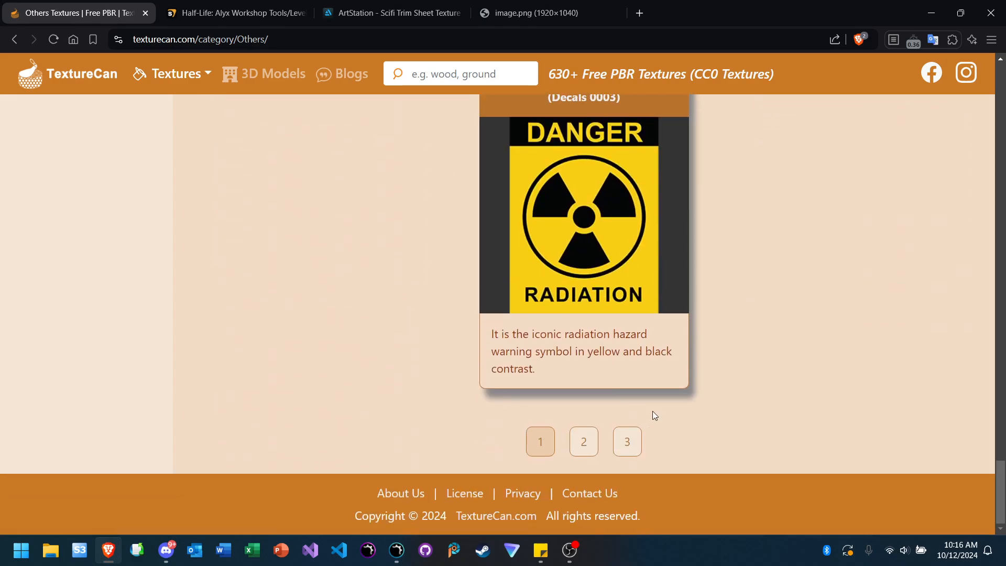
{"action": "left_click", "coordinate": [583, 444]}
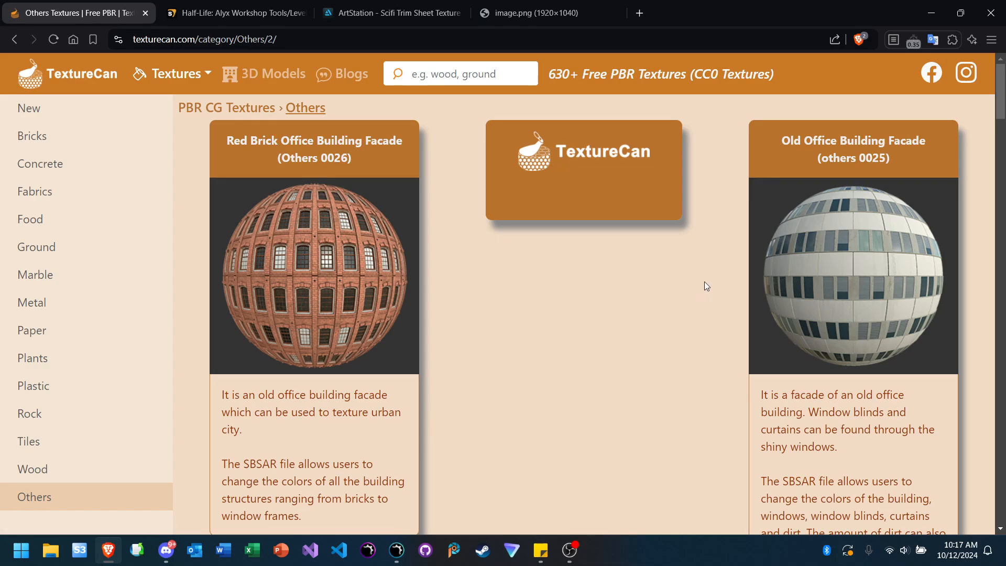
{"action": "scroll", "coordinate": [705, 283], "scroll_direction": "down", "scroll_amount": 15}
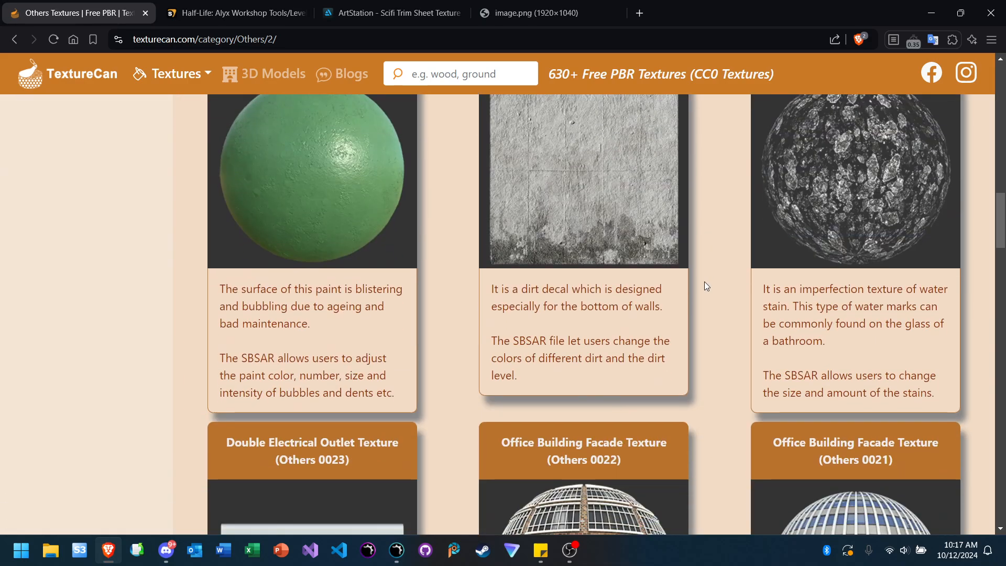
{"action": "scroll", "coordinate": [705, 283], "scroll_direction": "down", "scroll_amount": 20}
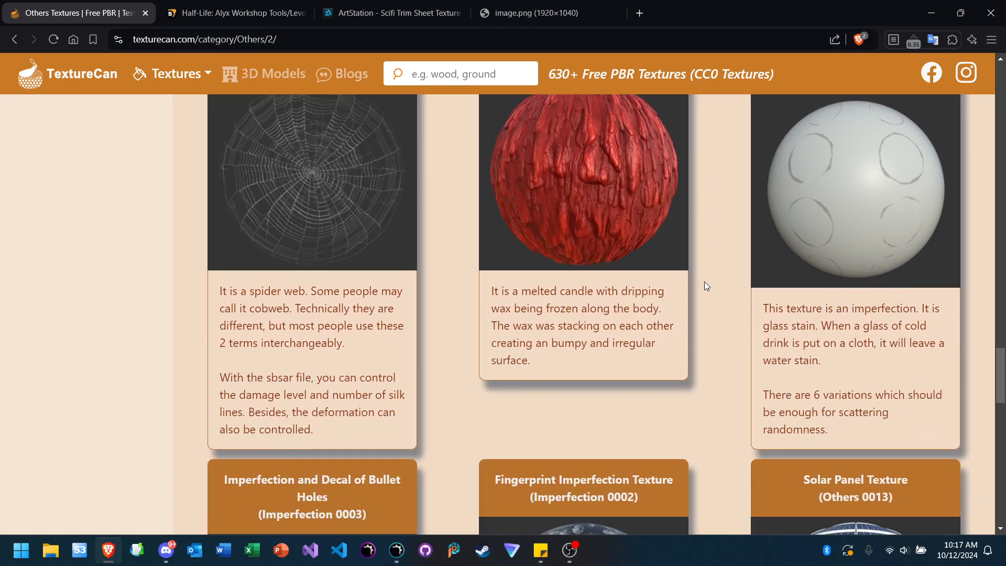
{"action": "scroll", "coordinate": [704, 283], "scroll_direction": "down", "scroll_amount": 15}
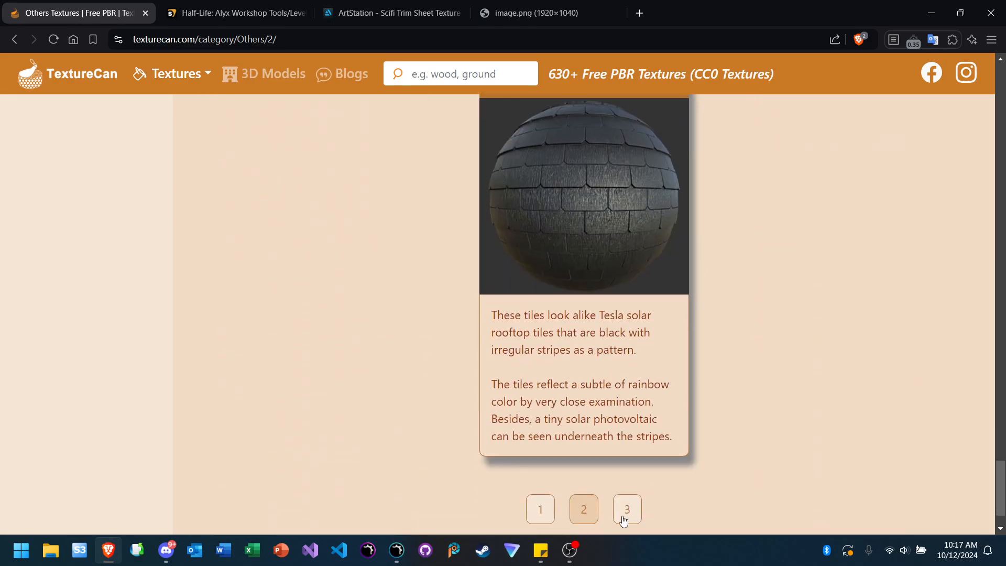
Step: Open page 3 of the Others category and look over its textures once more
{"action": "left_click", "coordinate": [627, 509]}
{"action": "scroll", "coordinate": [672, 330], "scroll_direction": "down", "scroll_amount": 10}
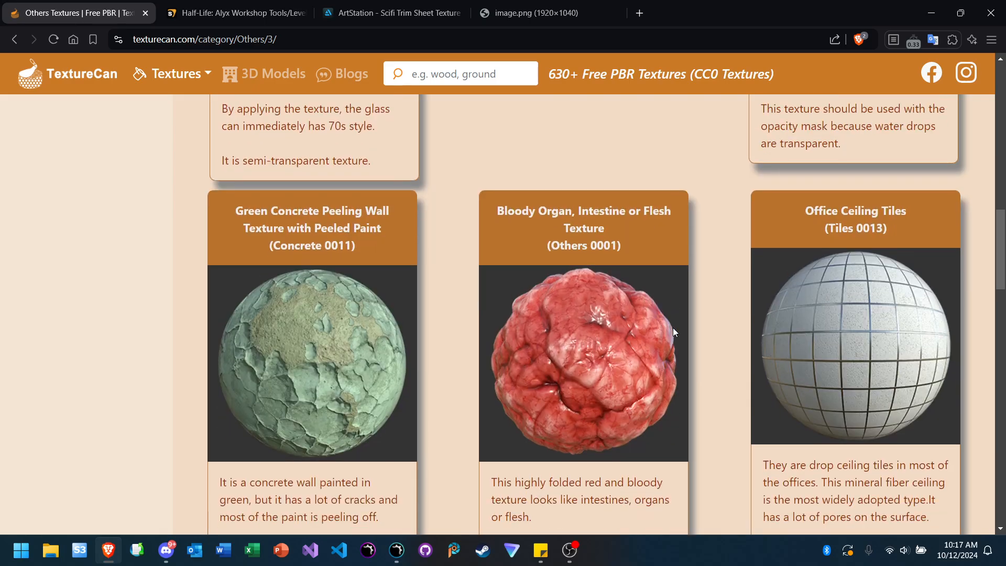
{"action": "scroll", "coordinate": [673, 328], "scroll_direction": "down", "scroll_amount": 20}
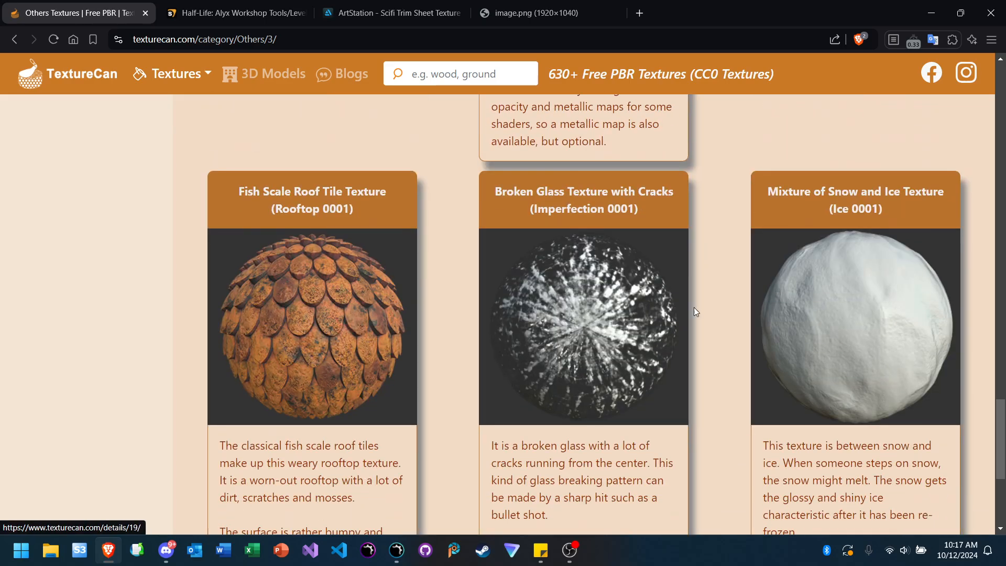
{"action": "scroll", "coordinate": [693, 308], "scroll_direction": "down", "scroll_amount": 5}
{"action": "scroll", "coordinate": [694, 308], "scroll_direction": "up", "scroll_amount": 20}
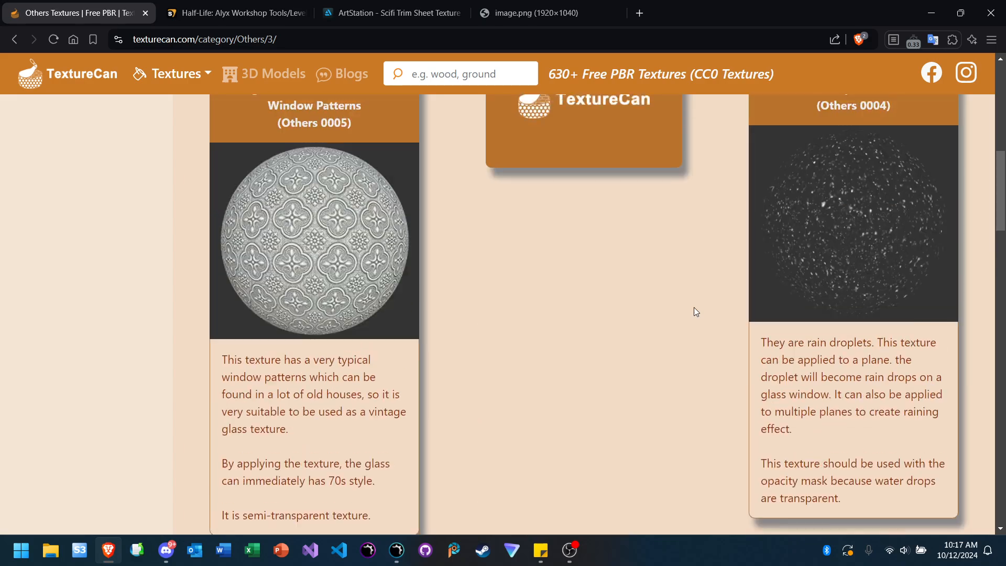
{"action": "scroll", "coordinate": [694, 307], "scroll_direction": "up", "scroll_amount": 10}
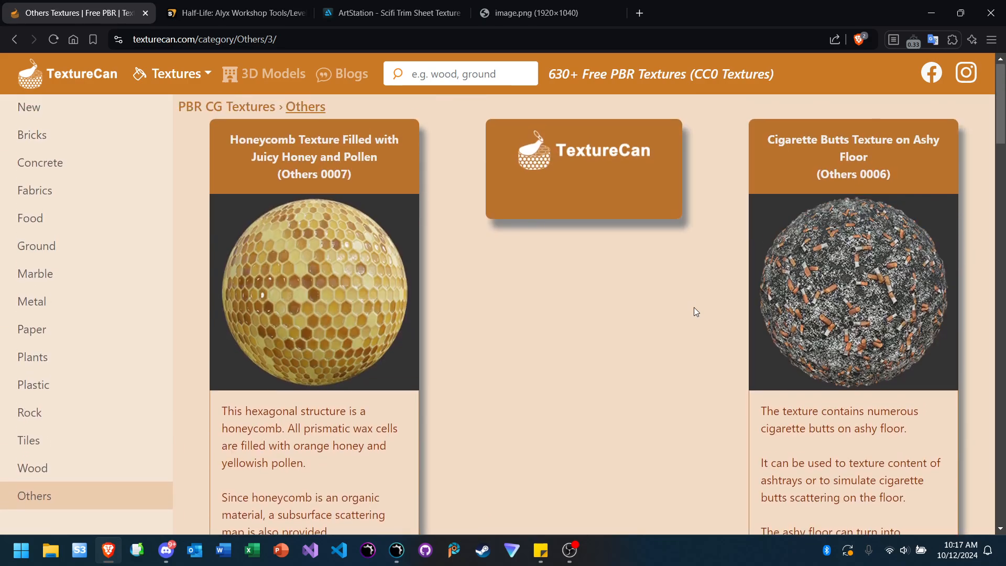
Step: Switch to the Ultra Engine editor and alternate between the Select, Move and Box creation tools, leaving Box creation active
{"action": "left_click", "coordinate": [396, 549]}
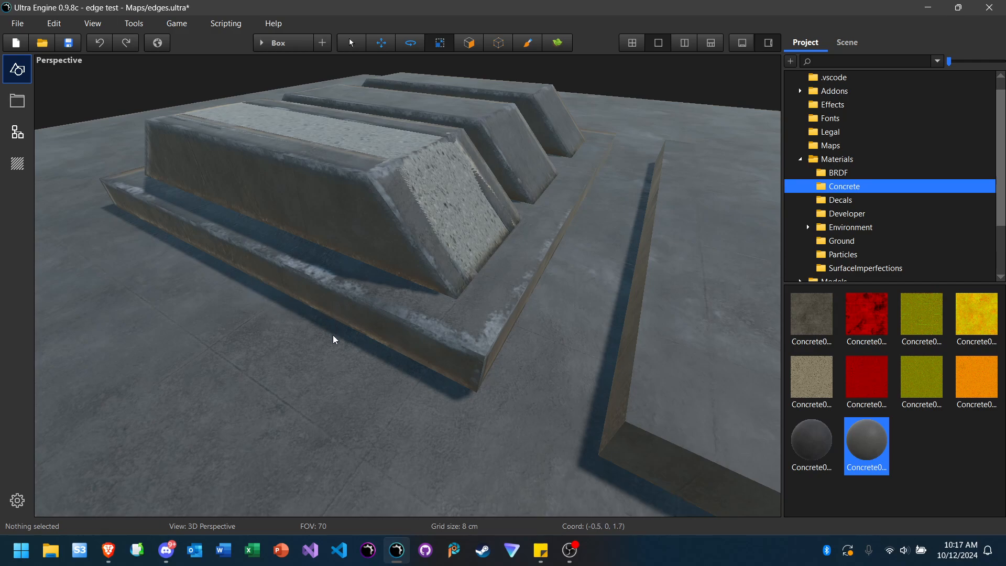
{"action": "scroll", "coordinate": [334, 339], "scroll_direction": "down", "scroll_amount": 3}
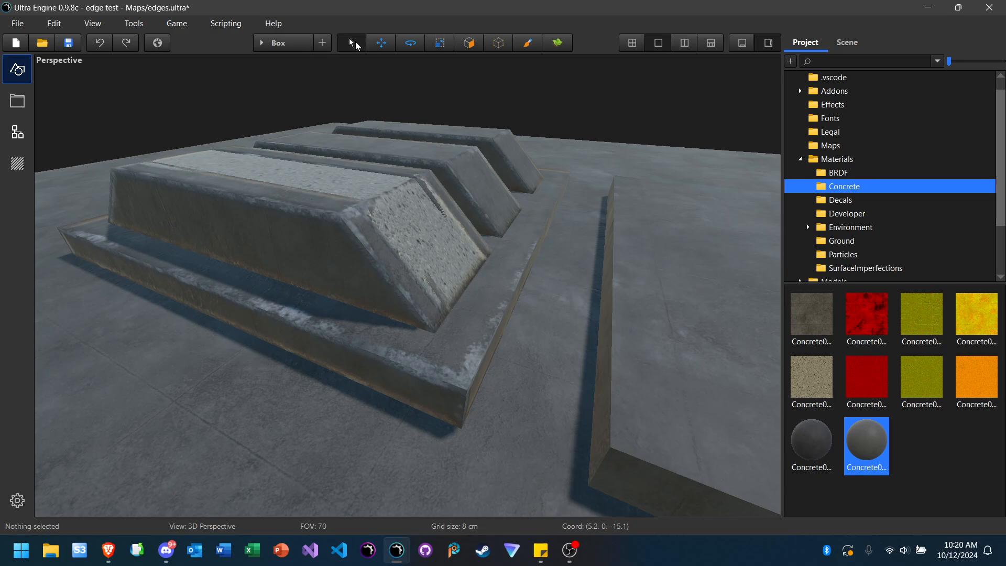
{"action": "left_click", "coordinate": [290, 38]}
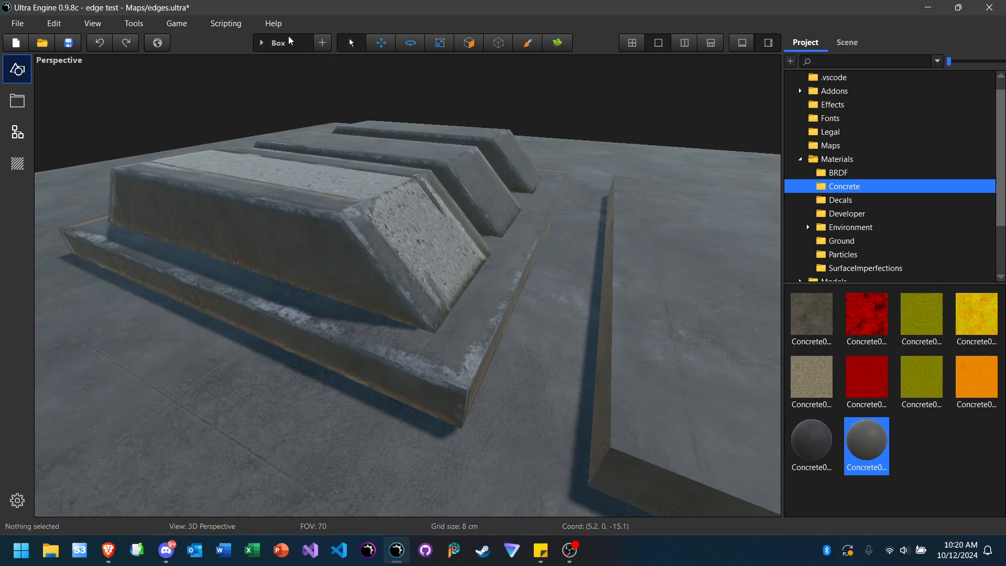
{"action": "left_click", "coordinate": [354, 46]}
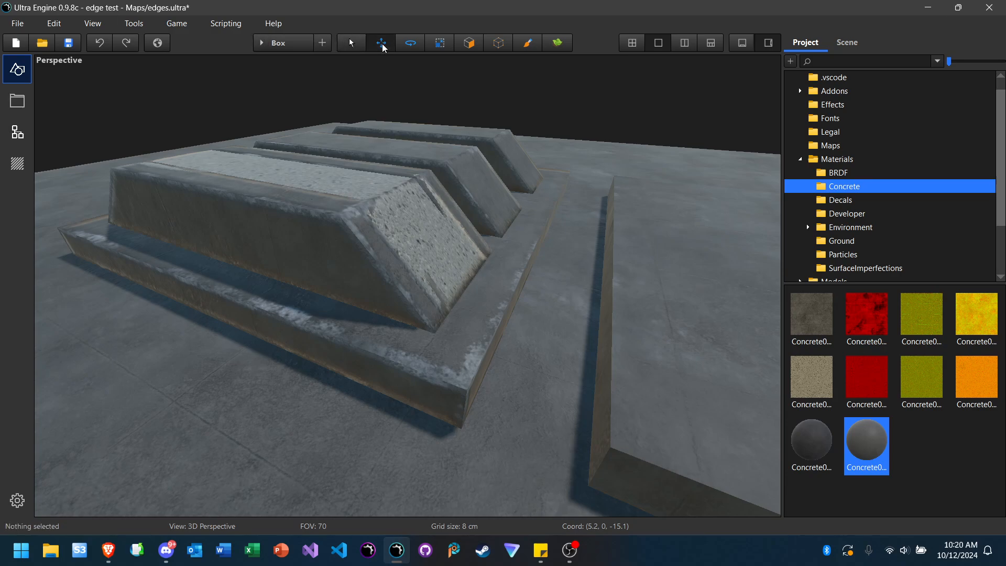
{"action": "left_click", "coordinate": [297, 47]}
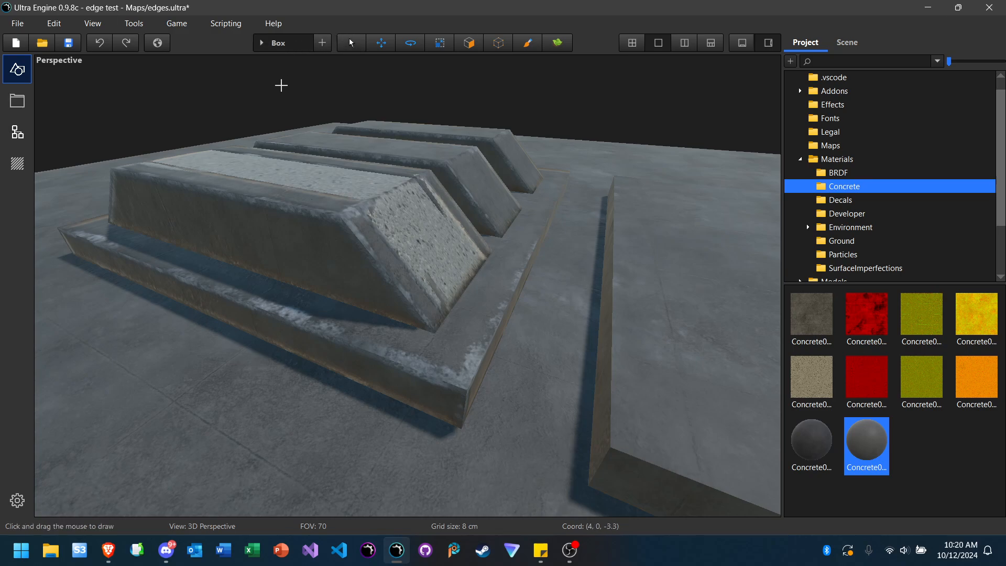
{"action": "left_click", "coordinate": [357, 48]}
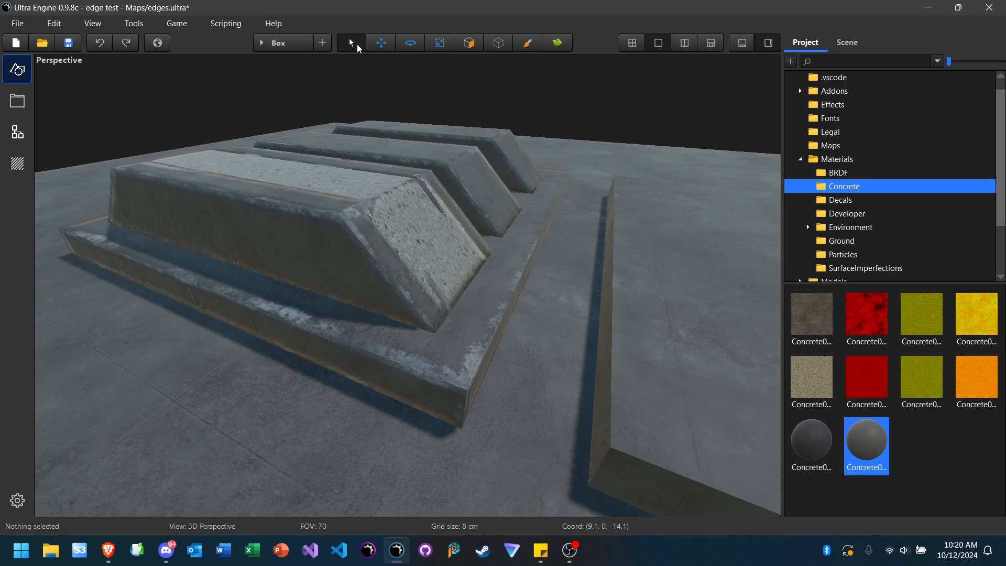
{"action": "left_click", "coordinate": [383, 46]}
{"action": "left_click", "coordinate": [353, 46]}
{"action": "left_click", "coordinate": [292, 45]}
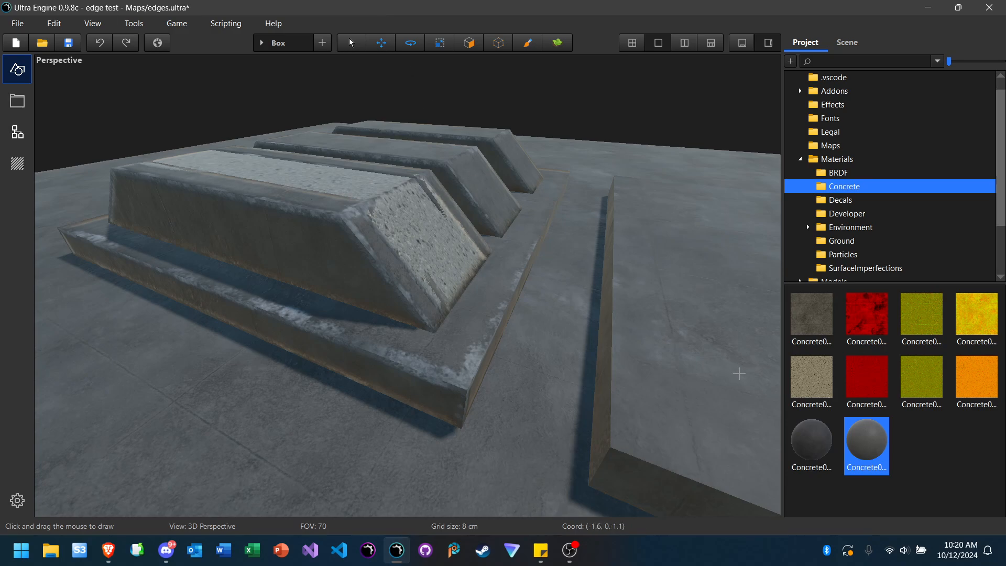
Step: Open the Concrete033.mat material, collapse its Material properties and close the material editor
{"action": "left_click", "coordinate": [796, 443]}
{"action": "double_click", "coordinate": [796, 443]}
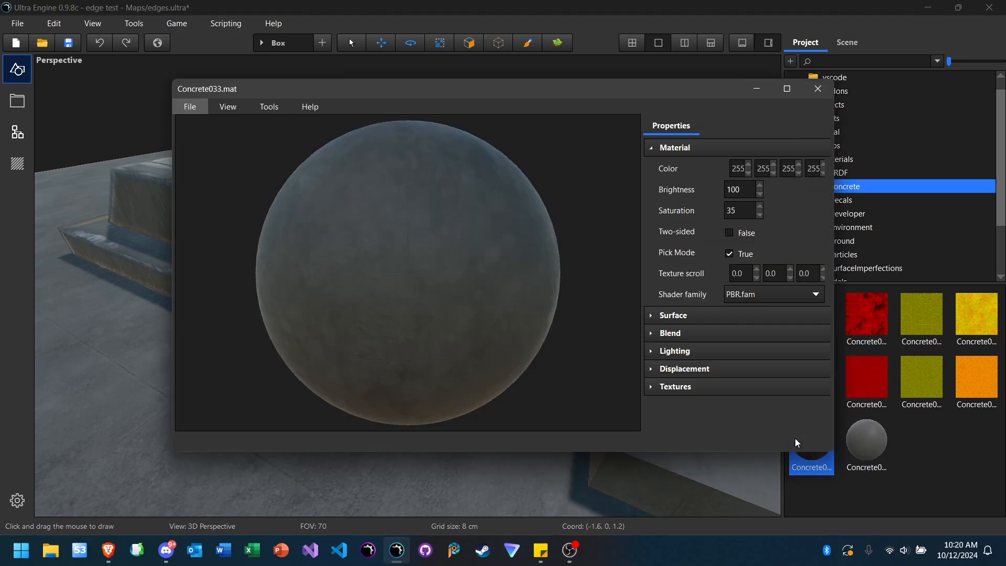
{"action": "left_click", "coordinate": [689, 149]}
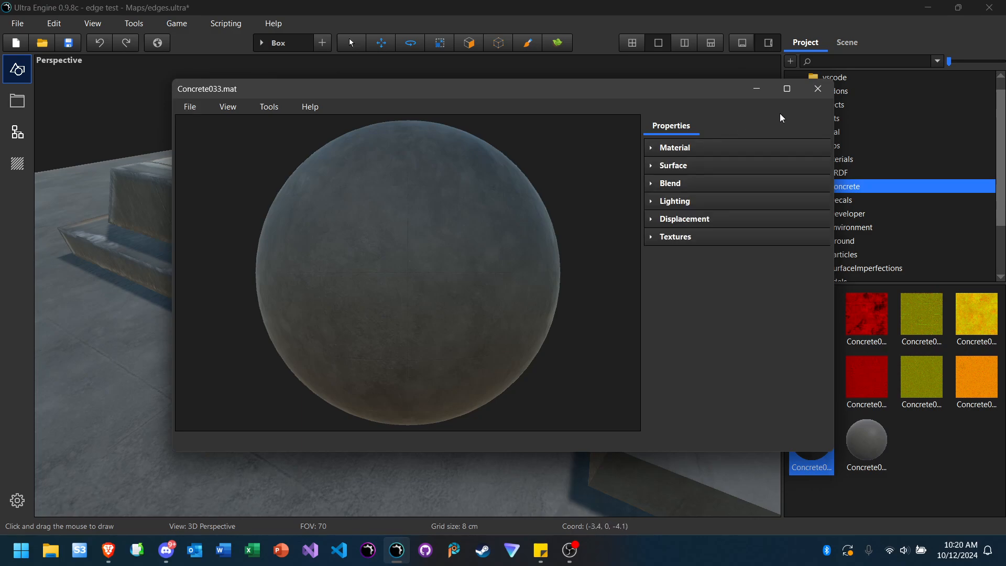
{"action": "left_click", "coordinate": [819, 88]}
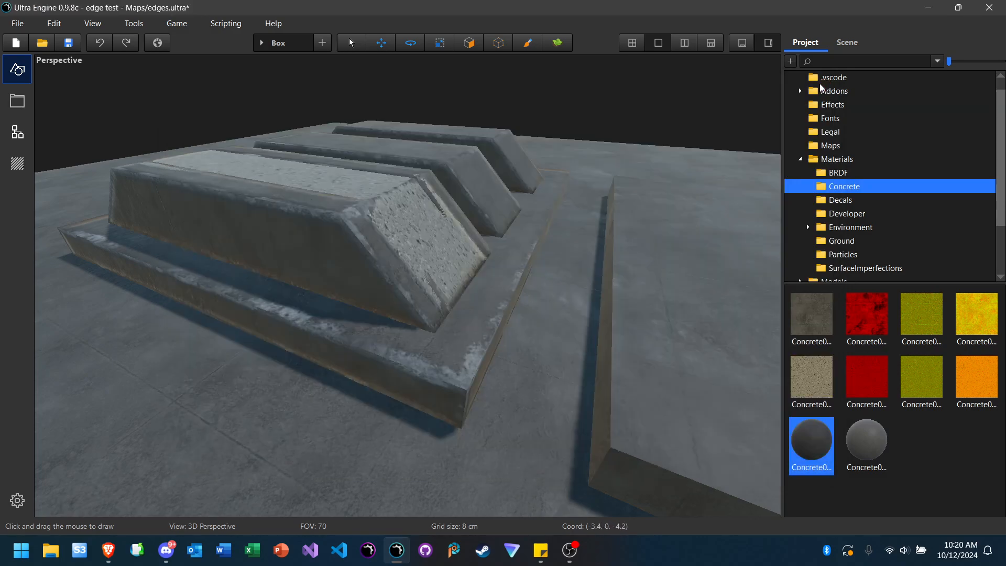
Step: Collapse the project's Materials folder, browse to Models, Developer, Crate and open crate.gltf for viewing
{"action": "double_click", "coordinate": [837, 163]}
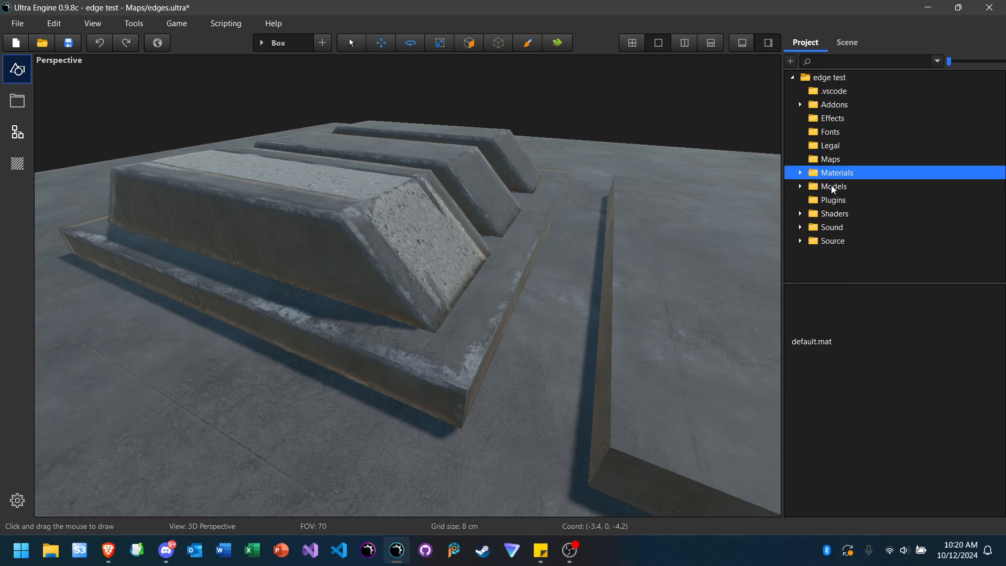
{"action": "double_click", "coordinate": [834, 187]}
{"action": "left_click", "coordinate": [840, 199]}
{"action": "double_click", "coordinate": [840, 199]}
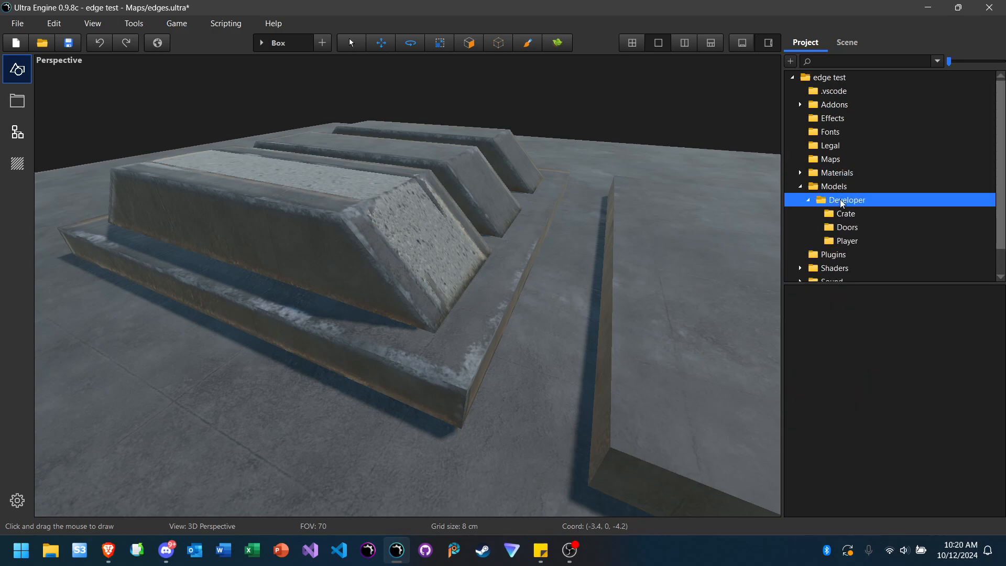
{"action": "left_click", "coordinate": [843, 214]}
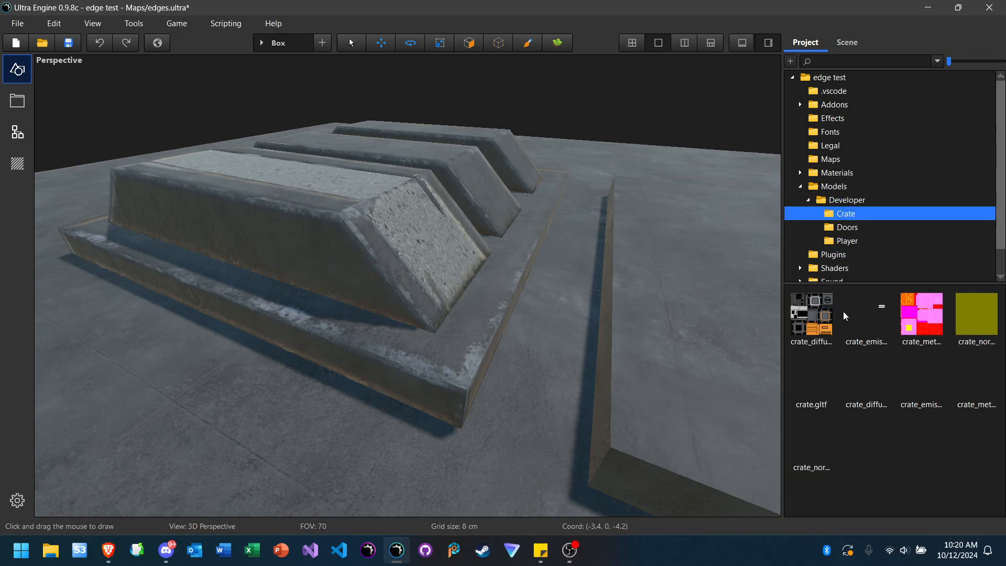
{"action": "double_click", "coordinate": [814, 389]}
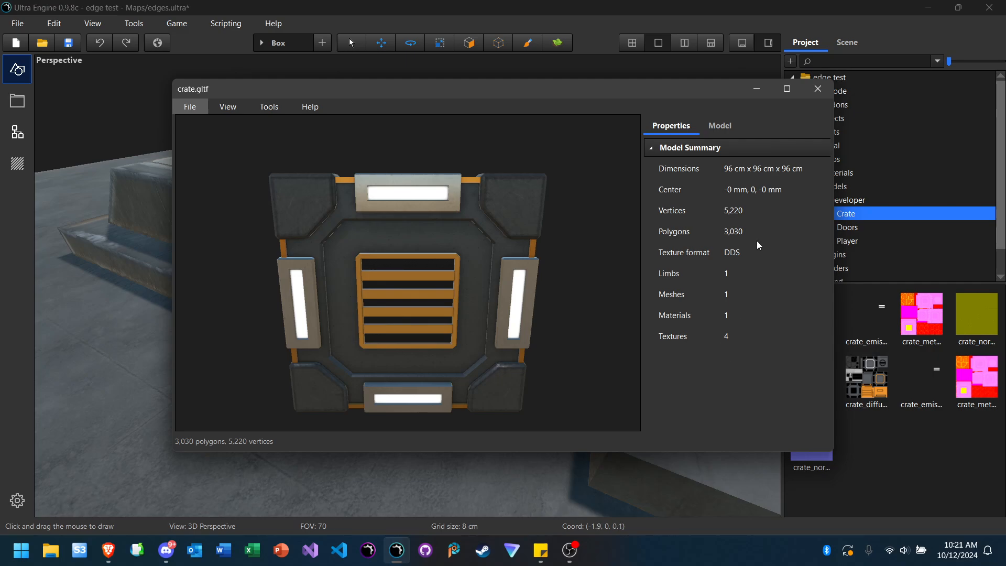
Step: View the crate's normal map texture, crate_normal.dds, and close its window
{"action": "left_click", "coordinate": [975, 325]}
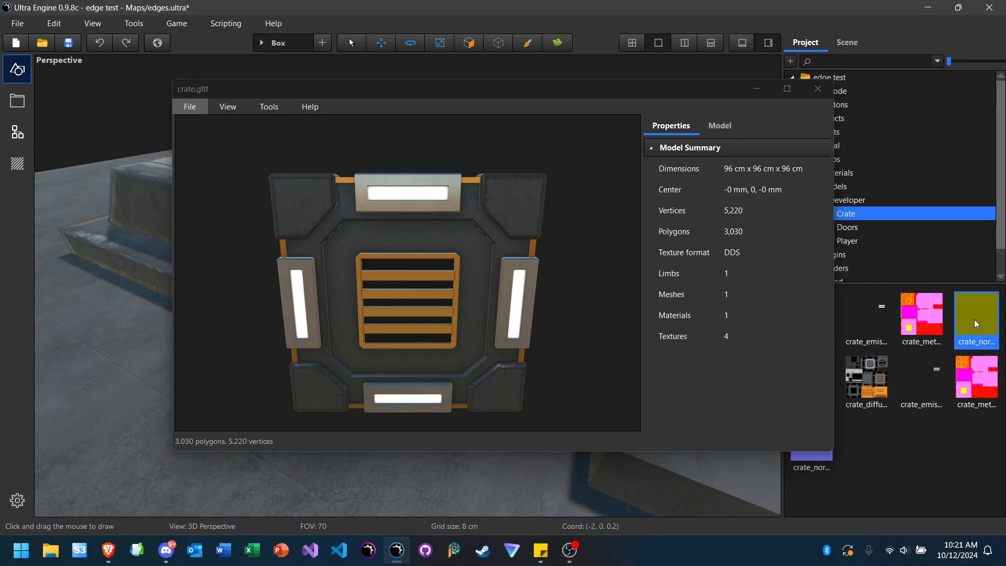
{"action": "double_click", "coordinate": [974, 320]}
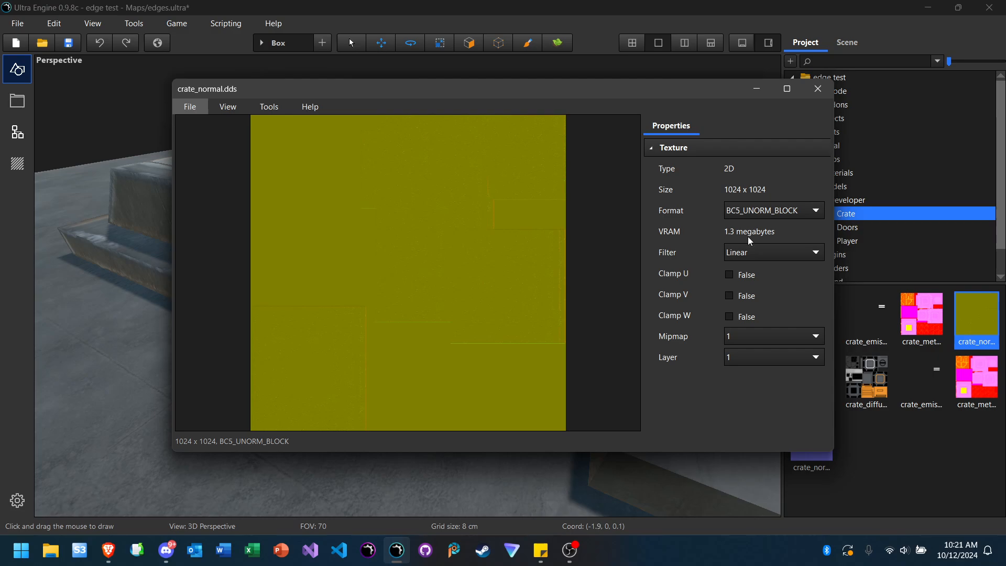
{"action": "left_click", "coordinate": [818, 91]}
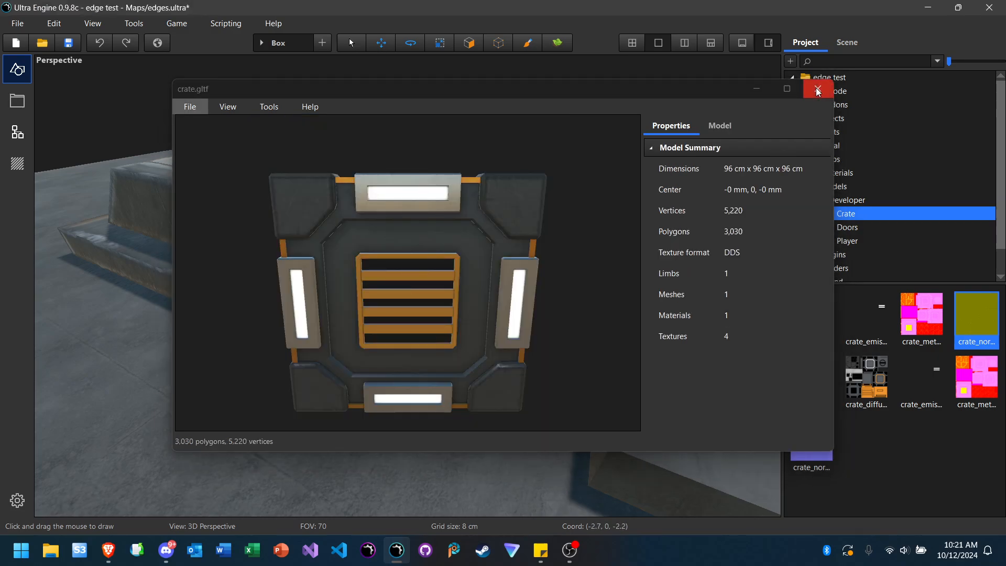
Step: Inspect the crate model's object hierarchy, including its materials and LOD structure, and close the crate.gltf viewer
{"action": "left_click_drag", "start_coordinate": [712, 89], "coordinate": [600, 108]}
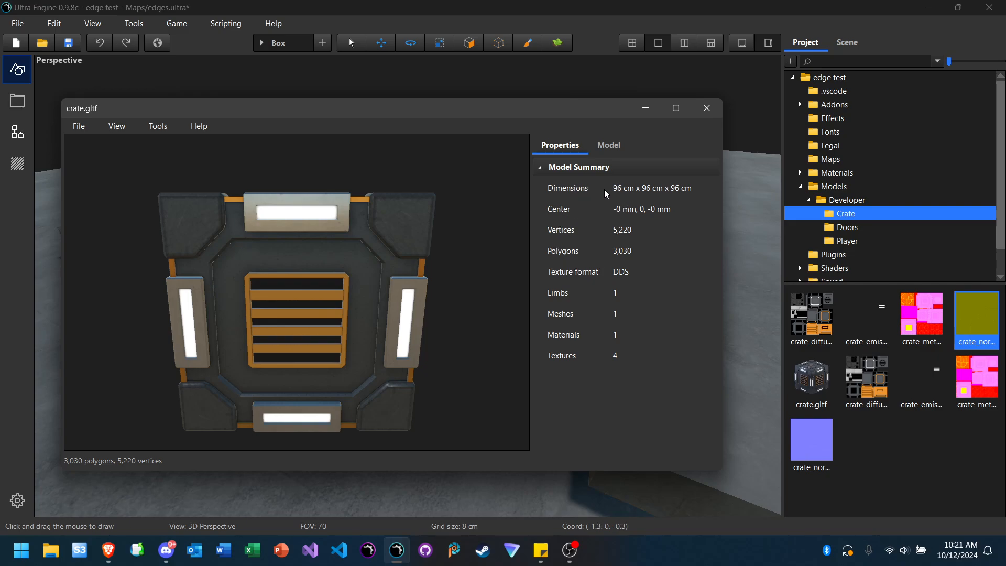
{"action": "left_click", "coordinate": [611, 145]}
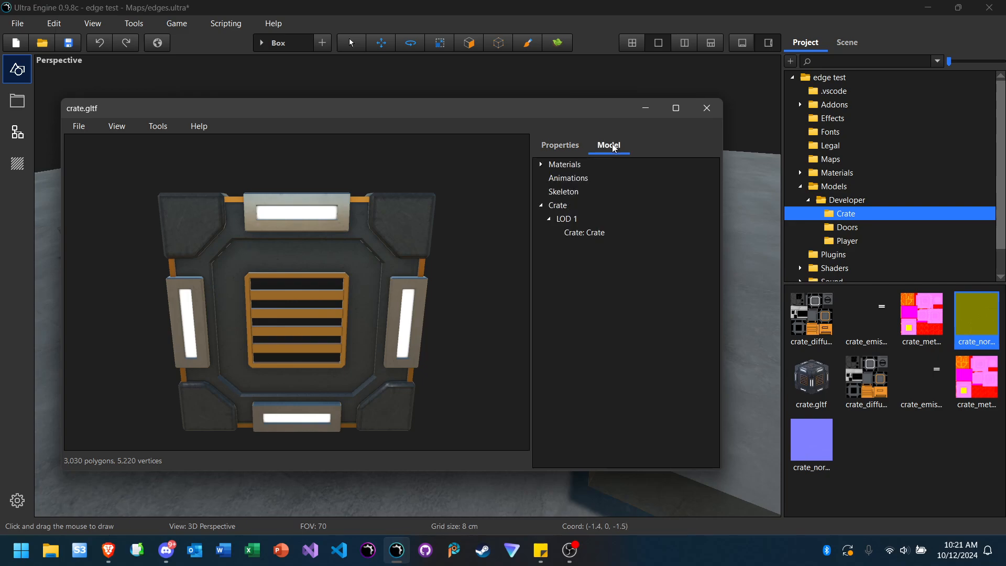
{"action": "left_click", "coordinate": [710, 109]}
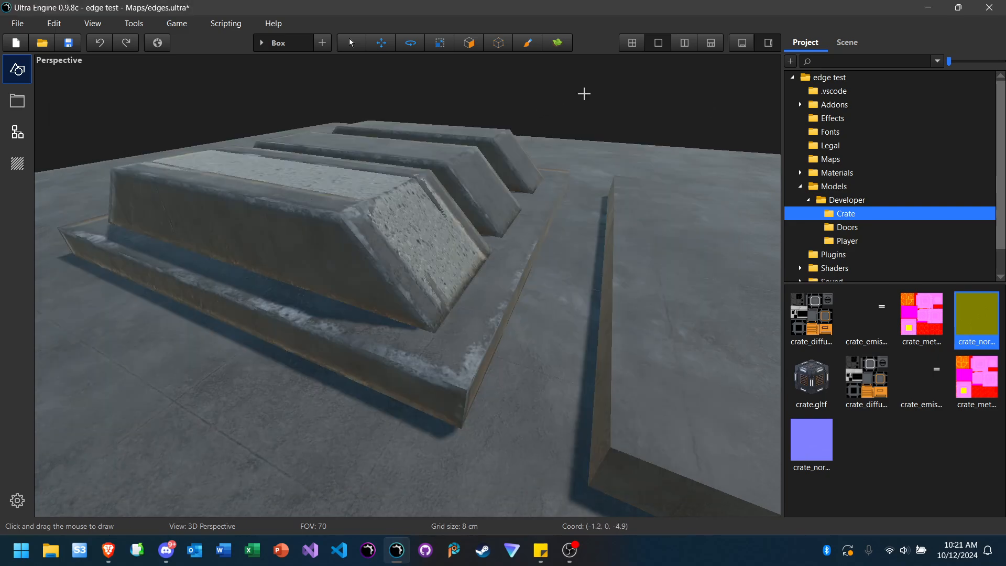
Step: Switch to the browser showing the Ultra Engine community forums and return to the Ultra Engine editor
{"action": "left_click", "coordinate": [109, 554]}
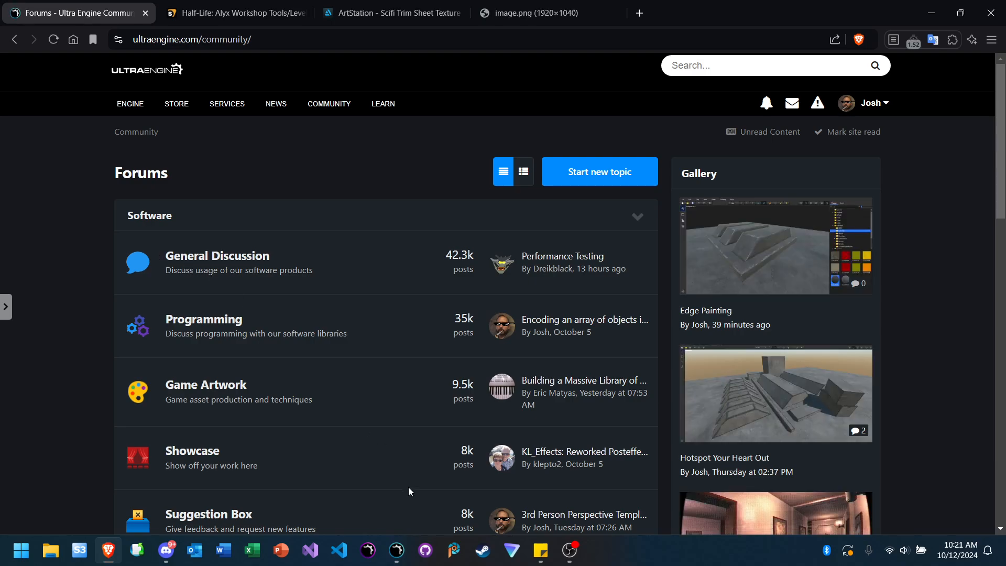
{"action": "left_click", "coordinate": [397, 551]}
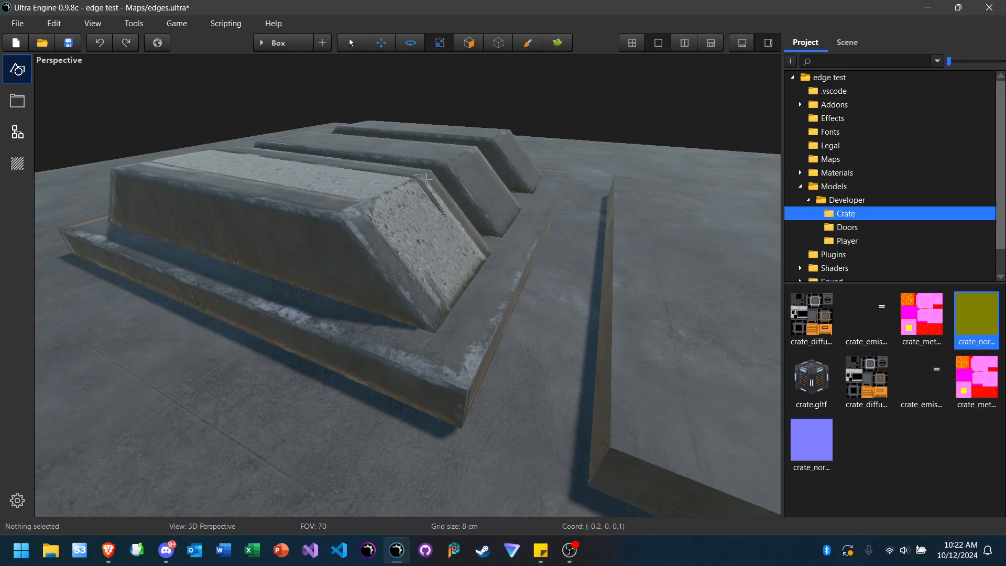
Step: Try to resize the speckled bevelled block along its depth, undo the resize and clear the selection
{"action": "left_click", "coordinate": [434, 211]}
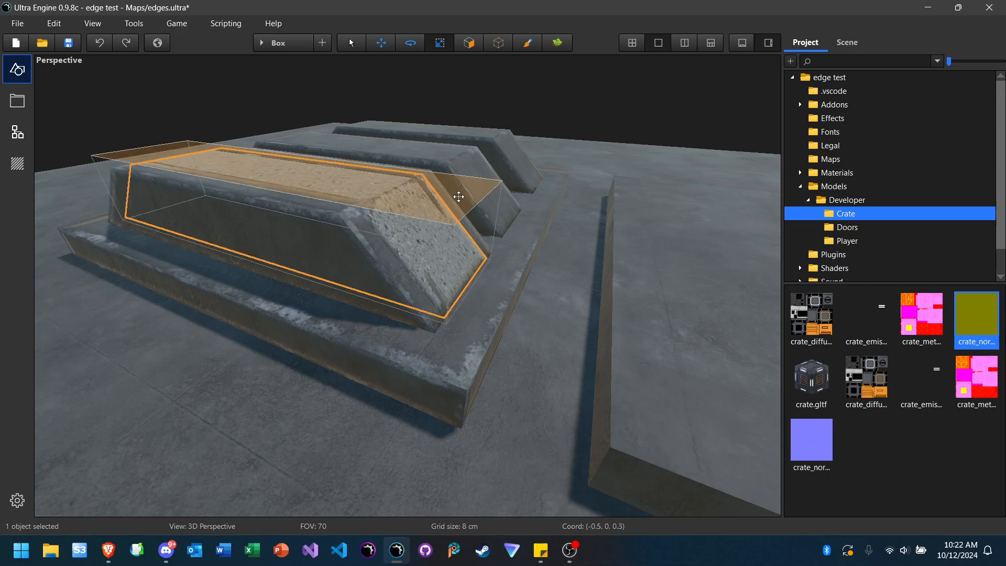
{"action": "left_click_drag", "start_coordinate": [472, 172], "coordinate": [462, 179]}
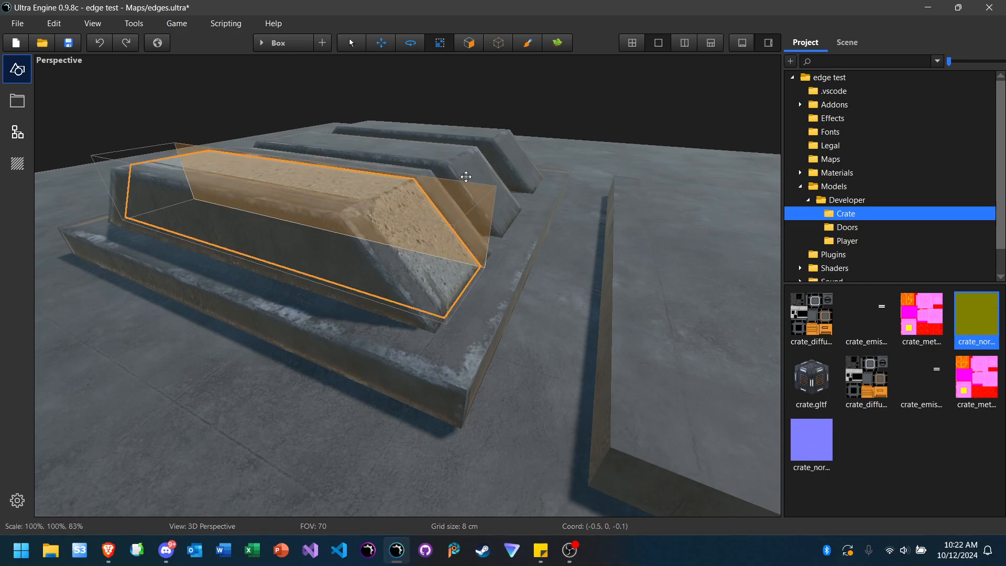
{"action": "key", "text": "ctrl+z"}
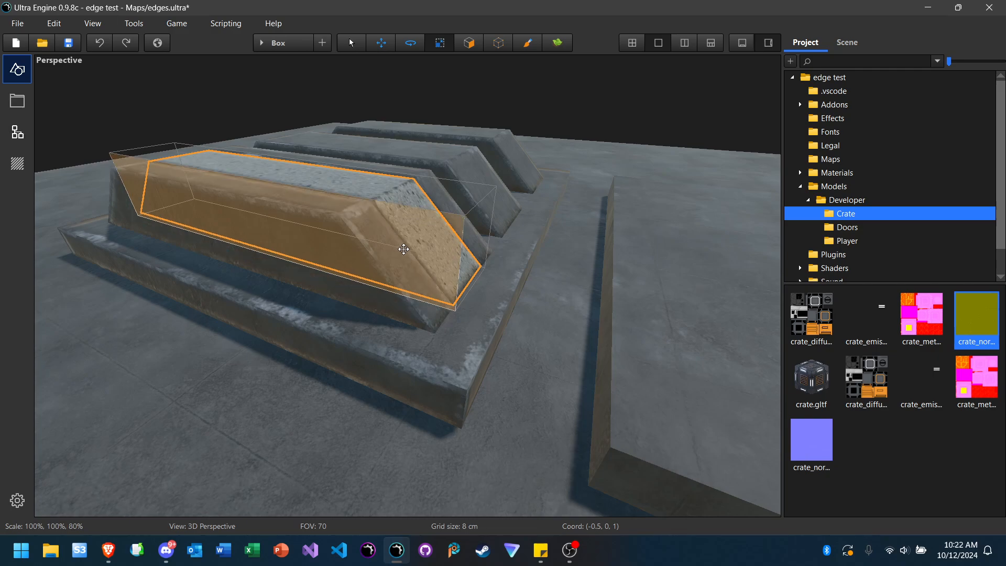
{"action": "key", "text": "Escape"}
Step: Browse the asset library's Material categories and show the SurfaceImperfections materials
{"action": "key", "text": "d"}
{"action": "mouse_move", "coordinate": [499, 212]}
{"action": "right_mouse_down"}
{"action": "mouse_move", "coordinate": [328, 212]}
{"action": "mouse_move", "coordinate": [341, 272]}
{"action": "right_mouse_up"}
{"action": "key", "text": "w"}
{"action": "key", "text": "s"}
{"action": "right_click_drag", "start_coordinate": [500, 273], "coordinate": [500, 212]}
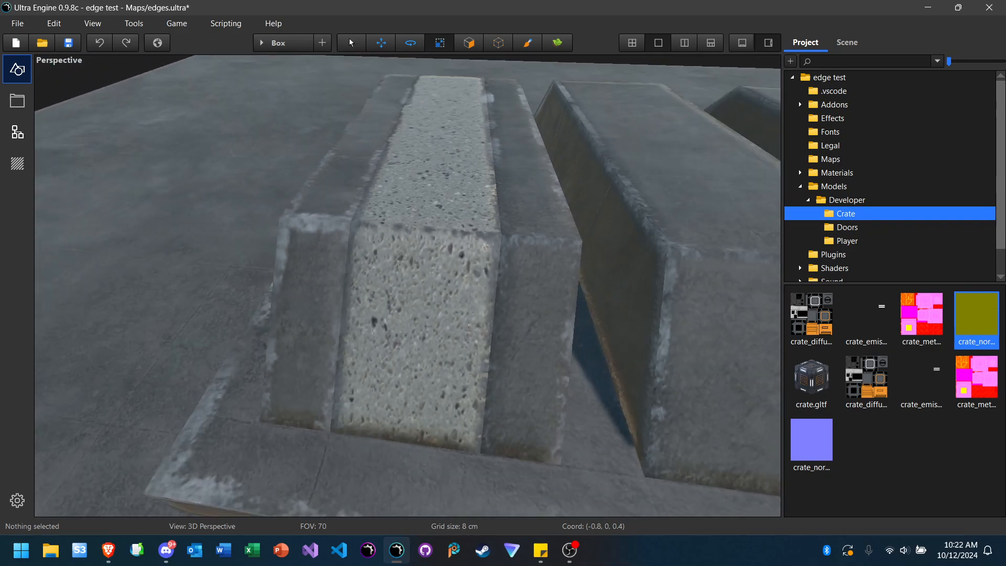
{"action": "left_click", "coordinate": [16, 167]}
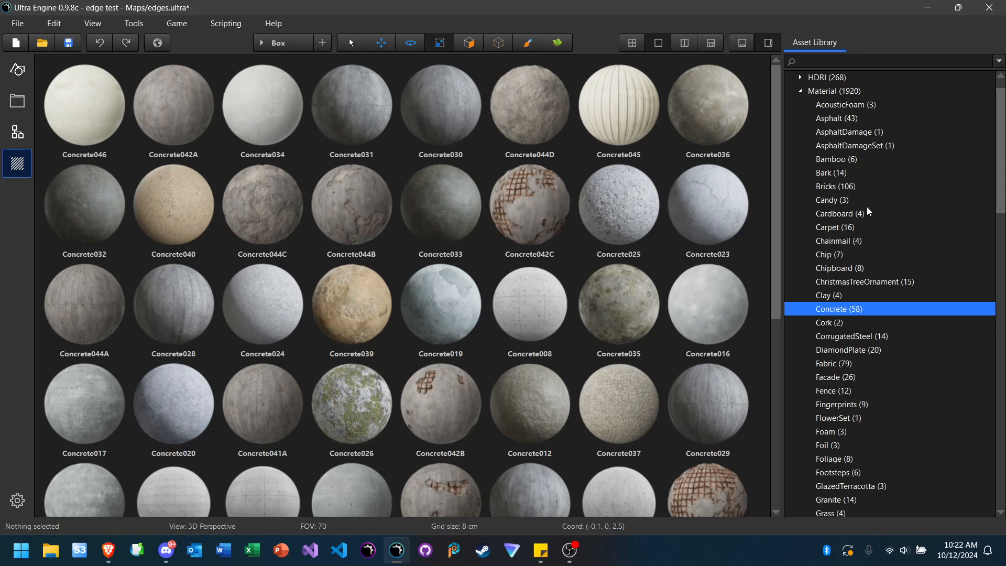
{"action": "scroll", "coordinate": [874, 174], "scroll_direction": "down", "scroll_amount": 11}
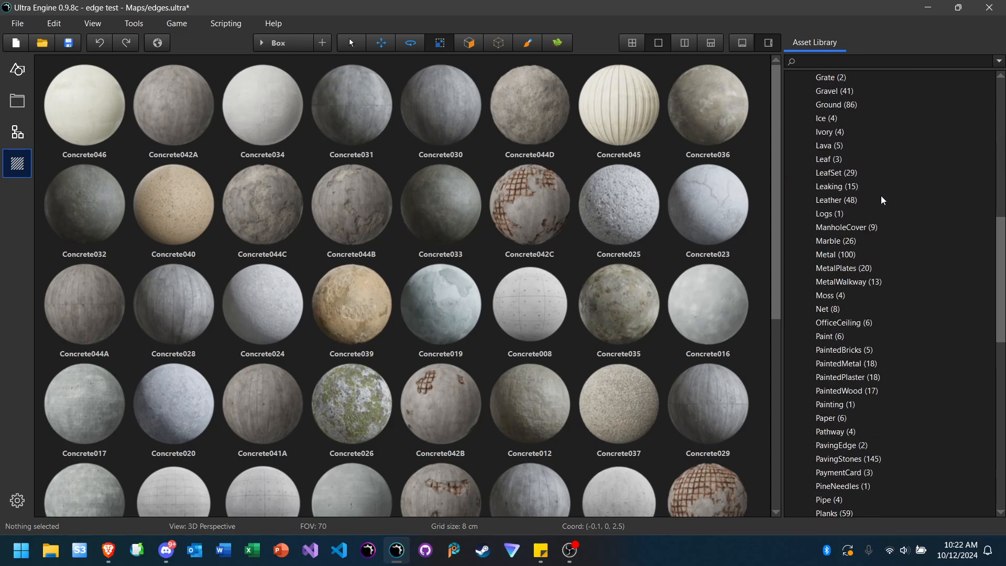
{"action": "scroll", "coordinate": [881, 199], "scroll_direction": "down", "scroll_amount": 10}
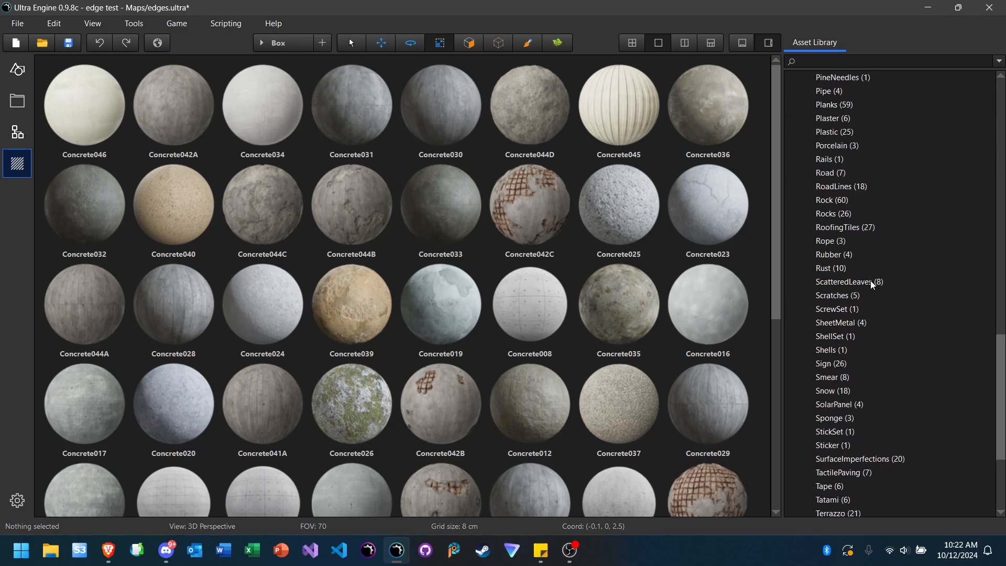
{"action": "scroll", "coordinate": [875, 289], "scroll_direction": "down", "scroll_amount": 3}
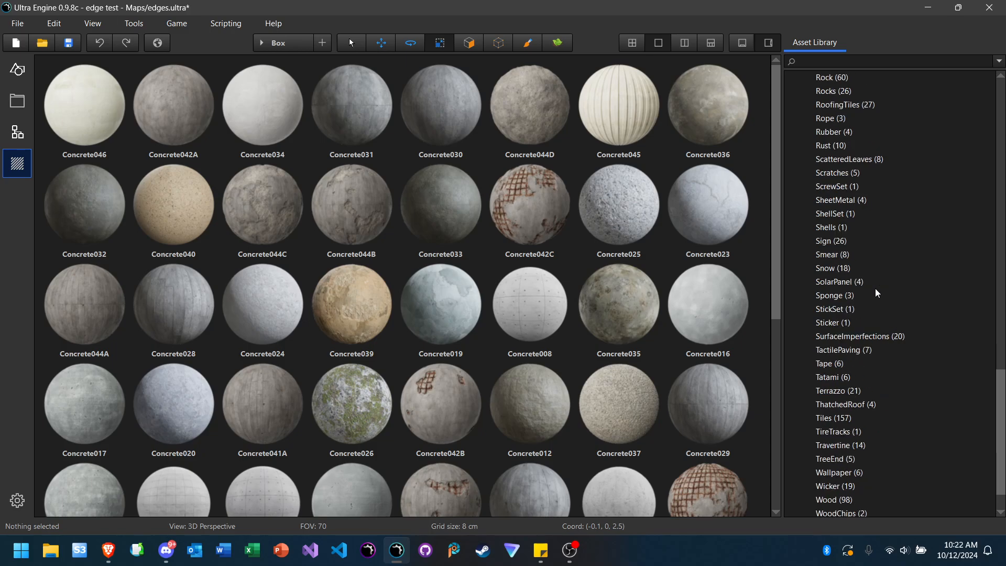
{"action": "left_click", "coordinate": [855, 338]}
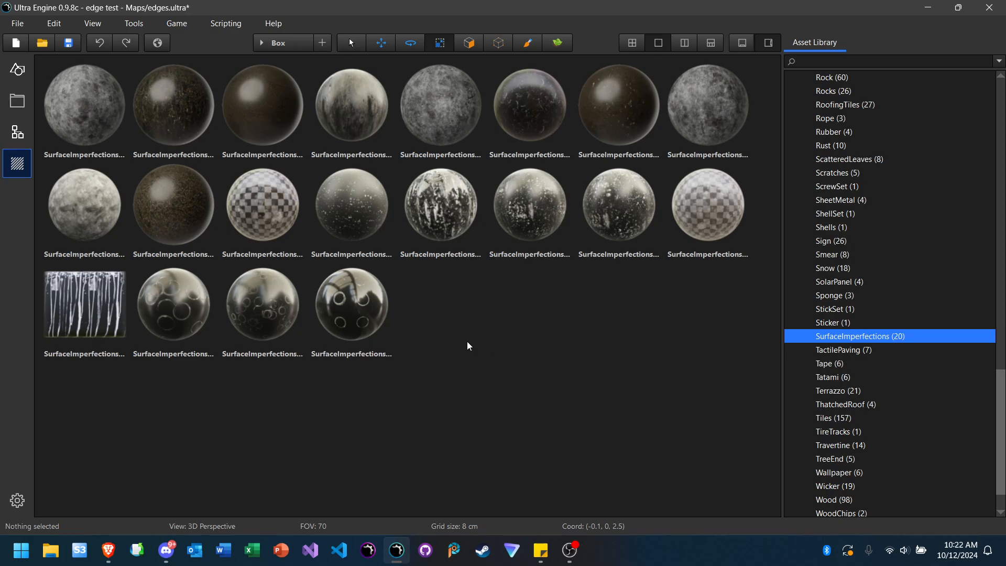
Step: Preview SurfaceImperfections014, SurfaceImperfections019 and the dripping-streaks material without installing them, and return to the level view
{"action": "left_click", "coordinate": [447, 115]}
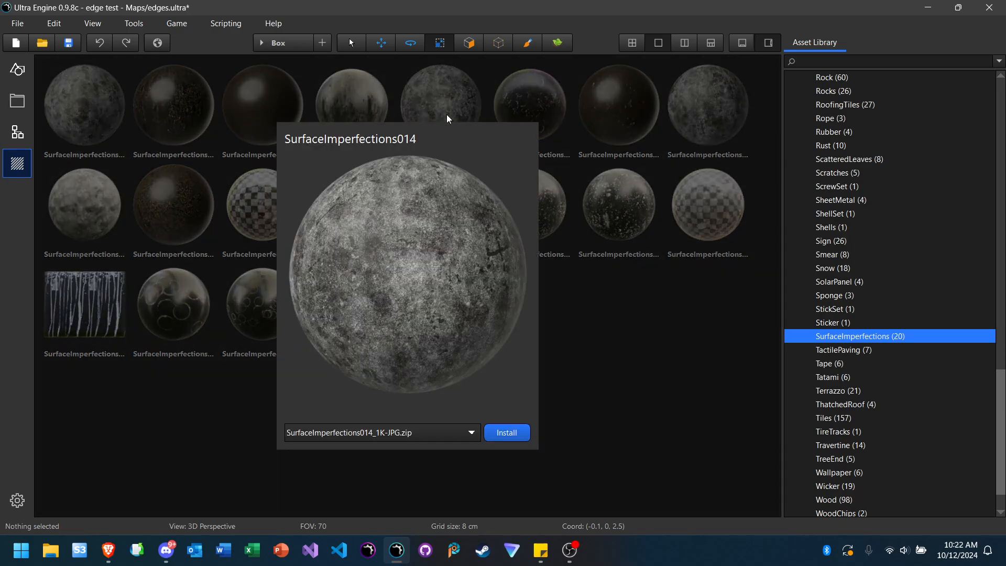
{"action": "left_click", "coordinate": [592, 350]}
{"action": "left_click", "coordinate": [168, 219]}
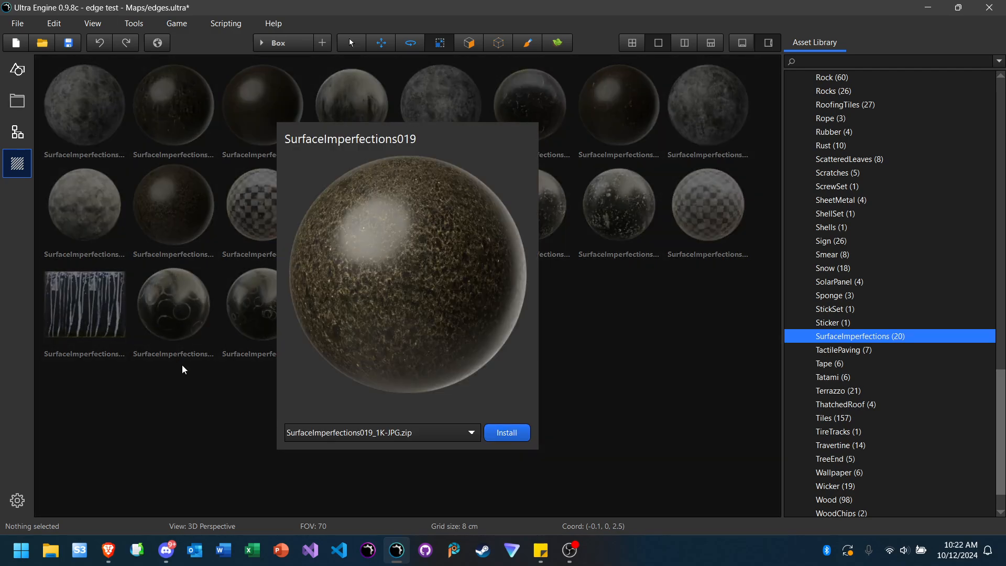
{"action": "left_click", "coordinate": [189, 377]}
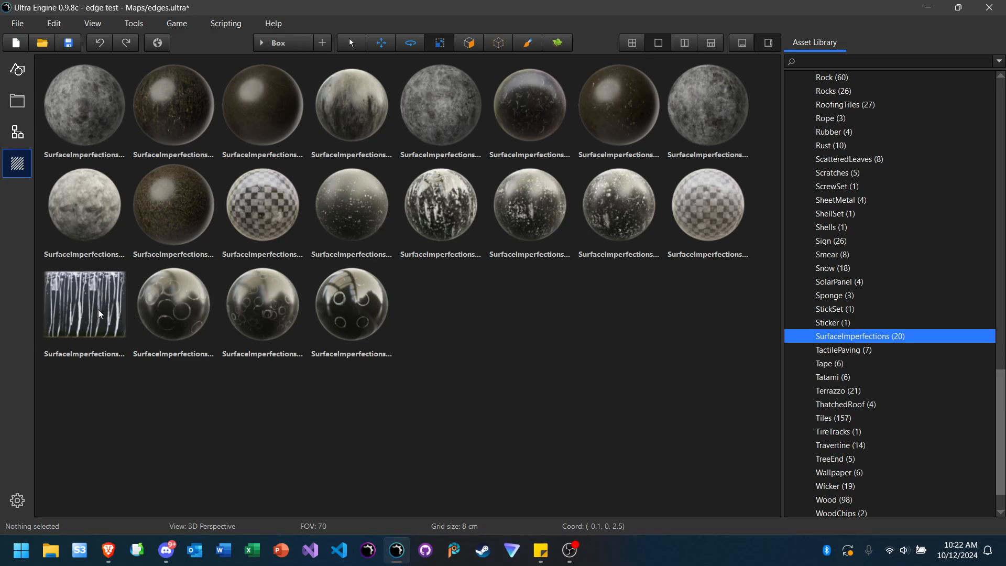
{"action": "left_click", "coordinate": [99, 309]}
{"action": "left_click", "coordinate": [202, 393]}
{"action": "left_click", "coordinate": [18, 70]}
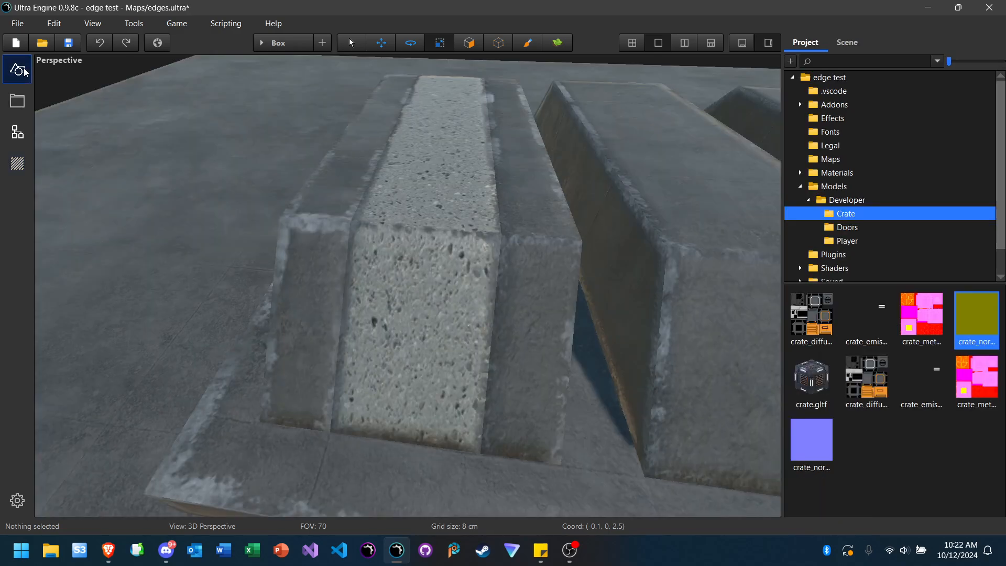
Step: Set the edge size of the base slab's top face to 5.0 and clear the face selection
{"action": "right_click_drag", "start_coordinate": [235, 270], "coordinate": [289, 191]}
{"action": "key", "text": "a"}
{"action": "key", "text": "s"}
{"action": "key", "text": "a"}
{"action": "key", "text": "d"}
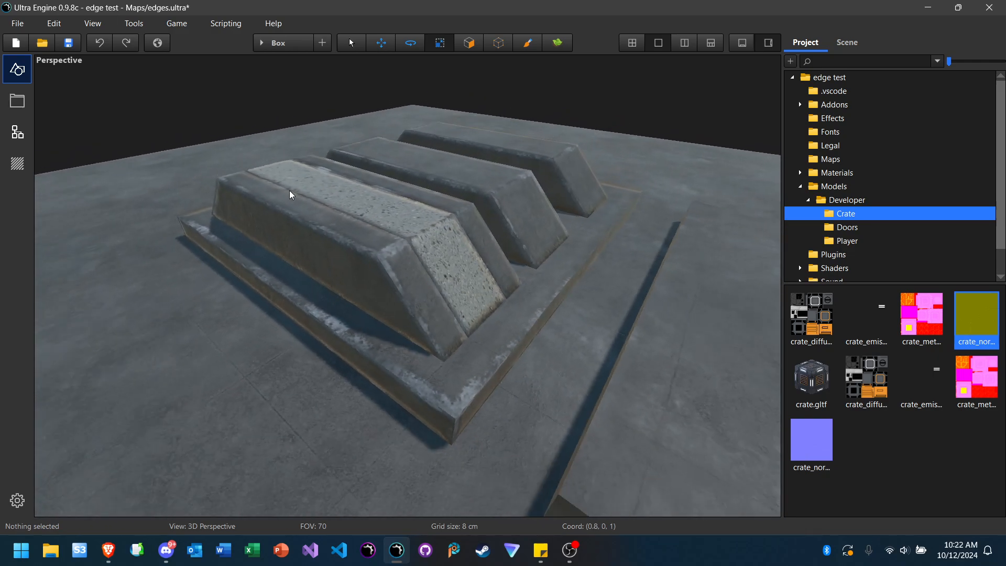
{"action": "left_click", "coordinate": [469, 43]}
{"action": "left_click", "coordinate": [425, 309]}
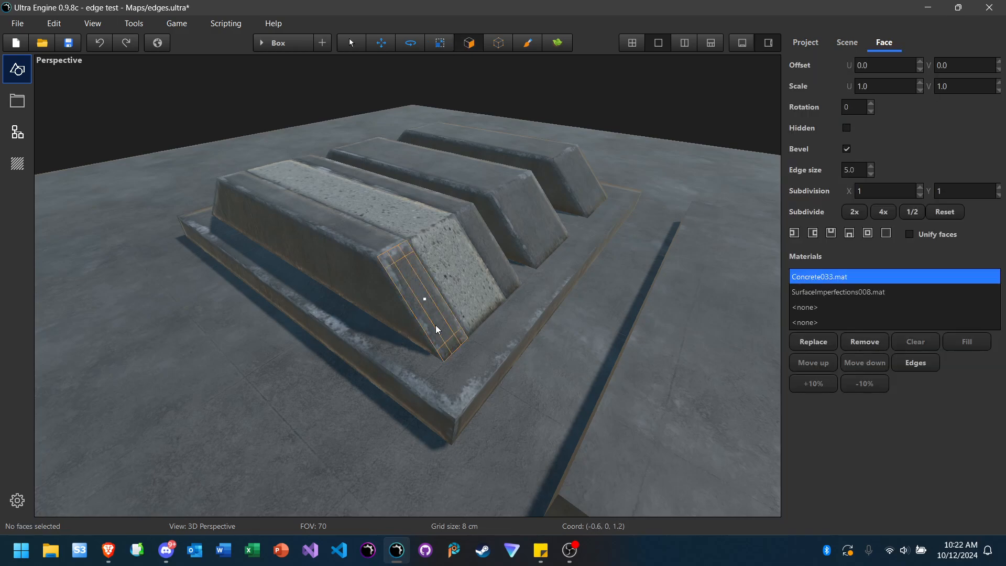
{"action": "left_click", "coordinate": [466, 362]}
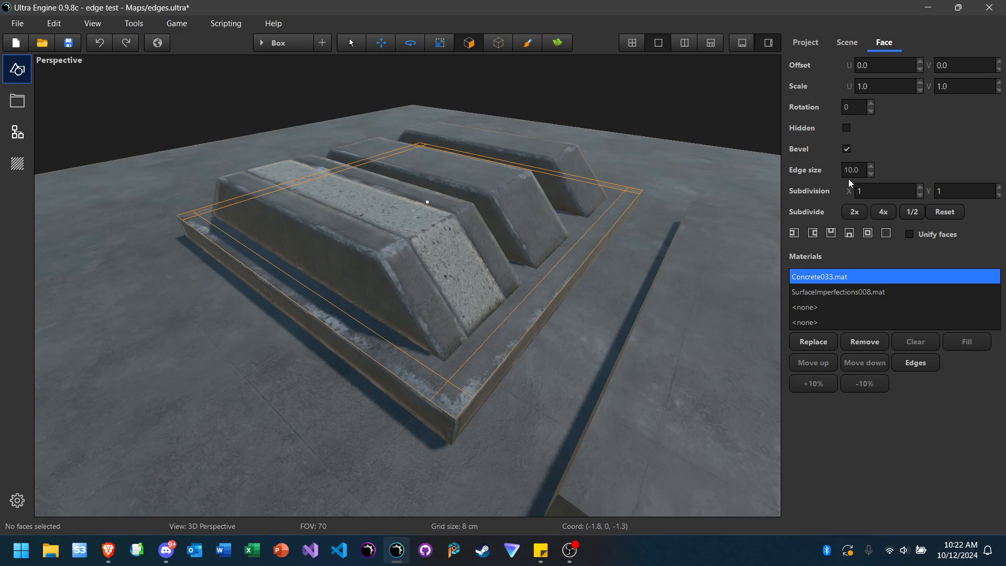
{"action": "double_click", "coordinate": [861, 170]}
{"action": "type", "text": "5"}
{"action": "key", "text": "Return"}
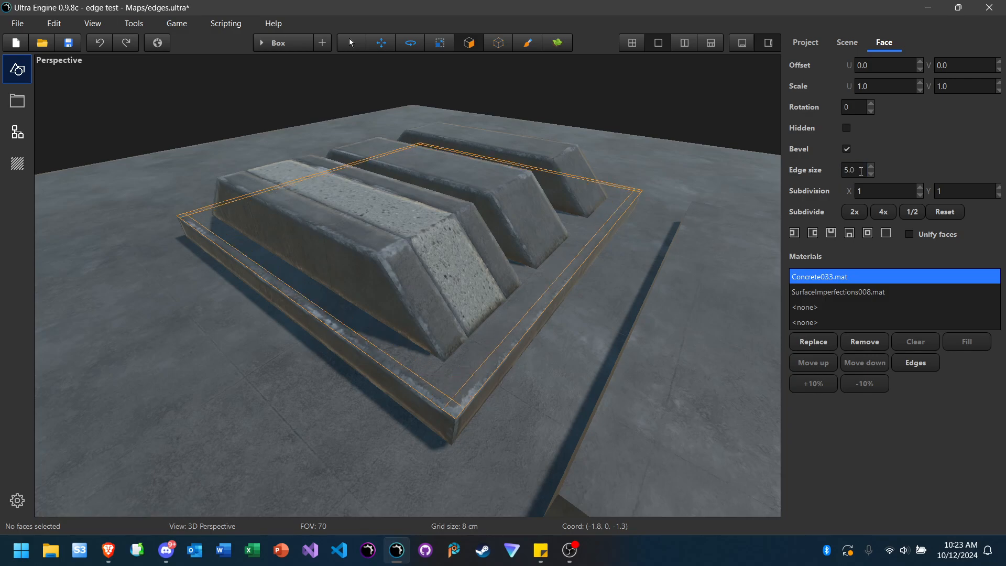
{"action": "left_click", "coordinate": [145, 114]}
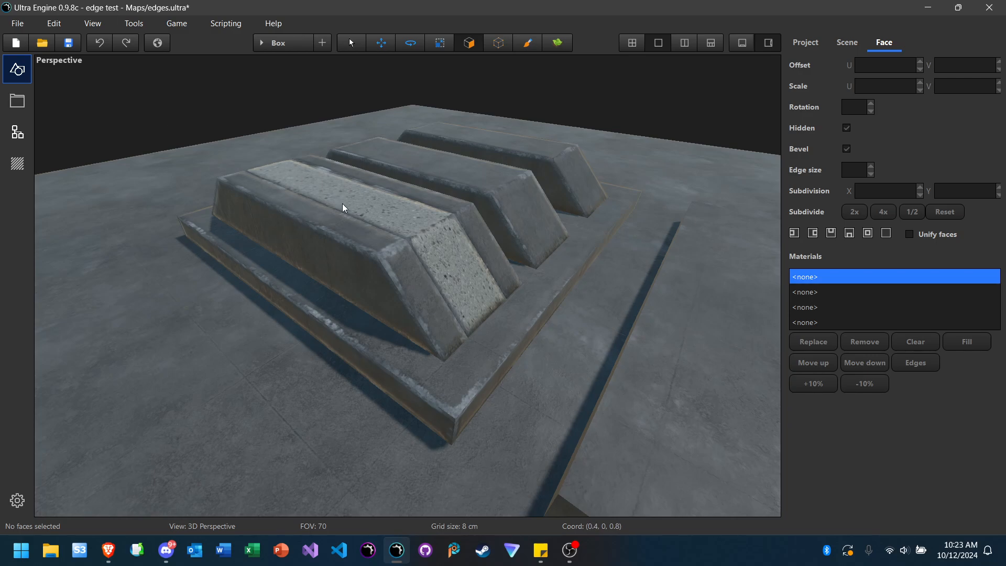
Step: Examine the edge wear on the bevelled blocks and base slab from the opposite side
{"action": "right_click_drag", "start_coordinate": [344, 206], "coordinate": [216, 246]}
{"action": "key", "text": "w"}
{"action": "key", "text": "d"}
{"action": "key", "text": "d"}
{"action": "key", "text": "w"}
{"action": "key", "text": "s"}
{"action": "key", "text": "w"}
{"action": "key", "text": "s"}
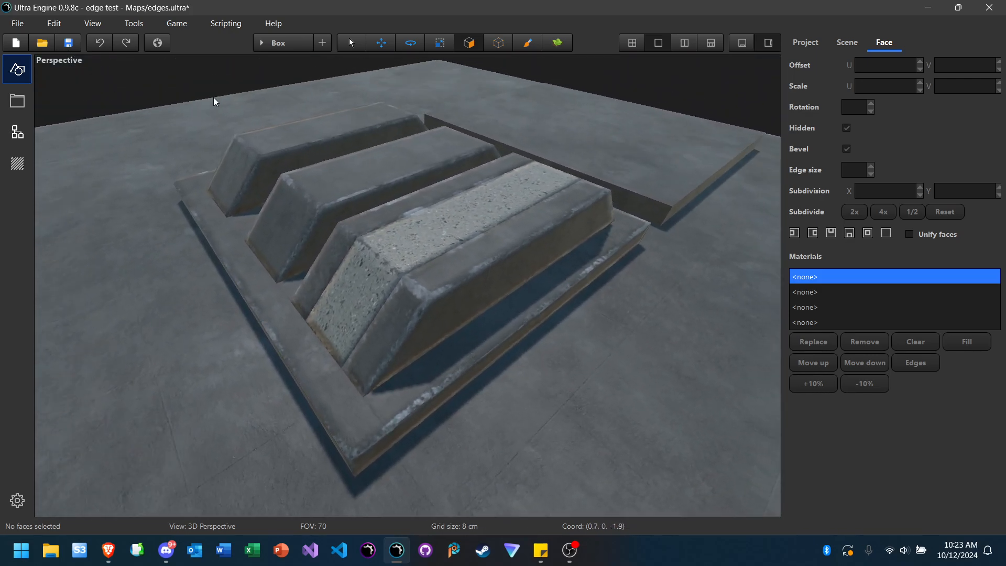
Step: From beneath the level, mark the base slab's underside face as Hidden in face editing
{"action": "left_click", "coordinate": [349, 43]}
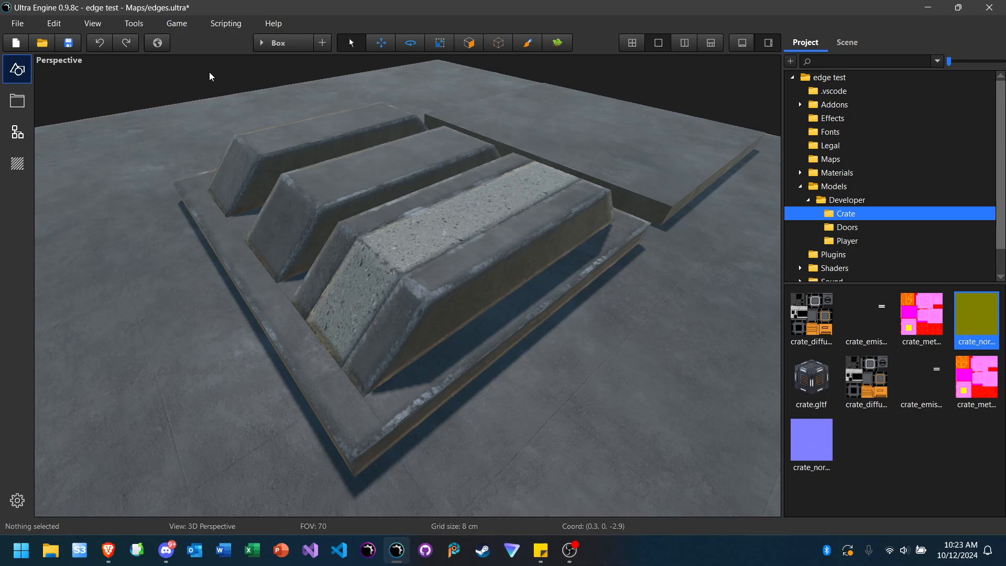
{"action": "right_click_drag", "start_coordinate": [238, 237], "coordinate": [256, 141]}
{"action": "key", "text": "w"}
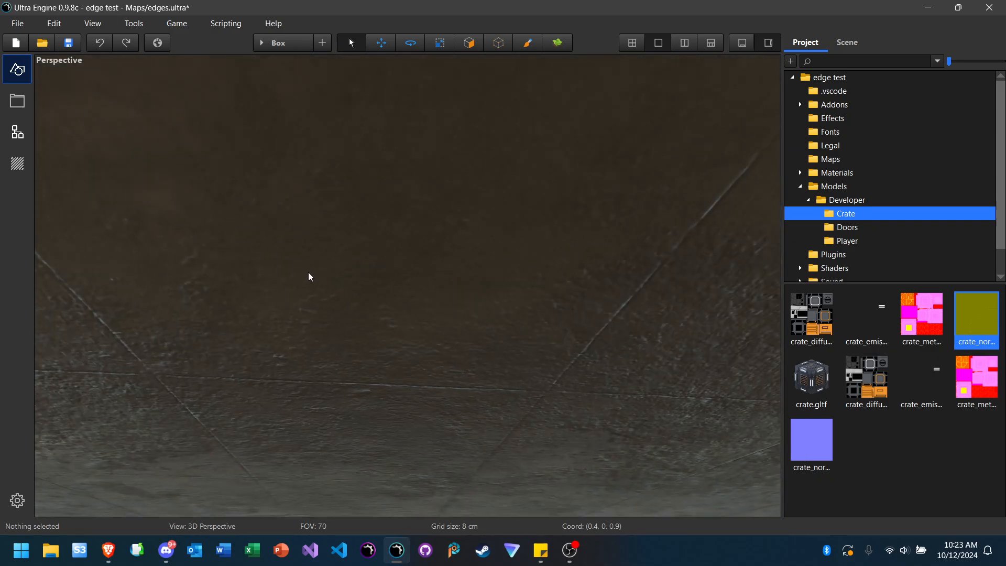
{"action": "left_click", "coordinate": [469, 42]}
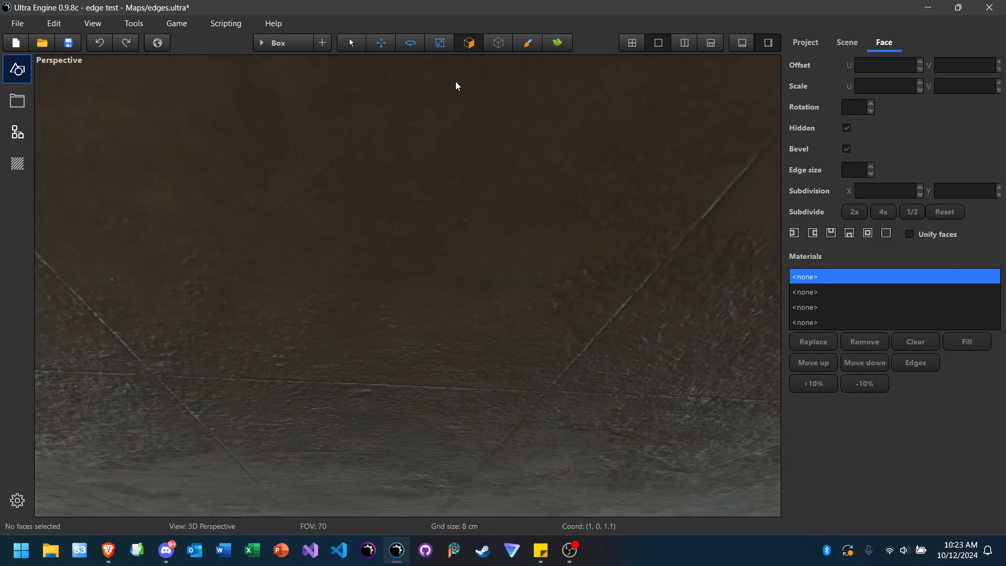
{"action": "left_click", "coordinate": [848, 129]}
Step: Select the underside faces of the speckled block's three sections together, mark them Hidden and clear the selection
{"action": "right_click_drag", "start_coordinate": [603, 233], "coordinate": [484, 78]}
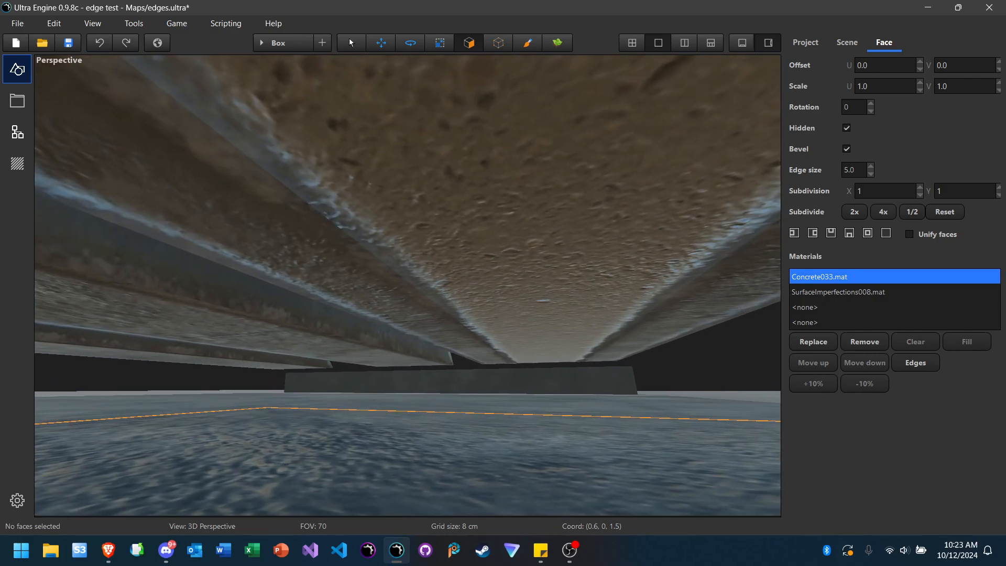
{"action": "left_click", "coordinate": [282, 245]}
{"action": "left_click", "coordinate": [462, 242], "text": "ctrl"}
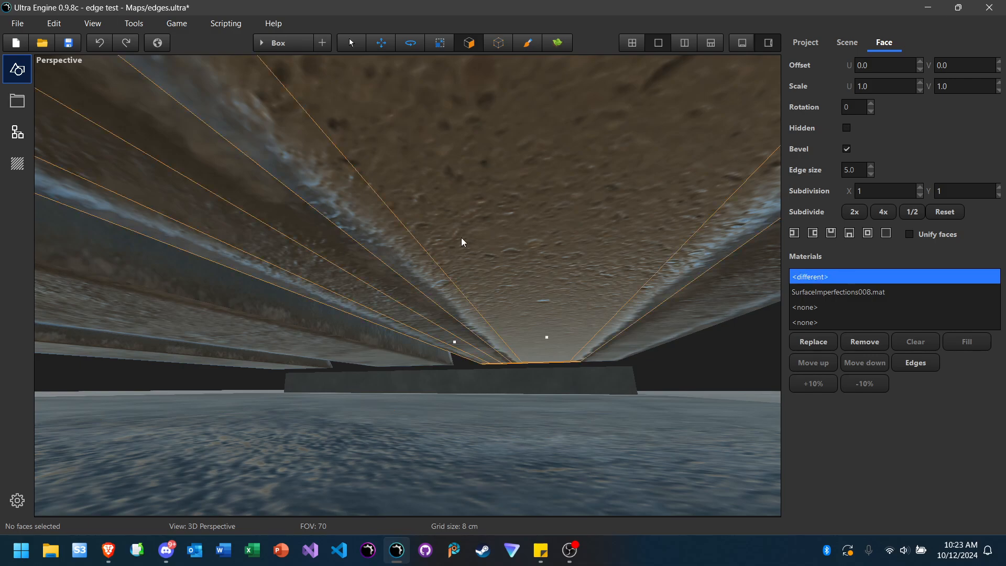
{"action": "left_click", "coordinate": [659, 318], "text": "ctrl"}
{"action": "right_click_drag", "start_coordinate": [696, 313], "coordinate": [723, 241]}
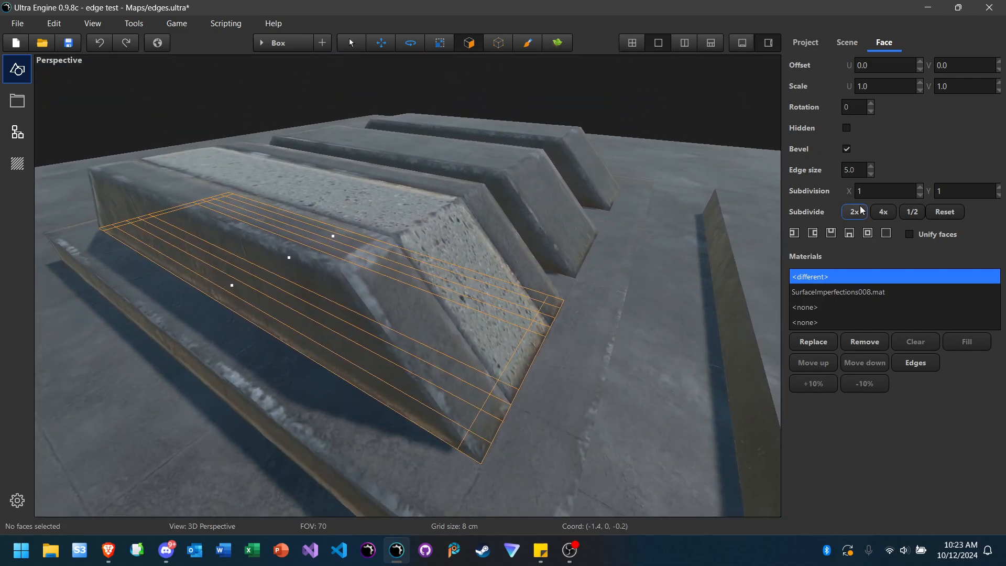
{"action": "left_click", "coordinate": [849, 132]}
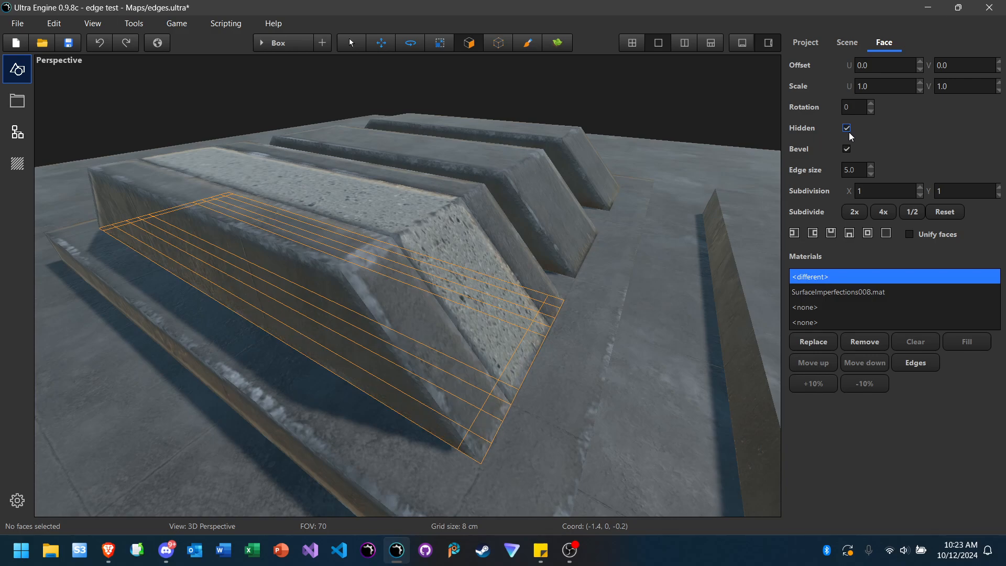
{"action": "left_click", "coordinate": [209, 77]}
Step: Mark the underside face of the large ground slab as Hidden and clear the face selection
{"action": "right_click_drag", "start_coordinate": [492, 150], "coordinate": [718, 144]}
{"action": "right_click_drag", "start_coordinate": [375, 246], "coordinate": [388, 300]}
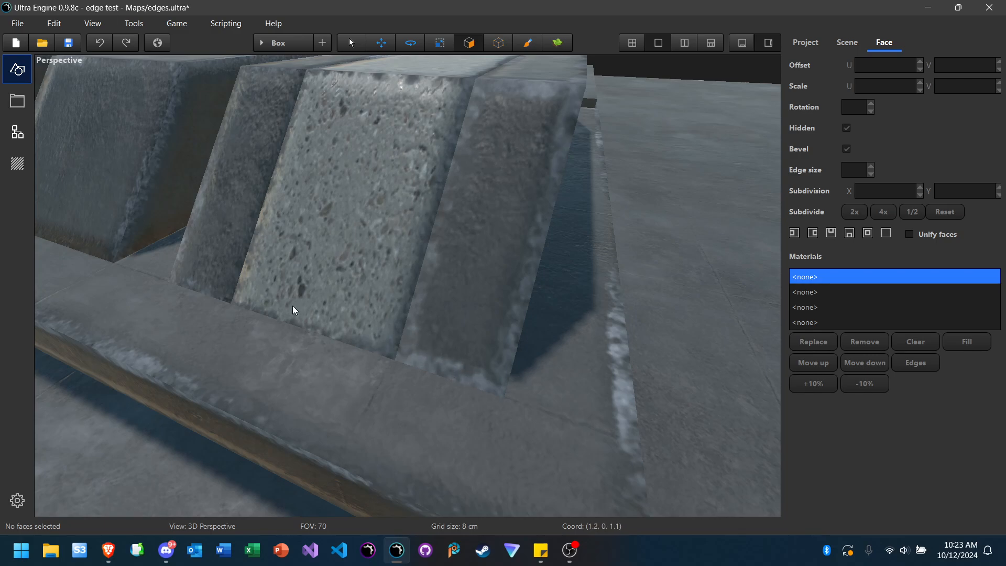
{"action": "right_click_drag", "start_coordinate": [292, 307], "coordinate": [260, 286]}
{"action": "right_click_drag", "start_coordinate": [366, 288], "coordinate": [397, 266]}
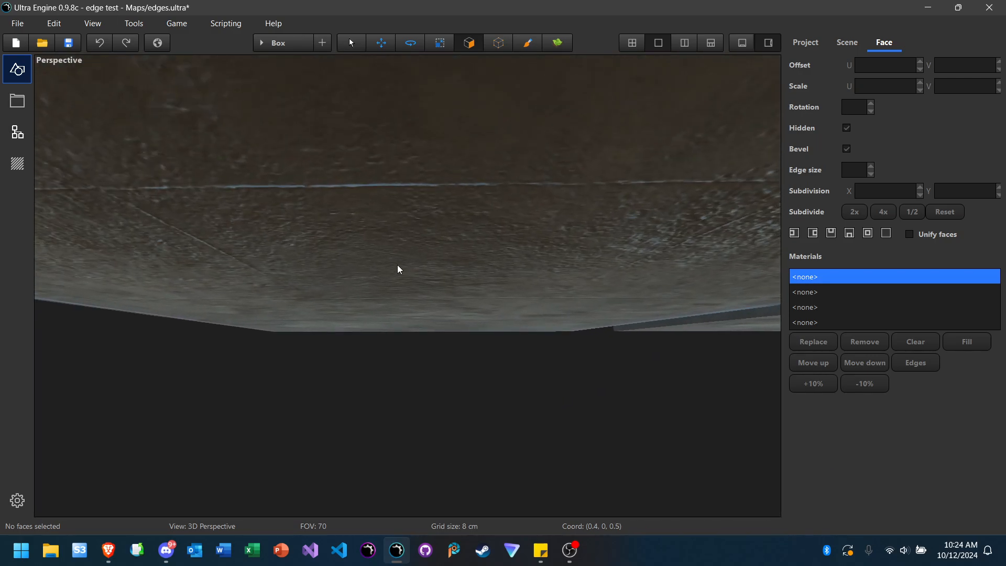
{"action": "left_click", "coordinate": [477, 222]}
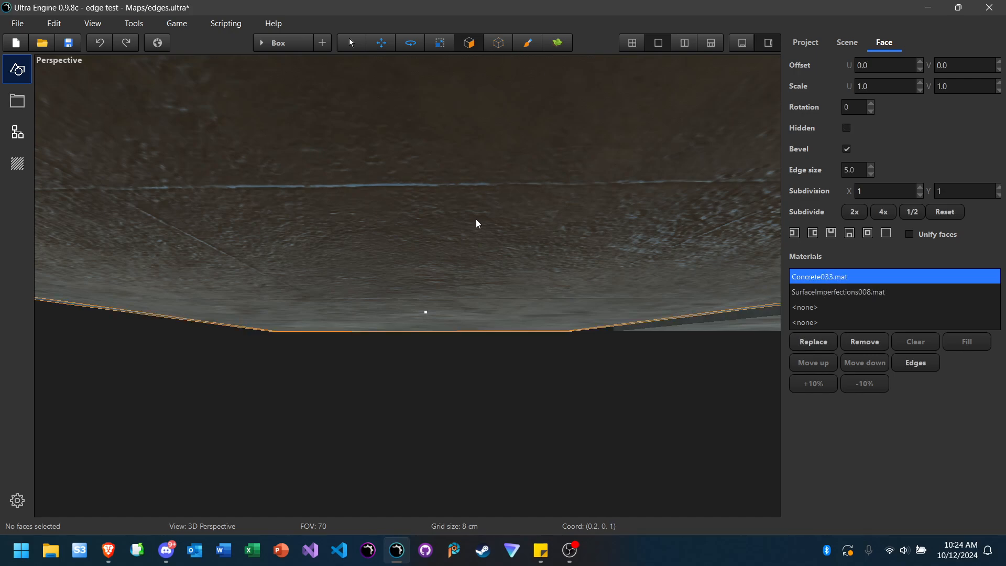
{"action": "left_click", "coordinate": [848, 132]}
{"action": "right_click_drag", "start_coordinate": [603, 235], "coordinate": [527, 280]}
{"action": "left_click", "coordinate": [495, 179]}
{"action": "right_click_drag", "start_coordinate": [473, 168], "coordinate": [566, 265]}
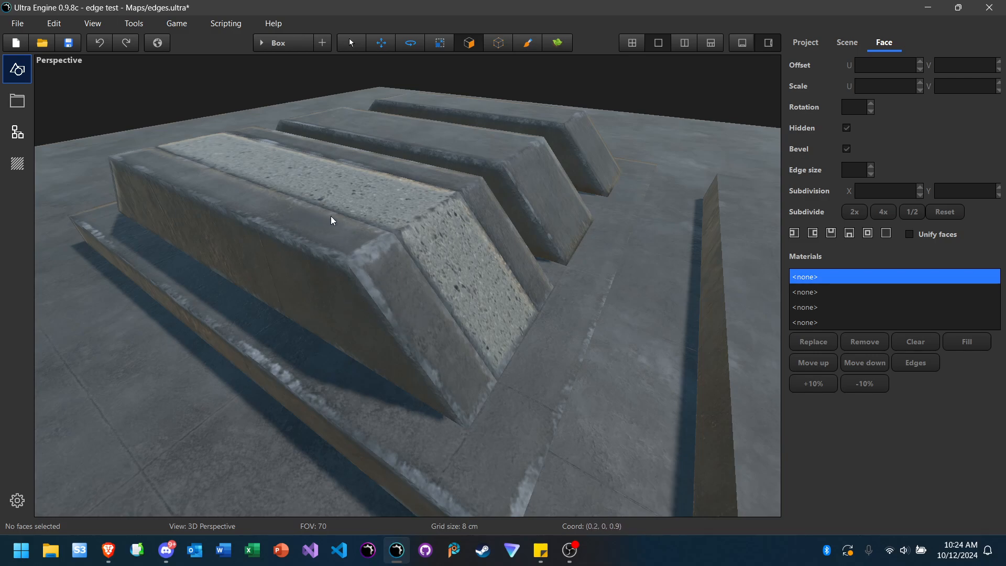
Step: Set the edge size of the speckled block's top and front faces to 10 and clear the face selection
{"action": "right_click_drag", "start_coordinate": [337, 214], "coordinate": [189, 204]}
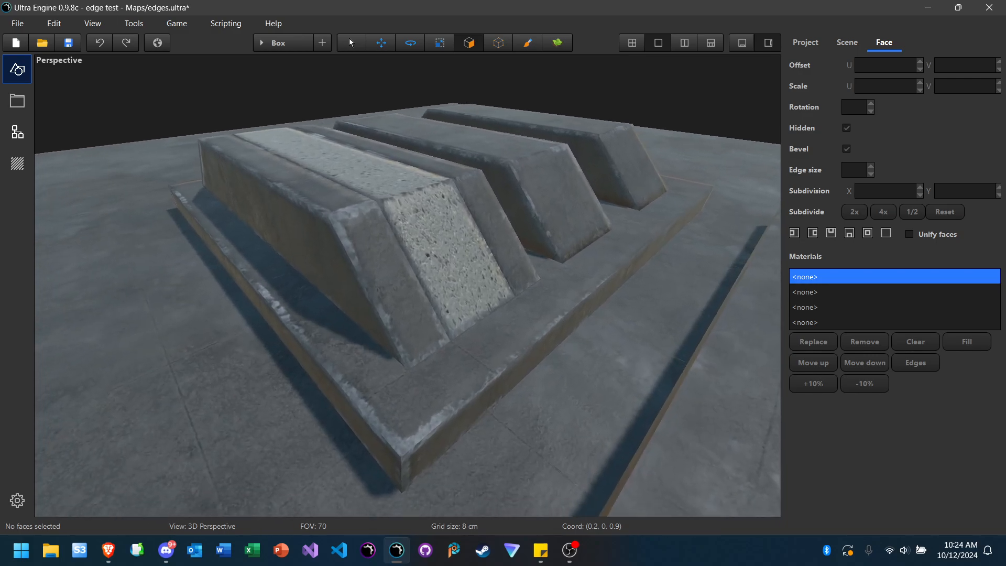
{"action": "right_click_drag", "start_coordinate": [212, 308], "coordinate": [291, 314]}
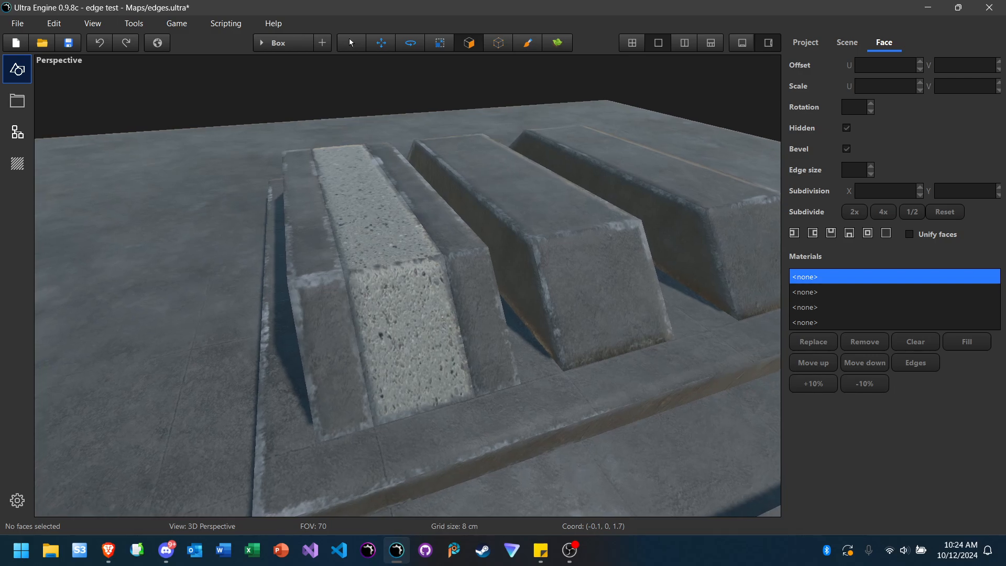
{"action": "left_click", "coordinate": [383, 209]}
{"action": "left_click", "coordinate": [403, 310], "text": "ctrl"}
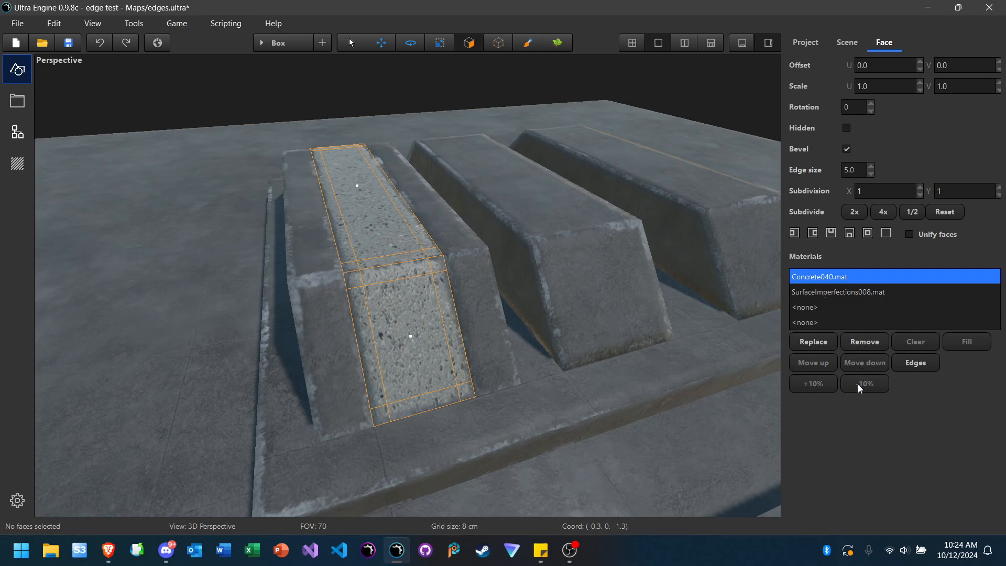
{"action": "left_click", "coordinate": [832, 292]}
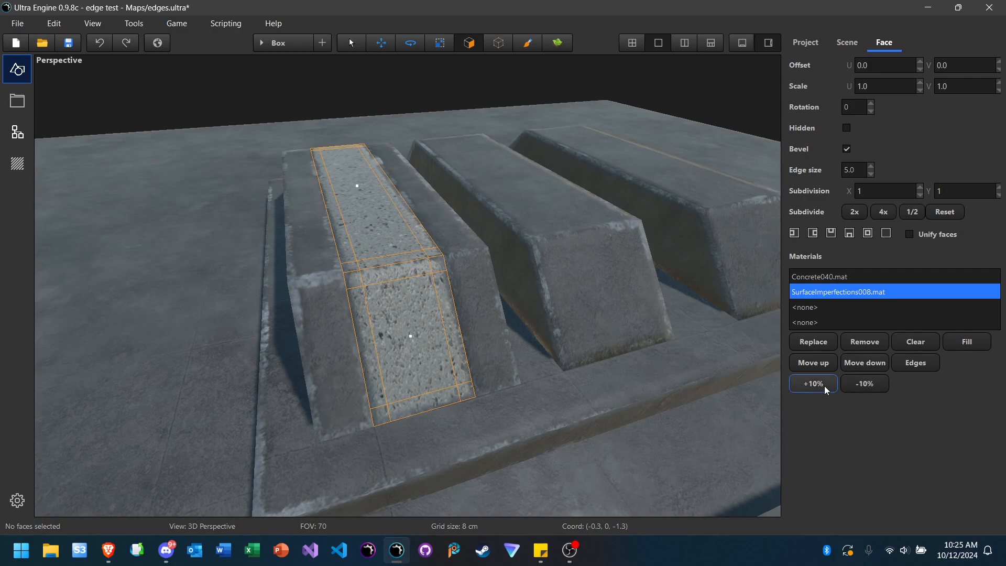
{"action": "double_click", "coordinate": [853, 170]}
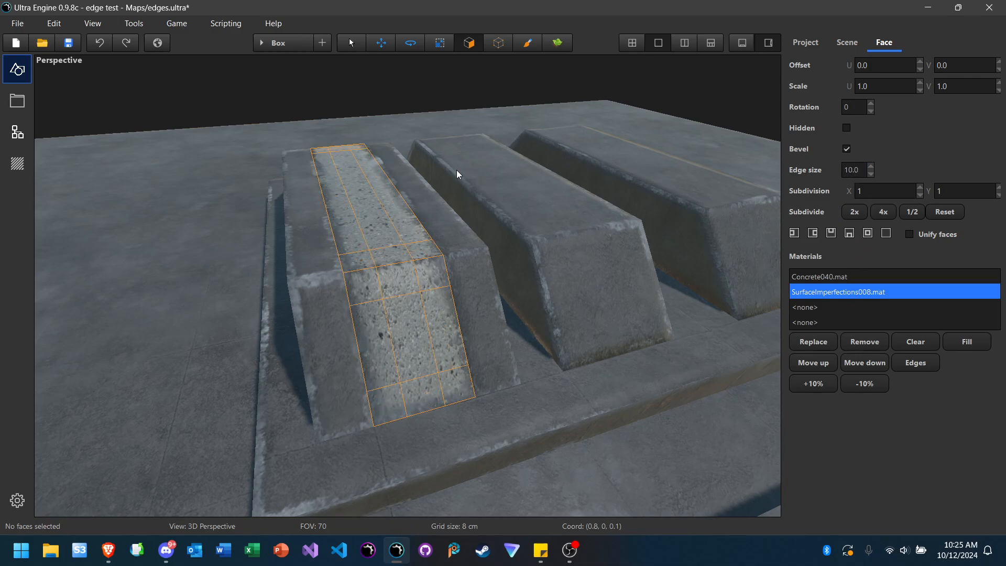
{"action": "left_click", "coordinate": [241, 101]}
Step: Examine the widened edge wear on the speckled block's front and top faces up close
{"action": "key", "text": "w"}
{"action": "right_click_drag", "start_coordinate": [342, 184], "coordinate": [378, 252]}
{"action": "key", "text": "d"}
{"action": "key", "text": "s"}
{"action": "key", "text": "a"}
{"action": "key", "text": "w"}
{"action": "key", "text": "a"}
{"action": "key", "text": "d"}
{"action": "key", "text": "w"}
{"action": "key", "text": "s"}
{"action": "key", "text": "a"}
{"action": "key", "text": "w"}
{"action": "key", "text": "a"}
{"action": "key", "text": "s"}
{"action": "key", "text": "a"}
{"action": "key", "text": "w"}
{"action": "key", "text": "d"}
{"action": "key", "text": "a"}
{"action": "key", "text": "d"}
{"action": "key", "text": "a"}
{"action": "key", "text": "s"}
{"action": "key", "text": "w"}
{"action": "key", "text": "s"}
{"action": "key", "text": "w"}
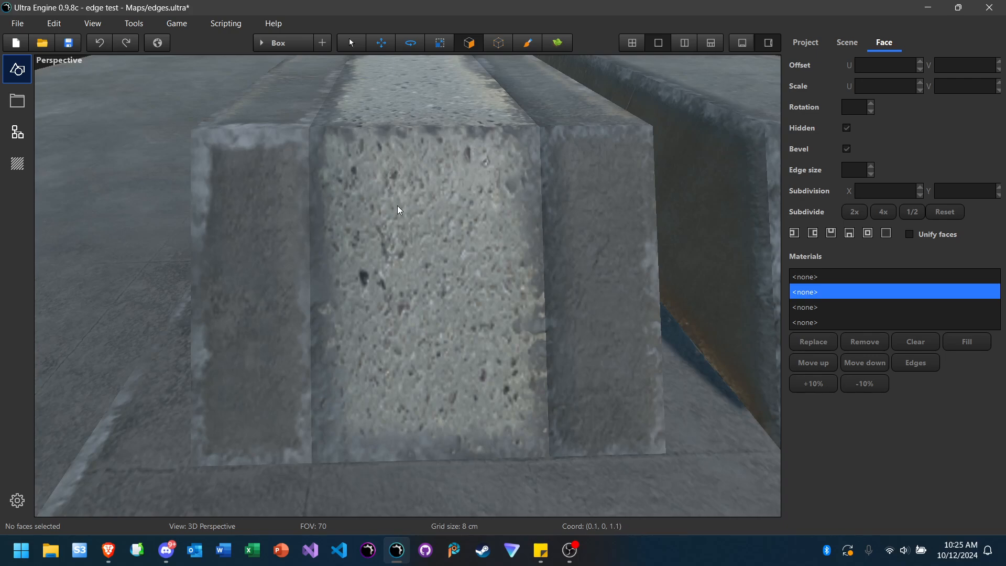
Step: Reselect the speckled block's top and front faces, set their edge size to 5 and clear the selection
{"action": "left_click", "coordinate": [423, 97]}
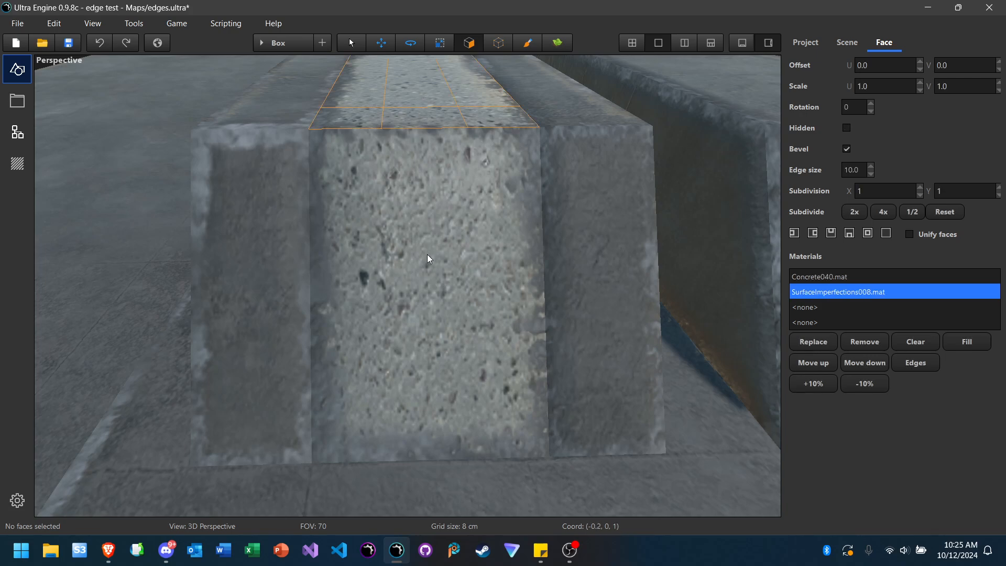
{"action": "left_click", "coordinate": [267, 286]}
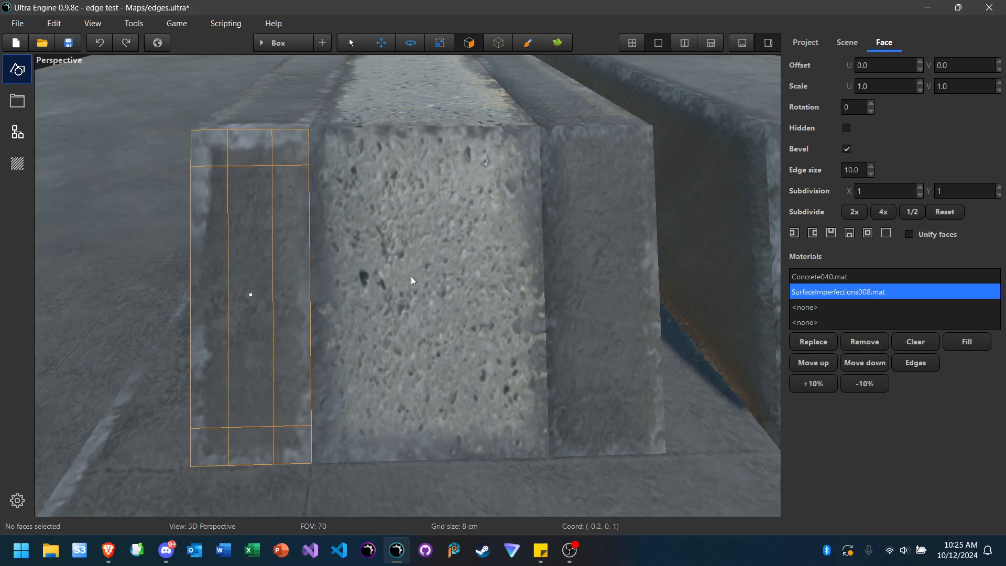
{"action": "left_click", "coordinate": [411, 276]}
{"action": "left_click", "coordinate": [395, 99], "text": "ctrl"}
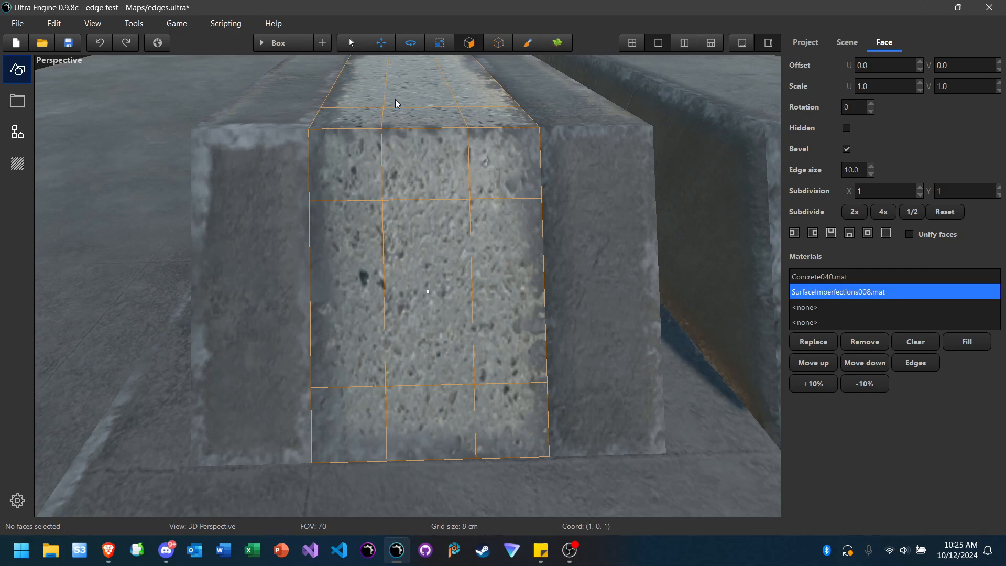
{"action": "left_click", "coordinate": [860, 172]}
{"action": "type", "text": "5"}
{"action": "key", "text": "Return"}
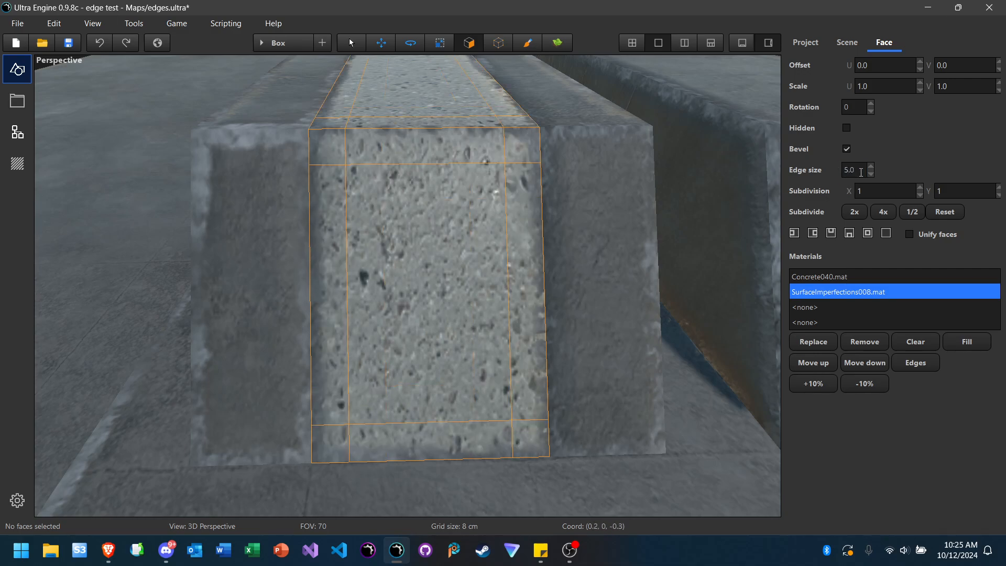
{"action": "left_click", "coordinate": [158, 159]}
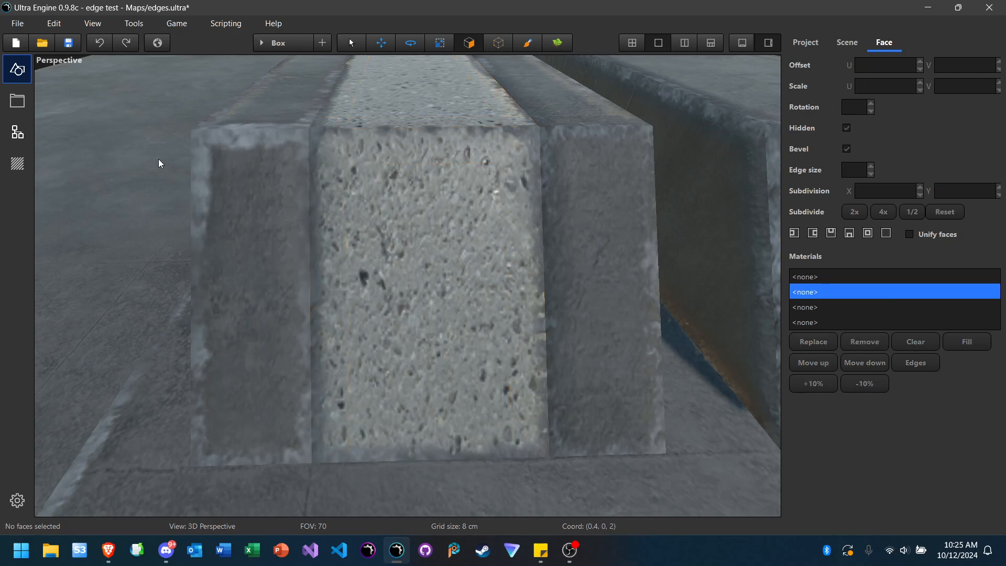
Step: Inspect the seams between the speckled strip and its dark neighbouring sections at close range along the front and top
{"action": "mouse_move", "coordinate": [139, 261]}
{"action": "right_mouse_down"}
{"action": "mouse_move", "coordinate": [125, 259]}
{"action": "mouse_move", "coordinate": [104, 219]}
{"action": "mouse_move", "coordinate": [123, 256]}
{"action": "right_mouse_up"}
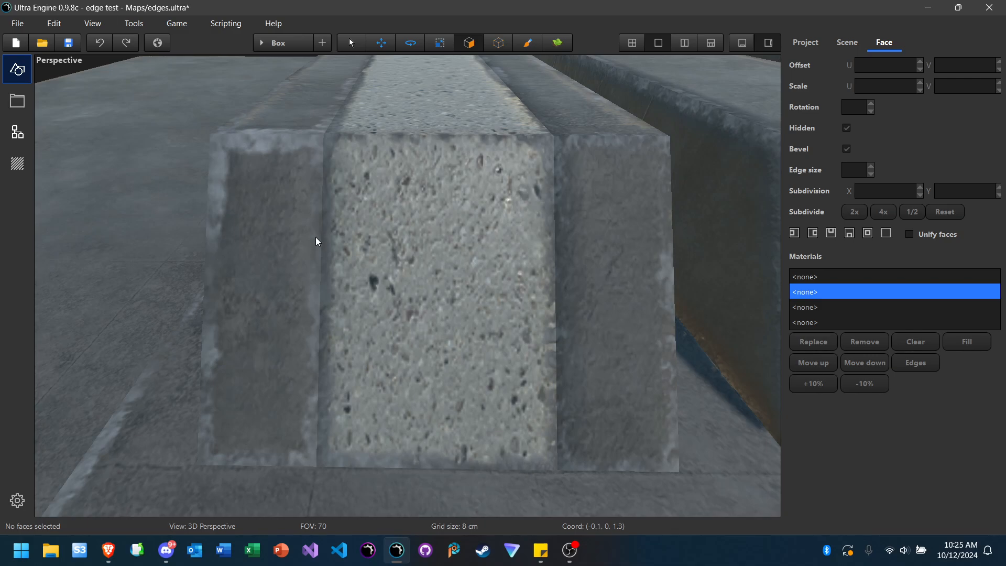
{"action": "mouse_move", "coordinate": [315, 237]}
{"action": "right_mouse_down"}
{"action": "mouse_move", "coordinate": [314, 176]}
{"action": "mouse_move", "coordinate": [309, 251]}
{"action": "mouse_move", "coordinate": [320, 269]}
{"action": "mouse_move", "coordinate": [286, 269]}
{"action": "mouse_move", "coordinate": [288, 210]}
{"action": "mouse_move", "coordinate": [310, 210]}
{"action": "mouse_move", "coordinate": [316, 235]}
{"action": "right_mouse_up"}
{"action": "key", "text": "w"}
{"action": "key", "text": "s"}
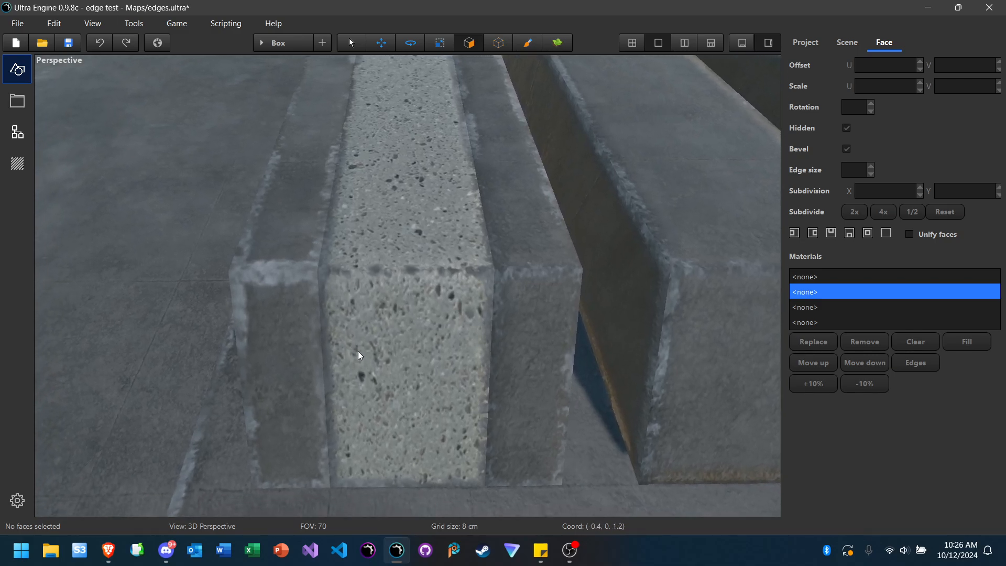
{"action": "right_click_drag", "start_coordinate": [339, 285], "coordinate": [380, 297]}
{"action": "key", "text": "w"}
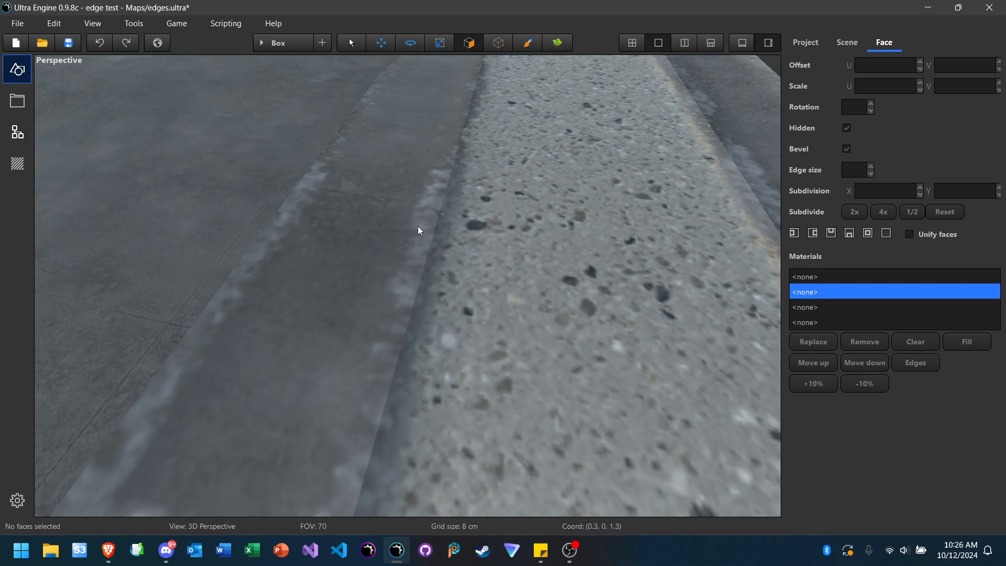
{"action": "key", "text": "s"}
{"action": "mouse_move", "coordinate": [402, 307]}
{"action": "right_mouse_down"}
{"action": "mouse_move", "coordinate": [408, 294]}
{"action": "mouse_move", "coordinate": [413, 309]}
{"action": "mouse_move", "coordinate": [411, 289]}
{"action": "mouse_move", "coordinate": [445, 299]}
{"action": "mouse_move", "coordinate": [413, 303]}
{"action": "right_mouse_up"}
{"action": "key", "text": "w"}
{"action": "key", "text": "s"}
{"action": "key", "text": "a"}
{"action": "key", "text": "w"}
{"action": "key", "text": "d"}
{"action": "key", "text": "w"}
{"action": "key", "text": "s"}
{"action": "right_click_drag", "start_coordinate": [452, 352], "coordinate": [452, 344]}
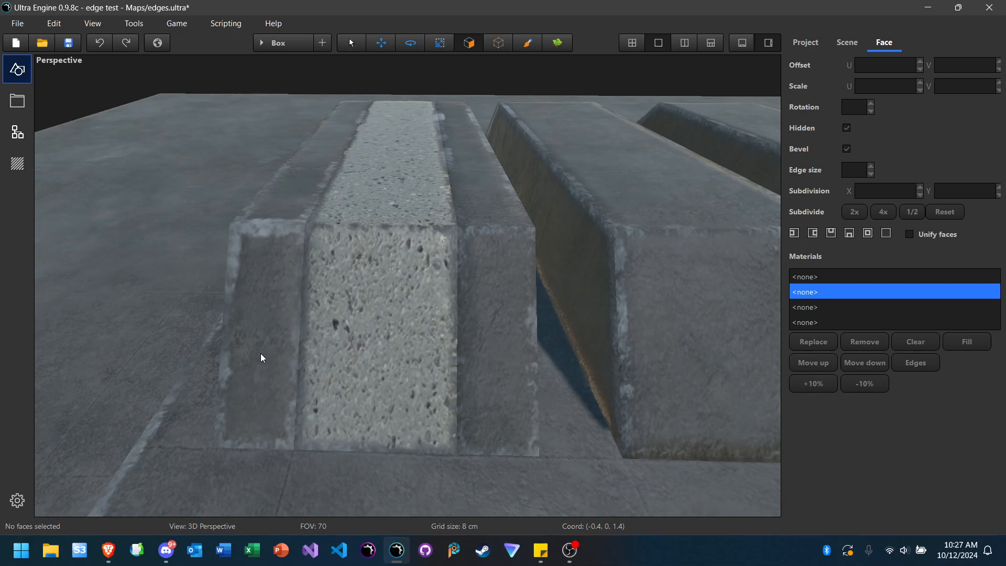
Step: Review the edge wear on all the bevelled blocks and the base slab from several angles
{"action": "right_click_drag", "start_coordinate": [261, 354], "coordinate": [405, 399]}
{"action": "key", "text": "s"}
{"action": "key", "text": "w"}
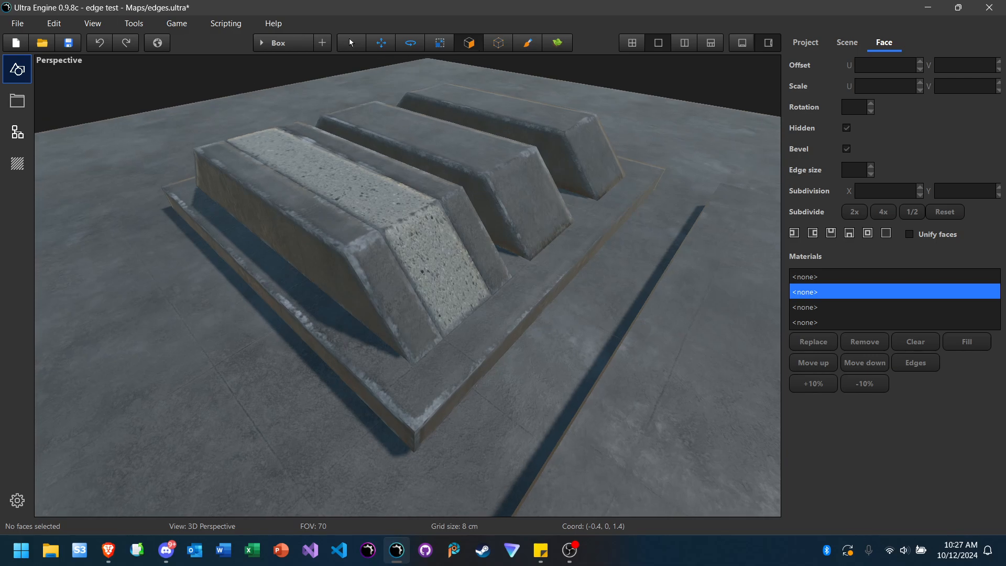
{"action": "left_click_drag", "start_coordinate": [404, 398], "coordinate": [445, 390]}
{"action": "key", "text": "a"}
{"action": "right_click_drag", "start_coordinate": [446, 390], "coordinate": [540, 393]}
{"action": "key", "text": "w"}
{"action": "key", "text": "s"}
{"action": "key", "text": "d"}
{"action": "key", "text": "a"}
{"action": "key", "text": "w"}
{"action": "key", "text": "s"}
{"action": "key", "text": "w"}
{"action": "key", "text": "s"}
{"action": "key", "text": "d"}
{"action": "key", "text": "a"}
{"action": "key", "text": "w"}
{"action": "key", "text": "s"}
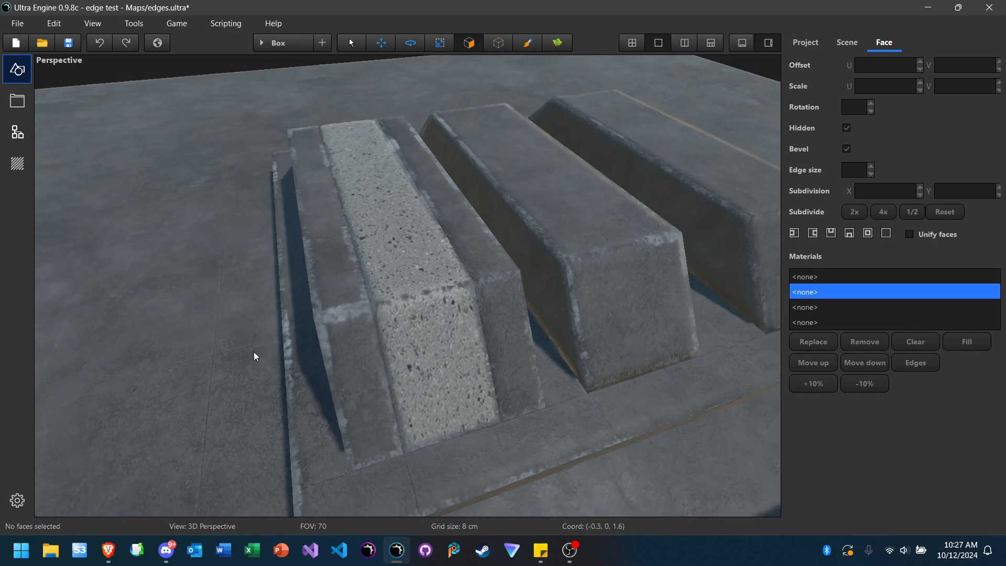
{"action": "right_click_drag", "start_coordinate": [254, 352], "coordinate": [291, 383]}
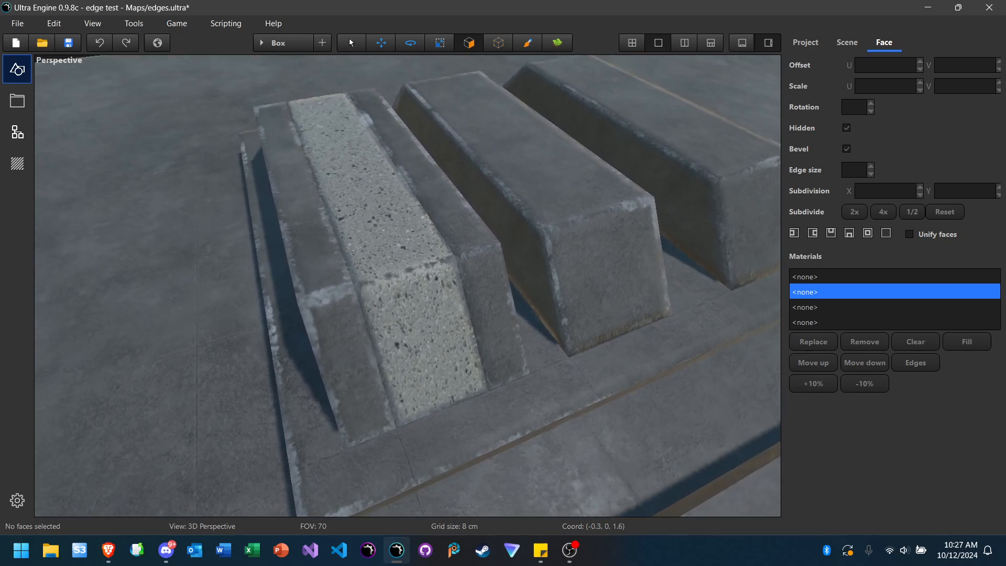
{"action": "mouse_move", "coordinate": [237, 345]}
{"action": "right_mouse_down"}
{"action": "mouse_move", "coordinate": [223, 374]}
{"action": "mouse_move", "coordinate": [251, 299]}
{"action": "mouse_move", "coordinate": [248, 345]}
{"action": "right_mouse_up"}
{"action": "key", "text": "a"}
{"action": "key", "text": "w"}
{"action": "key", "text": "s"}
{"action": "key", "text": "d"}
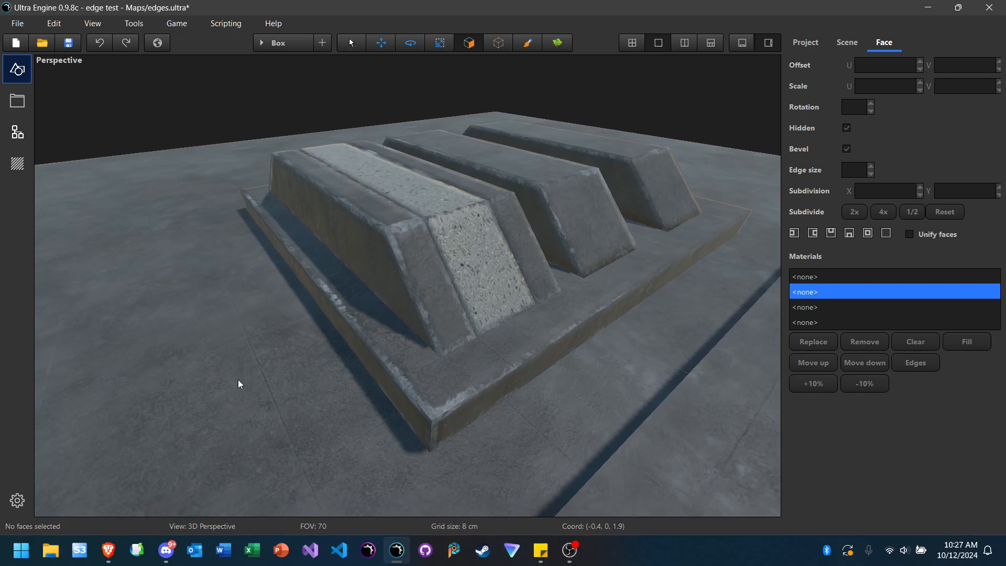
Step: Switch to Discord and add a thumbs-up to the General voice chat message suggesting a tagging system for materials and assets
{"action": "left_click", "coordinate": [166, 551]}
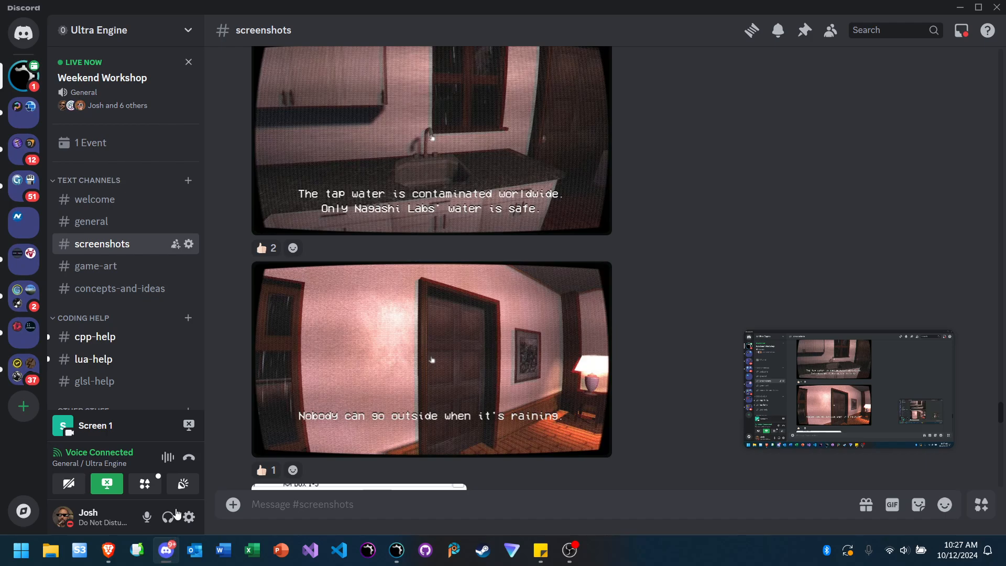
{"action": "scroll", "coordinate": [123, 262], "scroll_direction": "down", "scroll_amount": 5}
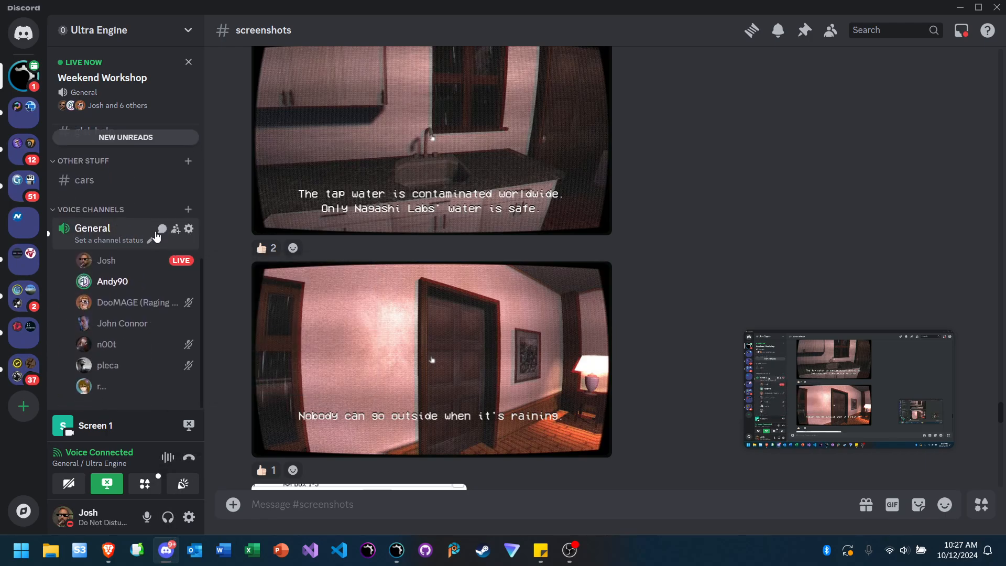
{"action": "left_click", "coordinate": [162, 232]}
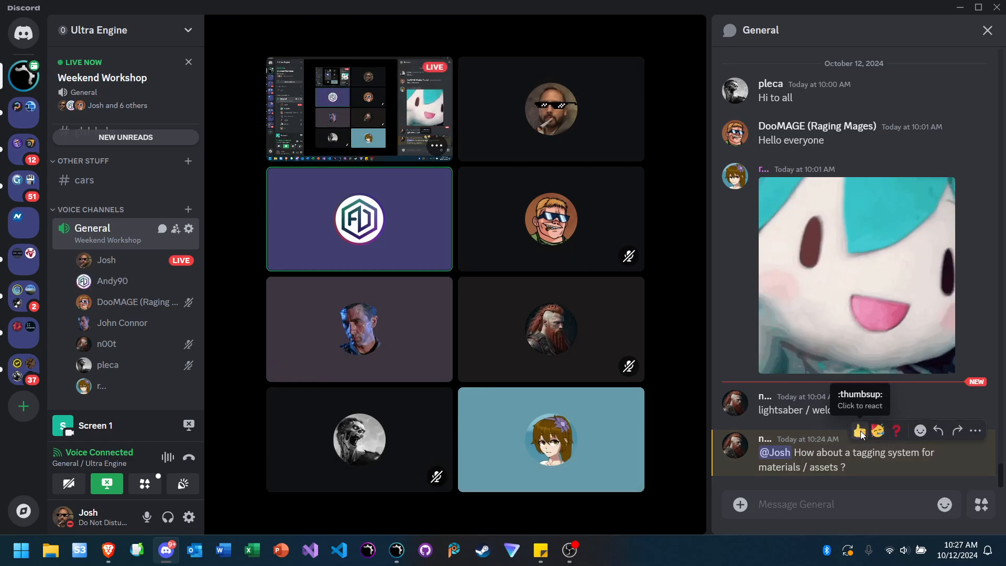
{"action": "left_click", "coordinate": [860, 431]}
Step: Return to Ultra Engine, leave face editing, select the dark section beside the speckled strip and show its scene properties
{"action": "mouse_move", "coordinate": [398, 557]}
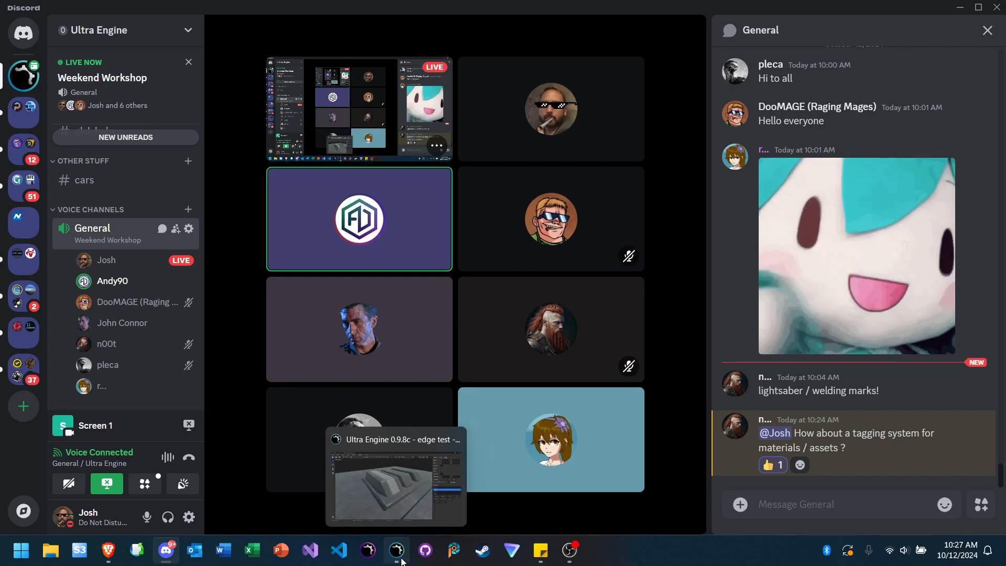
{"action": "left_click", "coordinate": [396, 474]}
{"action": "right_click_drag", "start_coordinate": [445, 351], "coordinate": [482, 338]}
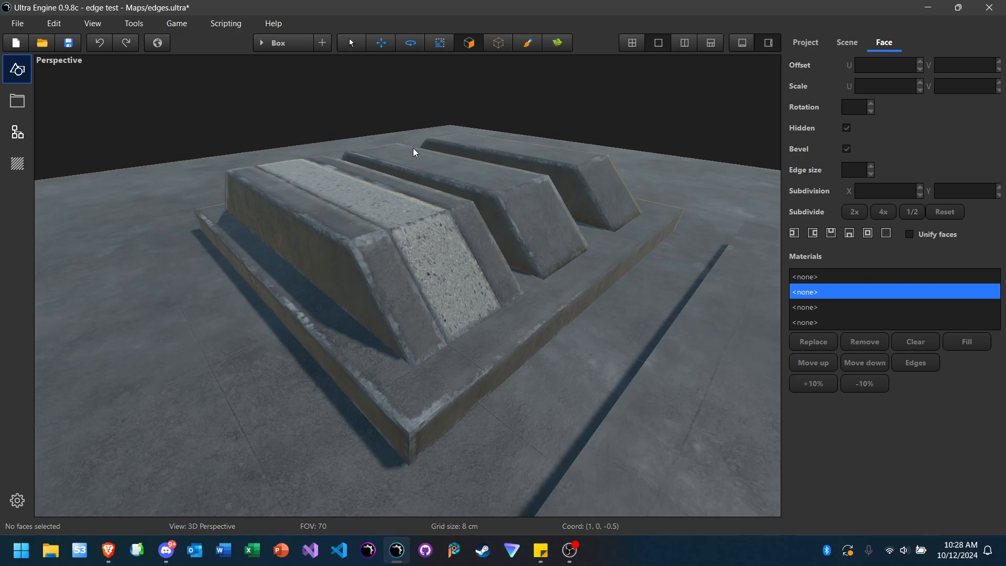
{"action": "left_click", "coordinate": [356, 45]}
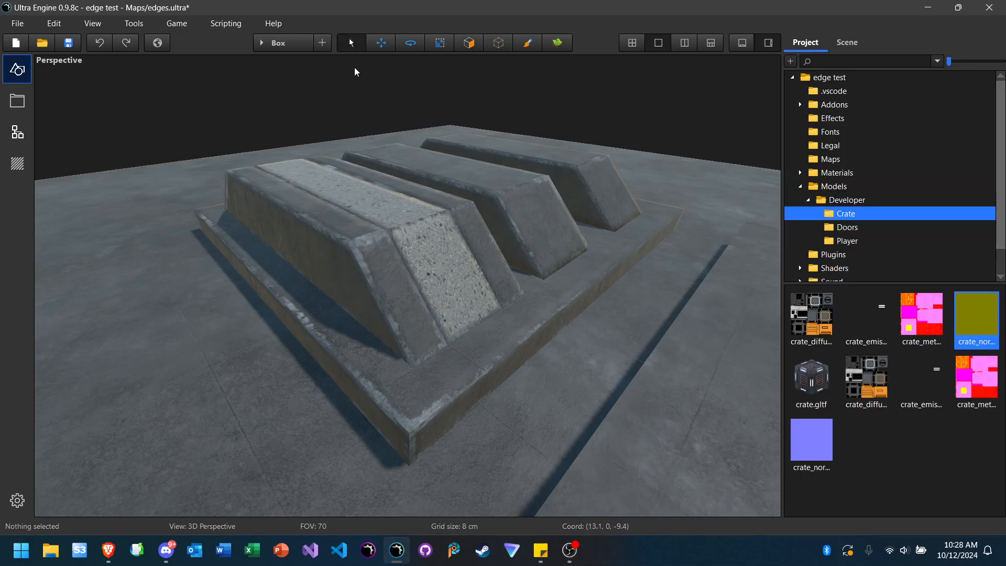
{"action": "left_click", "coordinate": [307, 211]}
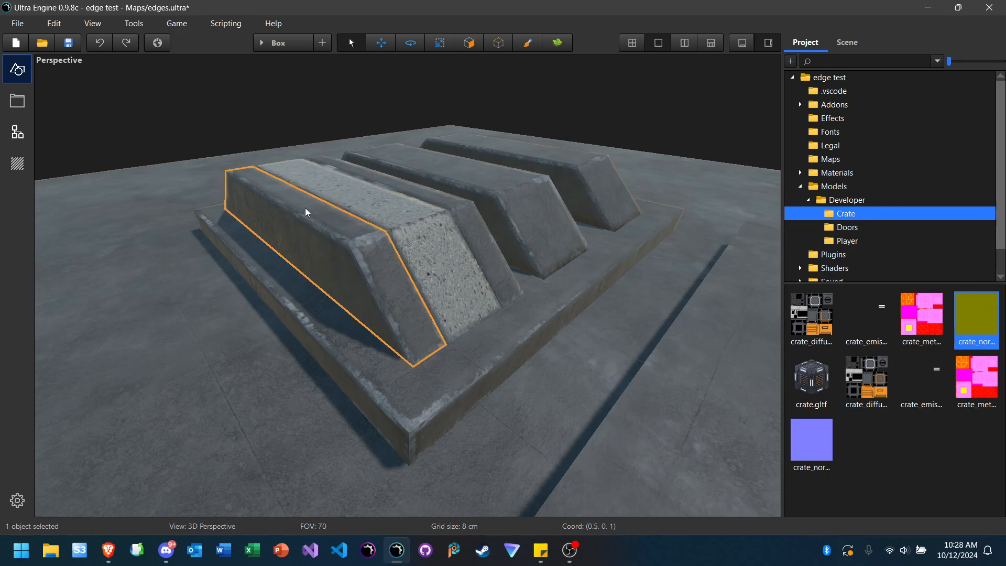
{"action": "left_click", "coordinate": [244, 117]}
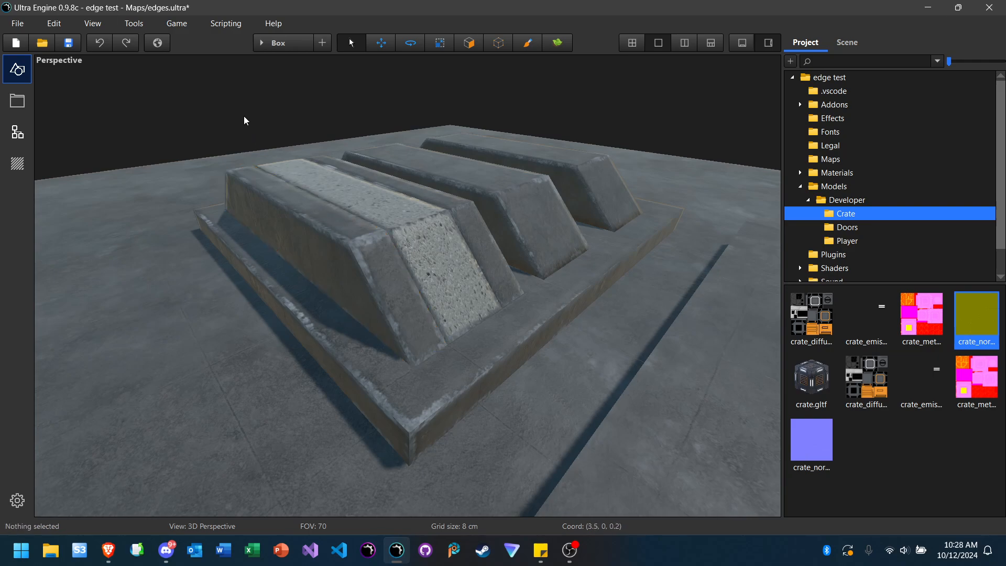
{"action": "left_click", "coordinate": [300, 204]}
{"action": "left_click", "coordinate": [849, 42]}
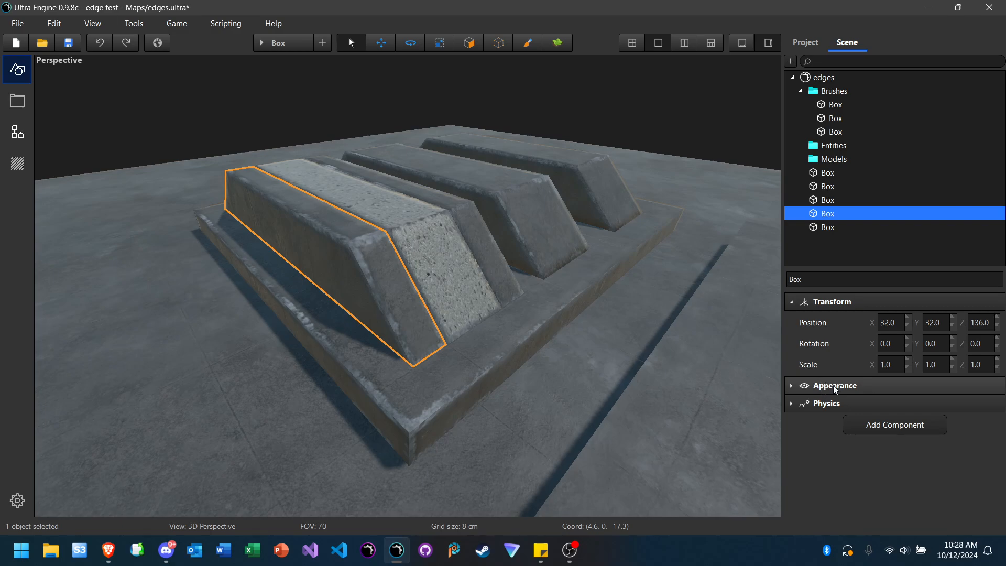
Step: Add the crate.gltf model beside the bevelled blocks and move it to about X 32, Y 40, Z 248
{"action": "left_click", "coordinate": [806, 43]}
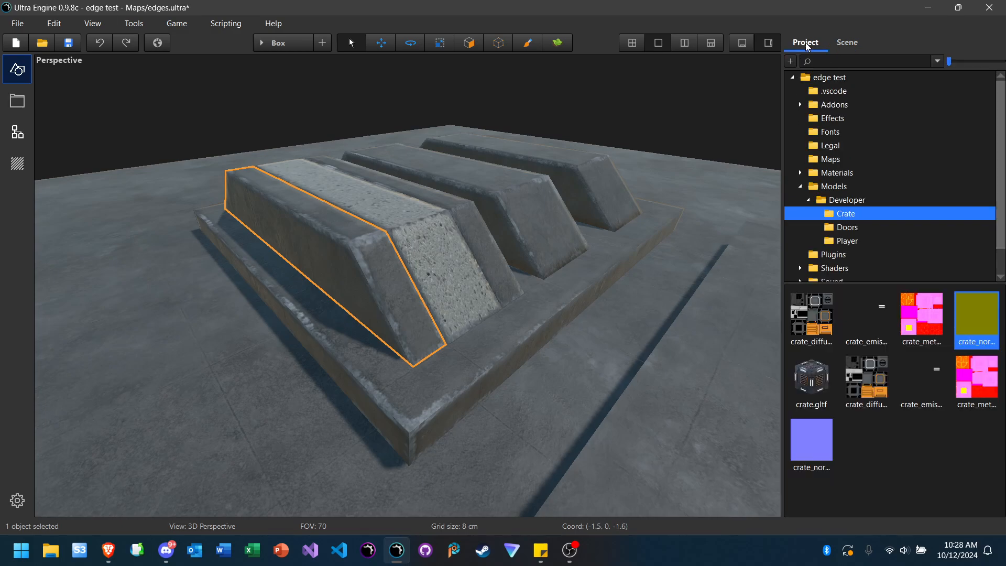
{"action": "left_click_drag", "start_coordinate": [794, 394], "coordinate": [141, 338]}
{"action": "scroll", "coordinate": [220, 329], "scroll_direction": "down", "scroll_amount": 5}
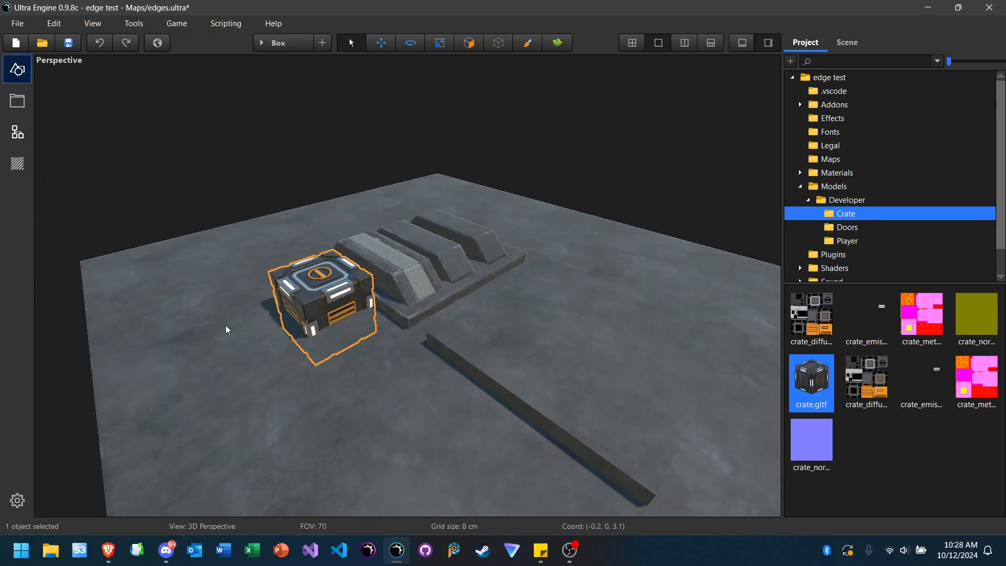
{"action": "left_click", "coordinate": [381, 43]}
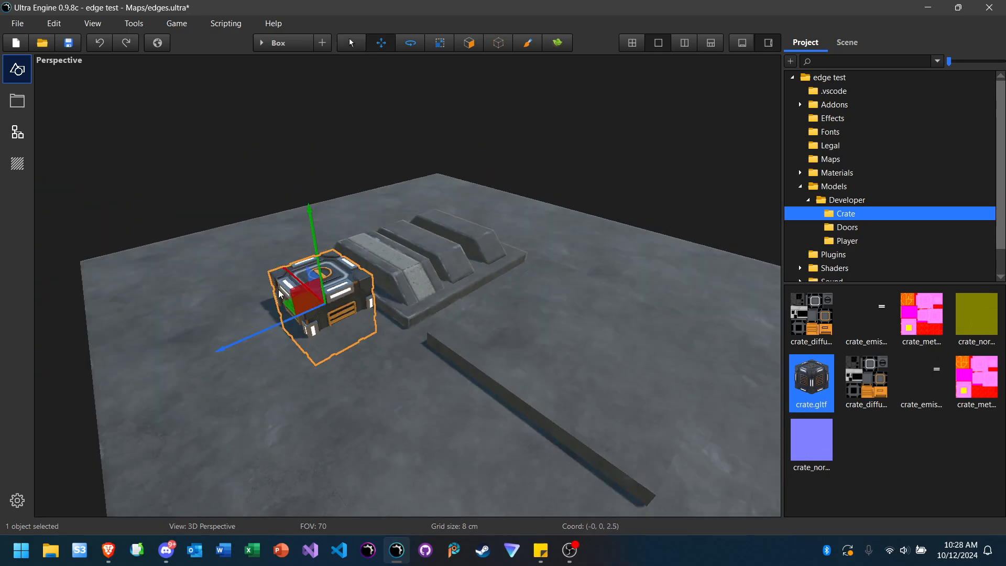
{"action": "left_click_drag", "start_coordinate": [297, 296], "coordinate": [258, 275]}
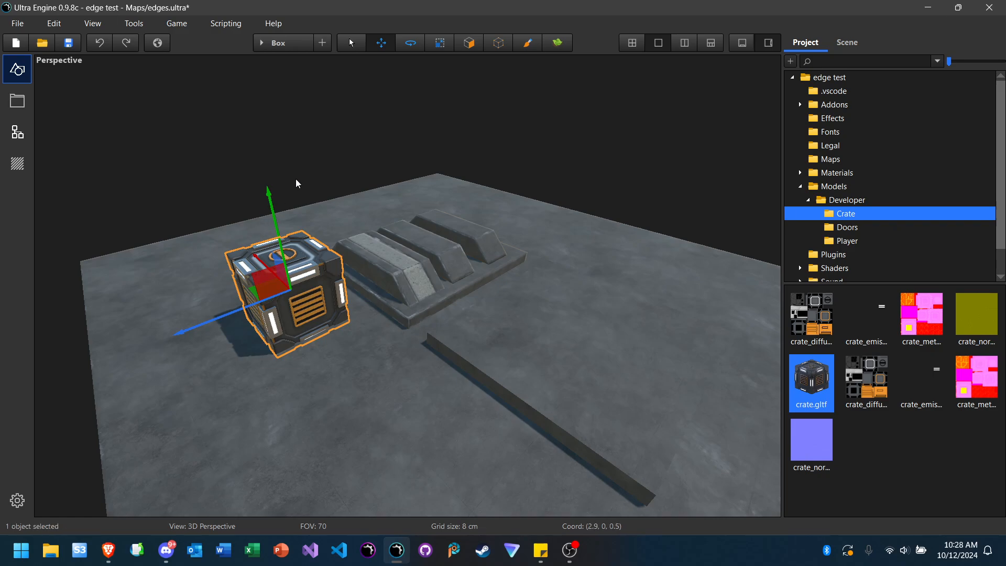
Step: Show the selected crate's scene properties with Transform collapsed and the Physics settings expanded
{"action": "left_click", "coordinate": [317, 221]}
{"action": "left_click", "coordinate": [303, 261]}
{"action": "left_click", "coordinate": [847, 42]}
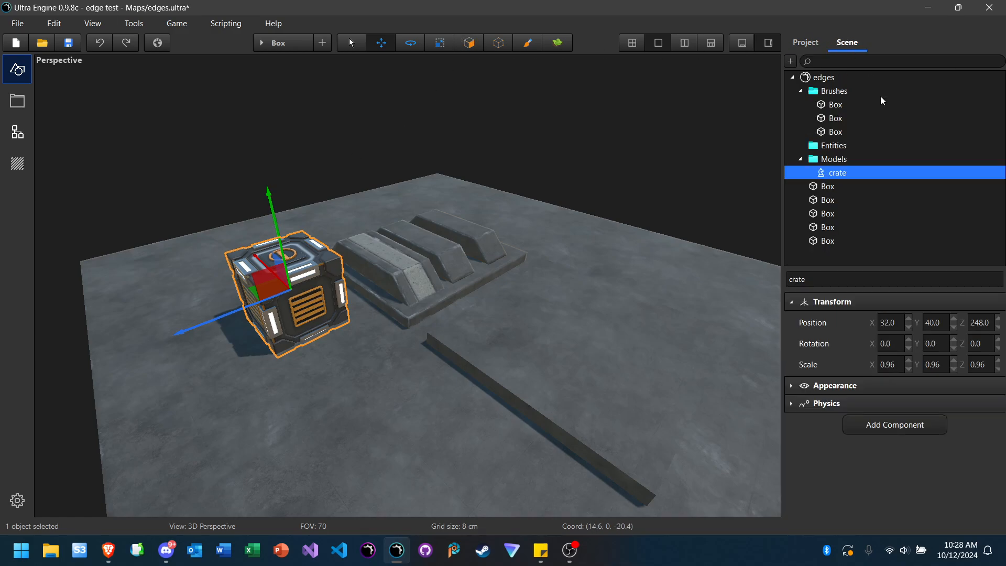
{"action": "left_click", "coordinate": [851, 301]}
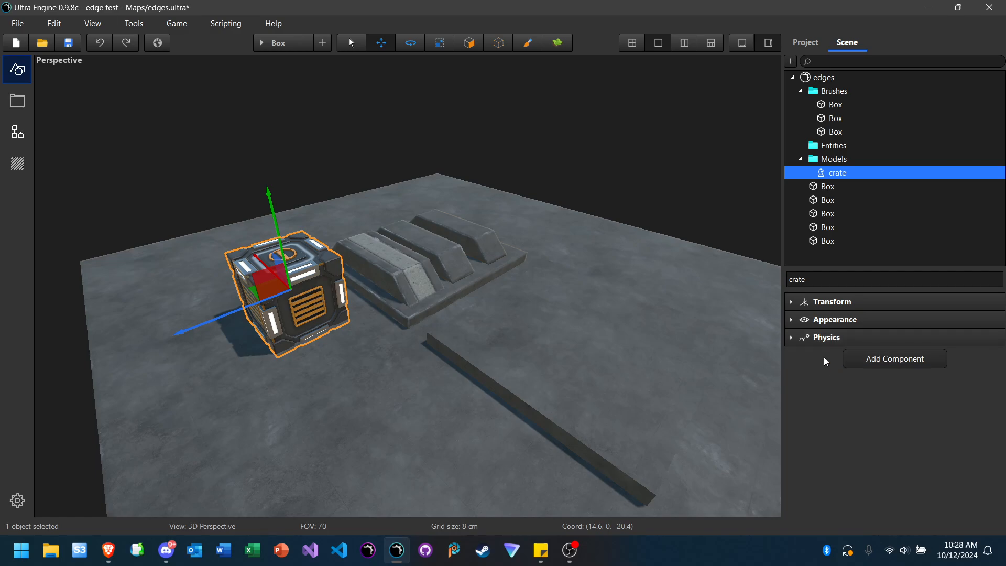
{"action": "left_click", "coordinate": [821, 341]}
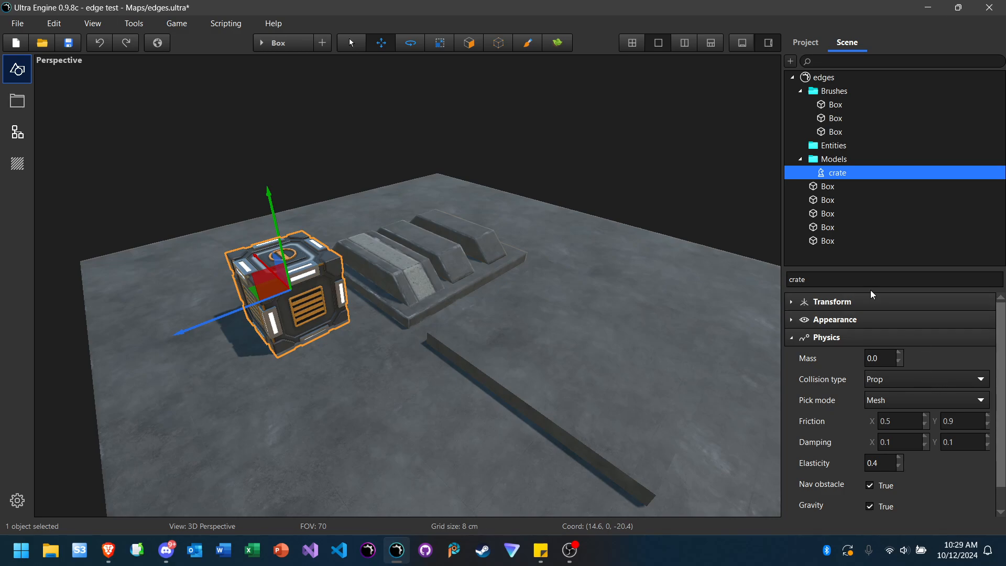
Step: Collapse and re-expand the crate's Physics settings, and fold the Brushes group in the scene tree while keeping the crate selected
{"action": "left_click", "coordinate": [878, 336]}
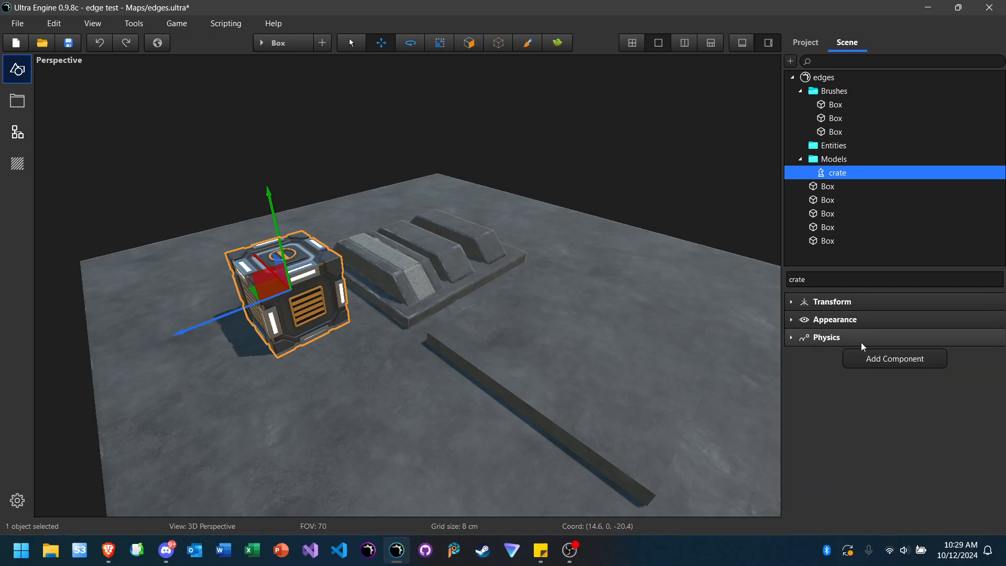
{"action": "left_click", "coordinate": [860, 342]}
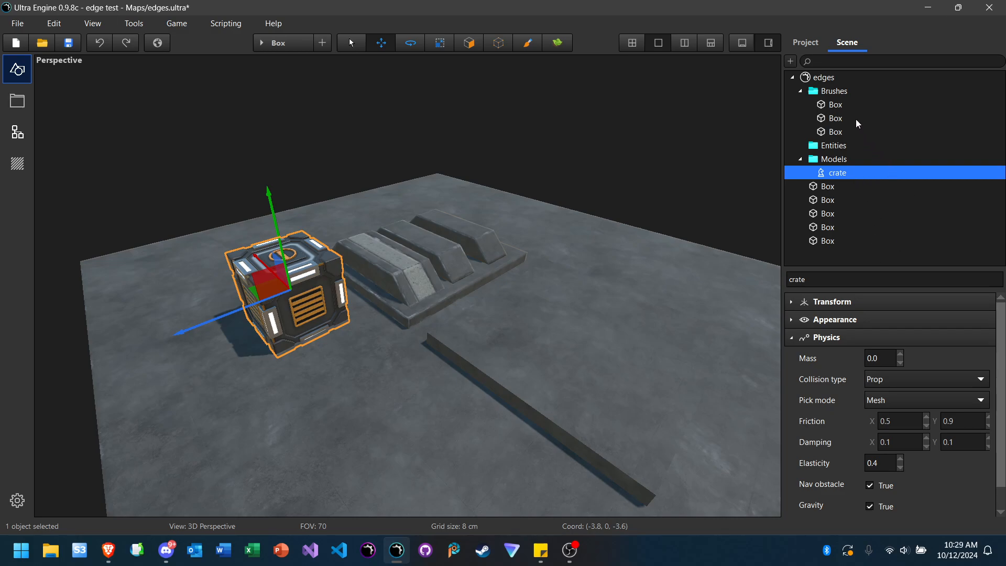
{"action": "double_click", "coordinate": [835, 95]}
{"action": "left_click", "coordinate": [302, 313]}
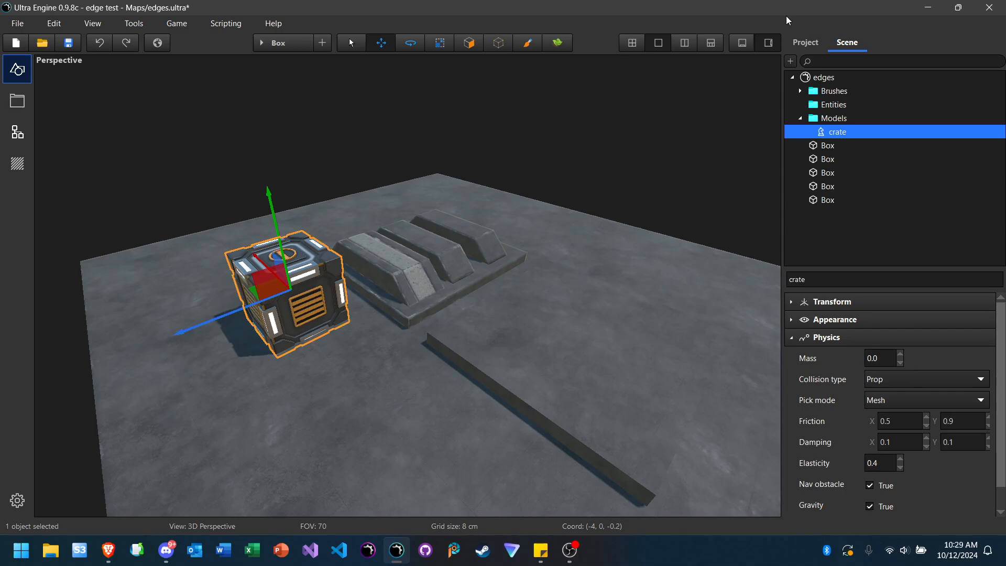
Step: Open crate.gltf from the project files in the model viewer, inspect it from above at an angle, and close the viewer
{"action": "left_click", "coordinate": [804, 42]}
{"action": "double_click", "coordinate": [818, 385]}
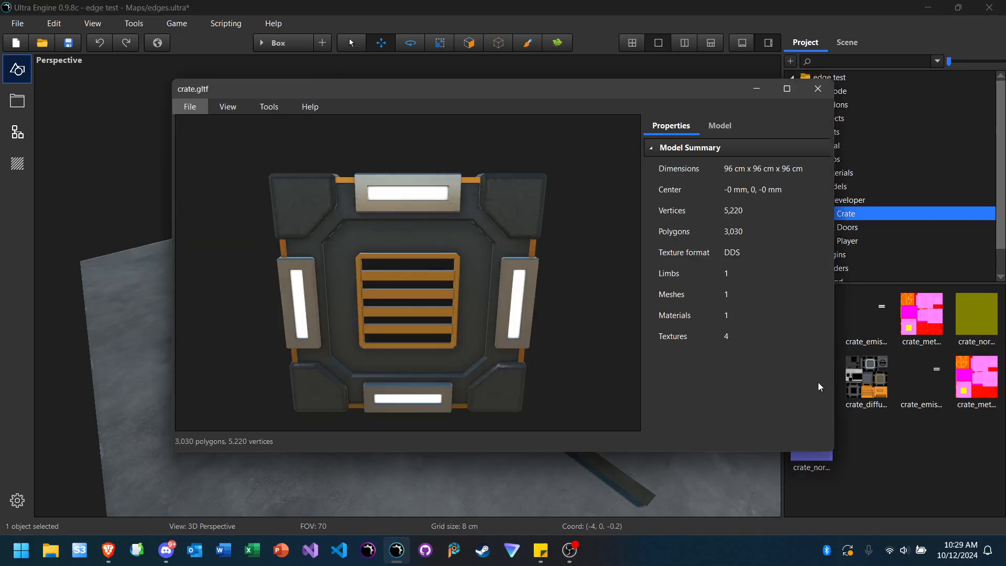
{"action": "right_click_drag", "start_coordinate": [392, 309], "coordinate": [410, 247]}
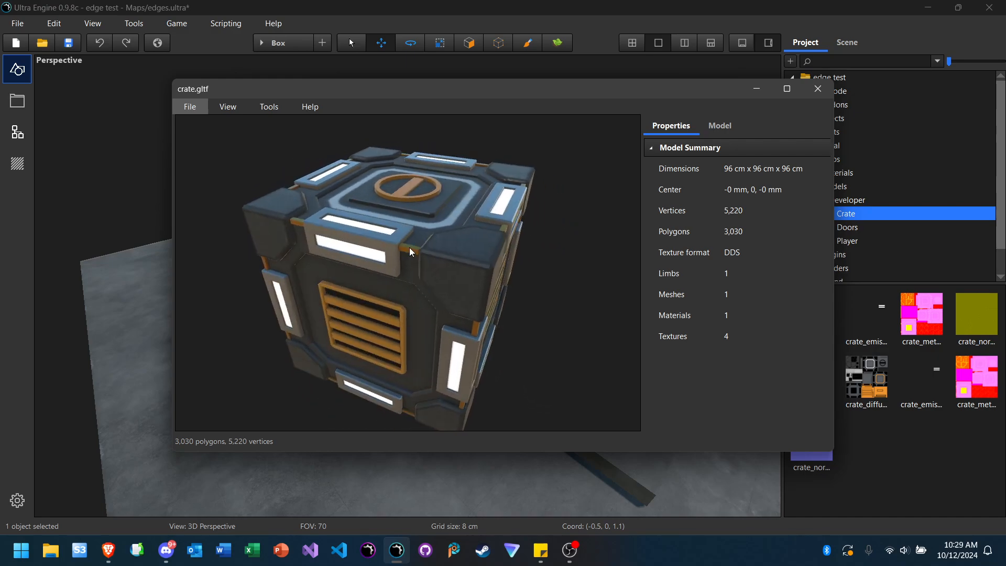
{"action": "left_click", "coordinate": [819, 89]}
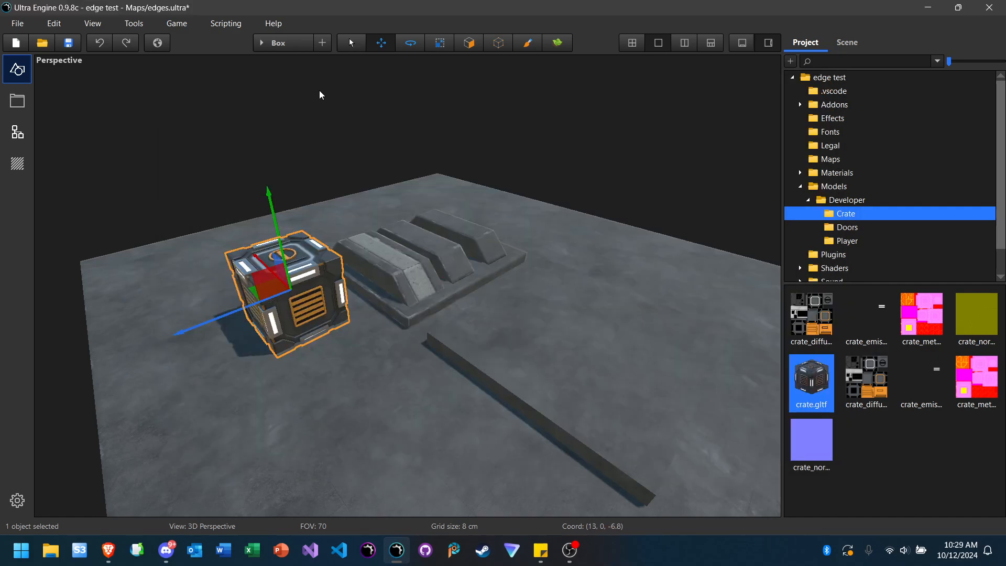
Step: Cut the selected crate from the scene and bring the bevelled blocks closer into view
{"action": "left_click", "coordinate": [62, 24]}
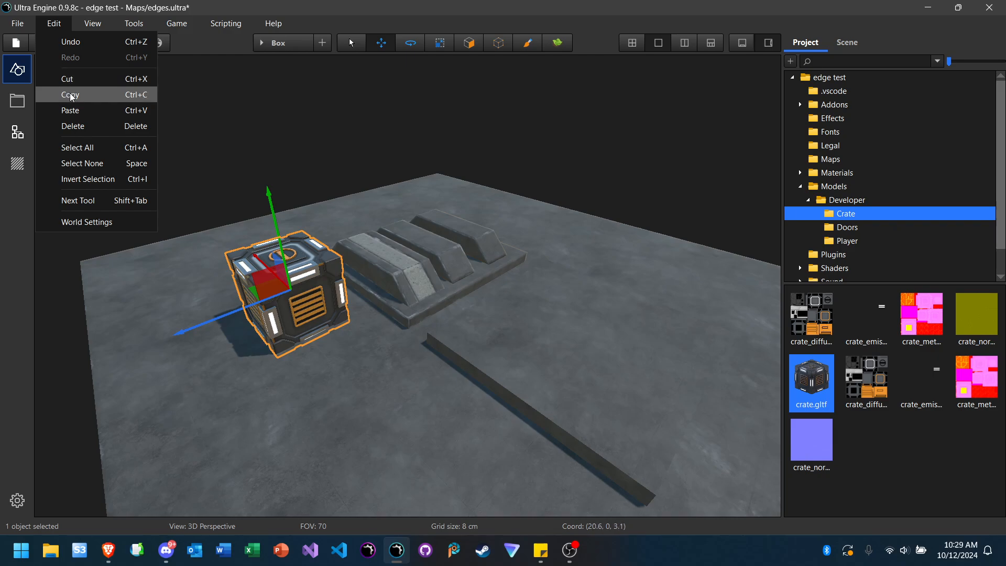
{"action": "left_click", "coordinate": [83, 79]}
{"action": "scroll", "coordinate": [312, 188], "scroll_direction": "up", "scroll_amount": 5}
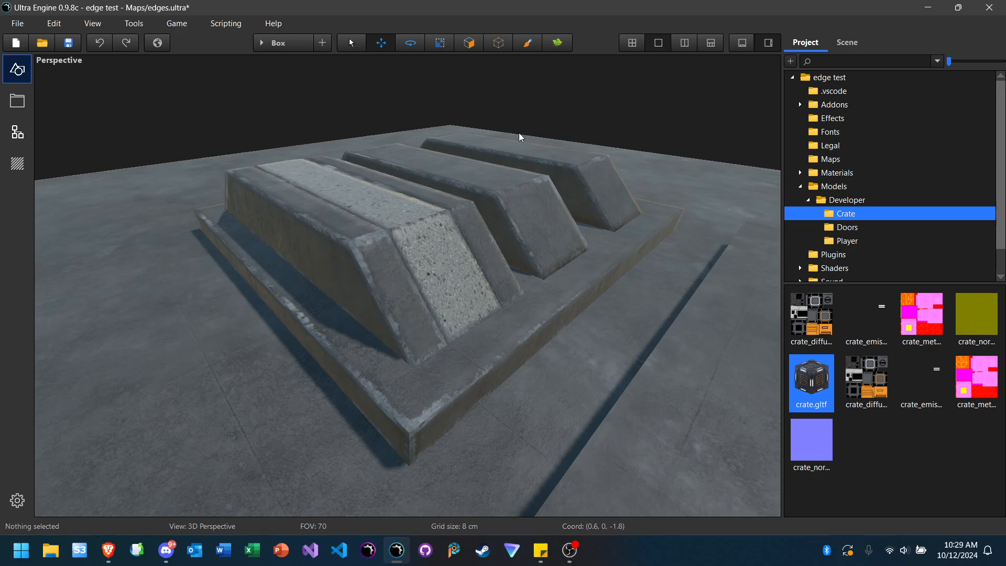
Step: Select the first Box in the scene tree and show its Transform settings with Physics collapsed
{"action": "left_click", "coordinate": [847, 43]}
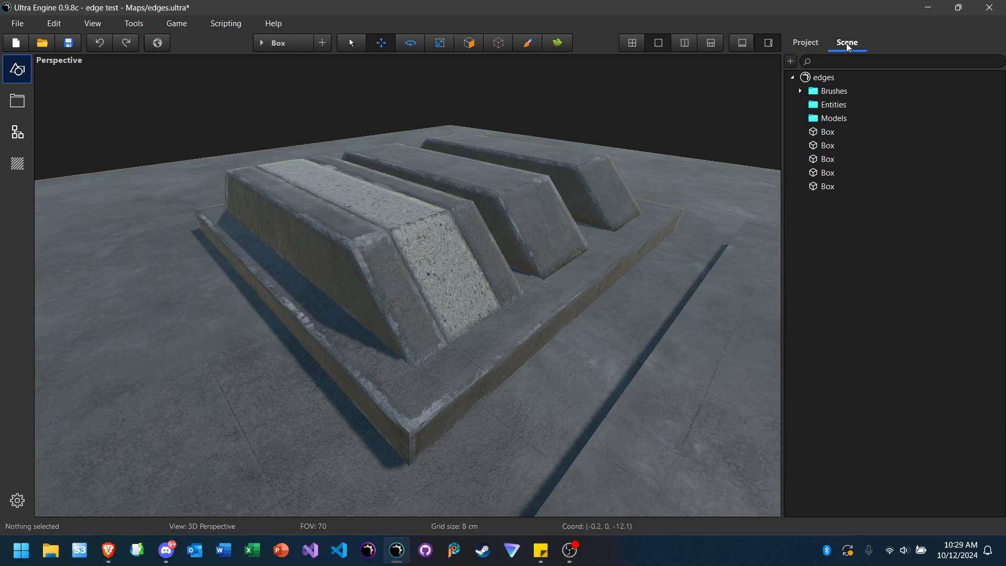
{"action": "left_click", "coordinate": [829, 134]}
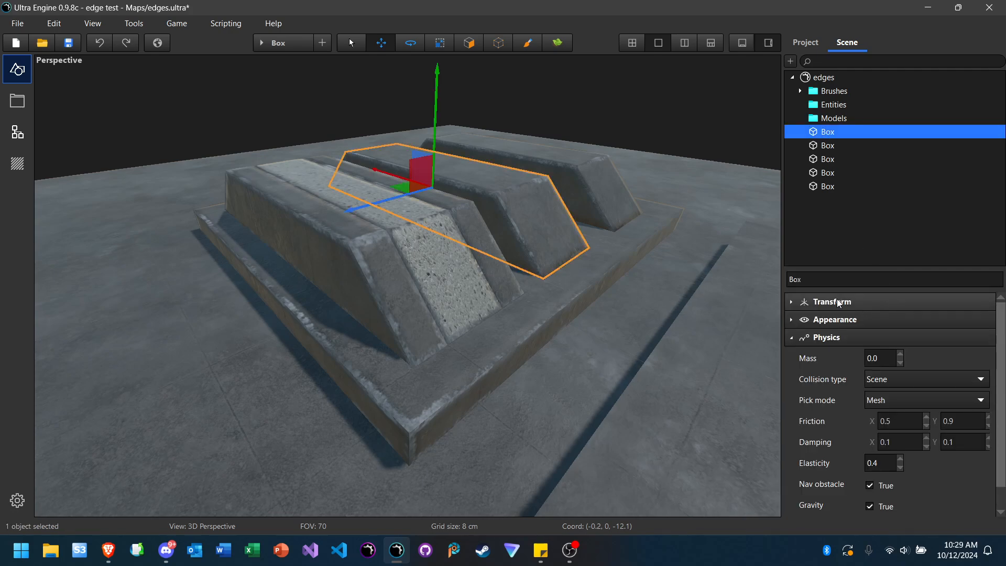
{"action": "left_click", "coordinate": [831, 338]}
{"action": "left_click", "coordinate": [832, 302]}
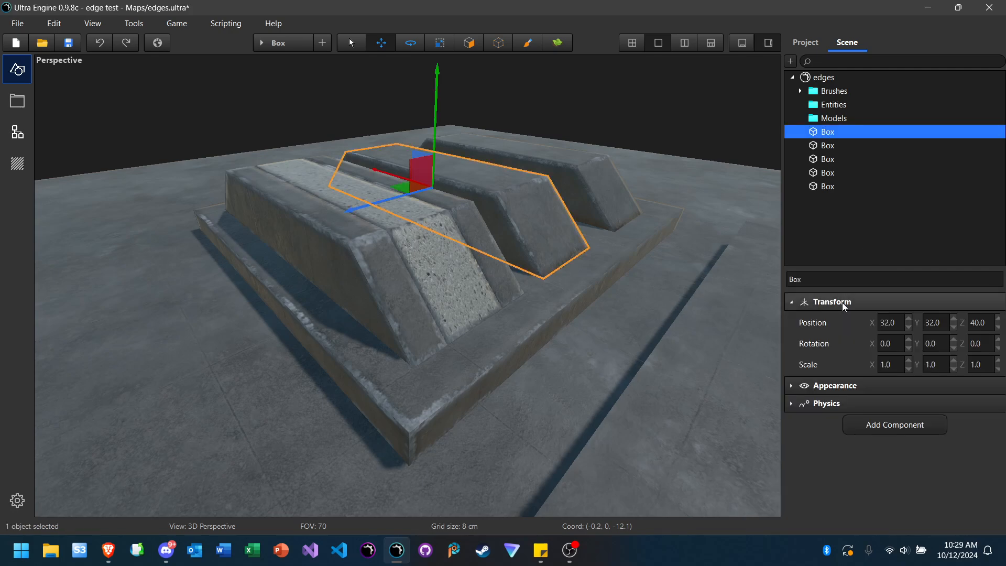
{"action": "left_click", "coordinate": [816, 279]}
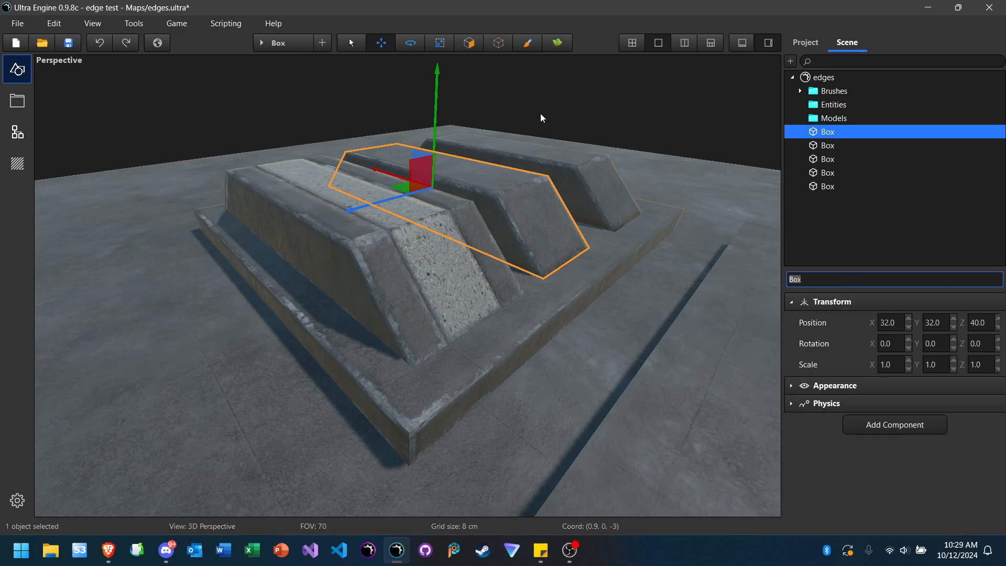
Step: Using the Select tool, reselect the middle bevelled block, review its Transform and Appearance settings, and leave all its property sections collapsed
{"action": "left_click", "coordinate": [352, 46]}
{"action": "left_click", "coordinate": [321, 98]}
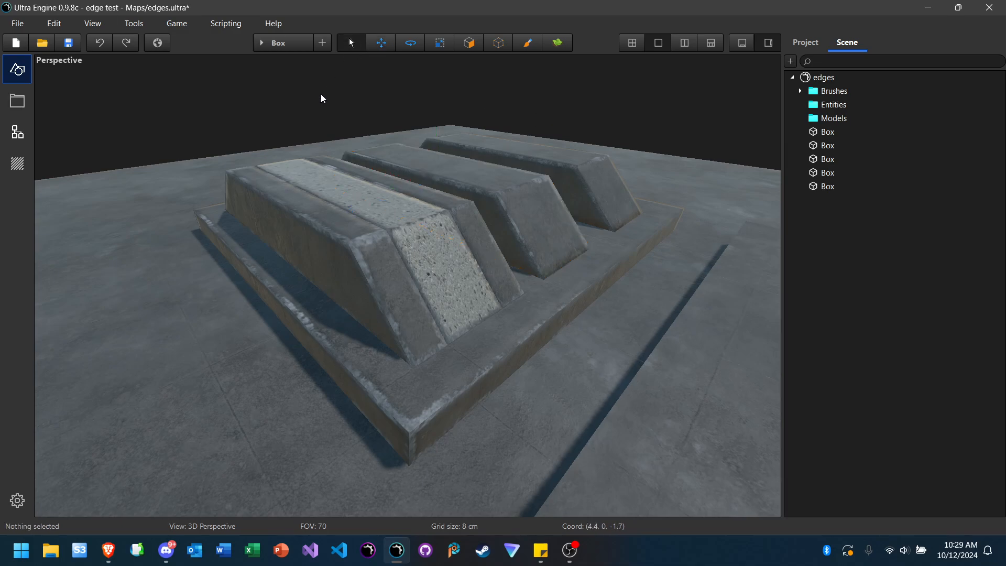
{"action": "left_click", "coordinate": [516, 194]}
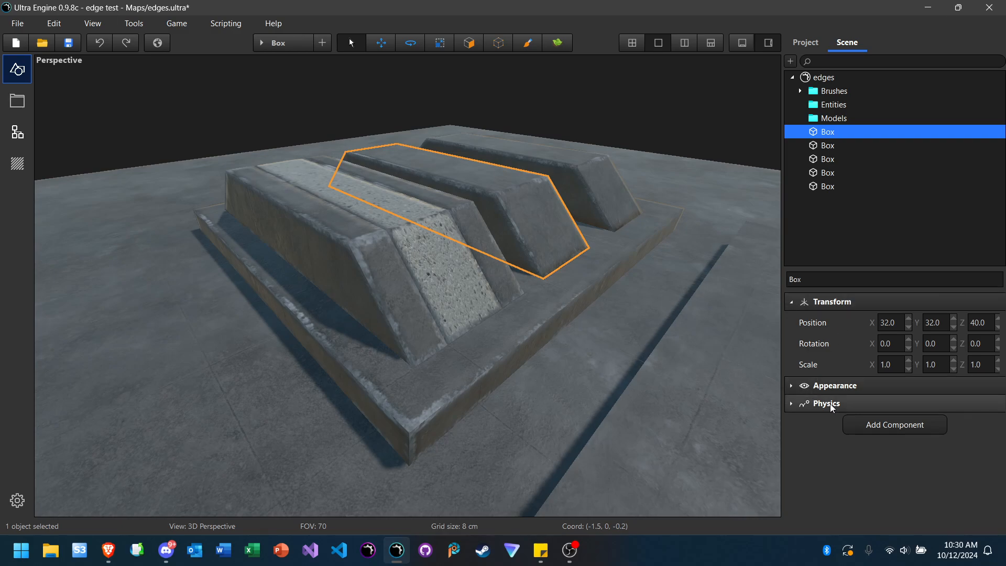
{"action": "left_click", "coordinate": [839, 302]}
{"action": "left_click", "coordinate": [839, 303]}
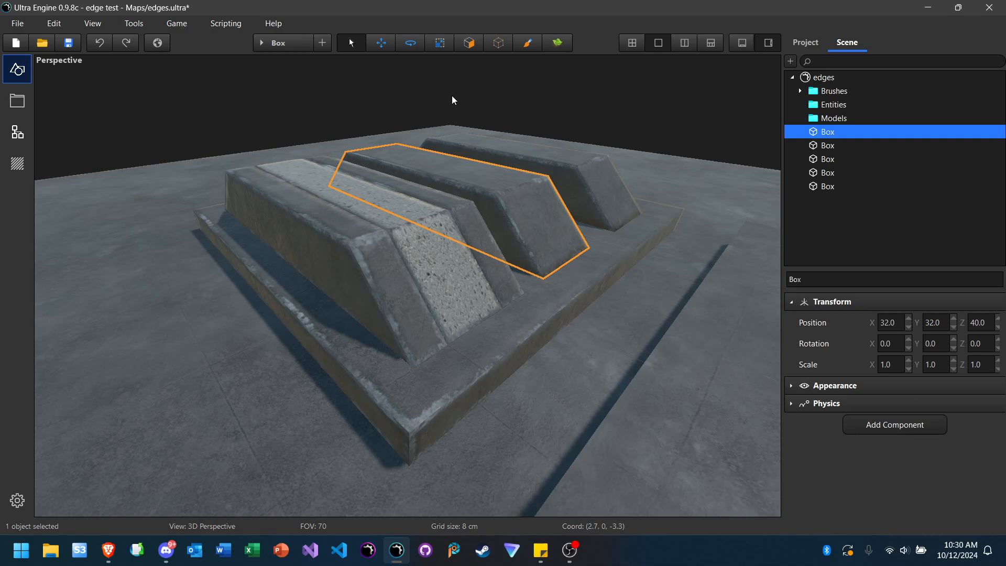
{"action": "left_click", "coordinate": [877, 388]}
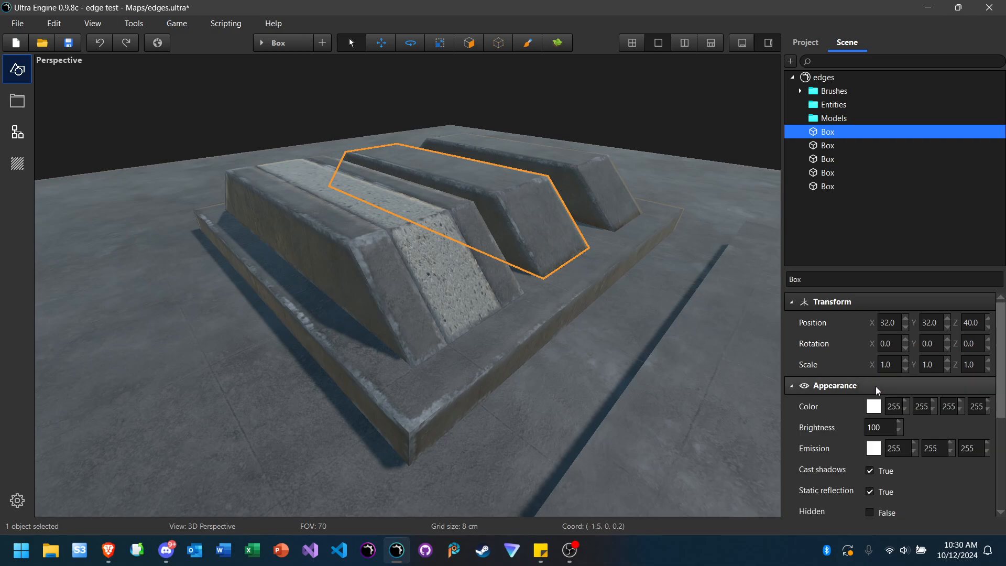
{"action": "left_click", "coordinate": [850, 386]}
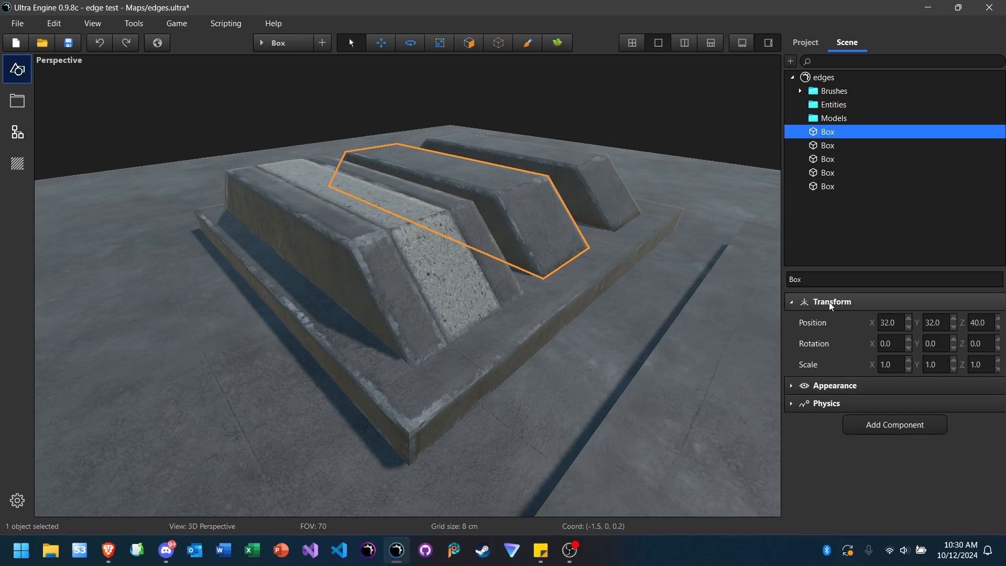
{"action": "left_click", "coordinate": [865, 302]}
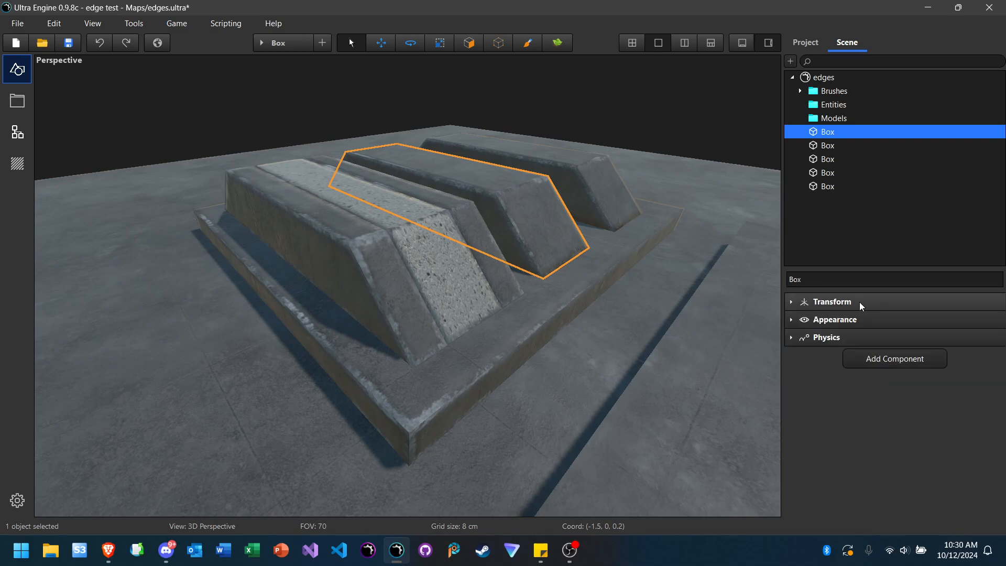
{"action": "left_click", "coordinate": [826, 304]}
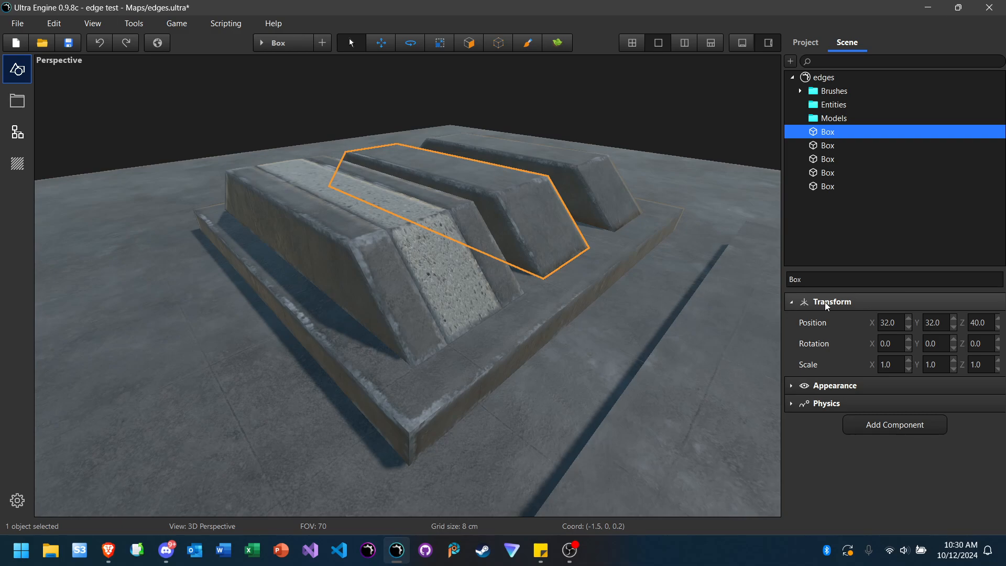
{"action": "left_click", "coordinate": [892, 302]}
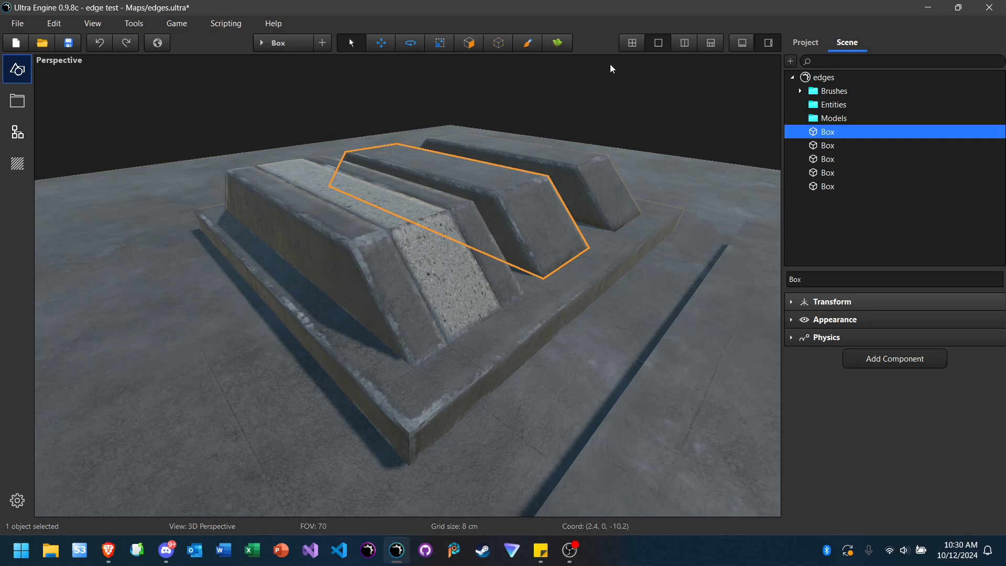
{"action": "left_click", "coordinate": [263, 109]}
{"action": "left_click", "coordinate": [483, 177]}
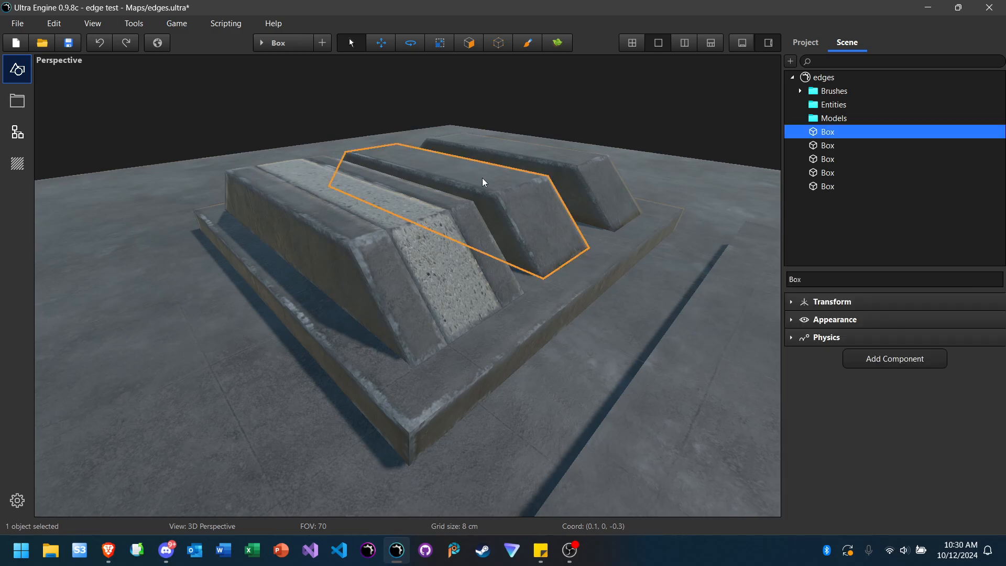
Step: Switch to the Brave browser and go to ultraengine.com/community/files in the forum tab
{"action": "left_click", "coordinate": [109, 554]}
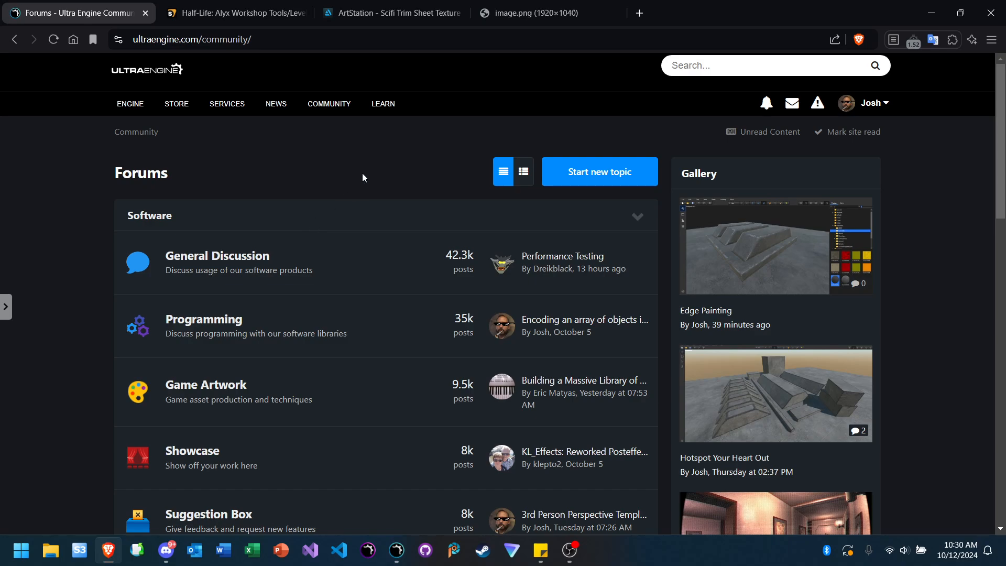
{"action": "left_click", "coordinate": [313, 47]}
{"action": "left_click", "coordinate": [334, 41]}
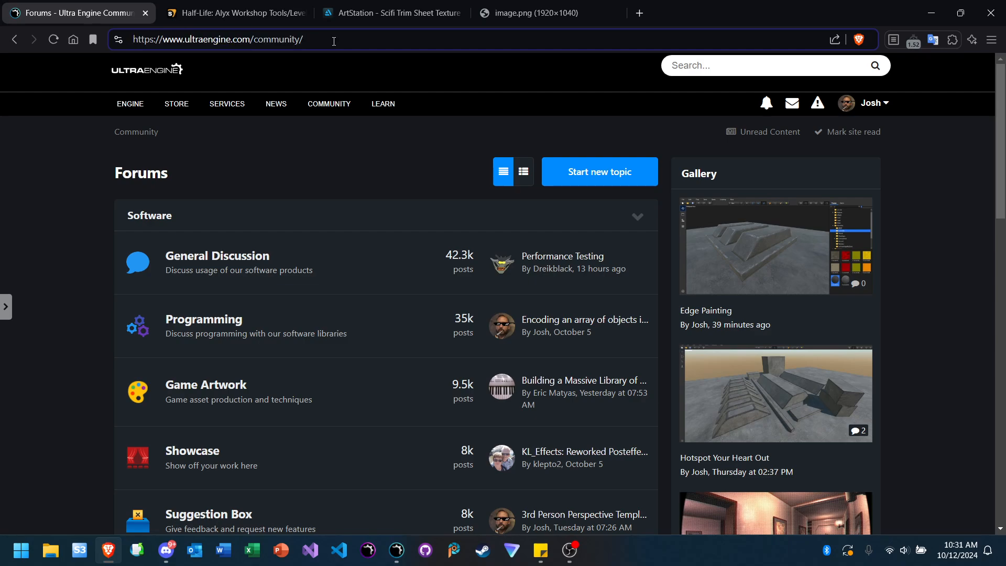
{"action": "type", "text": "files"}
{"action": "key", "text": "Return"}
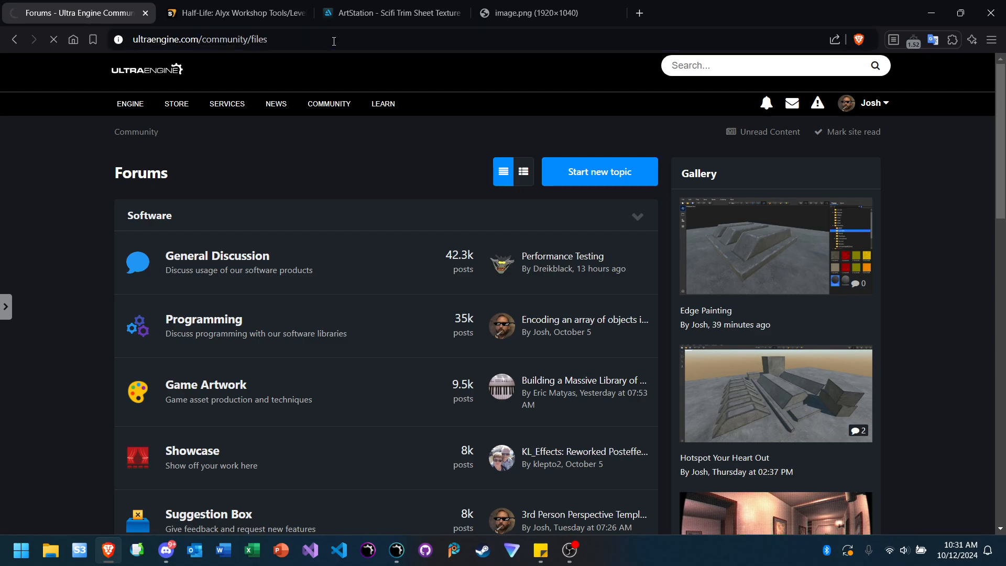
Step: Return to Ultra Engine, clear the selection, and show the Models/Developer/Player project folder with its files filtered by *.mat
{"action": "left_click", "coordinate": [396, 551]}
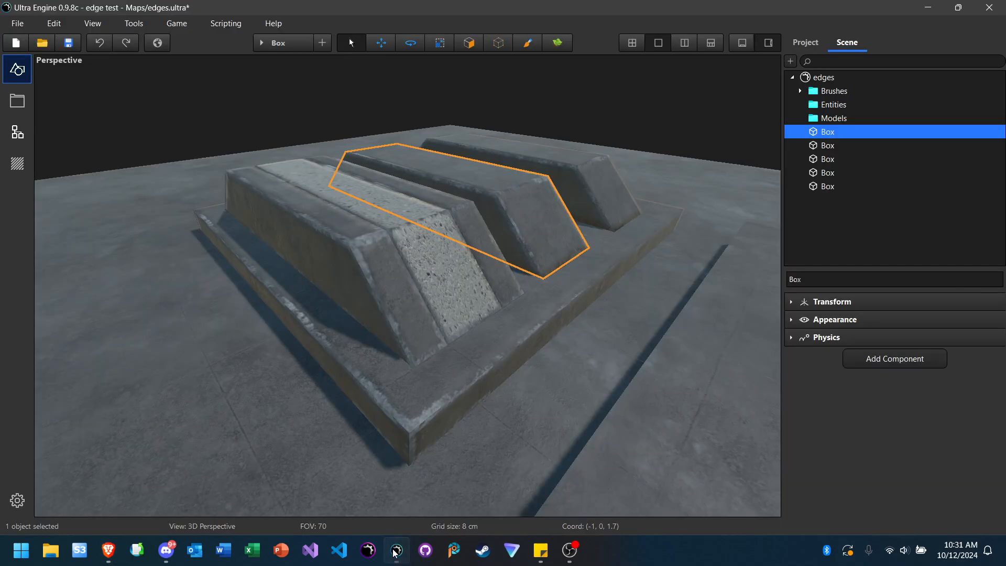
{"action": "left_click", "coordinate": [262, 116]}
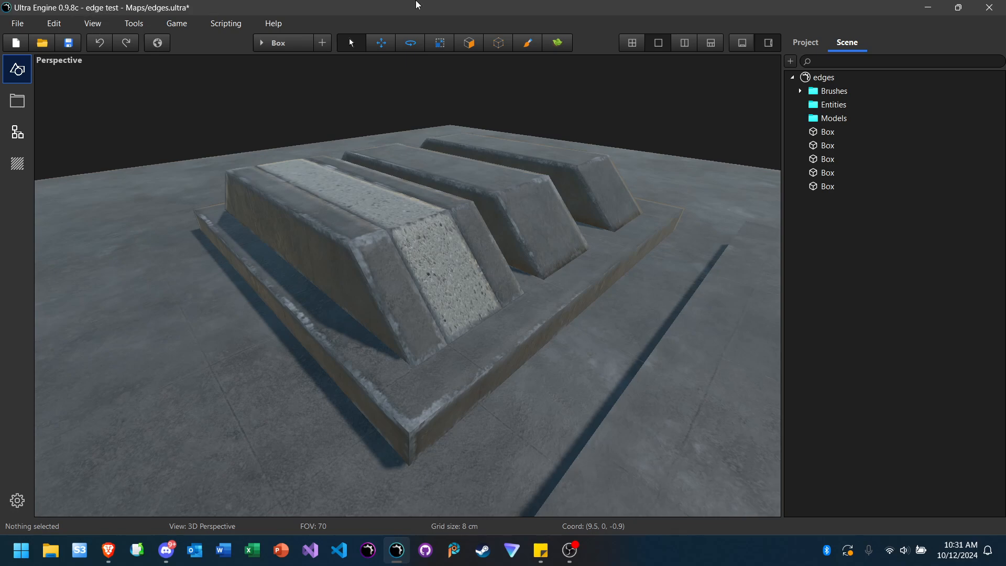
{"action": "left_click", "coordinate": [808, 42]}
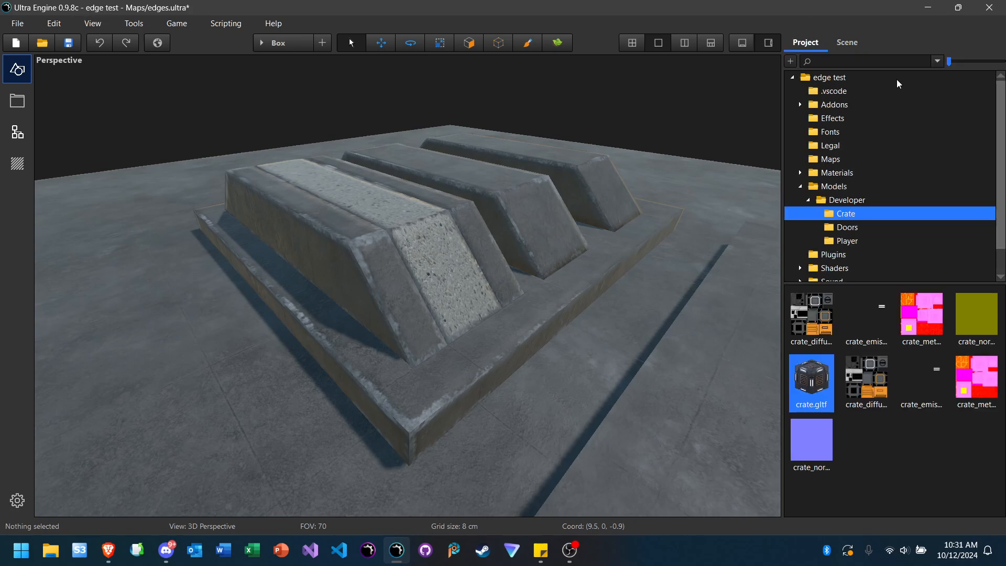
{"action": "left_click", "coordinate": [937, 60]}
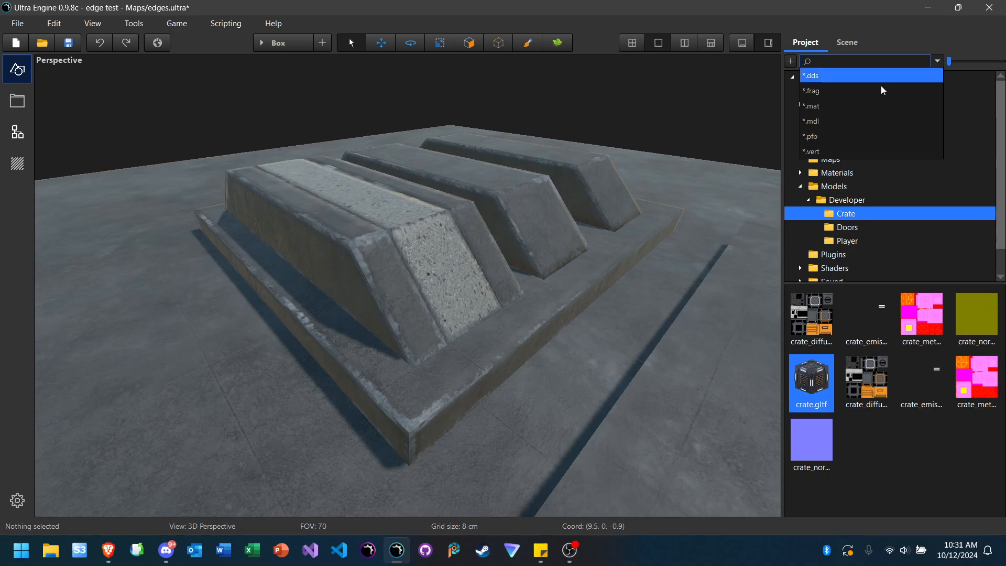
{"action": "left_click", "coordinate": [844, 105]}
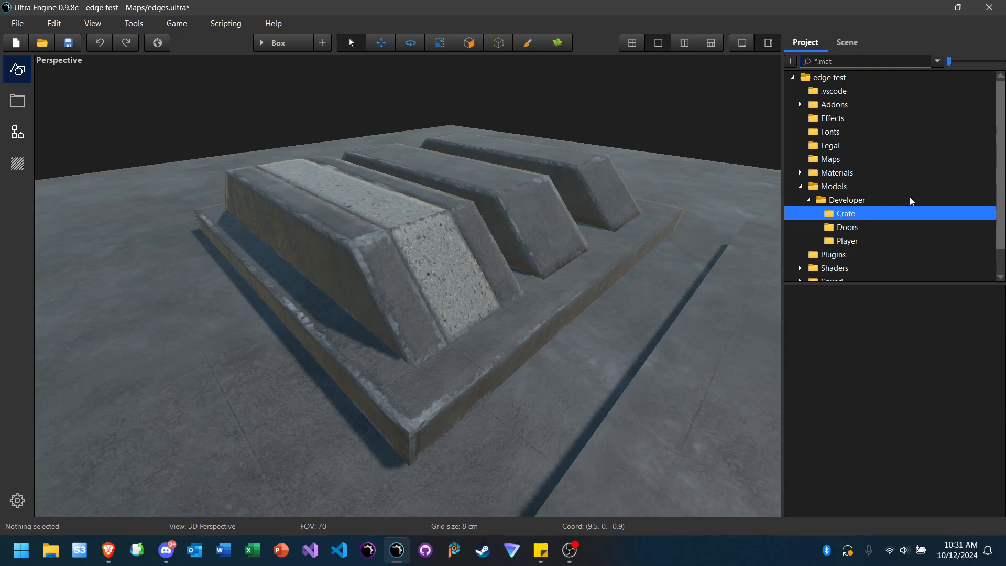
{"action": "left_click", "coordinate": [877, 223]}
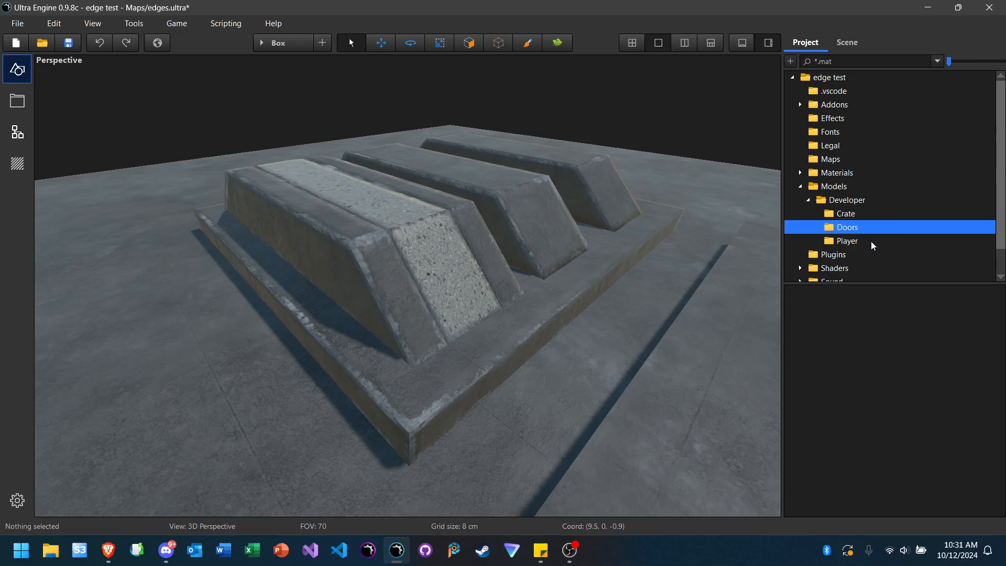
{"action": "left_click", "coordinate": [871, 241]}
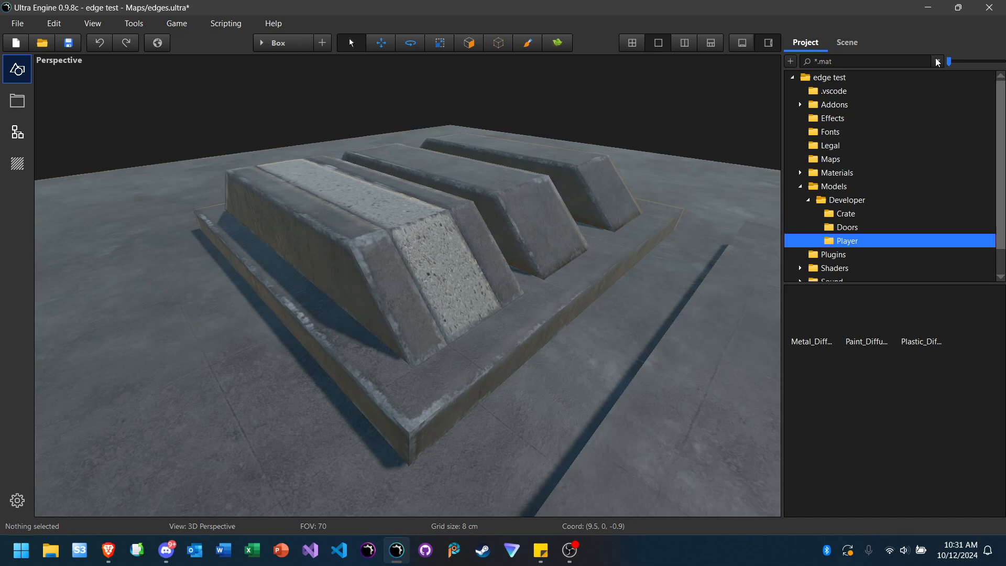
Step: Clear the file filter to list all assets in the Player folder and reapply the *.mat filter
{"action": "left_click", "coordinate": [889, 59]}
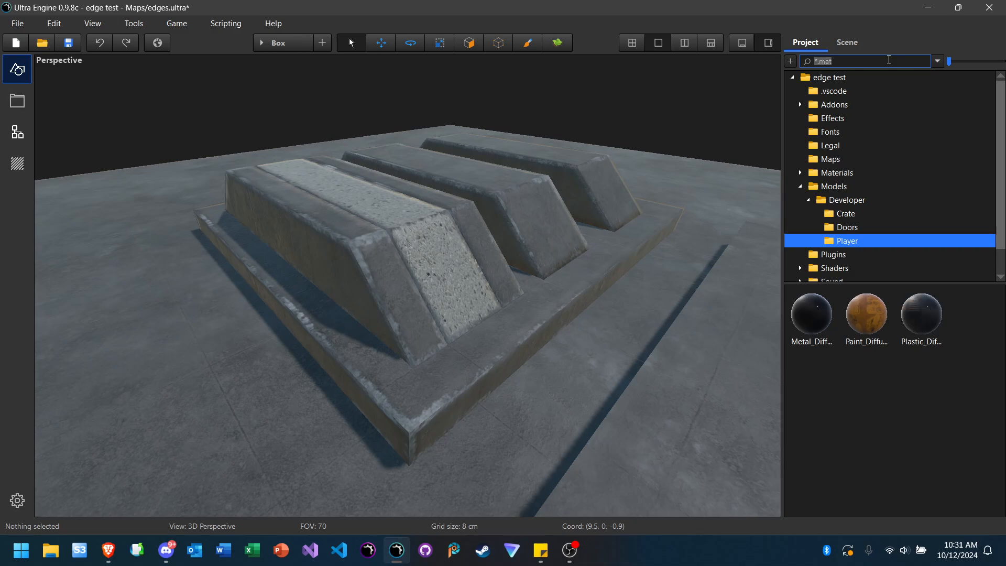
{"action": "key", "text": "BackSpace"}
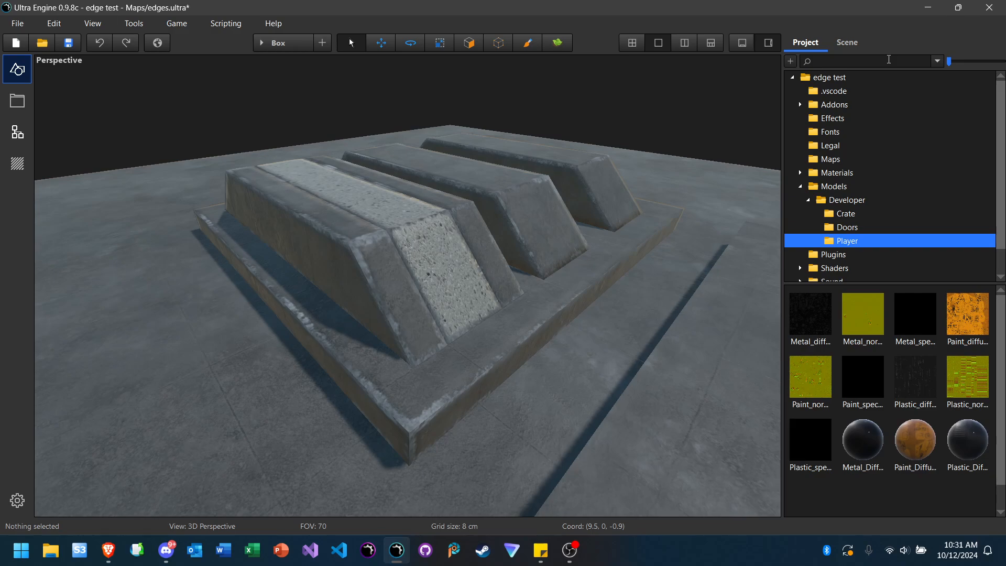
{"action": "left_click", "coordinate": [937, 61]}
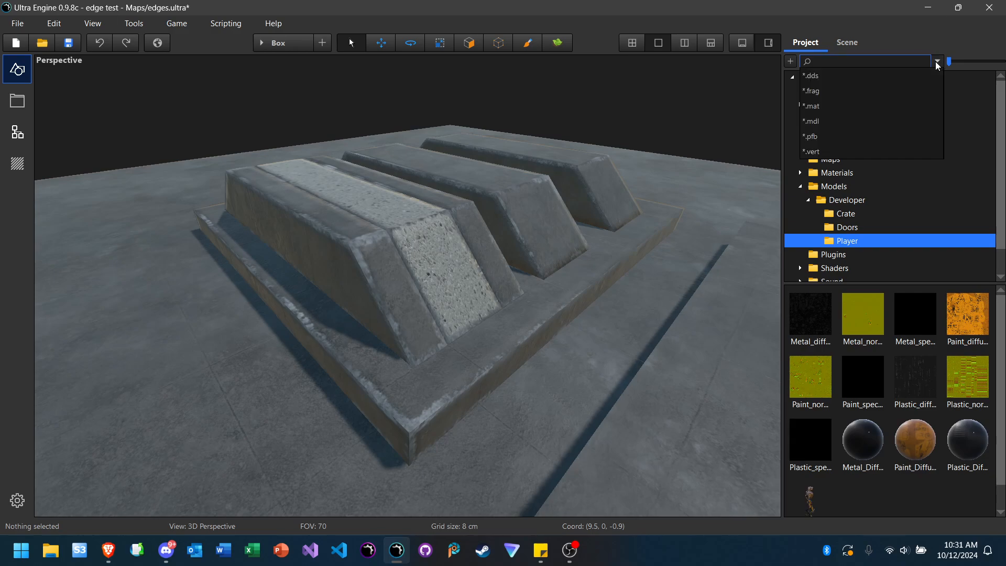
{"action": "left_click", "coordinate": [856, 108]}
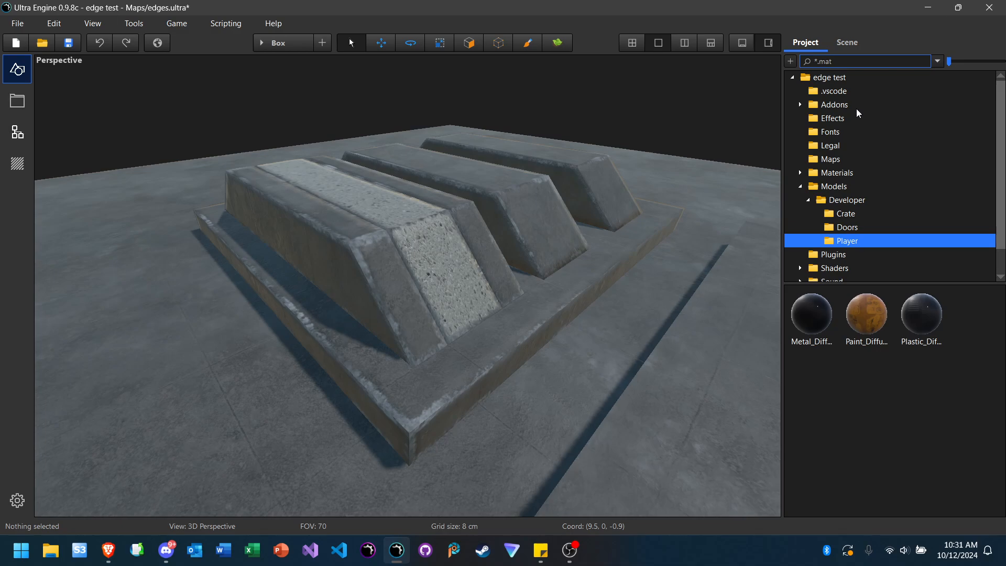
Step: Collapse the Models project folder and browse the Ground and Concrete subfolders inside Materials, leaving Concrete selected
{"action": "left_click", "coordinate": [937, 62]}
{"action": "left_click", "coordinate": [937, 61]}
{"action": "double_click", "coordinate": [832, 187]}
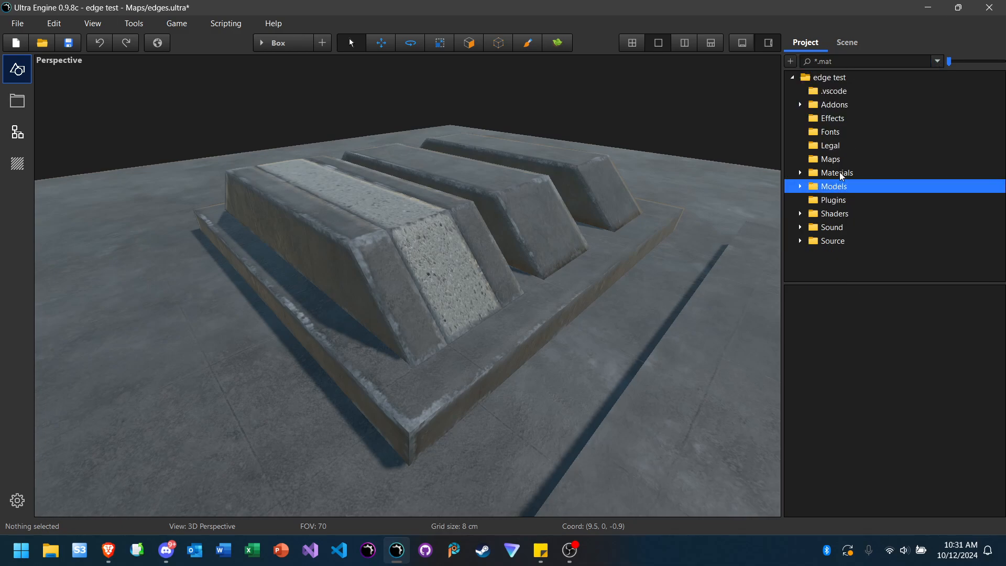
{"action": "double_click", "coordinate": [839, 173]}
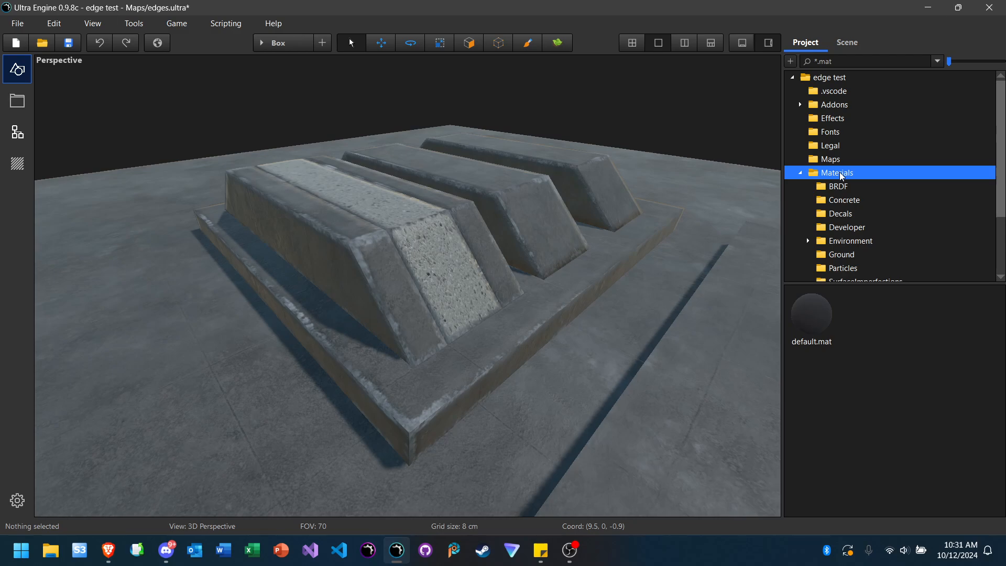
{"action": "left_click", "coordinate": [853, 255]}
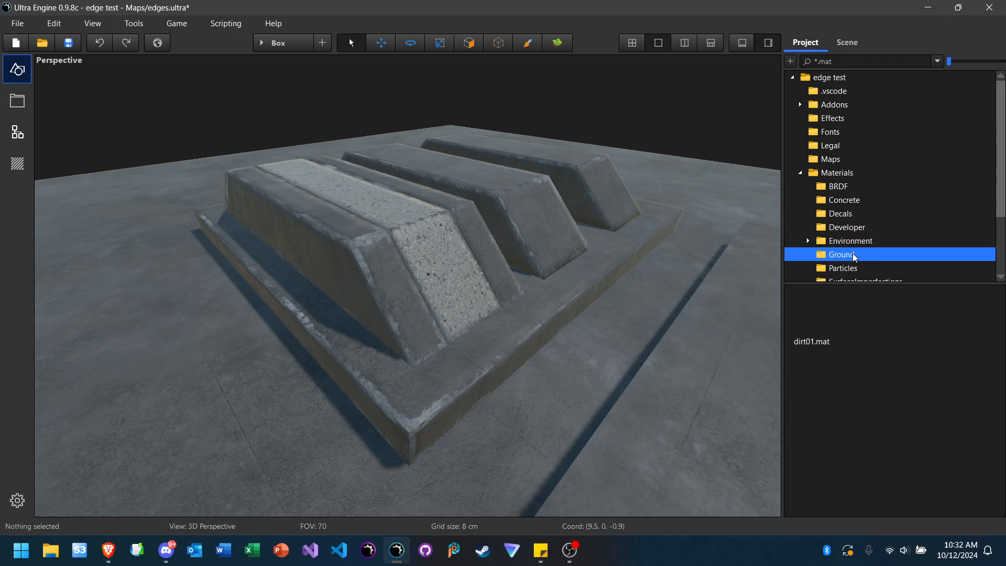
{"action": "double_click", "coordinate": [841, 173]}
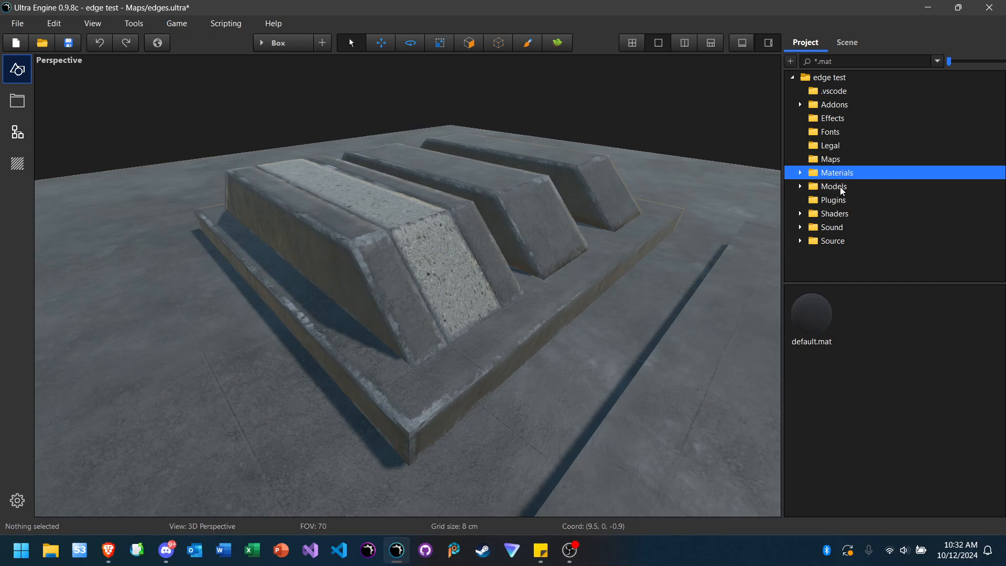
{"action": "double_click", "coordinate": [845, 175]}
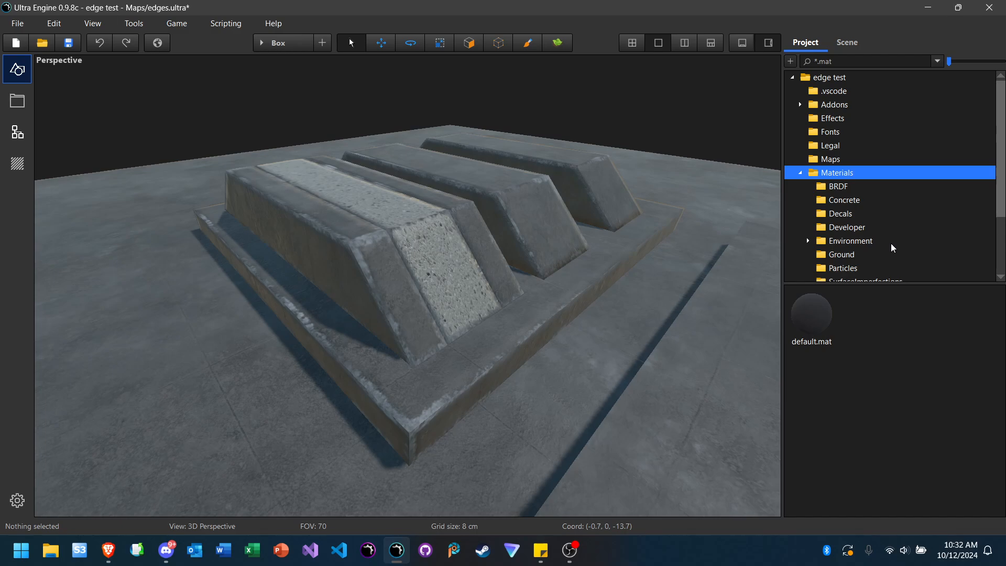
{"action": "left_click", "coordinate": [866, 202]}
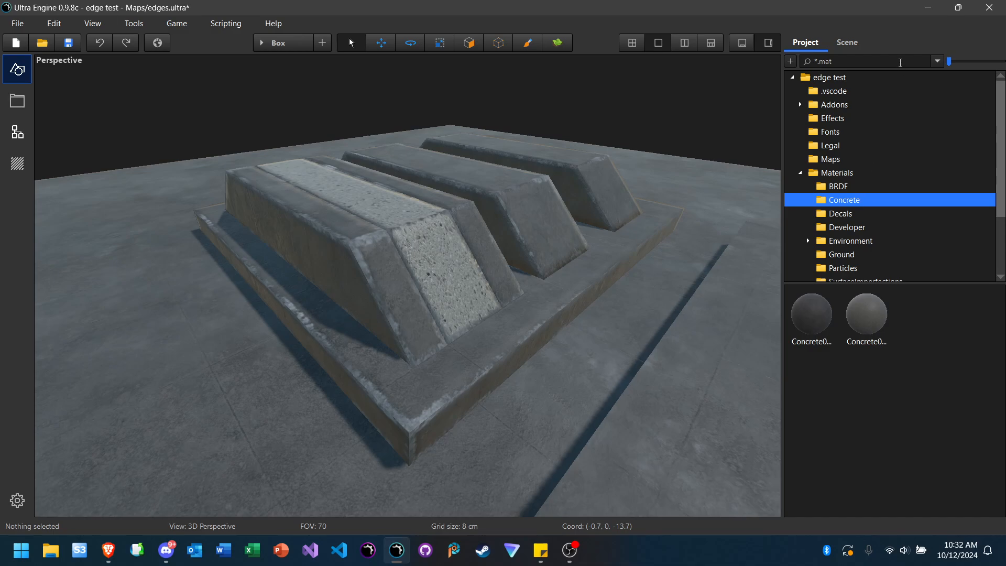
Step: Clear the *.mat file filter to list all assets in the Concrete folder, and review the available file type filters
{"action": "left_click", "coordinate": [937, 62]}
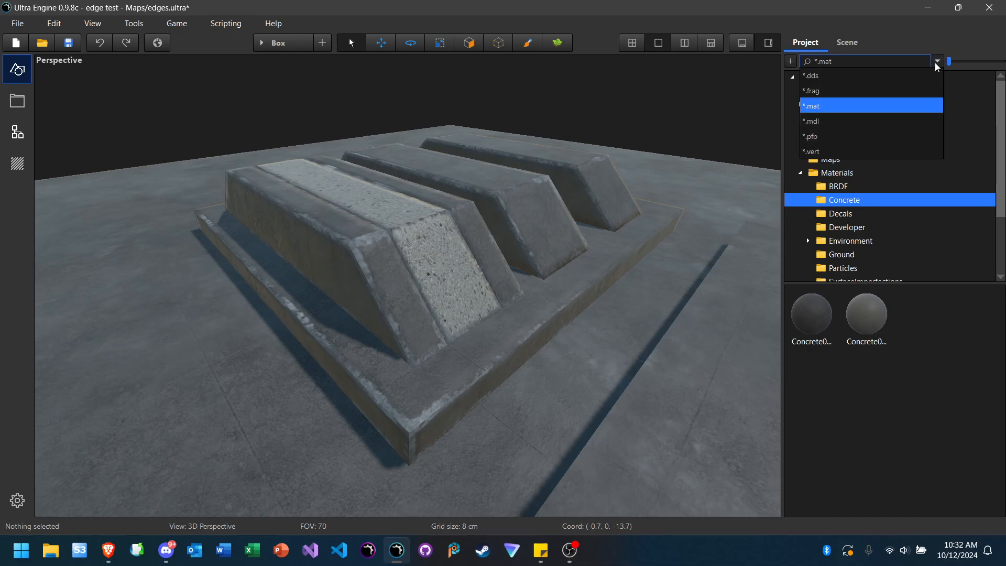
{"action": "left_click", "coordinate": [937, 63]}
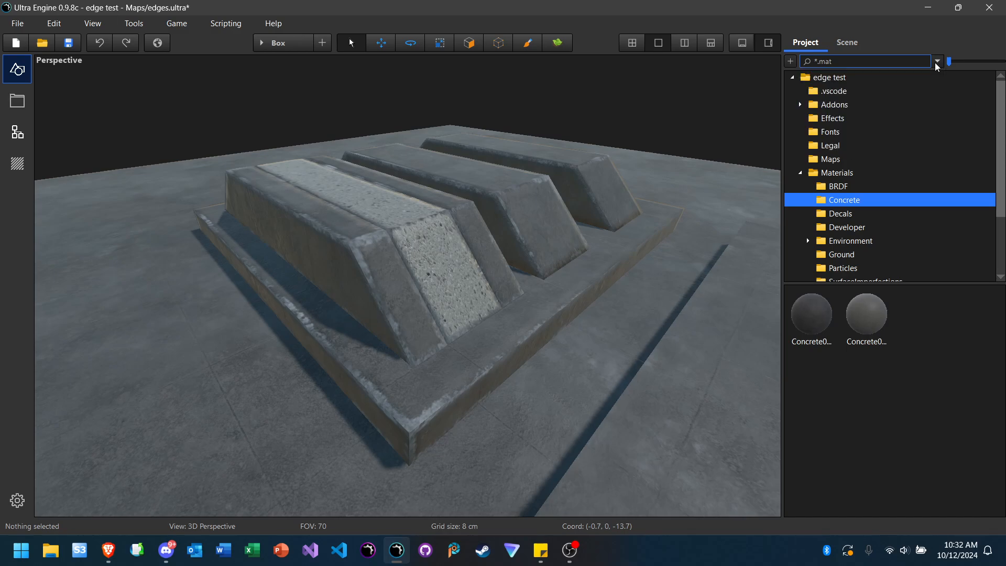
{"action": "left_click", "coordinate": [908, 62]}
{"action": "key", "text": "BackSpace"}
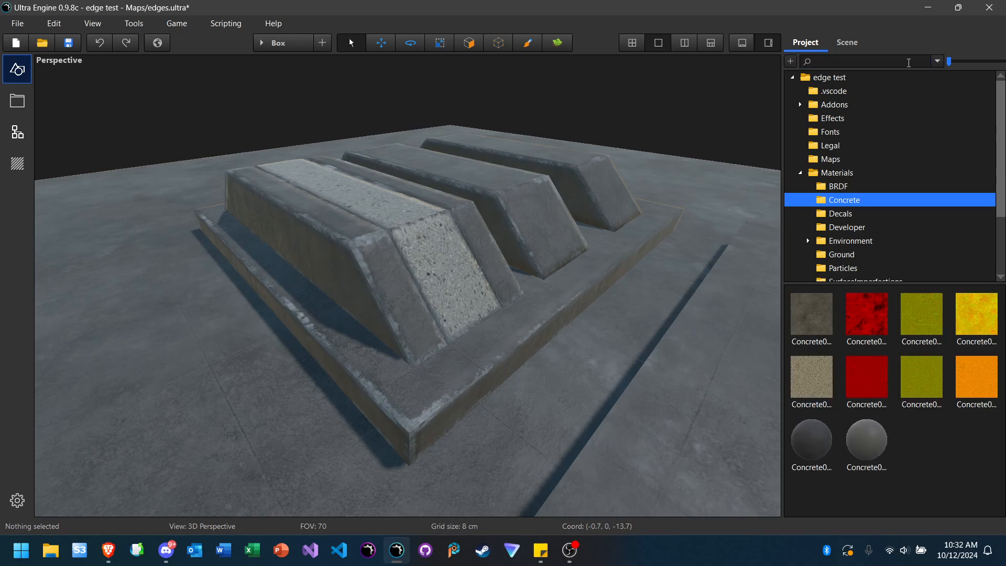
{"action": "left_click", "coordinate": [937, 62]}
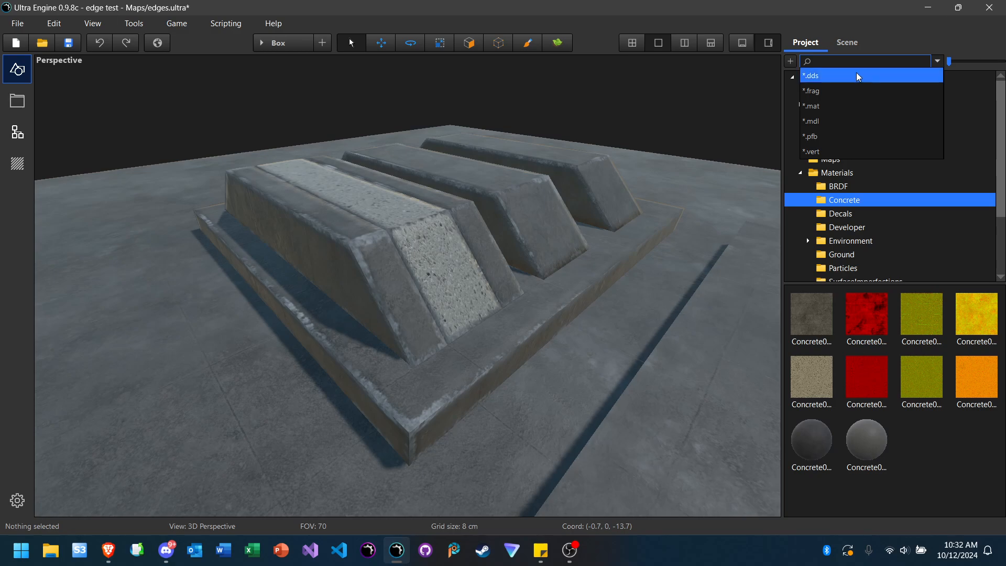
{"action": "left_click", "coordinate": [876, 58]}
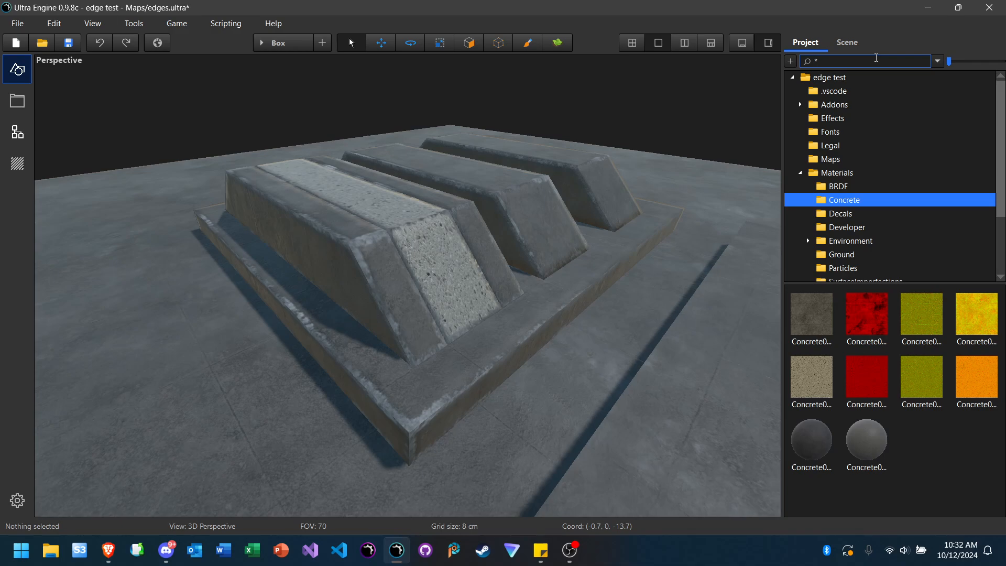
{"action": "key", "text": "BackSpace"}
{"action": "left_click", "coordinate": [938, 61]}
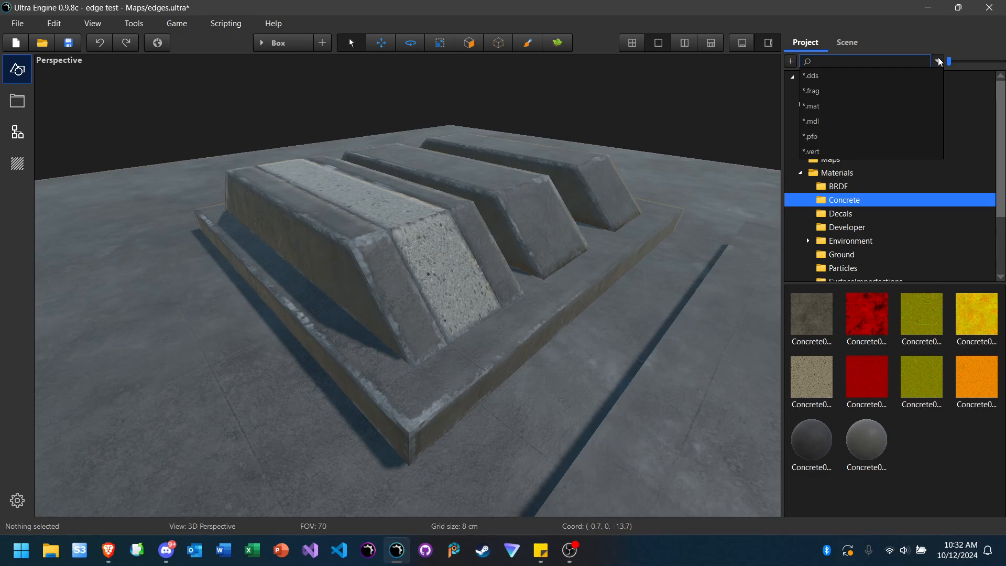
{"action": "left_click", "coordinate": [937, 61]}
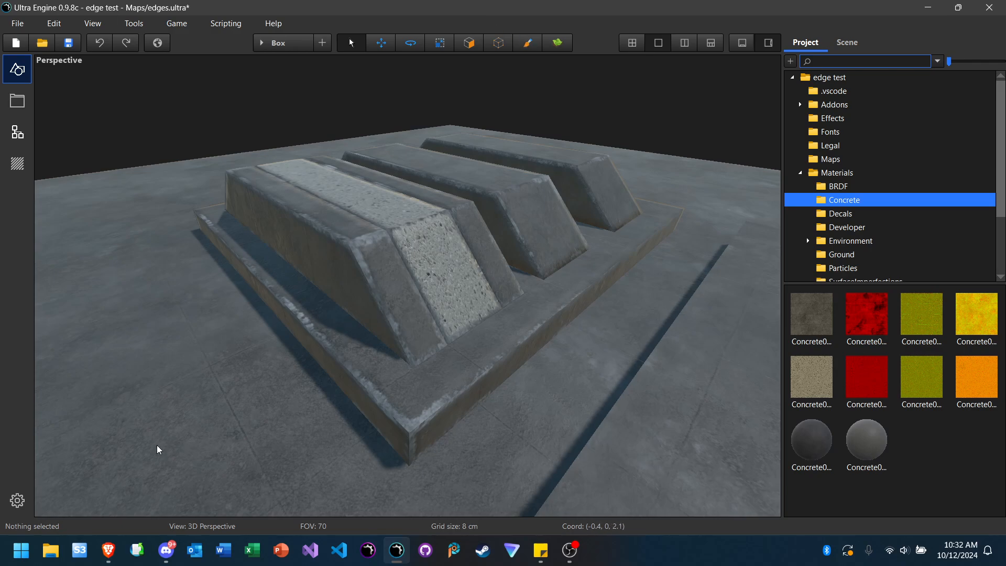
Step: Switch to the Brave browser and look over the featured, new and most downloaded files on the Ultra Engine Downloads page
{"action": "left_click", "coordinate": [102, 557]}
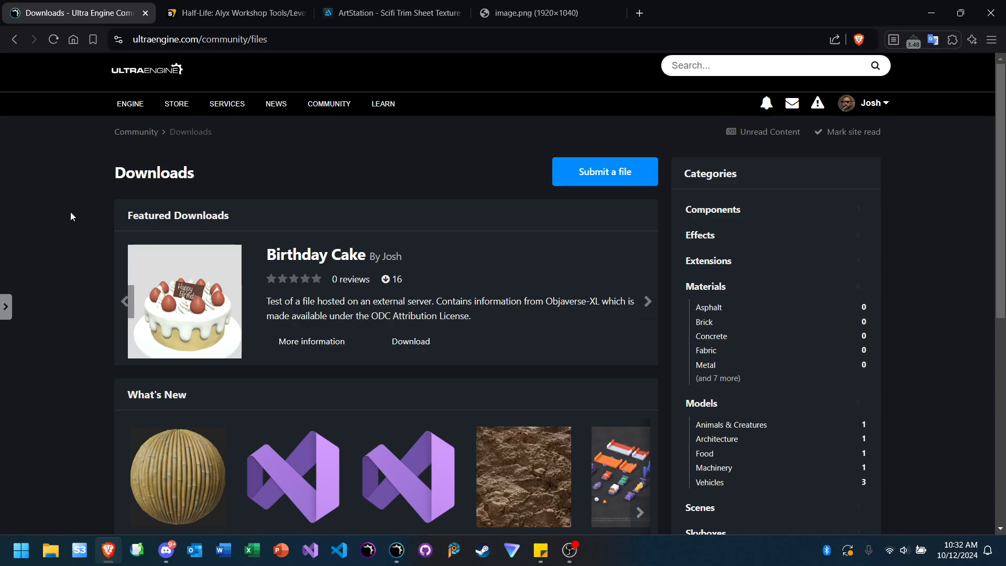
{"action": "scroll", "coordinate": [72, 235], "scroll_direction": "down", "scroll_amount": 3}
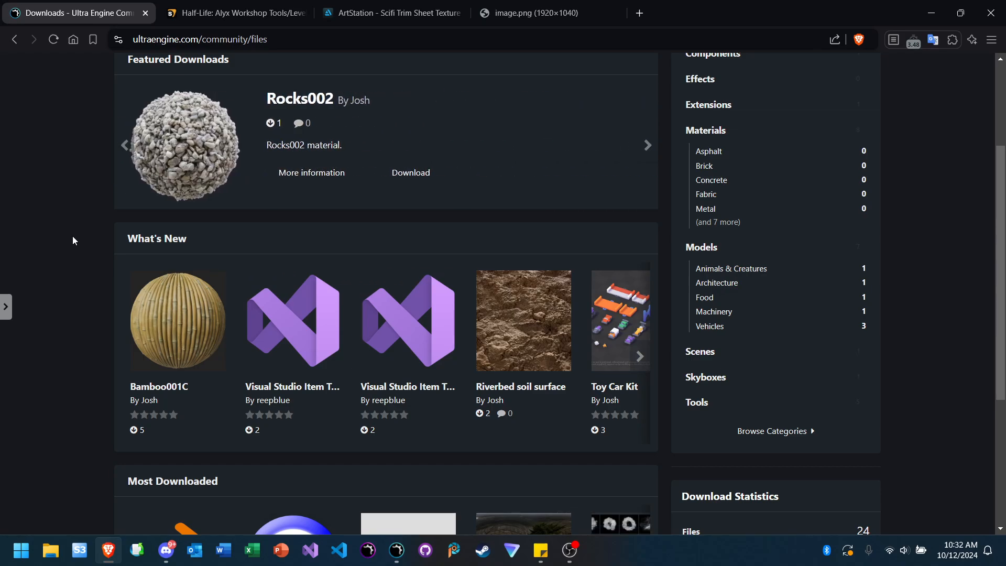
{"action": "scroll", "coordinate": [72, 241], "scroll_direction": "up", "scroll_amount": 3}
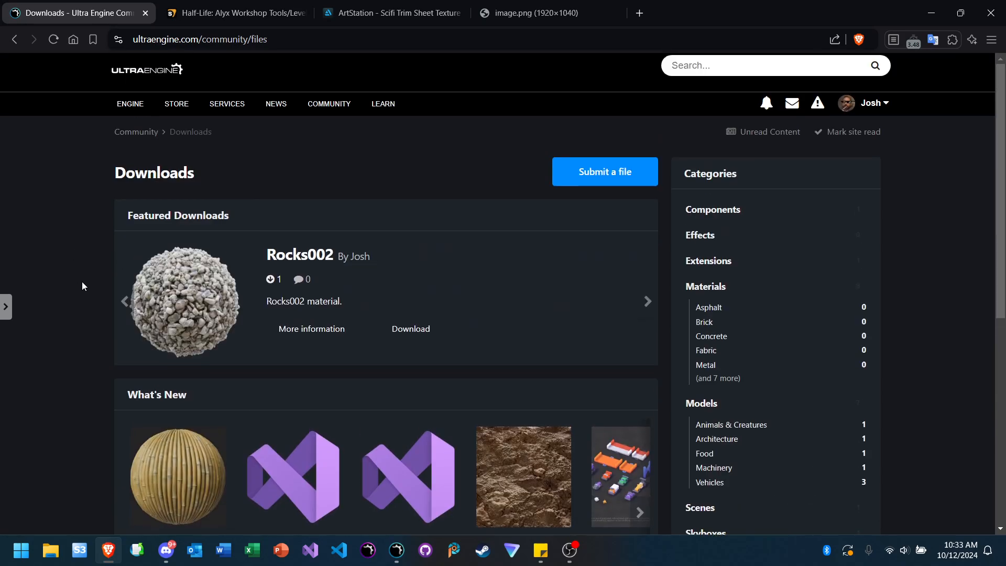
{"action": "scroll", "coordinate": [82, 282], "scroll_direction": "down", "scroll_amount": 2}
{"action": "scroll", "coordinate": [82, 281], "scroll_direction": "up", "scroll_amount": 2}
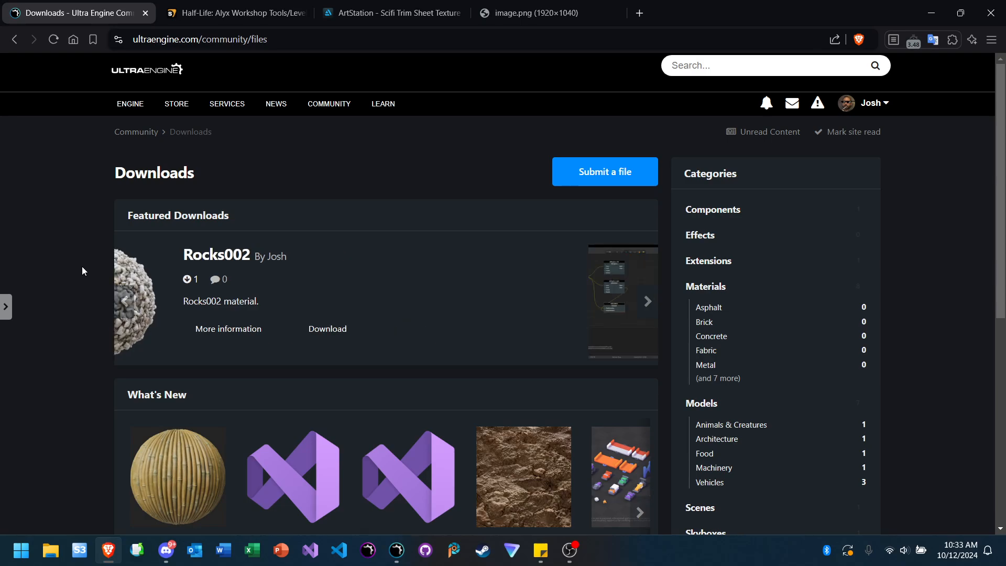
{"action": "scroll", "coordinate": [82, 259], "scroll_direction": "down", "scroll_amount": 4}
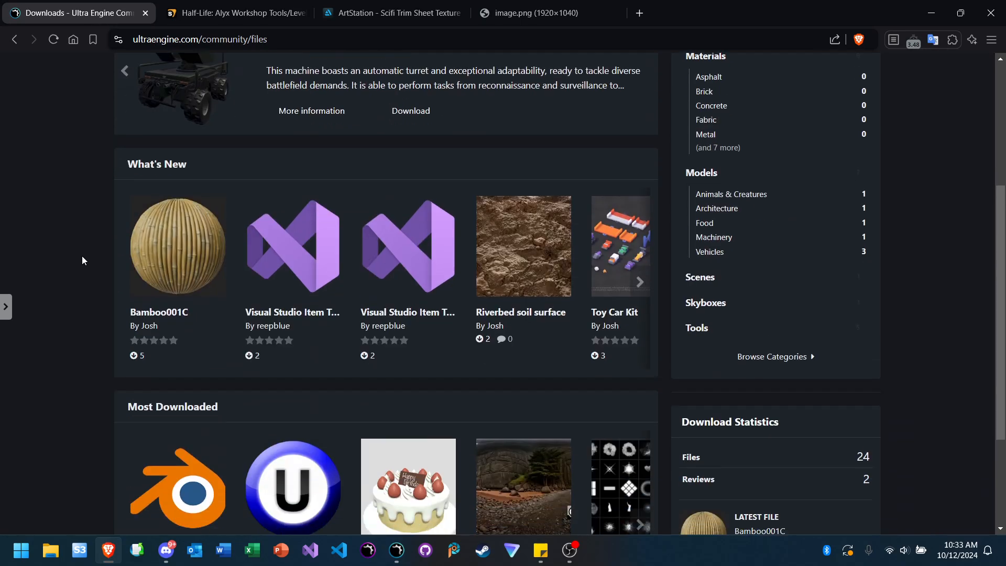
{"action": "scroll", "coordinate": [82, 261], "scroll_direction": "up", "scroll_amount": 4}
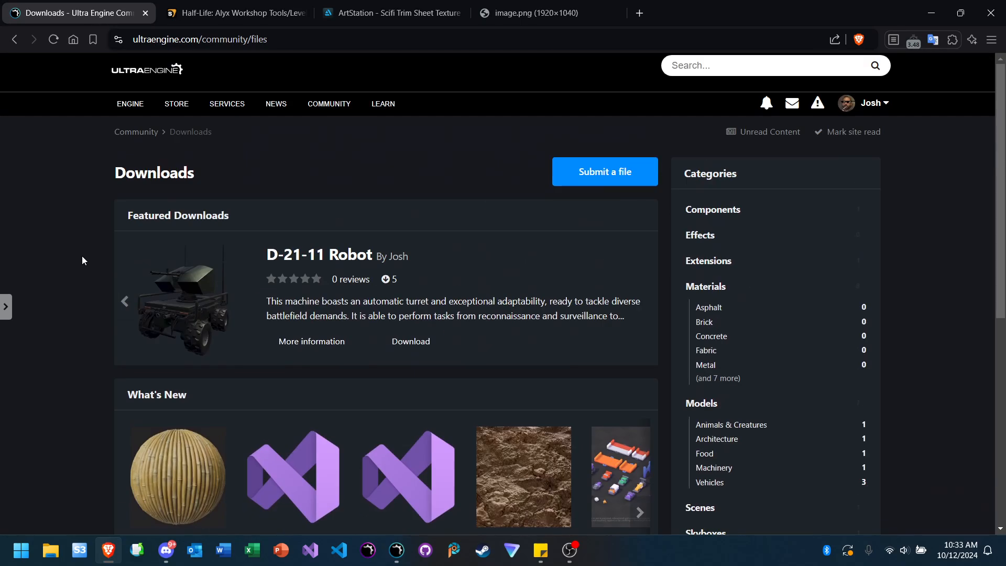
Step: Open the Materials category of the Downloads section and look through its listed files and subcategories
{"action": "left_click", "coordinate": [717, 291]}
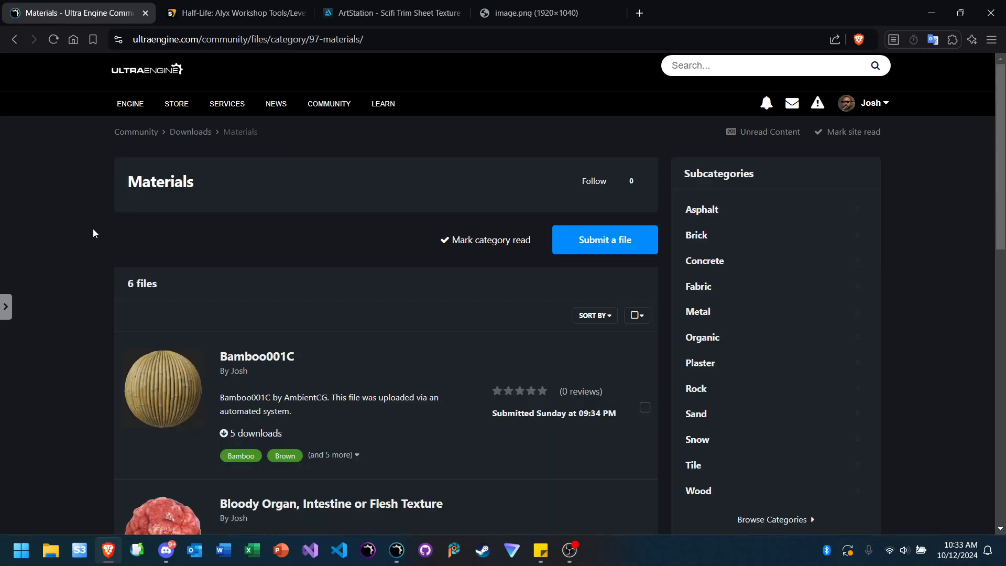
{"action": "scroll", "coordinate": [93, 230], "scroll_direction": "down", "scroll_amount": 2}
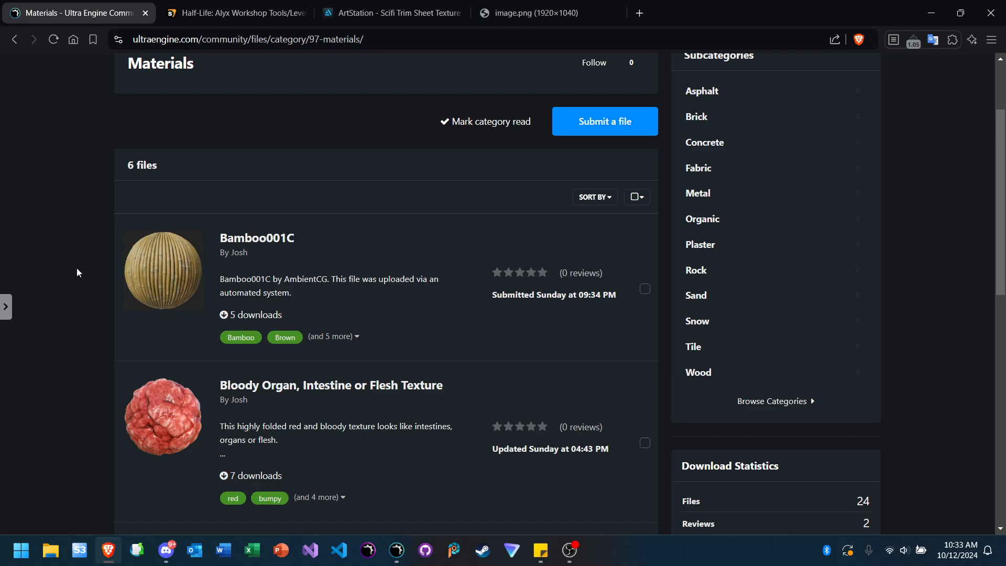
{"action": "scroll", "coordinate": [77, 272], "scroll_direction": "down", "scroll_amount": 3}
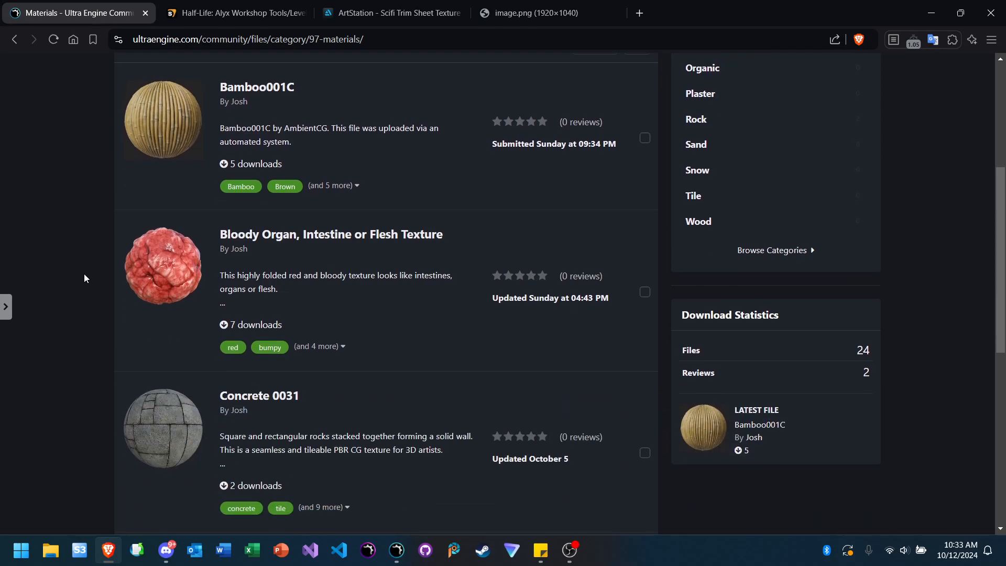
{"action": "scroll", "coordinate": [84, 275], "scroll_direction": "down", "scroll_amount": 4}
{"action": "scroll", "coordinate": [84, 274], "scroll_direction": "down", "scroll_amount": 3}
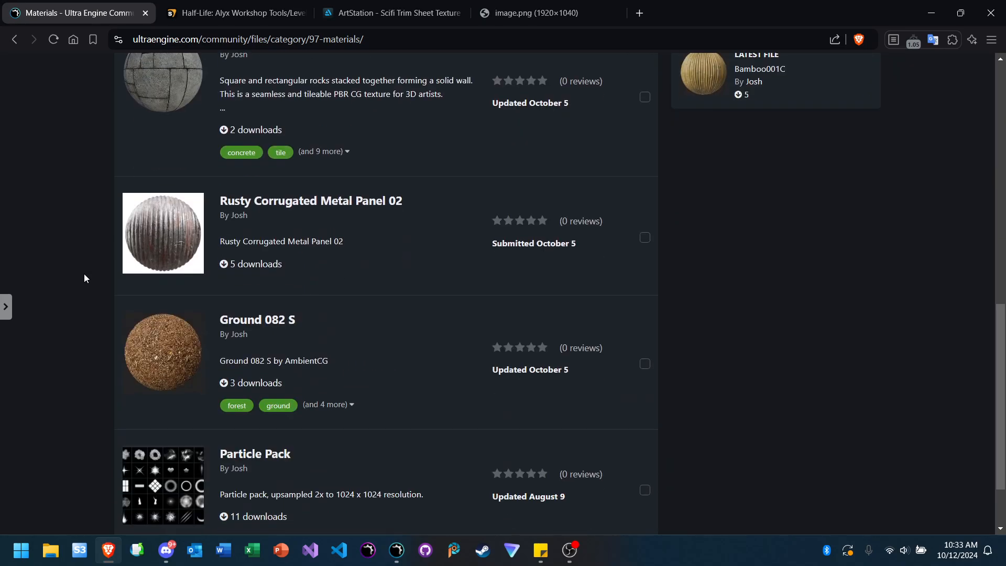
{"action": "scroll", "coordinate": [84, 275], "scroll_direction": "up", "scroll_amount": 2}
{"action": "scroll", "coordinate": [84, 275], "scroll_direction": "down", "scroll_amount": 3}
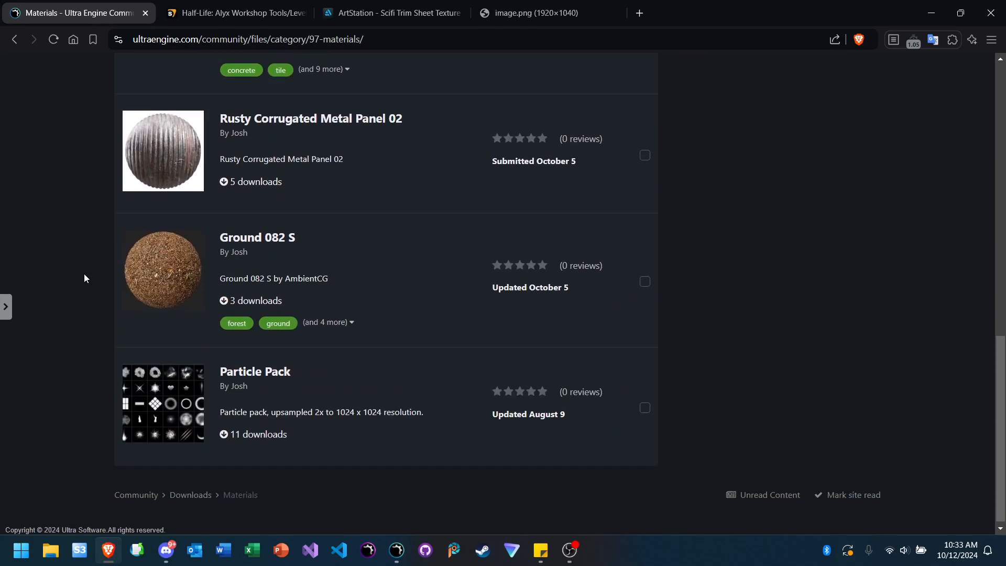
{"action": "scroll", "coordinate": [85, 274], "scroll_direction": "up", "scroll_amount": 1}
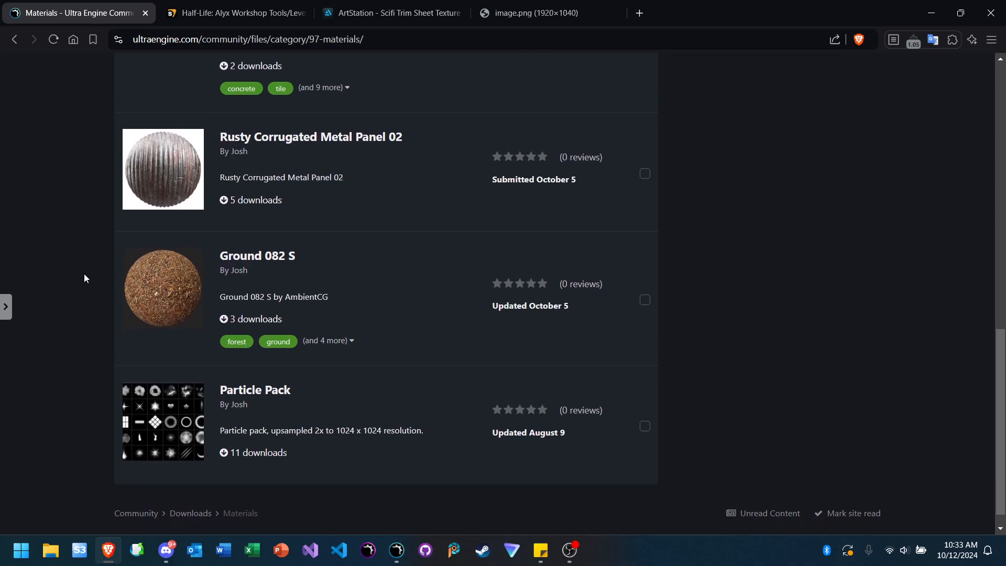
{"action": "scroll", "coordinate": [84, 276], "scroll_direction": "up", "scroll_amount": 10}
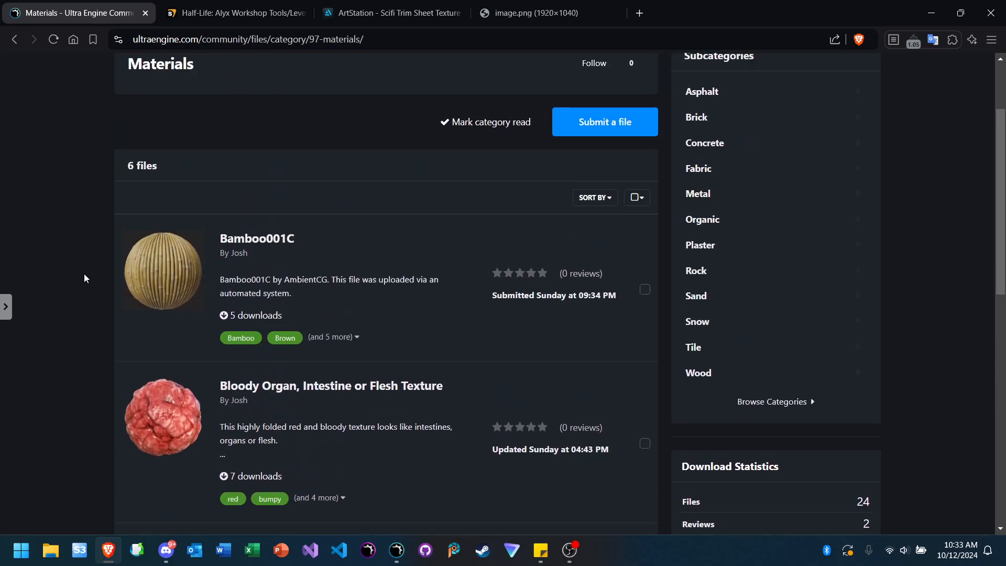
{"action": "scroll", "coordinate": [84, 278], "scroll_direction": "up", "scroll_amount": 2}
{"action": "scroll", "coordinate": [81, 244], "scroll_direction": "down", "scroll_amount": 2}
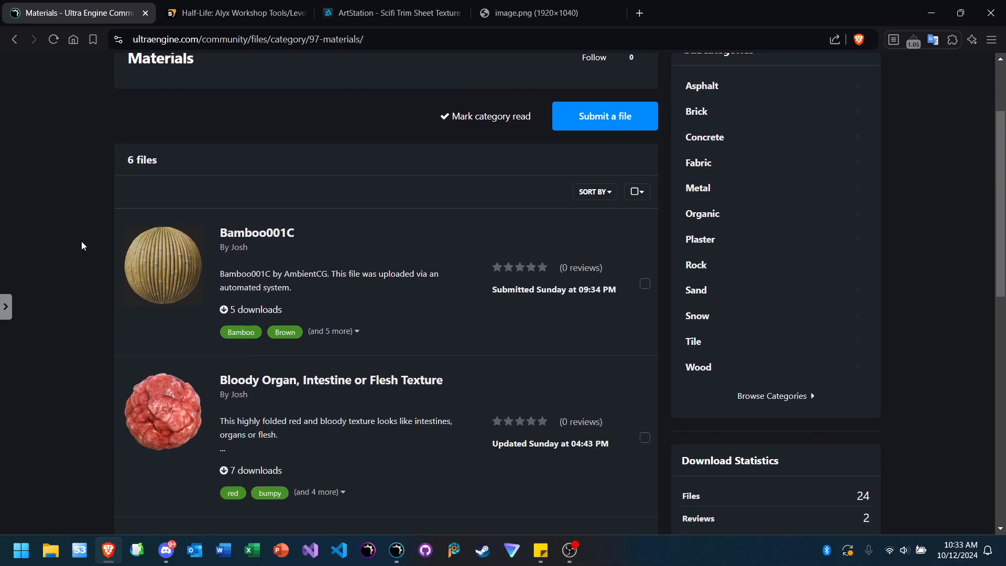
{"action": "scroll", "coordinate": [81, 265], "scroll_direction": "down", "scroll_amount": 2}
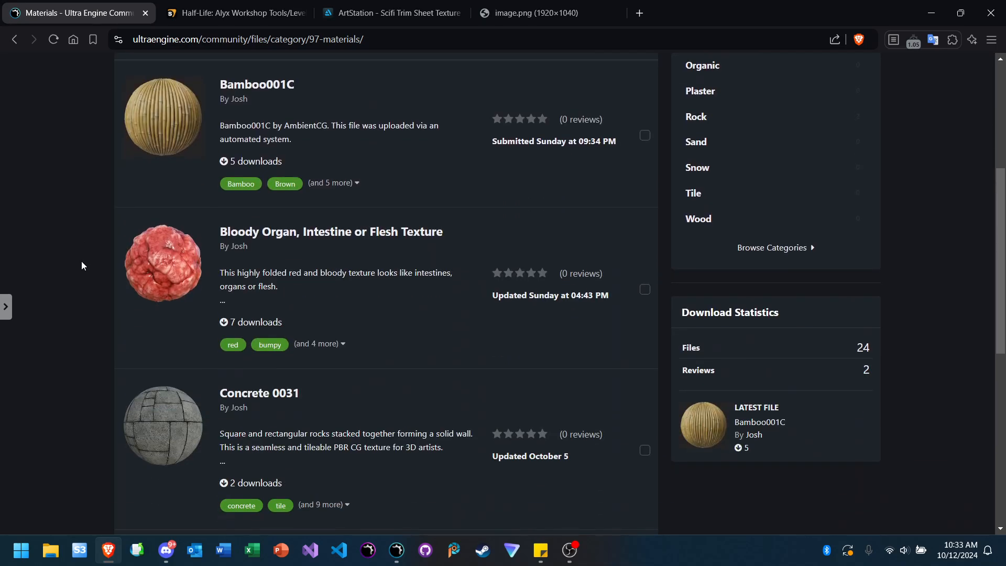
{"action": "scroll", "coordinate": [81, 266], "scroll_direction": "down", "scroll_amount": 4}
{"action": "scroll", "coordinate": [81, 266], "scroll_direction": "down", "scroll_amount": 2}
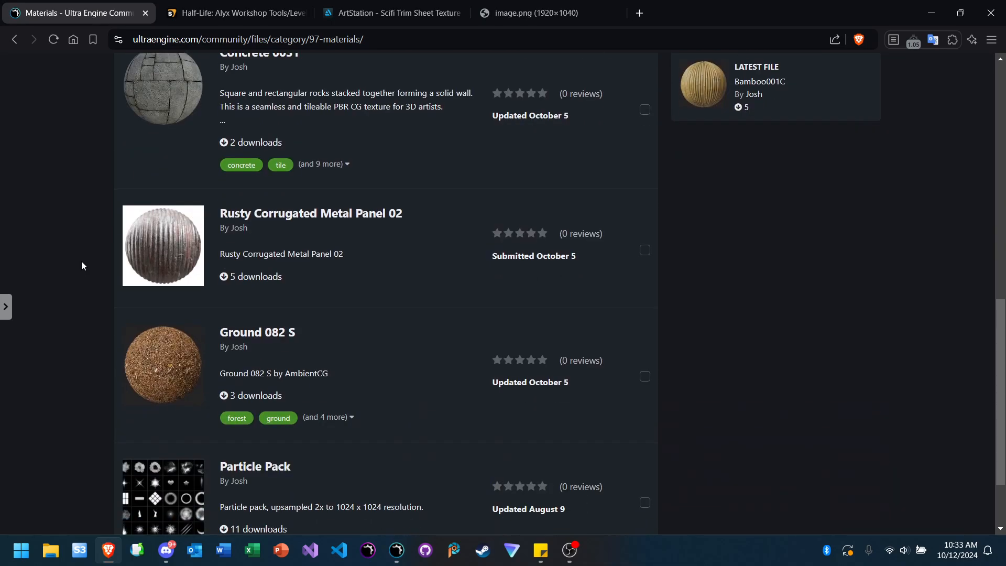
{"action": "scroll", "coordinate": [82, 266], "scroll_direction": "down", "scroll_amount": 1}
{"action": "scroll", "coordinate": [82, 266], "scroll_direction": "up", "scroll_amount": 3}
{"action": "scroll", "coordinate": [81, 261], "scroll_direction": "up", "scroll_amount": 7}
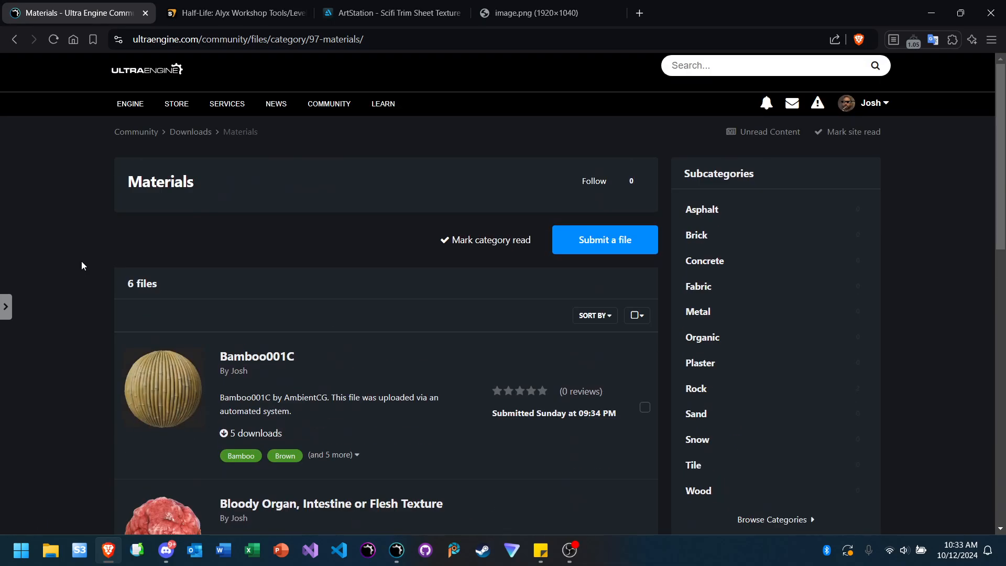
Step: Search the web for "invision power rest api" and open Invision Community's REST API Documentation page
{"action": "key", "text": "ctrl+l"}
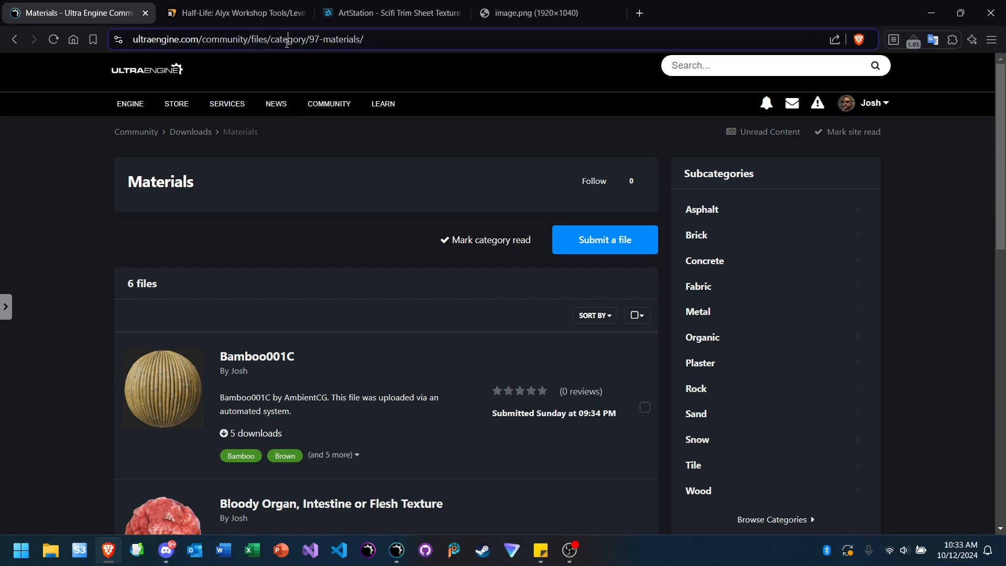
{"action": "left_click", "coordinate": [82, 189]}
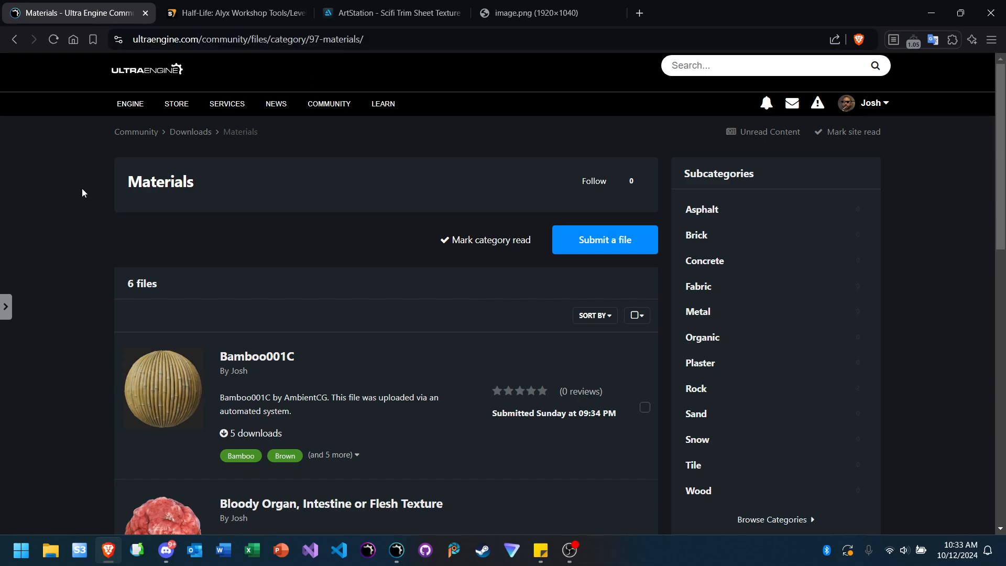
{"action": "left_click", "coordinate": [314, 42]}
{"action": "scroll", "coordinate": [87, 305], "scroll_direction": "down", "scroll_amount": 8}
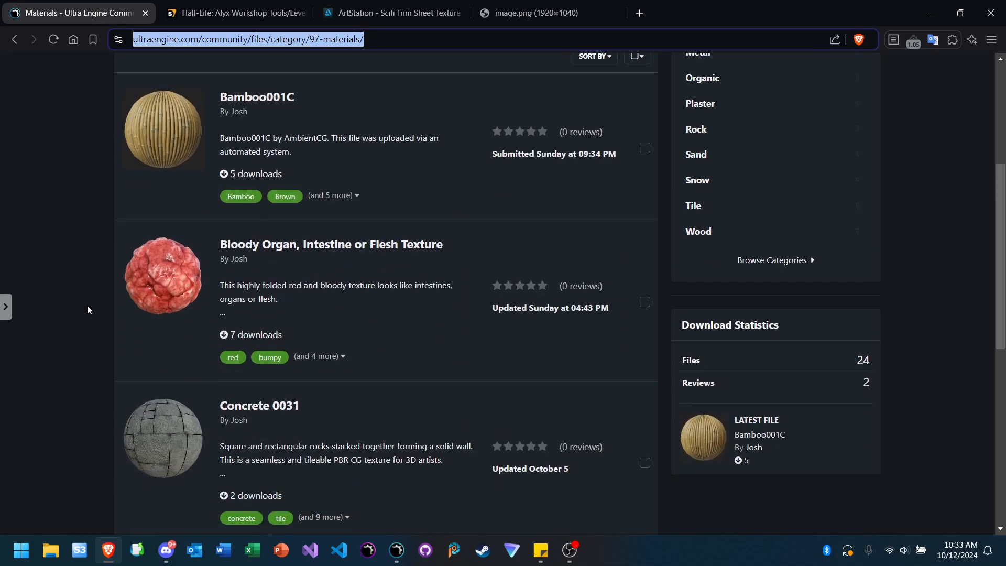
{"action": "scroll", "coordinate": [87, 305], "scroll_direction": "up", "scroll_amount": 8}
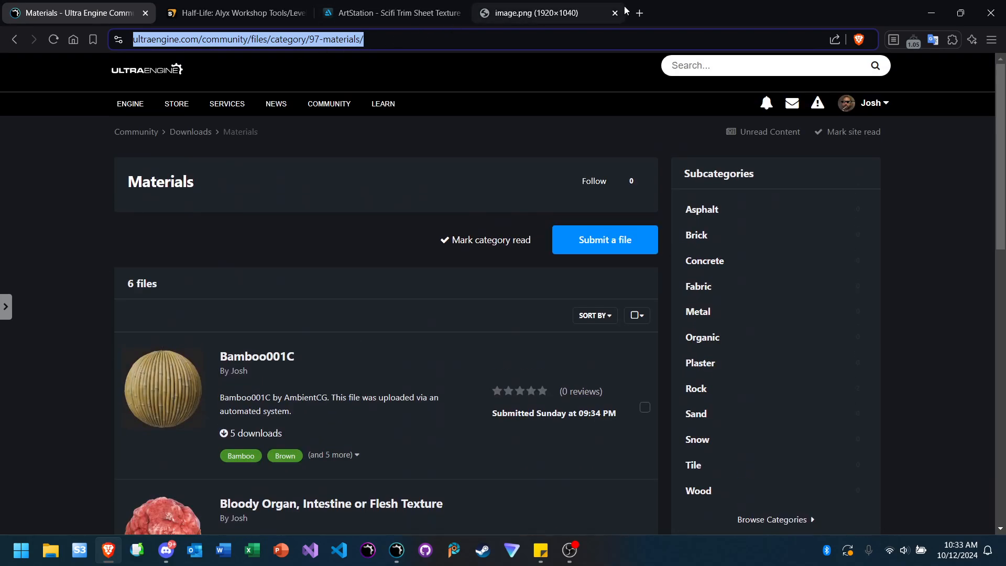
{"action": "type", "text": "in"}
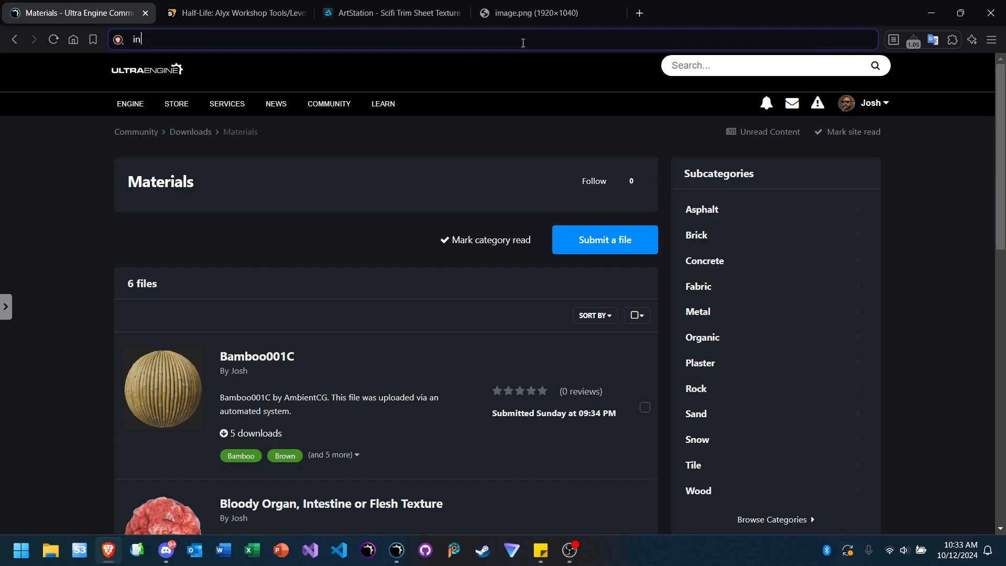
{"action": "type", "text": "vision power rest api"}
{"action": "key", "text": "Return"}
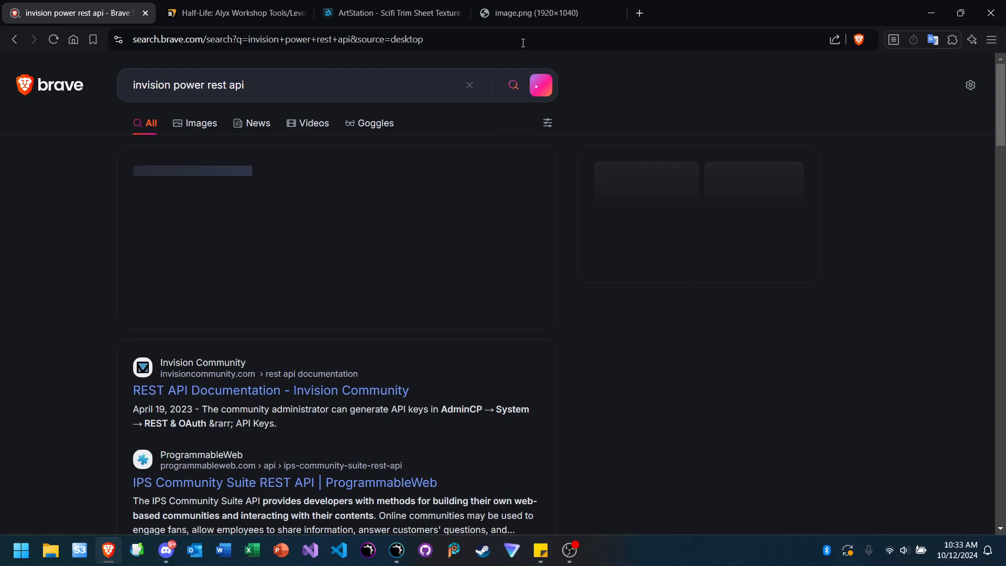
{"action": "left_click", "coordinate": [326, 397]}
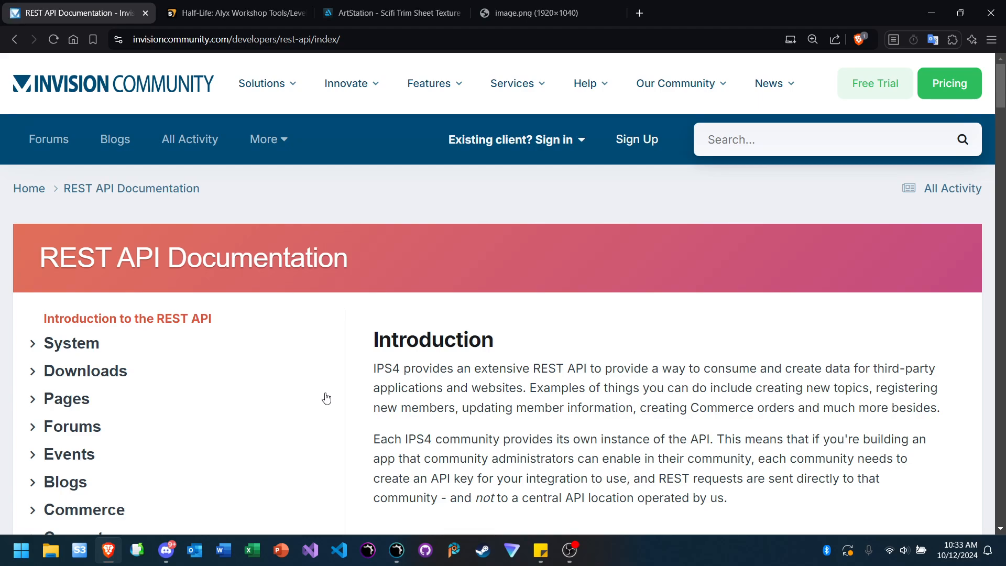
Step: Expand the Downloads and Files sections of the REST API documentation and review the parameters of the GET /downloads/files endpoint
{"action": "scroll", "coordinate": [325, 397], "scroll_direction": "down", "scroll_amount": 2}
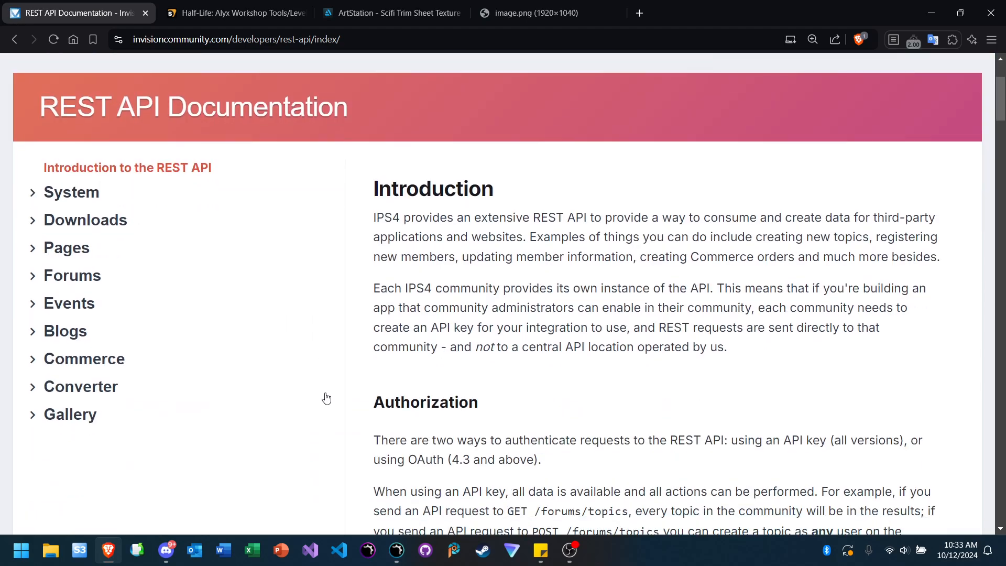
{"action": "left_click", "coordinate": [32, 220]}
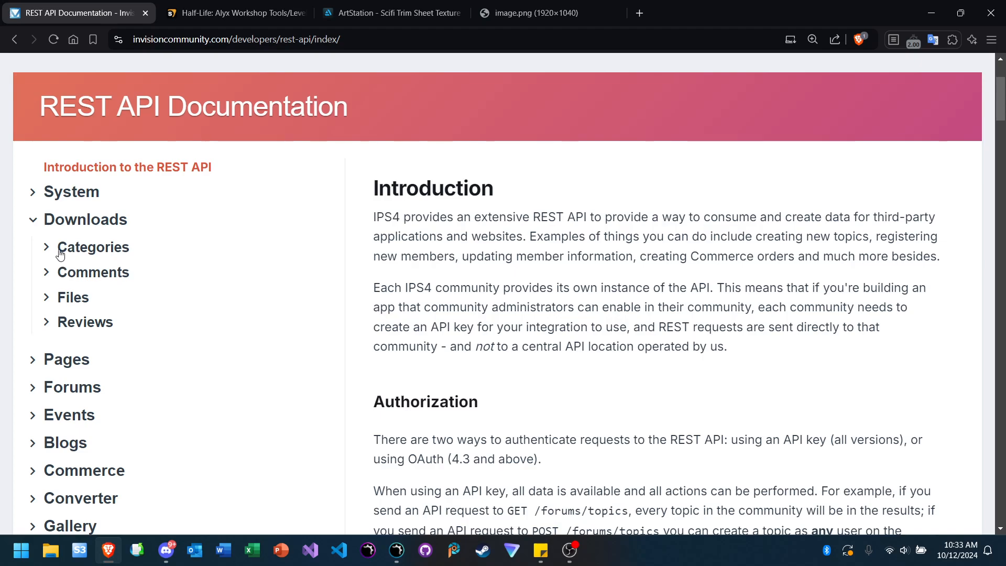
{"action": "left_click", "coordinate": [47, 298]}
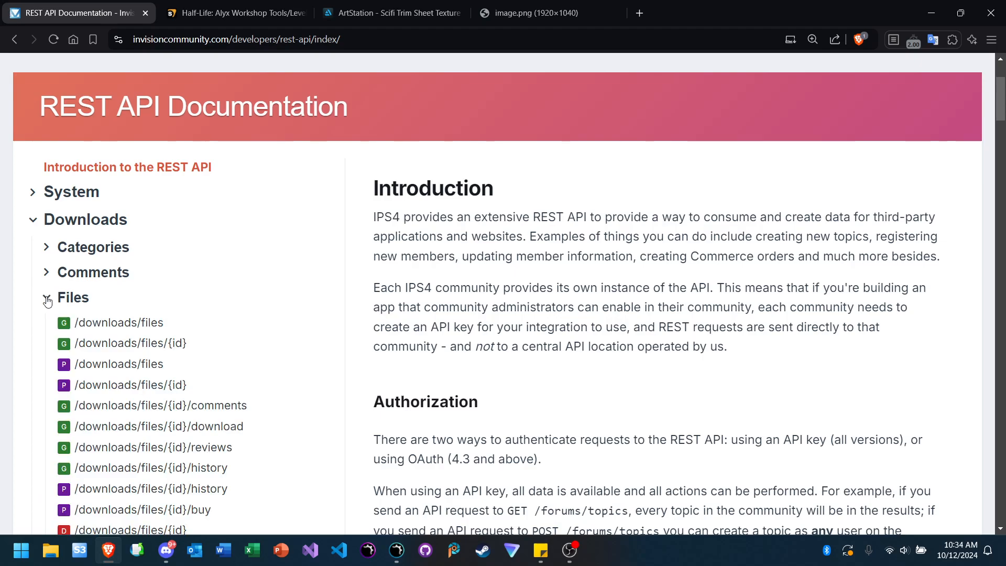
{"action": "left_click", "coordinate": [124, 323]}
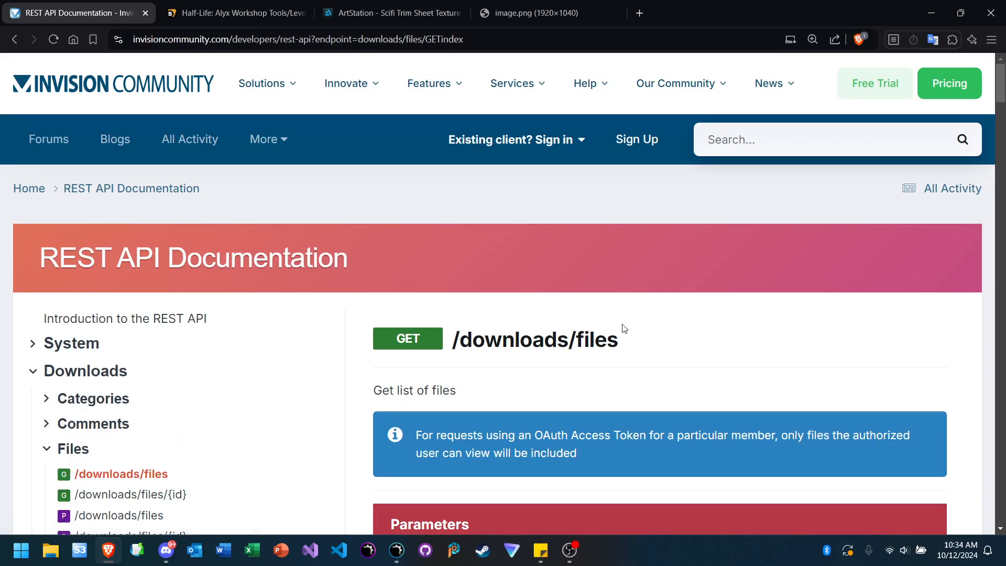
{"action": "scroll", "coordinate": [623, 329], "scroll_direction": "down", "scroll_amount": 8}
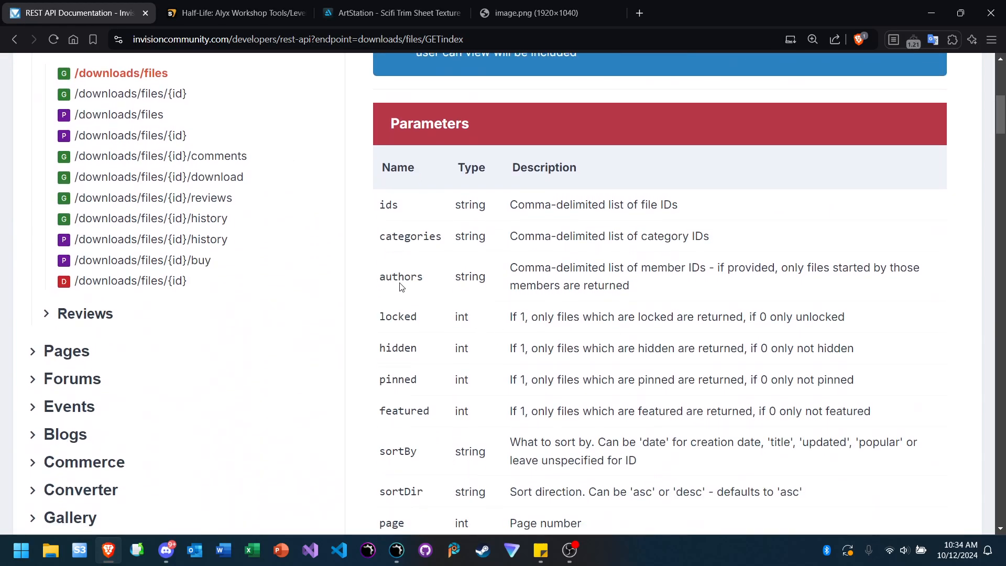
{"action": "double_click", "coordinate": [400, 274]}
Step: Go back to the Ultra Engine Materials downloads category and look through its full file list
{"action": "left_click", "coordinate": [16, 47]}
{"action": "left_click", "coordinate": [16, 47]}
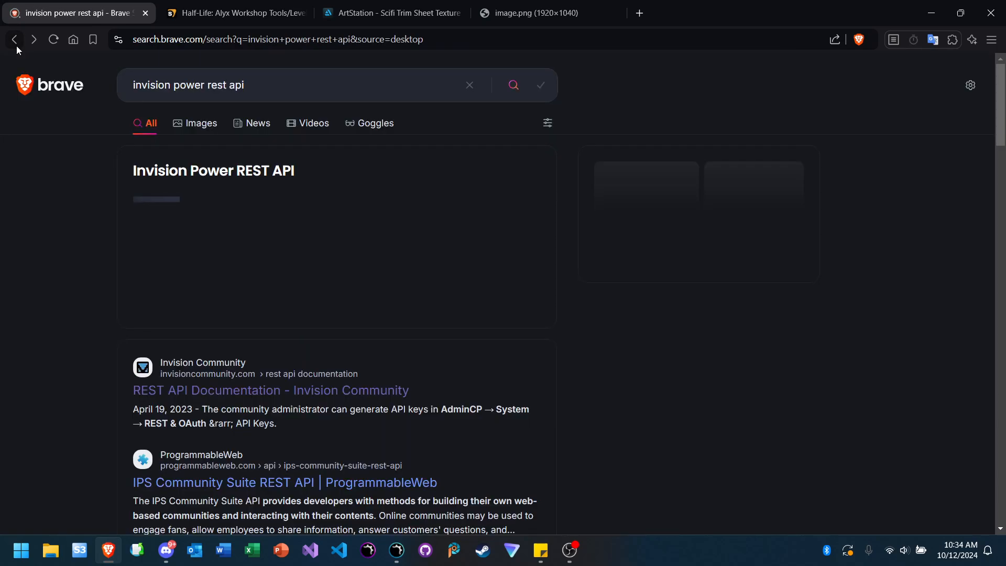
{"action": "left_click", "coordinate": [17, 47]}
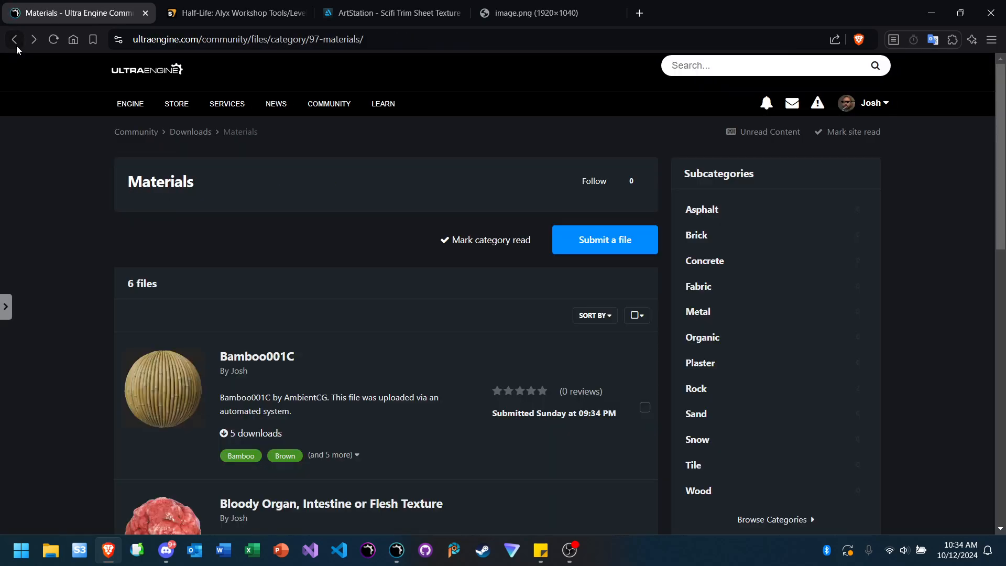
{"action": "scroll", "coordinate": [81, 258], "scroll_direction": "down", "scroll_amount": 3}
{"action": "scroll", "coordinate": [81, 258], "scroll_direction": "down", "scroll_amount": 6}
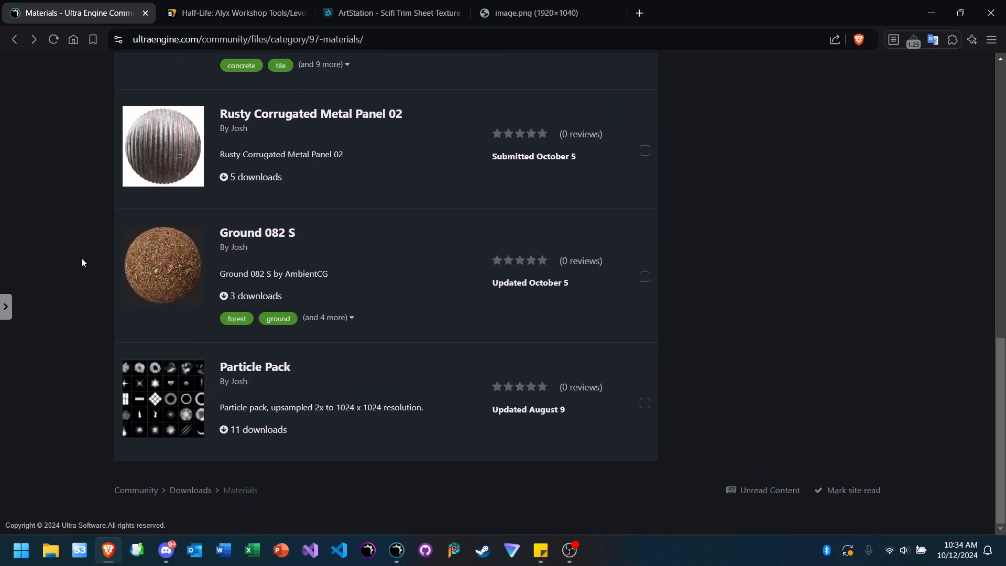
{"action": "scroll", "coordinate": [81, 258], "scroll_direction": "up", "scroll_amount": 3}
{"action": "scroll", "coordinate": [81, 258], "scroll_direction": "up", "scroll_amount": 7}
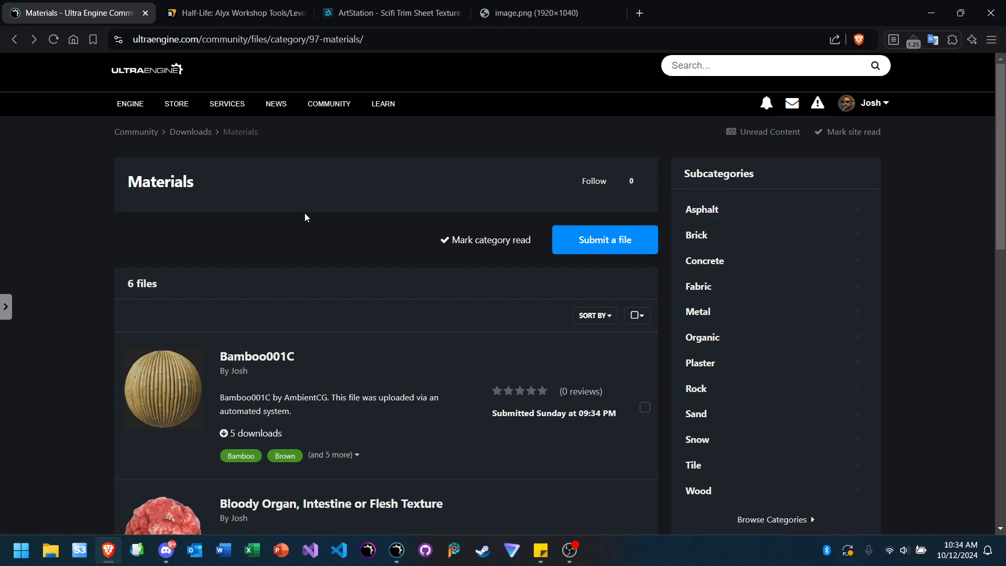
Step: Switch to Ultra Engine, view the AmbientCG material categories in the asset library, and preview SurfaceImperfections015 without installing it
{"action": "left_click", "coordinate": [396, 551]}
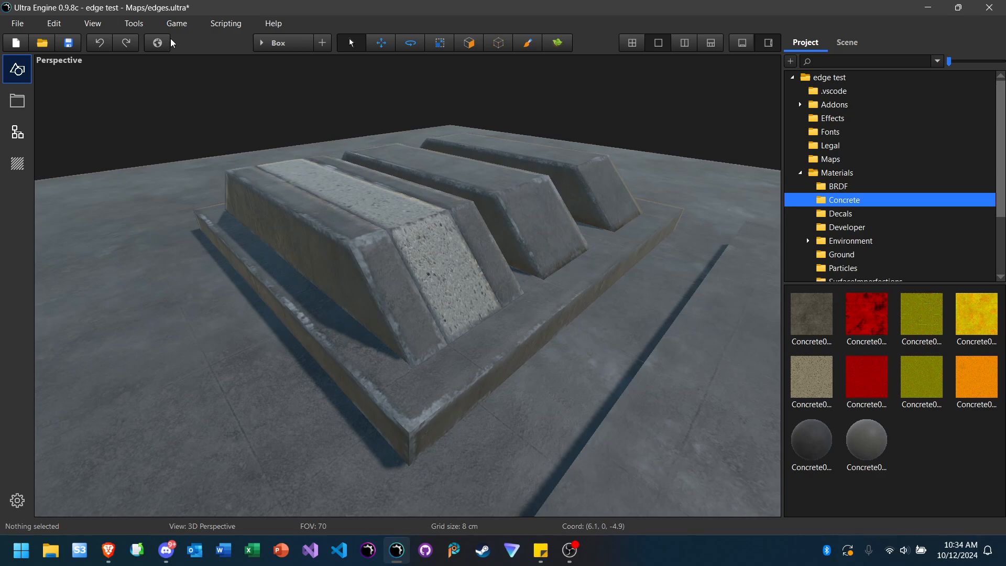
{"action": "left_click", "coordinate": [16, 172]}
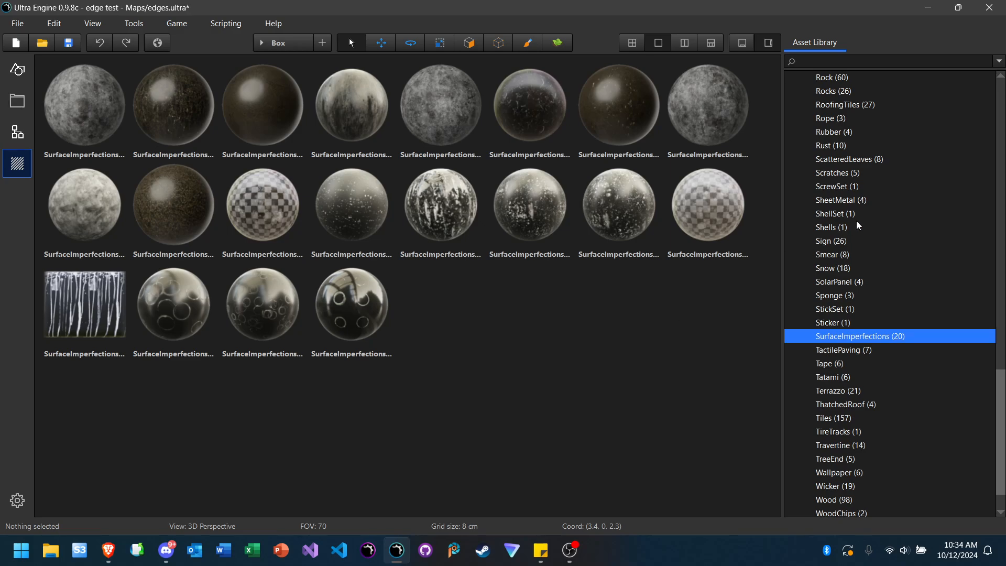
{"action": "scroll", "coordinate": [913, 181], "scroll_direction": "up", "scroll_amount": 20}
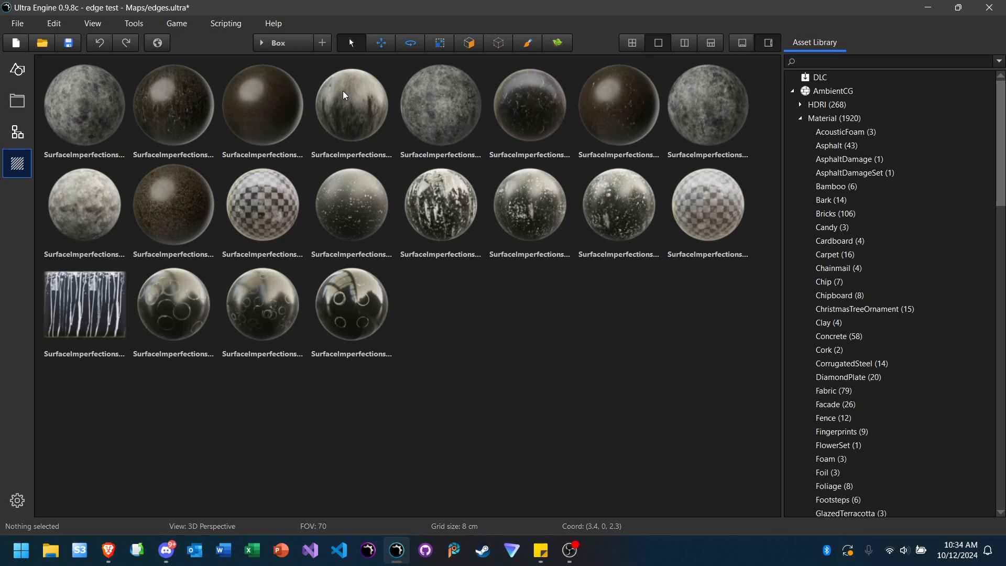
{"action": "double_click", "coordinate": [102, 113]}
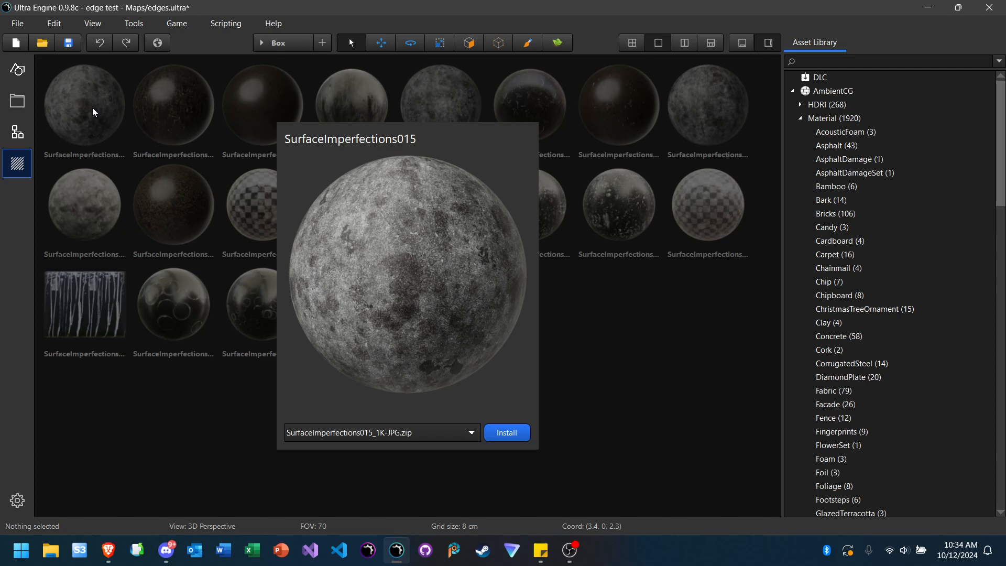
{"action": "left_click", "coordinate": [230, 262]}
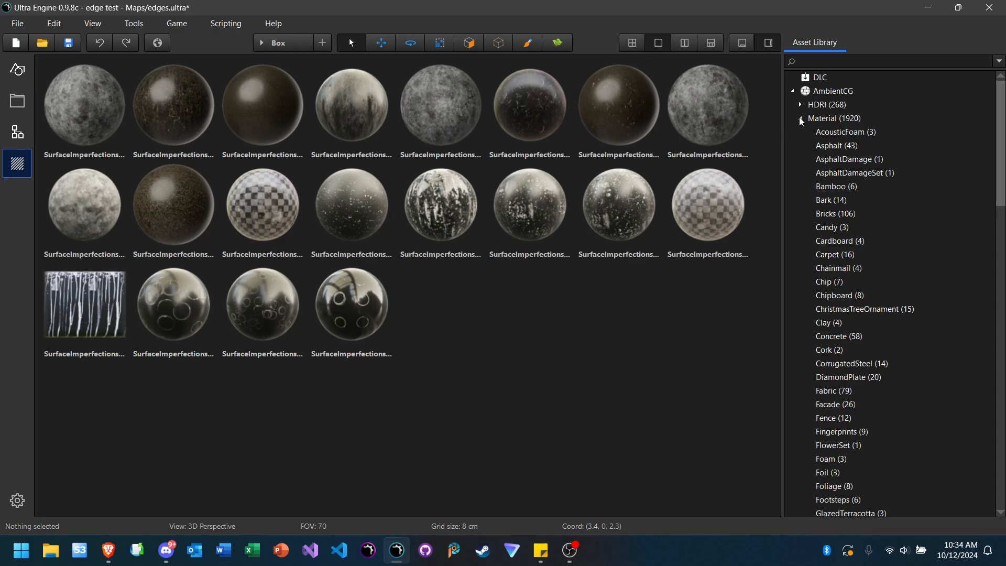
Step: Collapse the Material category in the Asset Library, and switch to the Brave browser to review the Ultra Engine community's Materials files
{"action": "left_click", "coordinate": [800, 118]}
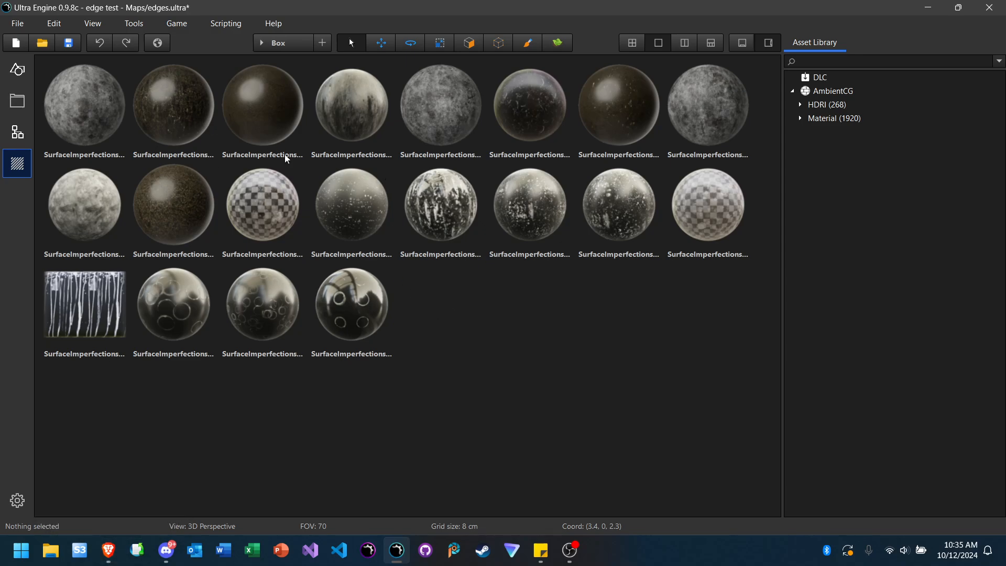
{"action": "left_click", "coordinate": [109, 555]}
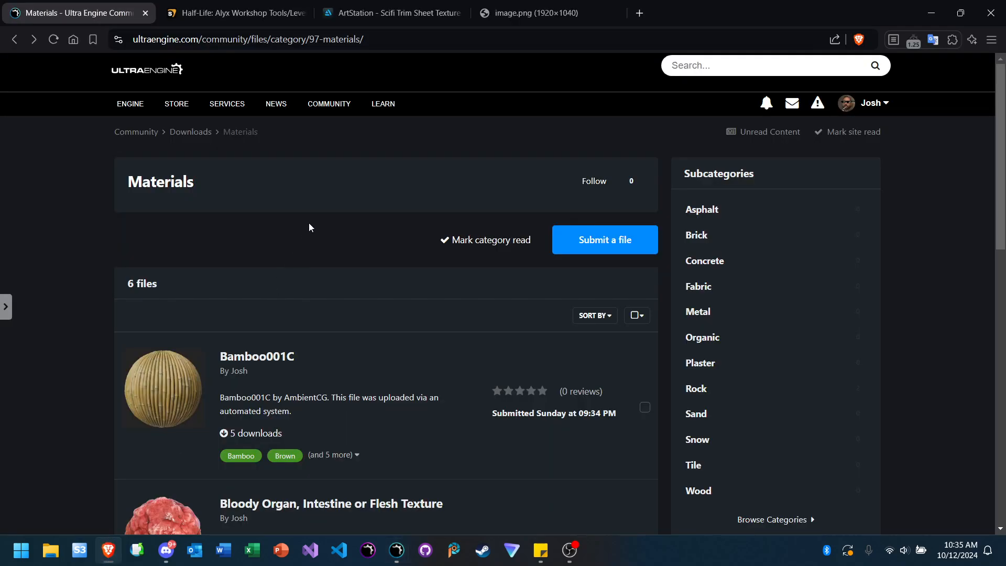
{"action": "scroll", "coordinate": [309, 222], "scroll_direction": "down", "scroll_amount": 3}
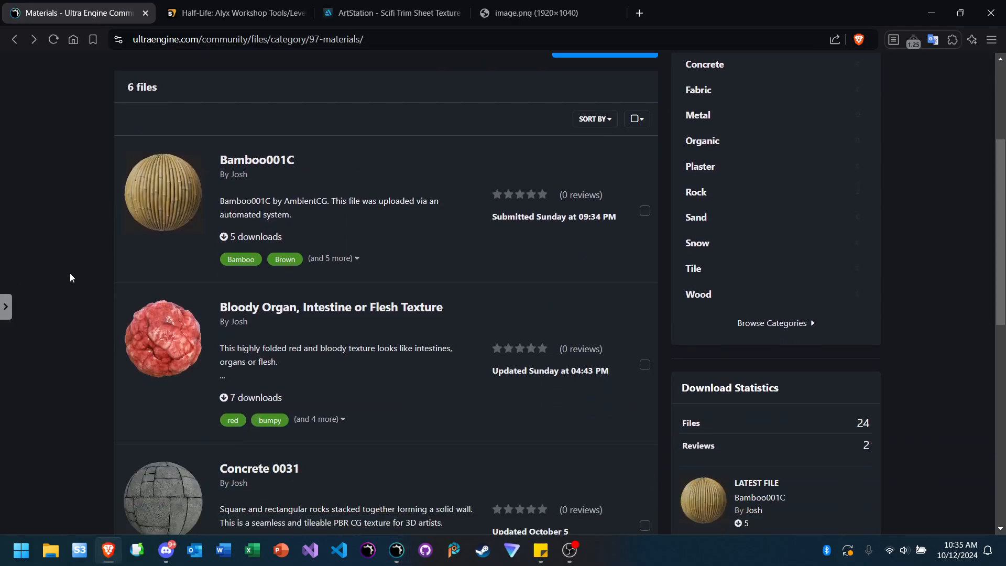
{"action": "scroll", "coordinate": [79, 193], "scroll_direction": "down", "scroll_amount": 2}
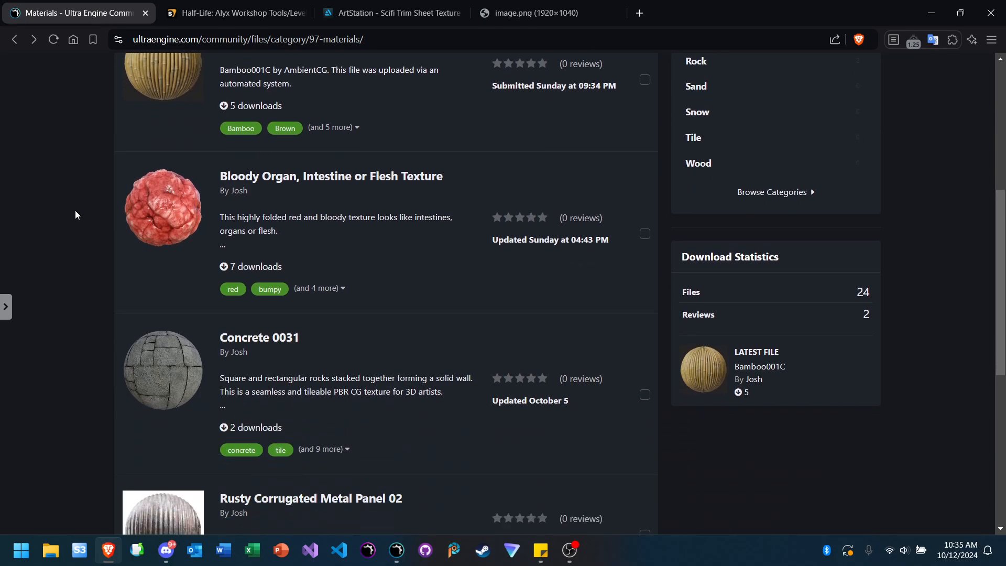
{"action": "scroll", "coordinate": [75, 213], "scroll_direction": "down", "scroll_amount": 4}
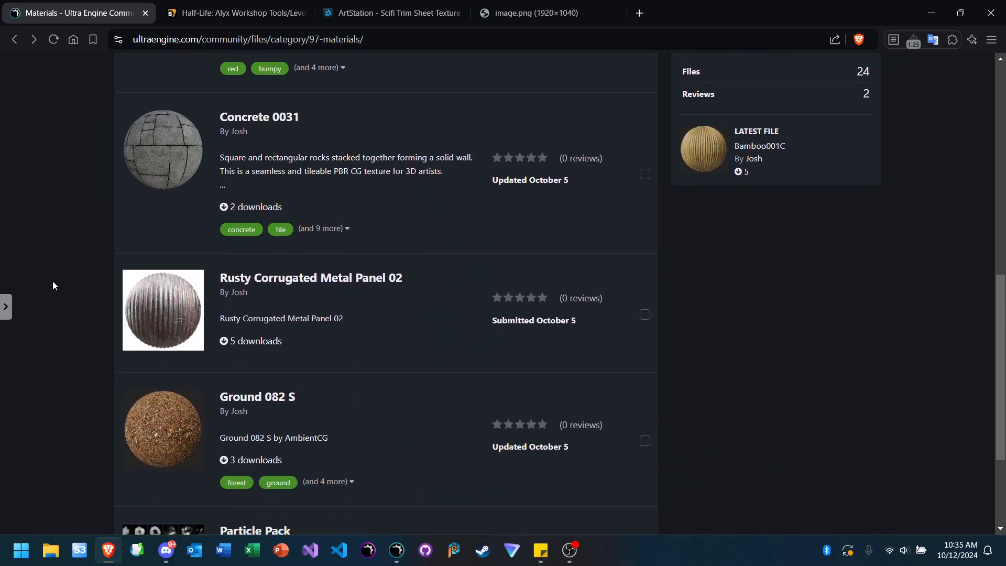
{"action": "scroll", "coordinate": [54, 281], "scroll_direction": "down", "scroll_amount": 3}
{"action": "scroll", "coordinate": [75, 298], "scroll_direction": "up", "scroll_amount": 10}
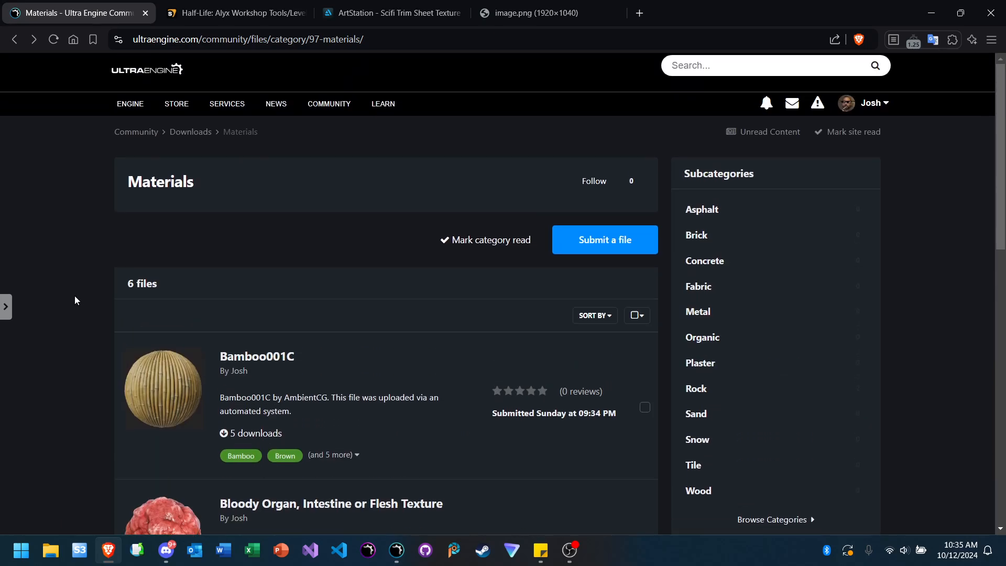
Step: Search the web for objaverse and open the Objaverse website from the results
{"action": "left_click", "coordinate": [193, 41]}
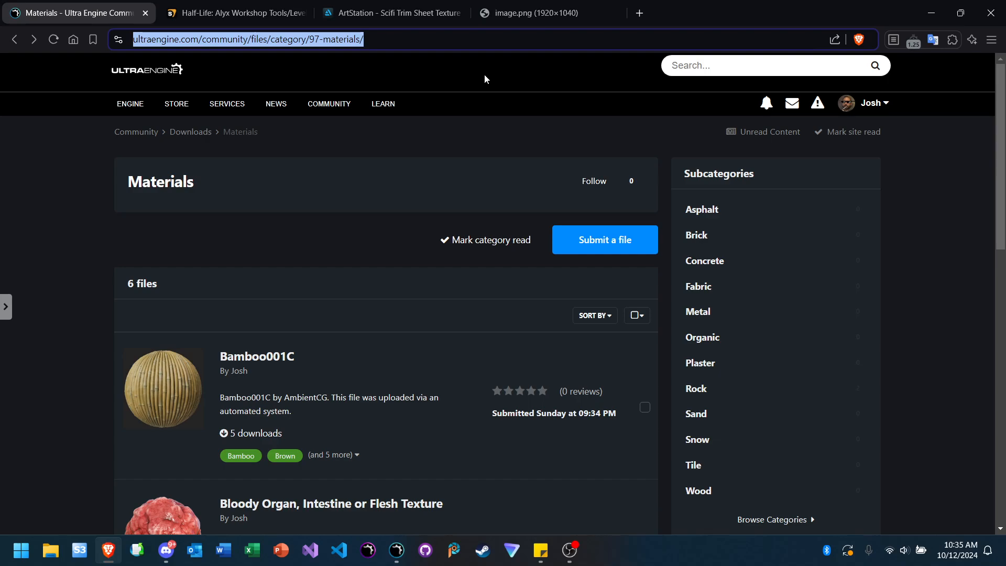
{"action": "type", "text": "obja"}
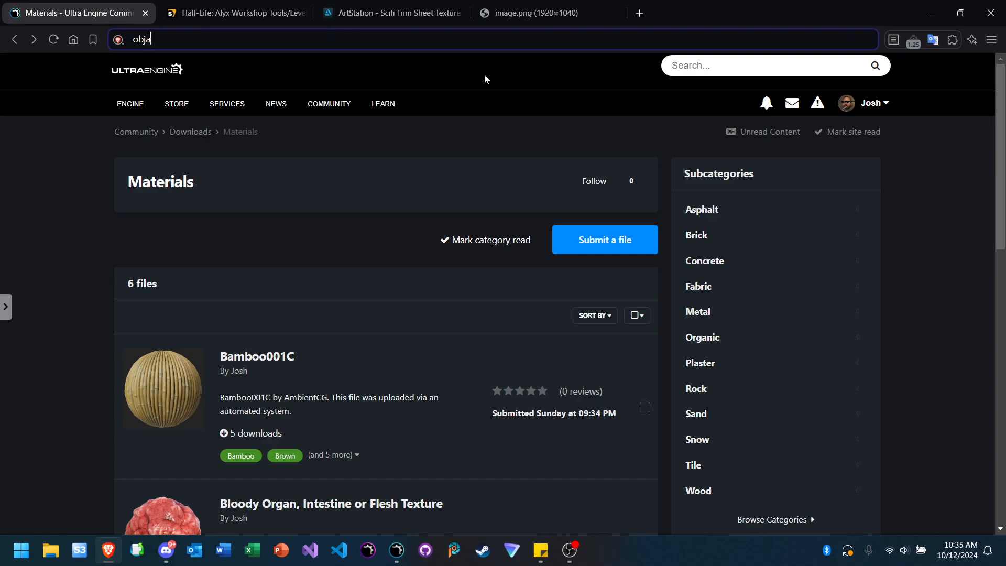
{"action": "type", "text": "verse"}
{"action": "key", "text": "Return"}
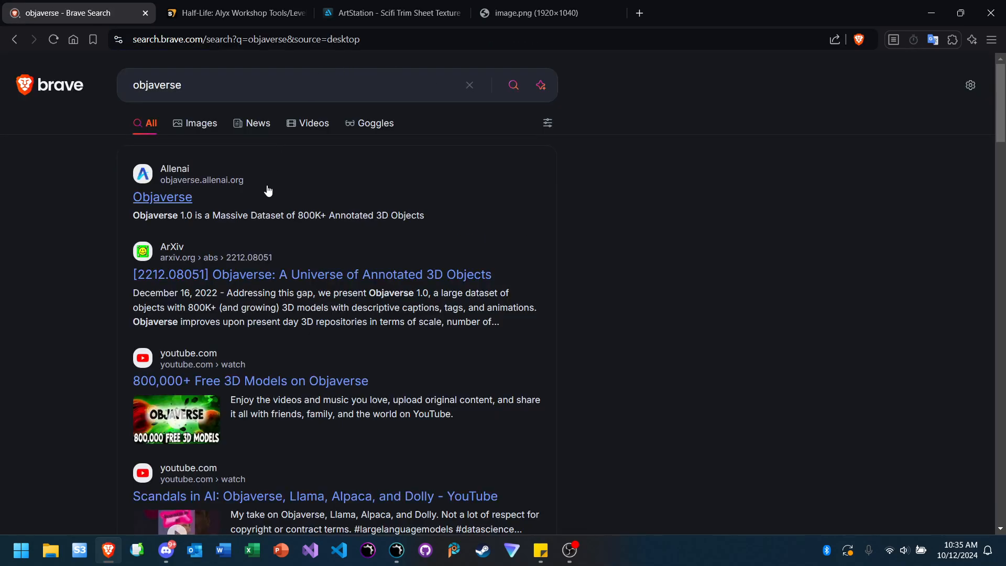
{"action": "left_click", "coordinate": [177, 199]}
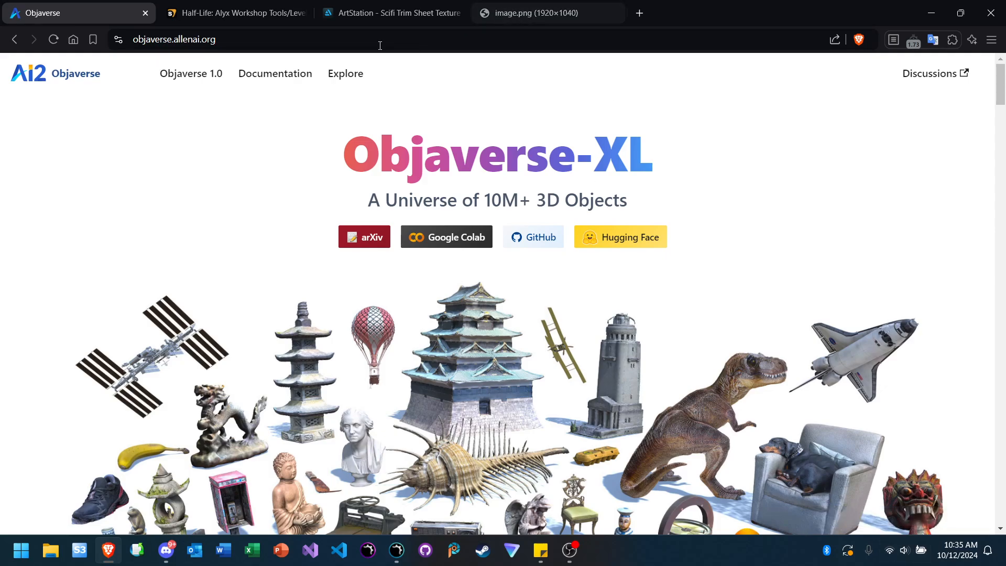
Step: Open the Explore page of Objaverse and look closely at the list of LVIS categories
{"action": "left_click", "coordinate": [346, 84]}
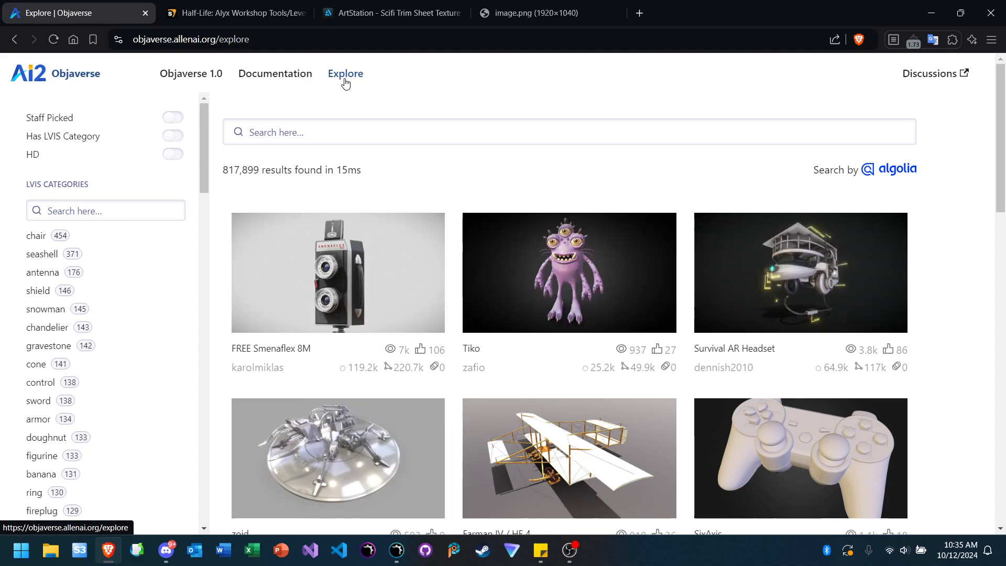
{"action": "scroll", "coordinate": [193, 237], "scroll_direction": "down", "scroll_amount": 2}
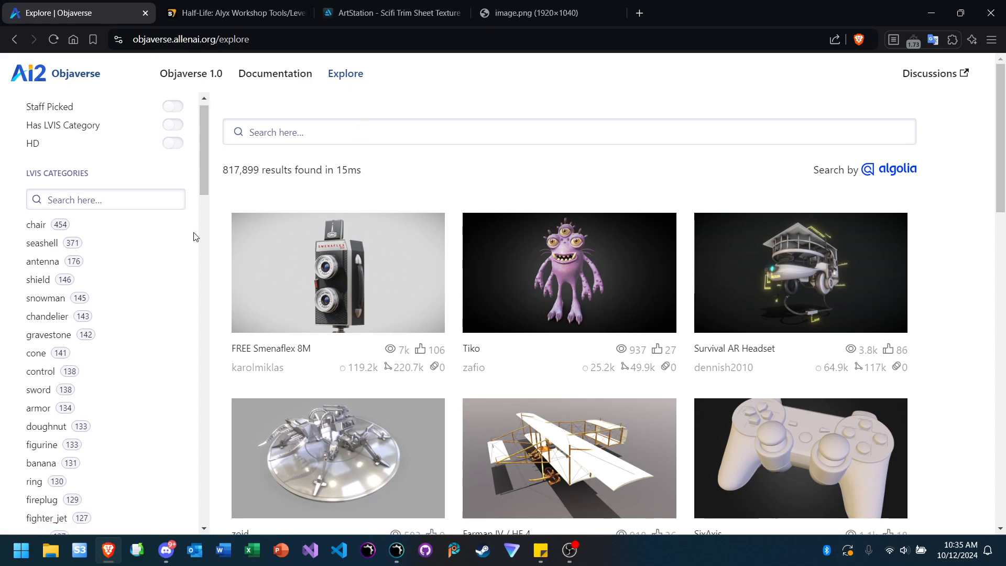
{"action": "scroll", "coordinate": [1, 329], "scroll_direction": "up", "scroll_amount": 5, "text": "ctrl"}
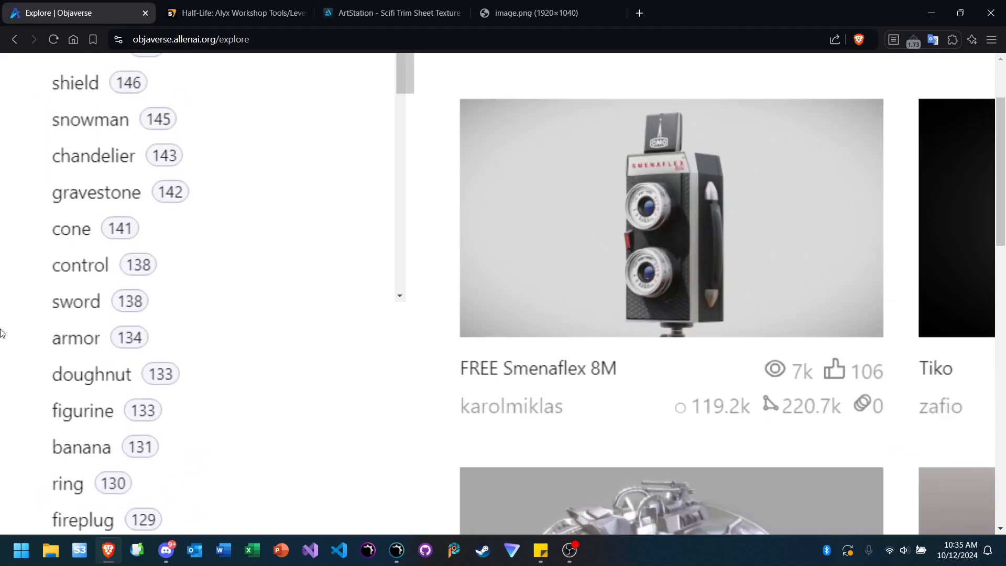
{"action": "scroll", "coordinate": [0, 329], "scroll_direction": "down", "scroll_amount": 5, "text": "ctrl"}
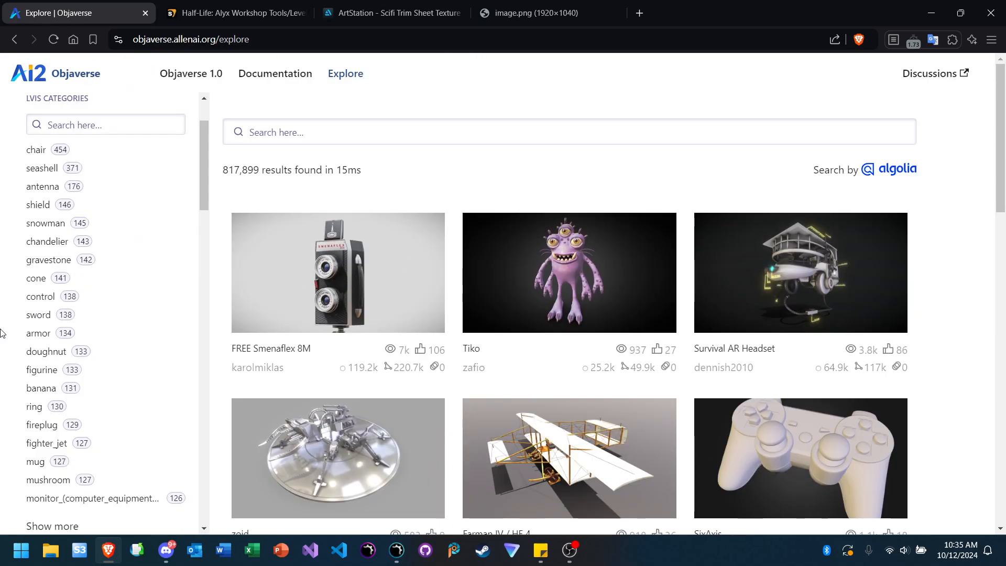
Step: Search the Objaverse models for door and look through the first results
{"action": "left_click", "coordinate": [377, 133]}
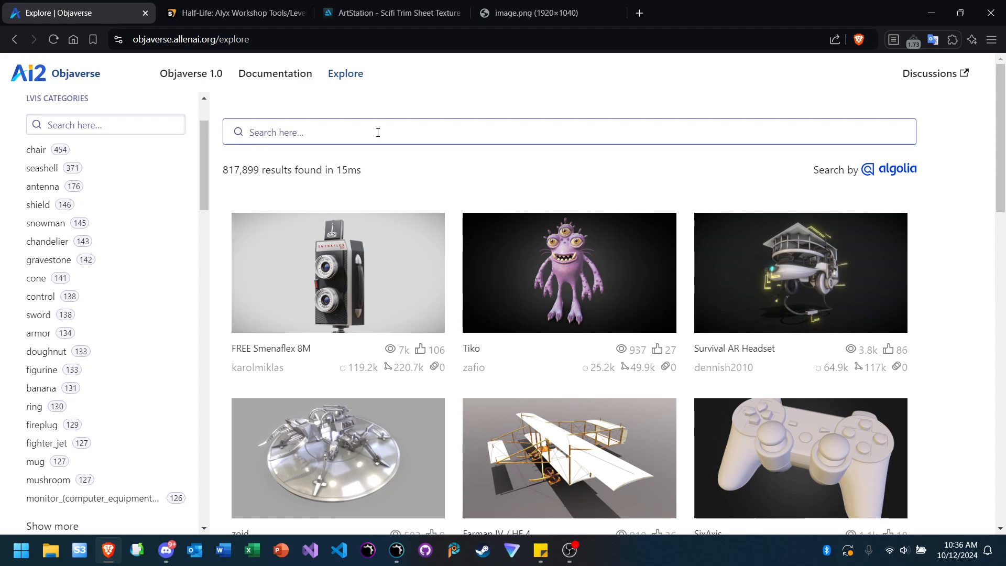
{"action": "type", "text": "door"}
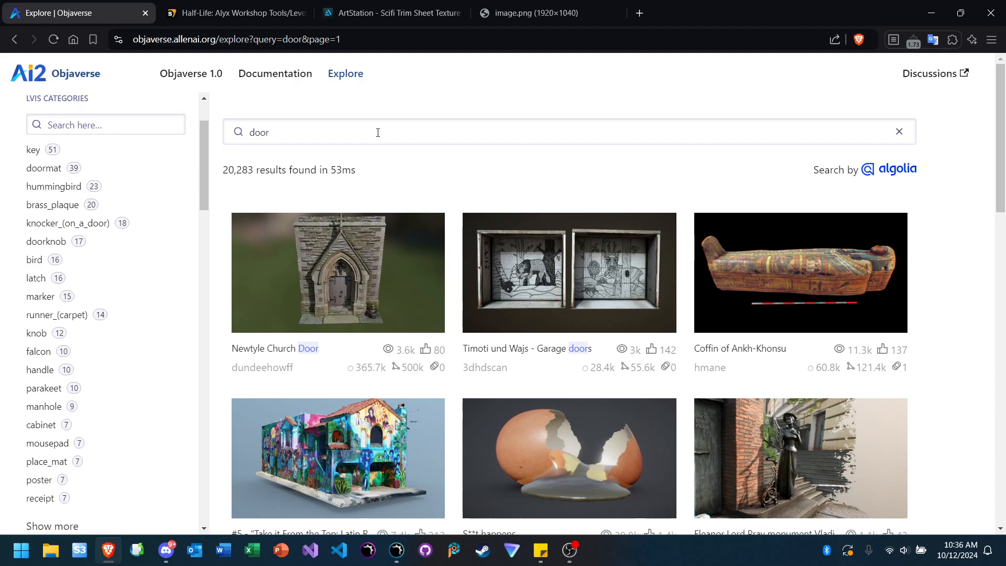
{"action": "scroll", "coordinate": [438, 213], "scroll_direction": "down", "scroll_amount": 8}
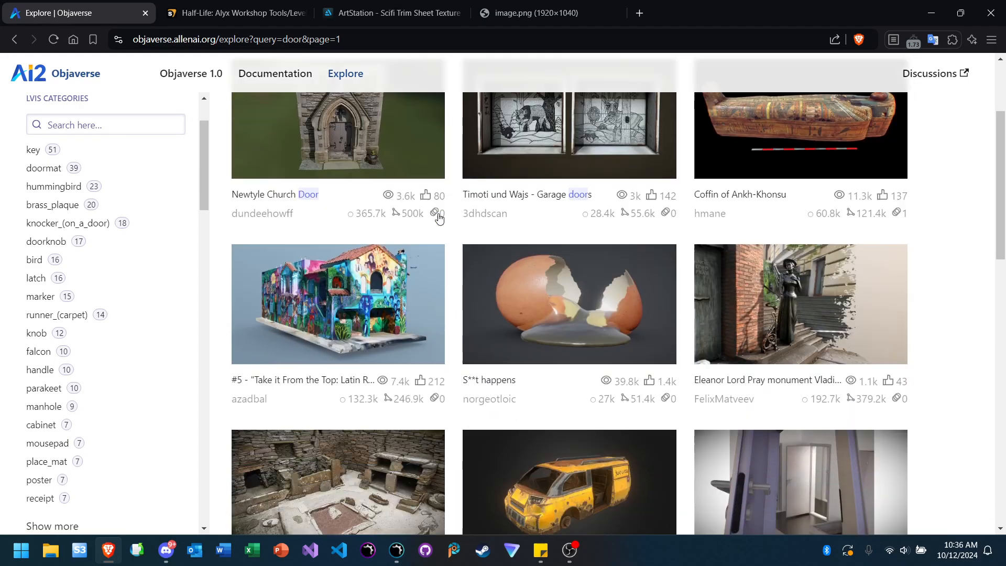
{"action": "scroll", "coordinate": [439, 219], "scroll_direction": "down", "scroll_amount": 4}
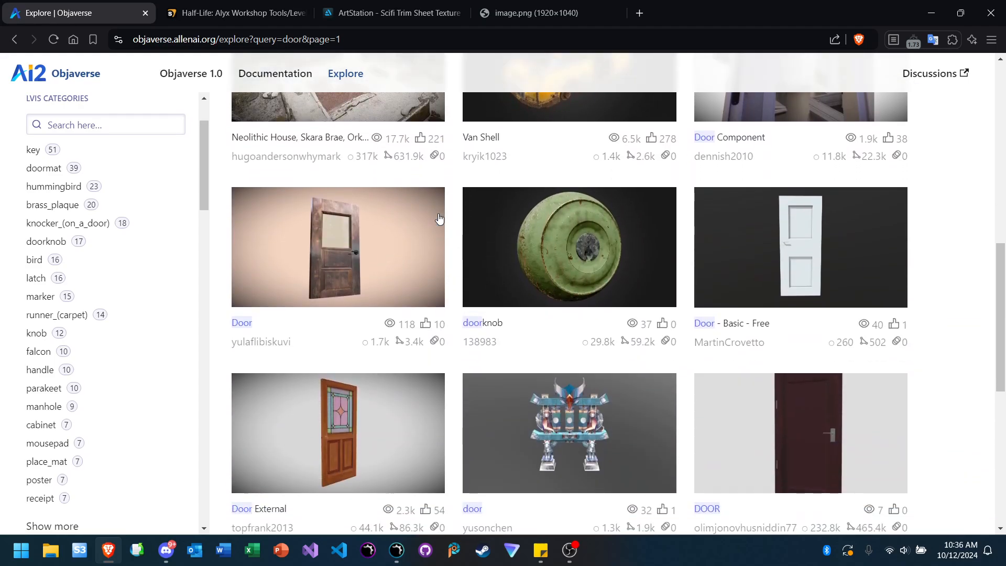
Step: Examine the individual door model previews up close, comparing the quality and style of the wooden, decorative and plain doors
{"action": "scroll", "coordinate": [299, 279], "scroll_direction": "up", "scroll_amount": 3, "text": "ctrl"}
{"action": "scroll", "coordinate": [298, 279], "scroll_direction": "up", "scroll_amount": 3, "text": "ctrl"}
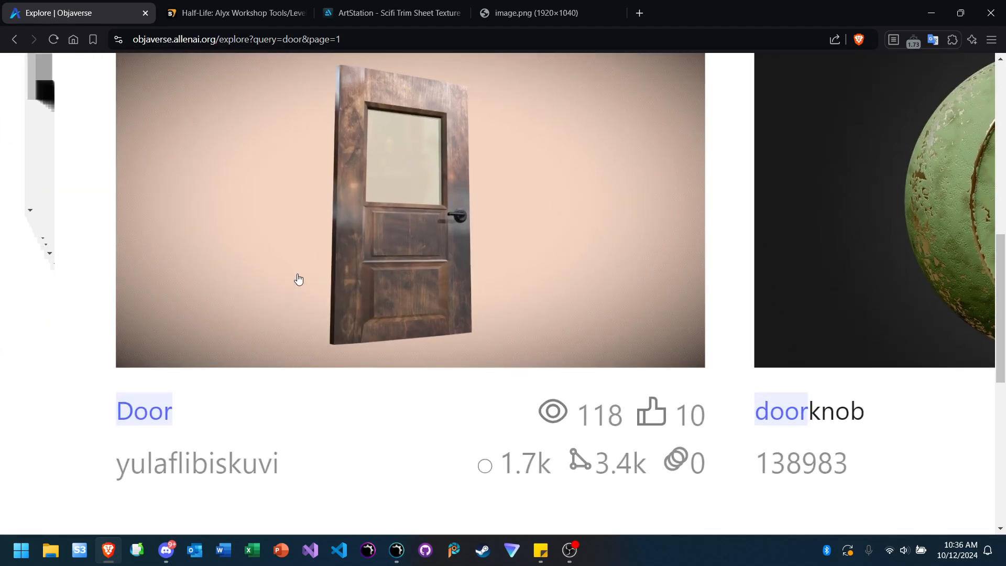
{"action": "scroll", "coordinate": [299, 279], "scroll_direction": "down", "scroll_amount": 5}
{"action": "scroll", "coordinate": [299, 279], "scroll_direction": "right", "scroll_amount": 15}
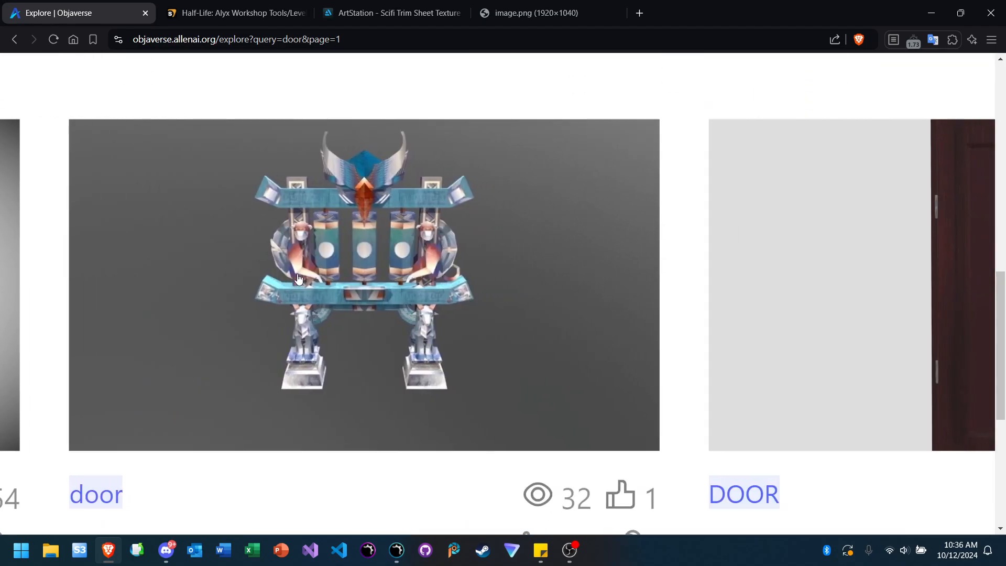
{"action": "scroll", "coordinate": [298, 279], "scroll_direction": "left", "scroll_amount": 9}
{"action": "scroll", "coordinate": [299, 279], "scroll_direction": "right", "scroll_amount": 10}
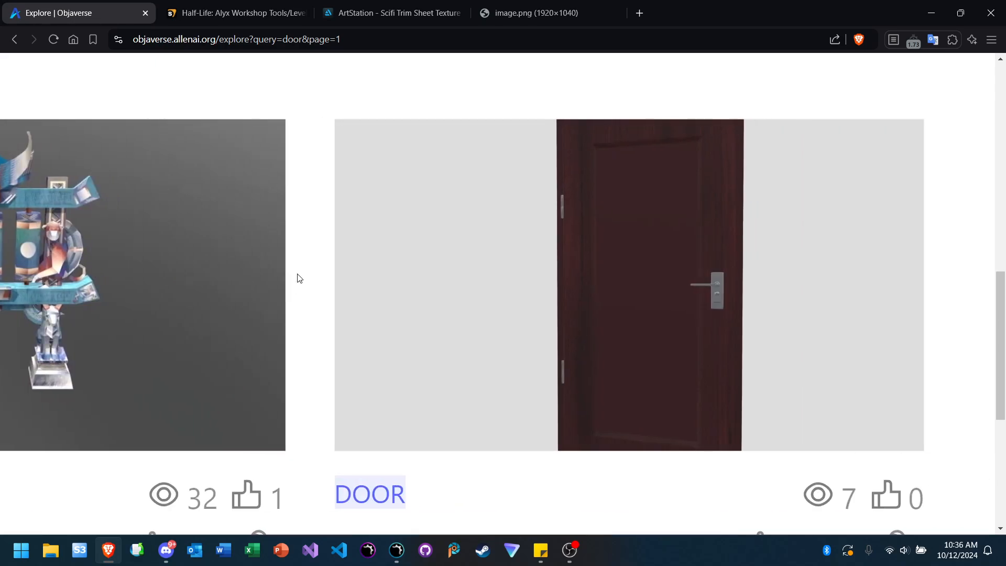
{"action": "scroll", "coordinate": [299, 279], "scroll_direction": "down", "scroll_amount": 5}
{"action": "scroll", "coordinate": [298, 279], "scroll_direction": "up", "scroll_amount": 5}
{"action": "scroll", "coordinate": [299, 278], "scroll_direction": "left", "scroll_amount": 5}
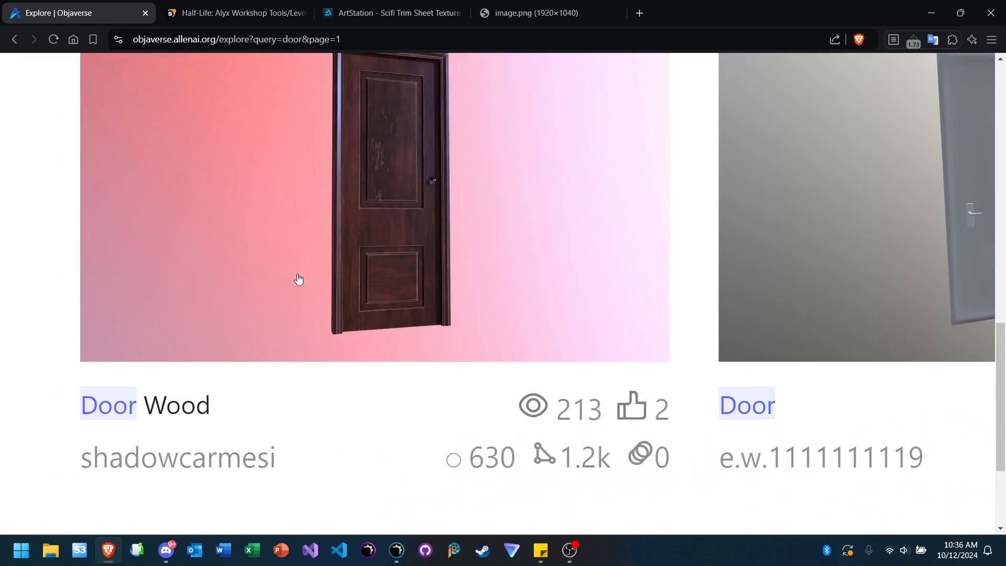
{"action": "scroll", "coordinate": [298, 278], "scroll_direction": "up", "scroll_amount": 2}
{"action": "scroll", "coordinate": [299, 279], "scroll_direction": "right", "scroll_amount": 4}
{"action": "scroll", "coordinate": [299, 279], "scroll_direction": "down", "scroll_amount": 5, "text": "ctrl"}
{"action": "scroll", "coordinate": [299, 279], "scroll_direction": "down", "scroll_amount": 3}
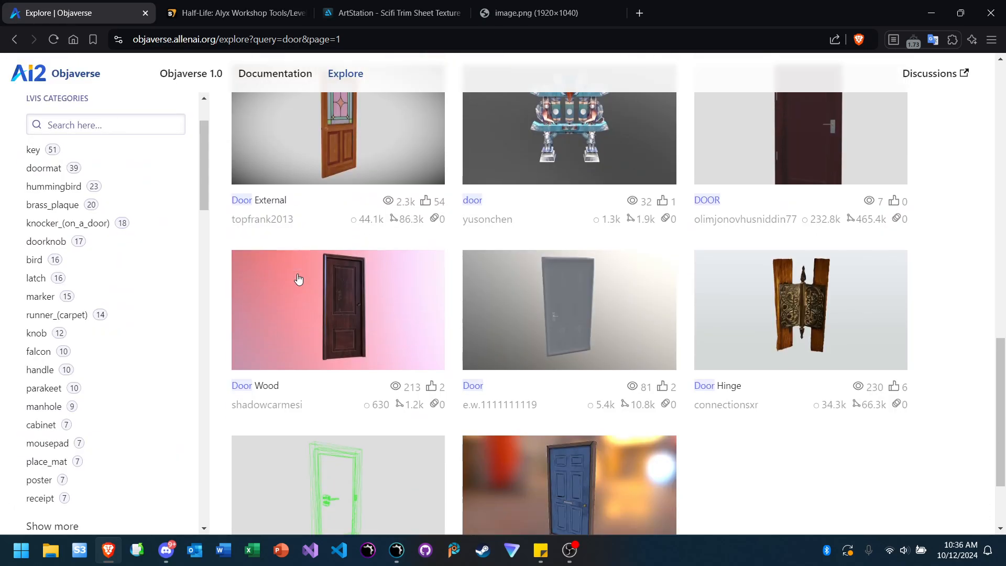
{"action": "scroll", "coordinate": [521, 234], "scroll_direction": "up", "scroll_amount": 5, "text": "ctrl"}
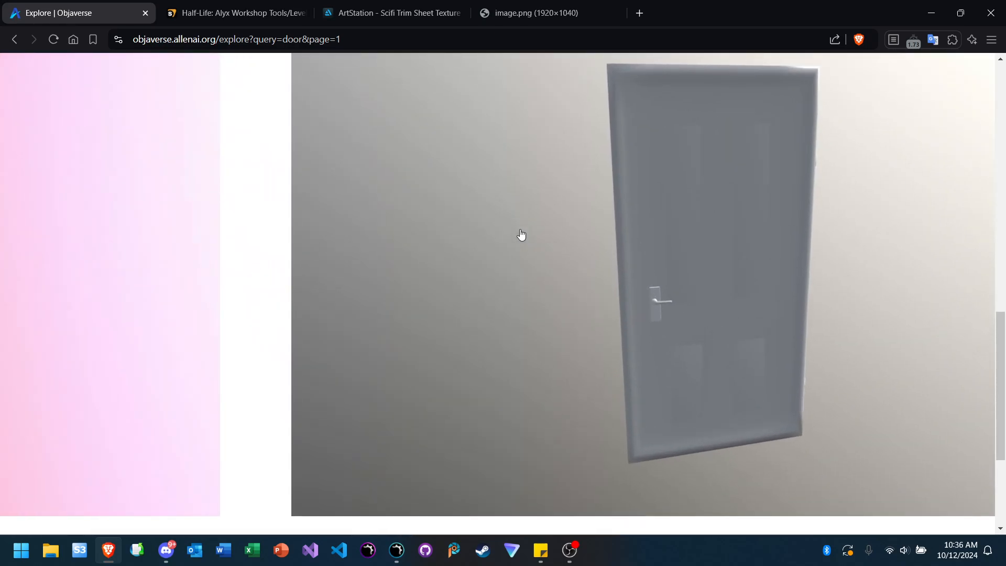
{"action": "scroll", "coordinate": [521, 235], "scroll_direction": "down", "scroll_amount": 5, "text": "ctrl"}
Step: Look through the second page of door models
{"action": "scroll", "coordinate": [521, 235], "scroll_direction": "down", "scroll_amount": 1}
{"action": "scroll", "coordinate": [521, 235], "scroll_direction": "down", "scroll_amount": 5}
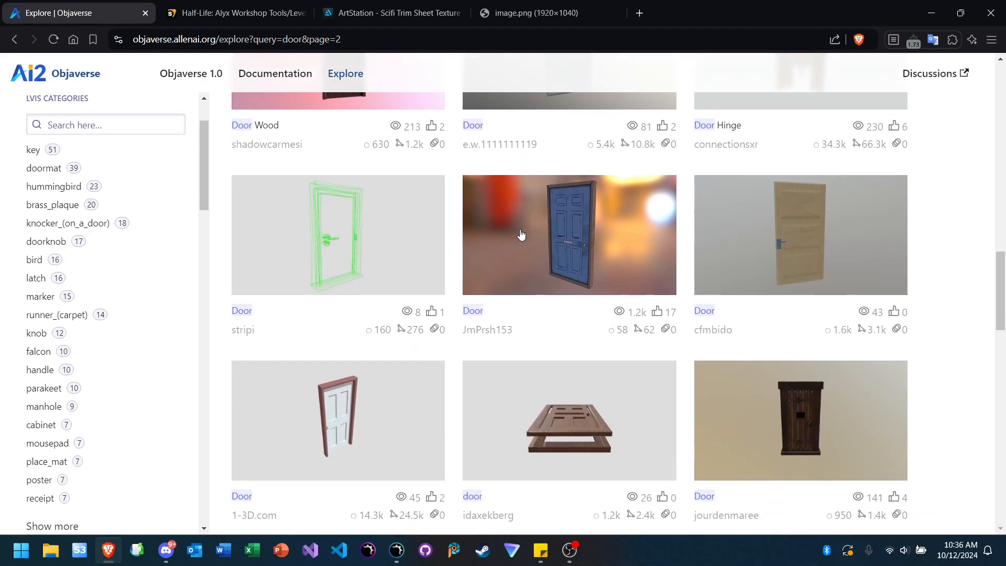
{"action": "scroll", "coordinate": [559, 254], "scroll_direction": "down", "scroll_amount": 4}
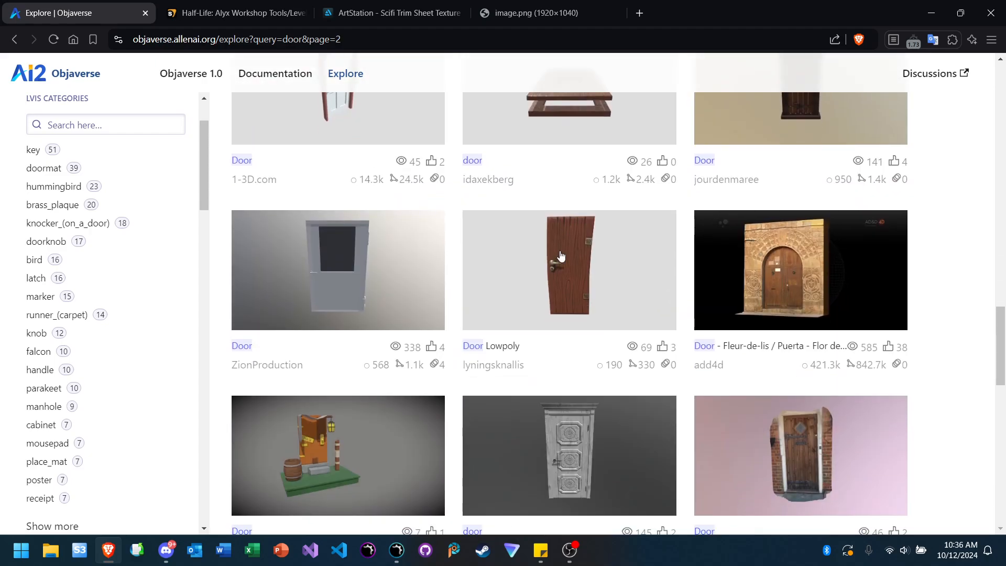
{"action": "scroll", "coordinate": [560, 255], "scroll_direction": "down", "scroll_amount": 3}
{"action": "scroll", "coordinate": [559, 251], "scroll_direction": "up", "scroll_amount": 12}
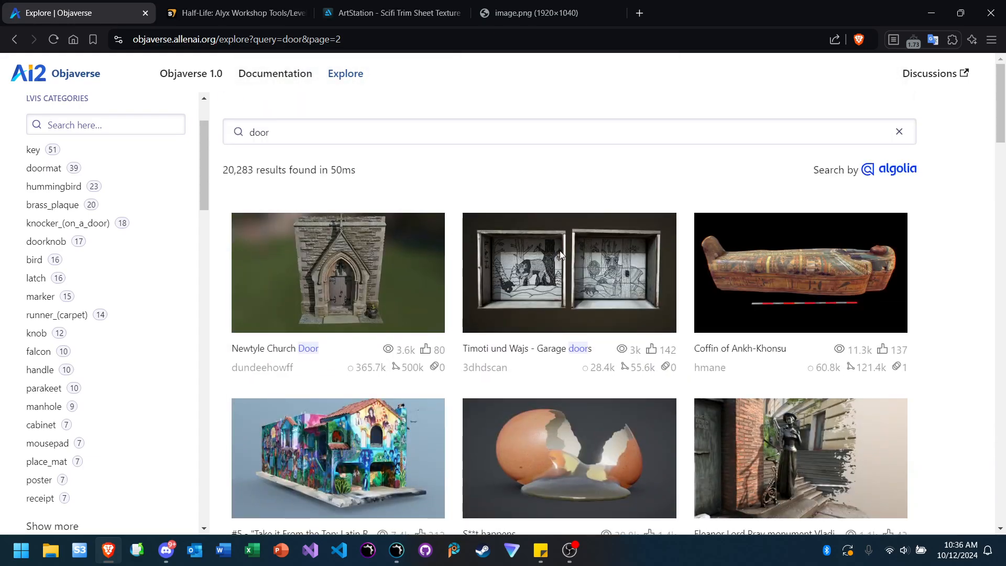
Step: Replace the model search with automobile and look through the resulting vehicle models
{"action": "double_click", "coordinate": [313, 134]}
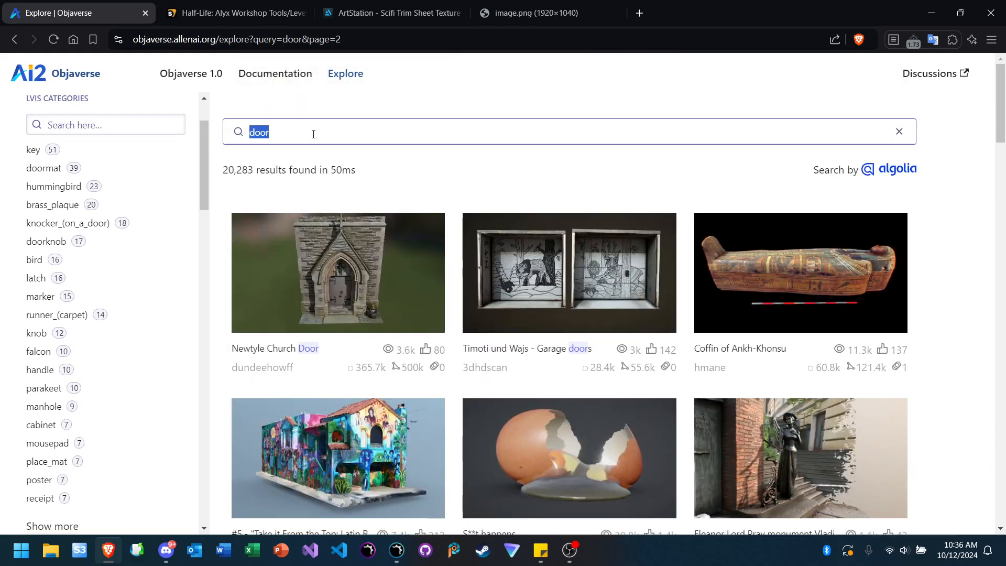
{"action": "key", "text": "BackSpace"}
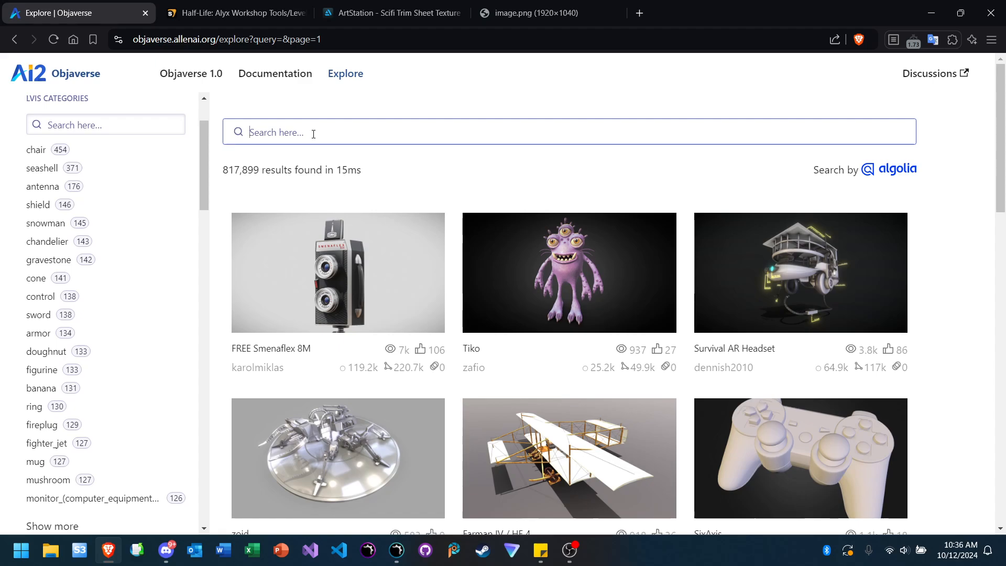
{"action": "type", "text": "automobile"}
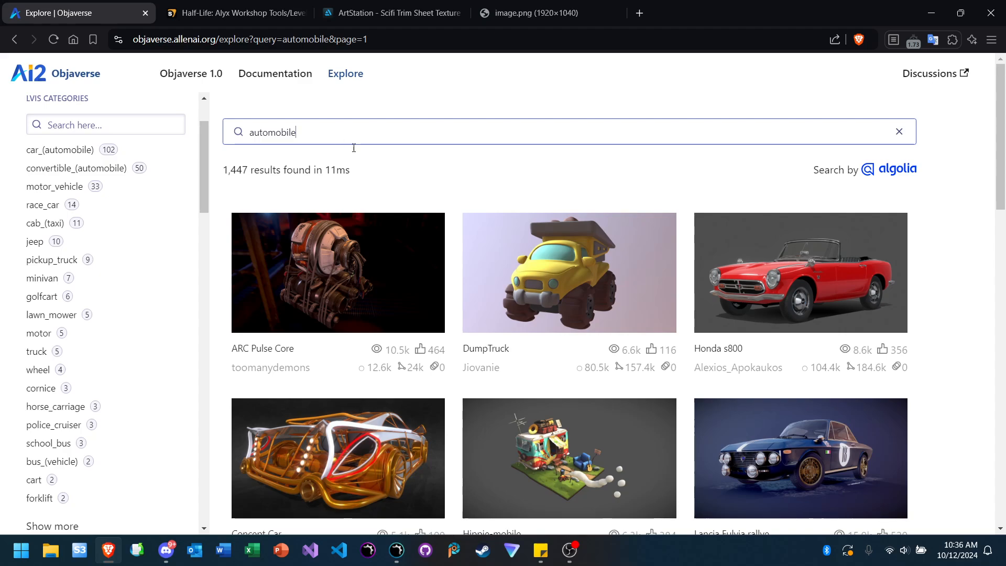
{"action": "scroll", "coordinate": [385, 157], "scroll_direction": "down", "scroll_amount": 5}
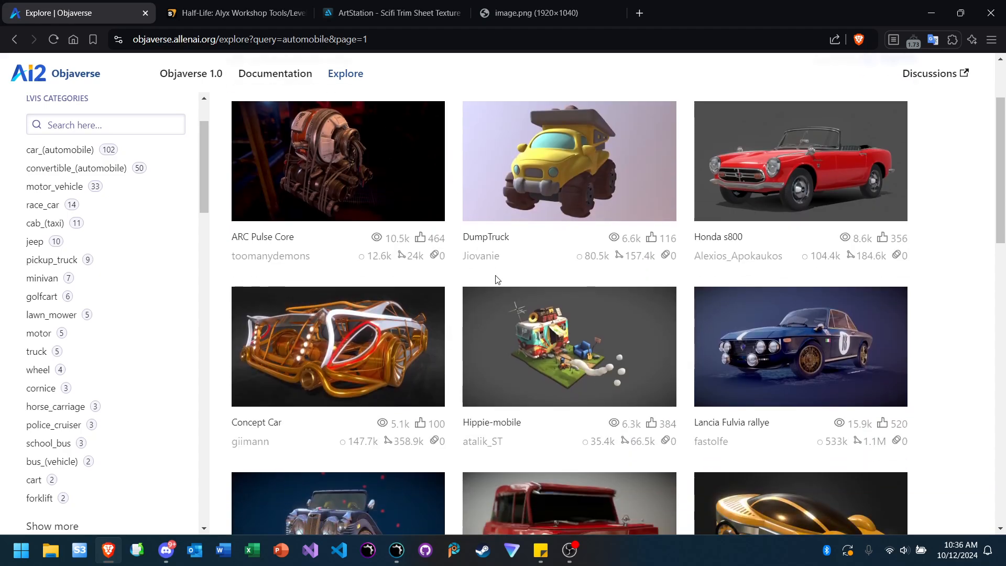
{"action": "scroll", "coordinate": [497, 279], "scroll_direction": "down", "scroll_amount": 1}
{"action": "scroll", "coordinate": [496, 279], "scroll_direction": "down", "scroll_amount": 5}
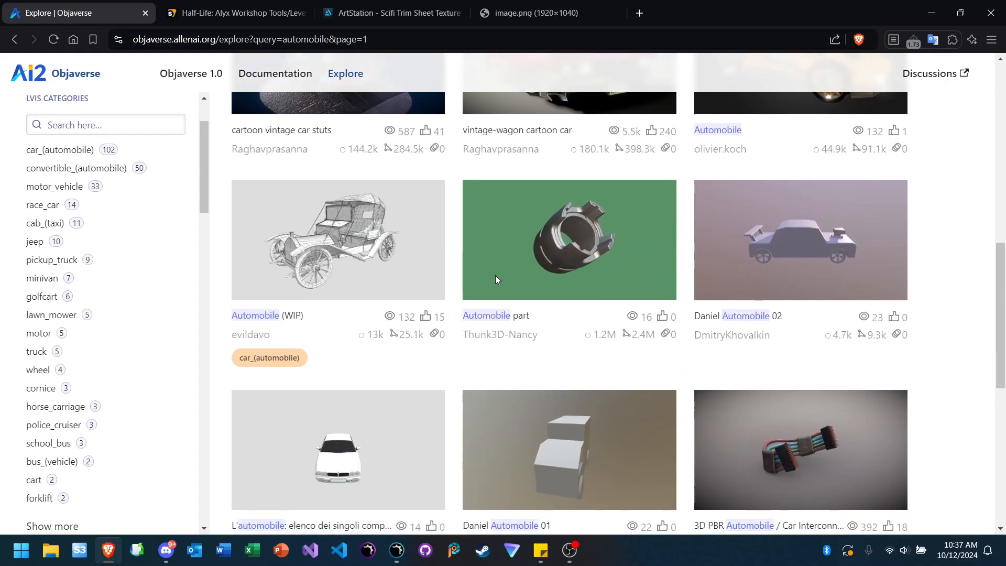
{"action": "scroll", "coordinate": [496, 280], "scroll_direction": "up", "scroll_amount": 11}
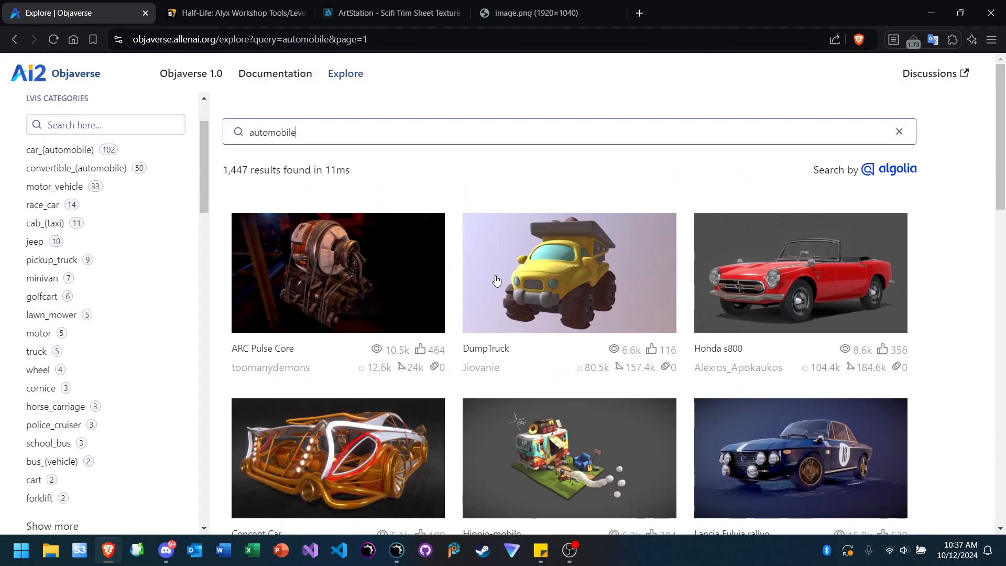
Step: Search the Objaverse models for model t
{"action": "double_click", "coordinate": [298, 123]}
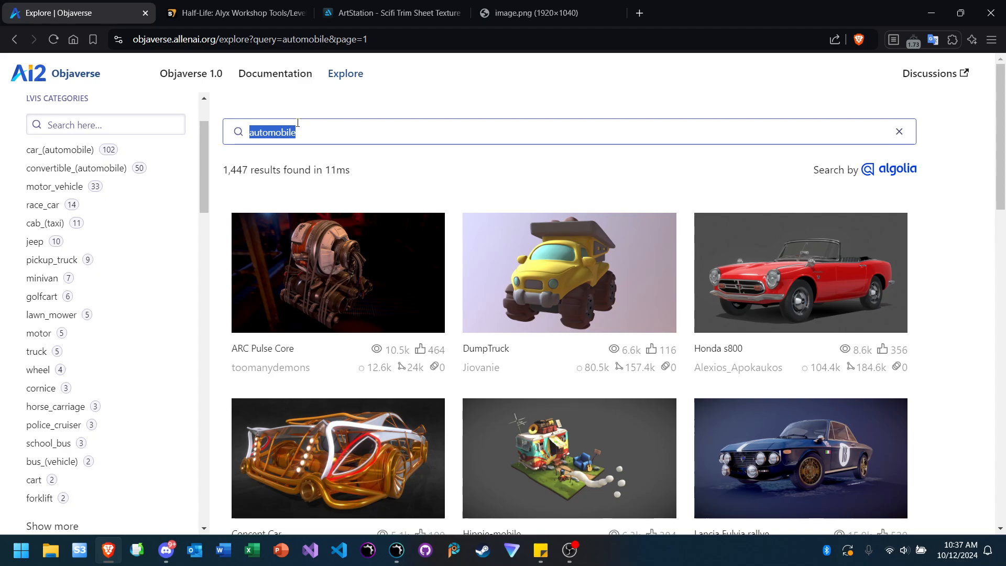
{"action": "type", "text": "model t"}
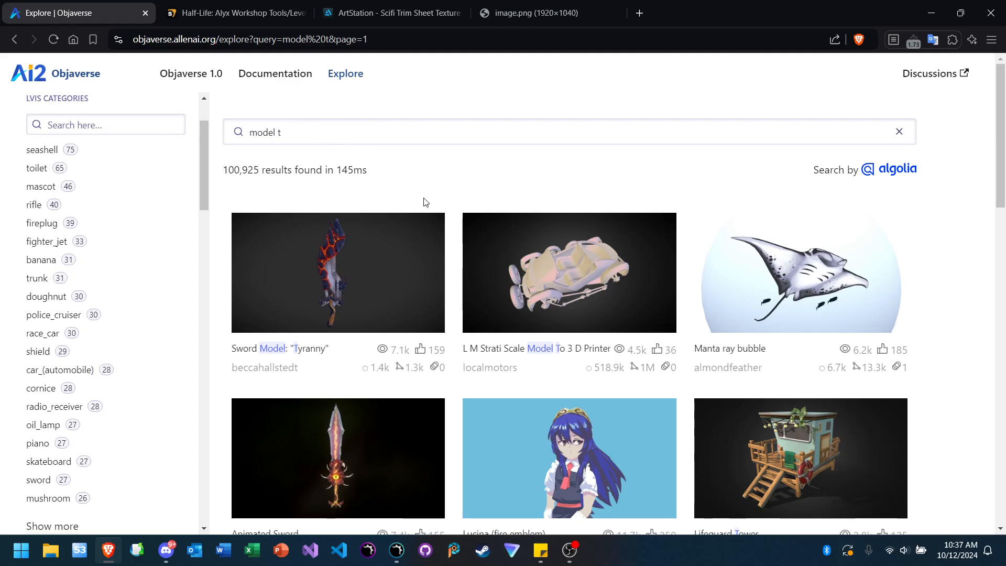
Step: Skim the model t results and restrict the search to the exact phrase "model t" in quotation marks
{"action": "scroll", "coordinate": [424, 201], "scroll_direction": "down", "scroll_amount": 9}
{"action": "scroll", "coordinate": [425, 202], "scroll_direction": "up", "scroll_amount": 9}
{"action": "left_click", "coordinate": [301, 134]}
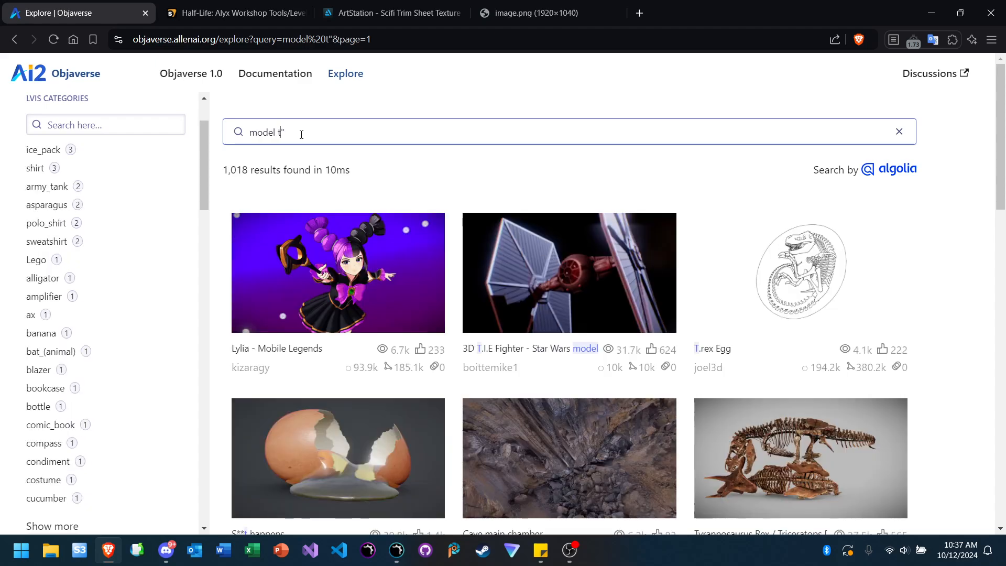
{"action": "key", "text": "Home"}
{"action": "type", "text": "\""}
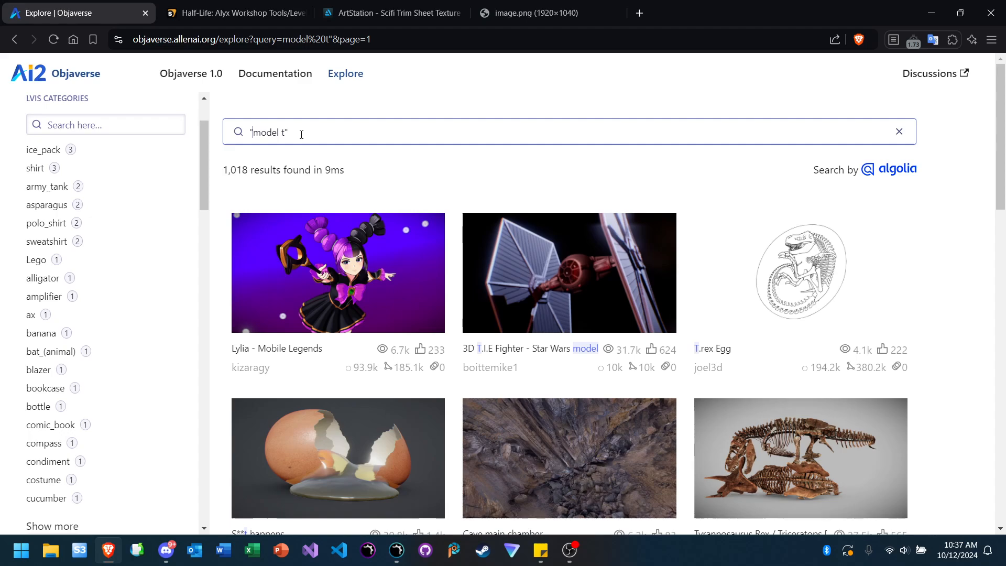
{"action": "key", "text": "Return"}
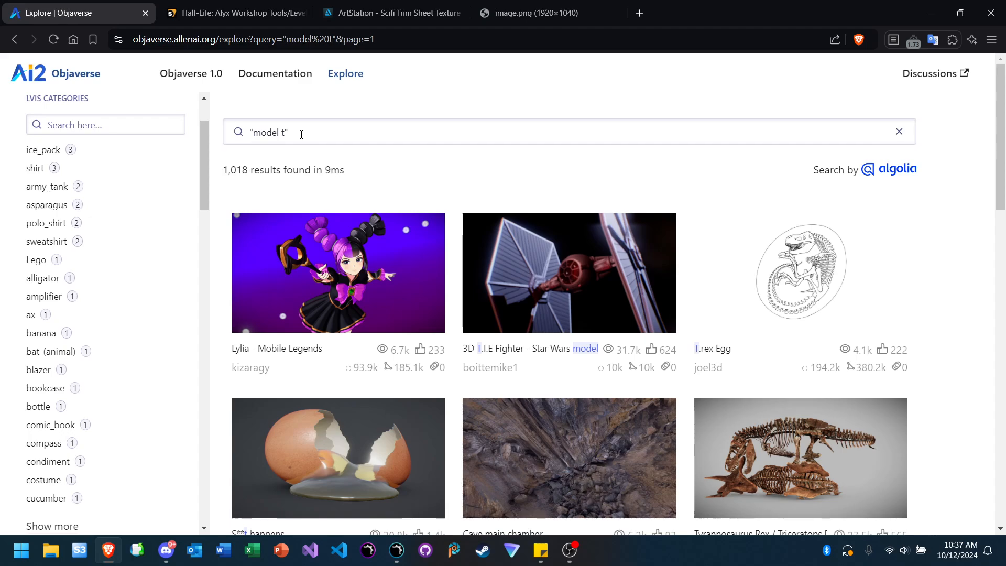
Step: Skim the exact-phrase results and replace the model search with ford
{"action": "left_click", "coordinate": [301, 135]}
{"action": "key", "text": "ctrl+a"}
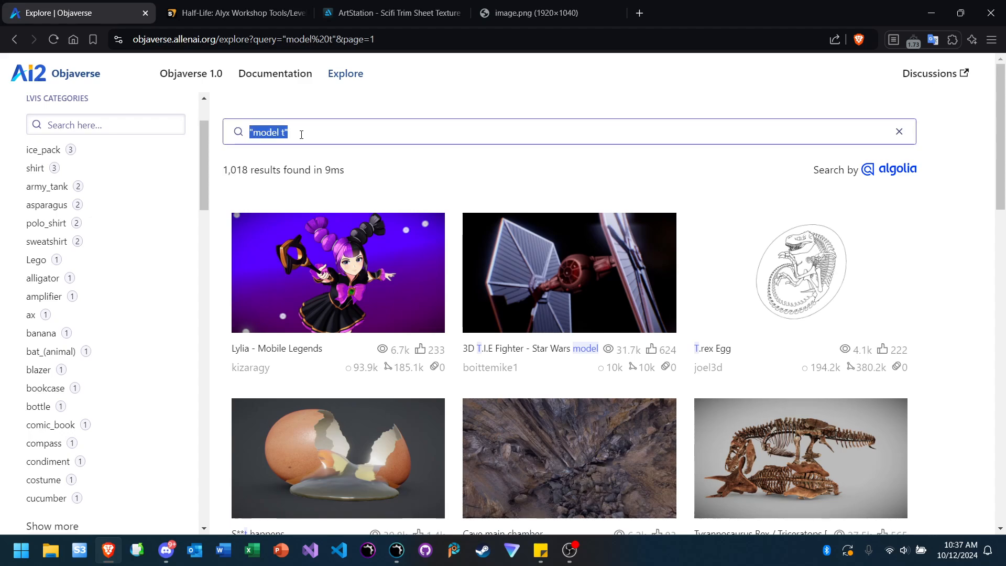
{"action": "scroll", "coordinate": [734, 234], "scroll_direction": "down", "scroll_amount": 5}
{"action": "scroll", "coordinate": [735, 234], "scroll_direction": "up", "scroll_amount": 1}
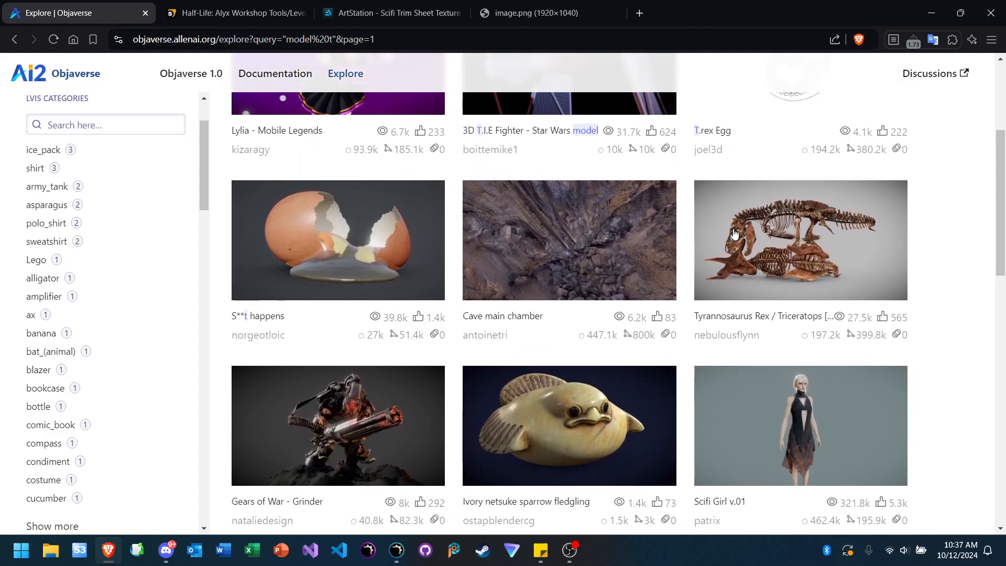
{"action": "scroll", "coordinate": [734, 233], "scroll_direction": "up", "scroll_amount": 4}
{"action": "key", "text": "BackSpace"}
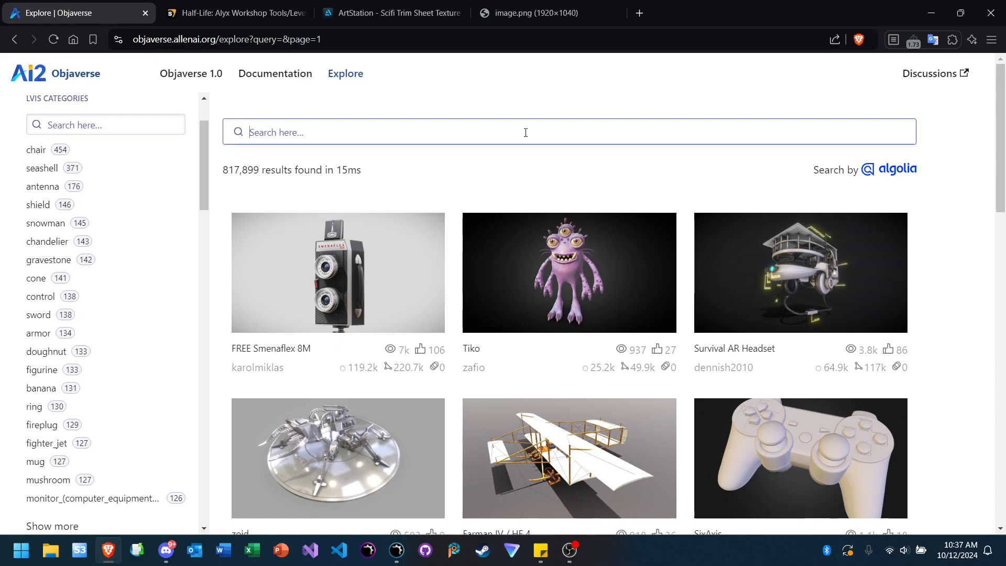
{"action": "type", "text": "ford"}
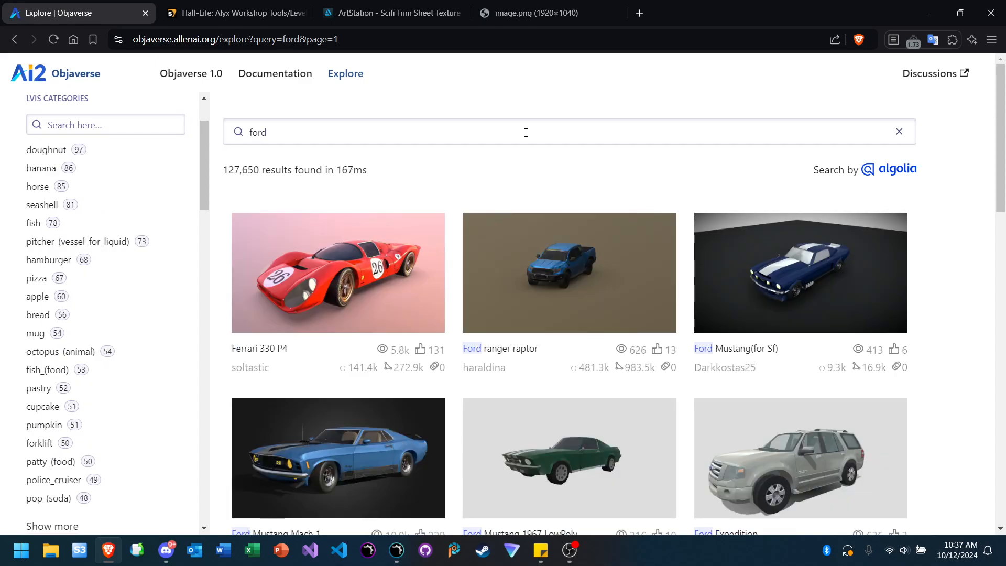
Step: Look through the Ford vehicle models up close and open the details of the Ford T 1911 model
{"action": "scroll", "coordinate": [259, 311], "scroll_direction": "up", "scroll_amount": 5, "text": "ctrl"}
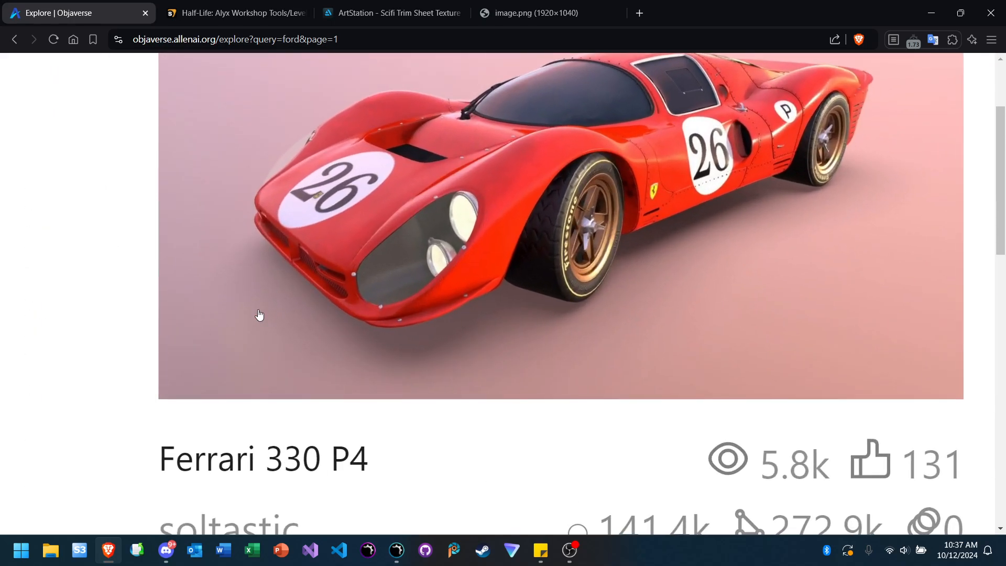
{"action": "scroll", "coordinate": [258, 315], "scroll_direction": "down", "scroll_amount": 5, "text": "ctrl"}
{"action": "scroll", "coordinate": [396, 288], "scroll_direction": "down", "scroll_amount": 3}
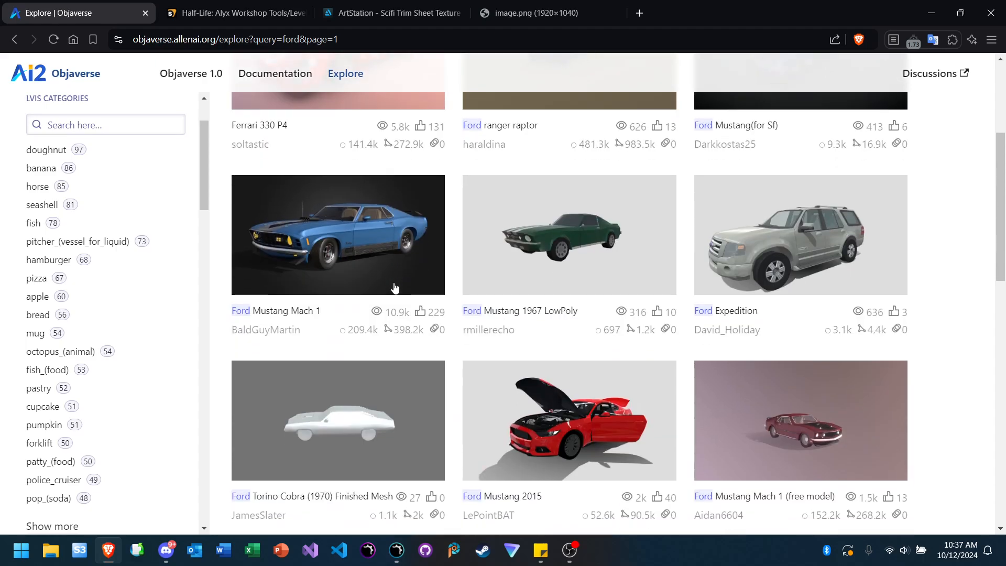
{"action": "scroll", "coordinate": [395, 288], "scroll_direction": "down", "scroll_amount": 7}
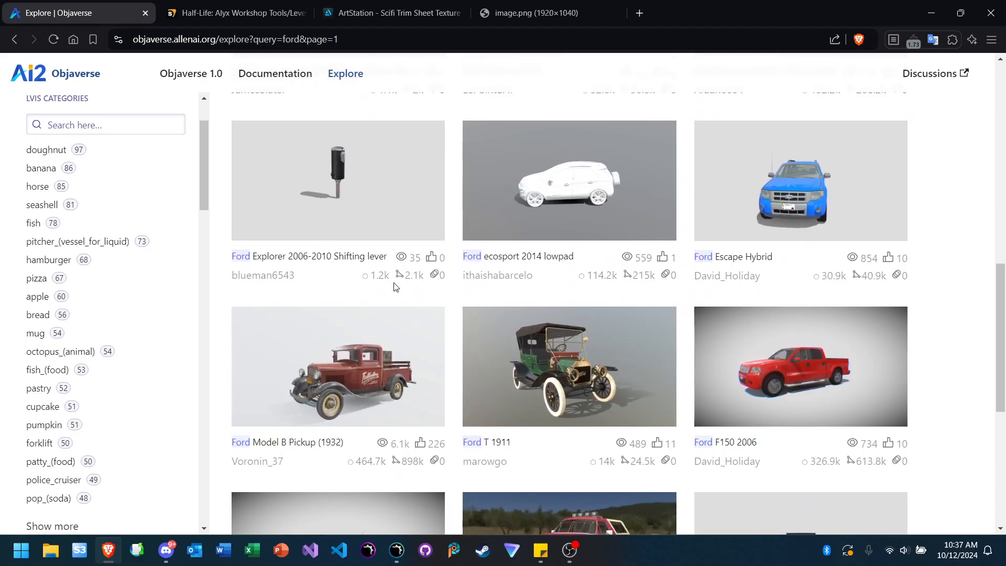
{"action": "scroll", "coordinate": [395, 288], "scroll_direction": "down", "scroll_amount": 2}
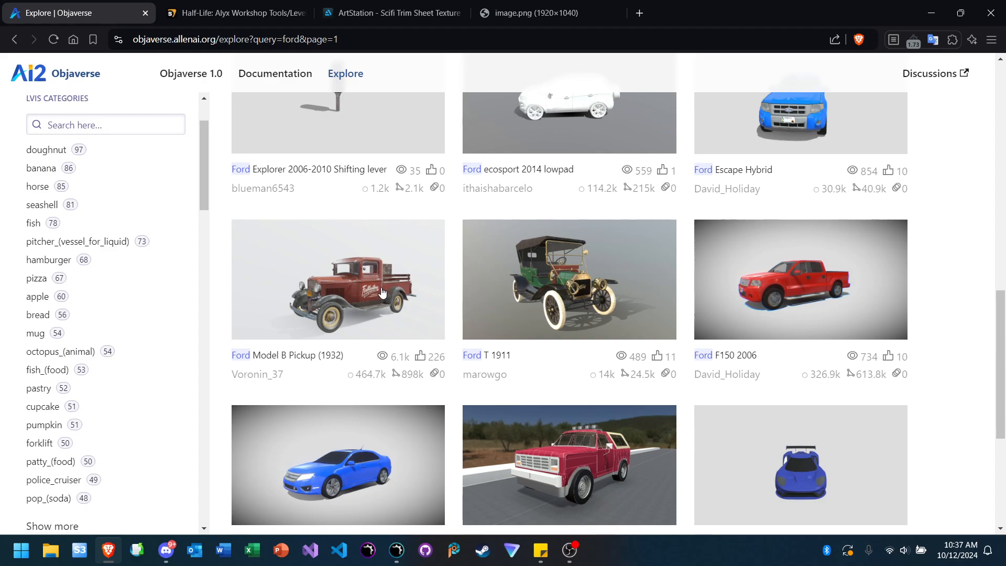
{"action": "scroll", "coordinate": [382, 293], "scroll_direction": "up", "scroll_amount": 5, "text": "ctrl"}
{"action": "scroll", "coordinate": [382, 292], "scroll_direction": "right", "scroll_amount": 3}
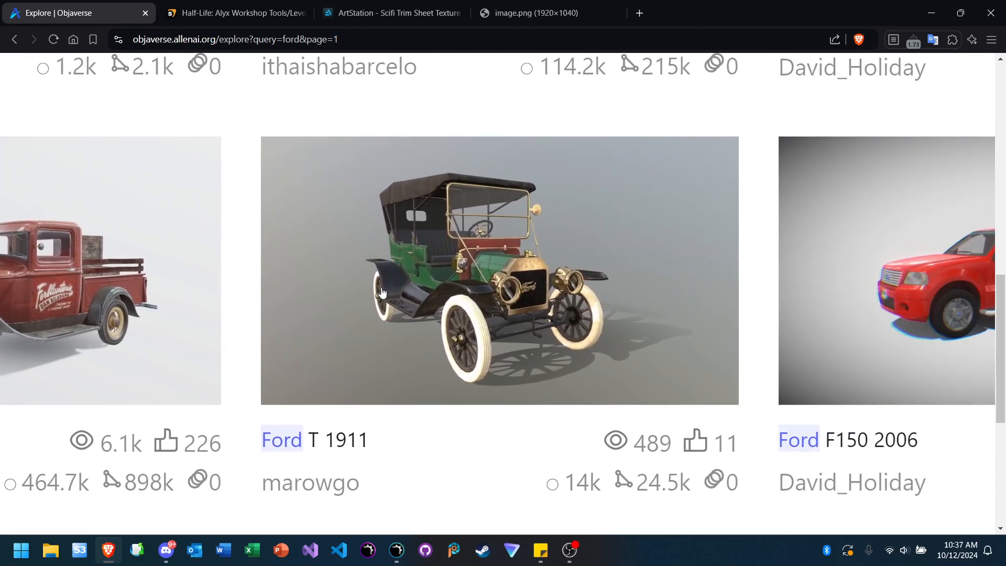
{"action": "scroll", "coordinate": [443, 286], "scroll_direction": "down", "scroll_amount": 5, "text": "ctrl"}
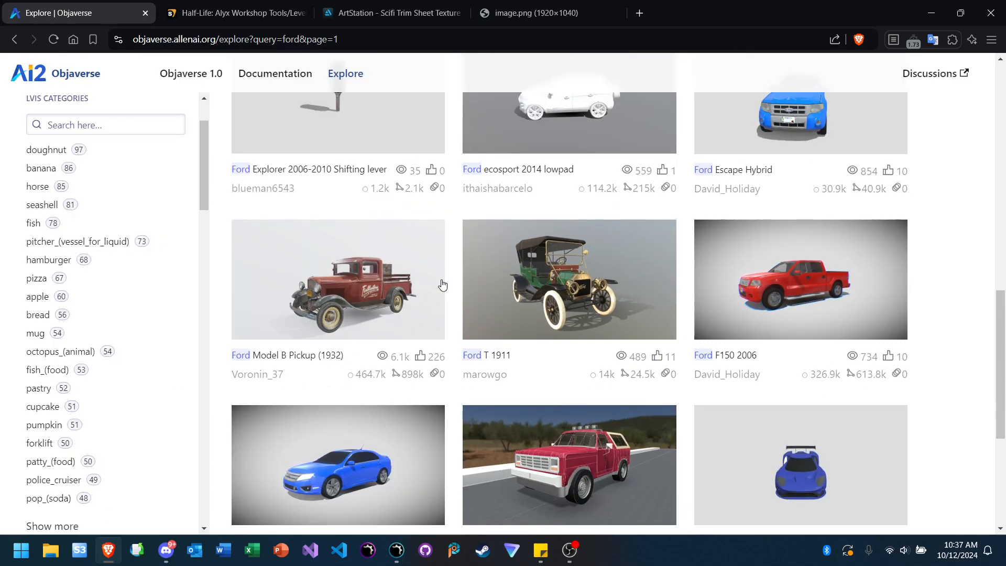
{"action": "left_click", "coordinate": [523, 285]}
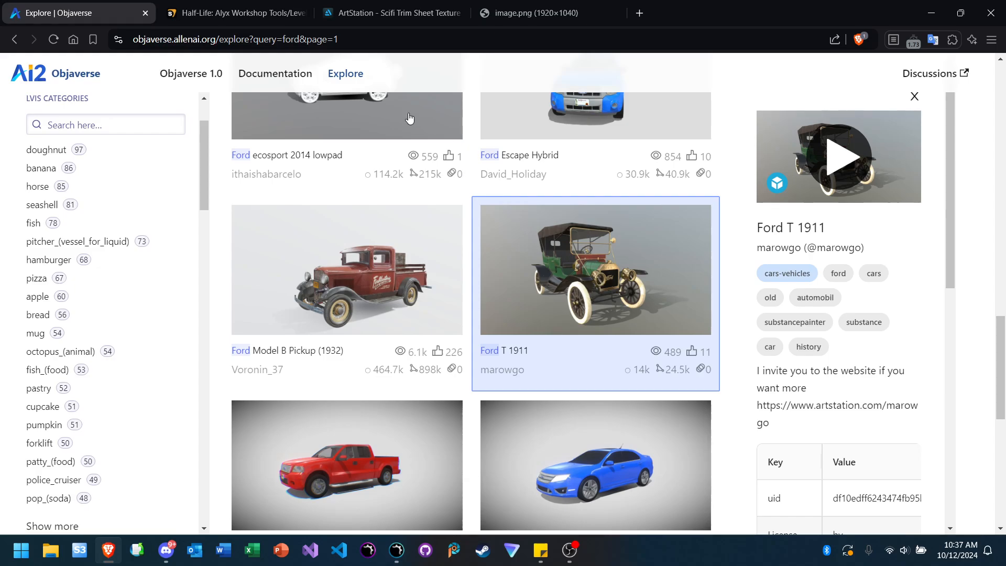
Step: Replace the model search with ferrari and look through the resulting car models
{"action": "scroll", "coordinate": [417, 238], "scroll_direction": "down", "scroll_amount": 10}
{"action": "scroll", "coordinate": [417, 239], "scroll_direction": "up", "scroll_amount": 5}
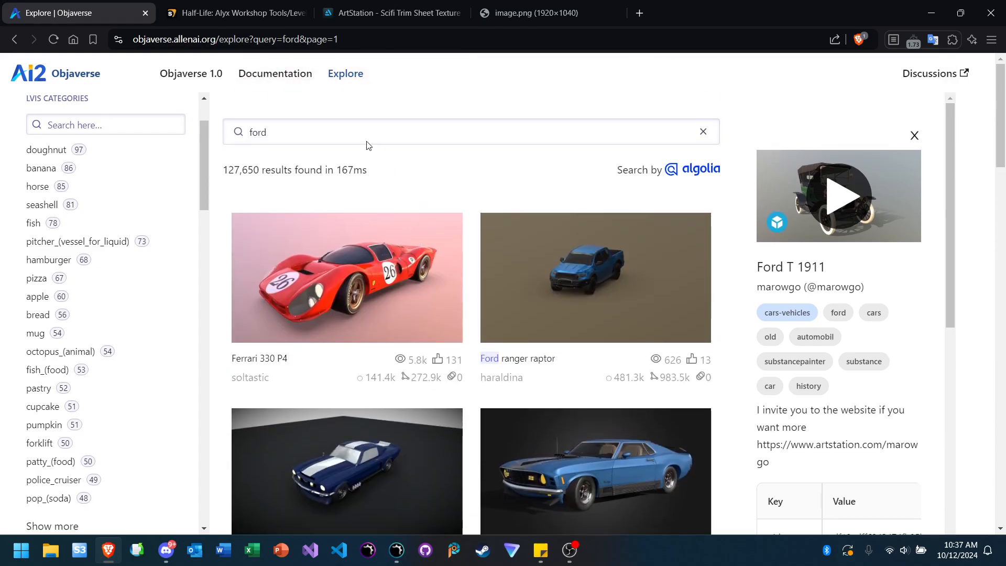
{"action": "double_click", "coordinate": [325, 139]}
{"action": "type", "text": "ferrari"}
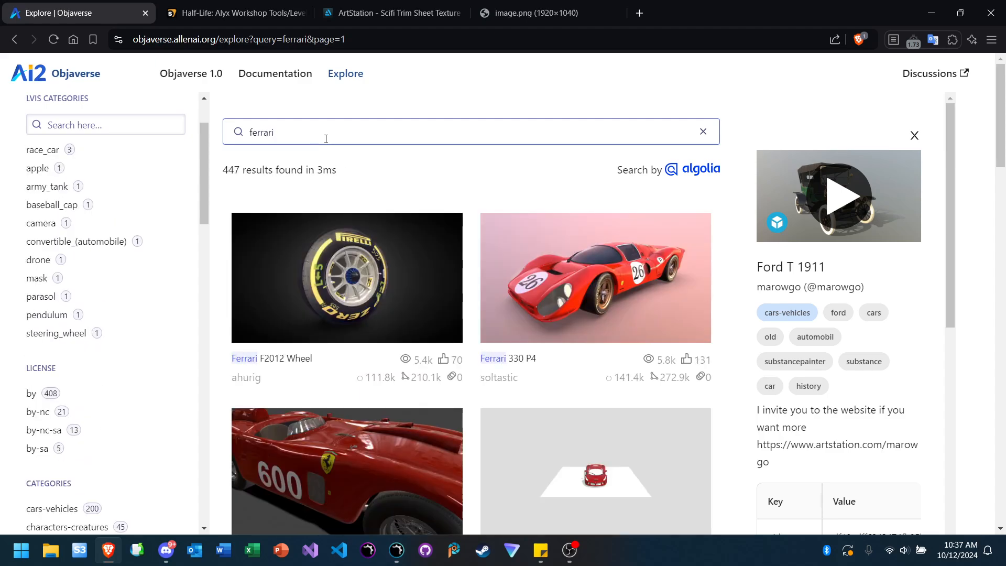
{"action": "key", "text": "Return"}
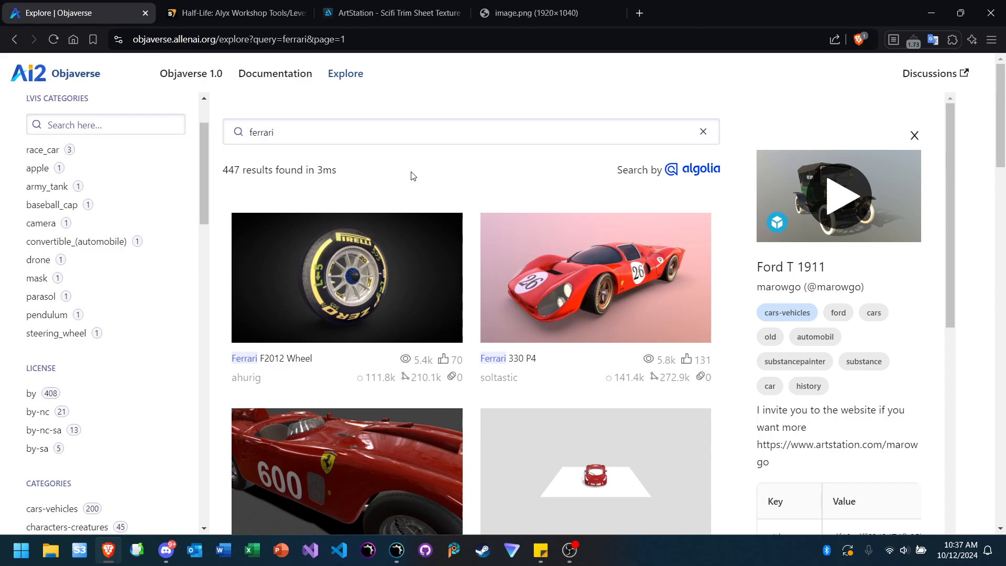
{"action": "scroll", "coordinate": [412, 176], "scroll_direction": "down", "scroll_amount": 3}
{"action": "scroll", "coordinate": [413, 176], "scroll_direction": "down", "scroll_amount": 10}
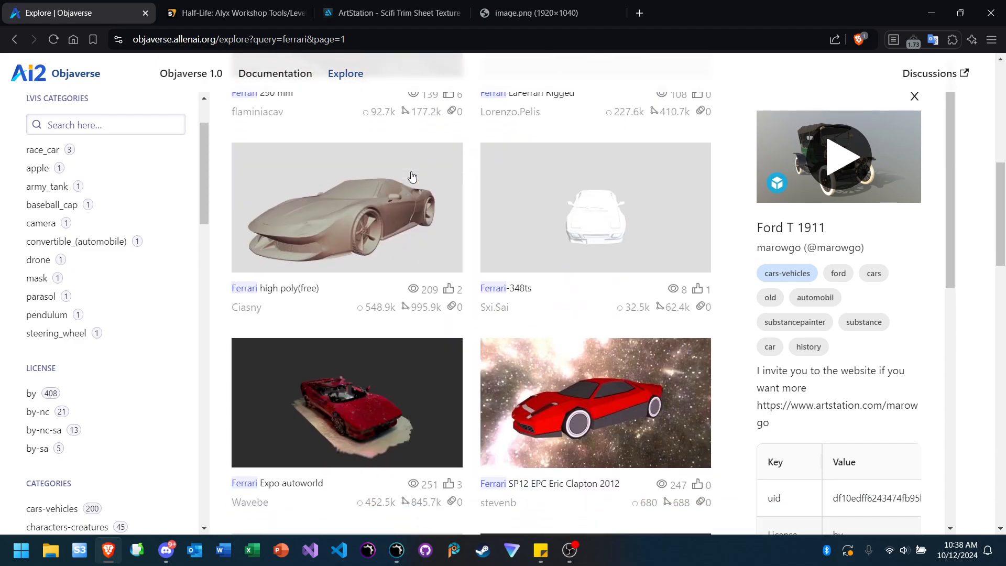
{"action": "scroll", "coordinate": [413, 176], "scroll_direction": "down", "scroll_amount": 7}
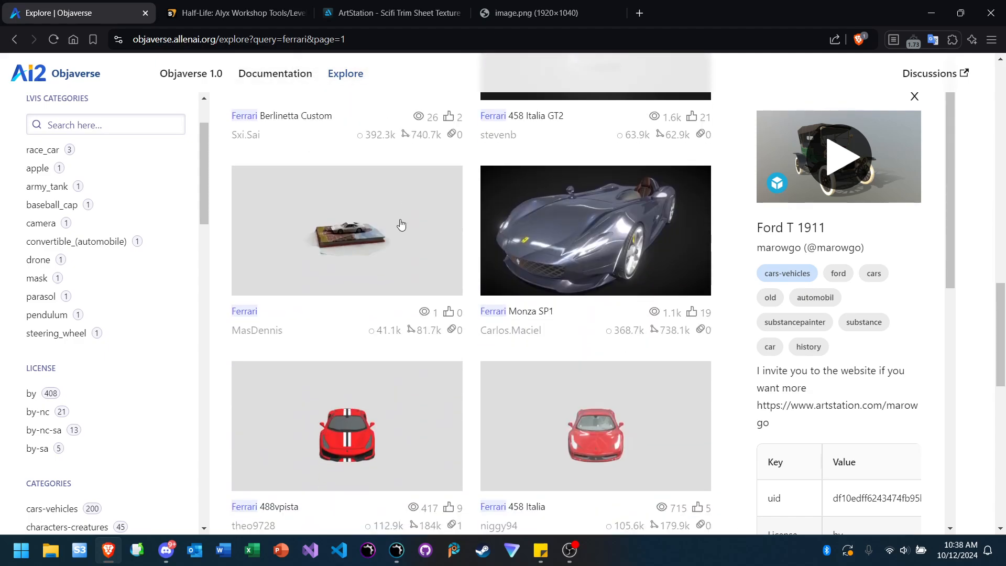
Step: Examine the available search filters up close, from license, categories and tags to the vertex, size and texture counts
{"action": "scroll", "coordinate": [94, 309], "scroll_direction": "down", "scroll_amount": 3}
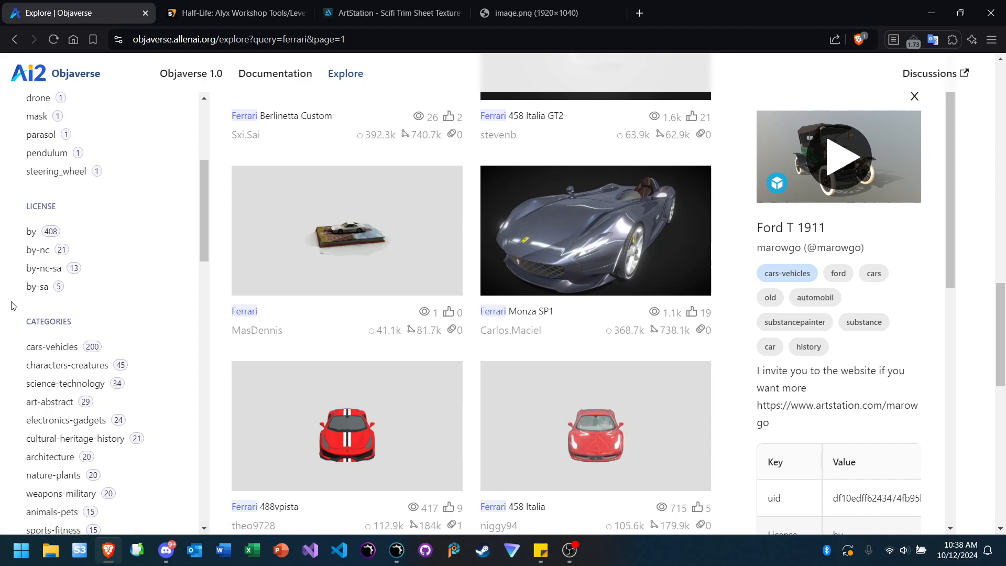
{"action": "scroll", "coordinate": [3, 294], "scroll_direction": "up", "scroll_amount": 5, "text": "ctrl"}
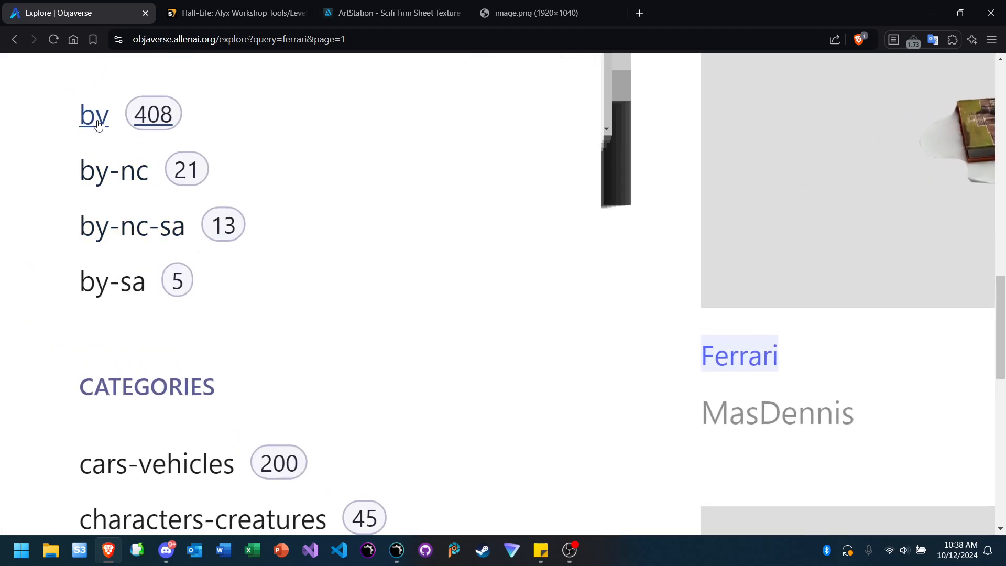
{"action": "scroll", "coordinate": [472, 287], "scroll_direction": "down", "scroll_amount": 3}
{"action": "scroll", "coordinate": [472, 287], "scroll_direction": "down", "scroll_amount": 8}
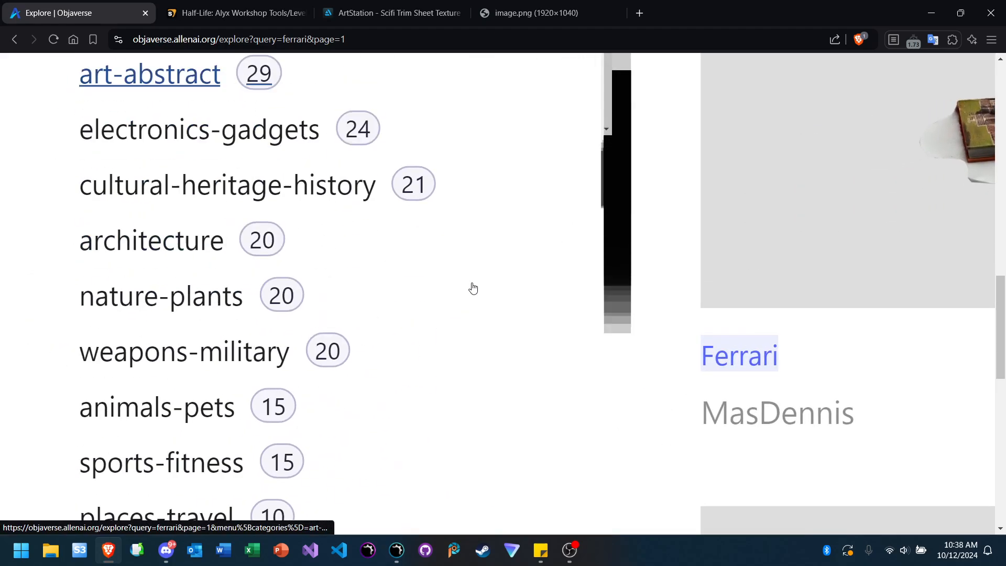
{"action": "scroll", "coordinate": [472, 287], "scroll_direction": "down", "scroll_amount": 7, "text": "ctrl"}
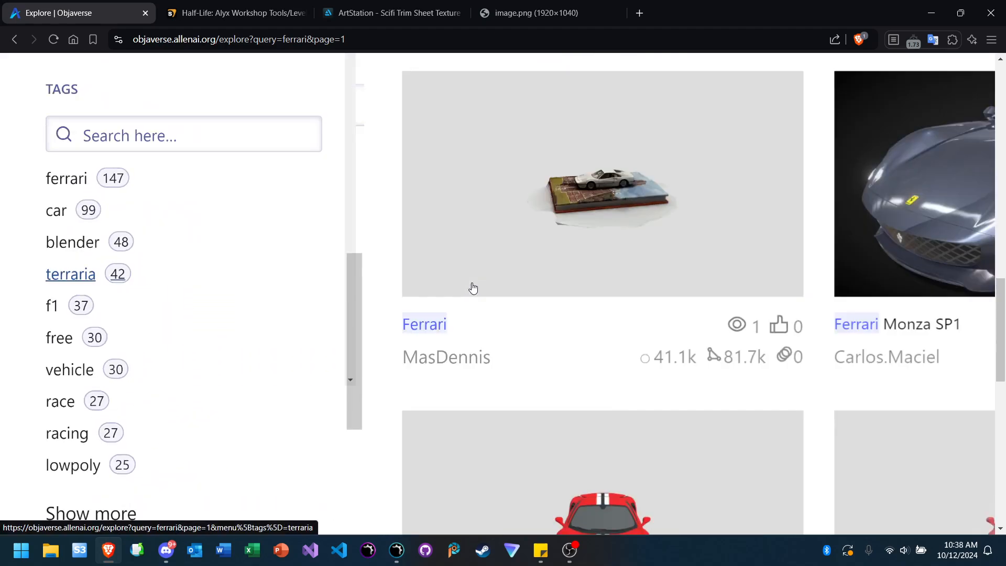
{"action": "scroll", "coordinate": [472, 287], "scroll_direction": "down", "scroll_amount": 2}
{"action": "scroll", "coordinate": [160, 371], "scroll_direction": "down", "scroll_amount": 5}
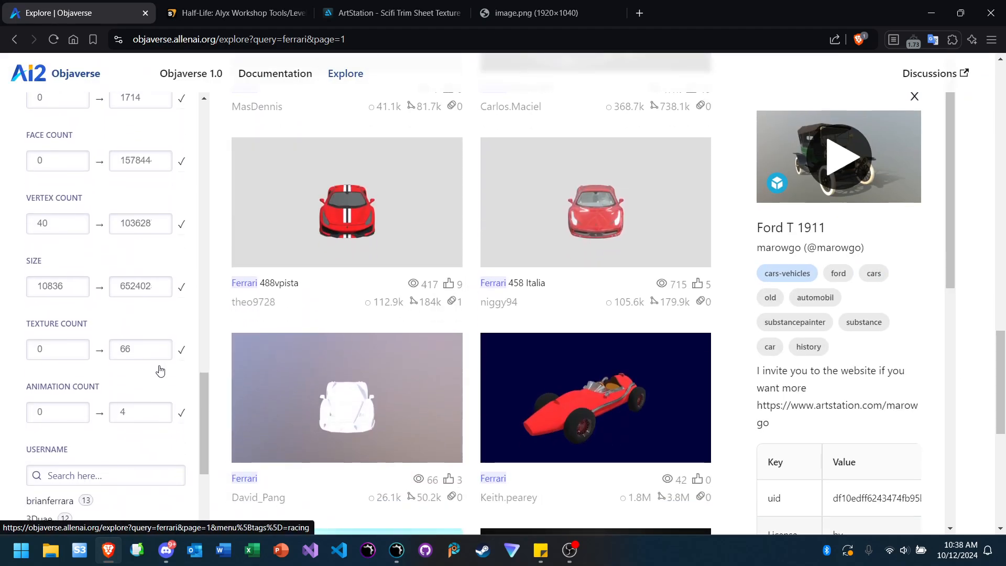
{"action": "scroll", "coordinate": [160, 370], "scroll_direction": "up", "scroll_amount": 5, "text": "ctrl"}
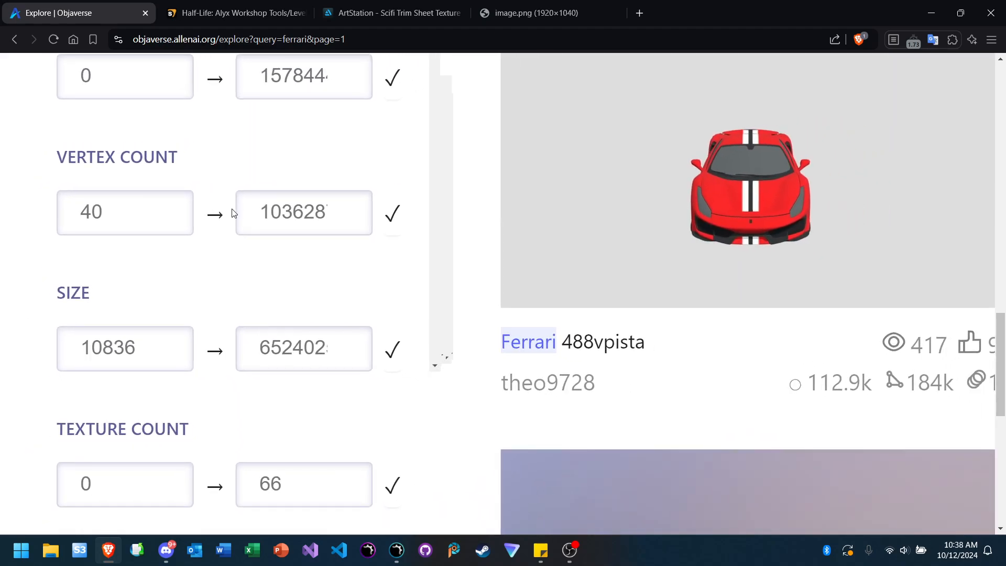
Step: Enter 1 as the minimum texture count in the search filters
{"action": "left_click", "coordinate": [268, 214]}
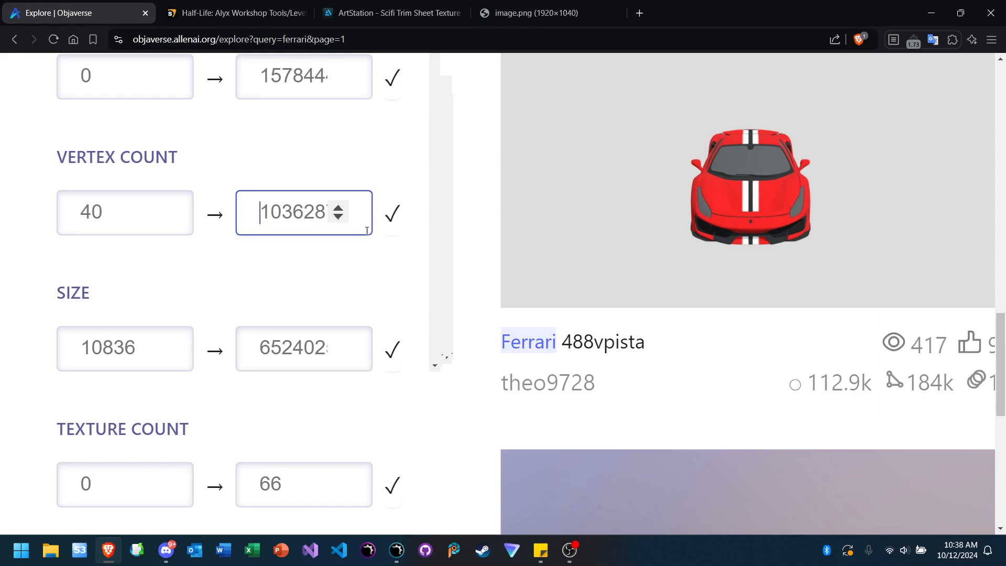
{"action": "scroll", "coordinate": [362, 308], "scroll_direction": "down", "scroll_amount": 2}
{"action": "scroll", "coordinate": [360, 308], "scroll_direction": "down", "scroll_amount": 1}
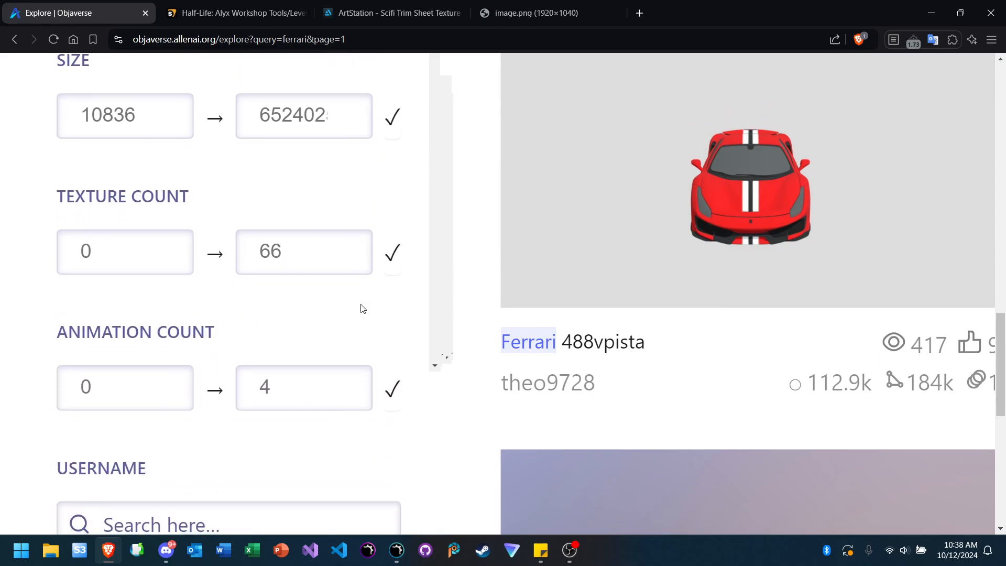
{"action": "left_click", "coordinate": [114, 257]}
{"action": "type", "text": "1"}
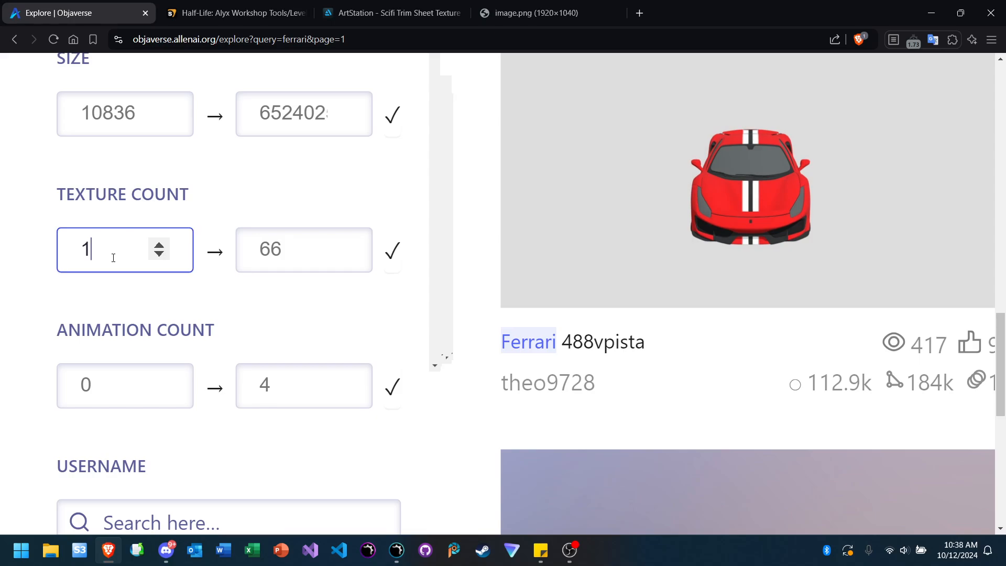
Step: Clear the ferrari search and check the result total for the whole model library
{"action": "scroll", "coordinate": [113, 257], "scroll_direction": "down", "scroll_amount": 5, "text": "ctrl"}
{"action": "scroll", "coordinate": [112, 257], "scroll_direction": "up", "scroll_amount": 13}
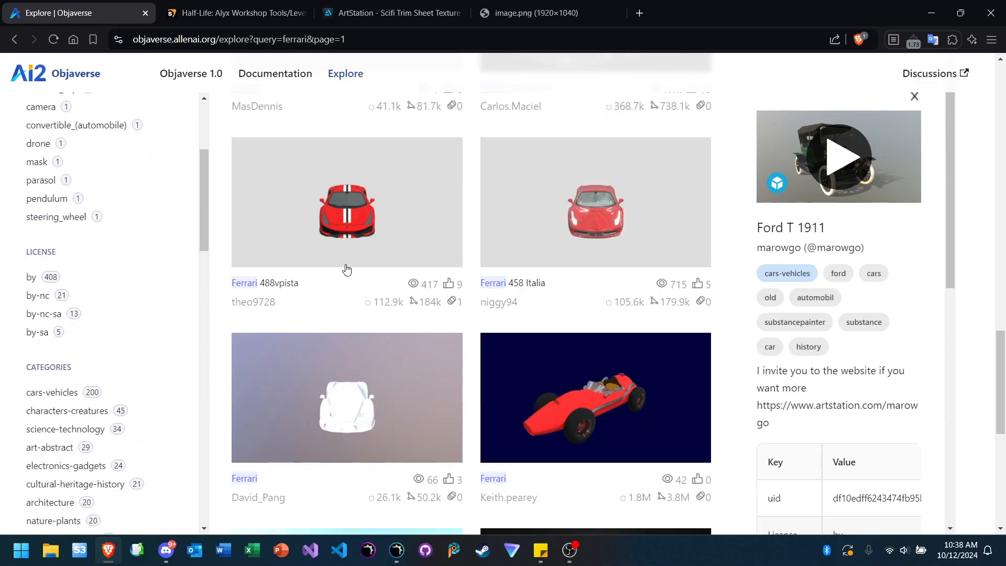
{"action": "scroll", "coordinate": [346, 270], "scroll_direction": "up", "scroll_amount": 12}
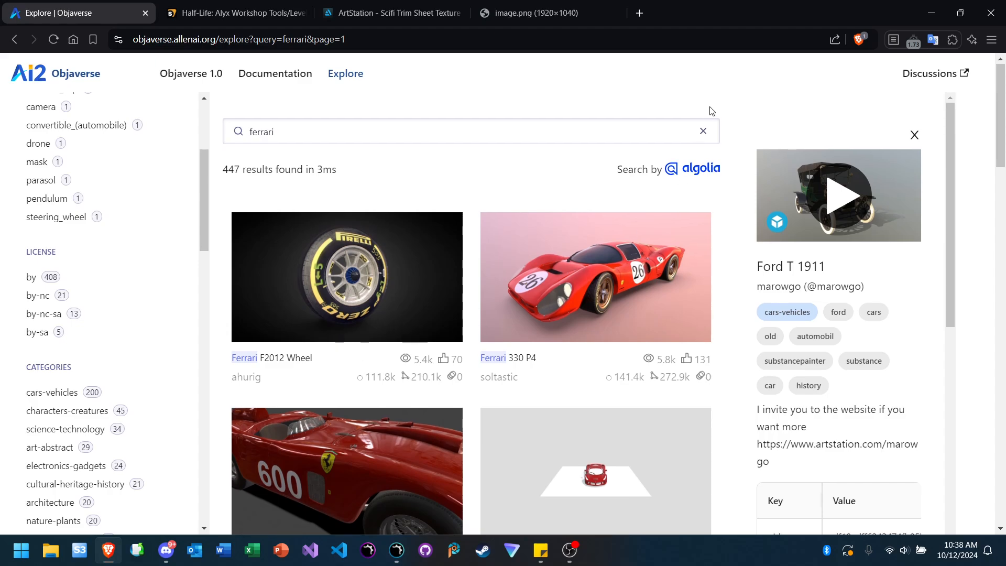
{"action": "left_click", "coordinate": [704, 132]}
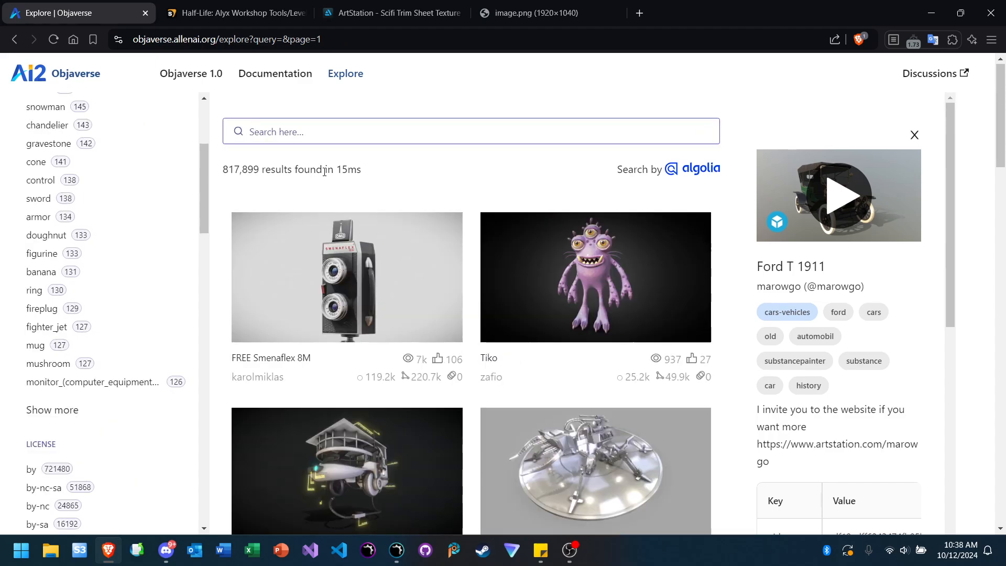
{"action": "scroll", "coordinate": [287, 181], "scroll_direction": "up", "scroll_amount": 4, "text": "ctrl"}
{"action": "scroll", "coordinate": [286, 182], "scroll_direction": "down", "scroll_amount": 4, "text": "ctrl"}
Step: Look through the whole library's filters, including the tags and the face, vertex, size, texture and animation counts
{"action": "scroll", "coordinate": [1, 274], "scroll_direction": "down", "scroll_amount": 8}
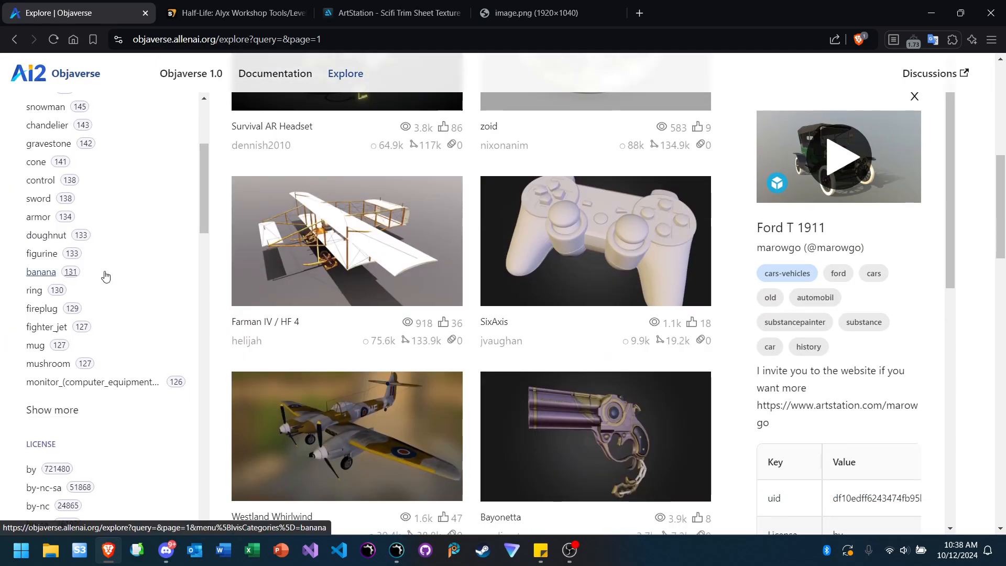
{"action": "scroll", "coordinate": [105, 274], "scroll_direction": "down", "scroll_amount": 6}
{"action": "scroll", "coordinate": [106, 274], "scroll_direction": "down", "scroll_amount": 10}
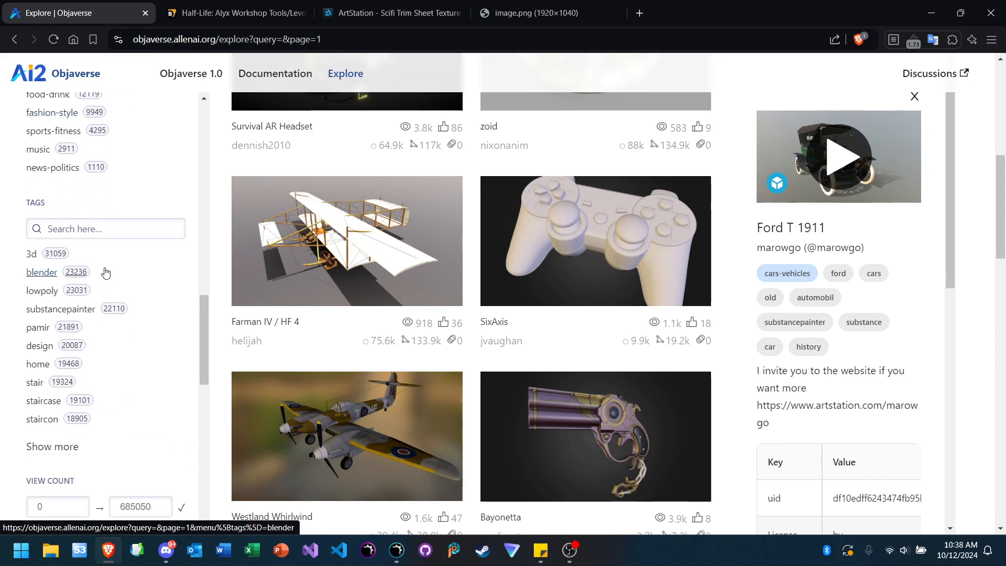
{"action": "scroll", "coordinate": [106, 272], "scroll_direction": "down", "scroll_amount": 2}
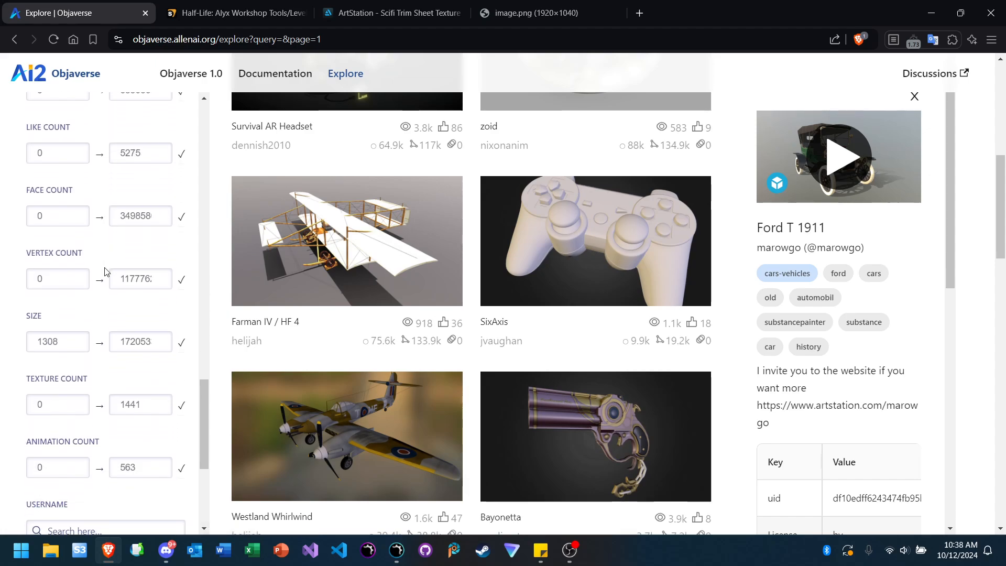
{"action": "scroll", "coordinate": [105, 272], "scroll_direction": "down", "scroll_amount": 1}
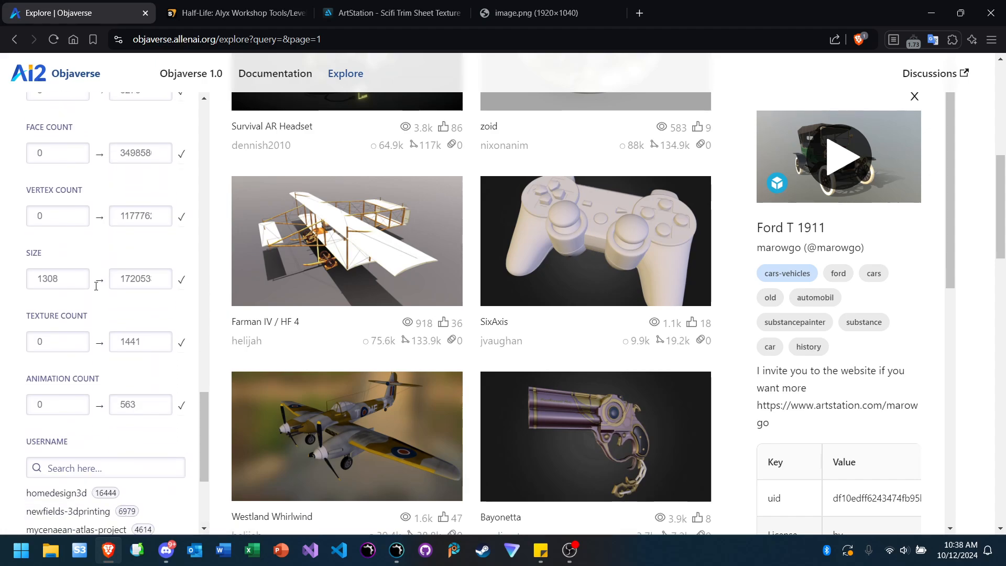
Step: Filter the whole model library to a minimum texture count of 1 and check the result total
{"action": "left_click", "coordinate": [74, 339]}
{"action": "left_click", "coordinate": [182, 343]}
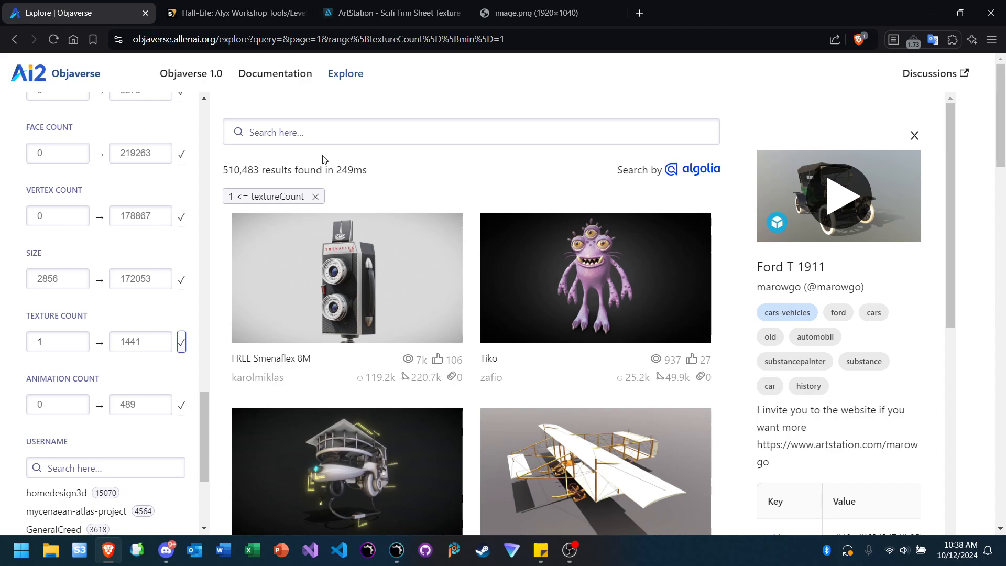
{"action": "scroll", "coordinate": [323, 156], "scroll_direction": "up", "scroll_amount": 5, "text": "ctrl"}
{"action": "scroll", "coordinate": [322, 156], "scroll_direction": "down", "scroll_amount": 5, "text": "ctrl"}
Step: Limit the results to models with a maximum vertex count of 200000
{"action": "scroll", "coordinate": [20, 379], "scroll_direction": "down", "scroll_amount": 5}
{"action": "scroll", "coordinate": [70, 378], "scroll_direction": "down", "scroll_amount": 4}
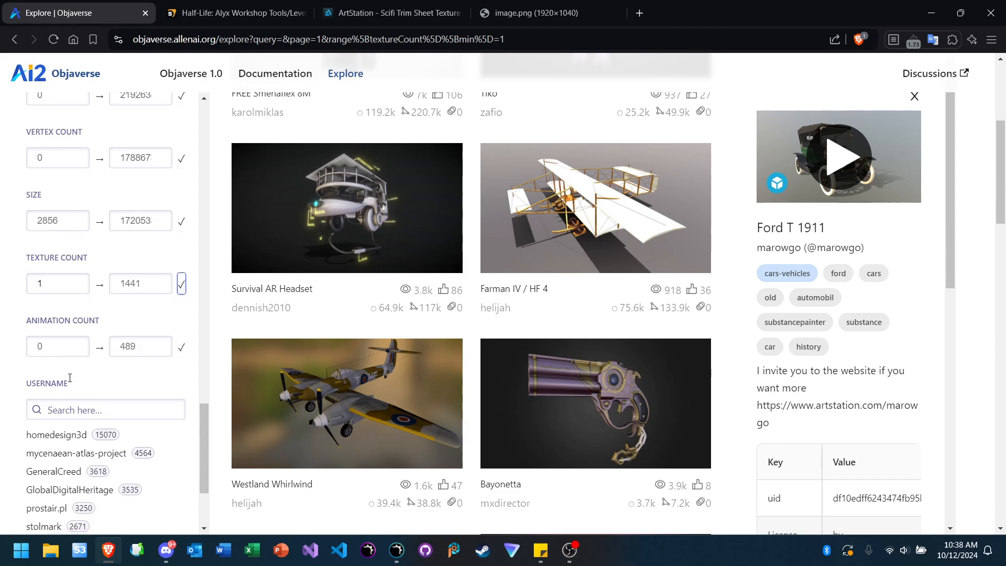
{"action": "scroll", "coordinate": [70, 381], "scroll_direction": "up", "scroll_amount": 4}
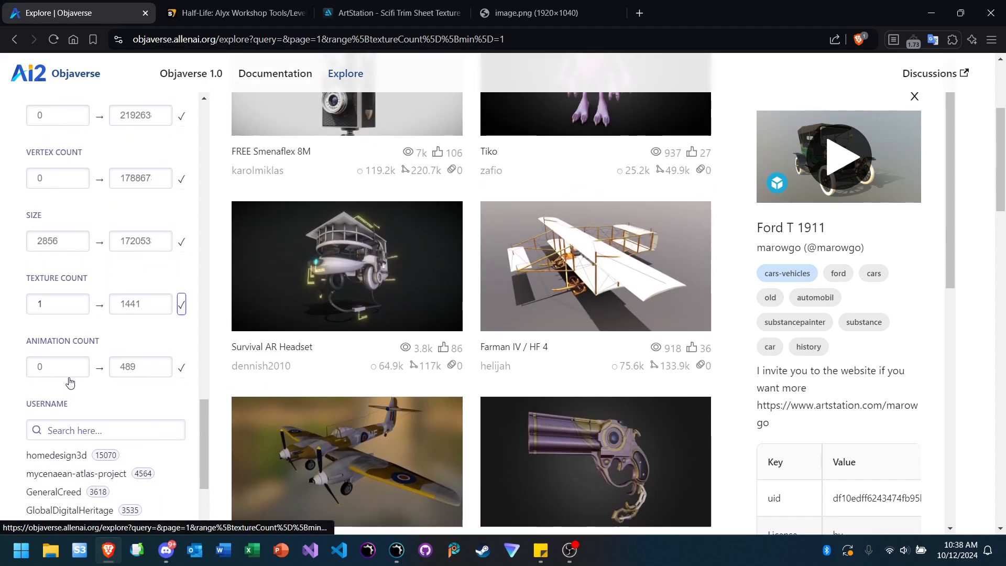
{"action": "scroll", "coordinate": [61, 244], "scroll_direction": "up", "scroll_amount": 5, "text": "ctrl"}
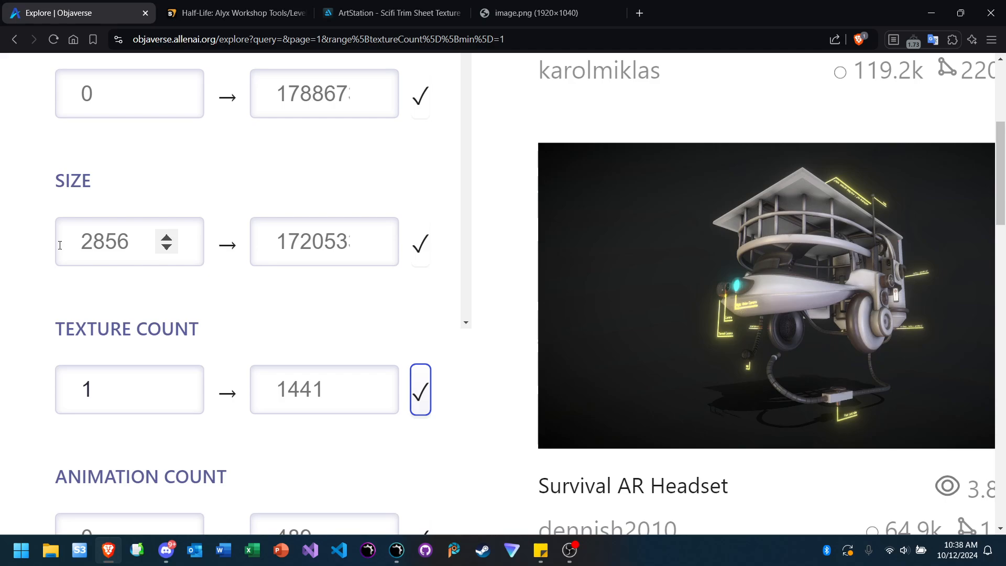
{"action": "scroll", "coordinate": [60, 245], "scroll_direction": "up", "scroll_amount": 5}
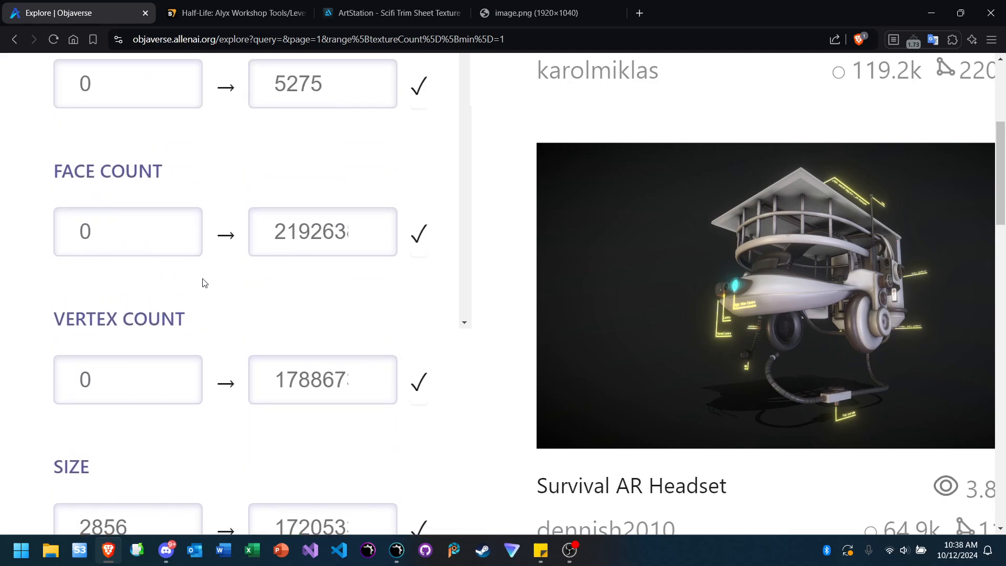
{"action": "left_click", "coordinate": [312, 373]}
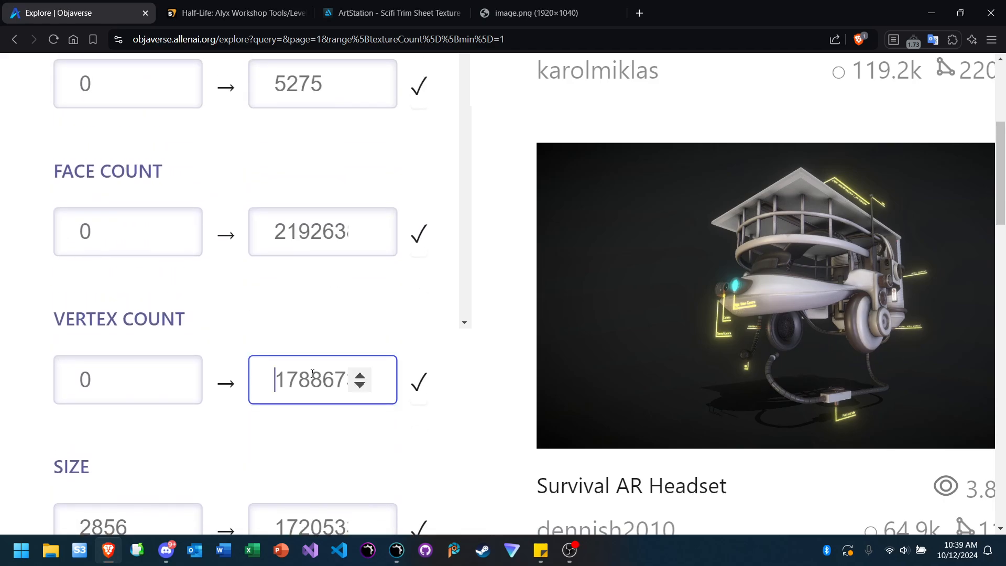
{"action": "key", "text": "ctrl+a"}
{"action": "type", "text": "200"}
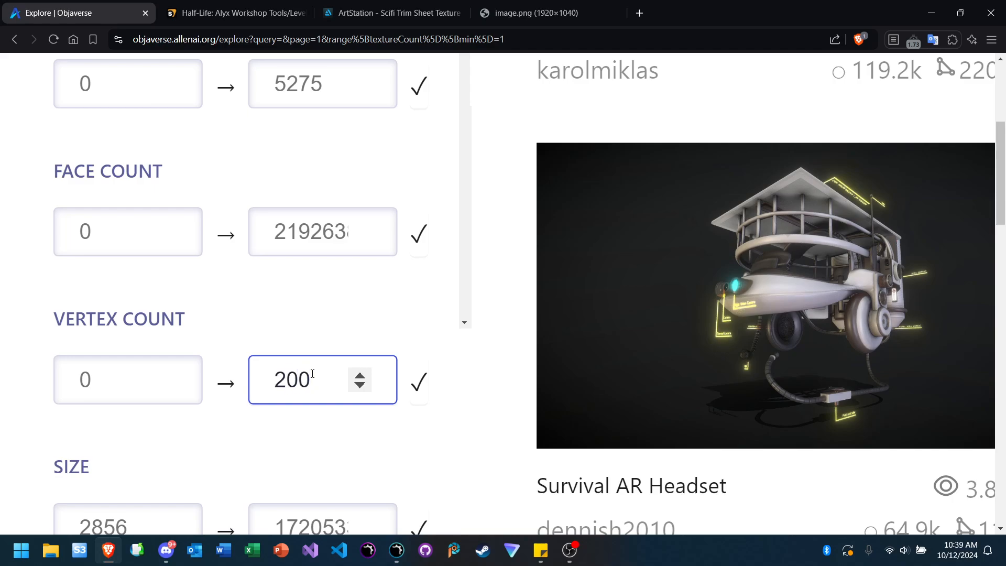
{"action": "type", "text": "000"}
{"action": "left_click", "coordinate": [419, 380]}
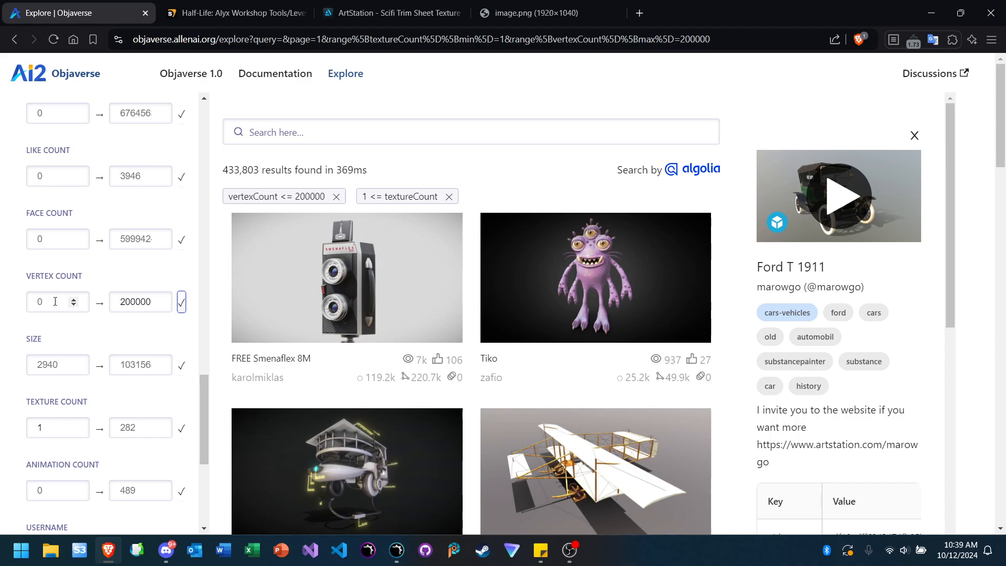
Step: Enter 100 as the minimum view count and apply a minimum like count of 100
{"action": "scroll", "coordinate": [107, 253], "scroll_direction": "up", "scroll_amount": 1}
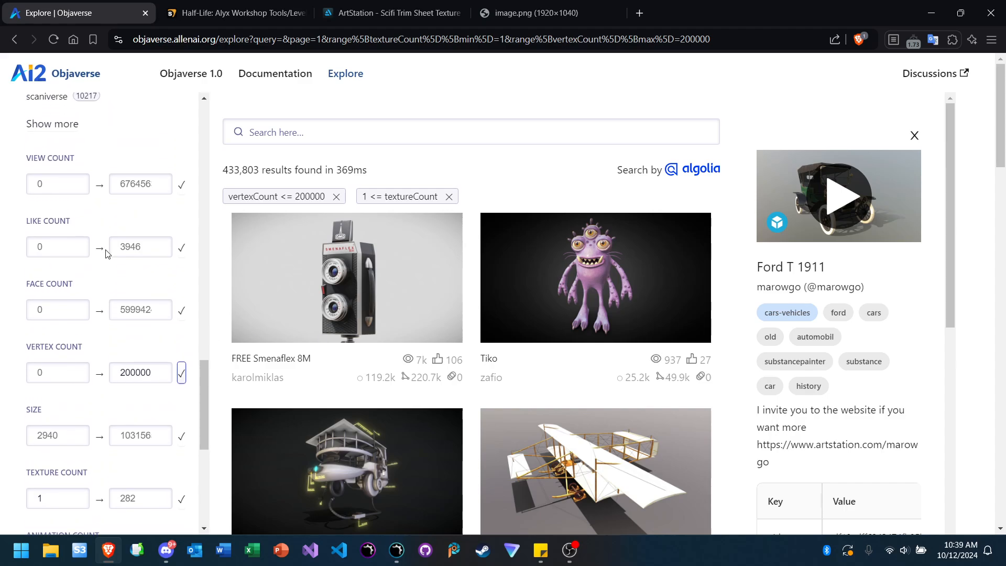
{"action": "scroll", "coordinate": [106, 254], "scroll_direction": "up", "scroll_amount": 2}
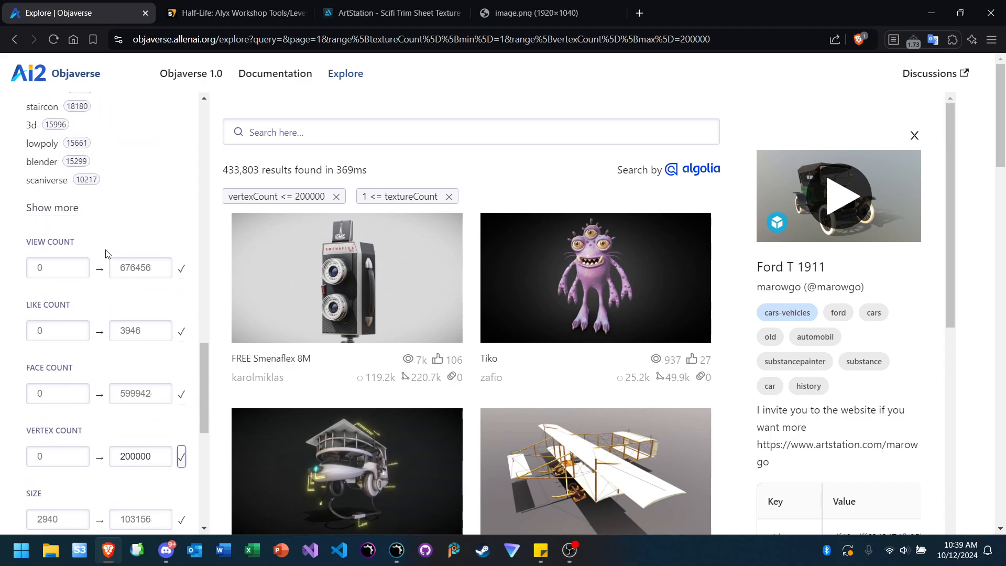
{"action": "left_click", "coordinate": [55, 269]}
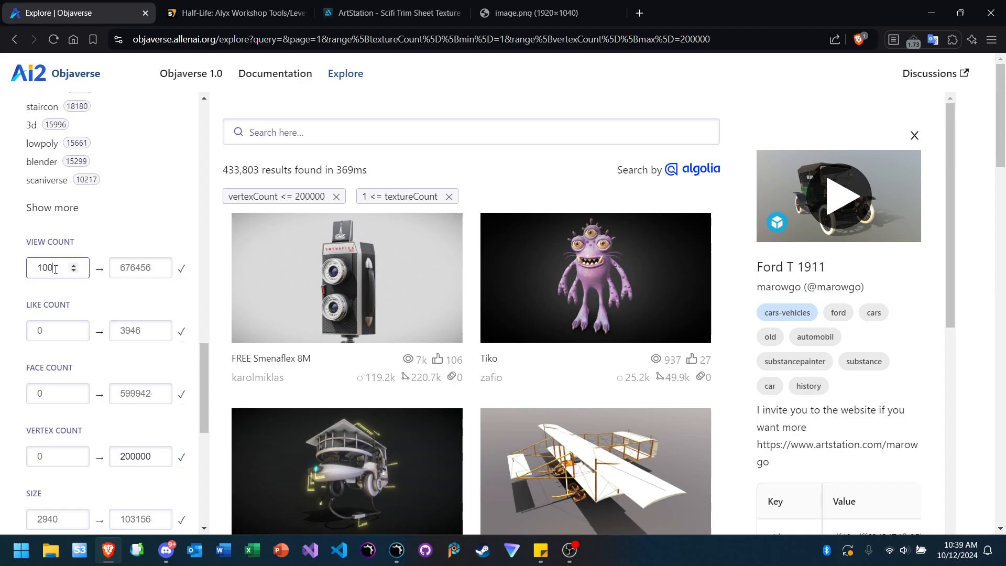
{"action": "type", "text": "100"}
{"action": "left_click", "coordinate": [43, 328]}
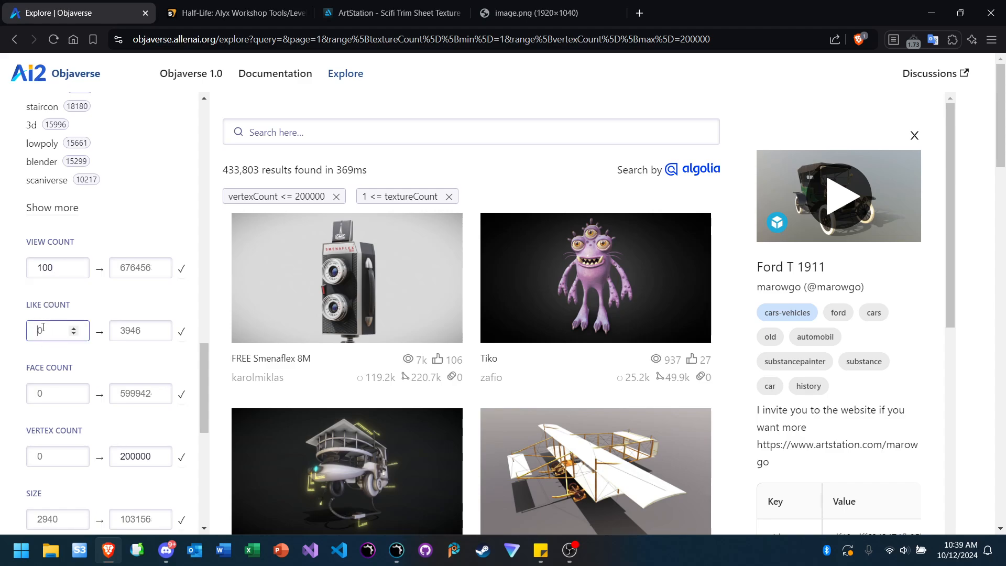
{"action": "type", "text": "100"}
{"action": "left_click", "coordinate": [181, 333]}
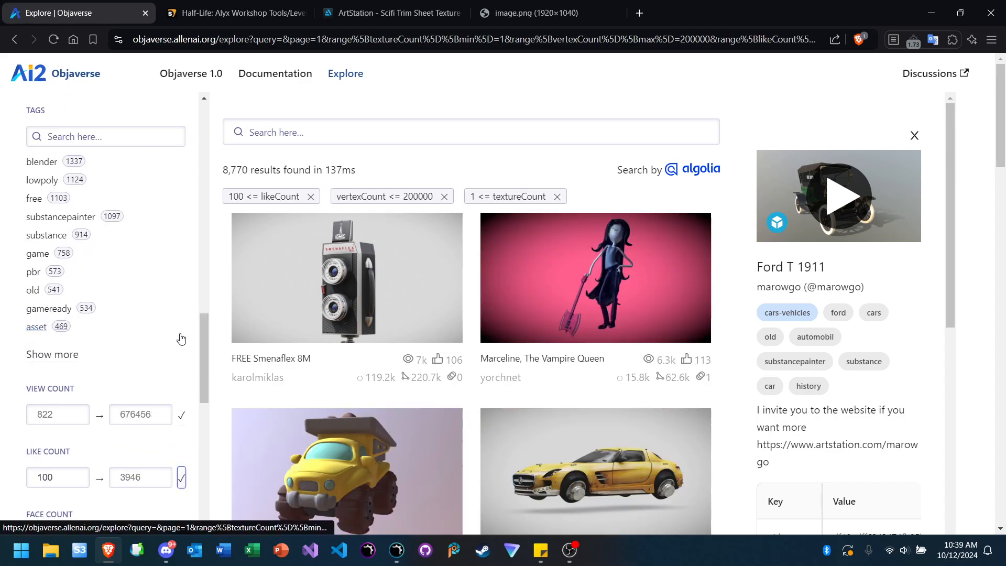
Step: Set the minimum view count to 1000 and apply the filter
{"action": "scroll", "coordinate": [101, 387], "scroll_direction": "down", "scroll_amount": 1}
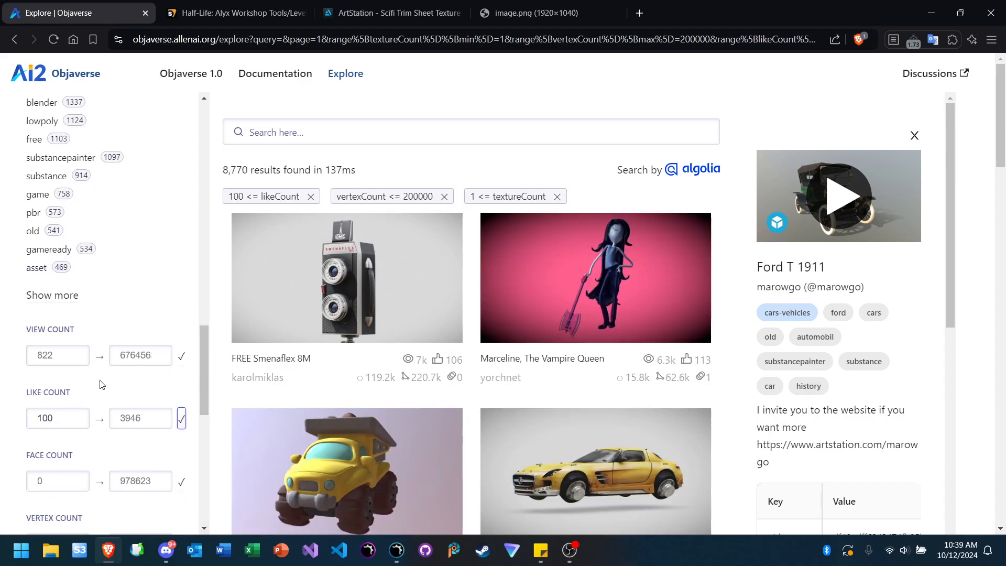
{"action": "left_click", "coordinate": [54, 358]}
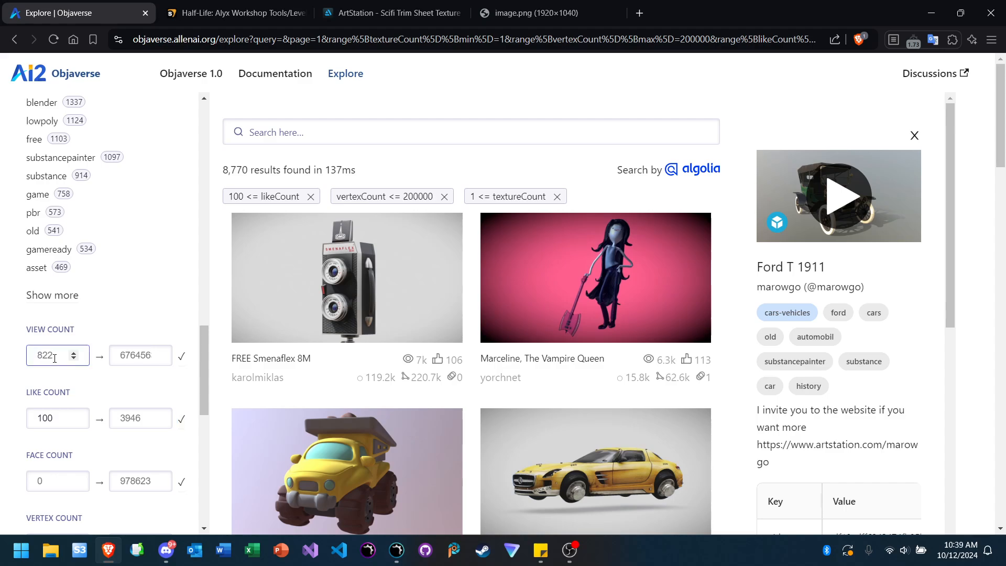
{"action": "key", "text": "Delete"}
{"action": "key", "text": "Delete"}
{"action": "key", "text": "Delete"}
{"action": "type", "text": "100"}
{"action": "left_click", "coordinate": [181, 360]}
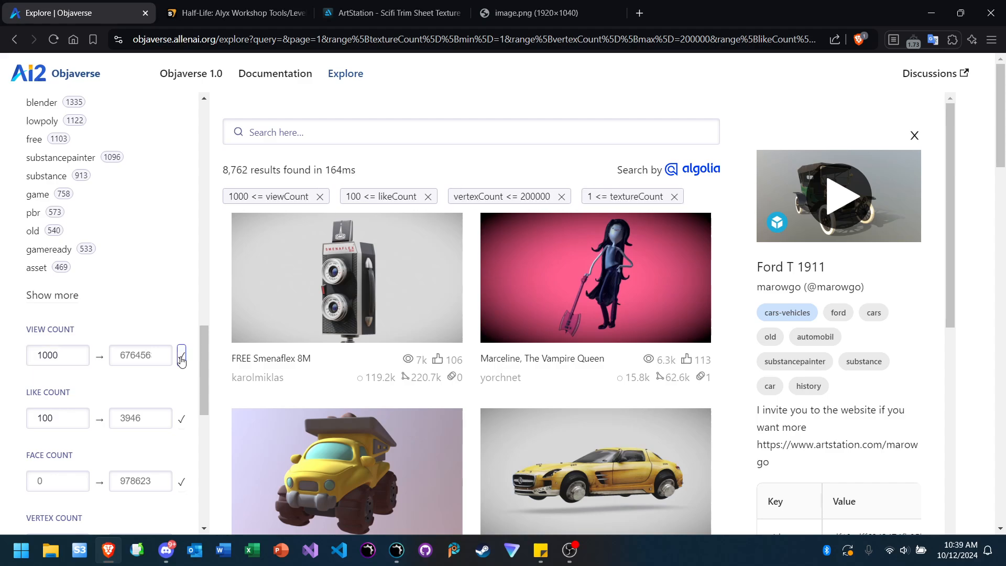
Step: Reapply the minimum like count of 100 and examine the result total and active filters up close
{"action": "scroll", "coordinate": [107, 332], "scroll_direction": "down", "scroll_amount": 1}
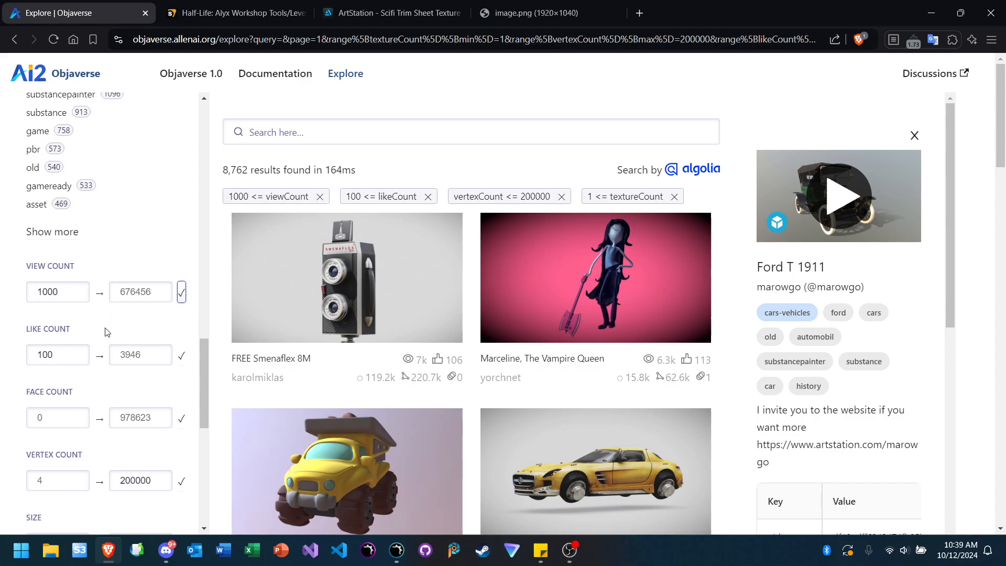
{"action": "scroll", "coordinate": [107, 332], "scroll_direction": "up", "scroll_amount": 4, "text": "ctrl"}
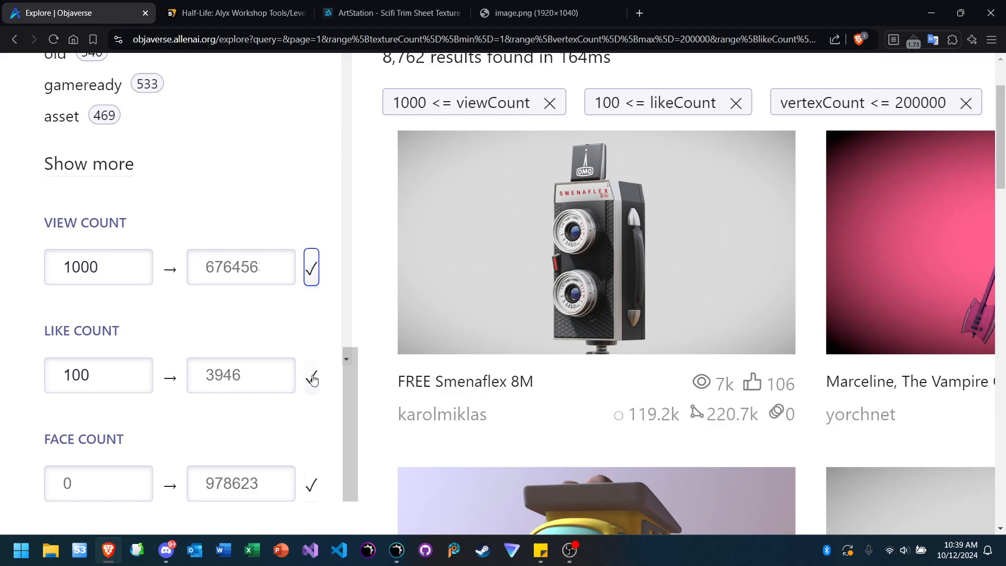
{"action": "left_click", "coordinate": [313, 379]}
{"action": "scroll", "coordinate": [312, 379], "scroll_direction": "down", "scroll_amount": 4, "text": "ctrl"}
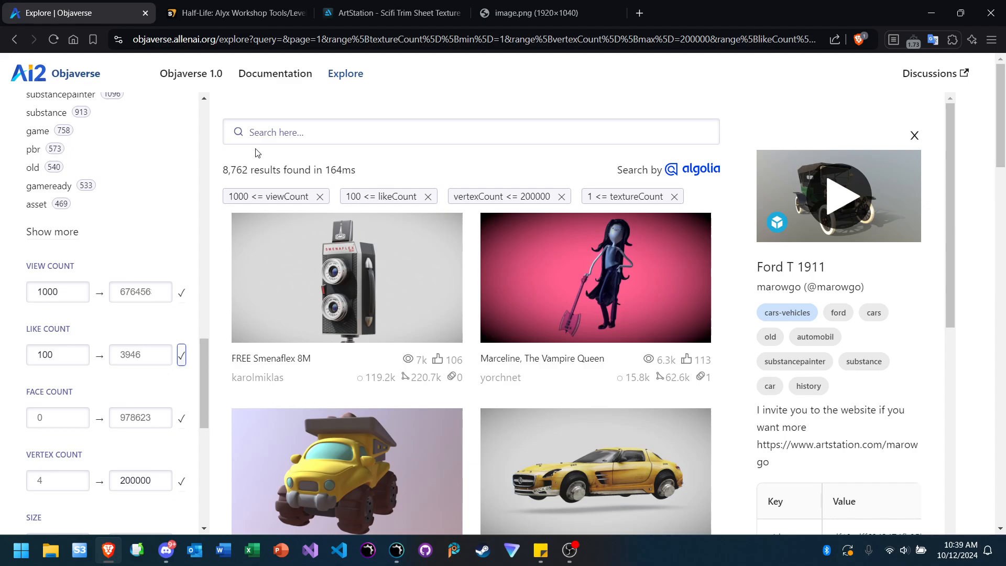
{"action": "scroll", "coordinate": [257, 152], "scroll_direction": "up", "scroll_amount": 7, "text": "ctrl"}
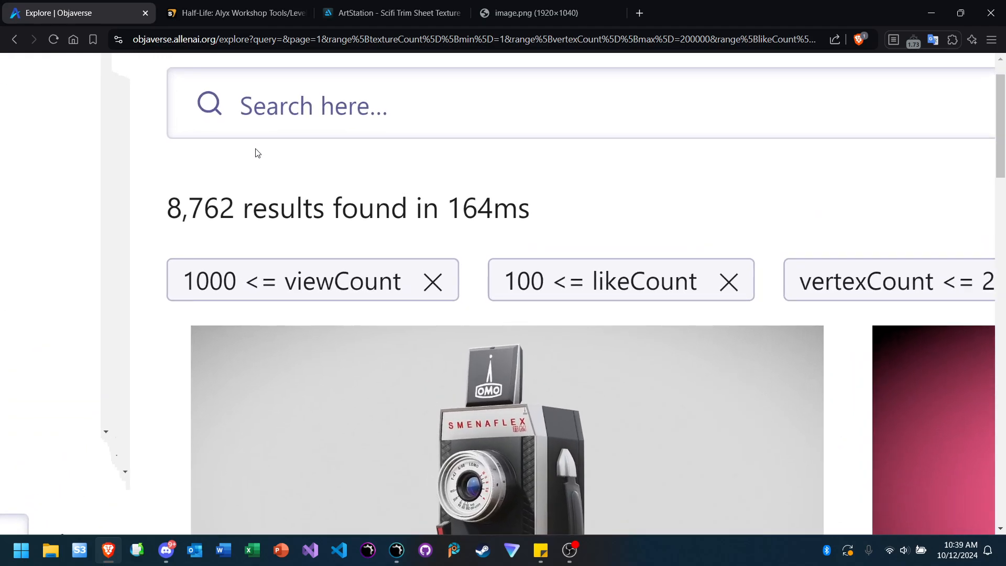
{"action": "scroll", "coordinate": [257, 153], "scroll_direction": "down", "scroll_amount": 6, "text": "ctrl"}
{"action": "scroll", "coordinate": [258, 152], "scroll_direction": "down", "scroll_amount": 1, "text": "ctrl"}
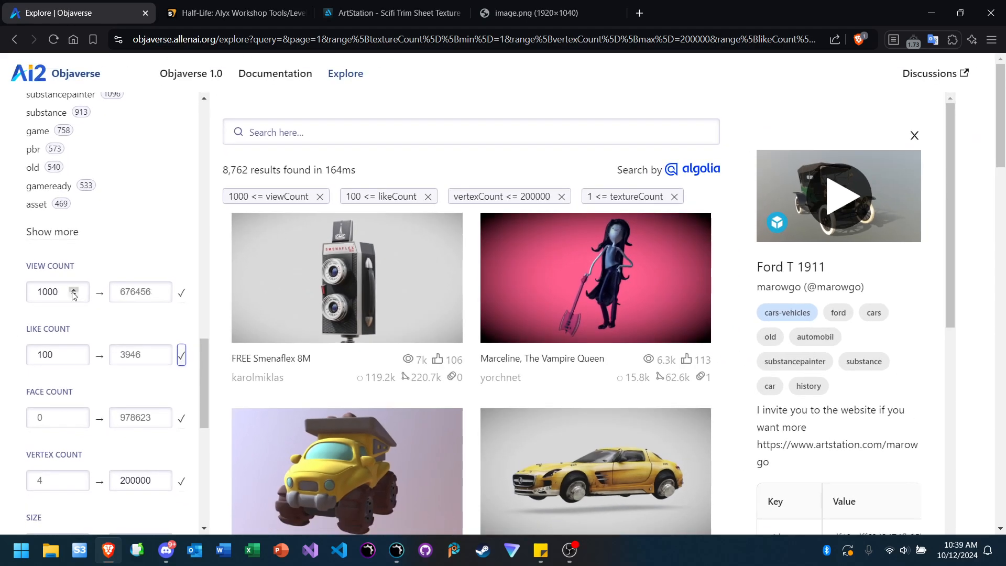
Step: Try to lower the minimum view count to 100, and set it back to 1000
{"action": "left_click", "coordinate": [62, 289]}
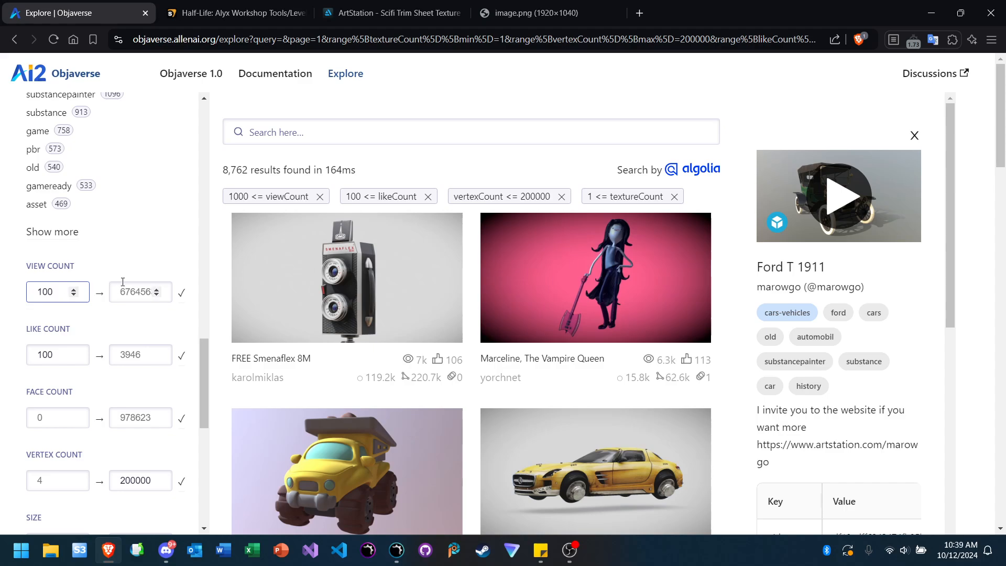
{"action": "left_click", "coordinate": [183, 299]}
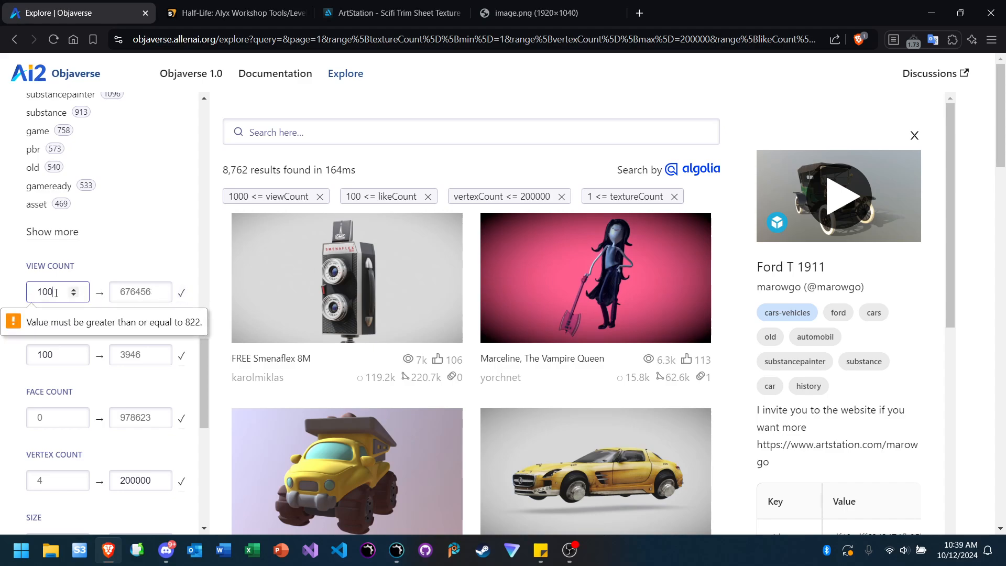
{"action": "type", "text": "0"}
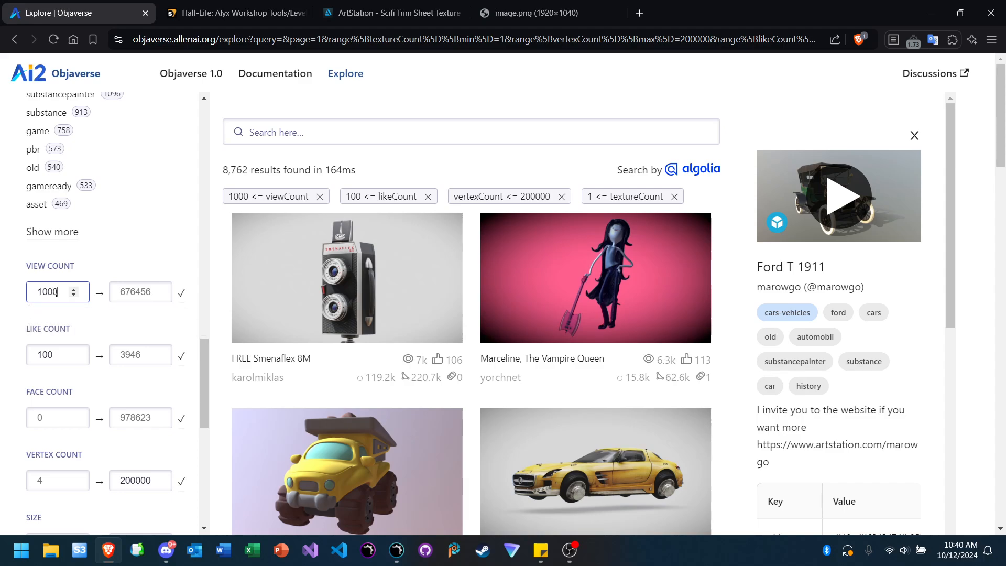
{"action": "left_click", "coordinate": [181, 297]}
Step: Search the filtered library for "ferarri" and look through the matching models
{"action": "left_click", "coordinate": [368, 130]}
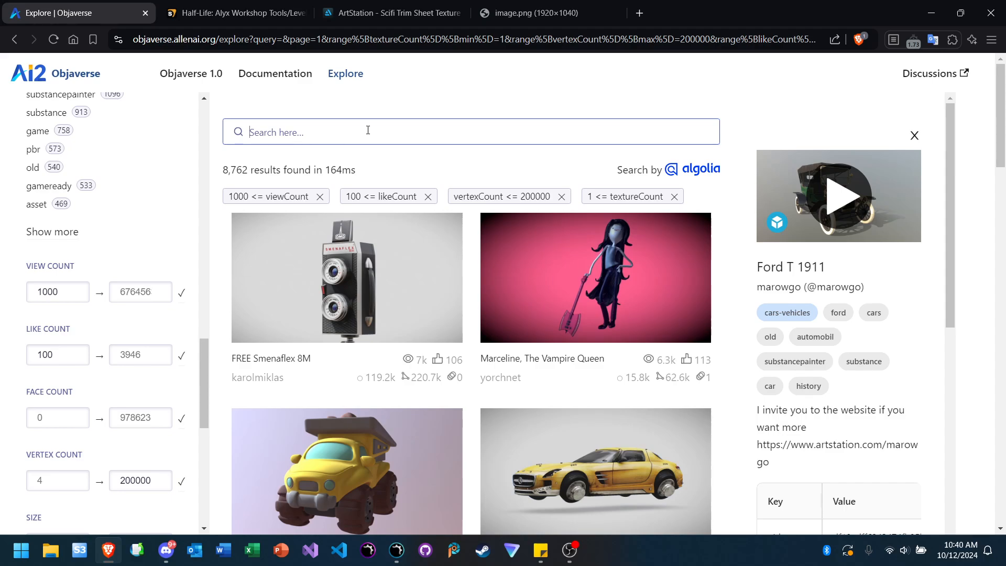
{"action": "type", "text": "ferarri"}
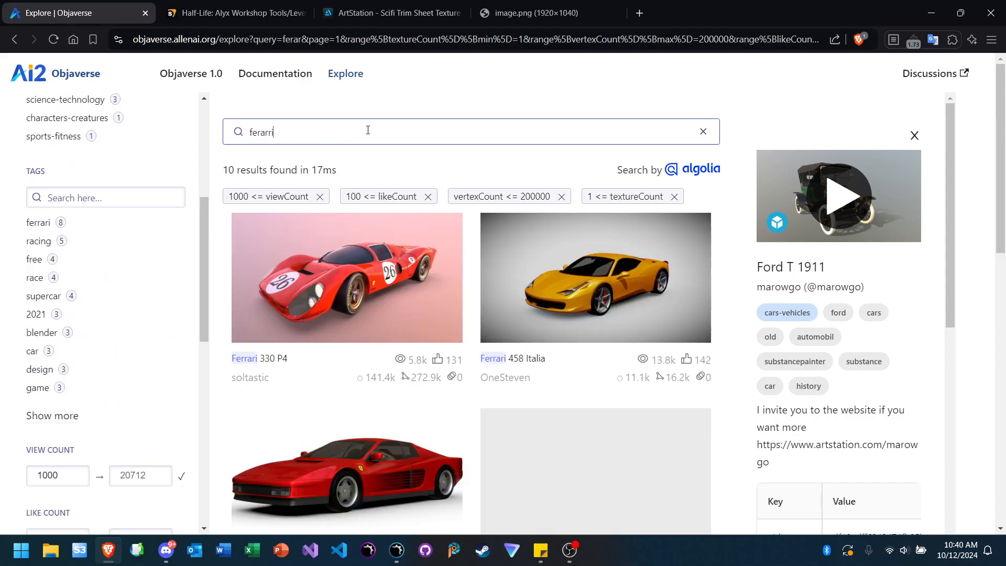
{"action": "scroll", "coordinate": [314, 128], "scroll_direction": "down", "scroll_amount": 1}
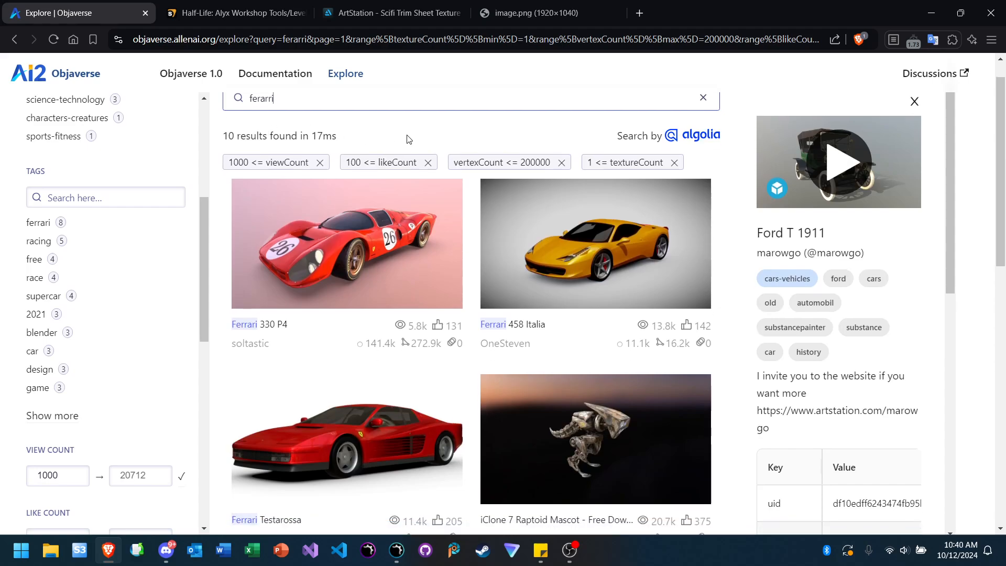
{"action": "scroll", "coordinate": [429, 137], "scroll_direction": "down", "scroll_amount": 5}
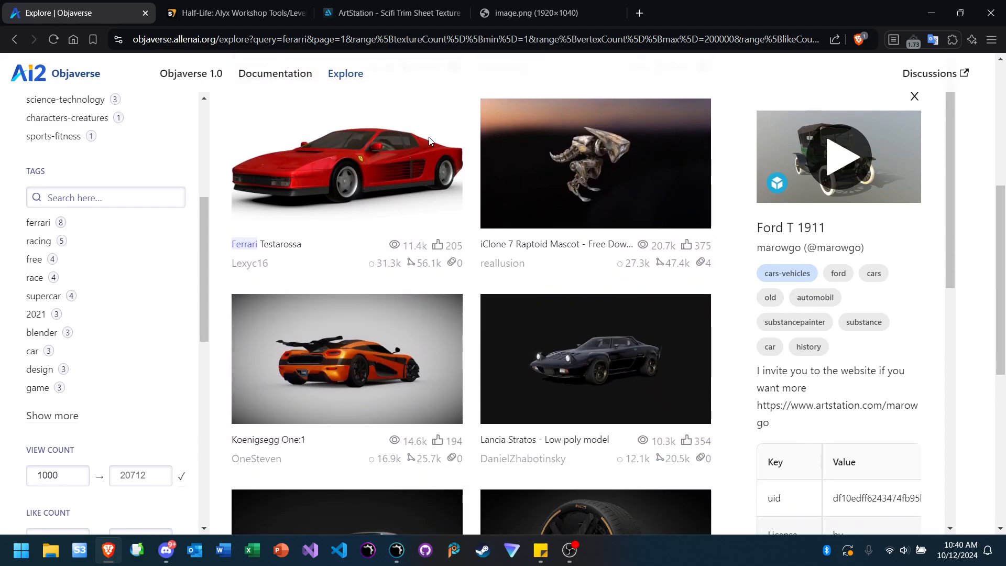
{"action": "scroll", "coordinate": [428, 141], "scroll_direction": "down", "scroll_amount": 7}
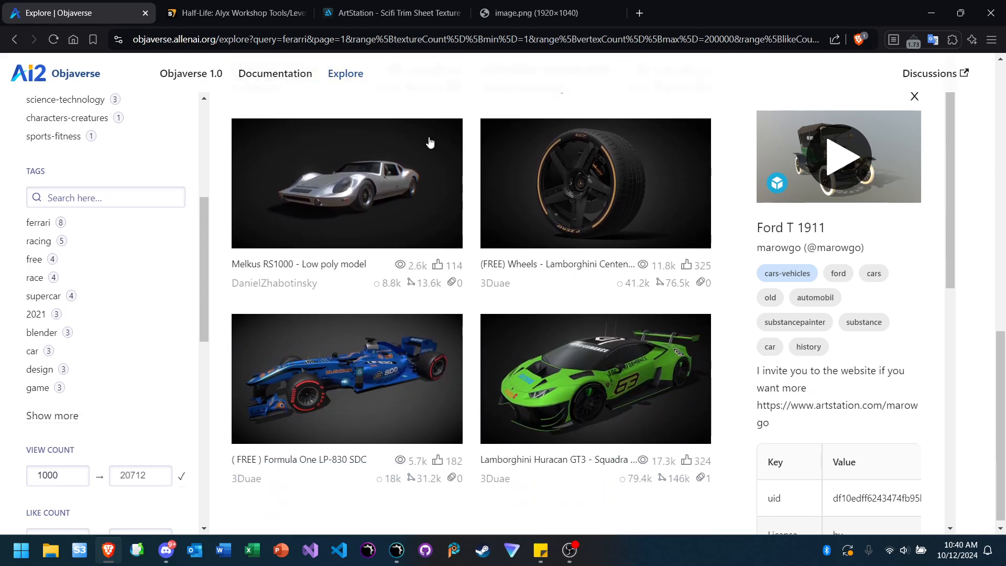
{"action": "scroll", "coordinate": [429, 142], "scroll_direction": "up", "scroll_amount": 12}
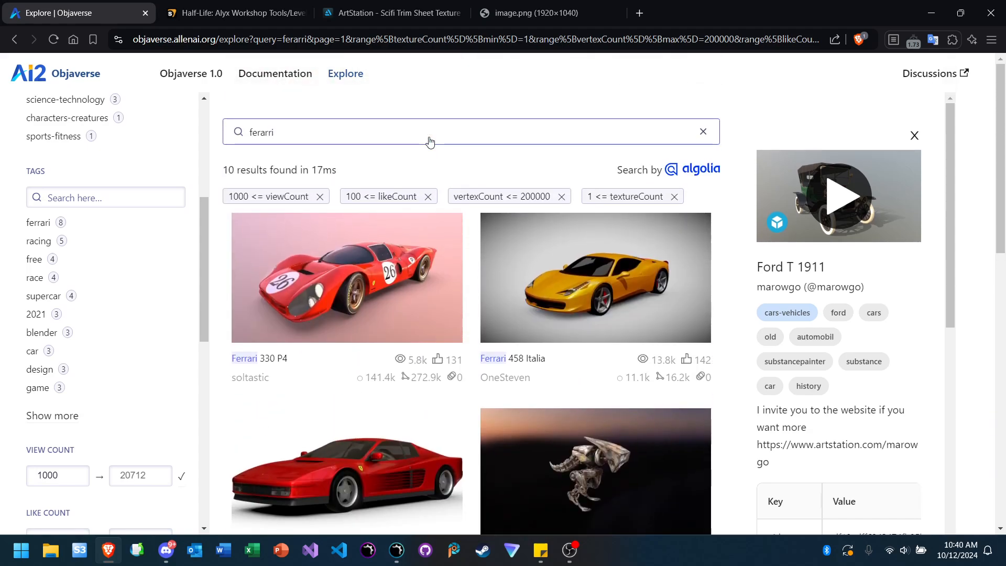
Step: Select the search text and review the car results again, examining the Formula One and Lamborghini Huracan models up close
{"action": "double_click", "coordinate": [299, 135]}
{"action": "scroll", "coordinate": [359, 263], "scroll_direction": "down", "scroll_amount": 8}
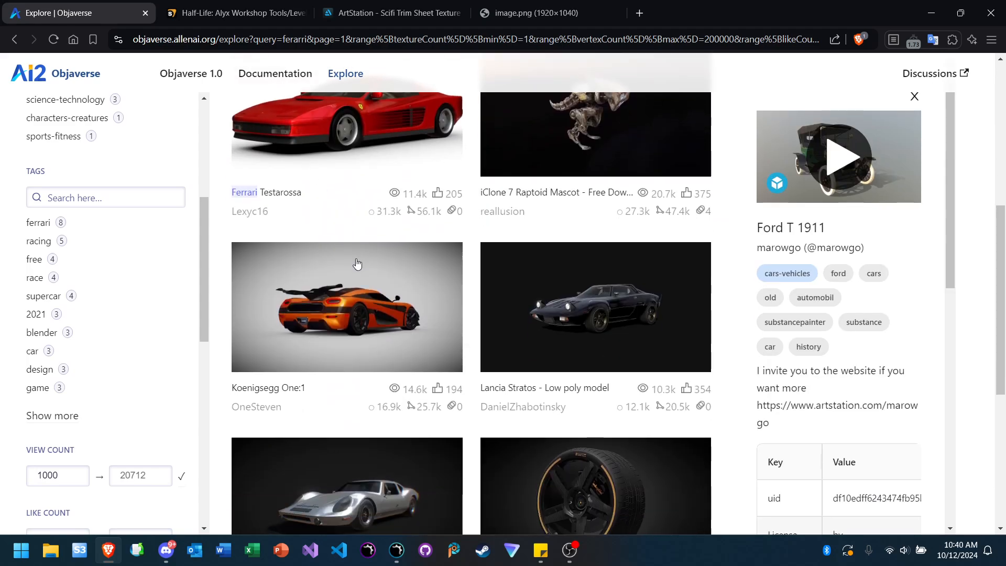
{"action": "scroll", "coordinate": [357, 263], "scroll_direction": "down", "scroll_amount": 4}
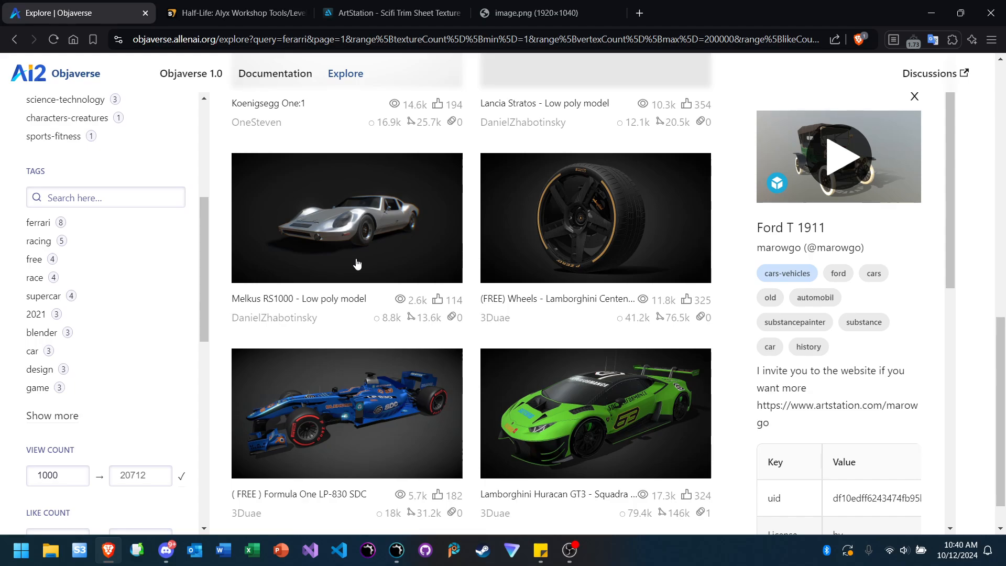
{"action": "scroll", "coordinate": [576, 456], "scroll_direction": "up", "scroll_amount": 5, "text": "ctrl"}
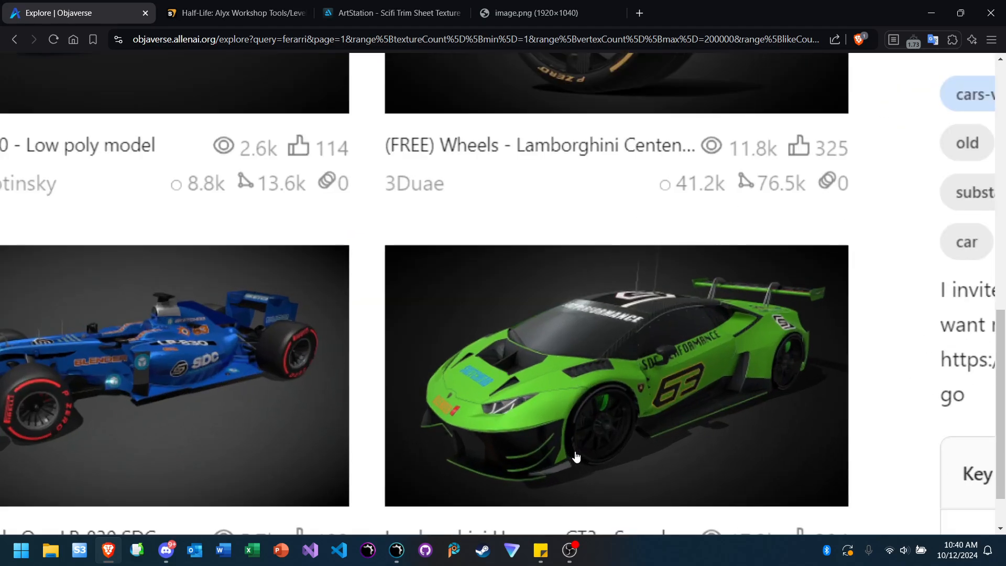
{"action": "scroll", "coordinate": [576, 457], "scroll_direction": "down", "scroll_amount": 4, "text": "ctrl"}
{"action": "scroll", "coordinate": [575, 457], "scroll_direction": "down", "scroll_amount": 2, "text": "ctrl"}
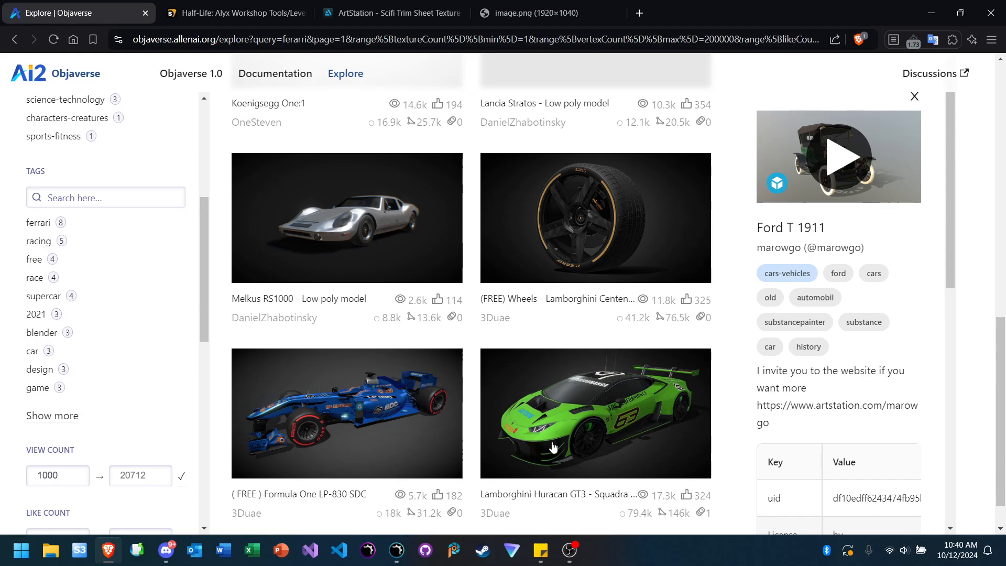
{"action": "scroll", "coordinate": [461, 342], "scroll_direction": "up", "scroll_amount": 10}
{"action": "scroll", "coordinate": [461, 341], "scroll_direction": "up", "scroll_amount": 1}
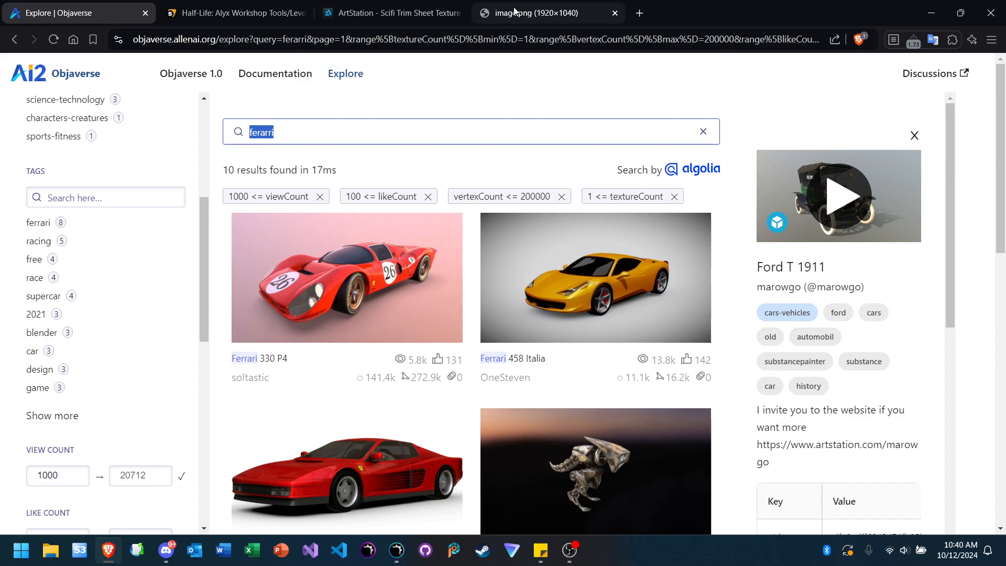
Step: Go to the Ultra Engine community Downloads page at ultraengine.com/community/files, replacing the snow image
{"action": "left_click", "coordinate": [534, 13]}
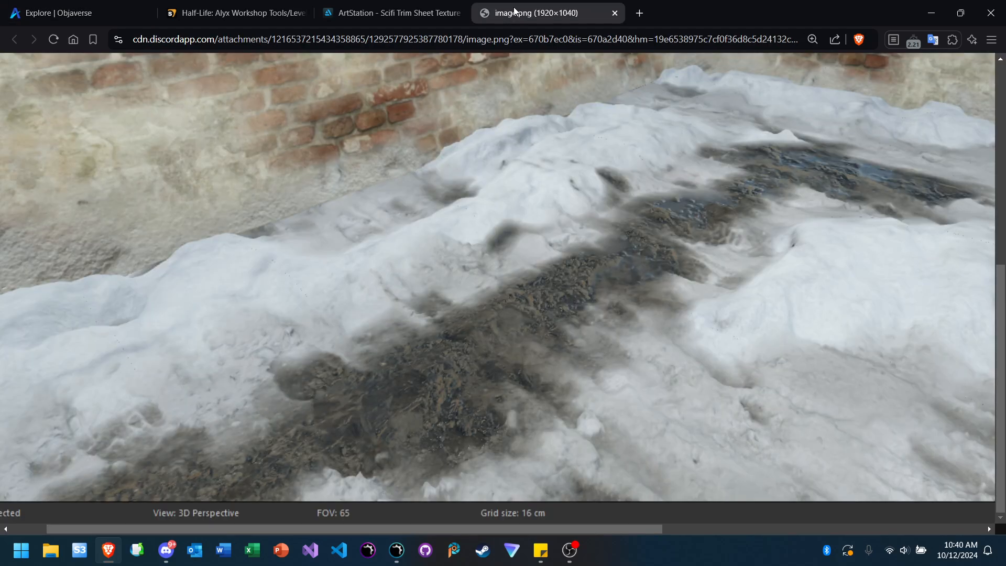
{"action": "left_click", "coordinate": [74, 41]}
{"action": "left_click", "coordinate": [308, 39]}
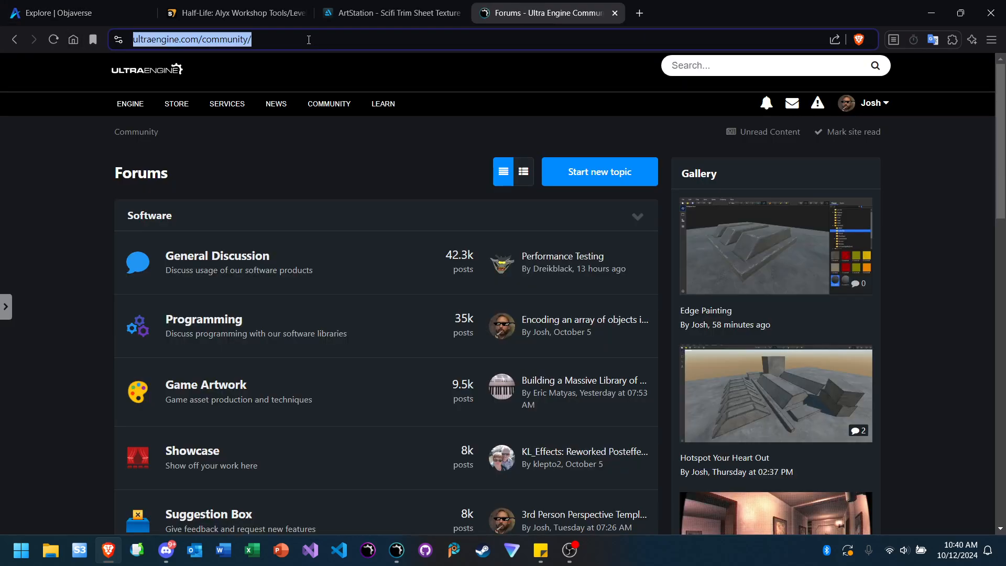
{"action": "left_click", "coordinate": [334, 45]}
{"action": "type", "text": "files"}
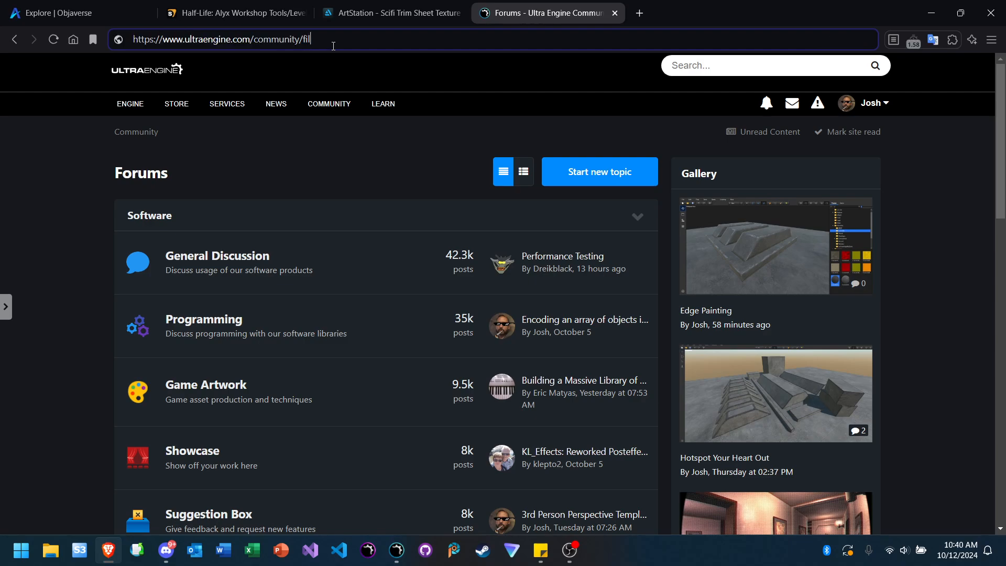
{"action": "key", "text": "Return"}
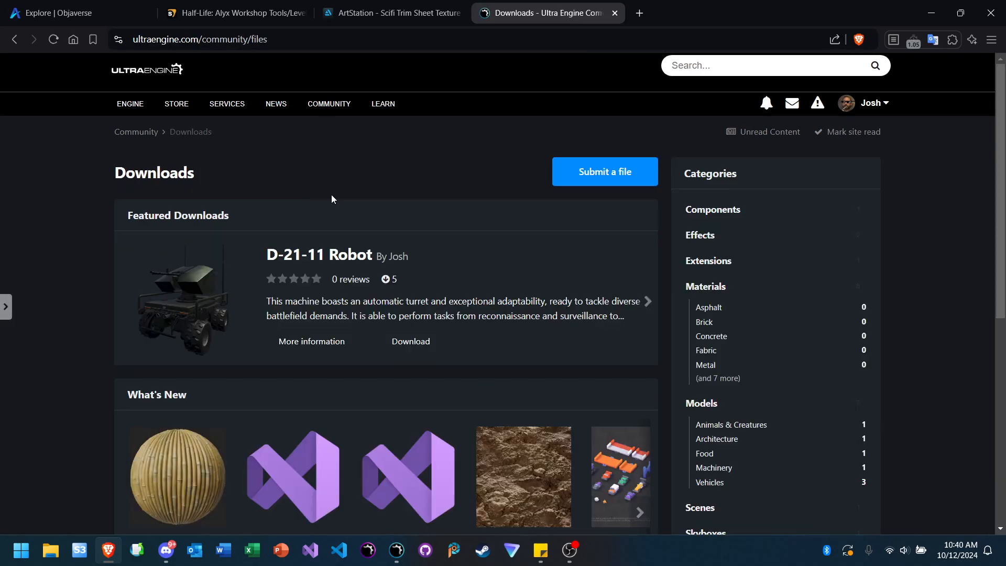
Step: Open the Birthday Cake file from the most downloaded items and enlarge its preview image
{"action": "scroll", "coordinate": [332, 198], "scroll_direction": "down", "scroll_amount": 5}
{"action": "scroll", "coordinate": [332, 199], "scroll_direction": "down", "scroll_amount": 2}
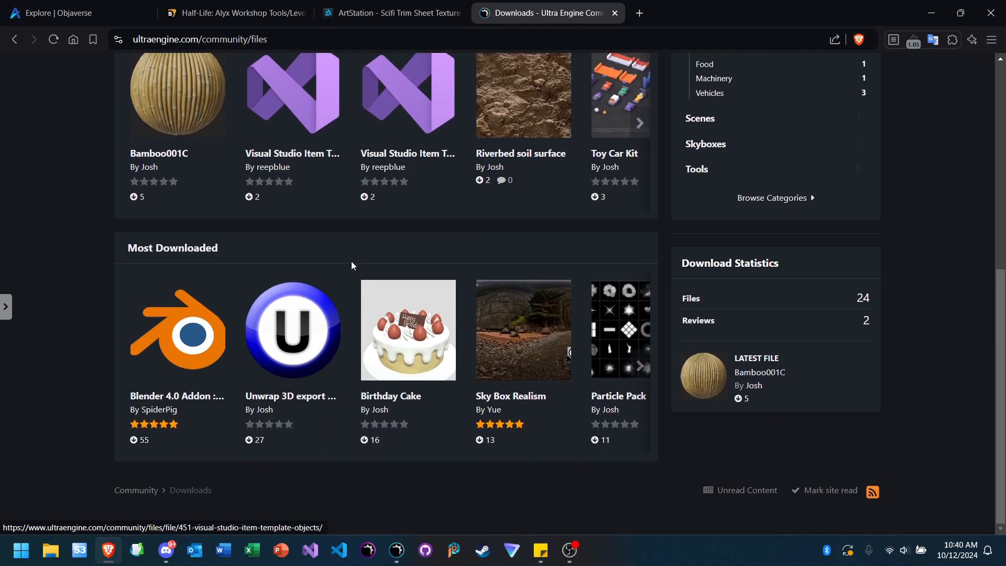
{"action": "left_click", "coordinate": [415, 338]}
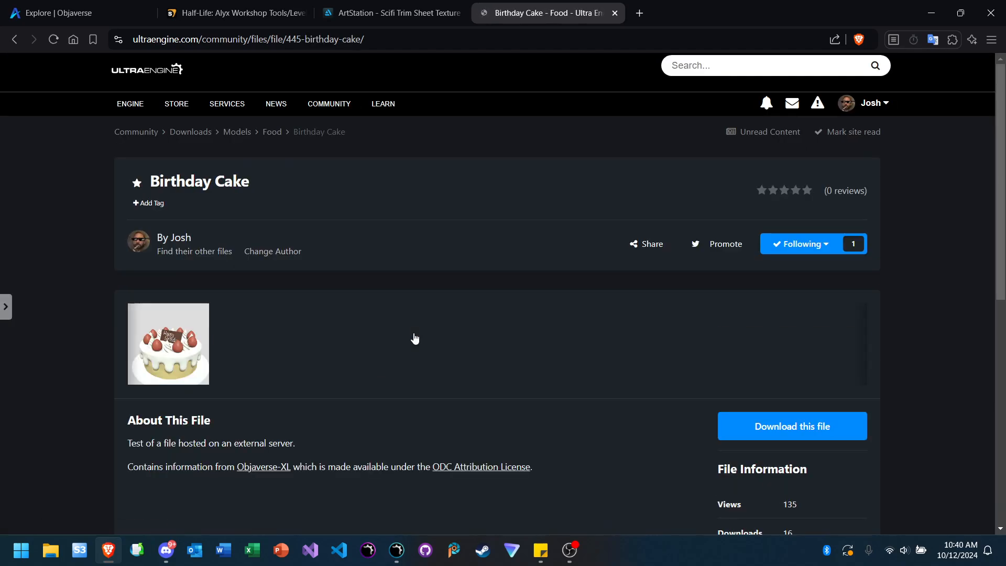
{"action": "left_click", "coordinate": [171, 354]}
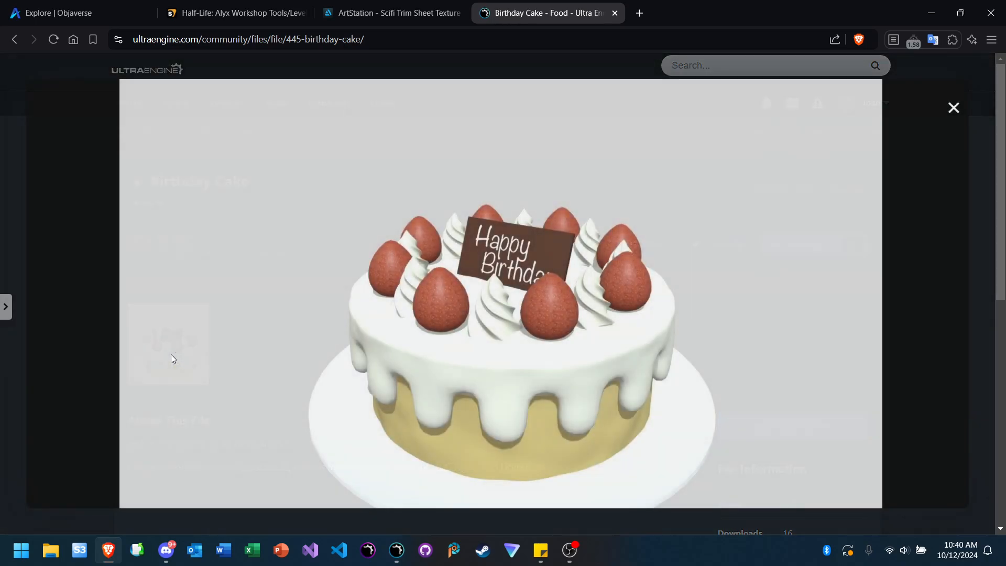
Step: Open the enlarged cake image separately to examine its full hosting address, and return to the Birthday Cake page
{"action": "right_click", "coordinate": [397, 244]}
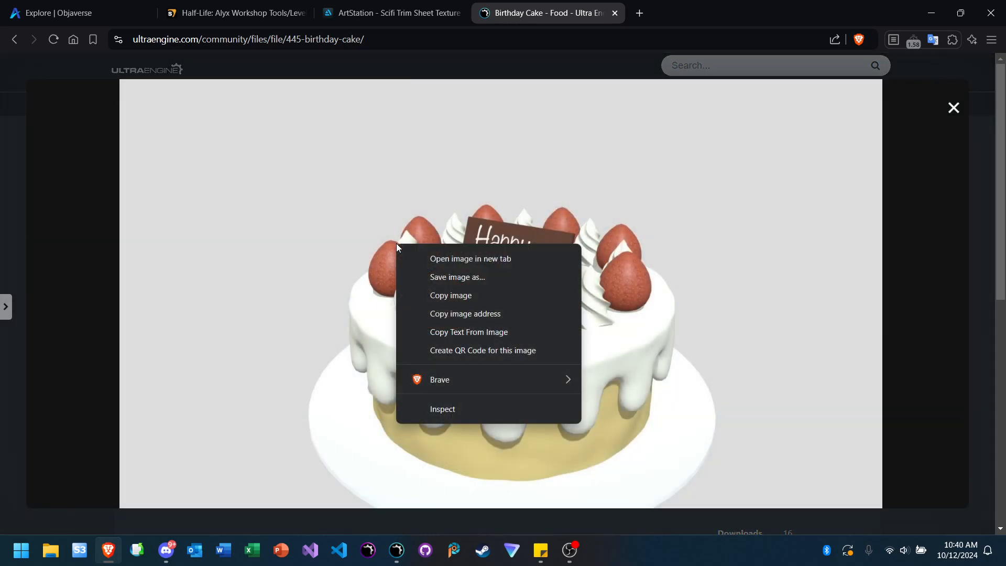
{"action": "left_click", "coordinate": [429, 259]}
{"action": "left_click", "coordinate": [693, 10]}
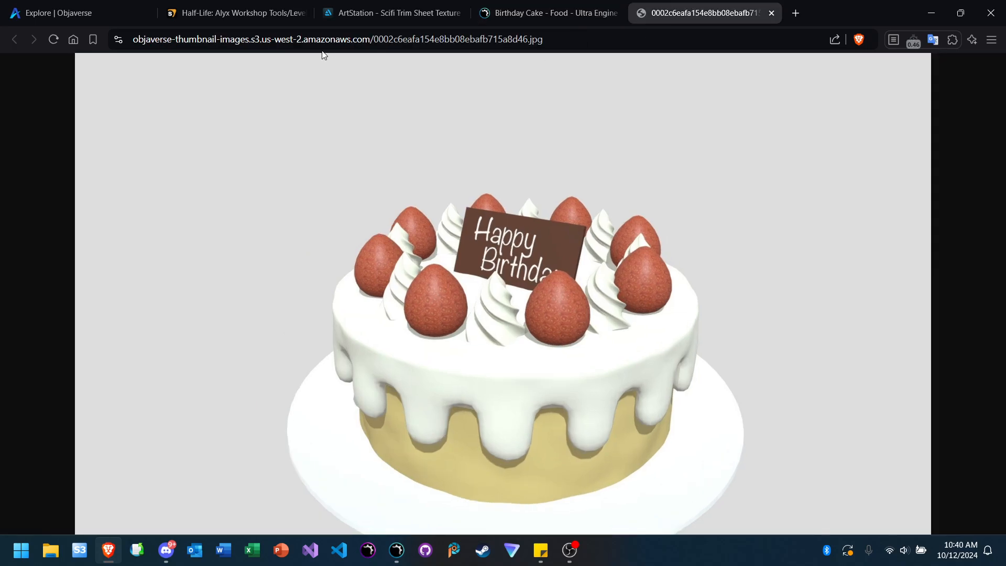
{"action": "left_click", "coordinate": [300, 41]}
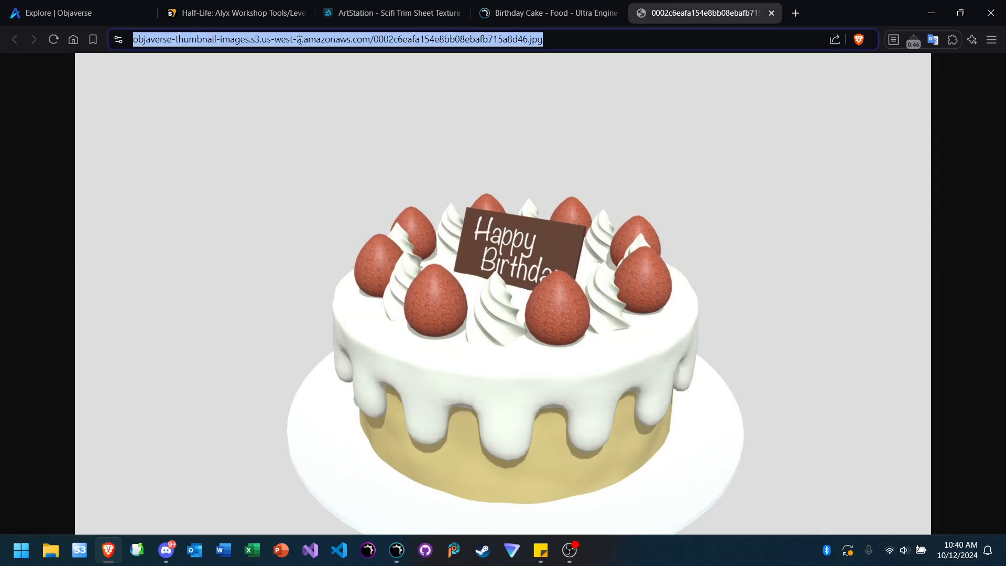
{"action": "left_click", "coordinate": [300, 40]}
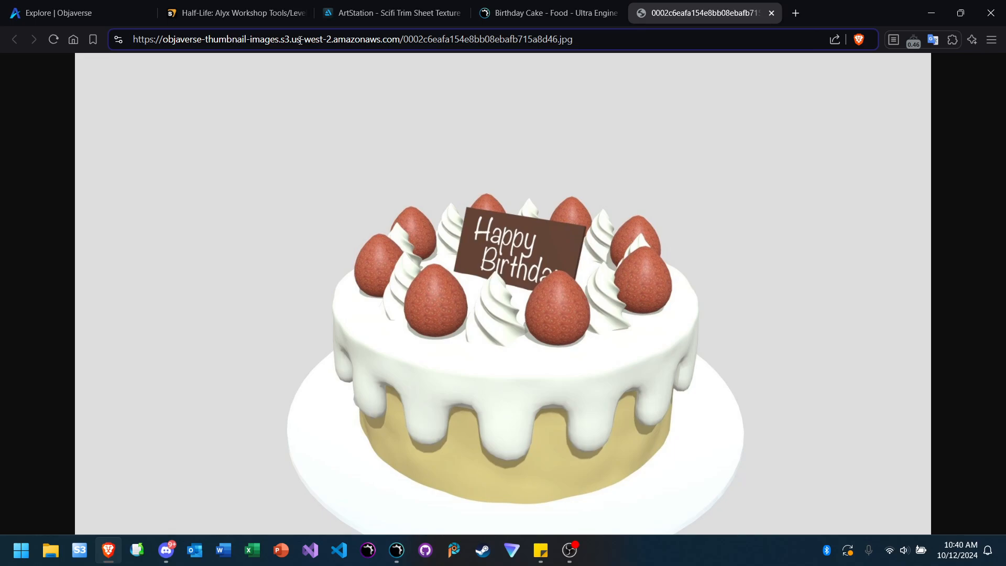
{"action": "left_click", "coordinate": [523, 12]}
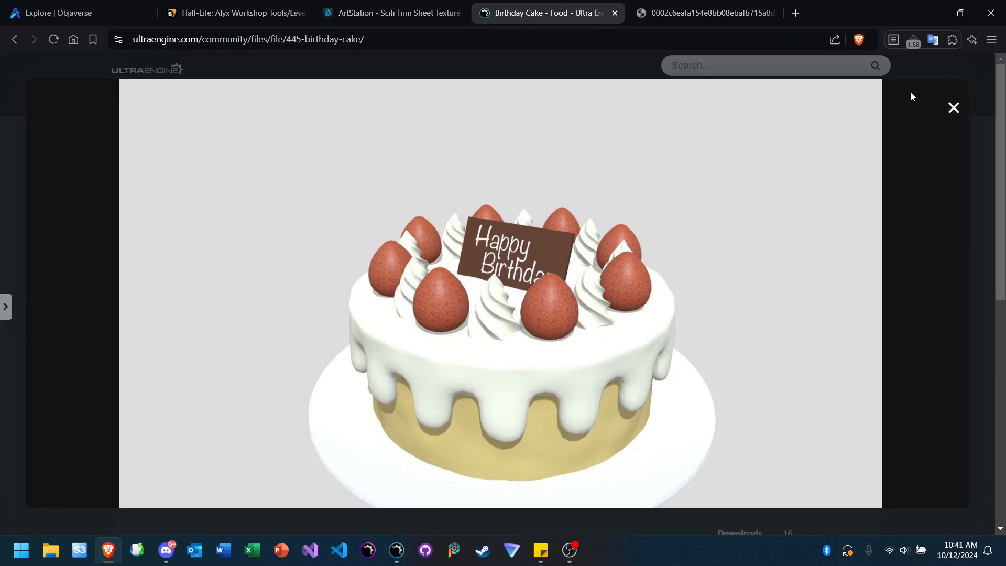
Step: Close the enlarged cake image, start the file download to check the offered GLB file, and cancel saving
{"action": "left_click", "coordinate": [953, 109]}
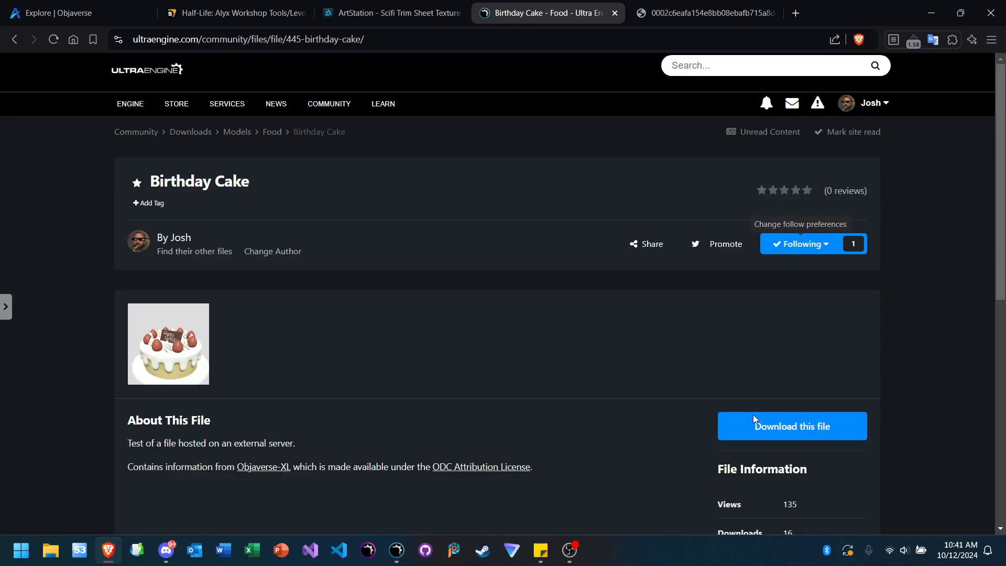
{"action": "left_click", "coordinate": [788, 431]}
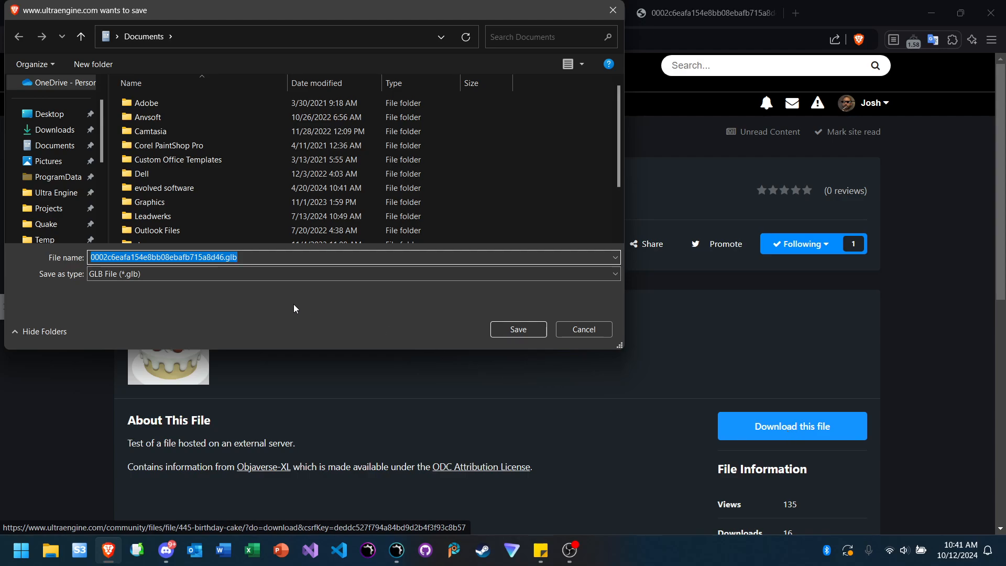
{"action": "left_click", "coordinate": [589, 330]}
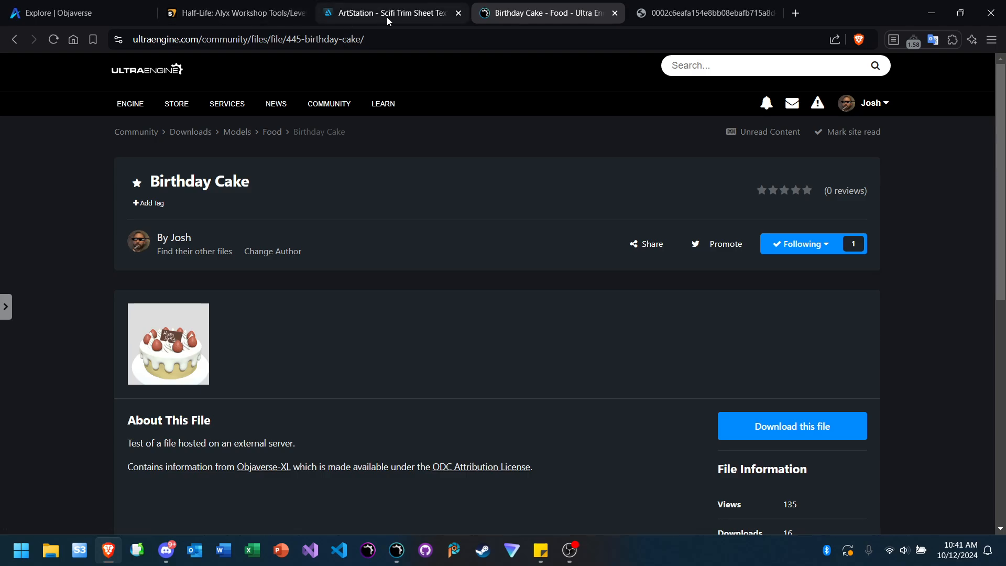
Step: Return to the Objaverse results for "ferarri" and look over the model listing
{"action": "left_click", "coordinate": [387, 21]}
{"action": "left_click", "coordinate": [96, 14]}
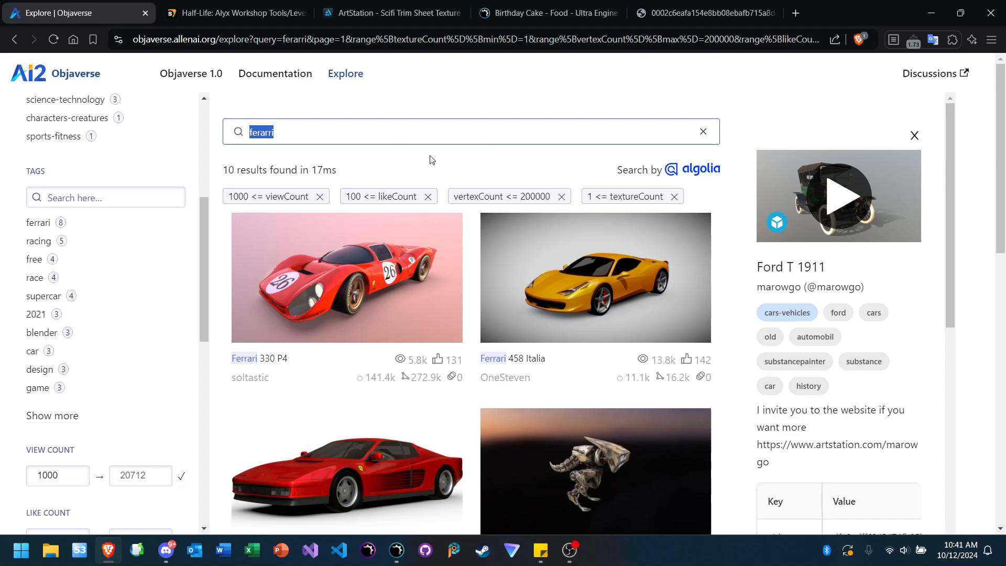
{"action": "scroll", "coordinate": [430, 159], "scroll_direction": "down", "scroll_amount": 1}
{"action": "scroll", "coordinate": [430, 159], "scroll_direction": "up", "scroll_amount": 1}
Step: Open Calculator and multiply 50 by 8000
{"action": "left_click", "coordinate": [15, 558]}
{"action": "type", "text": "calculator"}
{"action": "key", "text": "Return"}
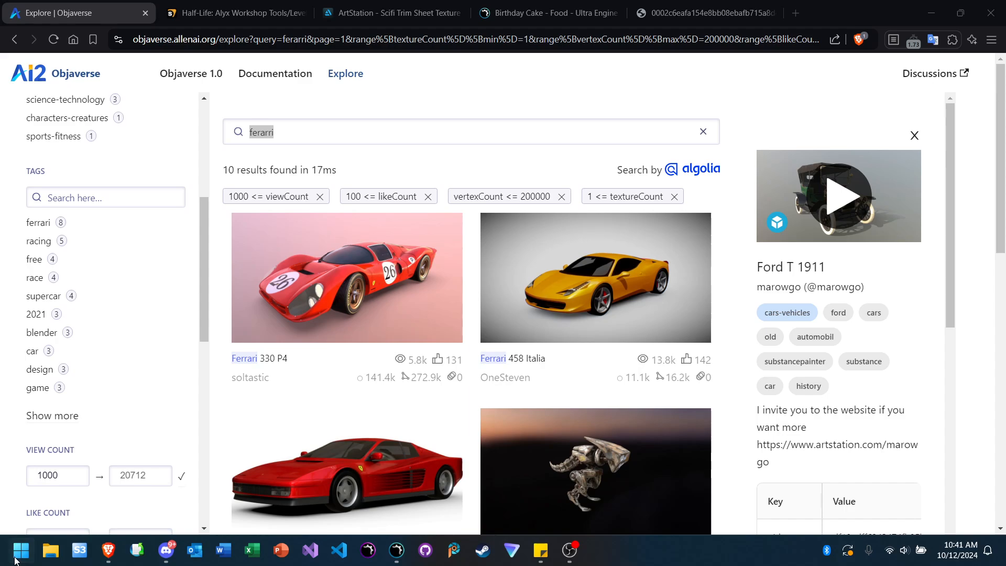
{"action": "type", "text": "50"}
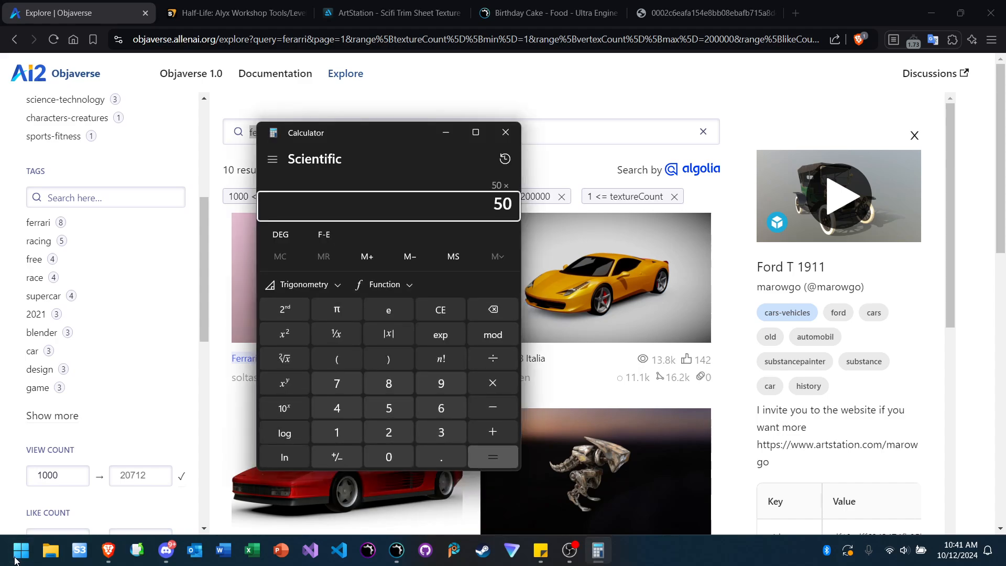
{"action": "type", "text": "8000"}
{"action": "key", "text": "Return"}
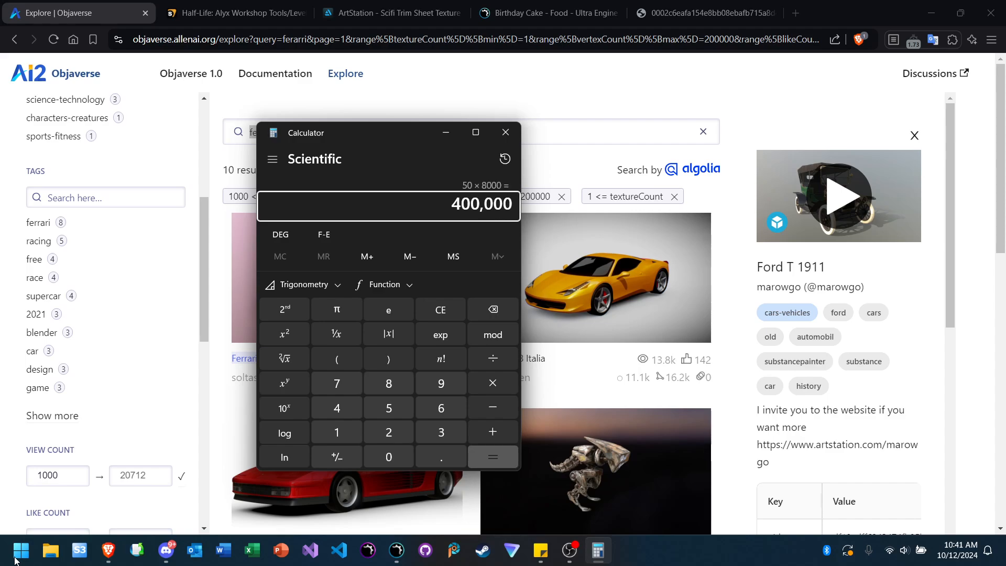
Step: Divide the calculated product by 1024 and multiply the quotient by 0.023
{"action": "key", "text": "slash"}
{"action": "type", "text": "1024"}
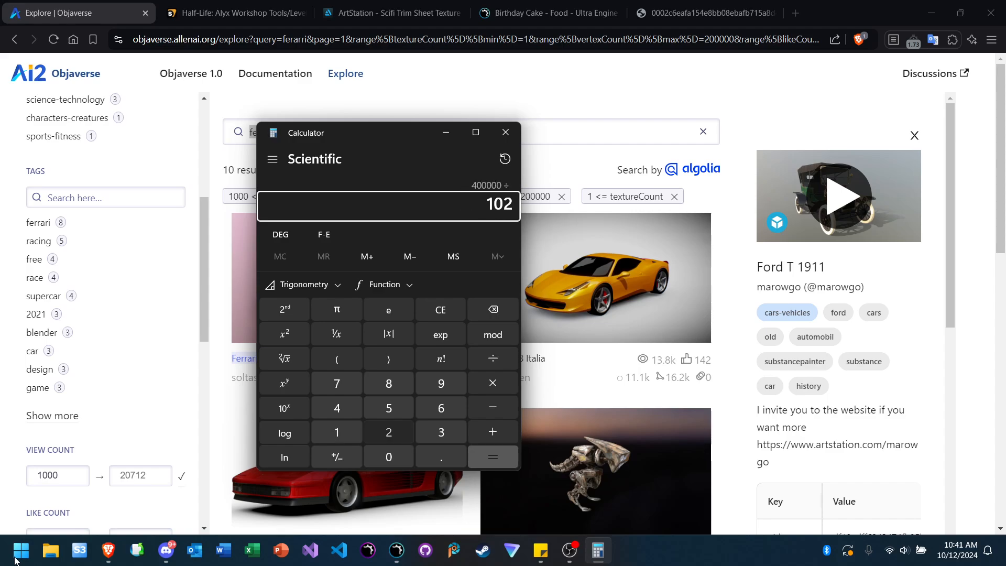
{"action": "key", "text": "Return"}
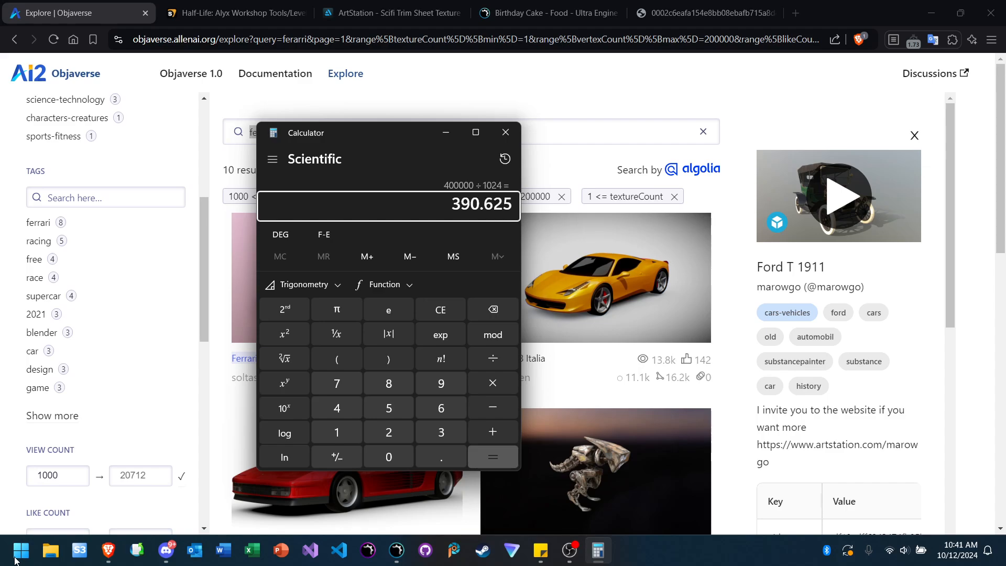
{"action": "key", "text": "asterisk"}
{"action": "type", "text": "0.023"}
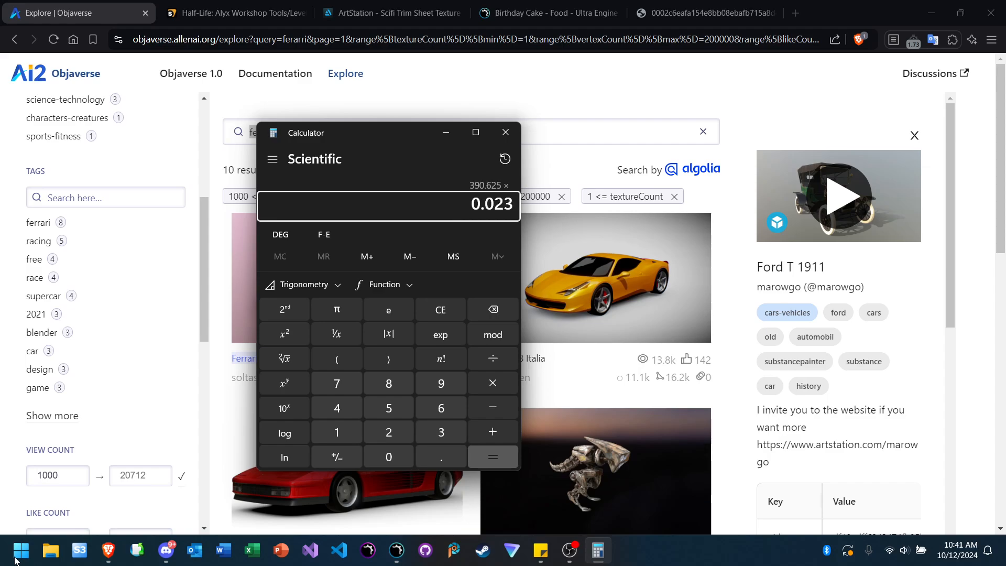
{"action": "key", "text": "Return"}
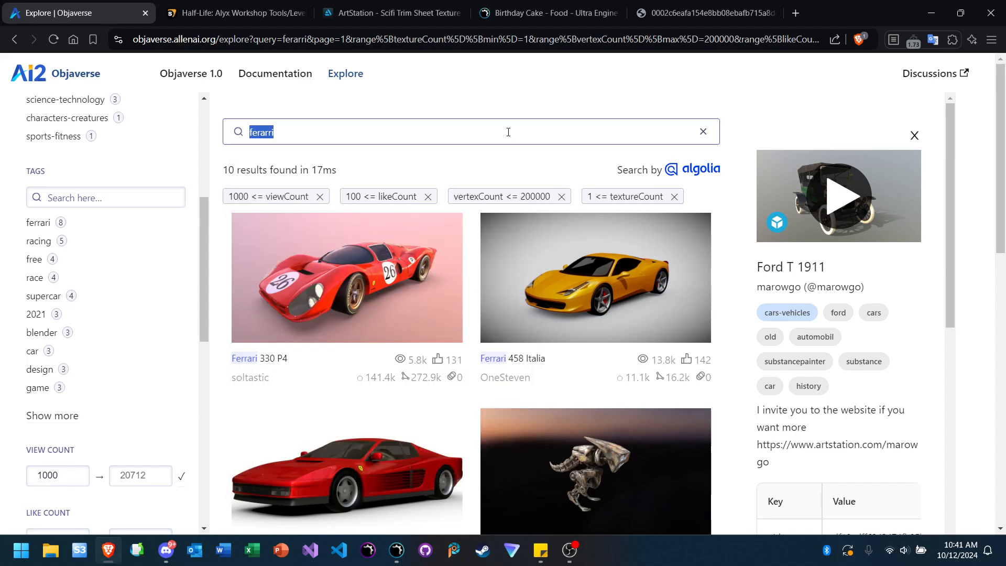
Step: Go back from Objaverse to the Ultra Engine Downloads page through the Birthday Cake entry and view its listings
{"action": "left_click", "coordinate": [487, 102]}
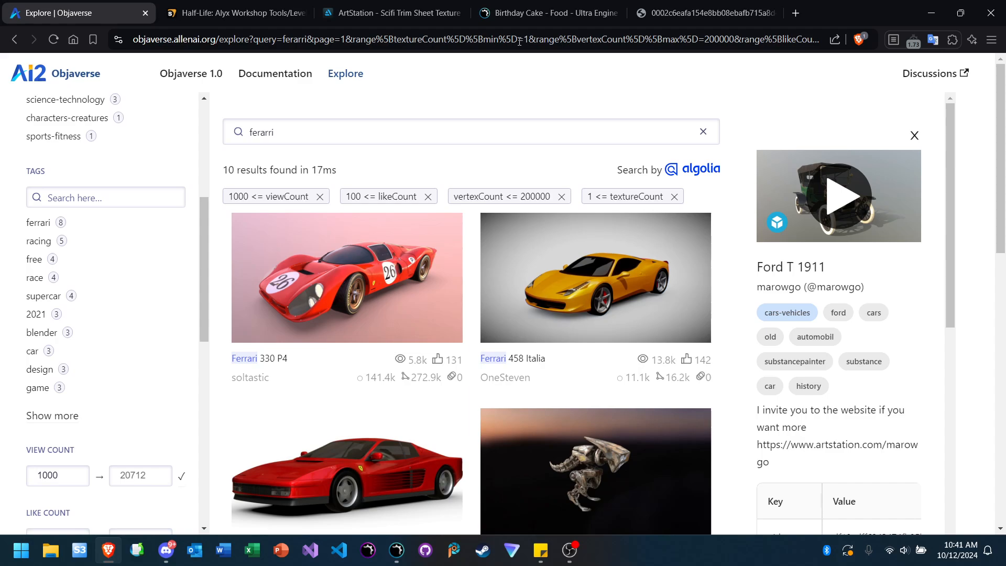
{"action": "left_click", "coordinate": [541, 16]}
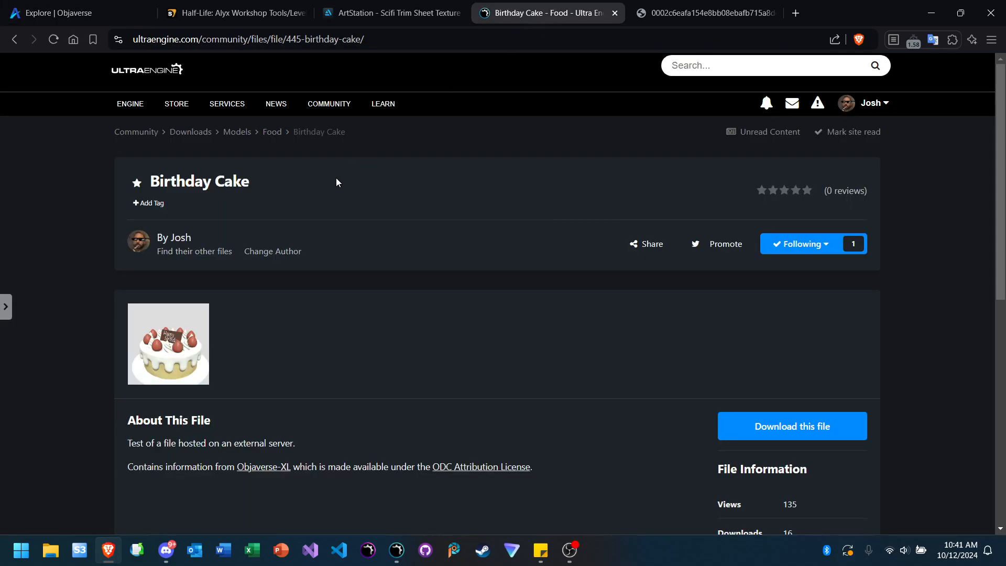
{"action": "left_click", "coordinate": [190, 132]}
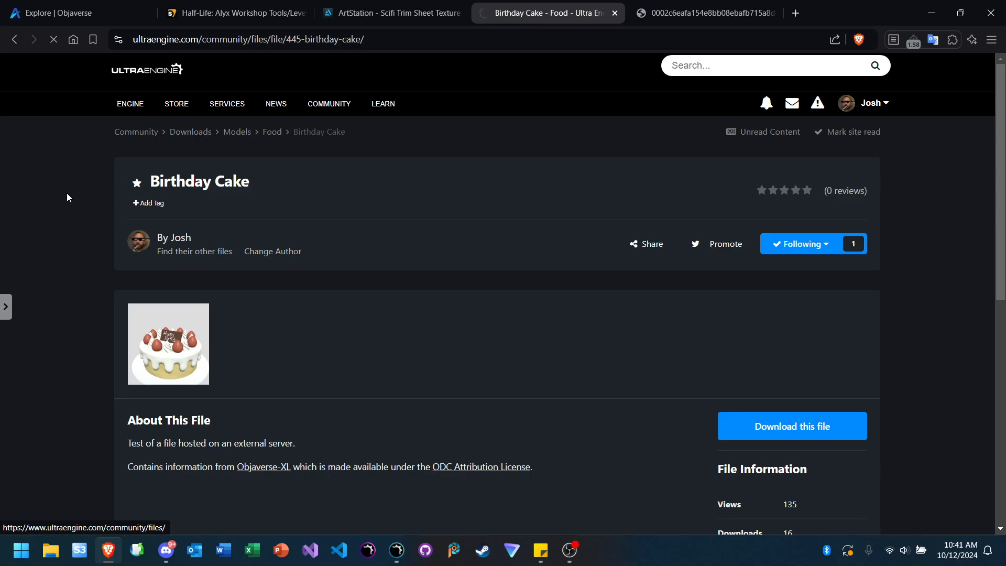
{"action": "scroll", "coordinate": [70, 239], "scroll_direction": "down", "scroll_amount": 2}
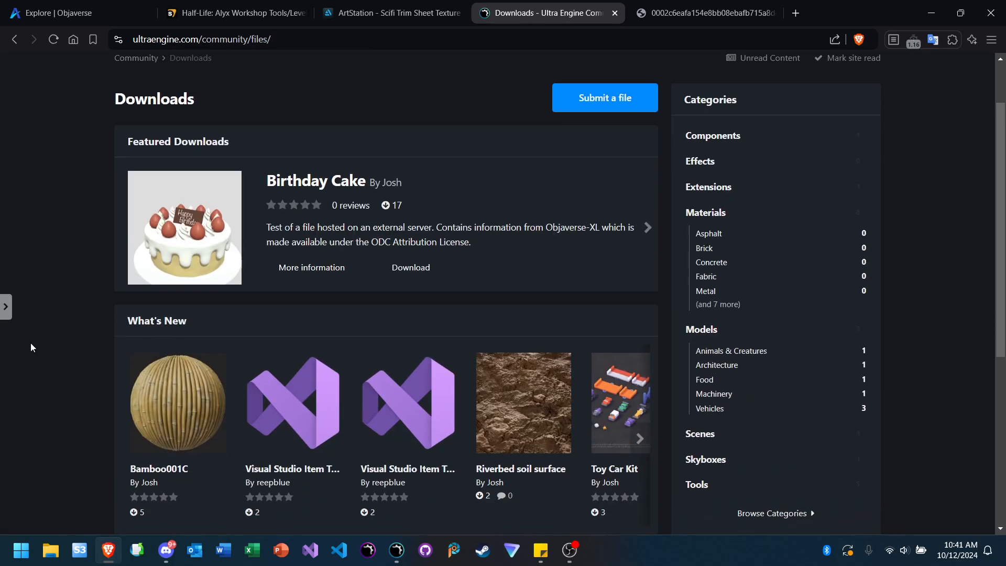
Step: Open Calculator over the Downloads page and multiply 100 by 0.05
{"action": "left_click", "coordinate": [24, 555]}
{"action": "type", "text": "ca"}
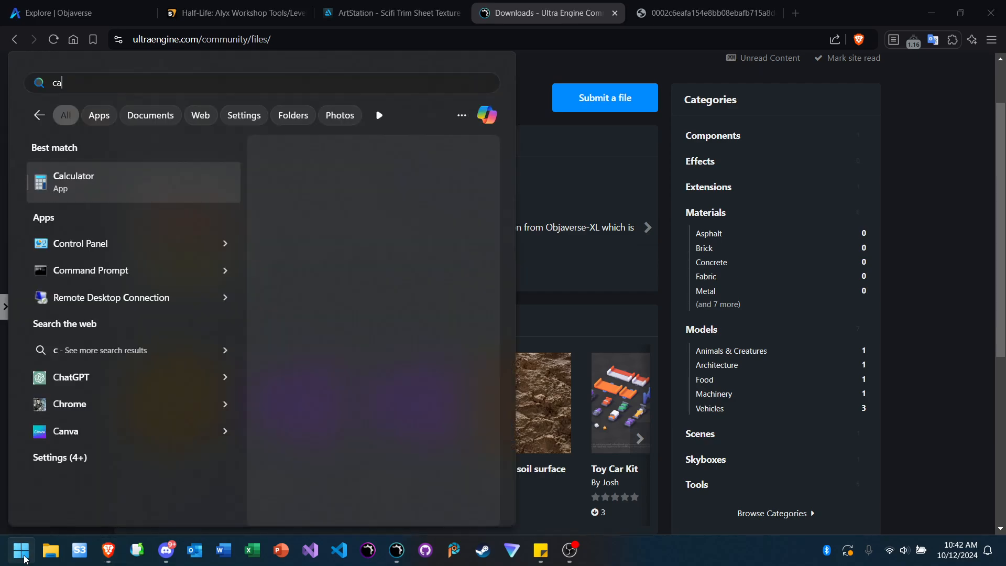
{"action": "type", "text": "lc"}
{"action": "key", "text": "Return"}
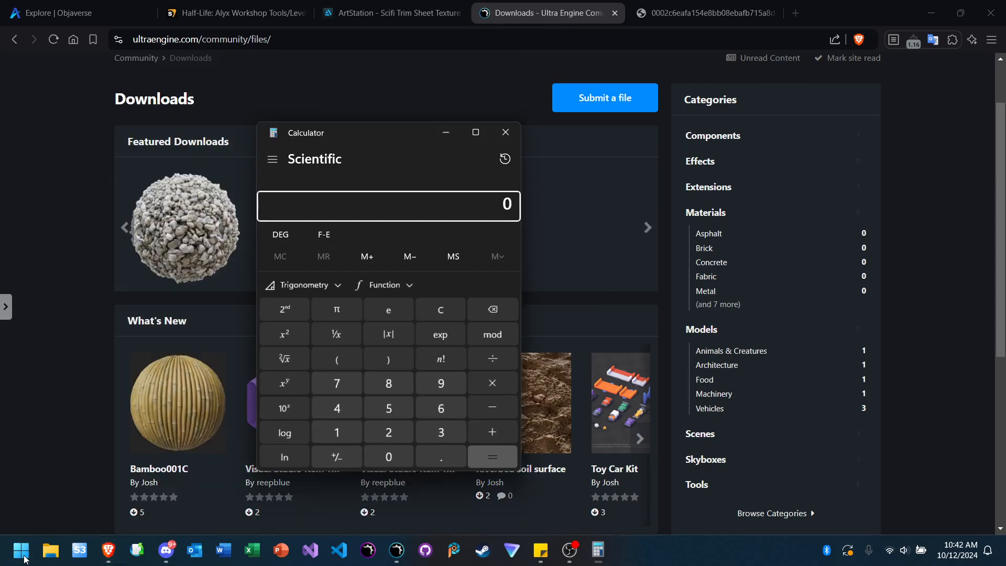
{"action": "left_click_drag", "start_coordinate": [375, 136], "coordinate": [455, 119]}
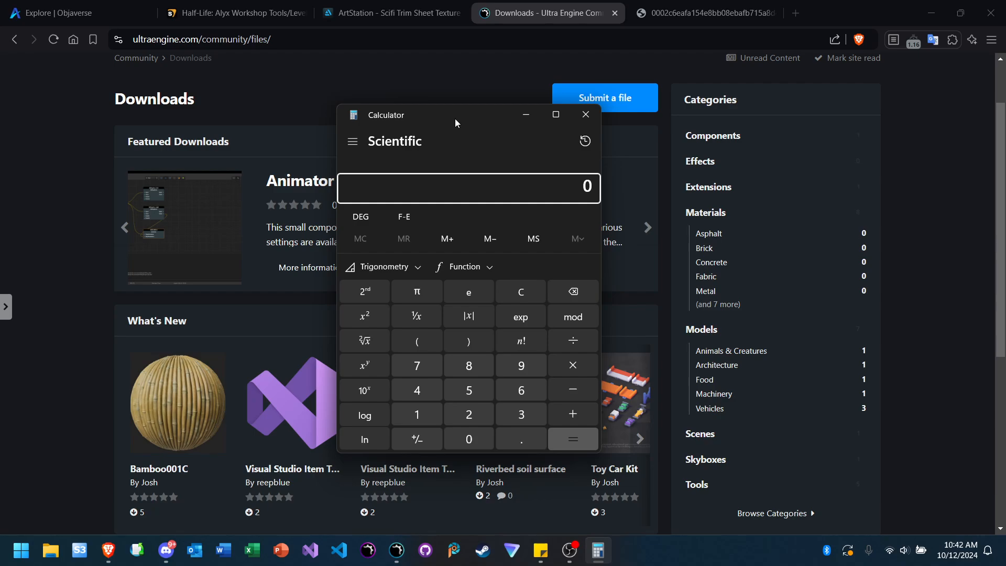
{"action": "type", "text": "100*"}
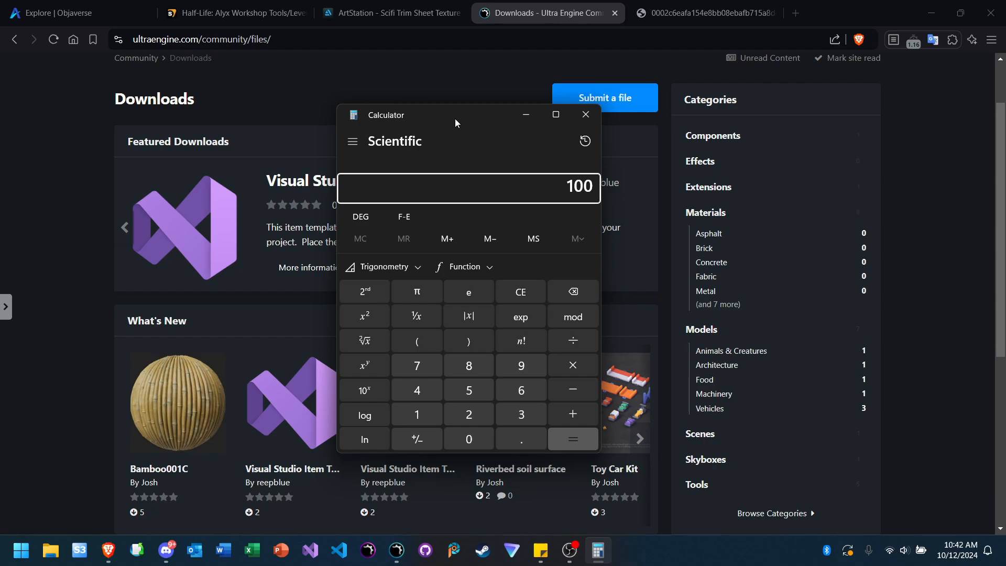
{"action": "type", "text": "0.05"}
{"action": "key", "text": "Return"}
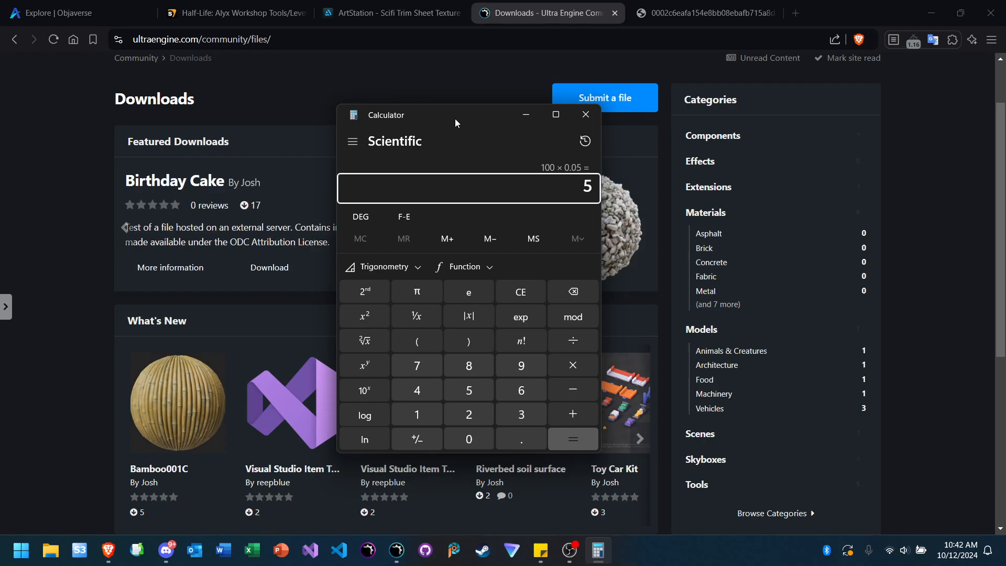
Step: Move Calculator aside from the featured downloads and multiply the result by 1000
{"action": "left_click_drag", "start_coordinate": [476, 114], "coordinate": [548, 156]}
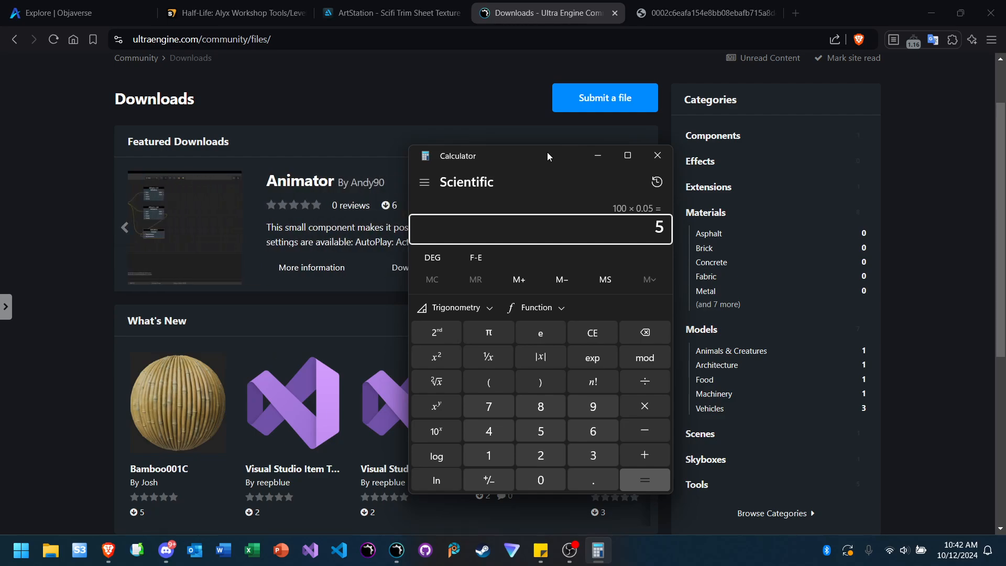
{"action": "key", "text": "asterisk"}
{"action": "type", "text": "1000"}
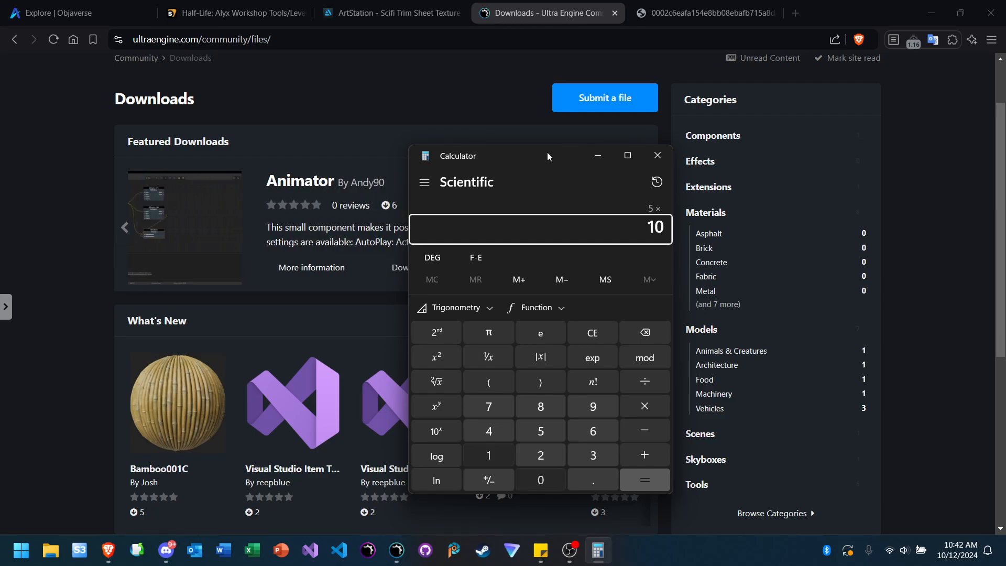
{"action": "key", "text": "Return"}
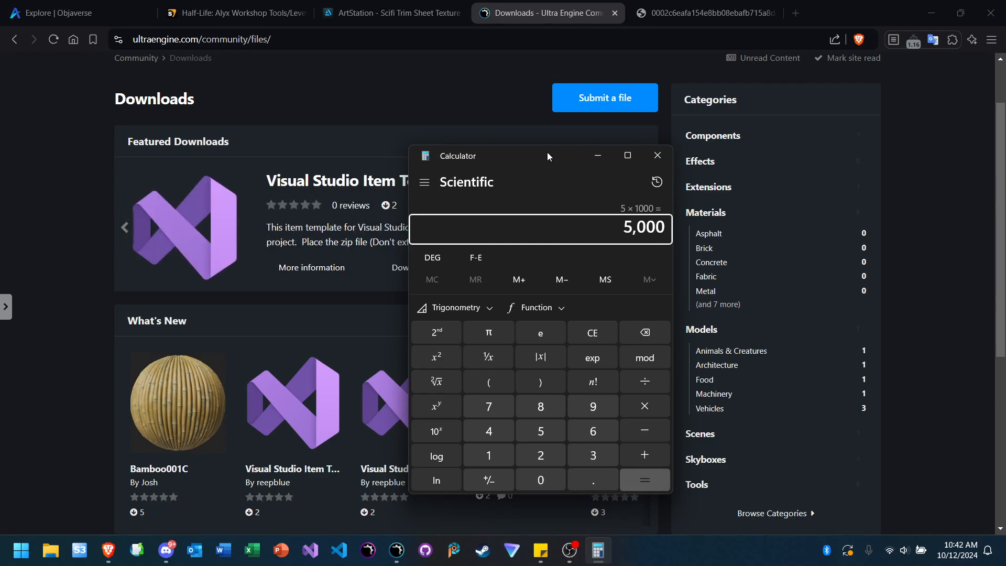
Step: Close Calculator and examine the featured, newest and most downloaded files on the Downloads page
{"action": "left_click_drag", "start_coordinate": [548, 156], "coordinate": [445, 183]}
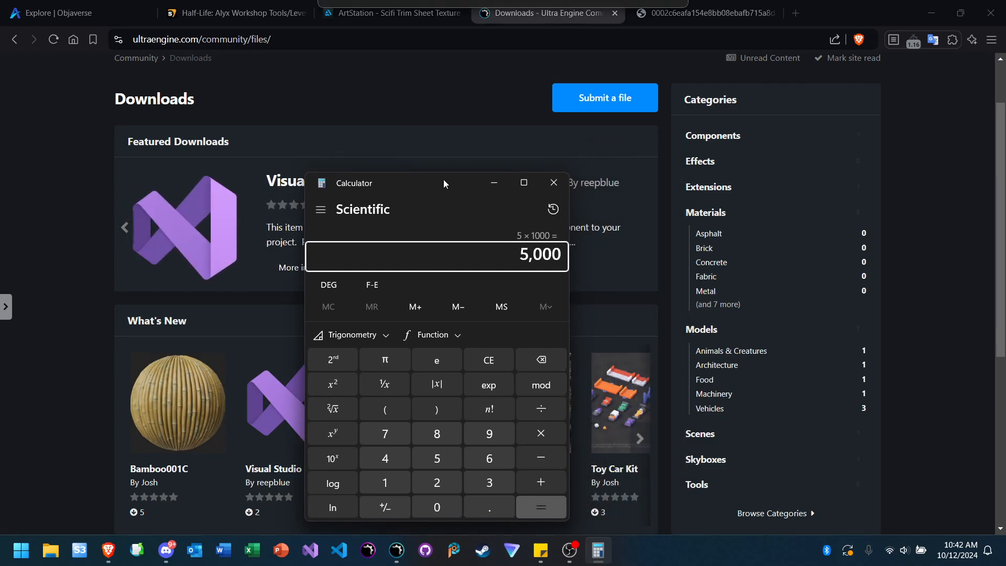
{"action": "left_click", "coordinate": [553, 182]}
{"action": "scroll", "coordinate": [343, 93], "scroll_direction": "up", "scroll_amount": 2}
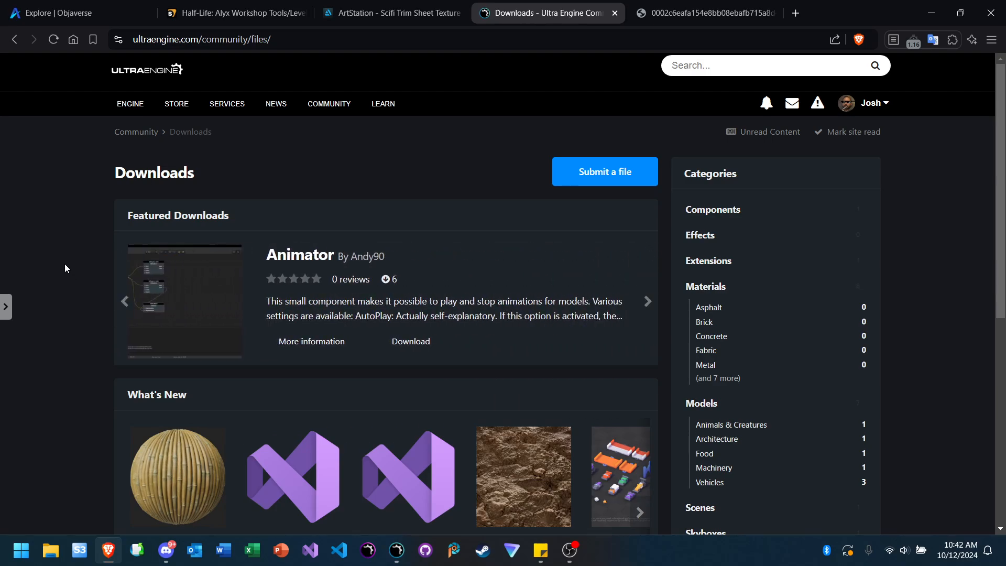
{"action": "scroll", "coordinate": [64, 263], "scroll_direction": "down", "scroll_amount": 7}
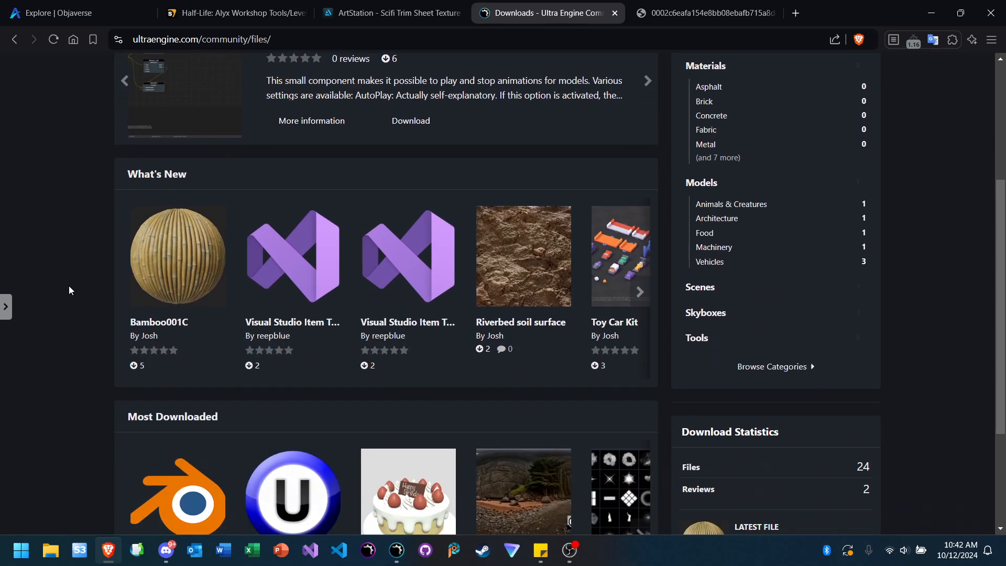
{"action": "scroll", "coordinate": [72, 313], "scroll_direction": "up", "scroll_amount": 7}
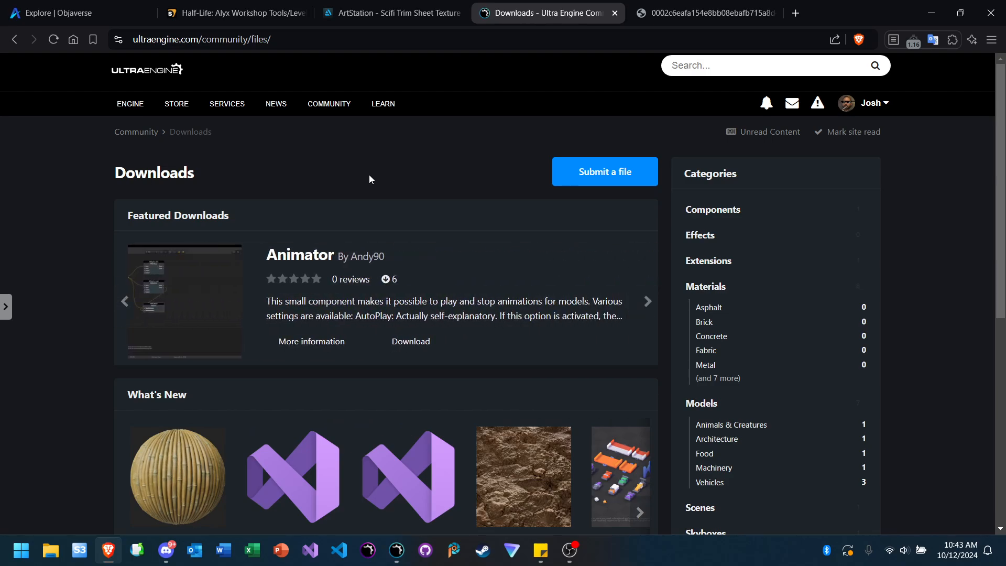
{"action": "scroll", "coordinate": [368, 179], "scroll_direction": "down", "scroll_amount": 2}
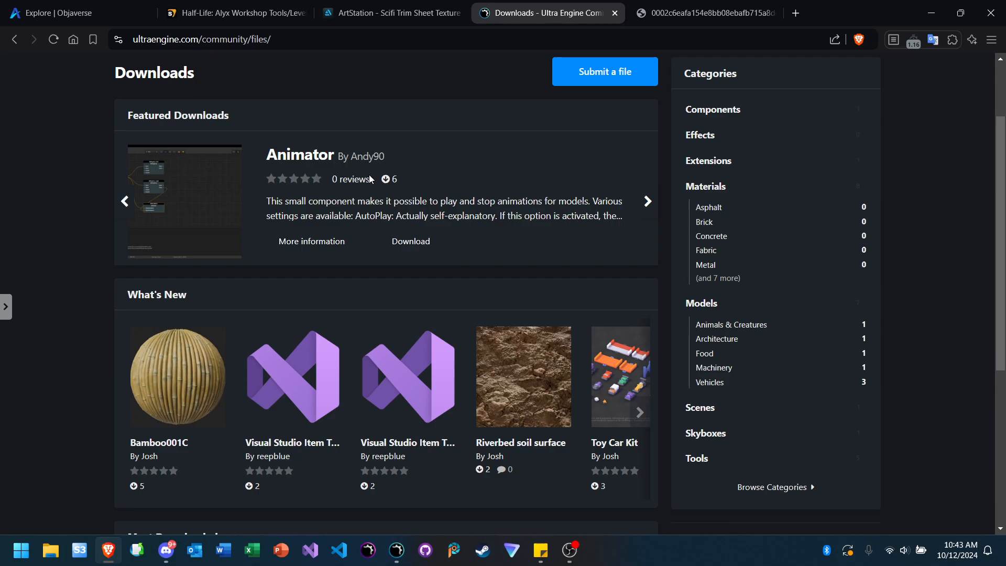
{"action": "scroll", "coordinate": [72, 377], "scroll_direction": "up", "scroll_amount": 2}
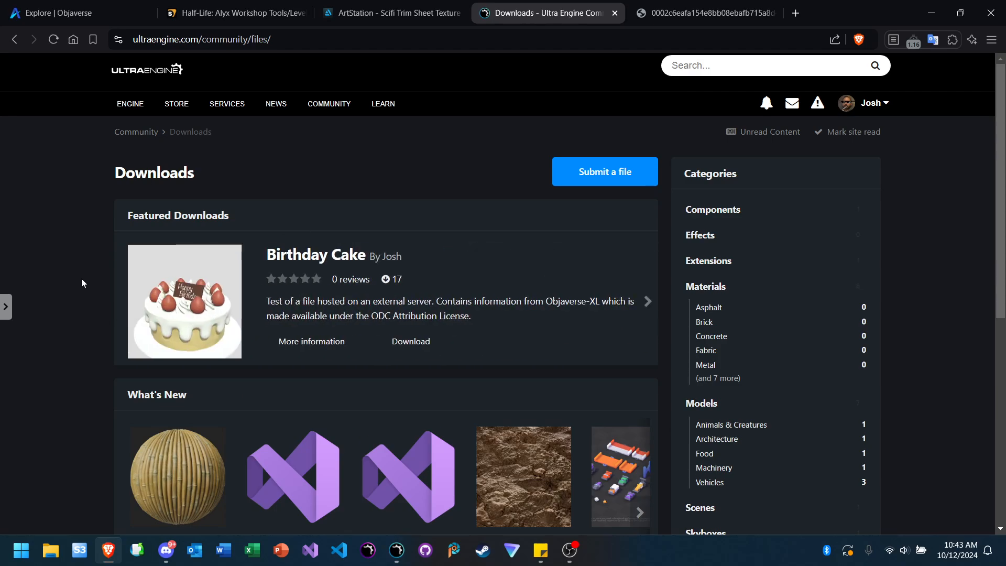
{"action": "scroll", "coordinate": [81, 278], "scroll_direction": "down", "scroll_amount": 4}
{"action": "scroll", "coordinate": [81, 278], "scroll_direction": "up", "scroll_amount": 4}
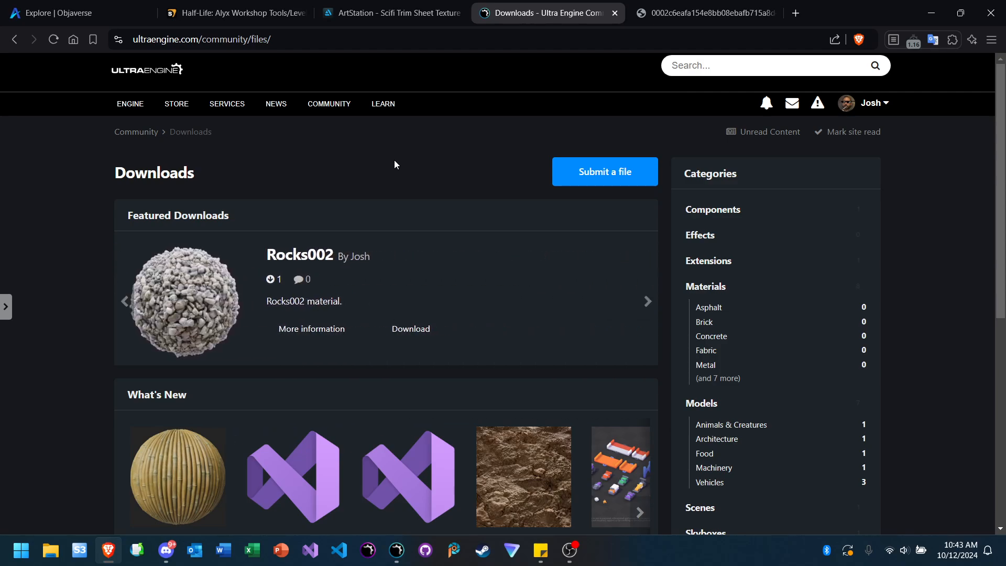
Step: Close the externally hosted model file's tab and switch to the Ultra Engine editor to view a SurfaceImperfections material in the asset library
{"action": "left_click", "coordinate": [725, 15]}
{"action": "left_click", "coordinate": [772, 13]}
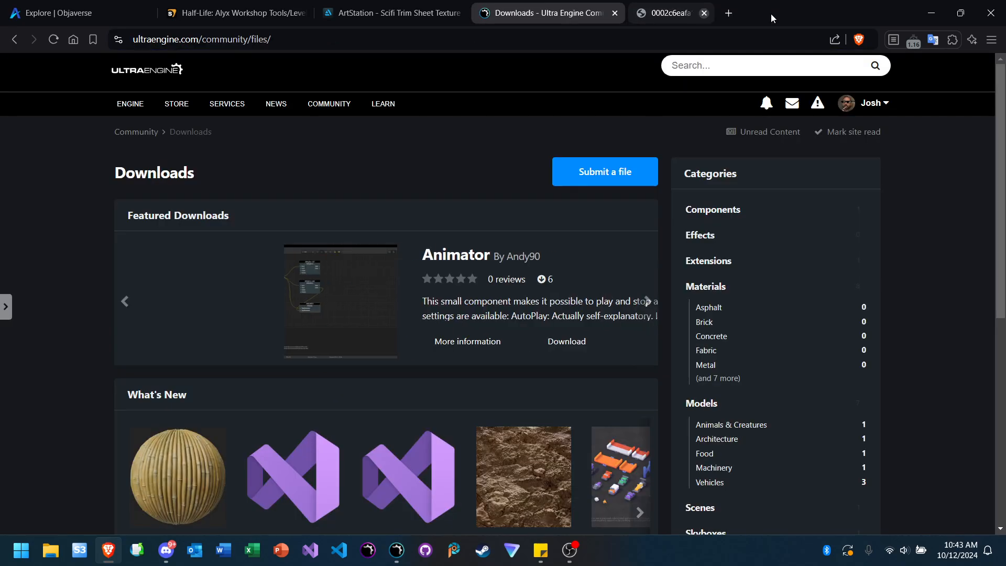
{"action": "left_click", "coordinate": [394, 550]}
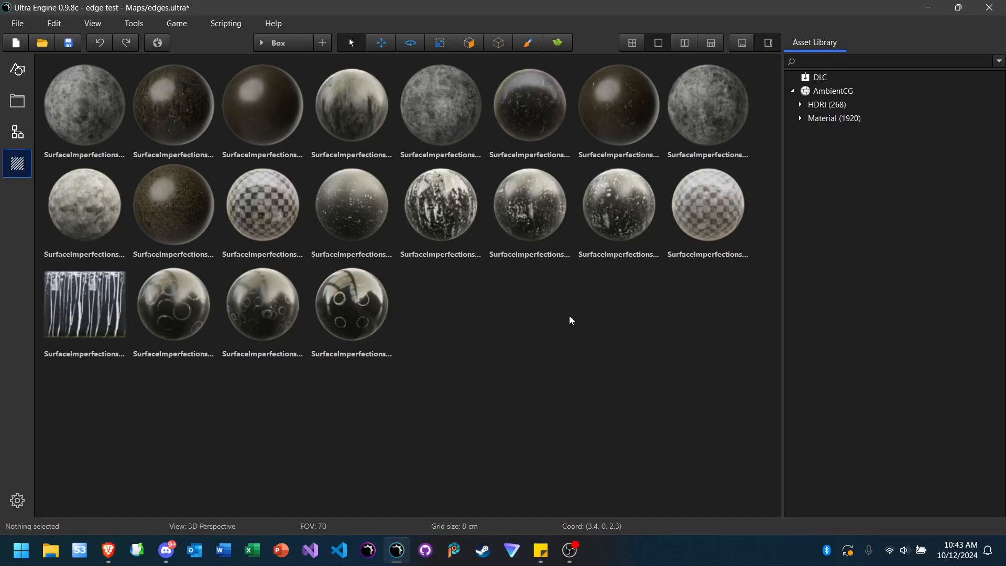
{"action": "double_click", "coordinate": [351, 130]}
{"action": "left_click", "coordinate": [493, 102]}
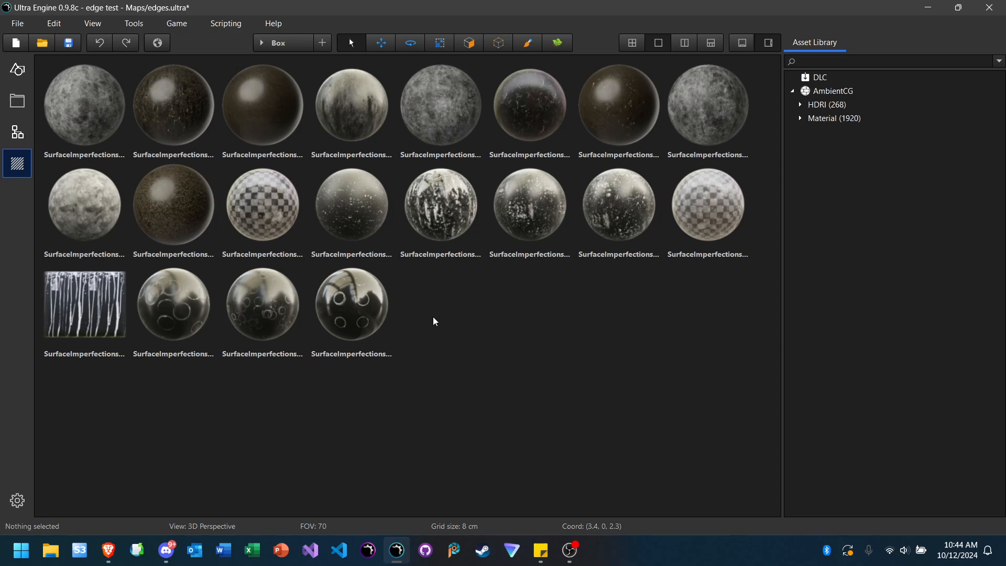
Step: Browse AmbientCG's Concrete materials in the asset library and open the Concrete044C preview
{"action": "left_click", "coordinate": [842, 122]}
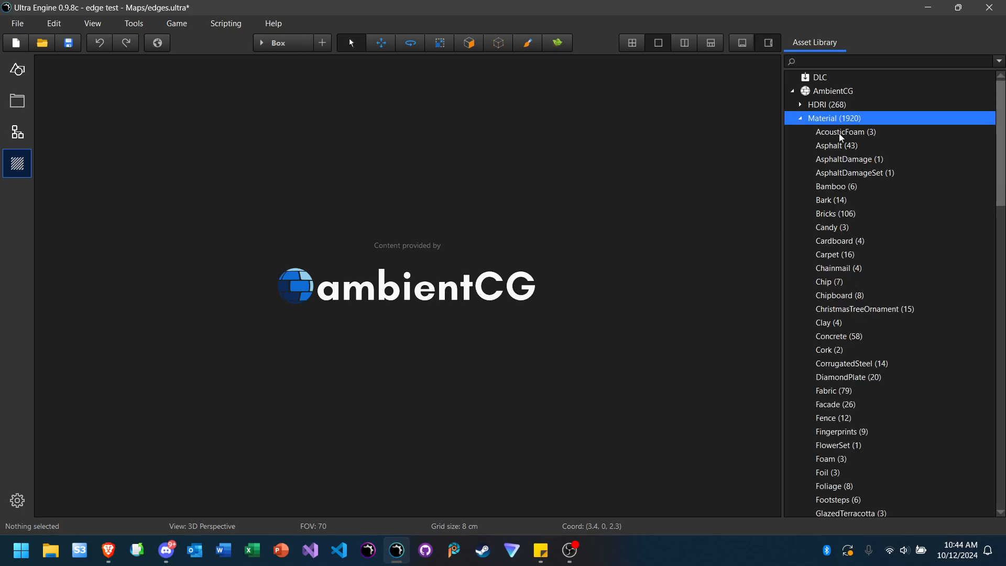
{"action": "left_click", "coordinate": [844, 175]}
{"action": "left_click", "coordinate": [834, 339]}
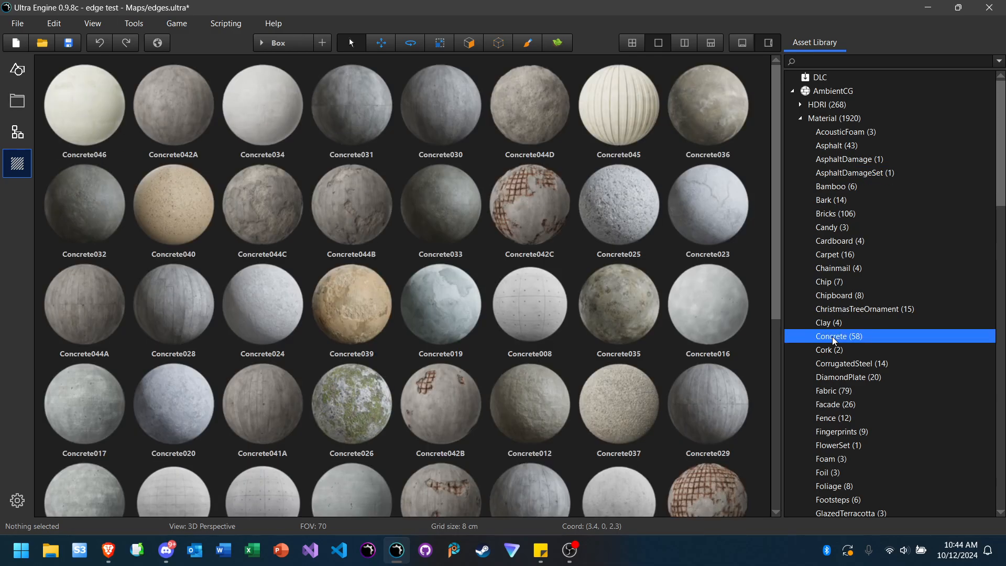
{"action": "scroll", "coordinate": [344, 287], "scroll_direction": "down", "scroll_amount": 5}
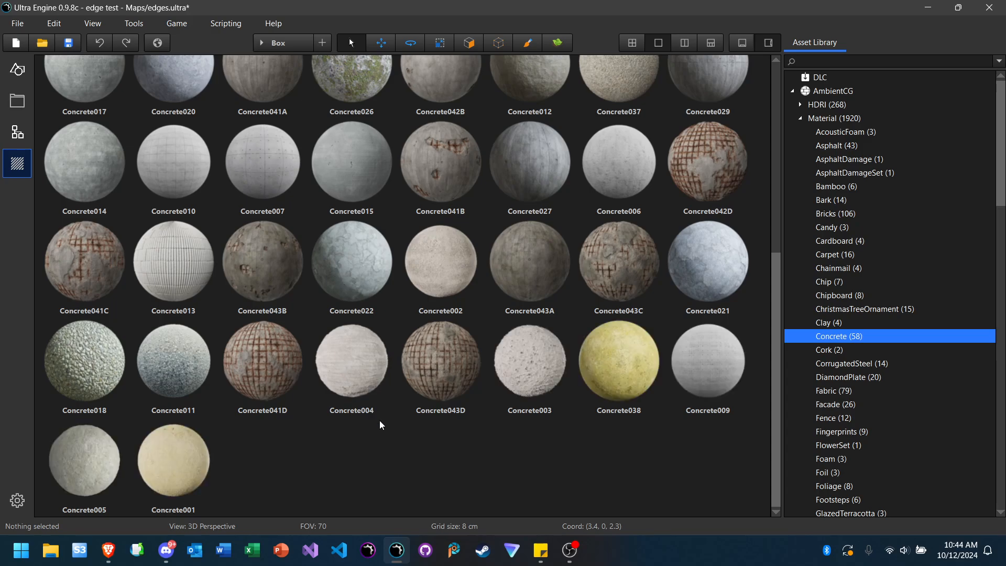
{"action": "scroll", "coordinate": [452, 488], "scroll_direction": "up", "scroll_amount": 5}
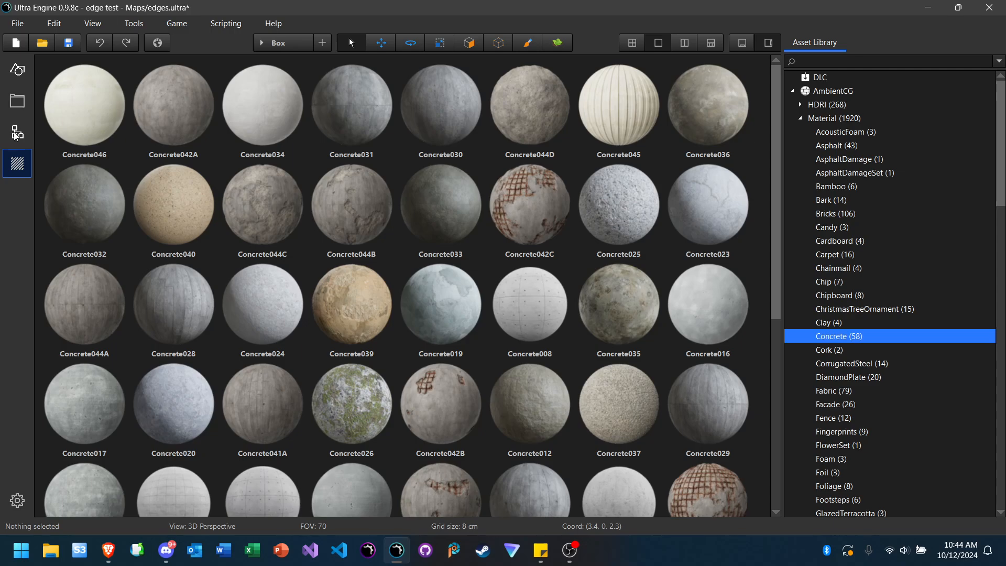
{"action": "left_click", "coordinate": [243, 213]}
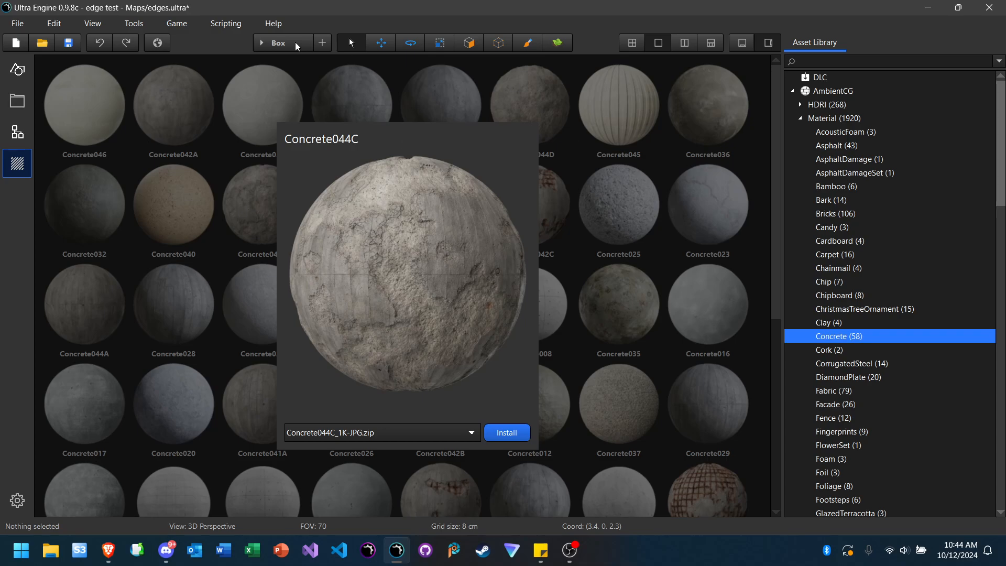
Step: Switch to the browser to compare the Downloads listings with the asset library, and return to the Ultra Engine editor to dismiss the Concrete044C preview
{"action": "mouse_move", "coordinate": [107, 552]}
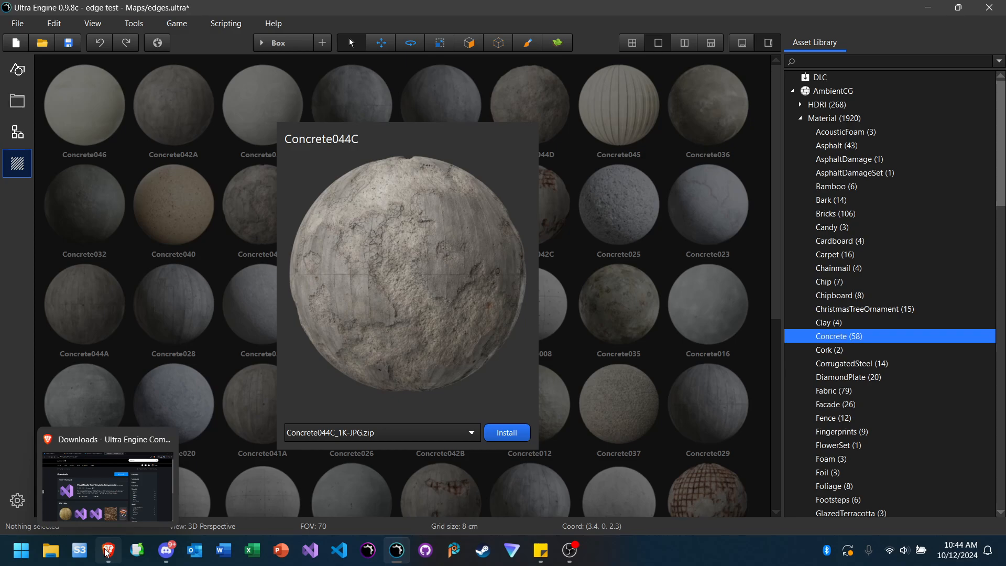
{"action": "left_click", "coordinate": [108, 552]}
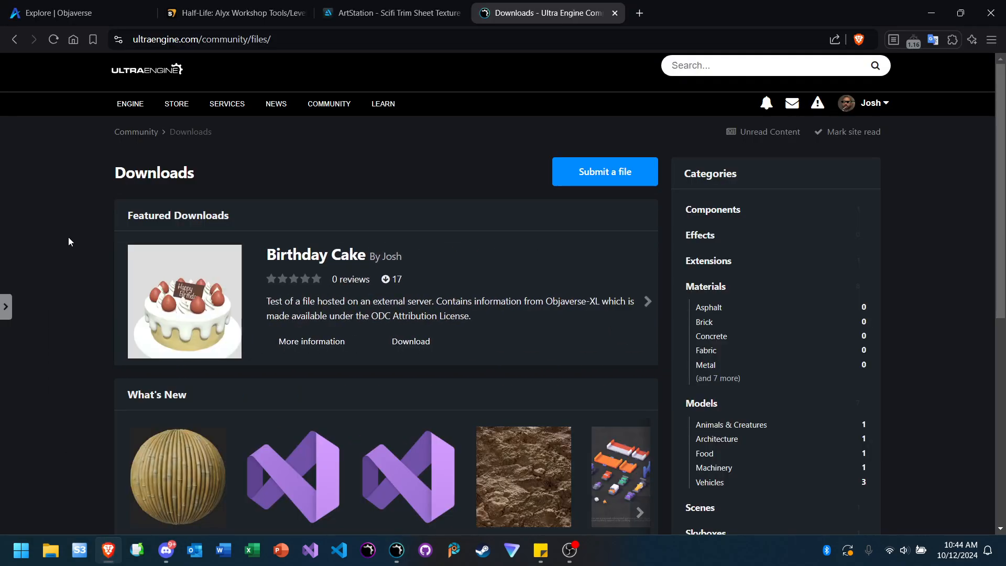
{"action": "scroll", "coordinate": [69, 240], "scroll_direction": "down", "scroll_amount": 2}
{"action": "scroll", "coordinate": [68, 237], "scroll_direction": "down", "scroll_amount": 5}
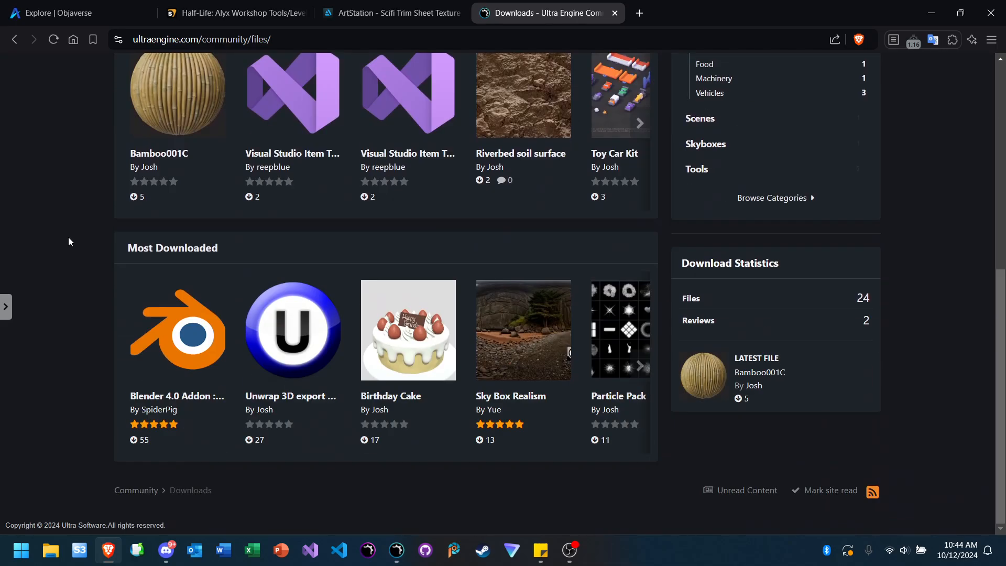
{"action": "scroll", "coordinate": [85, 332], "scroll_direction": "up", "scroll_amount": 7}
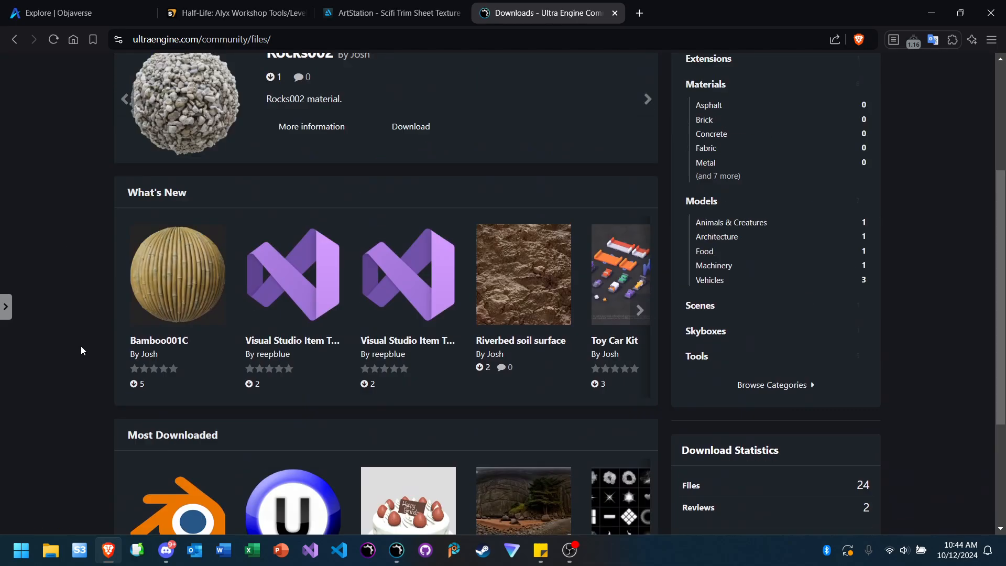
{"action": "left_click", "coordinate": [397, 550]}
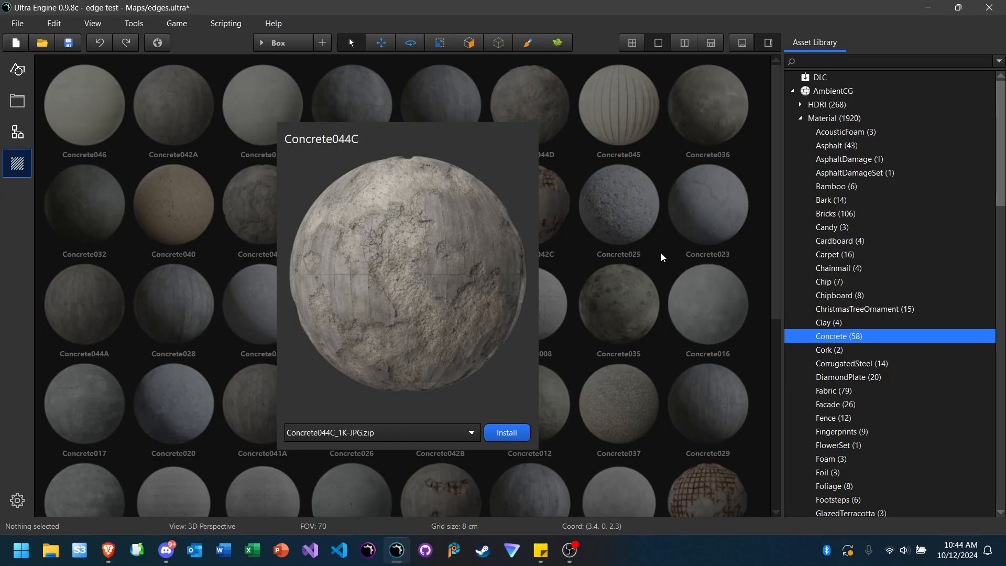
{"action": "left_click", "coordinate": [661, 252]}
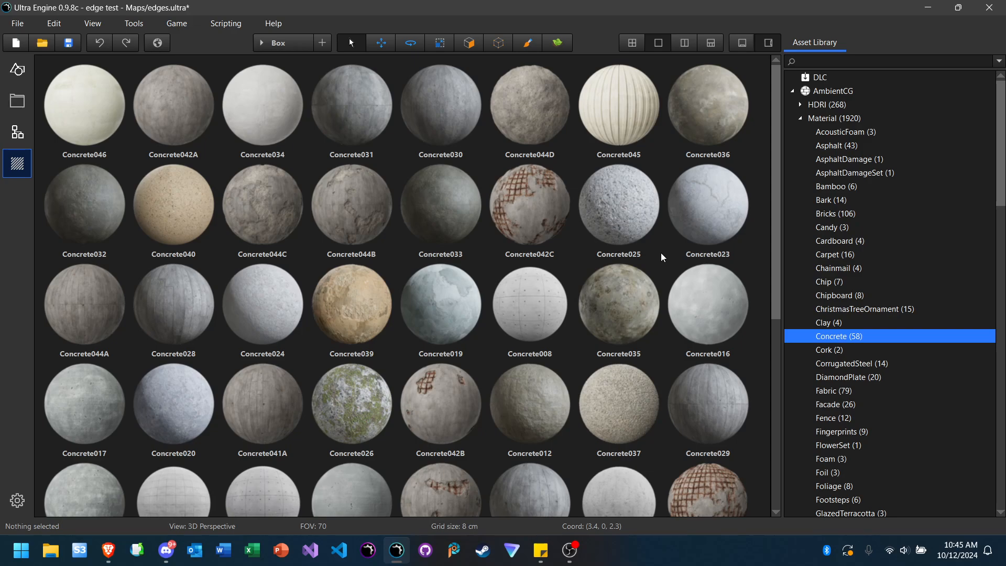
Step: Switch to the browser, review the Bamboo001C file's tags, description and file information, and go back to Downloads
{"action": "left_click", "coordinate": [103, 556]}
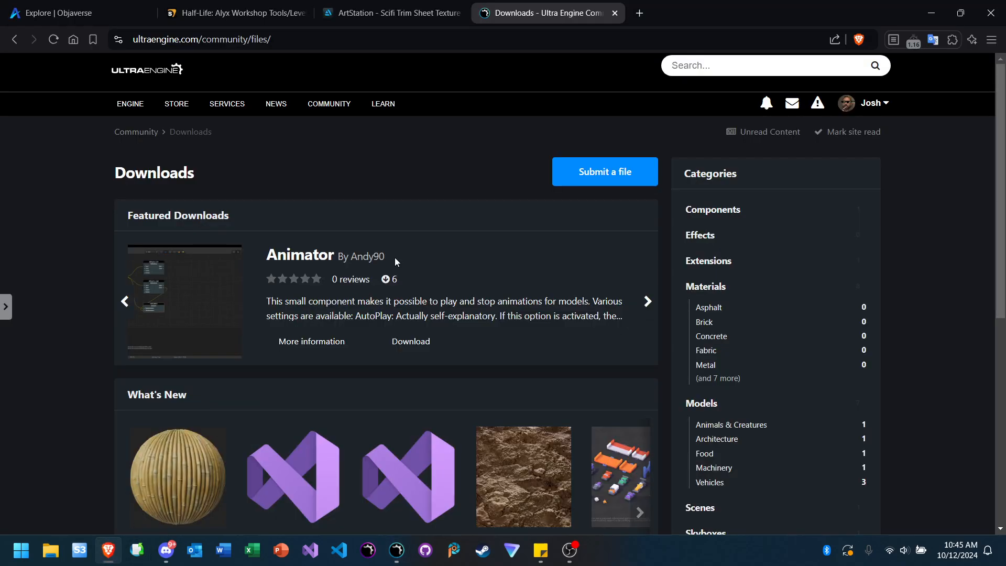
{"action": "scroll", "coordinate": [395, 257], "scroll_direction": "down", "scroll_amount": 4}
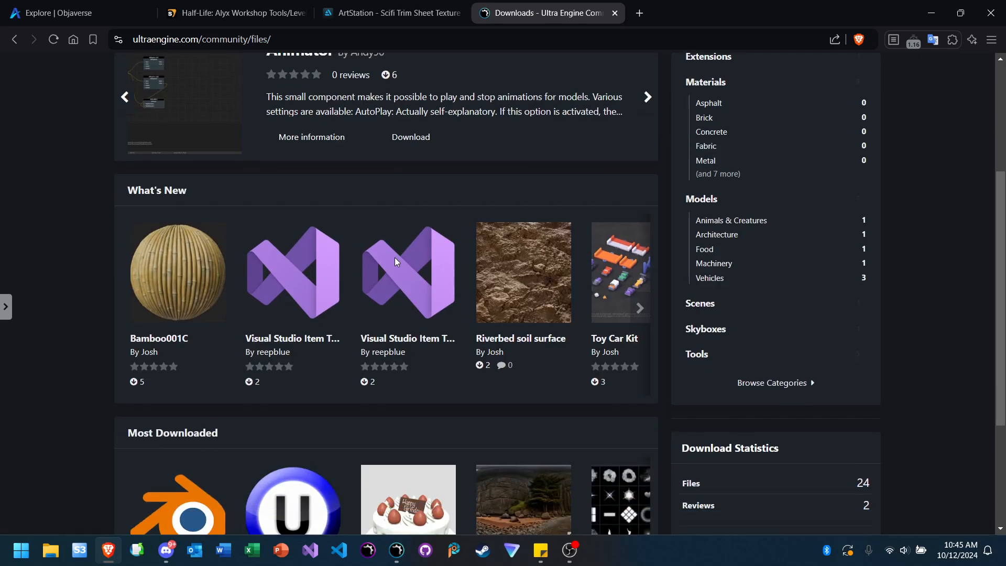
{"action": "left_click", "coordinate": [194, 286]}
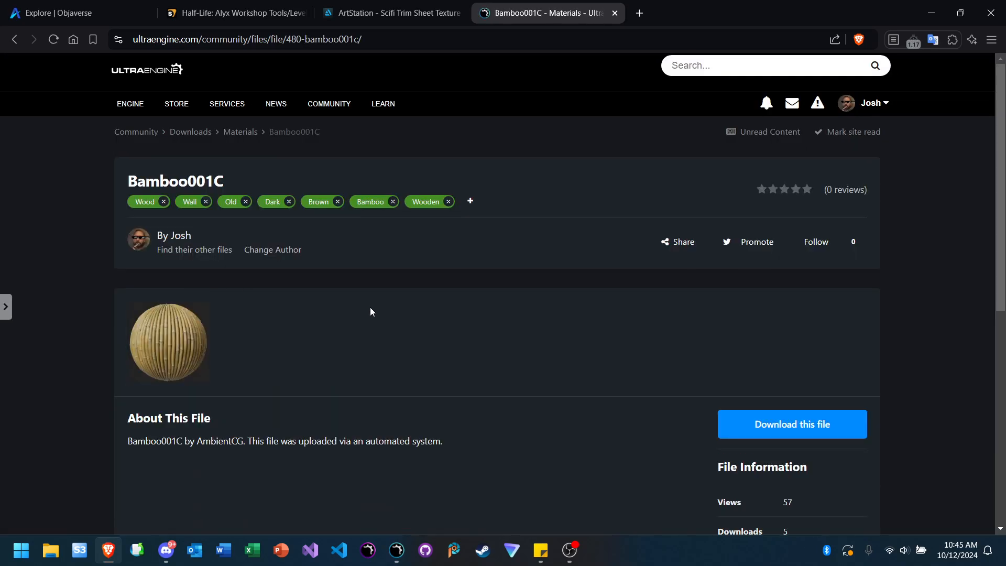
{"action": "scroll", "coordinate": [370, 311], "scroll_direction": "down", "scroll_amount": 1}
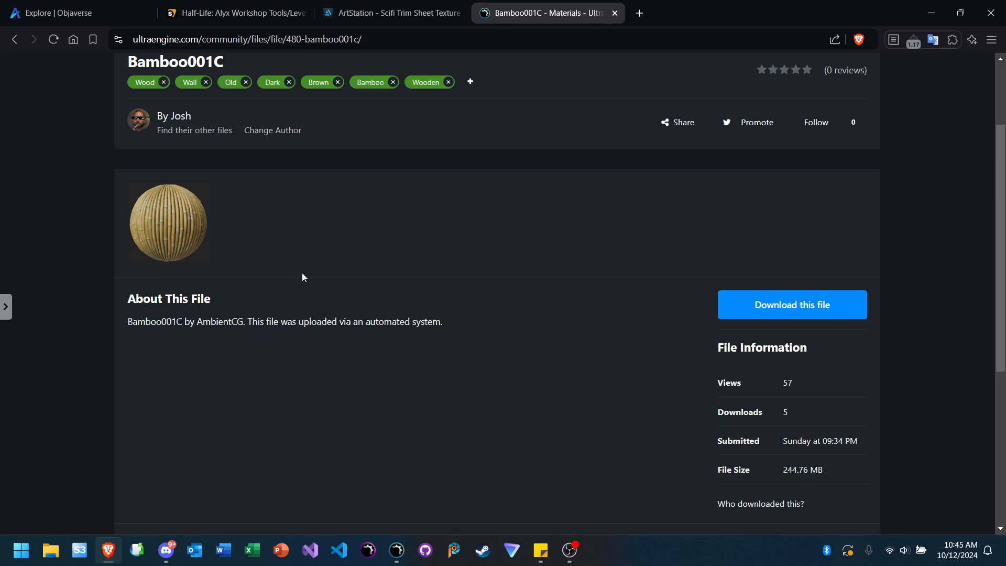
{"action": "scroll", "coordinate": [302, 276], "scroll_direction": "up", "scroll_amount": 2}
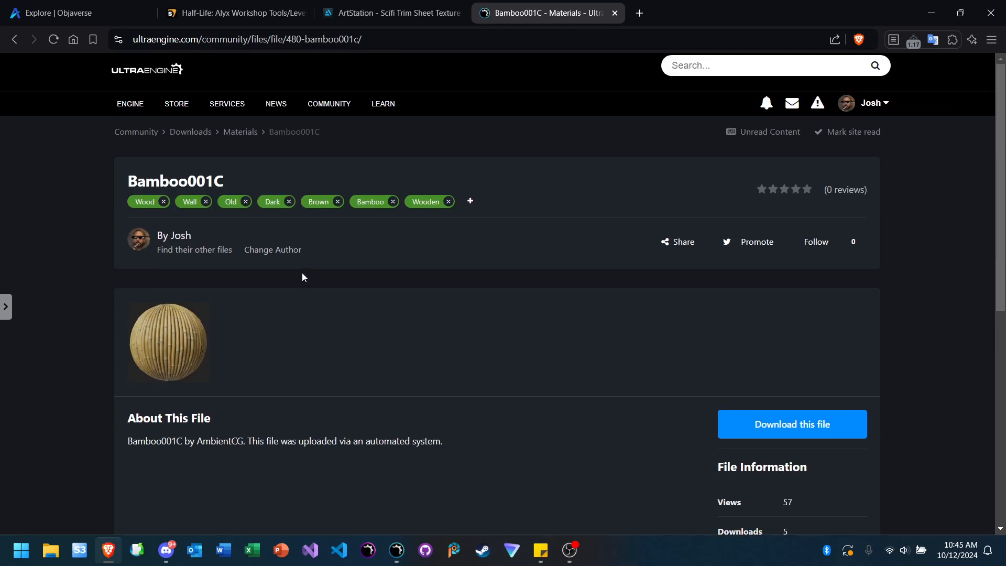
{"action": "scroll", "coordinate": [390, 357], "scroll_direction": "down", "scroll_amount": 1}
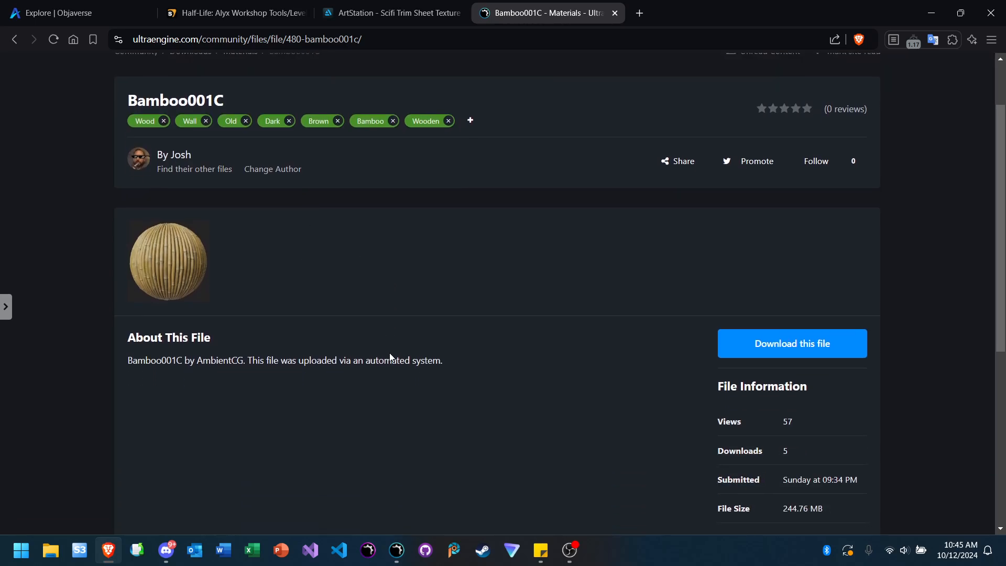
{"action": "scroll", "coordinate": [390, 356], "scroll_direction": "up", "scroll_amount": 1}
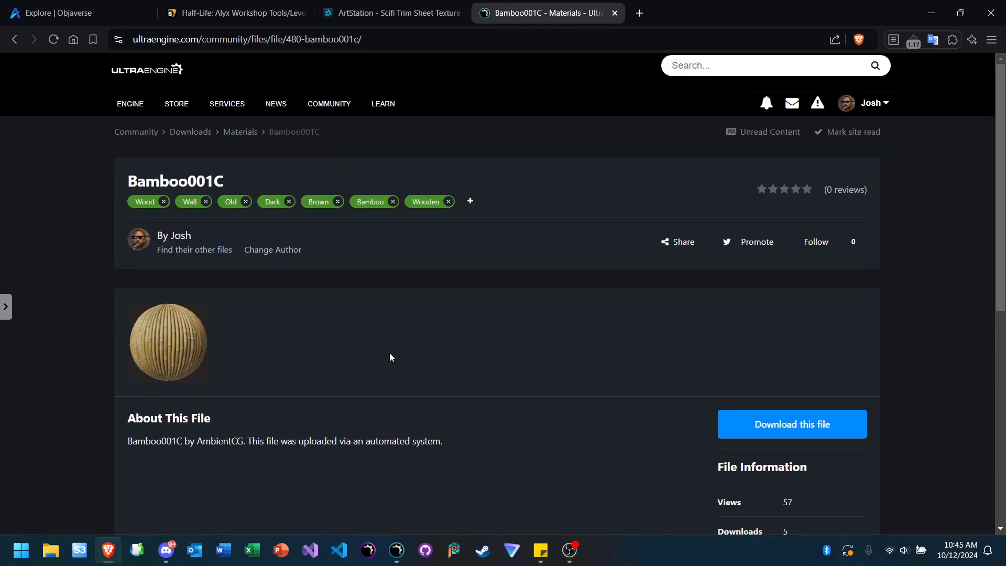
{"action": "left_click", "coordinate": [14, 46]}
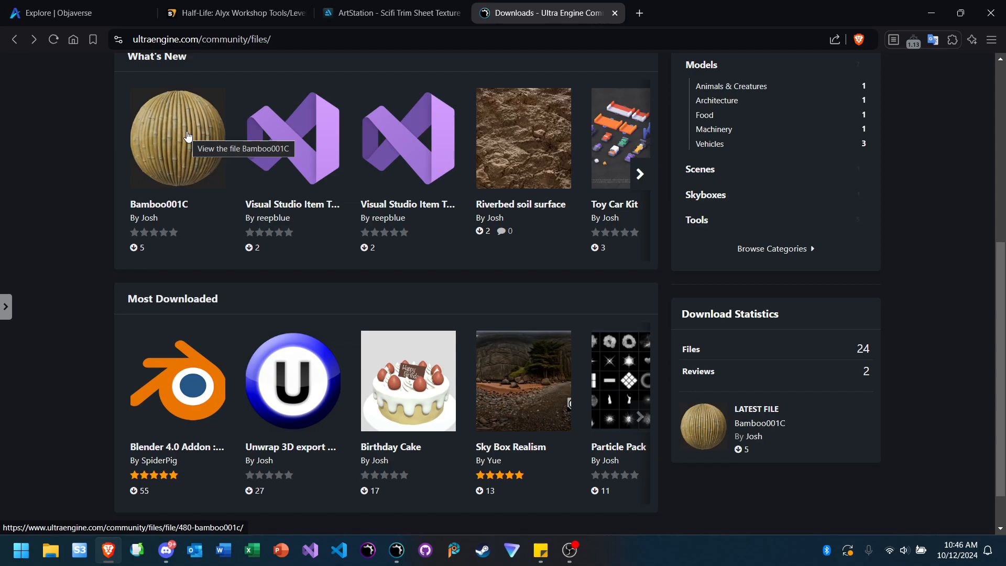
Step: Open the featured Rocks002 material, review its description and file information, and return to the Downloads listings
{"action": "scroll", "coordinate": [82, 236], "scroll_direction": "up", "scroll_amount": 6}
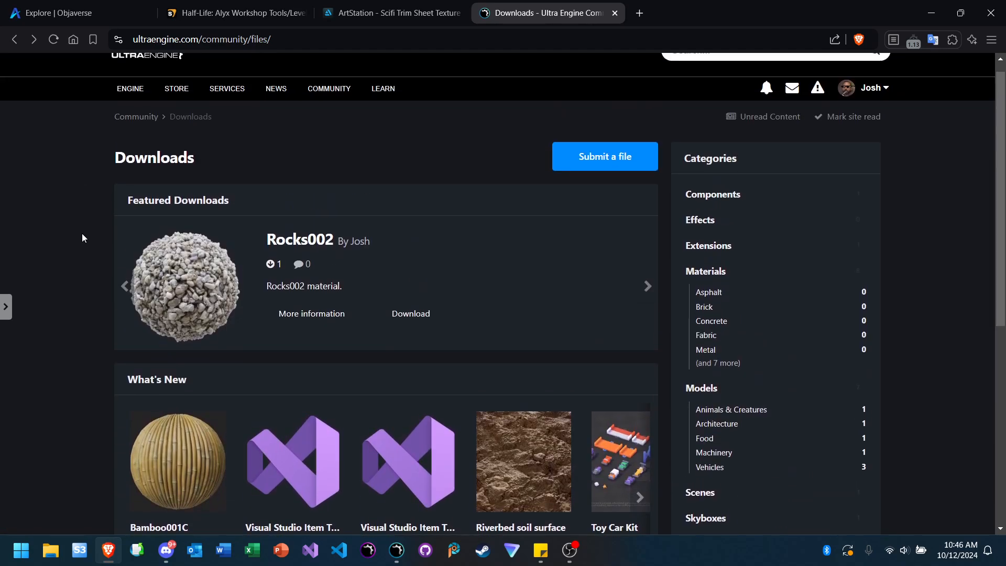
{"action": "left_click", "coordinate": [310, 241]}
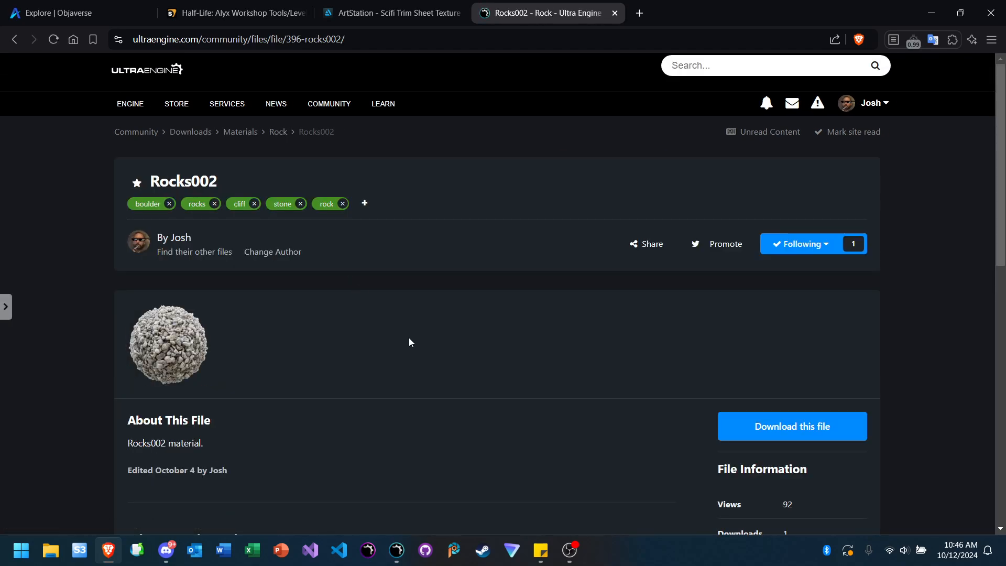
{"action": "scroll", "coordinate": [409, 341], "scroll_direction": "down", "scroll_amount": 1}
{"action": "scroll", "coordinate": [410, 342], "scroll_direction": "down", "scroll_amount": 2}
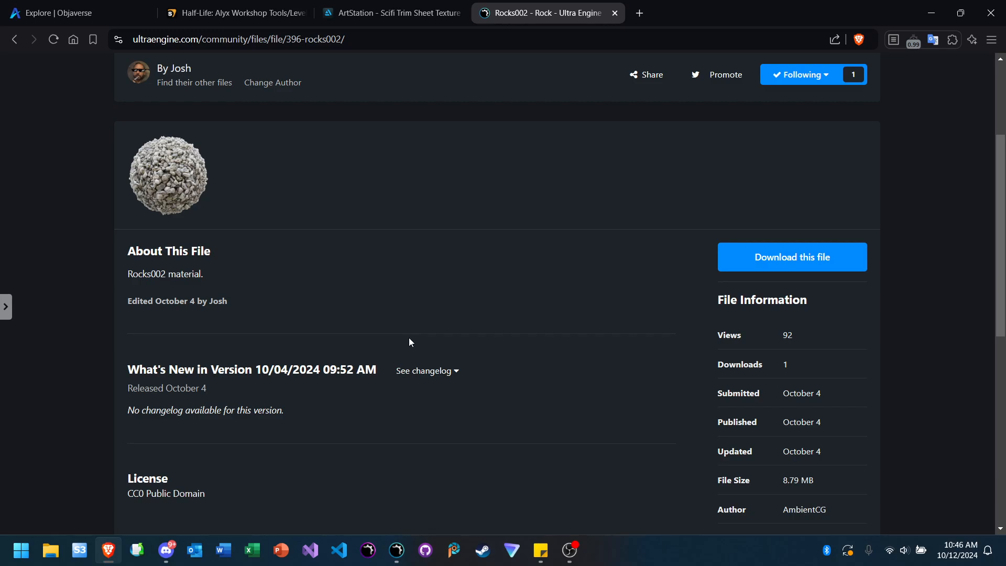
{"action": "scroll", "coordinate": [410, 341], "scroll_direction": "up", "scroll_amount": 3}
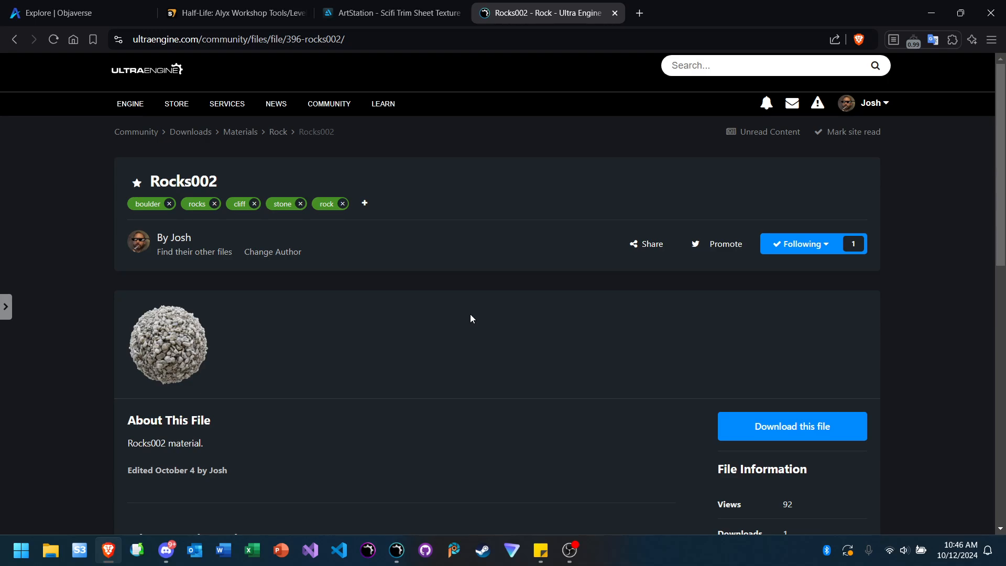
{"action": "left_click", "coordinate": [191, 135]}
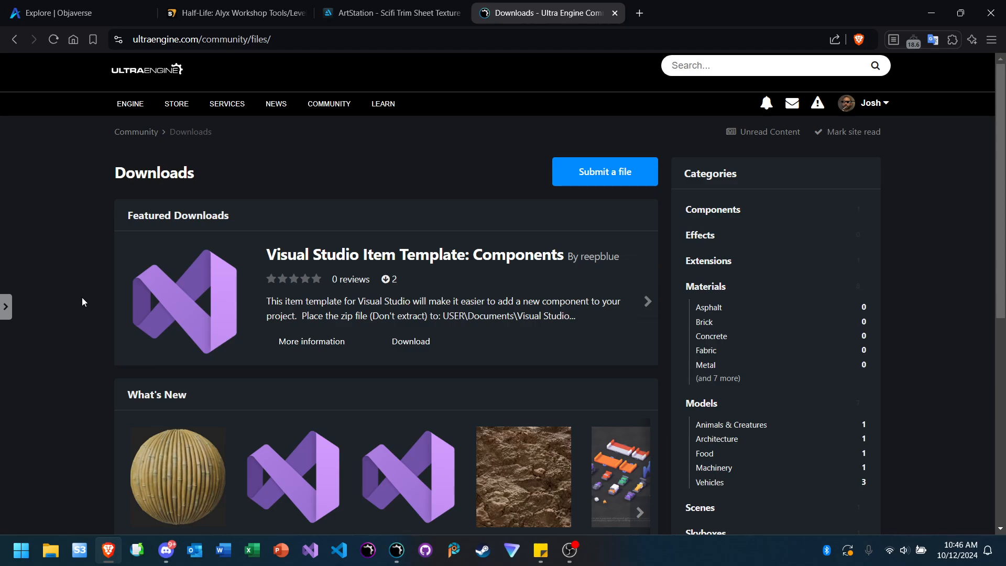
{"action": "scroll", "coordinate": [81, 302], "scroll_direction": "down", "scroll_amount": 6}
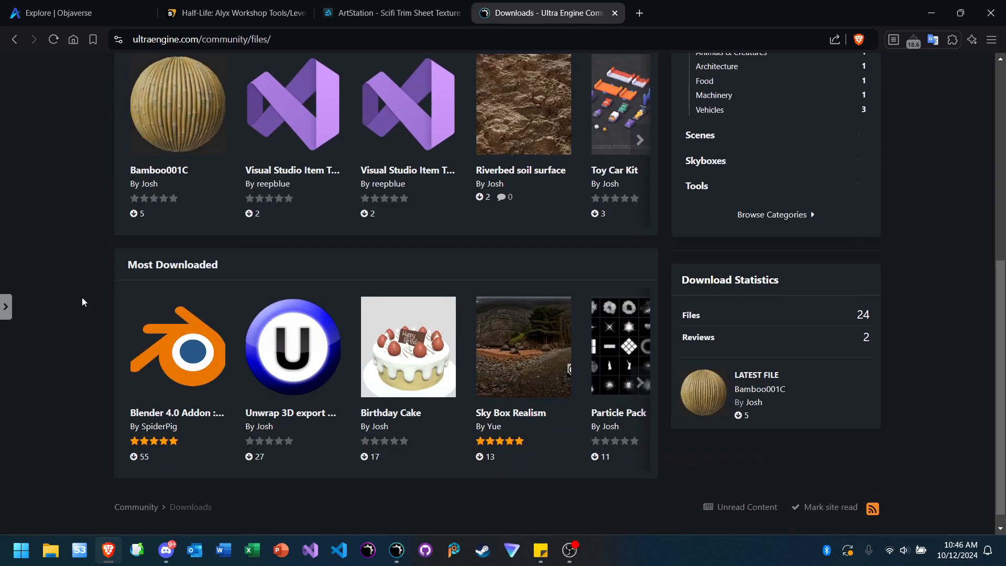
Step: Skim the rest of the Downloads listings, and open sketchfab.com in the same browser tab
{"action": "scroll", "coordinate": [82, 301], "scroll_direction": "down", "scroll_amount": 1}
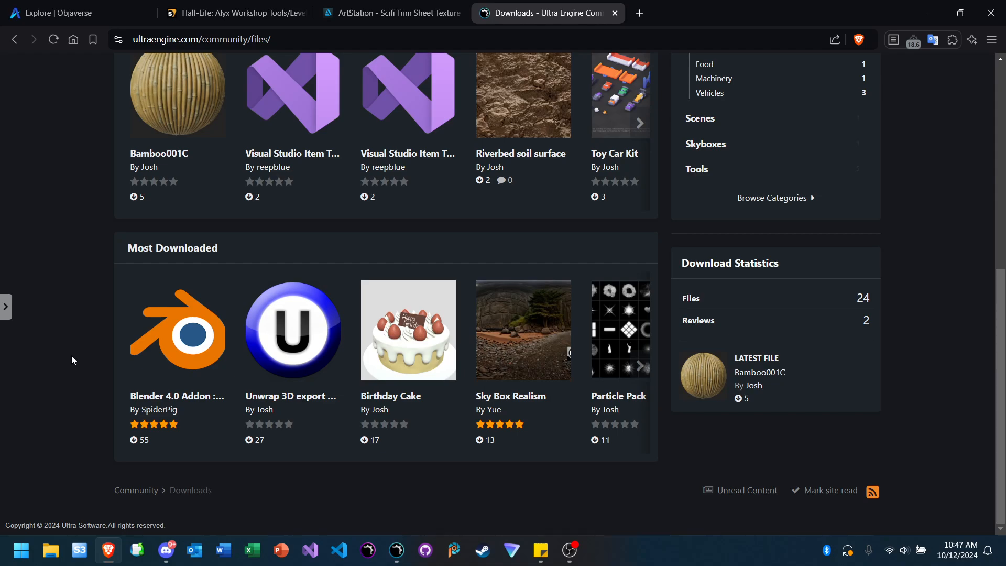
{"action": "scroll", "coordinate": [72, 357], "scroll_direction": "up", "scroll_amount": 7}
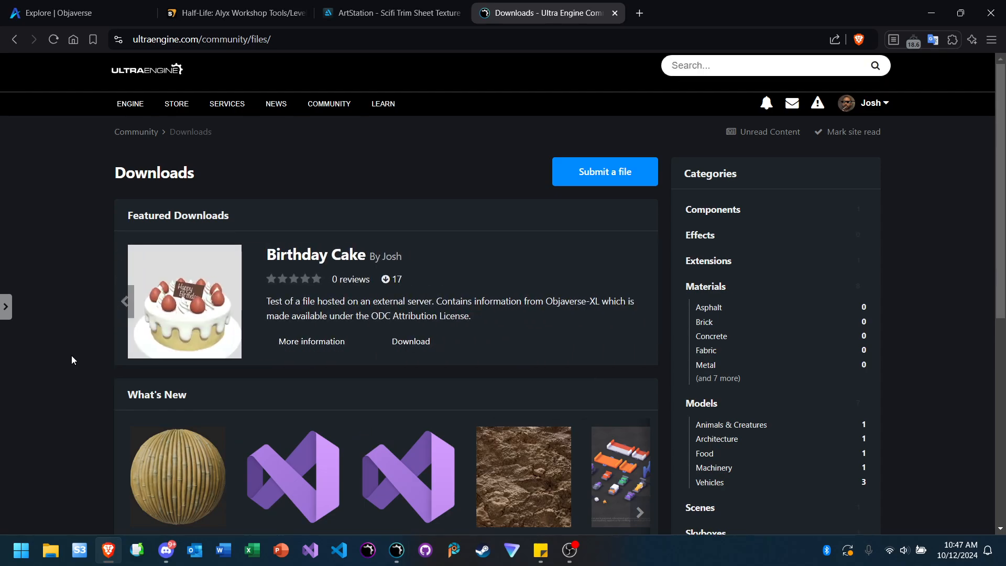
{"action": "left_click", "coordinate": [513, 41]}
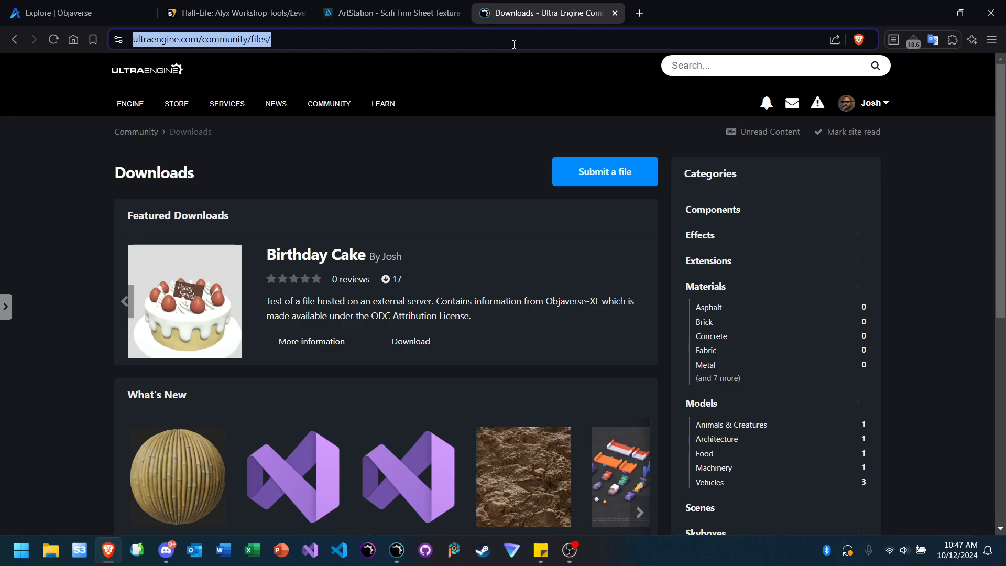
{"action": "type", "text": "sketchfab.c"}
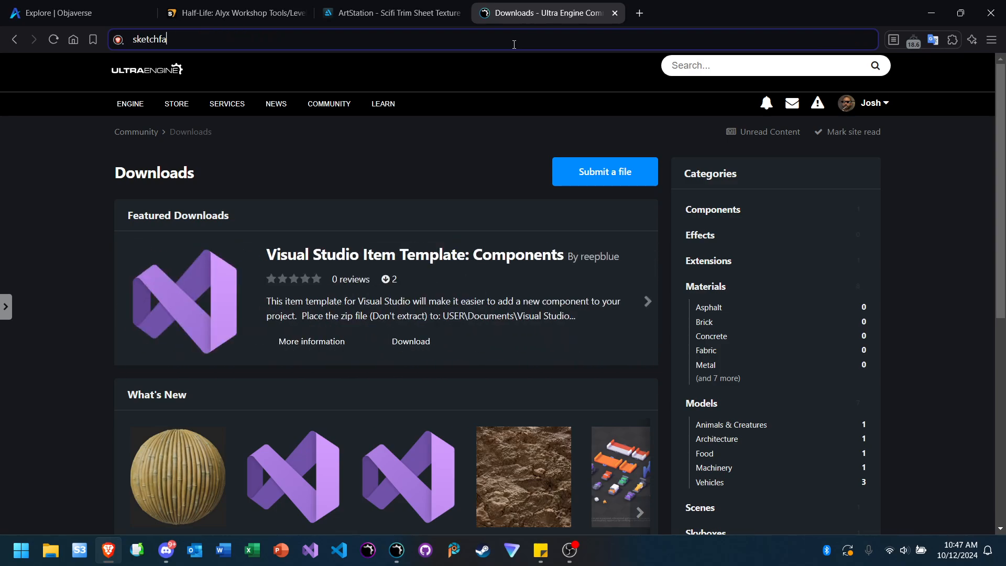
{"action": "type", "text": "om"}
{"action": "key", "text": "Return"}
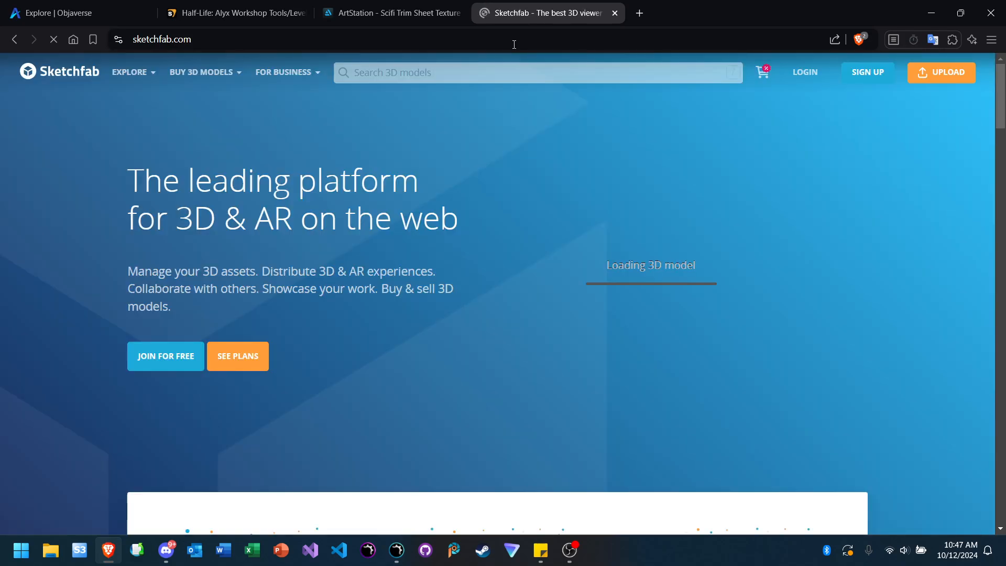
Step: Go to polyhaven.com in place of the Sketchfab page
{"action": "mouse_move", "coordinate": [278, 63]}
{"action": "left_click", "coordinate": [245, 39]}
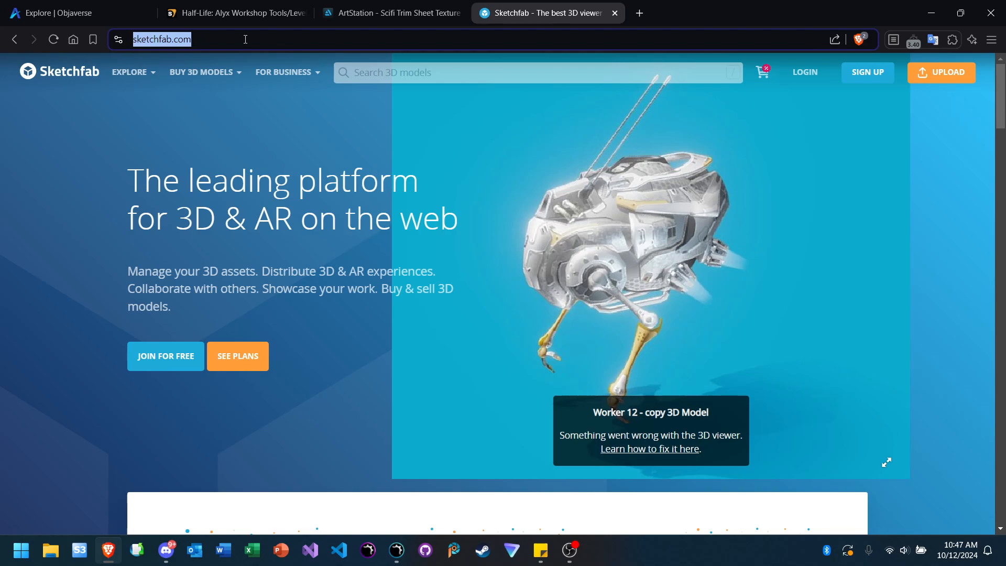
{"action": "type", "text": "polyhaven"}
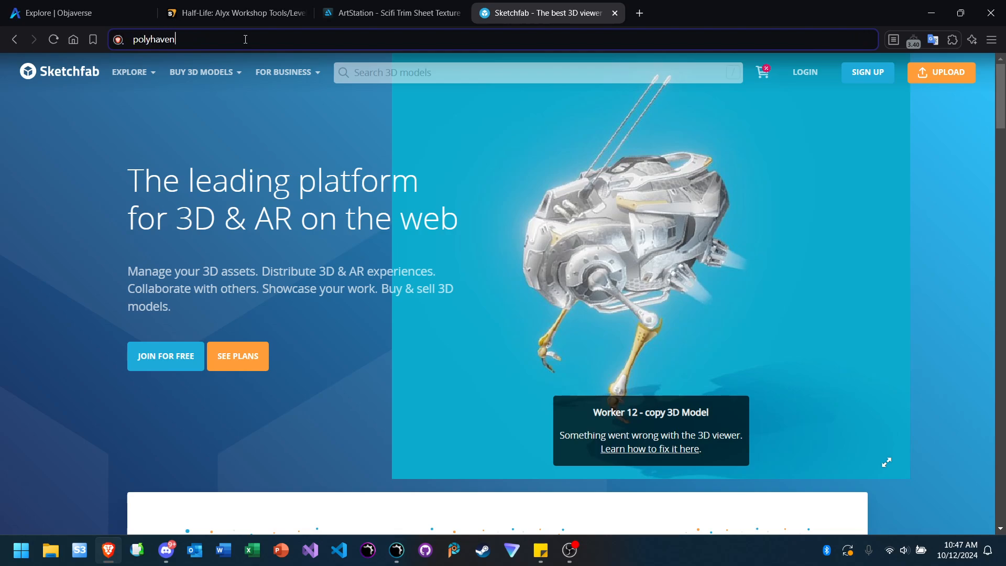
{"action": "type", "text": ".com"}
{"action": "key", "text": "Return"}
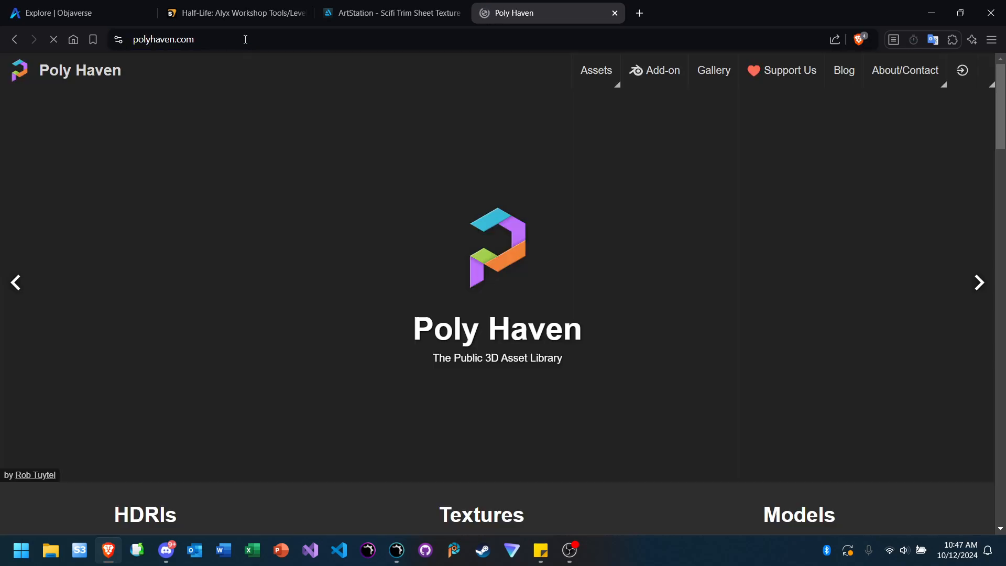
{"action": "scroll", "coordinate": [331, 184], "scroll_direction": "down", "scroll_amount": 4}
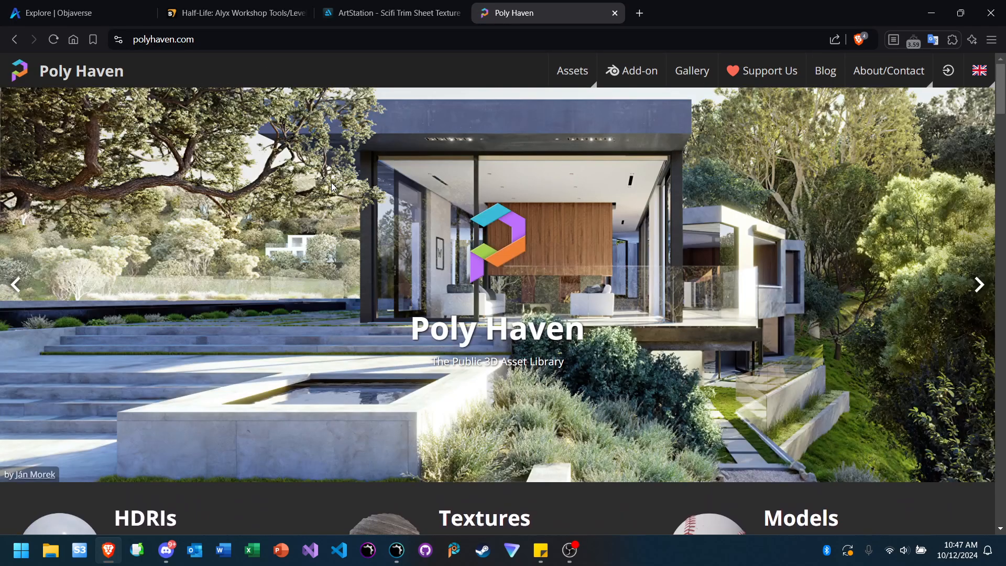
Step: Open the Rocky Terrain texture from Poly Haven's Aerial textures category
{"action": "mouse_move", "coordinate": [572, 71]}
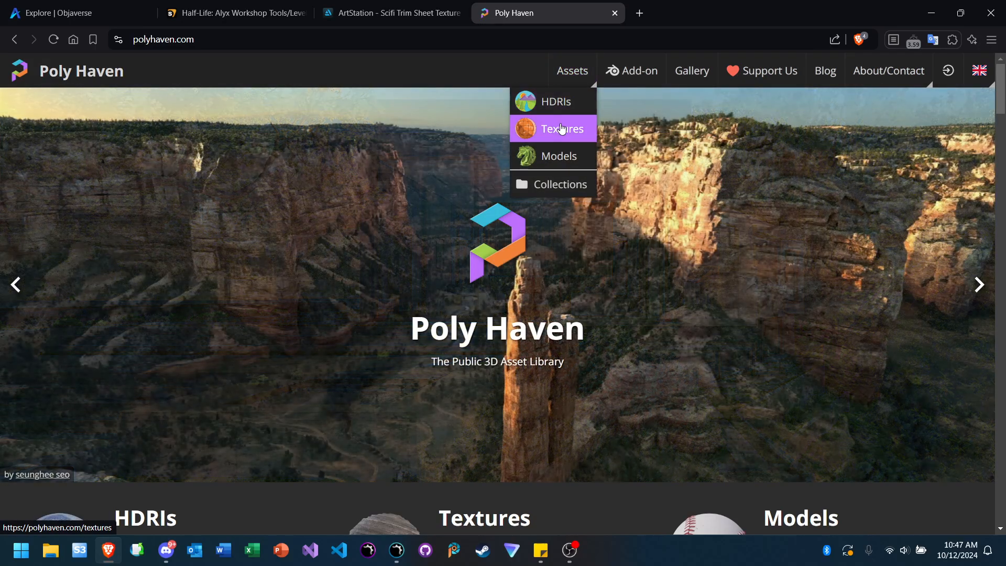
{"action": "left_click", "coordinate": [561, 129]}
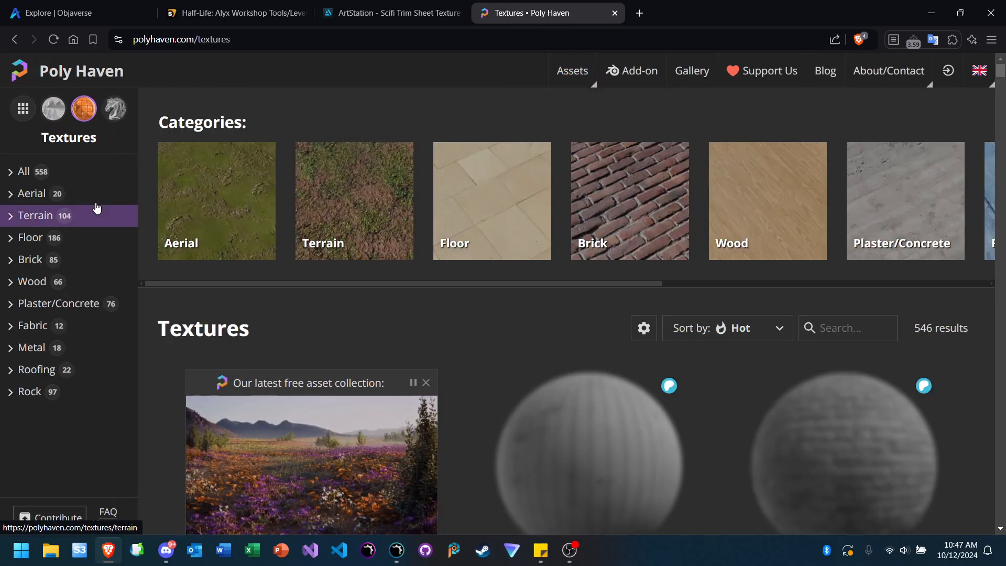
{"action": "left_click", "coordinate": [36, 198]}
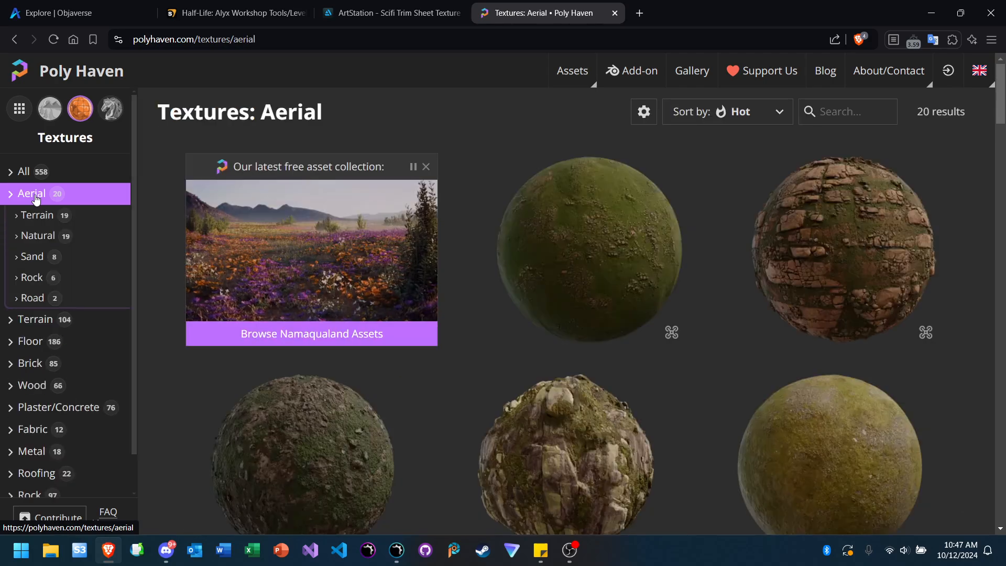
{"action": "left_click", "coordinate": [877, 260]}
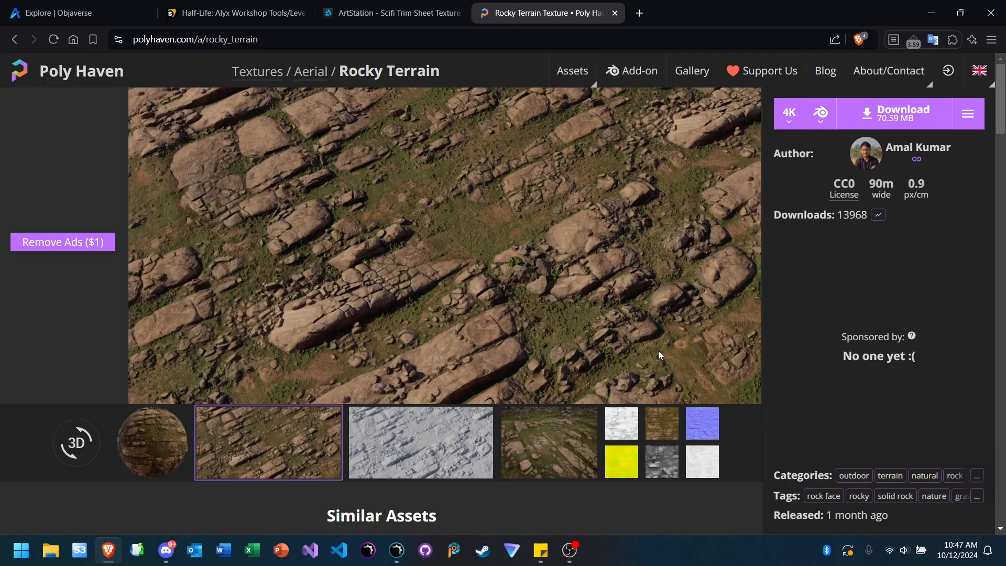
Step: Show Rocky Terrain's wide context photo and examine the license, real-world width and texel density details up close
{"action": "left_click", "coordinate": [574, 456]}
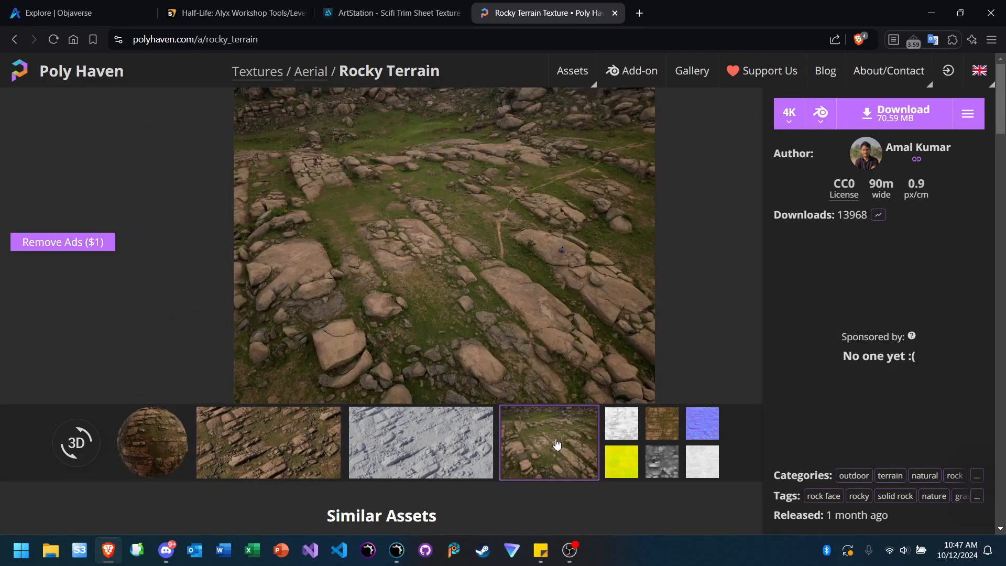
{"action": "mouse_move", "coordinate": [920, 186]}
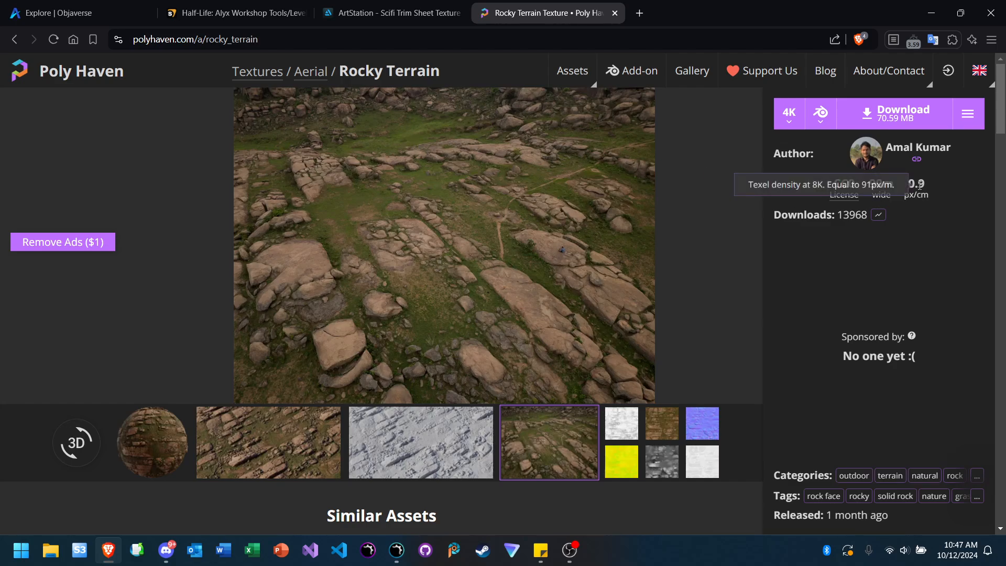
{"action": "scroll", "coordinate": [920, 185], "scroll_direction": "up", "scroll_amount": 5, "text": "ctrl"}
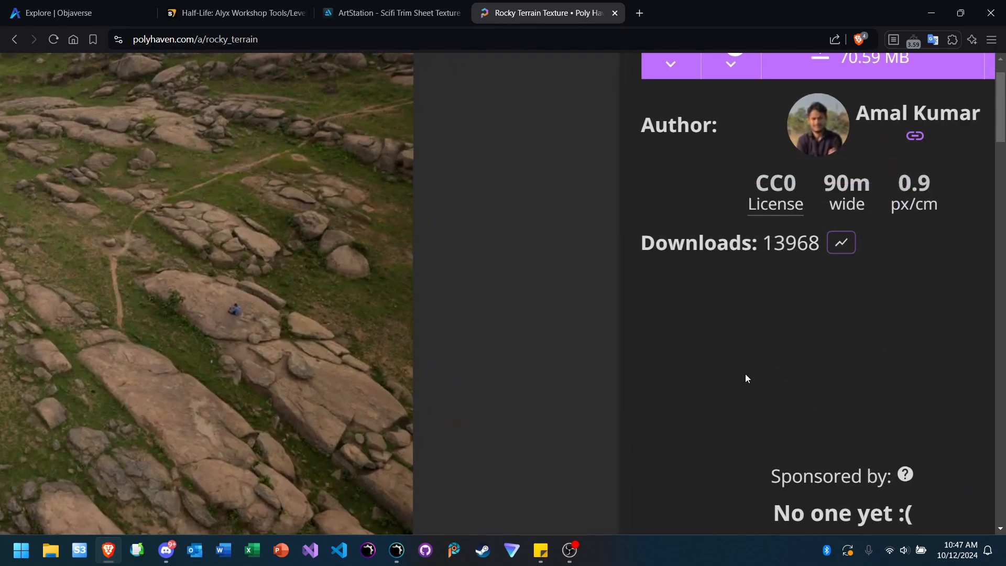
{"action": "scroll", "coordinate": [746, 376], "scroll_direction": "right", "scroll_amount": 2}
{"action": "scroll", "coordinate": [746, 377], "scroll_direction": "up", "scroll_amount": 2}
{"action": "mouse_move", "coordinate": [765, 291]}
{"action": "scroll", "coordinate": [766, 290], "scroll_direction": "up", "scroll_amount": 4, "text": "ctrl"}
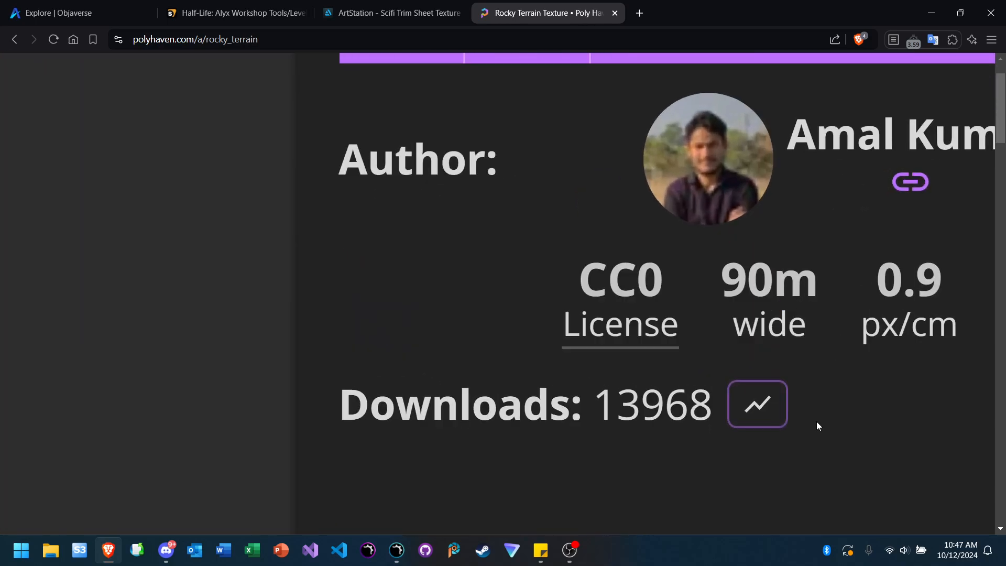
{"action": "scroll", "coordinate": [817, 425], "scroll_direction": "down", "scroll_amount": 4, "text": "ctrl"}
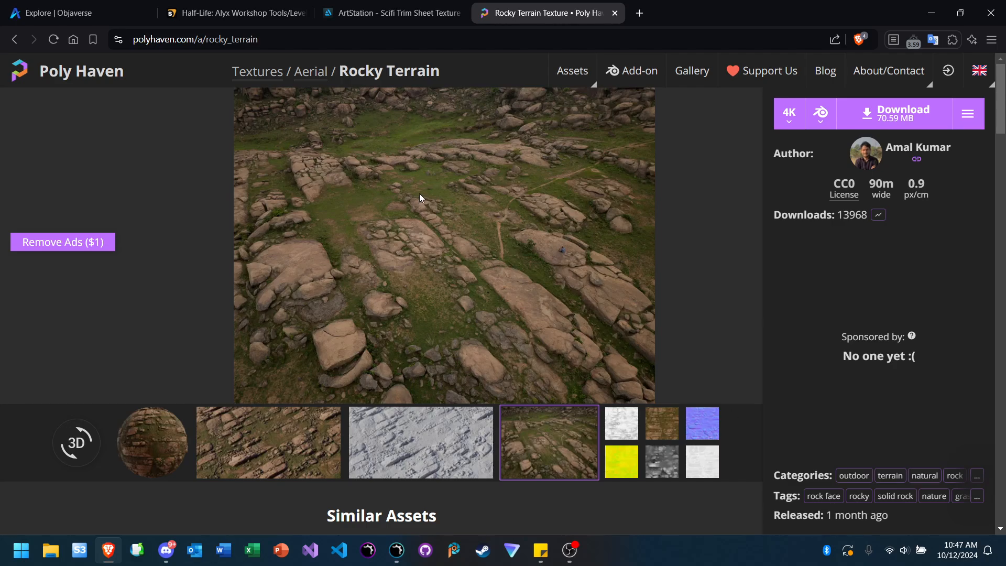
Step: Inspect Rocky Terrain's context photo up close, and restore the page to its normal size
{"action": "left_click", "coordinate": [420, 197]}
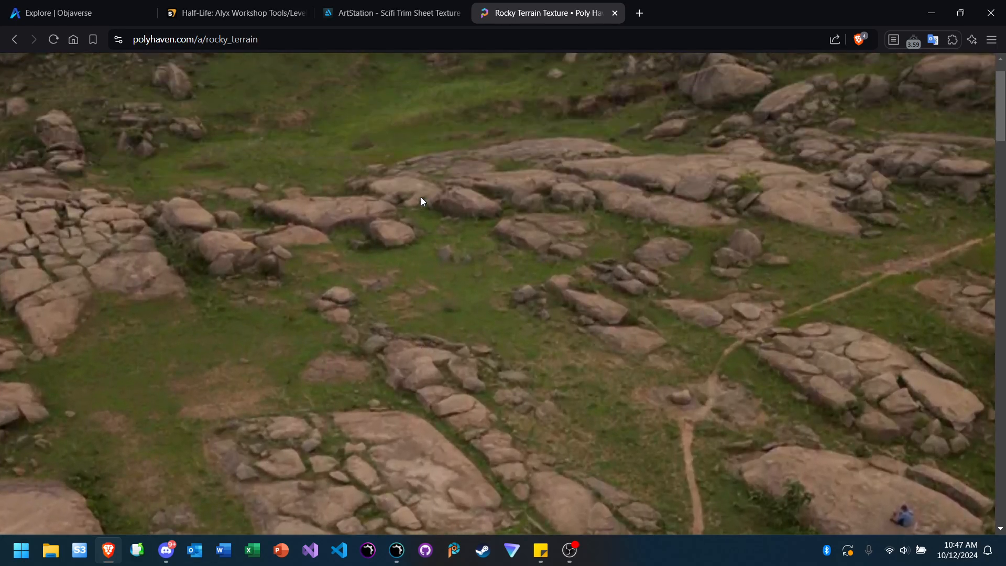
{"action": "scroll", "coordinate": [420, 197], "scroll_direction": "up", "scroll_amount": 4}
{"action": "scroll", "coordinate": [421, 197], "scroll_direction": "down", "scroll_amount": 1}
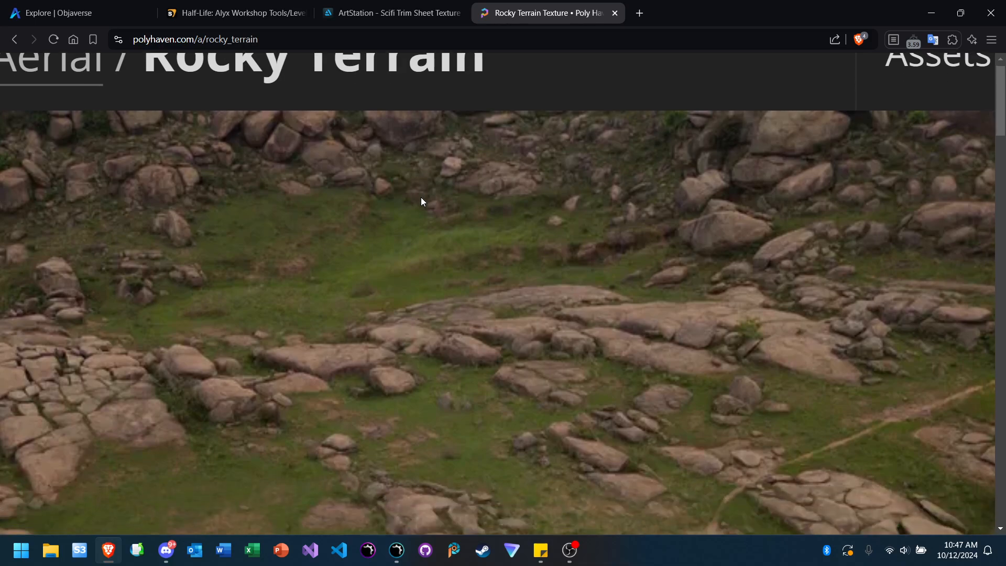
{"action": "scroll", "coordinate": [421, 201], "scroll_direction": "down", "scroll_amount": 3}
{"action": "scroll", "coordinate": [421, 201], "scroll_direction": "down", "scroll_amount": 4, "text": "ctrl"}
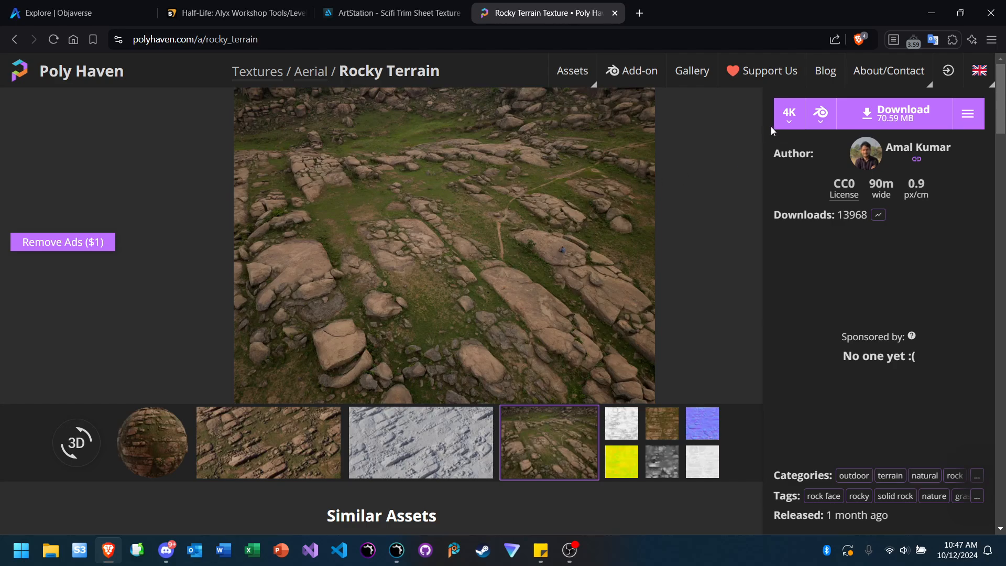
Step: Set Rocky Terrain's download resolution to 8K and show its angled color render
{"action": "left_click", "coordinate": [789, 113]}
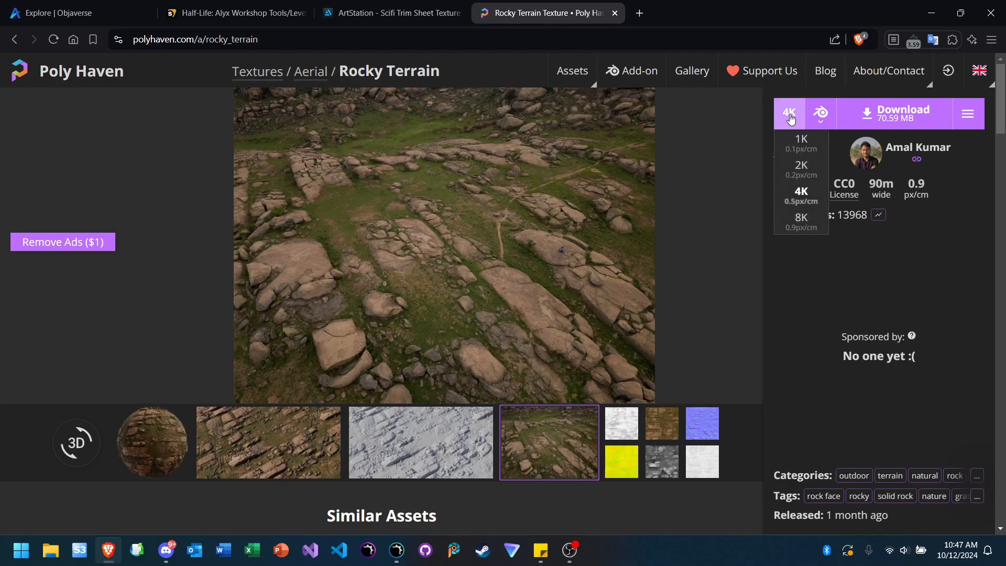
{"action": "left_click", "coordinate": [793, 225]}
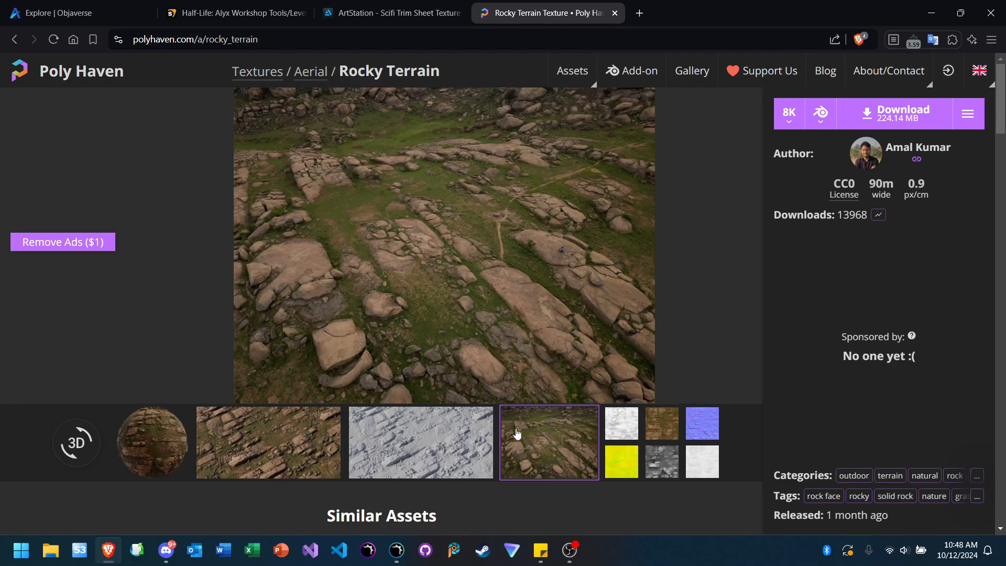
{"action": "left_click", "coordinate": [261, 457]}
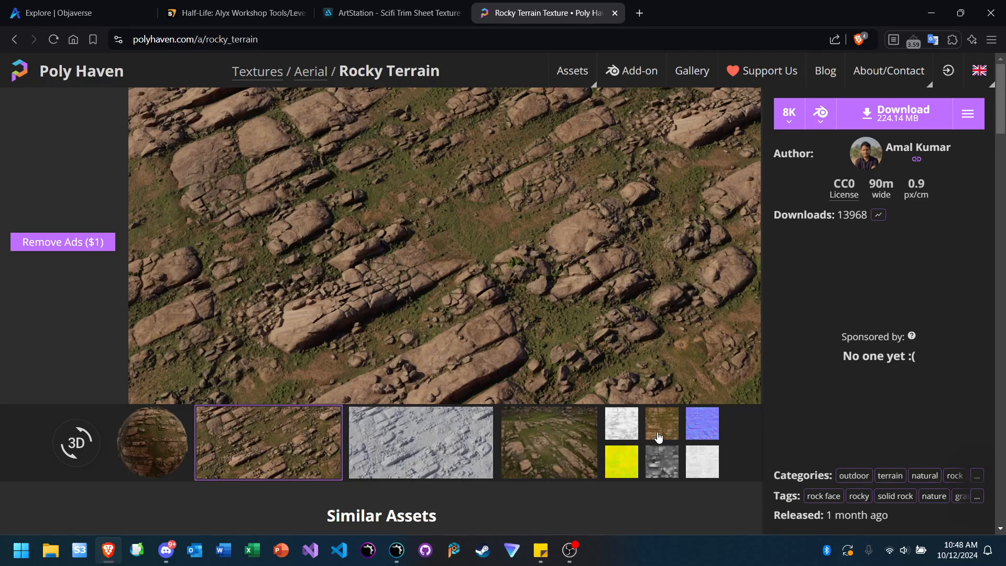
Step: Preview Rocky Terrain's roughness, normal and ambient occlusion maps, ending on the grayscale displacement map
{"action": "left_click", "coordinate": [704, 463]}
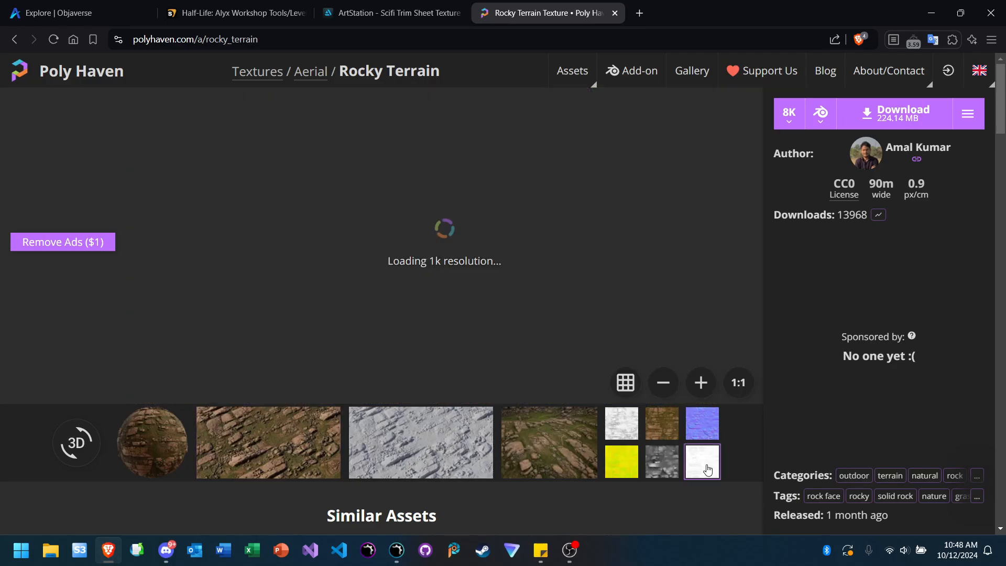
{"action": "left_click", "coordinate": [703, 424]}
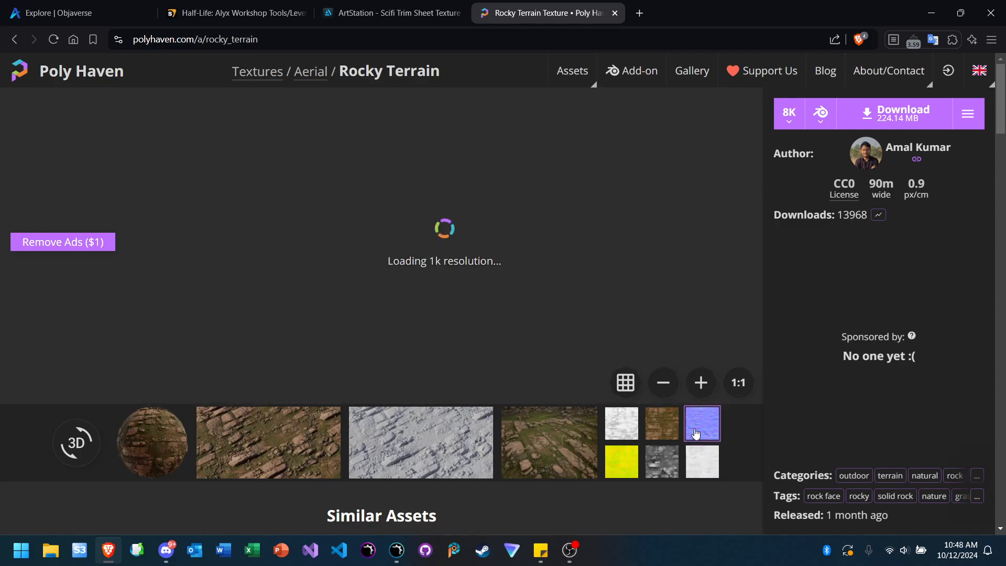
{"action": "left_click", "coordinate": [663, 464]}
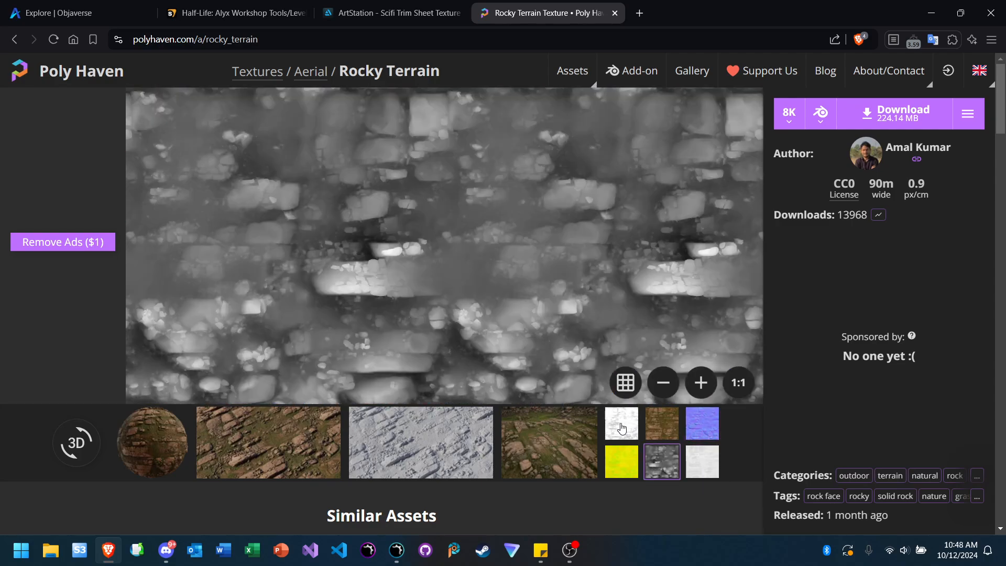
{"action": "left_click", "coordinate": [622, 429]}
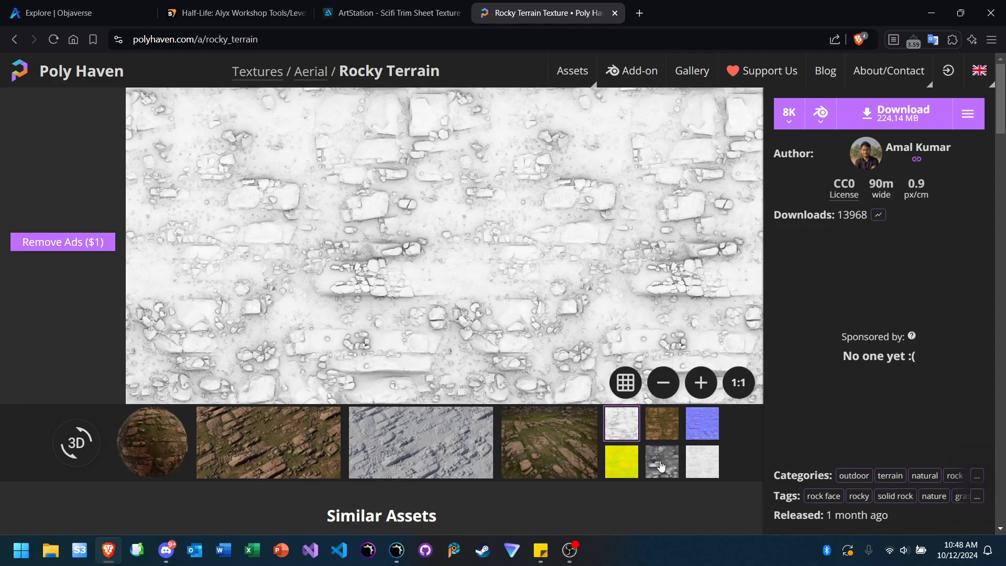
{"action": "left_click", "coordinate": [661, 465]}
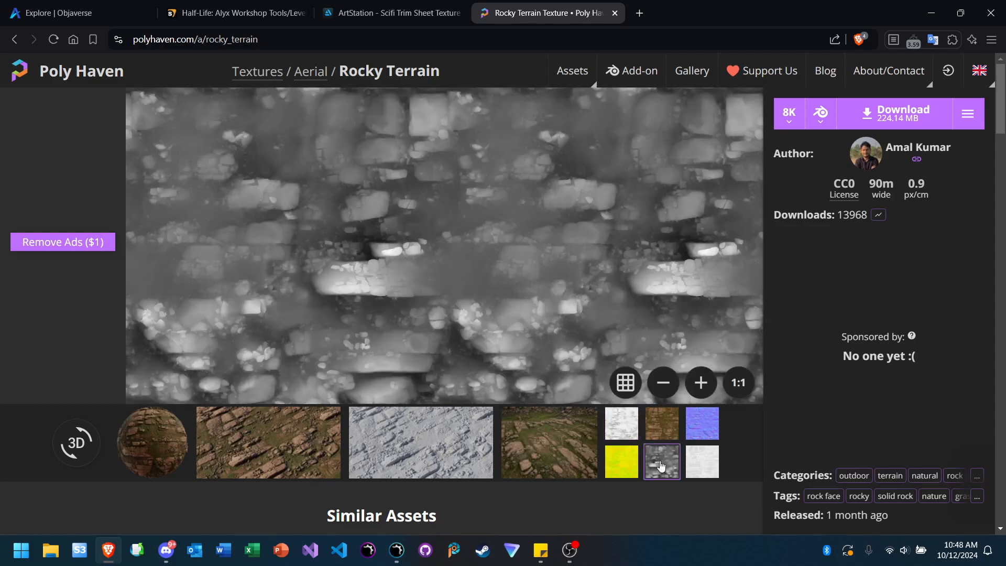
Step: Examine the rock shapes and height detail in Rocky Terrain's displacement map up close
{"action": "left_click", "coordinate": [379, 249]}
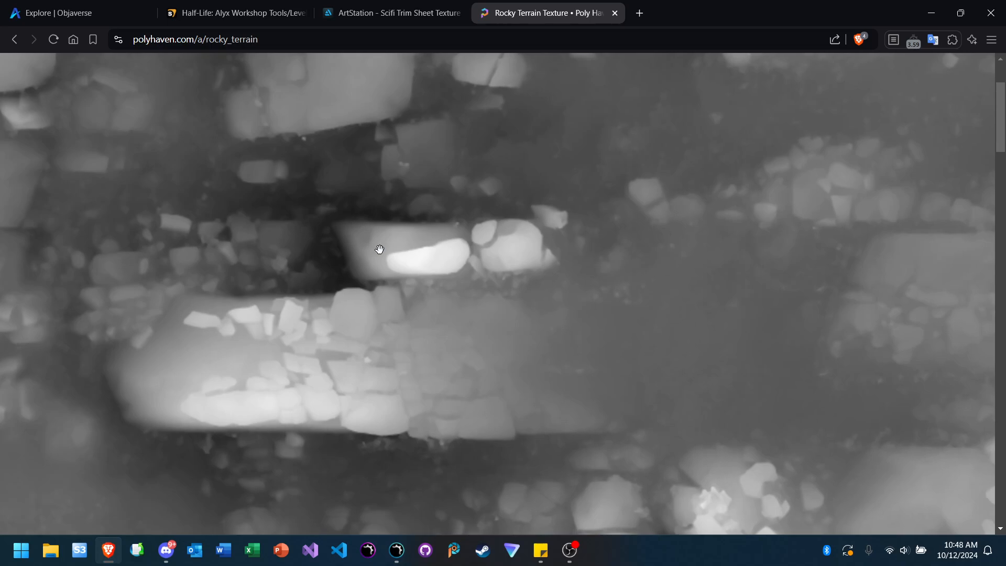
{"action": "scroll", "coordinate": [380, 249], "scroll_direction": "down", "scroll_amount": 8}
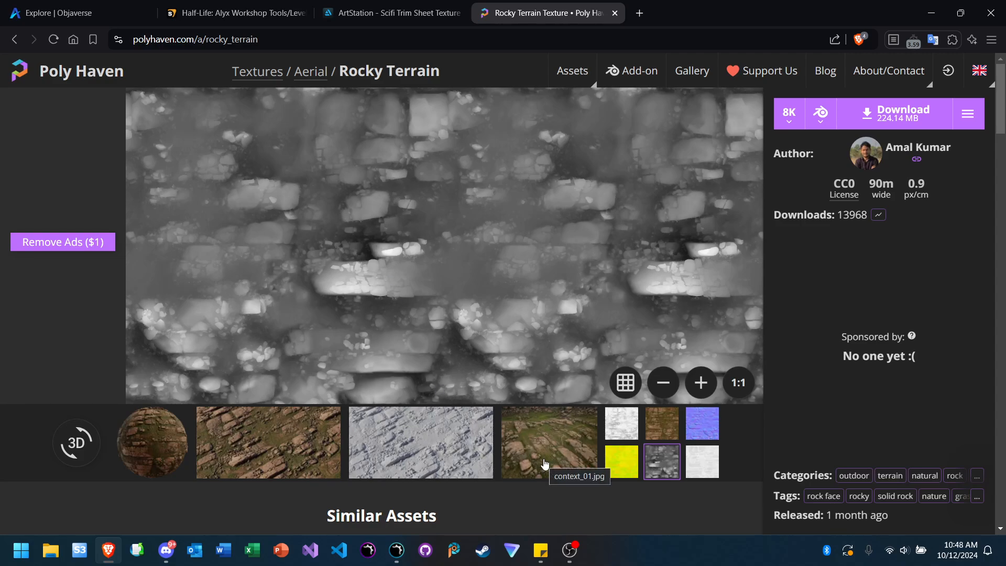
{"action": "scroll", "coordinate": [367, 345], "scroll_direction": "up", "scroll_amount": 5, "text": "ctrl"}
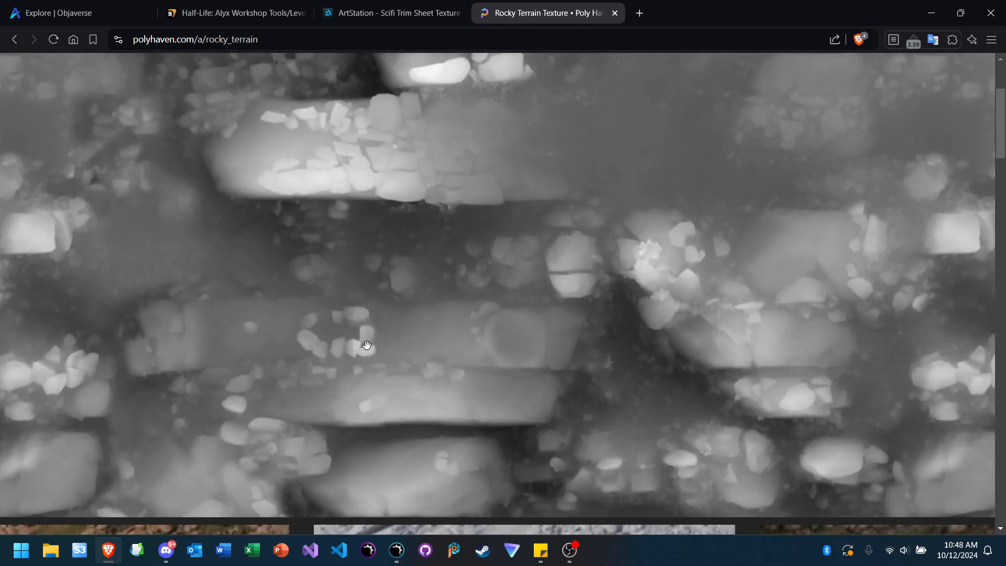
{"action": "scroll", "coordinate": [367, 345], "scroll_direction": "up", "scroll_amount": 2, "text": "ctrl"}
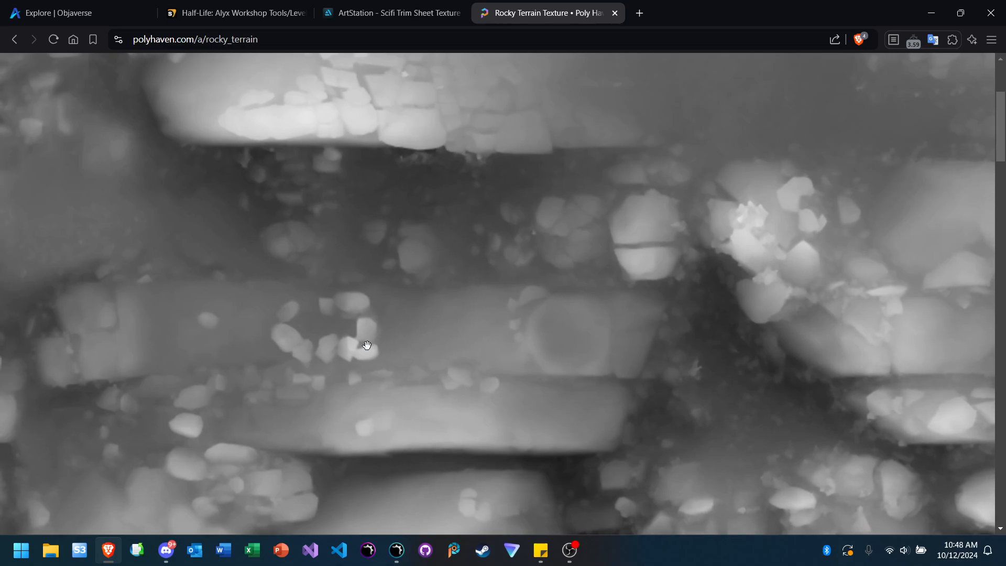
{"action": "scroll", "coordinate": [366, 345], "scroll_direction": "down", "scroll_amount": 5, "text": "ctrl"}
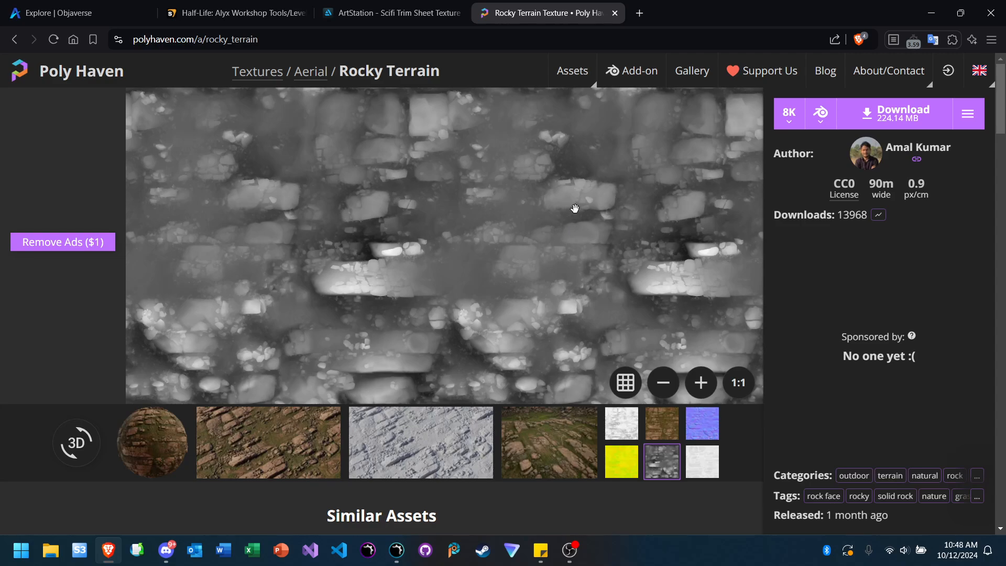
{"action": "left_click", "coordinate": [583, 188]}
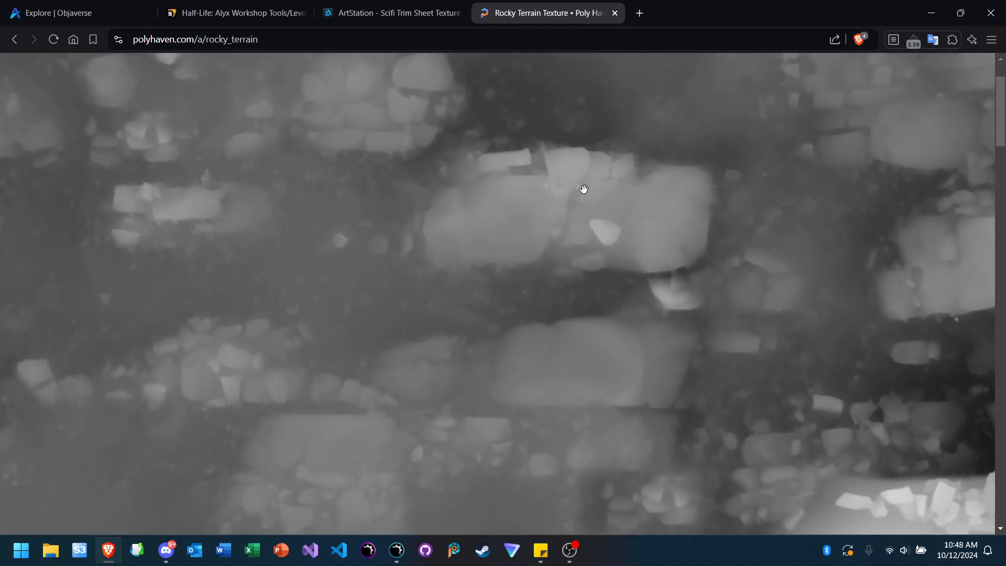
Step: Examine the edge area of Rocky Terrain's displacement map up close, and restore the page to its normal size
{"action": "scroll", "coordinate": [584, 189], "scroll_direction": "down", "scroll_amount": 3}
{"action": "scroll", "coordinate": [583, 189], "scroll_direction": "right", "scroll_amount": 7}
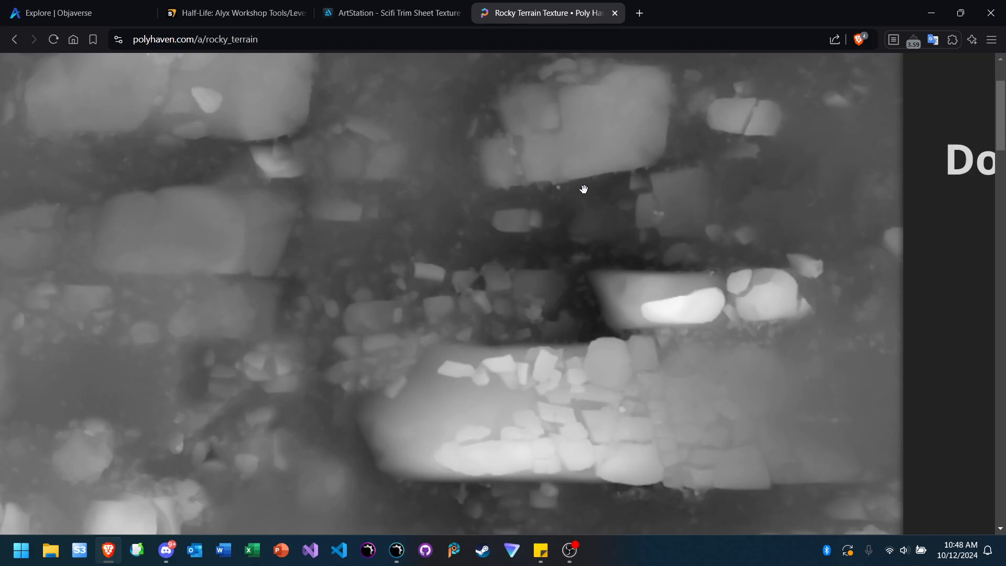
{"action": "scroll", "coordinate": [583, 189], "scroll_direction": "down", "scroll_amount": 1}
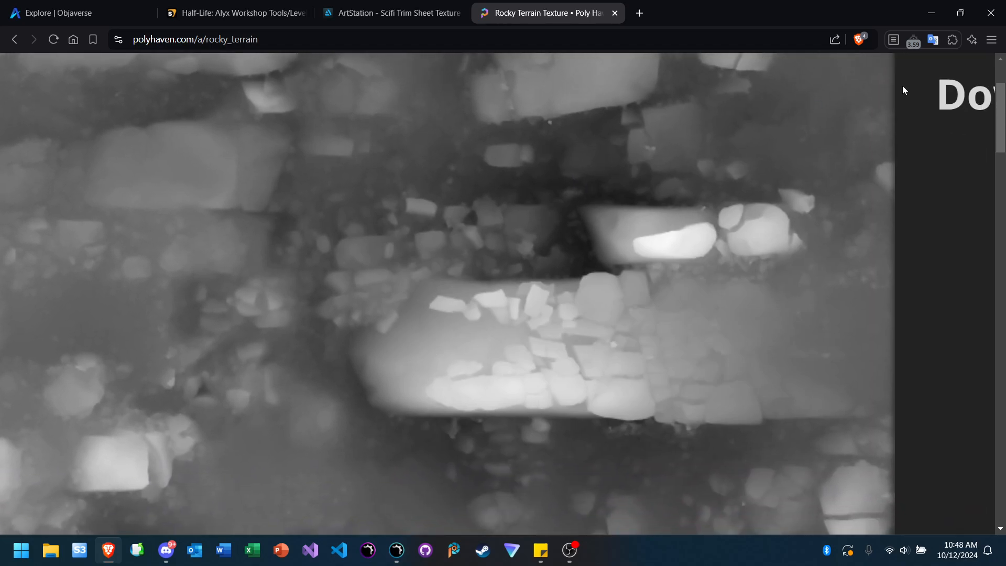
{"action": "left_click", "coordinate": [534, 350]}
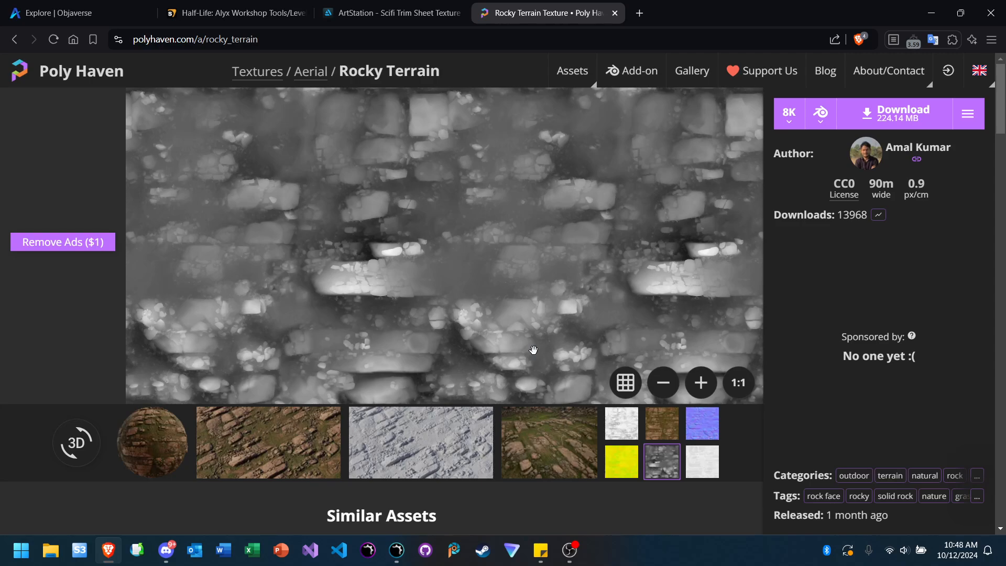
Step: Check the Weekend Workshop voice channel in Discord, and return to Rocky Terrain's page in the browser
{"action": "mouse_move", "coordinate": [167, 554]}
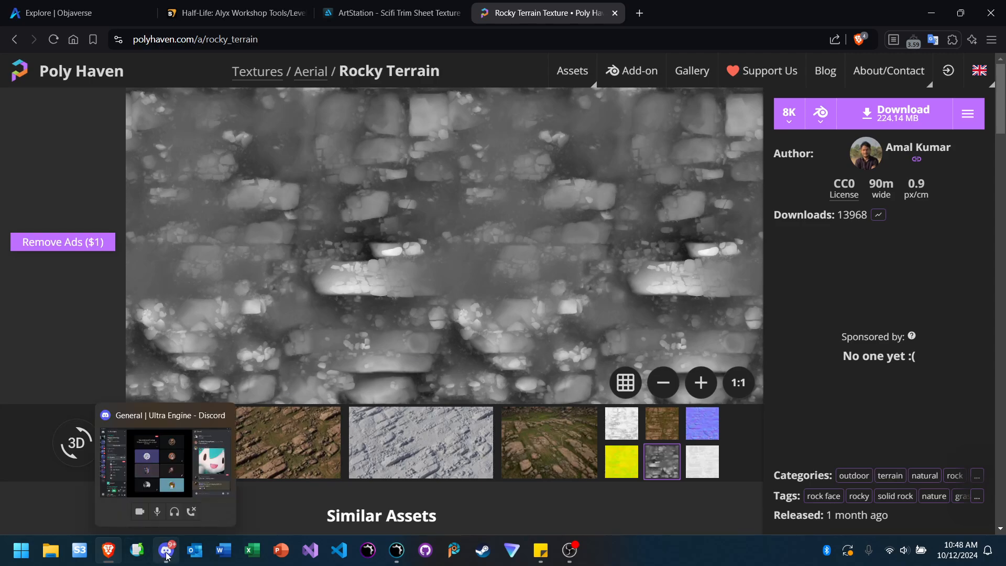
{"action": "left_click", "coordinate": [167, 554]}
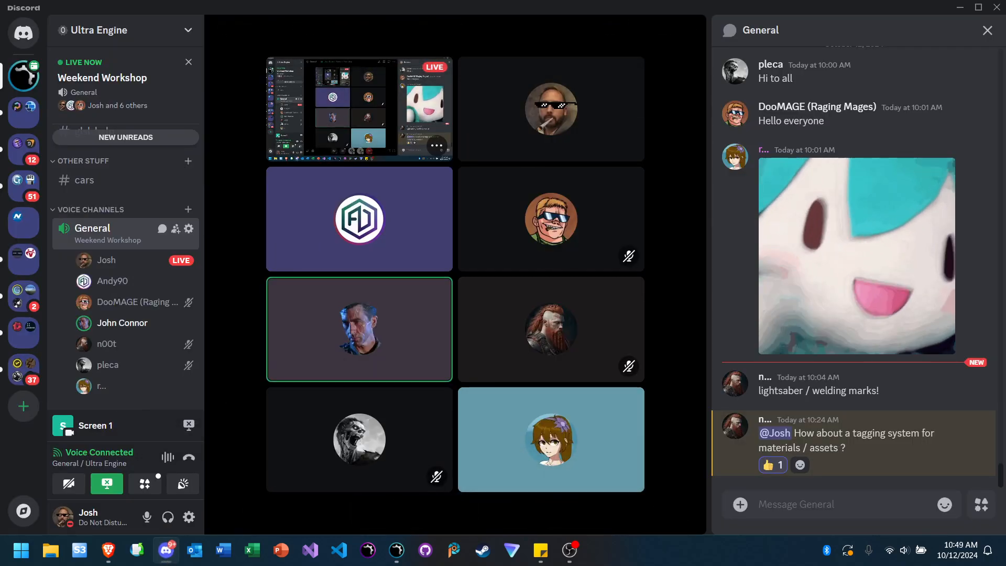
{"action": "left_click", "coordinate": [108, 551]}
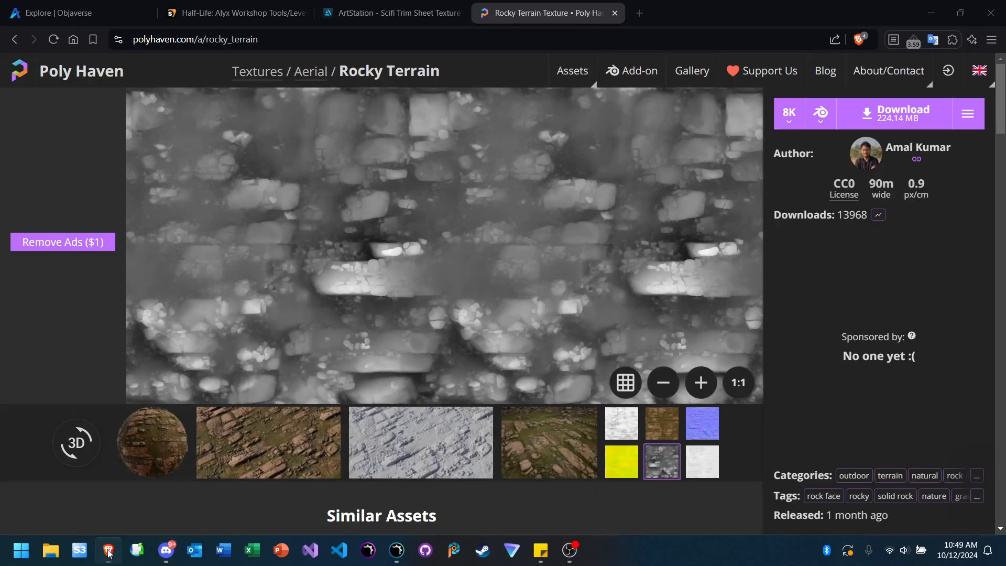
Step: Revisit the ArtStation trim sheet and Valve hotspot texturing pages, ending on Objaverse's car search results
{"action": "left_click", "coordinate": [391, 15]}
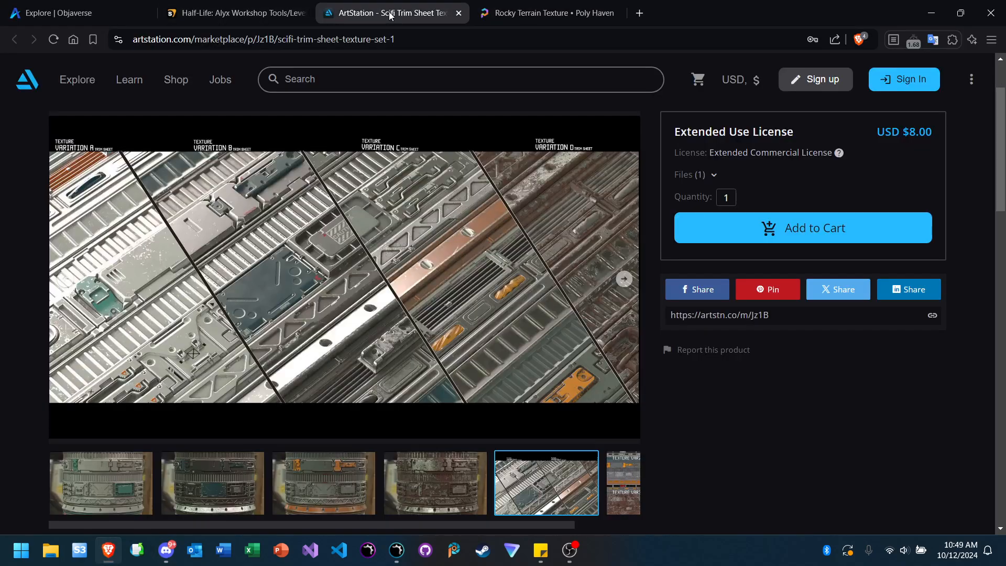
{"action": "left_click", "coordinate": [236, 13]}
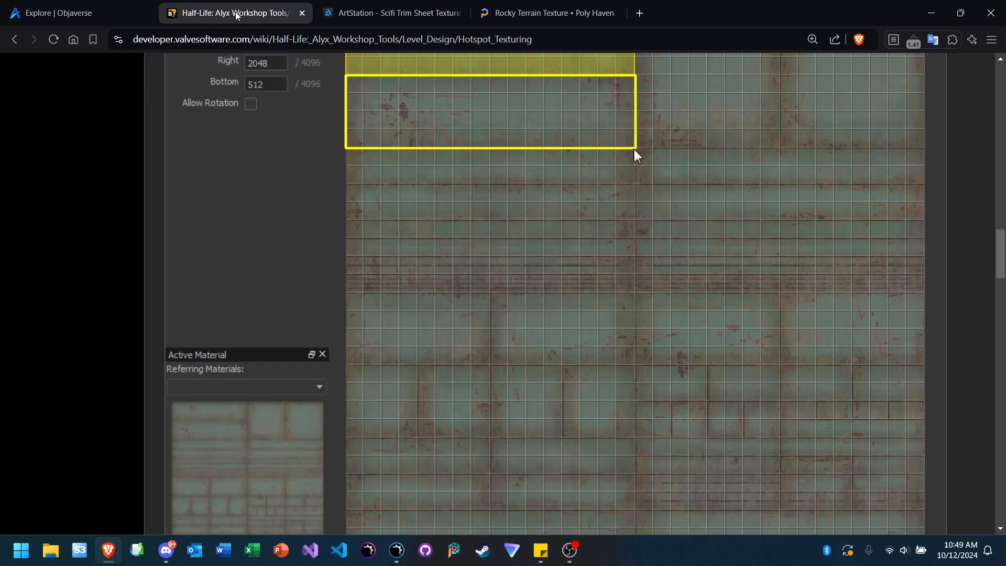
{"action": "left_click", "coordinate": [70, 5]}
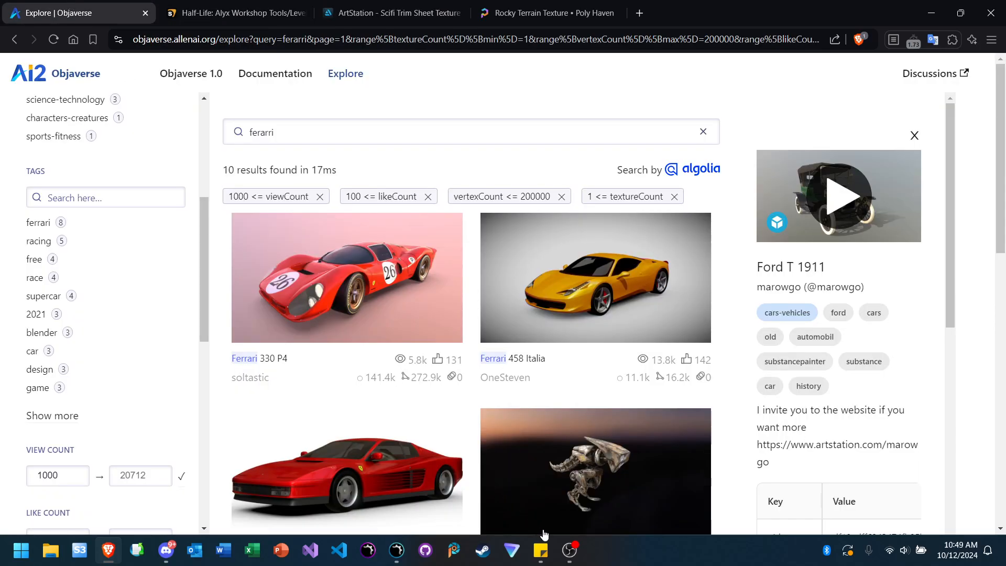
Step: Switch to Ultra Engine to view its Concrete materials, and return to Objaverse in the browser
{"action": "left_click", "coordinate": [571, 551]}
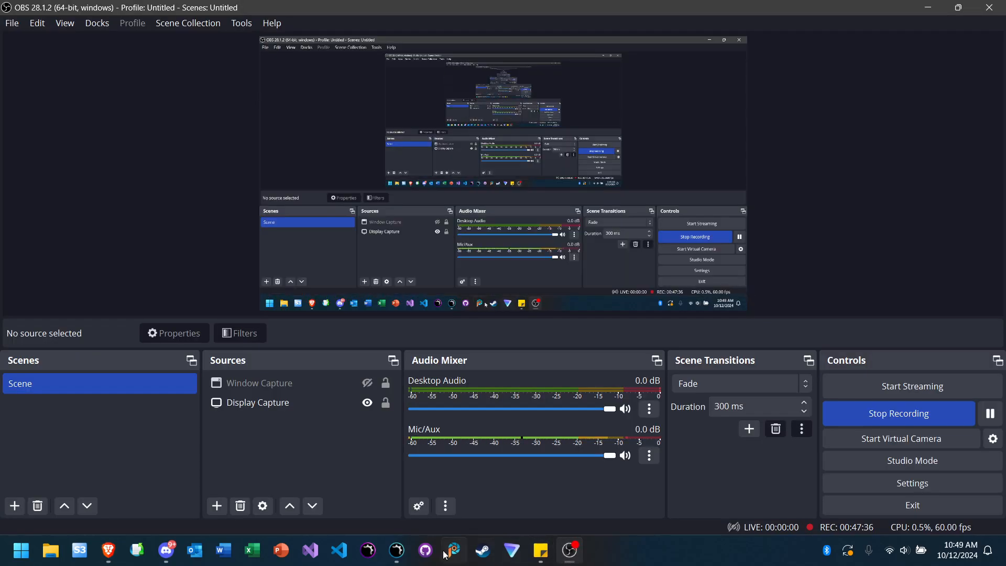
{"action": "left_click", "coordinate": [401, 555]}
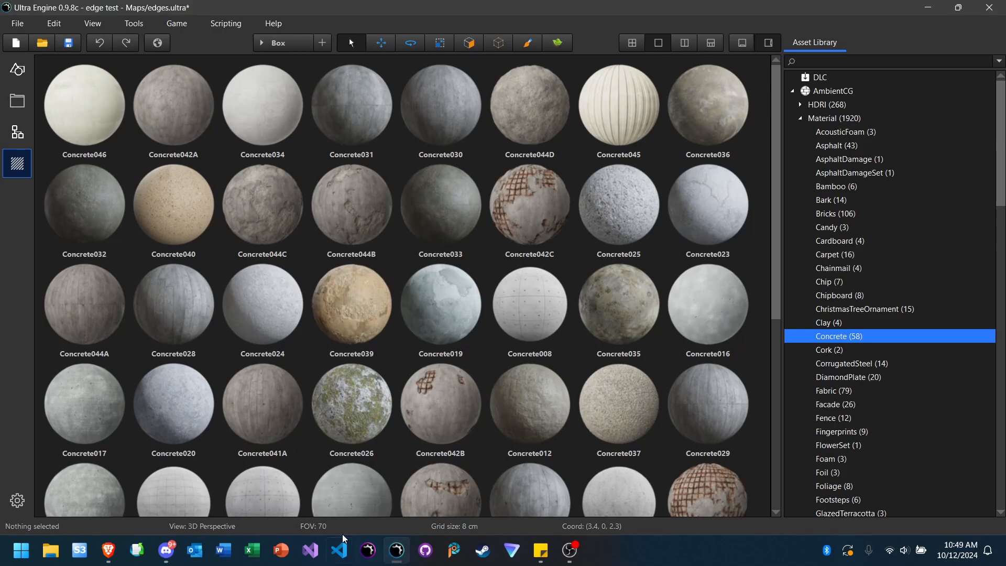
{"action": "mouse_move", "coordinate": [102, 554]}
{"action": "left_click", "coordinate": [110, 553]}
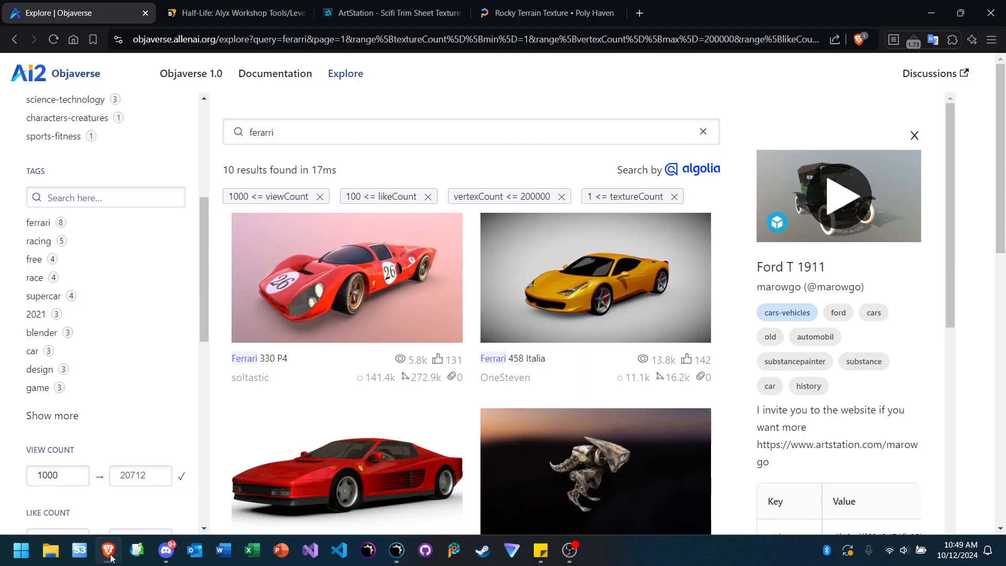
Step: Look through the Ferrari model results in Objaverse, ending back at the search field
{"action": "double_click", "coordinate": [431, 137]}
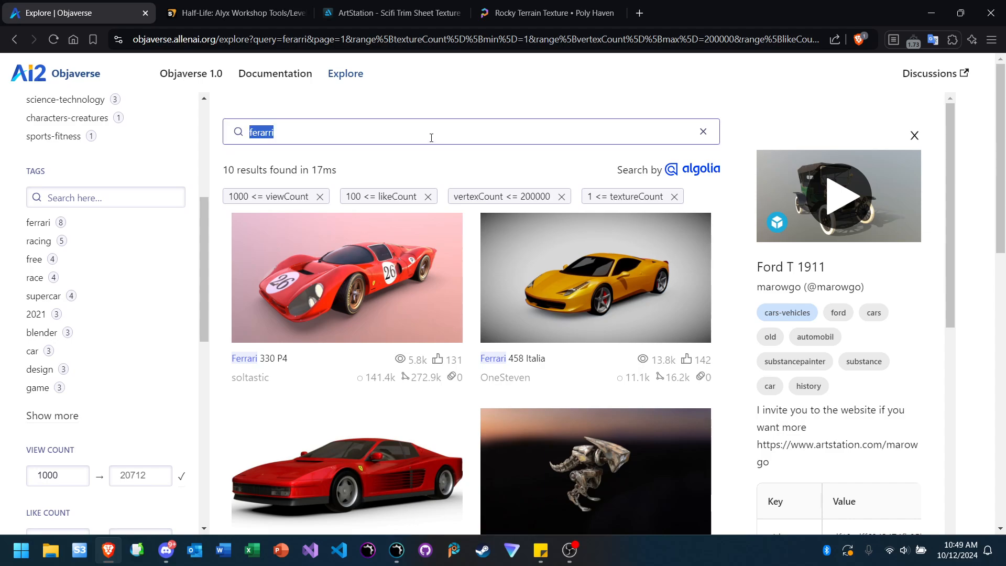
{"action": "scroll", "coordinate": [431, 137], "scroll_direction": "down", "scroll_amount": 2}
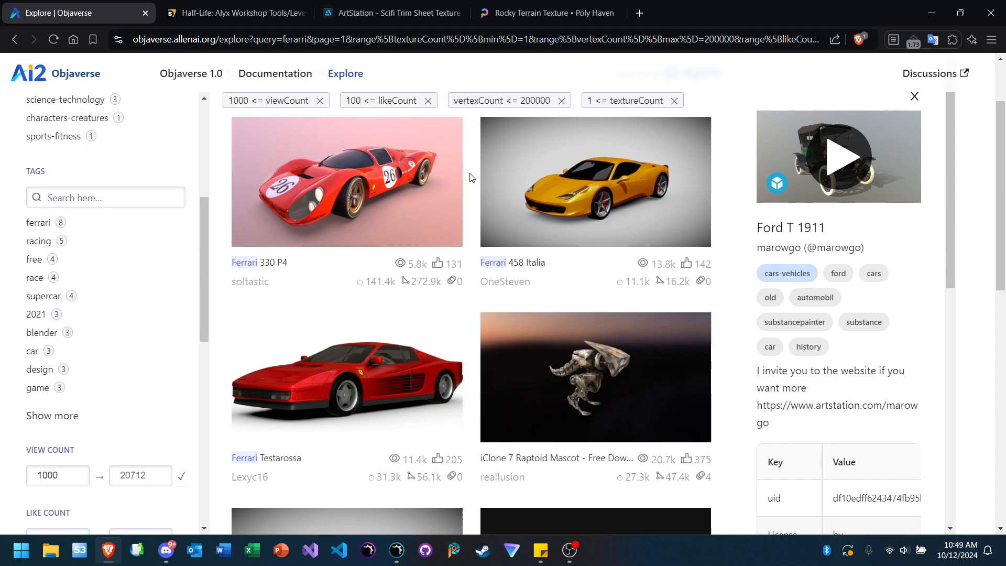
{"action": "scroll", "coordinate": [470, 177], "scroll_direction": "down", "scroll_amount": 3}
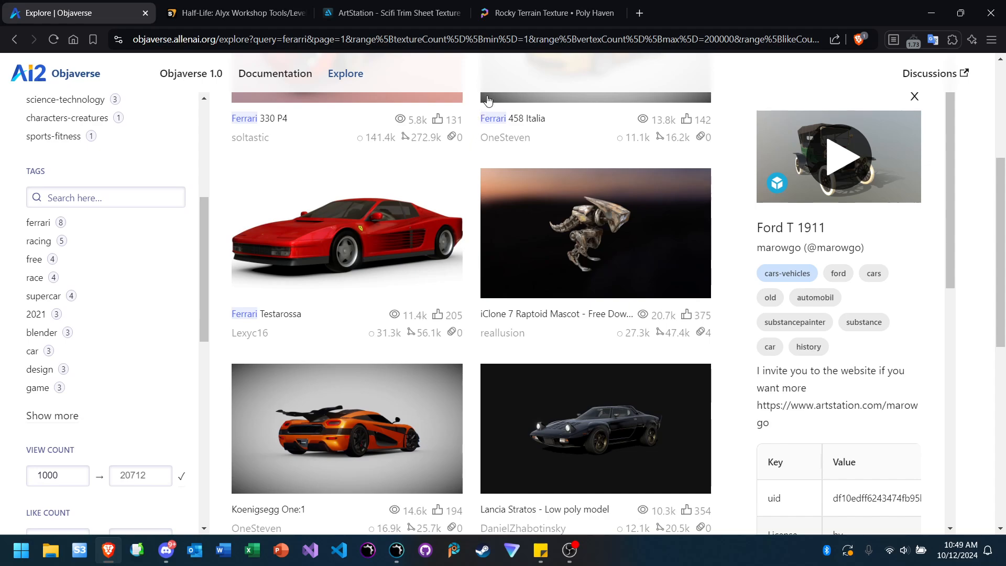
{"action": "scroll", "coordinate": [470, 201], "scroll_direction": "up", "scroll_amount": 5}
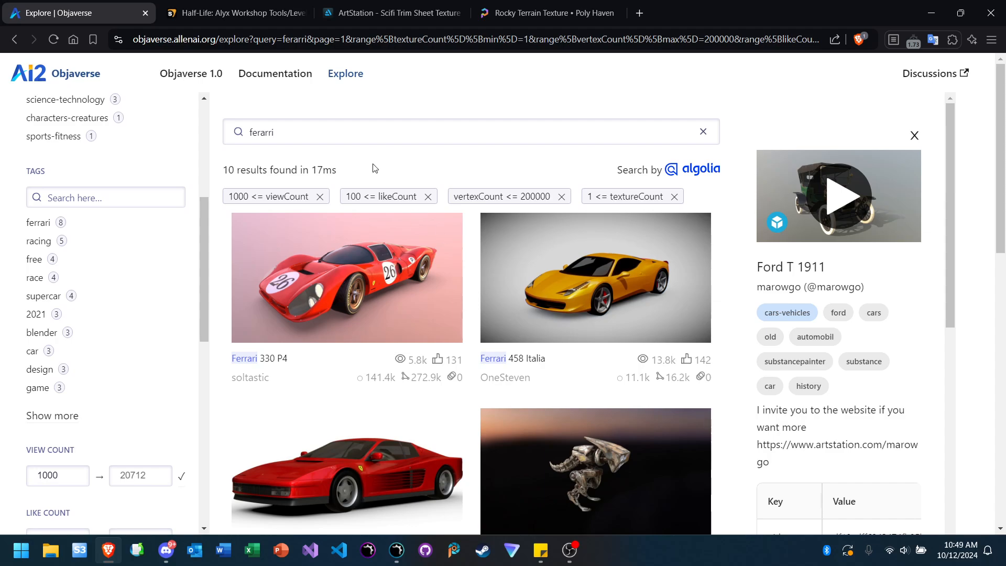
Step: Search Objaverse for "cyber demon" and inspect the Cyberdemon thumbnail up close
{"action": "double_click", "coordinate": [301, 134]}
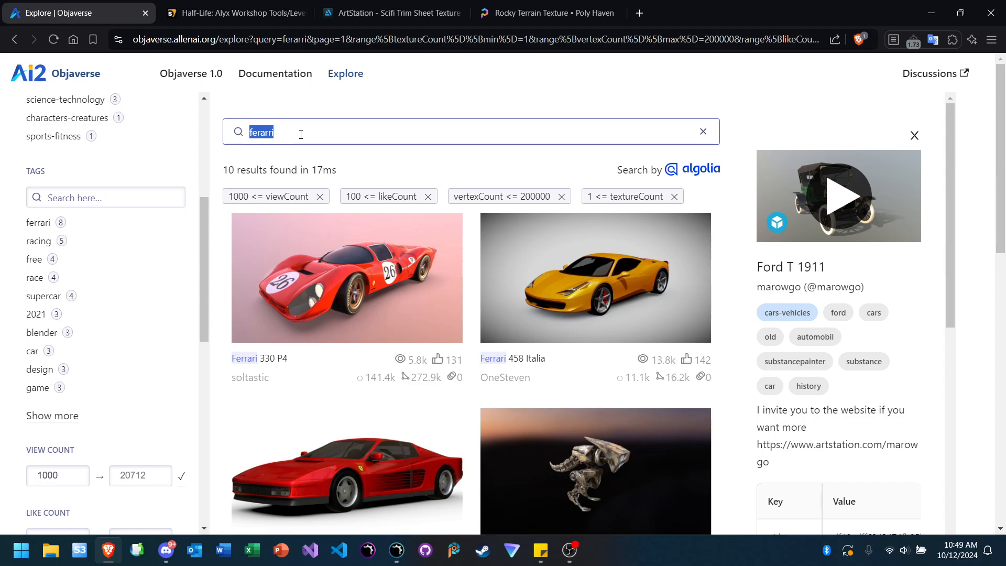
{"action": "type", "text": "cyber demon"}
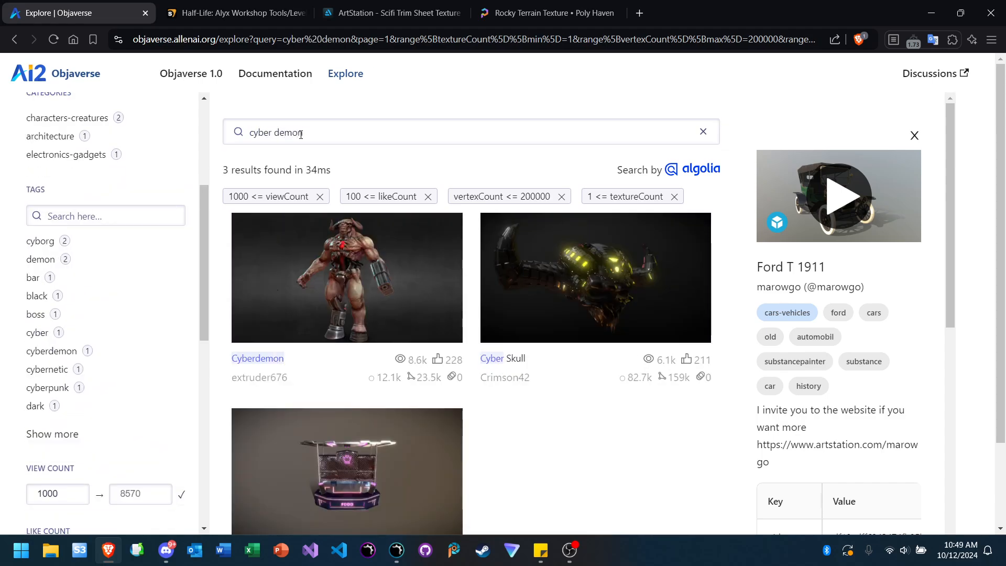
{"action": "scroll", "coordinate": [348, 252], "scroll_direction": "up", "scroll_amount": 5, "text": "ctrl"}
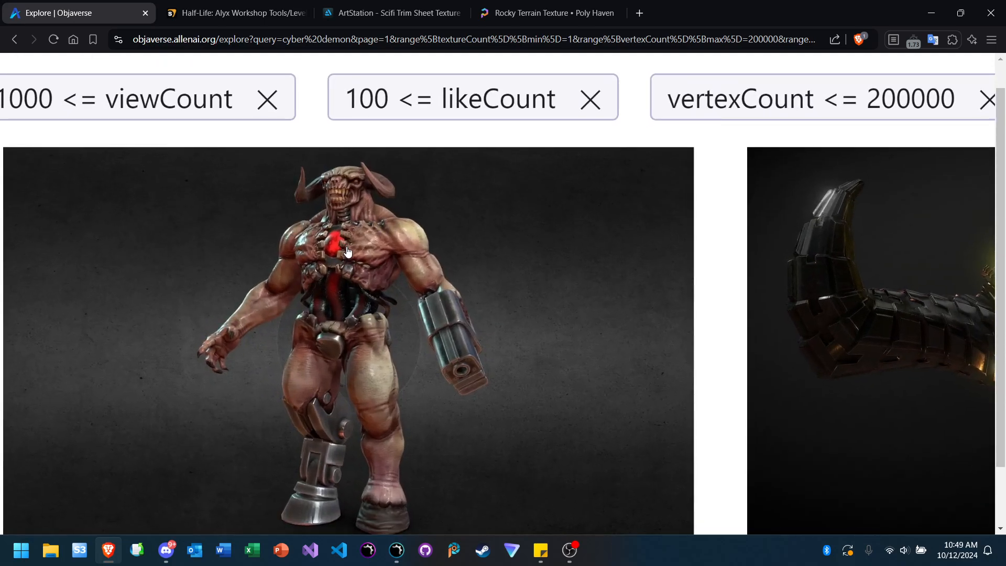
{"action": "scroll", "coordinate": [348, 252], "scroll_direction": "down", "scroll_amount": 5, "text": "ctrl"}
Step: Show Cyberdemon's details, view its model page on Sketchfab, and return to Objaverse
{"action": "left_click", "coordinate": [375, 290]}
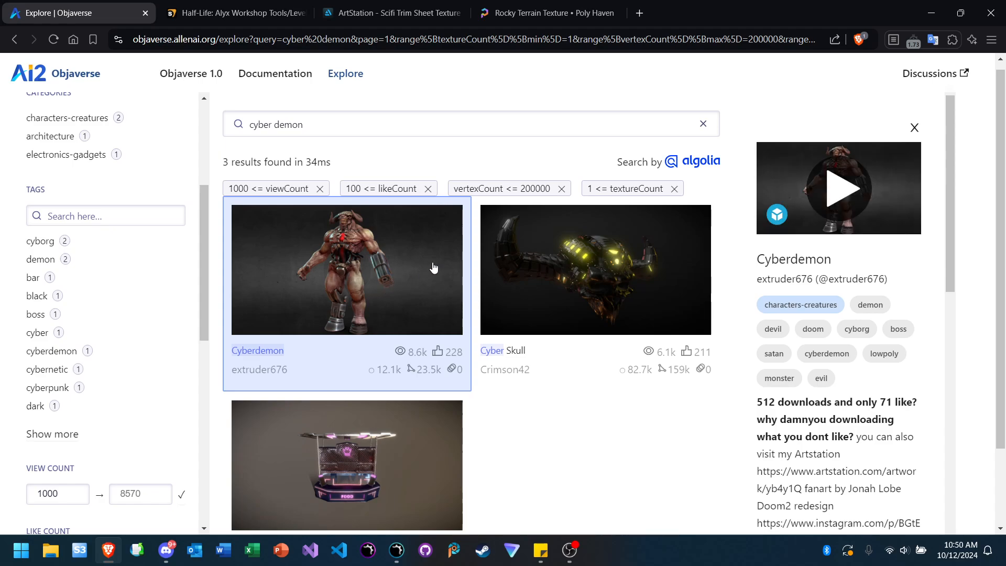
{"action": "left_click", "coordinate": [776, 215]}
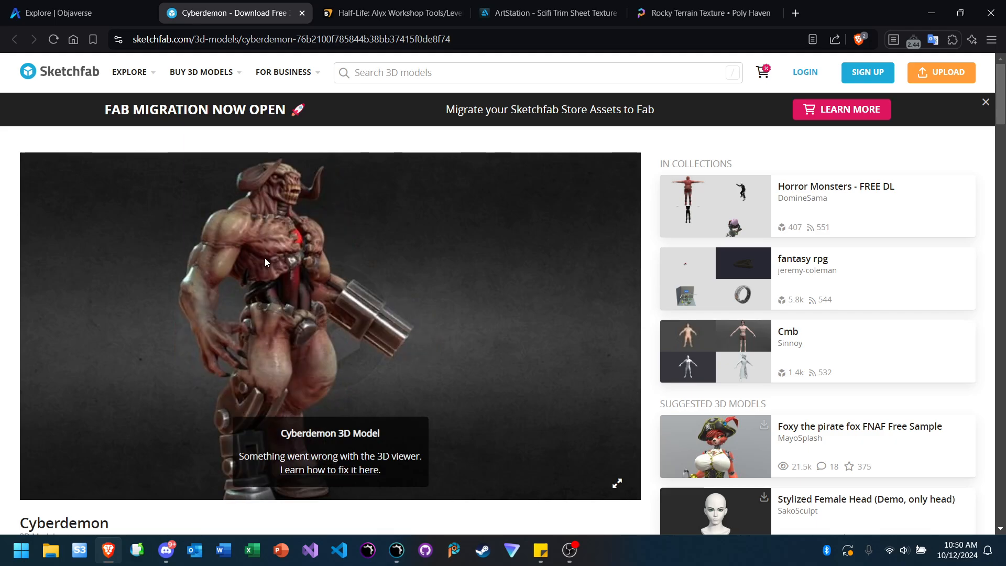
{"action": "left_click", "coordinate": [75, 14]}
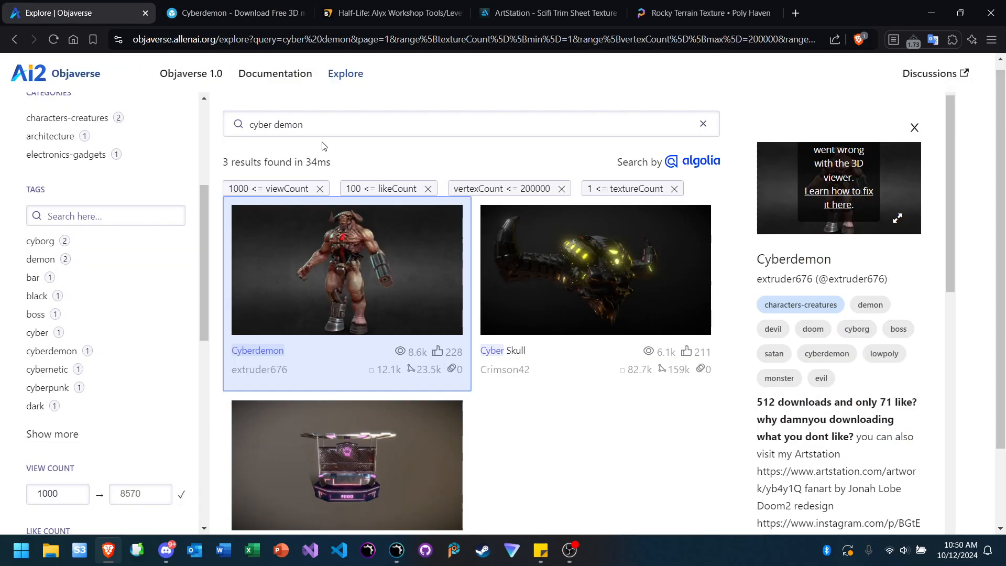
Step: Clear the Objaverse search term and browse the general model results
{"action": "triple_click", "coordinate": [291, 125]}
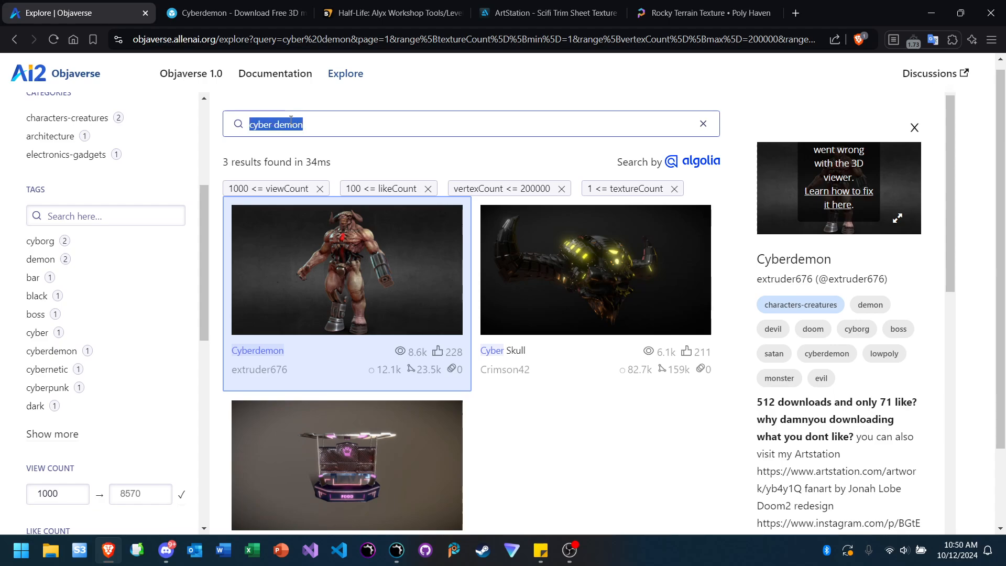
{"action": "key", "text": "BackSpace"}
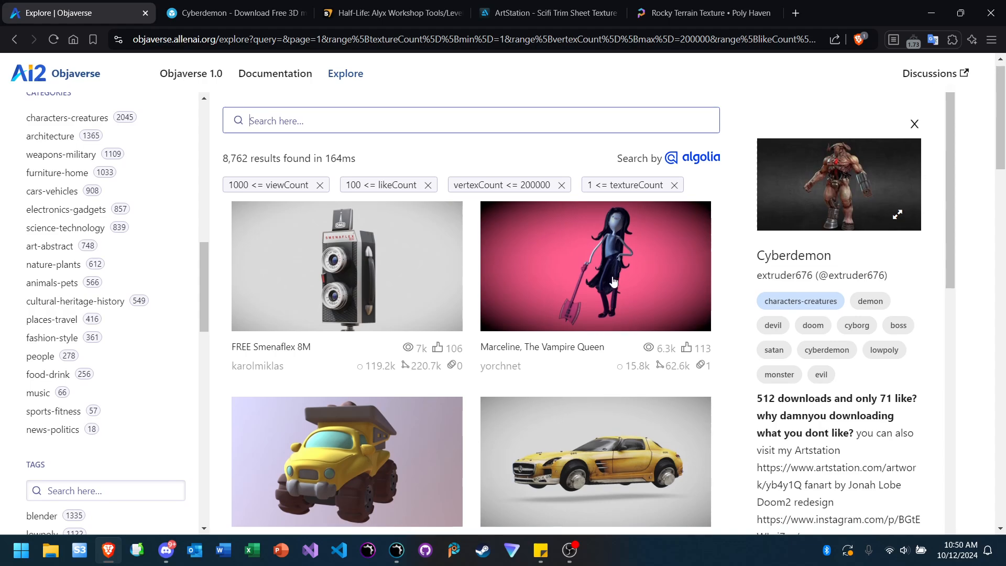
{"action": "scroll", "coordinate": [348, 285], "scroll_direction": "down", "scroll_amount": 6}
{"action": "scroll", "coordinate": [351, 284], "scroll_direction": "down", "scroll_amount": 3}
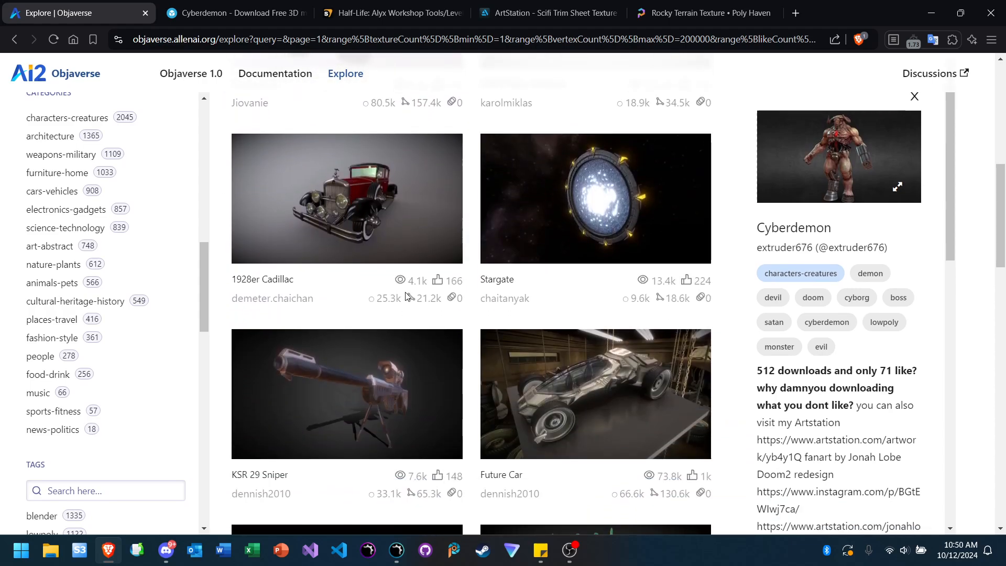
{"action": "scroll", "coordinate": [351, 284], "scroll_direction": "down", "scroll_amount": 6}
{"action": "scroll", "coordinate": [380, 302], "scroll_direction": "down", "scroll_amount": 12}
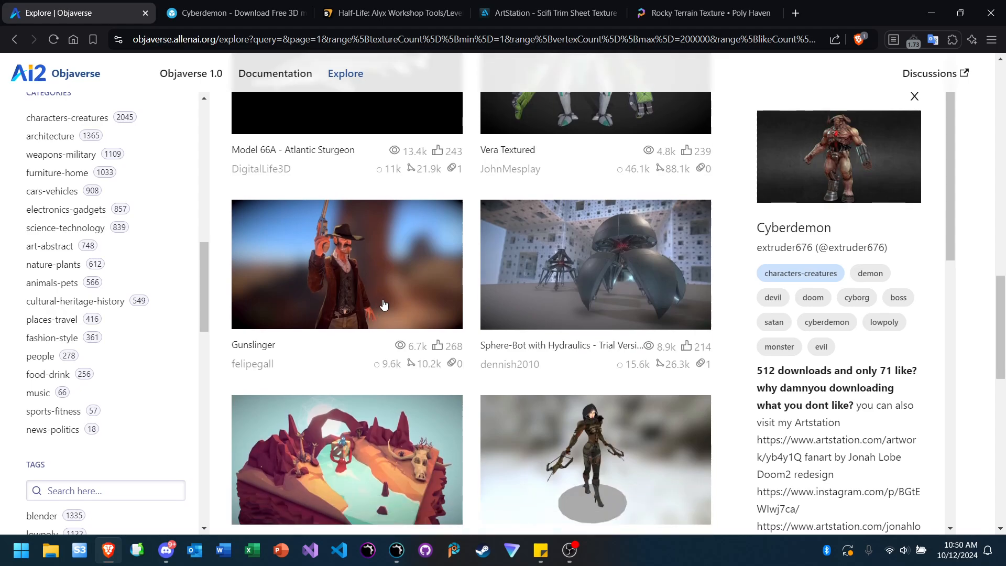
{"action": "scroll", "coordinate": [389, 298], "scroll_direction": "down", "scroll_amount": 3}
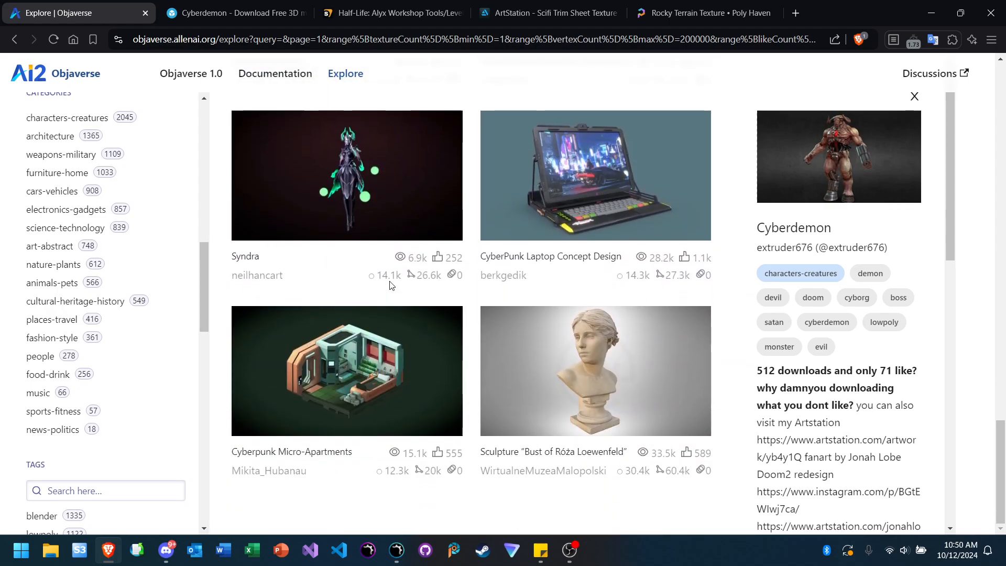
Step: Open the Concrete044B material's install preview in Ultra Engine, and return to Objaverse in the browser
{"action": "left_click", "coordinate": [396, 550]}
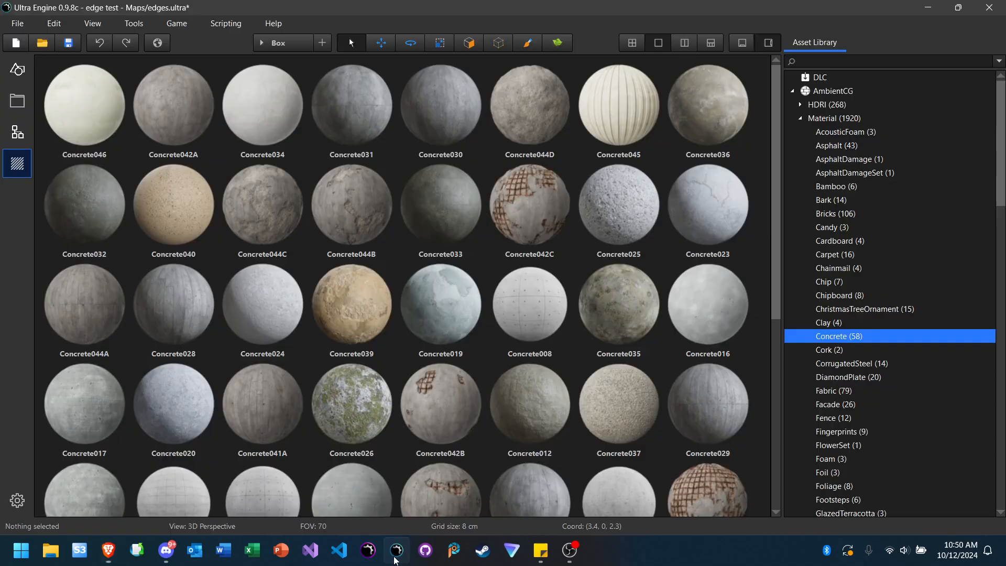
{"action": "left_click", "coordinate": [344, 225]}
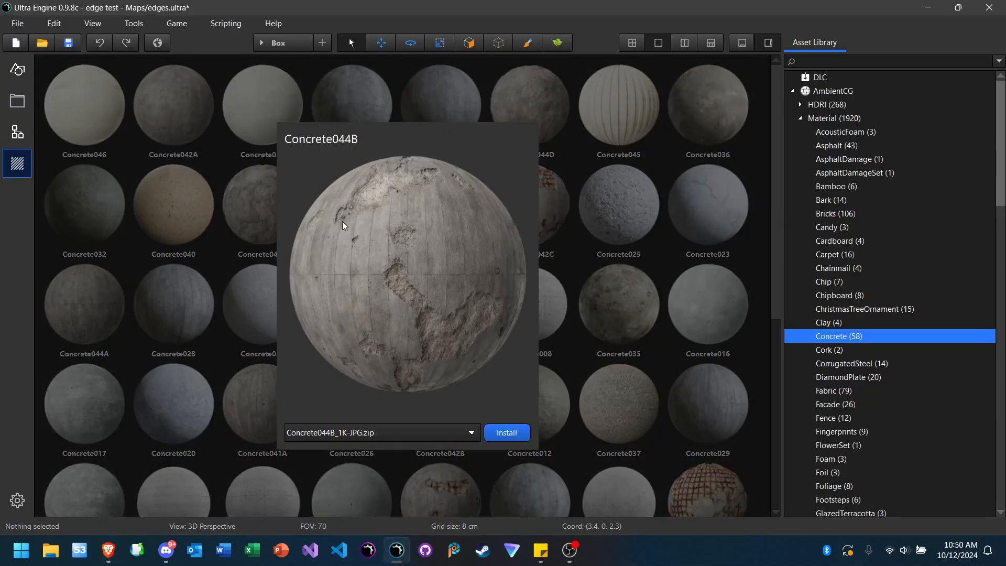
{"action": "left_click", "coordinate": [108, 550]}
Step: Browse back up through the Objaverse models and show the Stargate model's details
{"action": "scroll", "coordinate": [438, 288], "scroll_direction": "up", "scroll_amount": 3}
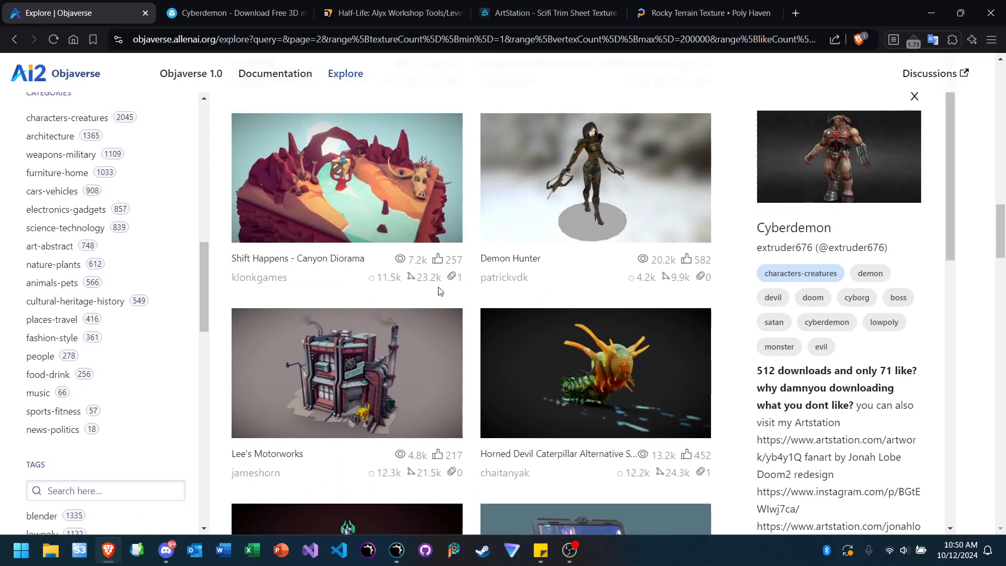
{"action": "scroll", "coordinate": [419, 267], "scroll_direction": "up", "scroll_amount": 10}
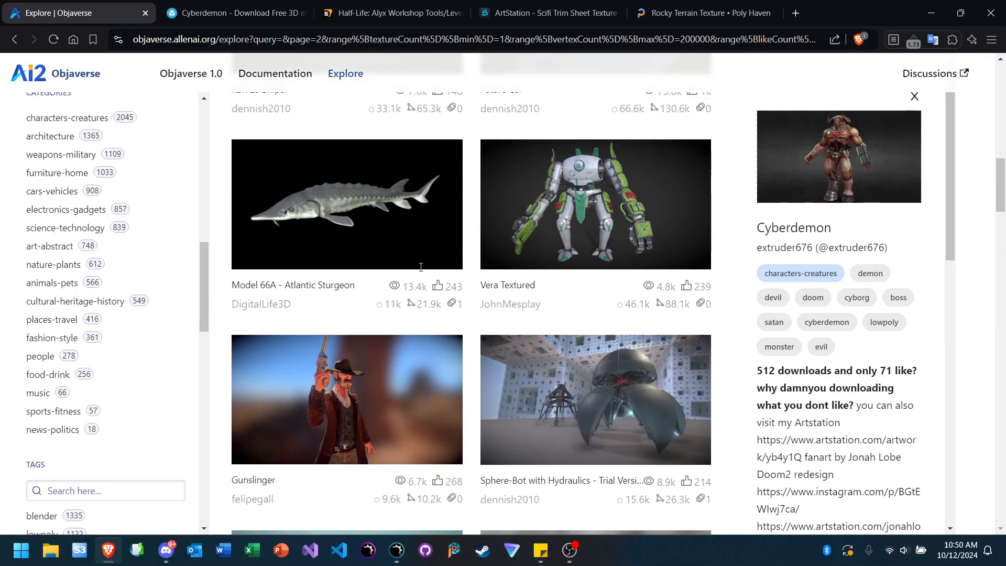
{"action": "scroll", "coordinate": [421, 267], "scroll_direction": "up", "scroll_amount": 3}
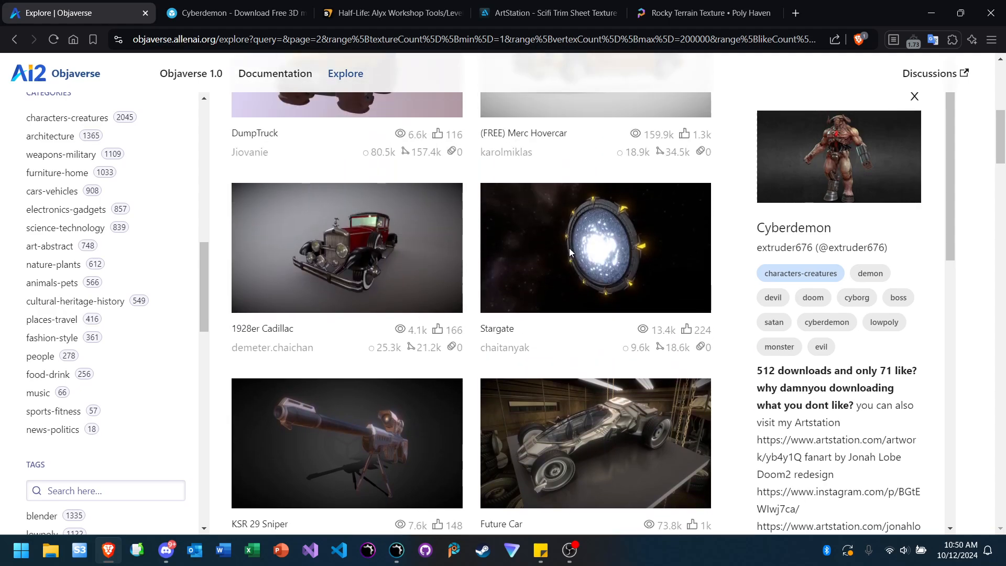
{"action": "left_click", "coordinate": [569, 249]}
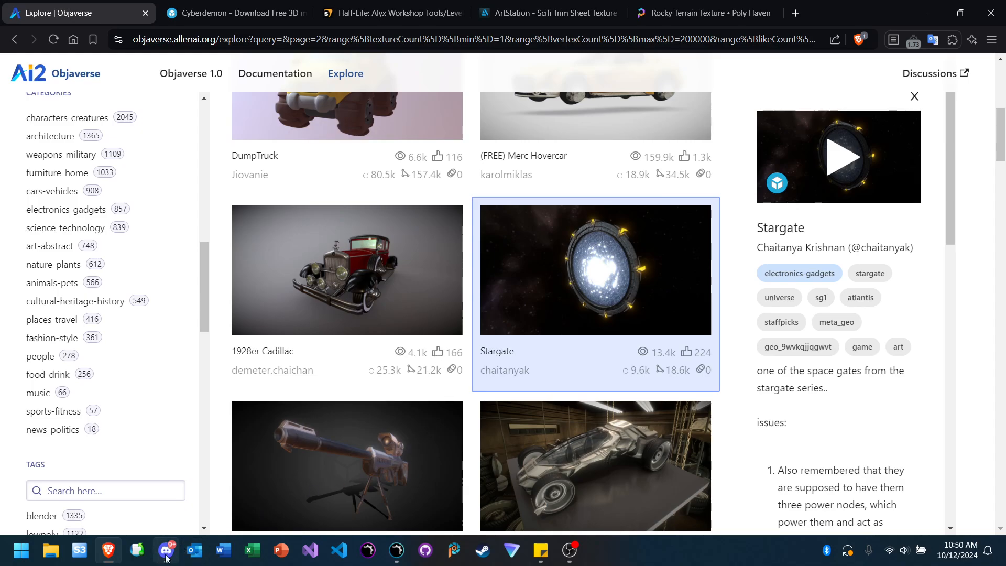
Step: Switch to Ultra Engine and close the Concrete044B preview to show the Concrete materials
{"action": "left_click", "coordinate": [397, 550]}
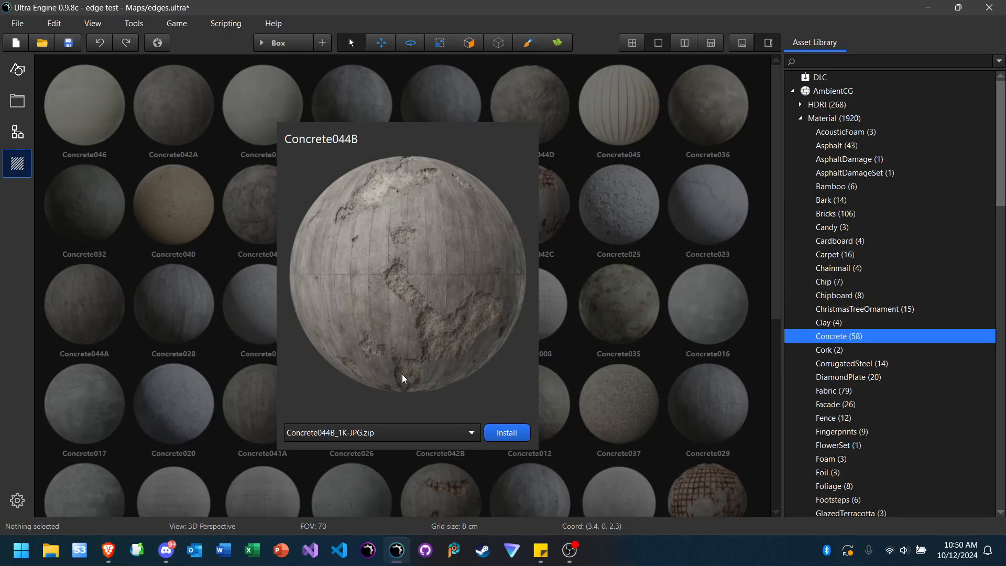
{"action": "left_click", "coordinate": [636, 223]}
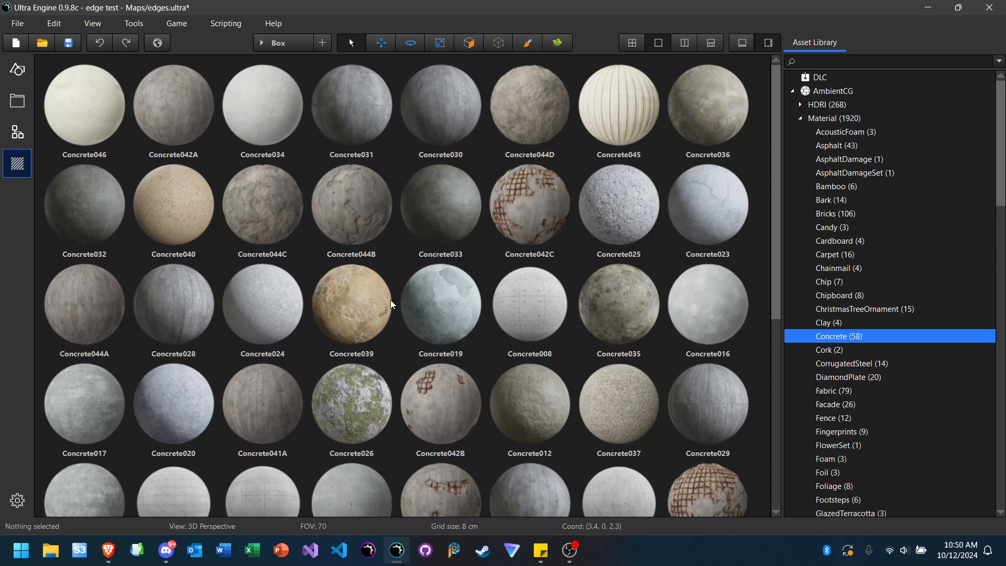
Step: Open the Ultra Engine community forums in the browser, and switch to Discord to check the Weekend Workshop's General channel
{"action": "left_click", "coordinate": [109, 550]}
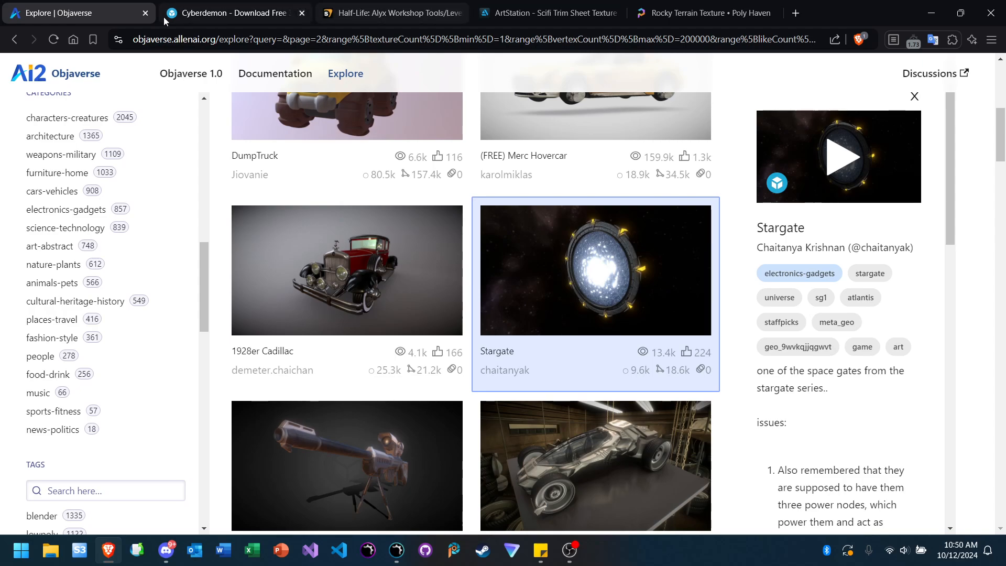
{"action": "left_click", "coordinate": [73, 39]}
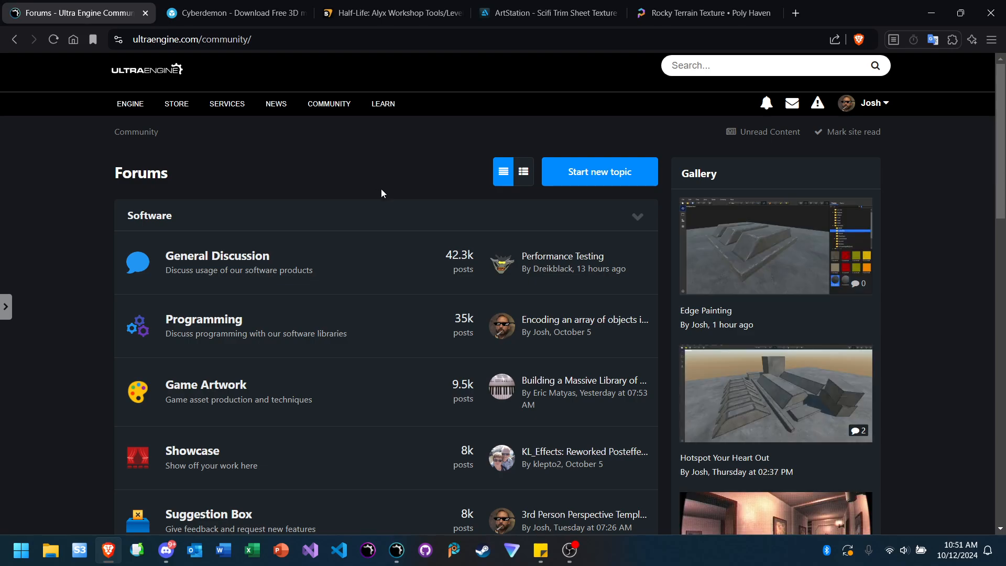
{"action": "left_click", "coordinate": [166, 550]}
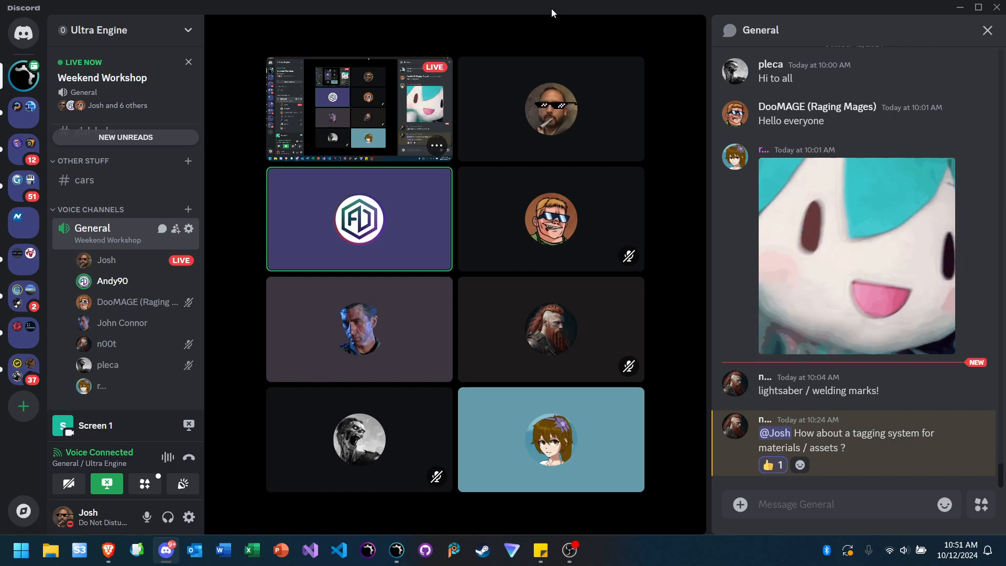
Step: Switch to Ultra Engine's scene view and open crate.gltf from the project's Models/Developer/Crate folder, keeping its window clear of the project files
{"action": "left_click", "coordinate": [397, 559]}
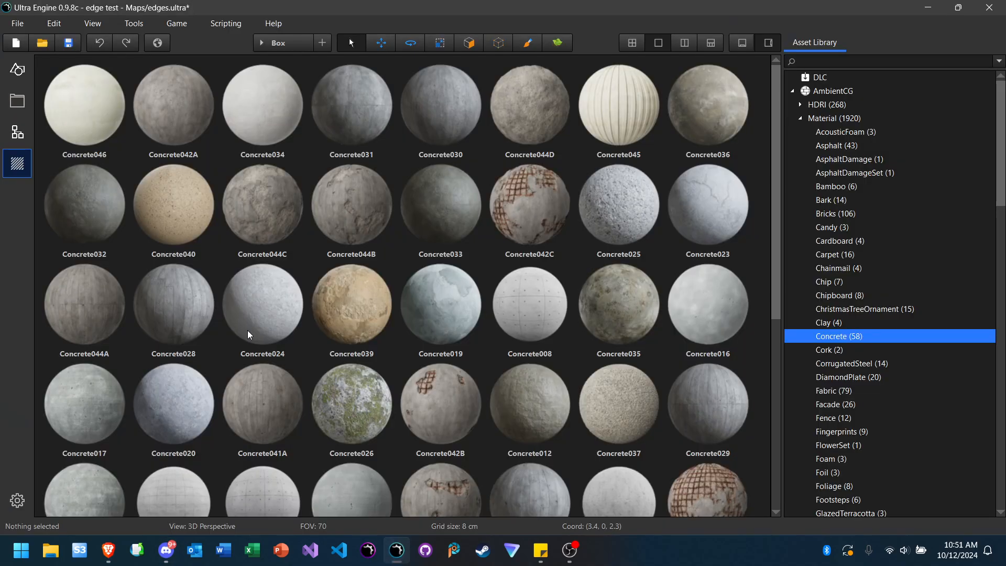
{"action": "left_click", "coordinate": [18, 70]}
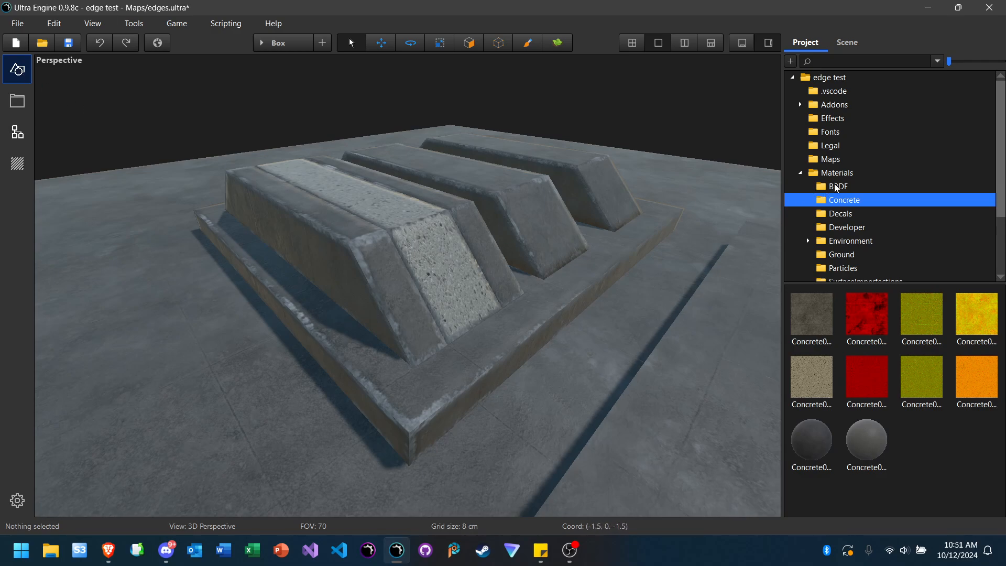
{"action": "double_click", "coordinate": [851, 176]}
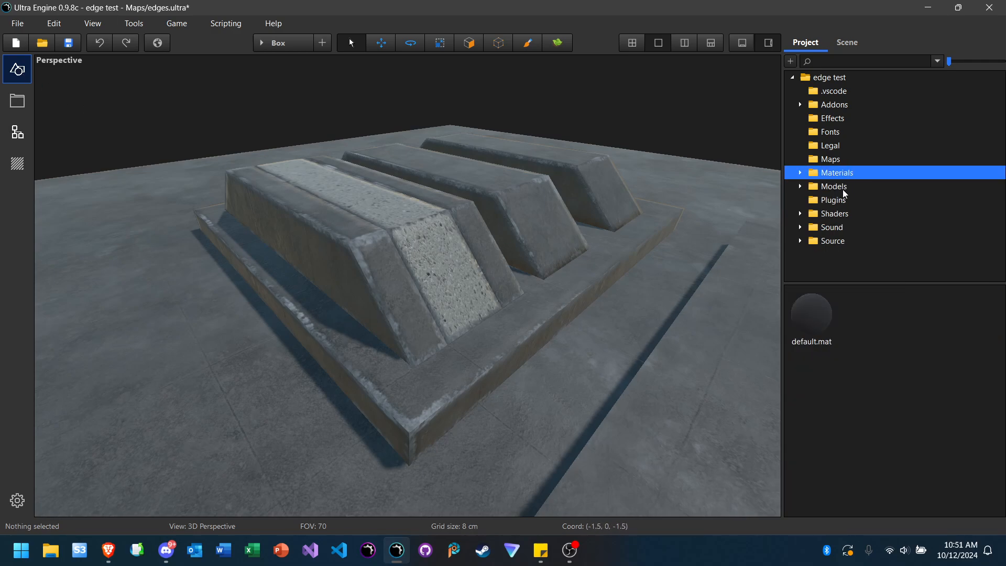
{"action": "double_click", "coordinate": [844, 190]}
{"action": "left_click", "coordinate": [845, 215]}
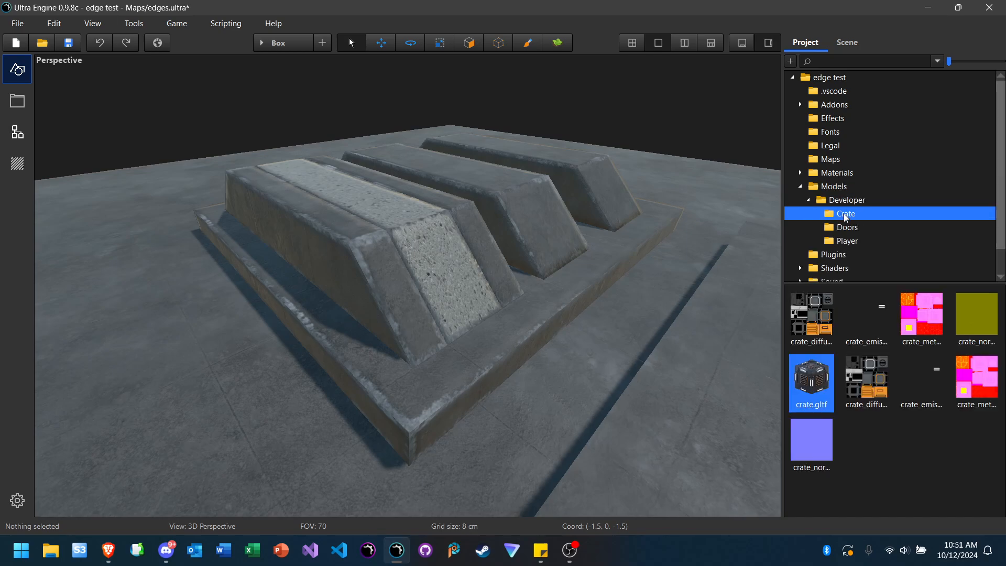
{"action": "double_click", "coordinate": [809, 375]}
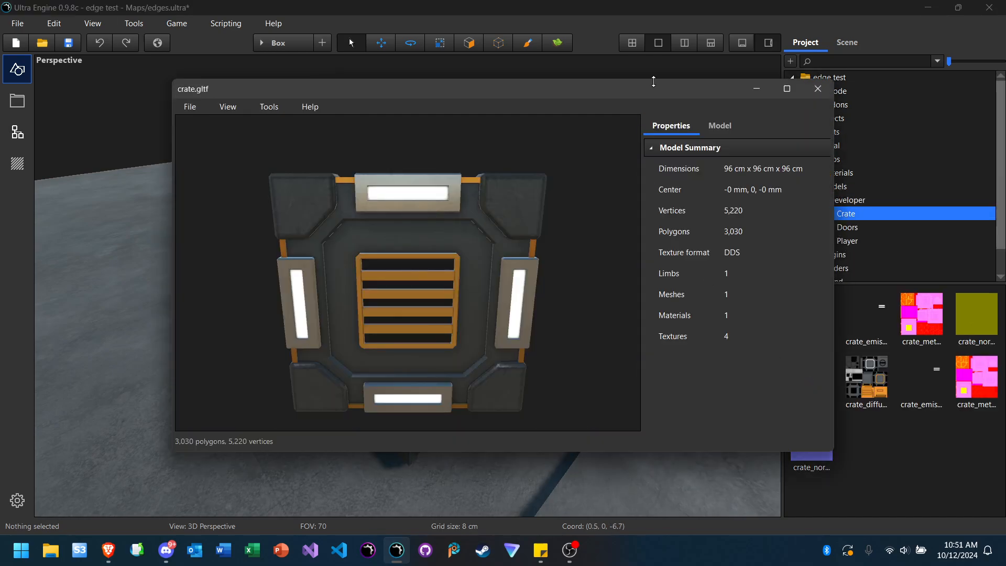
{"action": "left_click_drag", "start_coordinate": [674, 93], "coordinate": [516, 84]}
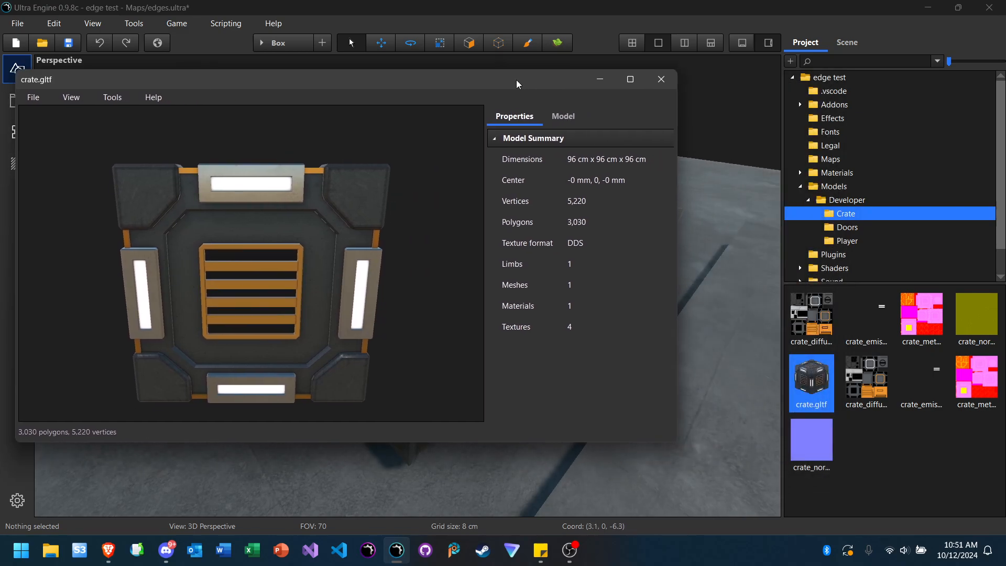
Step: Try the lighter material from the project's Concrete folder on the crate model, and close crate.gltf without saving
{"action": "double_click", "coordinate": [839, 175]}
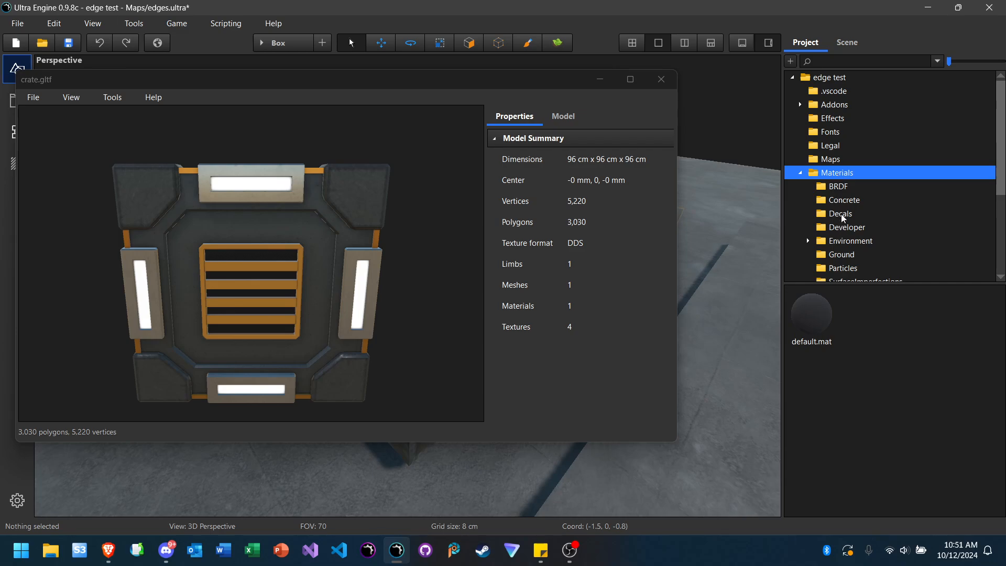
{"action": "left_click", "coordinate": [845, 201]}
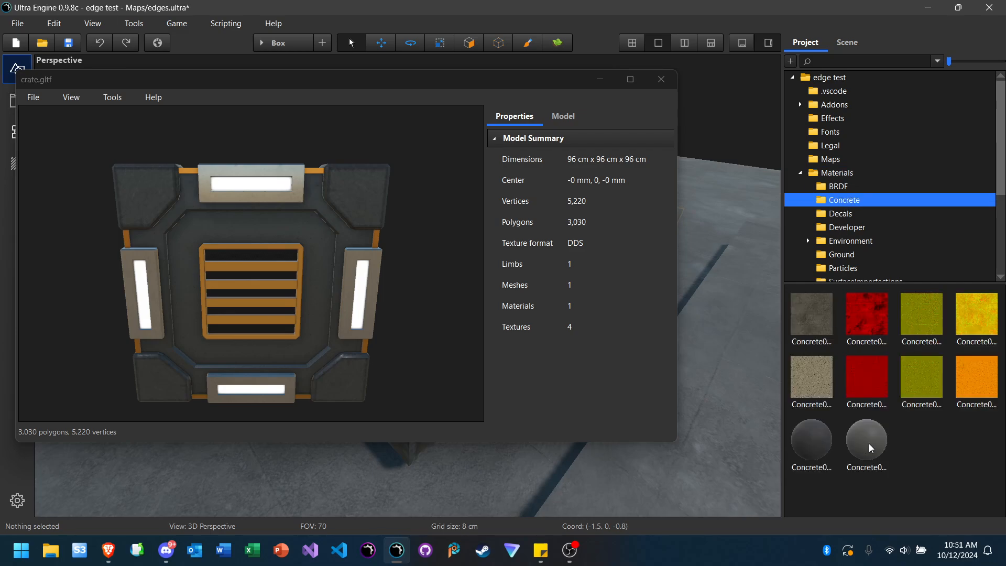
{"action": "left_click_drag", "start_coordinate": [870, 448], "coordinate": [325, 302]}
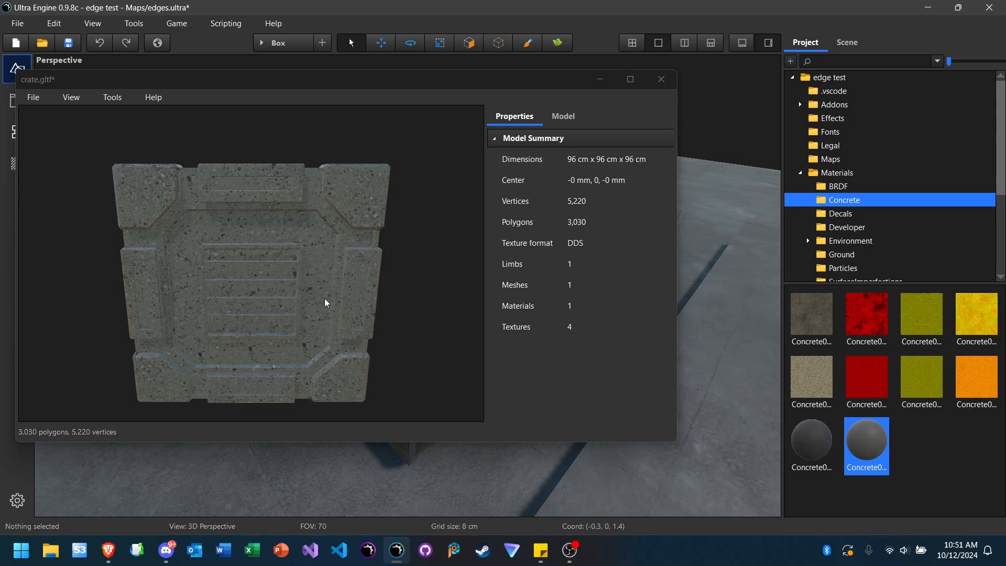
{"action": "left_click_drag", "start_coordinate": [397, 81], "coordinate": [497, 90]}
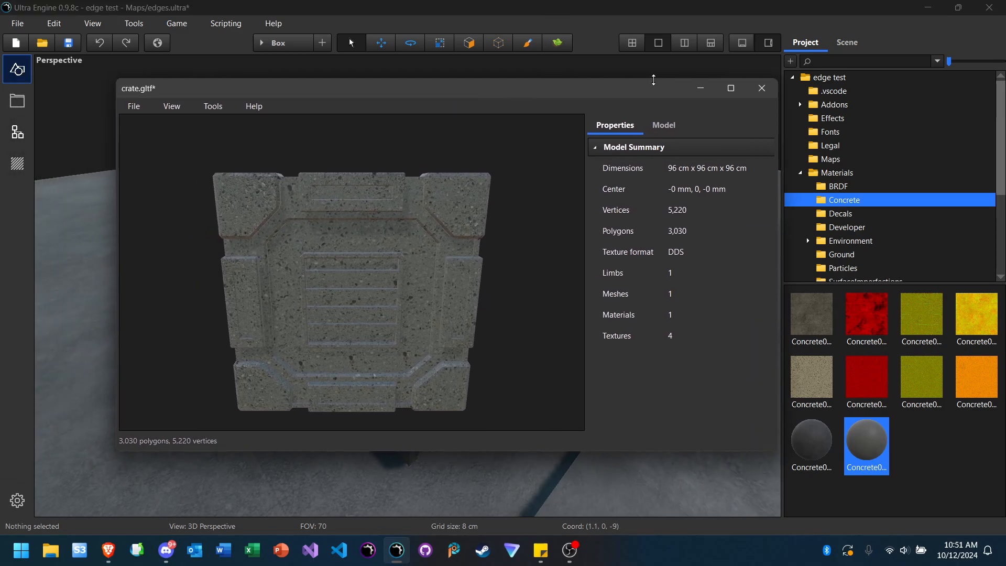
{"action": "left_click", "coordinate": [134, 106]}
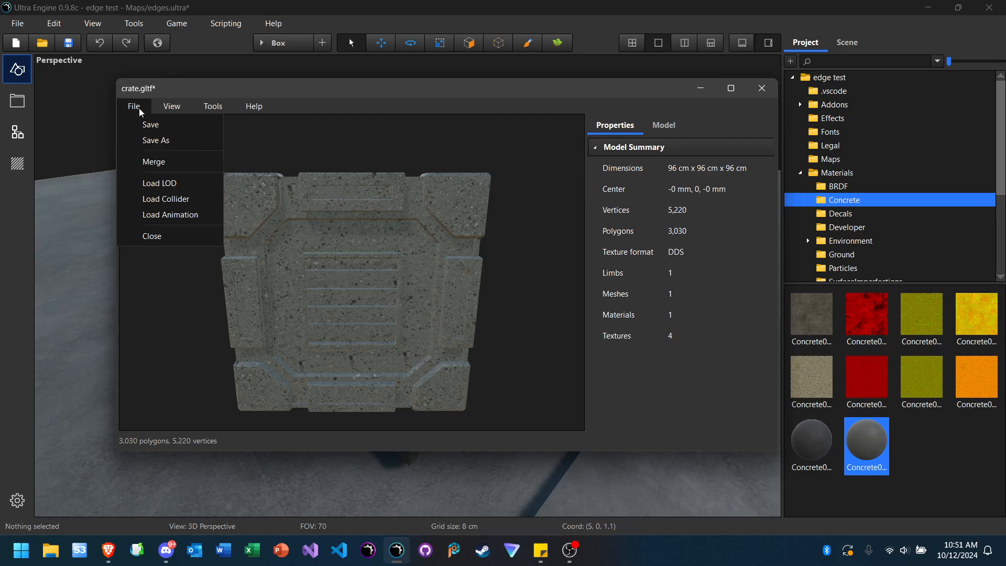
{"action": "left_click", "coordinate": [175, 240]}
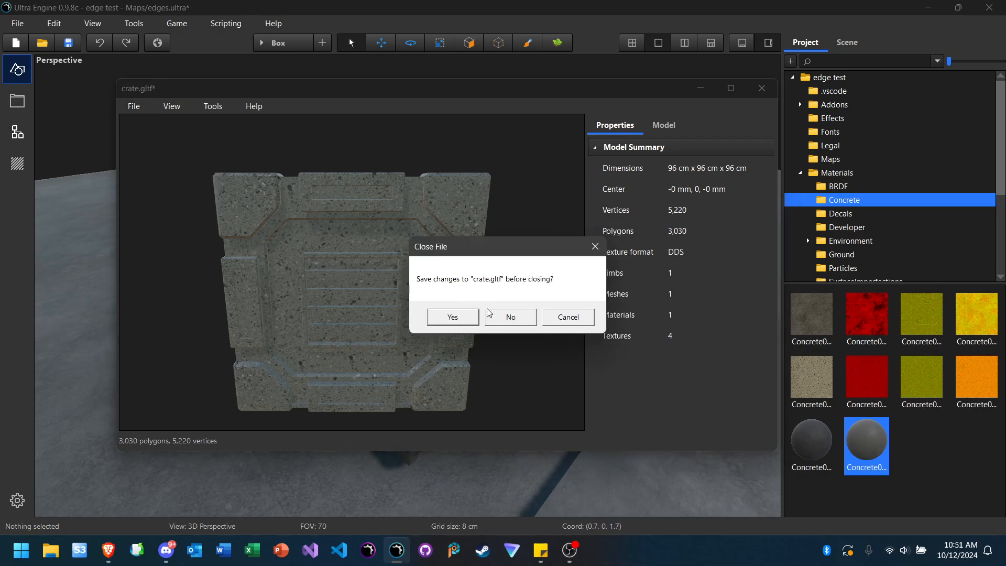
{"action": "left_click", "coordinate": [504, 319]}
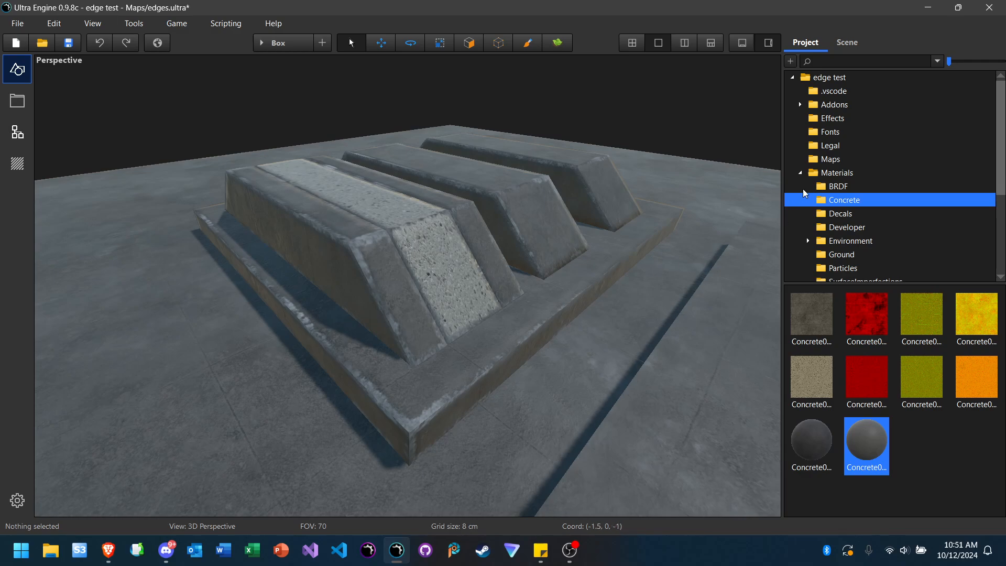
Step: Place crate.gltf from the Models/Developer/Crate folder into the scene on the ground beside the sloped concrete blocks
{"action": "left_click", "coordinate": [838, 175]}
{"action": "double_click", "coordinate": [837, 176]}
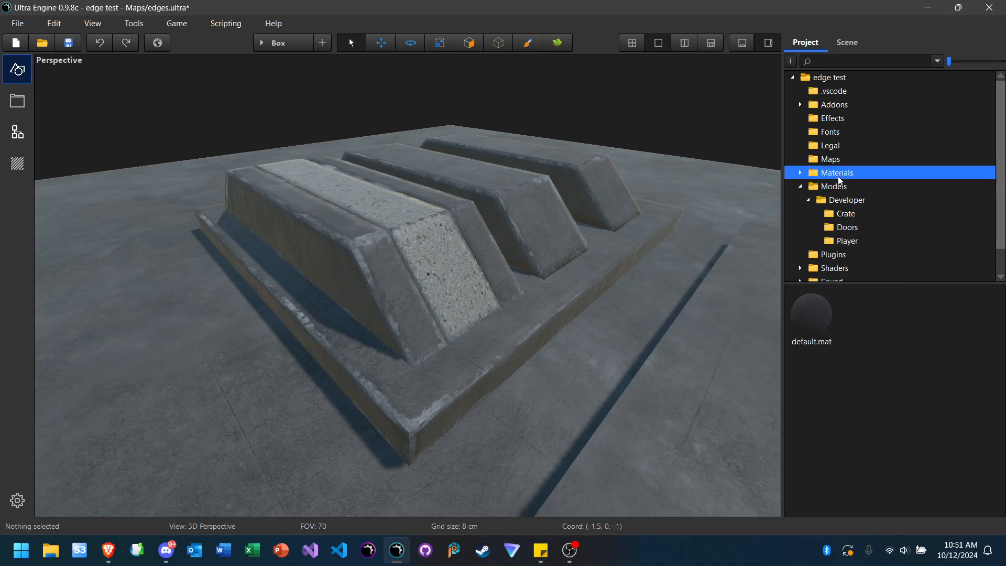
{"action": "left_click", "coordinate": [837, 190]}
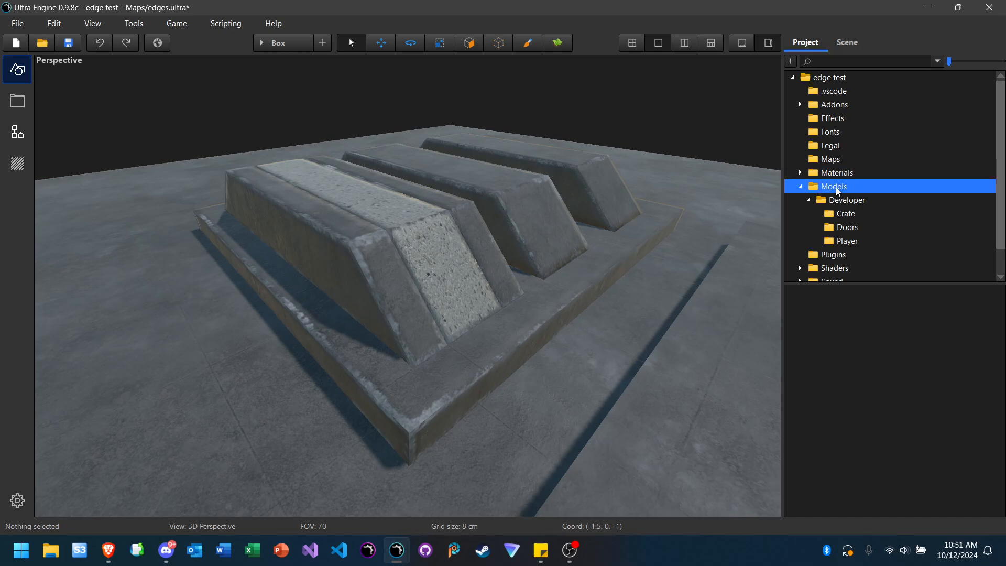
{"action": "left_click", "coordinate": [837, 201]}
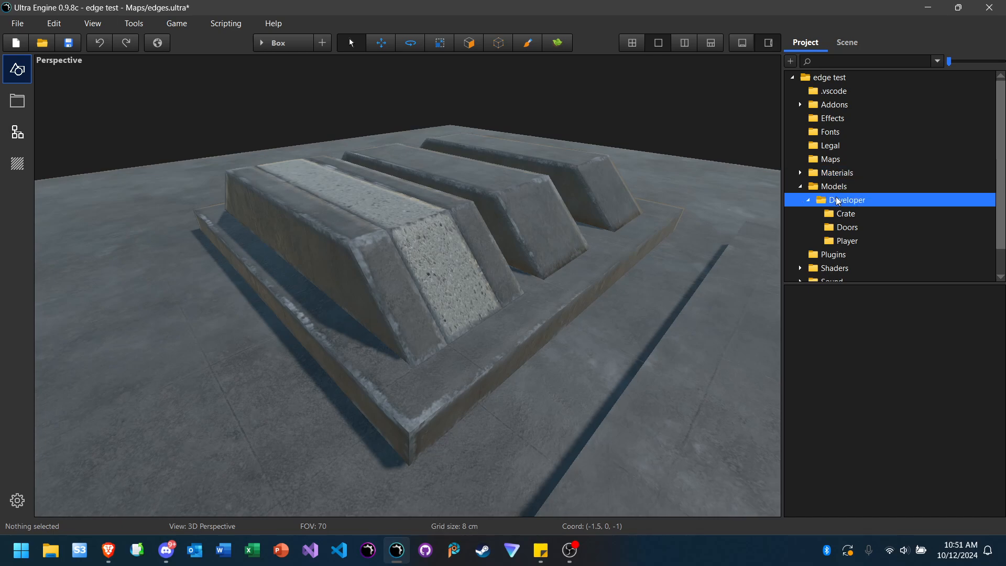
{"action": "double_click", "coordinate": [837, 199]}
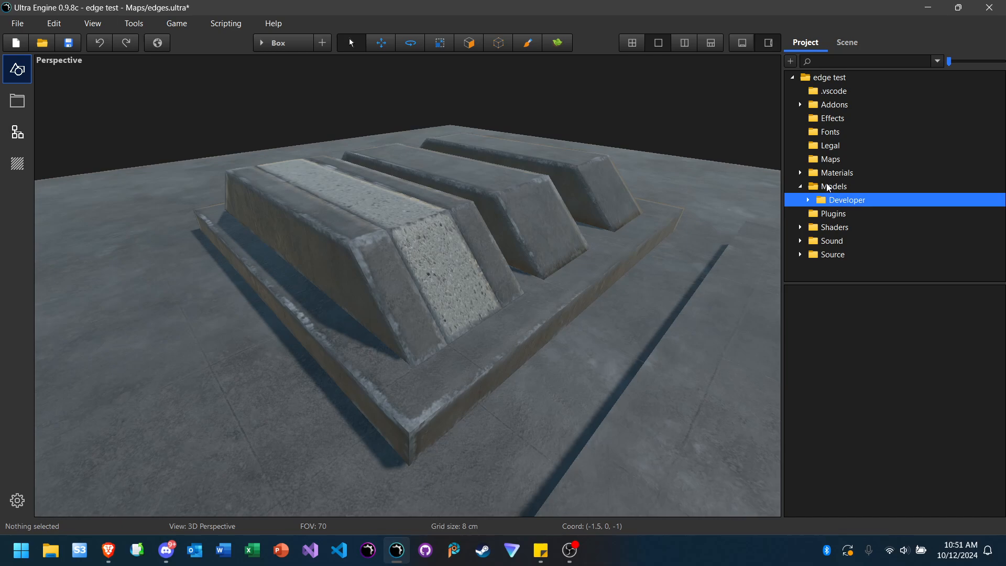
{"action": "double_click", "coordinate": [836, 200]}
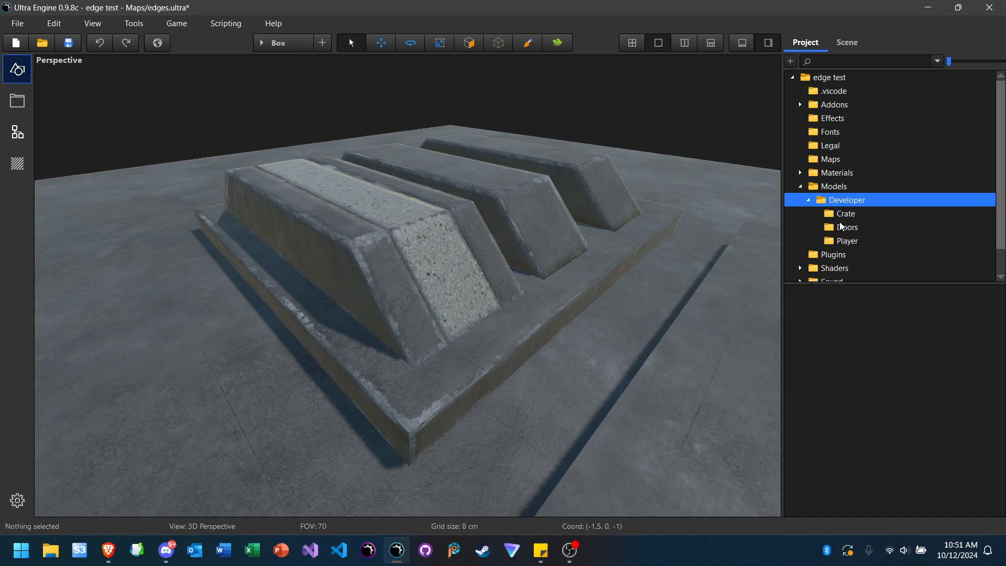
{"action": "left_click", "coordinate": [839, 215]}
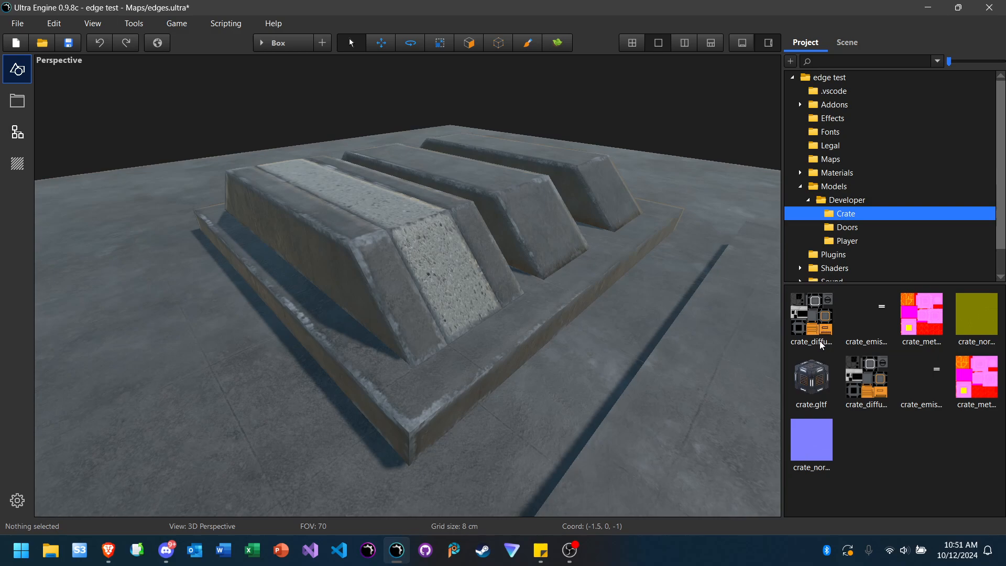
{"action": "left_click_drag", "start_coordinate": [810, 377], "coordinate": [682, 375]}
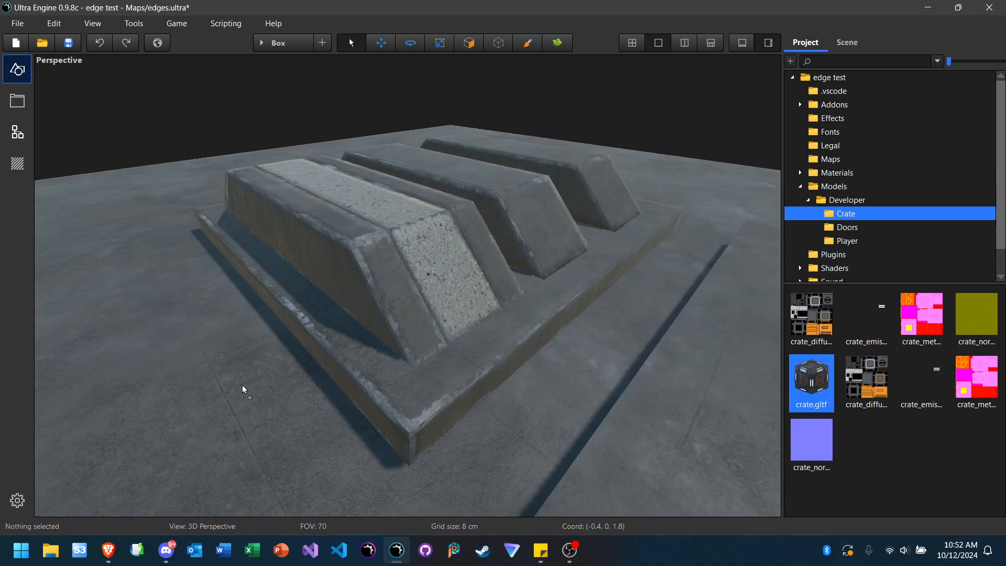
{"action": "left_click_drag", "start_coordinate": [242, 388], "coordinate": [143, 382]}
{"action": "scroll", "coordinate": [234, 354], "scroll_direction": "down", "scroll_amount": 5}
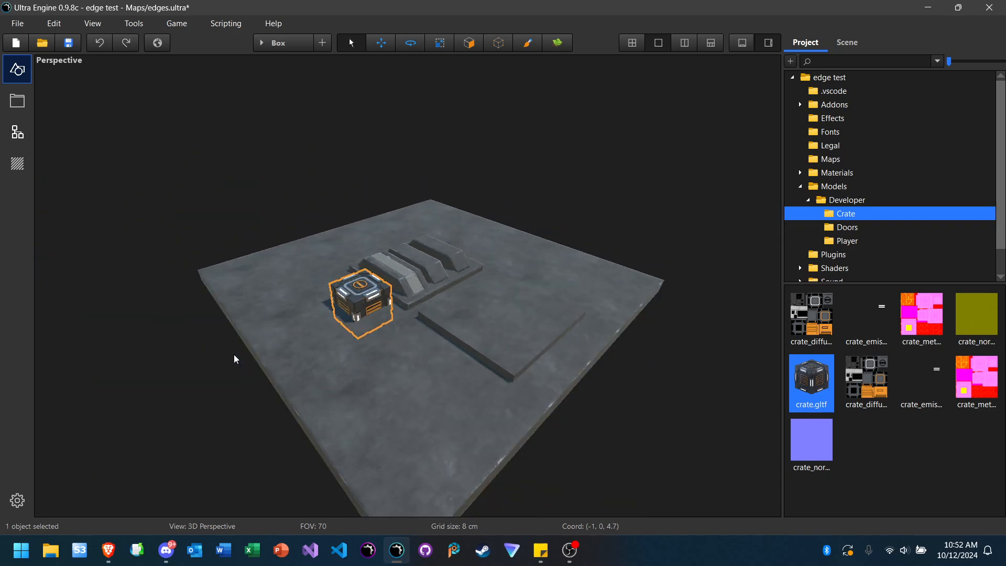
{"action": "scroll", "coordinate": [234, 355], "scroll_direction": "up", "scroll_amount": 4}
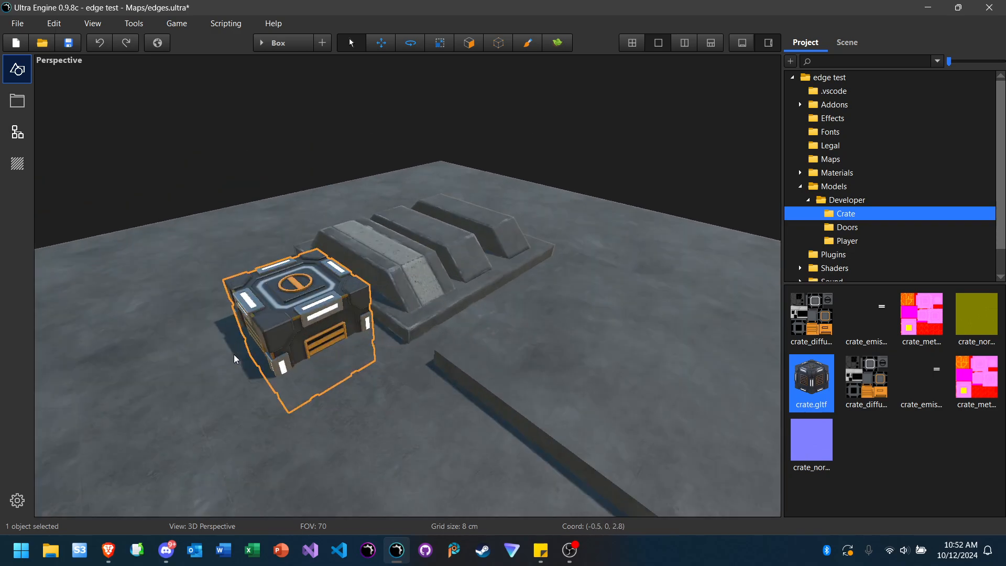
Step: Try to apply the lighter material from the Concrete folder to the crate placed in the scene
{"action": "double_click", "coordinate": [848, 202]}
{"action": "double_click", "coordinate": [833, 174]}
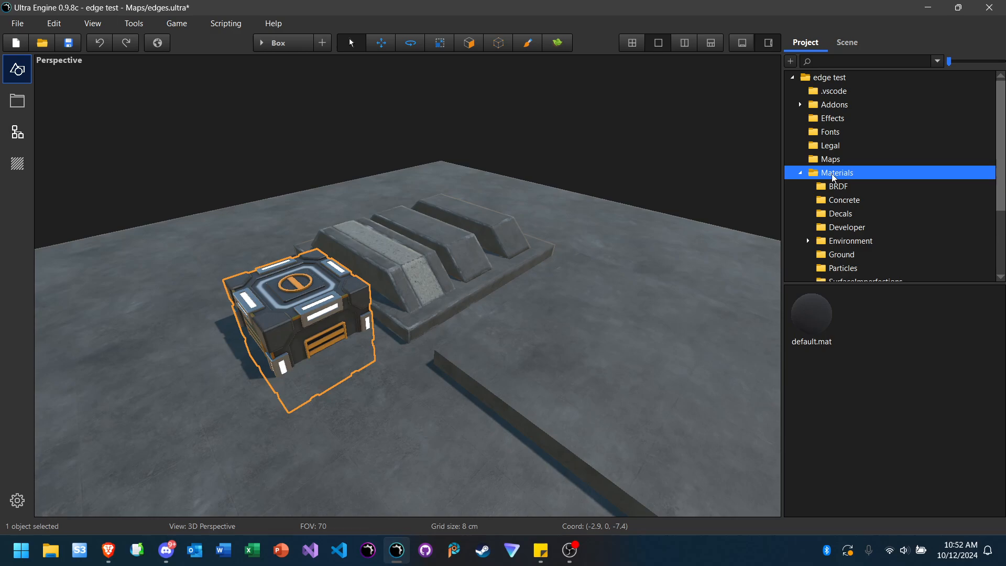
{"action": "left_click", "coordinate": [843, 200]}
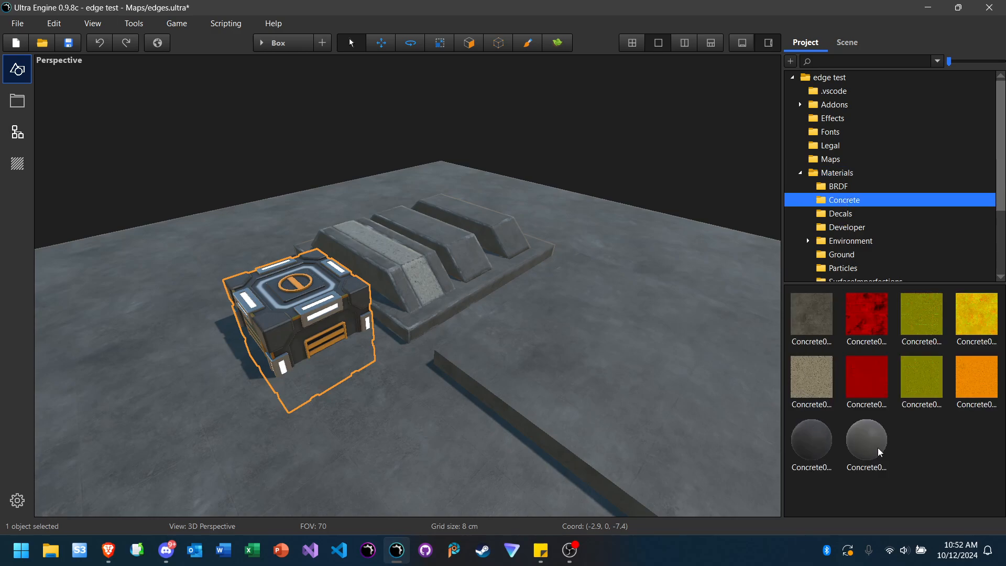
{"action": "left_click_drag", "start_coordinate": [879, 448], "coordinate": [262, 329]}
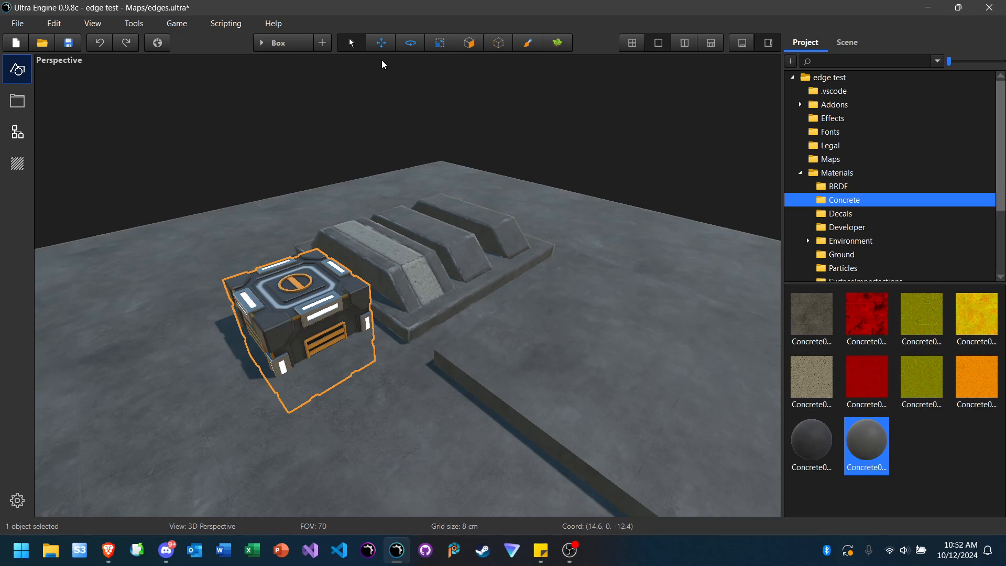
Step: Raise the crate so it rests on the ground, move it away from the sloped blocks, and deselect it
{"action": "left_click", "coordinate": [381, 43]}
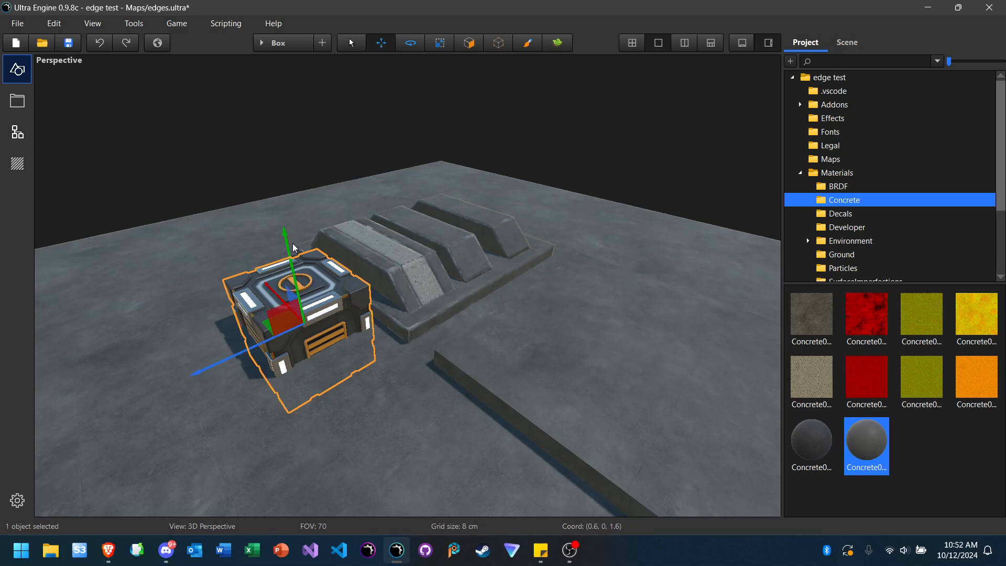
{"action": "left_click_drag", "start_coordinate": [286, 237], "coordinate": [283, 195]}
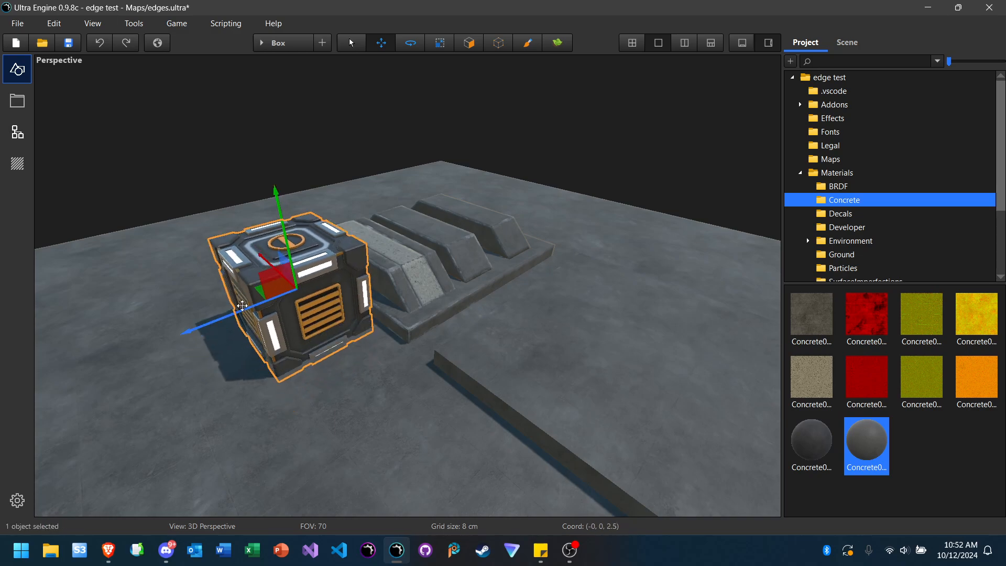
{"action": "left_click_drag", "start_coordinate": [242, 305], "coordinate": [175, 322]}
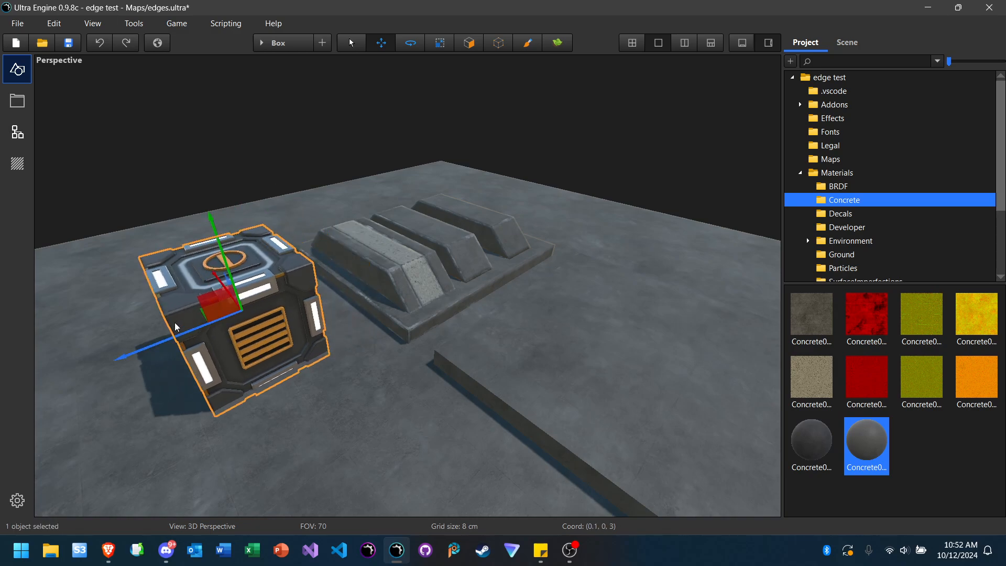
{"action": "left_click", "coordinate": [257, 162]}
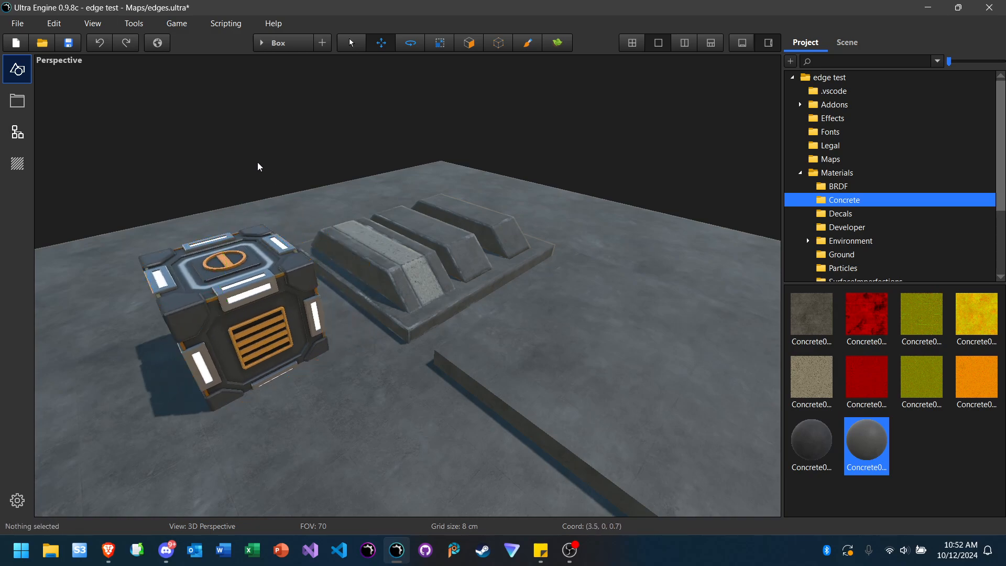
Step: Select the crate in the scene and inspect it up close from its corner
{"action": "mouse_move", "coordinate": [255, 300]}
{"action": "right_mouse_down"}
{"action": "mouse_move", "coordinate": [200, 315]}
{"action": "mouse_move", "coordinate": [249, 317]}
{"action": "mouse_move", "coordinate": [256, 298]}
{"action": "right_mouse_up"}
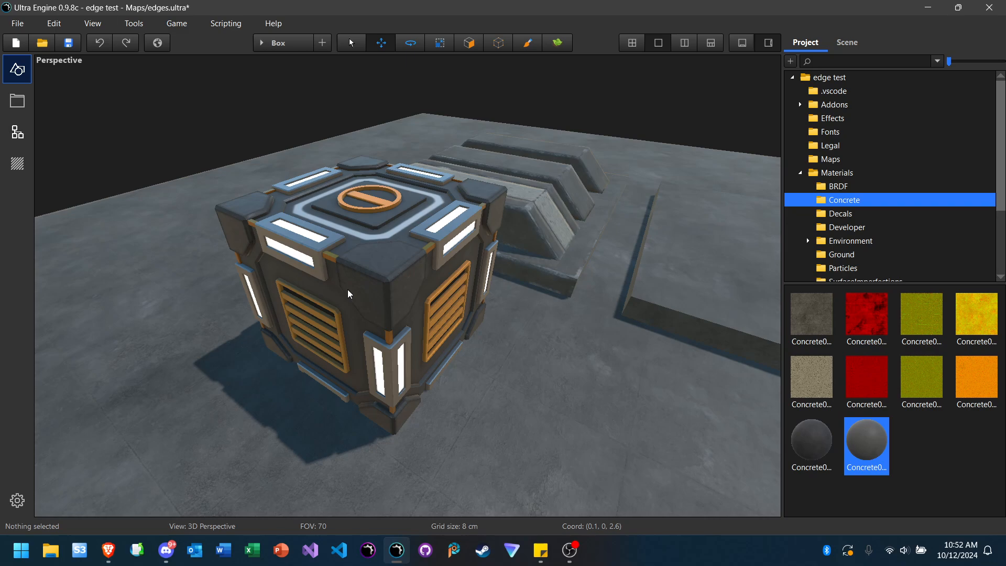
{"action": "left_click", "coordinate": [354, 256]}
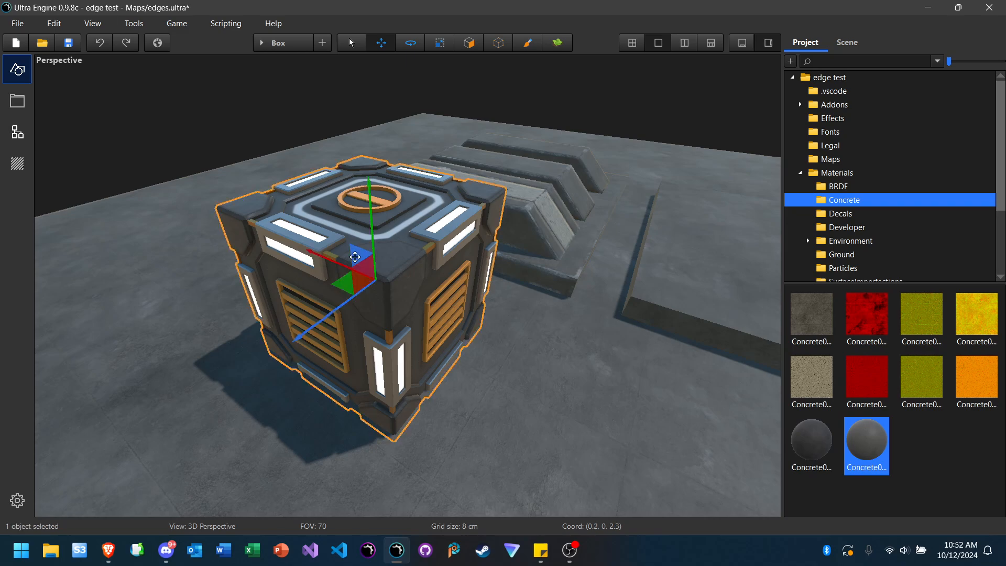
{"action": "mouse_move", "coordinate": [285, 231]}
{"action": "right_mouse_down"}
{"action": "mouse_move", "coordinate": [204, 234]}
{"action": "mouse_move", "coordinate": [288, 228]}
{"action": "right_mouse_up"}
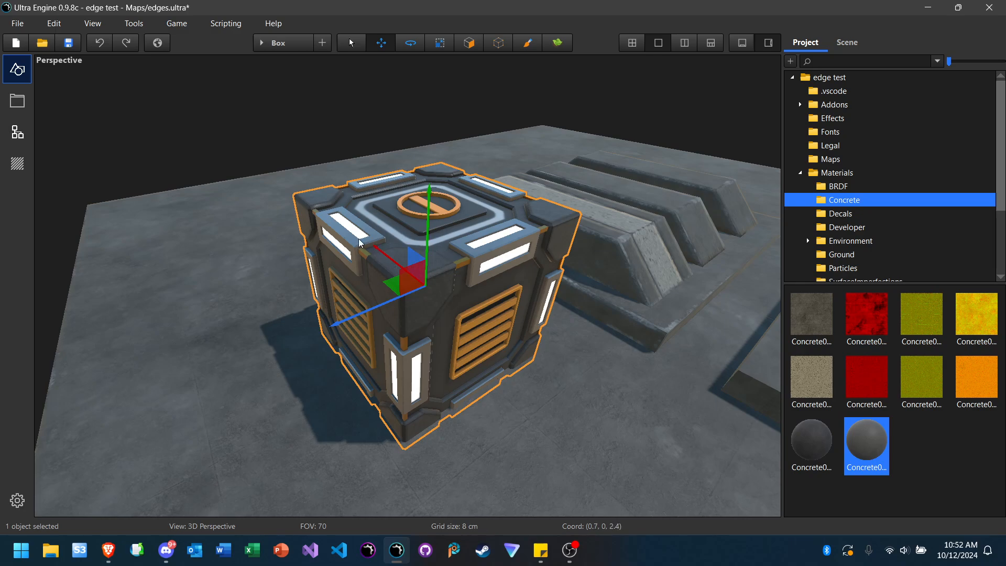
{"action": "left_click", "coordinate": [244, 135]}
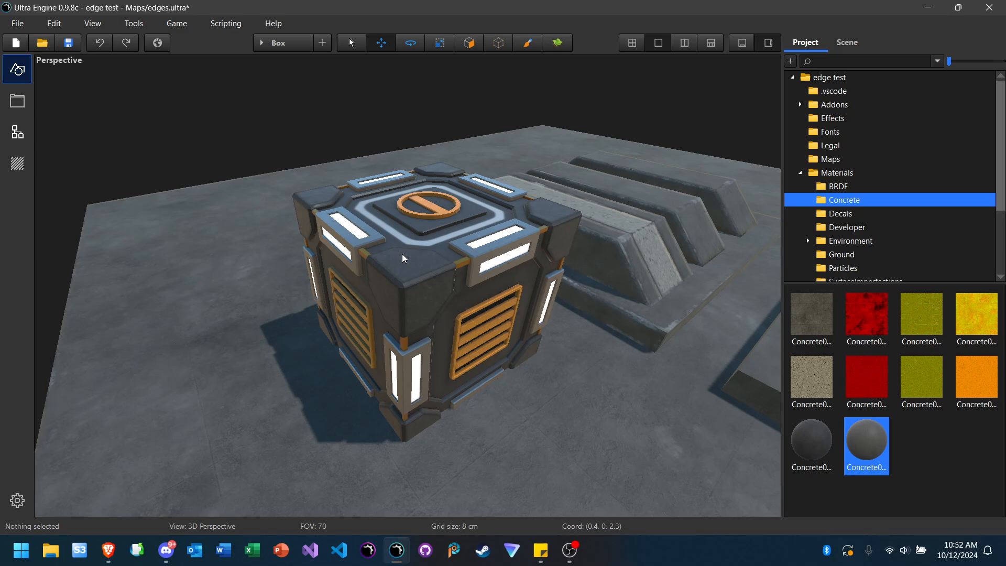
{"action": "left_click", "coordinate": [404, 226]}
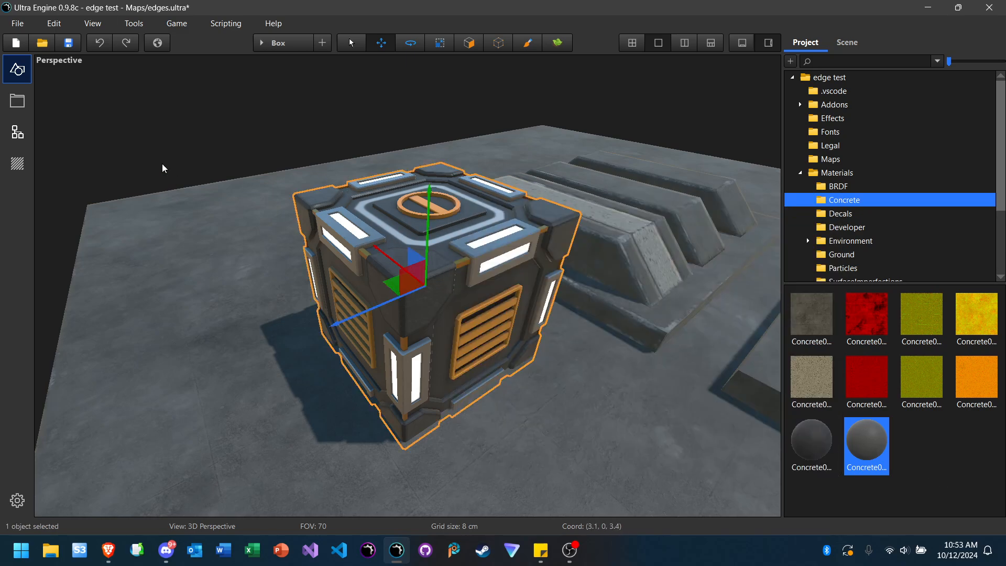
{"action": "left_click", "coordinate": [177, 127]}
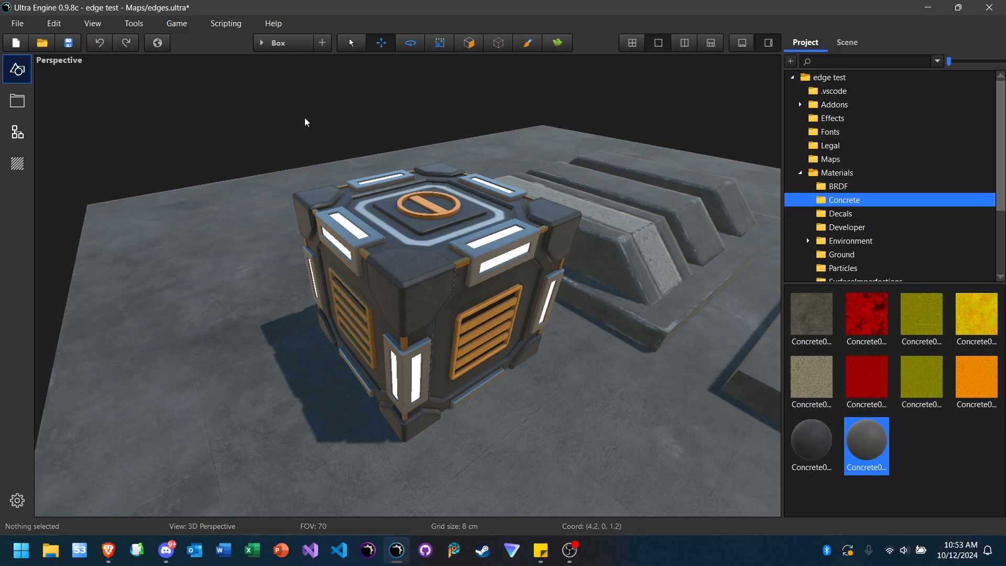
{"action": "right_click_drag", "start_coordinate": [305, 118], "coordinate": [328, 148]}
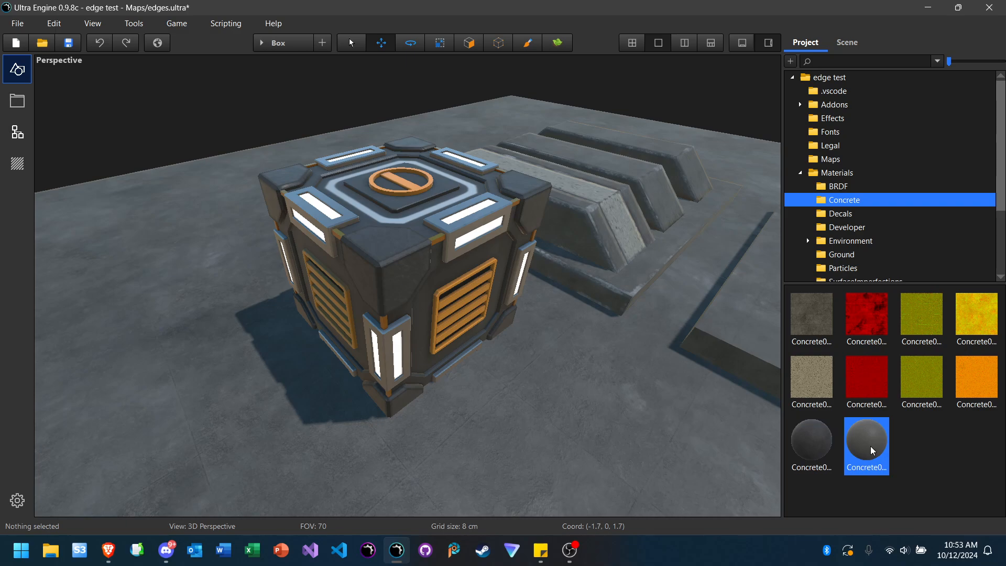
Step: Delete the crate from the scene
{"action": "mouse_move", "coordinate": [862, 445]}
{"action": "left_click", "coordinate": [384, 257]}
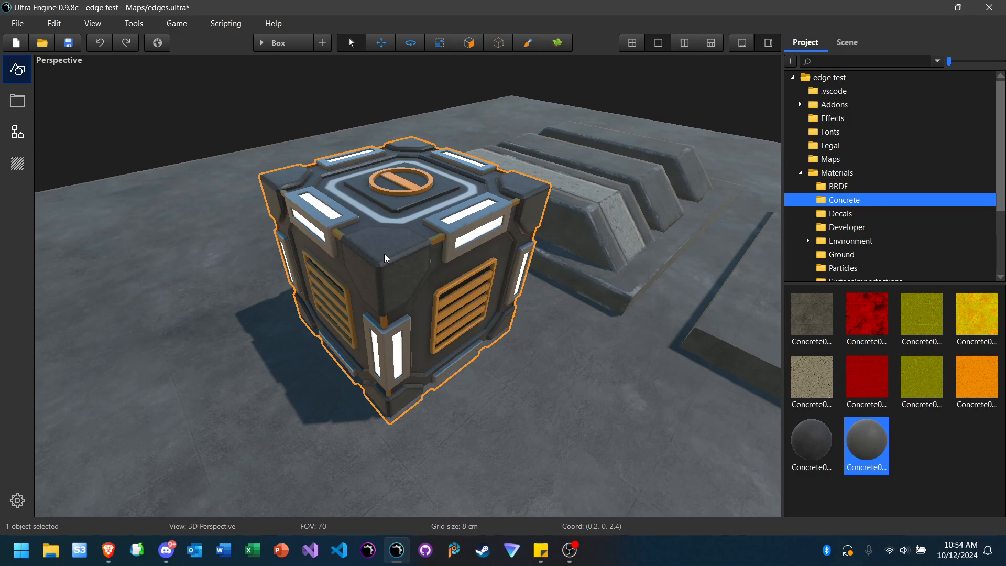
{"action": "key", "text": "Delete"}
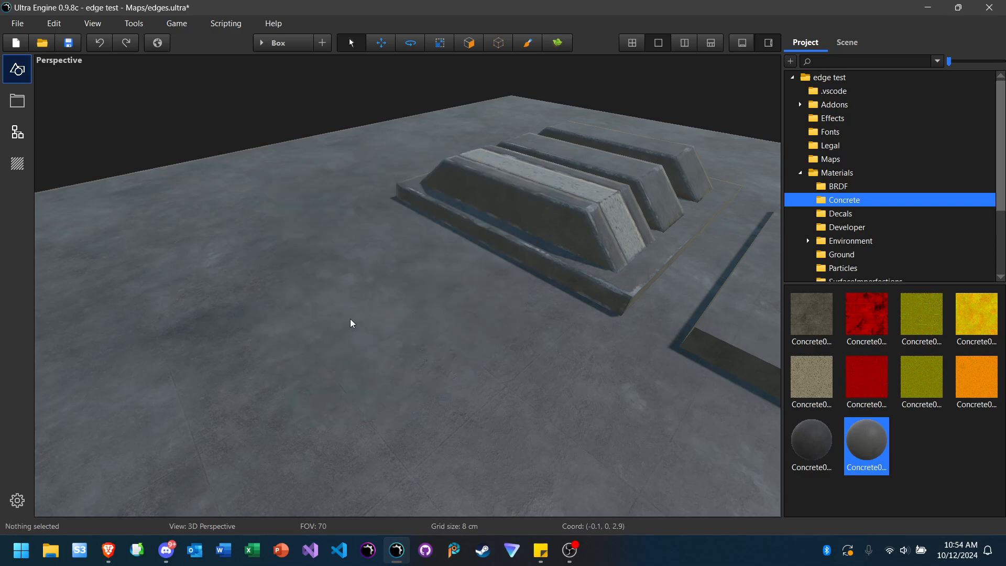
Step: Examine the worn edges and the lighter concrete strip on the sloped blocks from a closer viewpoint
{"action": "mouse_move", "coordinate": [350, 318]}
{"action": "right_mouse_down"}
{"action": "mouse_move", "coordinate": [385, 299]}
{"action": "mouse_move", "coordinate": [335, 298]}
{"action": "mouse_move", "coordinate": [356, 344]}
{"action": "mouse_move", "coordinate": [372, 349]}
{"action": "mouse_move", "coordinate": [353, 315]}
{"action": "right_mouse_up"}
{"action": "key", "text": "w"}
{"action": "key", "text": "d"}
{"action": "key", "text": "s"}
{"action": "key", "text": "w"}
{"action": "key", "text": "a"}
{"action": "key", "text": "s"}
{"action": "key", "text": "d"}
{"action": "key", "text": "w"}
{"action": "key", "text": "a"}
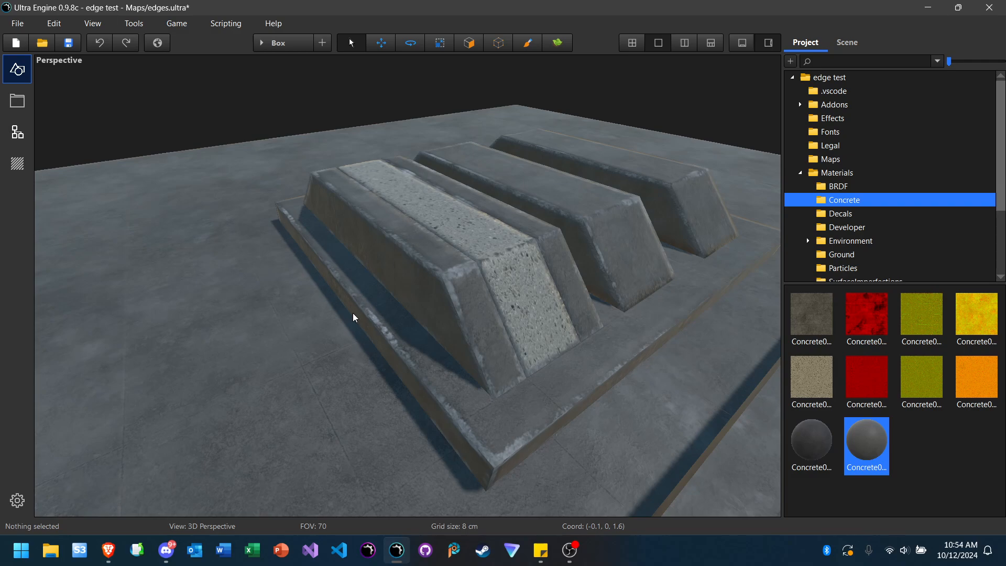
{"action": "right_click_drag", "start_coordinate": [354, 316], "coordinate": [314, 313]}
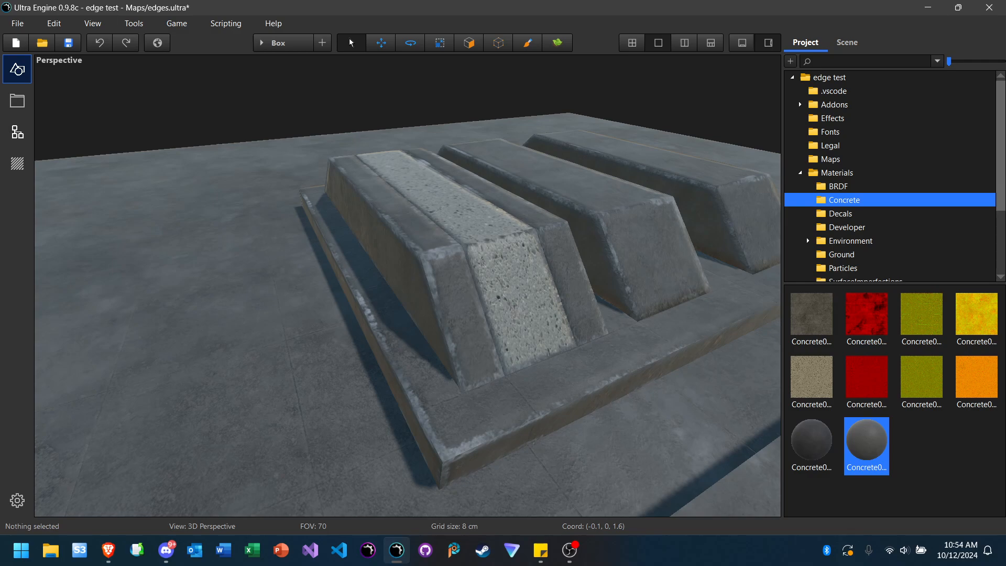
{"action": "key", "text": "s"}
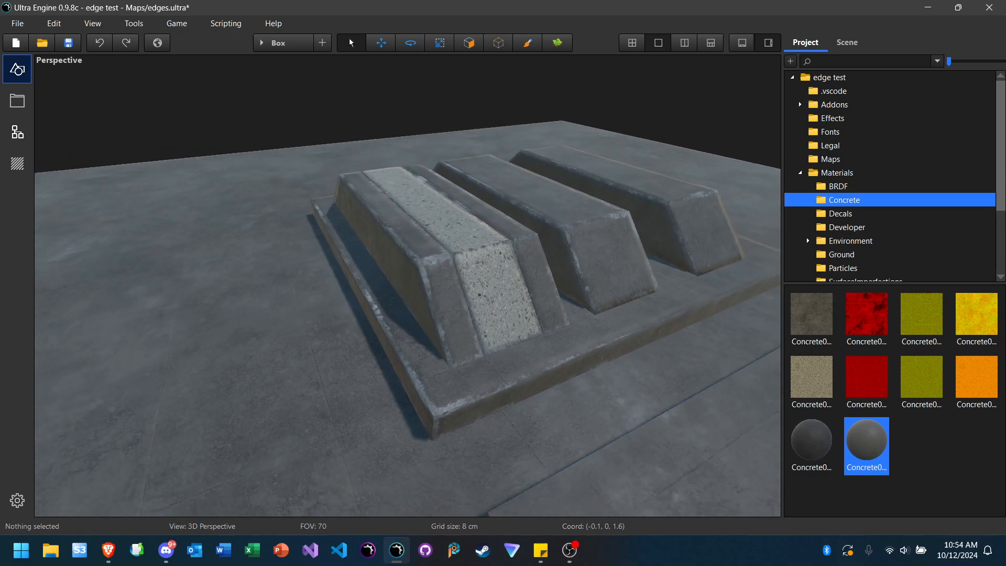
{"action": "key", "text": "w"}
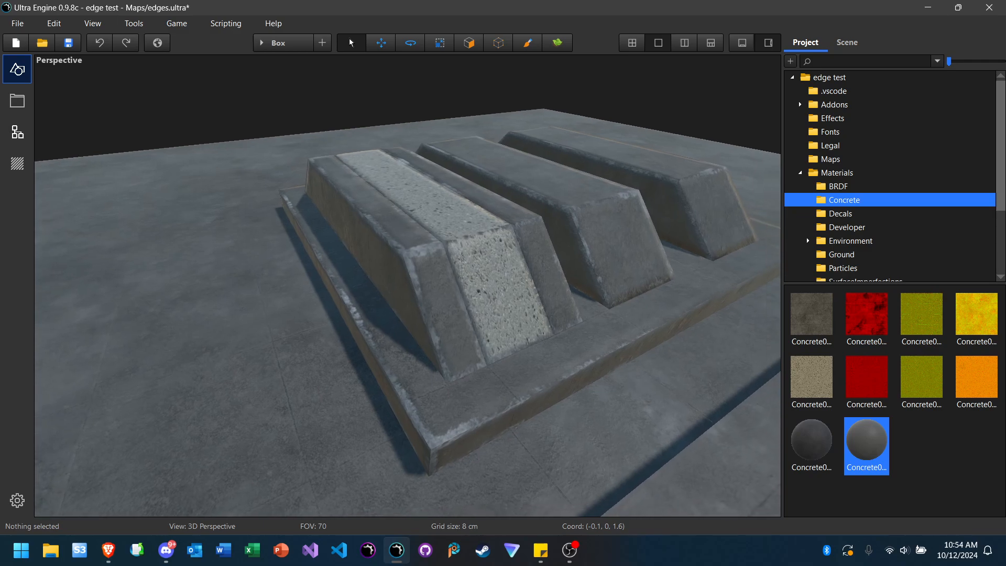
{"action": "right_click_drag", "start_coordinate": [314, 314], "coordinate": [316, 307]}
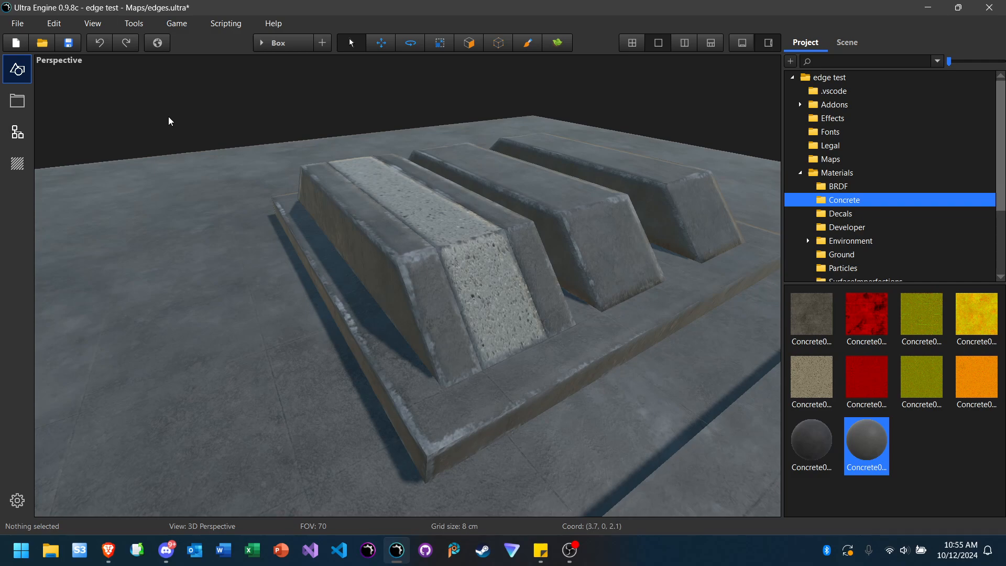
Step: Collapse the Materials folder in the project tree and review the primitives, lights and effects available for creation
{"action": "left_click", "coordinate": [278, 46]}
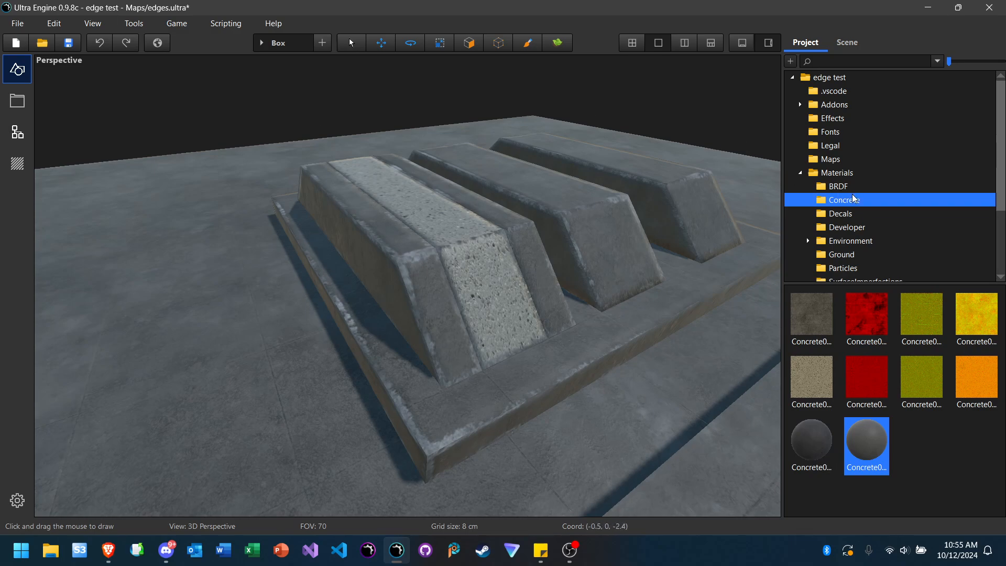
{"action": "double_click", "coordinate": [837, 174]}
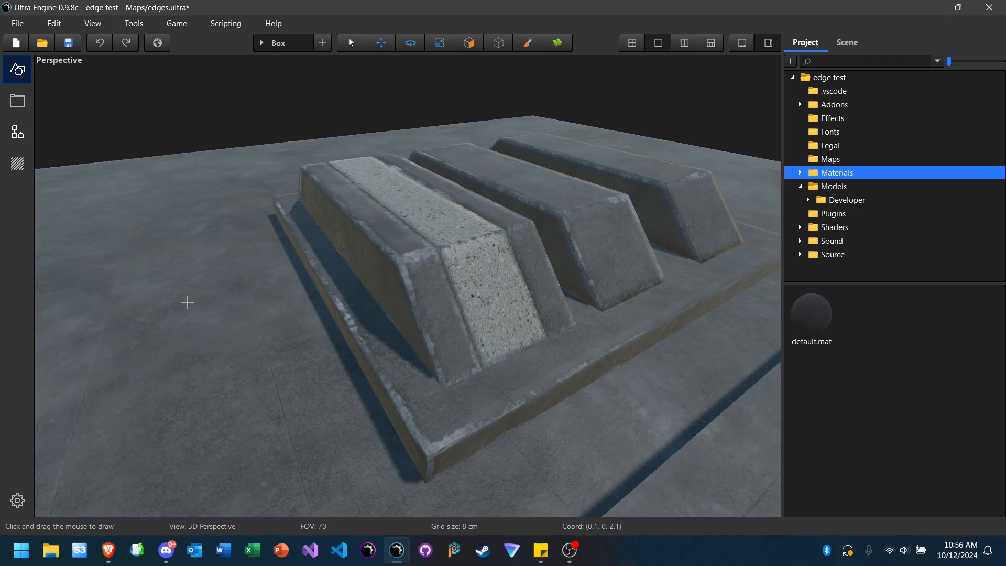
{"action": "left_click", "coordinate": [299, 41]}
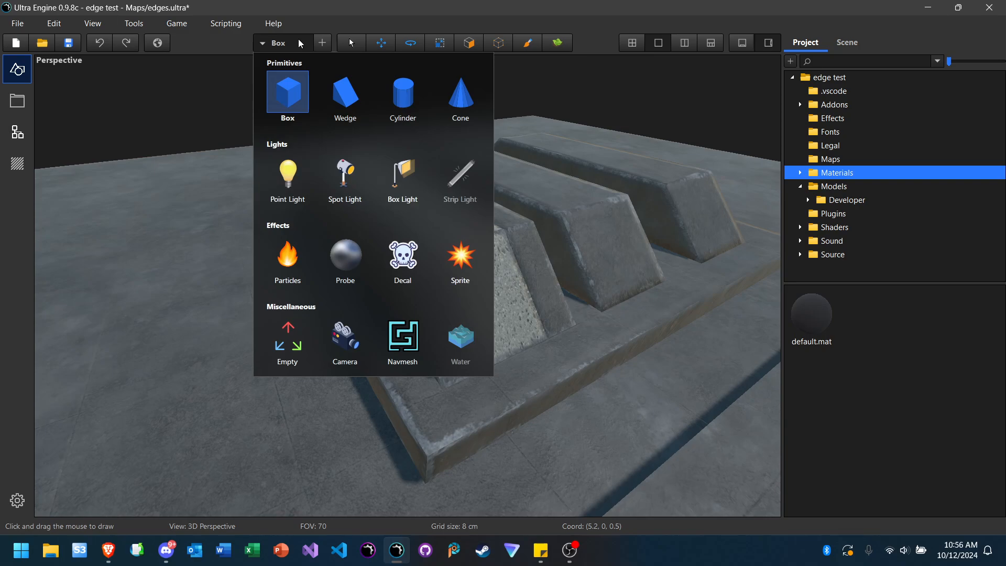
{"action": "left_click", "coordinate": [298, 40]}
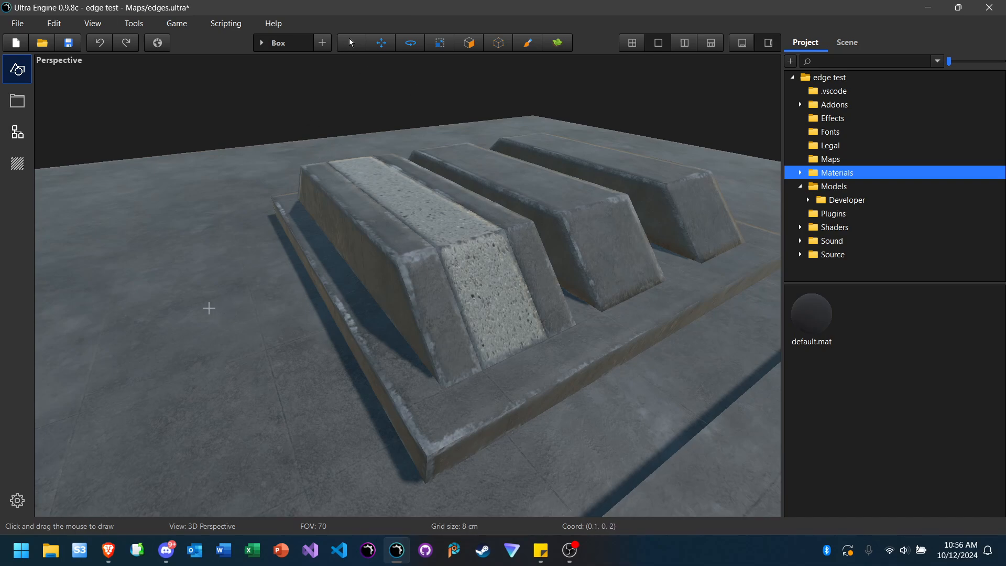
Step: Examine the sloped blocks from the opposite side, the concrete ground surface, and the front block's edges close up
{"action": "key", "text": "a"}
{"action": "right_click_drag", "start_coordinate": [408, 286], "coordinate": [662, 236]}
{"action": "key", "text": "a"}
{"action": "key", "text": "a"}
{"action": "right_click_drag", "start_coordinate": [212, 267], "coordinate": [341, 310]}
{"action": "key", "text": "w"}
{"action": "key", "text": "s"}
{"action": "key", "text": "s"}
{"action": "right_click_drag", "start_coordinate": [545, 223], "coordinate": [538, 218]}
{"action": "key", "text": "w"}
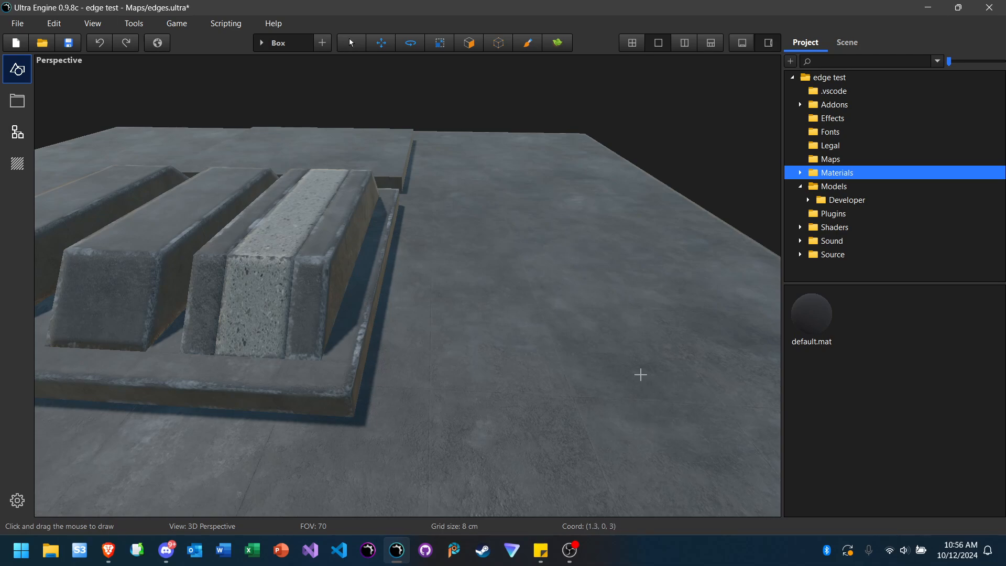
{"action": "key", "text": "w"}
{"action": "right_click_drag", "start_coordinate": [578, 388], "coordinate": [526, 347]}
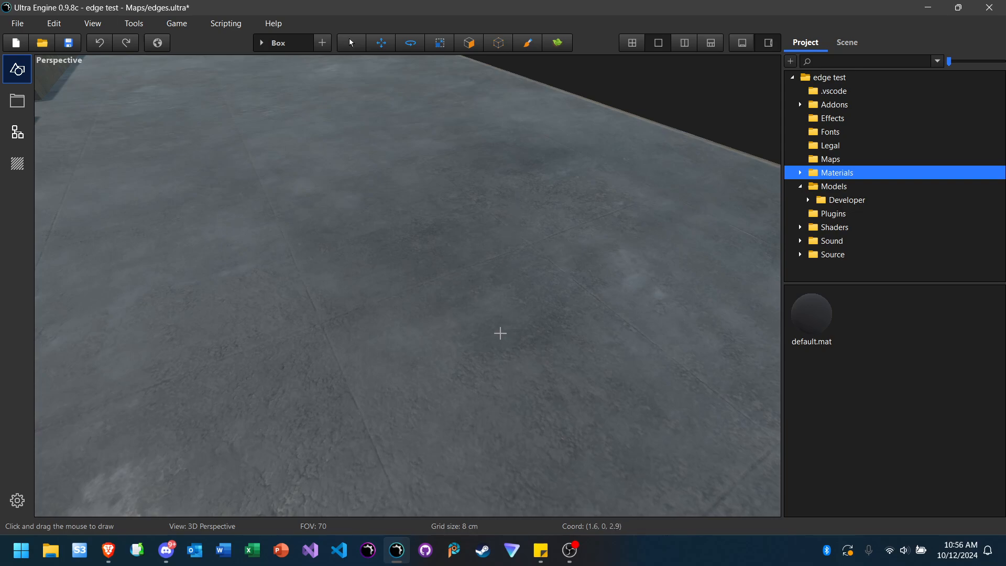
{"action": "right_click_drag", "start_coordinate": [484, 269], "coordinate": [236, 241]}
{"action": "key", "text": "s"}
{"action": "key", "text": "w"}
{"action": "key", "text": "d"}
{"action": "key", "text": "s"}
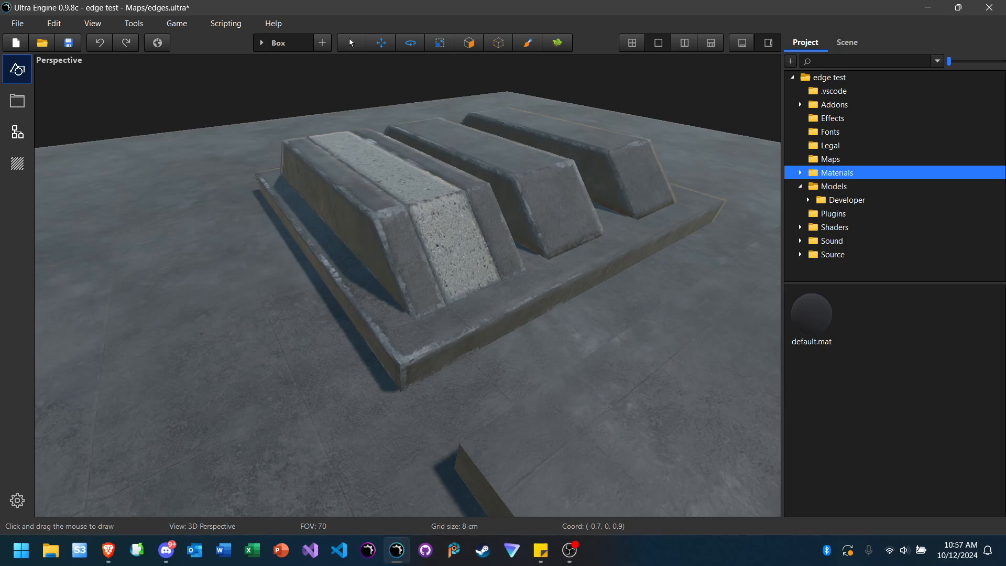
{"action": "right_click_drag", "start_coordinate": [376, 270], "coordinate": [406, 291]}
{"action": "key", "text": "w"}
{"action": "key", "text": "w"}
{"action": "key", "text": "s"}
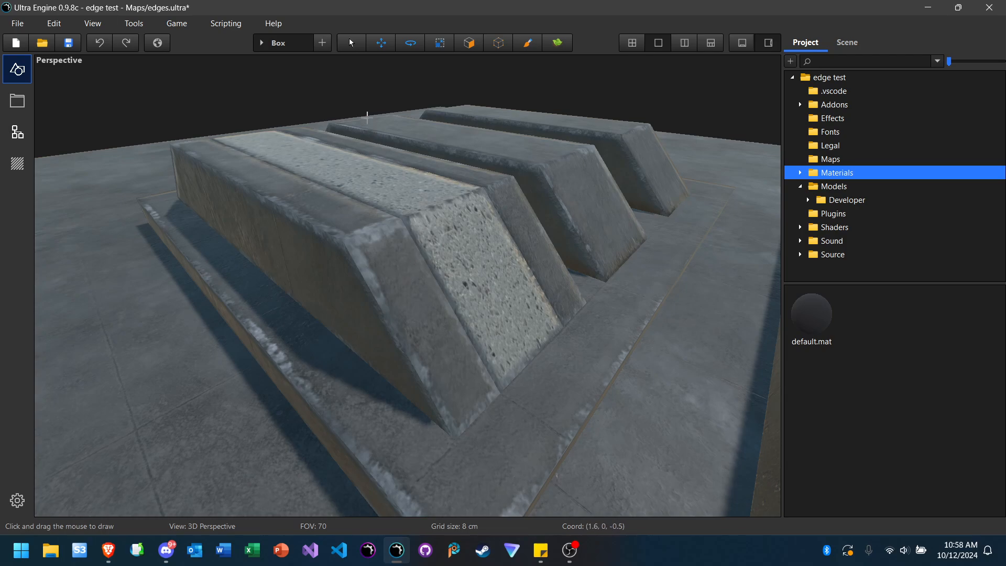
Step: Leave box creation for object selection and examine the sloped blocks together with the neighbouring plain slab from several angles
{"action": "left_click", "coordinate": [352, 50]}
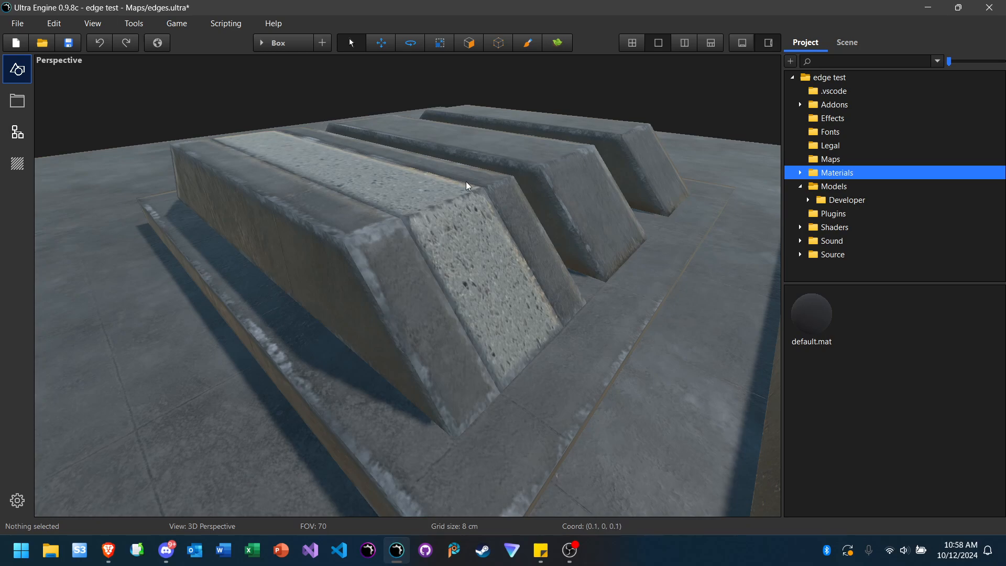
{"action": "key", "text": "d"}
{"action": "right_click_drag", "start_coordinate": [468, 182], "coordinate": [427, 189]}
{"action": "key", "text": "d"}
{"action": "key", "text": "a"}
{"action": "key", "text": "a"}
{"action": "key", "text": "s"}
{"action": "key", "text": "w"}
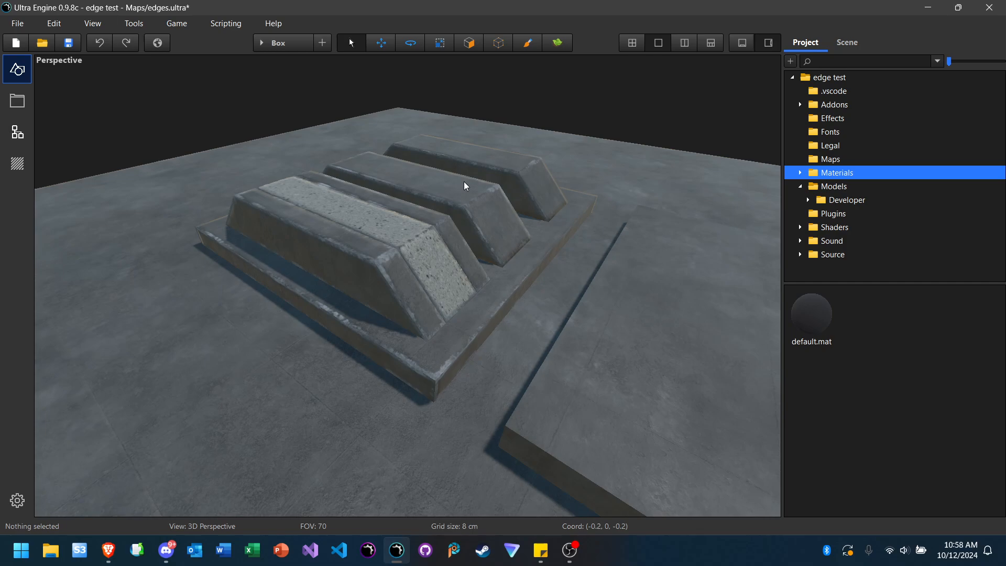
{"action": "key", "text": "w"}
{"action": "right_click_drag", "start_coordinate": [467, 184], "coordinate": [501, 179]}
{"action": "key", "text": "s"}
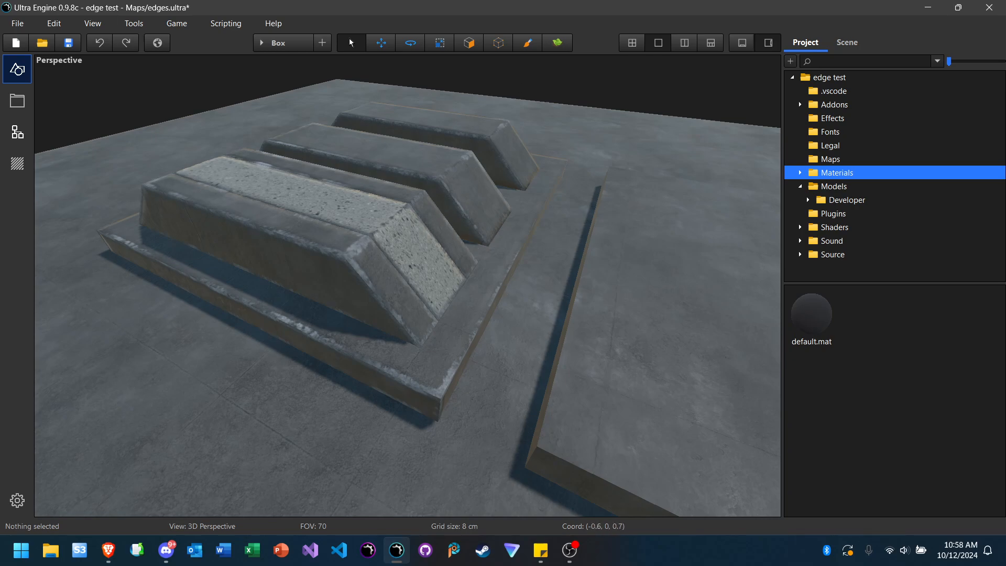
{"action": "key", "text": "d"}
{"action": "right_click_drag", "start_coordinate": [408, 285], "coordinate": [447, 231]}
{"action": "key", "text": "w"}
{"action": "key", "text": "a"}
{"action": "key", "text": "s"}
{"action": "key", "text": "d"}
{"action": "key", "text": "a"}
{"action": "key", "text": "w"}
{"action": "key", "text": "d"}
{"action": "key", "text": "s"}
{"action": "key", "text": "a"}
{"action": "key", "text": "d"}
{"action": "key", "text": "w"}
{"action": "key", "text": "q"}
{"action": "key", "text": "e"}
{"action": "key", "text": "w"}
{"action": "key", "text": "a"}
{"action": "key", "text": "d"}
{"action": "key", "text": "a"}
{"action": "key", "text": "d"}
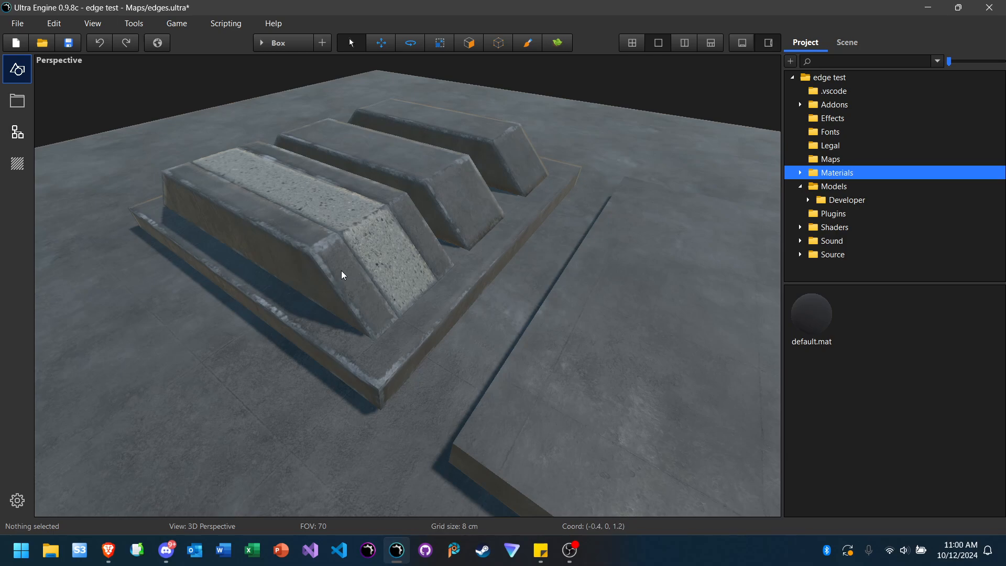
Step: Check the sloped block with the lighter strip and inspect its edges from a lower viewpoint
{"action": "left_click", "coordinate": [294, 185]}
{"action": "left_click", "coordinate": [133, 98]}
{"action": "right_click_drag", "start_coordinate": [319, 240], "coordinate": [301, 211]}
{"action": "key", "text": "w"}
{"action": "key", "text": "s"}
{"action": "key", "text": "d"}
{"action": "key", "text": "d"}
{"action": "key", "text": "w"}
{"action": "key", "text": "a"}
{"action": "key", "text": "a"}
{"action": "key", "text": "a"}
{"action": "key", "text": "d"}
{"action": "key", "text": "a"}
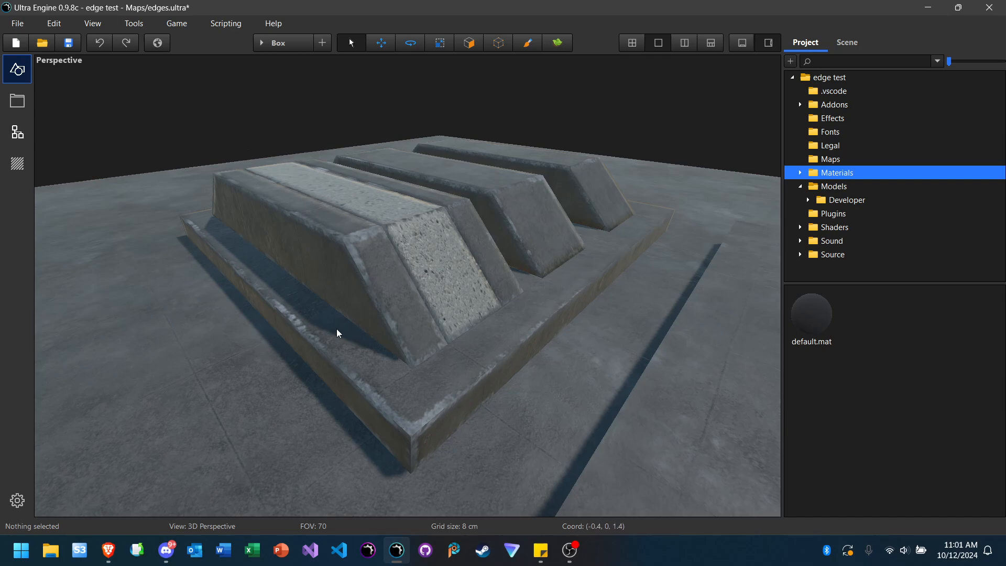
Step: Duplicate the five sloped block pieces and place the copies on the plain slab beside the originals
{"action": "key", "text": "a"}
{"action": "right_click_drag", "start_coordinate": [337, 329], "coordinate": [516, 292]}
{"action": "key", "text": "d"}
{"action": "key", "text": "w"}
{"action": "key", "text": "a"}
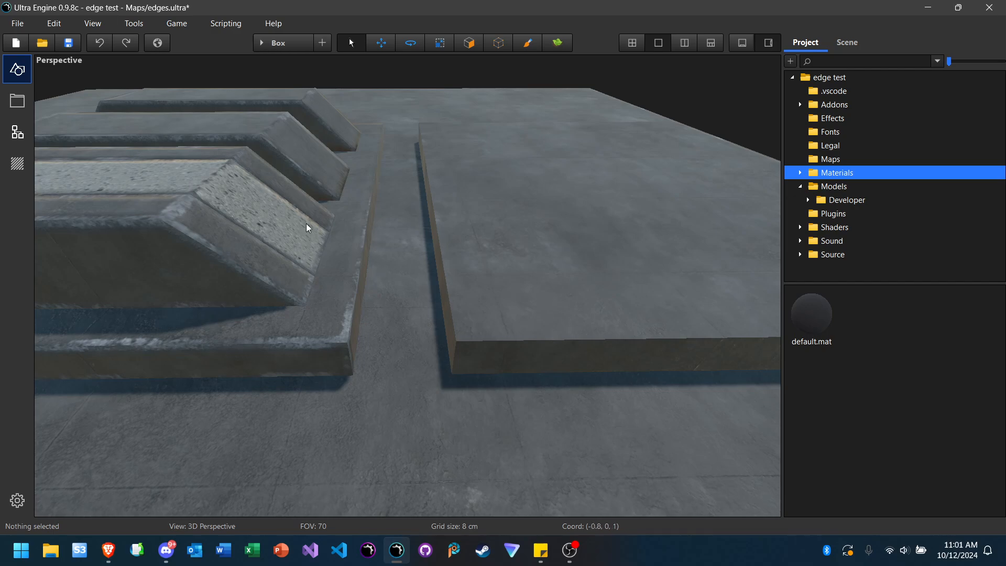
{"action": "left_click", "coordinate": [237, 249]}
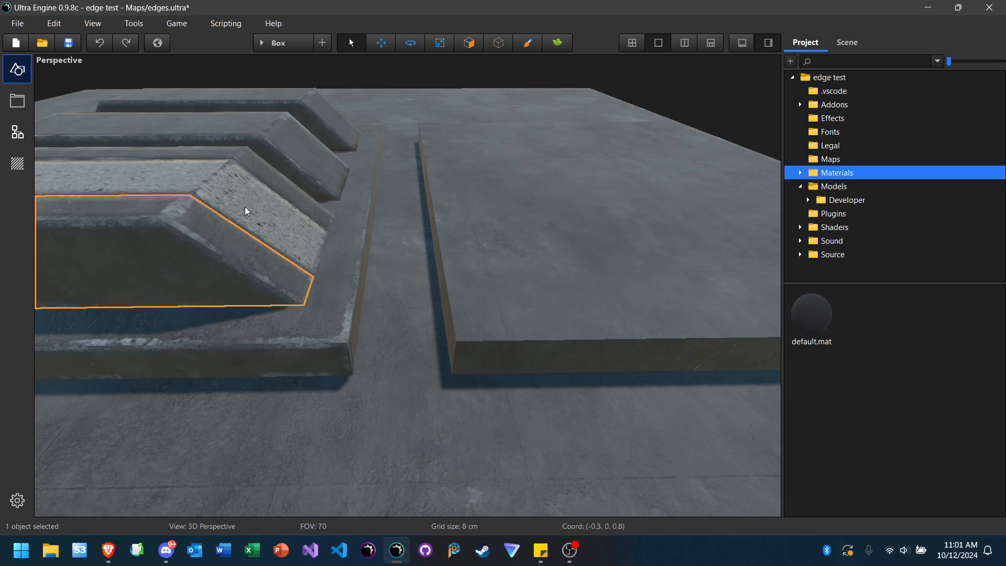
{"action": "left_click", "coordinate": [253, 192], "text": "ctrl"}
{"action": "left_click", "coordinate": [266, 178], "text": "ctrl"}
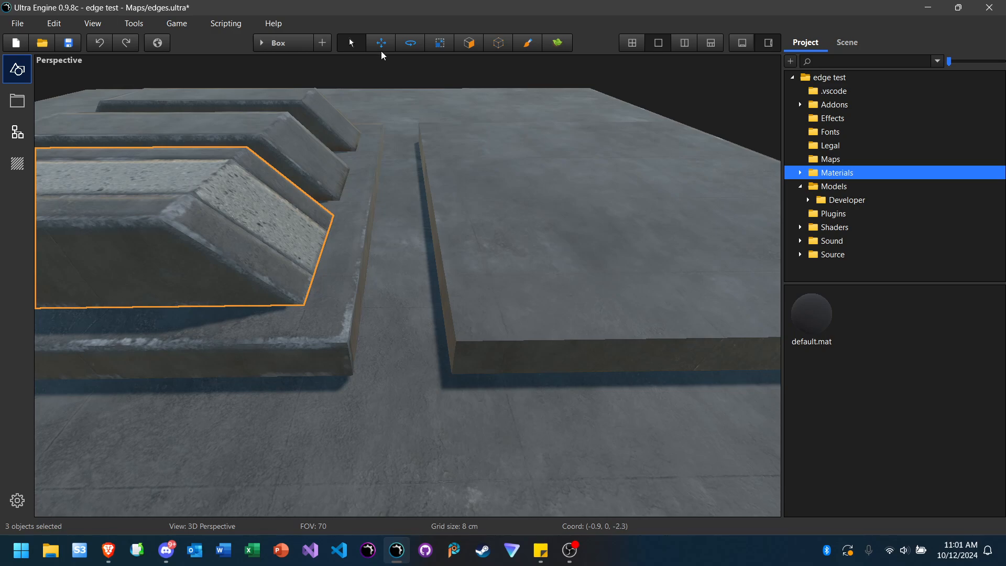
{"action": "left_click", "coordinate": [301, 135], "text": "ctrl"}
{"action": "left_click", "coordinate": [324, 118], "text": "ctrl"}
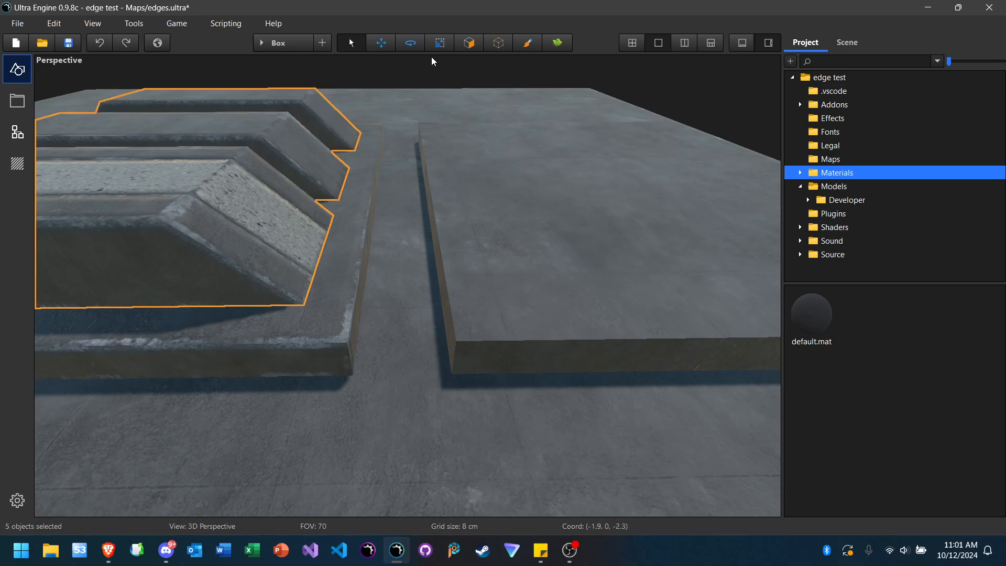
{"action": "left_click", "coordinate": [382, 44]}
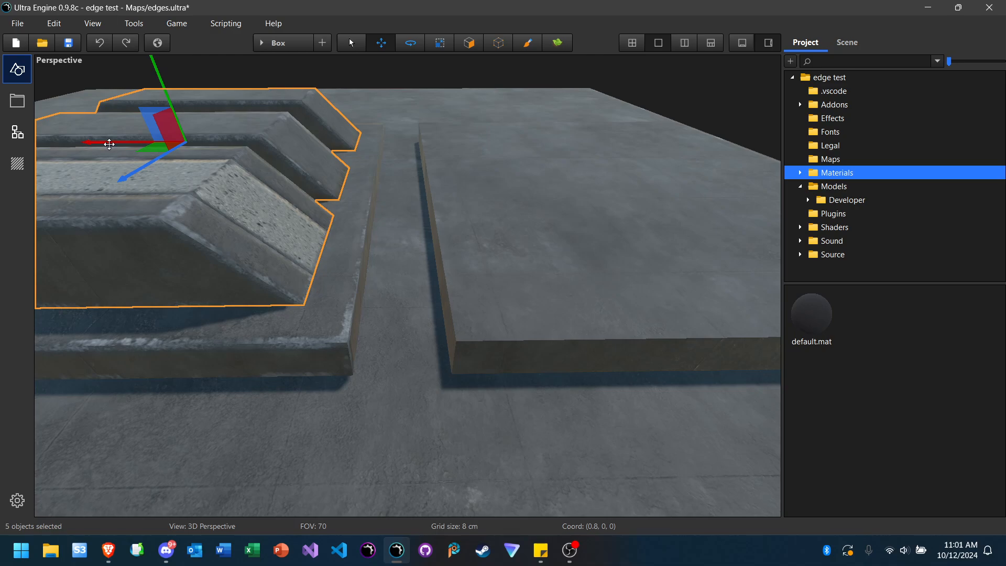
{"action": "left_click_drag", "start_coordinate": [108, 143], "coordinate": [531, 161]}
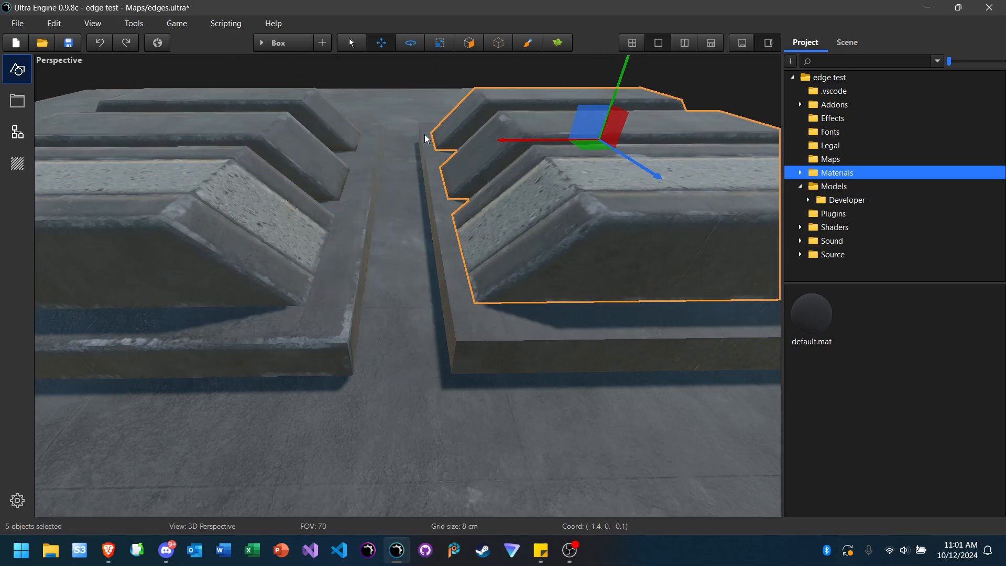
Step: Turn off Bevel for the faces of the copied block pieces and deselect them
{"action": "left_click", "coordinate": [470, 45]}
{"action": "left_click", "coordinate": [839, 294]}
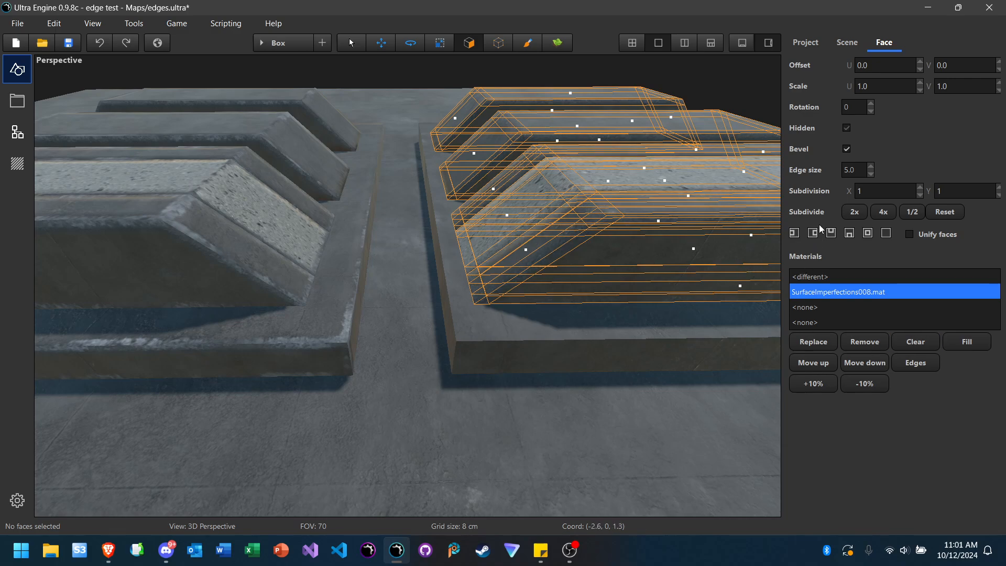
{"action": "left_click", "coordinate": [847, 149]}
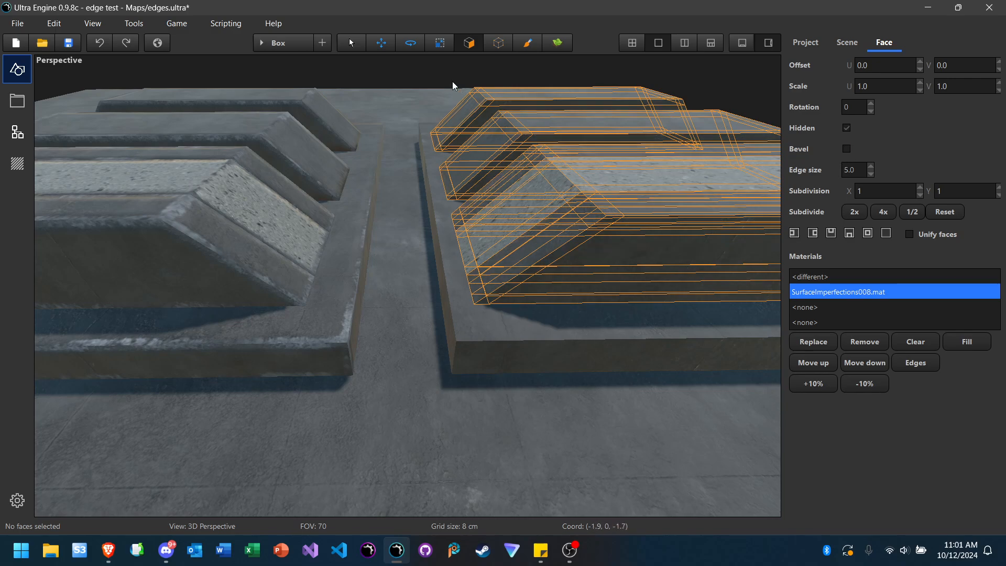
{"action": "left_click", "coordinate": [422, 72]}
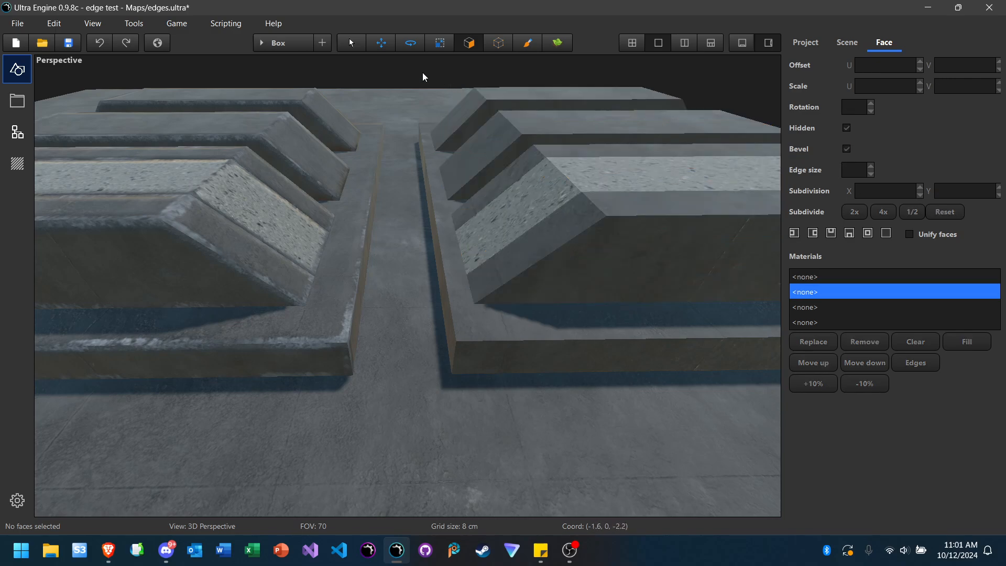
Step: Frame the original and copied blocks side by side and hide the side panel to enlarge the viewport
{"action": "right_click_drag", "start_coordinate": [427, 186], "coordinate": [428, 157]}
{"action": "key", "text": "s"}
{"action": "key", "text": "w"}
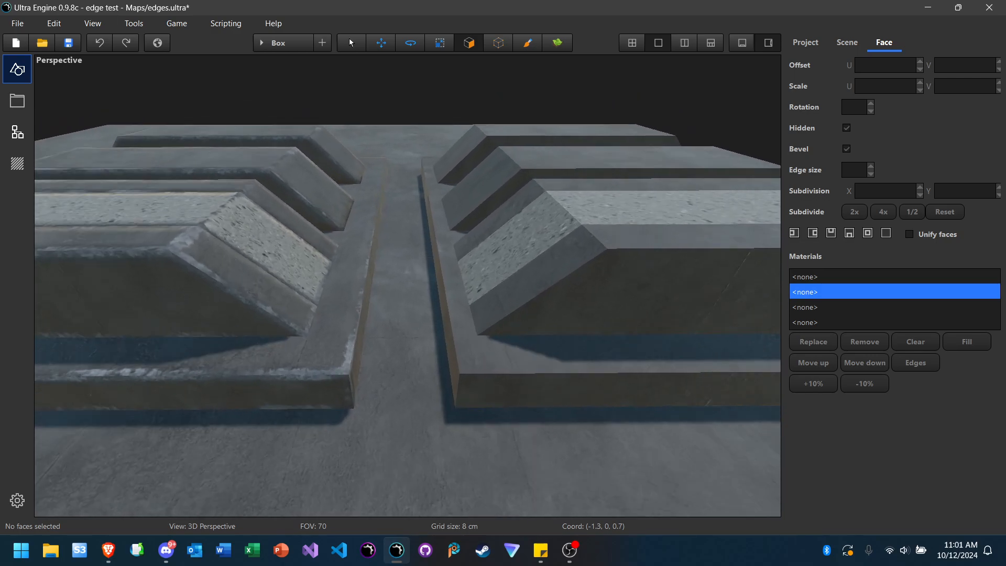
{"action": "left_click", "coordinate": [774, 41]}
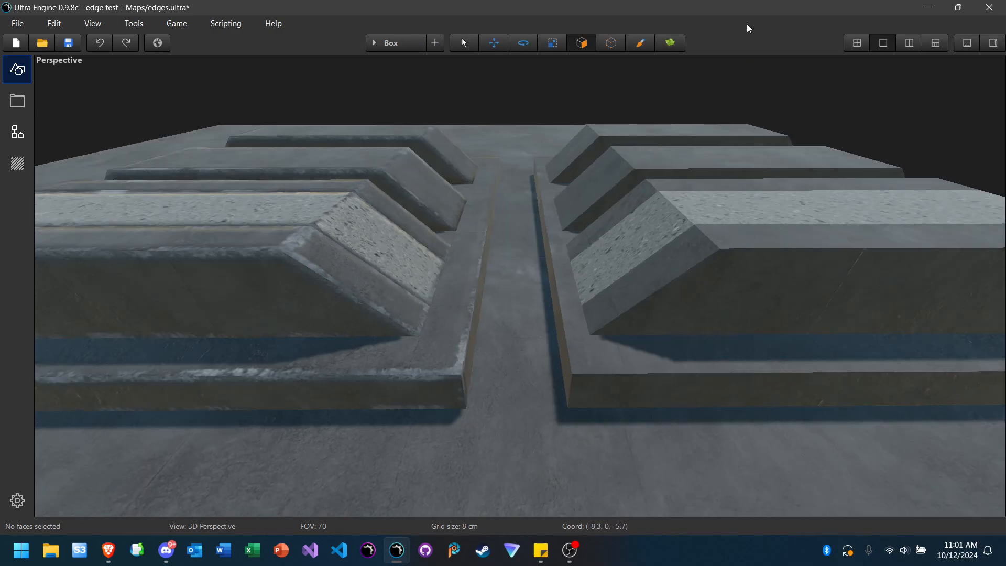
Step: Save the edges.ultra map, check the Weekend Workshop call in Discord, and return to Ultra Engine
{"action": "right_click", "coordinate": [571, 217]}
{"action": "left_click", "coordinate": [508, 106]}
{"action": "left_click", "coordinate": [68, 42]}
{"action": "left_click", "coordinate": [165, 550]}
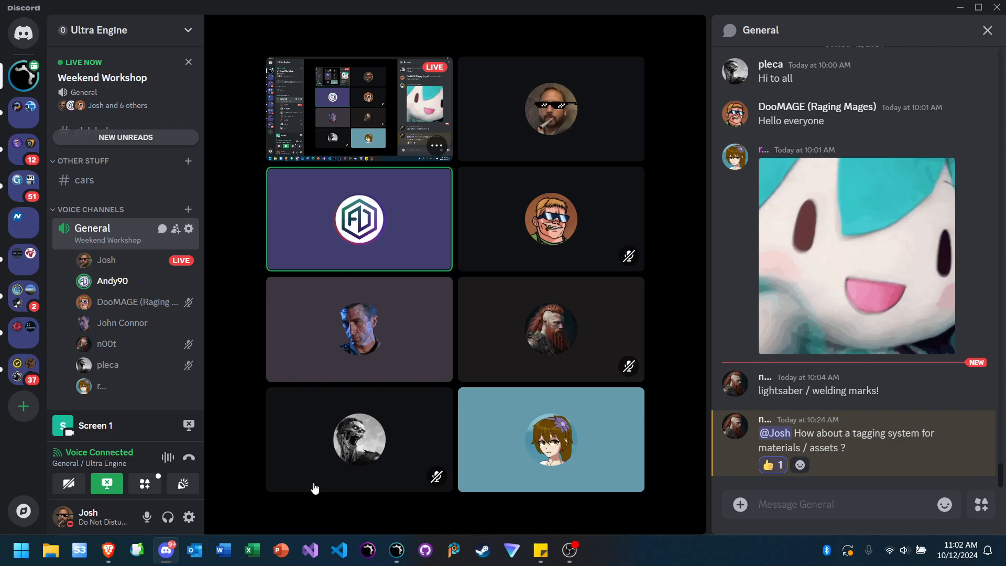
{"action": "left_click", "coordinate": [398, 555]}
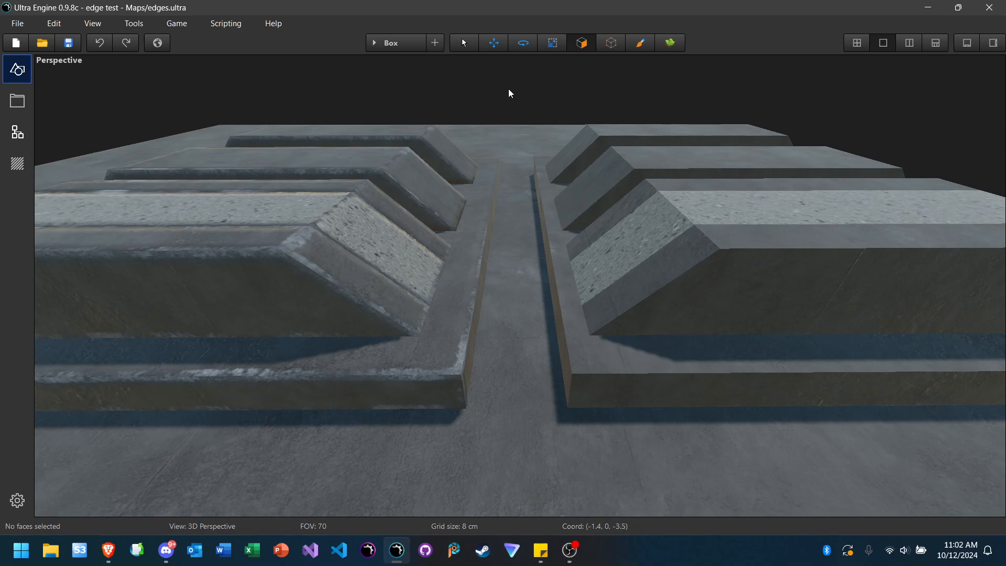
Step: Switch from face editing to object selection and hide the side panel again to enlarge the viewport
{"action": "left_click", "coordinate": [991, 45]}
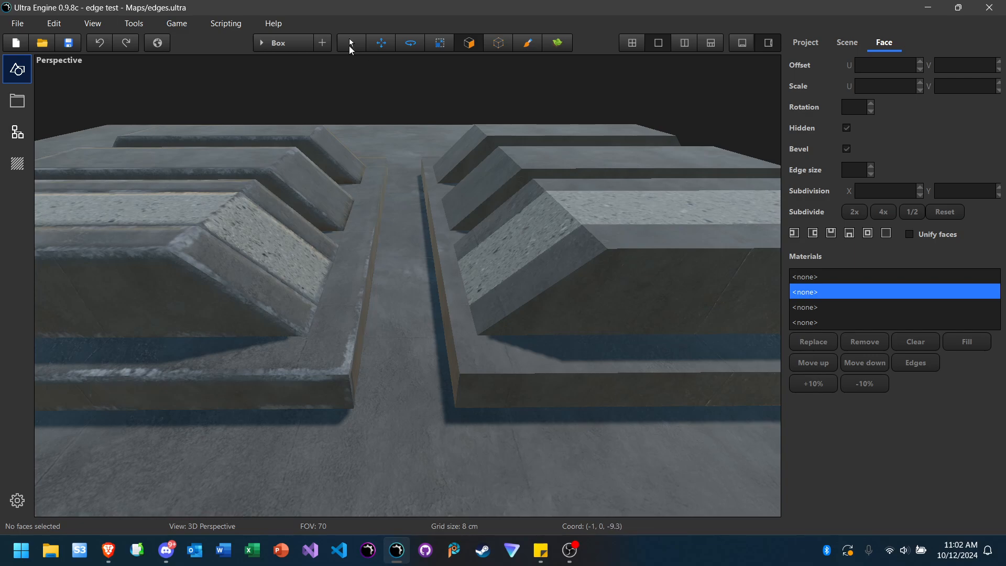
{"action": "left_click", "coordinate": [350, 45]}
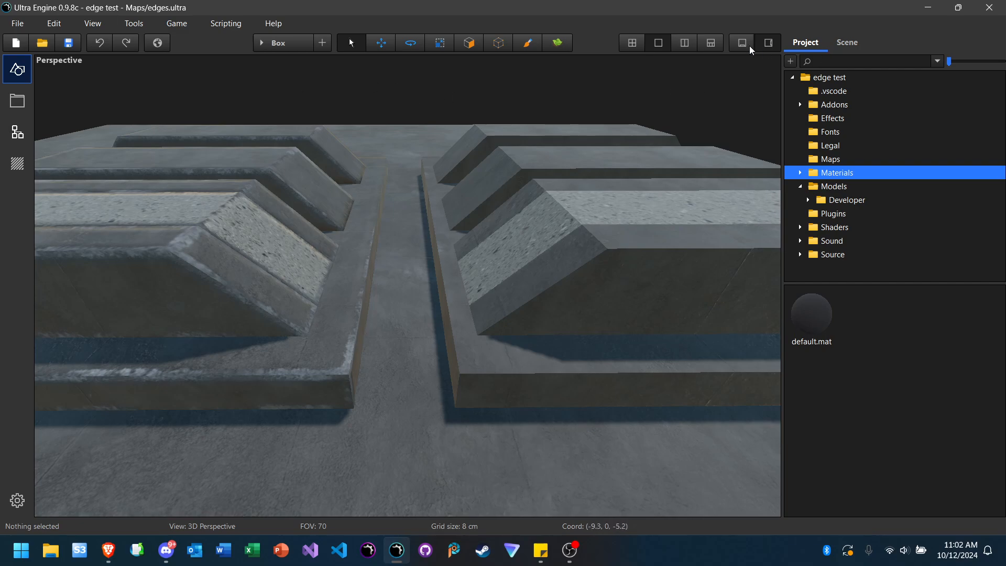
{"action": "left_click", "coordinate": [768, 42]}
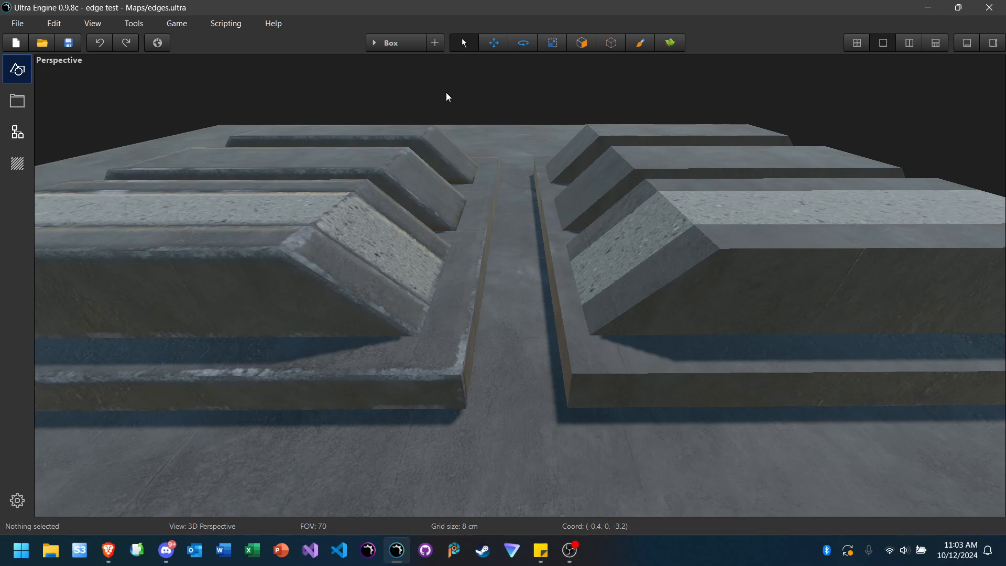
{"action": "right_click", "coordinate": [571, 91]}
{"action": "left_click", "coordinate": [532, 89]}
{"action": "right_click_drag", "start_coordinate": [532, 89], "coordinate": [525, 87]}
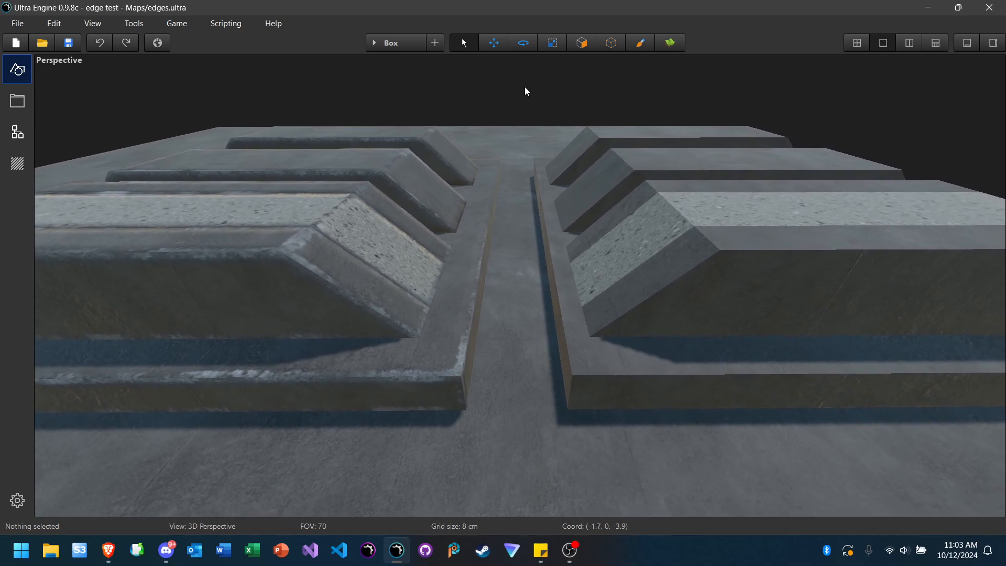
{"action": "left_click", "coordinate": [706, 558]}
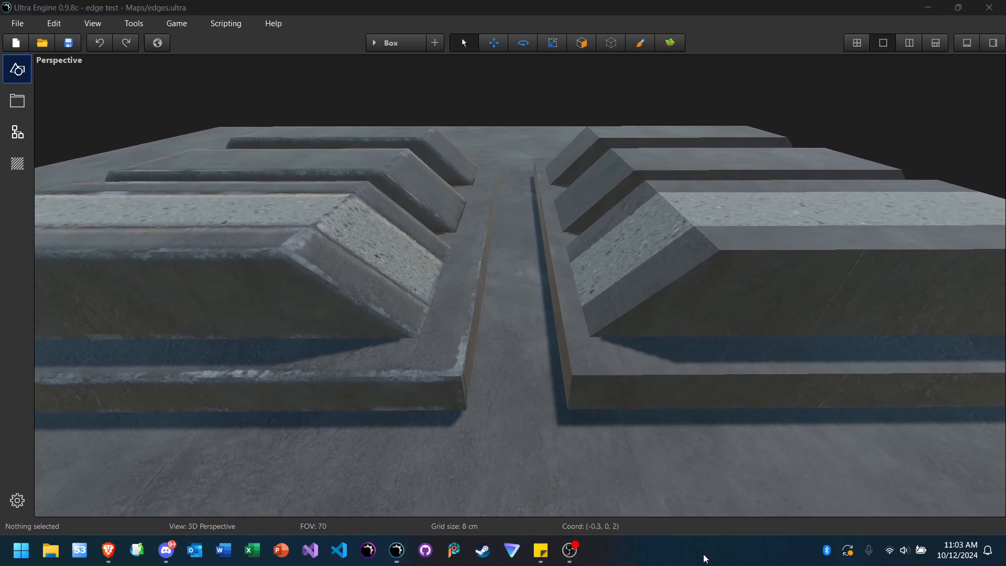
{"action": "left_click", "coordinate": [601, 5]}
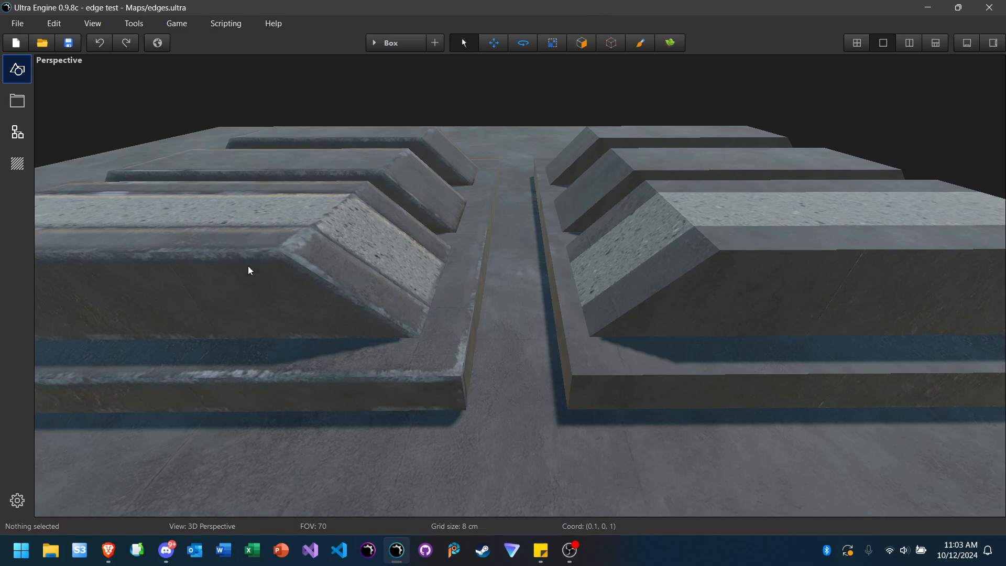
Step: Switch to the Brave browser and view the Blogs page of the Ultra Engine community site
{"action": "left_click", "coordinate": [108, 550]}
{"action": "mouse_move", "coordinate": [320, 104]}
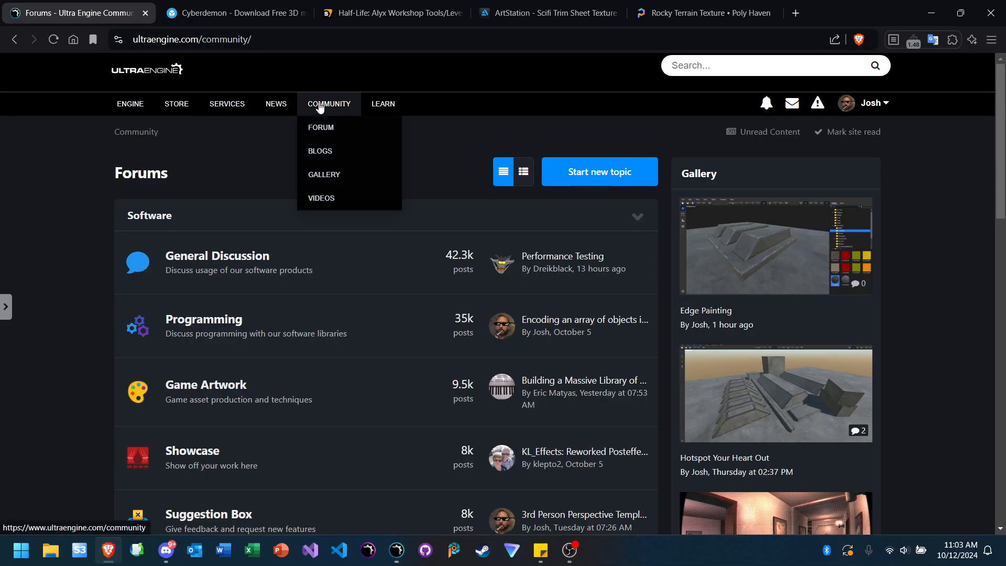
{"action": "left_click", "coordinate": [331, 152]}
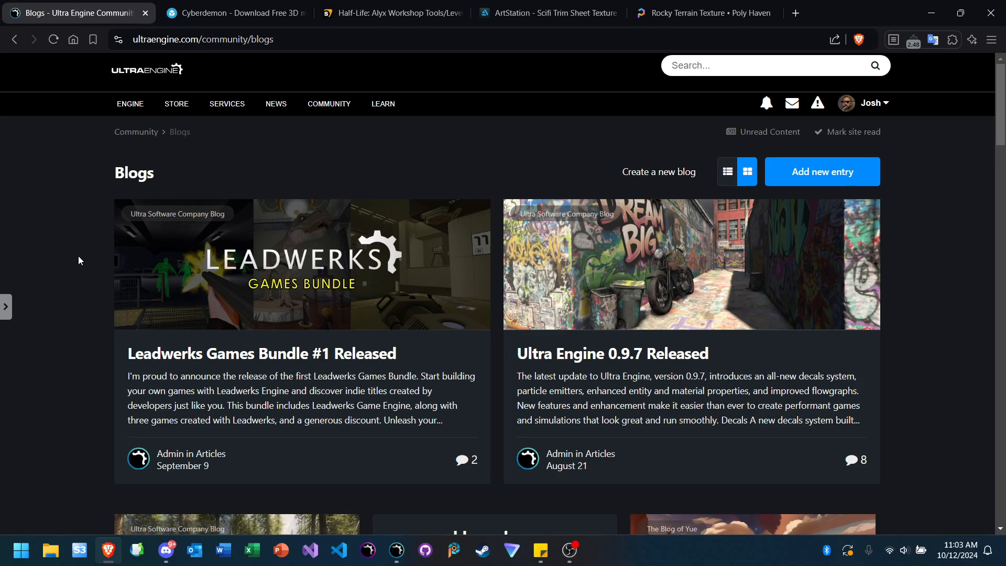
{"action": "scroll", "coordinate": [80, 253], "scroll_direction": "down", "scroll_amount": 1}
{"action": "scroll", "coordinate": [80, 253], "scroll_direction": "up", "scroll_amount": 1}
{"action": "left_click", "coordinate": [397, 550]}
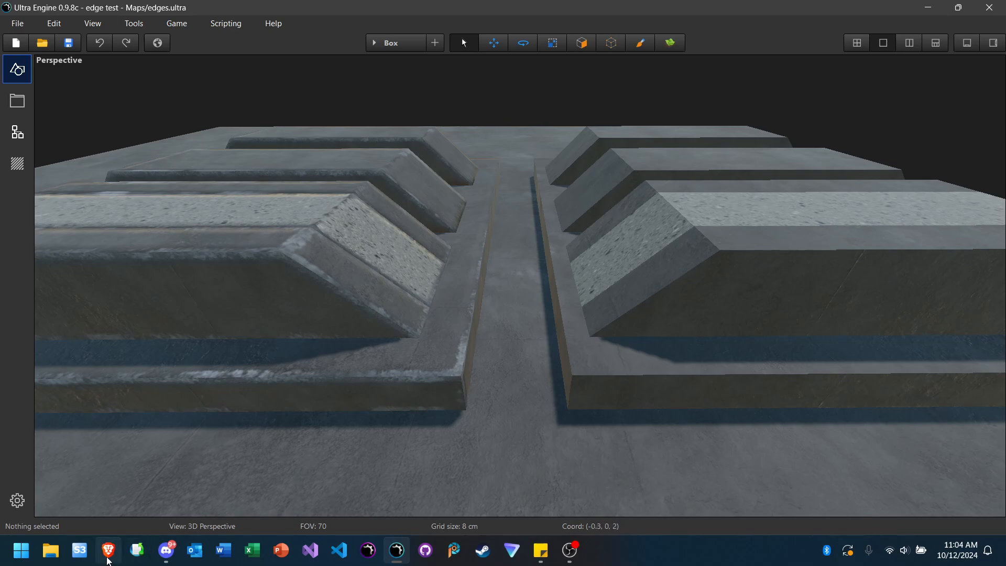
{"action": "left_click", "coordinate": [108, 559]}
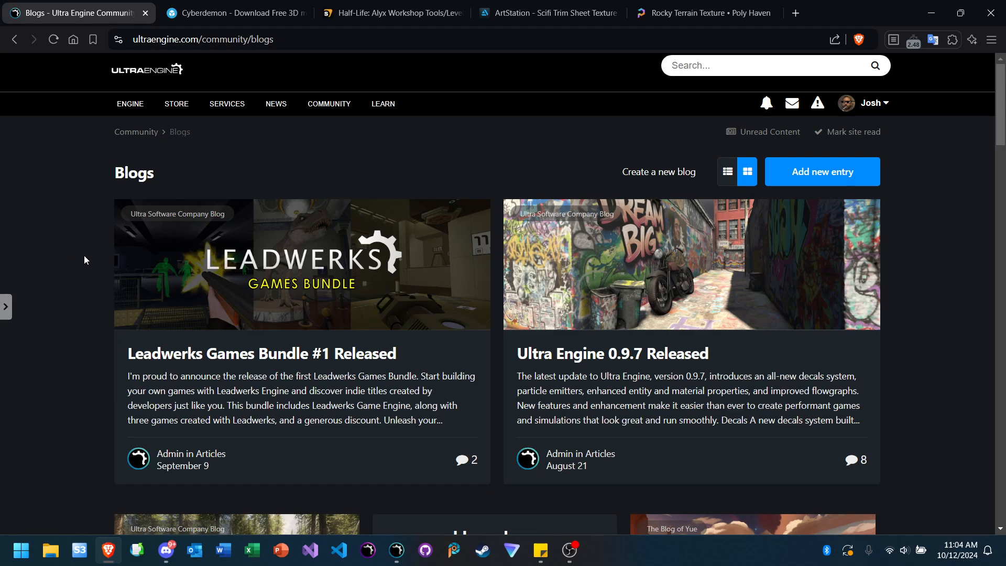
Step: Open the blog entry "Leadwerks Games Bundle #1 Released", skim its contents, and return to the blog list
{"action": "key", "text": "F5"}
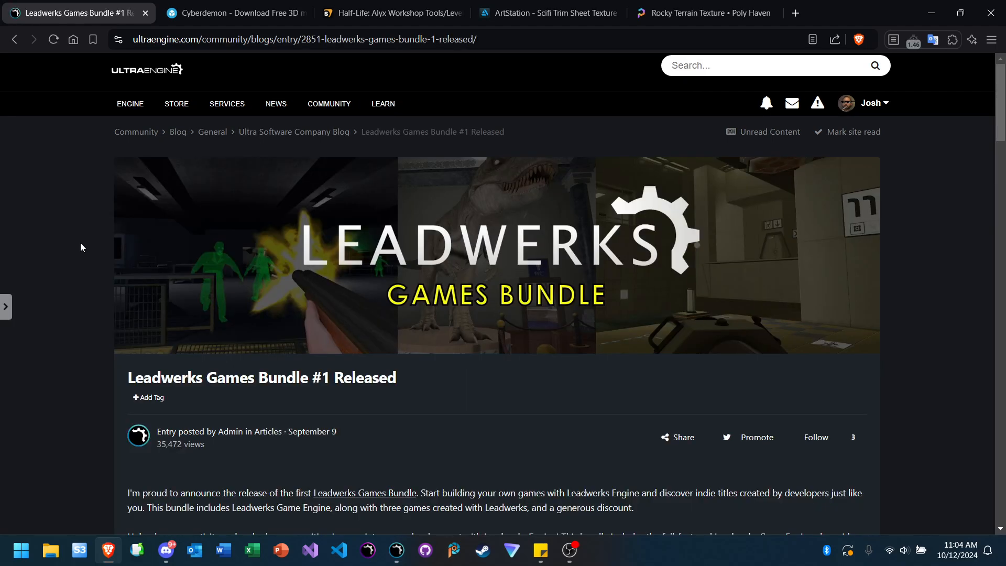
{"action": "scroll", "coordinate": [80, 243], "scroll_direction": "down", "scroll_amount": 2}
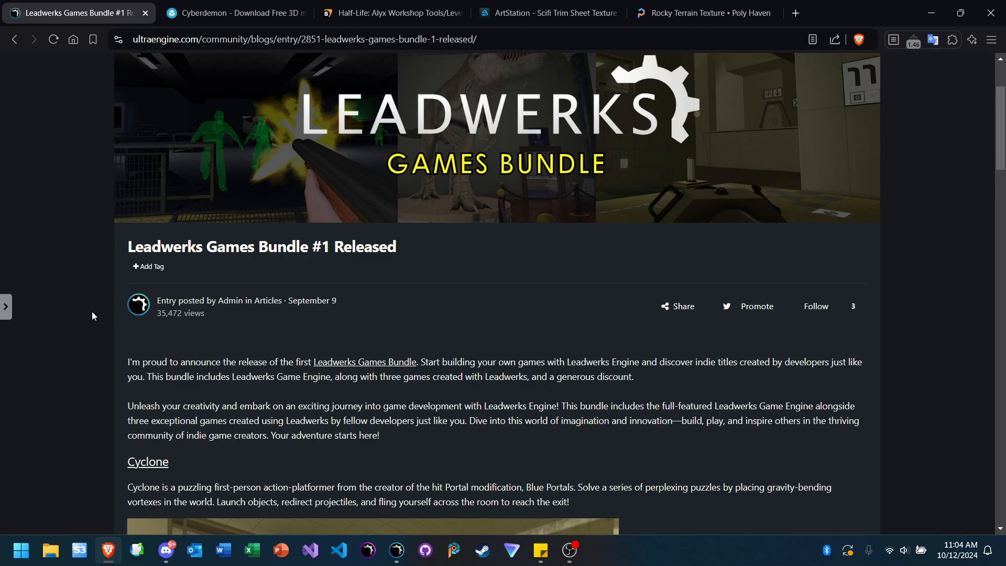
{"action": "scroll", "coordinate": [92, 313], "scroll_direction": "up", "scroll_amount": 2}
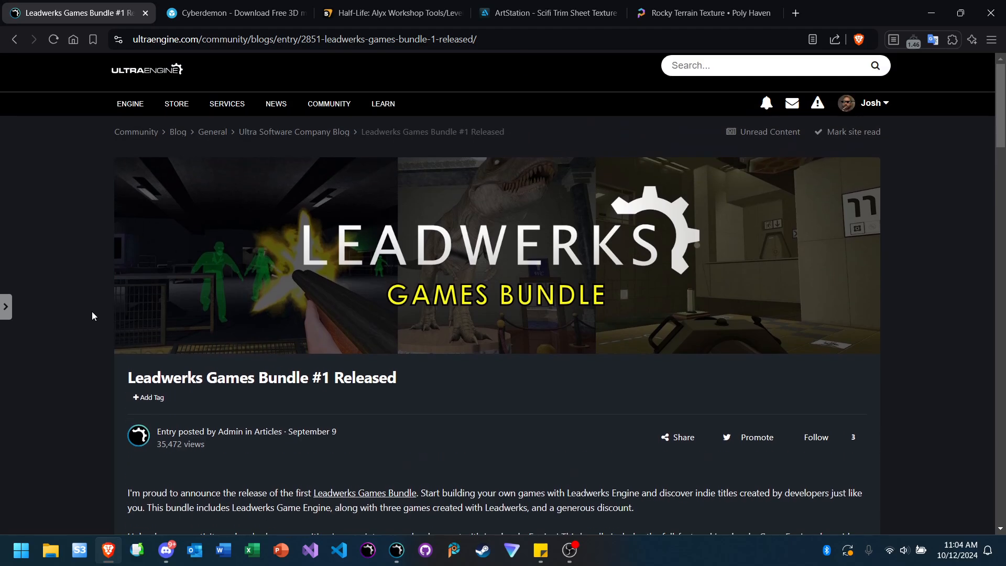
{"action": "scroll", "coordinate": [513, 379], "scroll_direction": "down", "scroll_amount": 12}
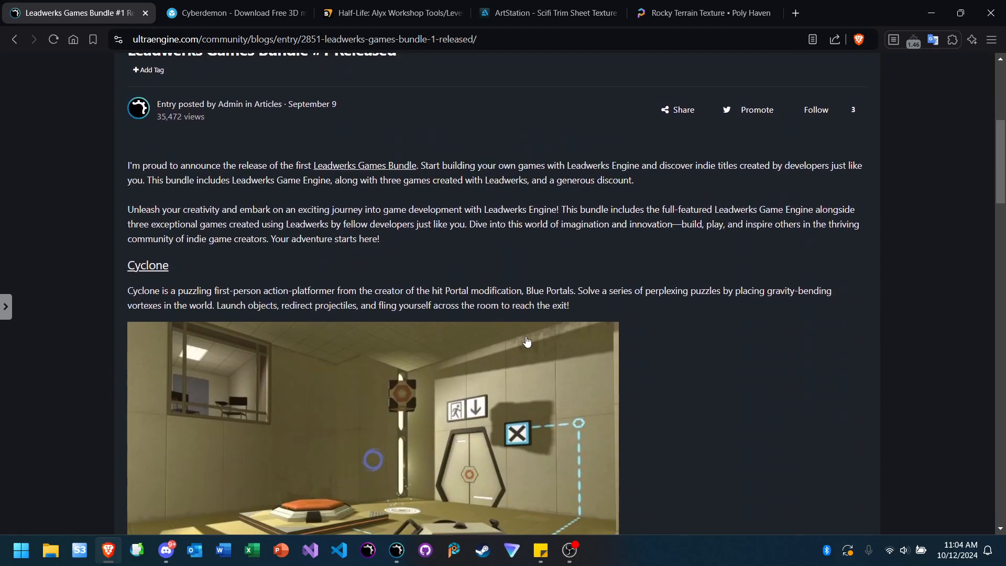
{"action": "scroll", "coordinate": [729, 309], "scroll_direction": "down", "scroll_amount": 8}
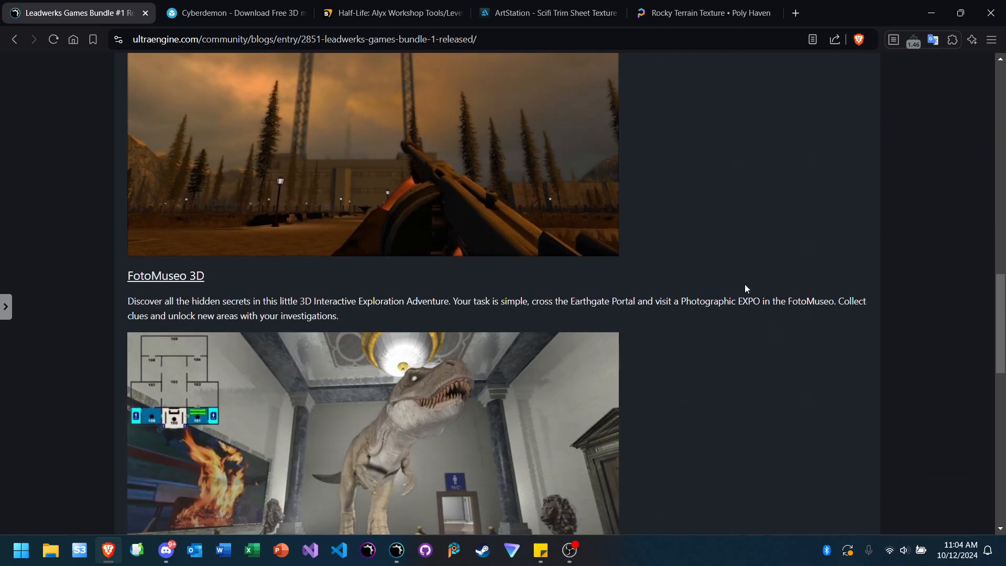
{"action": "scroll", "coordinate": [742, 313], "scroll_direction": "up", "scroll_amount": 1}
{"action": "scroll", "coordinate": [741, 309], "scroll_direction": "up", "scroll_amount": 19}
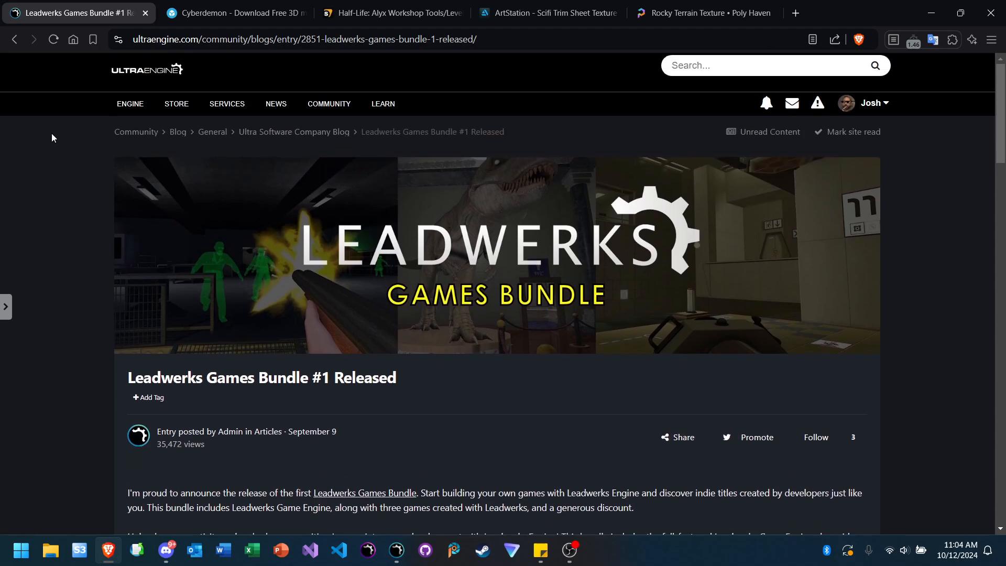
{"action": "left_click", "coordinate": [14, 45]}
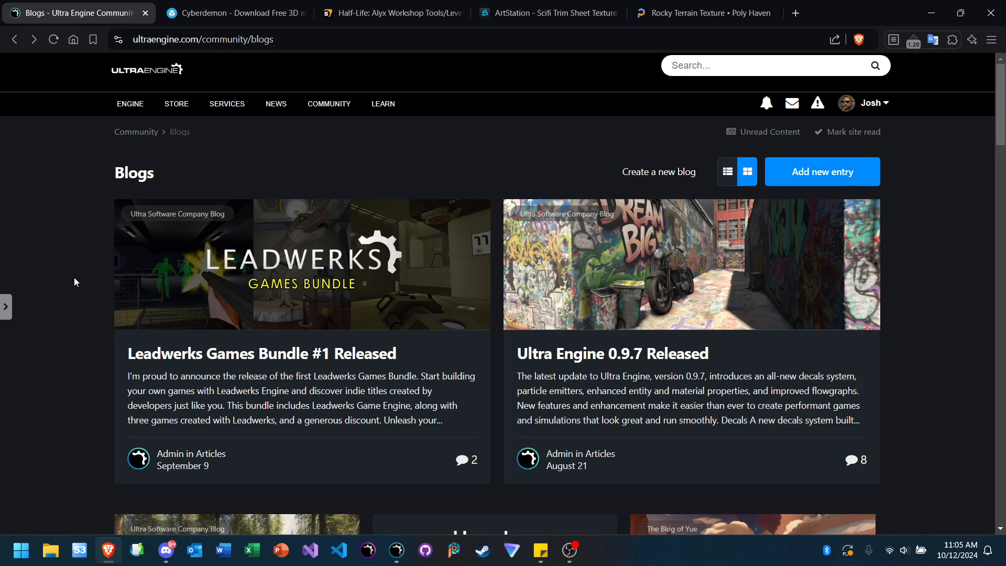
{"action": "left_click", "coordinate": [166, 551]}
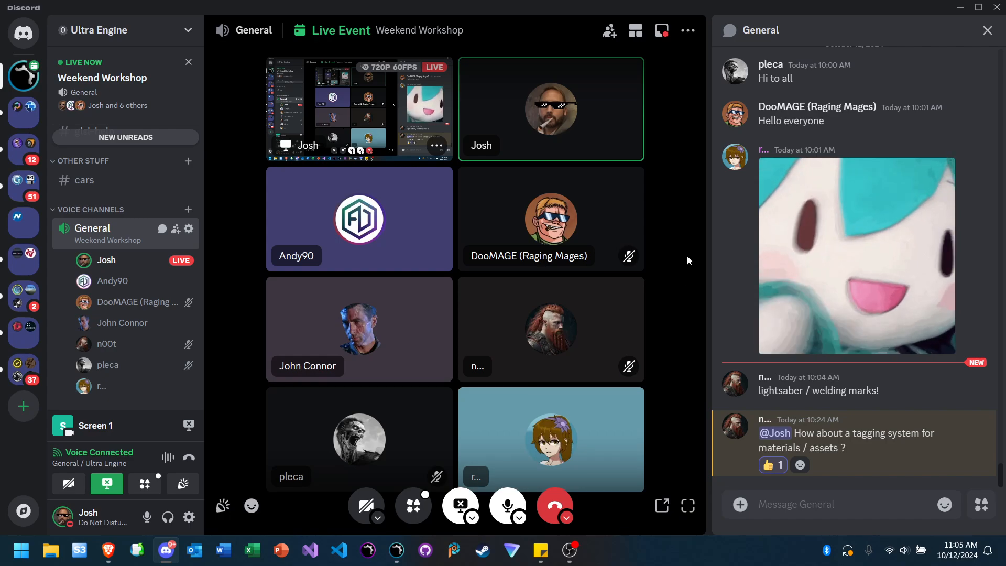
{"action": "left_click", "coordinate": [110, 554]}
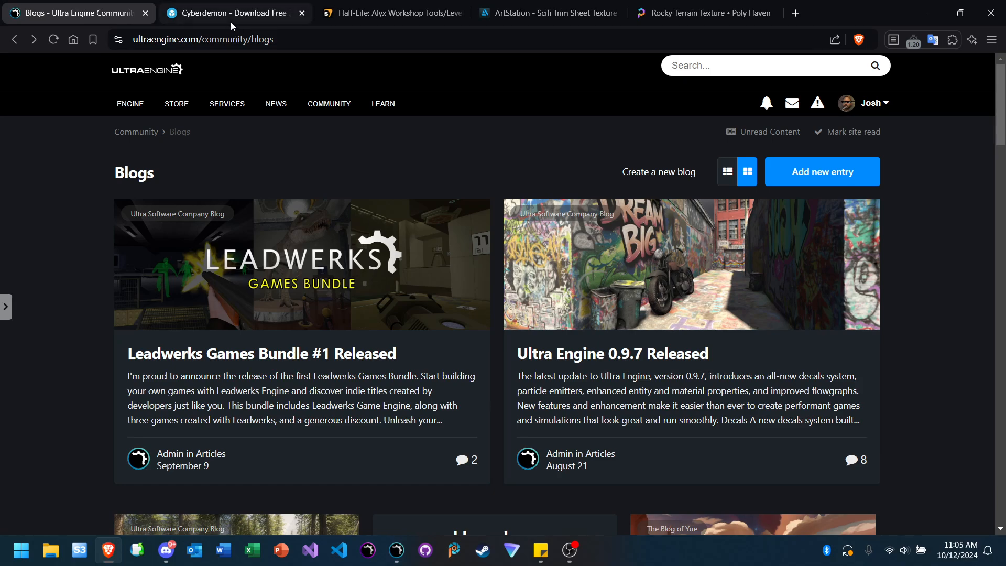
{"action": "left_click", "coordinate": [166, 550]}
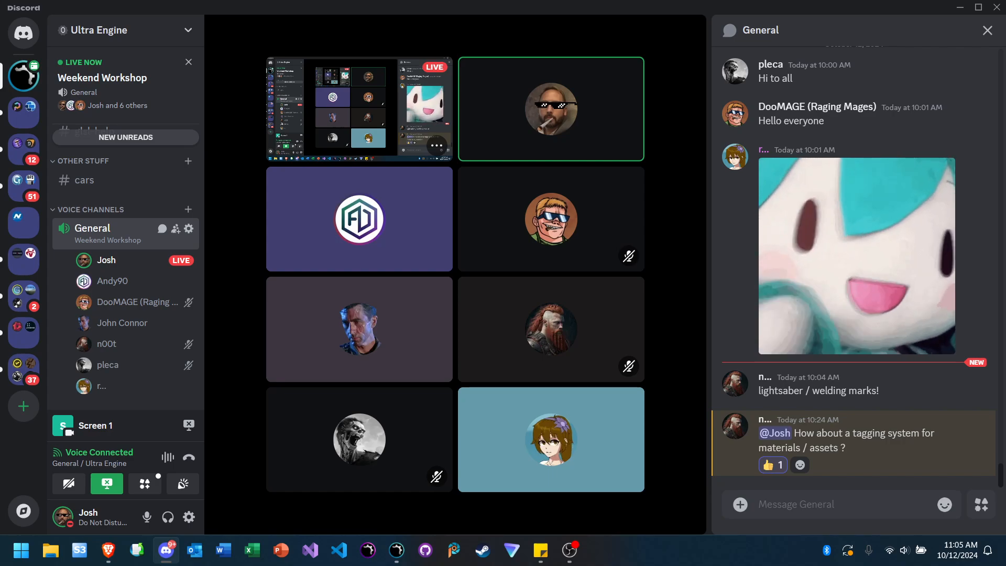
{"action": "mouse_move", "coordinate": [675, 224]}
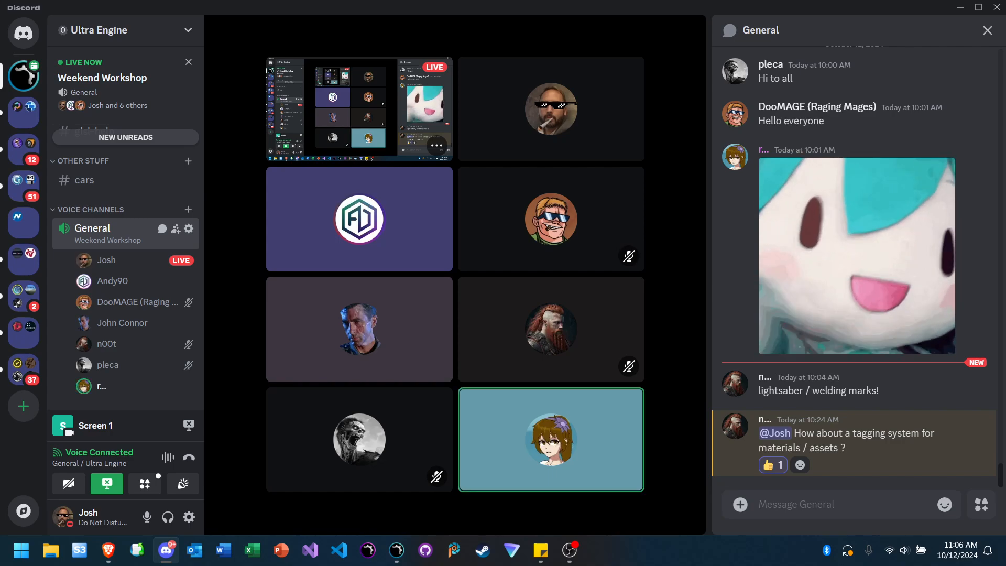
{"action": "left_click", "coordinate": [108, 550]}
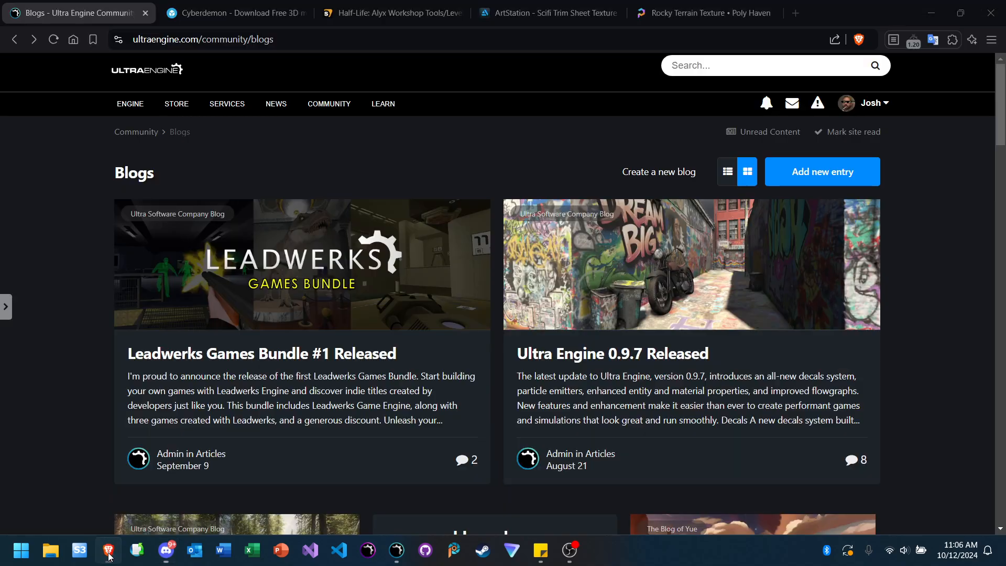
{"action": "mouse_move", "coordinate": [347, 108]}
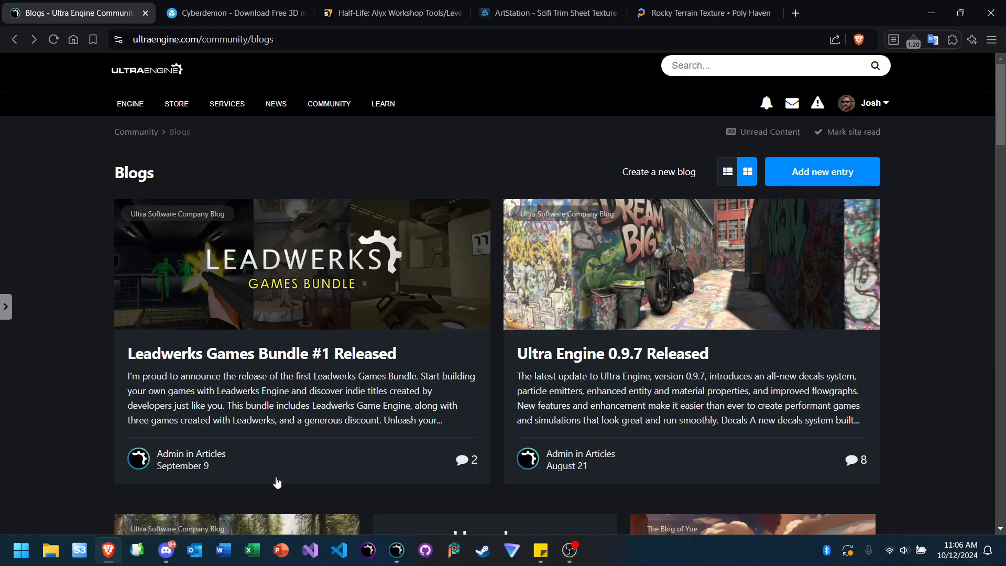
Step: Switch to Ultra Engine and install Concrete033_1K-JPG.zip from the AmbientCG concrete materials in the asset library
{"action": "left_click", "coordinate": [404, 555]}
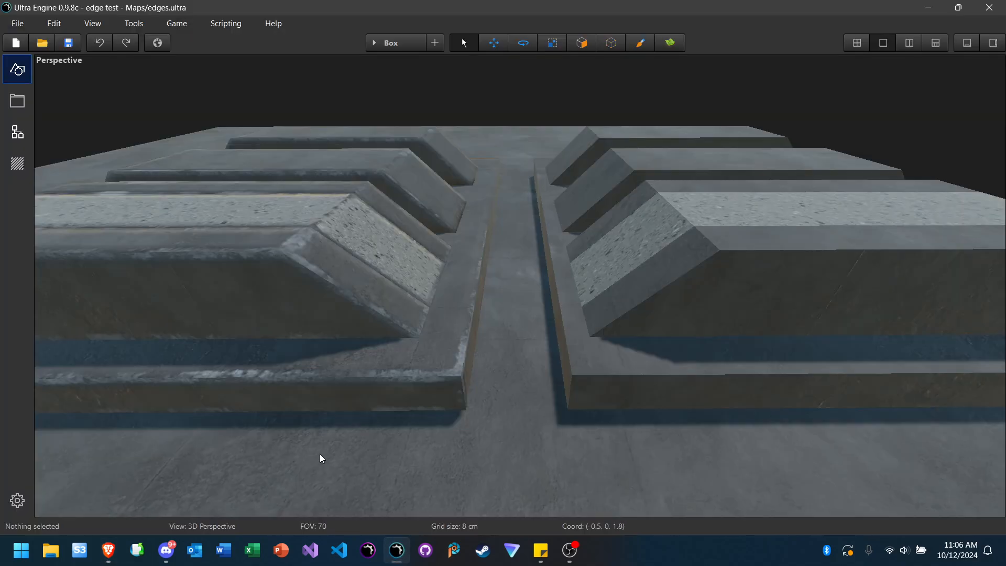
{"action": "left_click", "coordinate": [21, 167]}
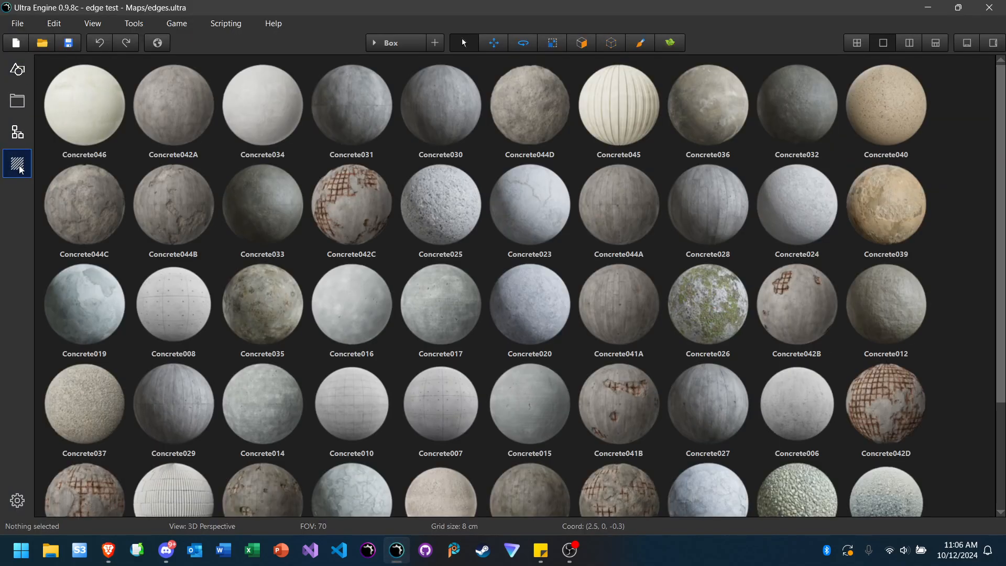
{"action": "left_click", "coordinate": [997, 48]}
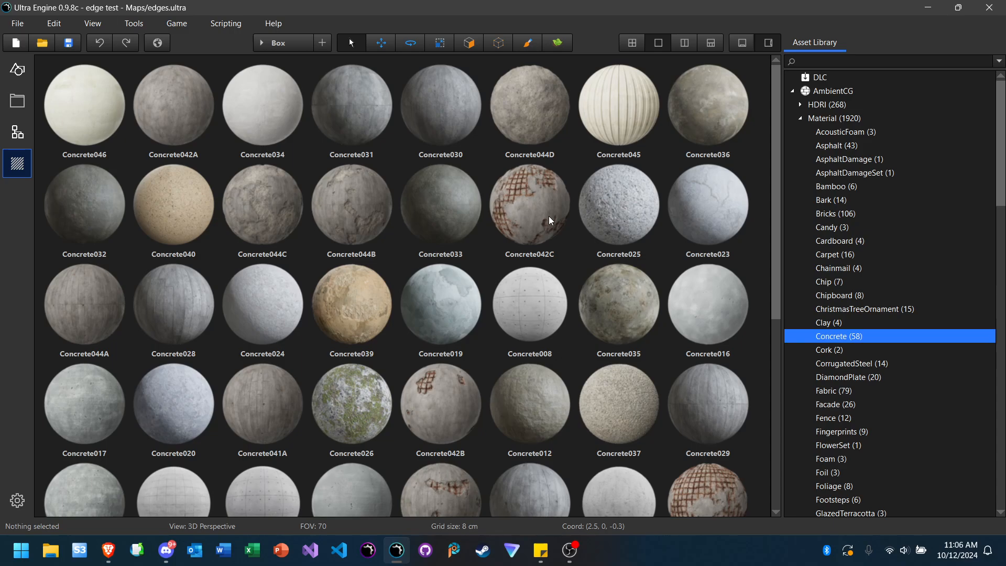
{"action": "left_click", "coordinate": [449, 231]}
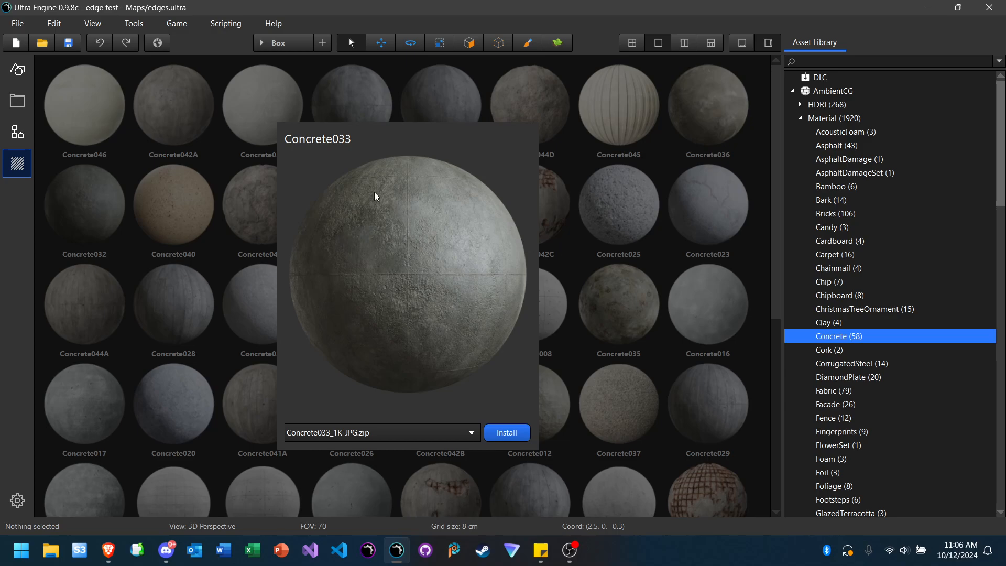
{"action": "left_click", "coordinate": [502, 434]}
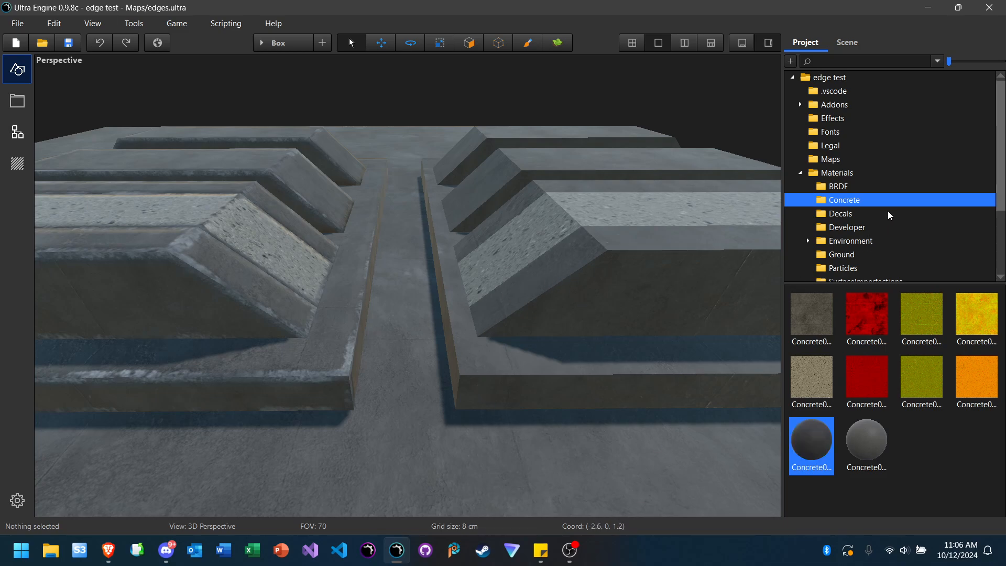
Step: Look through the project's material folders and inspect both block groups in an enlarged viewport from farther away
{"action": "scroll", "coordinate": [903, 196], "scroll_direction": "down", "scroll_amount": 1}
{"action": "scroll", "coordinate": [903, 195], "scroll_direction": "down", "scroll_amount": 1}
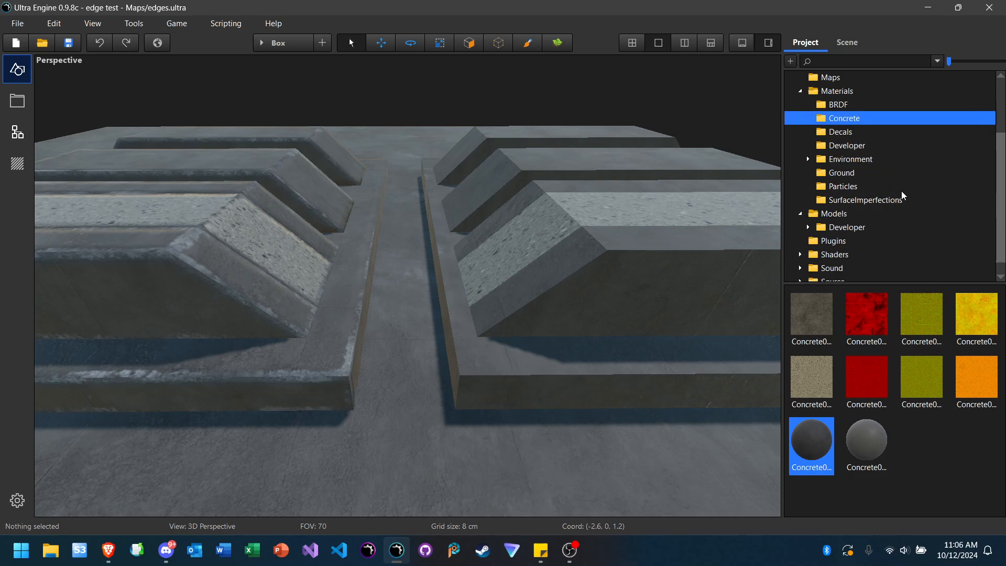
{"action": "scroll", "coordinate": [907, 173], "scroll_direction": "up", "scroll_amount": 1}
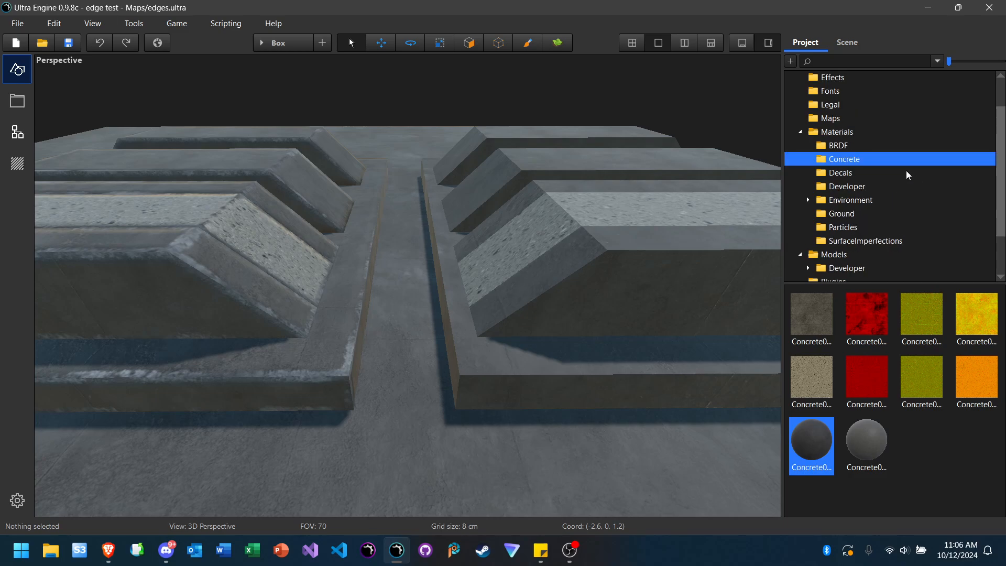
{"action": "scroll", "coordinate": [913, 175], "scroll_direction": "up", "scroll_amount": 1}
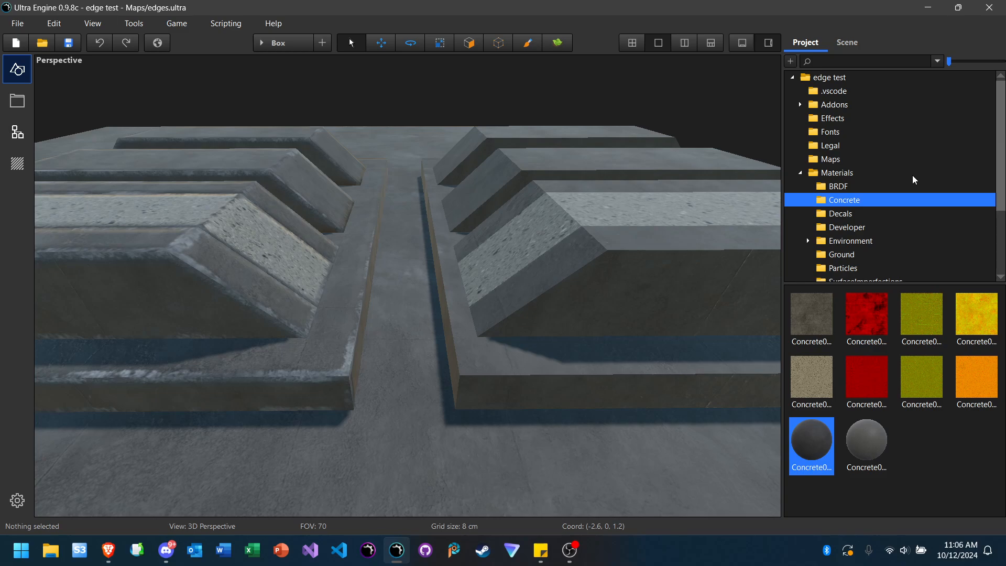
{"action": "scroll", "coordinate": [913, 179], "scroll_direction": "down", "scroll_amount": 1}
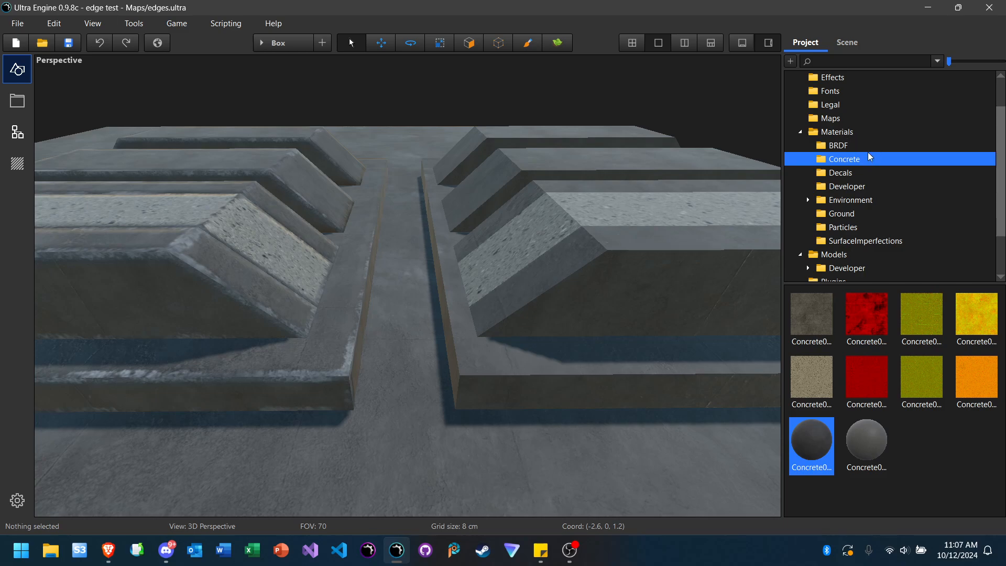
{"action": "left_click", "coordinate": [768, 42]}
{"action": "scroll", "coordinate": [536, 198], "scroll_direction": "down", "scroll_amount": 3}
{"action": "scroll", "coordinate": [536, 198], "scroll_direction": "up", "scroll_amount": 3}
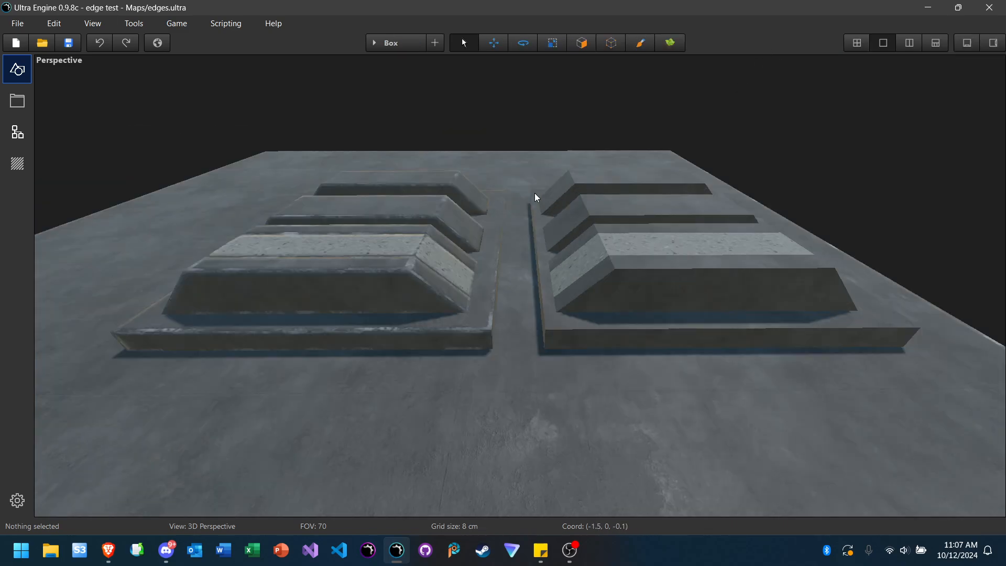
Step: Restore the side panel, review the Viewports and General options, including beveling of new brushes, and cancel the Options dialog
{"action": "scroll", "coordinate": [536, 198], "scroll_direction": "down", "scroll_amount": 3}
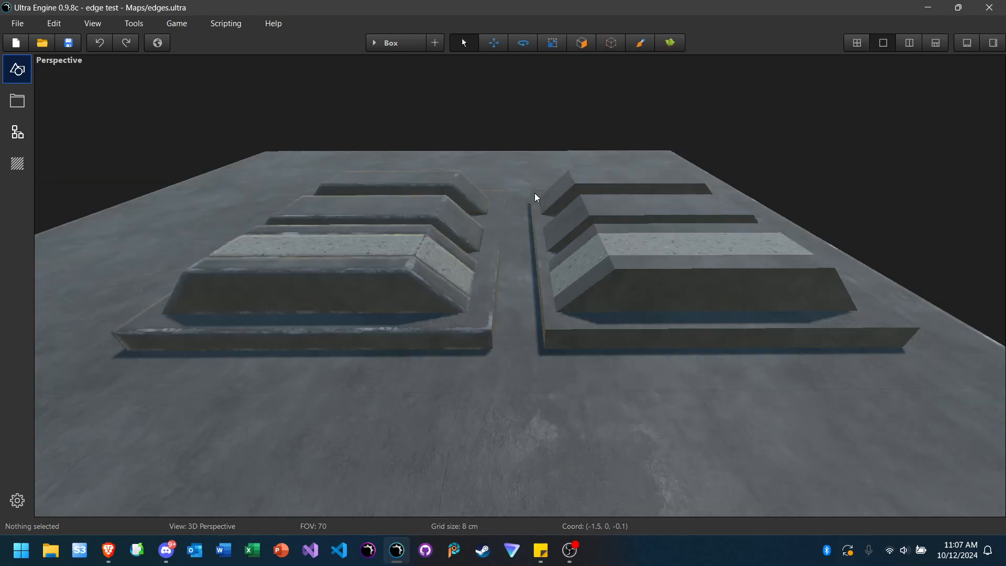
{"action": "left_click", "coordinate": [993, 42]}
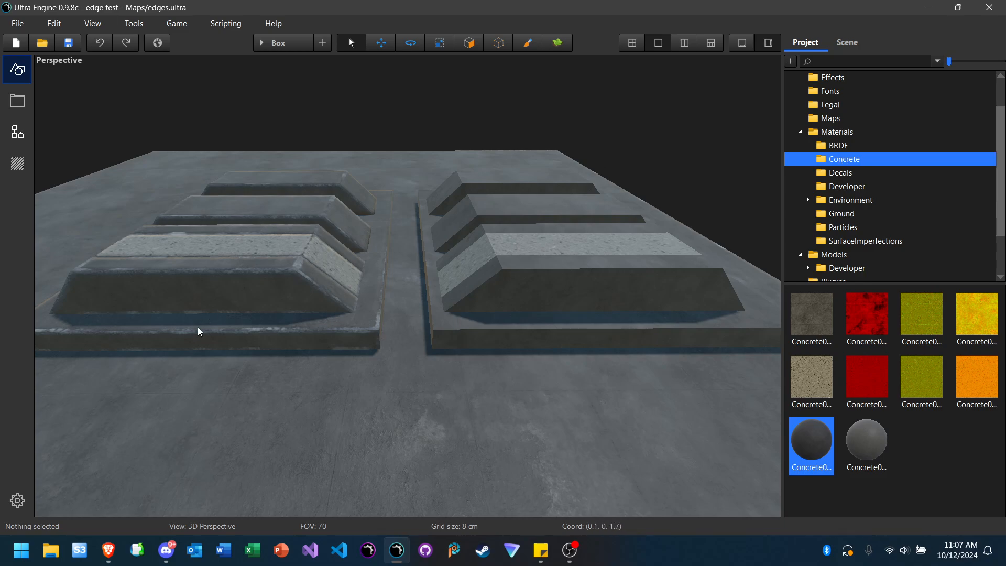
{"action": "left_click", "coordinate": [17, 502]}
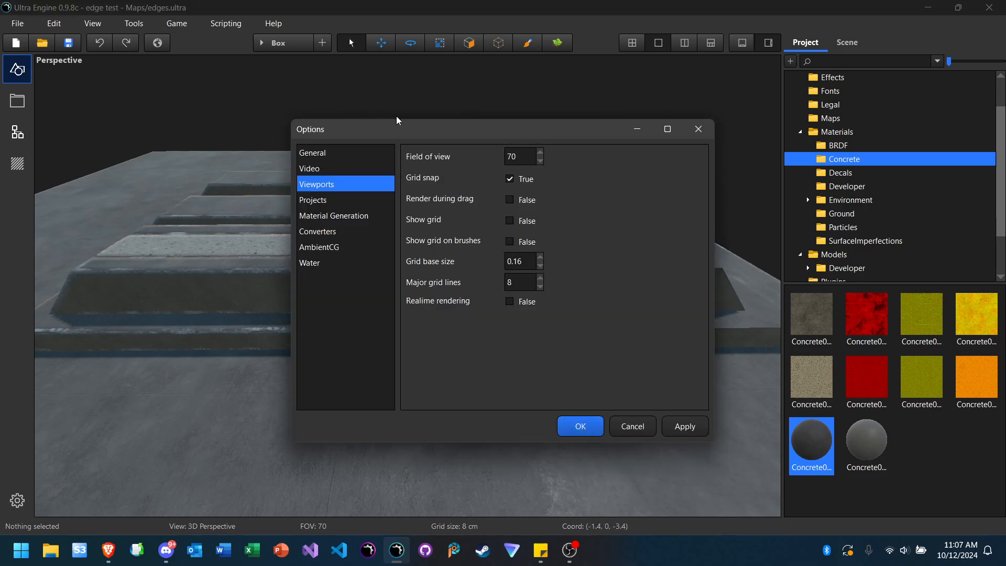
{"action": "left_click_drag", "start_coordinate": [411, 132], "coordinate": [385, 132]}
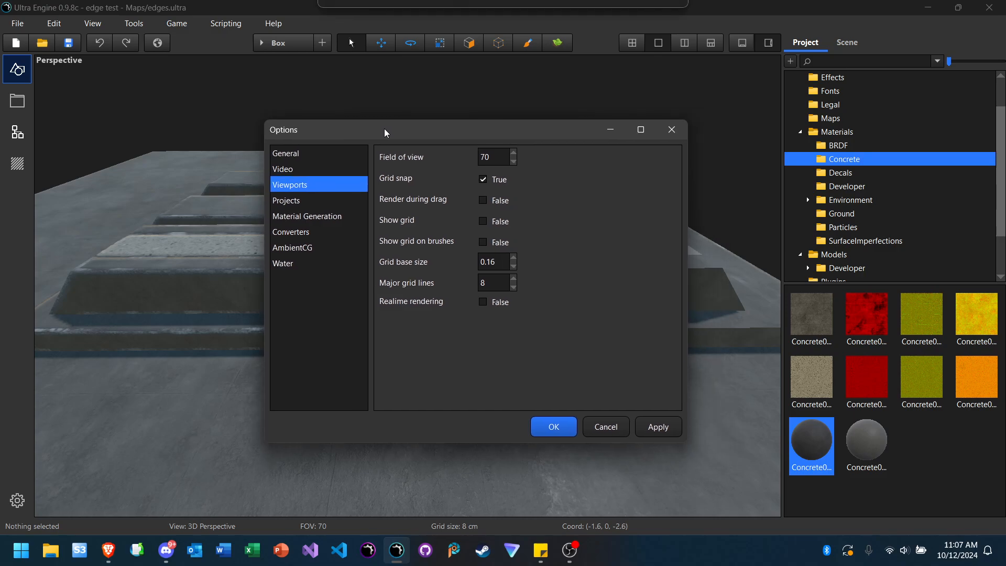
{"action": "left_click", "coordinate": [305, 156]}
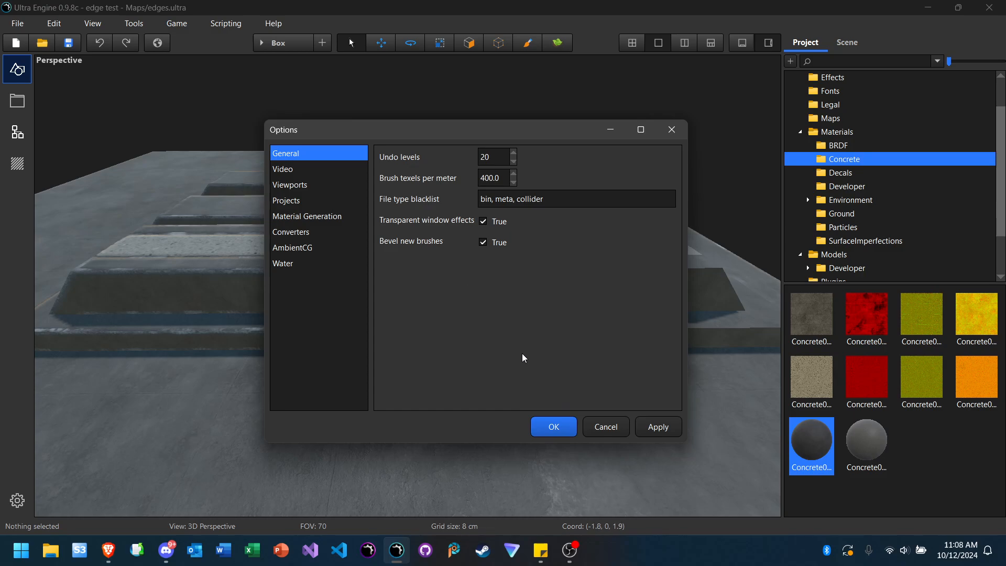
{"action": "left_click", "coordinate": [605, 432]}
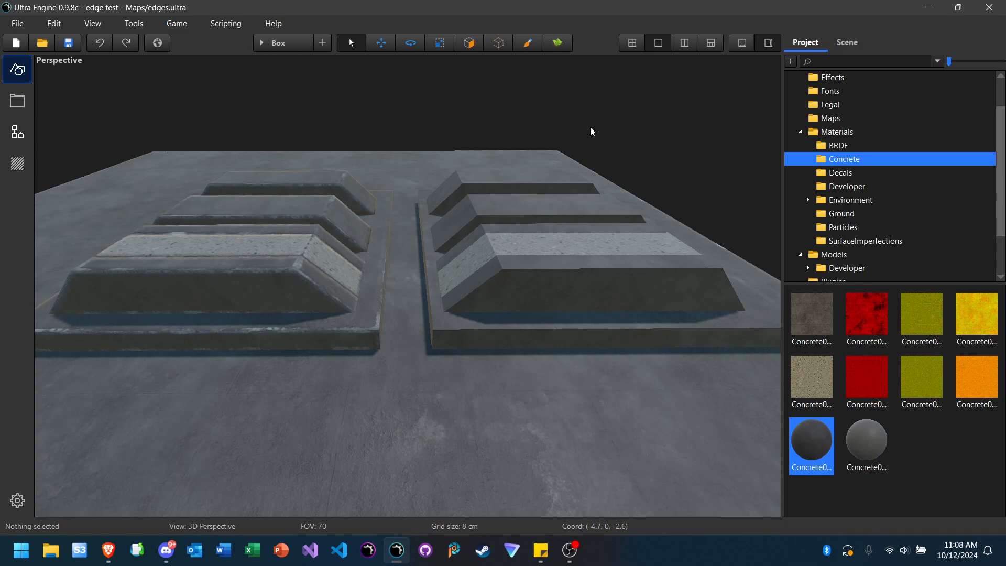
Step: Inspect both concrete block groups up close in an enlarged viewport, and bring the side panel back
{"action": "left_click", "coordinate": [768, 42]}
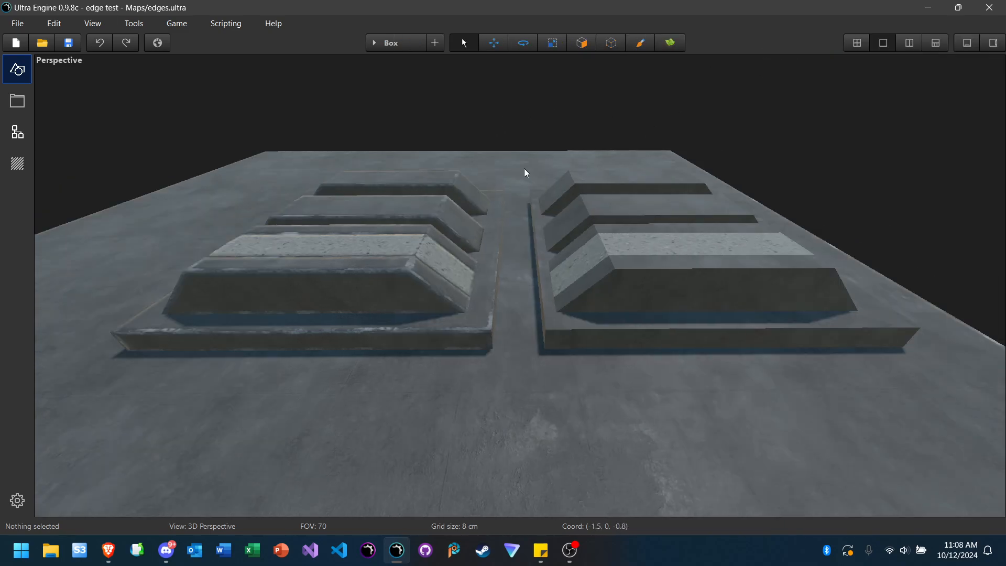
{"action": "scroll", "coordinate": [525, 171], "scroll_direction": "up", "scroll_amount": 3}
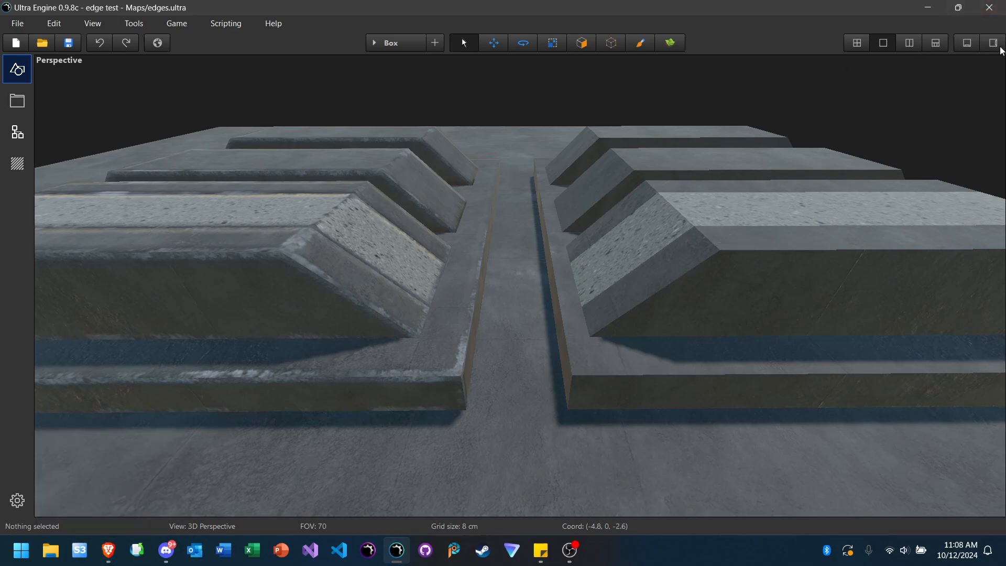
{"action": "left_click", "coordinate": [993, 42]}
Step: Switch to the Brave browser, load ultraengine.com/community/files, and open the Bamboo001C material from the new downloads
{"action": "left_click", "coordinate": [107, 547]}
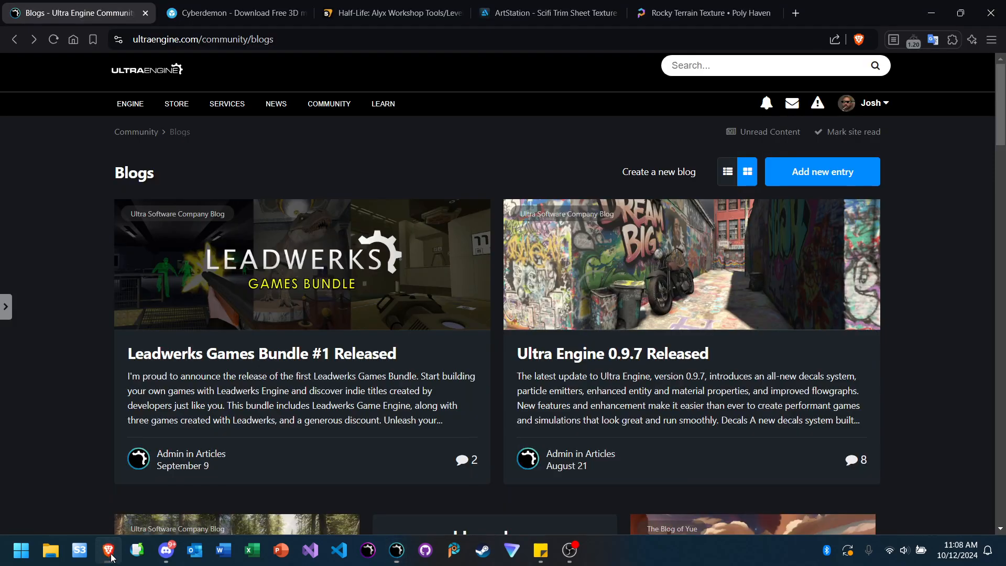
{"action": "double_click", "coordinate": [300, 46]}
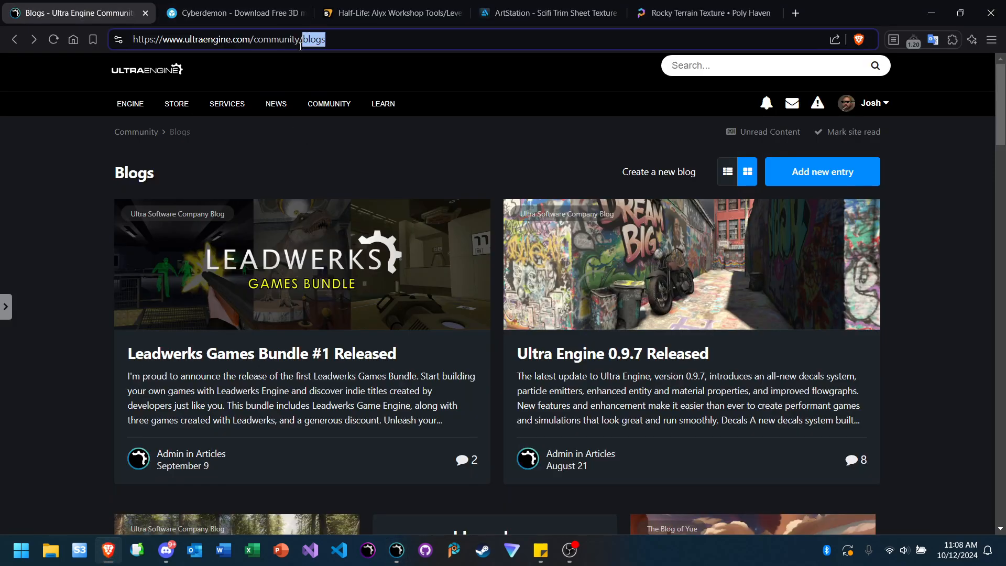
{"action": "type", "text": "files"}
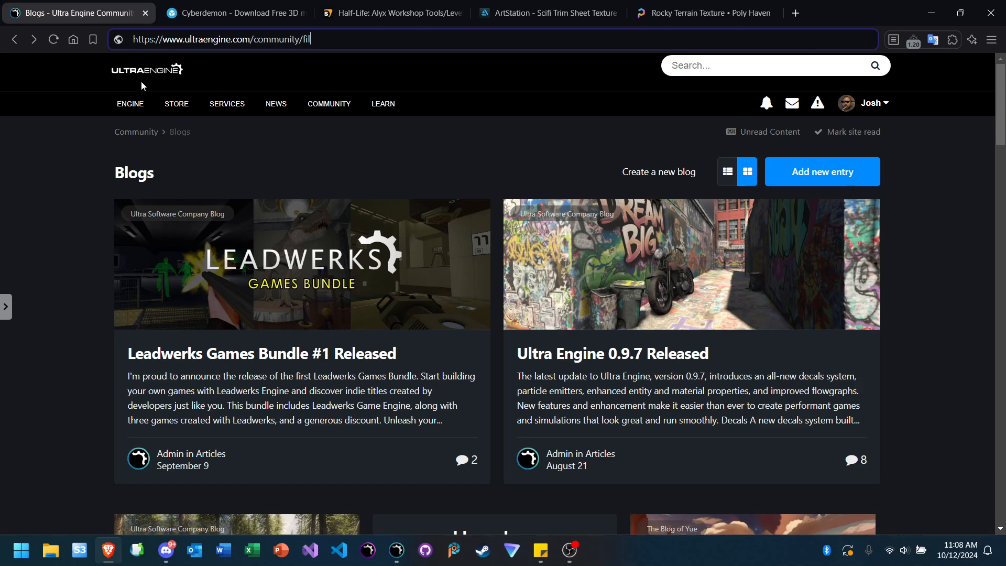
{"action": "key", "text": "Return"}
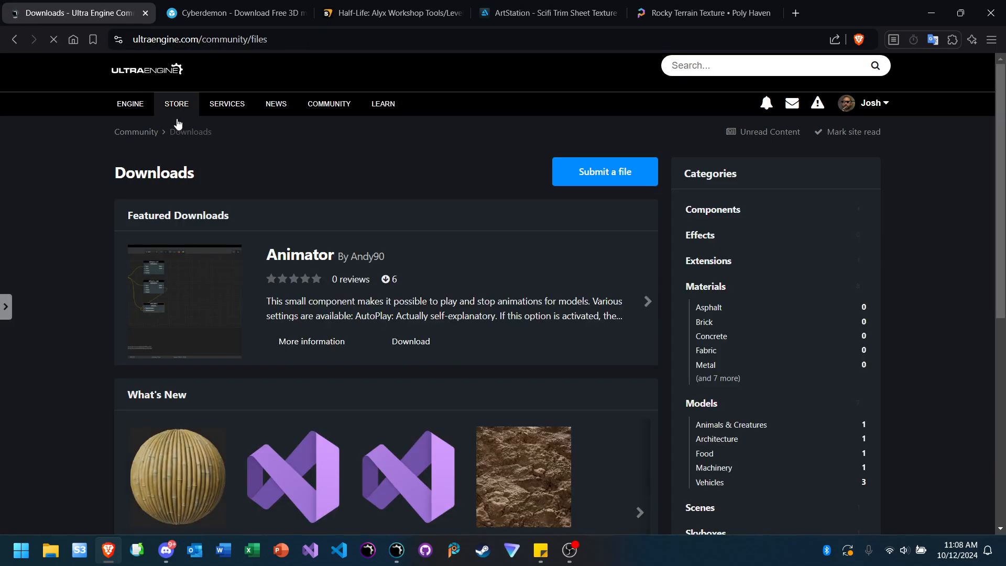
{"action": "scroll", "coordinate": [204, 209], "scroll_direction": "down", "scroll_amount": 5}
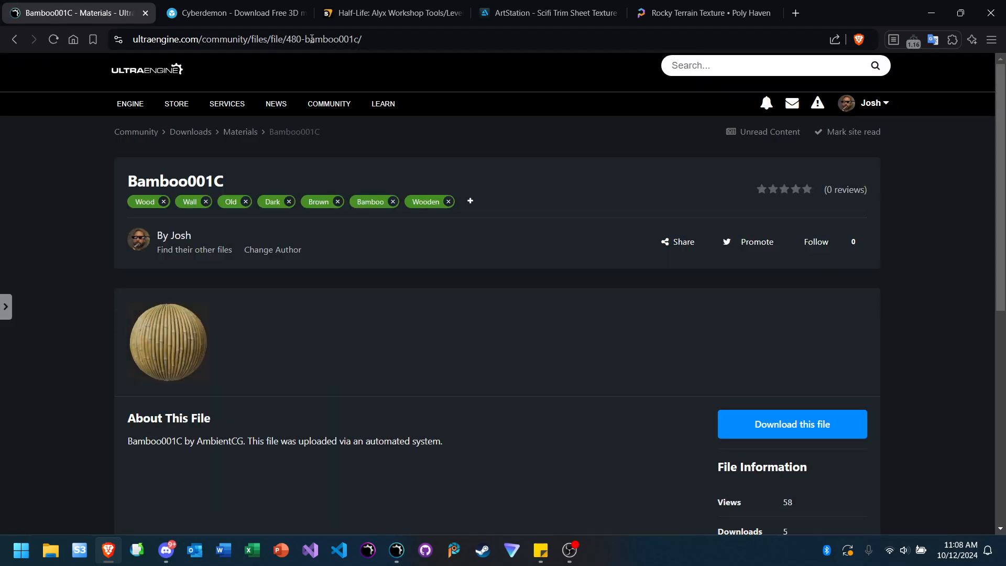
Step: Highlight the number 480 in the Bamboo001C page address and skim the file's details
{"action": "double_click", "coordinate": [295, 39]}
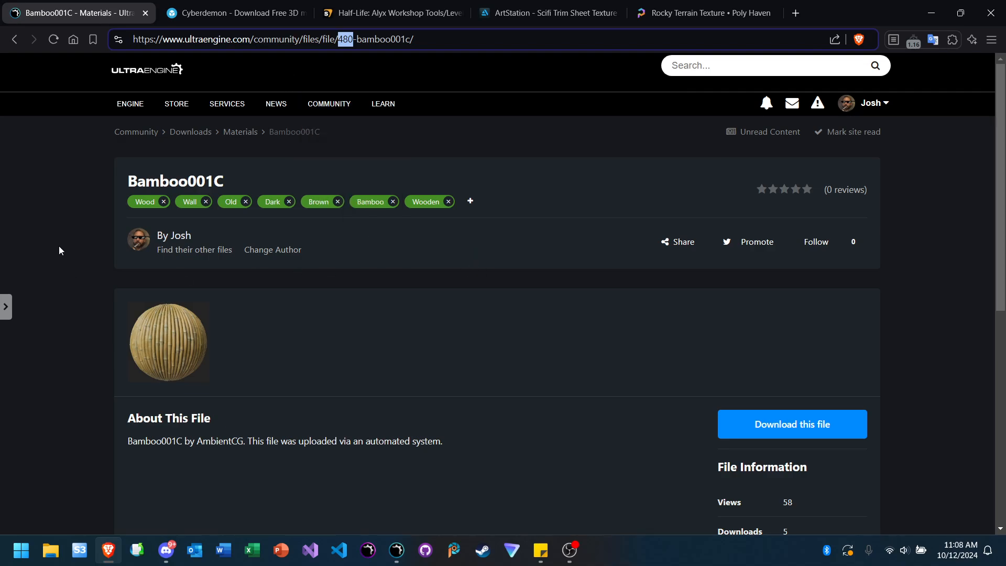
{"action": "scroll", "coordinate": [69, 226], "scroll_direction": "down", "scroll_amount": 2}
{"action": "scroll", "coordinate": [81, 260], "scroll_direction": "up", "scroll_amount": 2}
Step: Switch to Ultra Engine and compare the beveled and unbeveled blocks from farther away and up close
{"action": "left_click", "coordinate": [397, 550]}
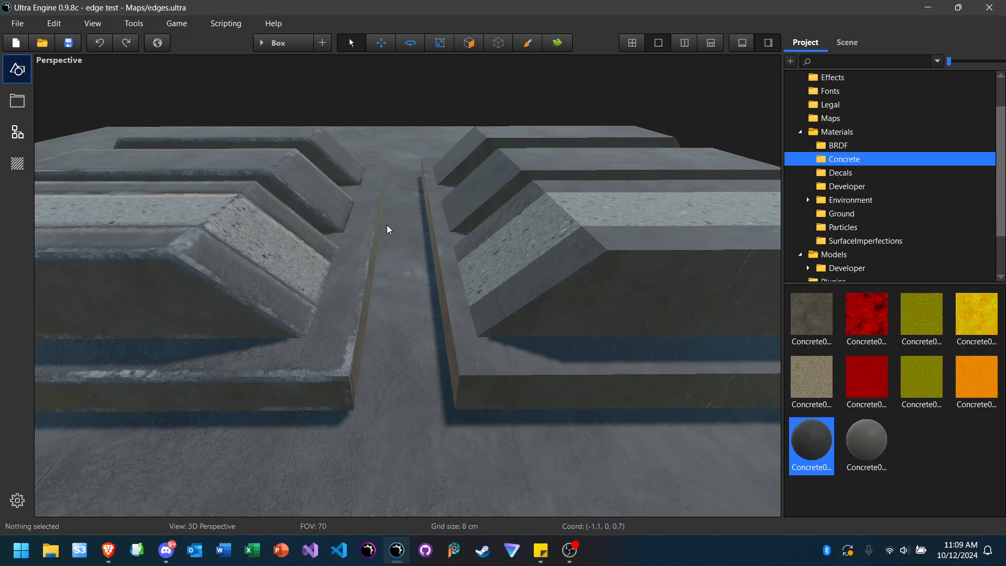
{"action": "scroll", "coordinate": [386, 230], "scroll_direction": "down", "scroll_amount": 5}
{"action": "scroll", "coordinate": [387, 229], "scroll_direction": "up", "scroll_amount": 5}
{"action": "right_click_drag", "start_coordinate": [395, 234], "coordinate": [395, 238]}
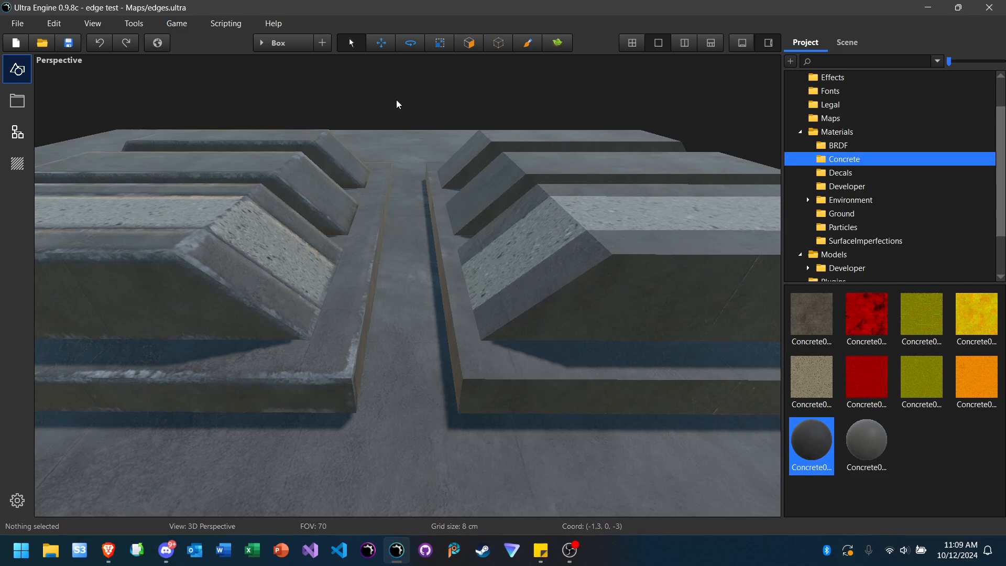
Step: Open the asset library's concrete materials and preview Concrete033
{"action": "left_click", "coordinate": [20, 177]}
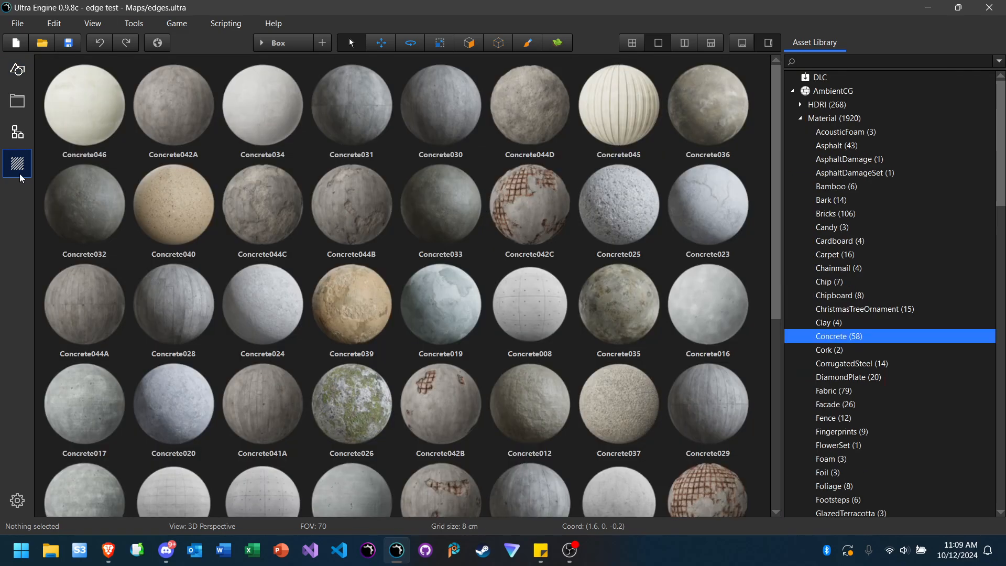
{"action": "left_click", "coordinate": [460, 230]}
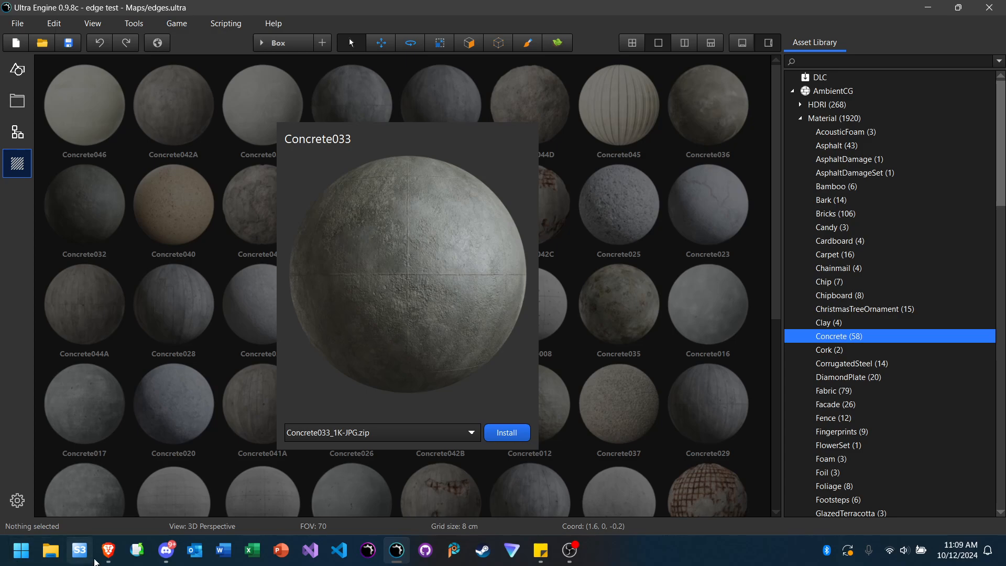
Step: Switch to the Brave browser, start downloading Bamboo001C_1K-PNG.zip from the Bamboo001C page and cancel at the save prompt
{"action": "left_click", "coordinate": [109, 551]}
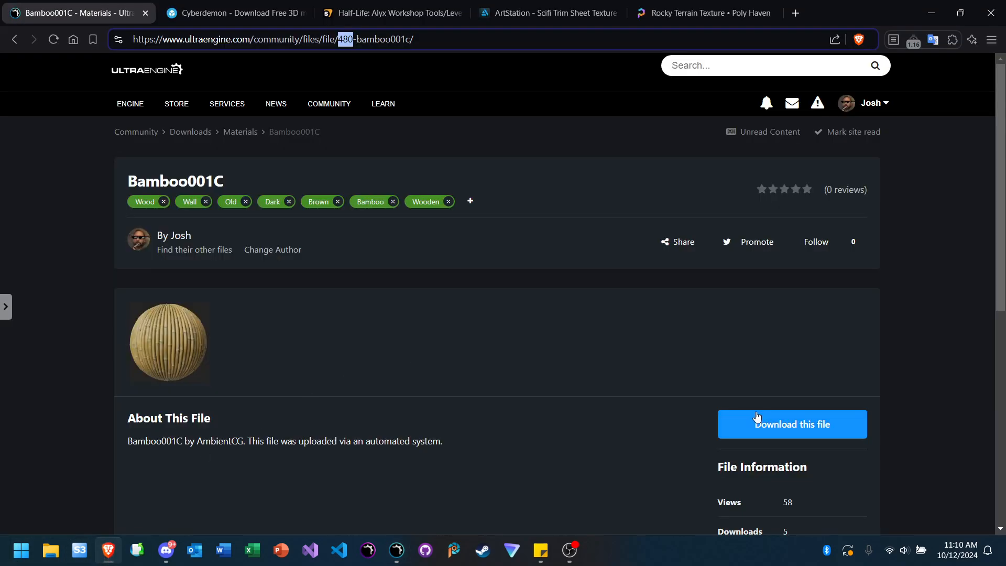
{"action": "left_click", "coordinate": [762, 422]}
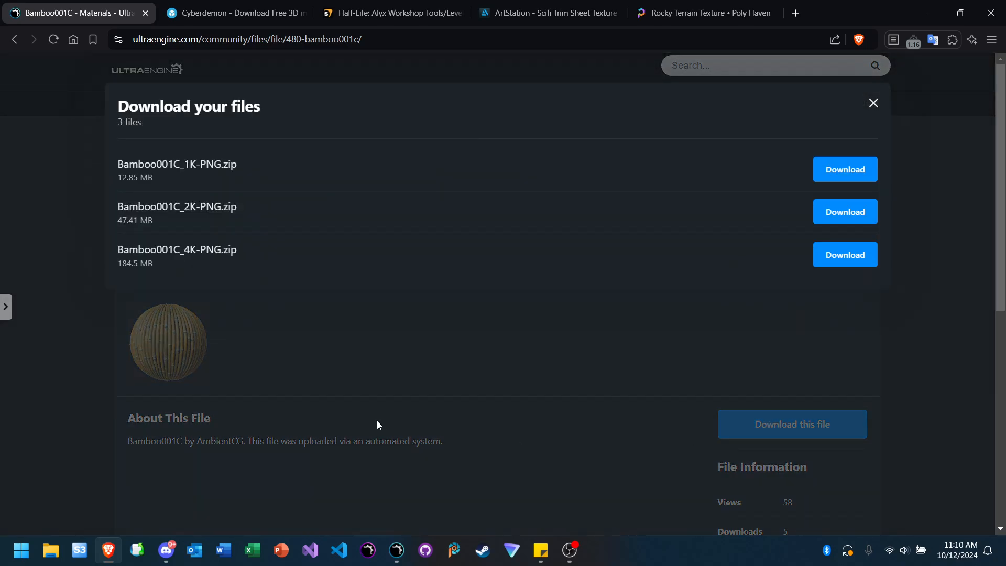
{"action": "left_click", "coordinate": [845, 169]}
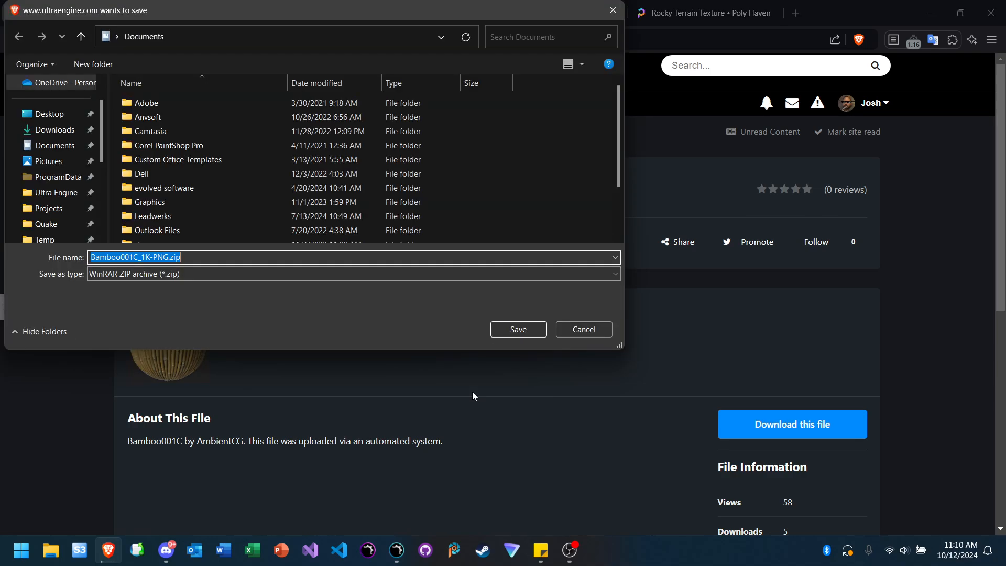
{"action": "left_click", "coordinate": [593, 331]}
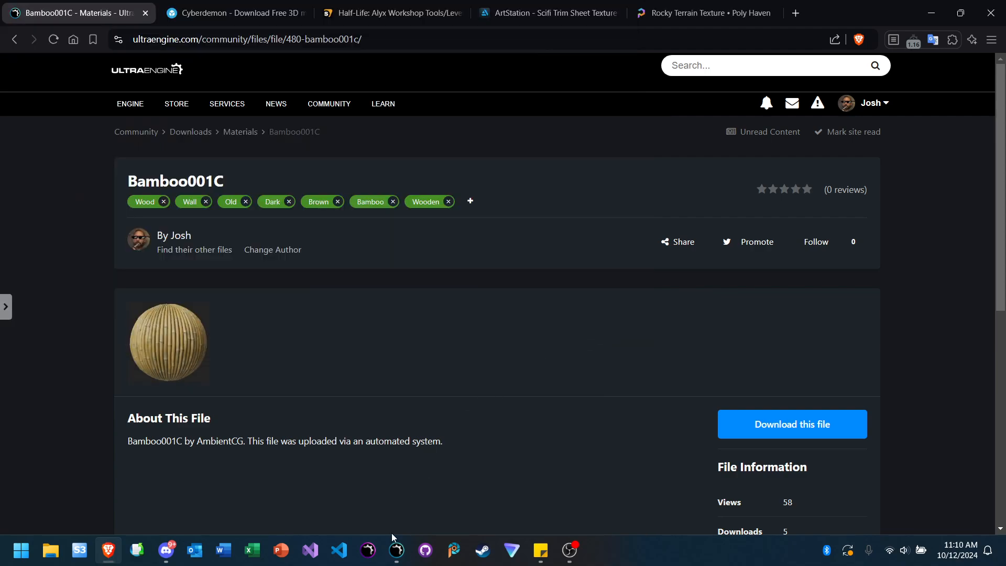
Step: Switch back to Ultra Engine and close the Concrete033 preview
{"action": "left_click", "coordinate": [396, 551]}
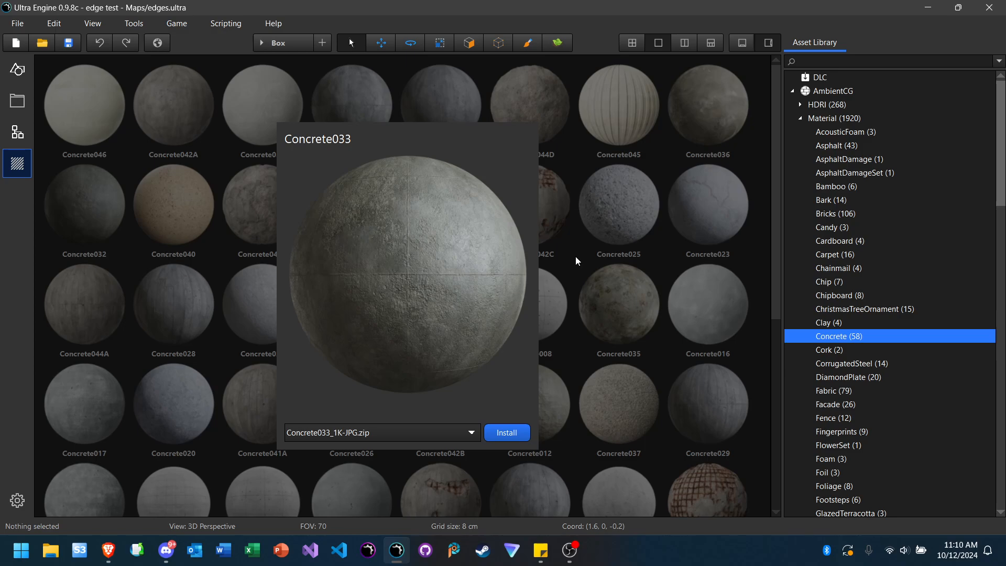
{"action": "mouse_move", "coordinate": [167, 550]}
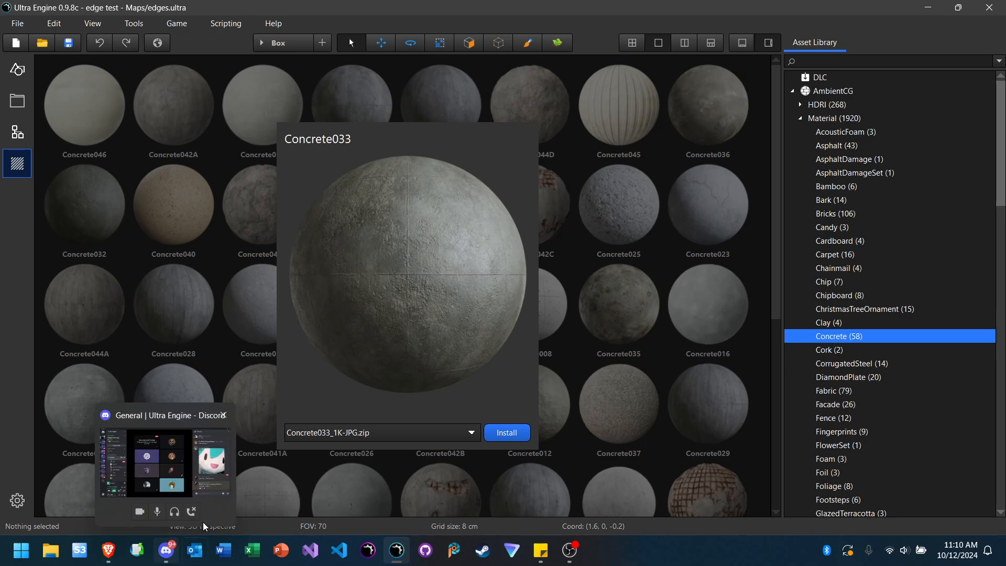
{"action": "left_click", "coordinate": [575, 256]}
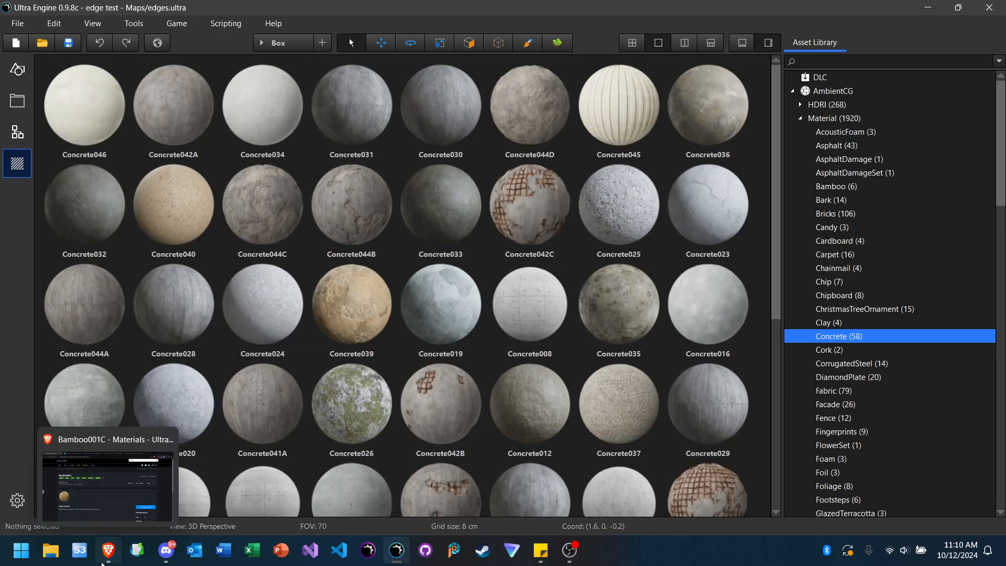
Step: Switch to the Brave browser and review the Bamboo001C page's downloadable archives and file information
{"action": "left_click", "coordinate": [107, 556]}
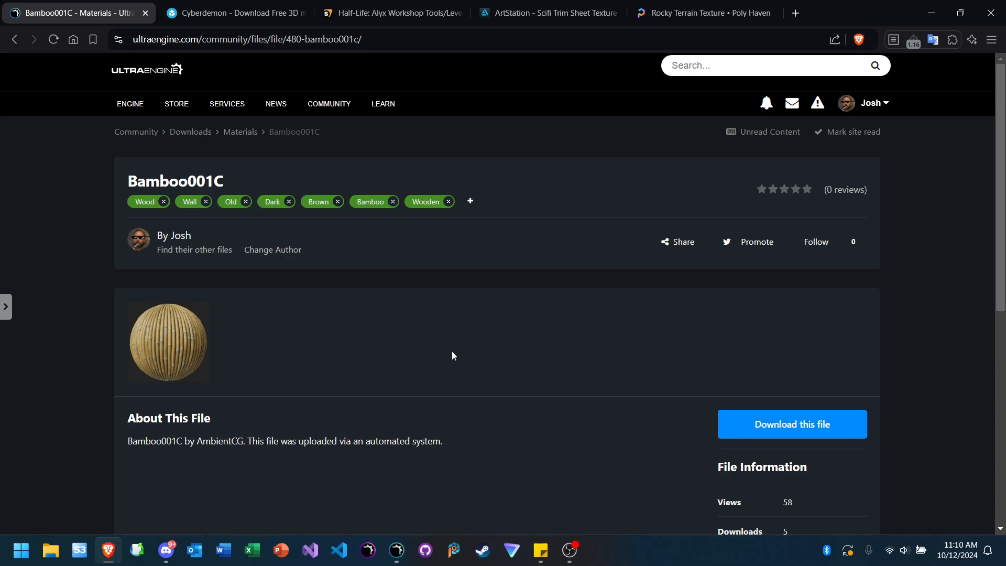
{"action": "left_click", "coordinate": [814, 425]}
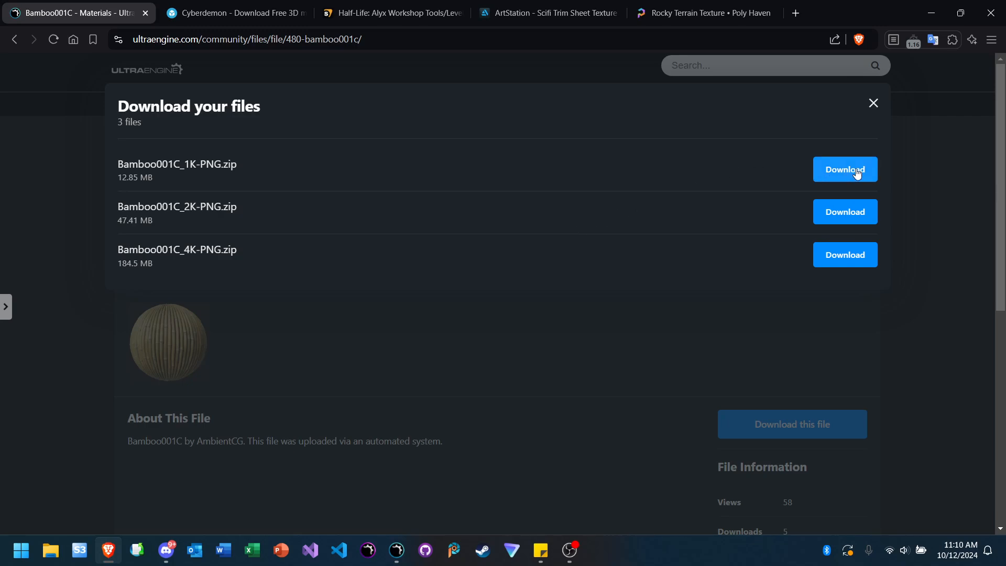
{"action": "left_click", "coordinate": [874, 104]}
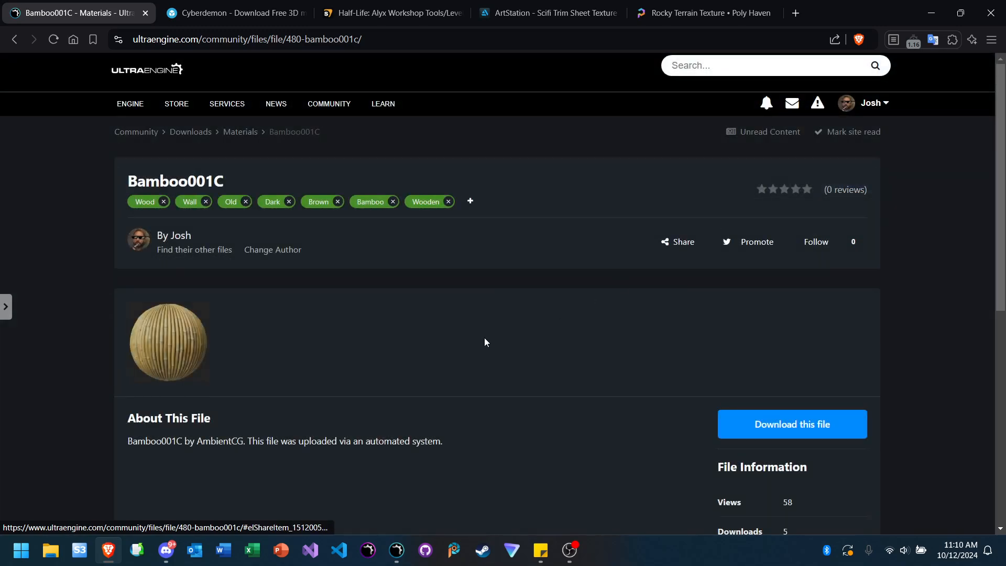
{"action": "scroll", "coordinate": [484, 338], "scroll_direction": "down", "scroll_amount": 2}
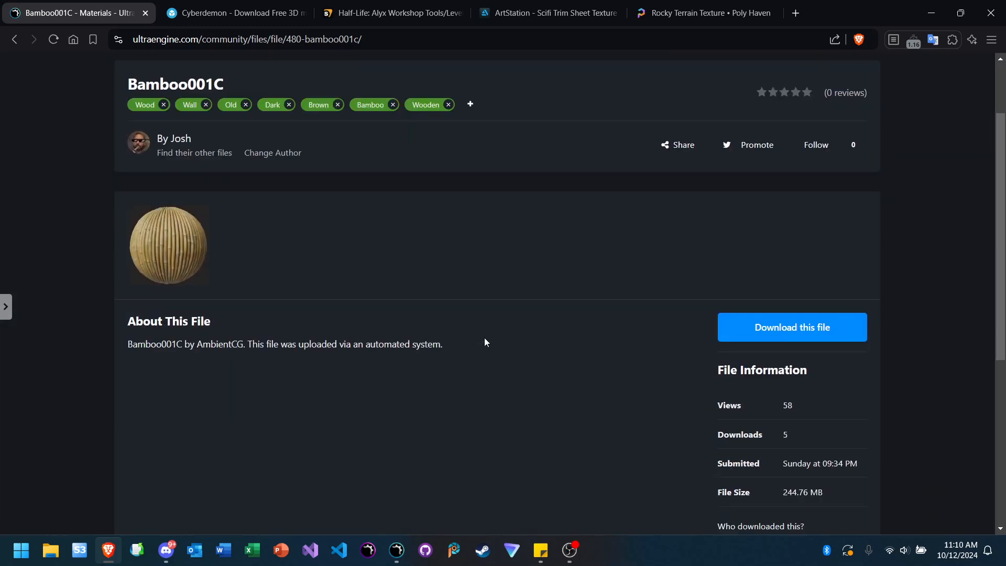
{"action": "scroll", "coordinate": [485, 339], "scroll_direction": "up", "scroll_amount": 2}
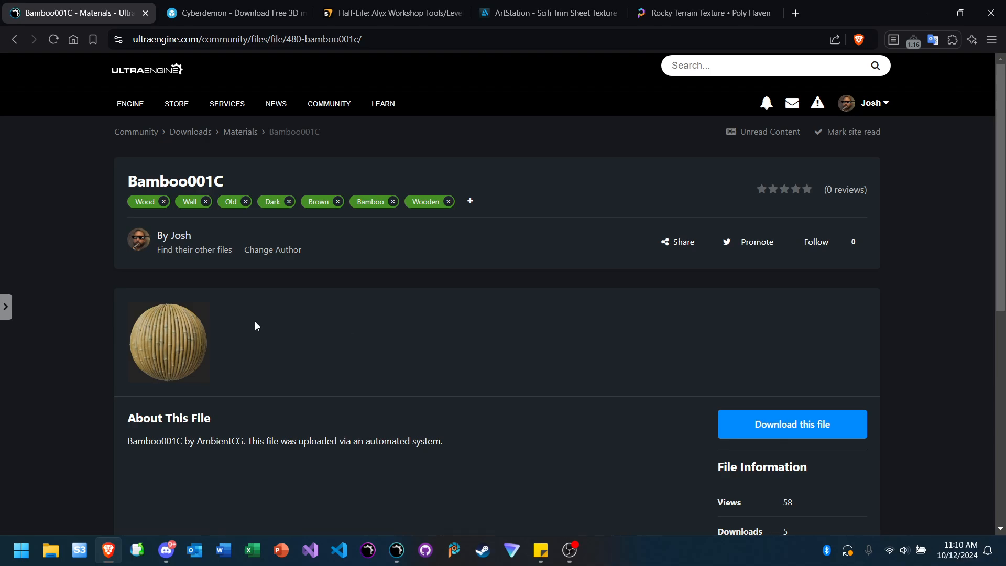
Step: Switch to Discord and read the messages in the Ultra Engine server's General channel
{"action": "left_click", "coordinate": [397, 549]}
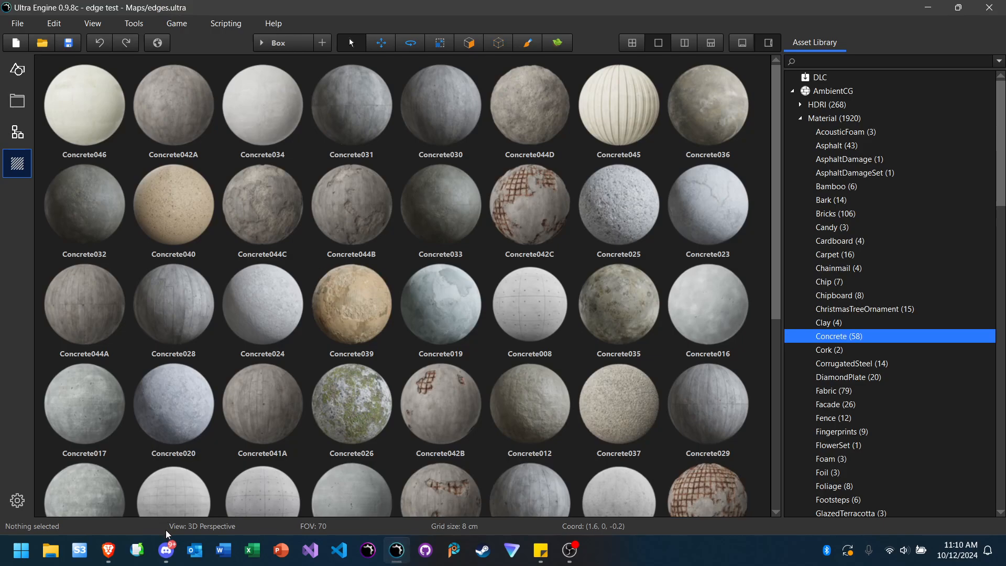
{"action": "left_click", "coordinate": [166, 551]}
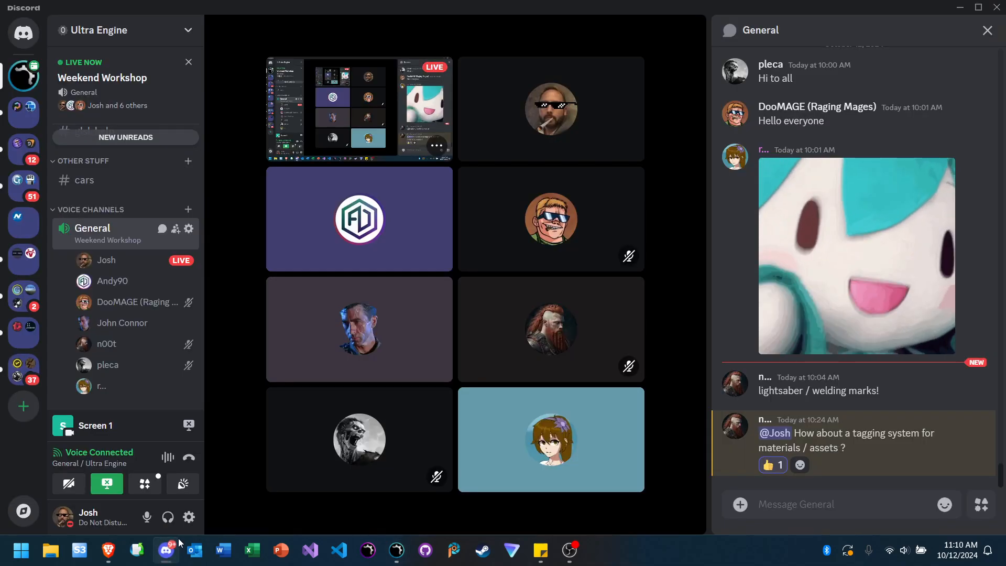
{"action": "mouse_move", "coordinate": [694, 226]}
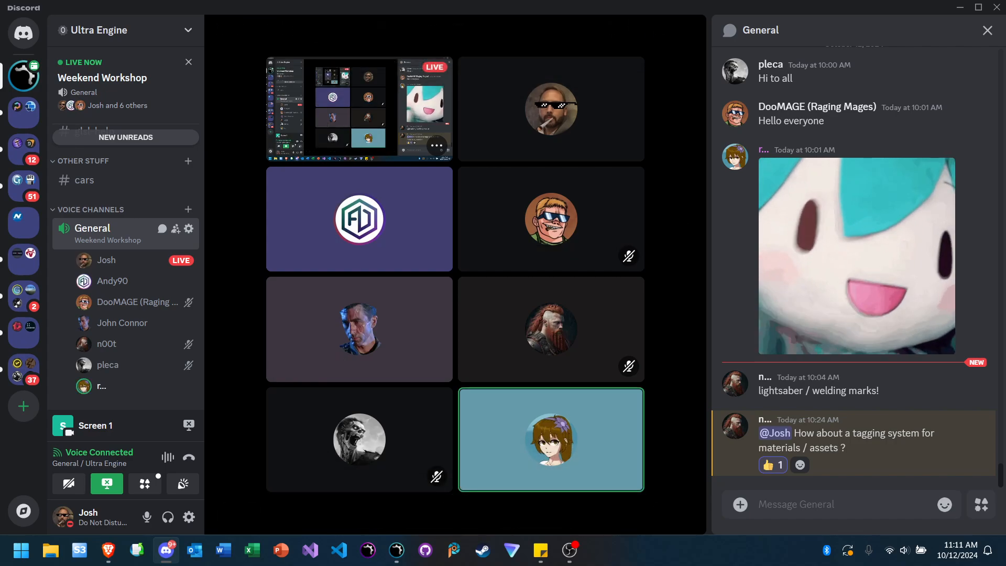
Step: Switch back to Ultra Engine, browse the full set of concrete materials, and preview Concrete044C before closing it
{"action": "left_click", "coordinate": [397, 550]}
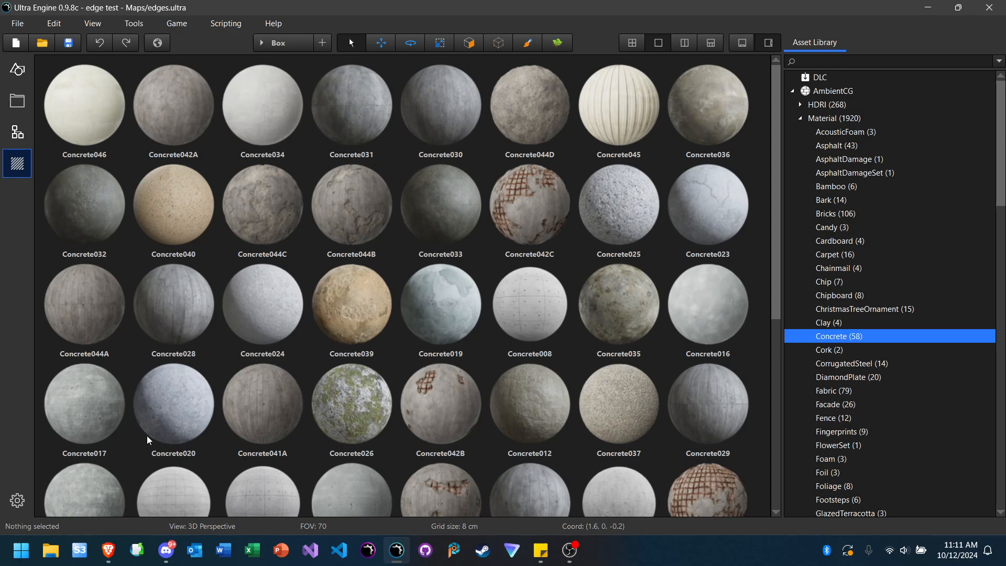
{"action": "mouse_move", "coordinate": [112, 558]}
{"action": "scroll", "coordinate": [441, 227], "scroll_direction": "down", "scroll_amount": 5}
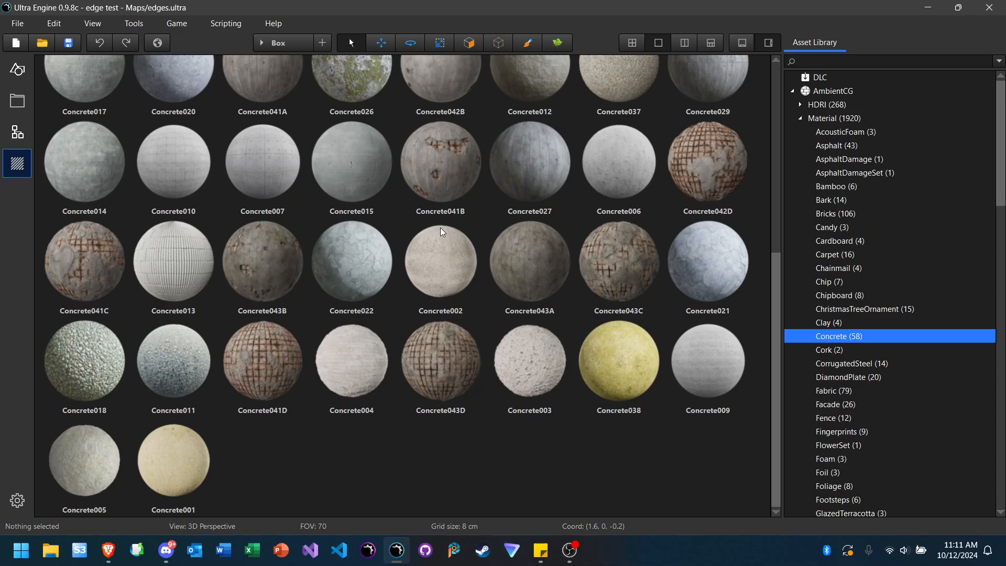
{"action": "scroll", "coordinate": [441, 228], "scroll_direction": "up", "scroll_amount": 5}
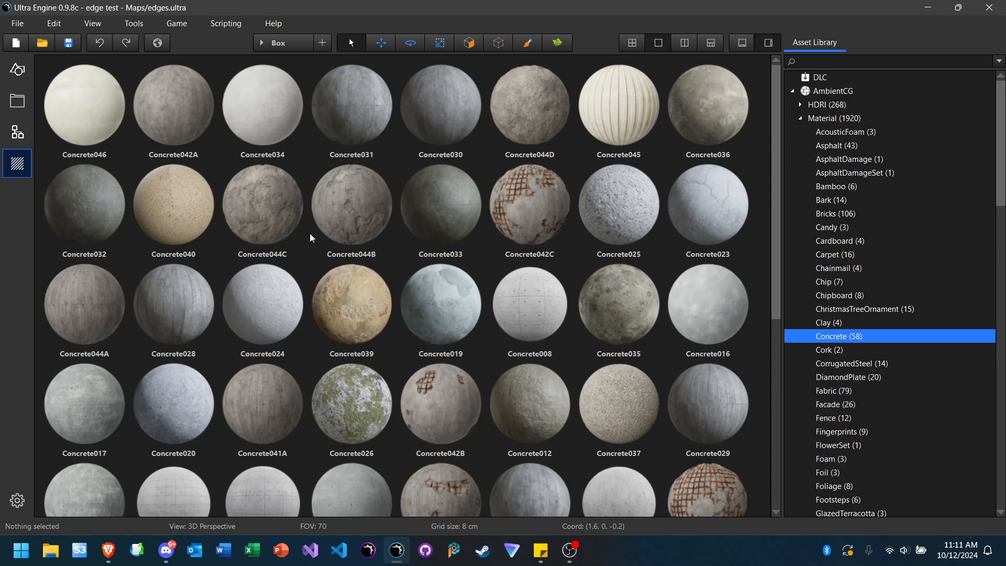
{"action": "left_click", "coordinate": [273, 220]}
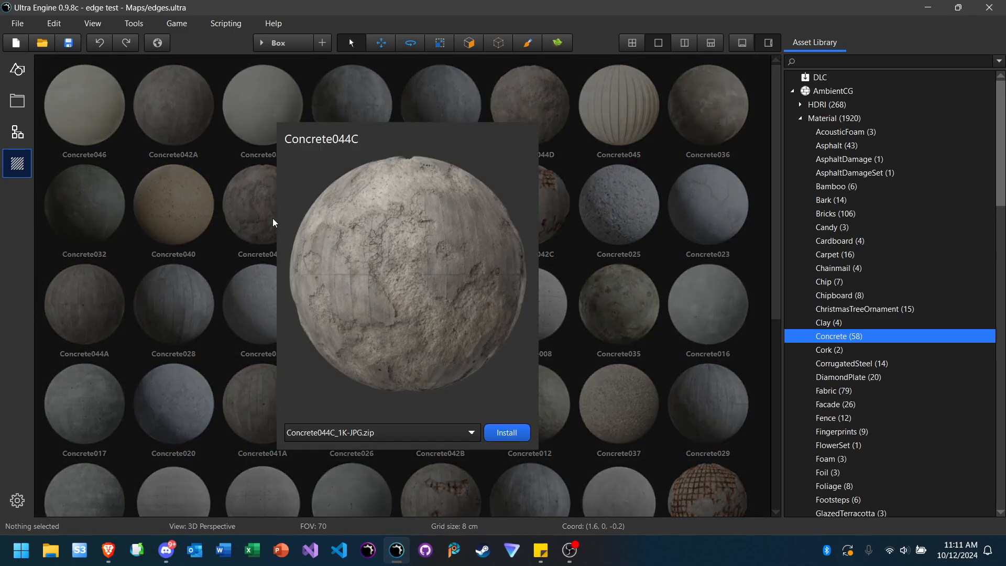
{"action": "left_click", "coordinate": [178, 210]}
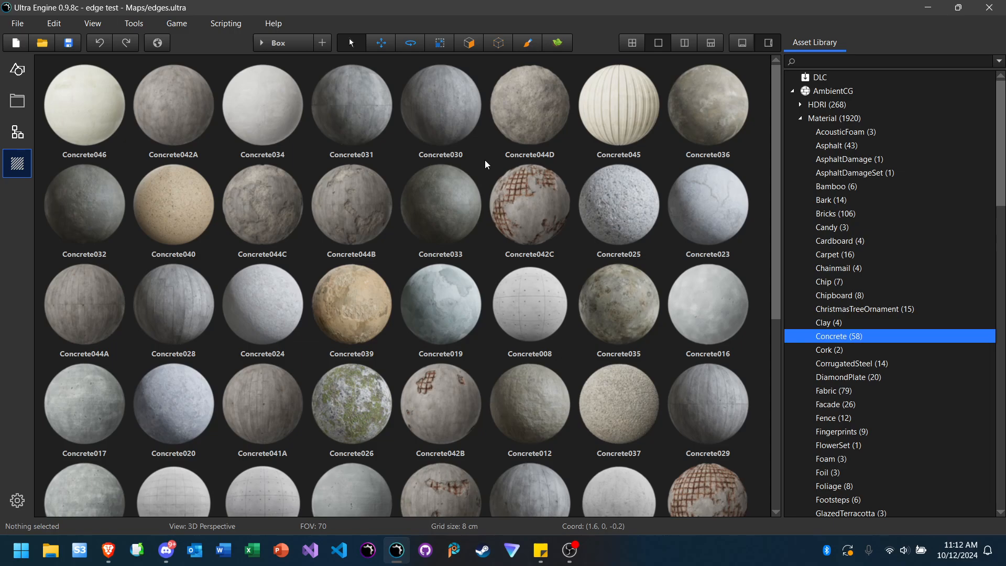
Step: Return to the 3D scene and select the floor, the pebbled worn-edge block and the rearmost worn-edge block in turn, clearing the selection each time
{"action": "left_click", "coordinate": [16, 73]}
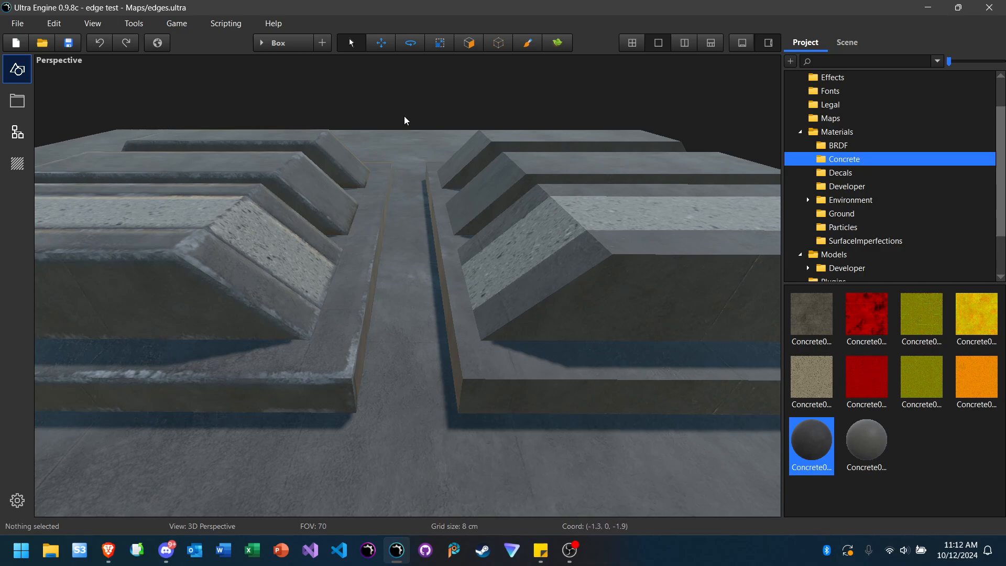
{"action": "left_click", "coordinate": [402, 146]}
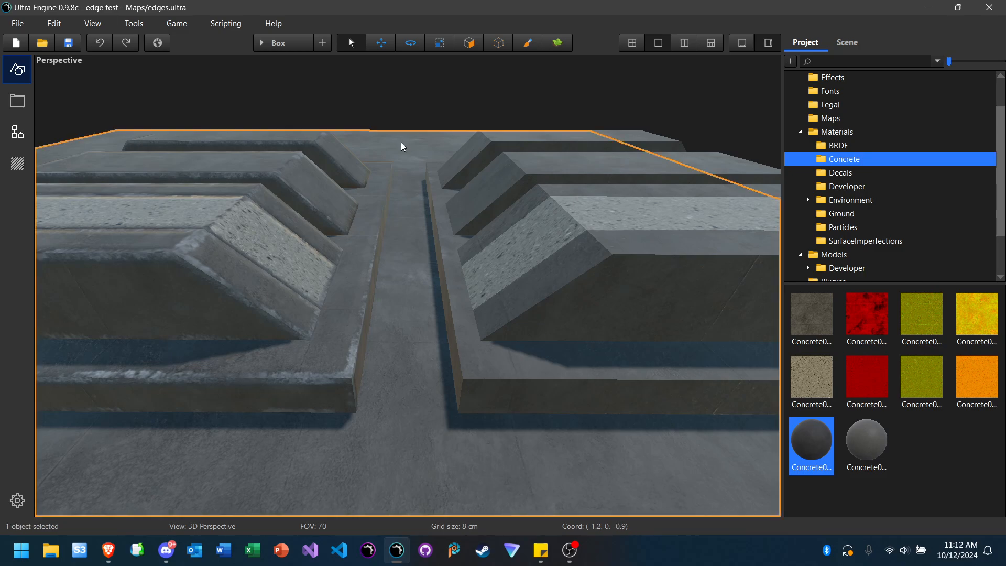
{"action": "left_click", "coordinate": [507, 101]}
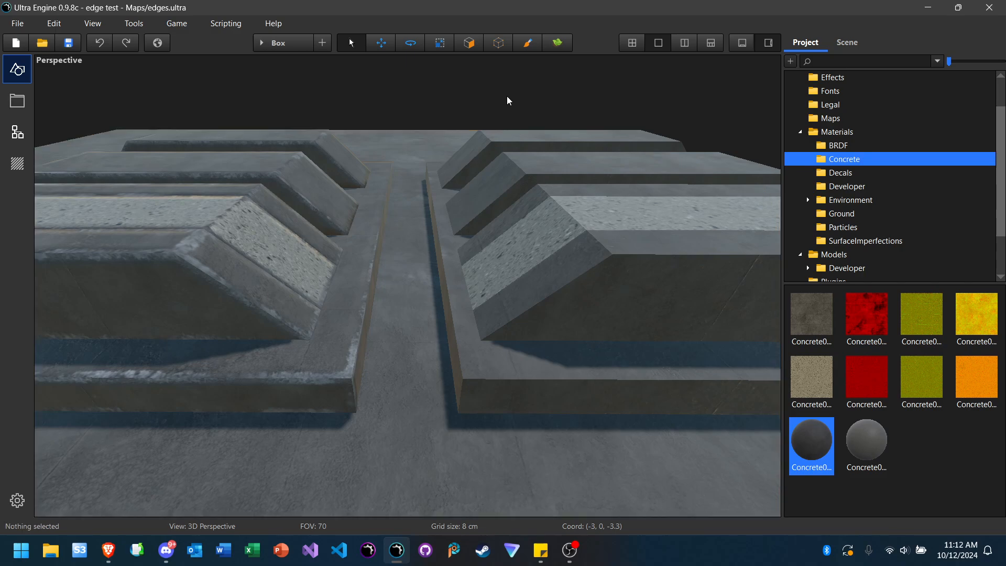
{"action": "left_click", "coordinate": [291, 249]}
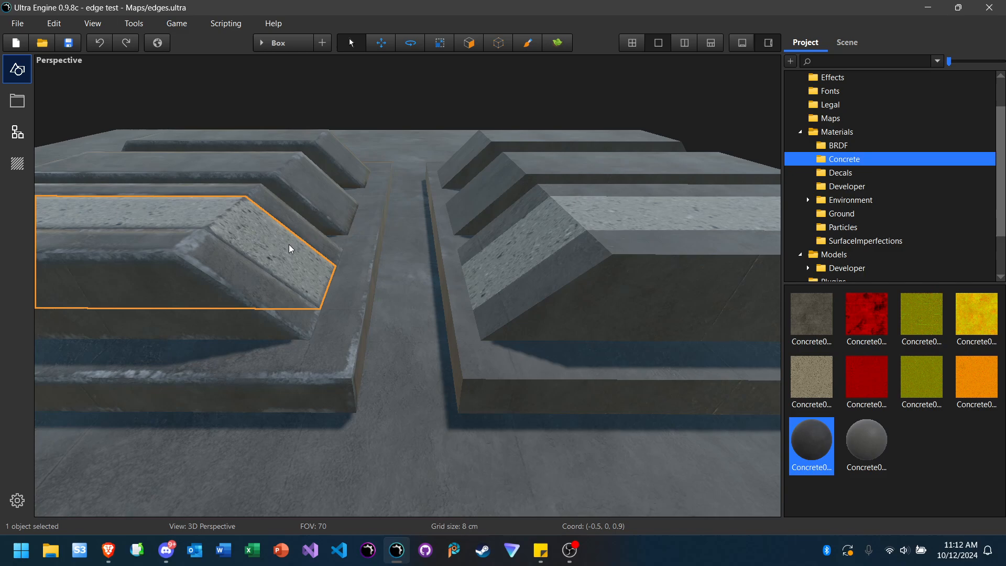
{"action": "left_click", "coordinate": [473, 101]}
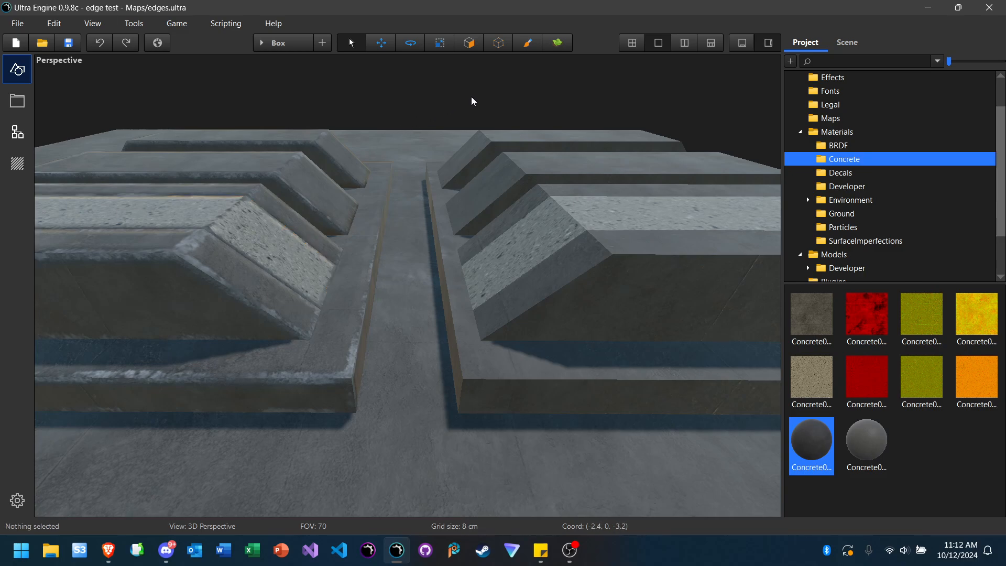
{"action": "left_click", "coordinate": [311, 181]}
{"action": "left_click", "coordinate": [339, 169]}
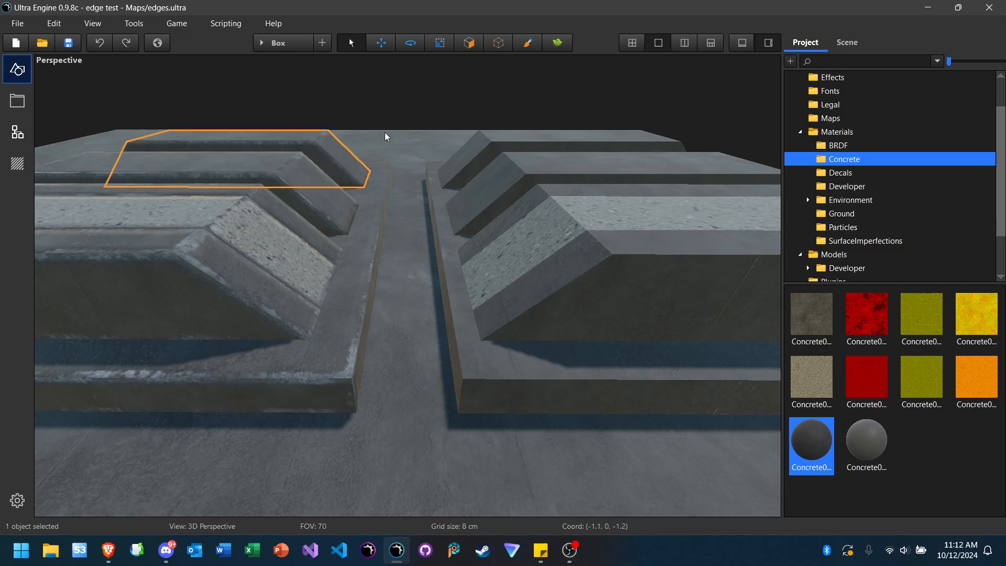
{"action": "left_click", "coordinate": [460, 108]}
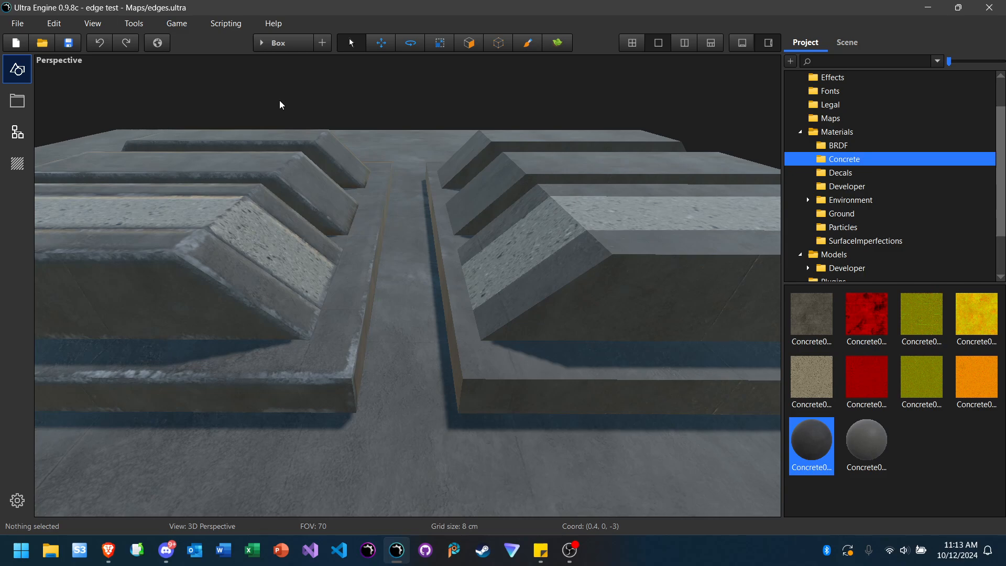
Step: Hide the project side panel to enlarge the 3D viewport and inspect the worn-edge blocks from another angle
{"action": "left_click", "coordinate": [768, 44]}
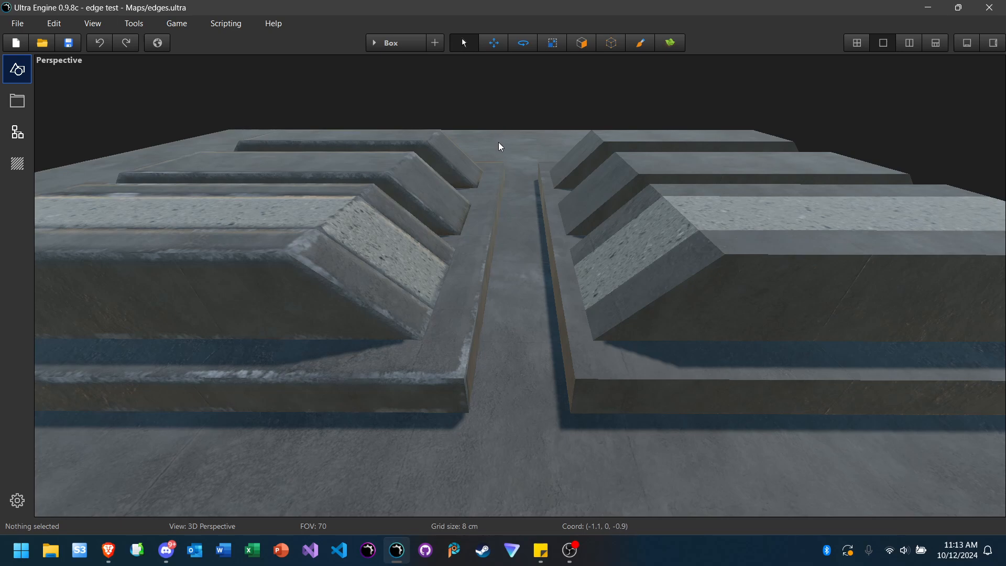
{"action": "right_click_drag", "start_coordinate": [498, 143], "coordinate": [539, 120]}
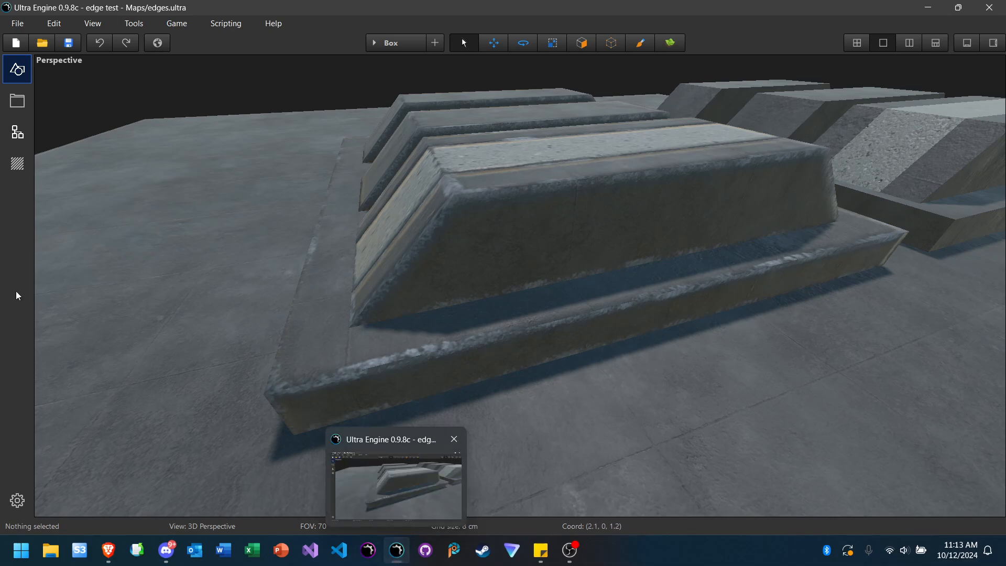
Step: Open the asset library again and preview the Concrete044B material, closing the preview when done
{"action": "left_click", "coordinate": [18, 164]}
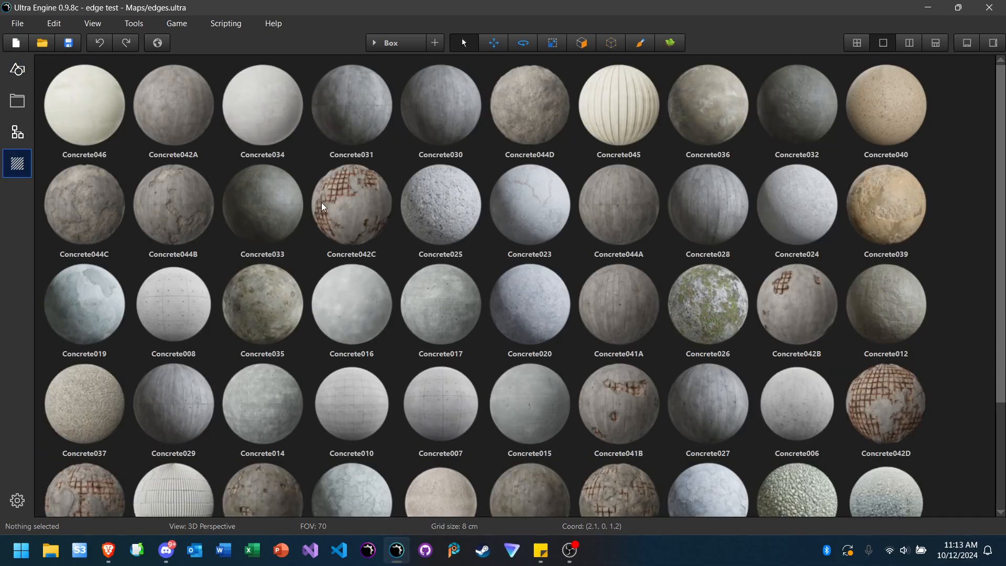
{"action": "left_click", "coordinate": [179, 216]}
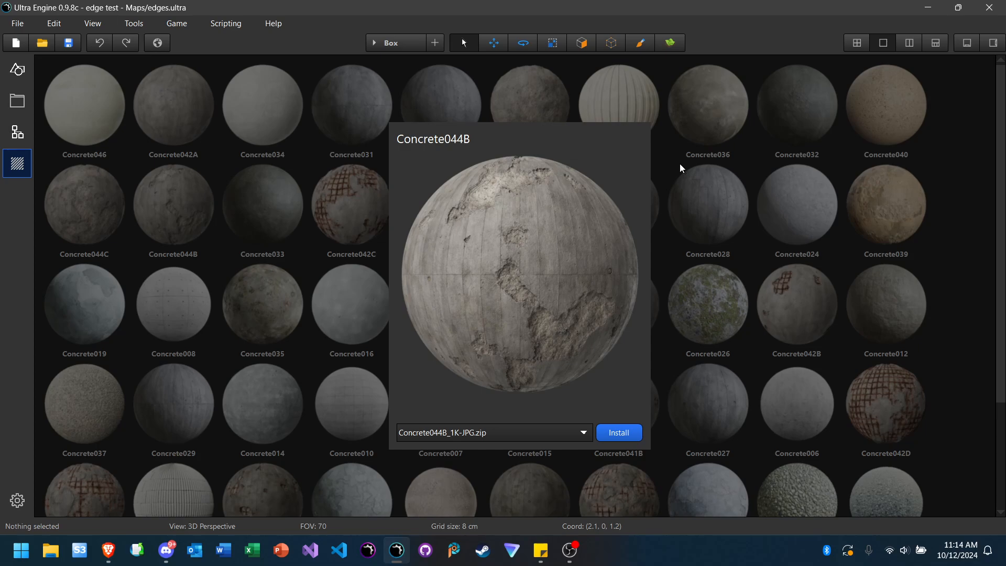
{"action": "left_click", "coordinate": [751, 164]}
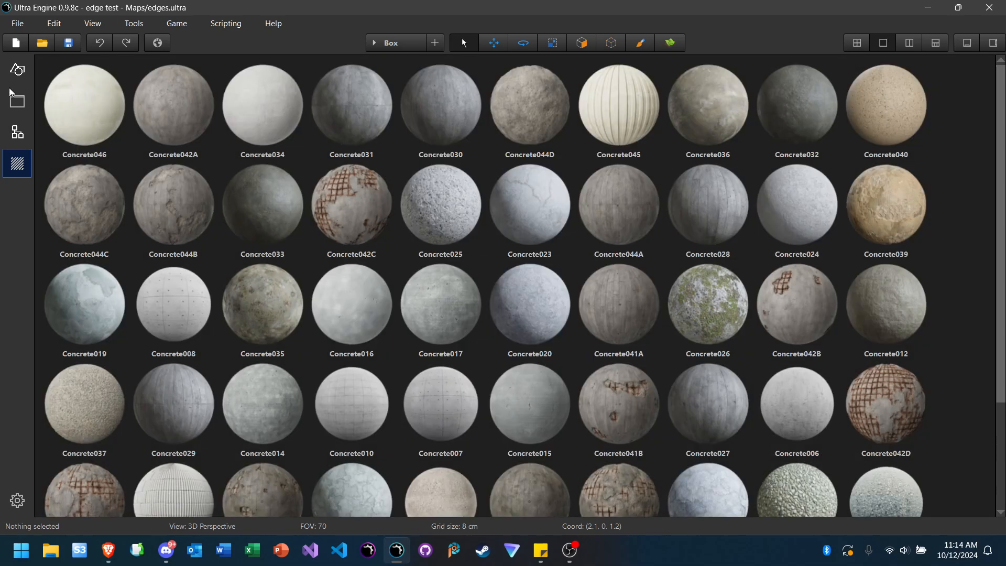
Step: Return to the 3D scene and frame the worn-edge and sharp-edge blocks side by side for comparison
{"action": "left_click", "coordinate": [18, 73]}
{"action": "key", "text": "w"}
{"action": "mouse_move", "coordinate": [368, 214]}
{"action": "right_mouse_down"}
{"action": "mouse_move", "coordinate": [341, 205]}
{"action": "mouse_move", "coordinate": [356, 204]}
{"action": "mouse_move", "coordinate": [367, 220]}
{"action": "mouse_move", "coordinate": [352, 209]}
{"action": "right_mouse_up"}
{"action": "key", "text": "d"}
{"action": "key", "text": "s"}
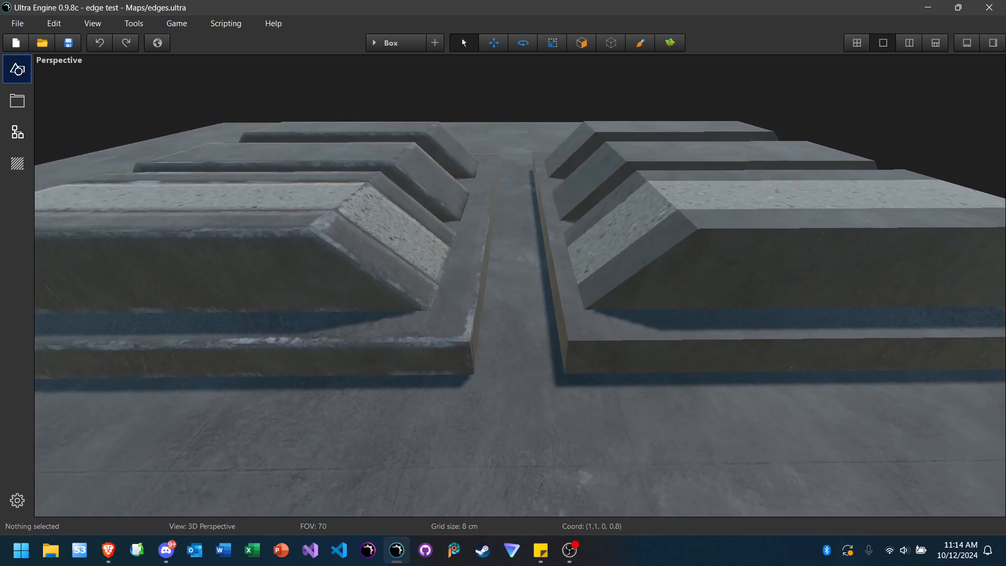
Step: View the concrete blocks from farther and nearer, check the Discord General chat, and return to the Ultra Engine scene
{"action": "key", "text": "d"}
{"action": "key", "text": "s"}
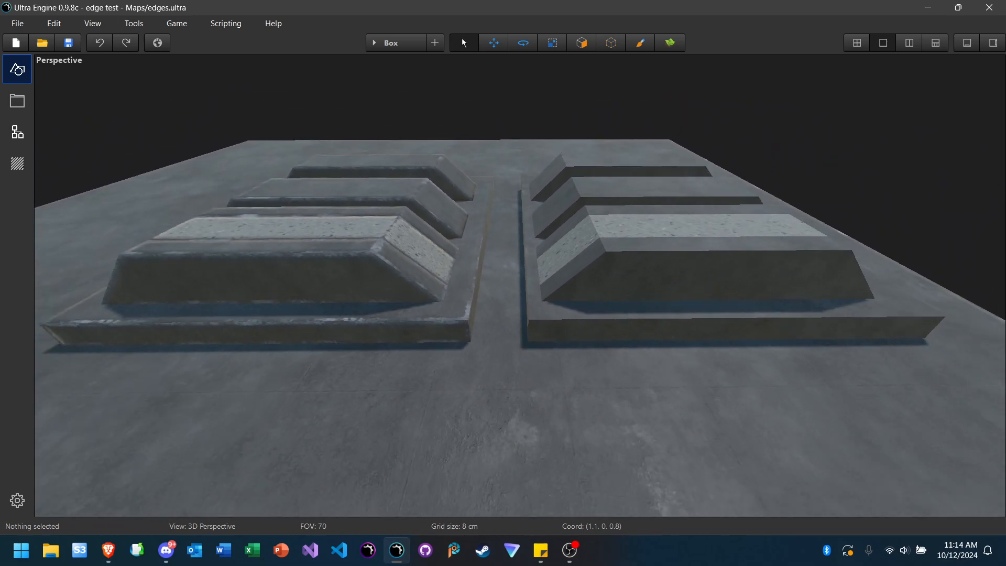
{"action": "key", "text": "w"}
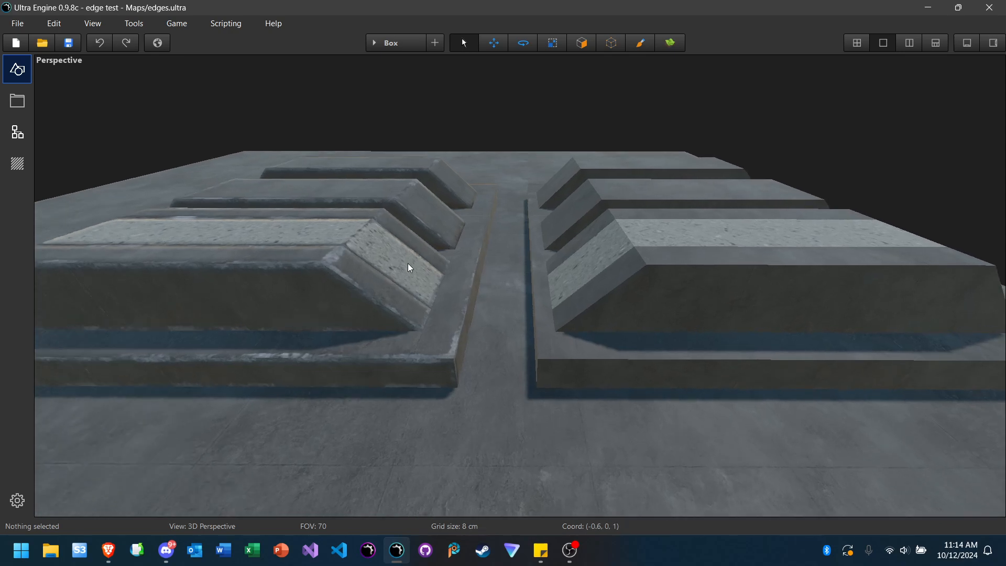
{"action": "left_click", "coordinate": [163, 556]}
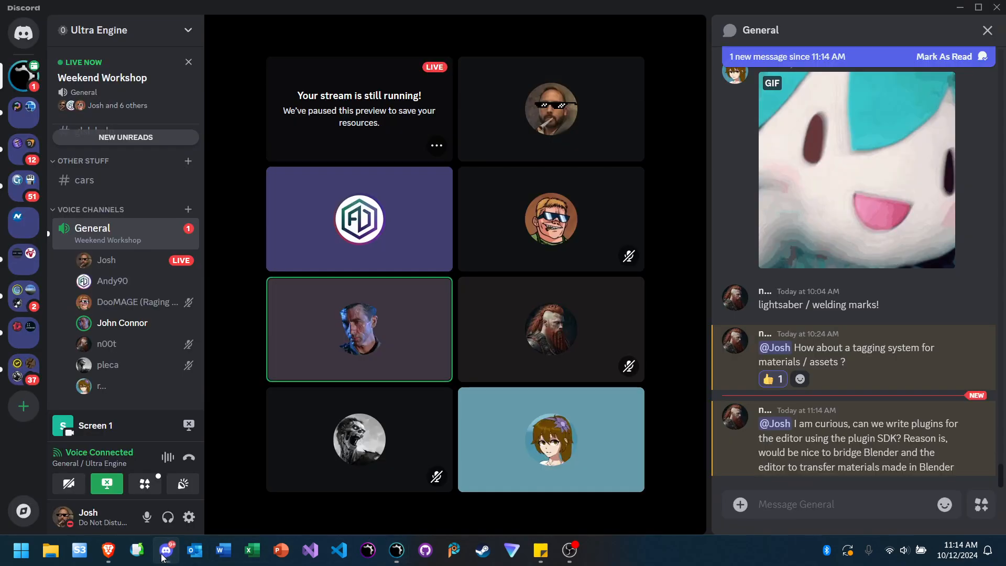
{"action": "left_click", "coordinate": [394, 551]}
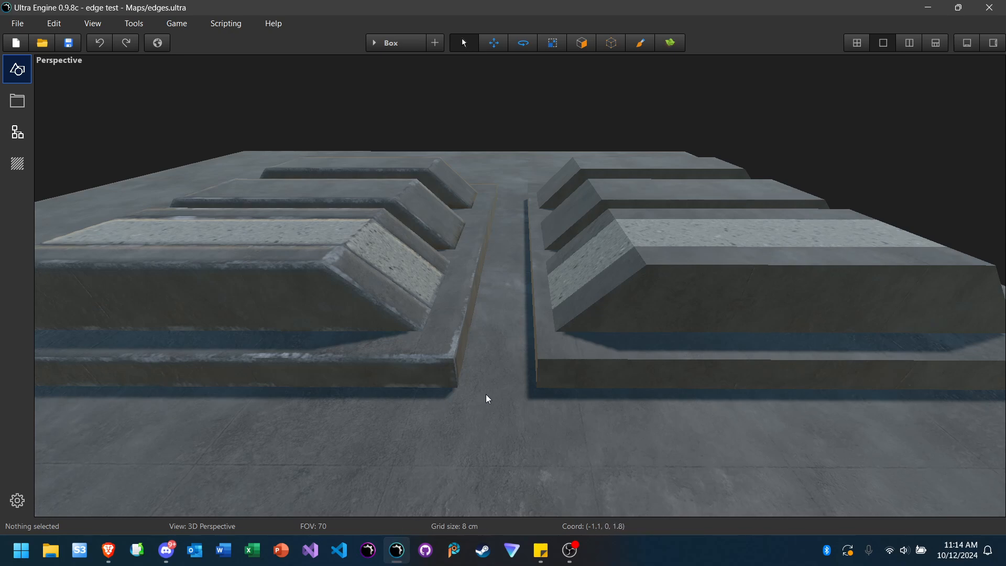
Step: Compare the worn-edge and sharp-edge blocks at different distances and from slightly shifted viewpoints
{"action": "right_click_drag", "start_coordinate": [485, 396], "coordinate": [927, 390]}
{"action": "key", "text": "w"}
{"action": "key", "text": "s"}
{"action": "key", "text": "w"}
{"action": "key", "text": "s"}
{"action": "key", "text": "w"}
{"action": "key", "text": "s"}
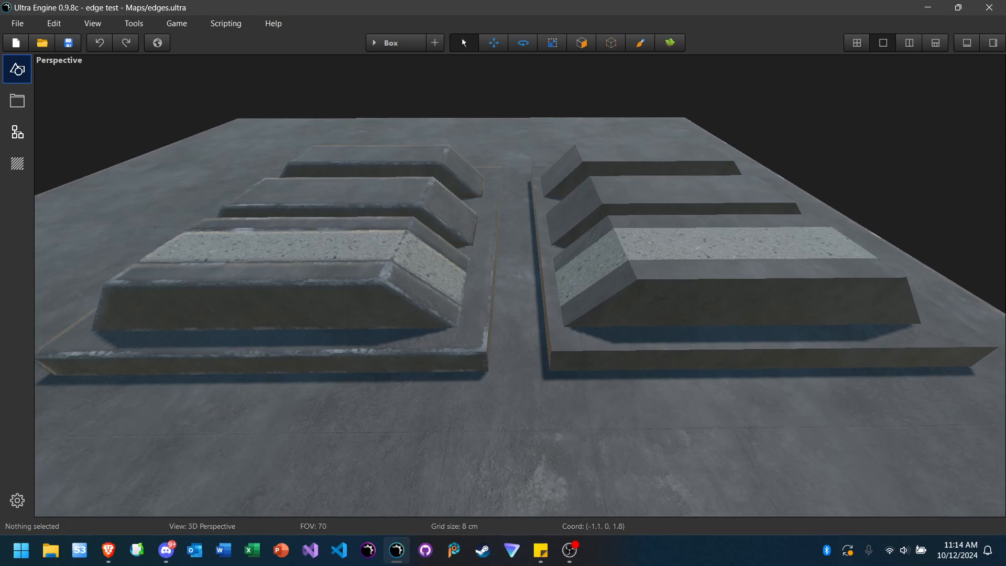
{"action": "key", "text": "w"}
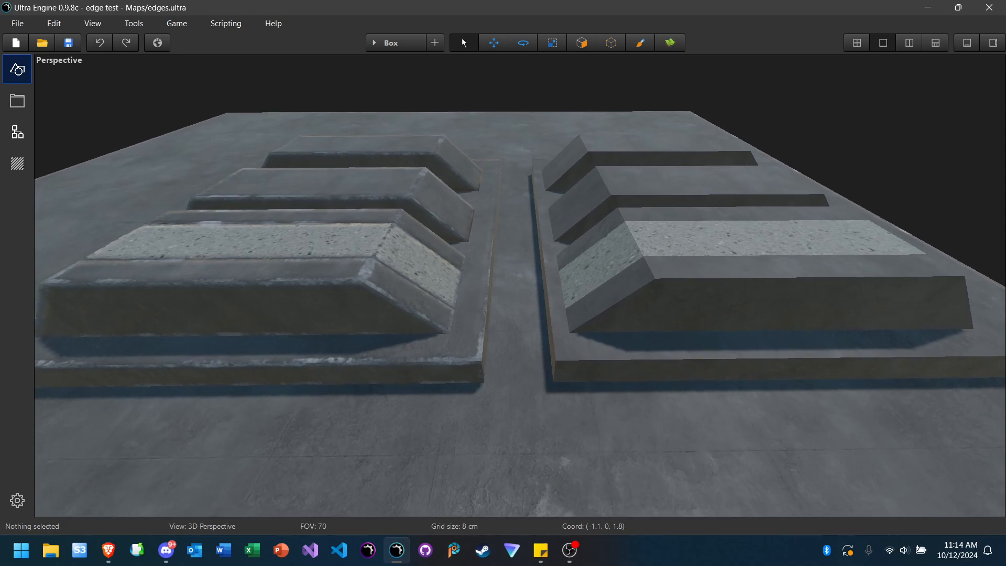
{"action": "key", "text": "a"}
{"action": "key", "text": "d"}
{"action": "key", "text": "a"}
{"action": "key", "text": "d"}
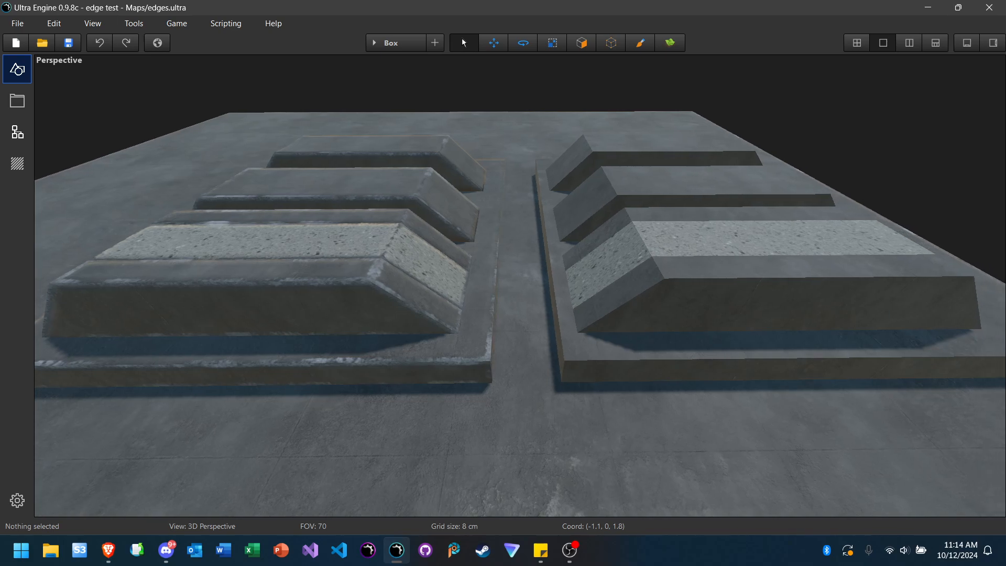
Step: Open the asset library, show its category side panel, and look through the full set of Concrete materials
{"action": "left_click", "coordinate": [23, 169]}
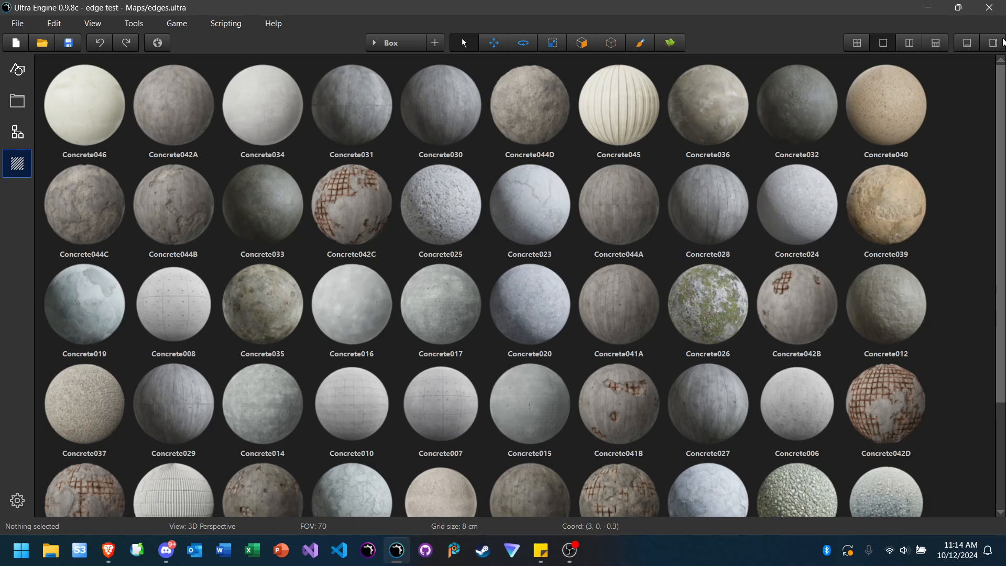
{"action": "left_click", "coordinate": [993, 45]}
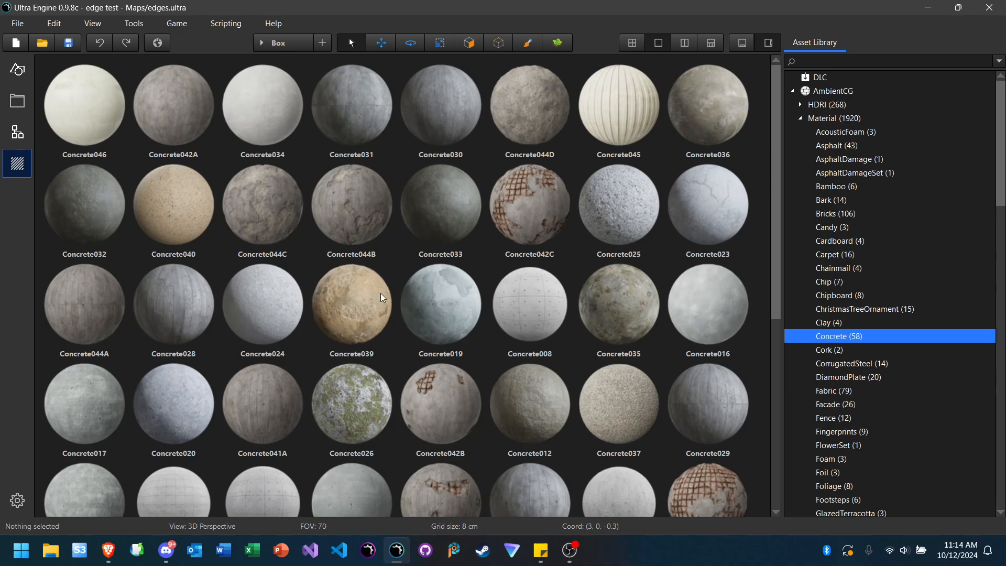
{"action": "scroll", "coordinate": [327, 270], "scroll_direction": "down", "scroll_amount": 5}
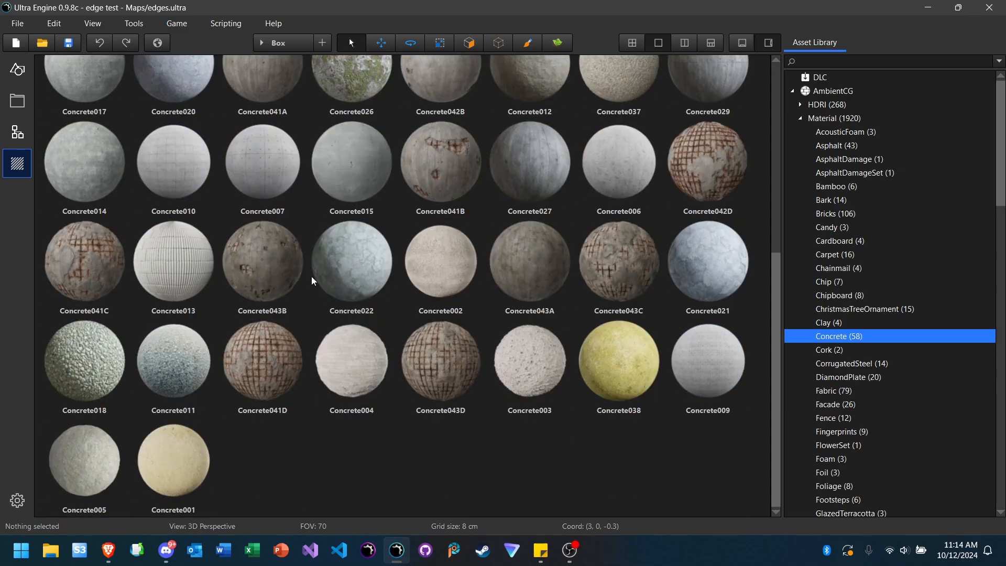
{"action": "scroll", "coordinate": [442, 291], "scroll_direction": "up", "scroll_amount": 4}
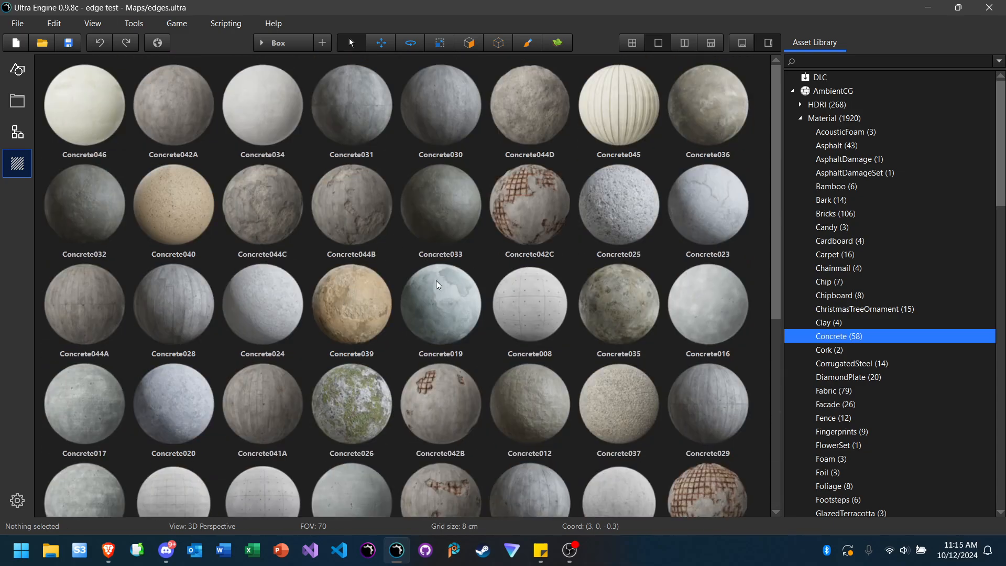
{"action": "scroll", "coordinate": [482, 255], "scroll_direction": "down", "scroll_amount": 4}
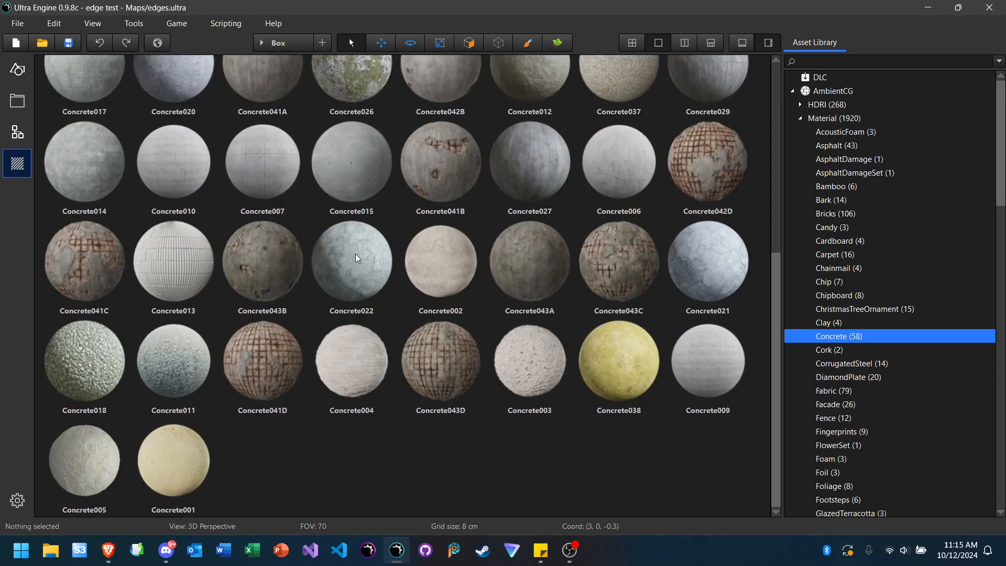
{"action": "scroll", "coordinate": [359, 257], "scroll_direction": "up", "scroll_amount": 4}
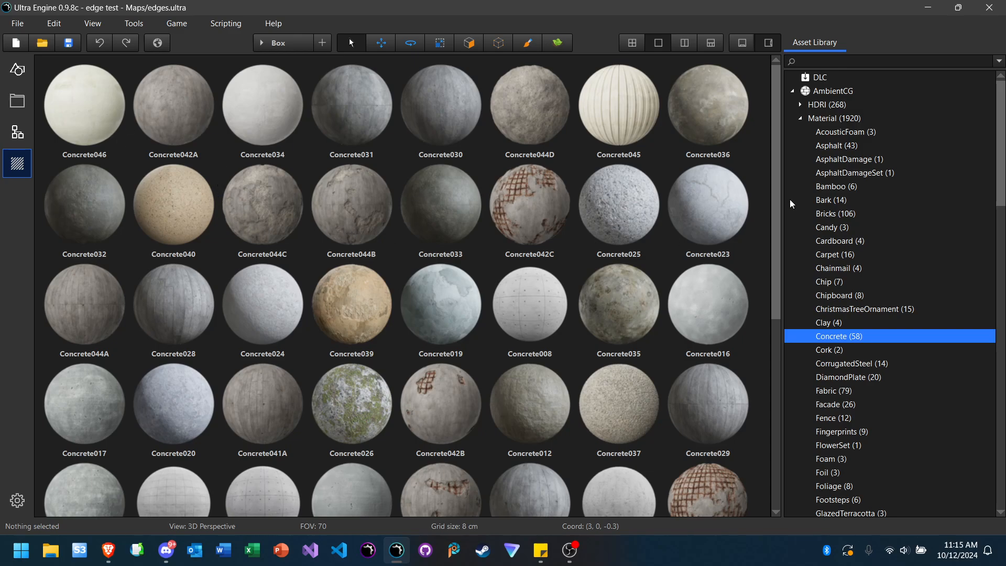
Step: Collapse and re-expand the AmbientCG Material category, and look through the Concrete previews again
{"action": "left_click", "coordinate": [801, 123]}
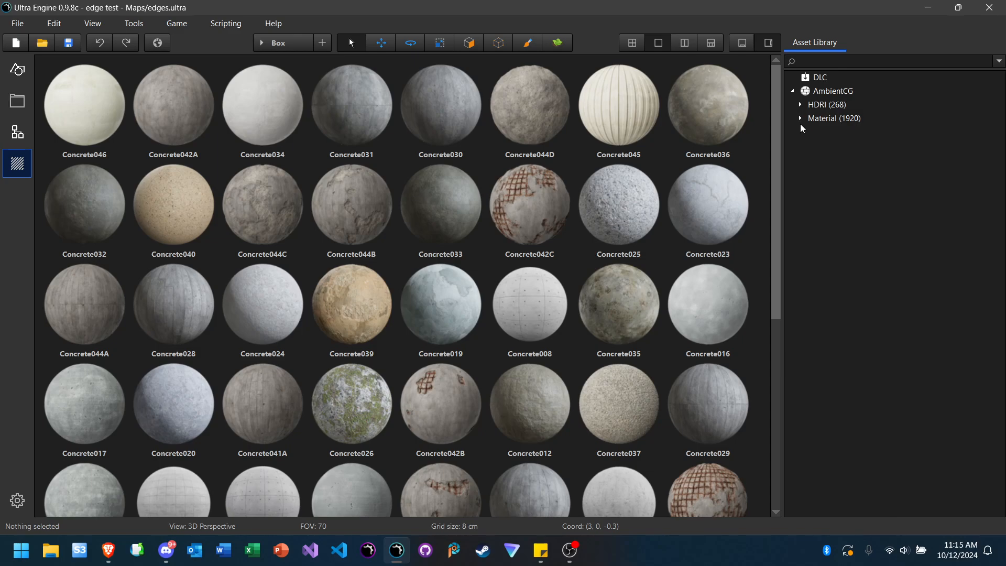
{"action": "left_click", "coordinate": [801, 123]}
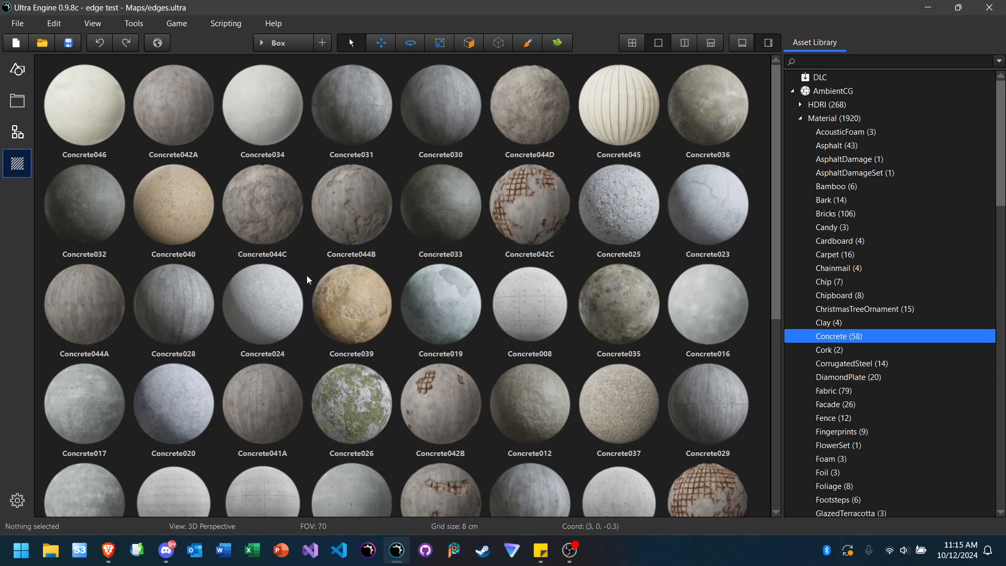
{"action": "scroll", "coordinate": [307, 271], "scroll_direction": "down", "scroll_amount": 5}
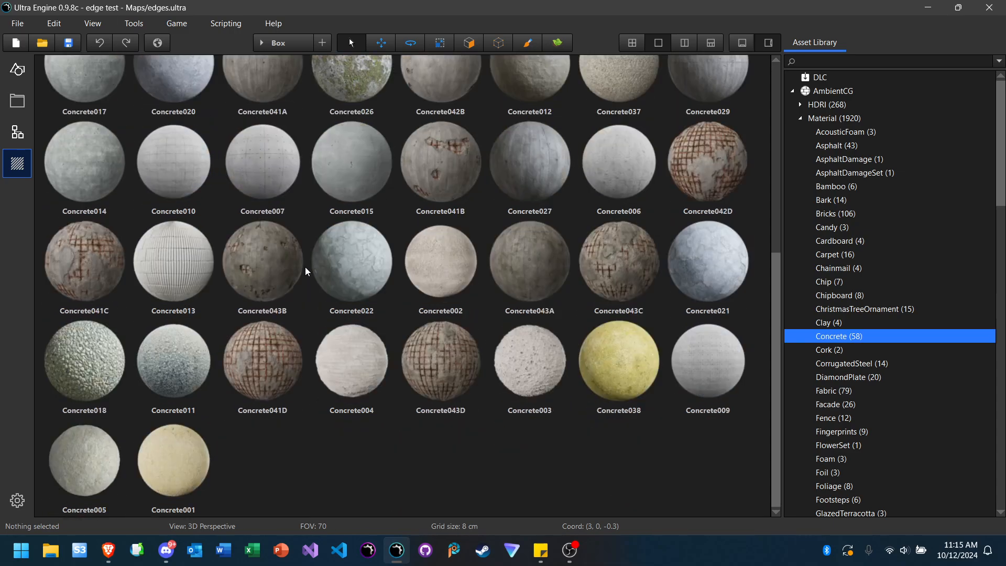
{"action": "scroll", "coordinate": [307, 293], "scroll_direction": "up", "scroll_amount": 5}
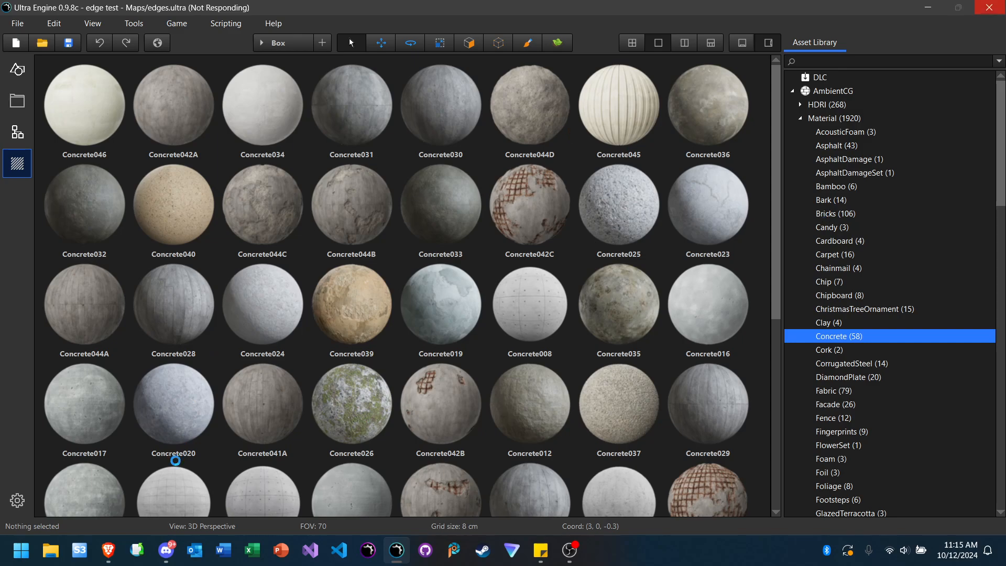
Step: Switch to Discord and read the question about writing editor plugins with the plugin SDK, placing the cursor in the message field
{"action": "left_click", "coordinate": [165, 554]}
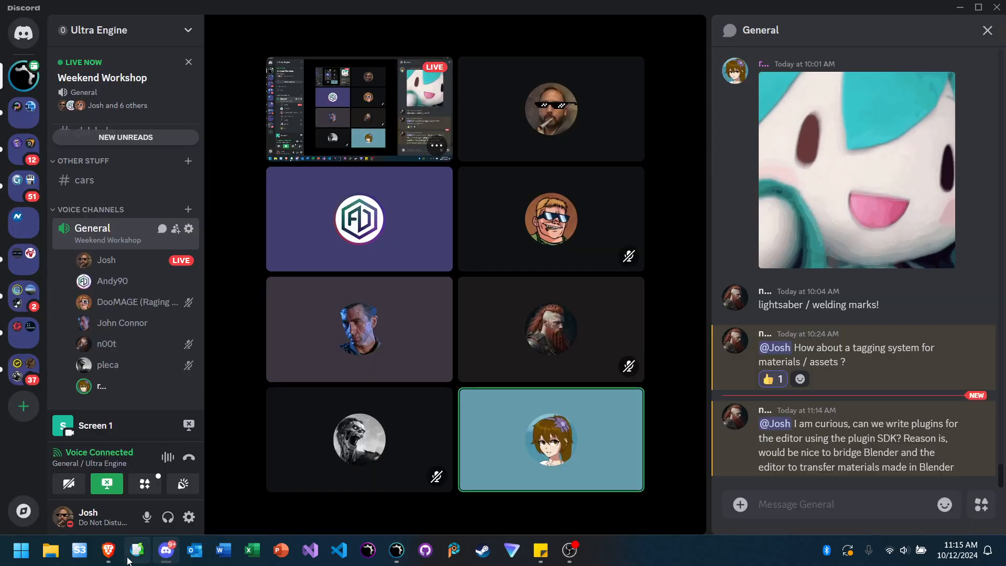
{"action": "left_click", "coordinate": [397, 550]}
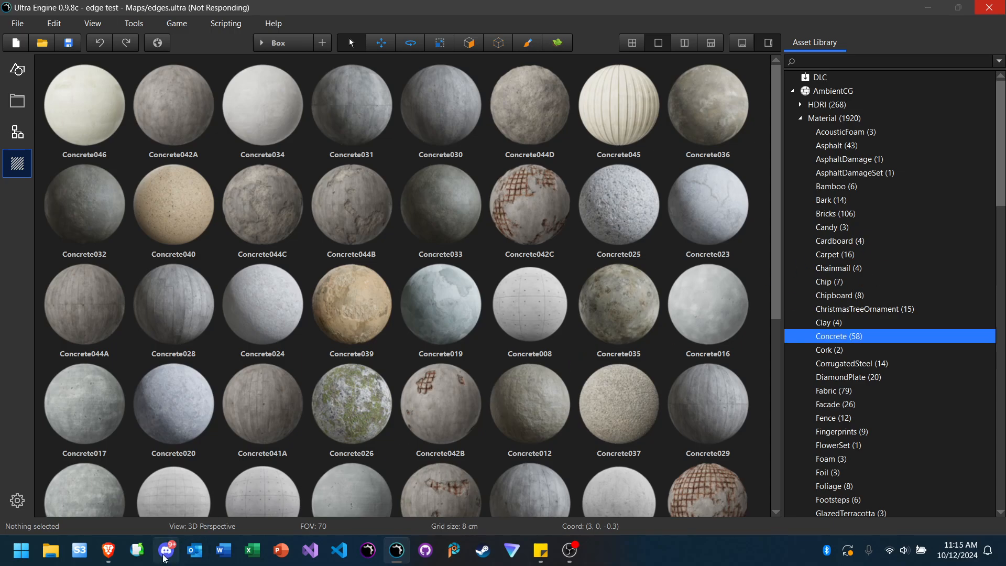
{"action": "left_click", "coordinate": [164, 556]}
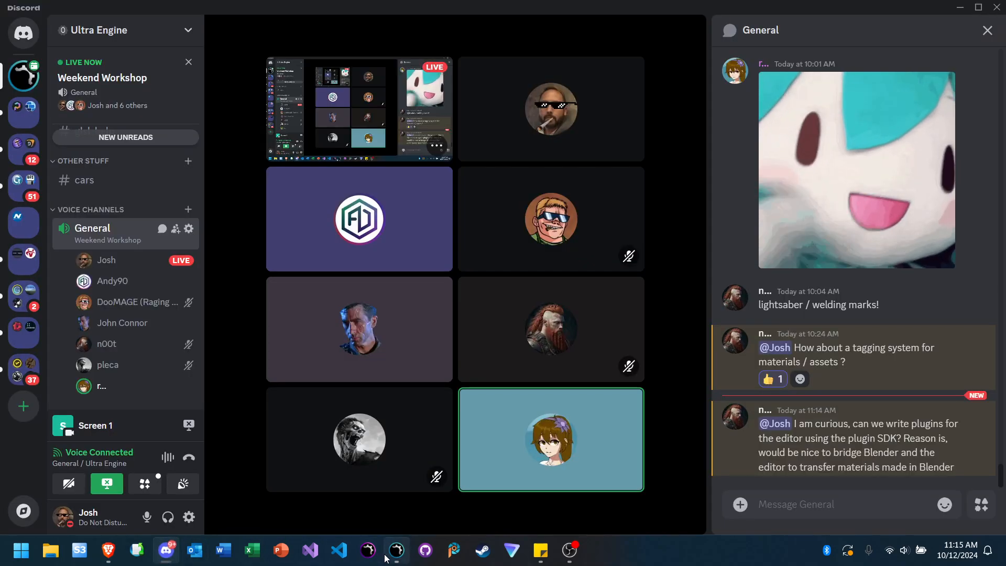
{"action": "mouse_move", "coordinate": [394, 559]}
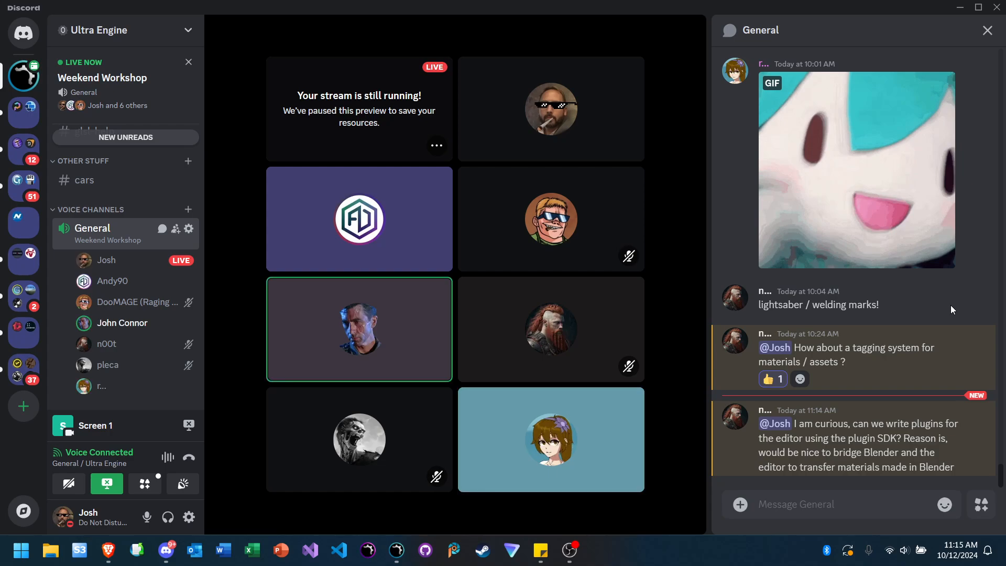
{"action": "left_click", "coordinate": [831, 509]}
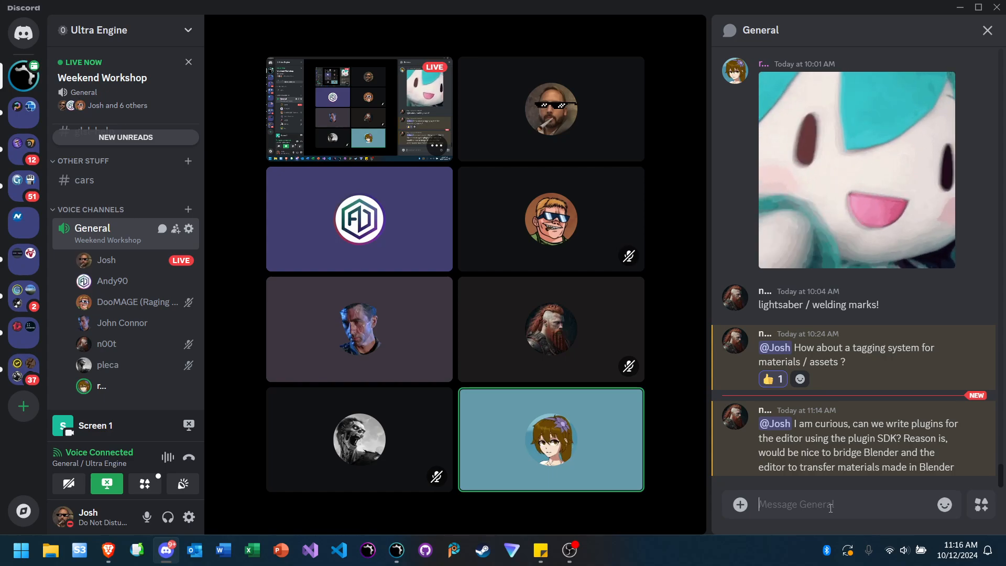
Step: Switch to the Brave browser, open the Ultra Engine community home page, and view the "Hotspot Your Heart Out" gallery image with its comments
{"action": "left_click", "coordinate": [108, 550]}
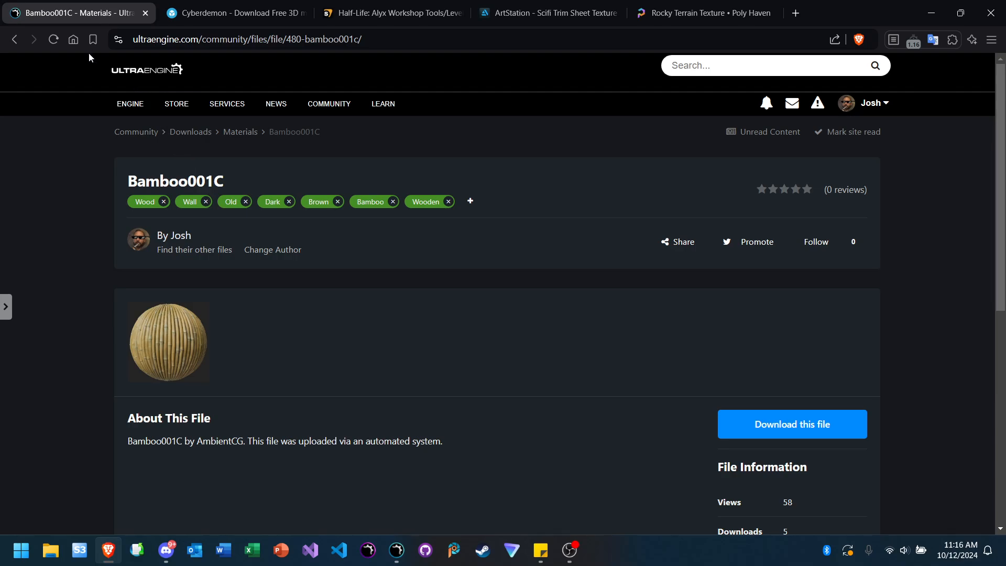
{"action": "left_click", "coordinate": [71, 42]}
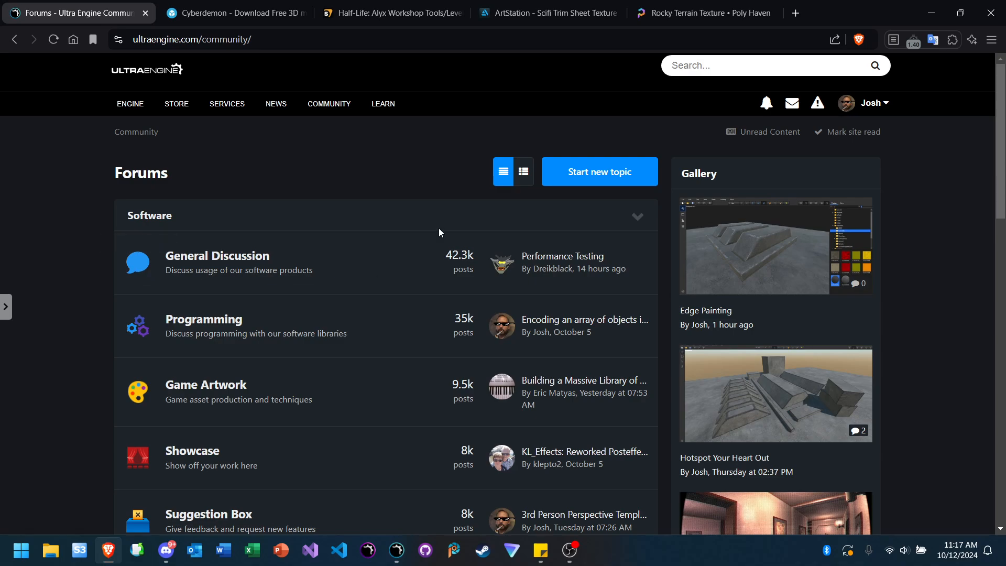
{"action": "left_click", "coordinate": [782, 421]}
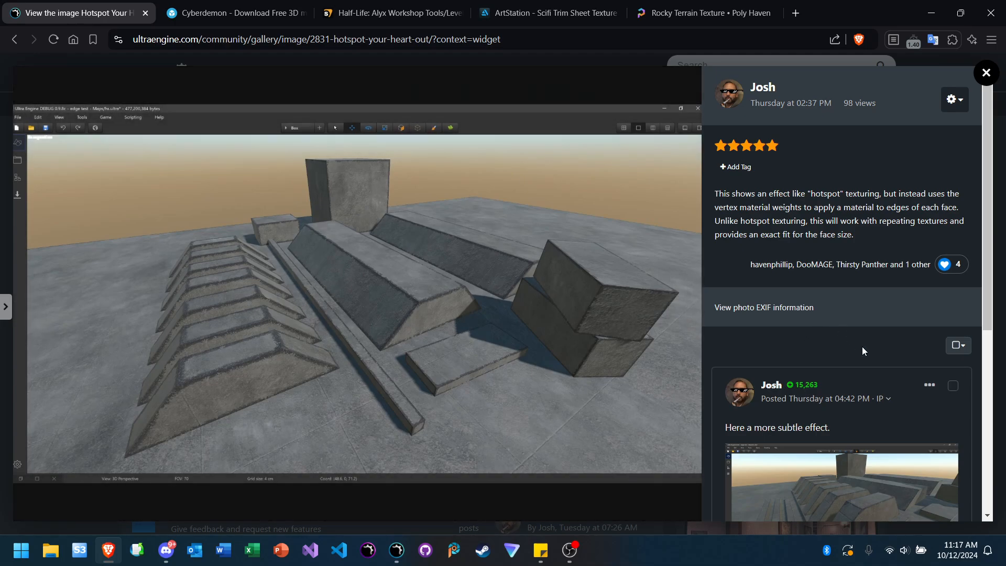
{"action": "scroll", "coordinate": [863, 346], "scroll_direction": "down", "scroll_amount": 3}
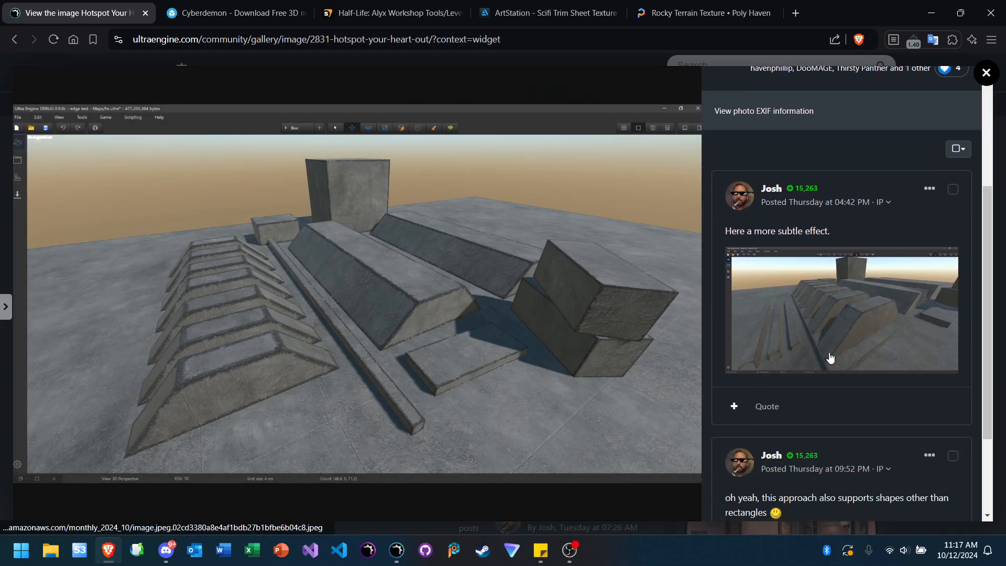
{"action": "scroll", "coordinate": [822, 344], "scroll_direction": "down", "scroll_amount": 3}
{"action": "scroll", "coordinate": [813, 329], "scroll_direction": "up", "scroll_amount": 3}
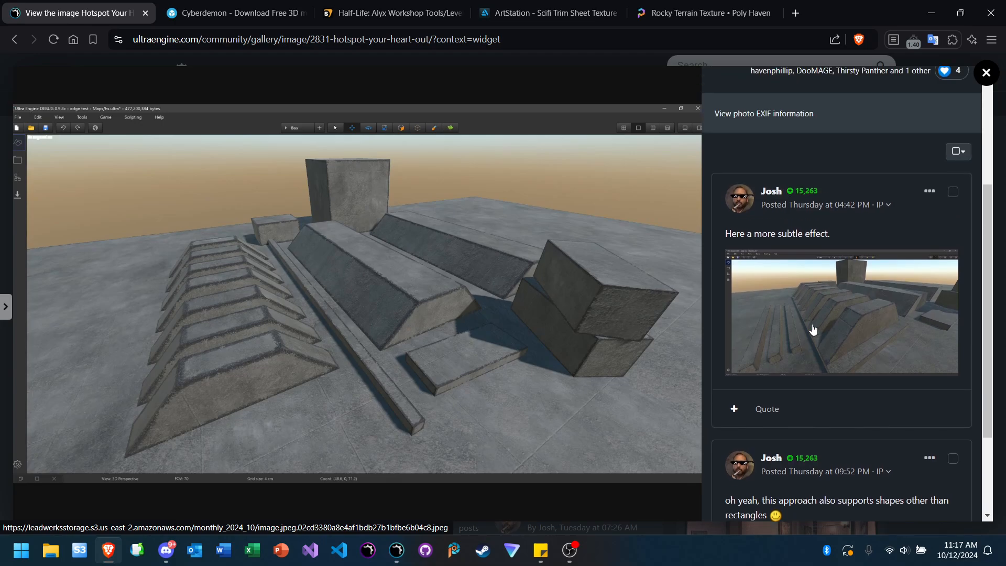
Step: Enlarge the "more subtle effect" screenshot from the comments, close it, and close the gallery image
{"action": "left_click", "coordinate": [813, 329]}
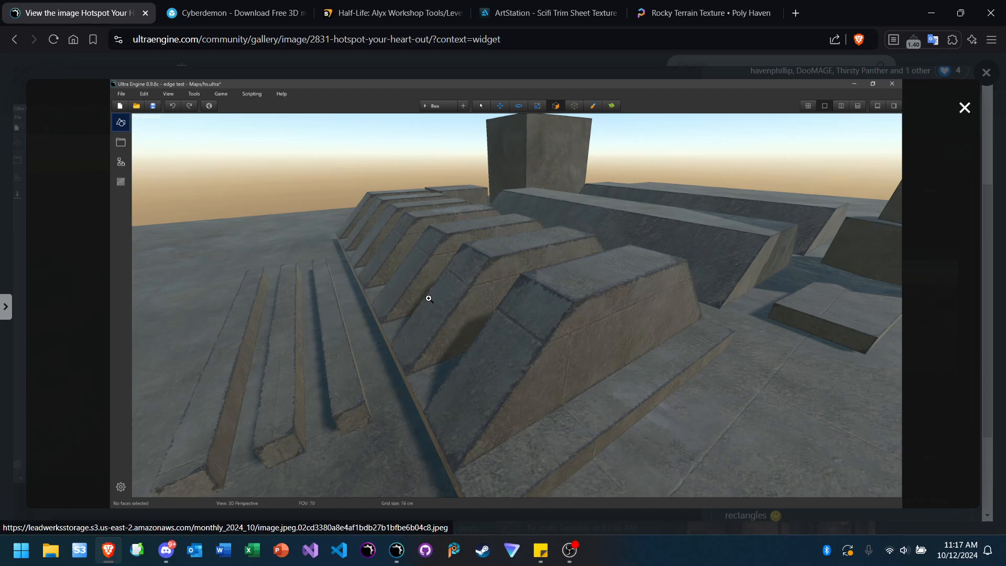
{"action": "left_click", "coordinate": [964, 108]}
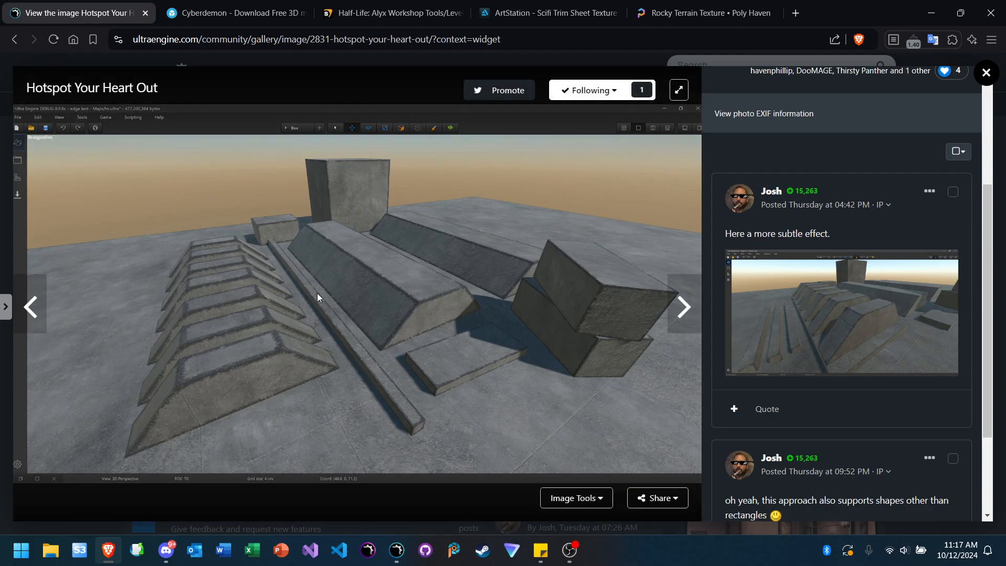
{"action": "scroll", "coordinate": [842, 269], "scroll_direction": "down", "scroll_amount": 3}
{"action": "scroll", "coordinate": [829, 300], "scroll_direction": "up", "scroll_amount": 5}
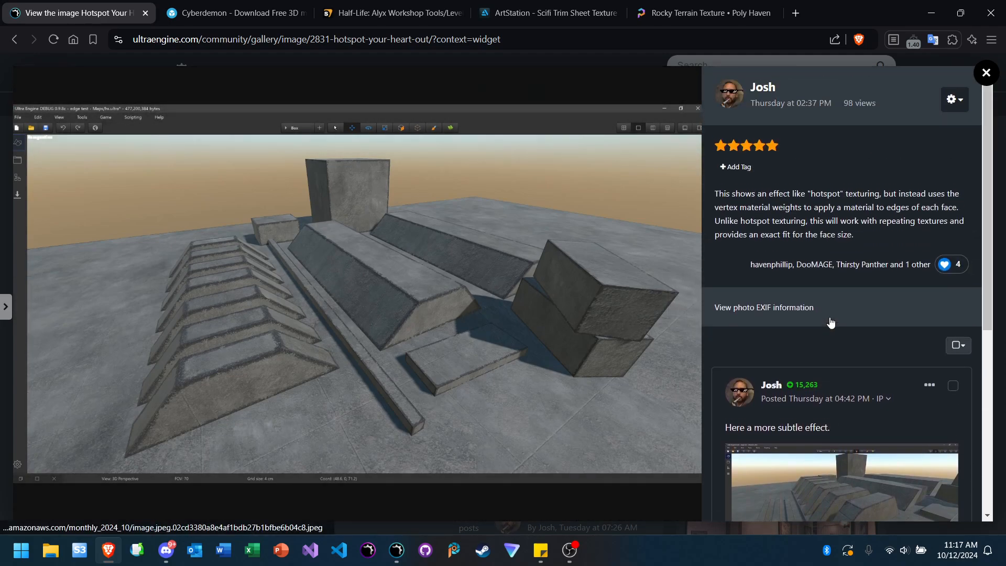
{"action": "left_click", "coordinate": [986, 73]}
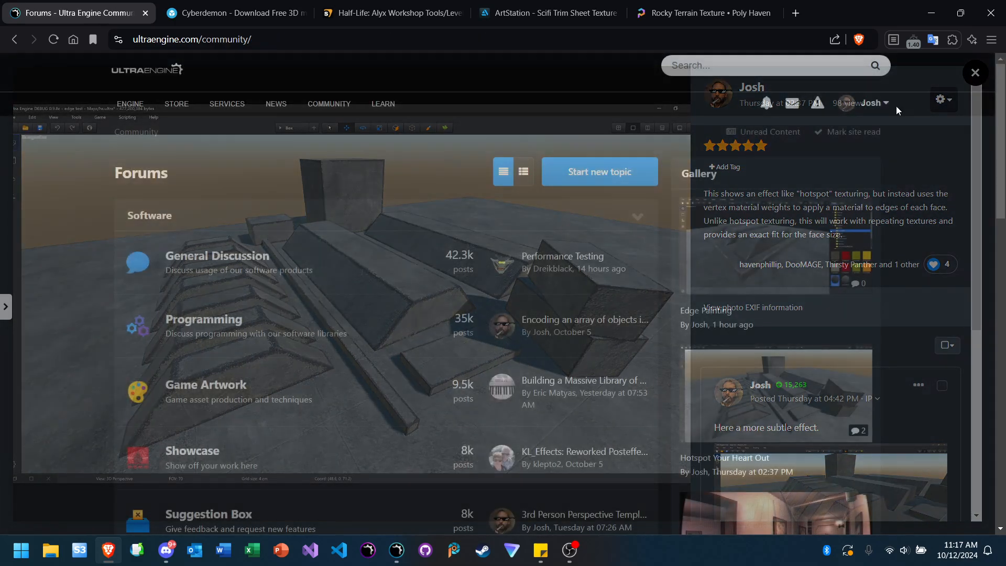
Step: Look through the community forum index and open the community Gallery page
{"action": "scroll", "coordinate": [392, 250], "scroll_direction": "down", "scroll_amount": 4}
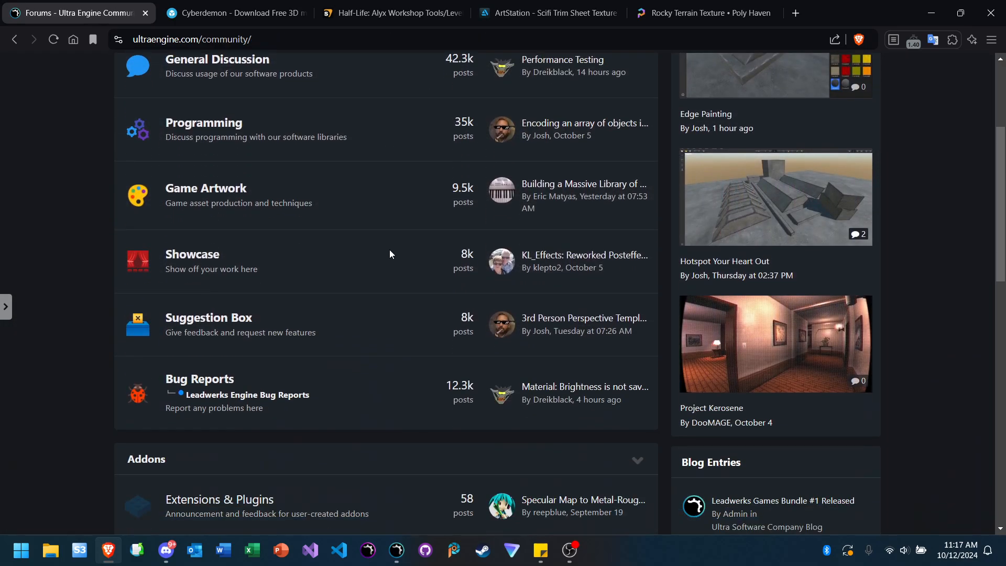
{"action": "scroll", "coordinate": [386, 255], "scroll_direction": "down", "scroll_amount": 3}
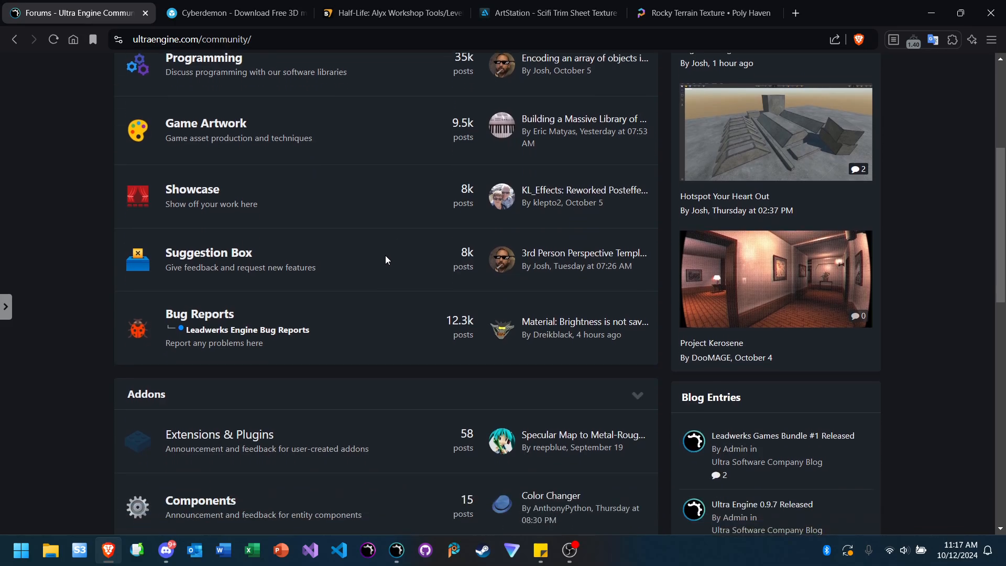
{"action": "scroll", "coordinate": [386, 256], "scroll_direction": "up", "scroll_amount": 6}
{"action": "mouse_move", "coordinate": [329, 104]}
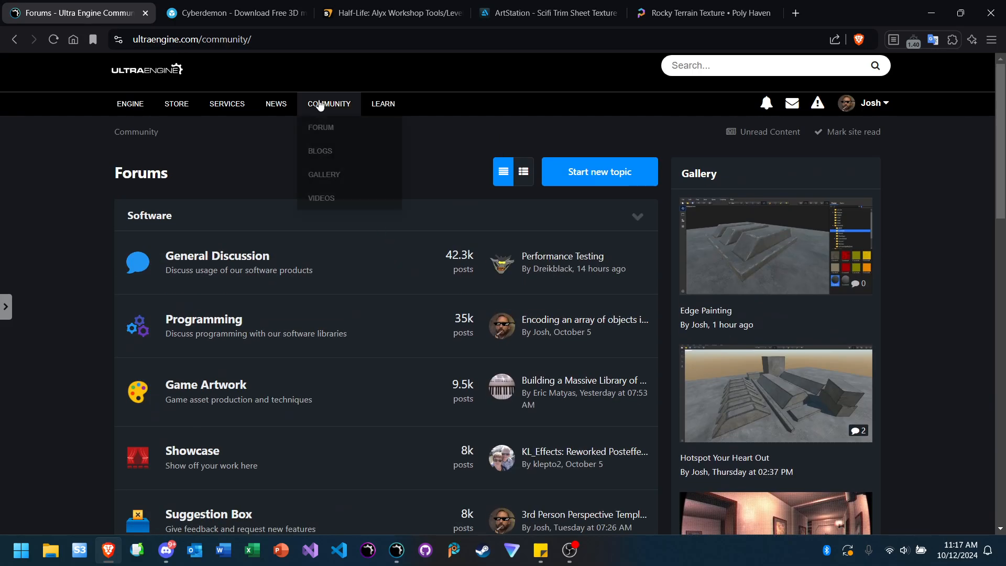
{"action": "left_click", "coordinate": [333, 176]}
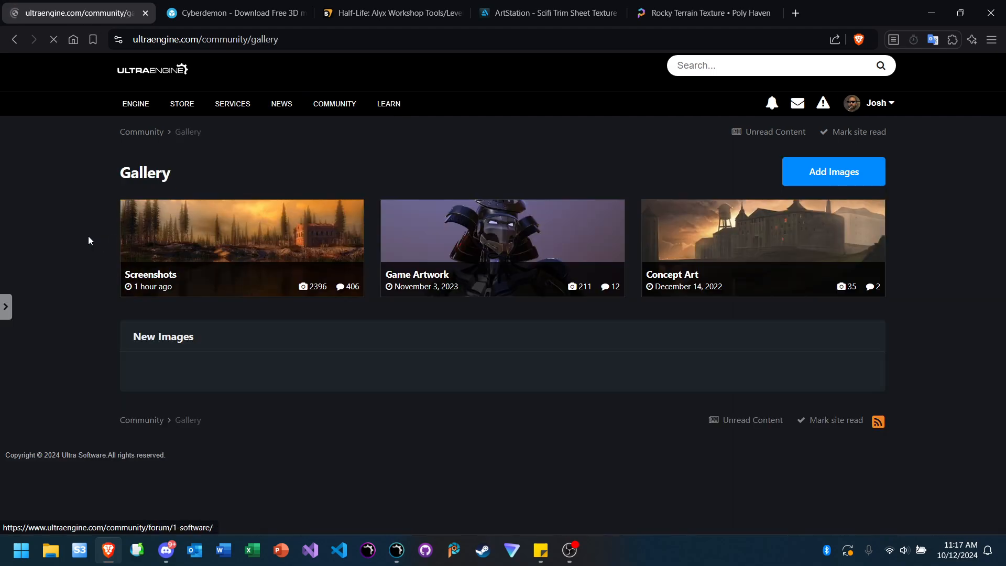
Step: View the two "Material Painting" screenshots of tiled and concrete walls from the gallery's new images, and close the image viewer
{"action": "scroll", "coordinate": [78, 228], "scroll_direction": "down", "scroll_amount": 5}
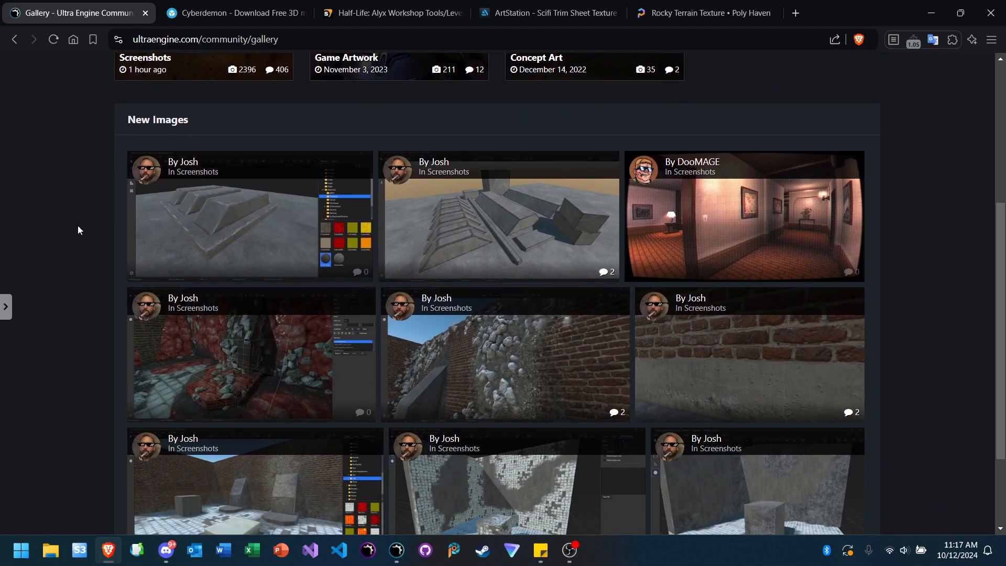
{"action": "scroll", "coordinate": [77, 230], "scroll_direction": "down", "scroll_amount": 1}
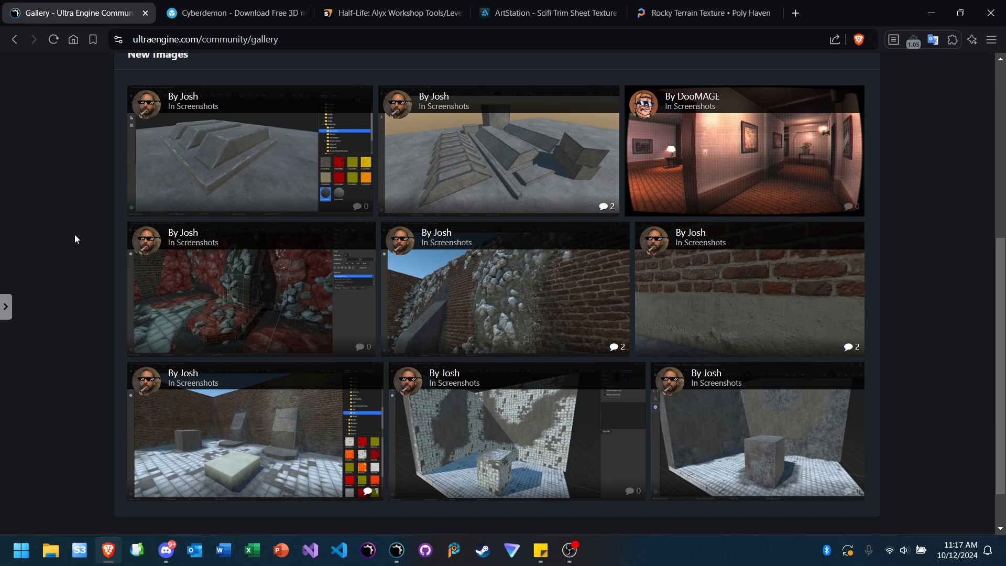
{"action": "left_click", "coordinate": [443, 447]}
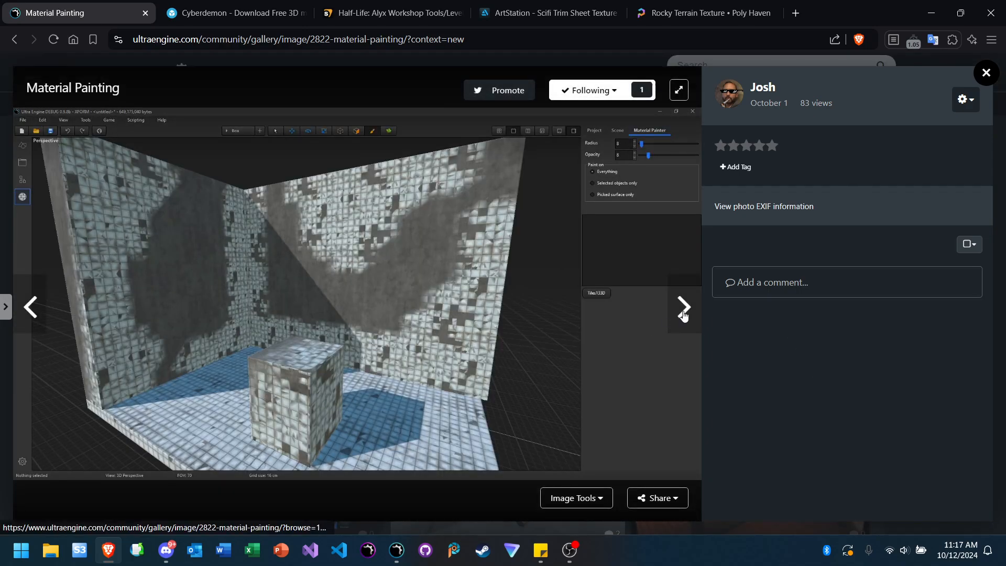
{"action": "left_click", "coordinate": [683, 313]}
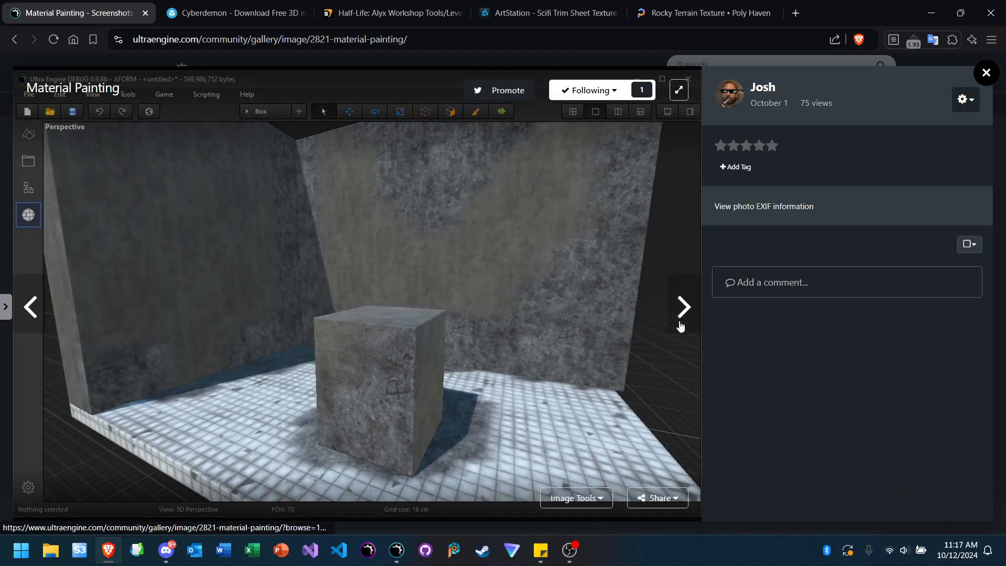
{"action": "left_click", "coordinate": [985, 73]}
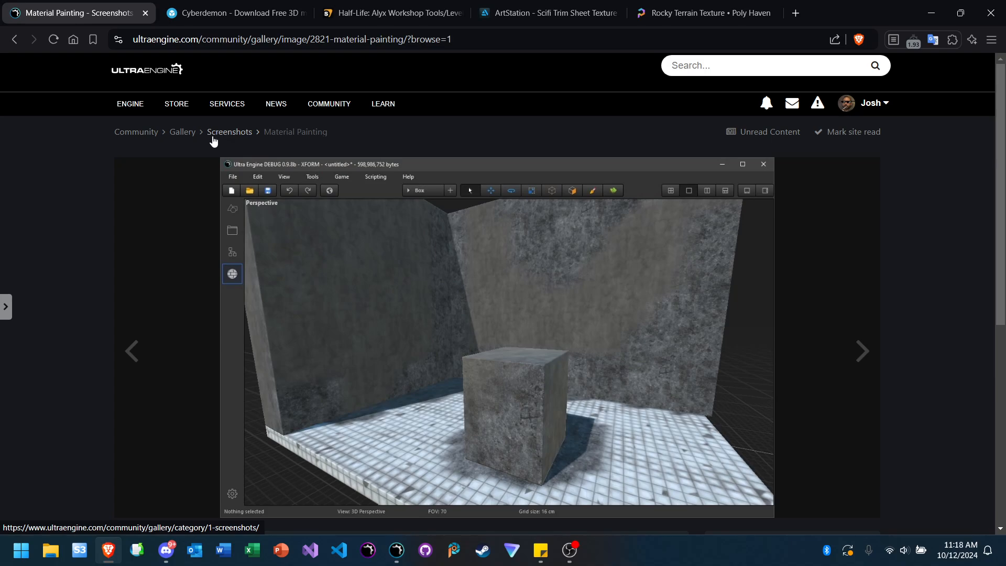
Step: Look through the gallery's Screenshots category and return to the main Gallery page
{"action": "left_click", "coordinate": [219, 135]}
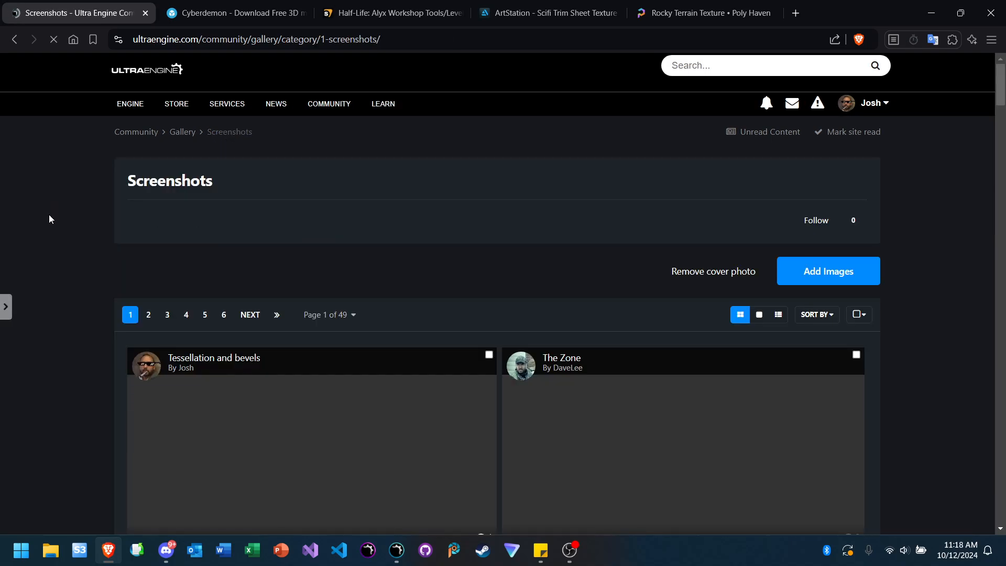
{"action": "scroll", "coordinate": [65, 250], "scroll_direction": "down", "scroll_amount": 5}
{"action": "scroll", "coordinate": [65, 250], "scroll_direction": "up", "scroll_amount": 3}
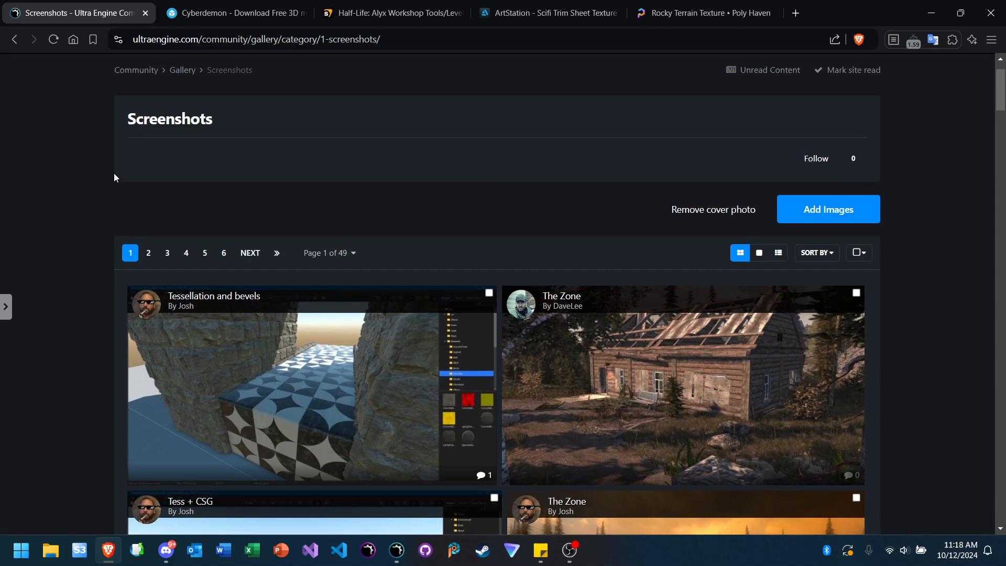
{"action": "scroll", "coordinate": [131, 162], "scroll_direction": "up", "scroll_amount": 2}
{"action": "left_click", "coordinate": [182, 132]}
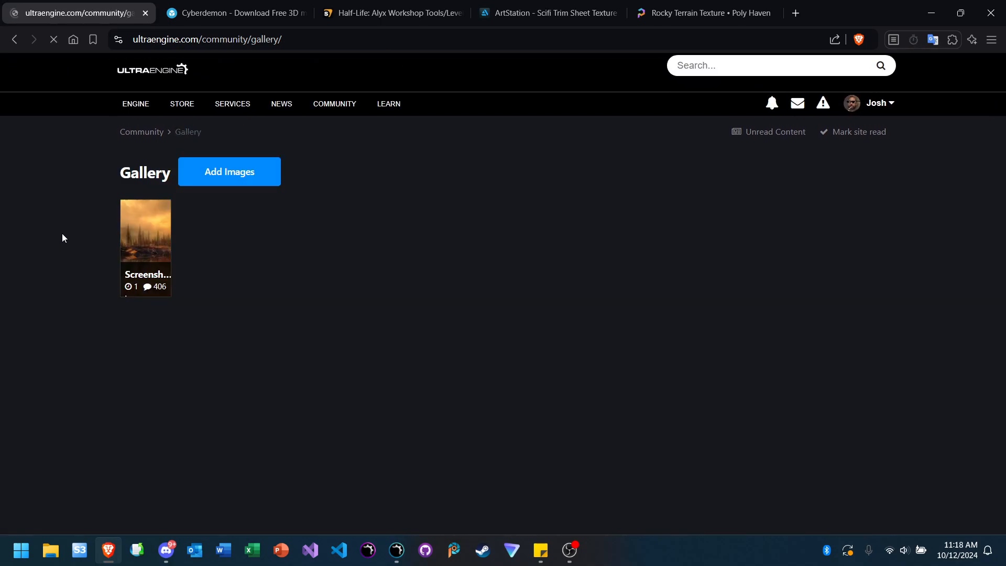
Step: View the "Face Display" screenshot from the gallery's new images and close it
{"action": "scroll", "coordinate": [62, 227], "scroll_direction": "down", "scroll_amount": 4}
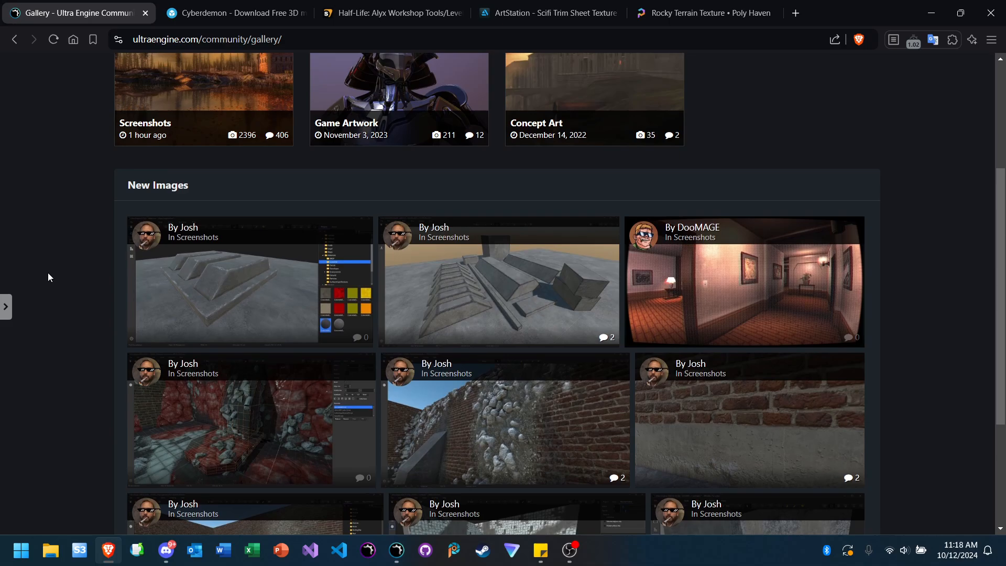
{"action": "scroll", "coordinate": [50, 276], "scroll_direction": "down", "scroll_amount": 4}
{"action": "left_click", "coordinate": [193, 252]}
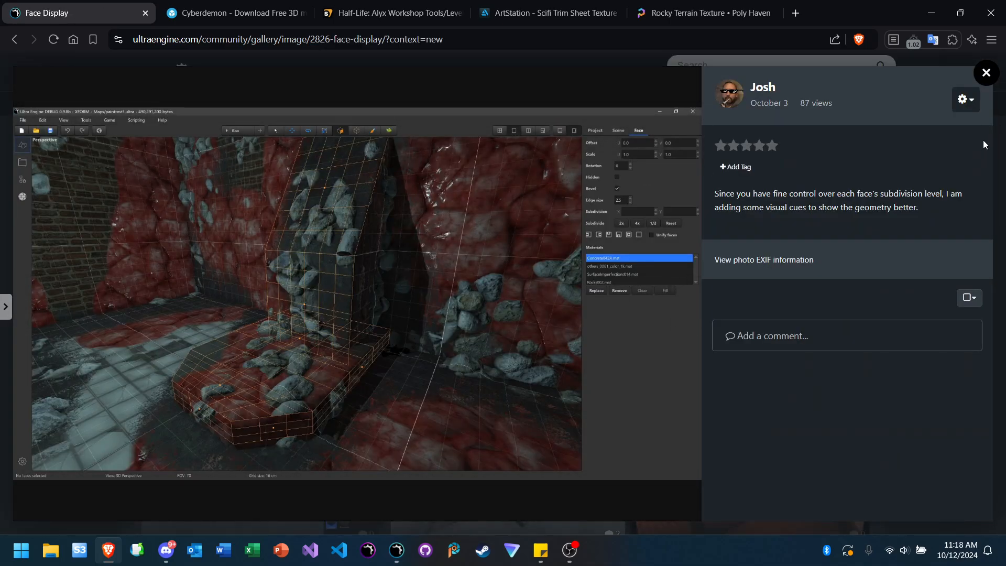
{"action": "left_click", "coordinate": [989, 77]}
Step: Open the "Material Painting + Tessellation" screenshot of the rock-covered brick wall from the gallery's new images
{"action": "scroll", "coordinate": [644, 254], "scroll_direction": "down", "scroll_amount": 5}
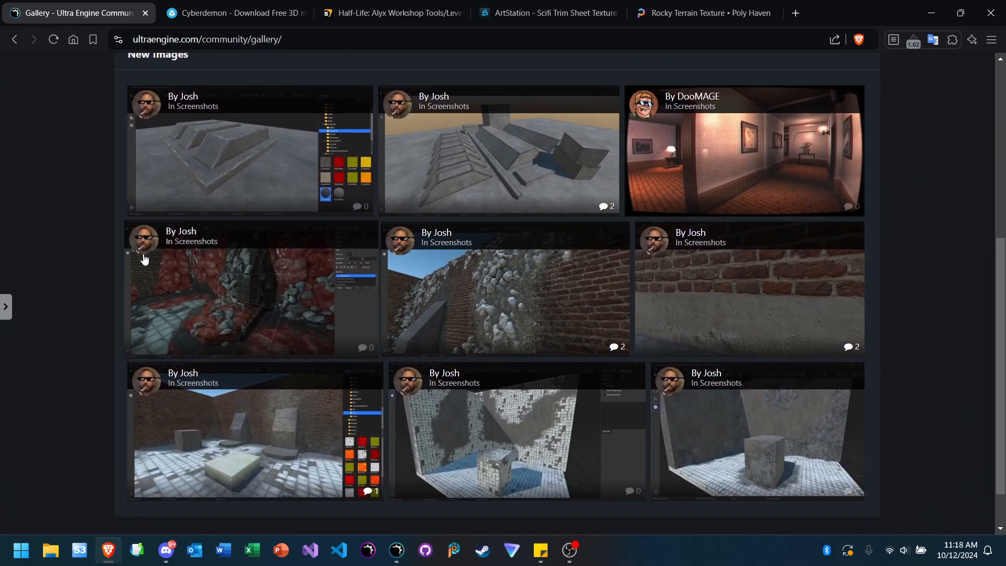
{"action": "scroll", "coordinate": [57, 223], "scroll_direction": "down", "scroll_amount": 1}
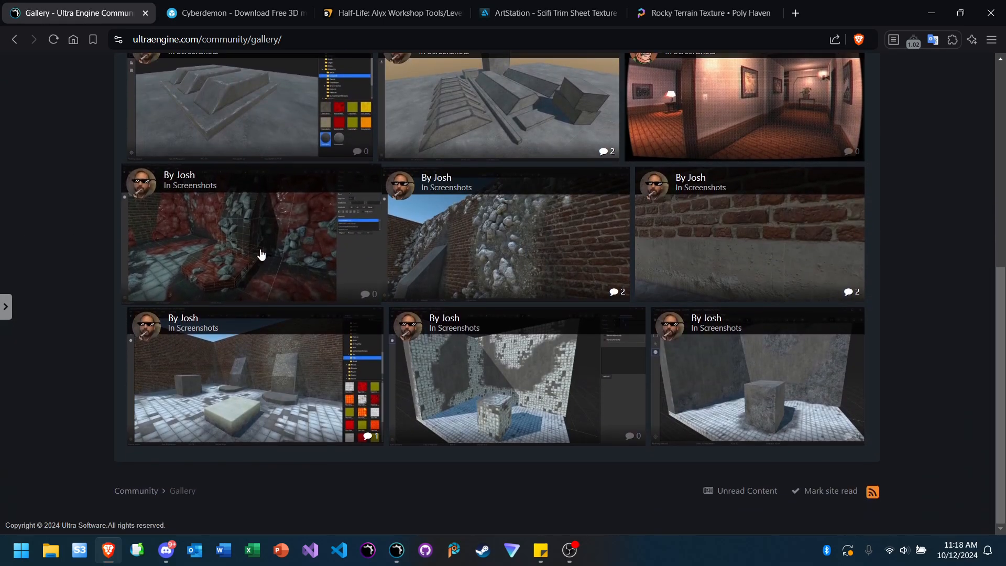
{"action": "left_click", "coordinate": [489, 252]}
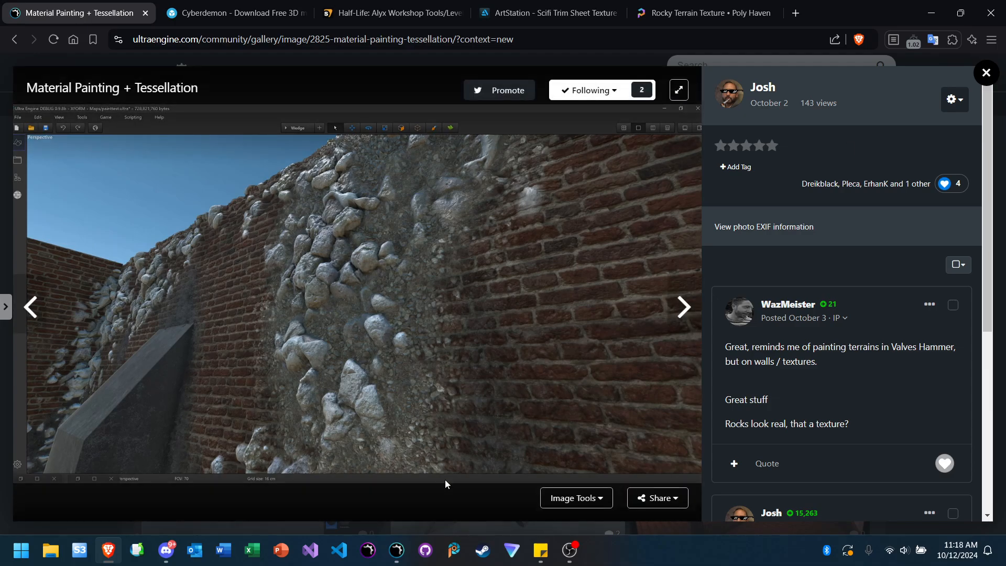
{"action": "left_click", "coordinate": [658, 560]}
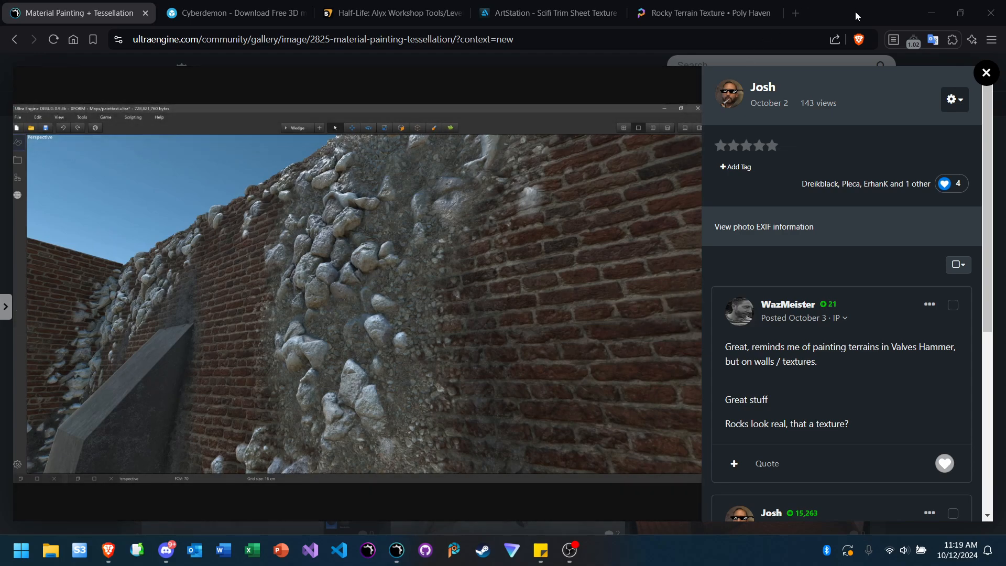
{"action": "left_click", "coordinate": [856, 12]}
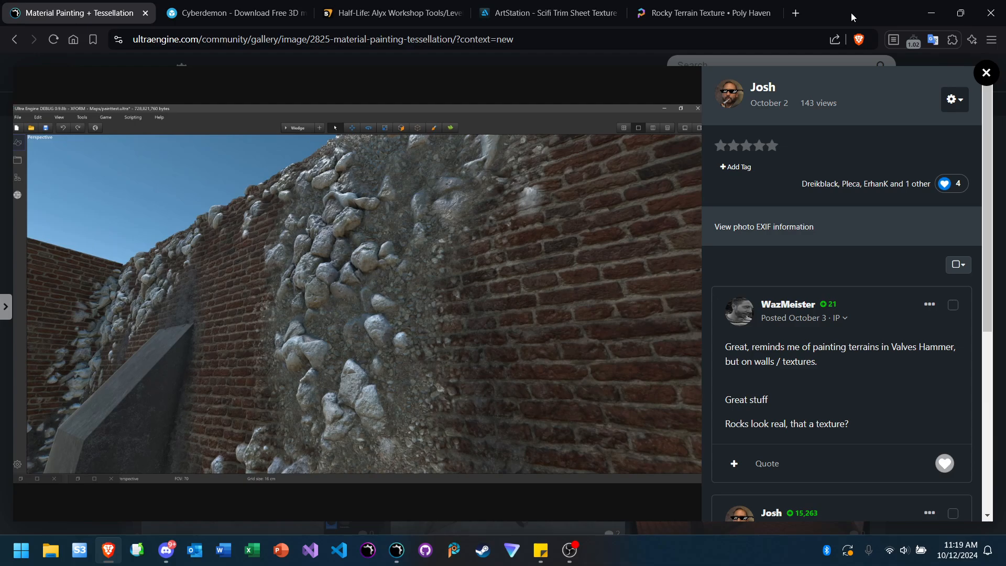
Step: Close the Poly Haven Rocky Terrain and Sketchfab Cyberdemon pages, leaving the "Material Painting + Tessellation" page showing
{"action": "left_click", "coordinate": [707, 17]}
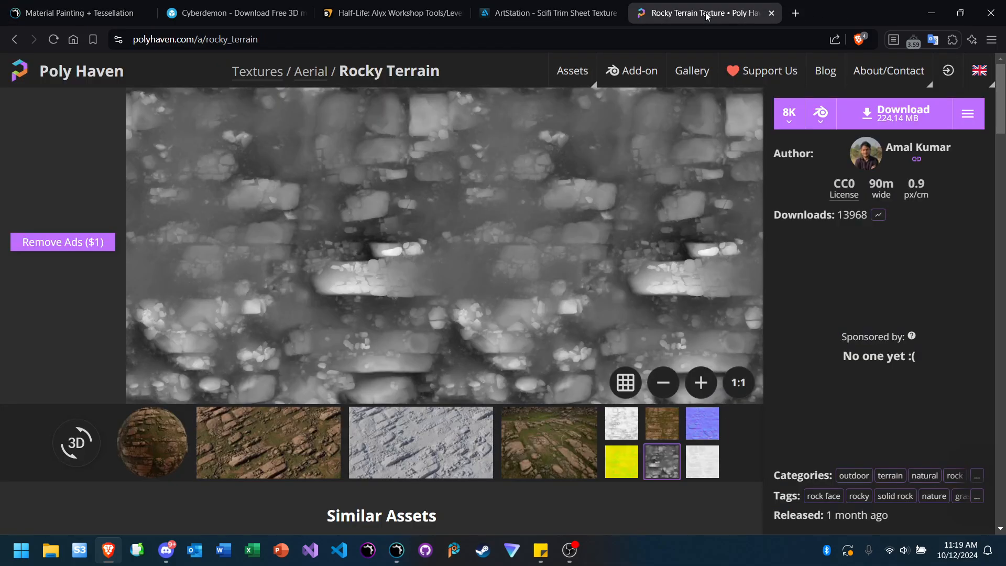
{"action": "left_click", "coordinate": [772, 13]}
{"action": "left_click", "coordinate": [385, 20]}
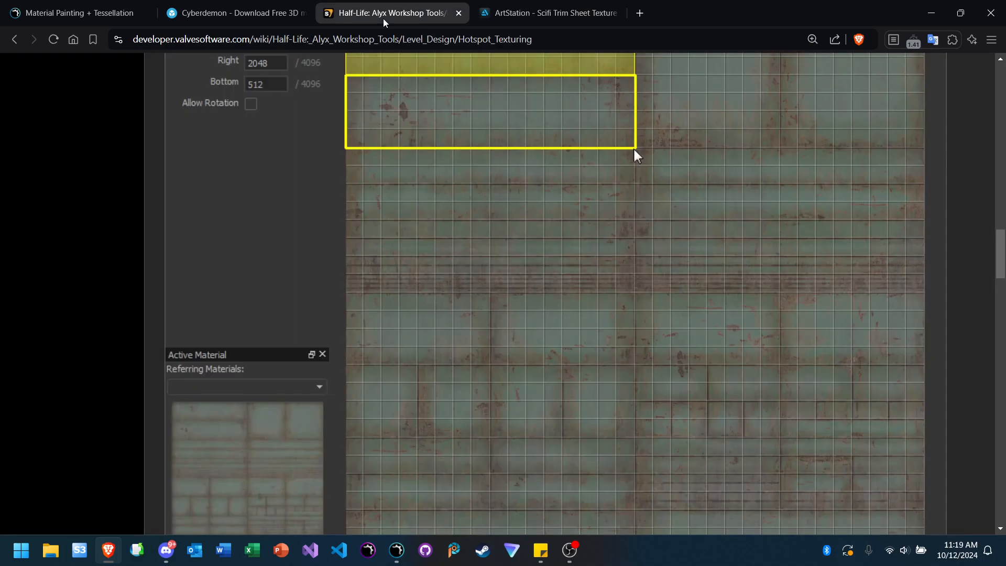
{"action": "left_click", "coordinate": [235, 13]}
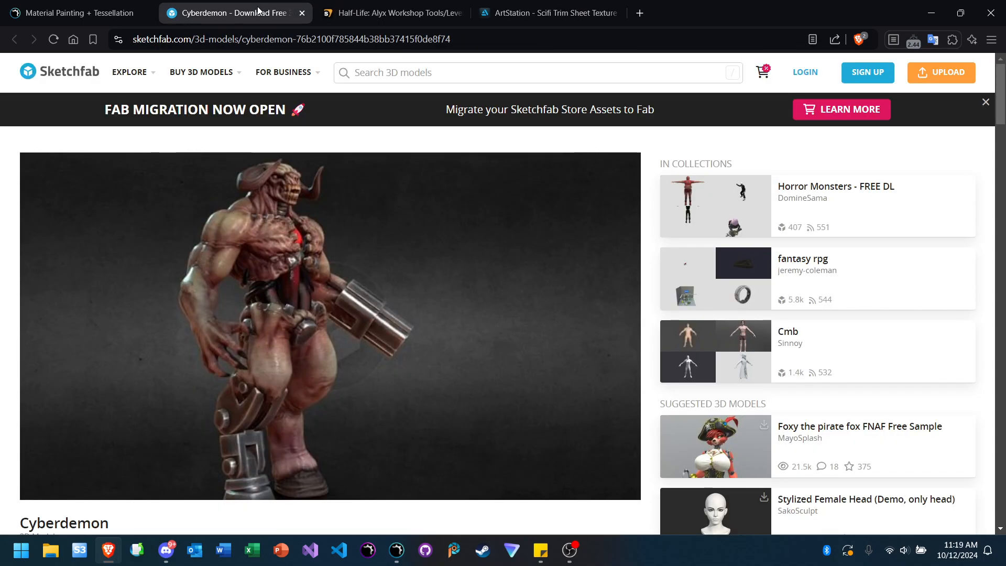
{"action": "left_click", "coordinate": [93, 16]}
{"action": "left_click", "coordinate": [302, 15]}
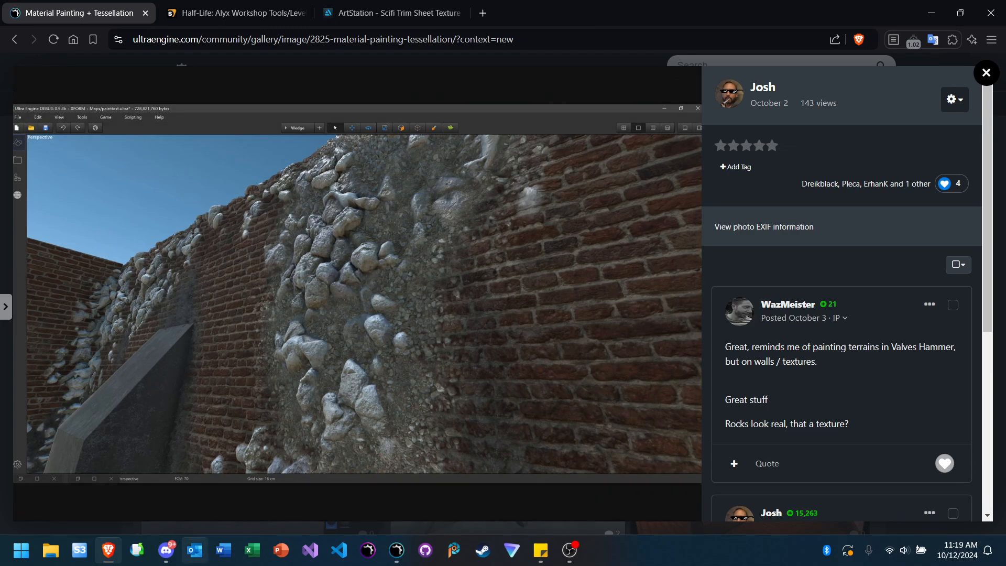
Step: Switch to Discord to read the chat about Blender materials, and return to Ultra Engine with the 3D map viewport showing
{"action": "left_click", "coordinate": [167, 550]}
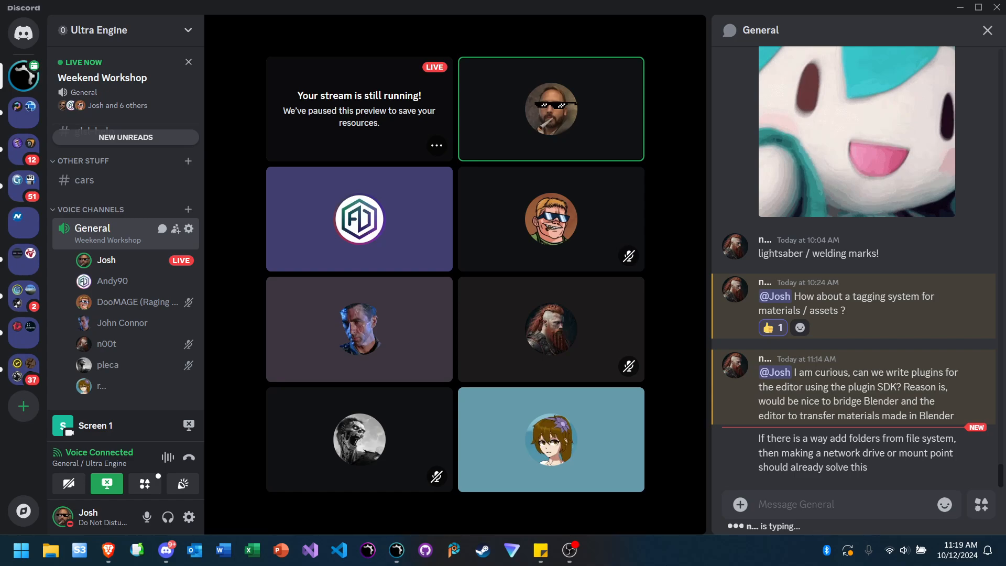
{"action": "left_click", "coordinate": [835, 503]}
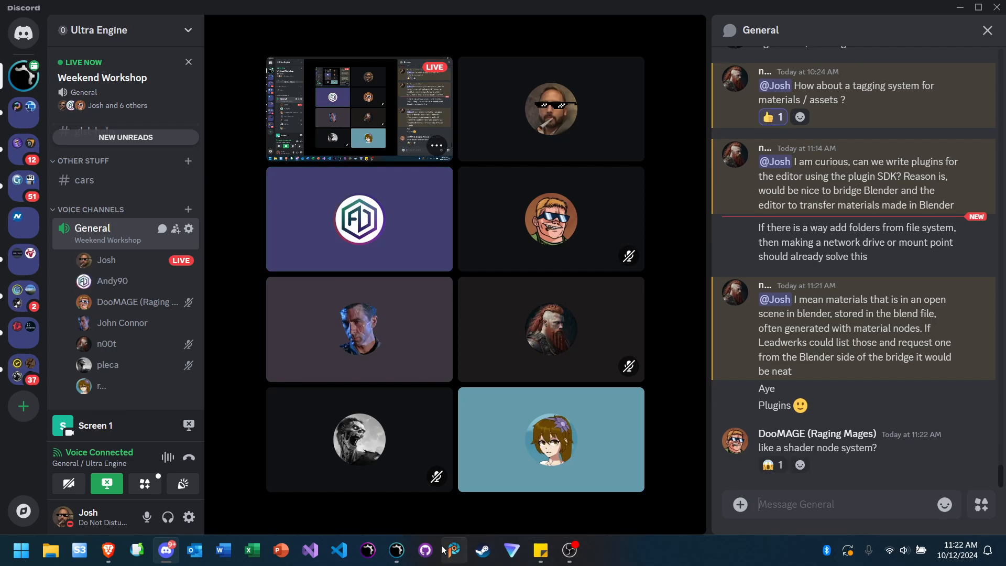
{"action": "left_click", "coordinate": [393, 560]}
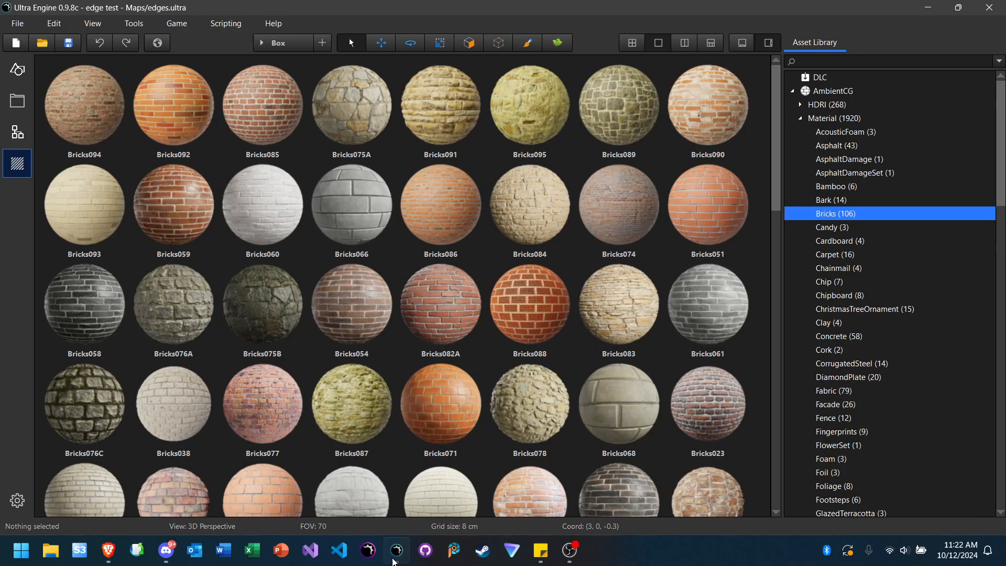
{"action": "left_click", "coordinate": [17, 68]}
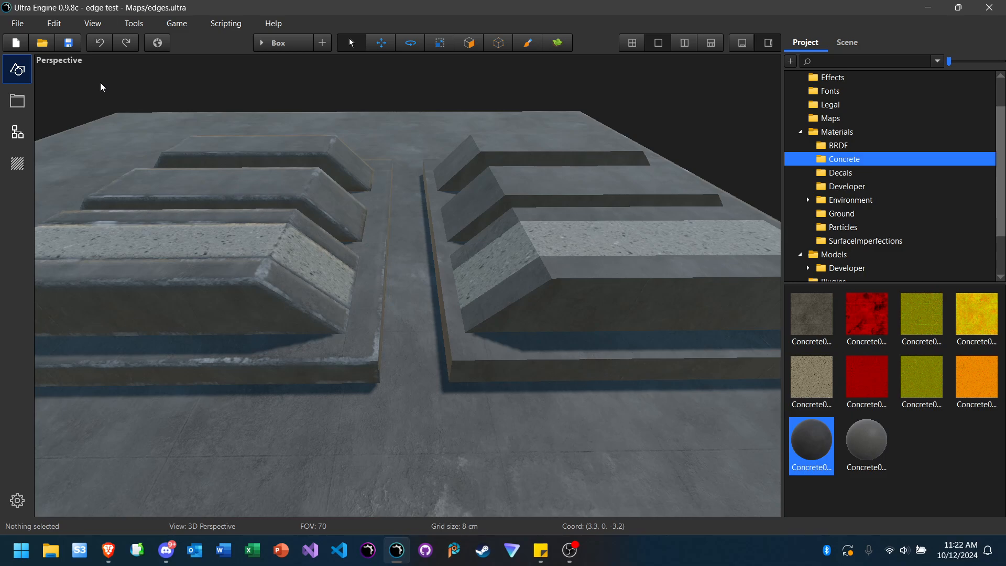
Step: Switch to Discord, enlarge the newly posted editor screenshot in the General chat, and open it in the browser
{"action": "left_click", "coordinate": [170, 550]}
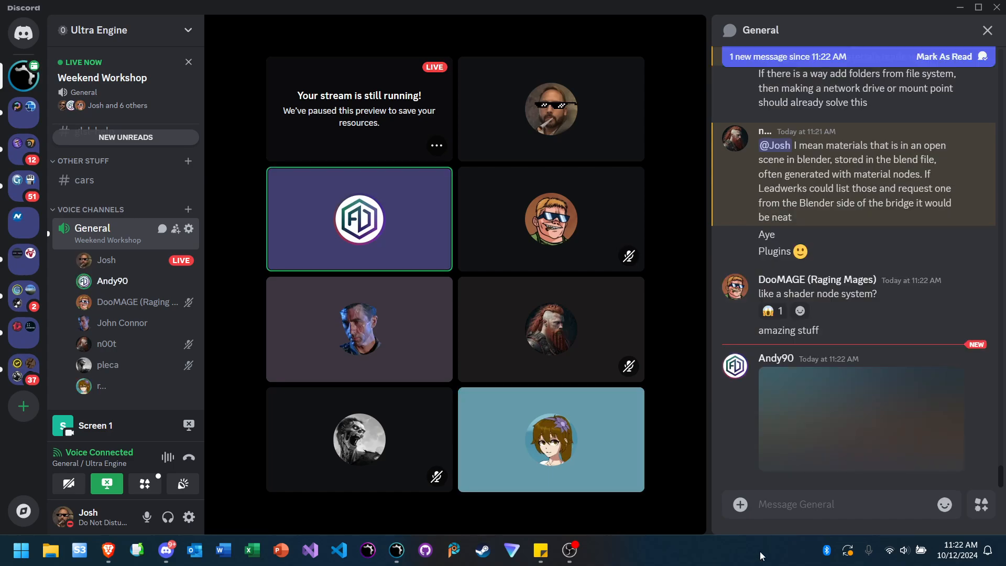
{"action": "left_click", "coordinate": [815, 416]}
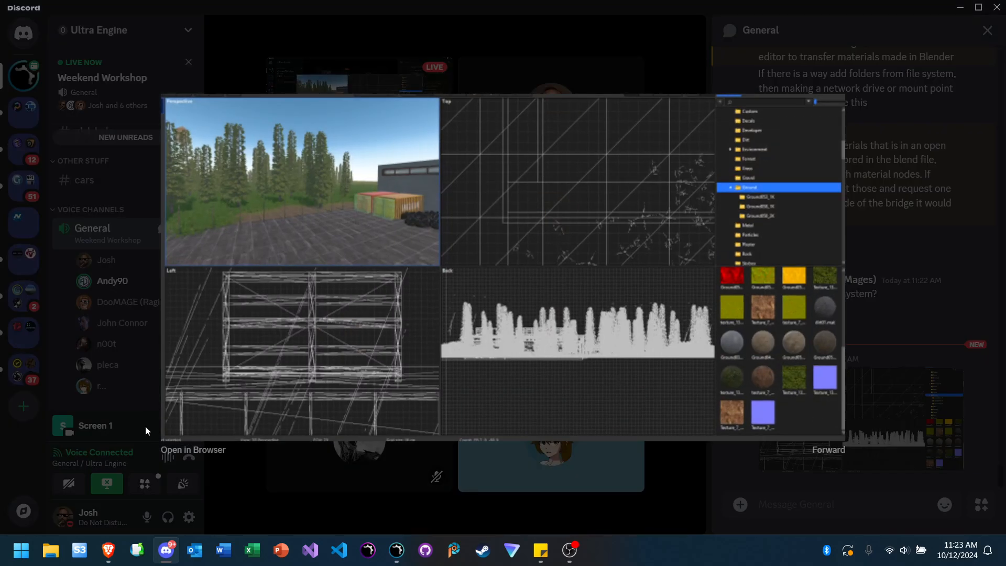
{"action": "left_click", "coordinate": [191, 450]}
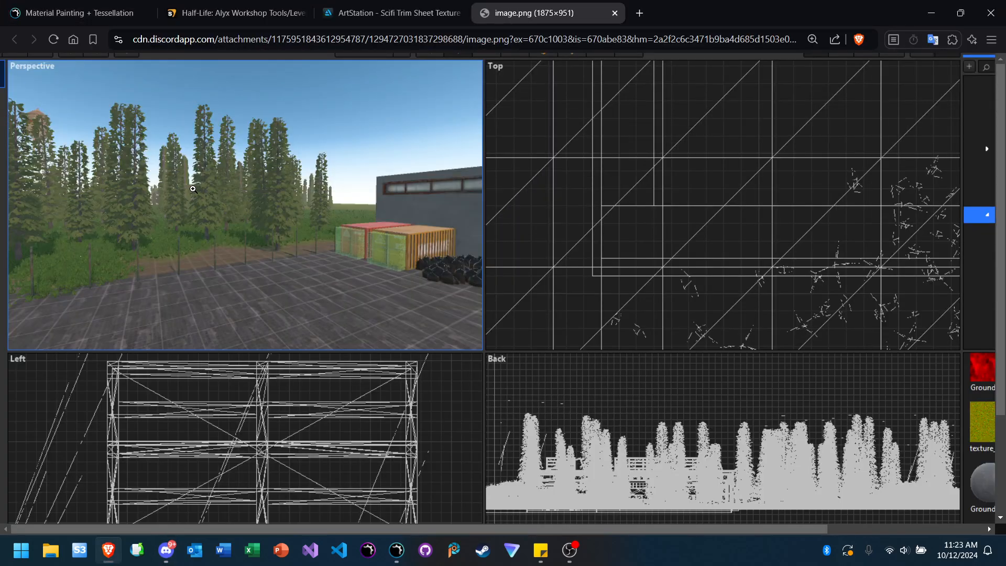
Step: Examine the shared screenshot's forest scene, wireframe viewports, and Ground material folder up close
{"action": "scroll", "coordinate": [193, 189], "scroll_direction": "up", "scroll_amount": 5, "text": "ctrl"}
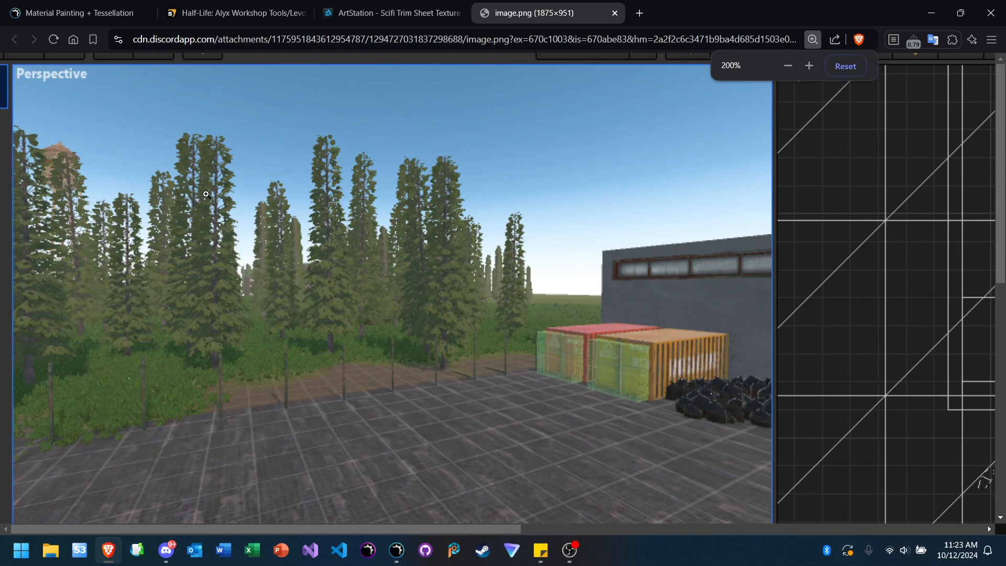
{"action": "scroll", "coordinate": [215, 192], "scroll_direction": "down", "scroll_amount": 1, "text": "ctrl"}
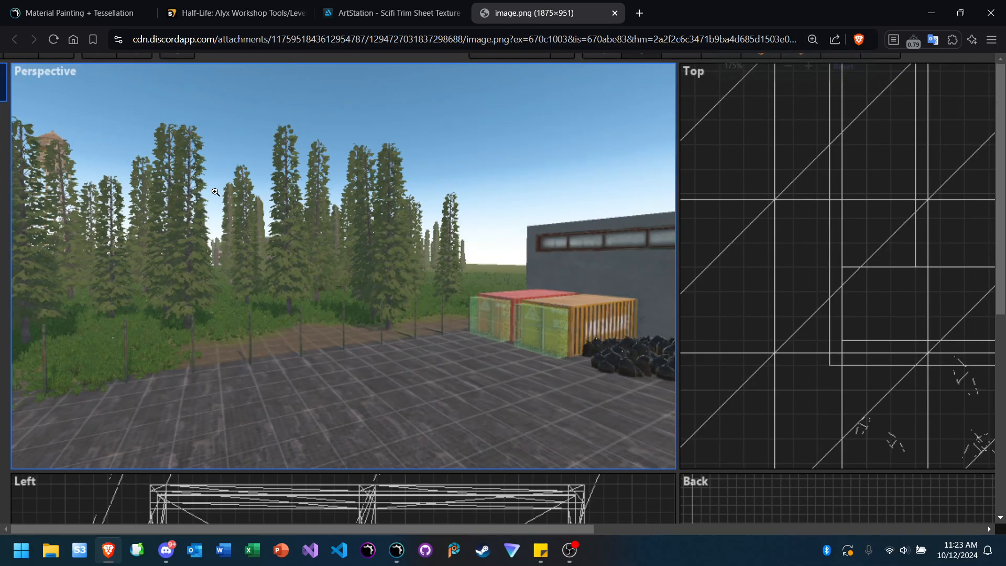
{"action": "scroll", "coordinate": [216, 193], "scroll_direction": "down", "scroll_amount": 2, "text": "ctrl"}
{"action": "scroll", "coordinate": [236, 223], "scroll_direction": "down", "scroll_amount": 3}
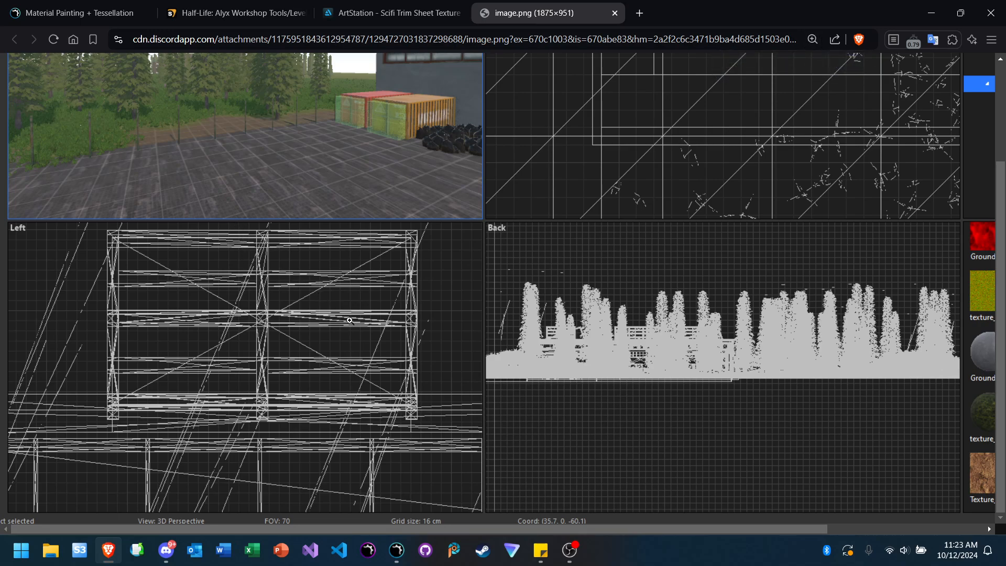
{"action": "left_click_drag", "start_coordinate": [604, 529], "coordinate": [736, 530]}
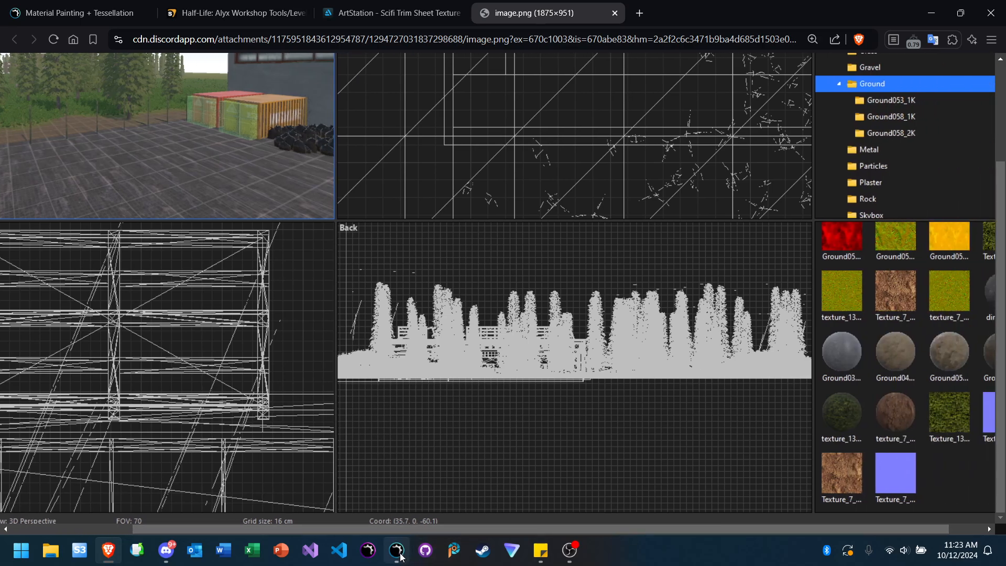
Step: Switch to Ultra Engine with the edges map showing and look over the available view and wireframe options
{"action": "mouse_move", "coordinate": [401, 557]}
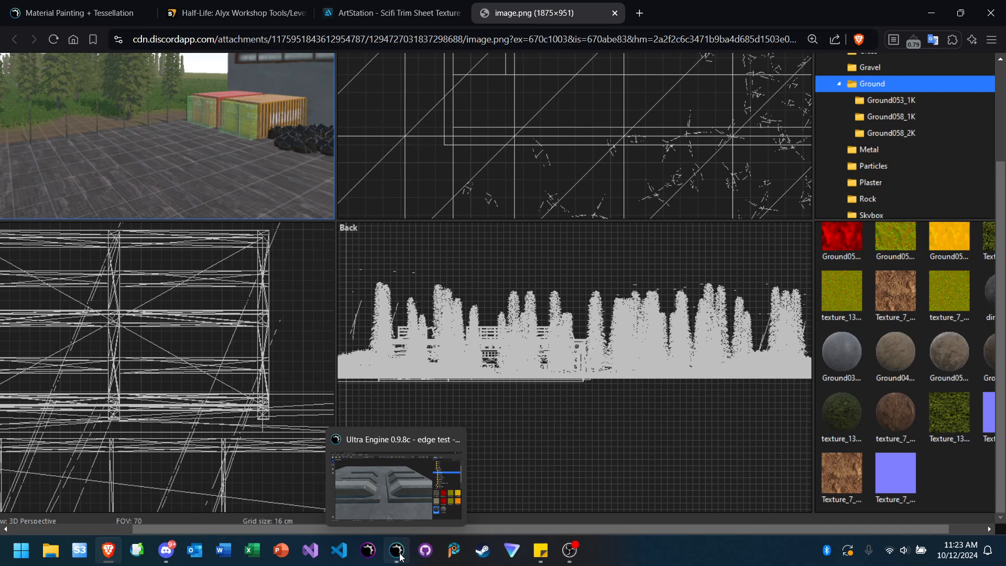
{"action": "left_click", "coordinate": [399, 551]}
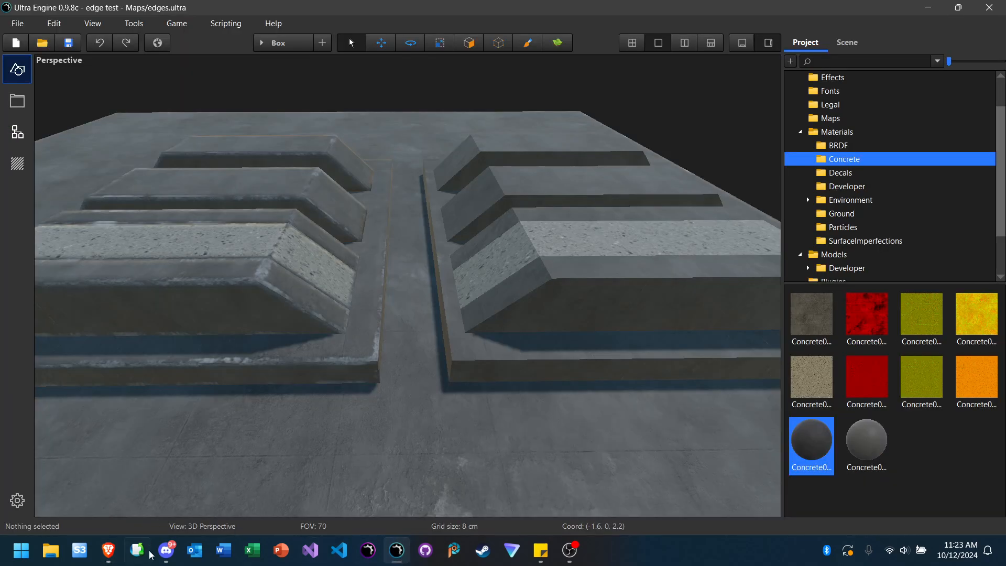
{"action": "left_click", "coordinate": [691, 558]}
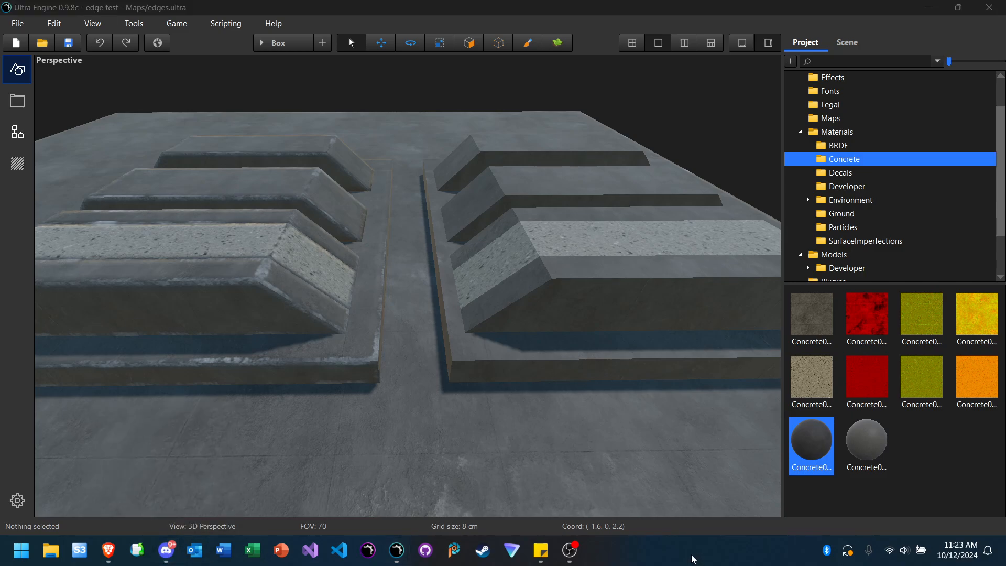
{"action": "left_click", "coordinate": [277, 5]}
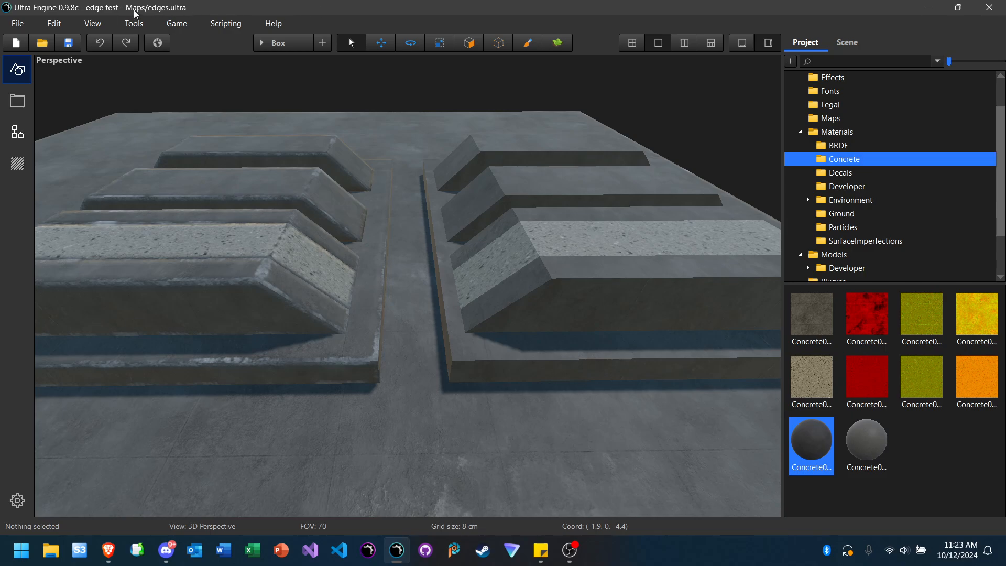
{"action": "left_click", "coordinate": [92, 24]}
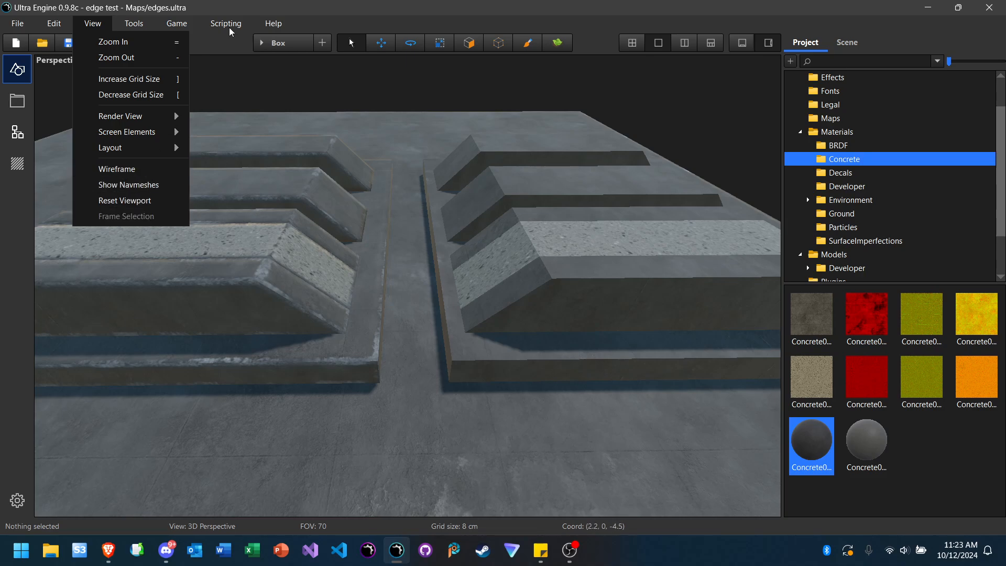
{"action": "left_click", "coordinate": [301, 5]}
Step: Switch to Discord, close the enlarged editor screenshot to read the General chat, and return to Ultra Engine
{"action": "left_click", "coordinate": [166, 551]}
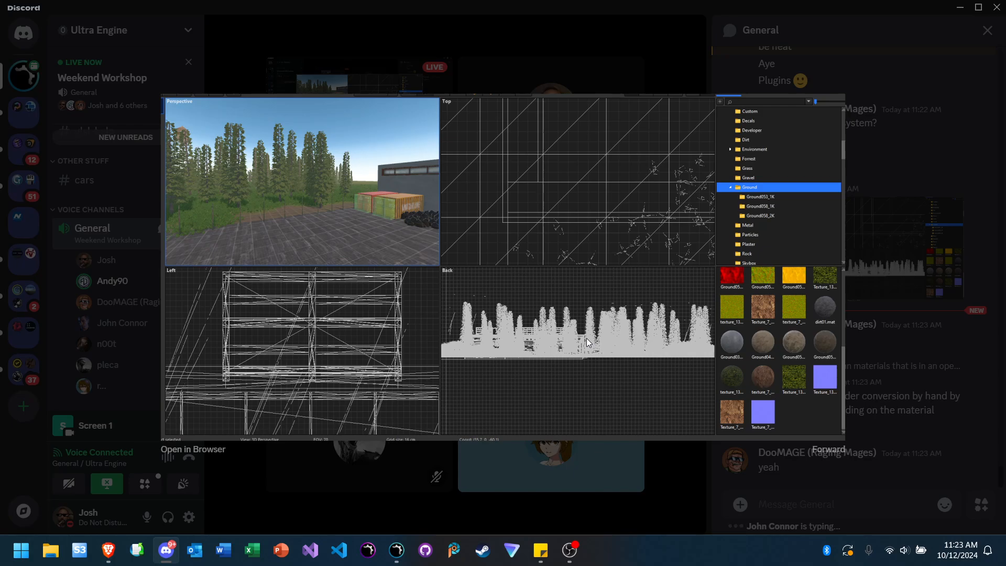
{"action": "left_click", "coordinate": [682, 476]}
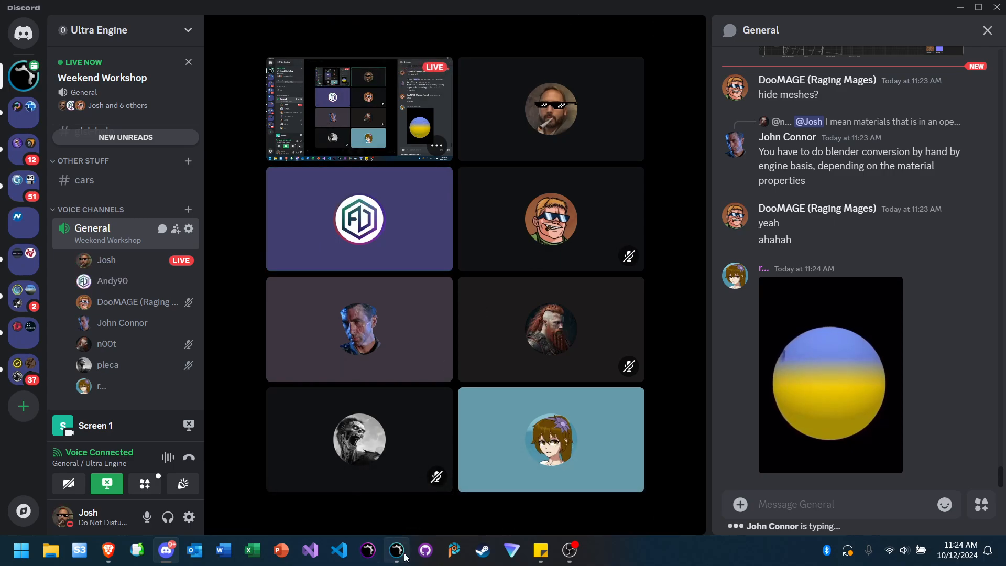
{"action": "mouse_move", "coordinate": [398, 553]}
{"action": "left_click", "coordinate": [418, 425]}
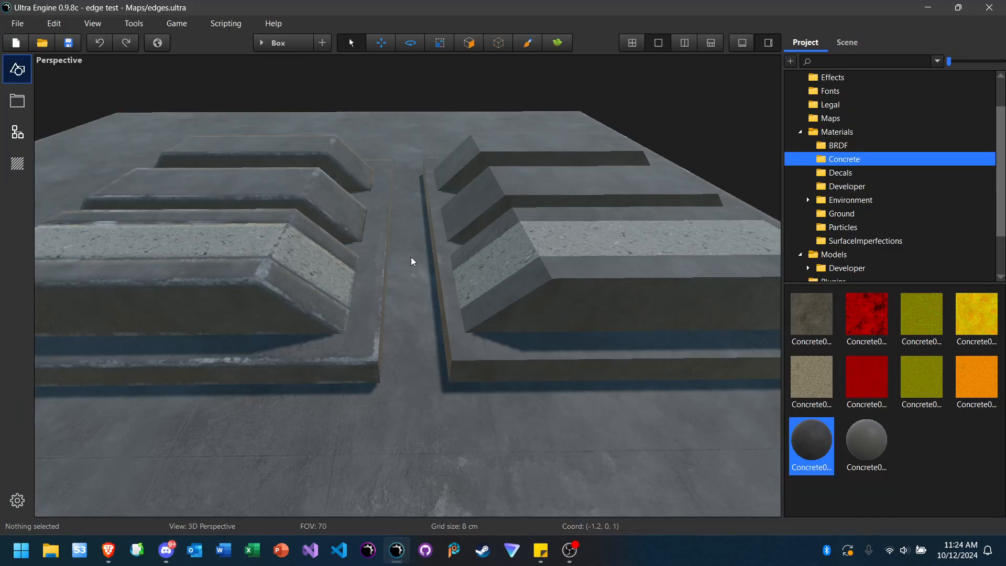
Step: Examine the row of worn-edge concrete blocks up close from the front corner
{"action": "right_click_drag", "start_coordinate": [402, 259], "coordinate": [375, 282]}
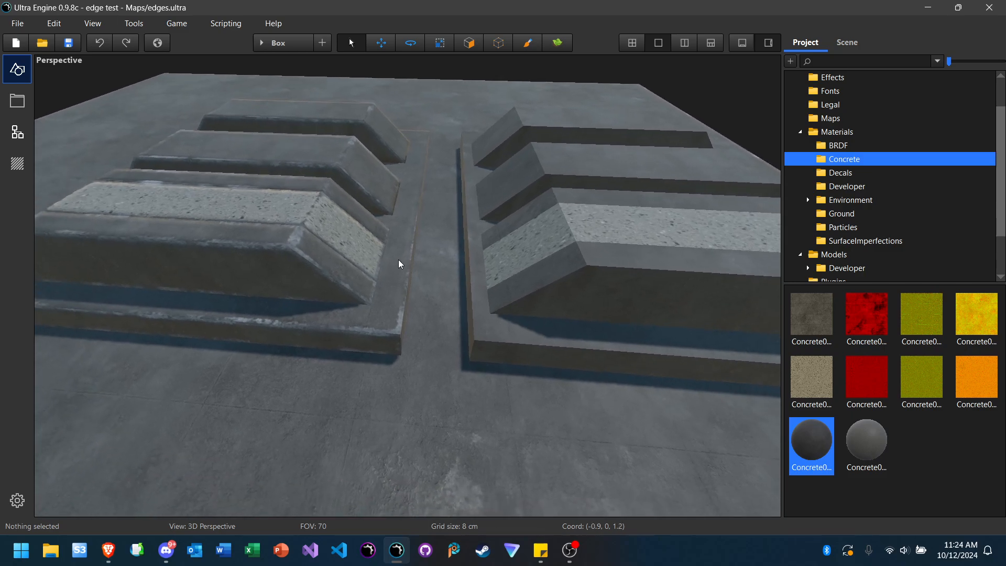
{"action": "key", "text": "w"}
{"action": "right_click_drag", "start_coordinate": [404, 254], "coordinate": [406, 285]}
{"action": "key", "text": "s"}
{"action": "key", "text": "d"}
{"action": "key", "text": "a"}
{"action": "key", "text": "s"}
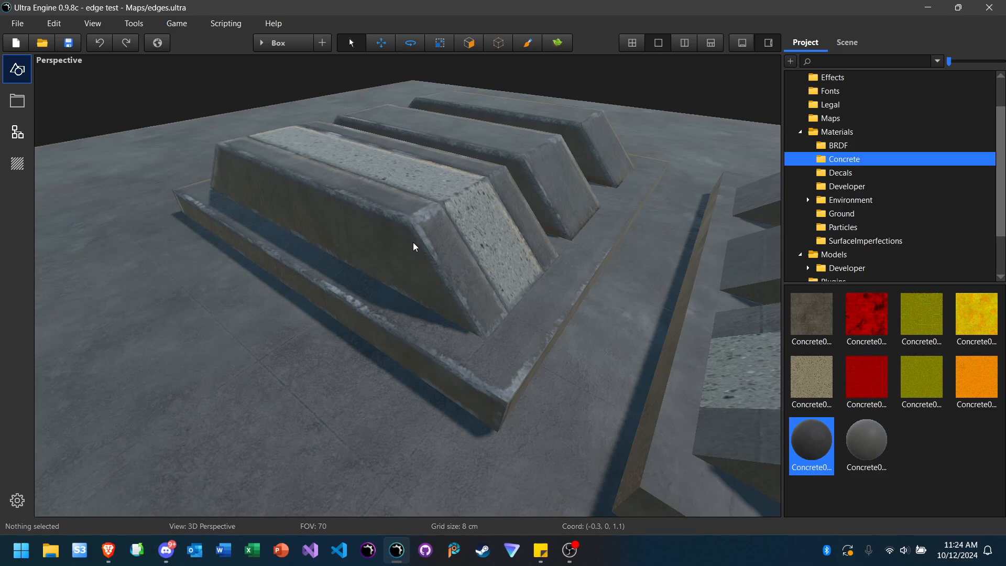
Step: Scale the front worn-edge concrete block outward past its base plate into a wide slab and deselect it
{"action": "left_click", "coordinate": [283, 50]}
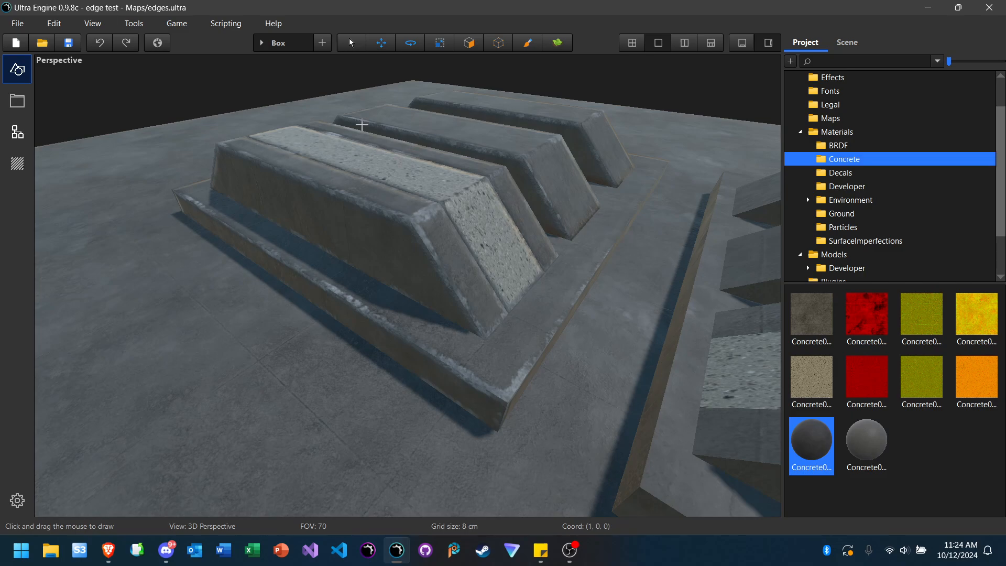
{"action": "left_click", "coordinate": [442, 47]}
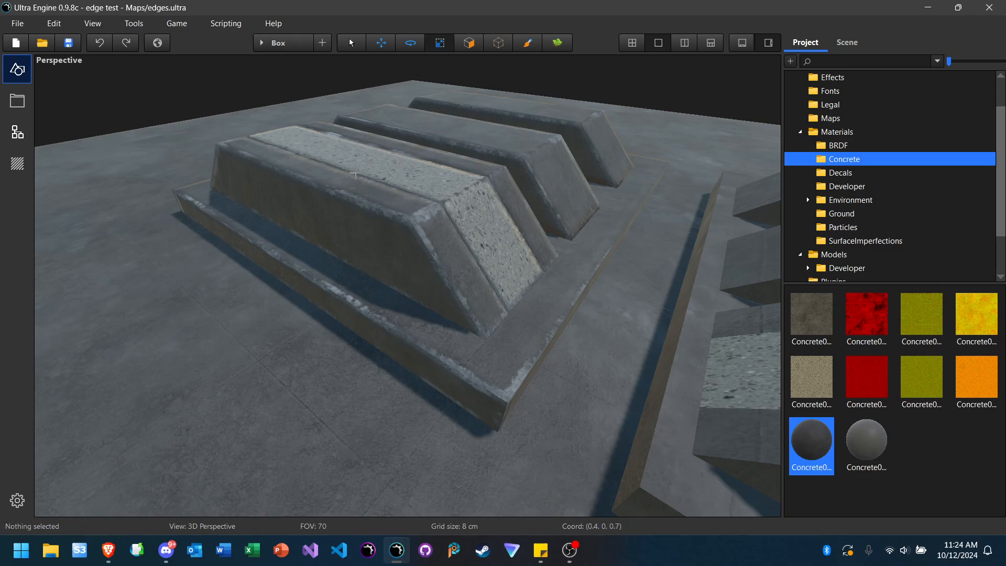
{"action": "left_click", "coordinate": [342, 189]}
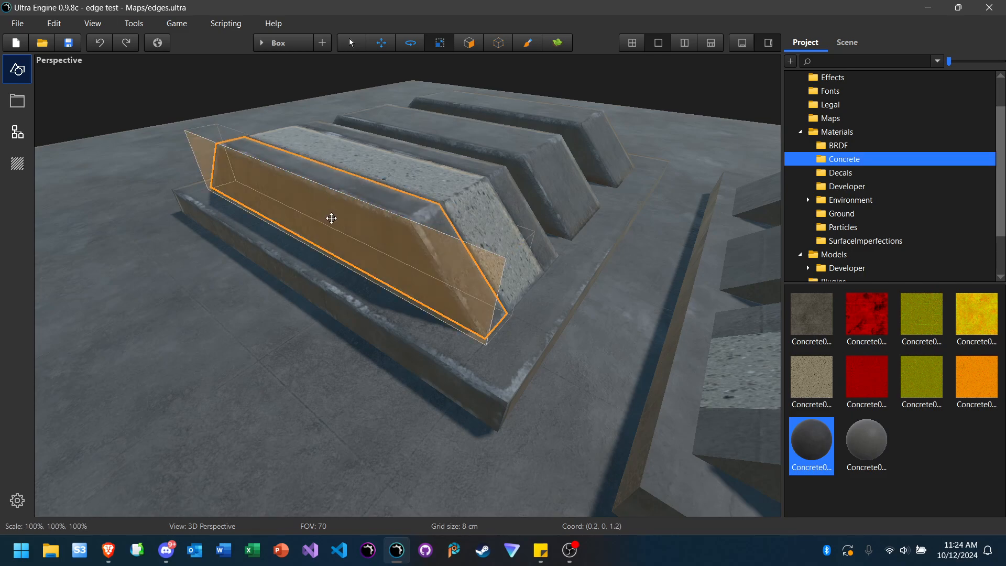
{"action": "left_click_drag", "start_coordinate": [331, 217], "coordinate": [162, 297]}
{"action": "key", "text": "s"}
{"action": "right_click_drag", "start_coordinate": [235, 272], "coordinate": [266, 287]}
{"action": "left_click_drag", "start_coordinate": [319, 260], "coordinate": [247, 288]}
{"action": "left_click", "coordinate": [166, 150]}
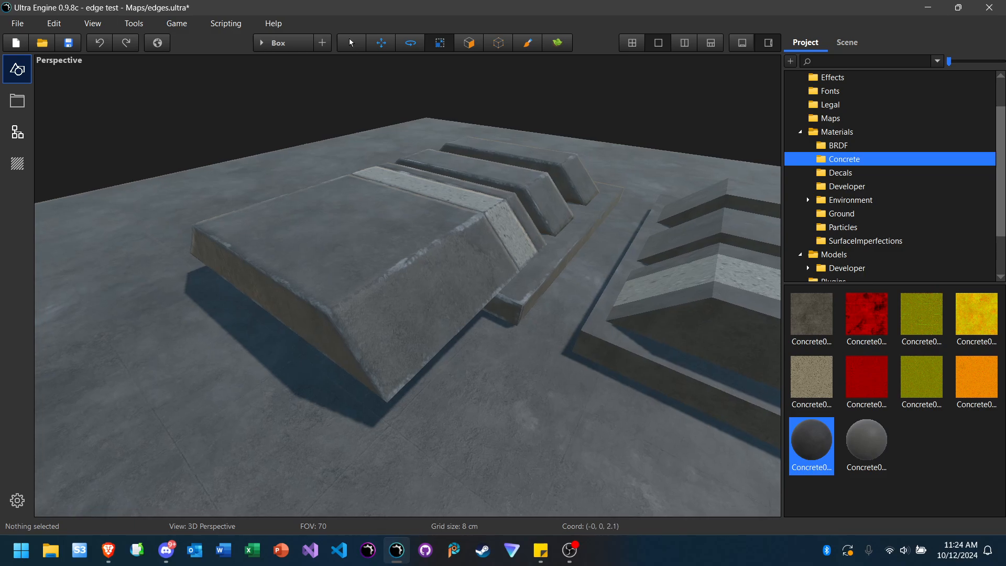
Step: Examine how the worn edge texture follows the edges of the widened concrete block
{"action": "key", "text": "w"}
{"action": "mouse_move", "coordinate": [325, 274]}
{"action": "right_mouse_down"}
{"action": "mouse_move", "coordinate": [293, 309]}
{"action": "mouse_move", "coordinate": [325, 273]}
{"action": "right_mouse_up"}
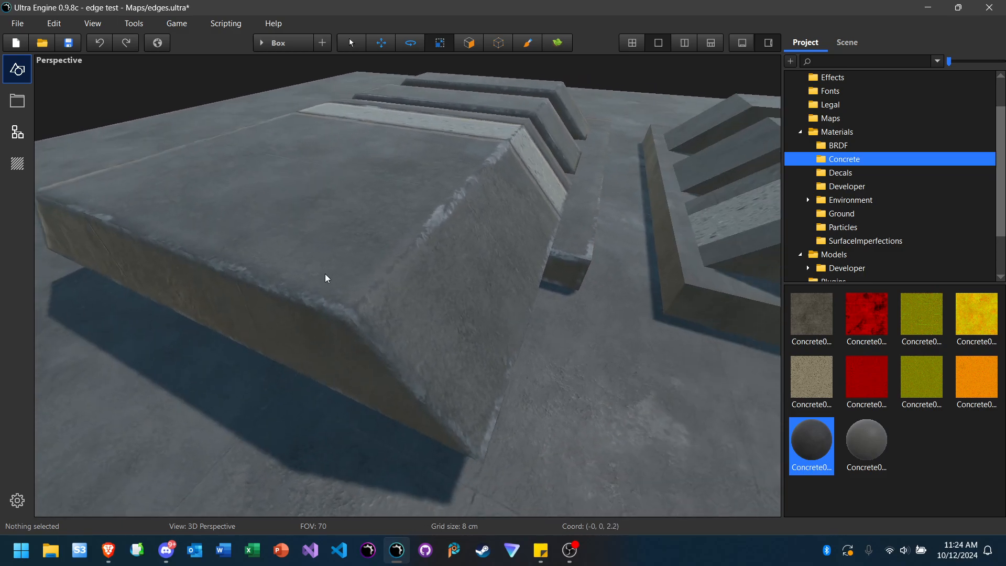
{"action": "key", "text": "d"}
{"action": "mouse_move", "coordinate": [440, 233]}
{"action": "right_mouse_down"}
{"action": "mouse_move", "coordinate": [388, 220]}
{"action": "mouse_move", "coordinate": [278, 241]}
{"action": "mouse_move", "coordinate": [293, 231]}
{"action": "mouse_move", "coordinate": [429, 241]}
{"action": "mouse_move", "coordinate": [435, 223]}
{"action": "mouse_move", "coordinate": [439, 233]}
{"action": "right_mouse_up"}
{"action": "key", "text": "a"}
{"action": "key", "text": "s"}
{"action": "right_click_drag", "start_coordinate": [353, 220], "coordinate": [355, 223]}
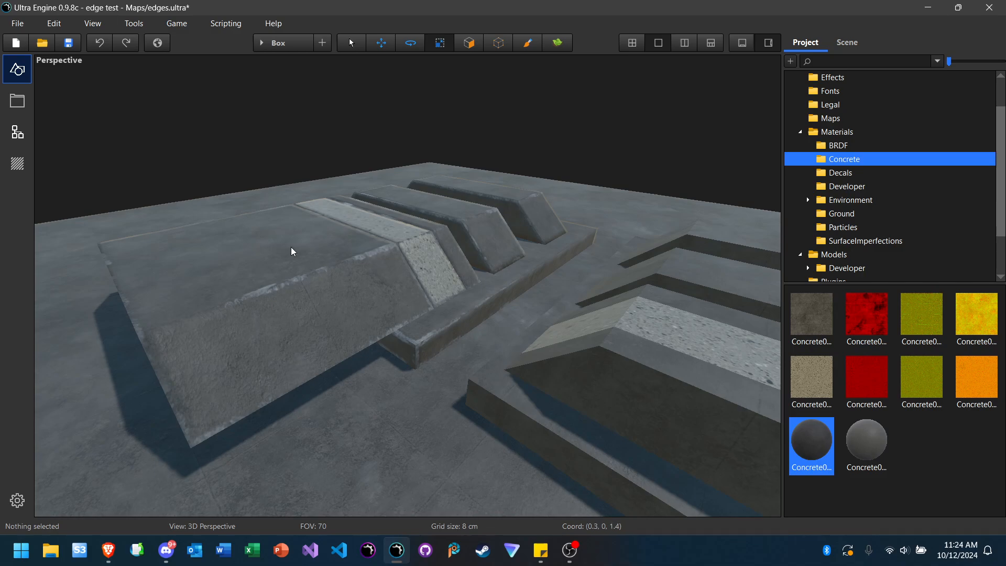
Step: Scale the widened concrete block back to a narrow strip beside the speckled concrete and deselect it
{"action": "right_click_drag", "start_coordinate": [292, 252], "coordinate": [294, 251]}
{"action": "left_click", "coordinate": [373, 272]}
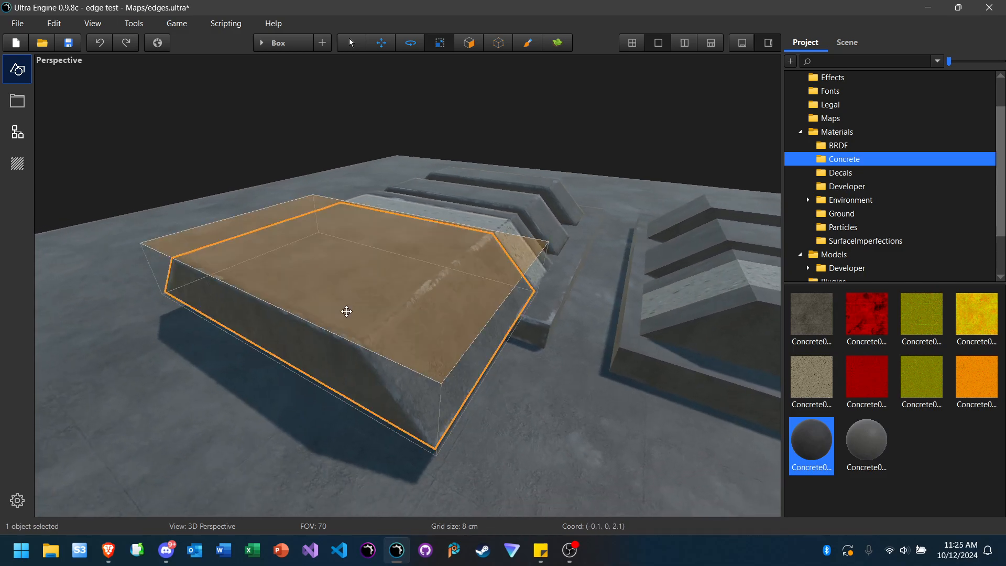
{"action": "left_click_drag", "start_coordinate": [319, 343], "coordinate": [445, 234]}
{"action": "key", "text": "Escape"}
Step: Examine the end faces and worn edges of the narrowed block and the speckled concrete strip
{"action": "right_click_drag", "start_coordinate": [470, 304], "coordinate": [439, 310]}
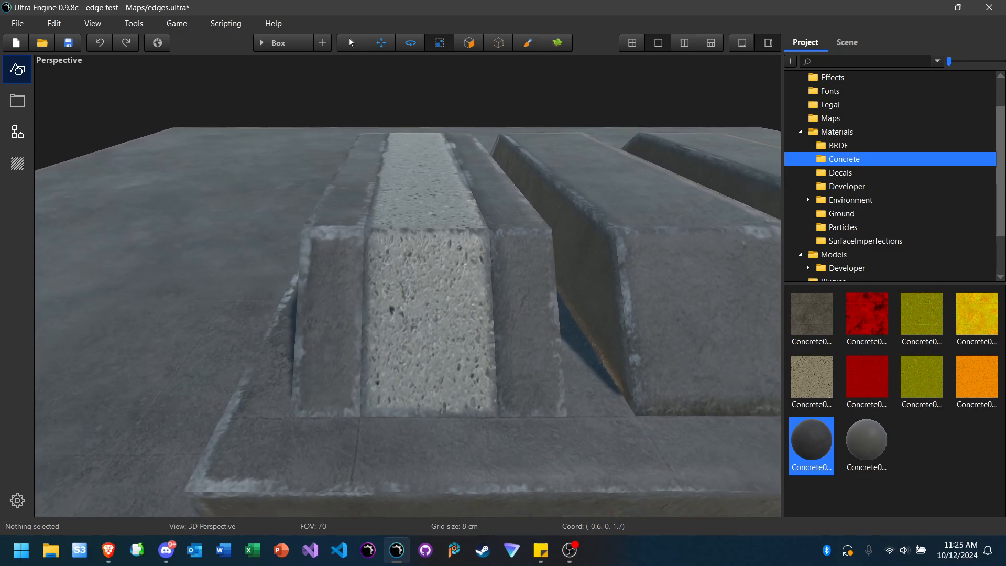
{"action": "key", "text": "s"}
{"action": "key", "text": "a"}
{"action": "right_click_drag", "start_coordinate": [408, 286], "coordinate": [513, 294]}
{"action": "key", "text": "a"}
{"action": "right_click_drag", "start_coordinate": [272, 228], "coordinate": [362, 205]}
{"action": "key", "text": "s"}
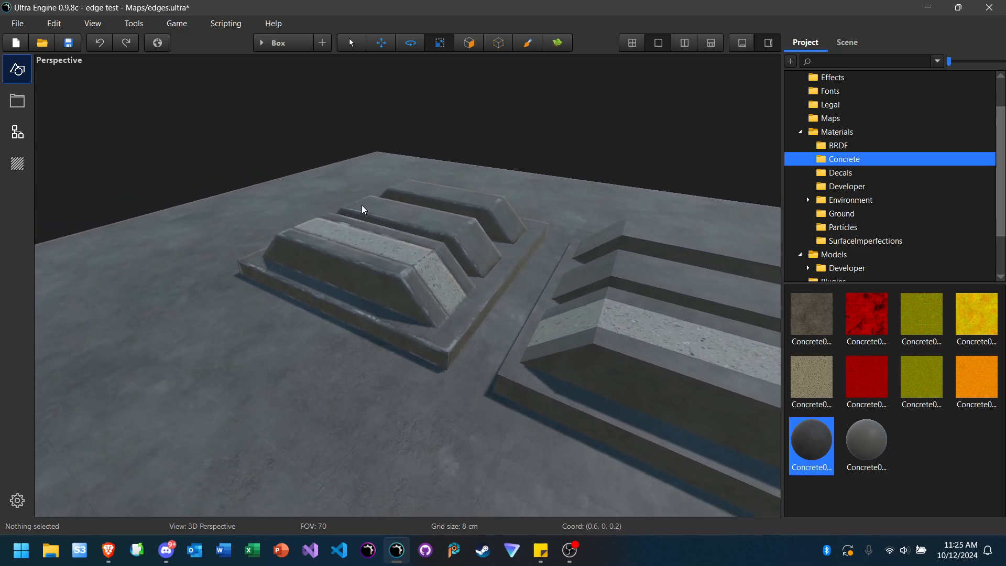
Step: Look over the list of objects that can be created and view both block groups on the concrete floor from above
{"action": "left_click", "coordinate": [282, 42]}
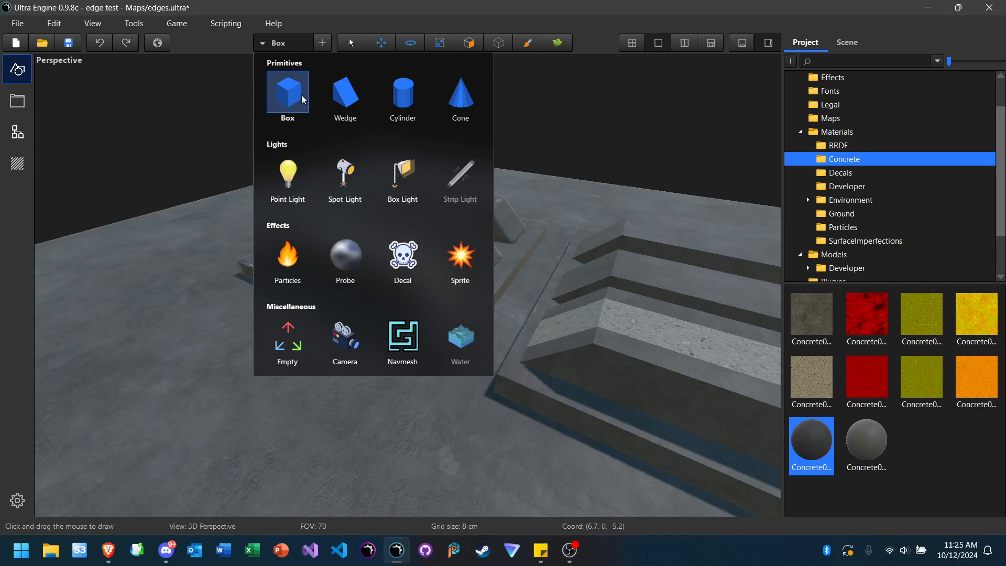
{"action": "left_click", "coordinate": [289, 48]}
{"action": "right_click_drag", "start_coordinate": [377, 229], "coordinate": [349, 229]}
{"action": "key", "text": "w"}
{"action": "key", "text": "s"}
{"action": "key", "text": "a"}
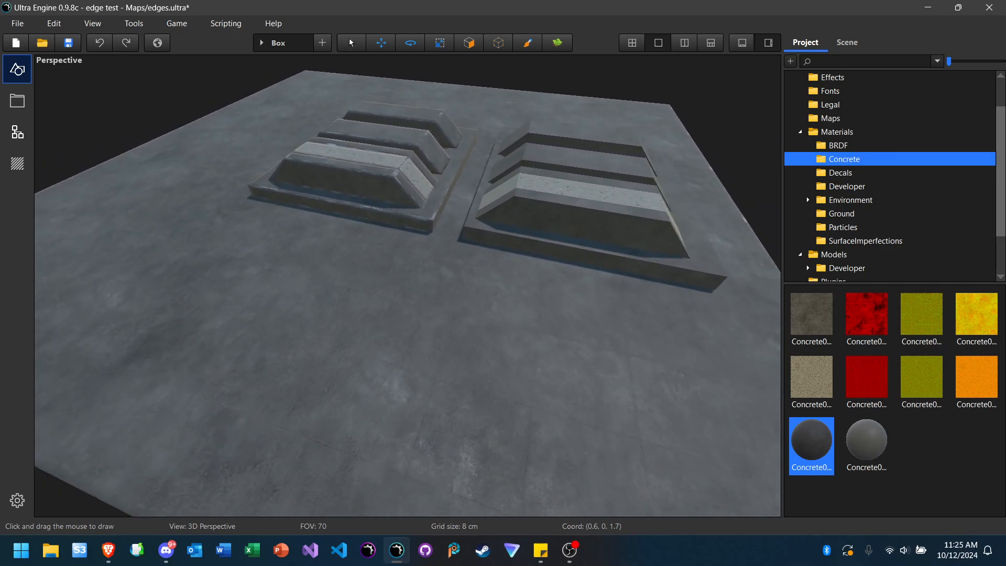
{"action": "left_click", "coordinate": [350, 43]}
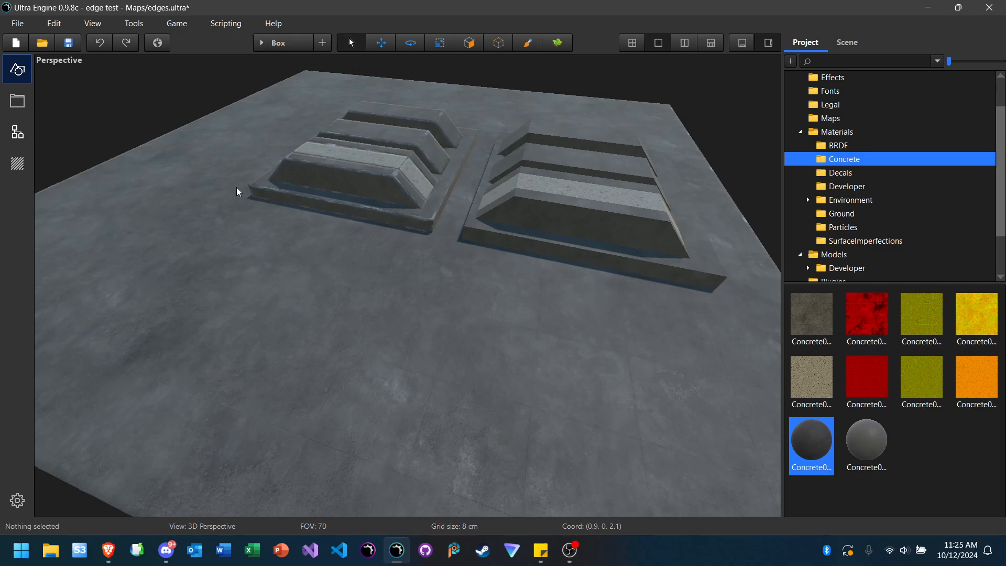
{"action": "left_click", "coordinate": [83, 196]}
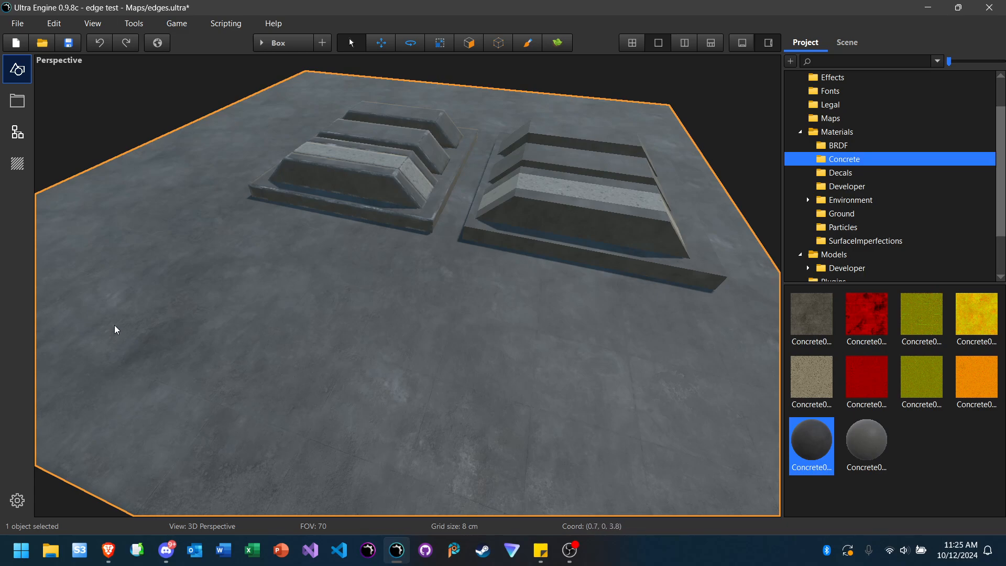
{"action": "left_click", "coordinate": [132, 126]}
Step: Compare the worn-edge blocks with the neighbouring sharp-edged blocks at close range
{"action": "key", "text": "w"}
{"action": "mouse_move", "coordinate": [335, 251]}
{"action": "right_mouse_down"}
{"action": "mouse_move", "coordinate": [340, 189]}
{"action": "mouse_move", "coordinate": [336, 215]}
{"action": "right_mouse_up"}
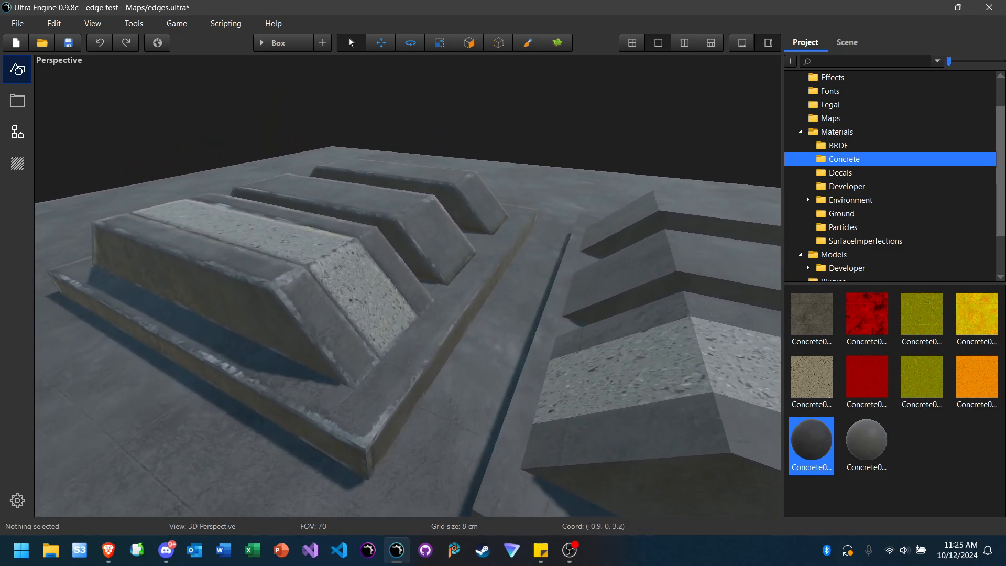
{"action": "key", "text": "d"}
{"action": "right_click_drag", "start_coordinate": [399, 288], "coordinate": [341, 333]}
{"action": "key", "text": "a"}
{"action": "key", "text": "s"}
{"action": "key", "text": "w"}
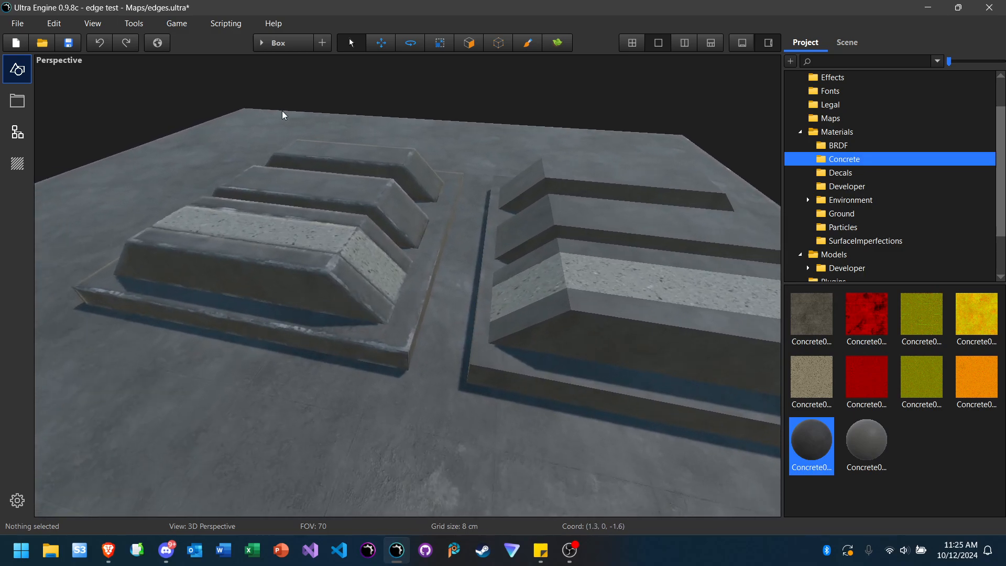
Step: Review the primitive, light and effect object types, and inspect the sloped ends of the worn-edge blocks
{"action": "left_click", "coordinate": [282, 46]}
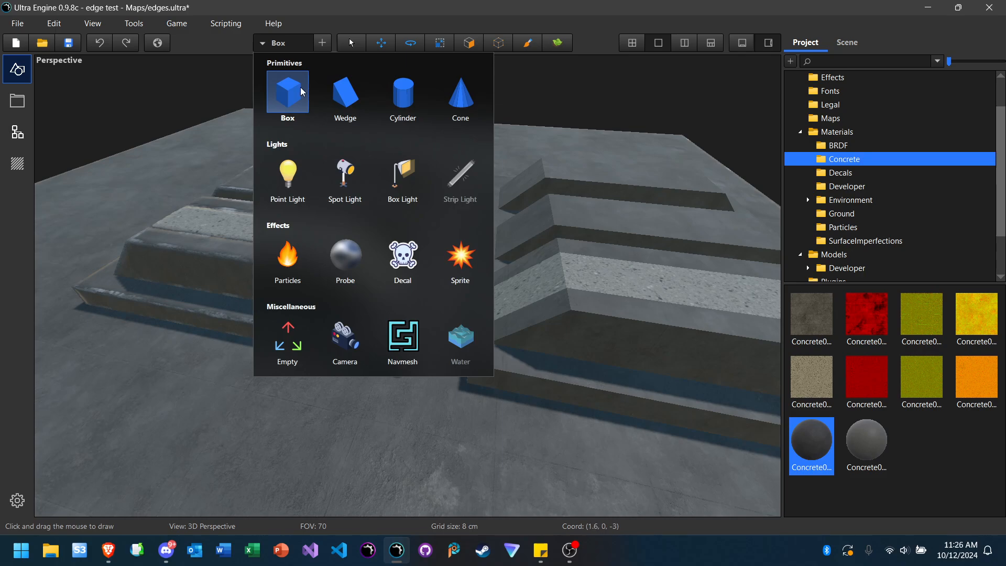
{"action": "left_click", "coordinate": [286, 44]}
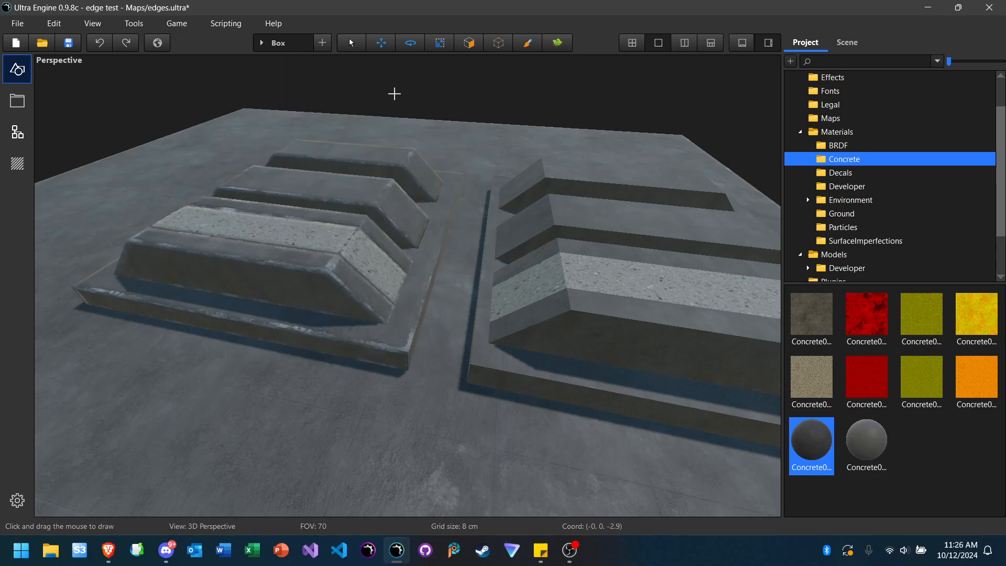
{"action": "left_click", "coordinate": [351, 41]}
{"action": "right_click_drag", "start_coordinate": [447, 124], "coordinate": [351, 128]}
{"action": "key", "text": "d"}
{"action": "key", "text": "a"}
{"action": "key", "text": "w"}
{"action": "key", "text": "s"}
{"action": "key", "text": "d"}
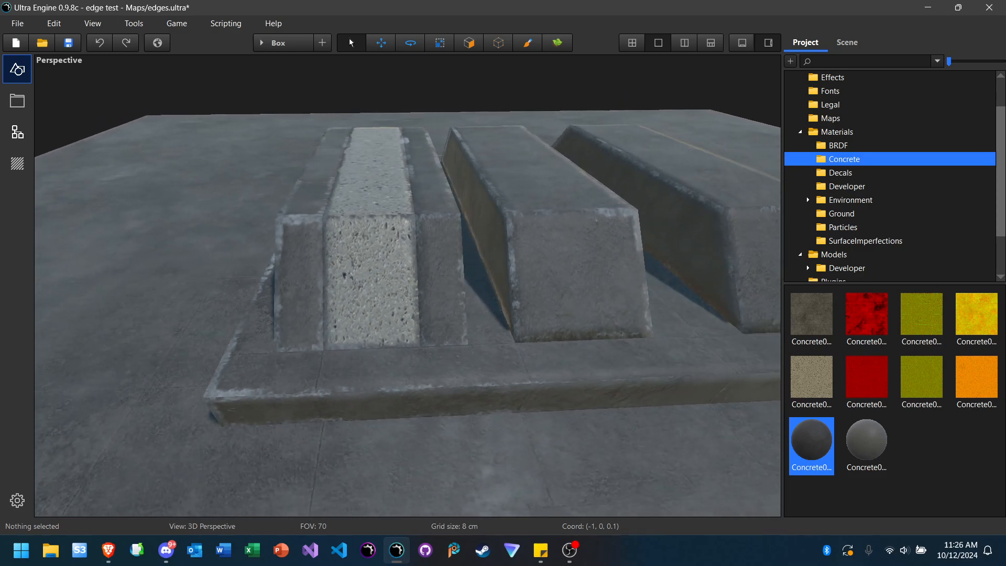
{"action": "left_click", "coordinate": [319, 268]}
{"action": "left_click", "coordinate": [447, 50]}
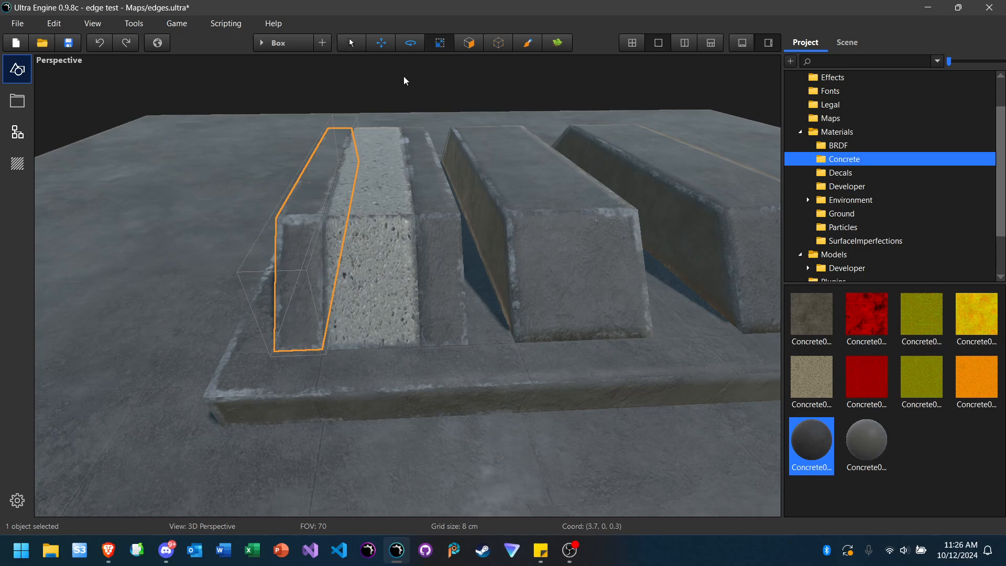
{"action": "mouse_move", "coordinate": [237, 295]}
{"action": "left_mouse_down"}
{"action": "mouse_move", "coordinate": [255, 296]}
{"action": "mouse_move", "coordinate": [245, 298]}
{"action": "left_mouse_up"}
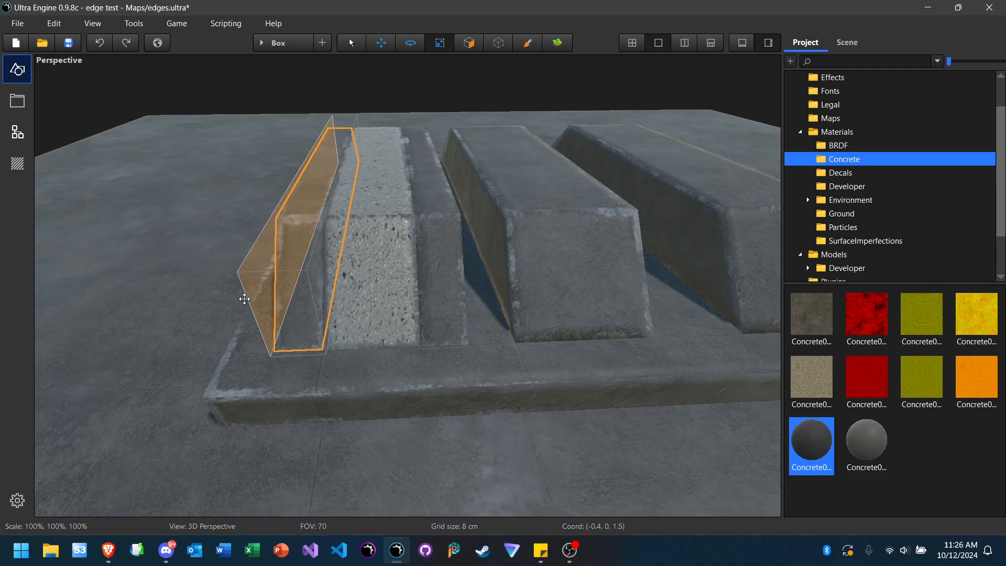
{"action": "key", "text": "Escape"}
Step: Inspect the worn-edge block group from several sides, ending with both block groups in view
{"action": "right_click_drag", "start_coordinate": [307, 294], "coordinate": [294, 271]}
{"action": "key", "text": "w"}
{"action": "key", "text": "a"}
{"action": "key", "text": "s"}
{"action": "key", "text": "d"}
{"action": "key", "text": "a"}
{"action": "key", "text": "s"}
{"action": "key", "text": "w"}
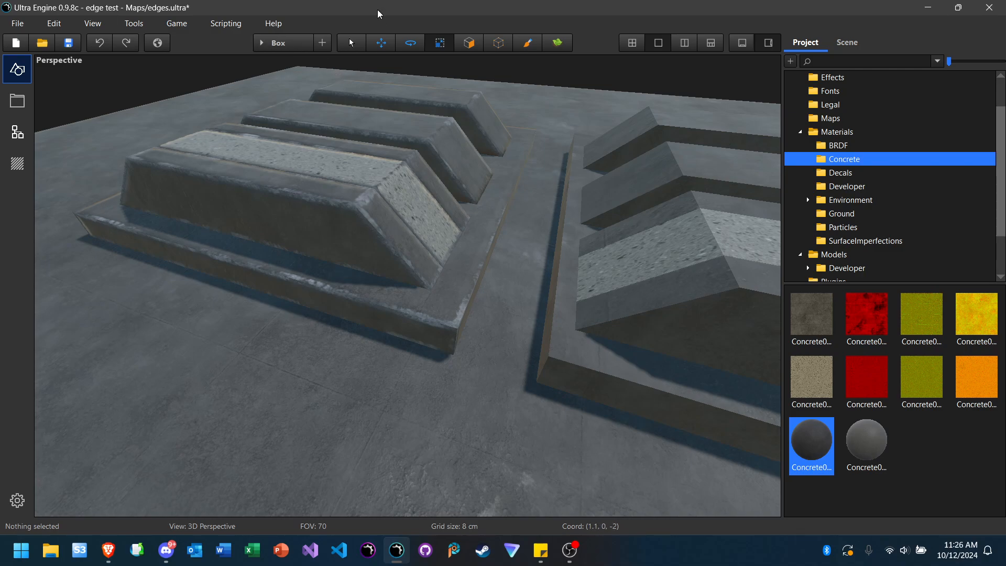
Step: Move the front worn-edge block outward, away from the speckled strip, and scale its length to about 108%
{"action": "left_click", "coordinate": [379, 45]}
{"action": "left_click", "coordinate": [310, 215]}
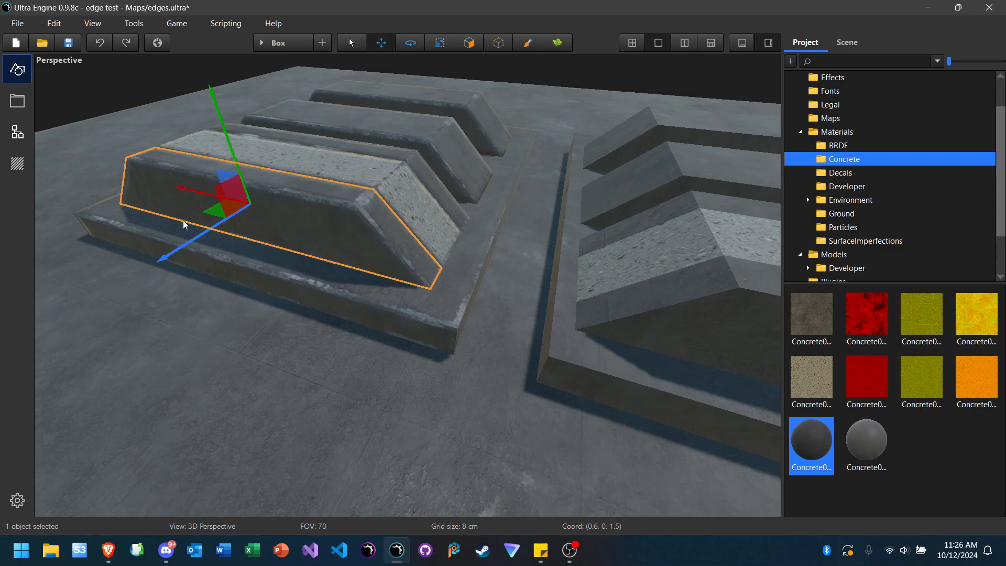
{"action": "left_click_drag", "start_coordinate": [202, 213], "coordinate": [200, 236]}
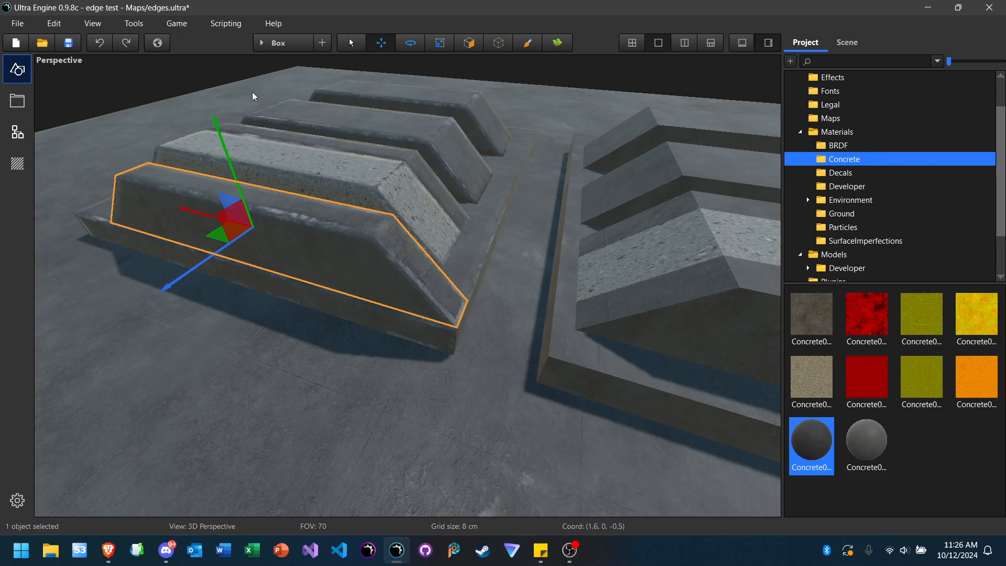
{"action": "left_click", "coordinate": [440, 43]}
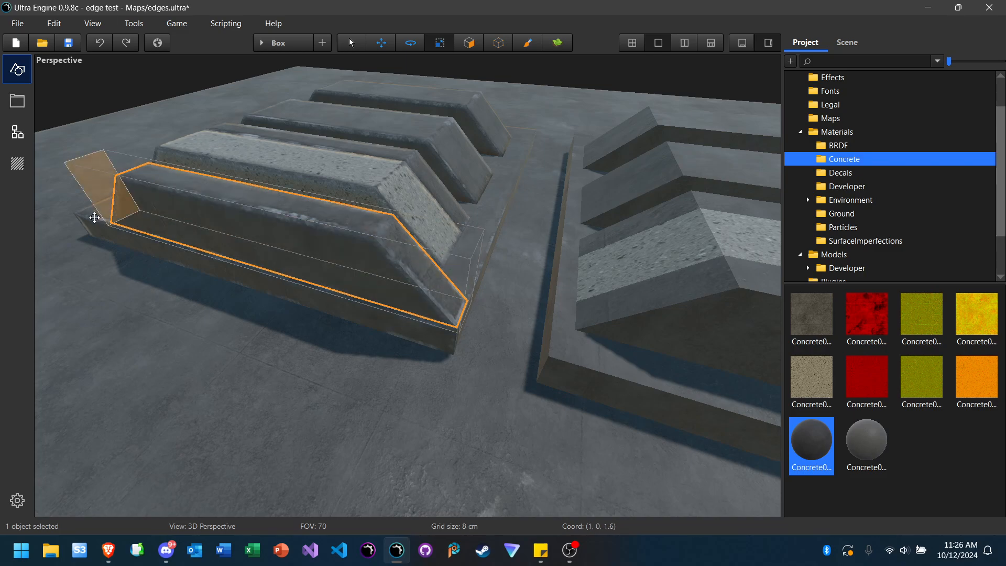
{"action": "left_click_drag", "start_coordinate": [97, 208], "coordinate": [64, 196]}
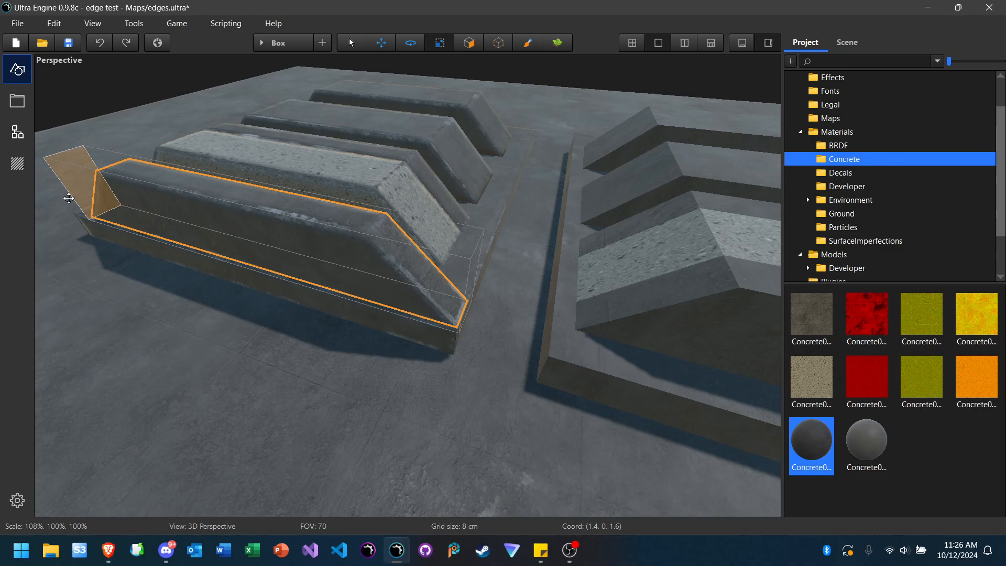
Step: Resize the base slab so its edges sit flush with the front worn-edge block
{"action": "left_click", "coordinate": [90, 236]}
{"action": "right_click_drag", "start_coordinate": [222, 308], "coordinate": [350, 323]}
{"action": "left_click", "coordinate": [348, 321]}
{"action": "left_click_drag", "start_coordinate": [348, 316], "coordinate": [217, 367]}
{"action": "key", "text": "Escape"}
{"action": "right_click_drag", "start_coordinate": [325, 339], "coordinate": [131, 348]}
{"action": "right_click_drag", "start_coordinate": [374, 346], "coordinate": [381, 325]}
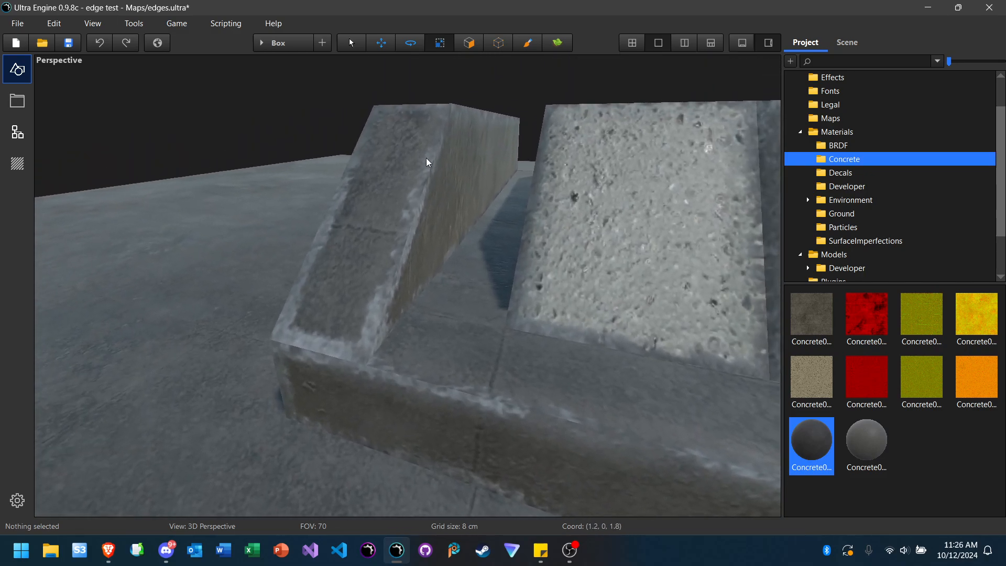
Step: Highlight the front worn-edge block and the base slab, together and separately, to examine the worn edges where they meet
{"action": "left_click", "coordinate": [357, 43]}
{"action": "left_click", "coordinate": [382, 204]}
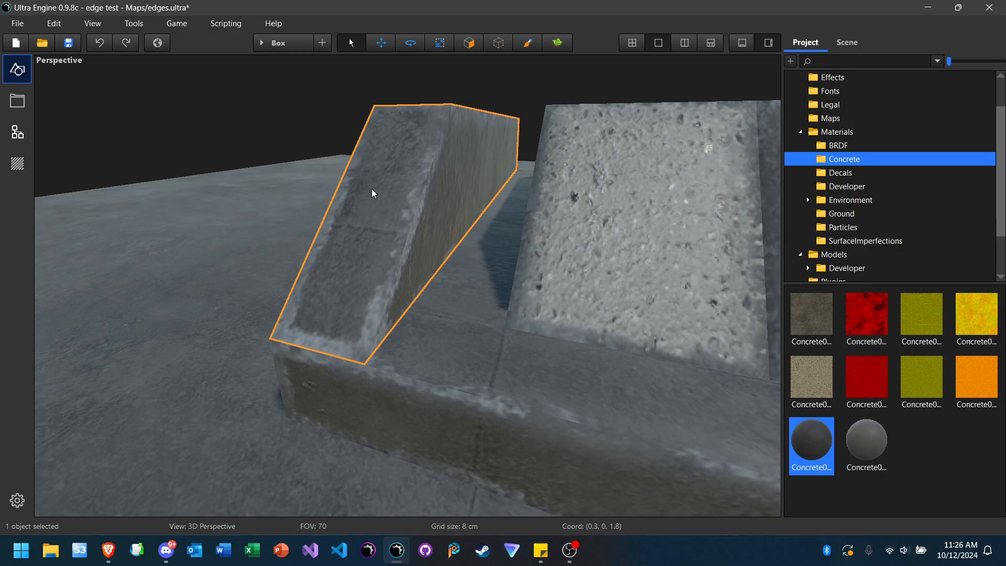
{"action": "left_click", "coordinate": [333, 385], "text": "ctrl"}
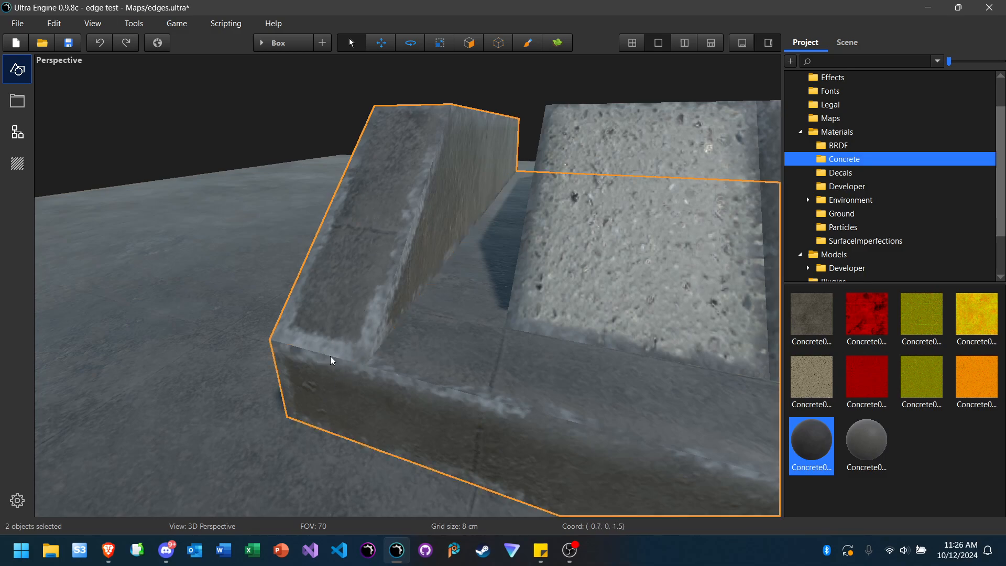
{"action": "left_click", "coordinate": [245, 152]}
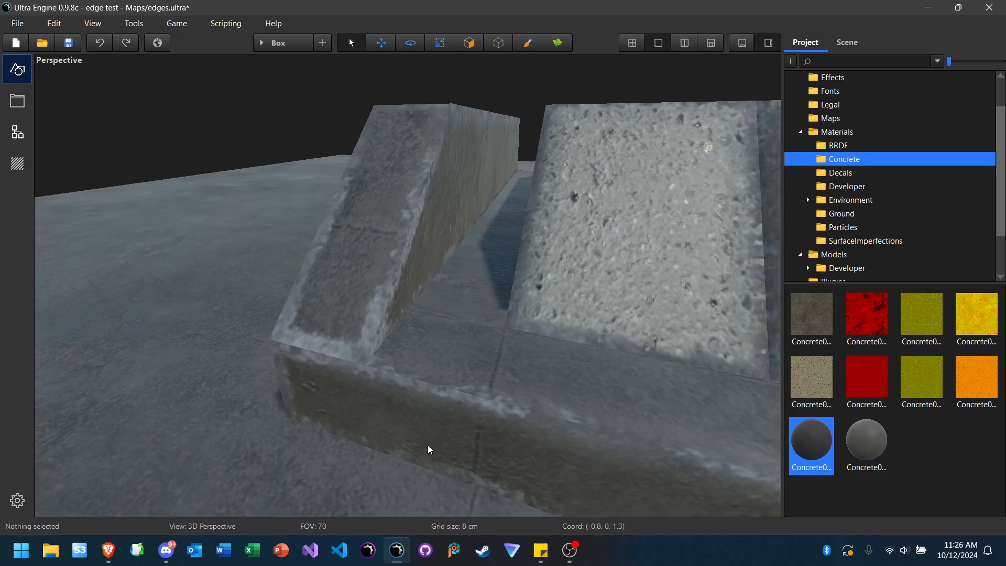
{"action": "left_click", "coordinate": [432, 414]}
{"action": "left_click", "coordinate": [184, 141]}
{"action": "right_click_drag", "start_coordinate": [618, 247], "coordinate": [741, 249]}
{"action": "right_click_drag", "start_coordinate": [465, 189], "coordinate": [517, 222]}
{"action": "key", "text": "w"}
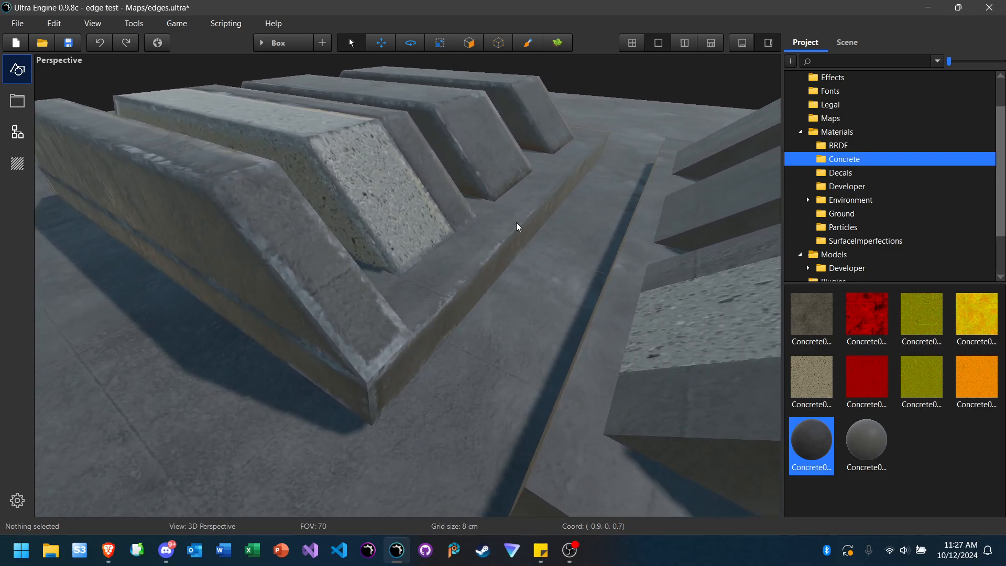
Step: Scale the base slab down to a narrow strip as wide as the front worn-edge block above it
{"action": "left_click", "coordinate": [516, 223]}
{"action": "left_click", "coordinate": [411, 43]}
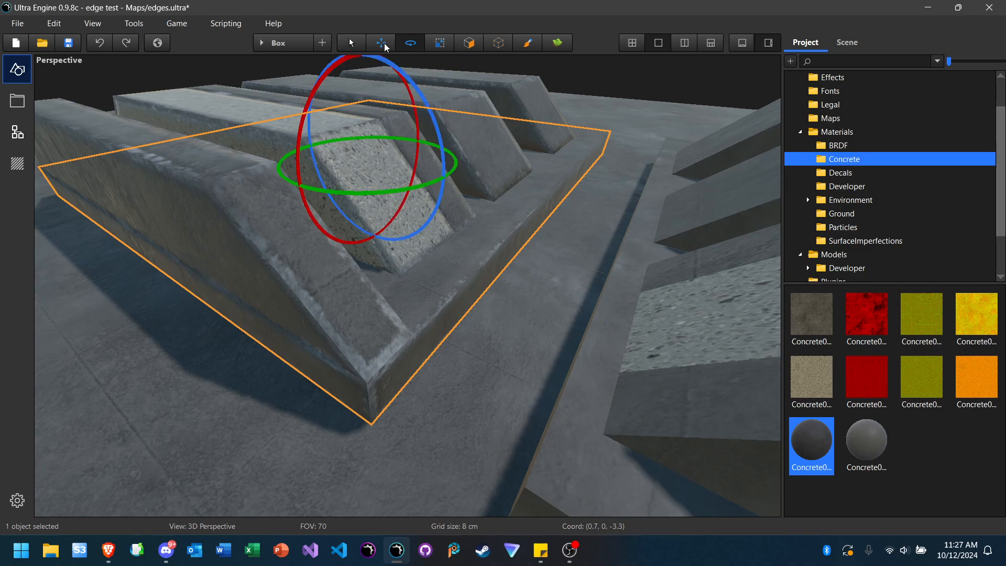
{"action": "left_click", "coordinate": [440, 43]}
{"action": "left_click_drag", "start_coordinate": [611, 131], "coordinate": [417, 295]}
{"action": "key", "text": "Escape"}
{"action": "right_click_drag", "start_coordinate": [451, 278], "coordinate": [426, 143]}
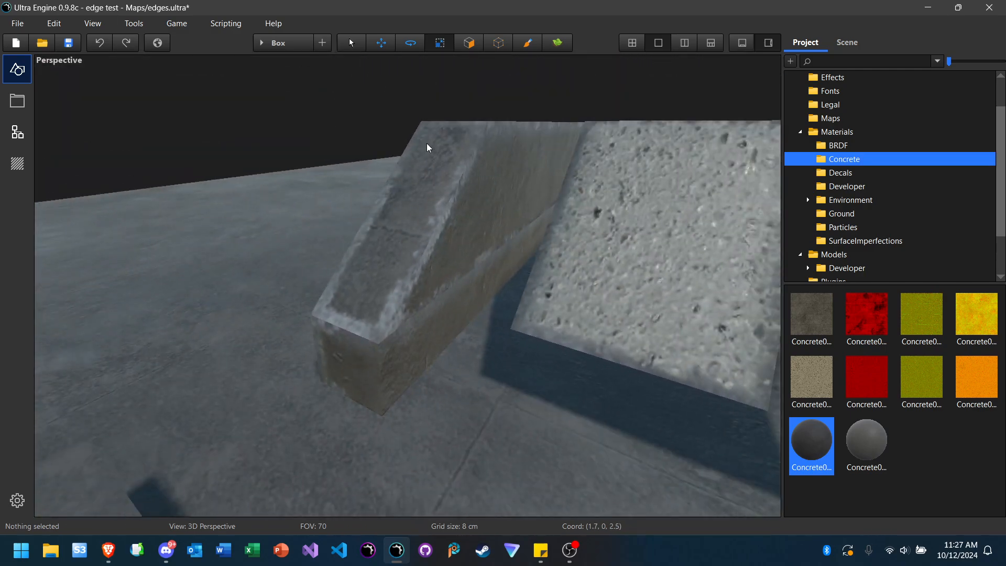
Step: Examine the face edge grids on the ends of the front block and the strip below, and highlight each object
{"action": "left_click", "coordinate": [469, 43]}
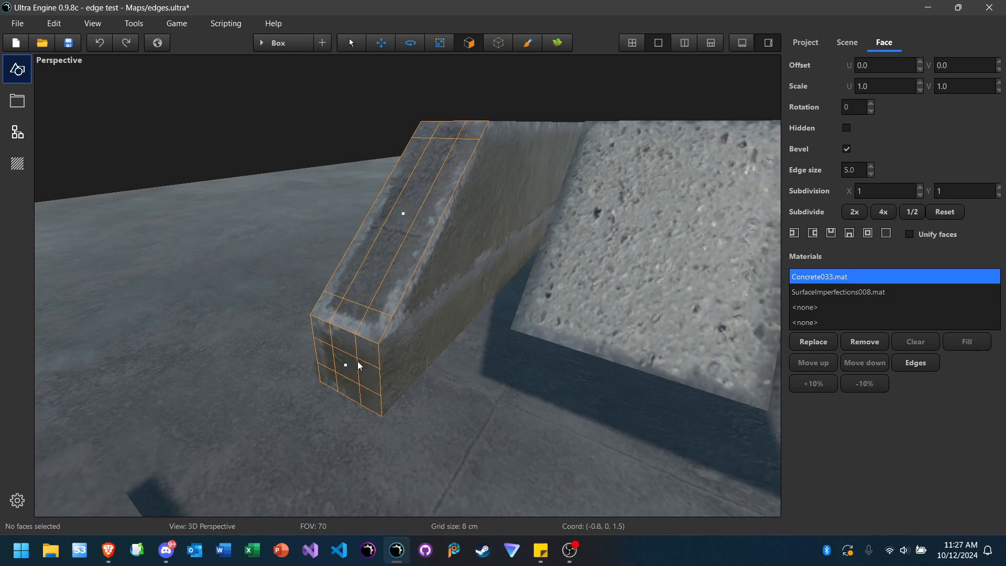
{"action": "right_click_drag", "start_coordinate": [372, 354], "coordinate": [343, 336]}
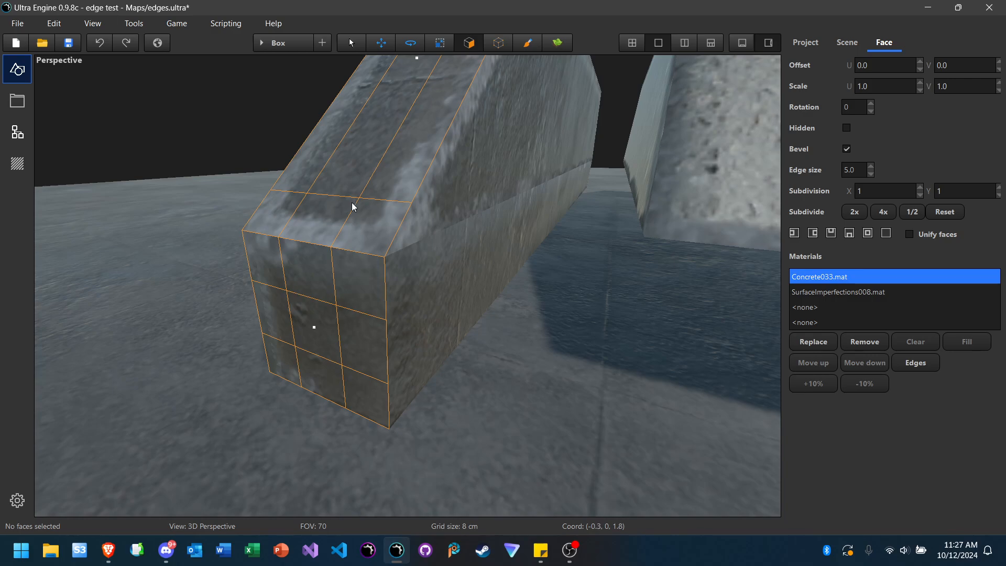
{"action": "right_click_drag", "start_coordinate": [456, 271], "coordinate": [430, 231]}
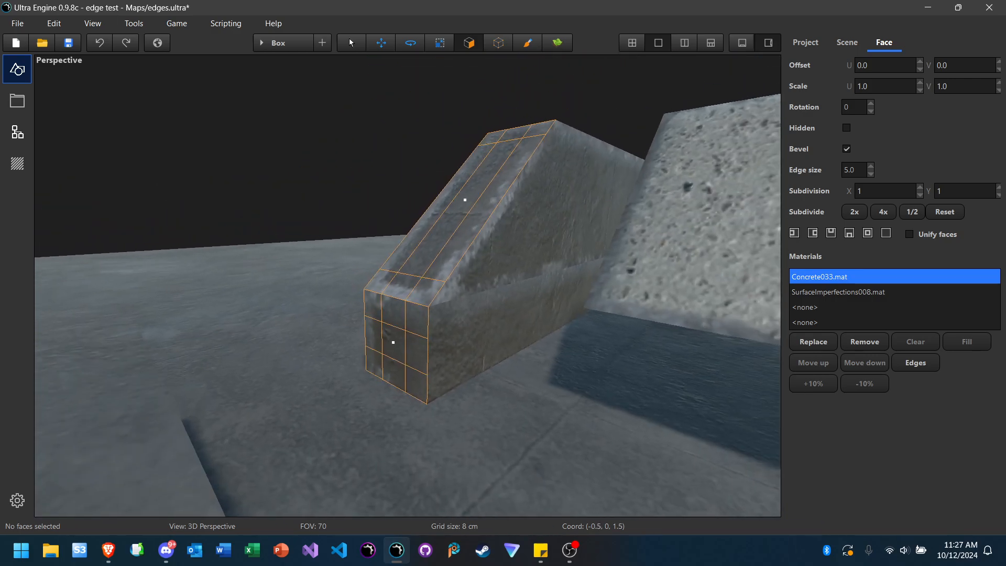
{"action": "left_click", "coordinate": [363, 46]}
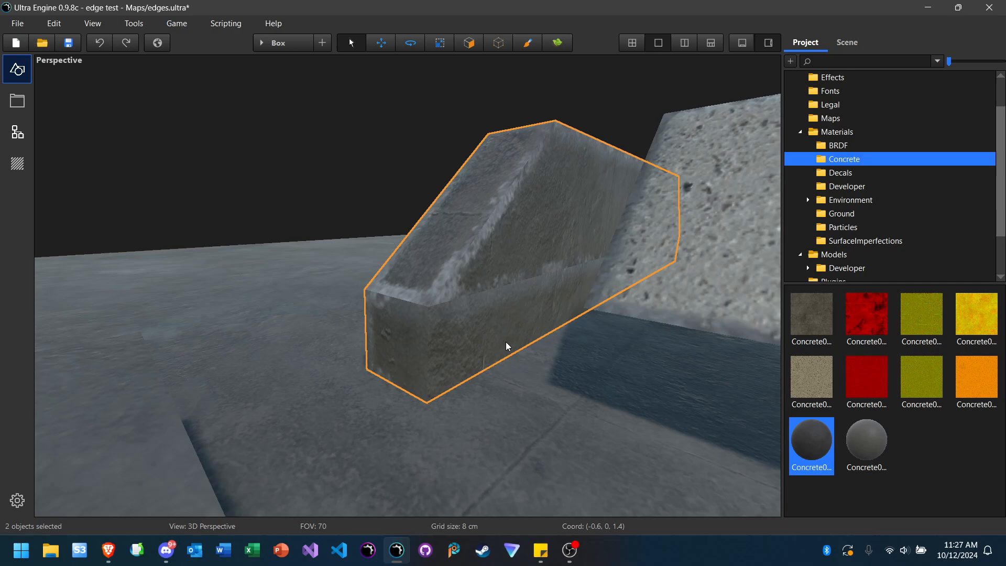
{"action": "left_click", "coordinate": [498, 330]}
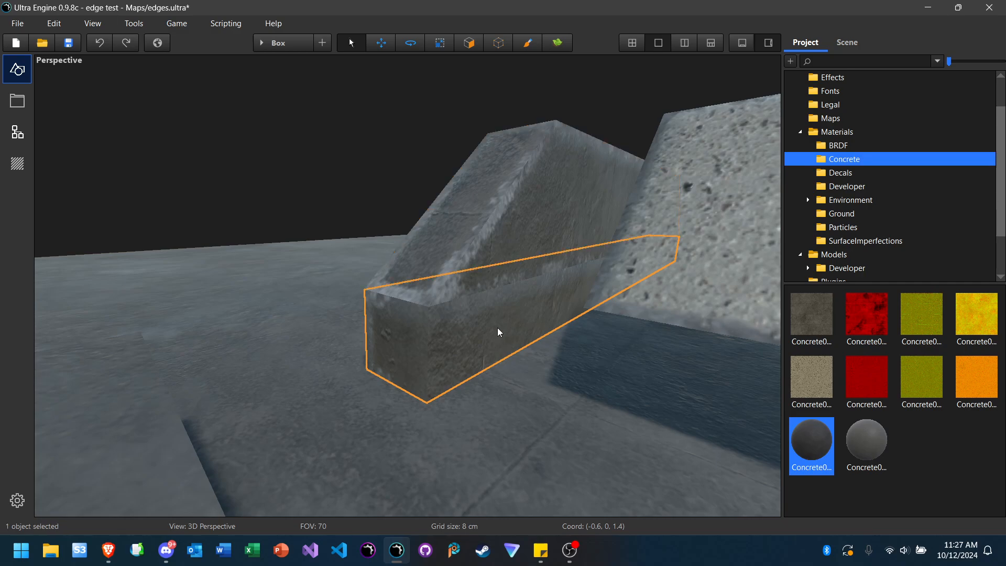
{"action": "left_click", "coordinate": [534, 214]}
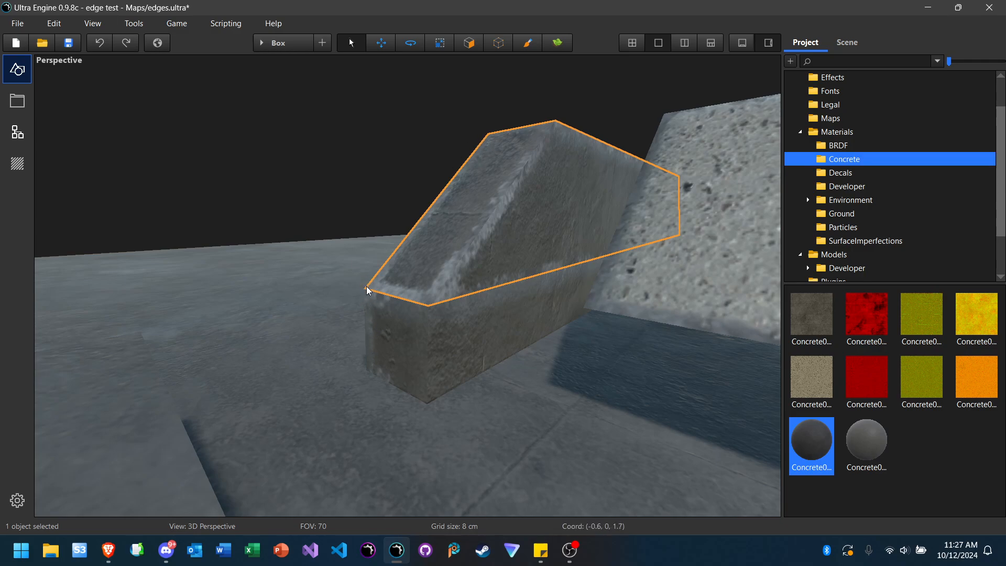
{"action": "left_click", "coordinate": [397, 337]}
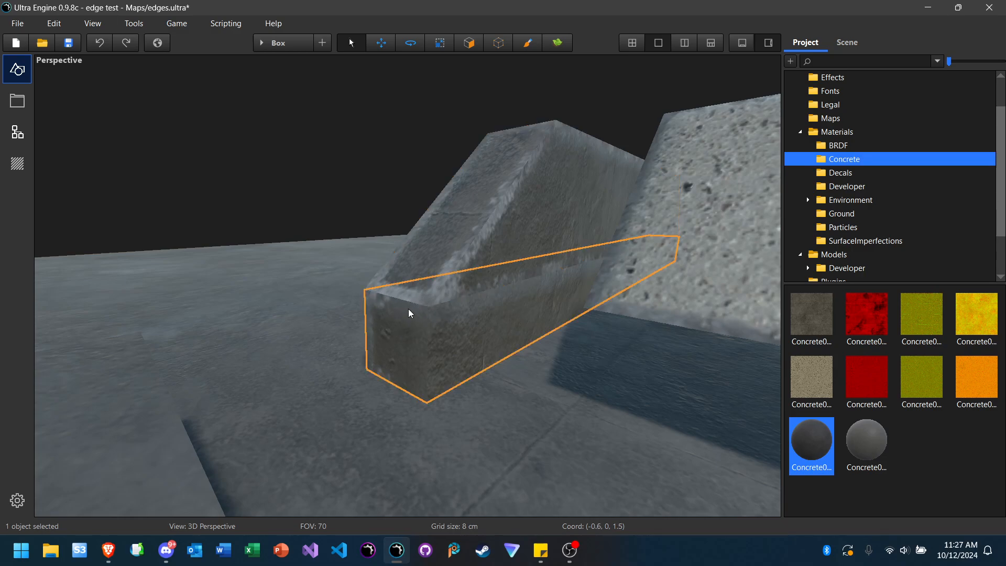
Step: Move the narrow base strip outward from beneath the front worn-edge block to separate the two objects
{"action": "left_click", "coordinate": [384, 44]}
{"action": "left_click_drag", "start_coordinate": [550, 261], "coordinate": [440, 238]}
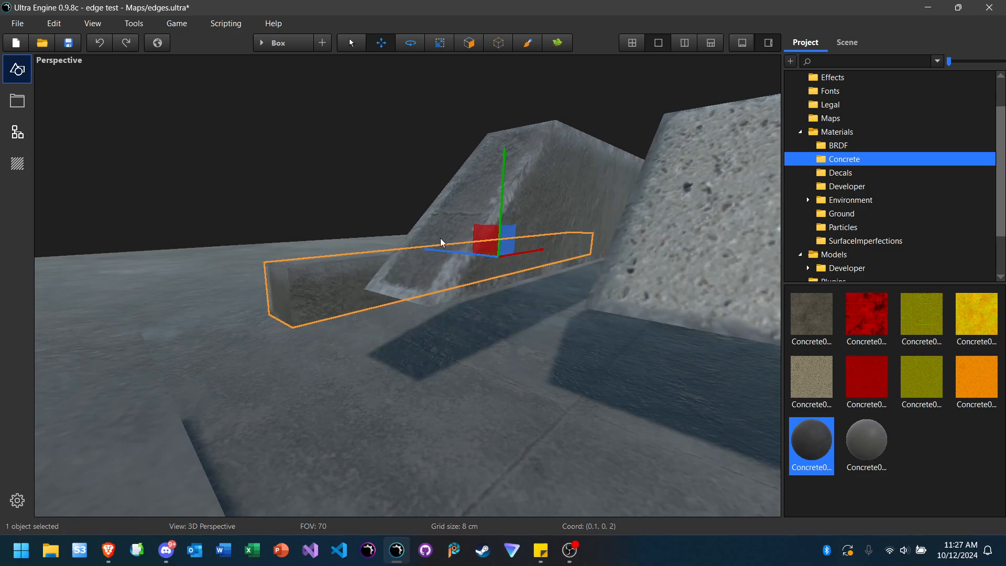
{"action": "left_click", "coordinate": [316, 156]}
{"action": "right_click_drag", "start_coordinate": [363, 261], "coordinate": [359, 246]}
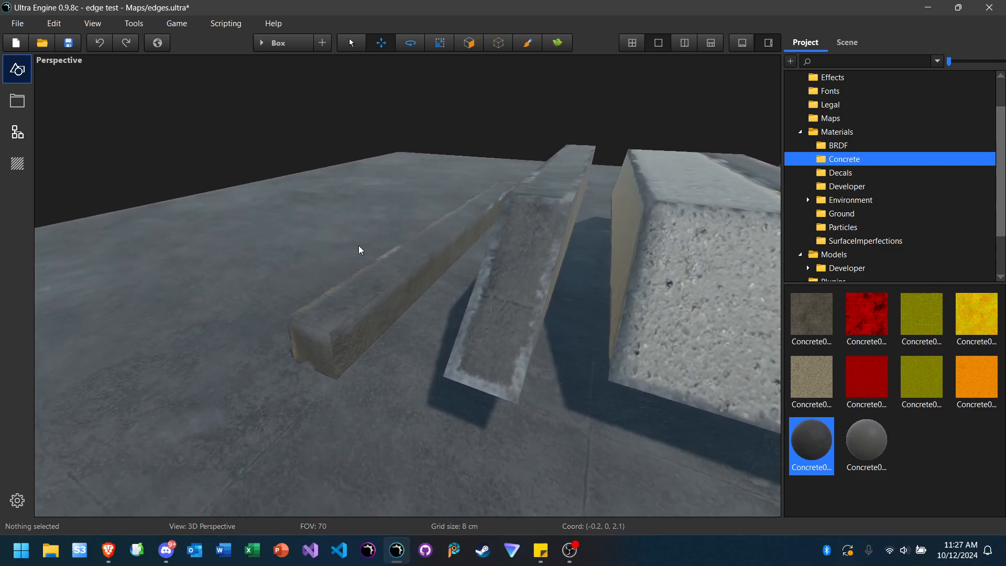
{"action": "left_click", "coordinate": [530, 252]}
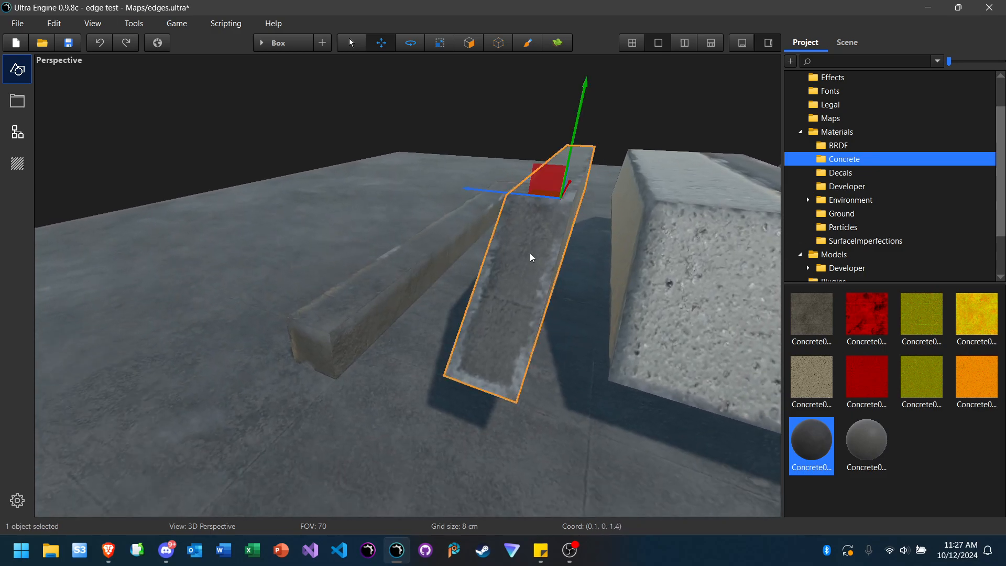
{"action": "left_click", "coordinate": [204, 142]}
{"action": "left_click", "coordinate": [367, 299]}
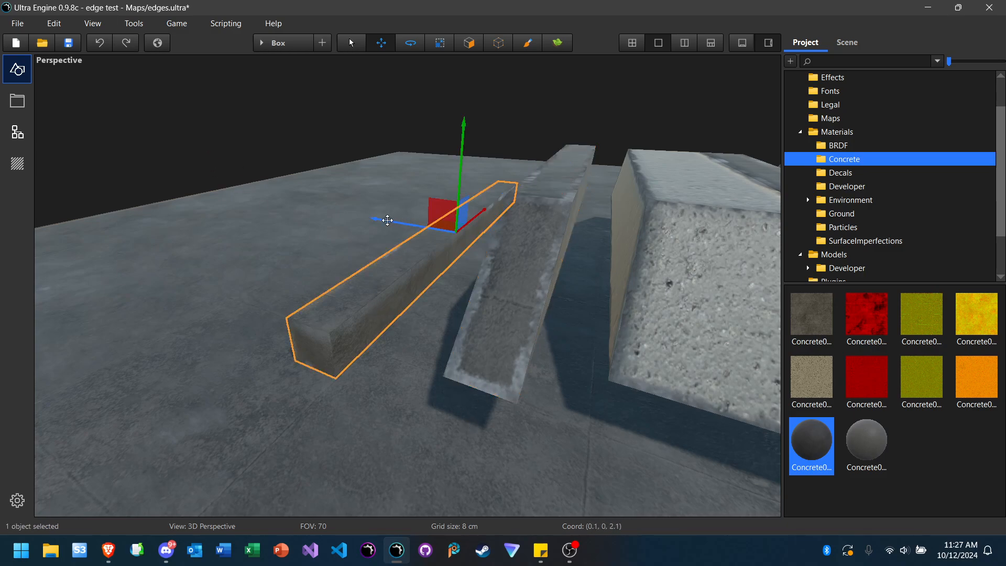
{"action": "left_click_drag", "start_coordinate": [387, 220], "coordinate": [362, 237]}
Step: Move the narrow base strip back underneath the front worn-edge block and inspect the joined edges
{"action": "left_click", "coordinate": [519, 256]}
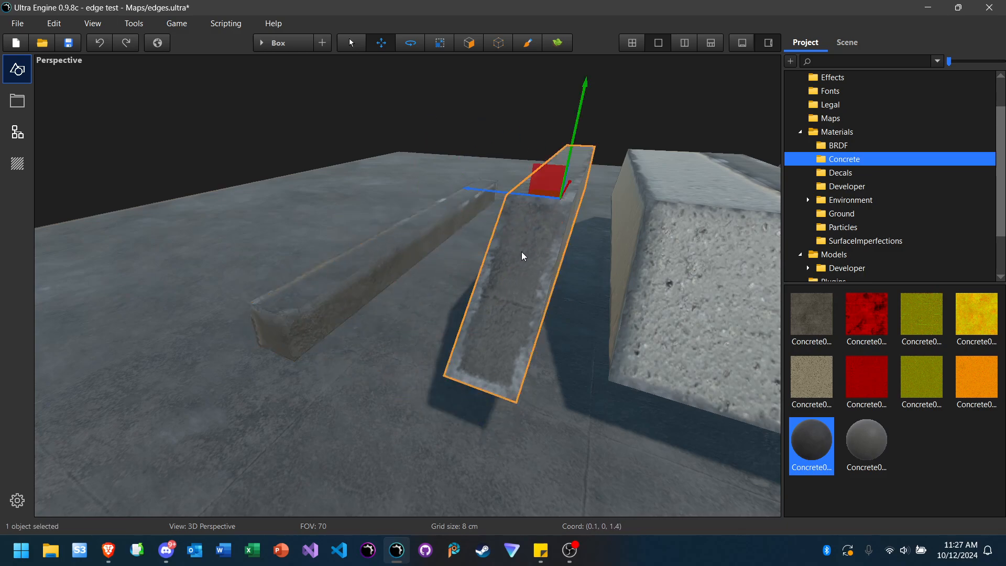
{"action": "left_click", "coordinate": [395, 245]}
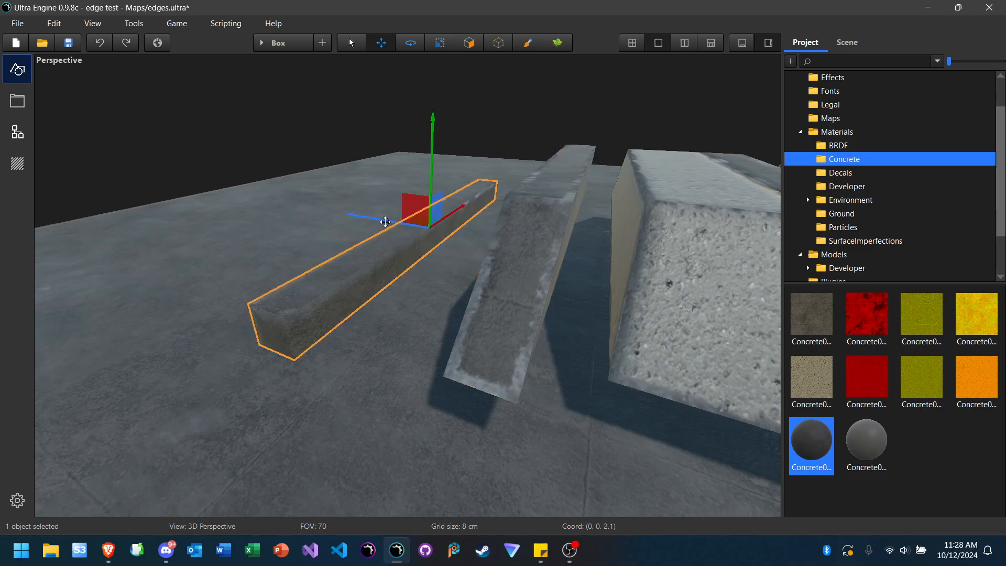
{"action": "left_click_drag", "start_coordinate": [385, 221], "coordinate": [477, 260]}
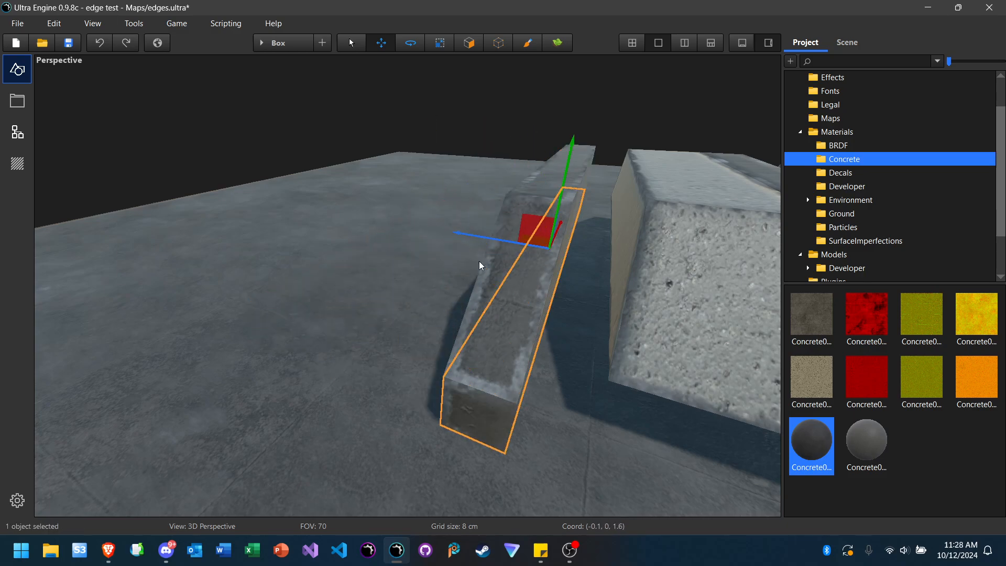
{"action": "key", "text": "Escape"}
{"action": "key", "text": "a"}
{"action": "right_click_drag", "start_coordinate": [479, 261], "coordinate": [487, 226]}
{"action": "key", "text": "w"}
{"action": "key", "text": "d"}
{"action": "key", "text": "s"}
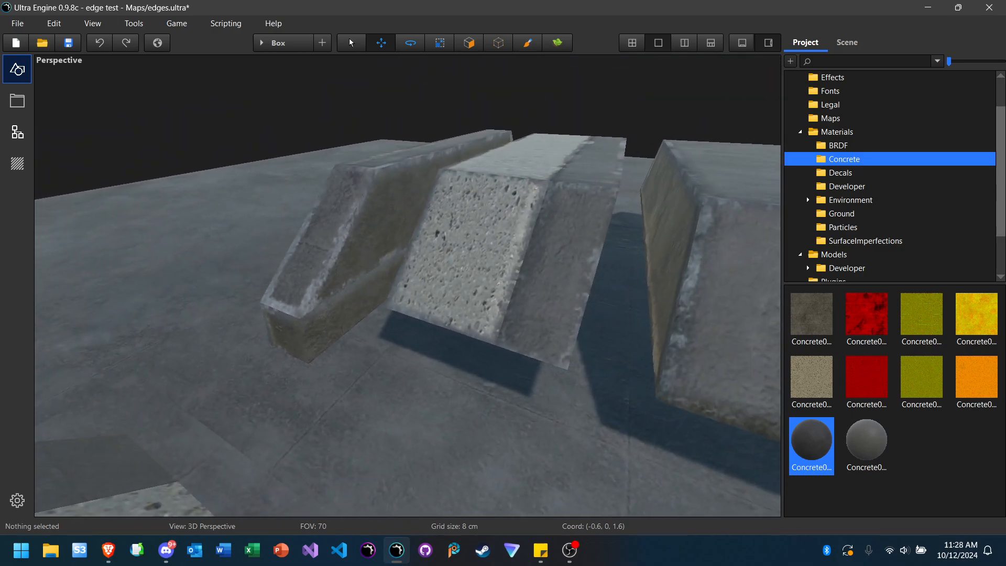
Step: Move the front worn-edge block inward against the speckled strip and slide it back along its length
{"action": "left_click", "coordinate": [324, 251]}
{"action": "left_click_drag", "start_coordinate": [413, 184], "coordinate": [443, 187]}
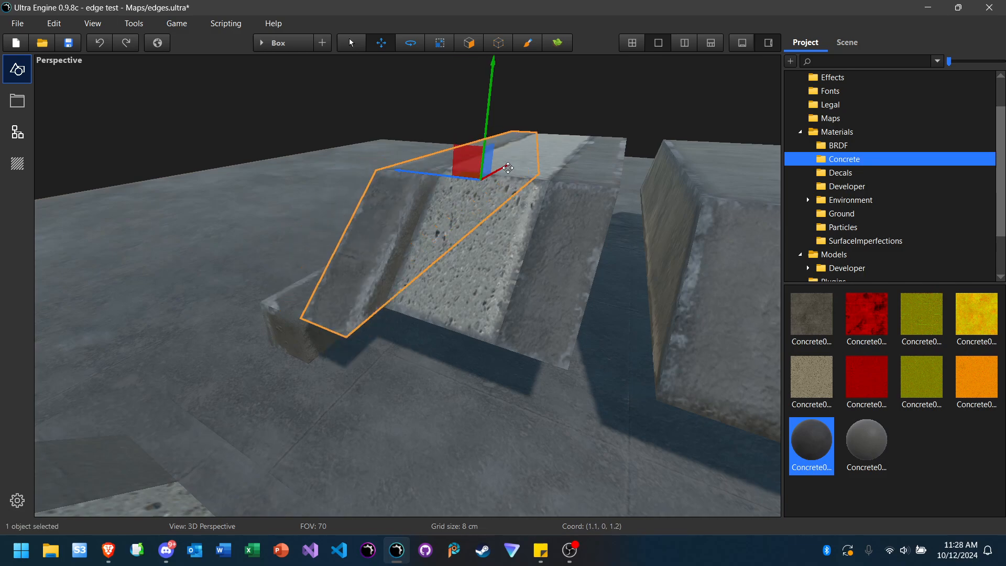
{"action": "left_click_drag", "start_coordinate": [506, 166], "coordinate": [515, 163]}
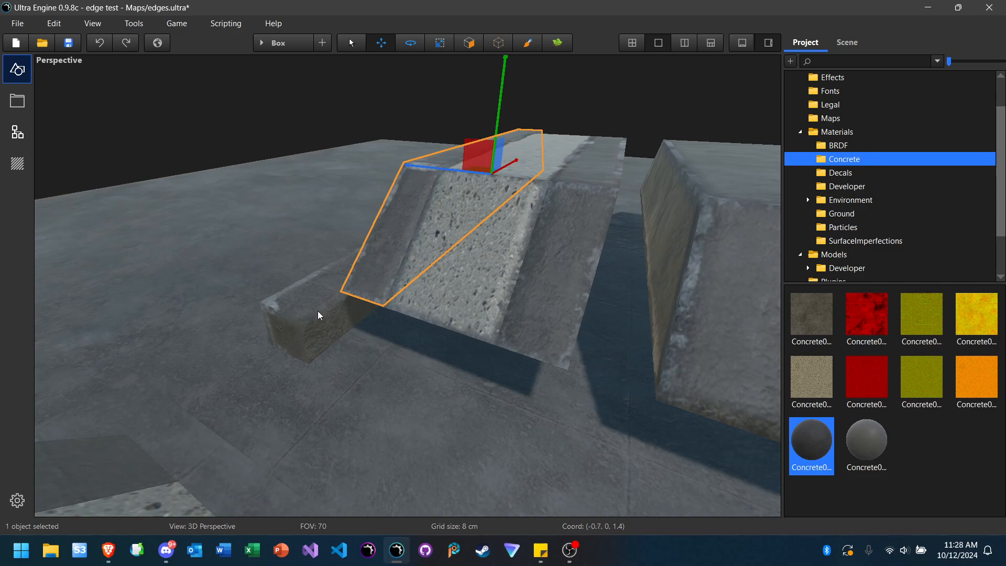
Step: Widen the narrow base strip into a slab that extends beneath all the worn-edge blocks
{"action": "scroll", "coordinate": [318, 312], "scroll_direction": "down", "scroll_amount": 6}
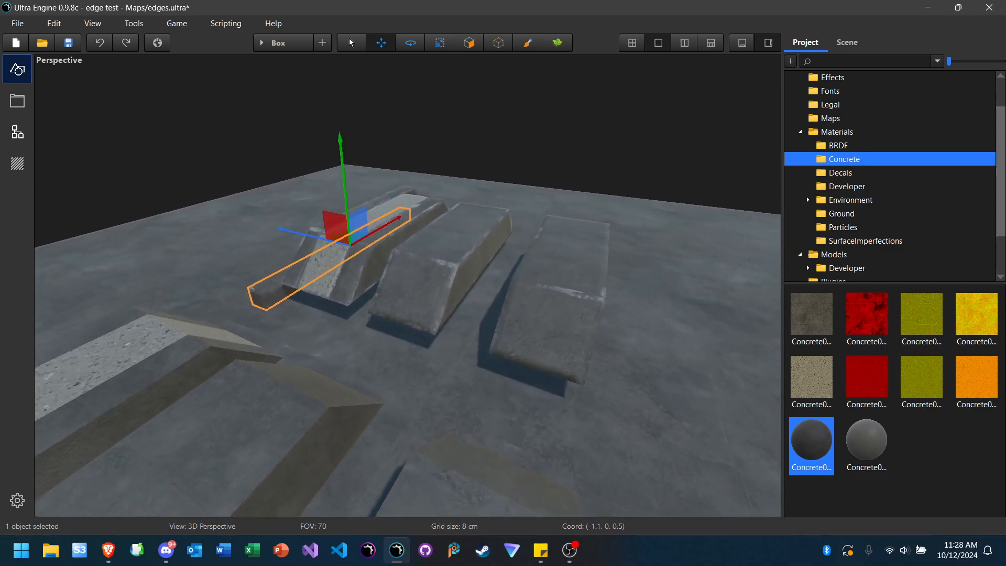
{"action": "right_click_drag", "start_coordinate": [413, 328], "coordinate": [413, 328]}
{"action": "key", "text": "d"}
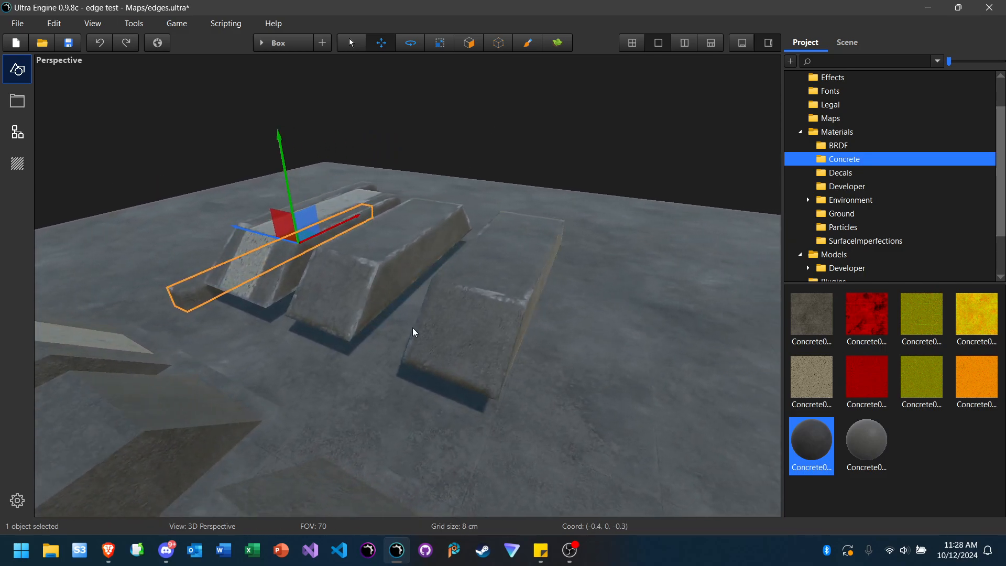
{"action": "left_click", "coordinate": [440, 42]}
{"action": "left_click_drag", "start_coordinate": [222, 291], "coordinate": [531, 429]}
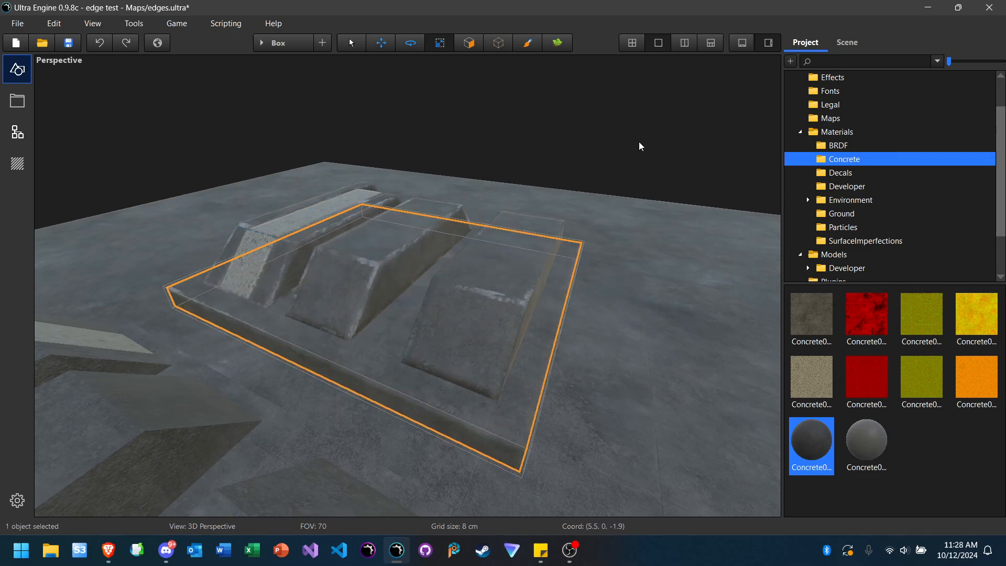
{"action": "left_click", "coordinate": [640, 146]}
{"action": "right_click_drag", "start_coordinate": [429, 237], "coordinate": [429, 236]}
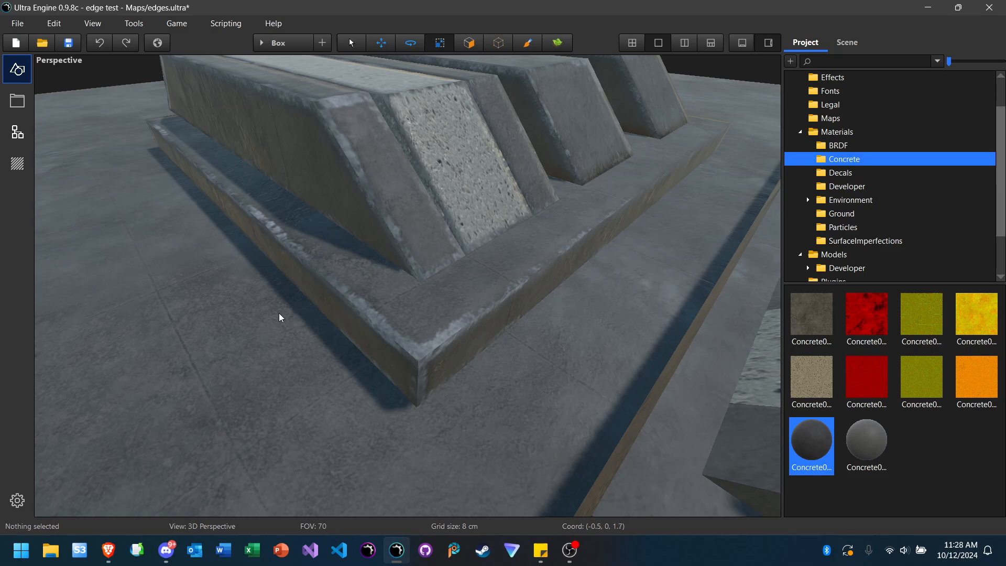
Step: Hide the side panel to enlarge the perspective view of the worn-edge block group
{"action": "left_click", "coordinate": [768, 43]}
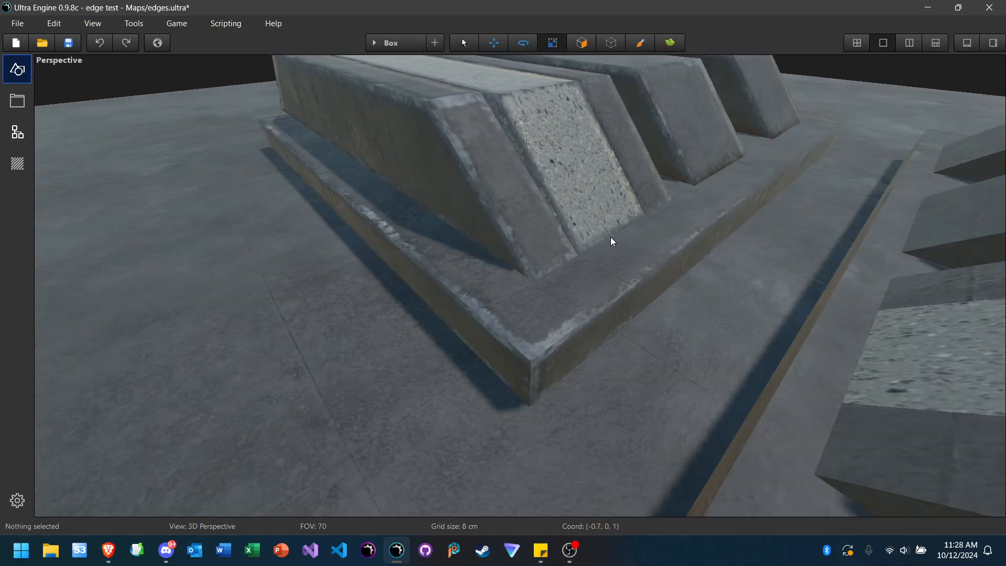
{"action": "right_click_drag", "start_coordinate": [610, 236], "coordinate": [786, 210]}
{"action": "key", "text": "a"}
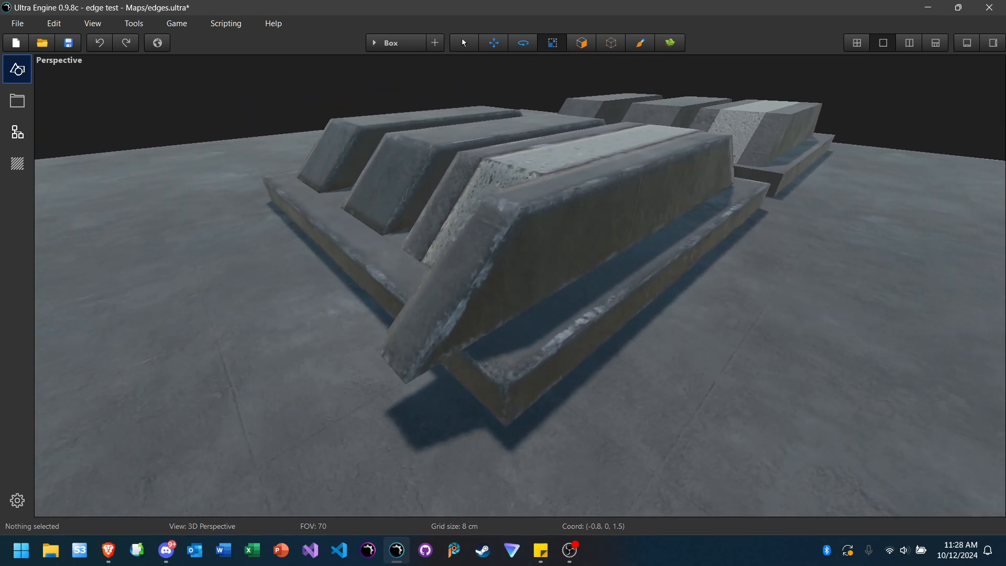
Step: Scale the front worn-edge block's length down to about 96%, pulling back its overhanging sloped end
{"action": "left_click", "coordinate": [449, 294]}
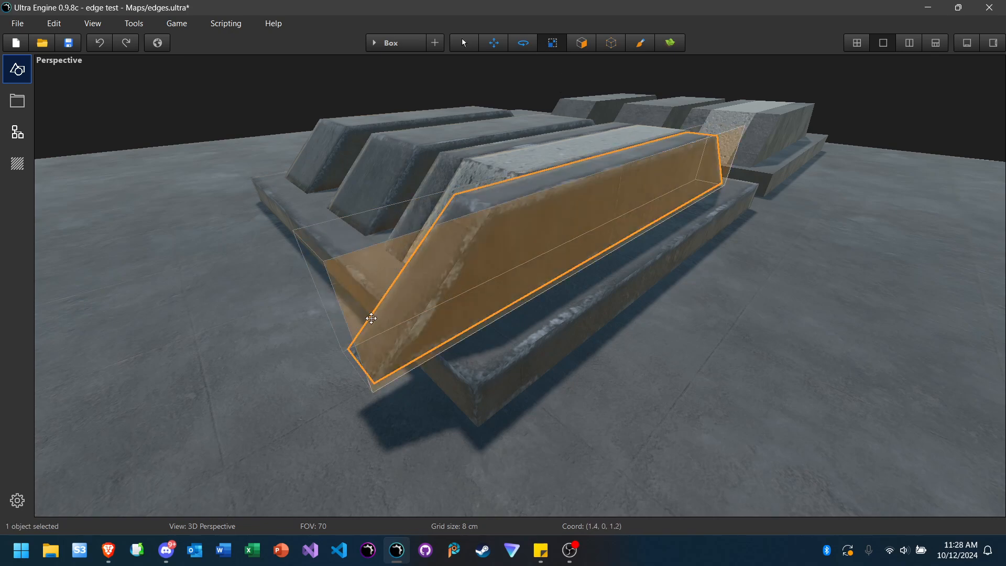
{"action": "left_click_drag", "start_coordinate": [336, 327], "coordinate": [370, 313]}
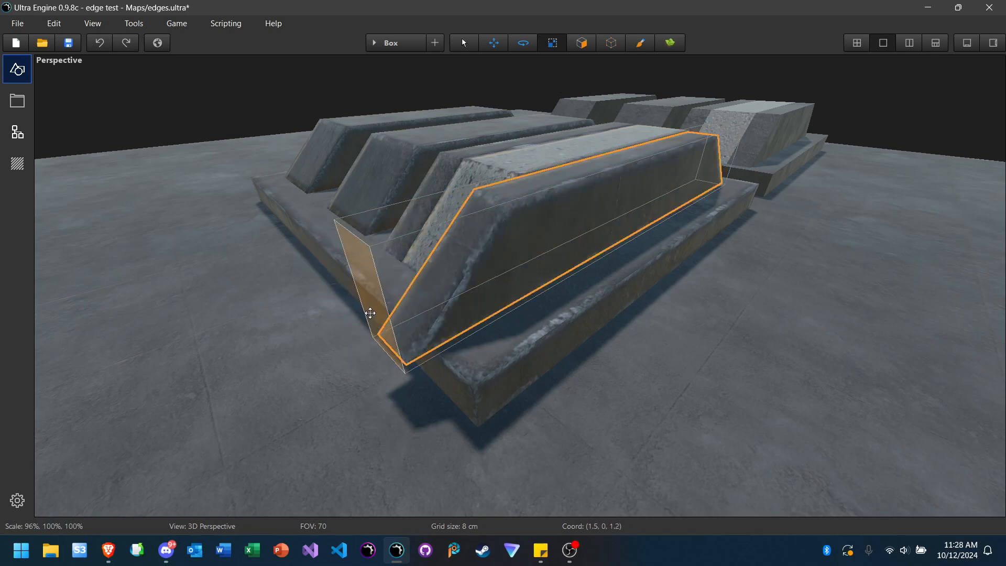
{"action": "left_click_drag", "start_coordinate": [448, 294], "coordinate": [445, 296]}
{"action": "key", "text": "Escape"}
{"action": "mouse_move", "coordinate": [445, 296]}
{"action": "right_mouse_down"}
{"action": "mouse_move", "coordinate": [336, 257]}
{"action": "mouse_move", "coordinate": [352, 249]}
{"action": "mouse_move", "coordinate": [503, 314]}
{"action": "mouse_move", "coordinate": [283, 299]}
{"action": "mouse_move", "coordinate": [209, 314]}
{"action": "mouse_move", "coordinate": [126, 312]}
{"action": "mouse_move", "coordinate": [147, 320]}
{"action": "mouse_move", "coordinate": [121, 306]}
{"action": "mouse_move", "coordinate": [120, 294]}
{"action": "mouse_move", "coordinate": [131, 341]}
{"action": "mouse_move", "coordinate": [139, 311]}
{"action": "mouse_move", "coordinate": [220, 325]}
{"action": "mouse_move", "coordinate": [272, 315]}
{"action": "mouse_move", "coordinate": [286, 328]}
{"action": "mouse_move", "coordinate": [441, 278]}
{"action": "right_mouse_up"}
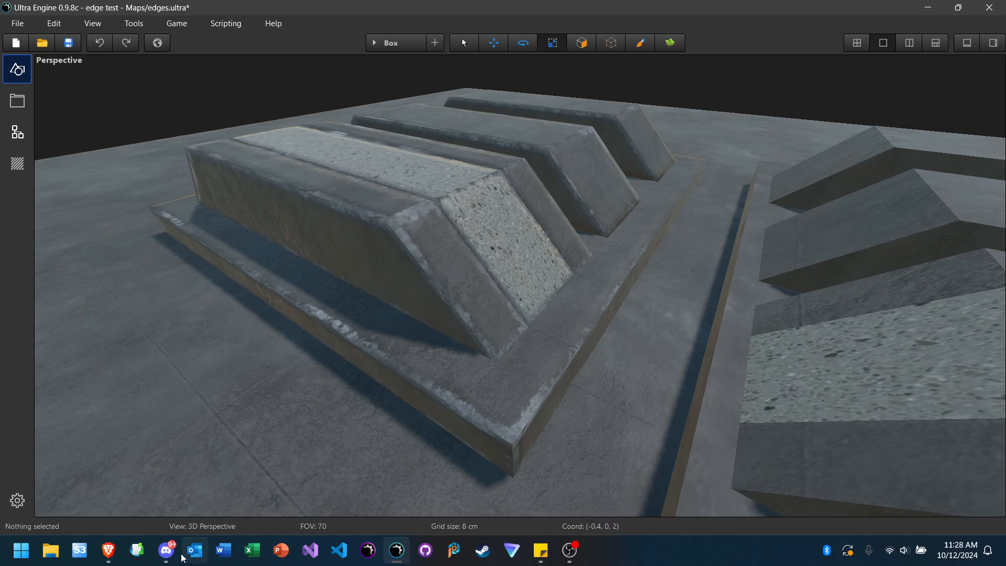
Step: Switch to Discord and read the latest messages in the General chat
{"action": "mouse_move", "coordinate": [164, 561]}
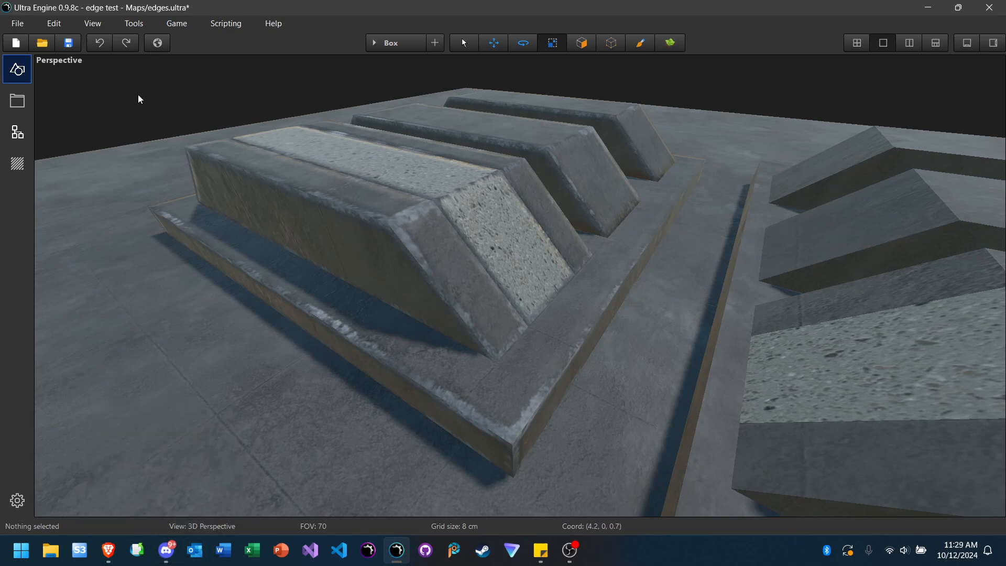
{"action": "left_click", "coordinate": [167, 550]}
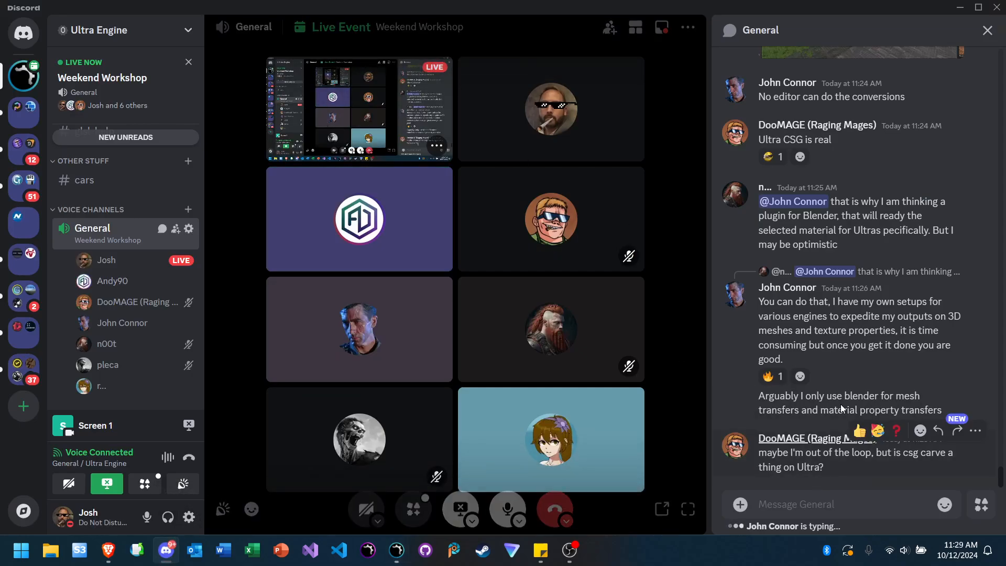
Step: Find the warehouse-yard editor screenshot shared earlier in the General chat and open it in the browser
{"action": "scroll", "coordinate": [830, 352], "scroll_direction": "up", "scroll_amount": 7}
{"action": "left_click", "coordinate": [829, 351]}
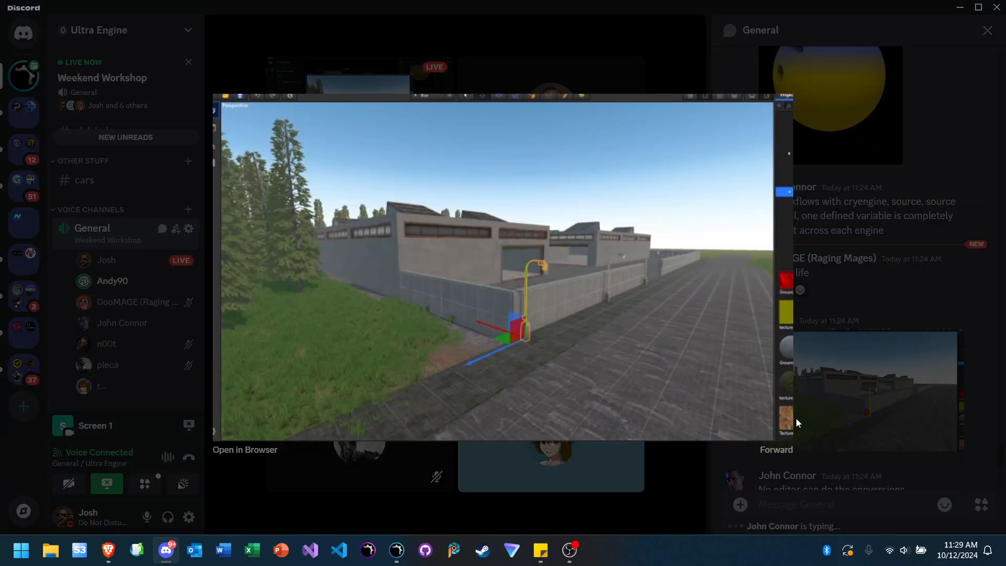
{"action": "left_click", "coordinate": [254, 450]}
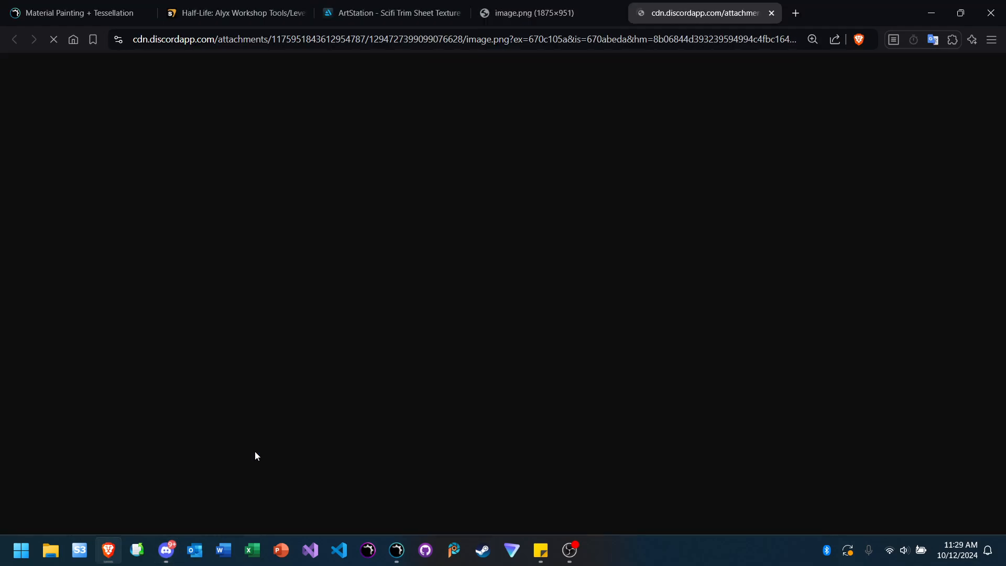
Step: Examine the warehouse screenshot enlarged, covering the grass, perimeter wall, lamp posts and tiled road
{"action": "scroll", "coordinate": [423, 218], "scroll_direction": "down", "scroll_amount": 3}
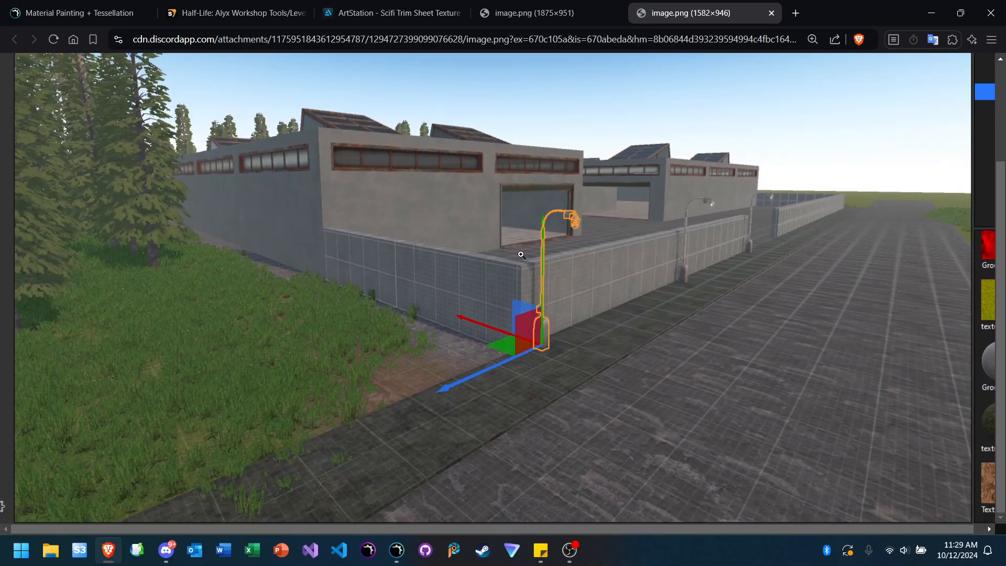
{"action": "scroll", "coordinate": [571, 313], "scroll_direction": "up", "scroll_amount": 2, "text": "ctrl"}
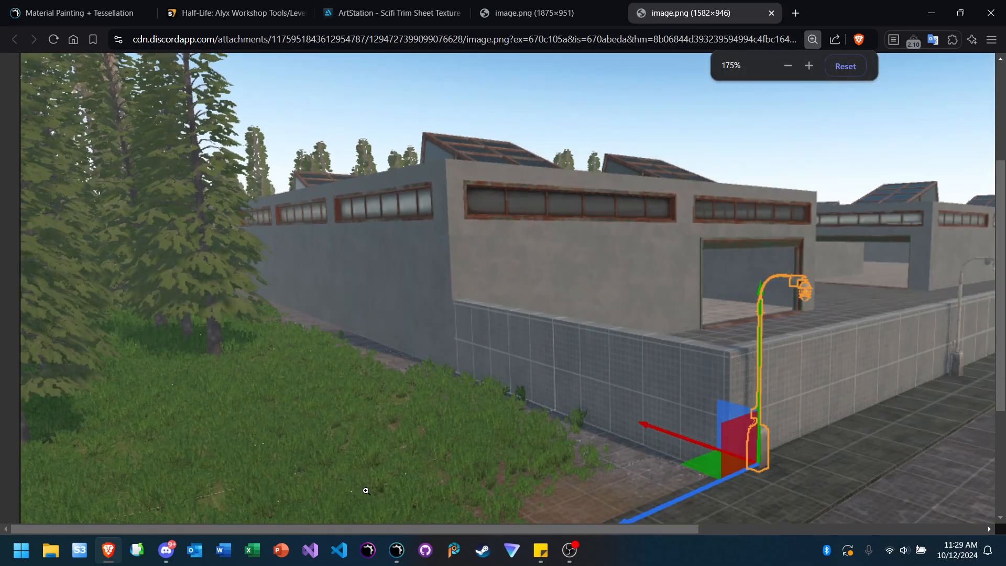
{"action": "left_click_drag", "start_coordinate": [372, 532], "coordinate": [590, 546]}
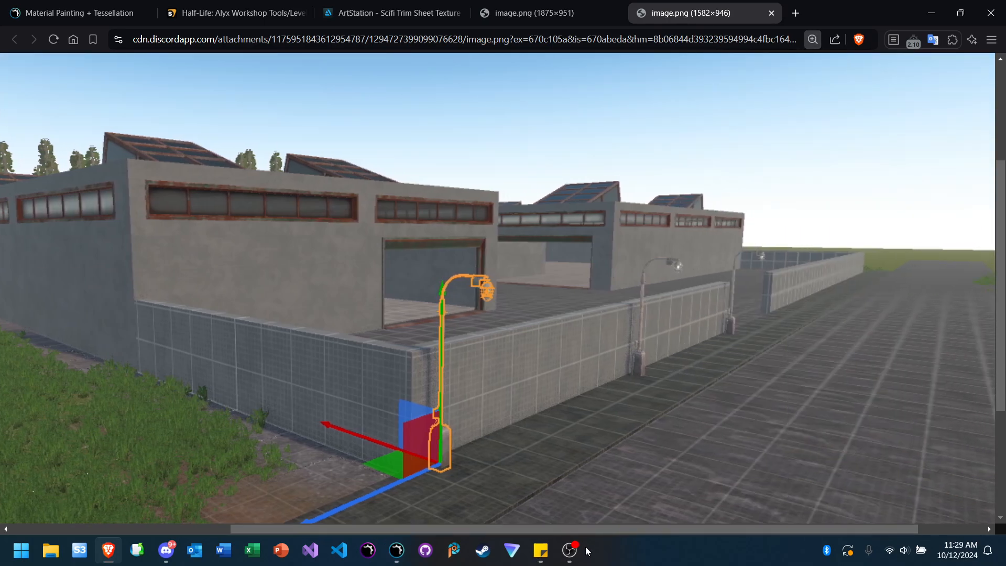
{"action": "left_click", "coordinate": [475, 449]}
{"action": "scroll", "coordinate": [492, 314], "scroll_direction": "down", "scroll_amount": 6}
{"action": "scroll", "coordinate": [472, 378], "scroll_direction": "up", "scroll_amount": 2}
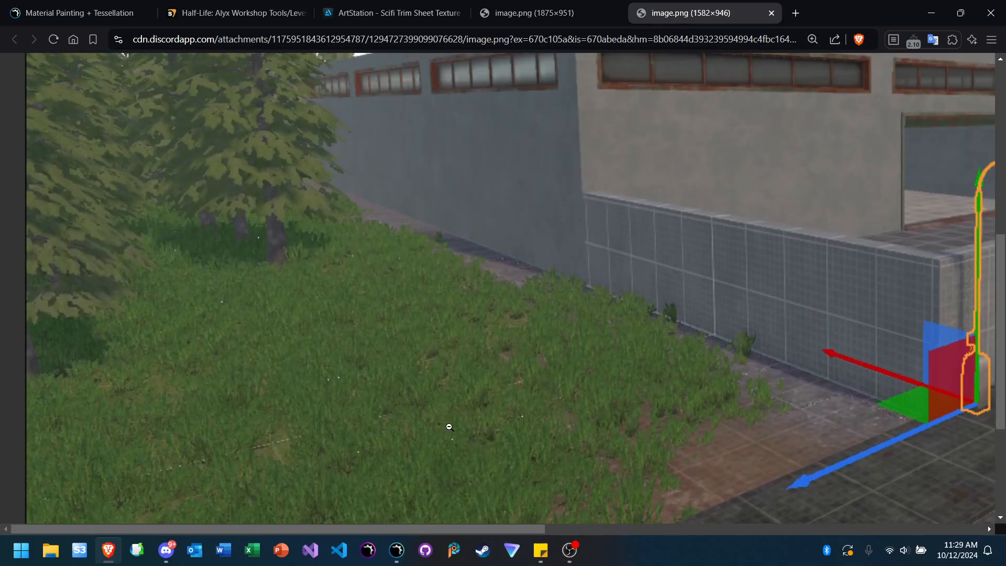
{"action": "left_click_drag", "start_coordinate": [439, 533], "coordinate": [803, 530]}
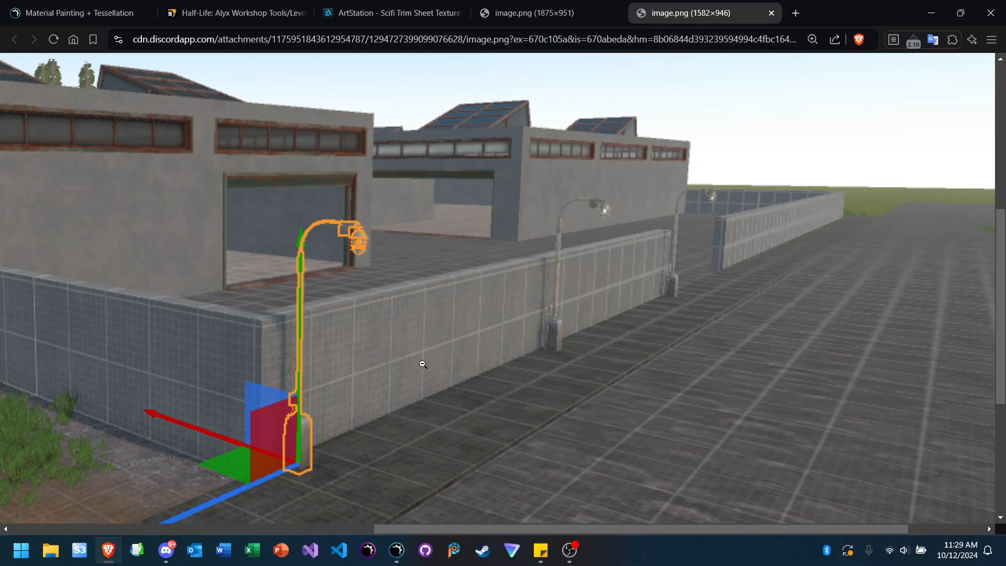
Step: Switch to Ultra Engine and create a long box brush on the floor in front of the worn-edge block group
{"action": "left_click", "coordinate": [397, 550]}
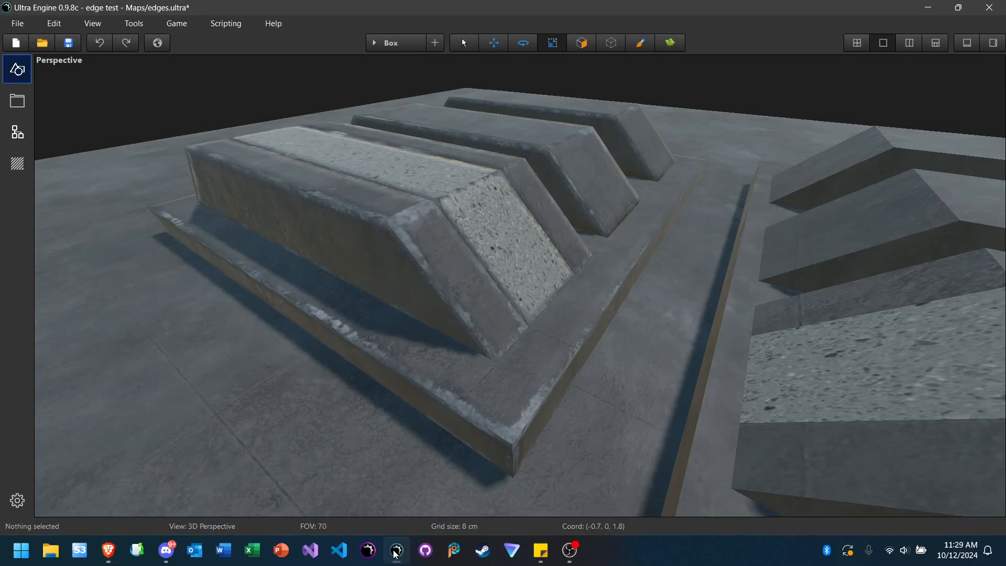
{"action": "right_click_drag", "start_coordinate": [364, 247], "coordinate": [401, 278]}
{"action": "key", "text": "s"}
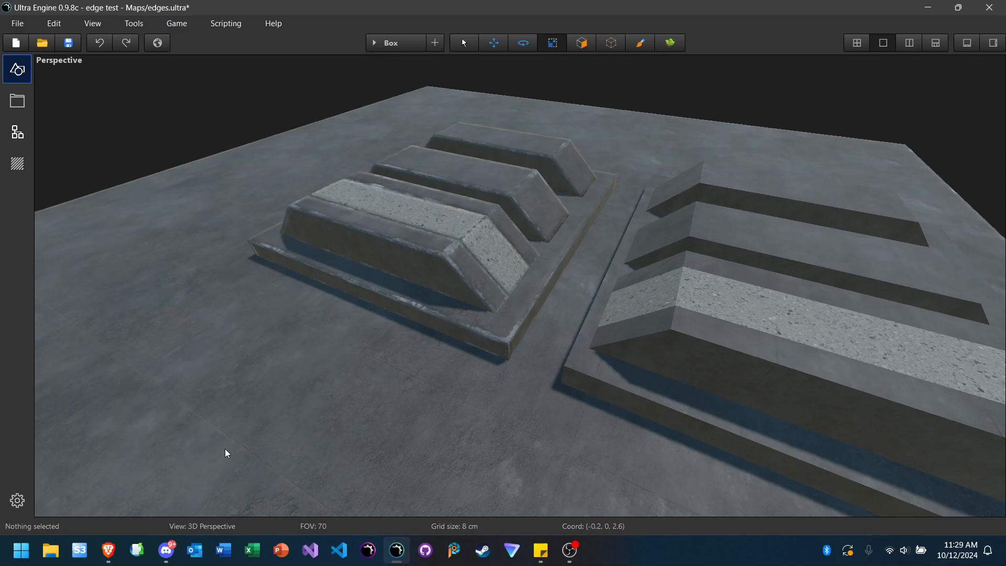
{"action": "mouse_move", "coordinate": [101, 443]}
{"action": "left_mouse_down"}
{"action": "mouse_move", "coordinate": [173, 448]}
{"action": "mouse_move", "coordinate": [166, 429]}
{"action": "mouse_move", "coordinate": [359, 318]}
{"action": "mouse_move", "coordinate": [367, 322]}
{"action": "left_mouse_up"}
{"action": "left_click", "coordinate": [373, 41]}
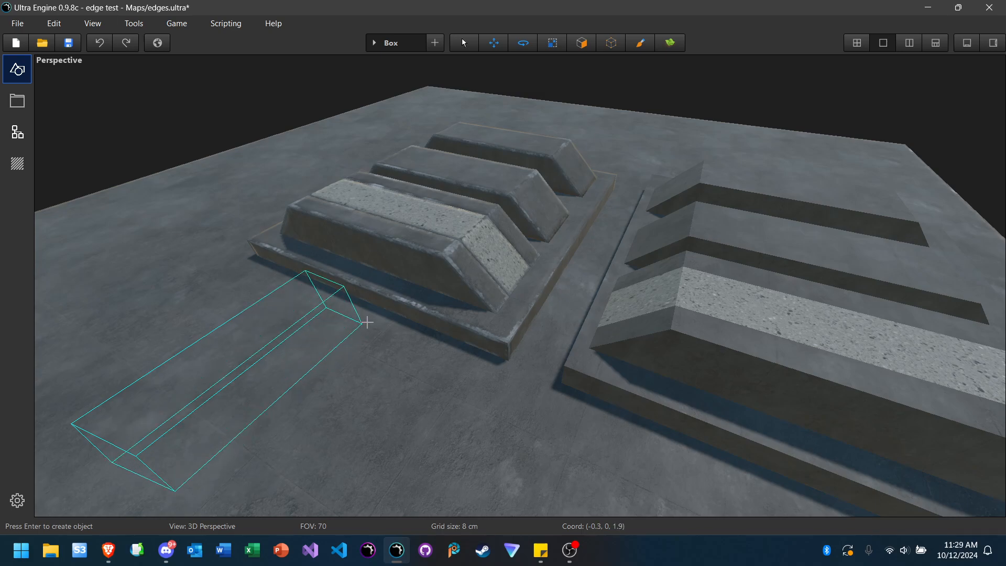
{"action": "key", "text": "Return"}
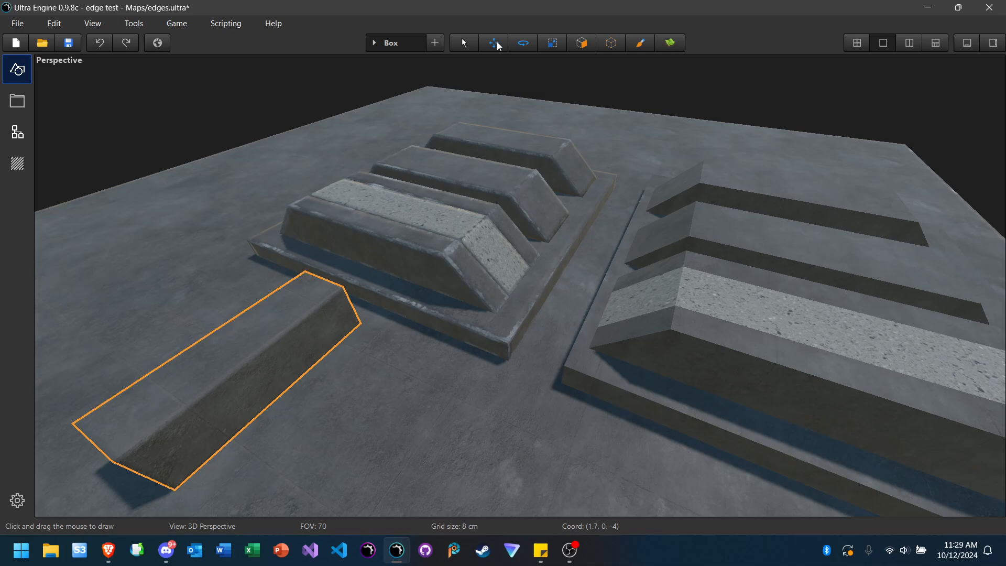
Step: Move the new box so it crosses the middle of the front worn-edge block, and carve the intersecting brushes with it
{"action": "left_click", "coordinate": [495, 43]}
{"action": "left_click_drag", "start_coordinate": [215, 354], "coordinate": [367, 202]}
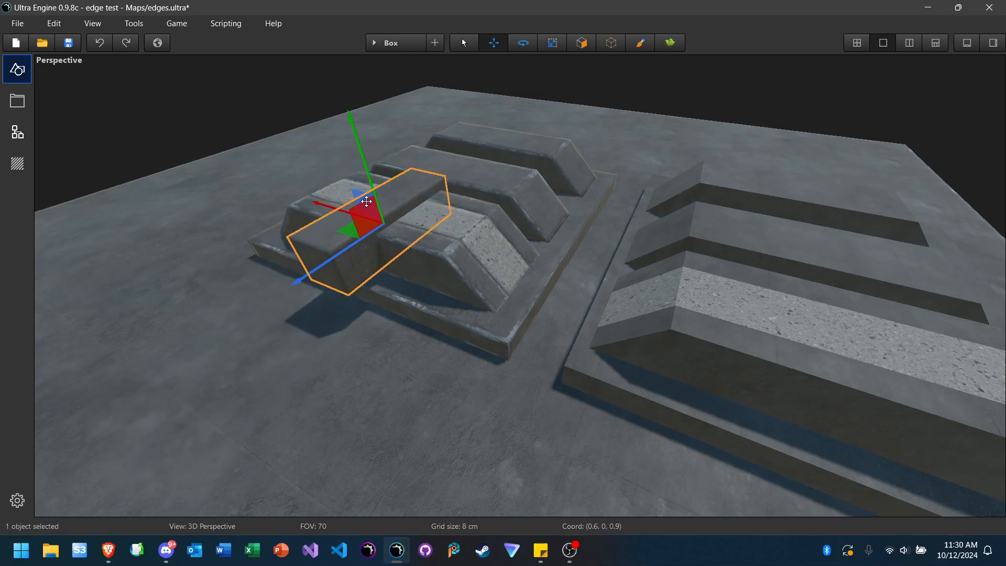
{"action": "left_click", "coordinate": [134, 23]}
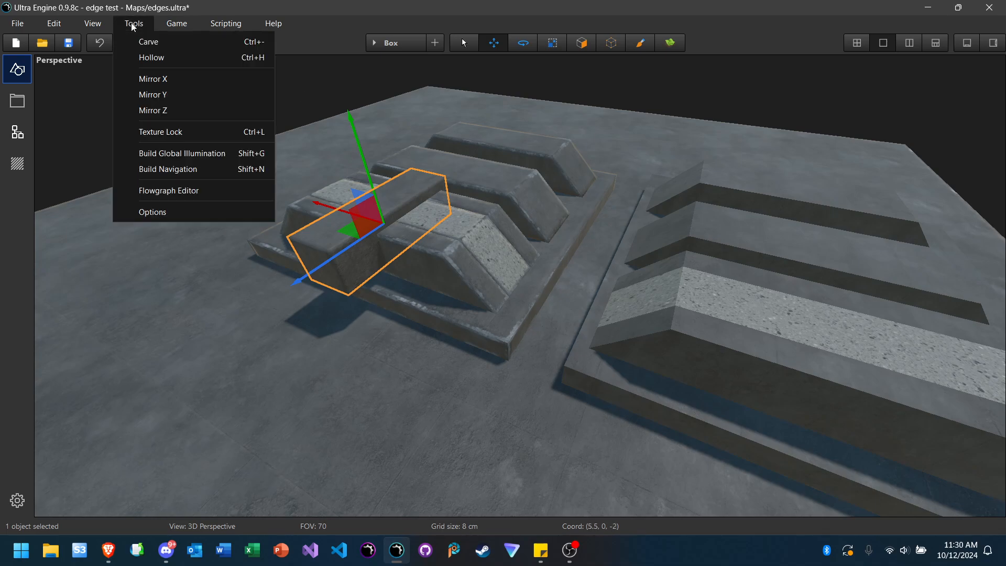
{"action": "left_click", "coordinate": [148, 49]}
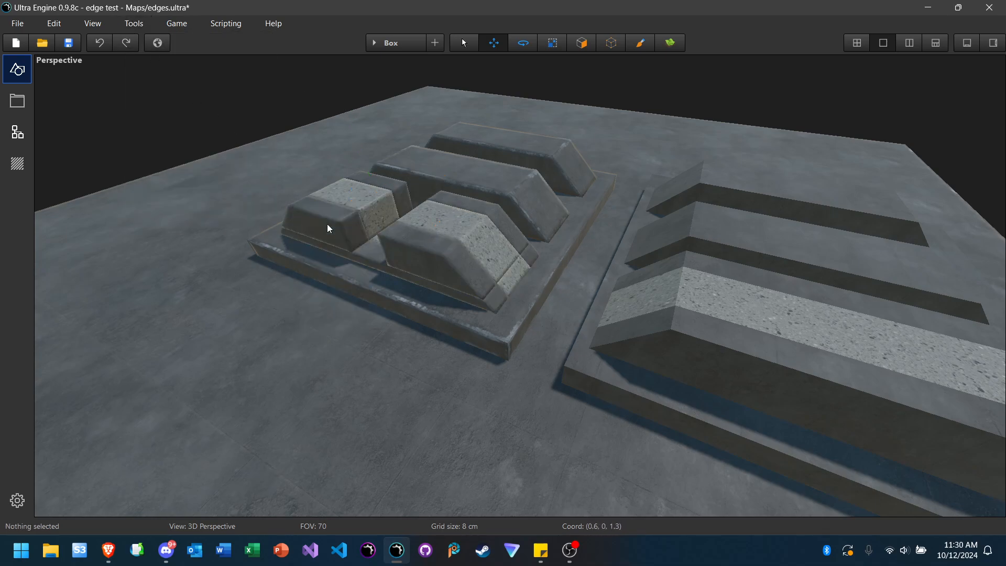
Step: Inspect the carved gap and the cut edges of the front worn-edge block from closer up
{"action": "right_click_drag", "start_coordinate": [329, 226], "coordinate": [347, 246]}
{"action": "key", "text": "w"}
{"action": "key", "text": "s"}
{"action": "key", "text": "d"}
{"action": "key", "text": "w"}
{"action": "key", "text": "s"}
{"action": "key", "text": "d"}
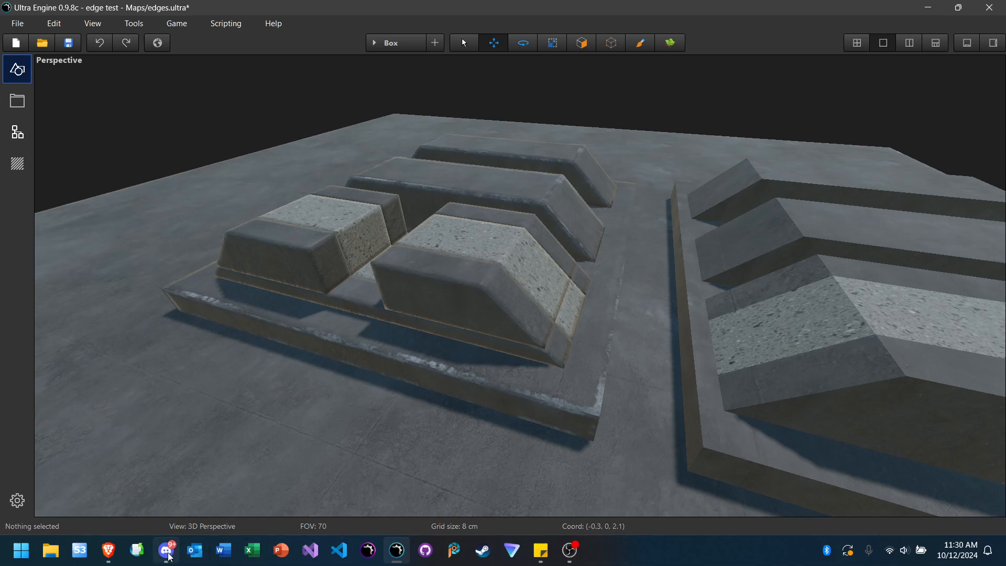
Step: Switch to Discord, catch up on the General chat and open the newly posted demolished-room photo in the browser
{"action": "mouse_move", "coordinate": [167, 556]}
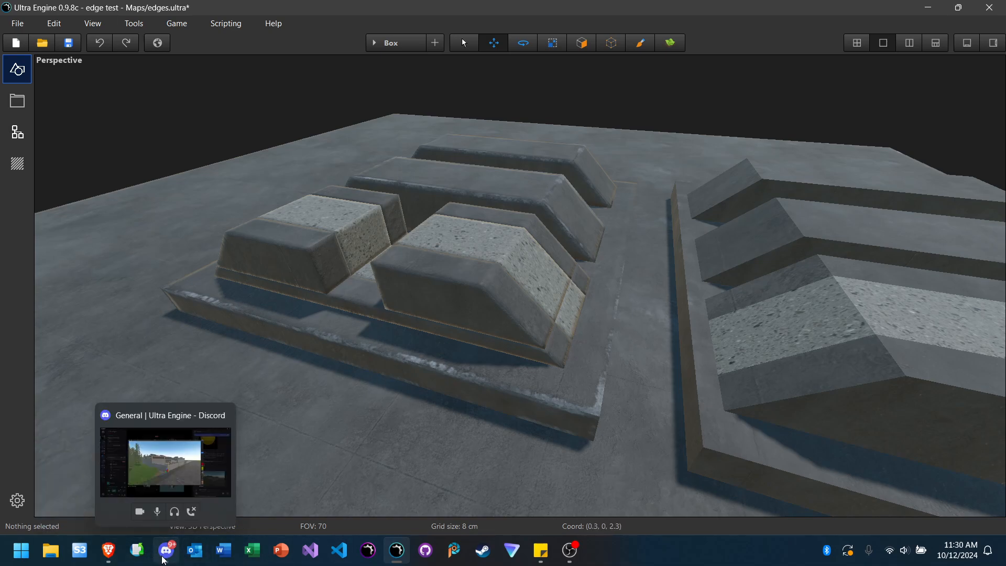
{"action": "left_click", "coordinate": [163, 559]}
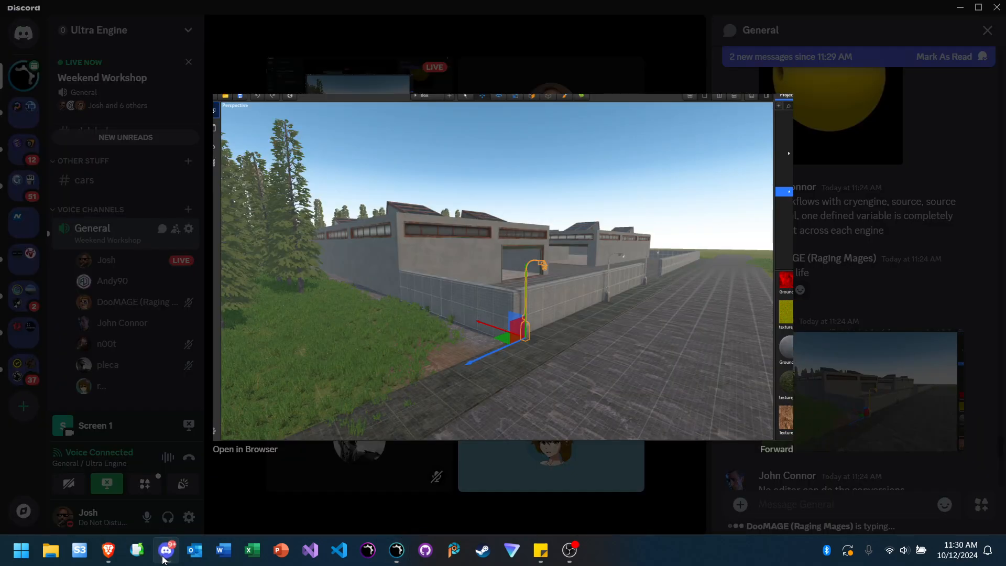
{"action": "left_click", "coordinate": [691, 479]}
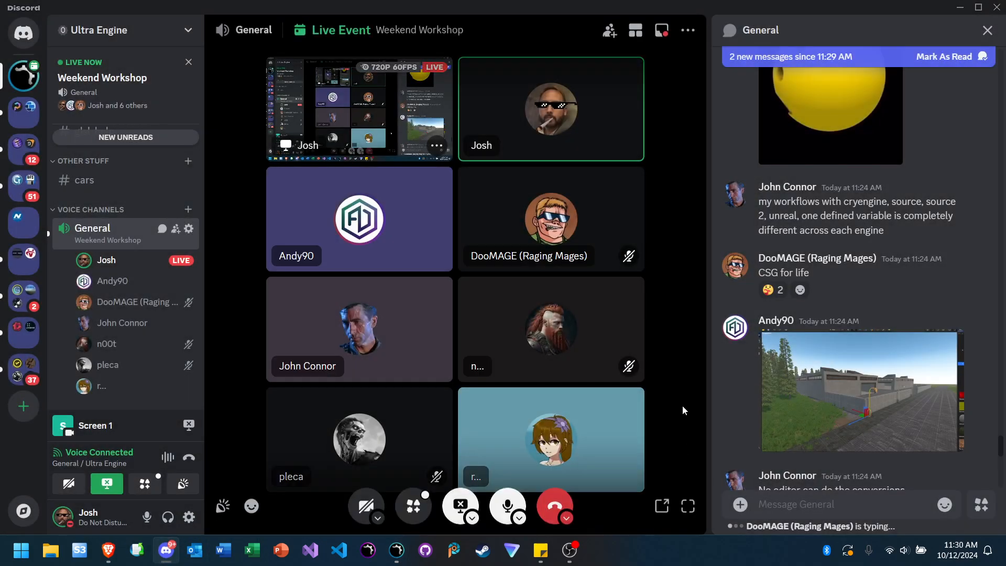
{"action": "scroll", "coordinate": [816, 387], "scroll_direction": "down", "scroll_amount": 10}
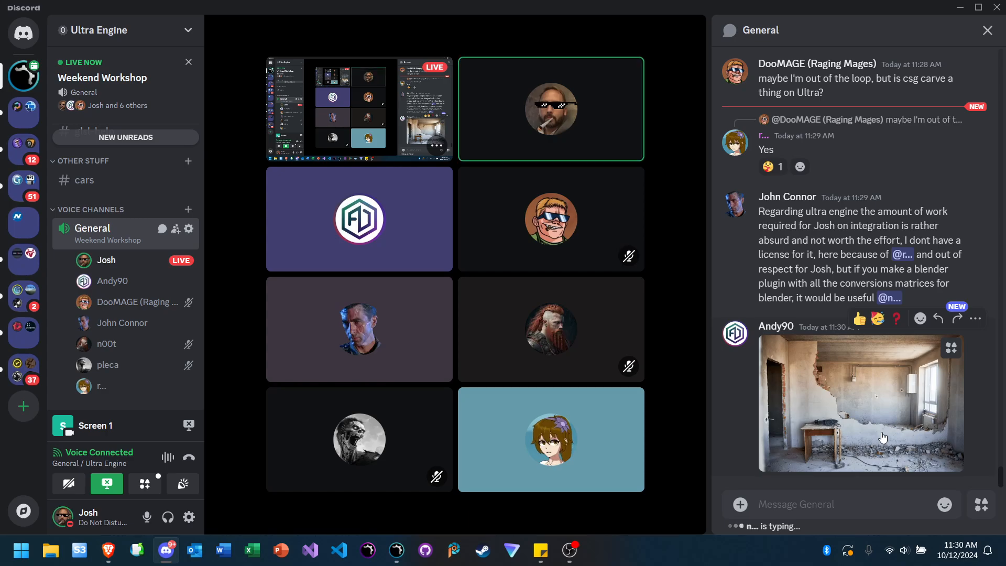
{"action": "left_click", "coordinate": [882, 433]}
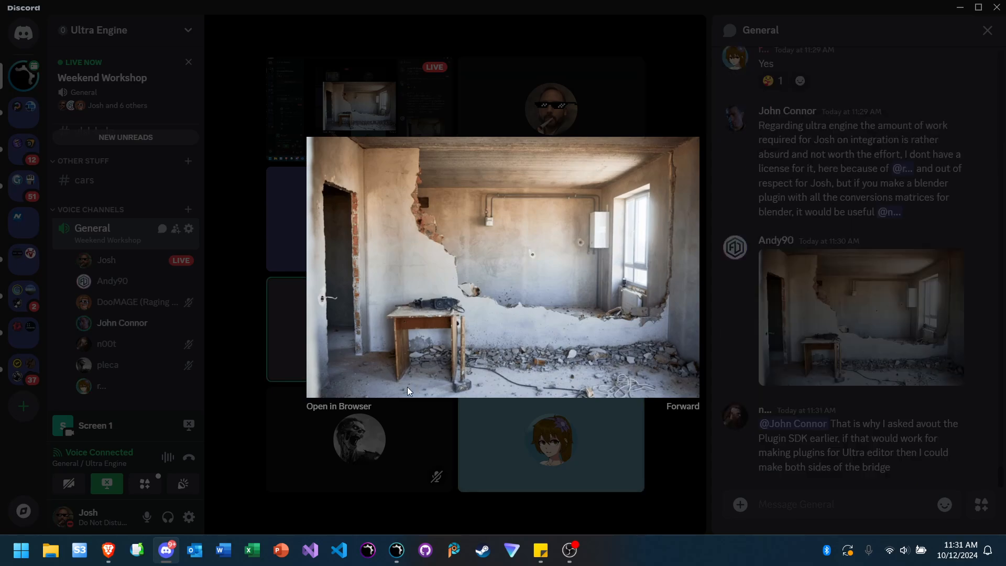
{"action": "left_click", "coordinate": [347, 406]}
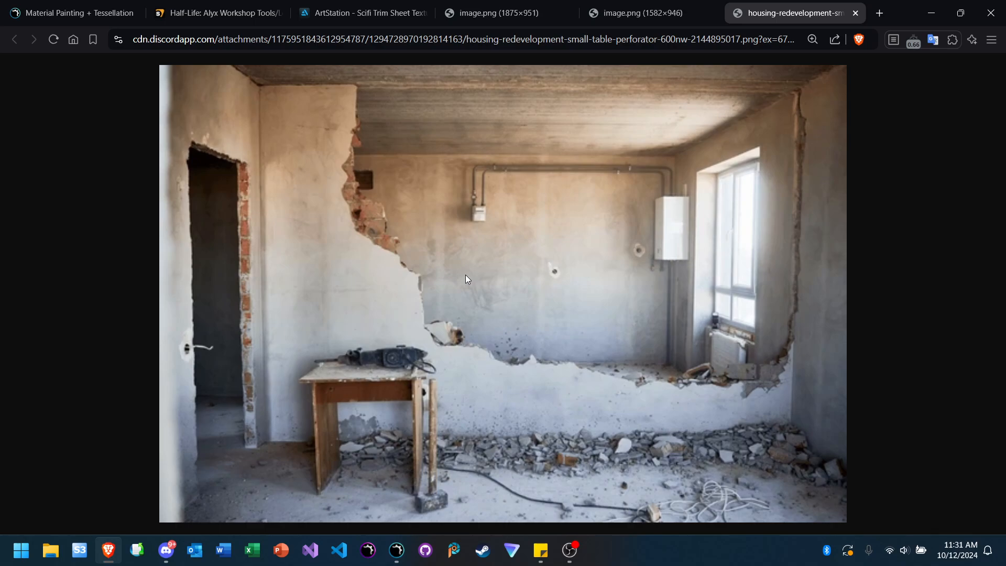
{"action": "left_click", "coordinate": [906, 551]}
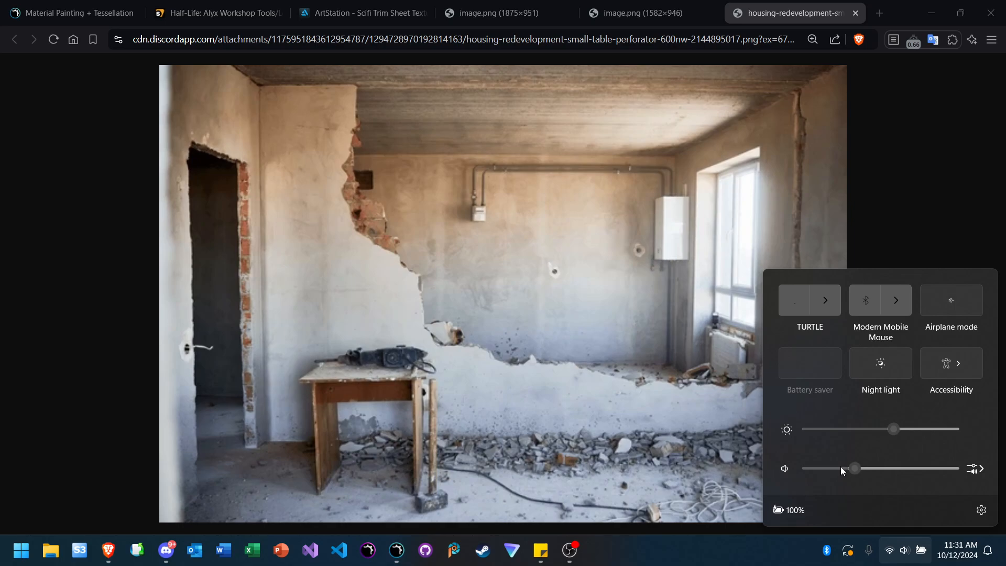
{"action": "left_click", "coordinate": [801, 14]}
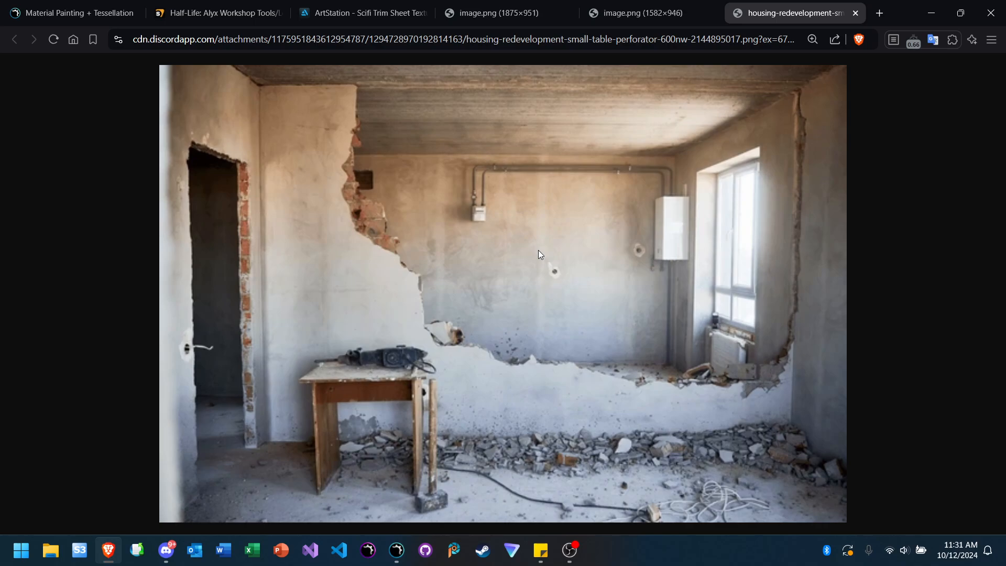
Step: Examine the demolished-room photo at 250% zoom, focusing on the broken wall edges, exposed brick and rubble
{"action": "scroll", "coordinate": [511, 291], "scroll_direction": "up", "scroll_amount": 6, "text": "ctrl"}
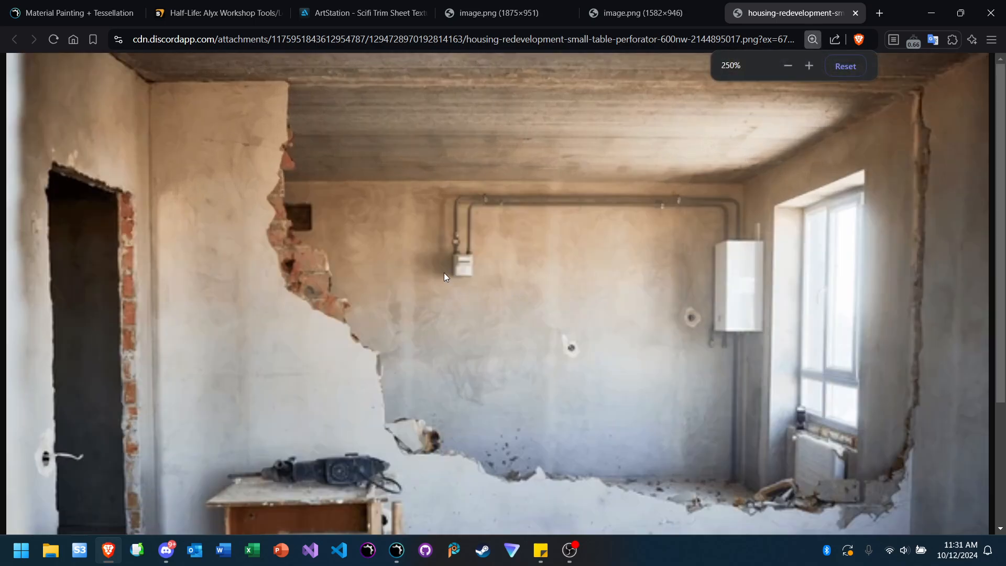
{"action": "scroll", "coordinate": [445, 272], "scroll_direction": "down", "scroll_amount": 3}
{"action": "scroll", "coordinate": [404, 233], "scroll_direction": "up", "scroll_amount": 2}
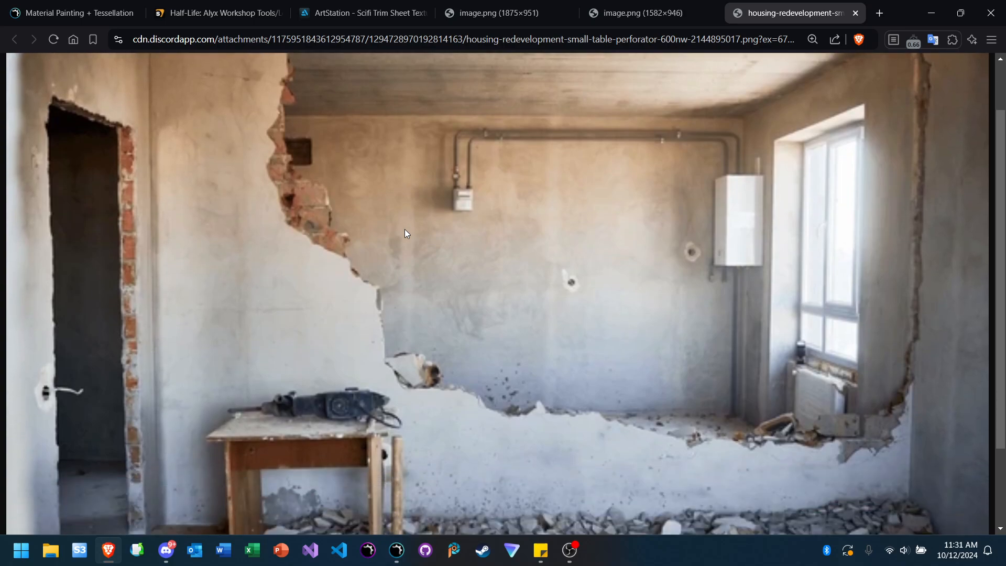
{"action": "scroll", "coordinate": [405, 231], "scroll_direction": "up", "scroll_amount": 2}
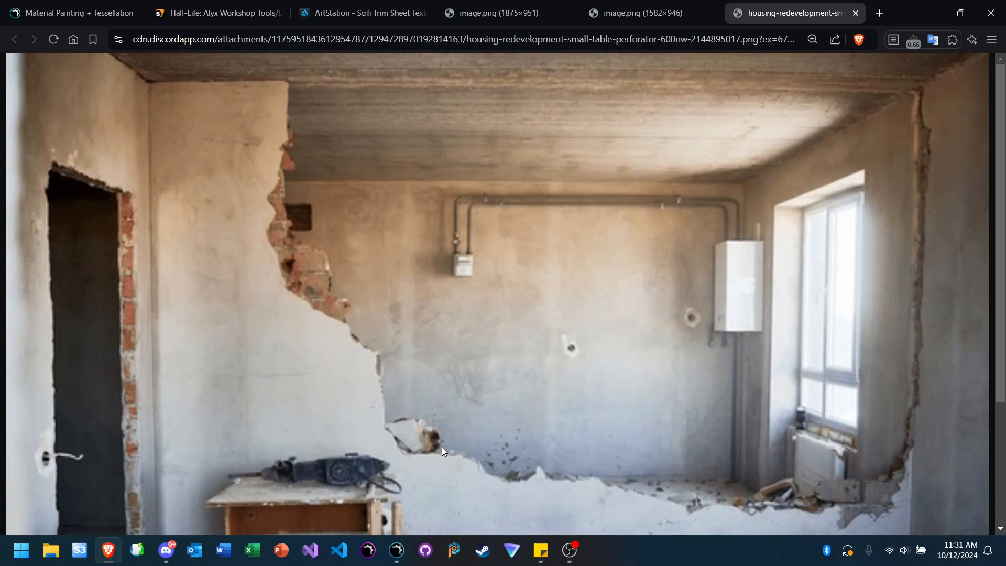
{"action": "scroll", "coordinate": [538, 197], "scroll_direction": "down", "scroll_amount": 2}
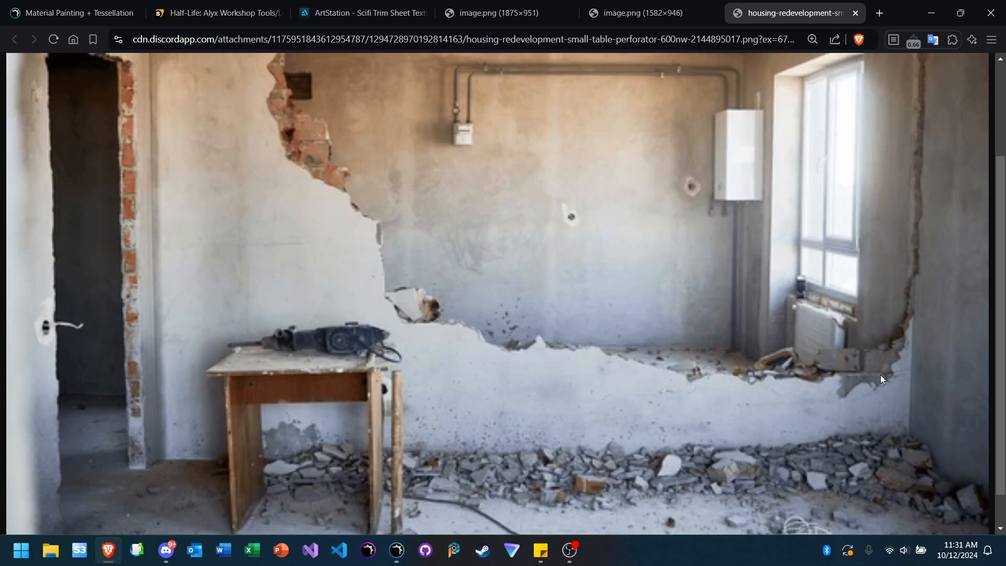
{"action": "scroll", "coordinate": [387, 288], "scroll_direction": "up", "scroll_amount": 1}
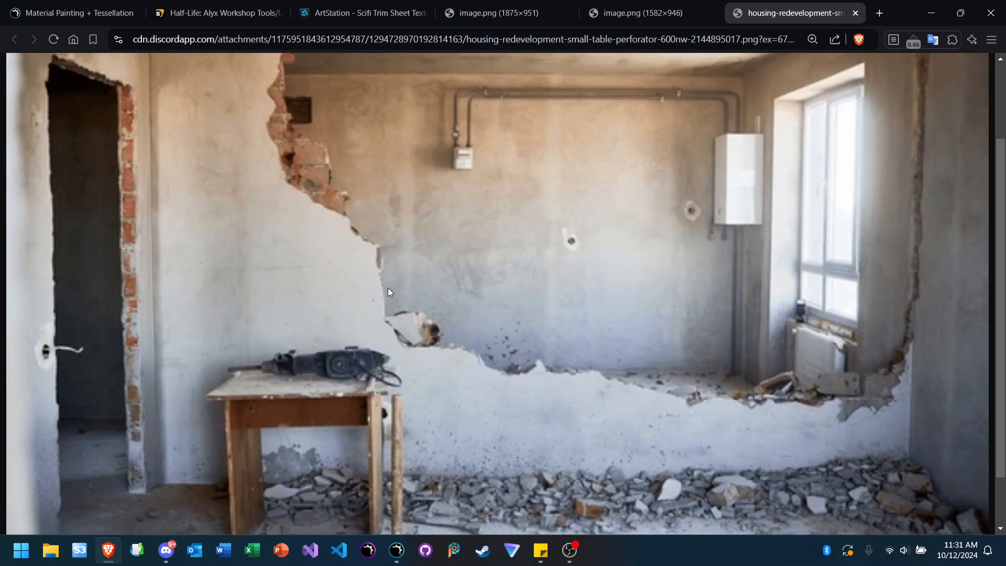
{"action": "scroll", "coordinate": [294, 189], "scroll_direction": "up", "scroll_amount": 1}
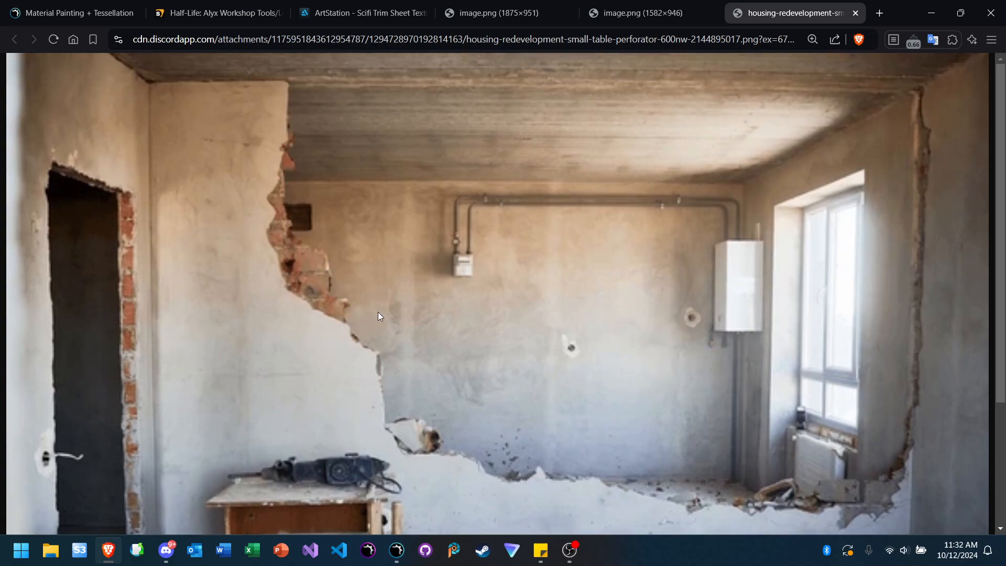
{"action": "scroll", "coordinate": [406, 341], "scroll_direction": "down", "scroll_amount": 1}
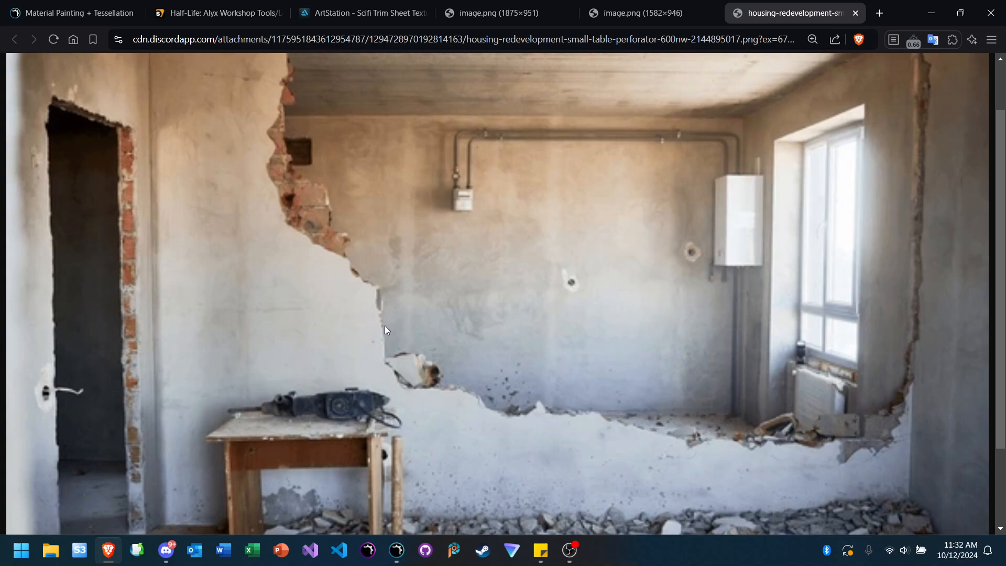
{"action": "scroll", "coordinate": [310, 245], "scroll_direction": "up", "scroll_amount": 1}
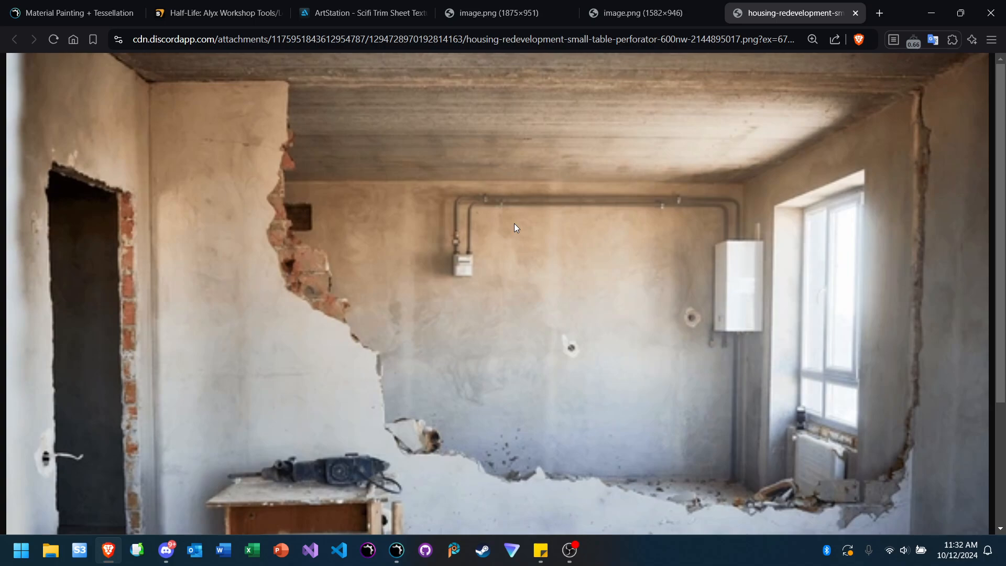
{"action": "scroll", "coordinate": [516, 228], "scroll_direction": "down", "scroll_amount": 1}
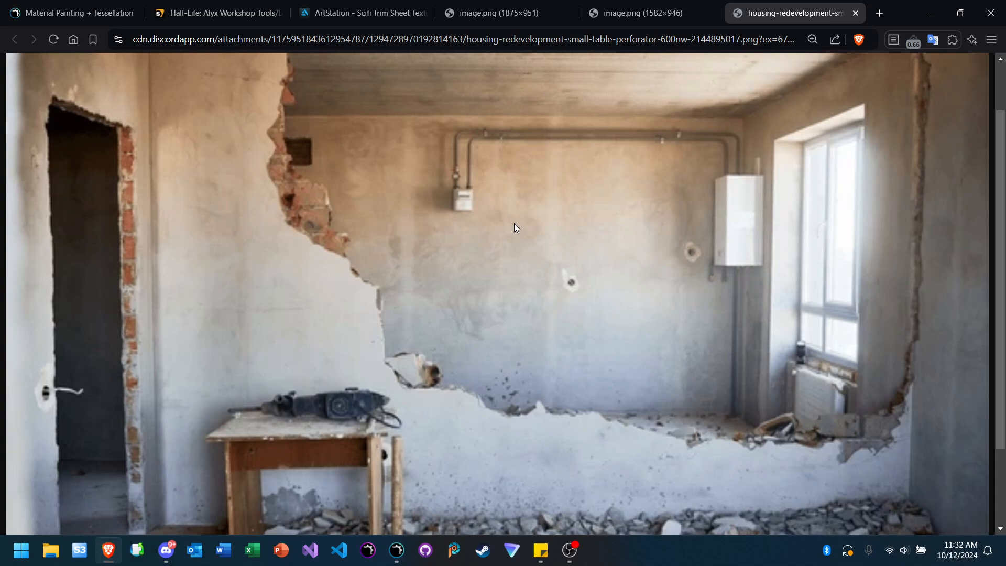
{"action": "scroll", "coordinate": [515, 227], "scroll_direction": "up", "scroll_amount": 1}
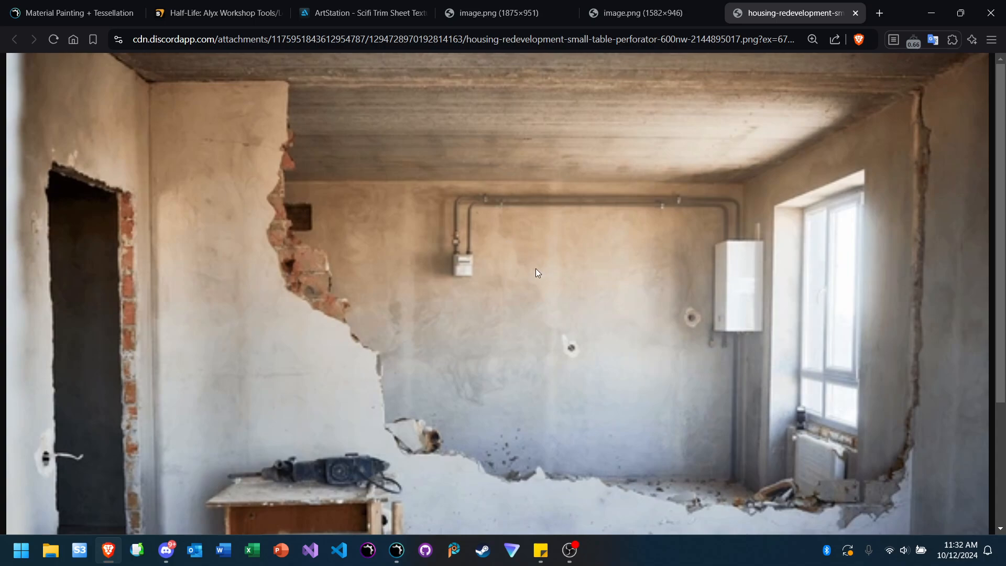
{"action": "scroll", "coordinate": [535, 272], "scroll_direction": "down", "scroll_amount": 3}
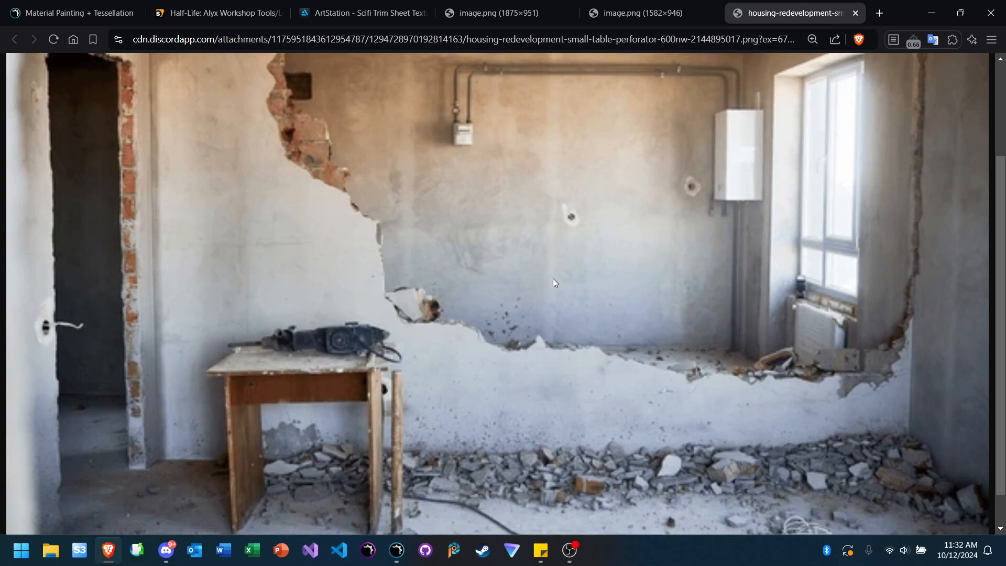
{"action": "scroll", "coordinate": [675, 343], "scroll_direction": "up", "scroll_amount": 1}
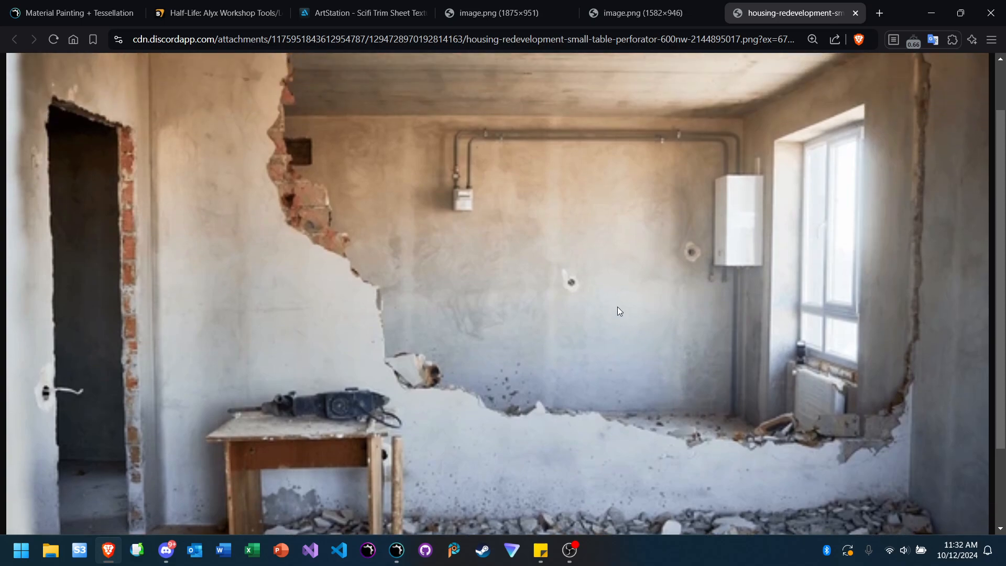
{"action": "scroll", "coordinate": [633, 310], "scroll_direction": "up", "scroll_amount": 1}
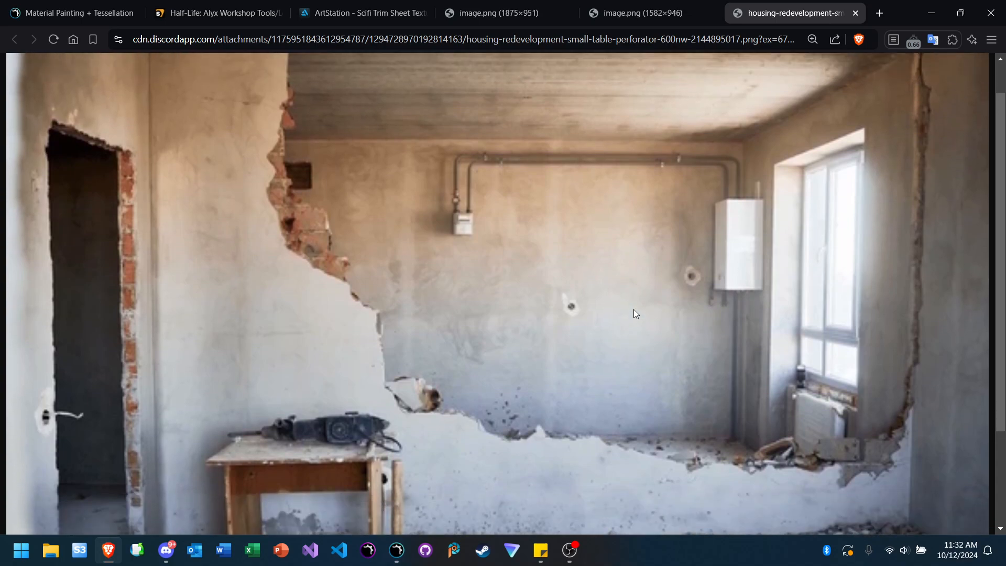
{"action": "scroll", "coordinate": [570, 294], "scroll_direction": "down", "scroll_amount": 2}
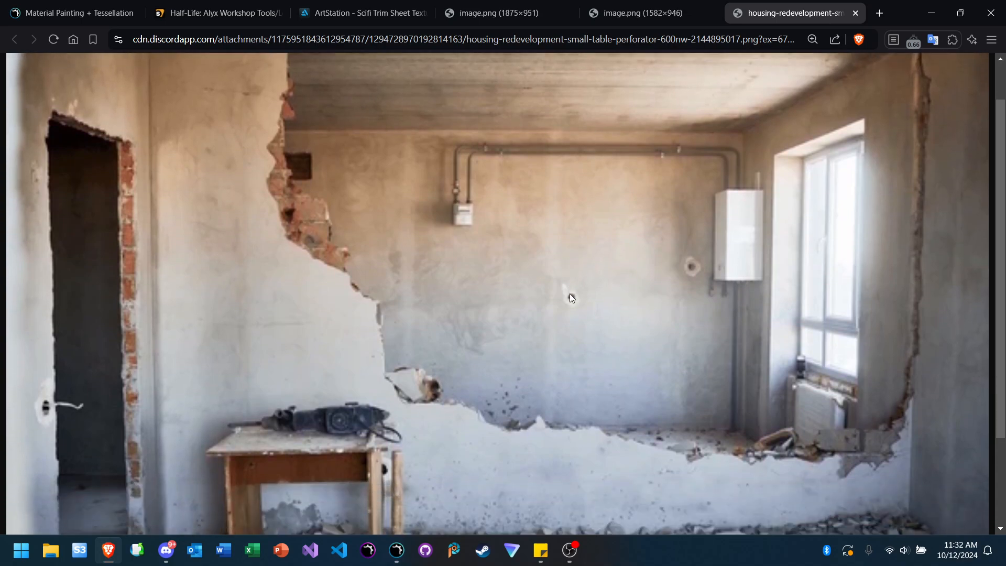
{"action": "scroll", "coordinate": [614, 300], "scroll_direction": "up", "scroll_amount": 2}
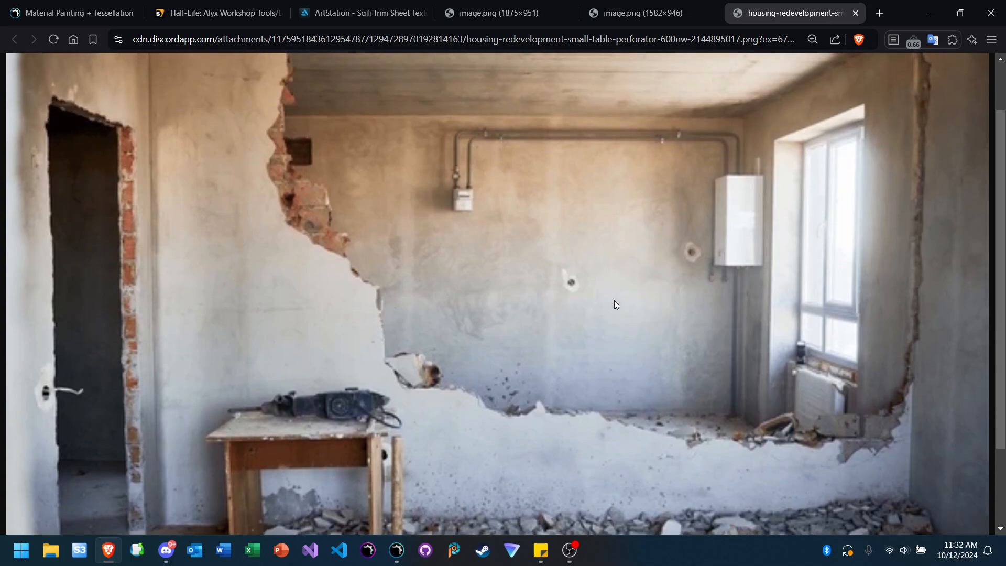
{"action": "scroll", "coordinate": [593, 302], "scroll_direction": "down", "scroll_amount": 1}
Step: Search the web for "newton dynamics dynamic breakage" and show only the video results
{"action": "left_click", "coordinate": [273, 33]}
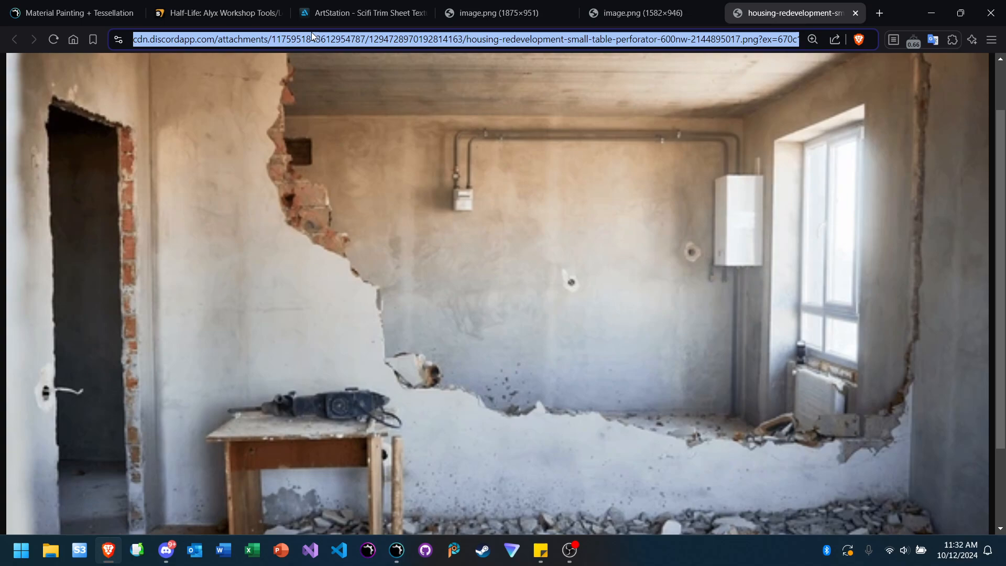
{"action": "type", "text": "newton"}
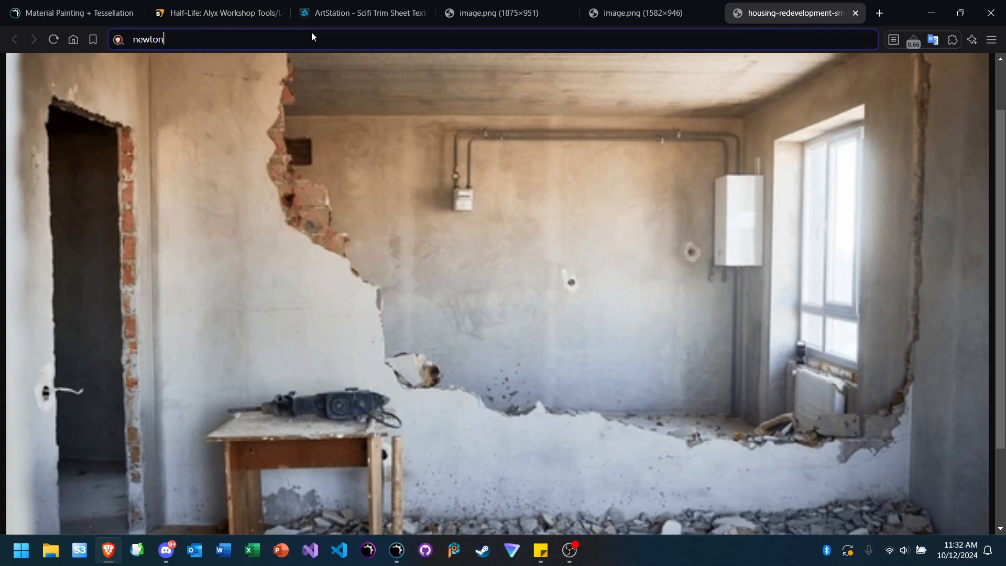
{"action": "type", "text": " dynam"}
{"action": "key", "text": "BackSpace"}
{"action": "key", "text": "BackSpace"}
{"action": "type", "text": "amics "}
{"action": "type", "text": "dynamic breakage"}
{"action": "key", "text": "Return"}
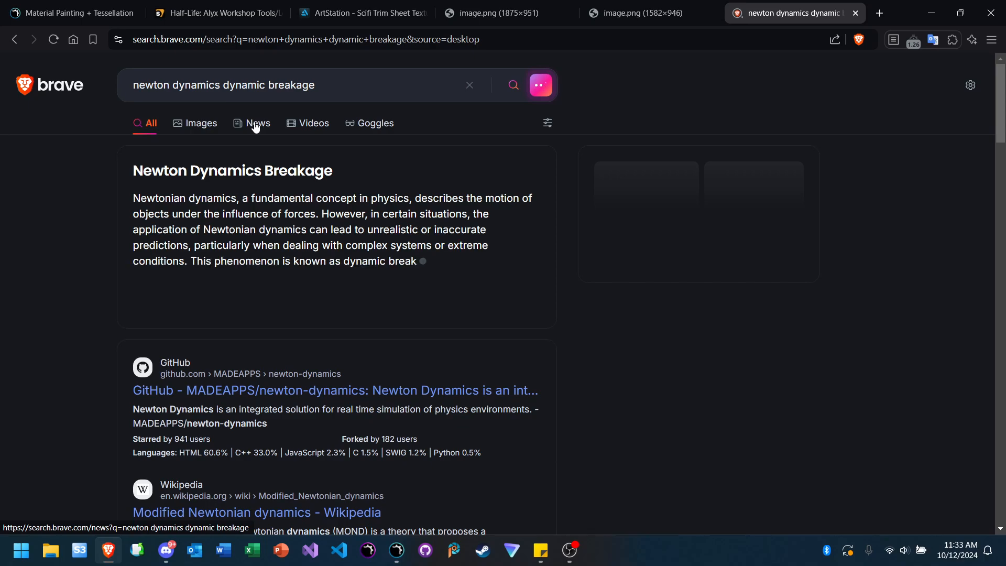
{"action": "left_click", "coordinate": [305, 125]}
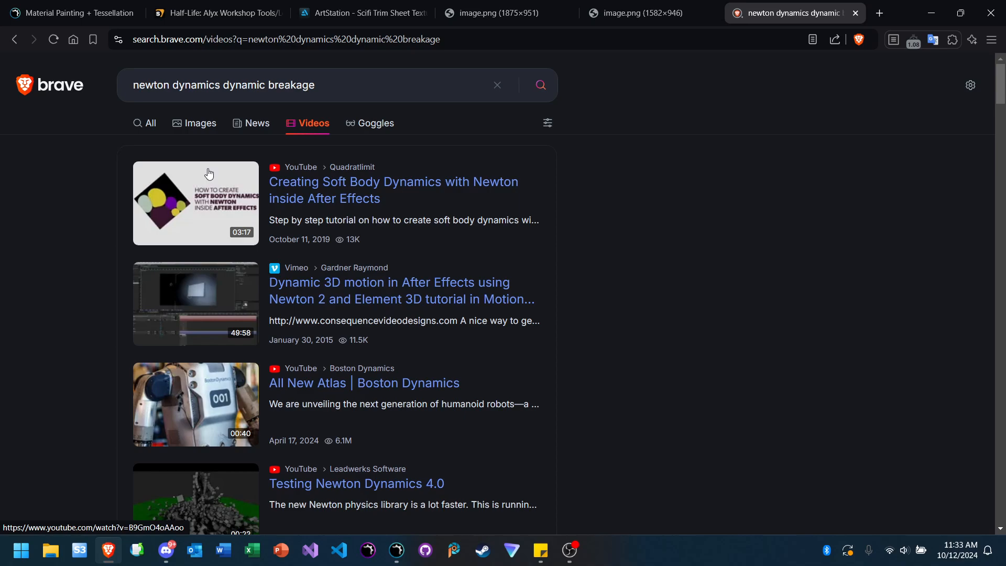
Step: Go to google.com and search for "newton dynamics fracturing"
{"action": "left_click", "coordinate": [205, 38]}
{"action": "type", "text": "google.com"}
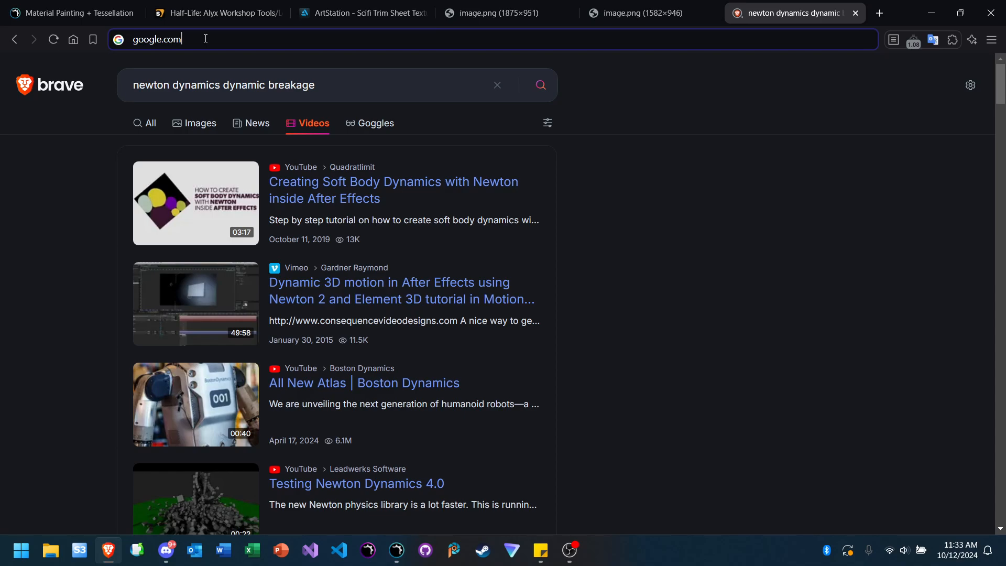
{"action": "key", "text": "Return"}
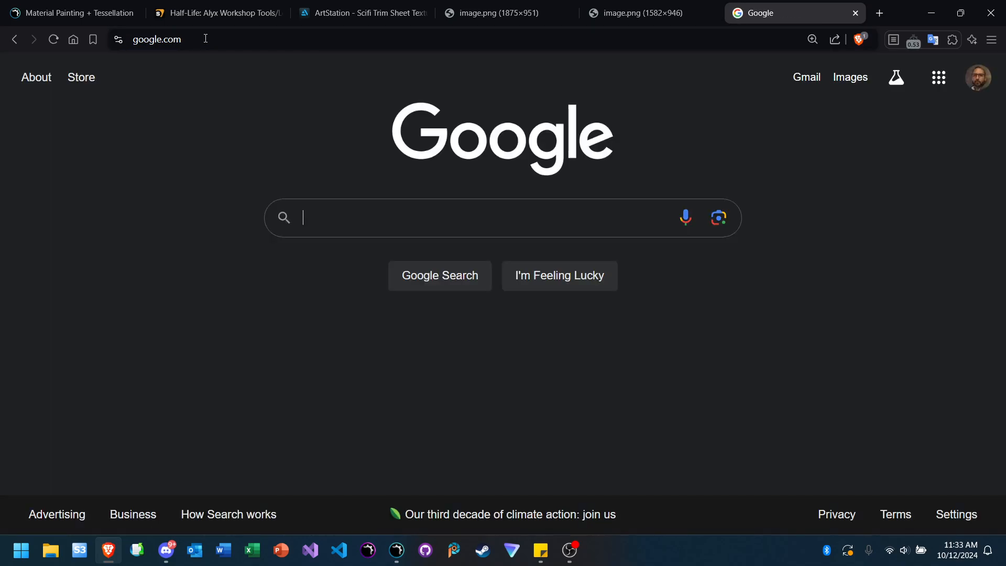
{"action": "type", "text": "newton fracturing"}
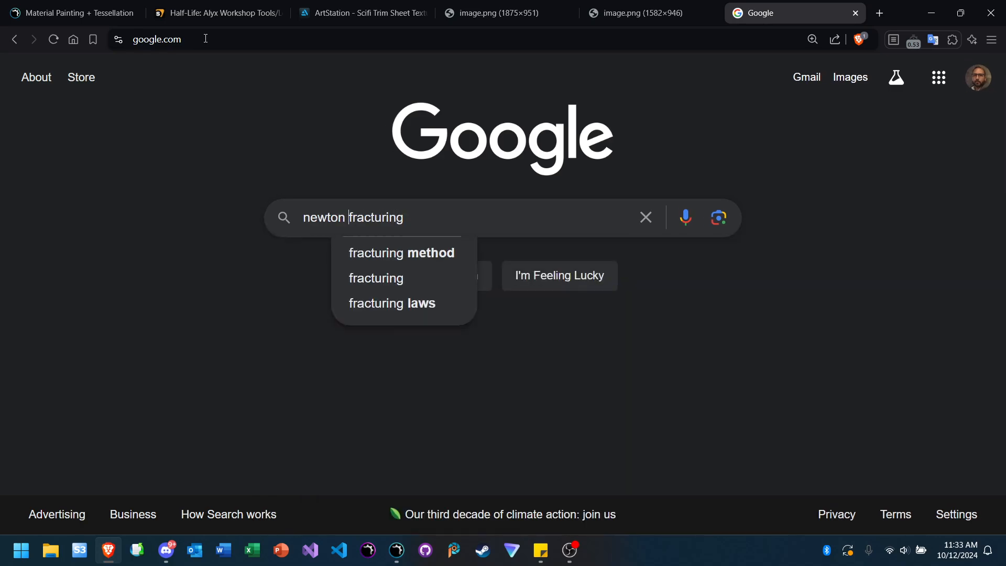
{"action": "type", "text": "dynamics"}
{"action": "key", "text": "Return"}
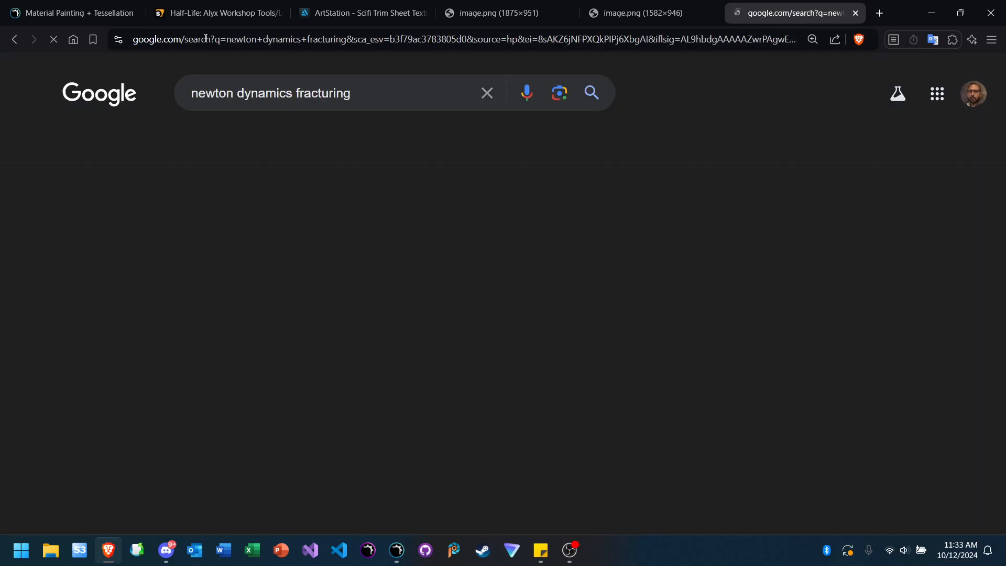
Step: Search again with "newton dynamics" quoted as an exact phrase plus fracturing, and skim the results
{"action": "left_click", "coordinate": [200, 76]}
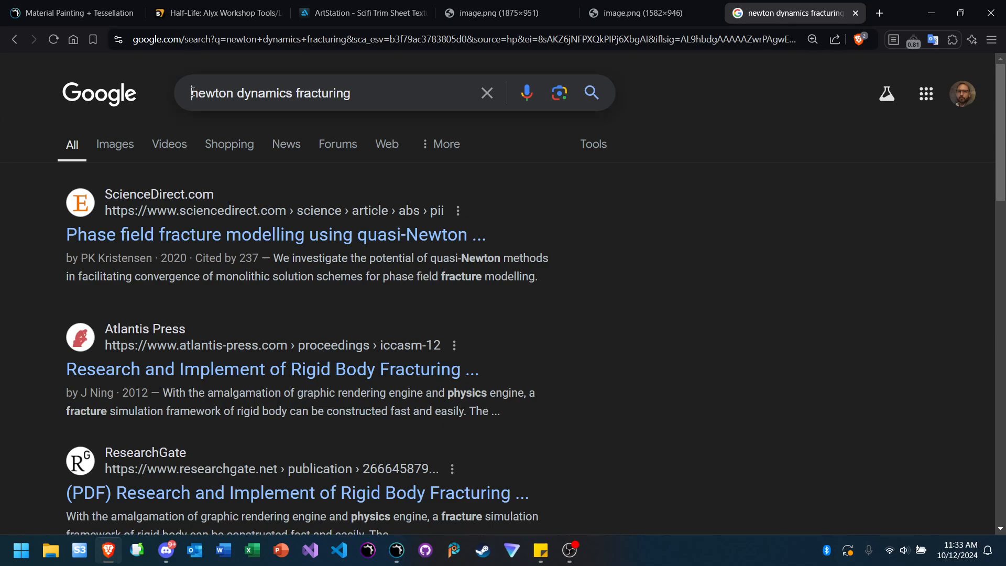
{"action": "type", "text": "\""}
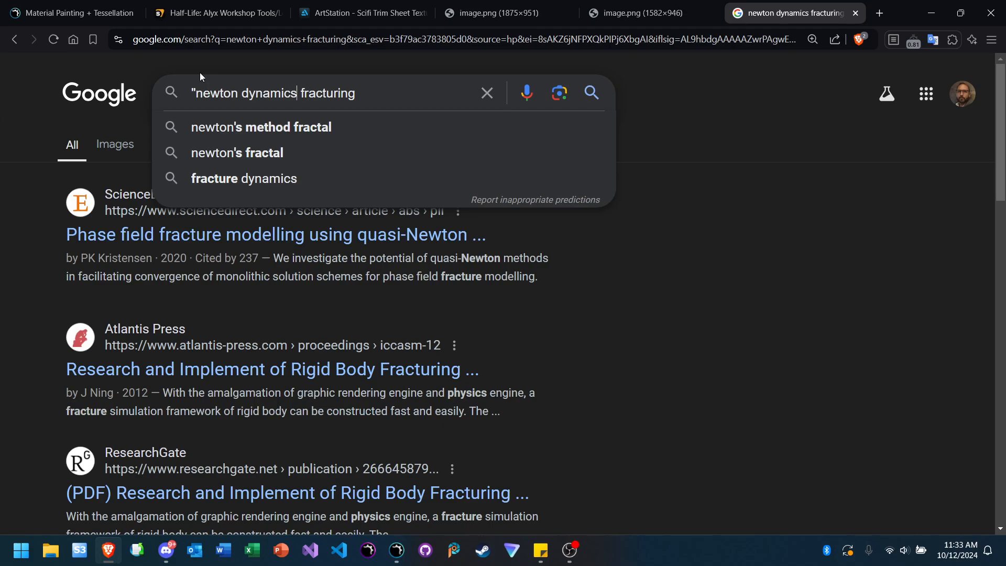
{"action": "type", "text": "\""}
{"action": "key", "text": "Return"}
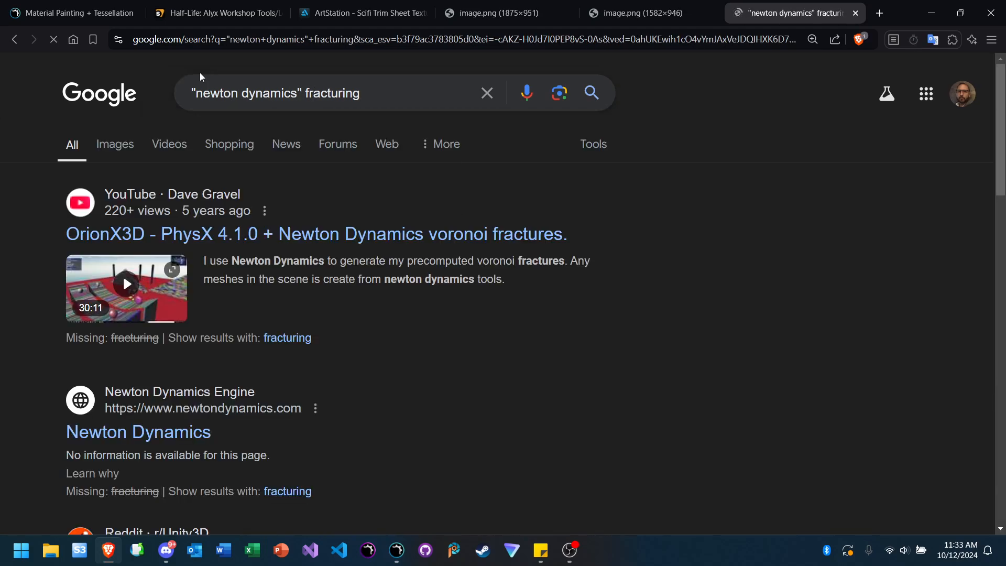
{"action": "scroll", "coordinate": [180, 123], "scroll_direction": "down", "scroll_amount": 5}
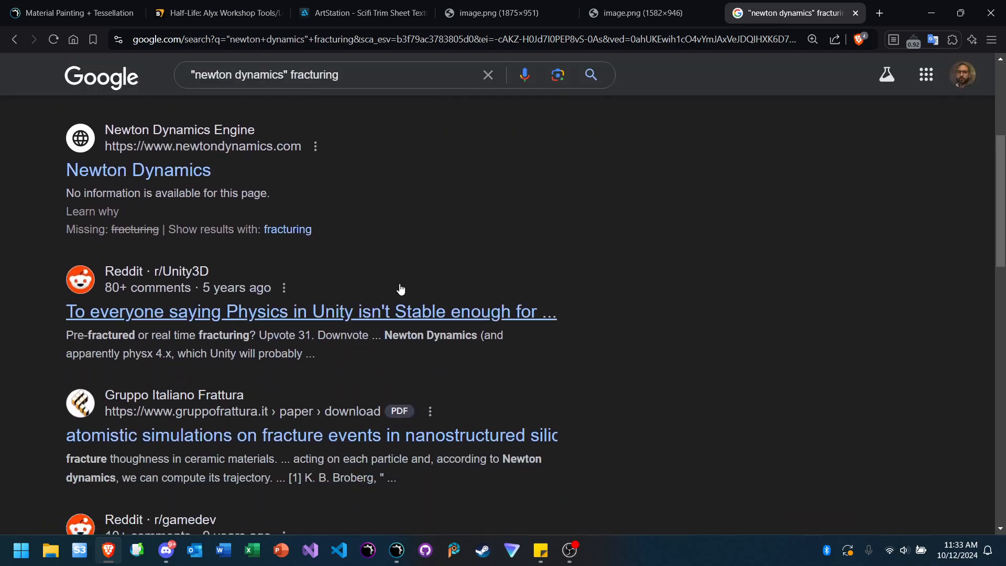
{"action": "scroll", "coordinate": [458, 285], "scroll_direction": "up", "scroll_amount": 5}
Step: Go to newtondynamics.com and open the site's forum
{"action": "left_click", "coordinate": [253, 33]}
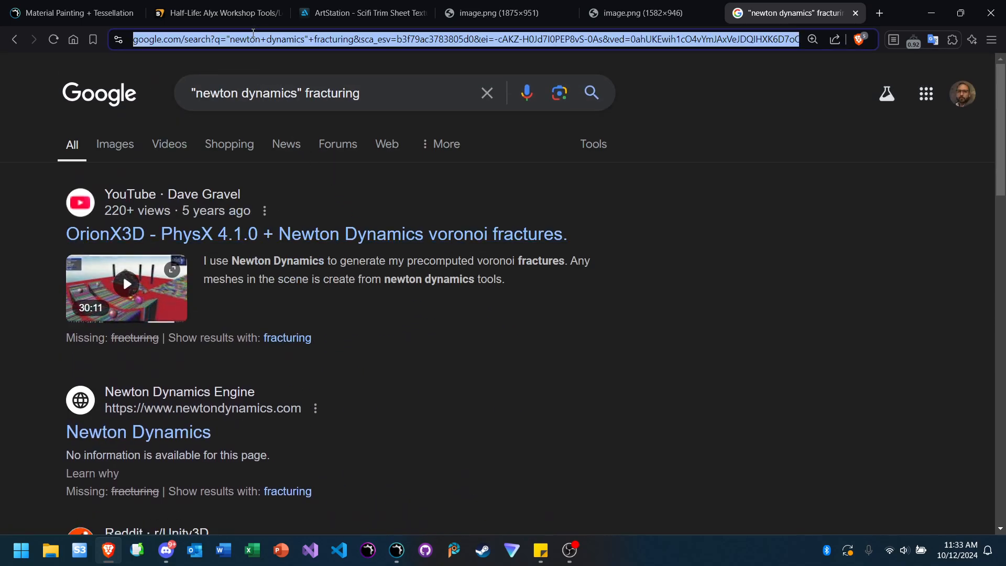
{"action": "type", "text": "newtondy"}
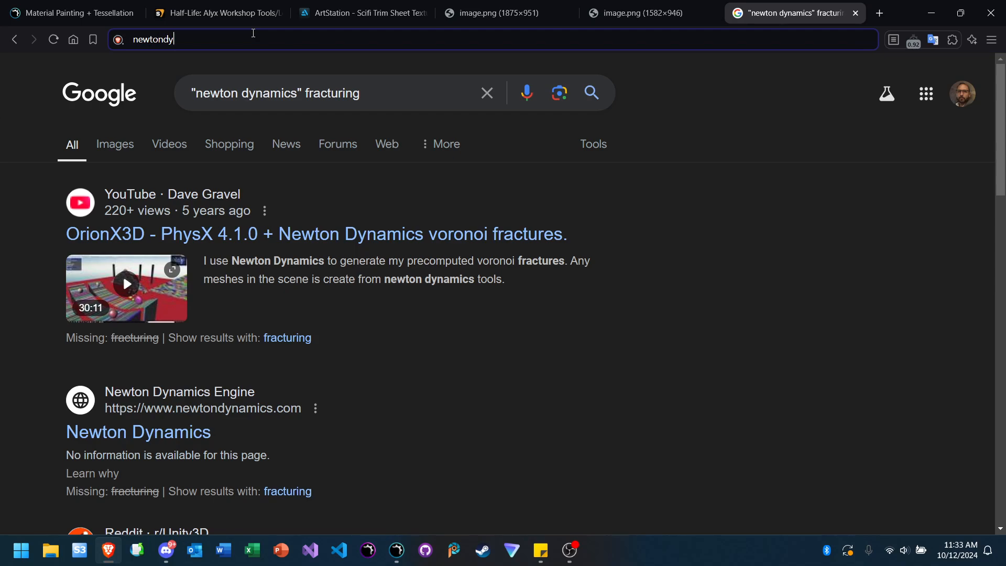
{"action": "type", "text": "namics.com"}
{"action": "key", "text": "Return"}
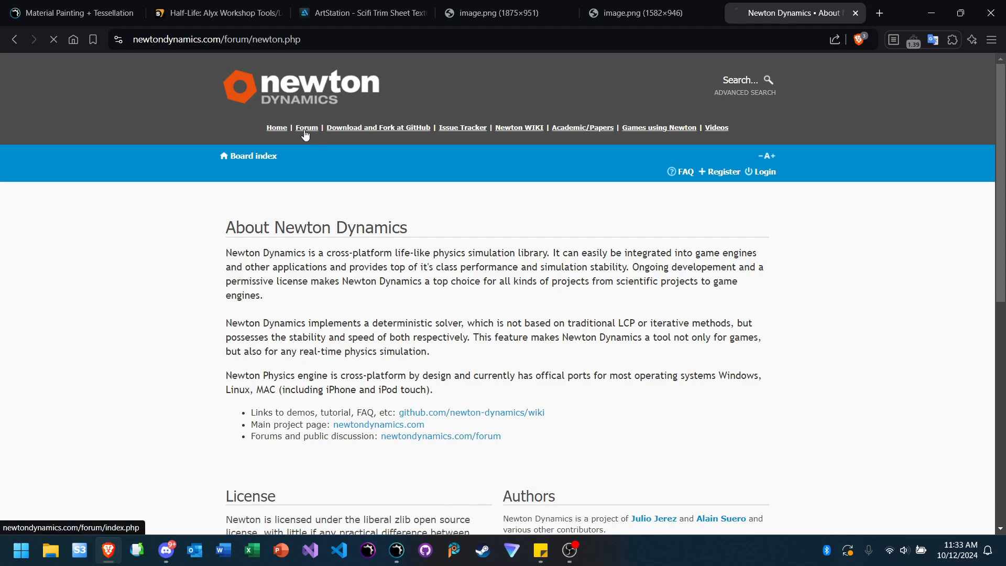
{"action": "left_click", "coordinate": [306, 132]}
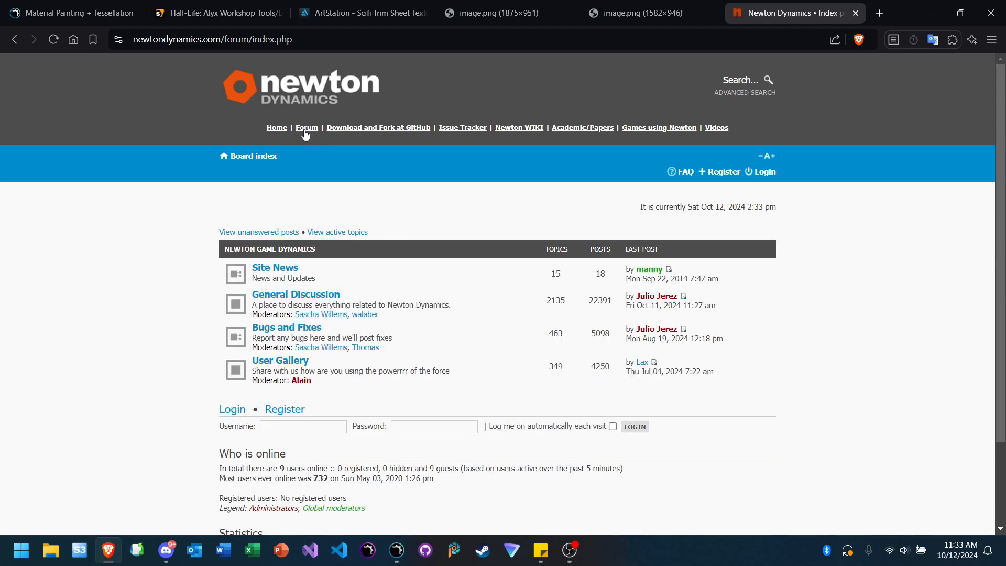
Step: Search the Newton Dynamics forum for "fracturing"
{"action": "left_click", "coordinate": [767, 81]}
{"action": "left_click", "coordinate": [694, 78]}
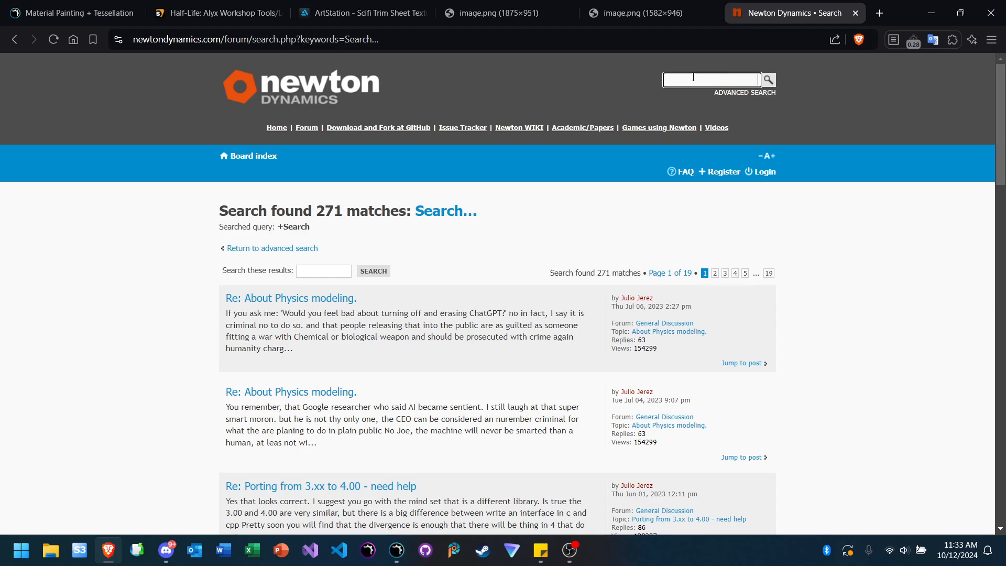
{"action": "type", "text": "fracturing"}
{"action": "key", "text": "Return"}
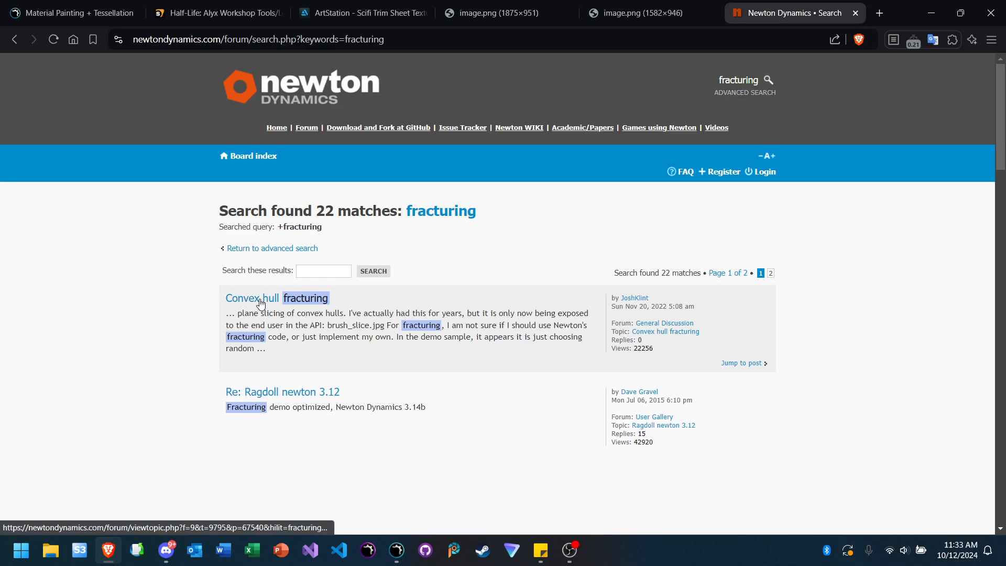
Step: Open the Convex hull fracturing topic, skim the post and its brush slice image, and return to the search results
{"action": "left_click", "coordinate": [261, 304]}
{"action": "scroll", "coordinate": [165, 343], "scroll_direction": "up", "scroll_amount": 1}
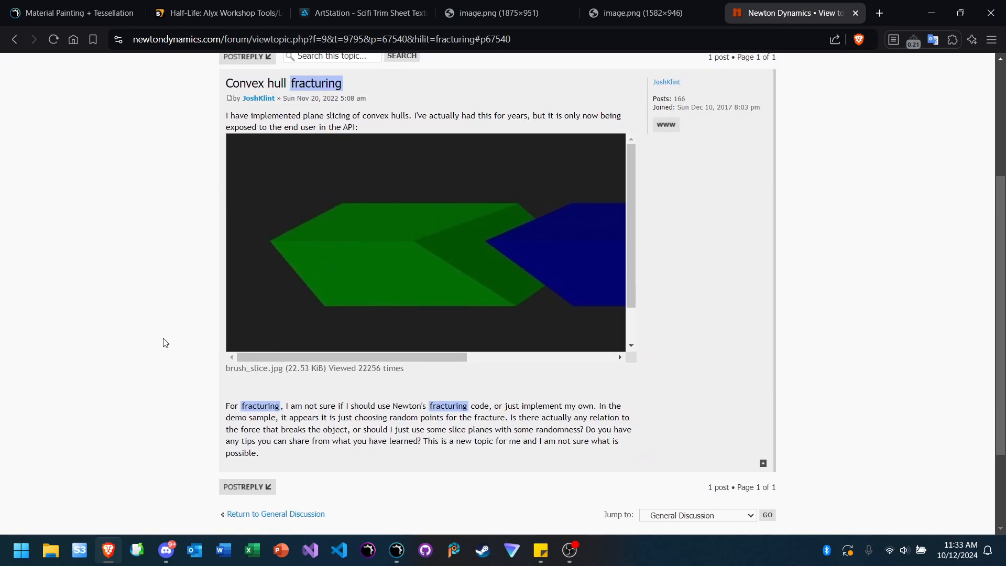
{"action": "scroll", "coordinate": [168, 344], "scroll_direction": "down", "scroll_amount": 3}
{"action": "scroll", "coordinate": [175, 346], "scroll_direction": "up", "scroll_amount": 6}
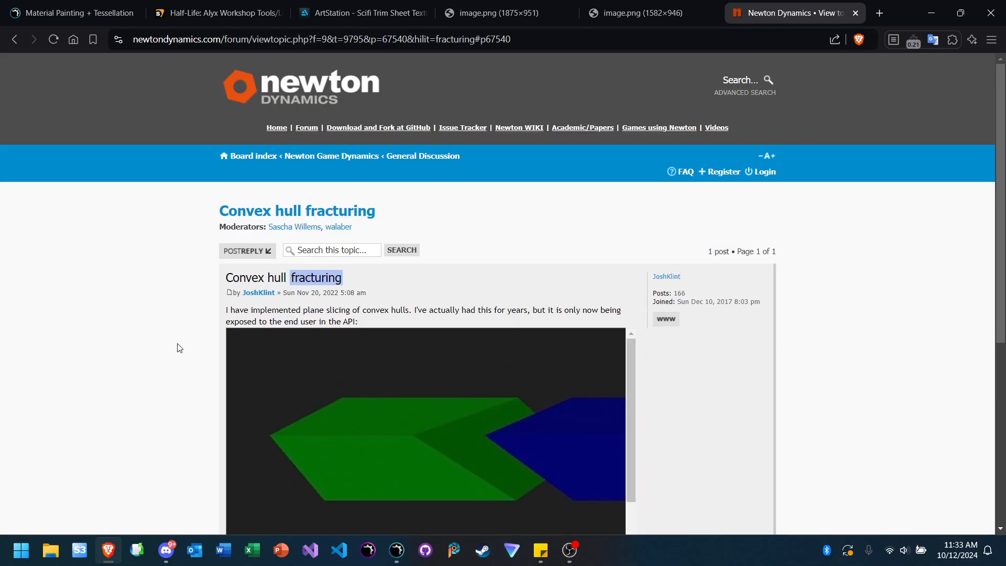
{"action": "left_click", "coordinate": [14, 40]}
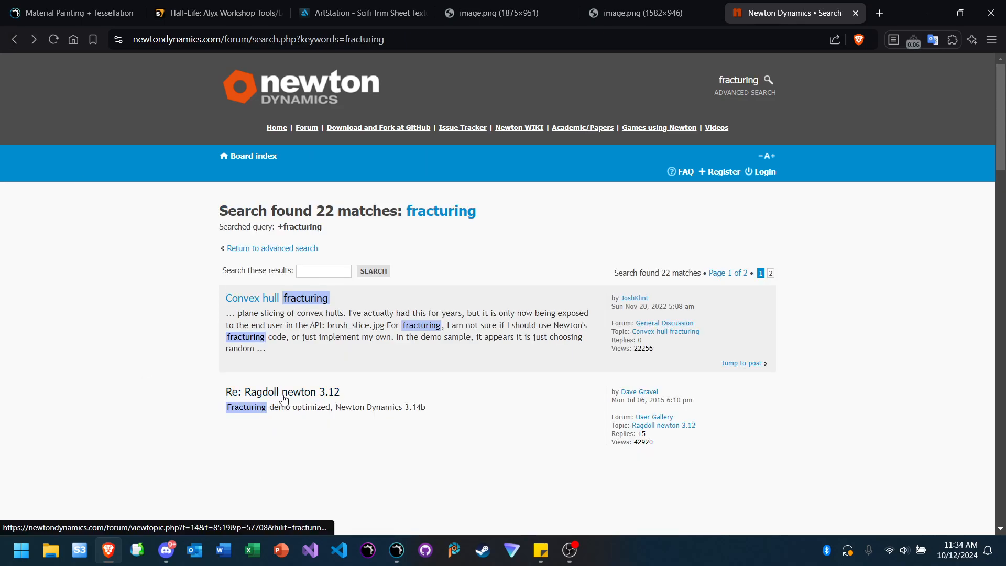
Step: Enlarge the forum search results to 140% and look through the first page for posts about fracturing
{"action": "scroll", "coordinate": [380, 216], "scroll_direction": "down", "scroll_amount": 3}
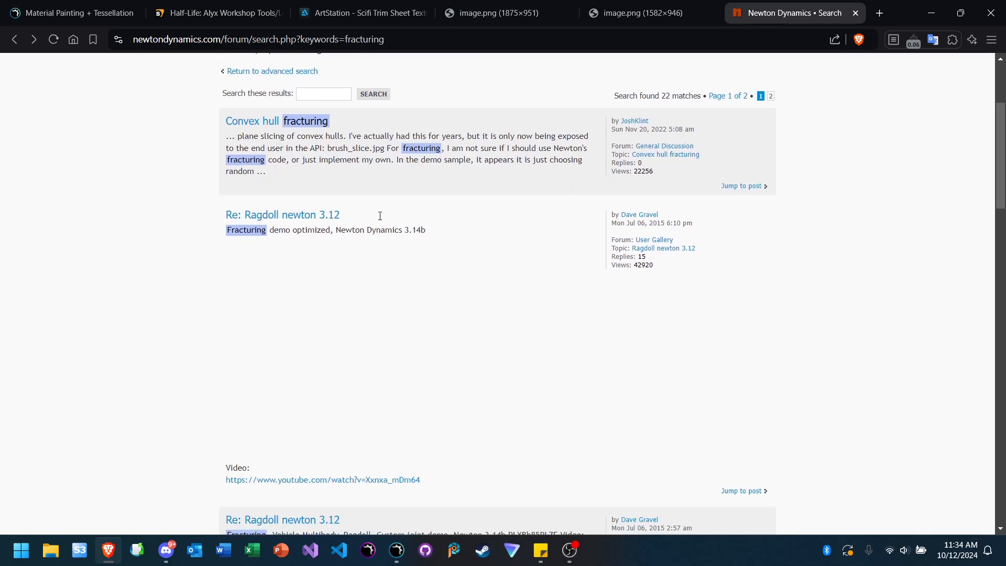
{"action": "scroll", "coordinate": [381, 223], "scroll_direction": "down", "scroll_amount": 5}
{"action": "scroll", "coordinate": [398, 310], "scroll_direction": "up", "scroll_amount": 4, "text": "ctrl"}
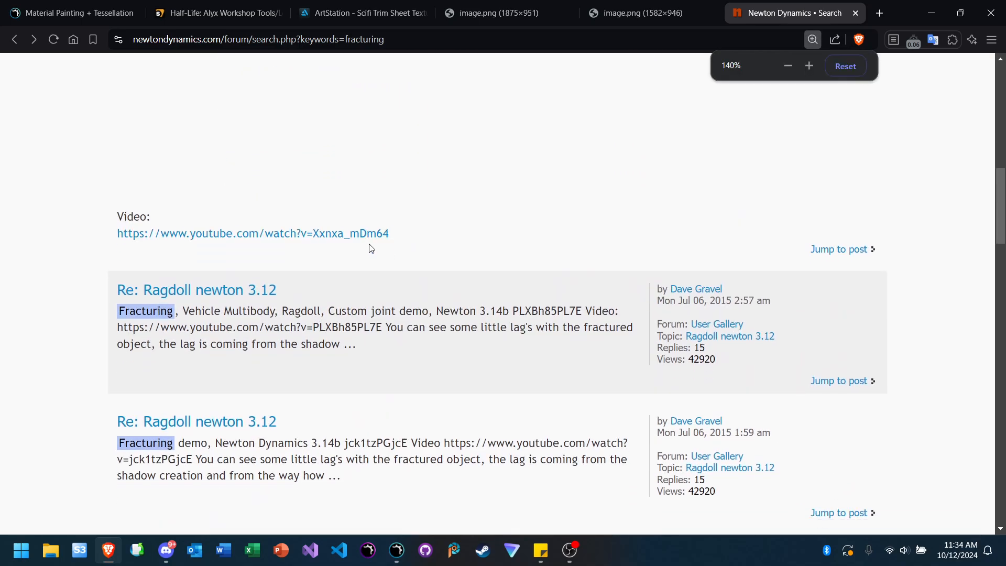
{"action": "scroll", "coordinate": [371, 248], "scroll_direction": "down", "scroll_amount": 10}
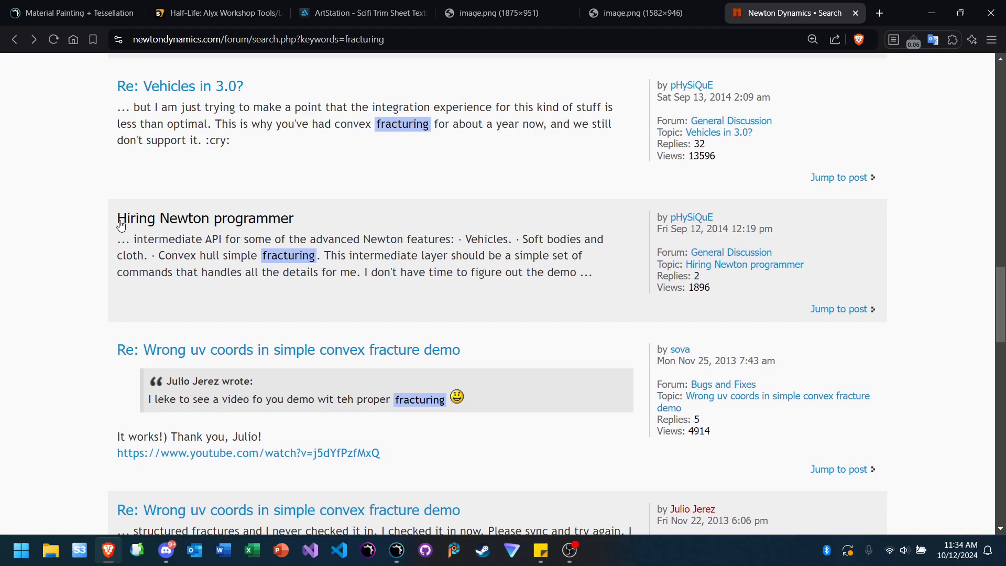
{"action": "scroll", "coordinate": [105, 231], "scroll_direction": "down", "scroll_amount": 5}
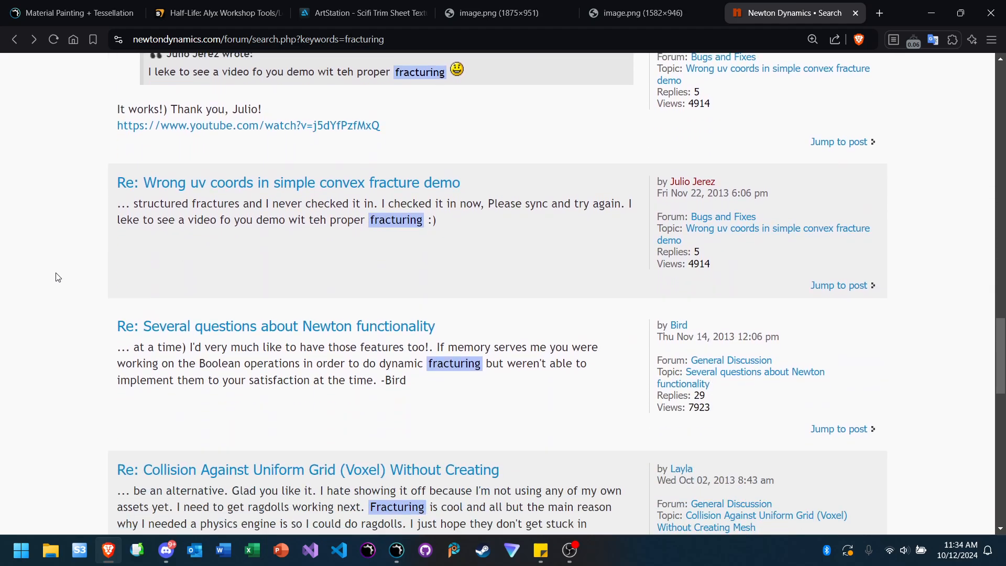
{"action": "scroll", "coordinate": [76, 245], "scroll_direction": "down", "scroll_amount": 1}
{"action": "scroll", "coordinate": [78, 213], "scroll_direction": "down", "scroll_amount": 2}
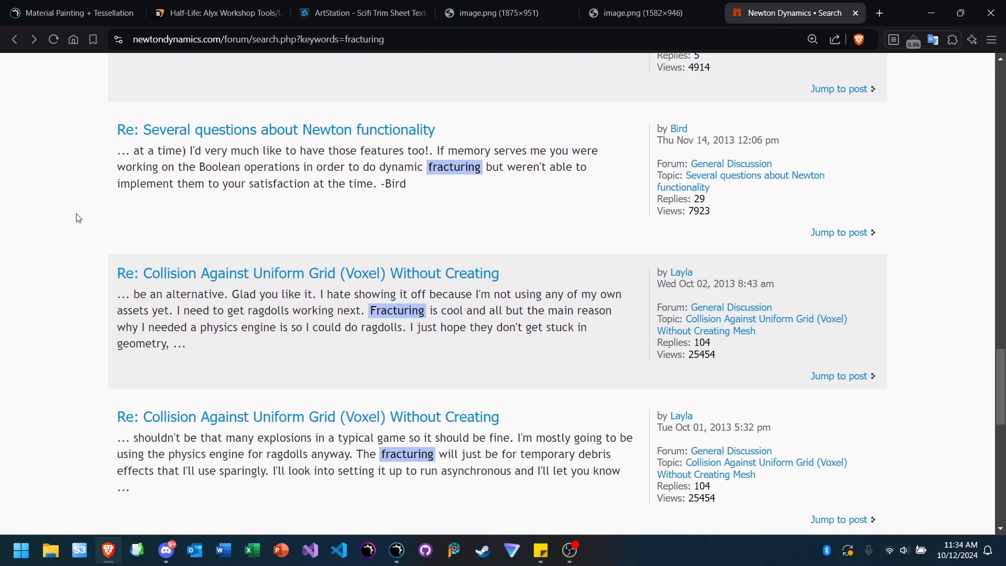
{"action": "scroll", "coordinate": [87, 234], "scroll_direction": "down", "scroll_amount": 1}
{"action": "scroll", "coordinate": [87, 234], "scroll_direction": "down", "scroll_amount": 6}
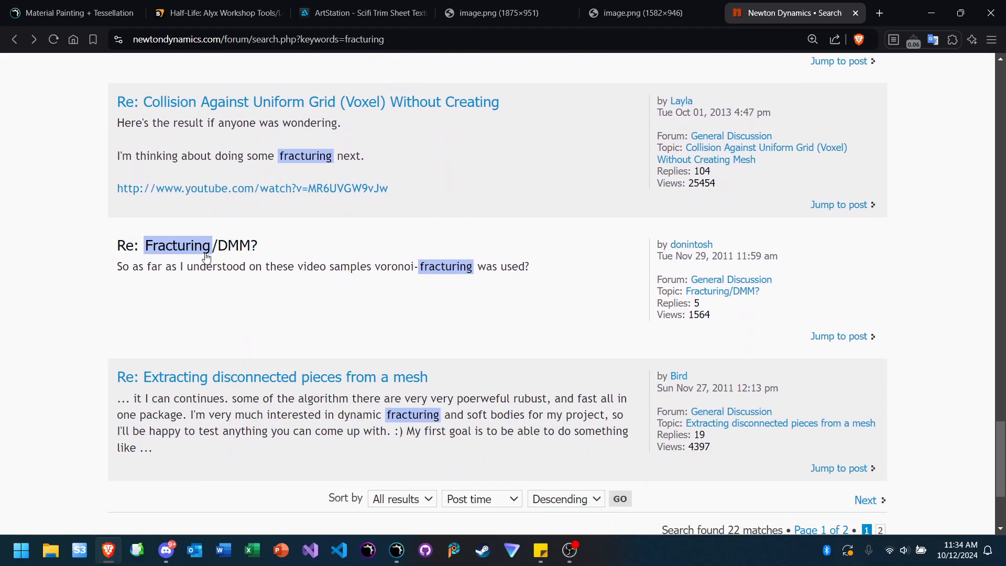
Step: Open the Fracturing/DMM? thread and read through its posts on Voronoi fracturing and plane clipping
{"action": "left_click", "coordinate": [231, 246]}
{"action": "scroll", "coordinate": [286, 258], "scroll_direction": "up", "scroll_amount": 9}
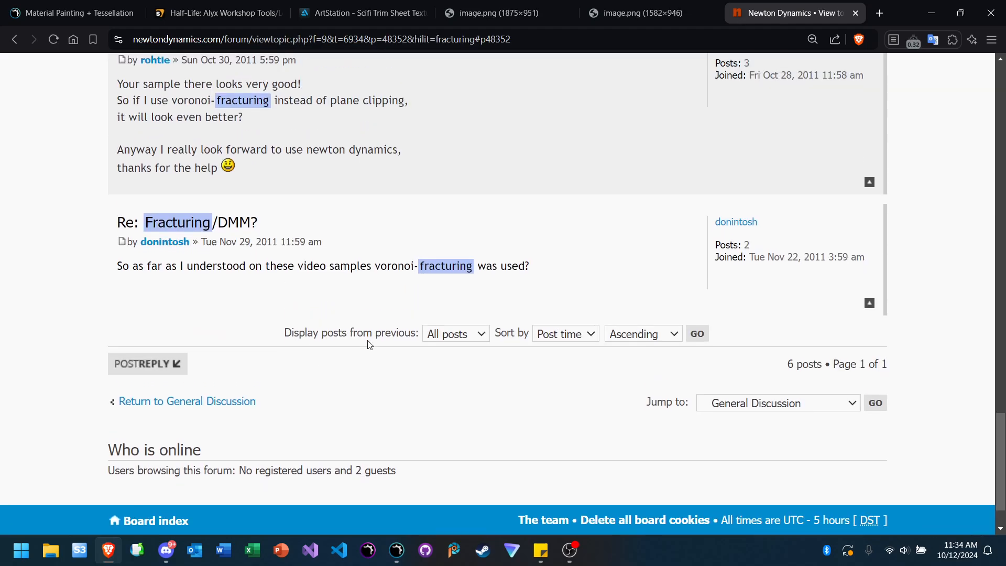
{"action": "scroll", "coordinate": [333, 289], "scroll_direction": "up", "scroll_amount": 3}
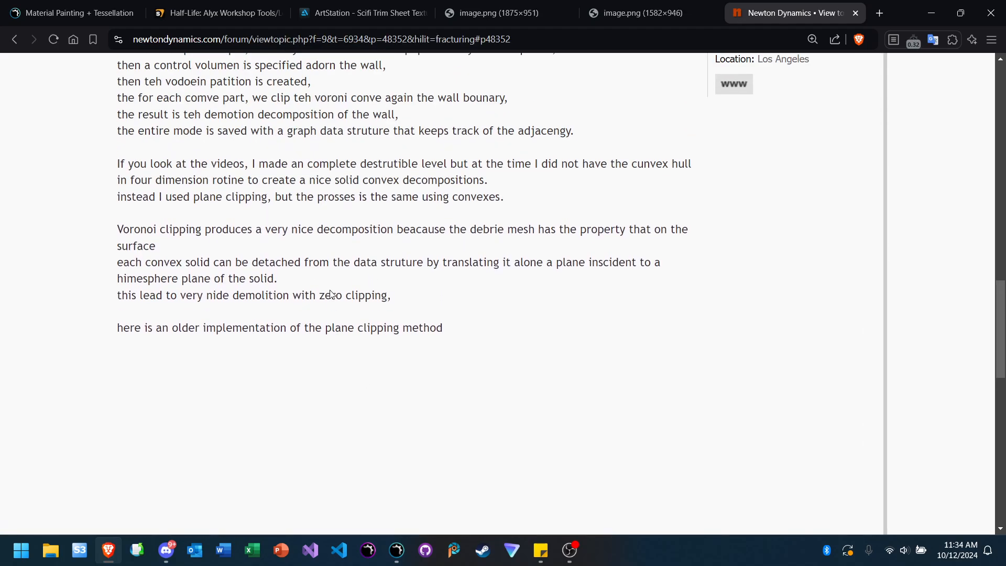
{"action": "scroll", "coordinate": [333, 290], "scroll_direction": "up", "scroll_amount": 6}
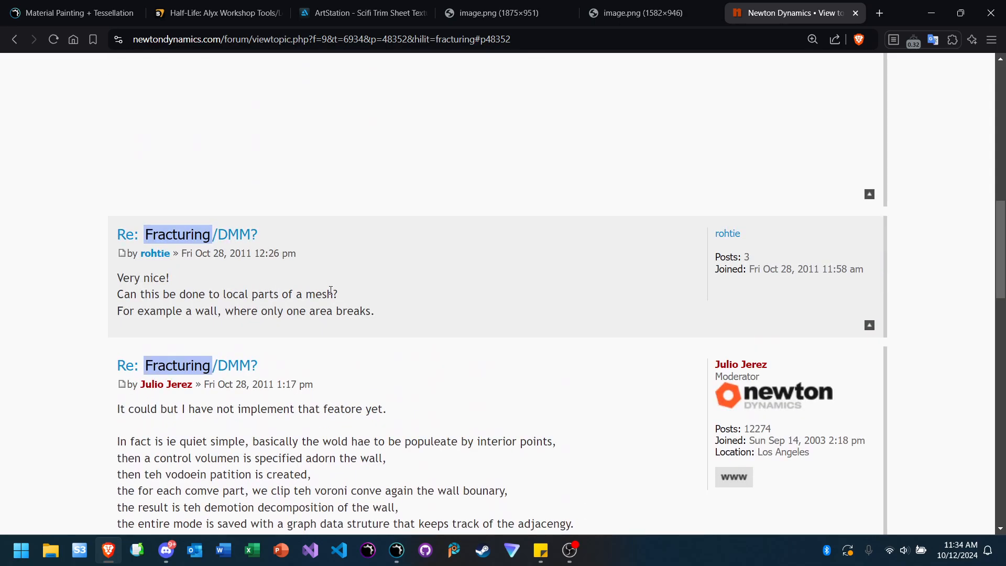
{"action": "scroll", "coordinate": [331, 291], "scroll_direction": "down", "scroll_amount": 7}
{"action": "scroll", "coordinate": [331, 291], "scroll_direction": "up", "scroll_amount": 10}
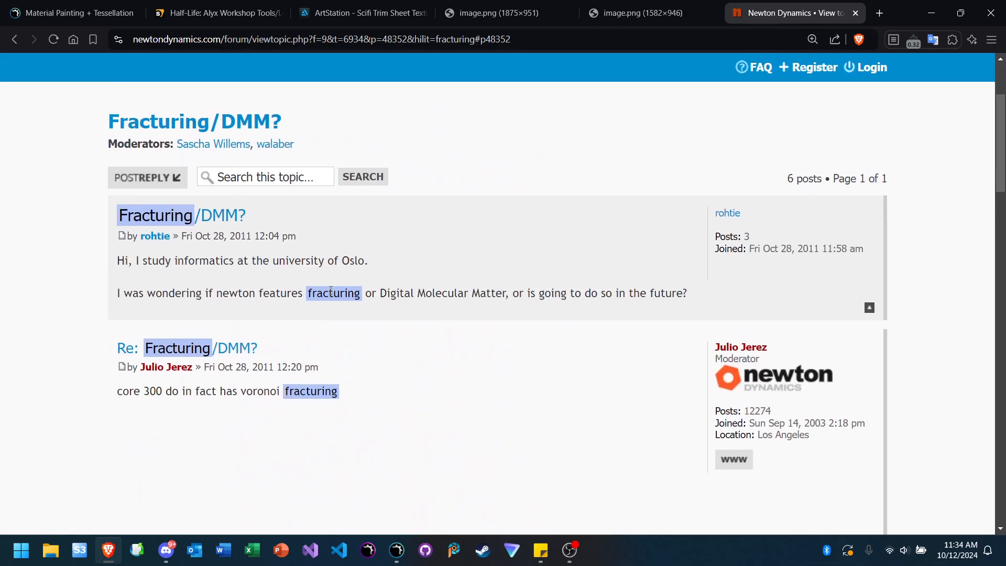
{"action": "scroll", "coordinate": [331, 290], "scroll_direction": "up", "scroll_amount": 3}
{"action": "scroll", "coordinate": [382, 247], "scroll_direction": "down", "scroll_amount": 5}
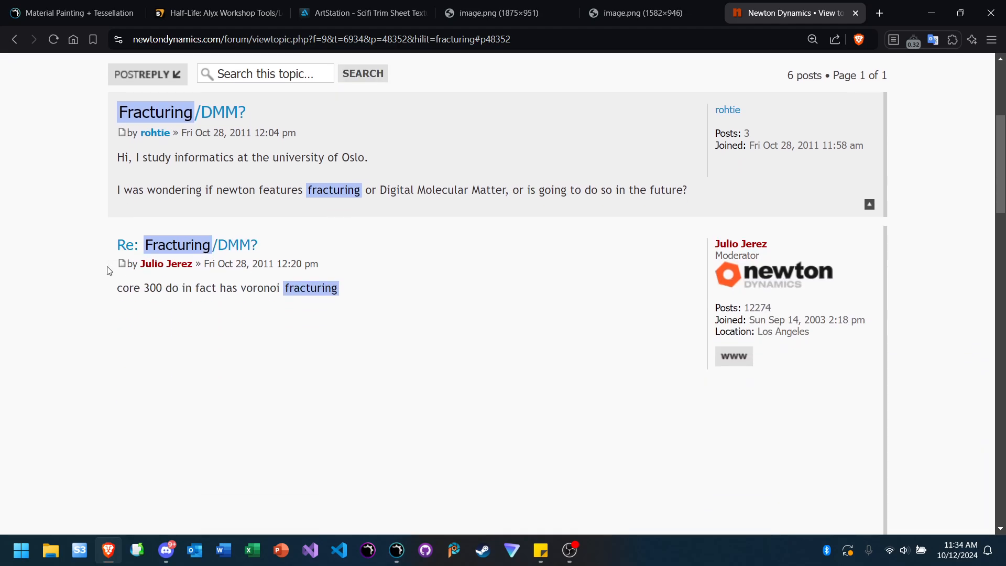
Step: Reset the Fracturing/DMM? thread's page zoom to 100%, skim the replies and reload the page
{"action": "scroll", "coordinate": [109, 271], "scroll_direction": "down", "scroll_amount": 1}
{"action": "scroll", "coordinate": [108, 270], "scroll_direction": "down", "scroll_amount": 3, "text": "ctrl"}
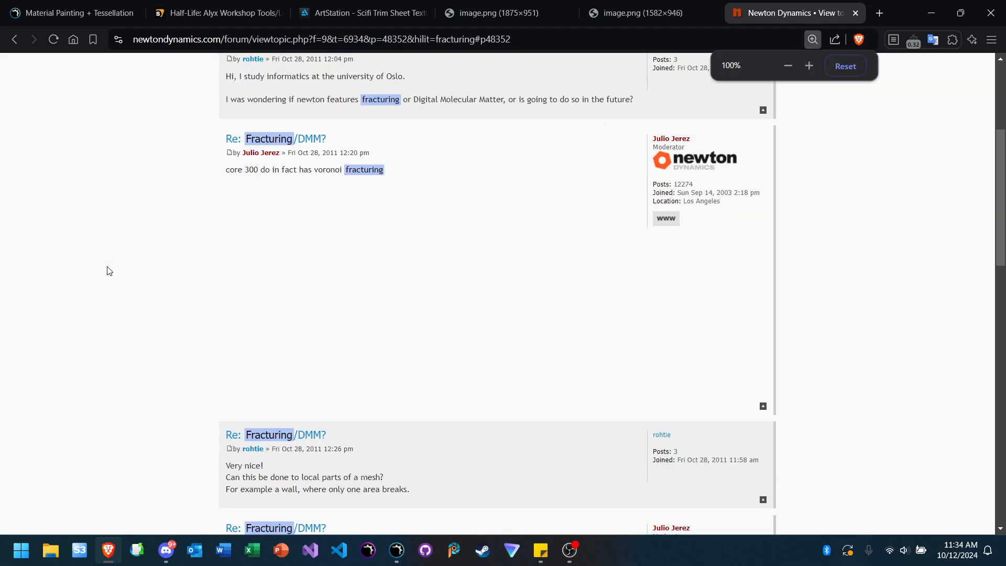
{"action": "scroll", "coordinate": [146, 249], "scroll_direction": "down", "scroll_amount": 3}
{"action": "scroll", "coordinate": [148, 250], "scroll_direction": "down", "scroll_amount": 6}
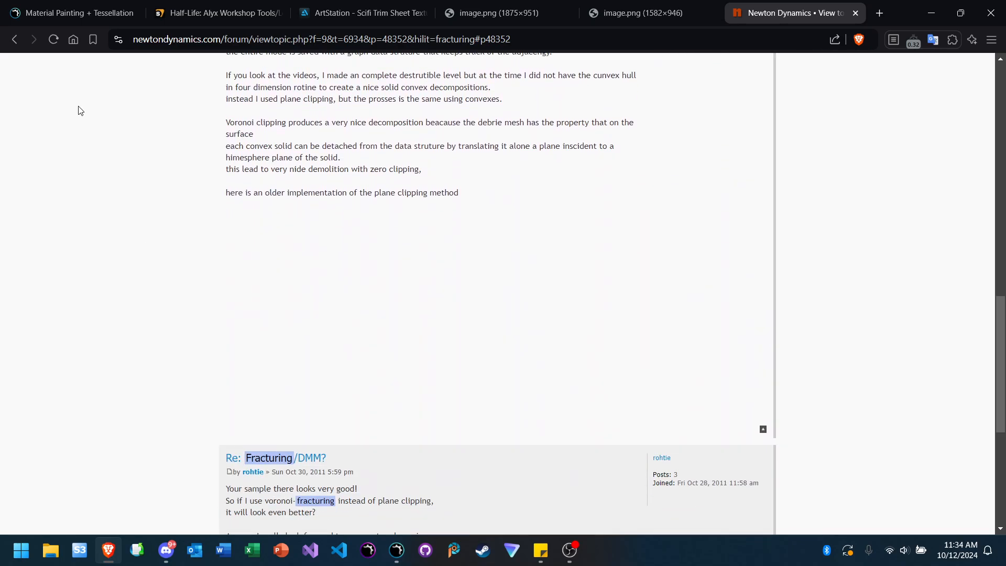
{"action": "left_click", "coordinate": [53, 41]}
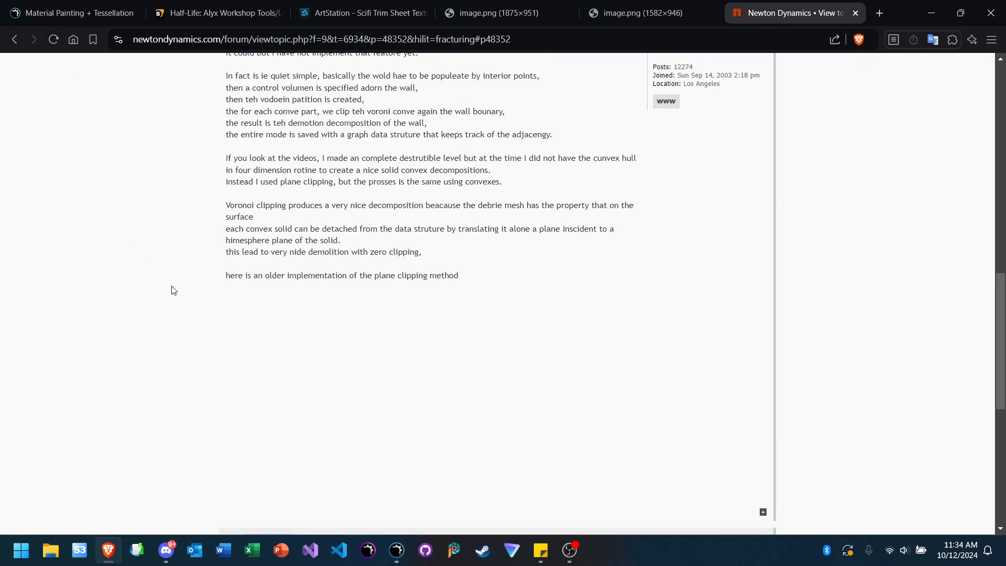
Step: Look through the whole reloaded Fracturing/DMM? thread for the embedded demolition videos and the Voronoi clipping explanation
{"action": "scroll", "coordinate": [168, 285], "scroll_direction": "down", "scroll_amount": 5}
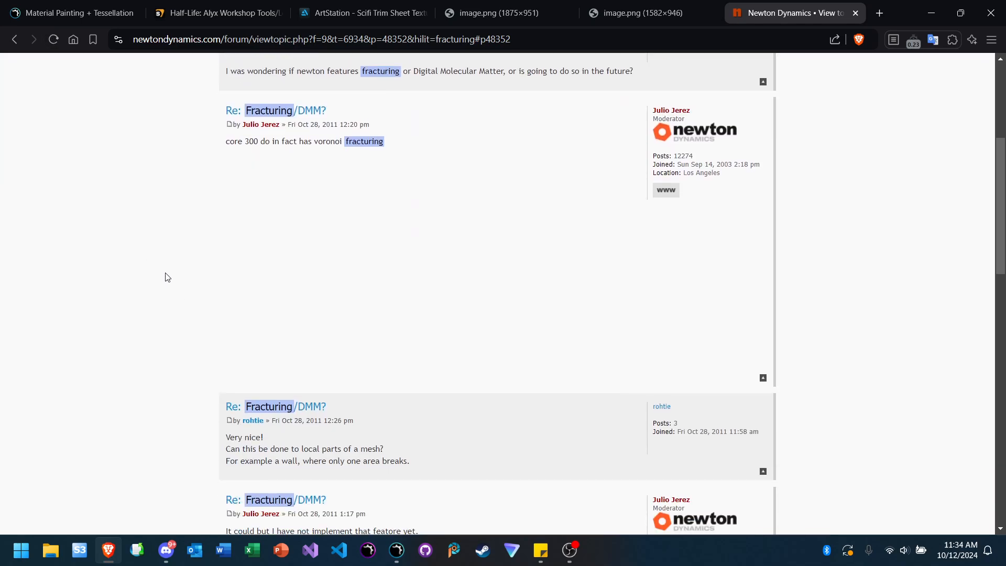
{"action": "scroll", "coordinate": [167, 277], "scroll_direction": "down", "scroll_amount": 15}
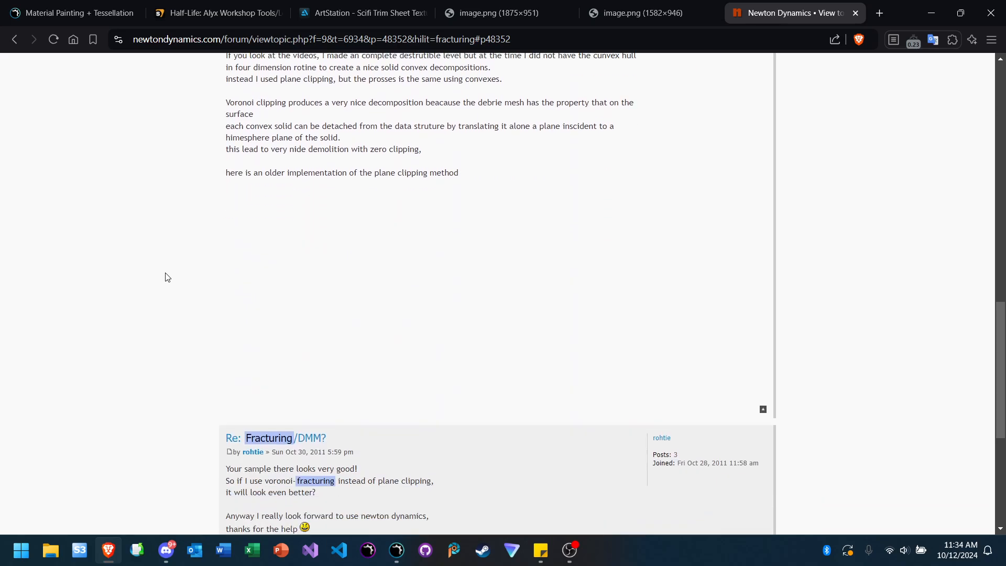
{"action": "scroll", "coordinate": [168, 312], "scroll_direction": "up", "scroll_amount": 15}
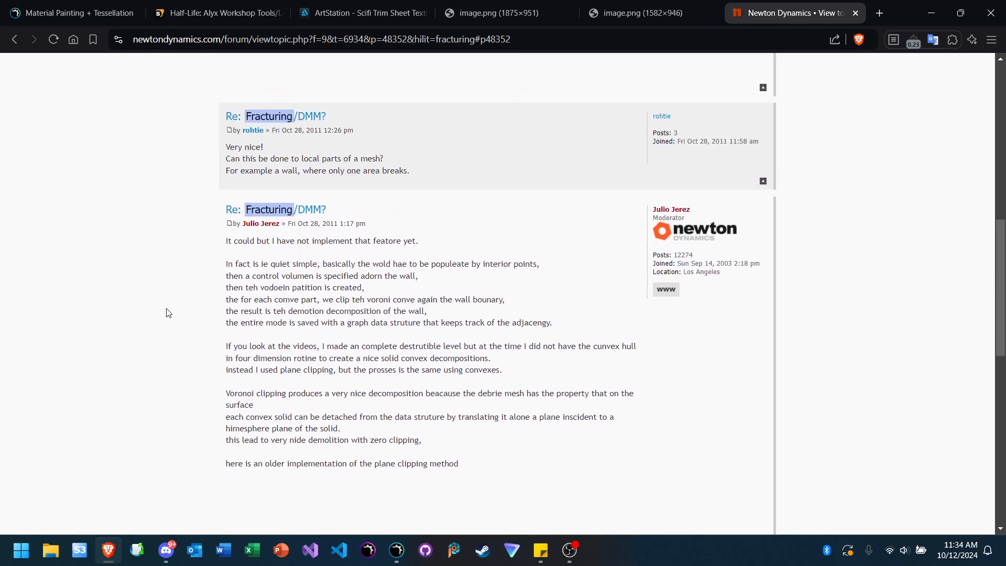
{"action": "scroll", "coordinate": [168, 313], "scroll_direction": "up", "scroll_amount": 3}
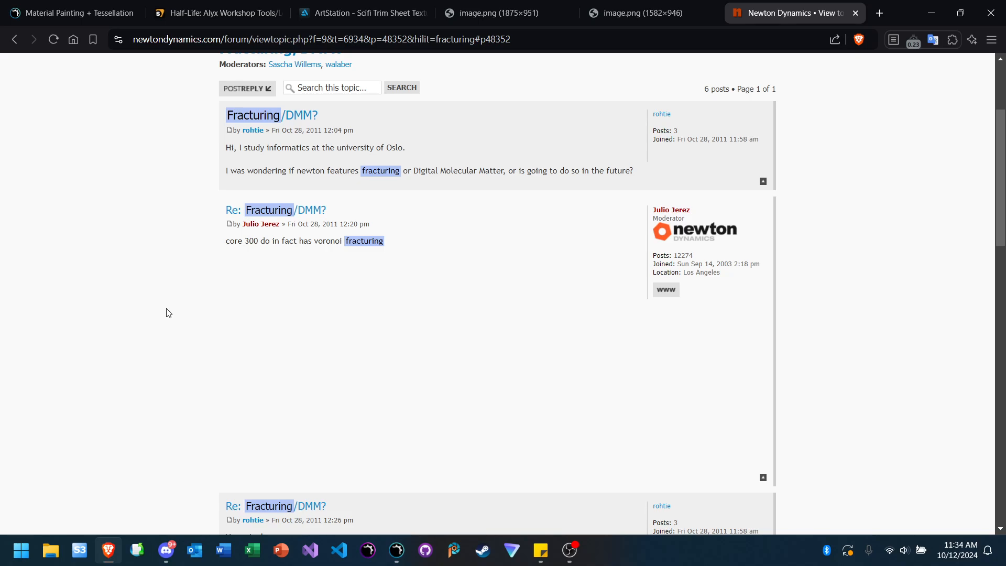
{"action": "scroll", "coordinate": [168, 313], "scroll_direction": "up", "scroll_amount": 3}
{"action": "scroll", "coordinate": [175, 295], "scroll_direction": "down", "scroll_amount": 4}
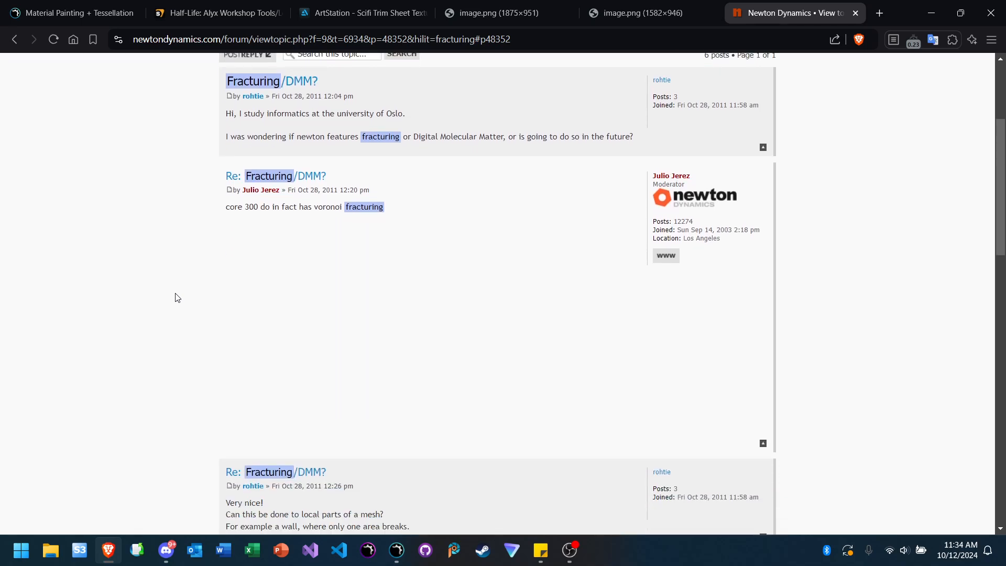
{"action": "scroll", "coordinate": [177, 297], "scroll_direction": "down", "scroll_amount": 8}
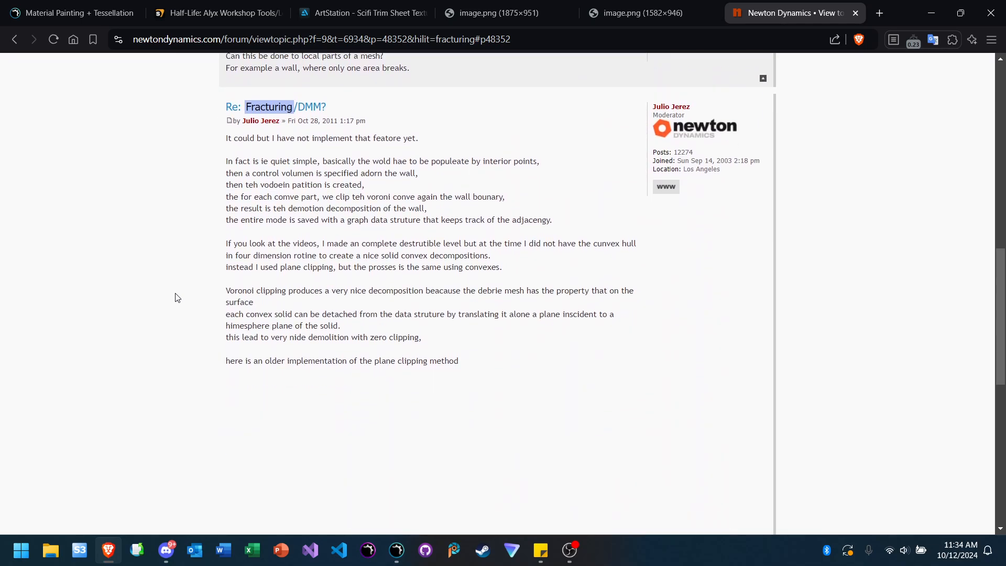
{"action": "scroll", "coordinate": [177, 297], "scroll_direction": "down", "scroll_amount": 8}
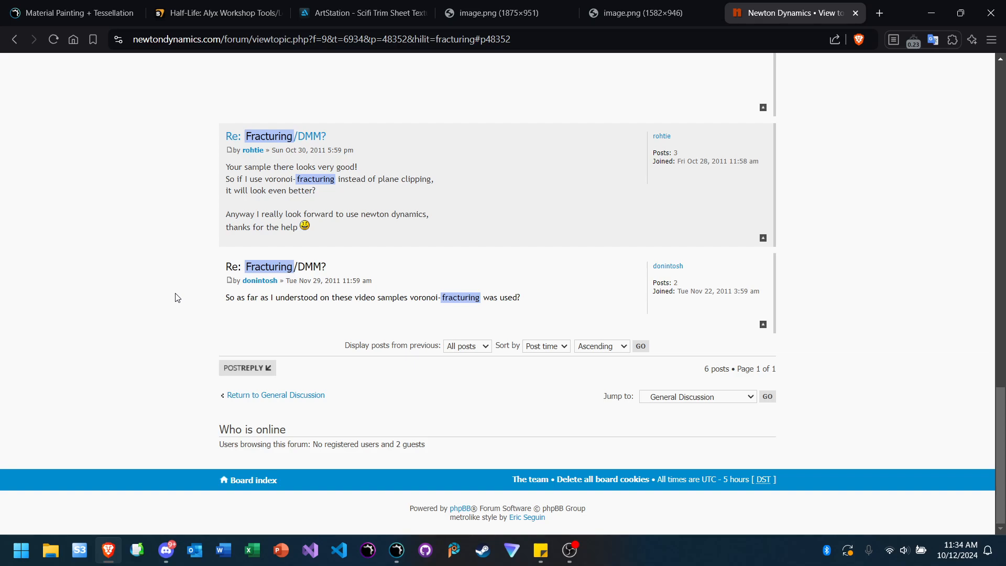
{"action": "scroll", "coordinate": [176, 297], "scroll_direction": "up", "scroll_amount": 6}
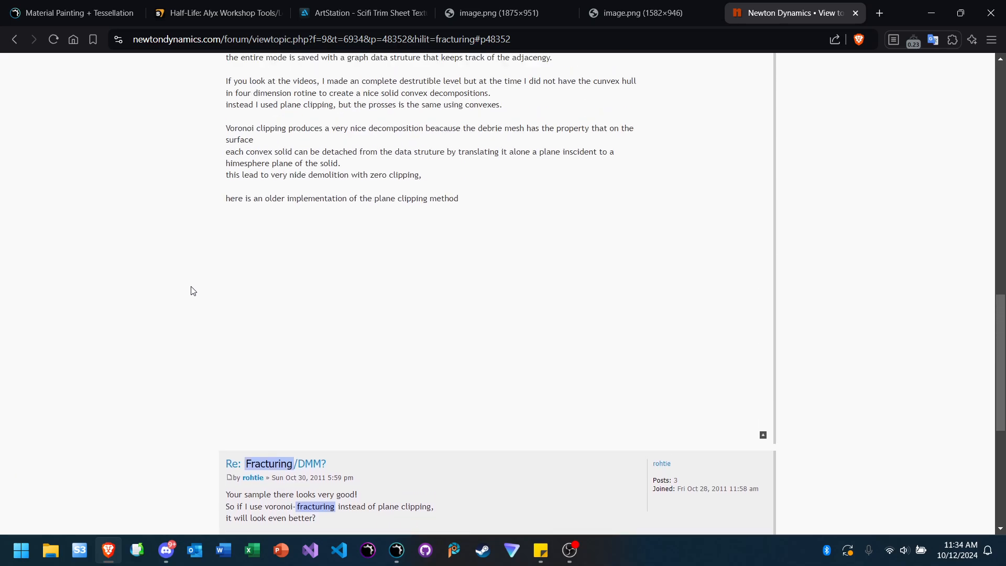
{"action": "scroll", "coordinate": [147, 311], "scroll_direction": "up", "scroll_amount": 4}
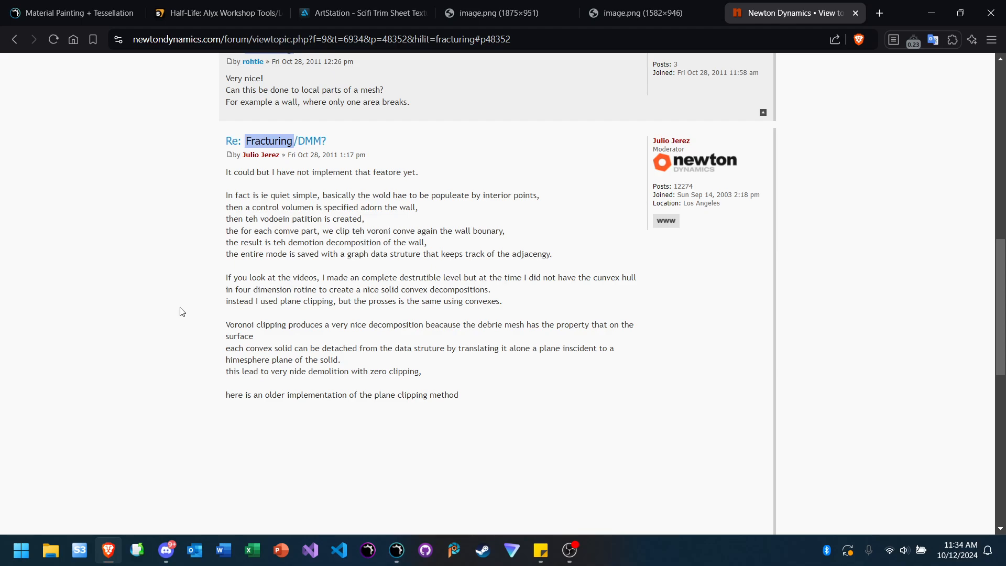
{"action": "scroll", "coordinate": [182, 312], "scroll_direction": "up", "scroll_amount": 5}
{"action": "scroll", "coordinate": [178, 311], "scroll_direction": "up", "scroll_amount": 7}
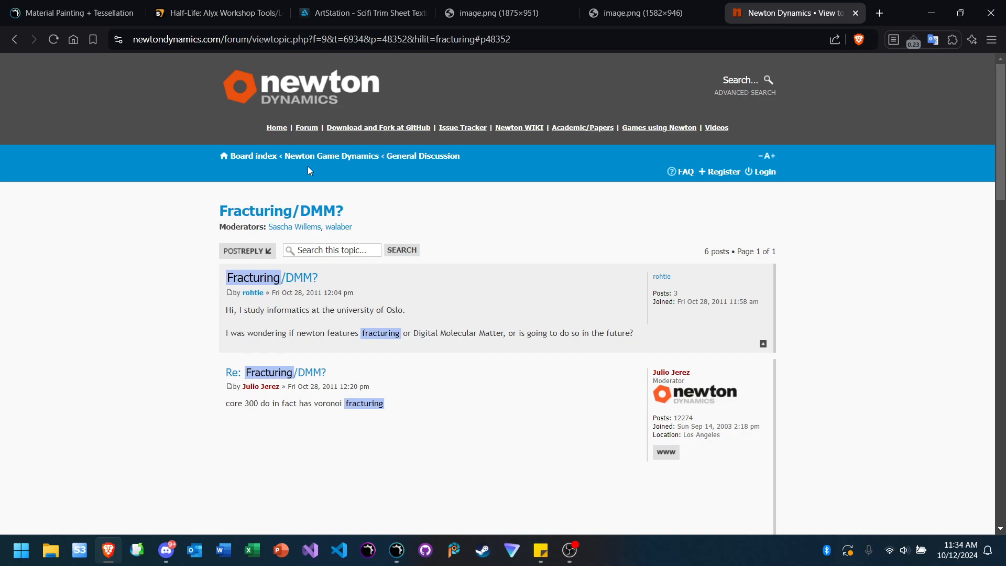
Step: Go to the Newton Dynamics forum index and search the forum for "shatter"
{"action": "left_click", "coordinate": [309, 129]}
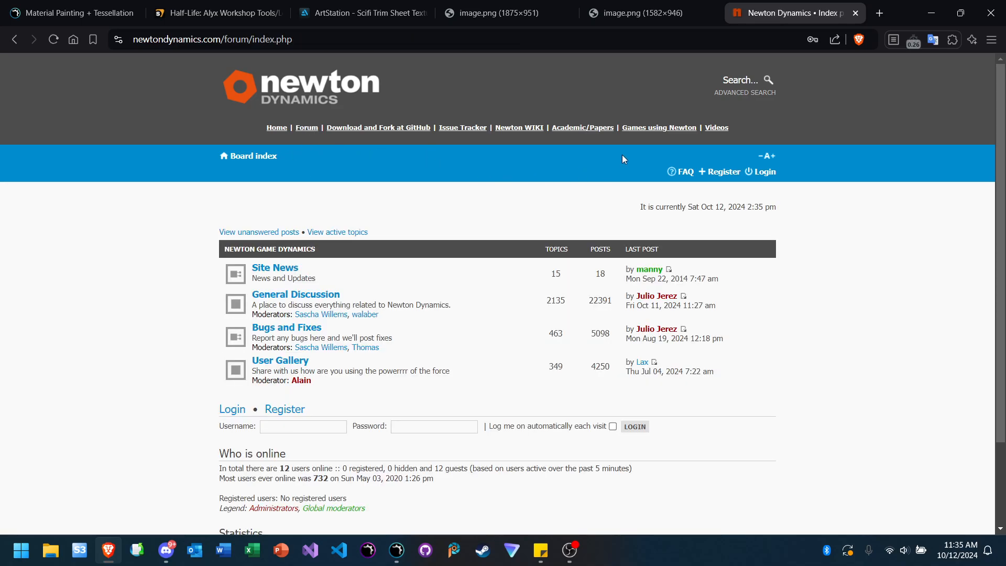
{"action": "left_click", "coordinate": [722, 77]}
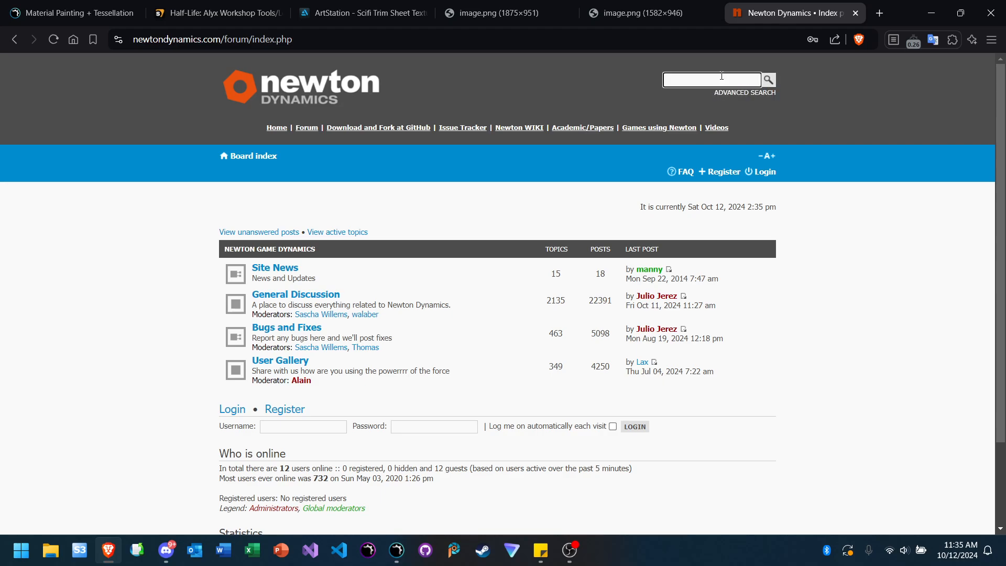
{"action": "type", "text": "shatt"}
{"action": "type", "text": "er"}
{"action": "key", "text": "Return"}
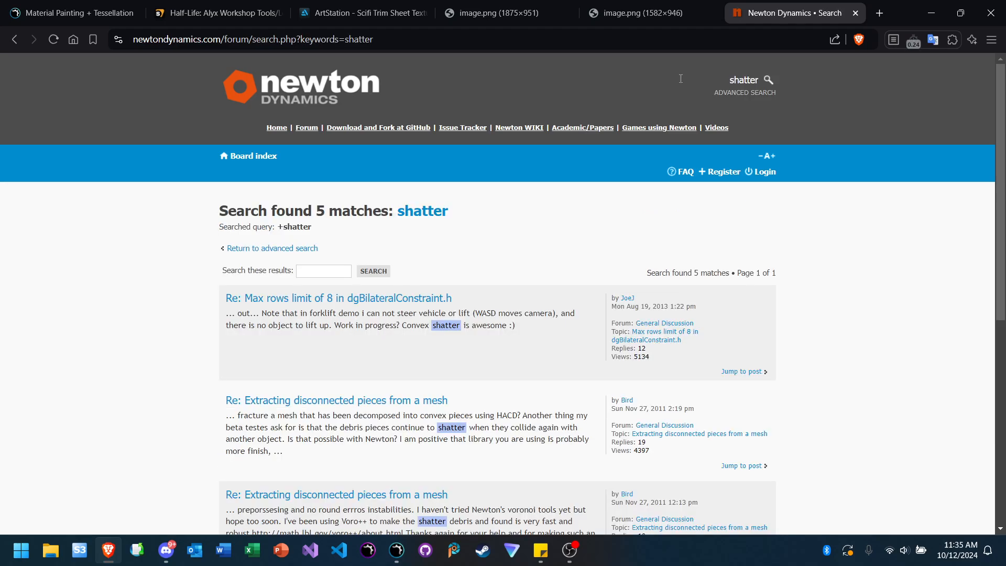
Step: Enlarge the "shatter" search results to 133%, look through all matches and return to the forum index
{"action": "scroll", "coordinate": [401, 236], "scroll_direction": "up", "scroll_amount": 3, "text": "ctrl"}
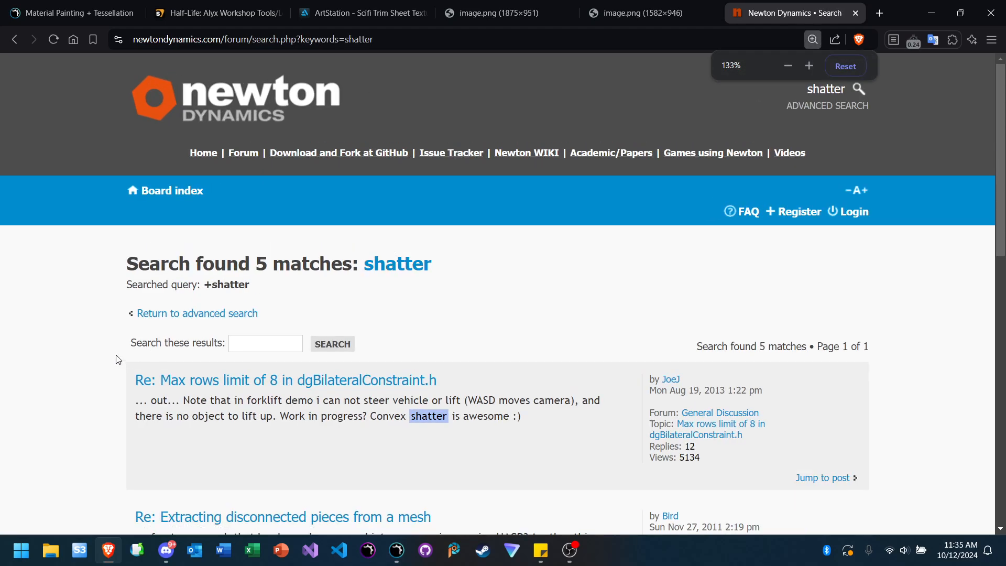
{"action": "scroll", "coordinate": [68, 322], "scroll_direction": "down", "scroll_amount": 4}
{"action": "scroll", "coordinate": [78, 316], "scroll_direction": "down", "scroll_amount": 4}
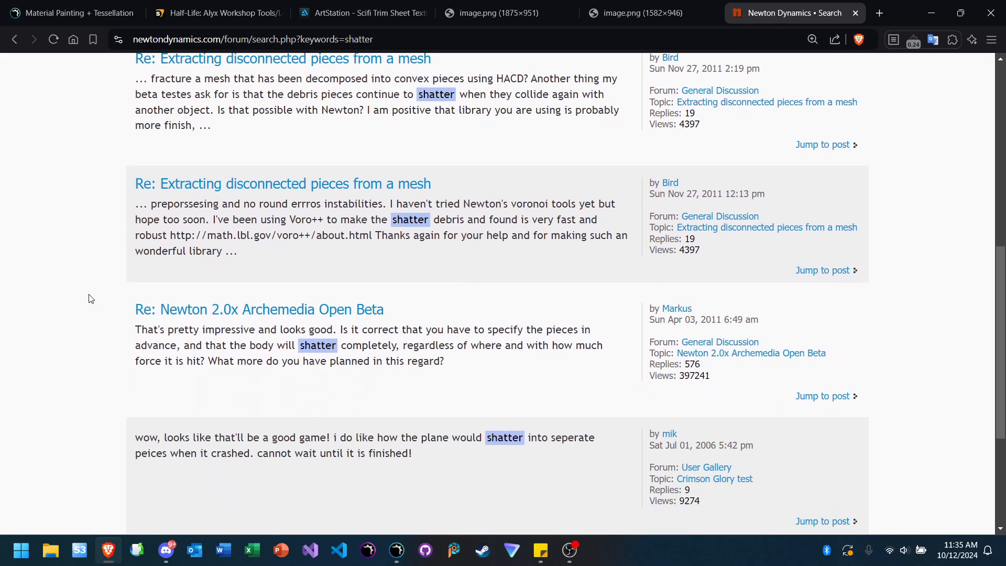
{"action": "scroll", "coordinate": [103, 342], "scroll_direction": "down", "scroll_amount": 4}
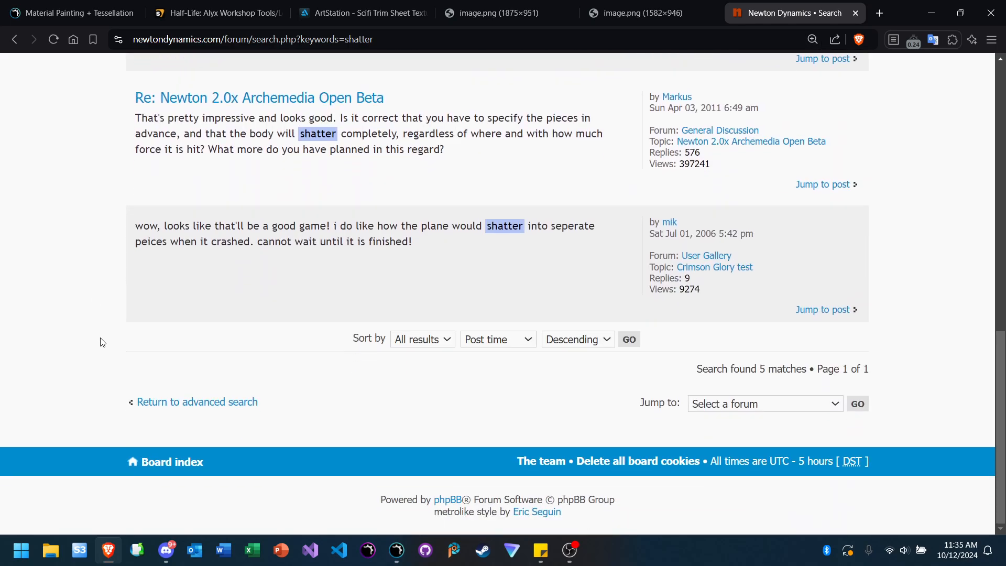
{"action": "scroll", "coordinate": [68, 207], "scroll_direction": "up", "scroll_amount": 10}
{"action": "left_click", "coordinate": [15, 41]}
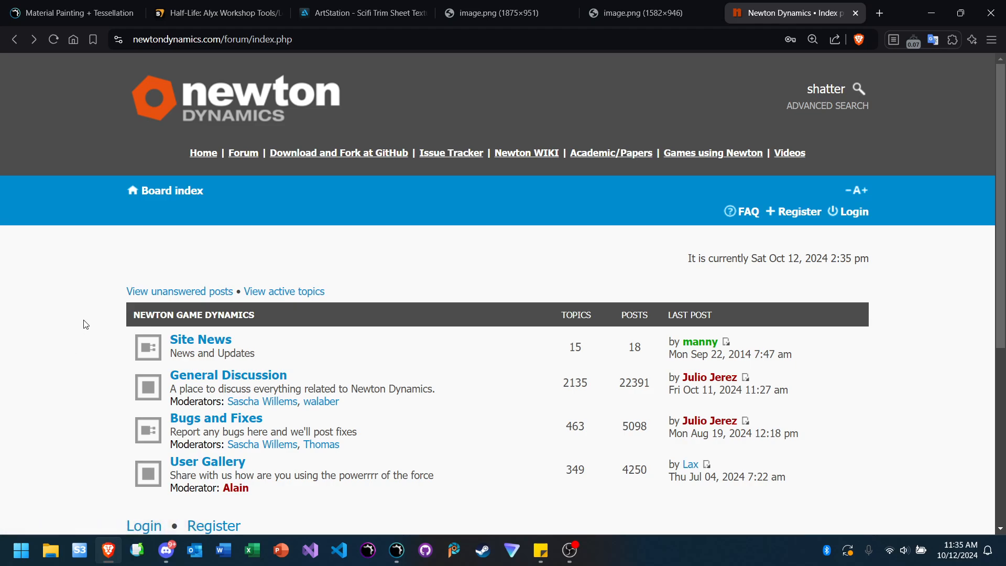
Step: Open the General Discussion board, skim its topic list and return to the forum index
{"action": "scroll", "coordinate": [84, 325], "scroll_direction": "down", "scroll_amount": 2}
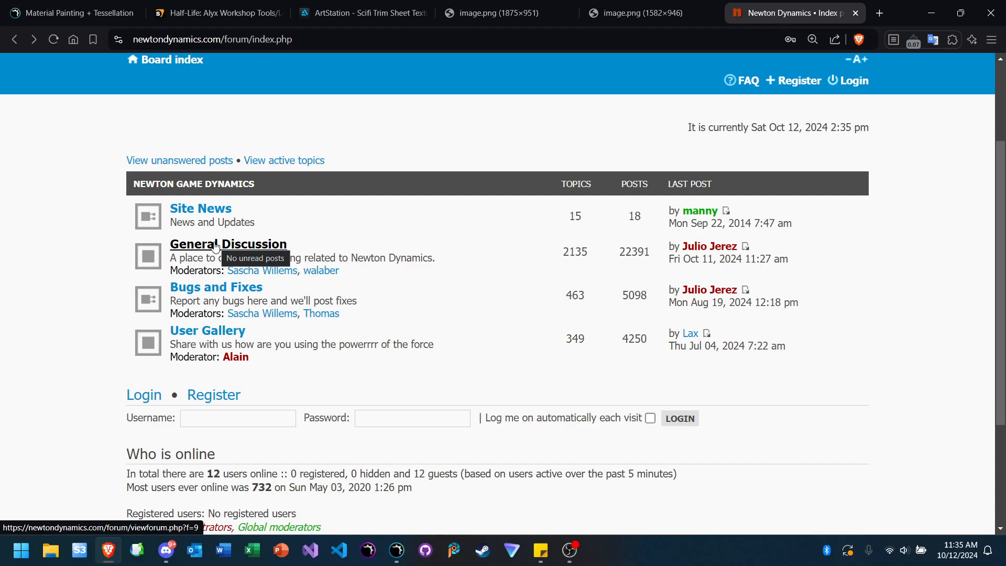
{"action": "left_click", "coordinate": [216, 245]}
{"action": "scroll", "coordinate": [96, 292], "scroll_direction": "down", "scroll_amount": 4}
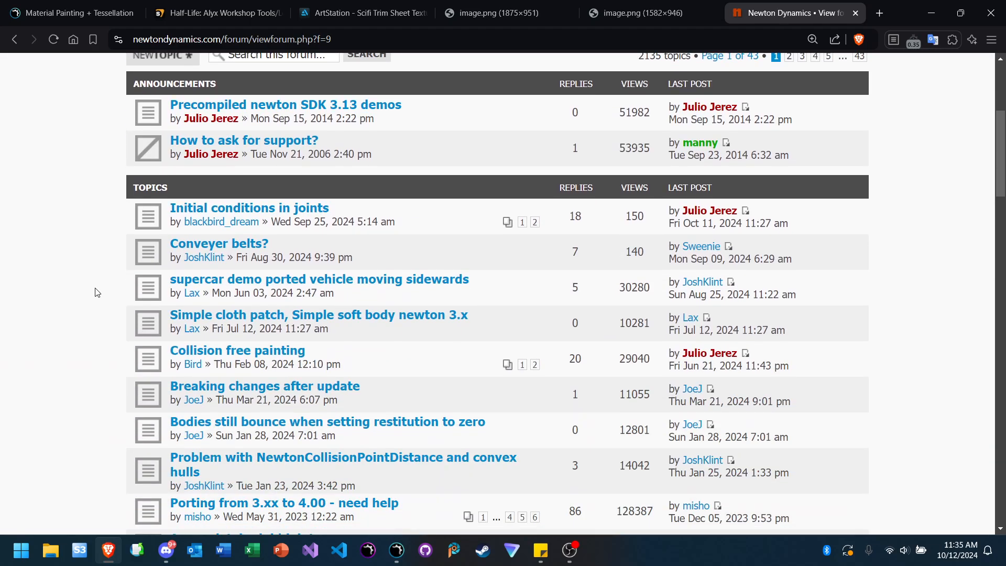
{"action": "left_click", "coordinate": [15, 39]}
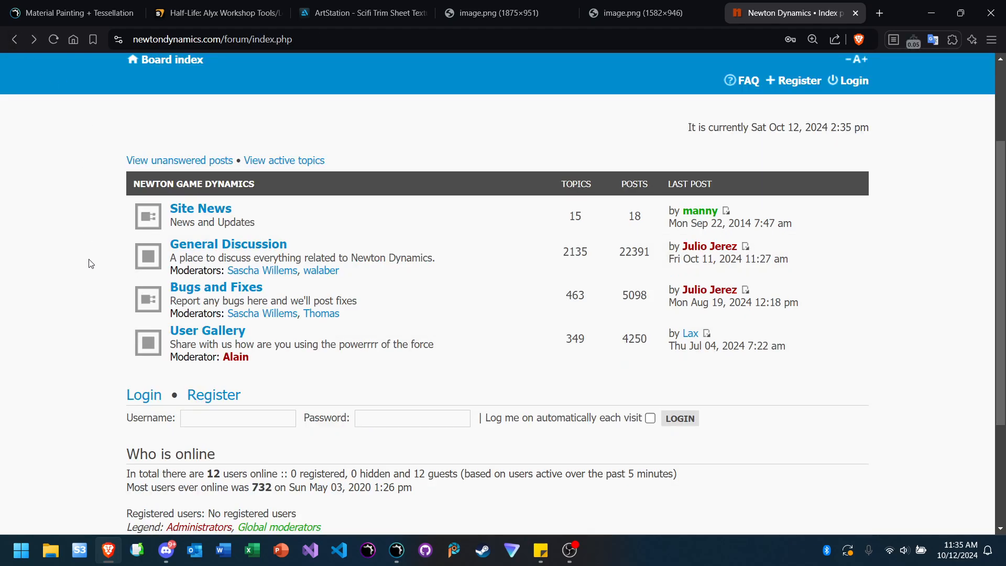
{"action": "scroll", "coordinate": [91, 264], "scroll_direction": "up", "scroll_amount": 3}
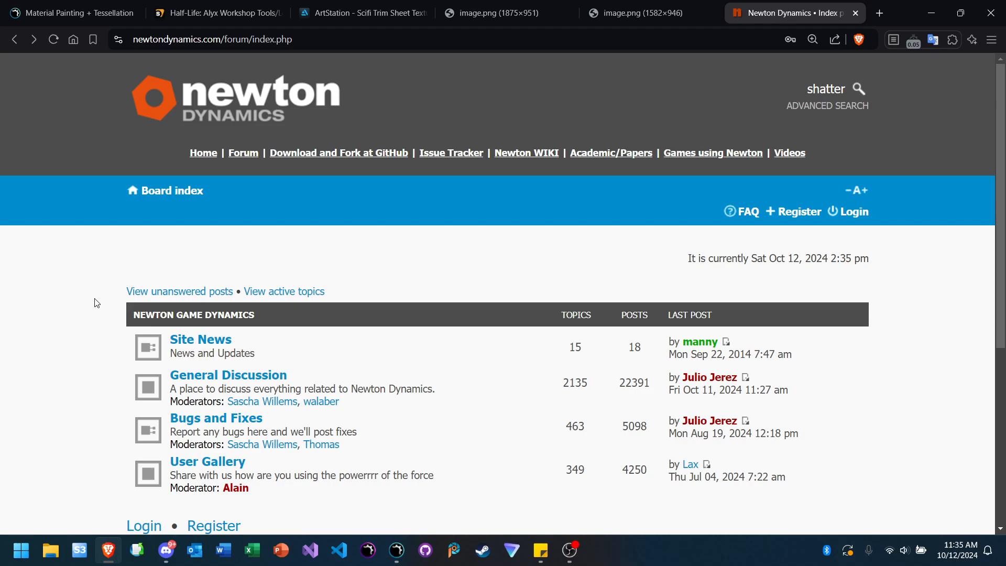
Step: Switch to Ultra Engine, activate the Select tool and examine the carved concrete blocks from several angles in the perspective view
{"action": "left_click", "coordinate": [396, 550]}
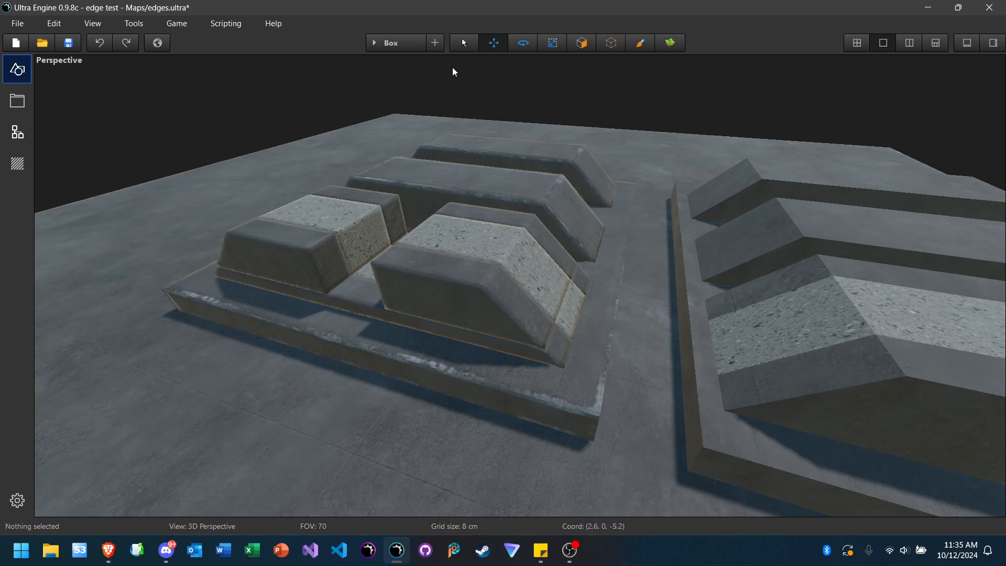
{"action": "left_click", "coordinate": [464, 43]}
{"action": "key", "text": "d"}
{"action": "right_click_drag", "start_coordinate": [297, 191], "coordinate": [406, 212]}
{"action": "key", "text": "w"}
{"action": "key", "text": "s"}
{"action": "key", "text": "a"}
{"action": "key", "text": "d"}
{"action": "left_click_drag", "start_coordinate": [406, 212], "coordinate": [395, 204]}
{"action": "right_click_drag", "start_coordinate": [396, 205], "coordinate": [286, 207]}
{"action": "key", "text": "w"}
{"action": "key", "text": "d"}
{"action": "key", "text": "s"}
Step: Switch to Discord, open the demolished wall photo in the browser and examine the broken edges and rubble
{"action": "left_click", "coordinate": [168, 551]}
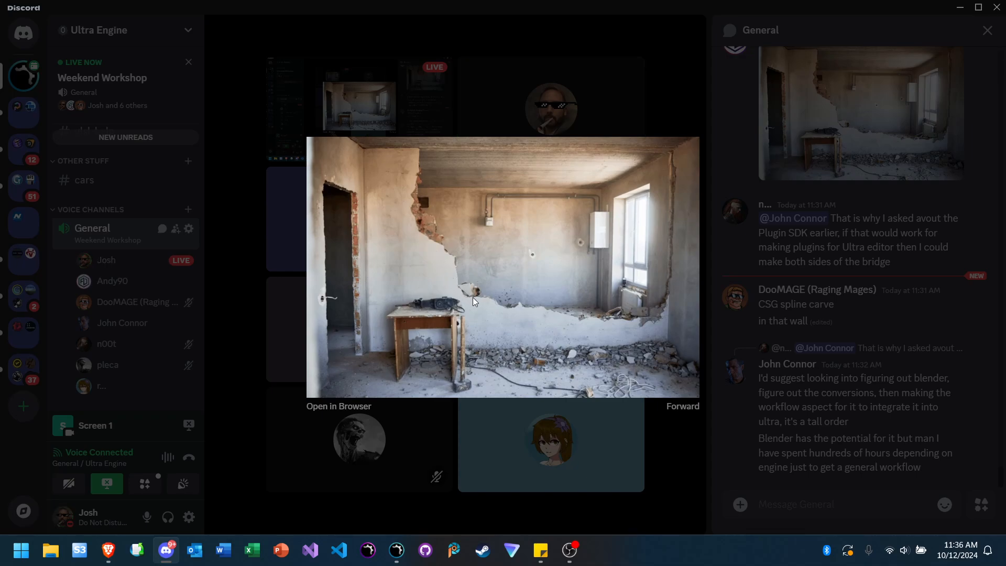
{"action": "mouse_move", "coordinate": [397, 551]}
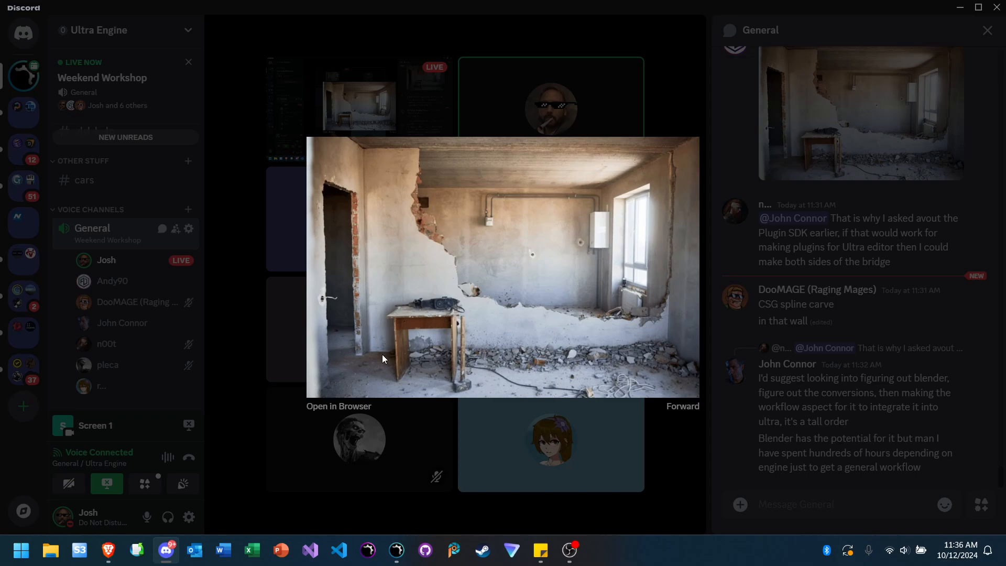
{"action": "left_click", "coordinate": [339, 407]}
{"action": "scroll", "coordinate": [415, 230], "scroll_direction": "down", "scroll_amount": 2}
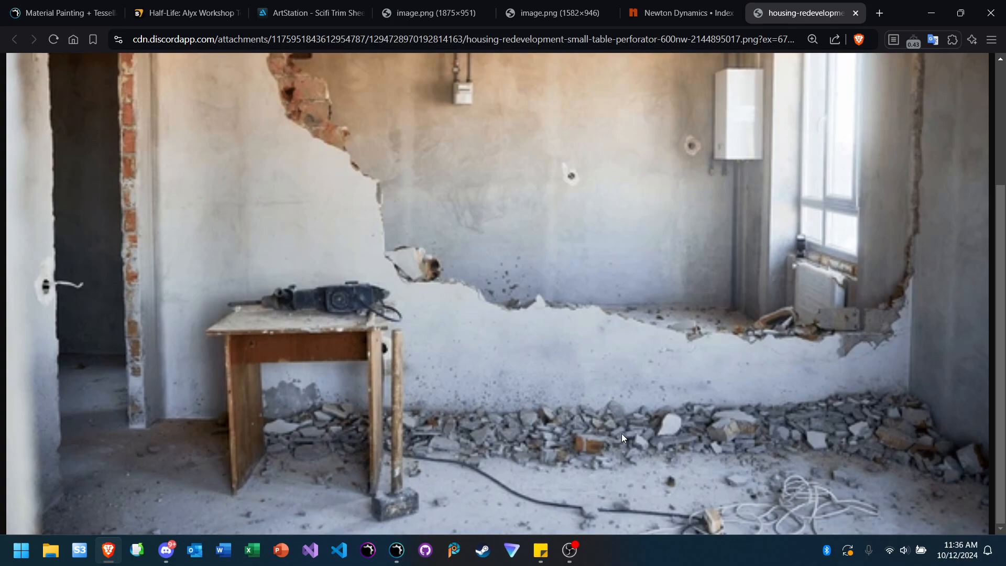
Step: Return to Discord, close the photo preview and open the Cement Rubble decals Patreon link from the game-art channel
{"action": "left_click", "coordinate": [166, 550]}
{"action": "left_click", "coordinate": [262, 360]}
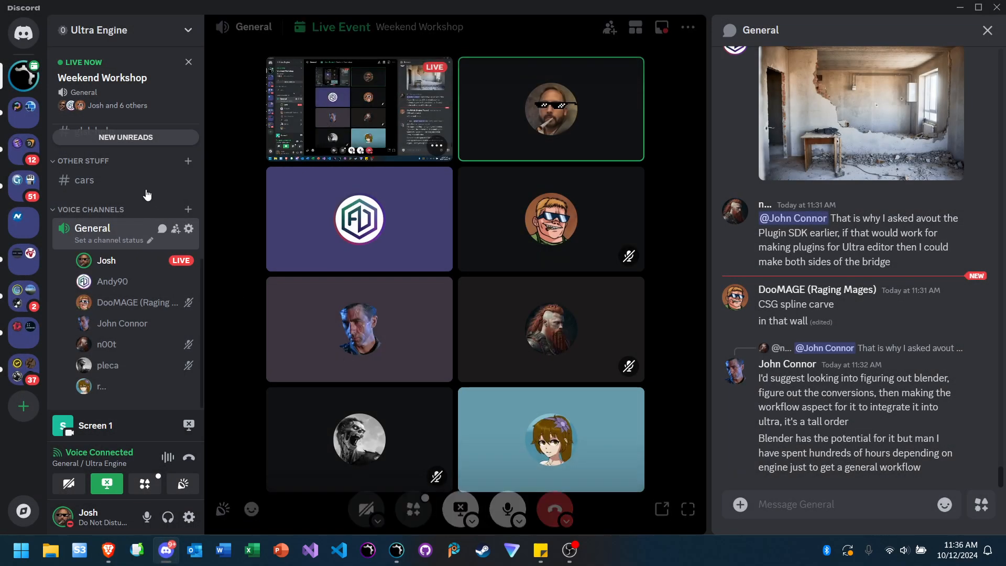
{"action": "scroll", "coordinate": [144, 194], "scroll_direction": "up", "scroll_amount": 5}
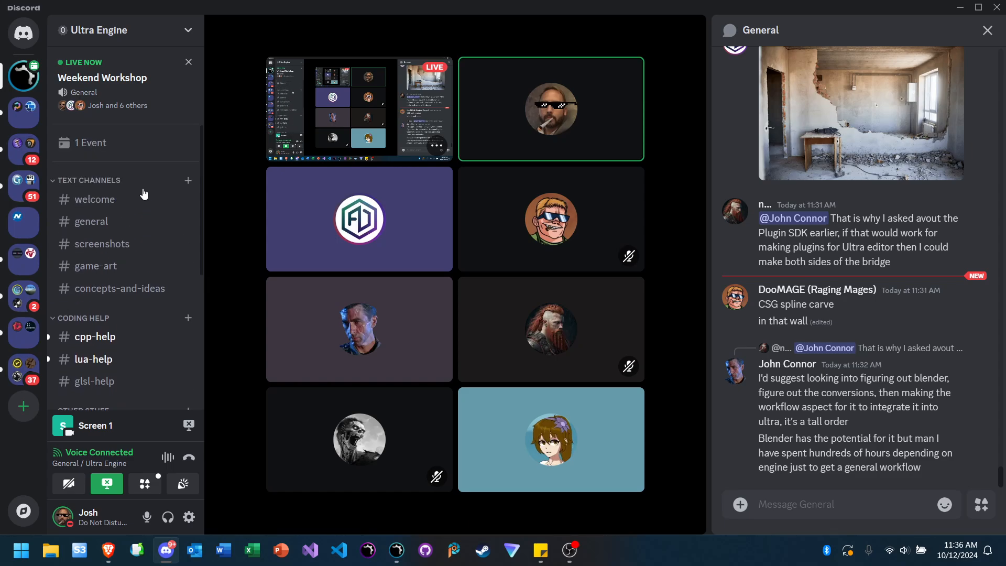
{"action": "left_click", "coordinate": [95, 265]}
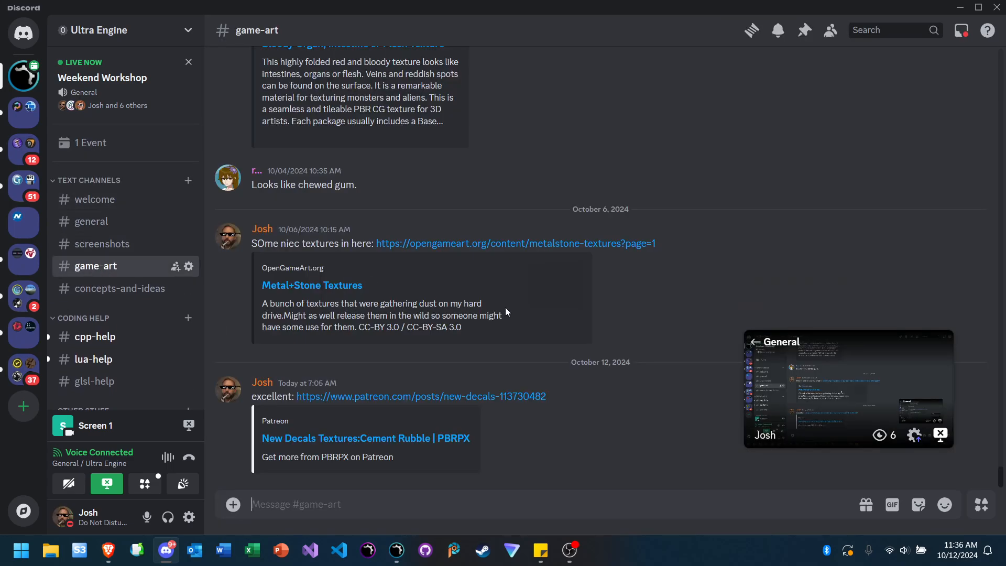
{"action": "left_click", "coordinate": [367, 439]}
{"action": "left_click", "coordinate": [595, 336]}
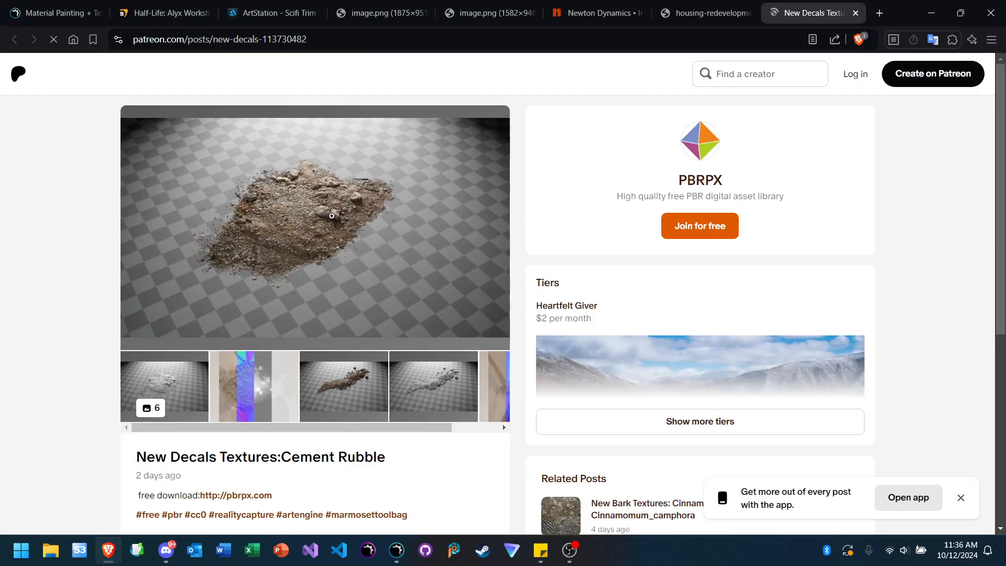
Step: Enlarge the Cement Rubble post's first preview image and browse through the gallery to the fourth image
{"action": "left_click", "coordinate": [332, 216]}
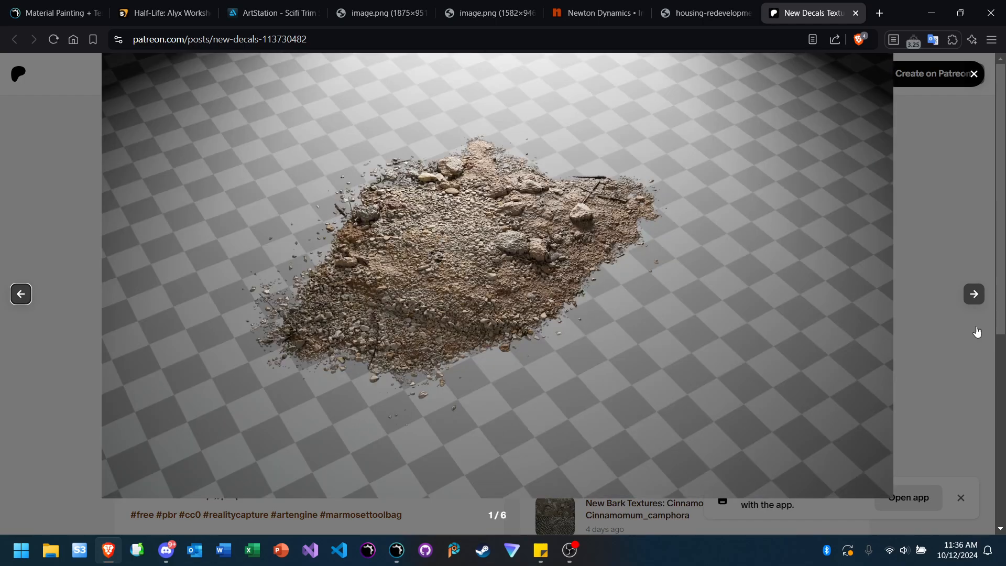
{"action": "left_click", "coordinate": [973, 296]}
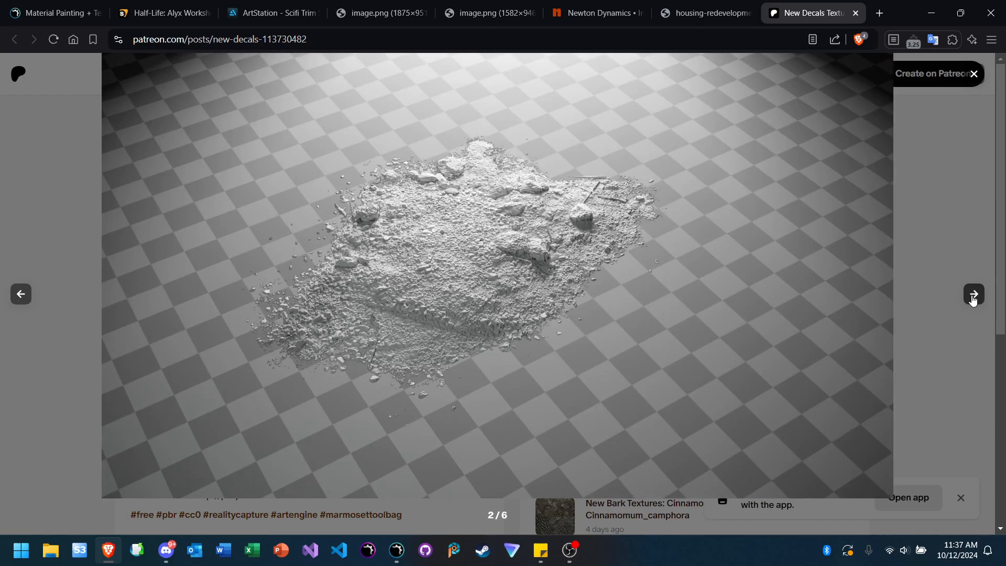
{"action": "left_click", "coordinate": [973, 296]}
{"action": "left_click", "coordinate": [973, 297]}
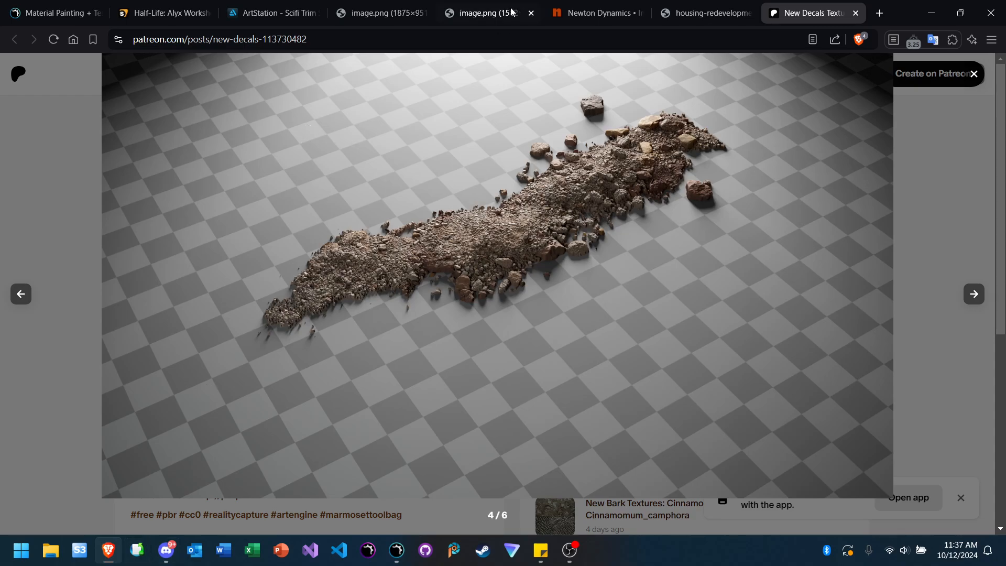
Step: Switch to Discord, open the demolished wall photo from the General voice chat in the browser and compare it with the Cement Rubble decal image
{"action": "left_click", "coordinate": [156, 558]}
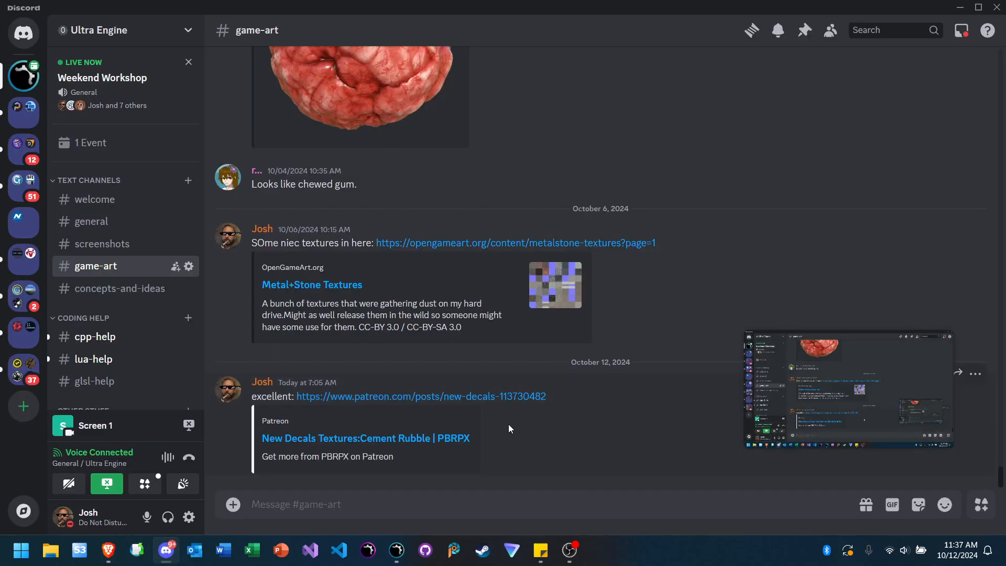
{"action": "scroll", "coordinate": [100, 291], "scroll_direction": "down", "scroll_amount": 5}
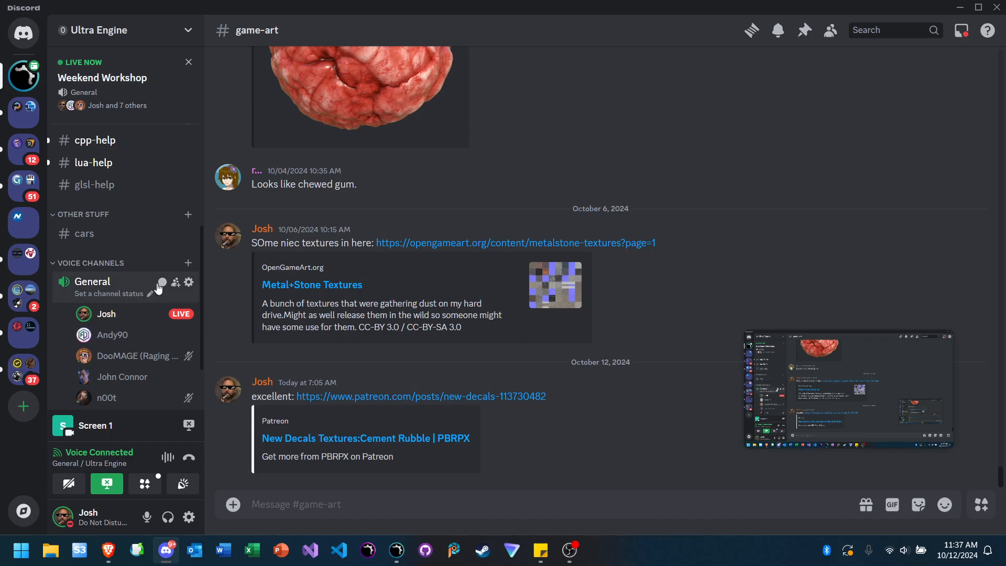
{"action": "left_click", "coordinate": [162, 283]}
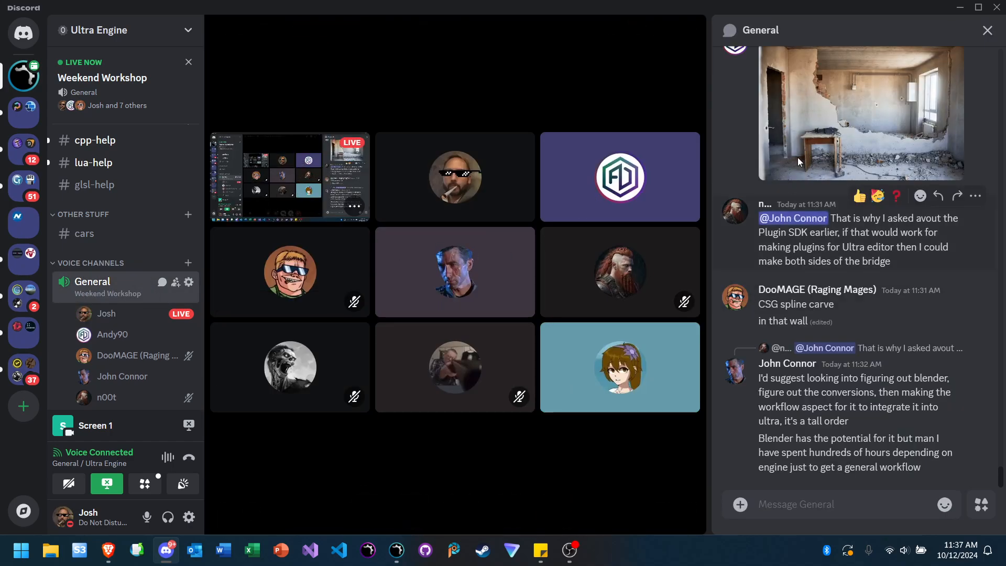
{"action": "left_click", "coordinate": [813, 120]}
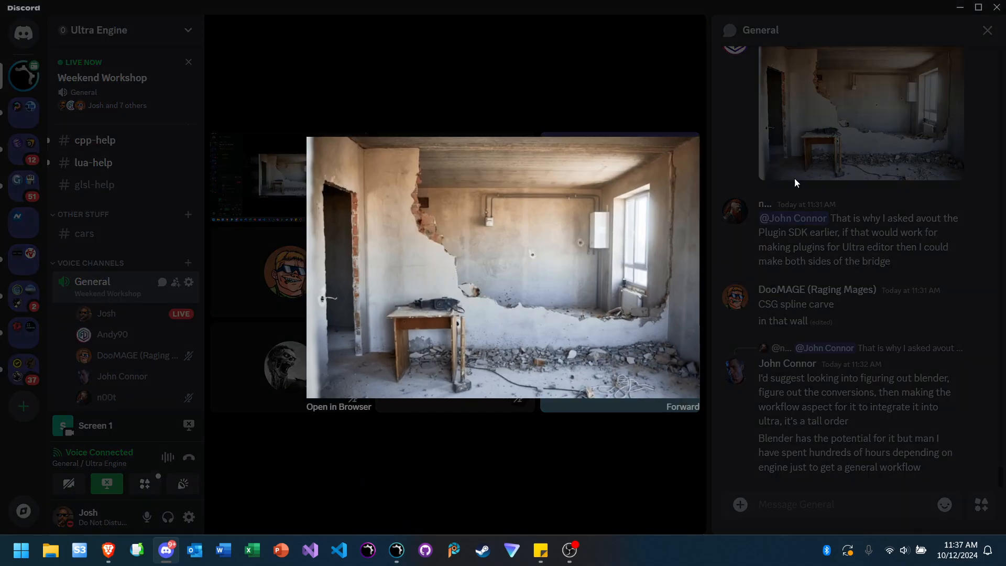
{"action": "left_click", "coordinate": [321, 408]}
{"action": "scroll", "coordinate": [511, 390], "scroll_direction": "down", "scroll_amount": 1}
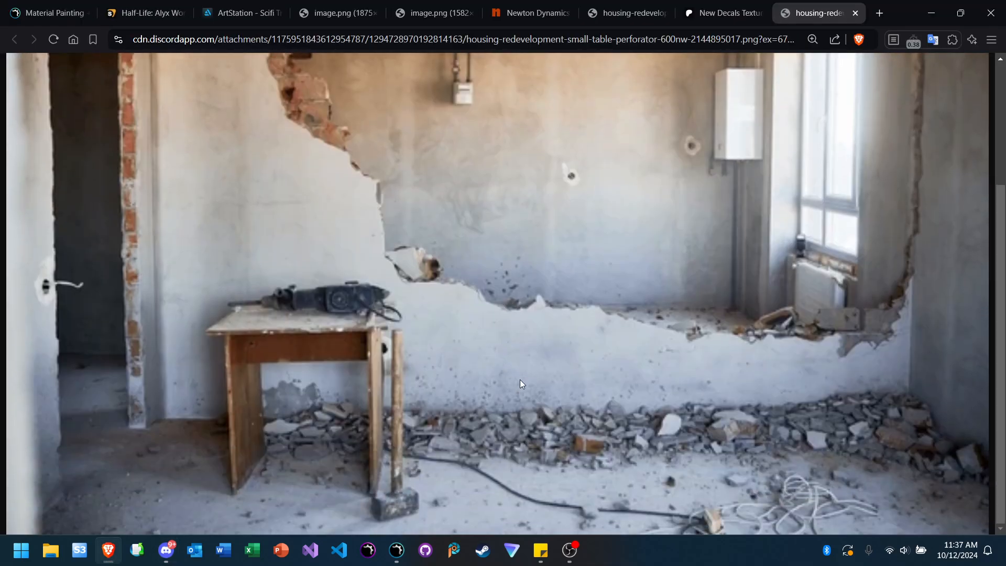
{"action": "left_click", "coordinate": [716, 16]}
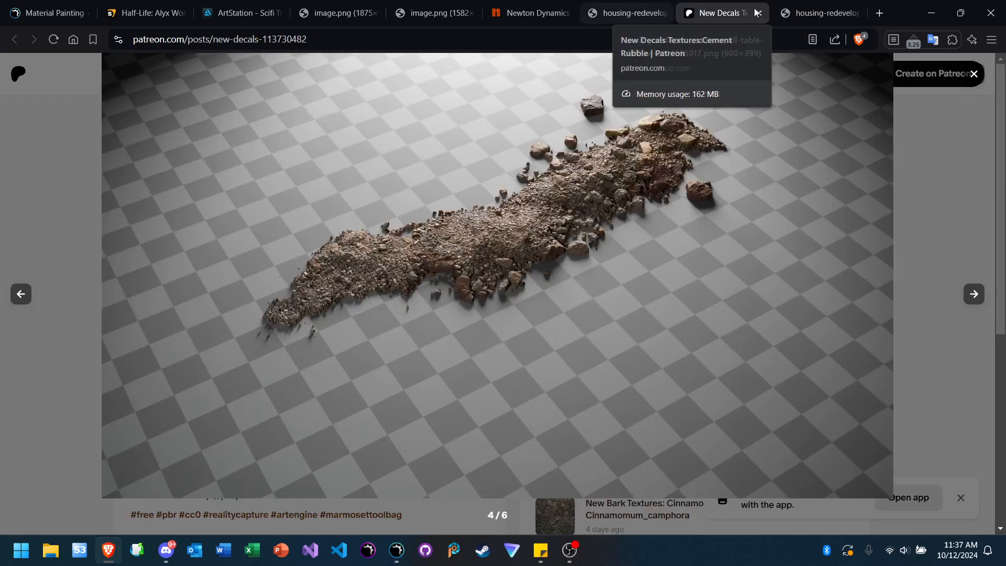
{"action": "left_click", "coordinate": [811, 12]}
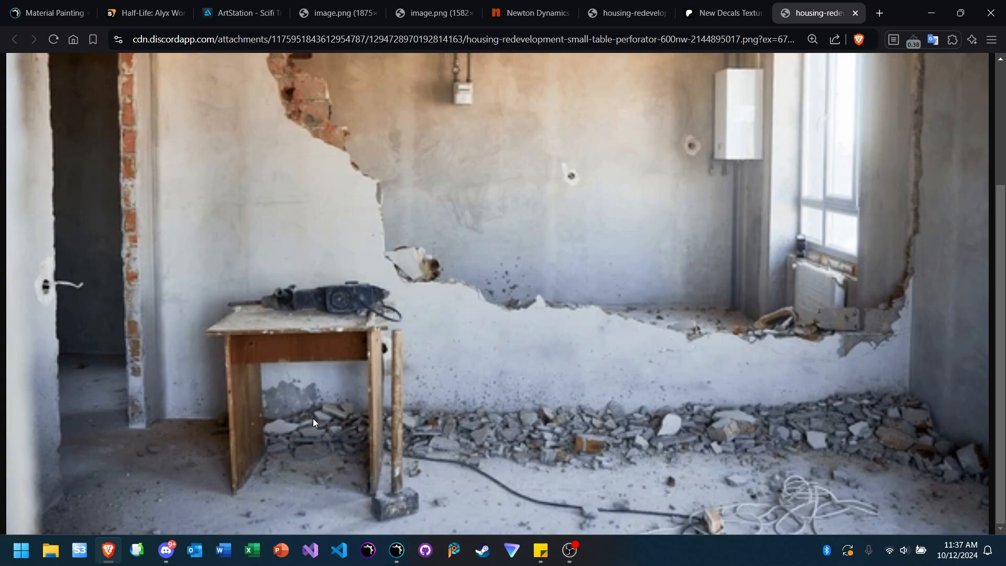
Step: Switch to Ultra Engine, activate the Material Painter with its settings shown and restrict painting to the picked object only
{"action": "left_click", "coordinate": [397, 550]}
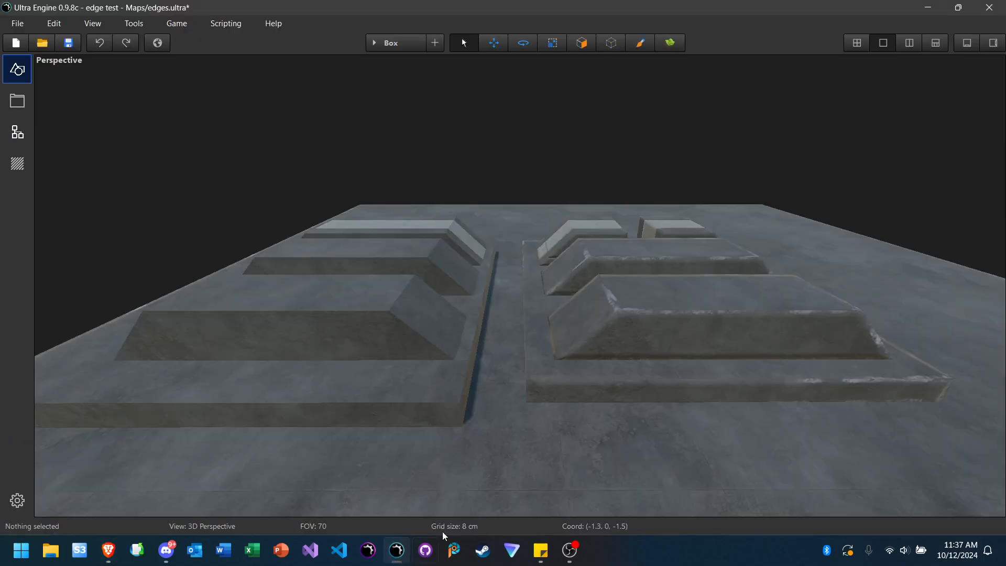
{"action": "left_click", "coordinate": [640, 43]}
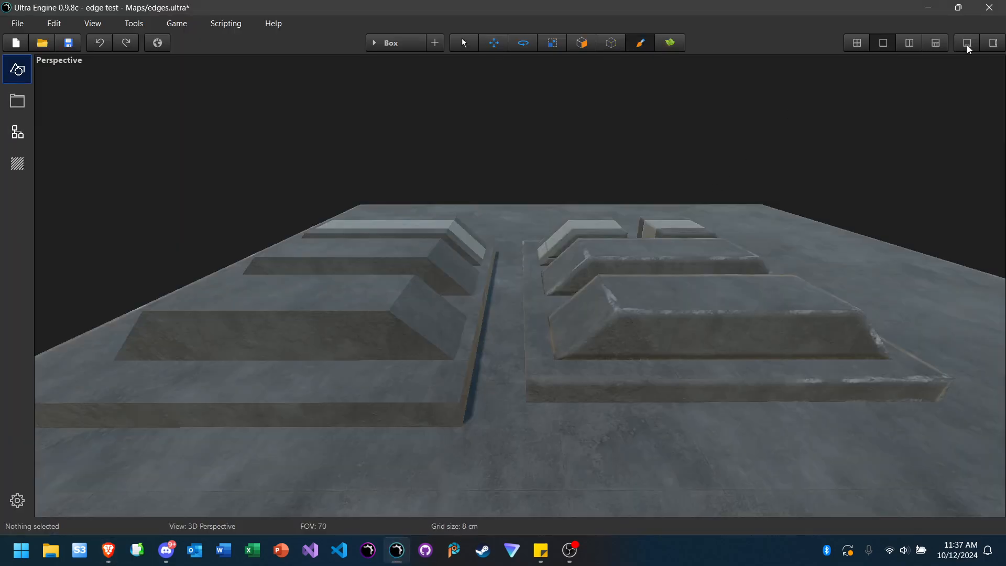
{"action": "left_click", "coordinate": [993, 43]}
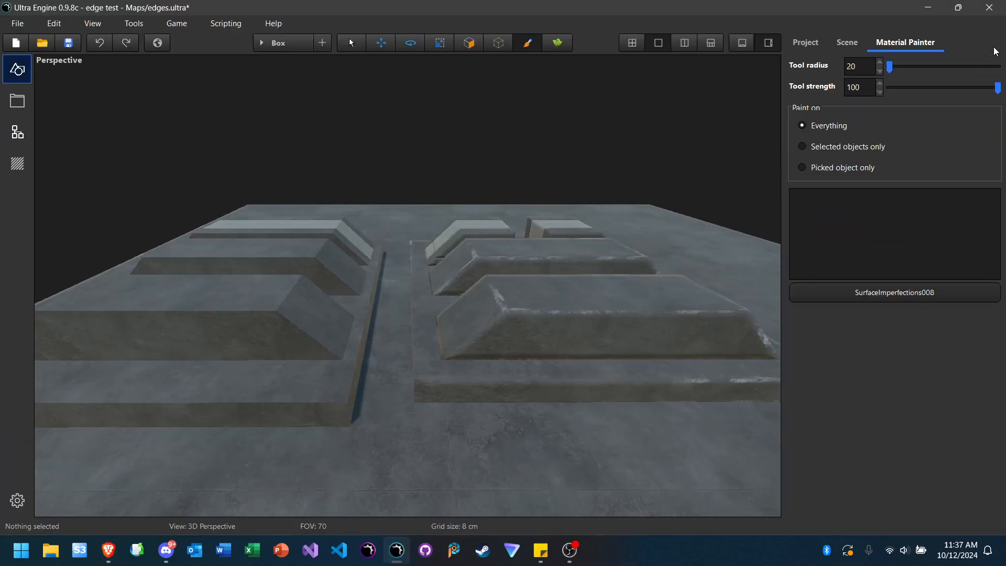
{"action": "left_click", "coordinate": [842, 149]}
{"action": "left_click", "coordinate": [841, 169]}
Step: Switch to the browser and examine the demolished wall photo's broken edges and floor rubble
{"action": "left_click", "coordinate": [110, 558]}
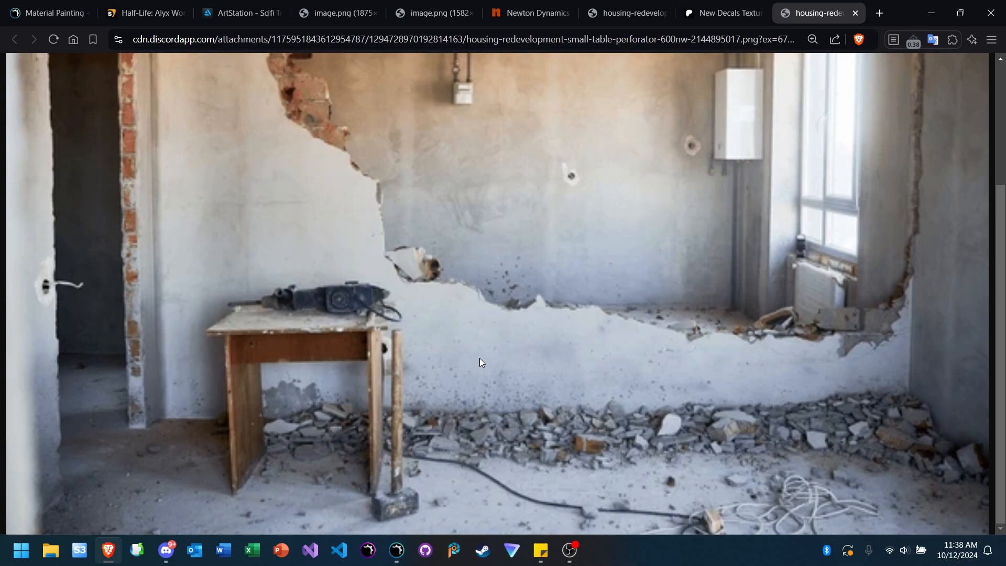
{"action": "scroll", "coordinate": [166, 243], "scroll_direction": "up", "scroll_amount": 3}
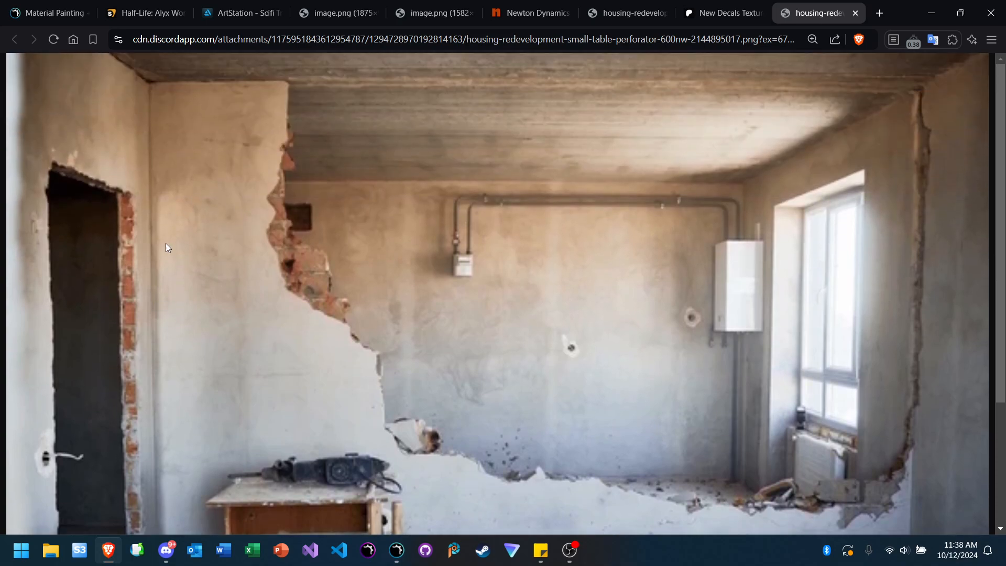
{"action": "scroll", "coordinate": [191, 275], "scroll_direction": "down", "scroll_amount": 3}
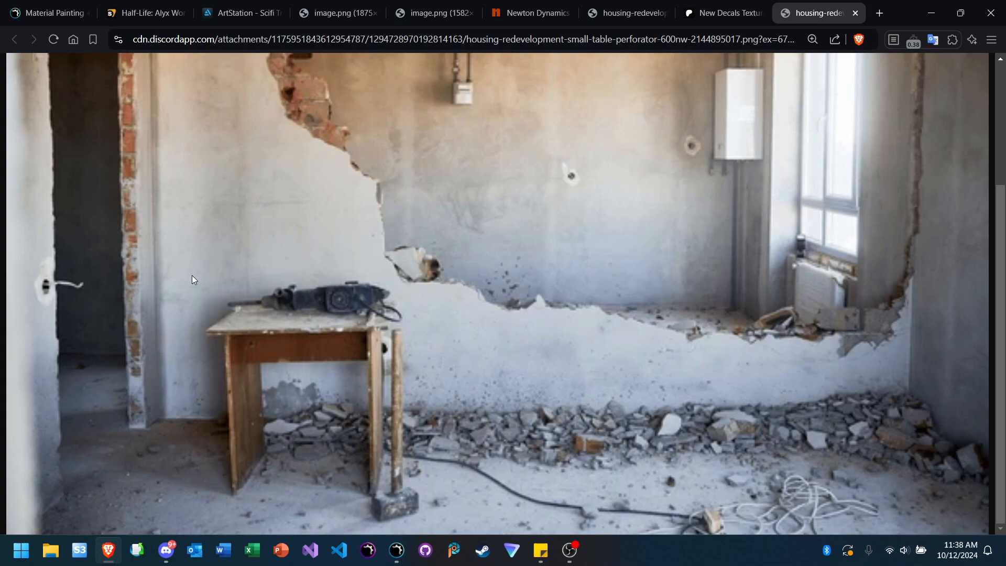
{"action": "mouse_move", "coordinate": [396, 553]}
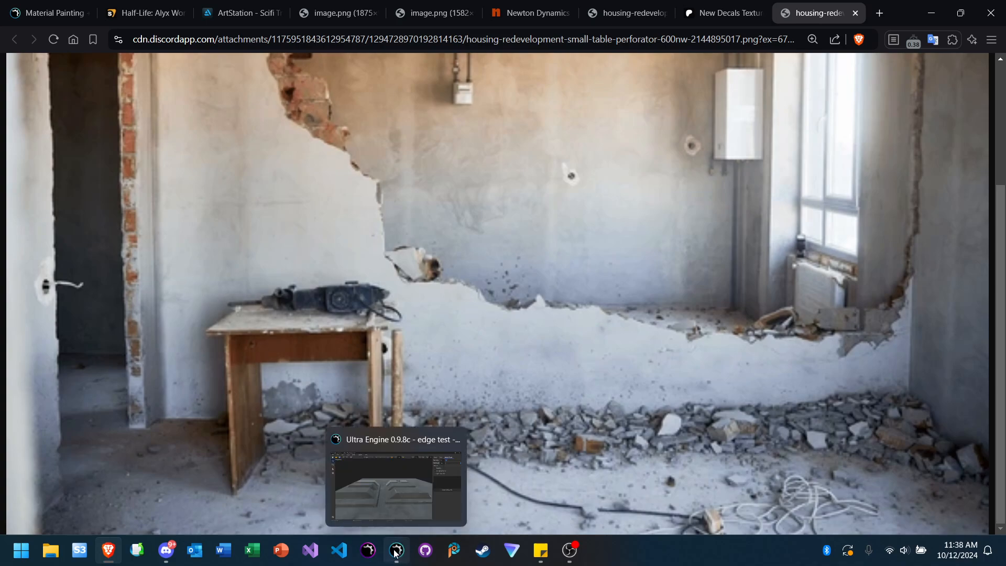
{"action": "left_click", "coordinate": [638, 562]}
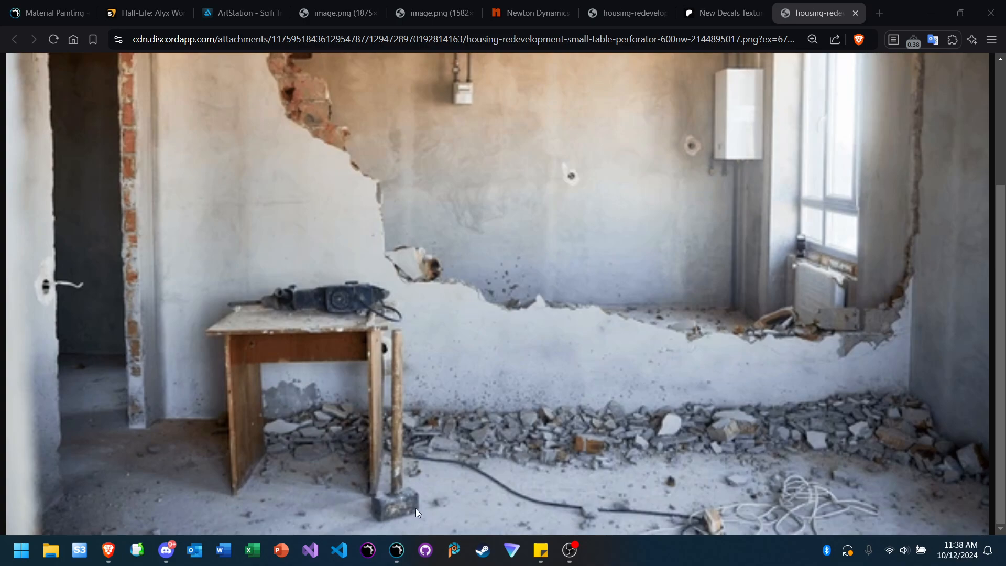
Step: Return to Ultra Engine, select the large concrete floor in face mode and subdivide its faces to 16 by 16
{"action": "left_click", "coordinate": [400, 553]}
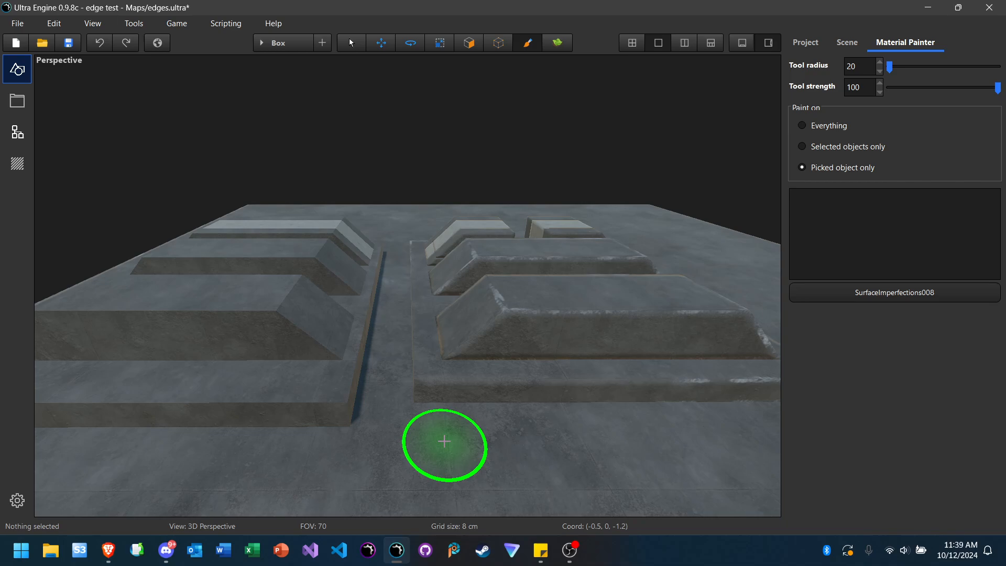
{"action": "scroll", "coordinate": [445, 441], "scroll_direction": "down", "scroll_amount": 3}
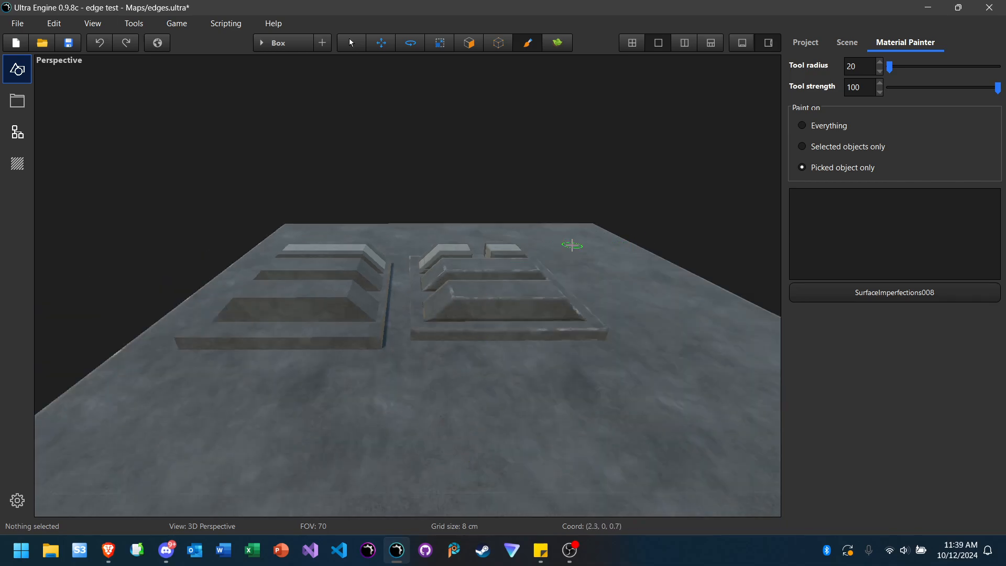
{"action": "left_click", "coordinate": [470, 47]}
{"action": "left_click", "coordinate": [490, 376]}
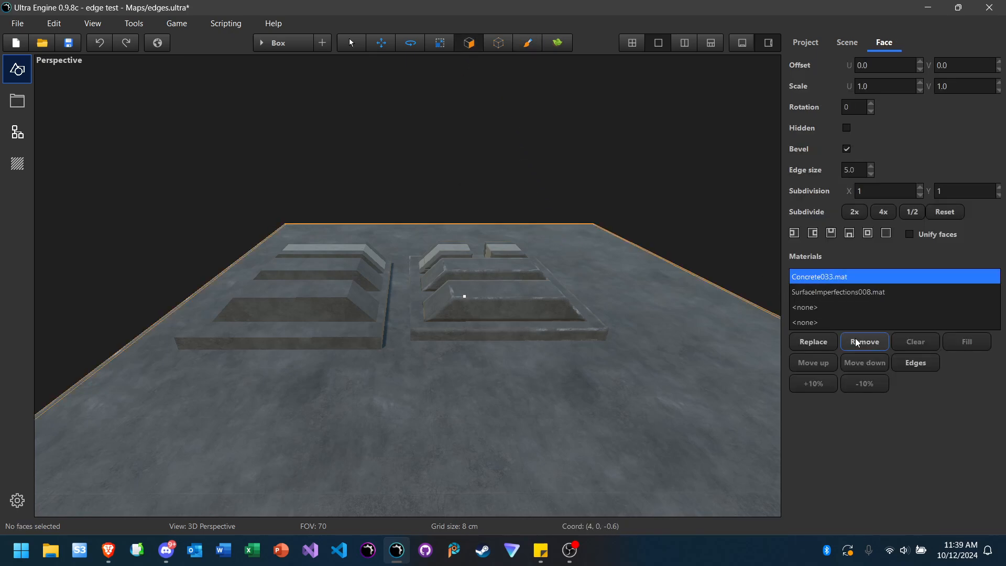
{"action": "left_click", "coordinate": [879, 213]}
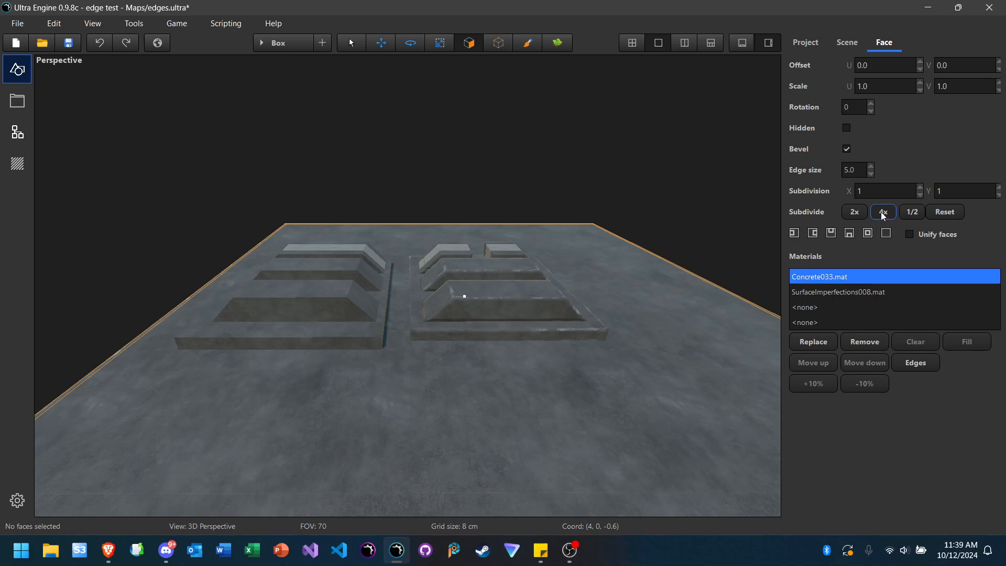
{"action": "left_click", "coordinate": [855, 215]}
{"action": "left_click", "coordinate": [854, 215]}
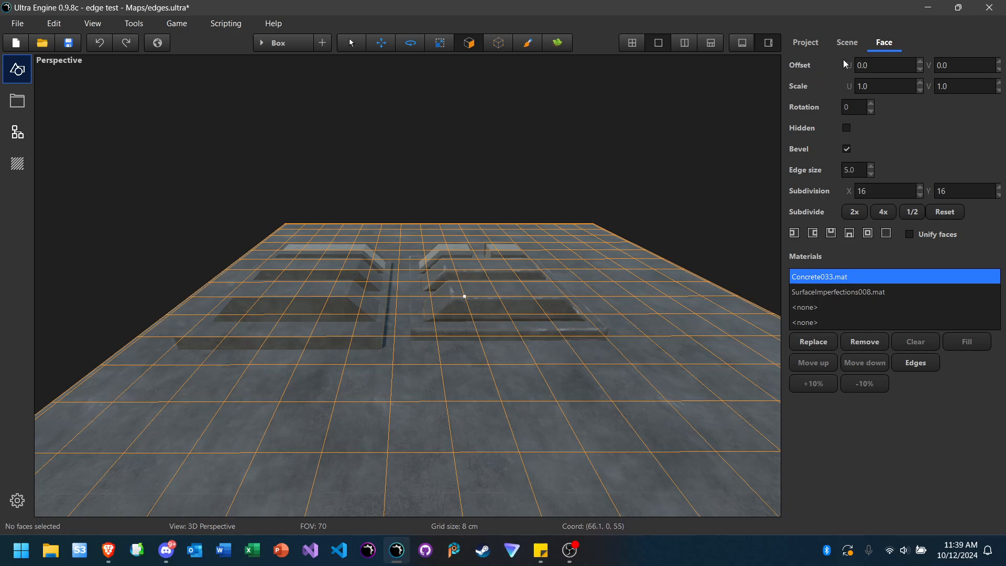
Step: Set the Material Painter radius to 103, paint SurfaceImperfections008 across the floor, and set painting to affect everything
{"action": "left_click", "coordinate": [531, 46]}
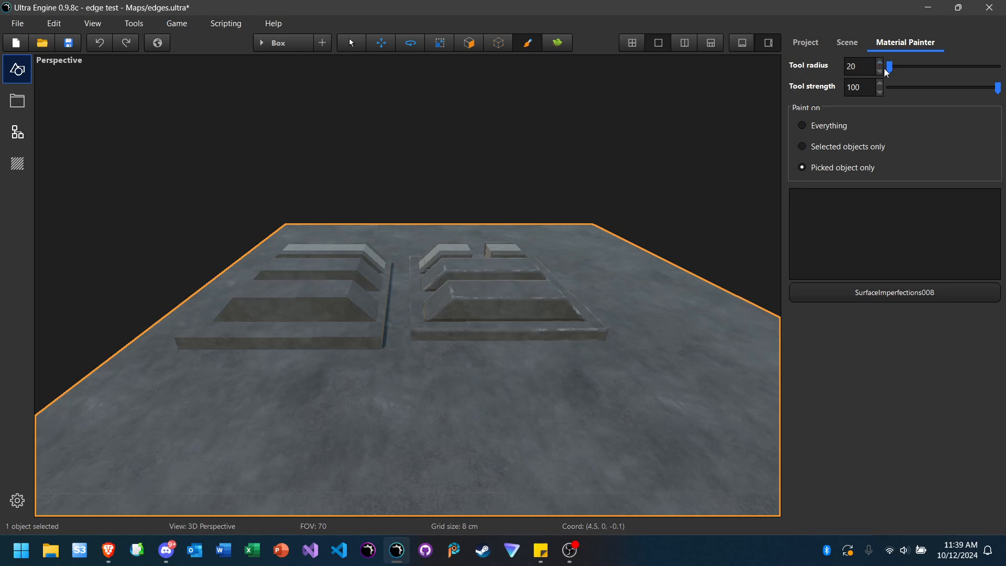
{"action": "left_click_drag", "start_coordinate": [888, 70], "coordinate": [890, 71]}
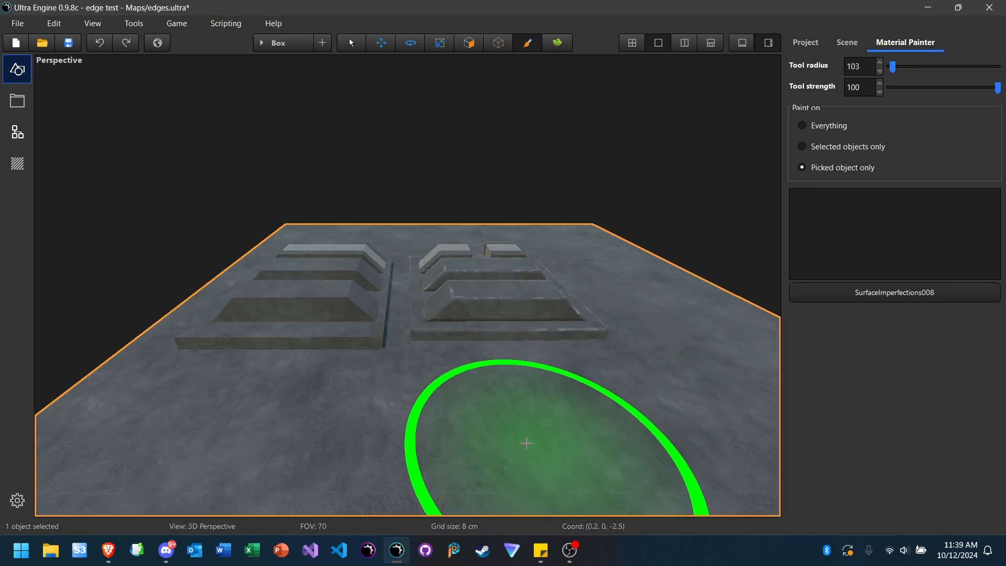
{"action": "mouse_move", "coordinate": [287, 419]}
{"action": "left_mouse_down"}
{"action": "mouse_move", "coordinate": [256, 430]}
{"action": "mouse_move", "coordinate": [484, 391]}
{"action": "mouse_move", "coordinate": [550, 360]}
{"action": "mouse_move", "coordinate": [618, 287]}
{"action": "mouse_move", "coordinate": [606, 263]}
{"action": "mouse_move", "coordinate": [582, 249]}
{"action": "left_mouse_up"}
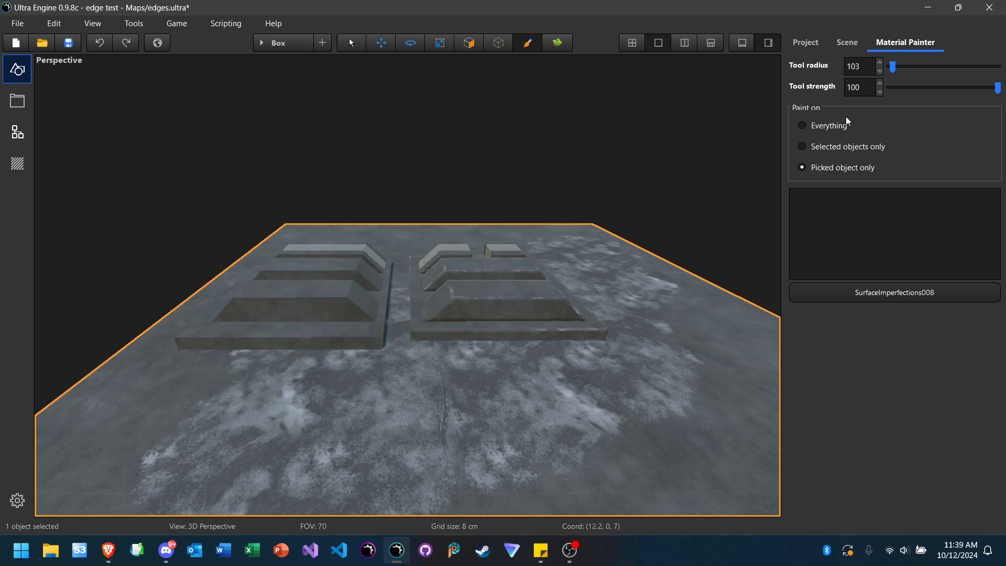
{"action": "left_click", "coordinate": [832, 127]}
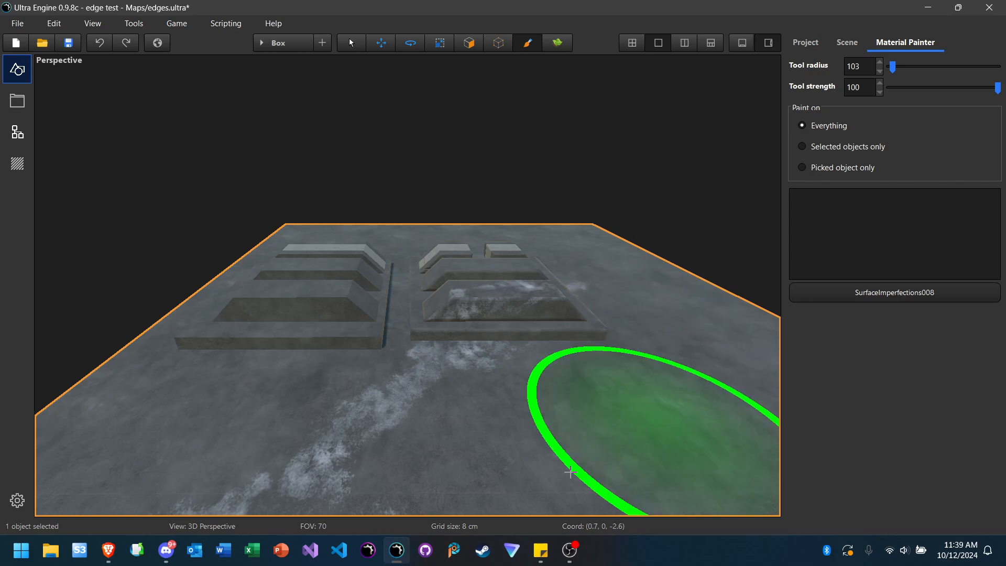
Step: Switch to Discord, open the demolished wall photo in the browser again and examine the rubble along the wall
{"action": "left_click", "coordinate": [168, 554]}
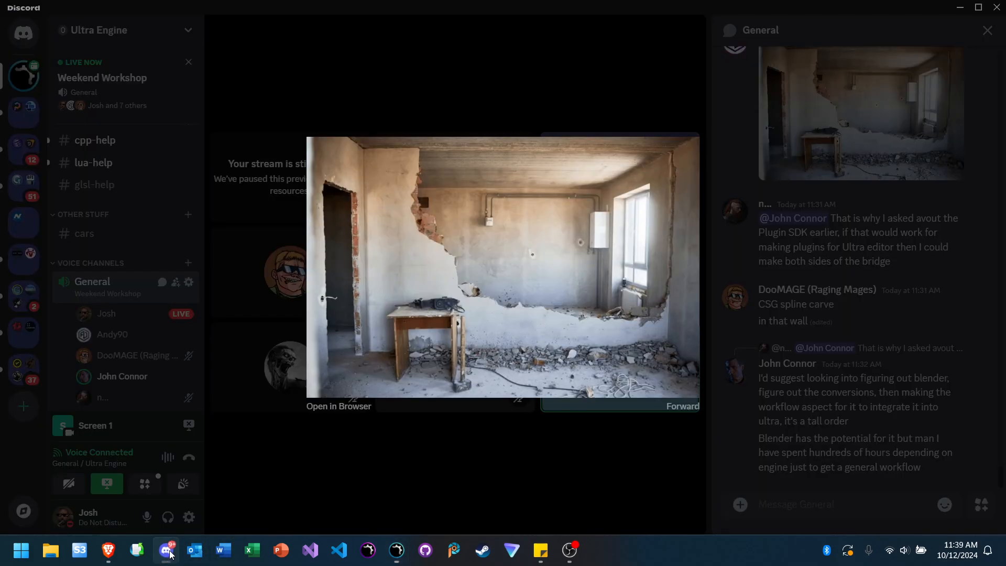
{"action": "left_click", "coordinate": [348, 412]}
{"action": "scroll", "coordinate": [520, 328], "scroll_direction": "down", "scroll_amount": 3}
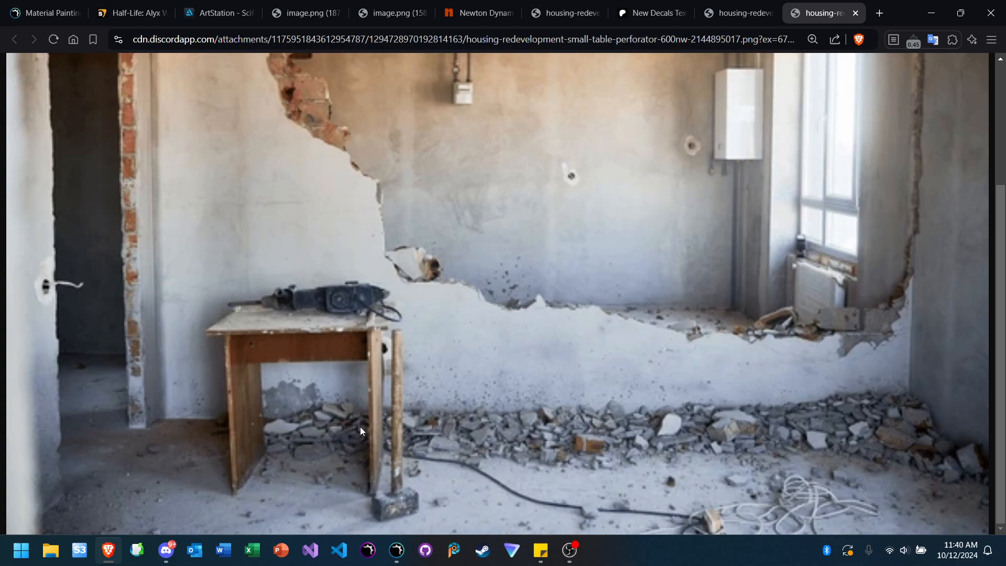
Step: Return to Ultra Engine and paint the SurfaceImperfections008 layer over the blocks and the floor around them
{"action": "left_click", "coordinate": [398, 550]}
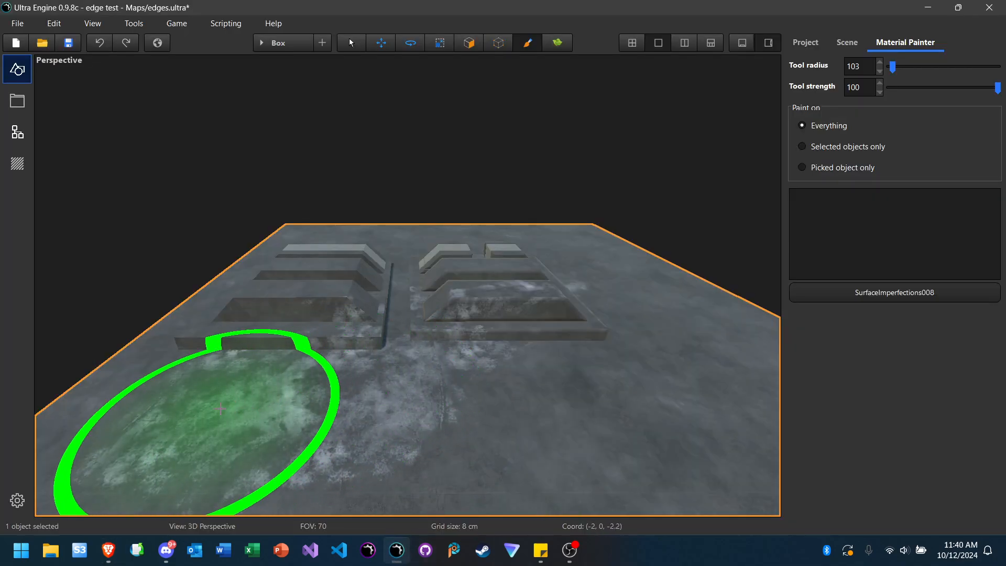
{"action": "mouse_move", "coordinate": [221, 409]}
{"action": "left_mouse_down"}
{"action": "mouse_move", "coordinate": [415, 302]}
{"action": "mouse_move", "coordinate": [527, 337]}
{"action": "mouse_move", "coordinate": [655, 325]}
{"action": "mouse_move", "coordinate": [483, 356]}
{"action": "mouse_move", "coordinate": [441, 400]}
{"action": "left_mouse_up"}
{"action": "mouse_move", "coordinate": [442, 401]}
{"action": "right_mouse_down"}
{"action": "mouse_move", "coordinate": [371, 426]}
{"action": "mouse_move", "coordinate": [393, 428]}
{"action": "mouse_move", "coordinate": [406, 458]}
{"action": "mouse_move", "coordinate": [412, 430]}
{"action": "mouse_move", "coordinate": [445, 427]}
{"action": "mouse_move", "coordinate": [409, 419]}
{"action": "mouse_move", "coordinate": [393, 422]}
{"action": "mouse_move", "coordinate": [394, 434]}
{"action": "right_mouse_up"}
{"action": "key", "text": "w"}
{"action": "key", "text": "w"}
{"action": "key", "text": "s"}
{"action": "key", "text": "d"}
{"action": "key", "text": "s"}
{"action": "mouse_move", "coordinate": [599, 304]}
{"action": "left_mouse_down"}
{"action": "mouse_move", "coordinate": [584, 340]}
{"action": "mouse_move", "coordinate": [552, 367]}
{"action": "mouse_move", "coordinate": [514, 319]}
{"action": "left_mouse_up"}
{"action": "mouse_move", "coordinate": [577, 202]}
{"action": "left_mouse_down", "text": "ctrl"}
{"action": "mouse_move", "coordinate": [557, 189]}
{"action": "mouse_move", "coordinate": [608, 217]}
{"action": "mouse_move", "coordinate": [651, 293]}
{"action": "left_mouse_up", "text": "ctrl"}
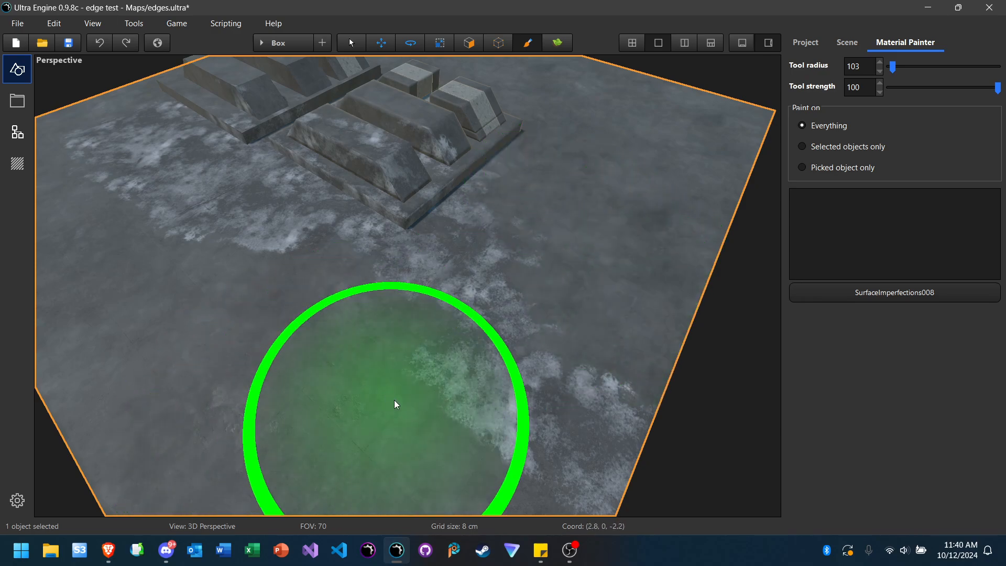
Step: Paint SurfaceImperfections008 over the carved concrete blocks and floor on the opposite side of the scene
{"action": "mouse_move", "coordinate": [367, 378]}
{"action": "right_mouse_down"}
{"action": "mouse_move", "coordinate": [319, 312]}
{"action": "mouse_move", "coordinate": [455, 293]}
{"action": "mouse_move", "coordinate": [472, 295]}
{"action": "mouse_move", "coordinate": [484, 322]}
{"action": "mouse_move", "coordinate": [477, 275]}
{"action": "mouse_move", "coordinate": [440, 281]}
{"action": "mouse_move", "coordinate": [337, 366]}
{"action": "mouse_move", "coordinate": [163, 400]}
{"action": "right_mouse_up"}
{"action": "key", "text": "w"}
{"action": "key", "text": "s"}
{"action": "key", "text": "w"}
{"action": "key", "text": "d"}
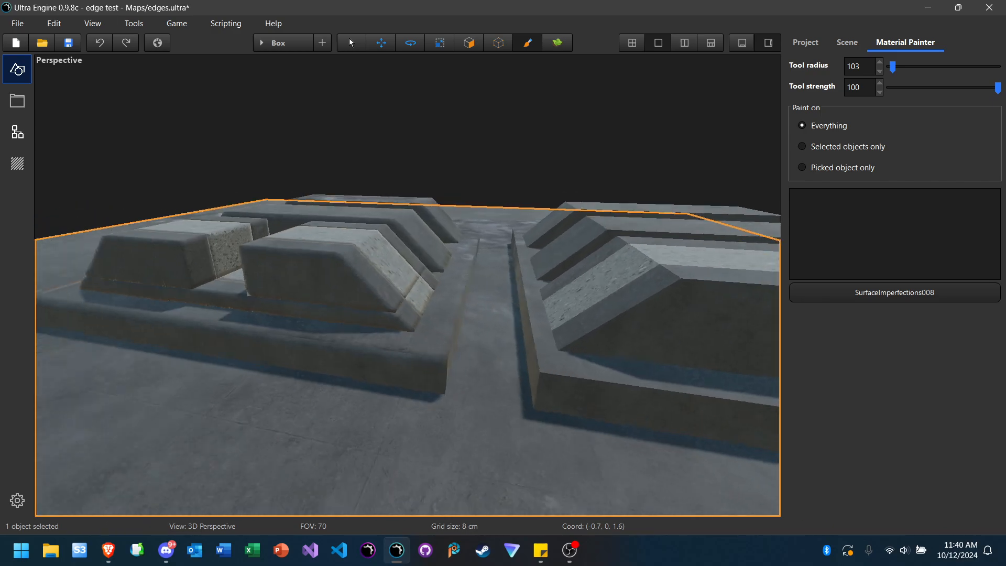
{"action": "key", "text": "s"}
{"action": "mouse_move", "coordinate": [320, 364]}
{"action": "right_mouse_down"}
{"action": "mouse_move", "coordinate": [312, 373]}
{"action": "mouse_move", "coordinate": [301, 362]}
{"action": "right_mouse_up"}
{"action": "key", "text": "d"}
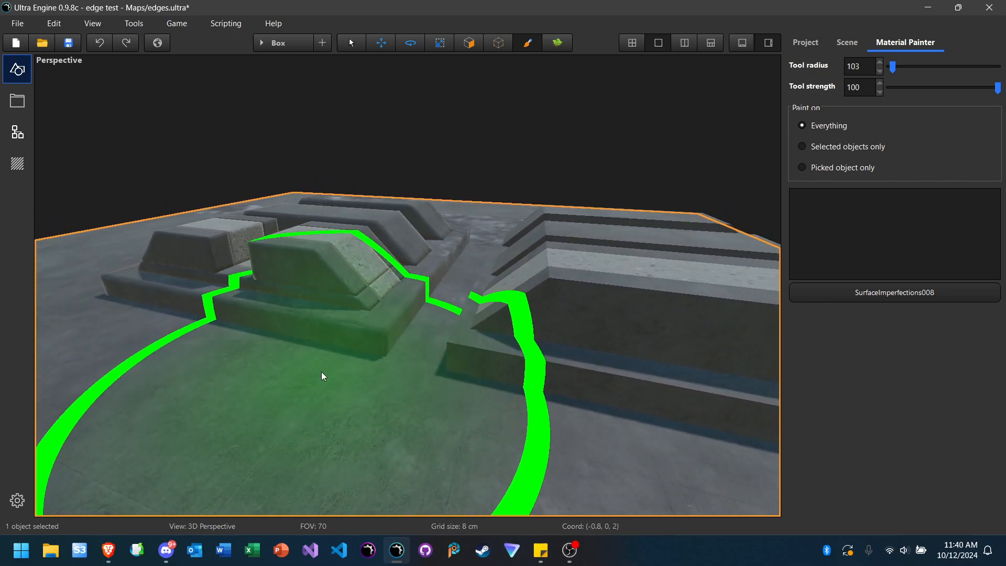
{"action": "mouse_move", "coordinate": [322, 373]}
{"action": "left_mouse_down"}
{"action": "mouse_move", "coordinate": [405, 373]}
{"action": "mouse_move", "coordinate": [561, 329]}
{"action": "mouse_move", "coordinate": [192, 306]}
{"action": "mouse_move", "coordinate": [622, 321]}
{"action": "mouse_move", "coordinate": [630, 294]}
{"action": "mouse_move", "coordinate": [479, 325]}
{"action": "mouse_move", "coordinate": [468, 315]}
{"action": "left_mouse_up"}
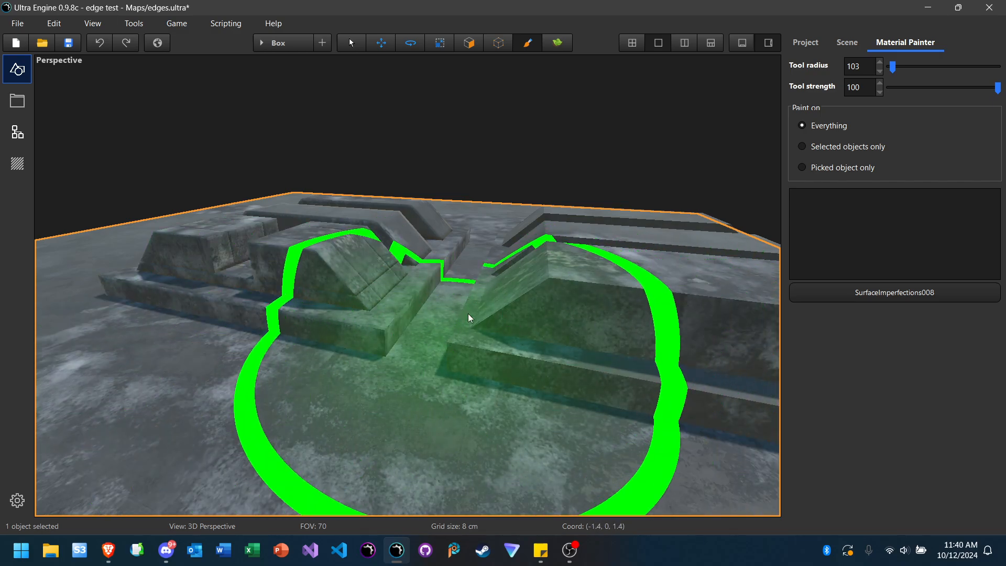
Step: Activate the Select tool, deselect the floor and examine the painted blocks from several angles
{"action": "left_click", "coordinate": [350, 44]}
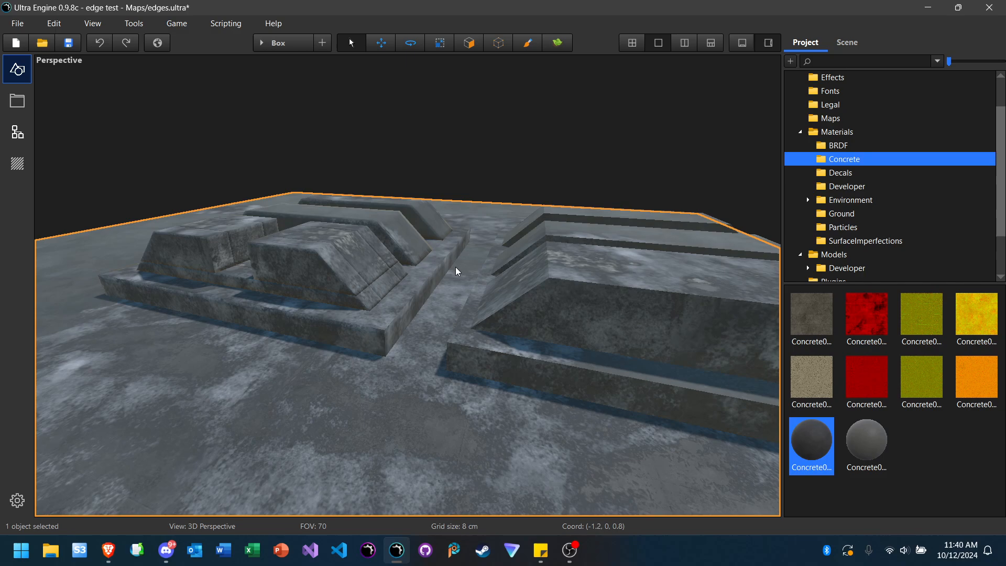
{"action": "left_click", "coordinate": [492, 151]}
{"action": "key", "text": "d"}
{"action": "right_click_drag", "start_coordinate": [472, 198], "coordinate": [450, 225]}
{"action": "key", "text": "w"}
{"action": "key", "text": "s"}
{"action": "key", "text": "w"}
{"action": "key", "text": "s"}
{"action": "key", "text": "a"}
{"action": "key", "text": "d"}
{"action": "key", "text": "s"}
{"action": "key", "text": "d"}
{"action": "key", "text": "s"}
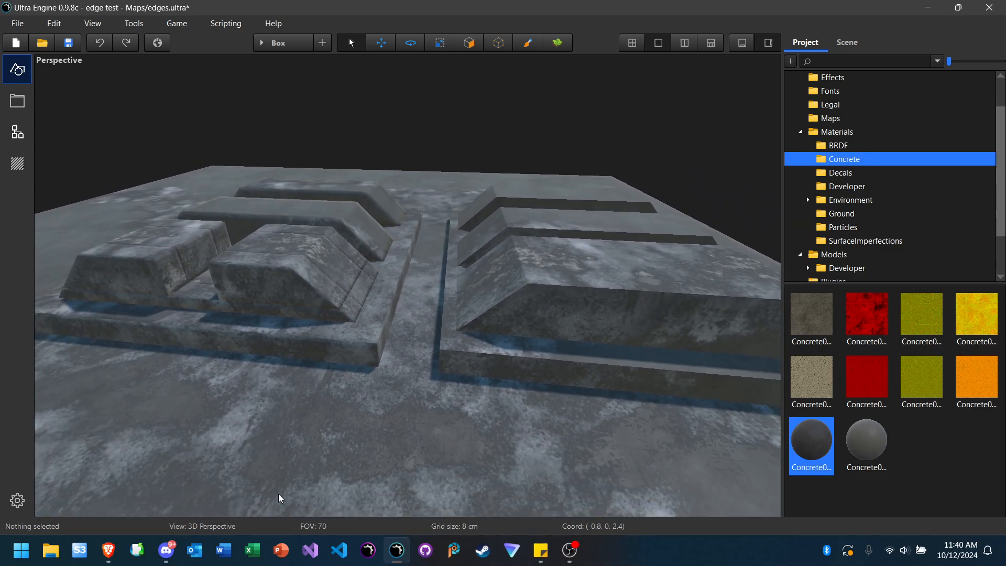
Step: Switch to Discord and close the demolished wall photo preview
{"action": "left_click", "coordinate": [166, 549]}
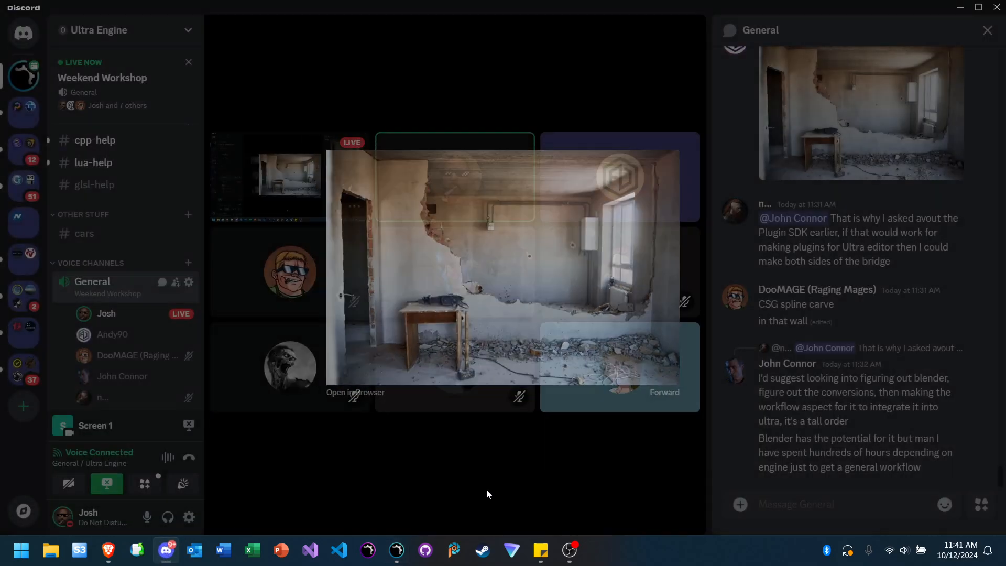
{"action": "left_click", "coordinate": [487, 490]}
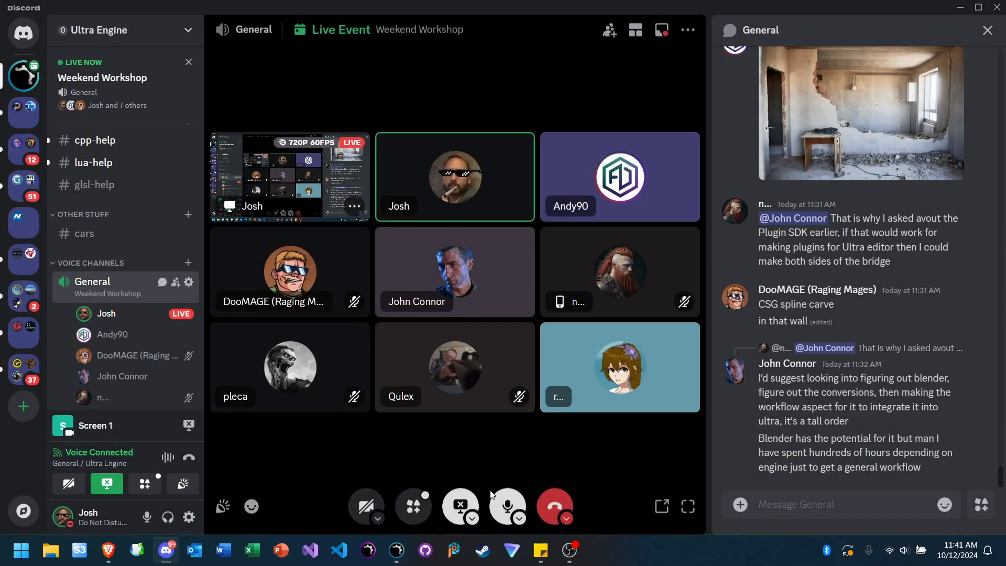
Step: Switch back to Ultra Engine and select the floor's top face in face selection mode
{"action": "left_click", "coordinate": [820, 509]}
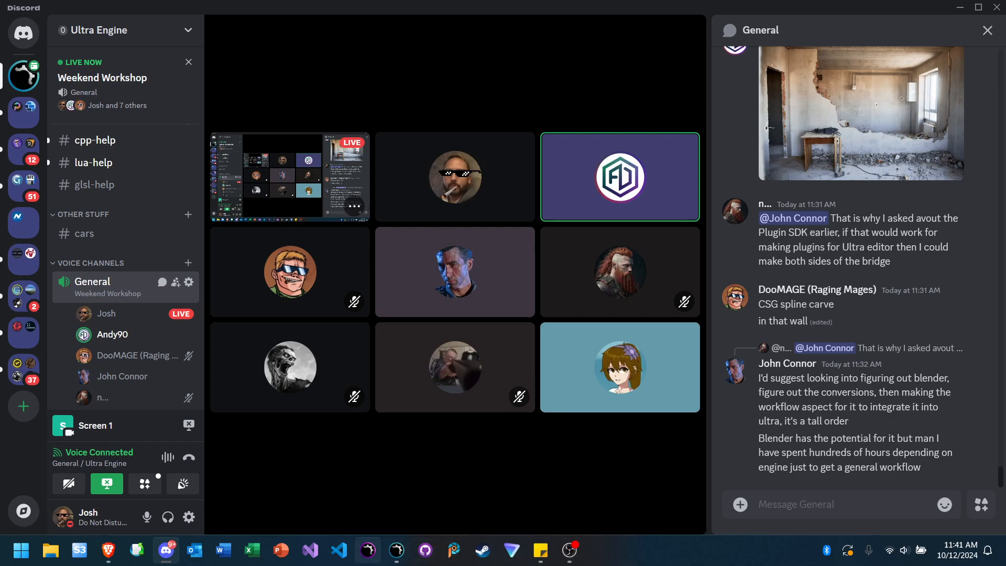
{"action": "left_click", "coordinate": [397, 550]}
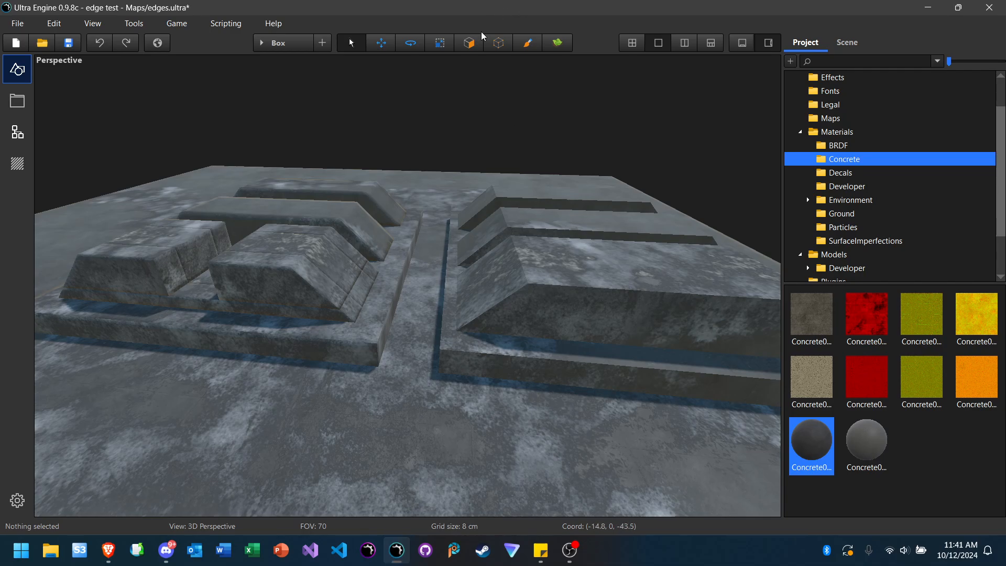
{"action": "left_click", "coordinate": [469, 42]}
{"action": "mouse_move", "coordinate": [410, 303]}
{"action": "right_mouse_down"}
{"action": "mouse_move", "coordinate": [390, 305]}
{"action": "mouse_move", "coordinate": [365, 338]}
{"action": "mouse_move", "coordinate": [335, 331]}
{"action": "mouse_move", "coordinate": [412, 311]}
{"action": "right_mouse_up"}
{"action": "key", "text": "s"}
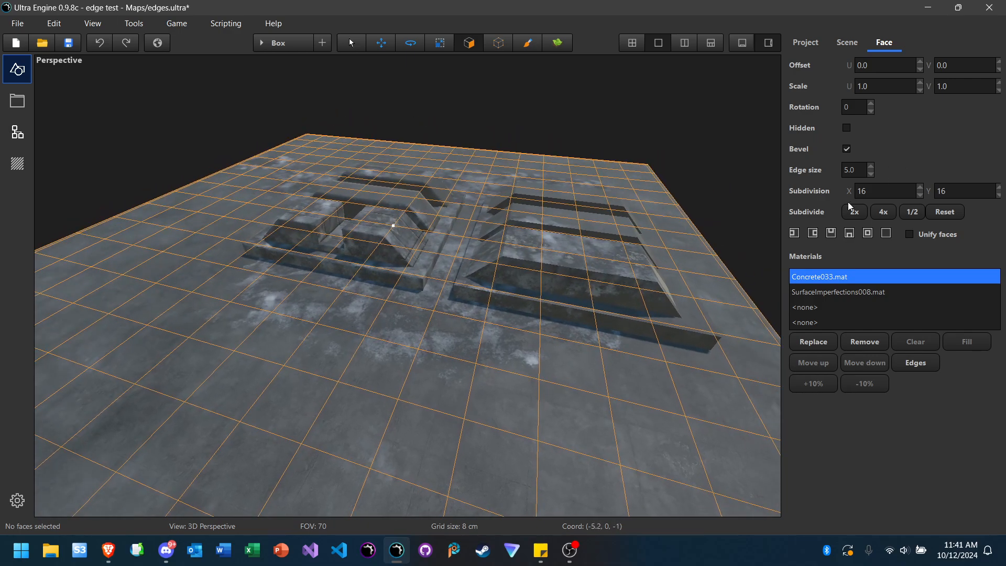
Step: Repeatedly halve and double the floor face's subdivision, ending at 16 by 16
{"action": "left_click", "coordinate": [912, 212]}
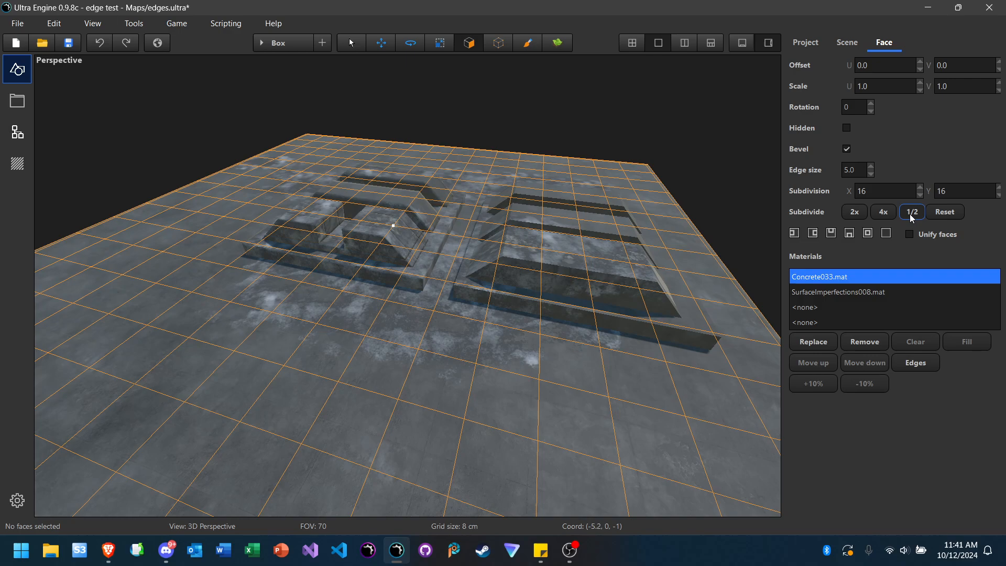
{"action": "left_click", "coordinate": [863, 215]}
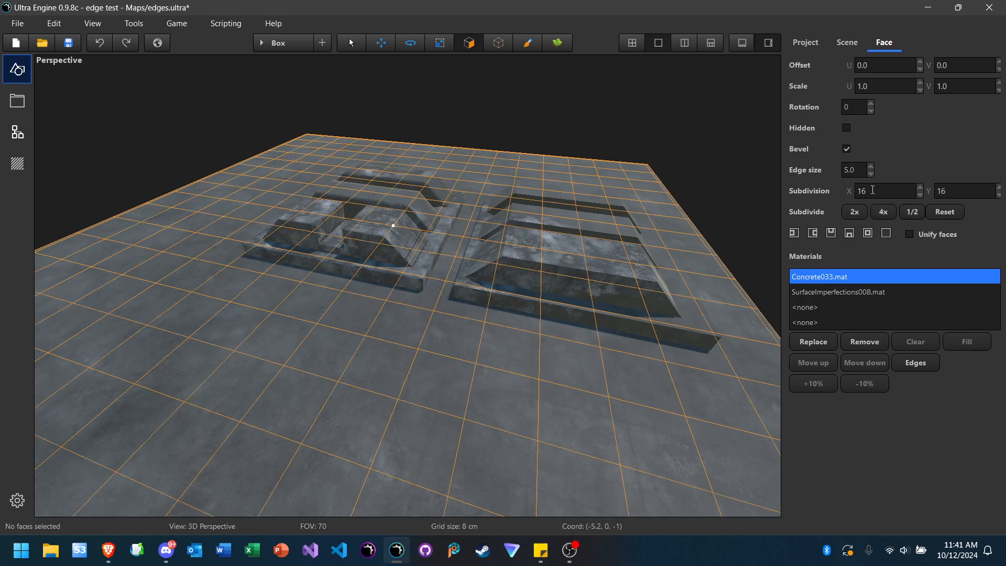
{"action": "left_click", "coordinate": [913, 214]}
{"action": "left_click", "coordinate": [858, 215]}
{"action": "left_click", "coordinate": [858, 216]}
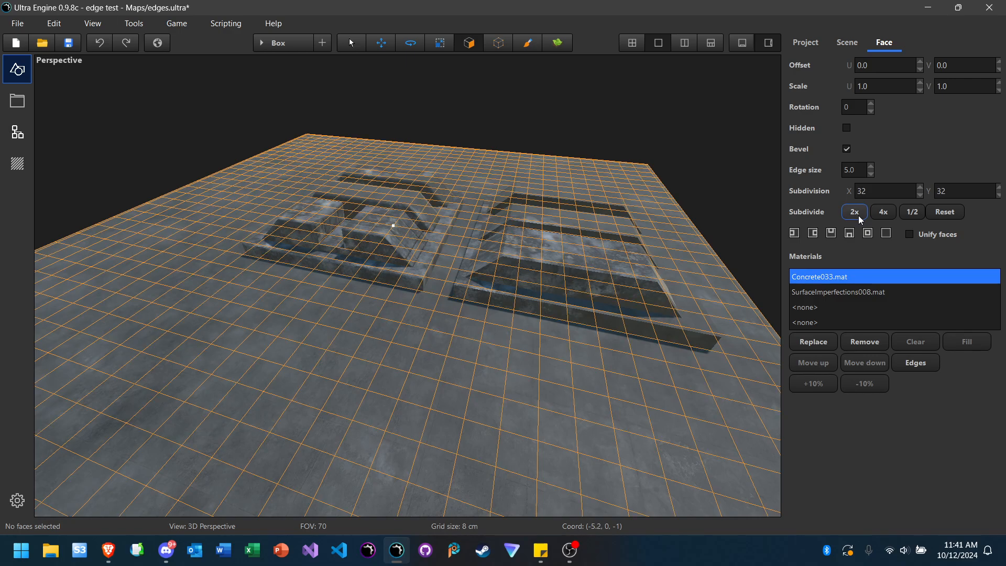
{"action": "left_click", "coordinate": [909, 215]}
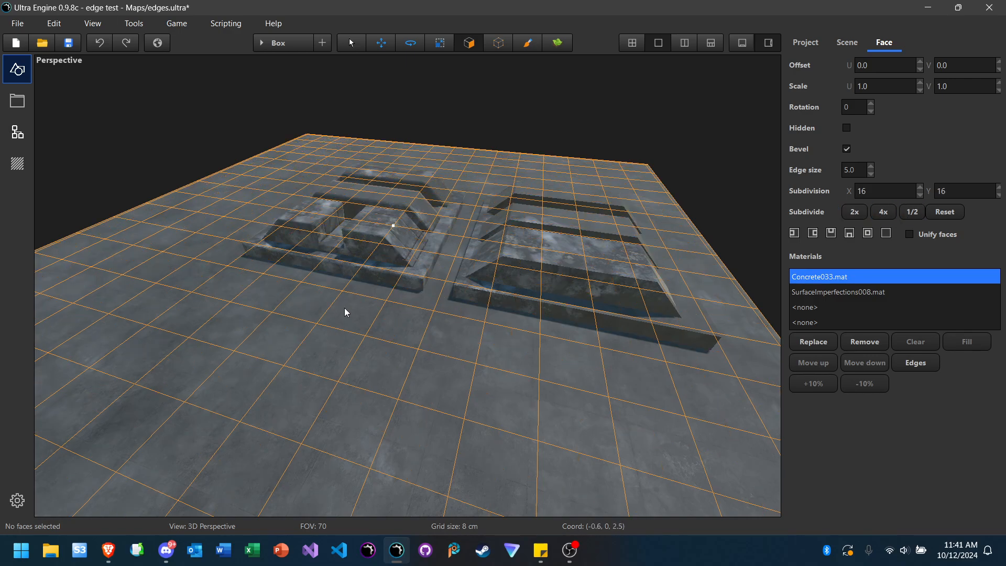
Step: Deselect the floor face and examine the floor surface around the blocks from several angles
{"action": "left_click", "coordinate": [492, 121]}
{"action": "right_click_drag", "start_coordinate": [460, 199], "coordinate": [321, 237]}
{"action": "key", "text": "w"}
{"action": "key", "text": "a"}
{"action": "key", "text": "d"}
{"action": "key", "text": "w"}
{"action": "key", "text": "s"}
{"action": "key", "text": "d"}
{"action": "key", "text": "d"}
{"action": "key", "text": "d"}
{"action": "key", "text": "w"}
{"action": "key", "text": "s"}
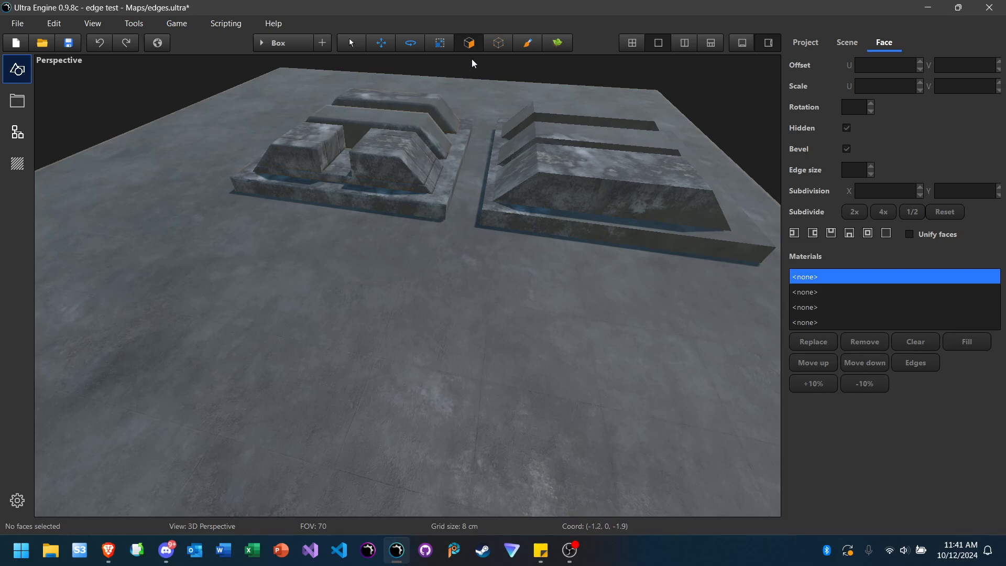
Step: Reselect the floor's top face and halve its subdivision to 8 by 8
{"action": "left_click", "coordinate": [378, 326]}
{"action": "mouse_move", "coordinate": [346, 319]}
{"action": "right_mouse_down"}
{"action": "mouse_move", "coordinate": [349, 334]}
{"action": "mouse_move", "coordinate": [360, 303]}
{"action": "mouse_move", "coordinate": [343, 302]}
{"action": "mouse_move", "coordinate": [343, 321]}
{"action": "right_mouse_up"}
{"action": "key", "text": "s"}
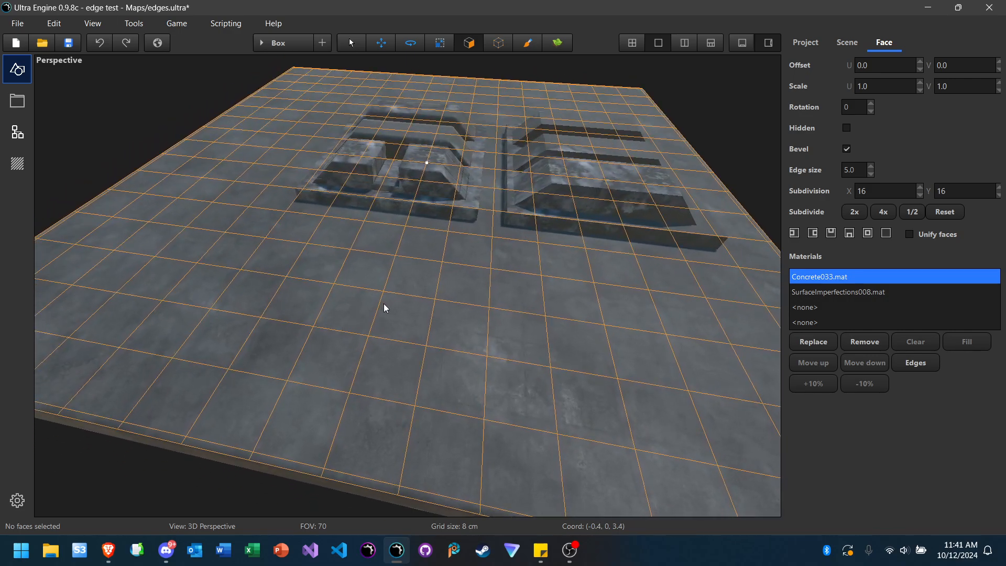
{"action": "left_click", "coordinate": [912, 212]}
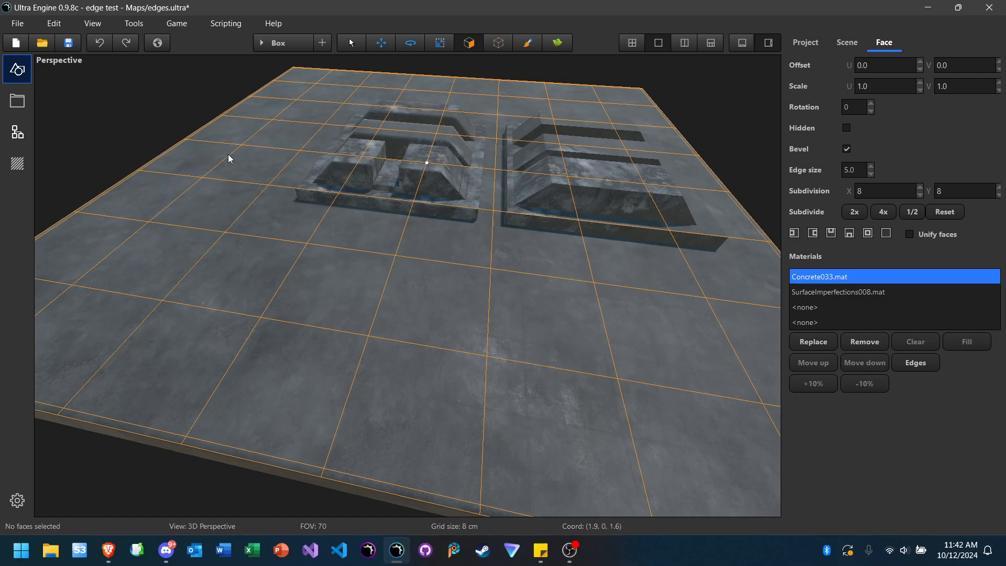
Step: Examine the floor's subdivision grid from different angles and compare the surface with the face deselected and selected
{"action": "right_click_drag", "start_coordinate": [147, 133], "coordinate": [243, 167]}
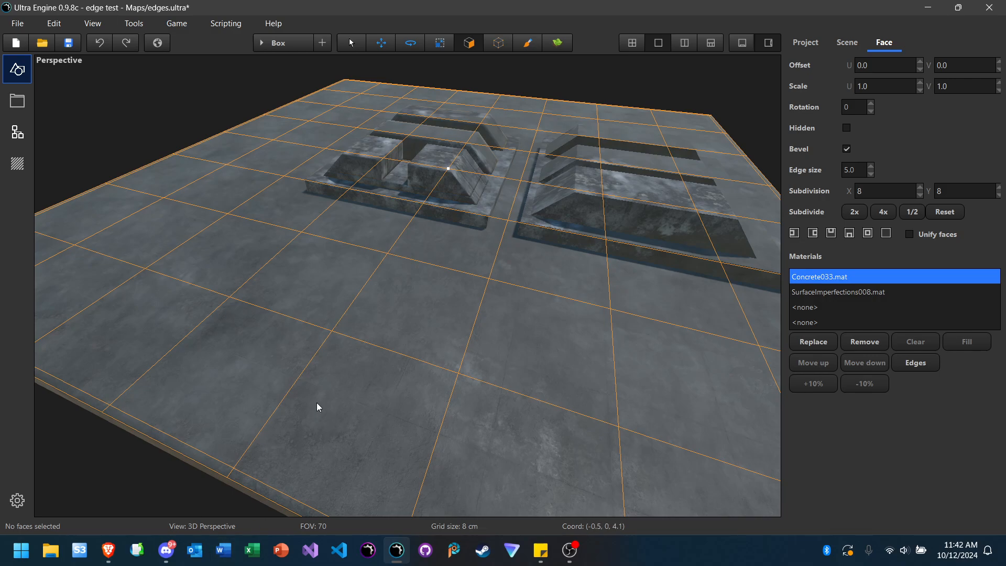
{"action": "right_click_drag", "start_coordinate": [363, 417], "coordinate": [323, 353]}
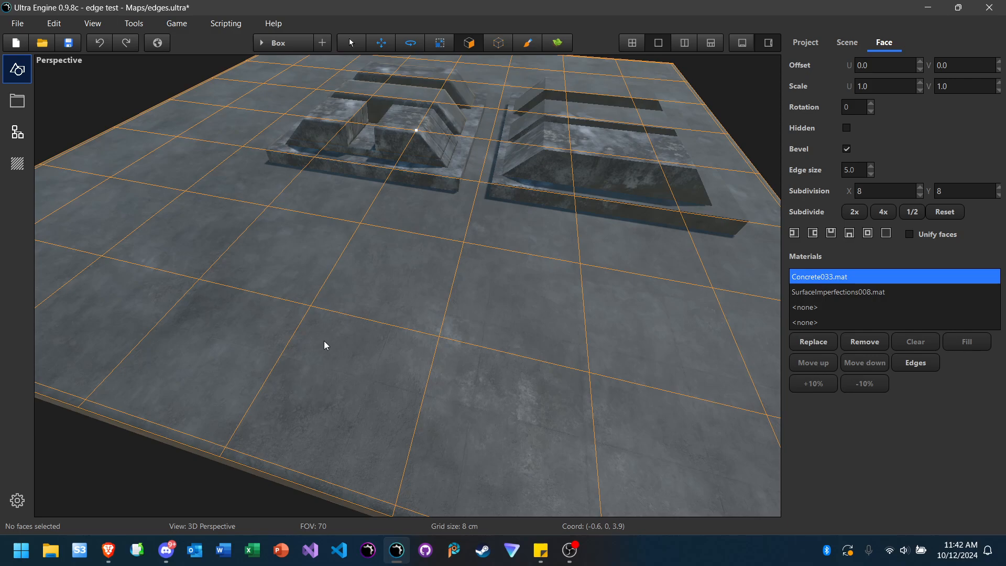
{"action": "right_click_drag", "start_coordinate": [371, 393], "coordinate": [370, 374]}
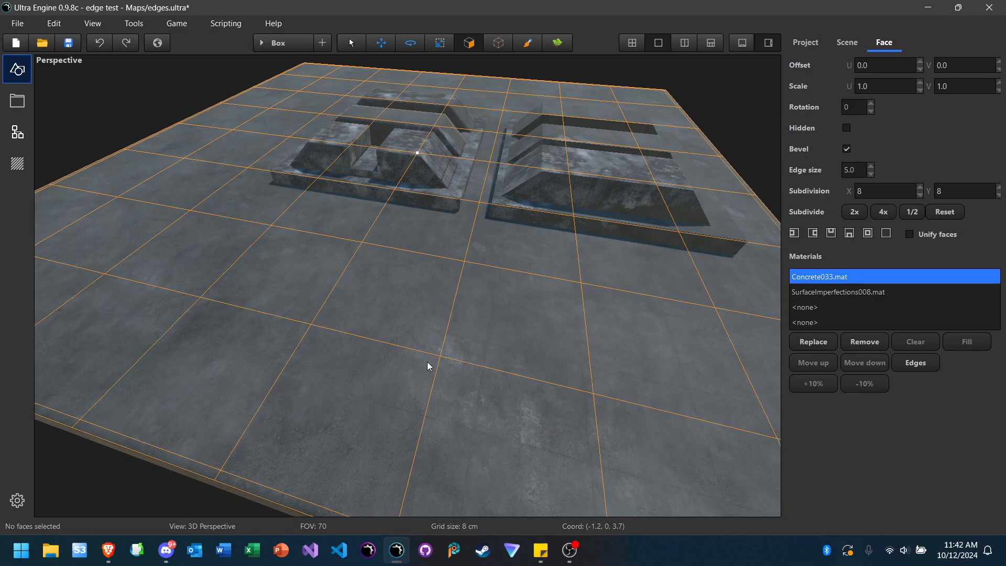
{"action": "left_click", "coordinate": [99, 90]}
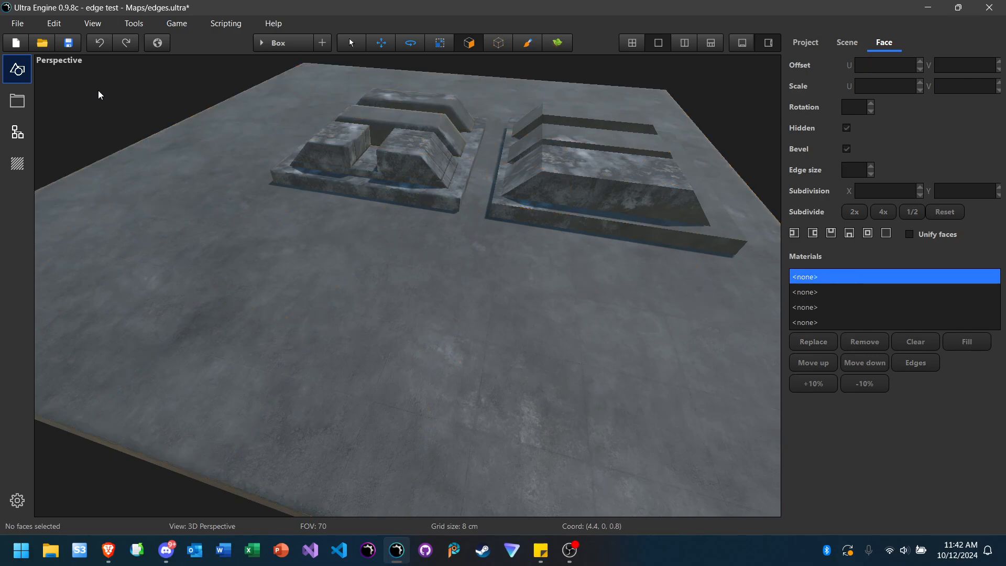
{"action": "left_click", "coordinate": [202, 243]}
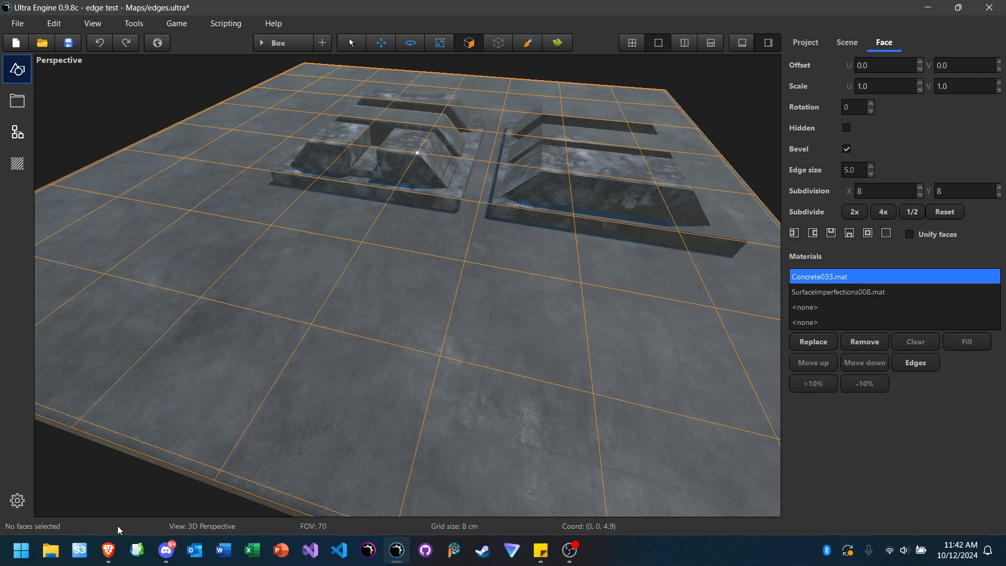
Step: Check the Discord call, return to Ultra Engine and inspect the face settings of the large block's front slope and the floor
{"action": "left_click", "coordinate": [167, 557]}
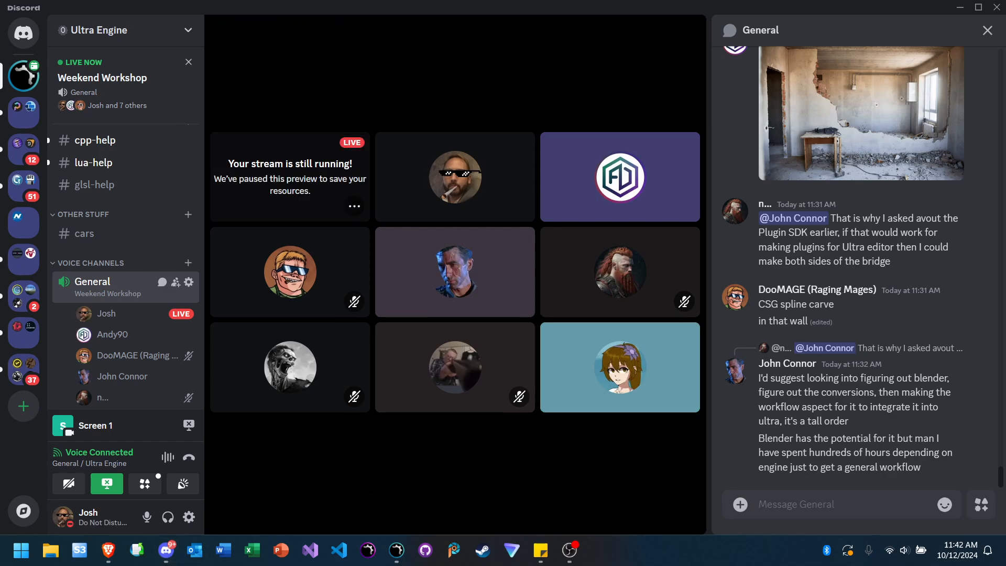
{"action": "left_click", "coordinate": [396, 555]}
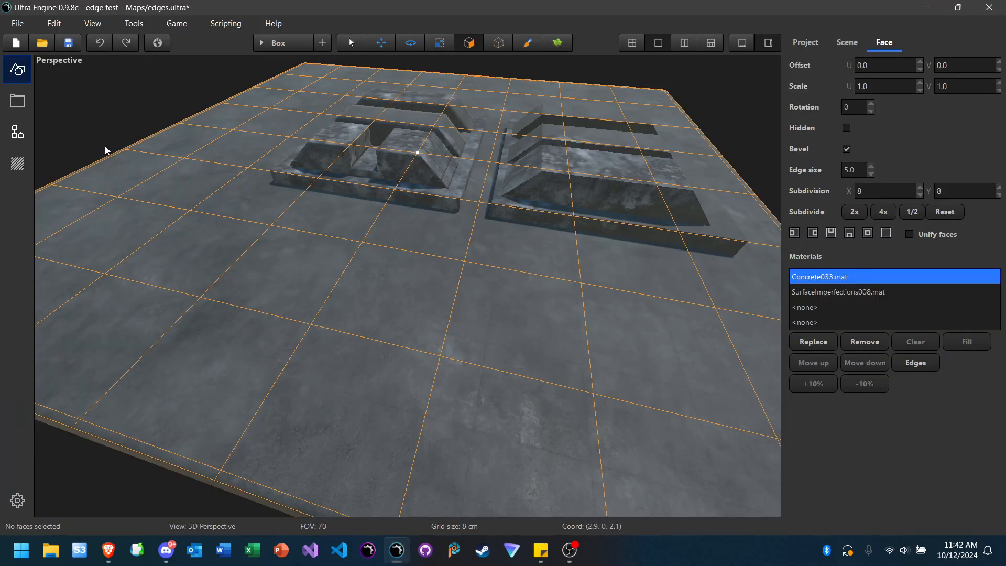
{"action": "left_click", "coordinate": [128, 104]}
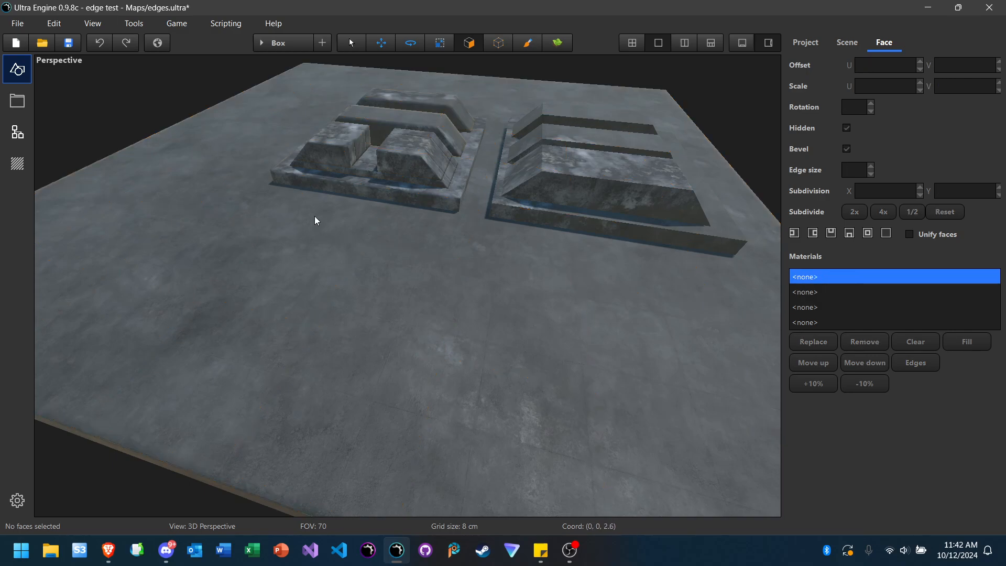
{"action": "left_click", "coordinate": [585, 193]}
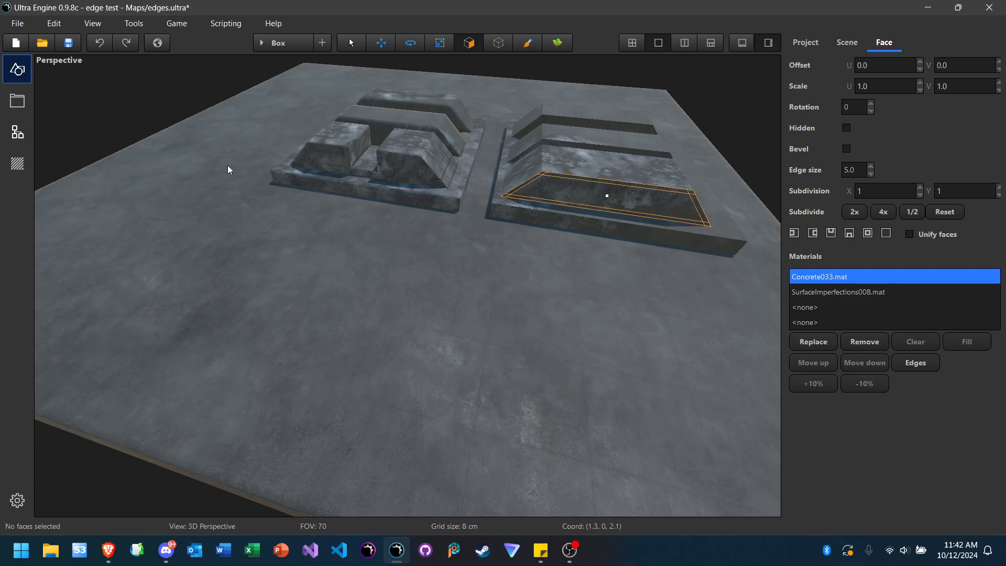
{"action": "left_click", "coordinate": [207, 185]}
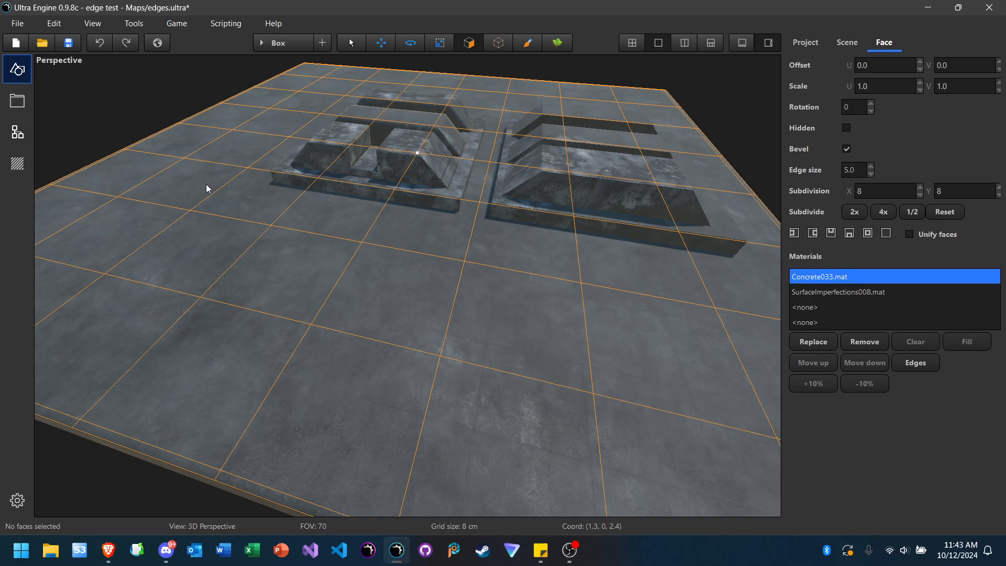
{"action": "left_click", "coordinate": [106, 136]}
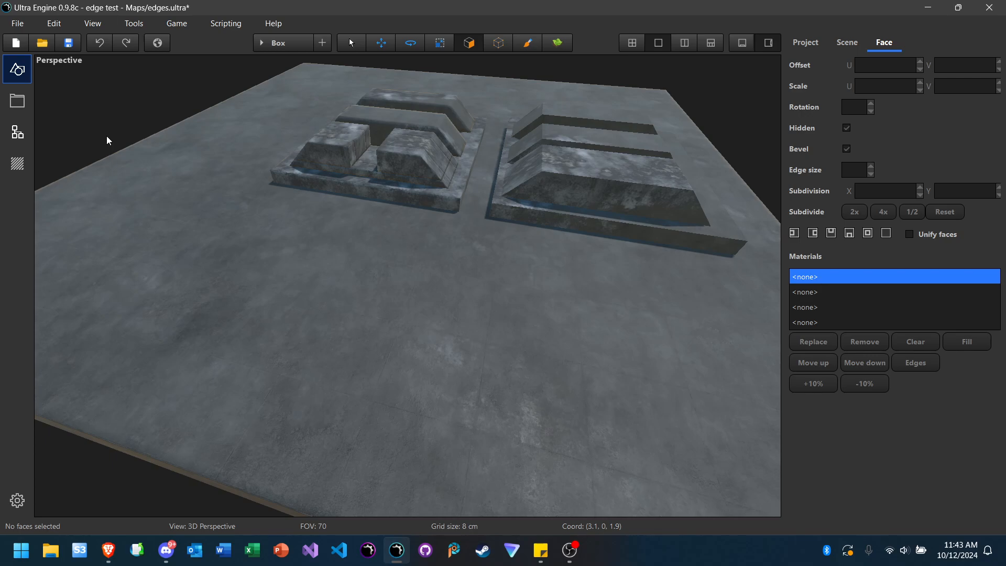
Step: Open Calculator, divide 32768 by 2 and multiply the result by 2
{"action": "left_click", "coordinate": [23, 558]}
{"action": "type", "text": "calc"}
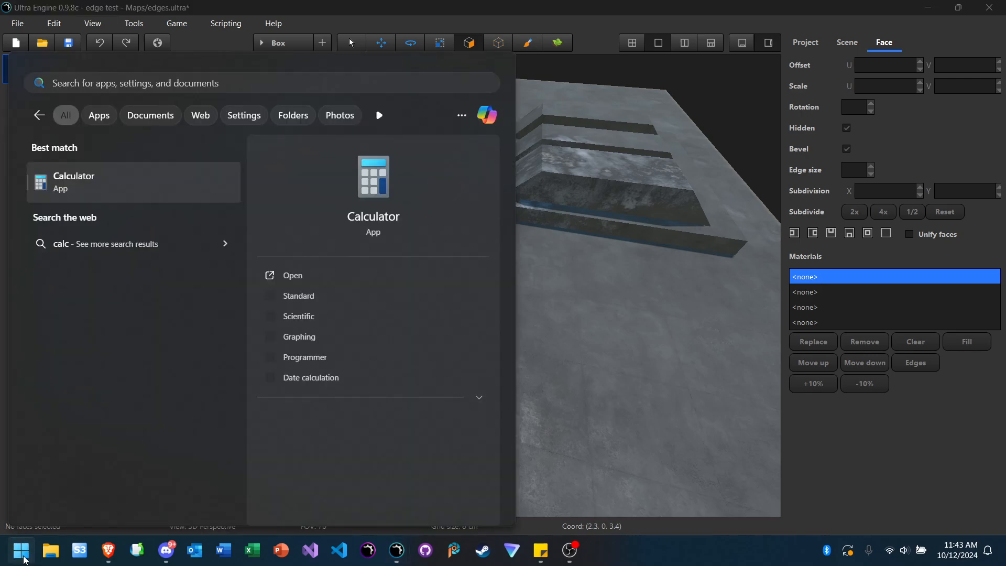
{"action": "key", "text": "Return"}
{"action": "type", "text": "32"}
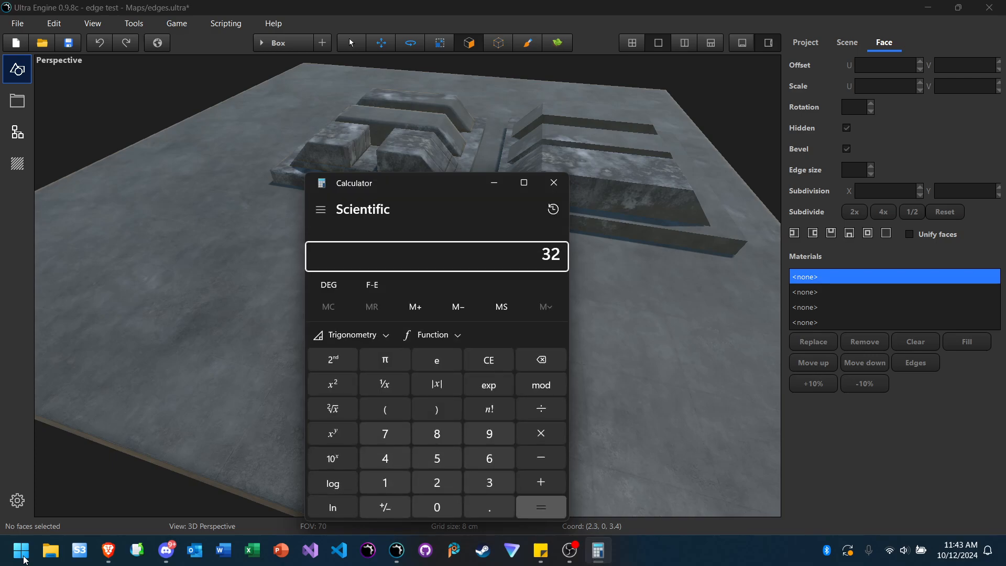
{"action": "type", "text": ",768"}
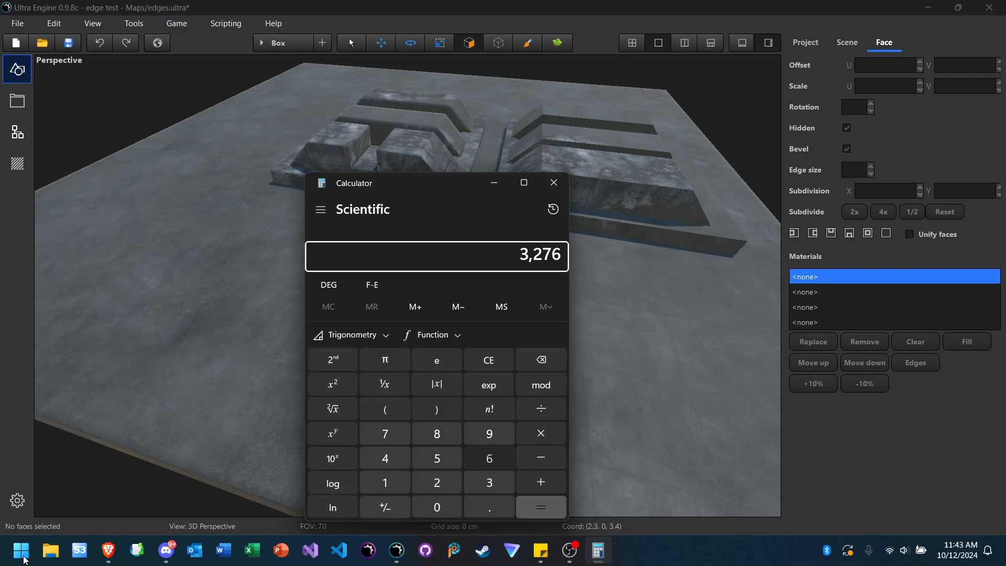
{"action": "key", "text": "slash"}
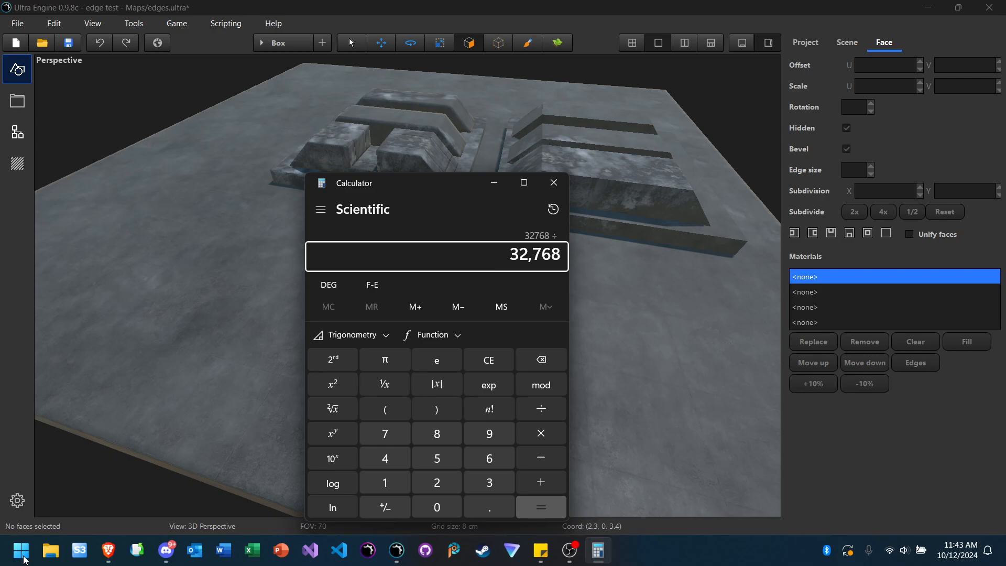
{"action": "type", "text": "2"}
{"action": "key", "text": "Return"}
{"action": "key", "text": "asterisk"}
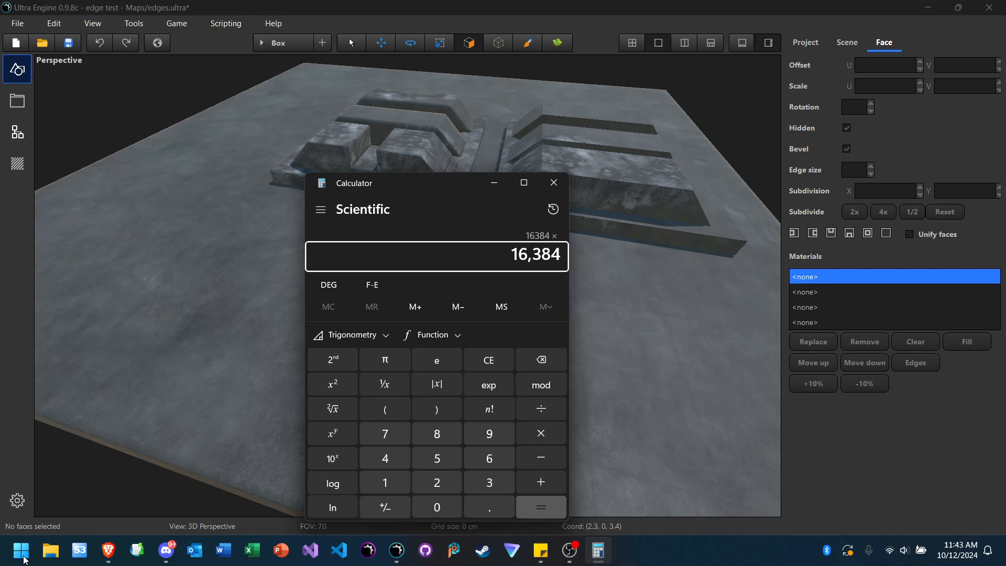
{"action": "type", "text": "2"}
{"action": "key", "text": "Return"}
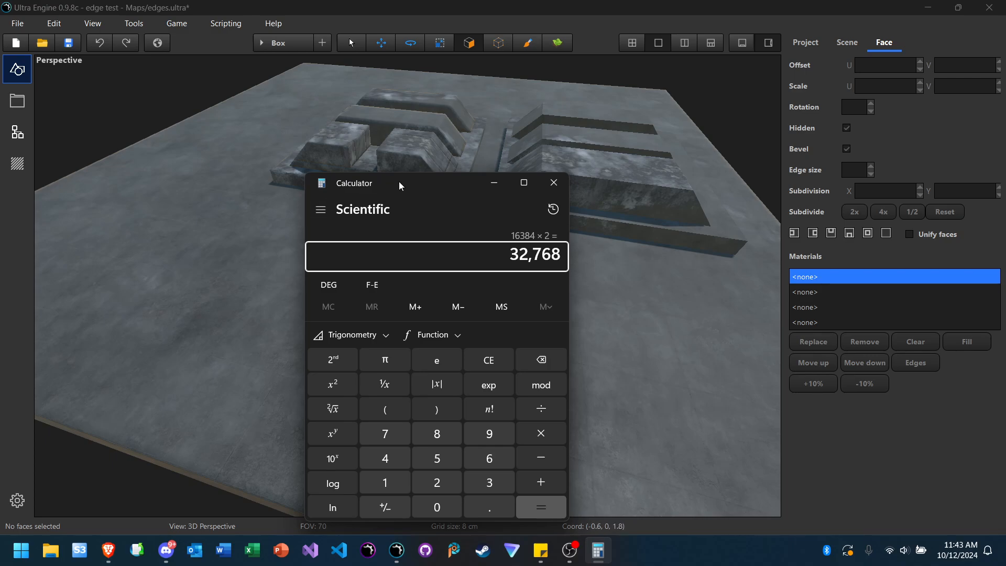
Step: Move Calculator aside and compute 32768 × 32768 × 4, divided twice by 1024
{"action": "left_click_drag", "start_coordinate": [398, 183], "coordinate": [186, 134]}
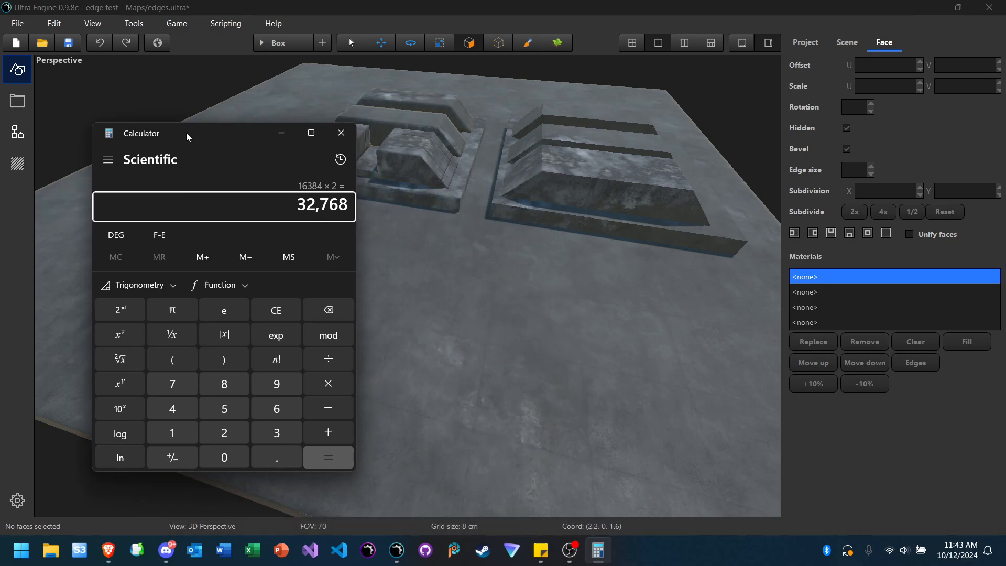
{"action": "key", "text": "asterisk"}
{"action": "type", "text": "32768*4"}
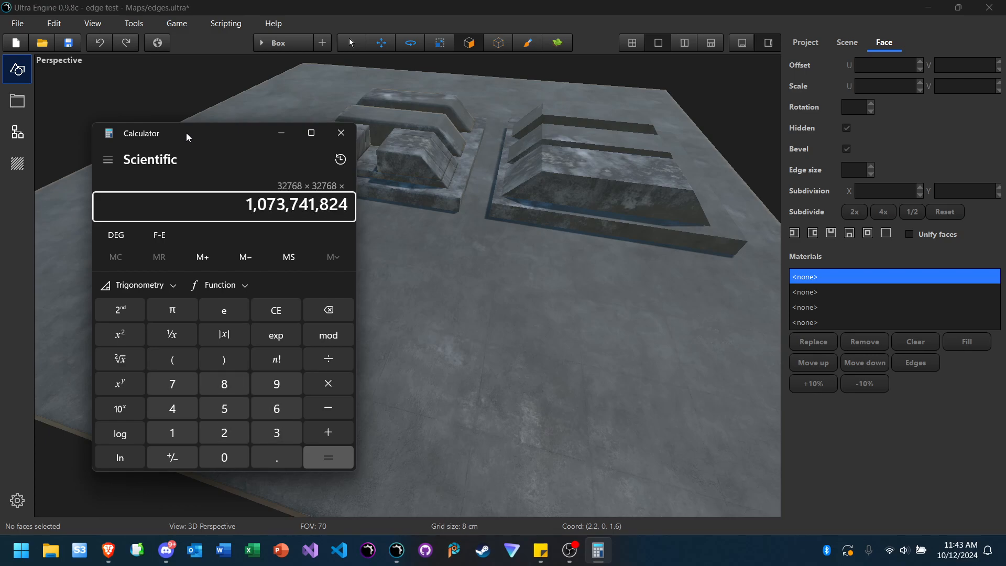
{"action": "key", "text": "Return"}
{"action": "type", "text": "/1024"}
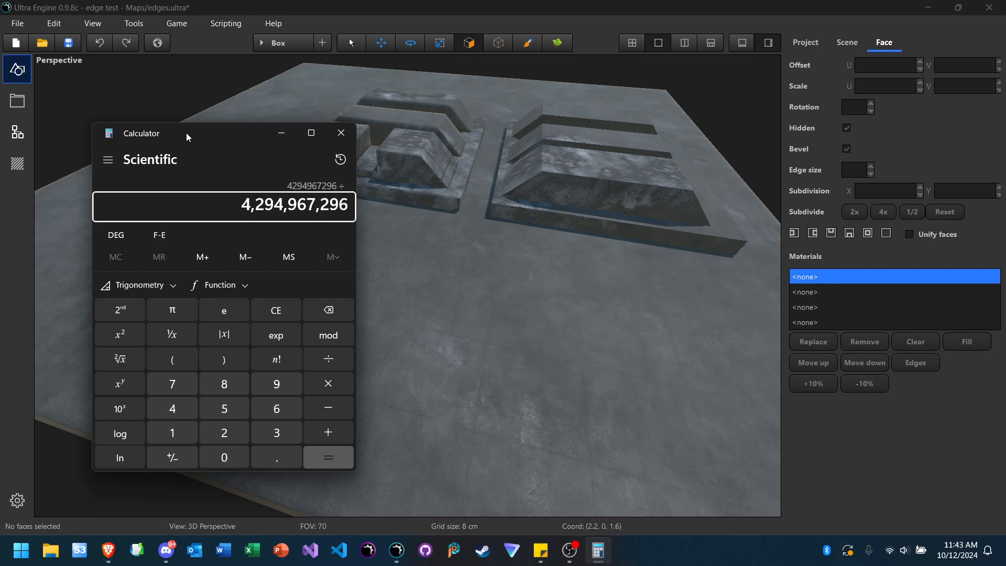
{"action": "key", "text": "Return"}
{"action": "type", "text": "/1024"}
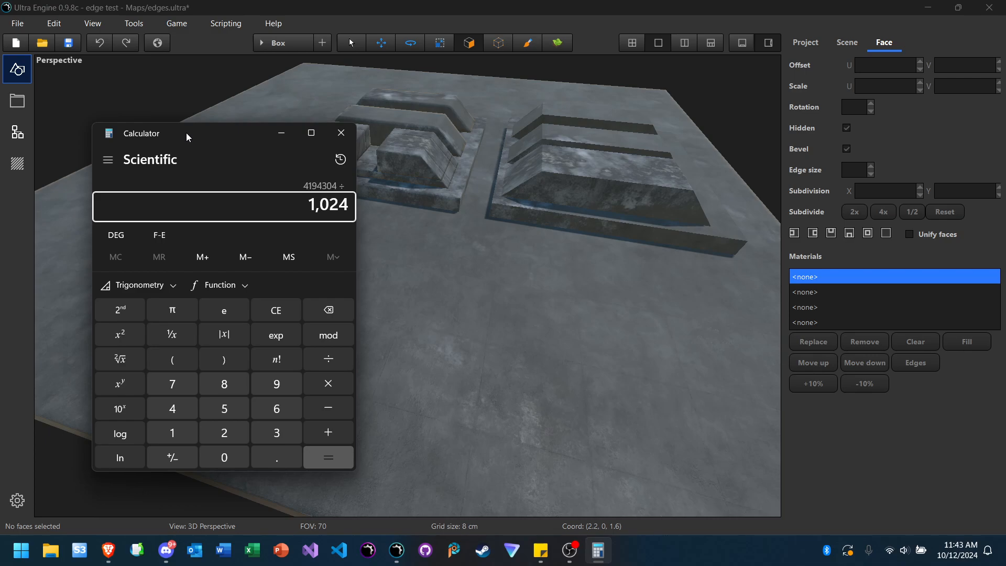
{"action": "key", "text": "Return"}
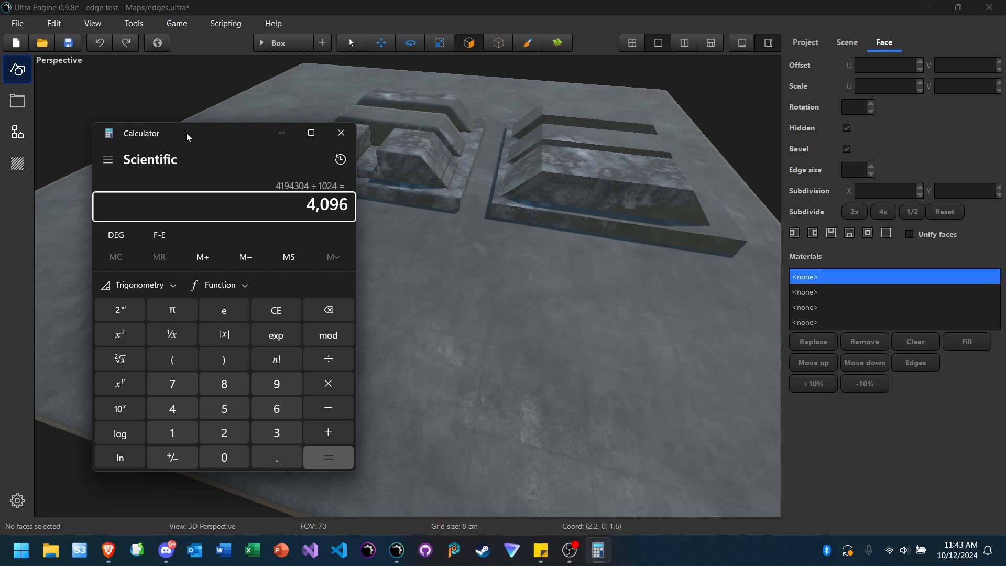
Step: Close Calculator and select the floor's top face again
{"action": "left_click_drag", "start_coordinate": [187, 133], "coordinate": [166, 133]}
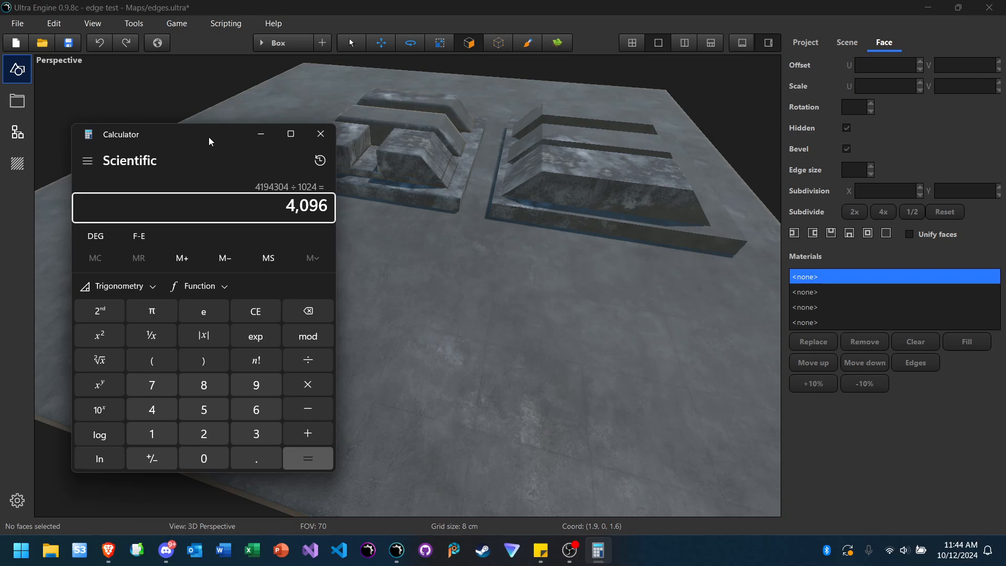
{"action": "left_click", "coordinate": [320, 134]}
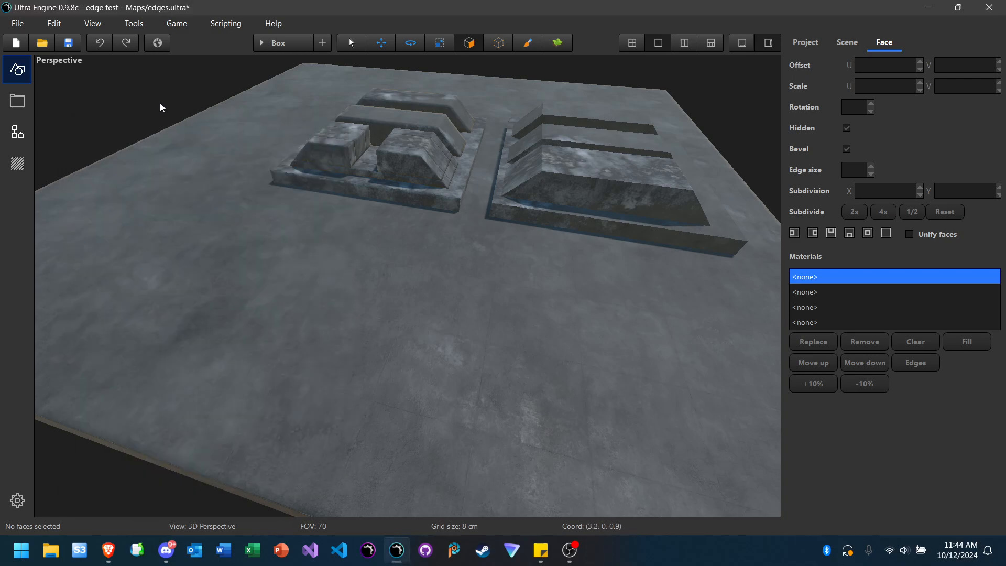
{"action": "left_click", "coordinate": [233, 202]}
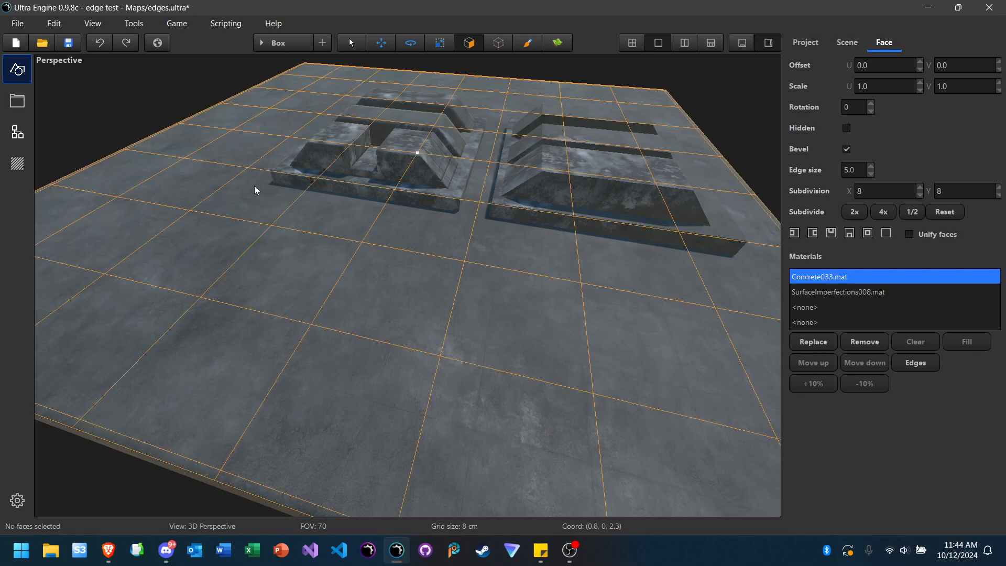
Step: Switch to object selection, deselect the floor and examine the carved concrete blocks on both sides up close
{"action": "left_click", "coordinate": [351, 45]}
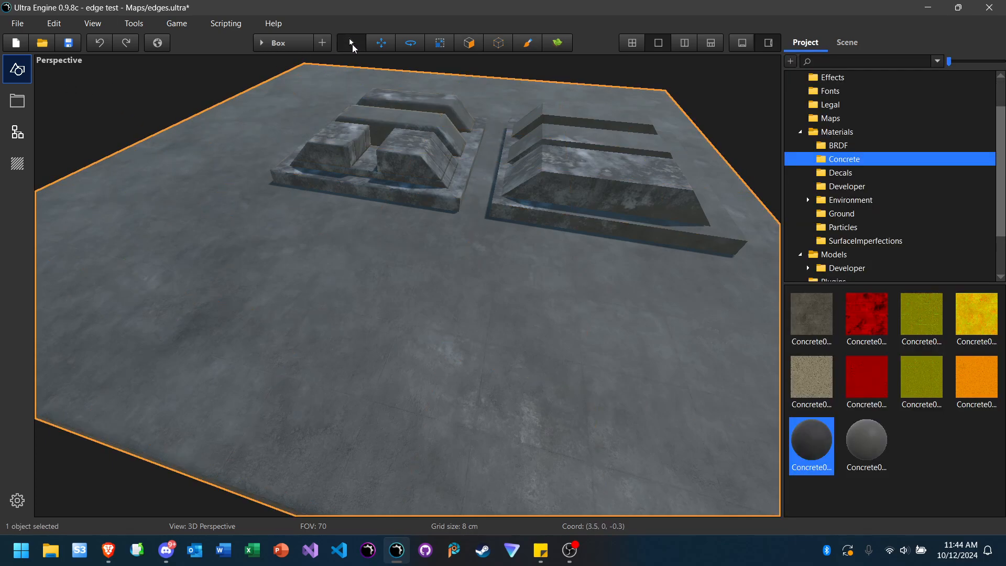
{"action": "left_click", "coordinate": [164, 95]}
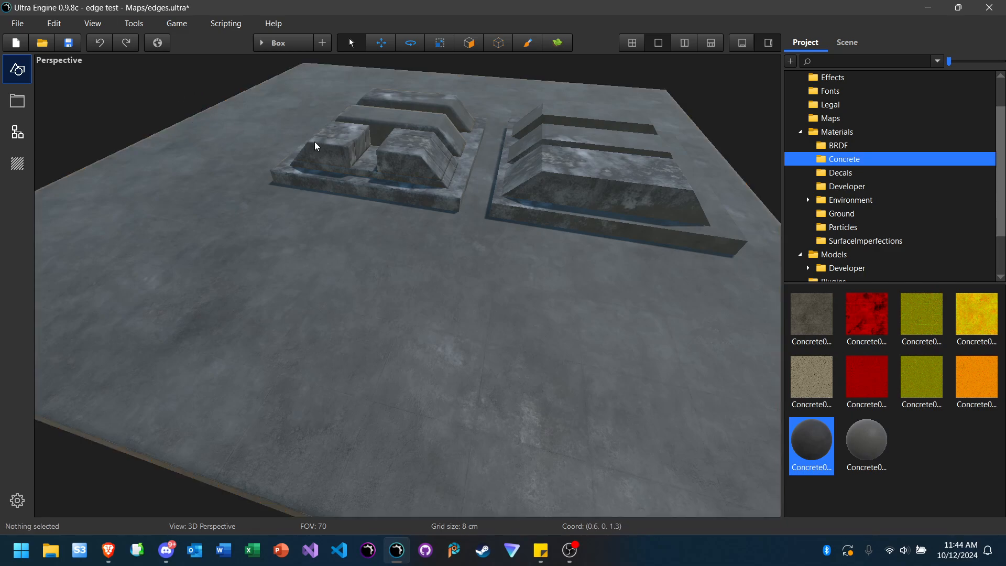
{"action": "right_click_drag", "start_coordinate": [365, 266], "coordinate": [194, 241]}
{"action": "key", "text": "w"}
{"action": "key", "text": "d"}
{"action": "key", "text": "s"}
{"action": "key", "text": "w"}
{"action": "key", "text": "a"}
{"action": "key", "text": "d"}
{"action": "key", "text": "s"}
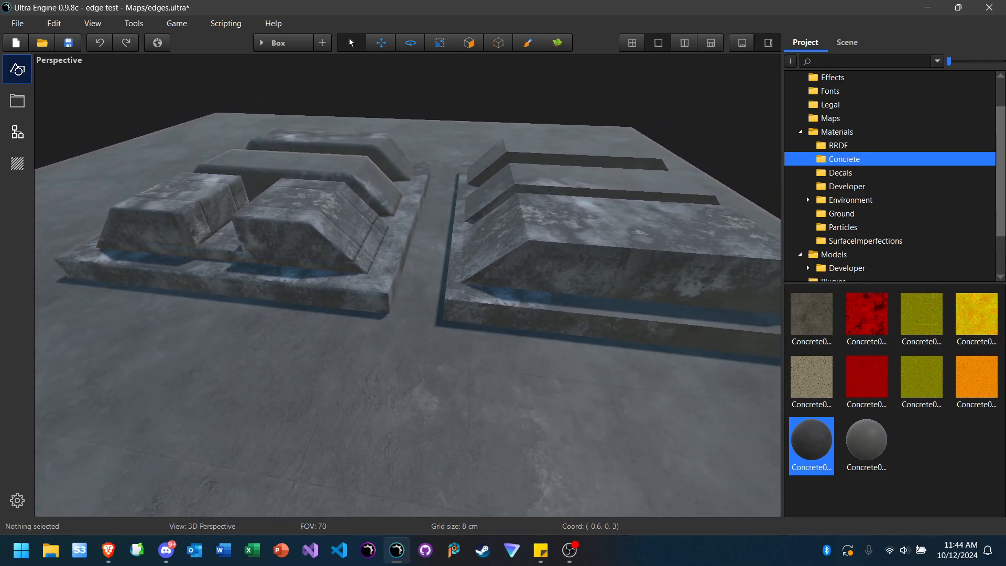
{"action": "key", "text": "d"}
{"action": "right_click_drag", "start_coordinate": [407, 286], "coordinate": [392, 285]}
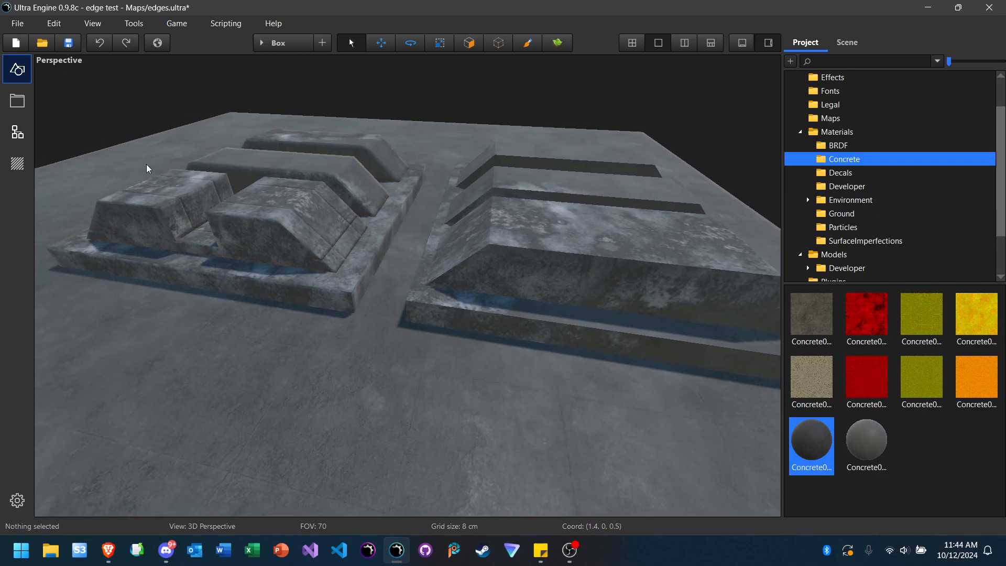
Step: Reload the recent map Maps/edges.ultra and hide the side panel to widen the viewport
{"action": "left_click", "coordinate": [17, 23]}
{"action": "mouse_move", "coordinate": [44, 144]}
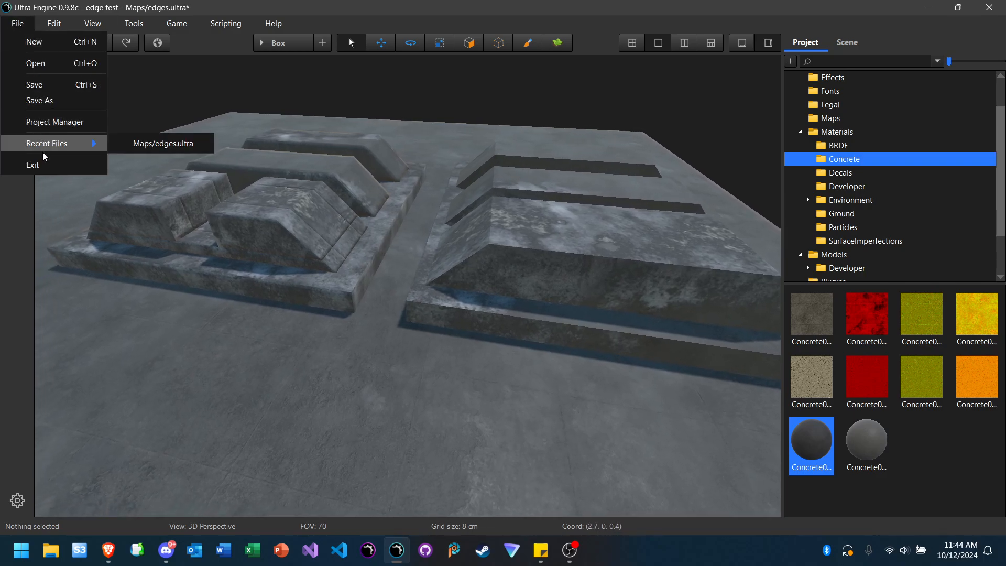
{"action": "left_click", "coordinate": [154, 150]}
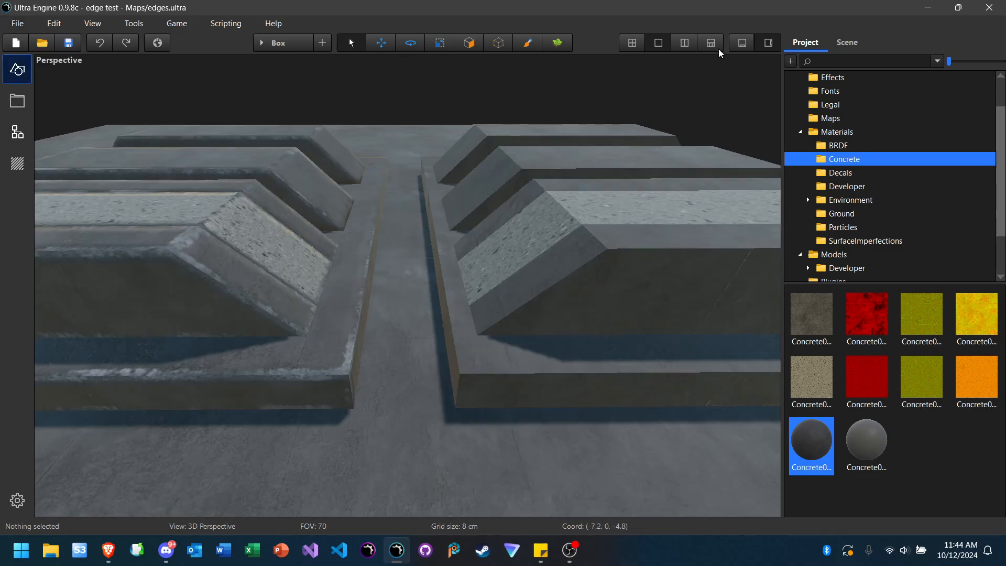
{"action": "left_click", "coordinate": [768, 43]}
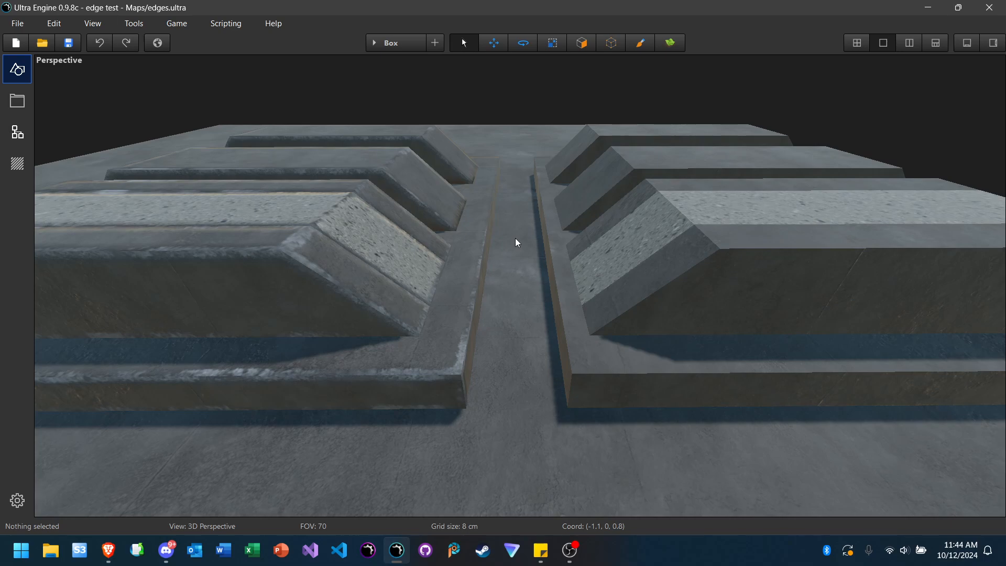
Step: Examine the worn beveled edges of one block set against the plain sharp edges of the other
{"action": "key", "text": "d"}
{"action": "mouse_move", "coordinate": [516, 239]}
{"action": "right_mouse_down"}
{"action": "mouse_move", "coordinate": [417, 243]}
{"action": "mouse_move", "coordinate": [485, 240]}
{"action": "mouse_move", "coordinate": [489, 253]}
{"action": "mouse_move", "coordinate": [516, 243]}
{"action": "right_mouse_up"}
{"action": "key", "text": "d"}
{"action": "key", "text": "s"}
{"action": "key", "text": "w"}
{"action": "key", "text": "s"}
{"action": "key", "text": "a"}
{"action": "key", "text": "d"}
{"action": "key", "text": "a"}
{"action": "key", "text": "w"}
{"action": "key", "text": "s"}
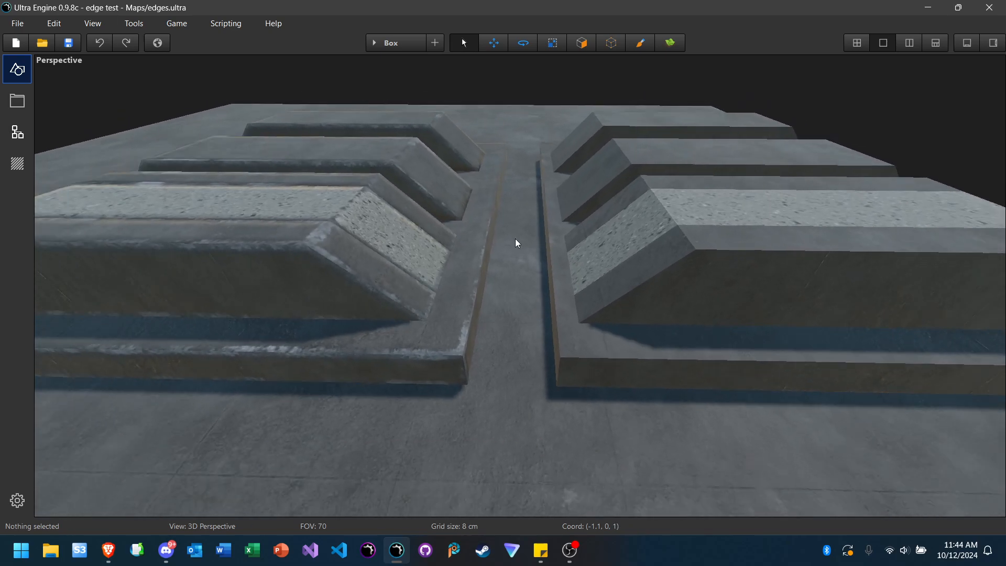
Step: Check the Discord call and the system quick settings, then restore the side panel in Ultra Engine
{"action": "left_click", "coordinate": [167, 550]}
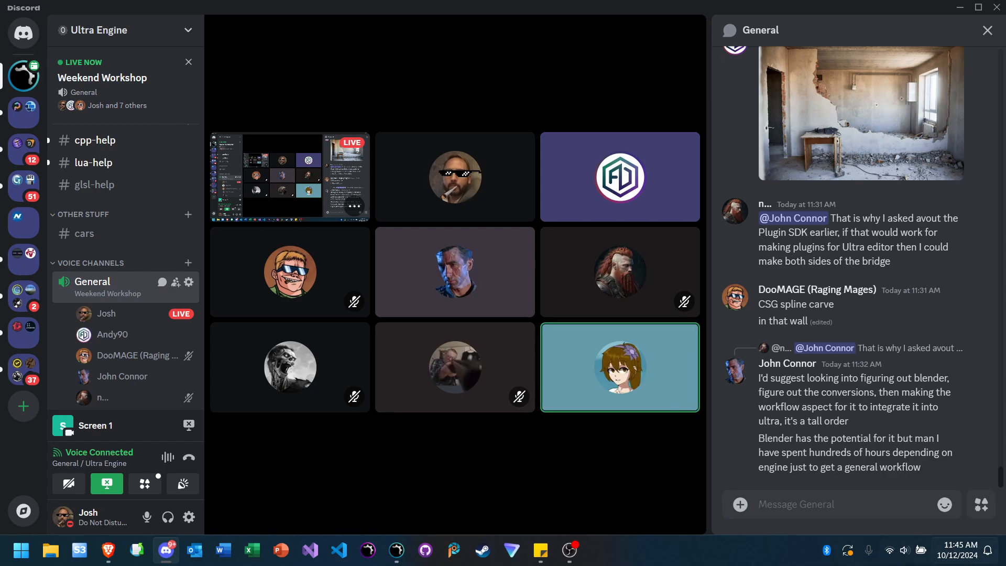
{"action": "left_click", "coordinate": [902, 560]}
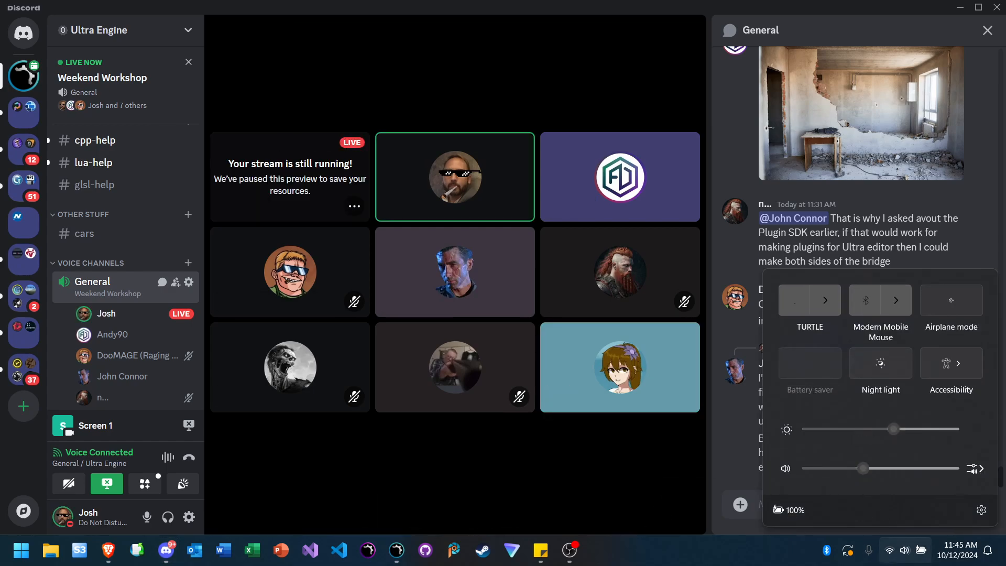
{"action": "left_click", "coordinate": [642, 527]}
{"action": "left_click", "coordinate": [398, 552]}
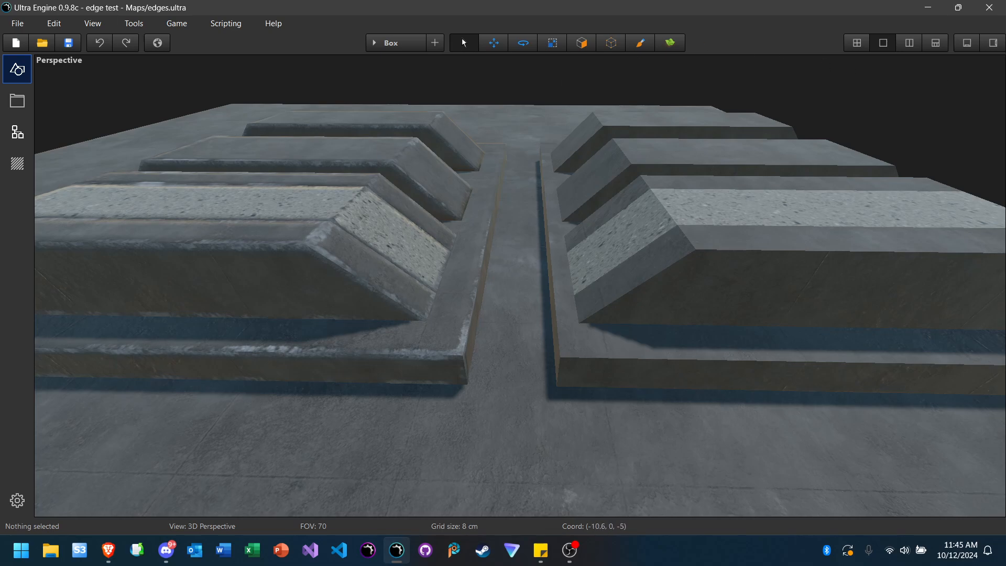
{"action": "left_click", "coordinate": [993, 42]}
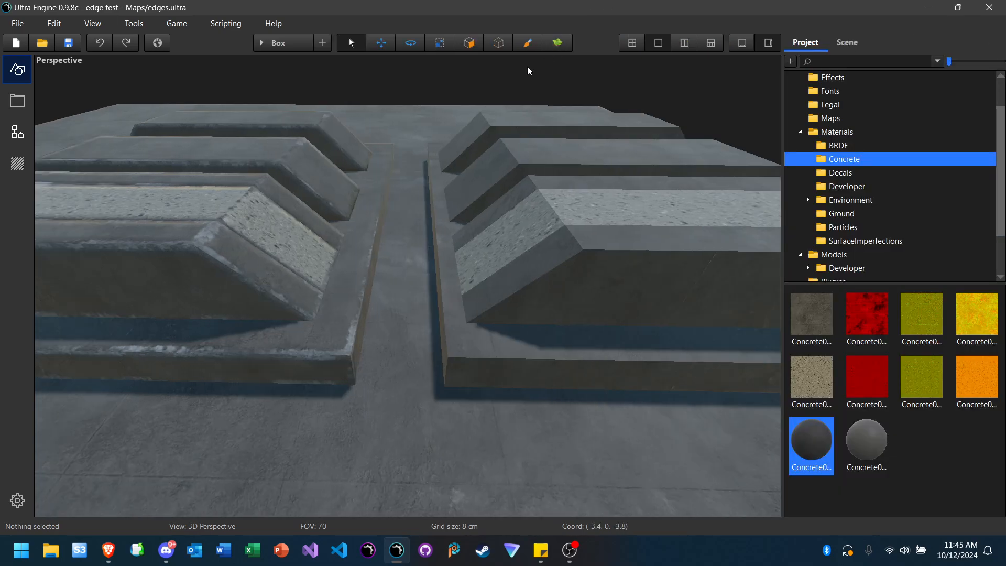
{"action": "left_click_drag", "start_coordinate": [525, 68], "coordinate": [406, 91]}
Step: Check the Discord voice call twice, returning to Ultra Engine each time
{"action": "left_click", "coordinate": [165, 551]}
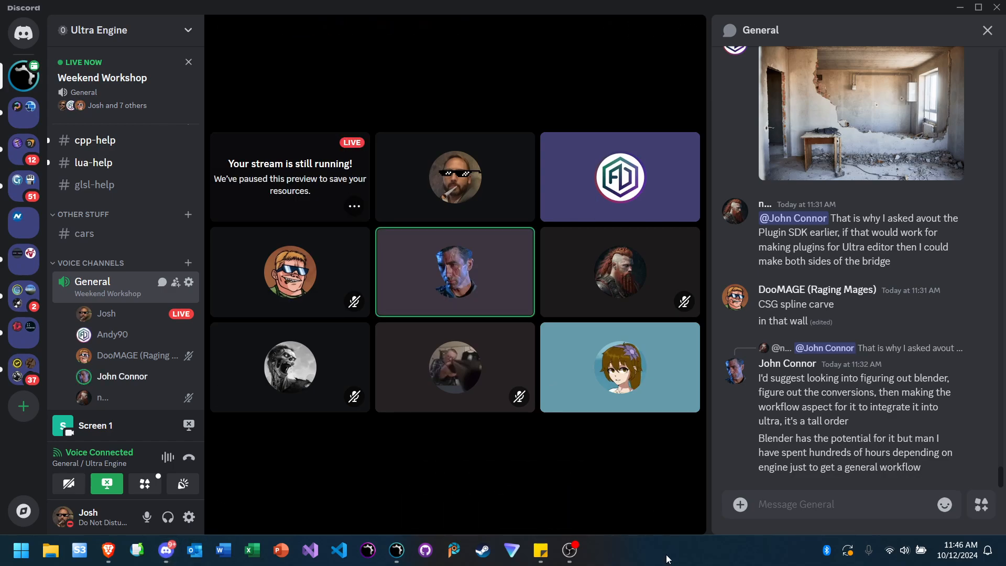
{"action": "left_click", "coordinate": [581, 5]}
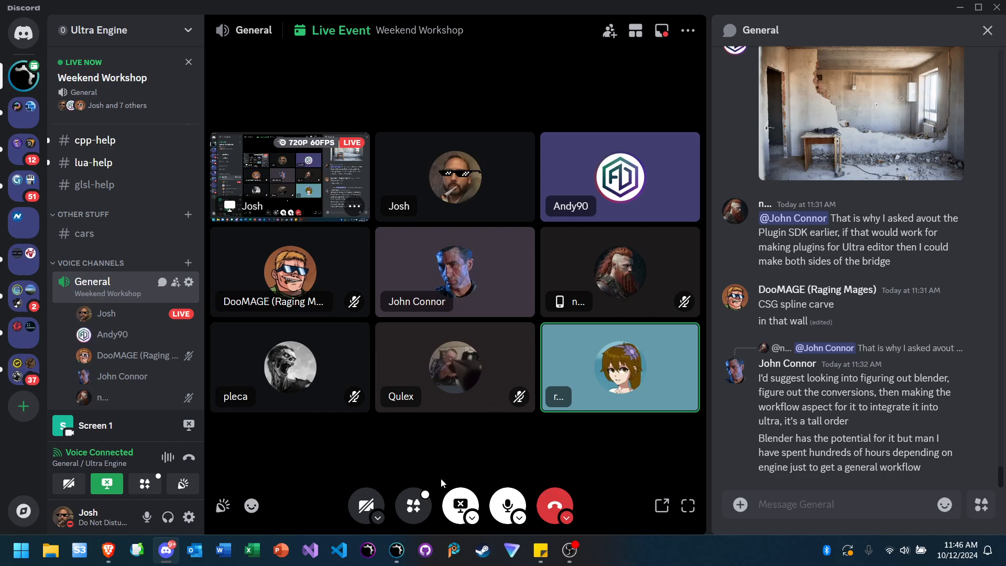
{"action": "mouse_move", "coordinate": [397, 558]}
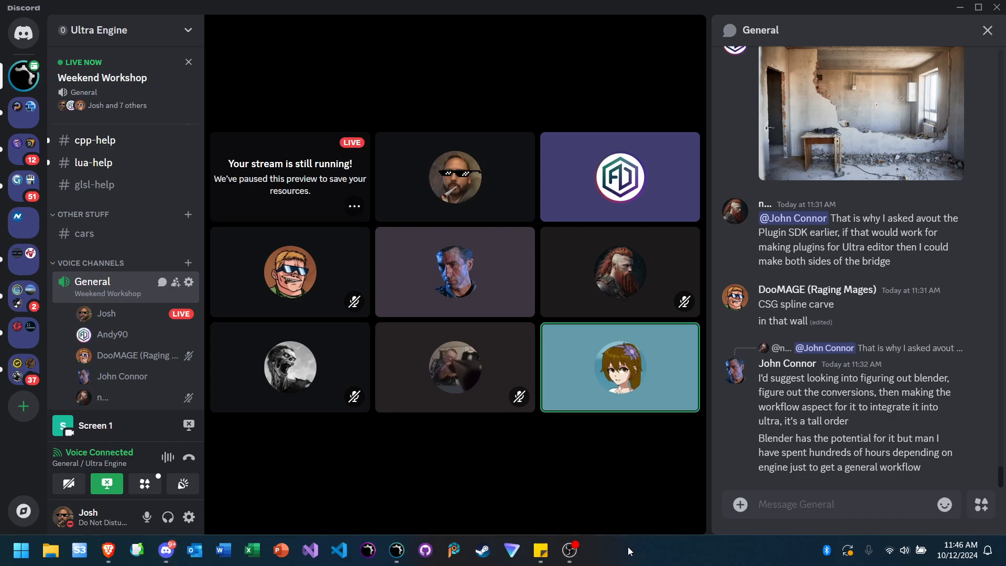
{"action": "left_click", "coordinate": [393, 553]}
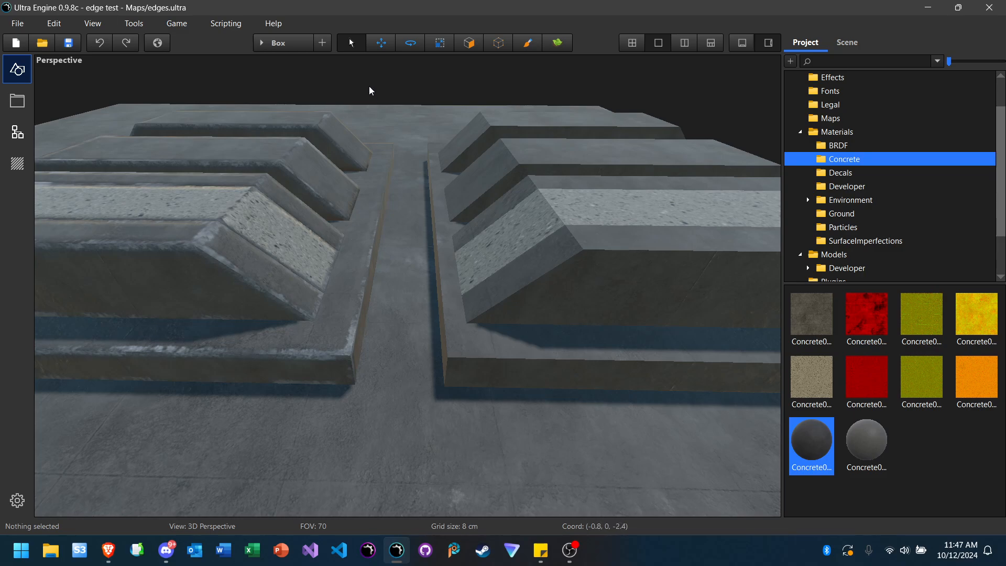
{"action": "left_click", "coordinate": [166, 550]}
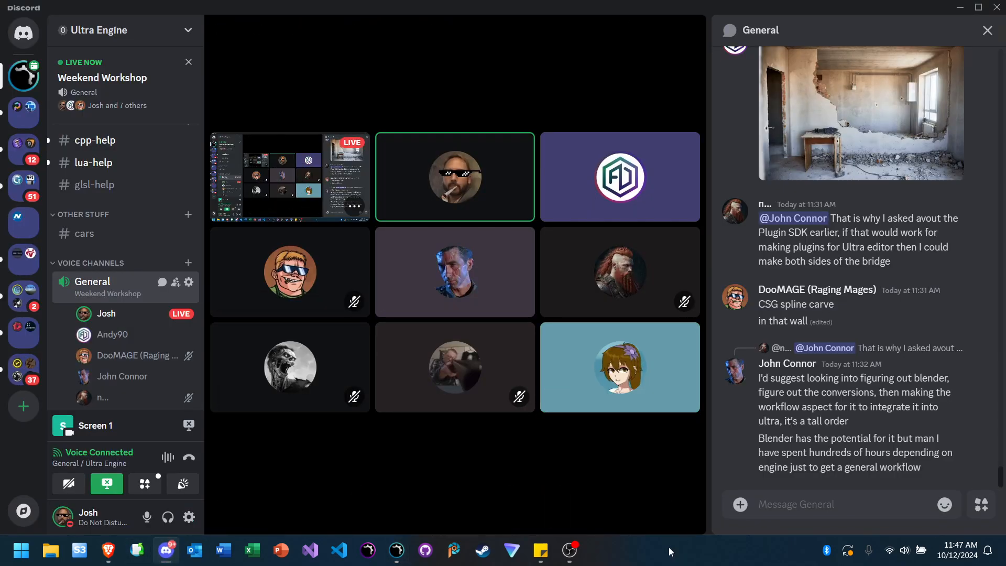
{"action": "left_click", "coordinate": [399, 559]}
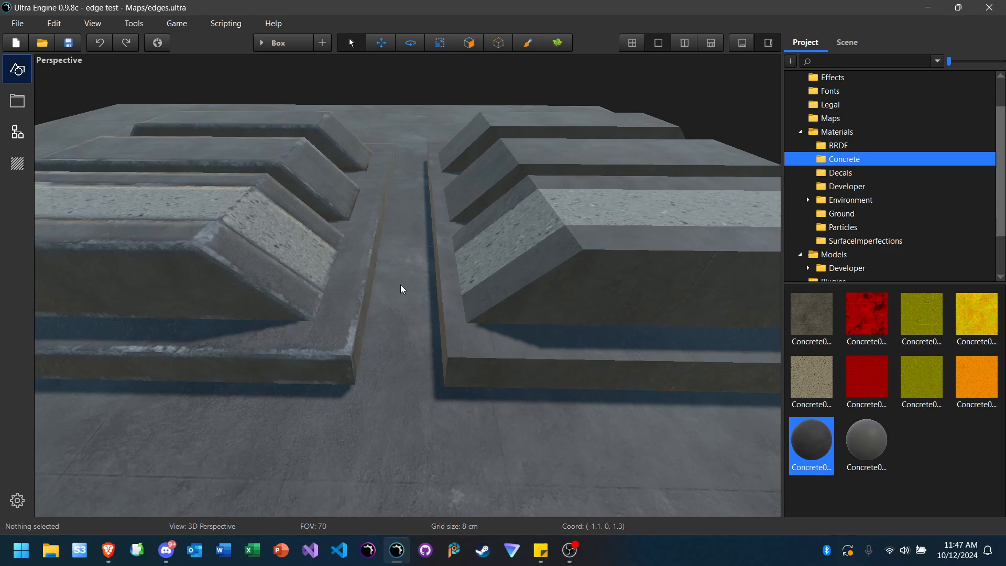
Step: Inspect the gap between the two concrete block sets and their facing edges from a lower viewpoint
{"action": "mouse_move", "coordinate": [401, 285]}
{"action": "right_mouse_down"}
{"action": "mouse_move", "coordinate": [397, 269]}
{"action": "mouse_move", "coordinate": [399, 290]}
{"action": "right_mouse_up"}
{"action": "key", "text": "w"}
{"action": "key", "text": "a"}
{"action": "key", "text": "s"}
{"action": "key", "text": "w"}
{"action": "key", "text": "s"}
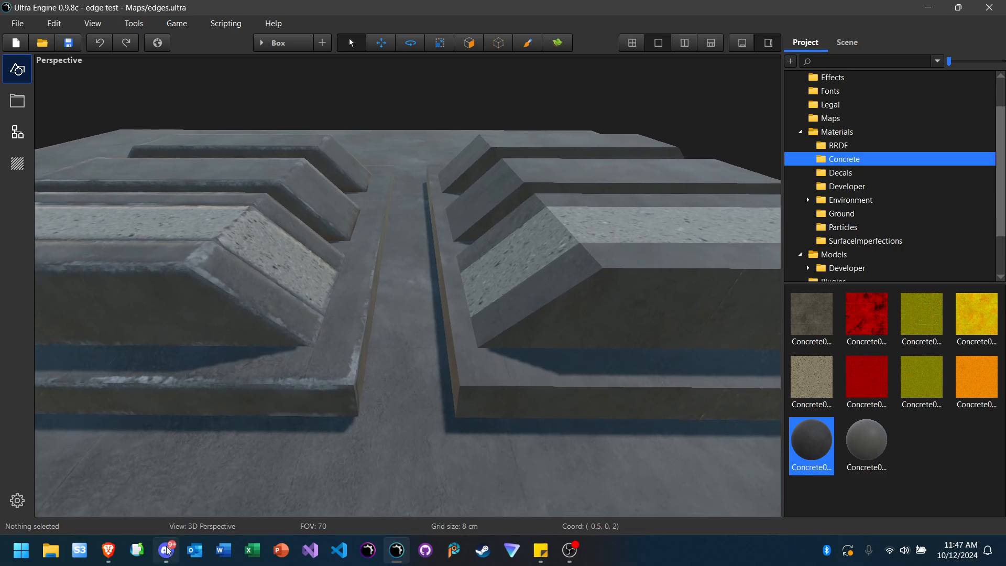
{"action": "left_click", "coordinate": [733, 560]}
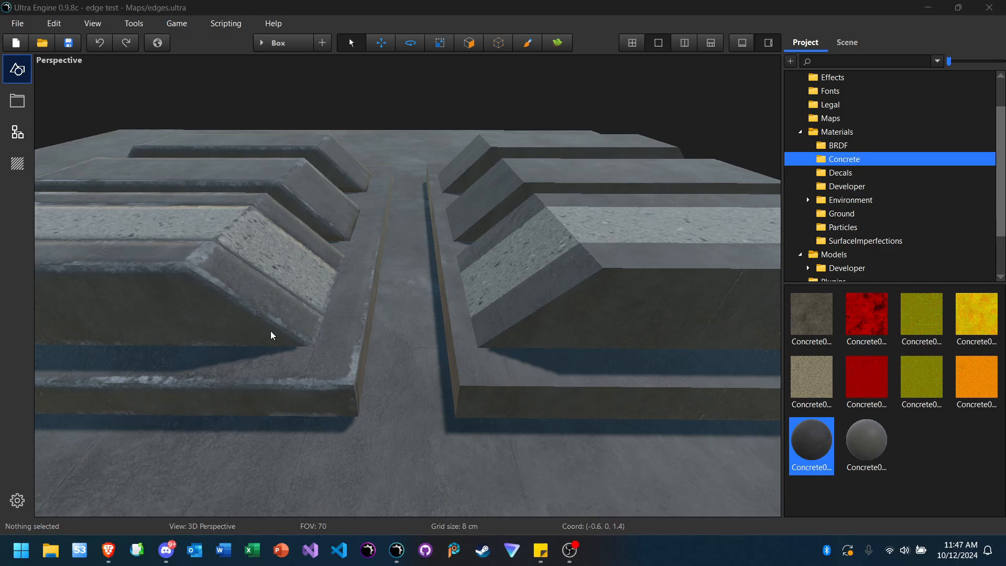
{"action": "left_click", "coordinate": [411, 114]}
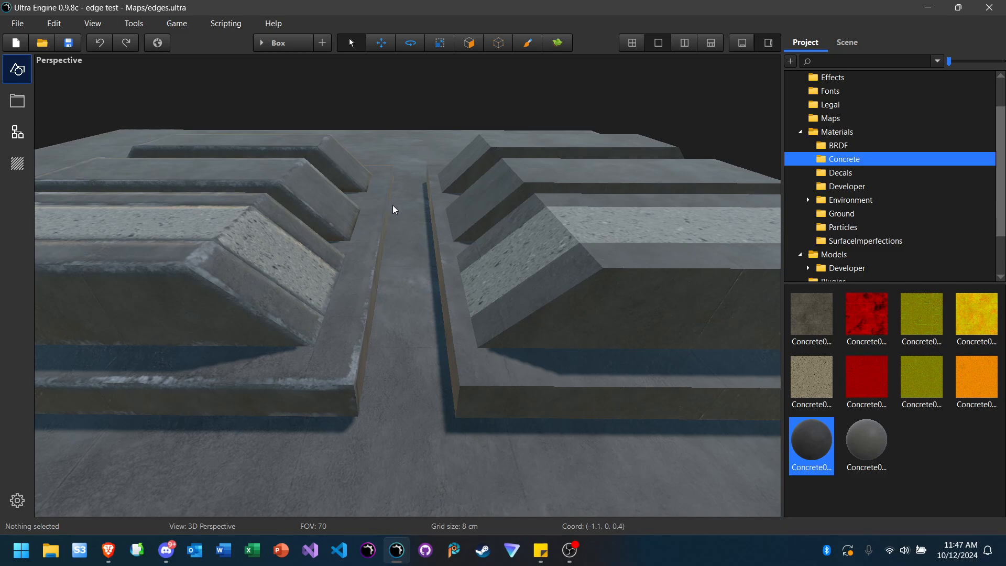
Step: Select the three boxes that form the front worn-edge block and show them in the scene hierarchy
{"action": "right_click_drag", "start_coordinate": [393, 206], "coordinate": [354, 210]}
{"action": "key", "text": "a"}
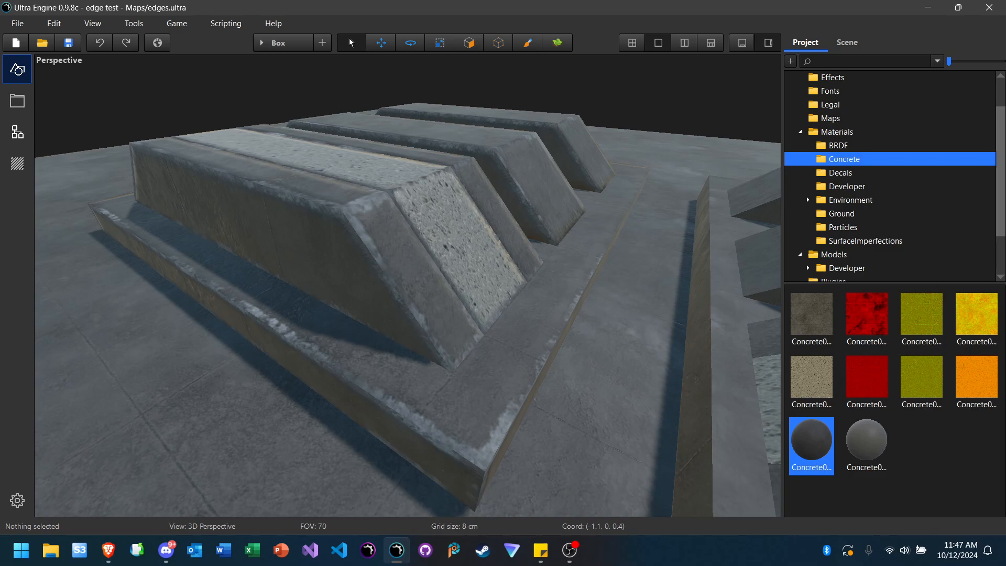
{"action": "left_click", "coordinate": [387, 209]}
{"action": "left_click", "coordinate": [446, 210], "text": "ctrl"}
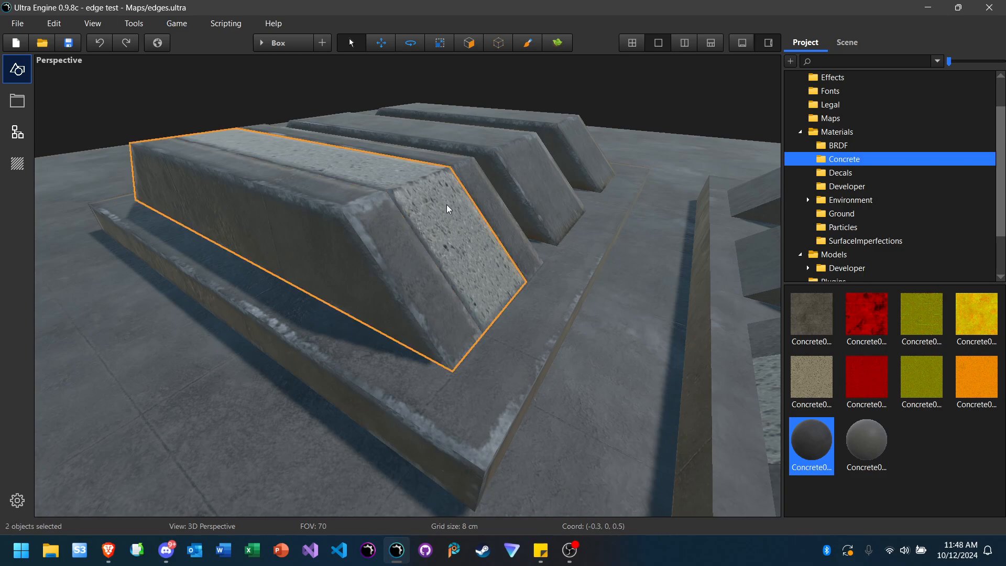
{"action": "left_click", "coordinate": [479, 190], "text": "ctrl"}
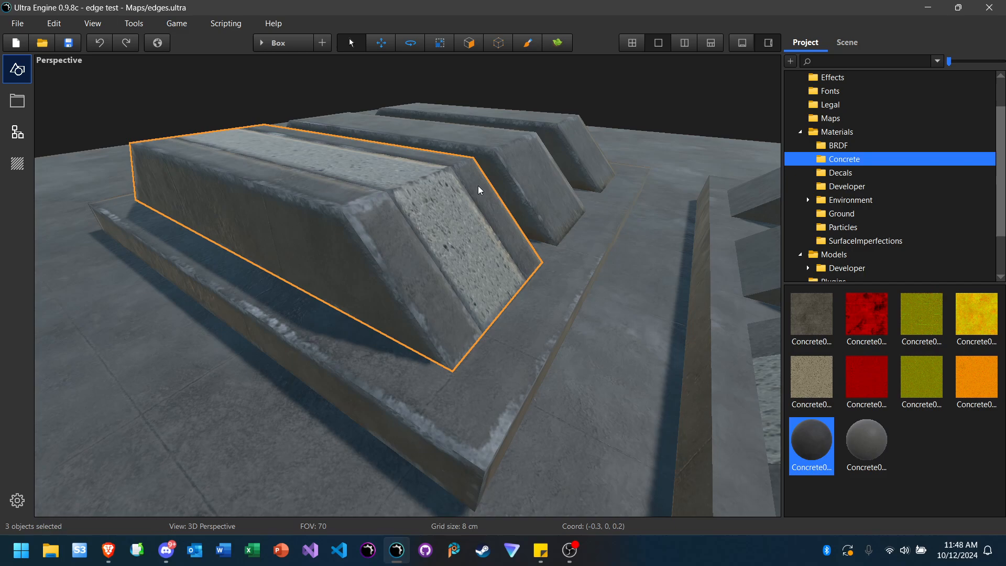
{"action": "left_click", "coordinate": [853, 45]}
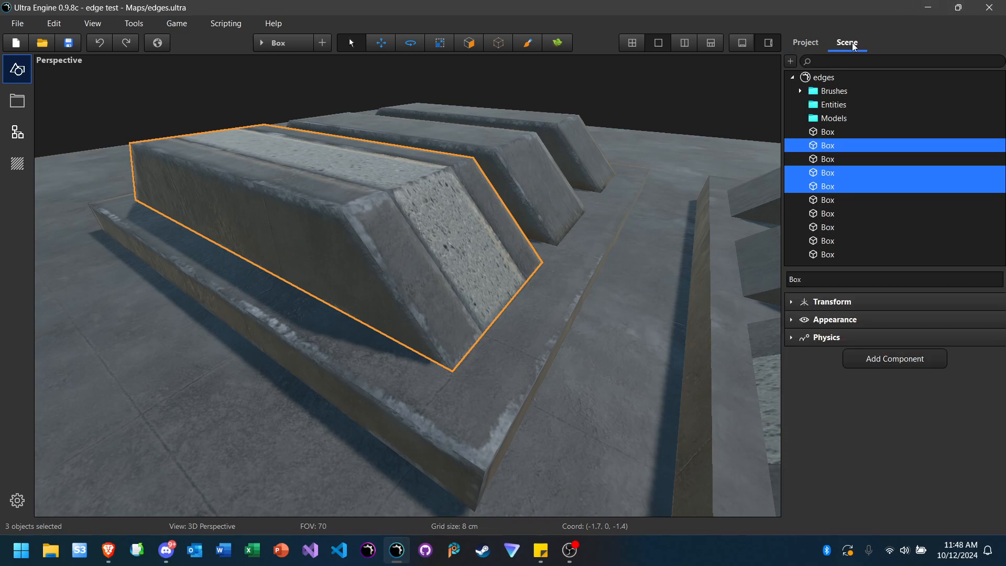
Step: Parent the two outer concrete boxes of the front block to its speckled middle box in the scene hierarchy
{"action": "left_click", "coordinate": [480, 202]}
{"action": "left_click", "coordinate": [404, 259], "text": "ctrl"}
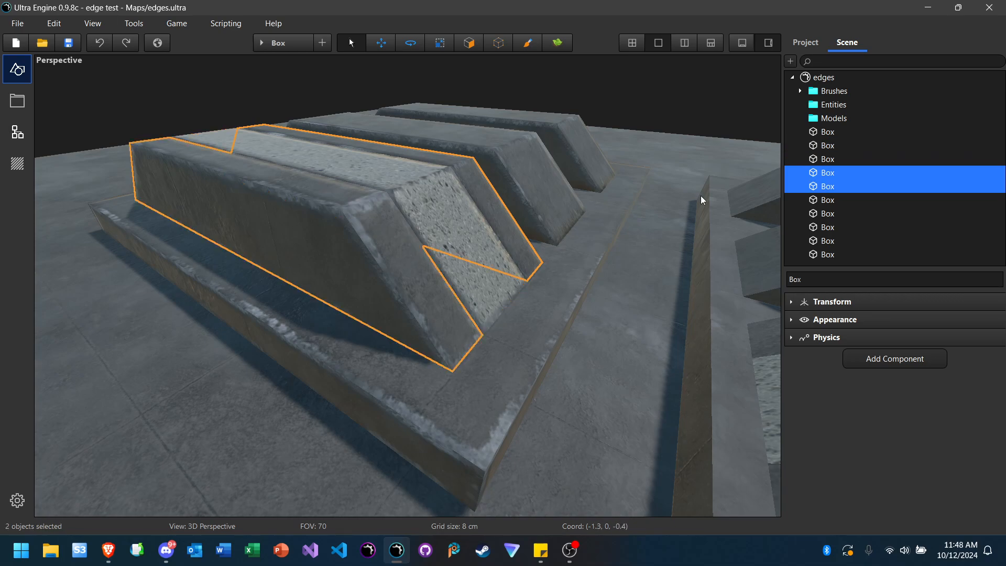
{"action": "left_click", "coordinate": [449, 225]}
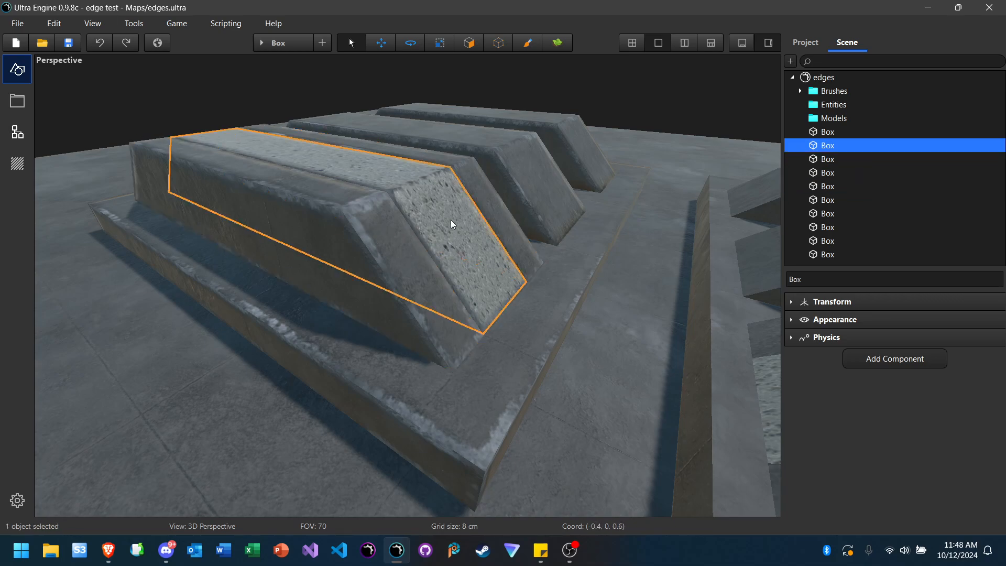
{"action": "left_click", "coordinate": [501, 202], "text": "ctrl"}
{"action": "left_click_drag", "start_coordinate": [834, 175], "coordinate": [832, 148]}
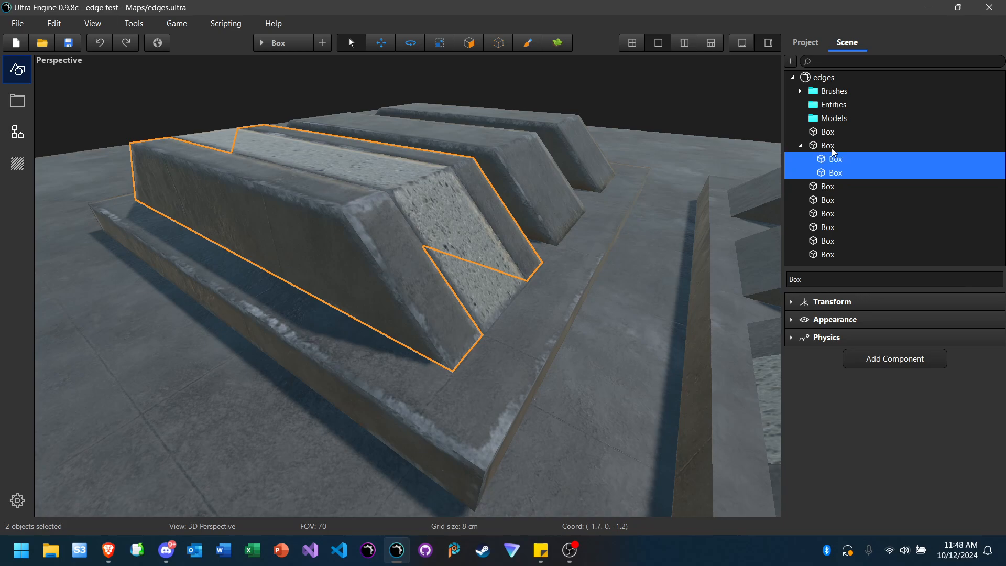
Step: Test the parenting by clearing the selection and picking the front block through its different boxes
{"action": "left_click", "coordinate": [626, 94]}
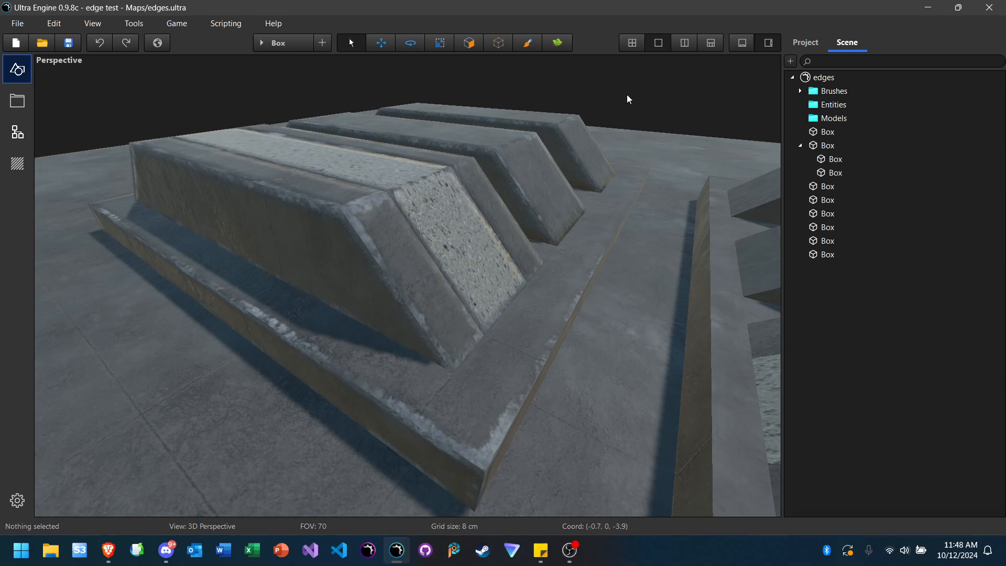
{"action": "left_click", "coordinate": [425, 216]}
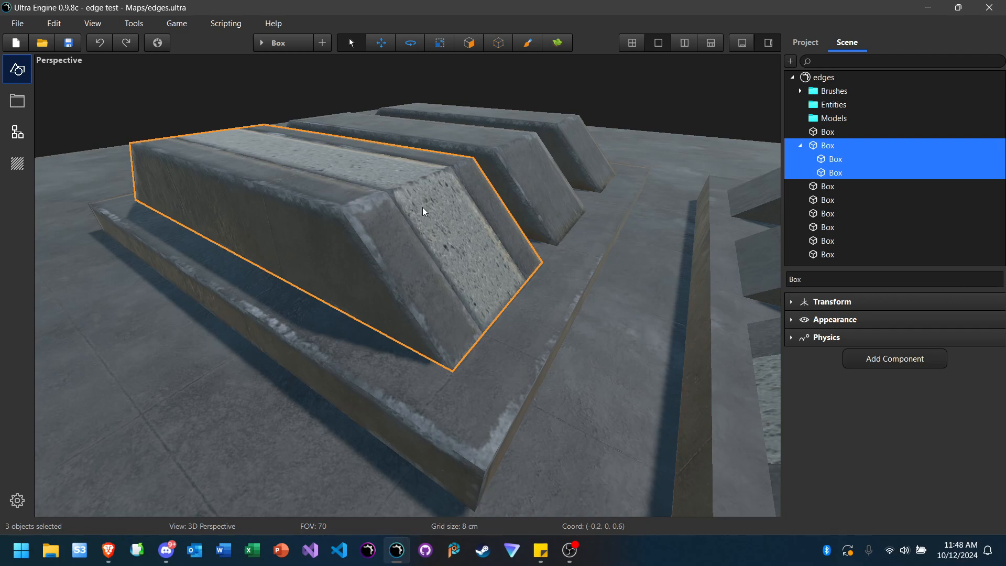
{"action": "left_click", "coordinate": [146, 112]}
{"action": "left_click", "coordinate": [215, 177]}
{"action": "left_click", "coordinate": [194, 98]}
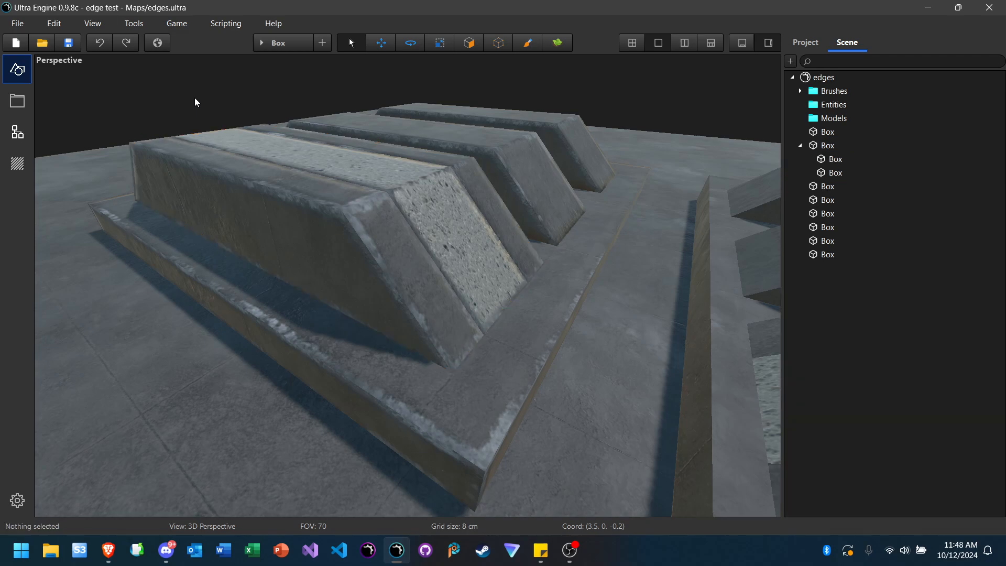
{"action": "left_click", "coordinate": [288, 191]}
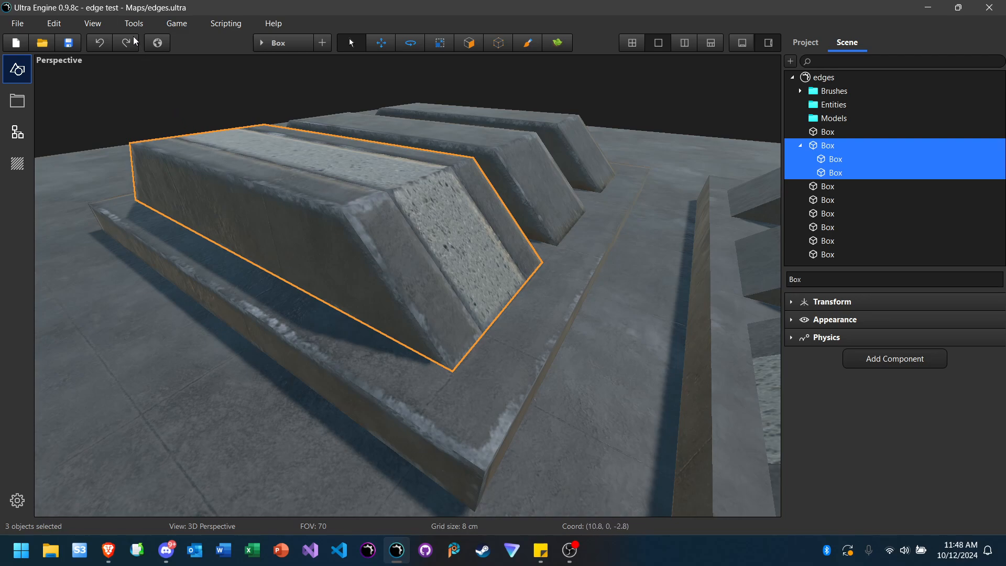
{"action": "left_click", "coordinate": [129, 24]}
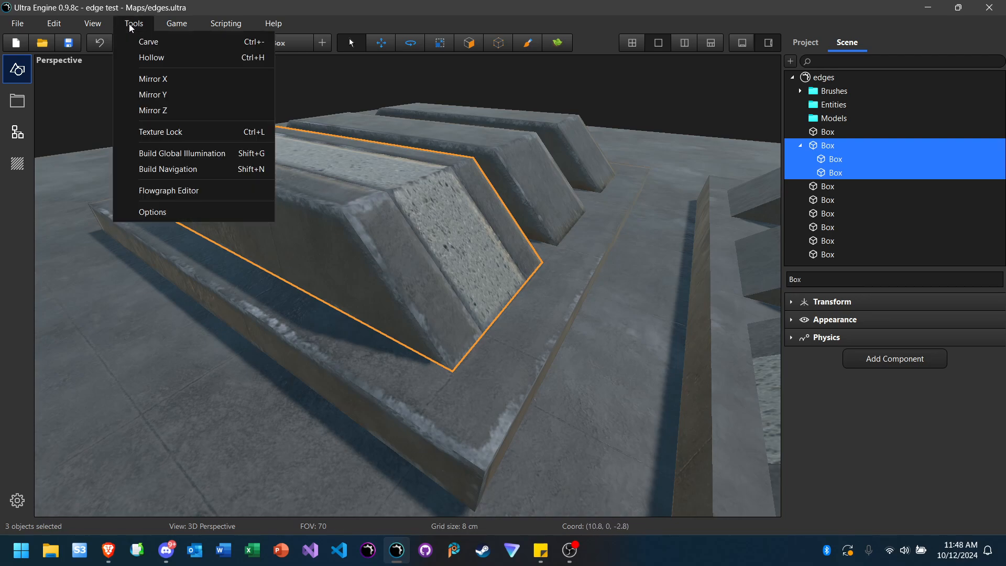
{"action": "left_click", "coordinate": [170, 61]}
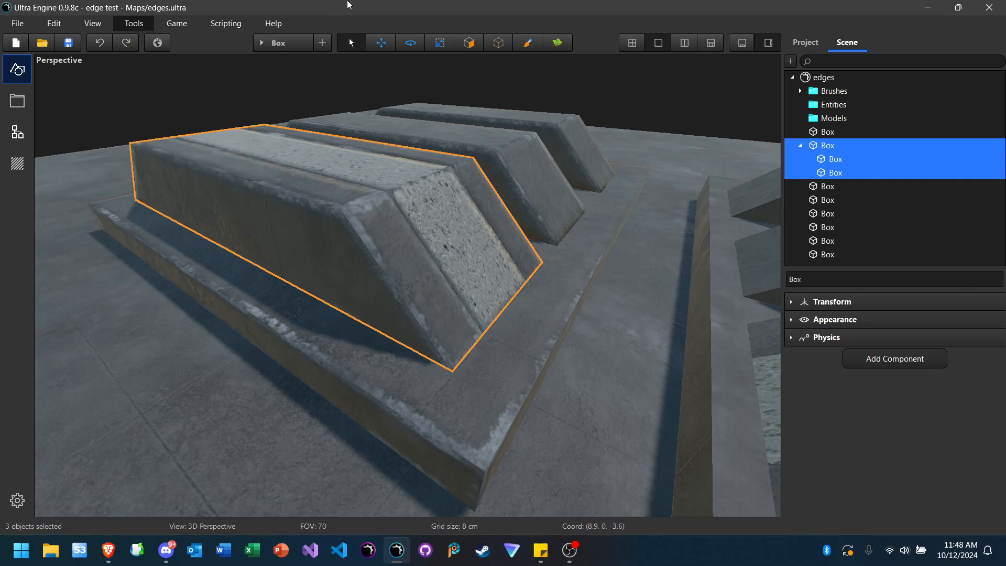
{"action": "left_click", "coordinate": [209, 108]}
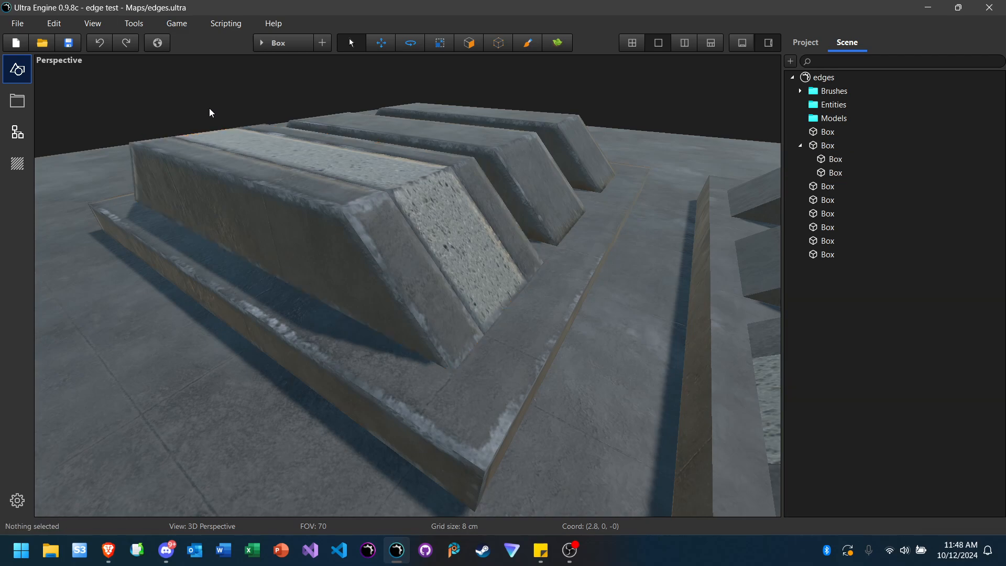
Step: Collapse the front block's parent Box in the scene hierarchy and test selecting the block again
{"action": "left_click", "coordinate": [306, 199]}
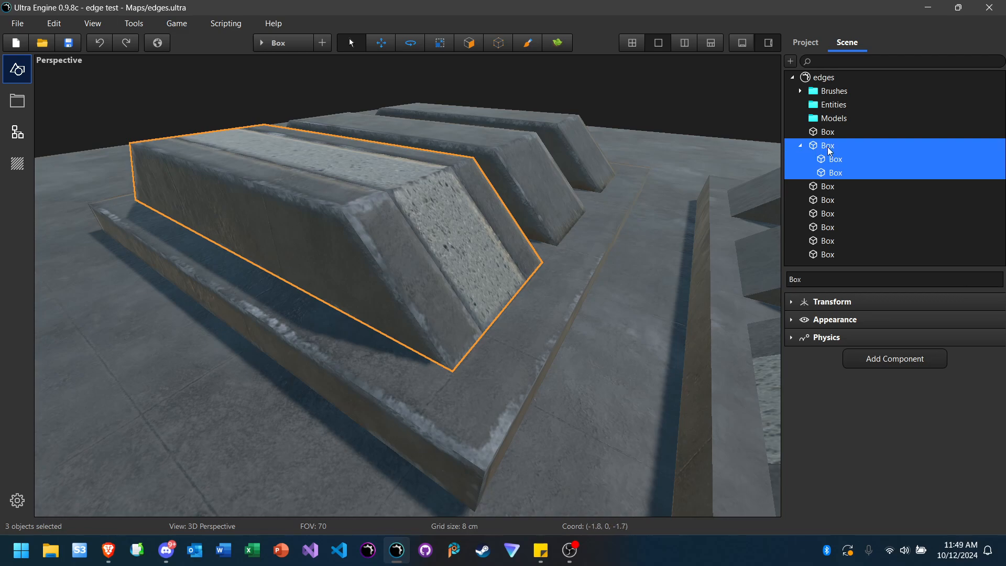
{"action": "left_click", "coordinate": [799, 146]}
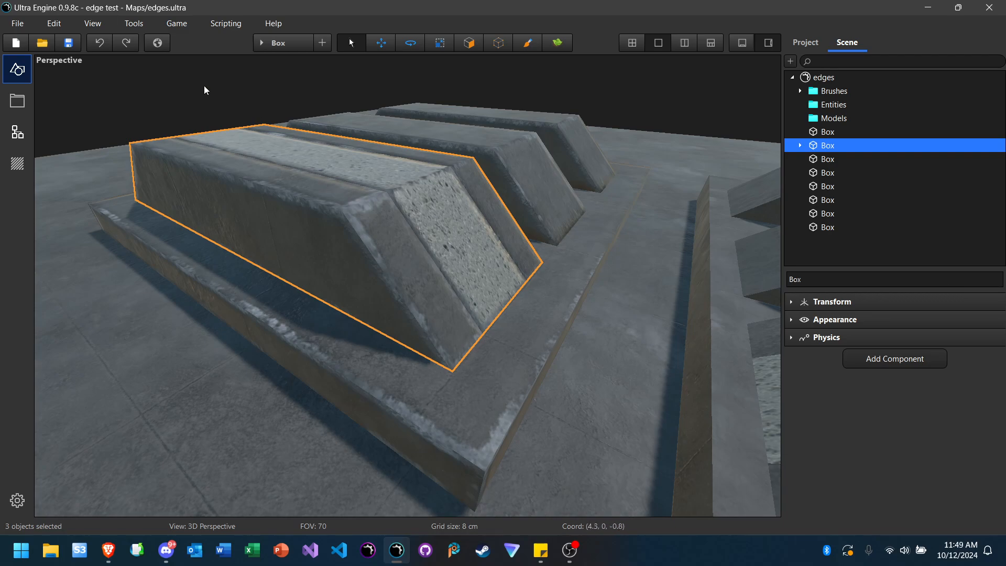
{"action": "left_click", "coordinate": [169, 92]}
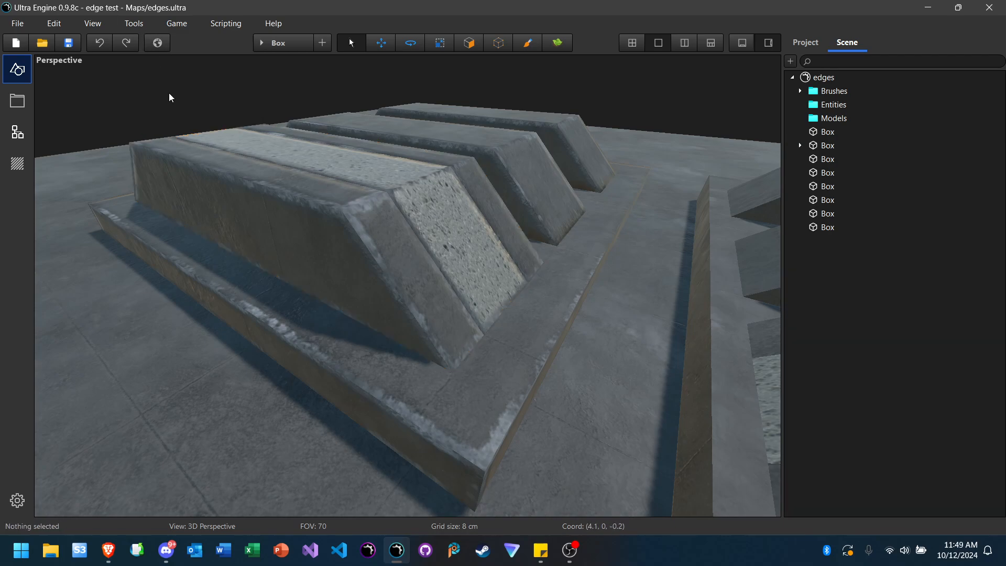
{"action": "left_click", "coordinate": [294, 217]}
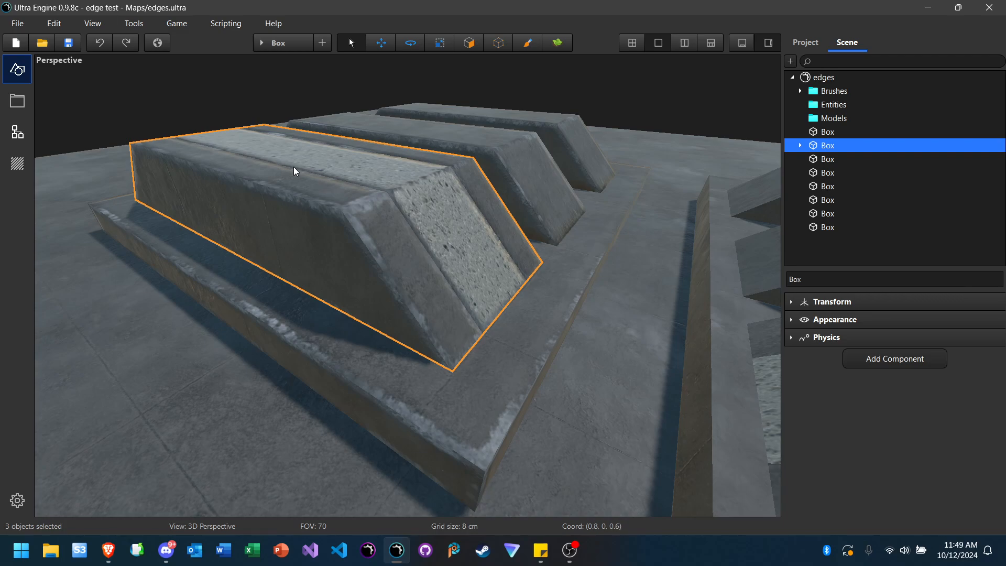
{"action": "left_click", "coordinate": [202, 90]}
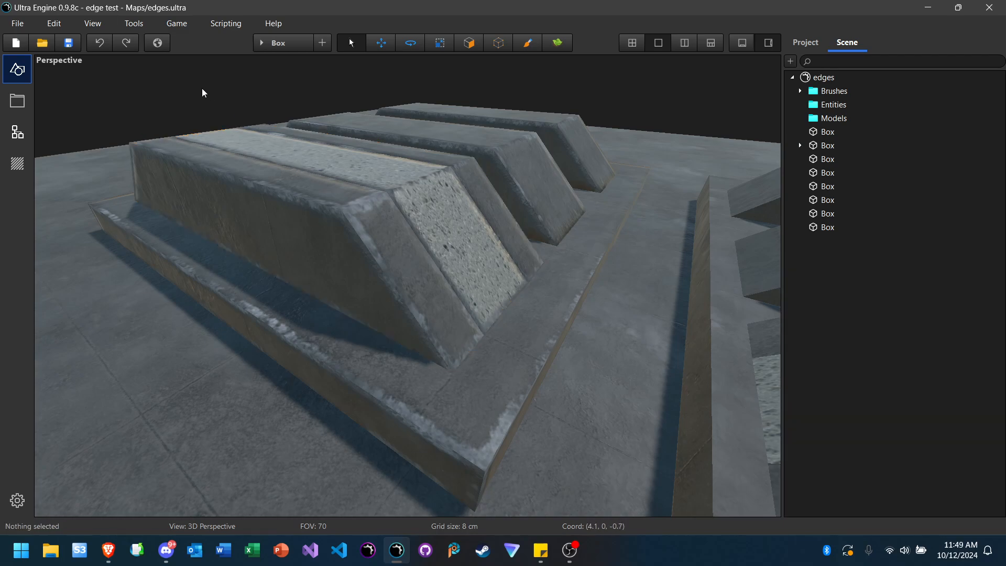
Step: Compare selecting the parented front block with selecting the separate rear block, and finish with nothing selected
{"action": "left_click", "coordinate": [264, 212]}
{"action": "left_click", "coordinate": [127, 99]}
{"action": "left_click", "coordinate": [255, 205]}
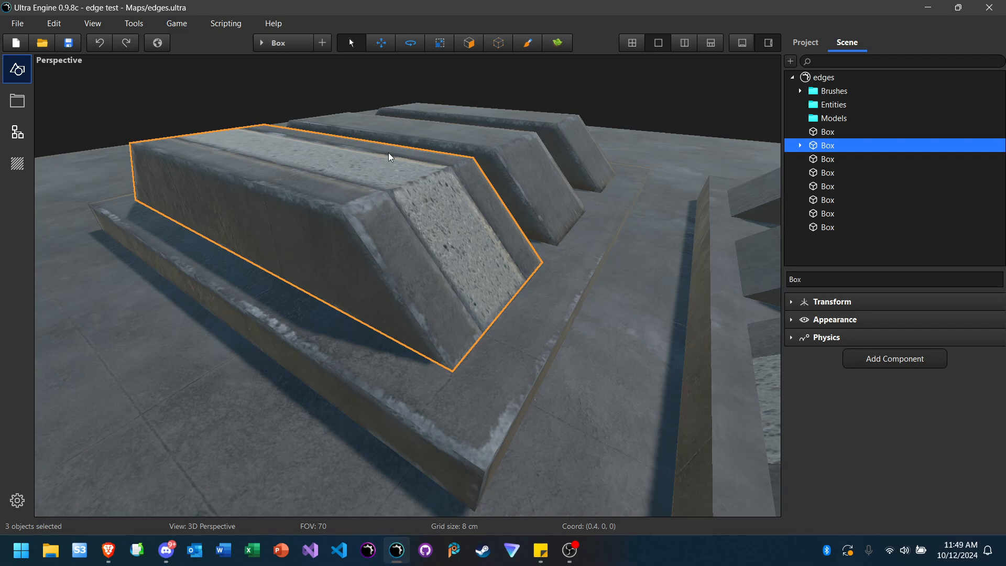
{"action": "left_click", "coordinate": [524, 150]}
{"action": "left_click", "coordinate": [568, 140]}
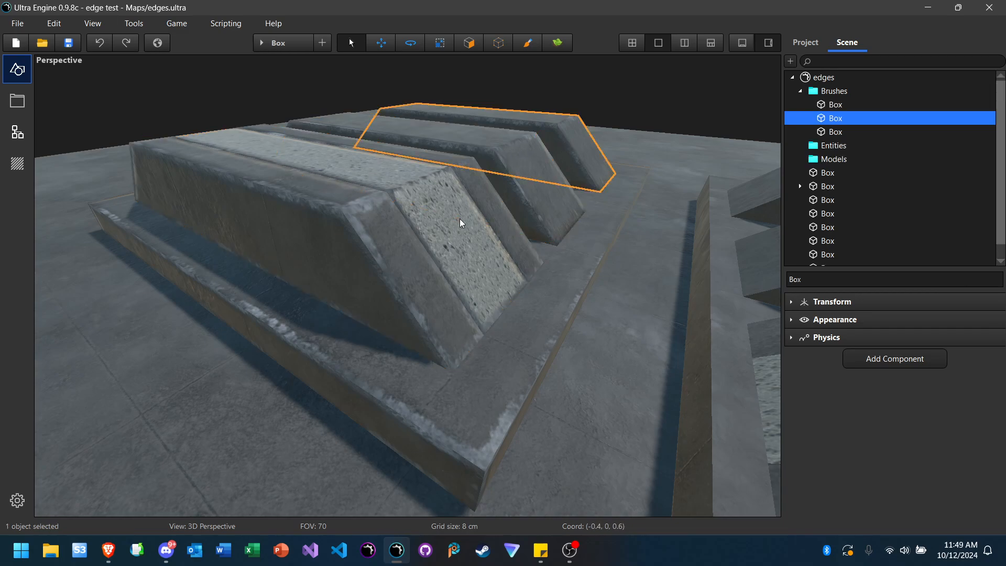
{"action": "left_click", "coordinate": [460, 219]}
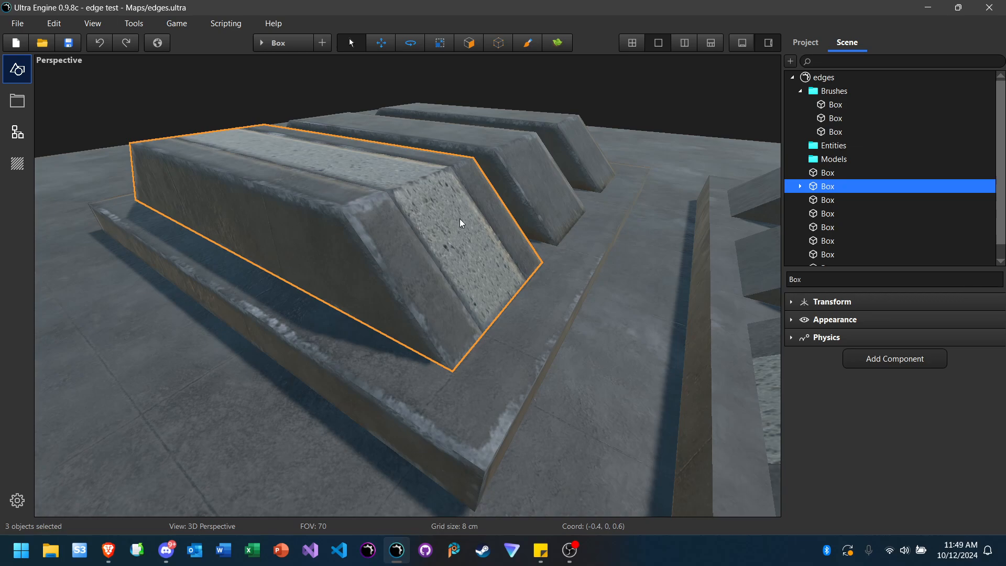
{"action": "left_click", "coordinate": [147, 103]}
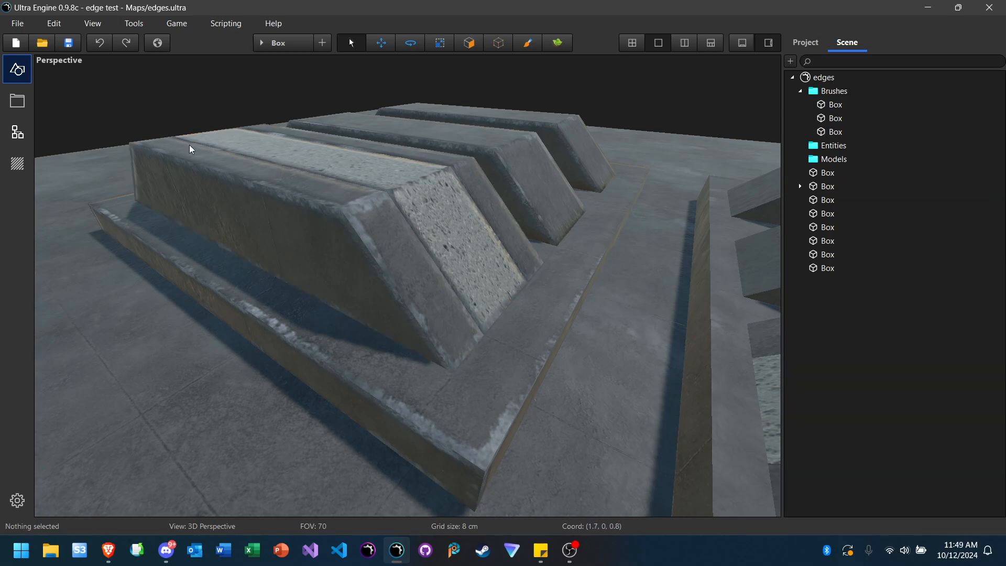
Step: Examine the worn-edge and plain blocks side by side and expand the worn front block's parent Box in the hierarchy
{"action": "key", "text": "a"}
{"action": "right_click_drag", "start_coordinate": [425, 238], "coordinate": [579, 220]}
{"action": "key", "text": "s"}
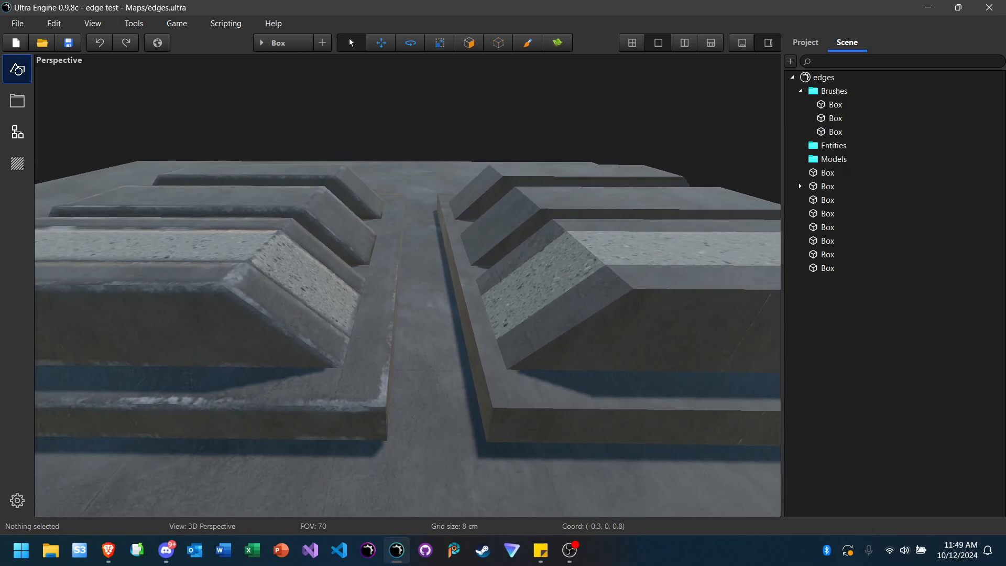
{"action": "key", "text": "w"}
{"action": "key", "text": "s"}
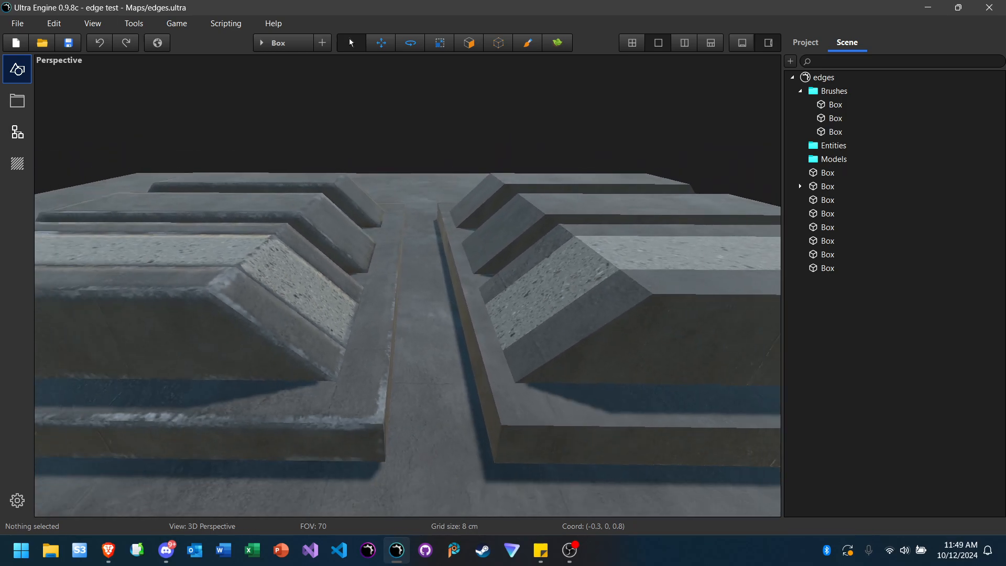
{"action": "left_click", "coordinate": [291, 297]}
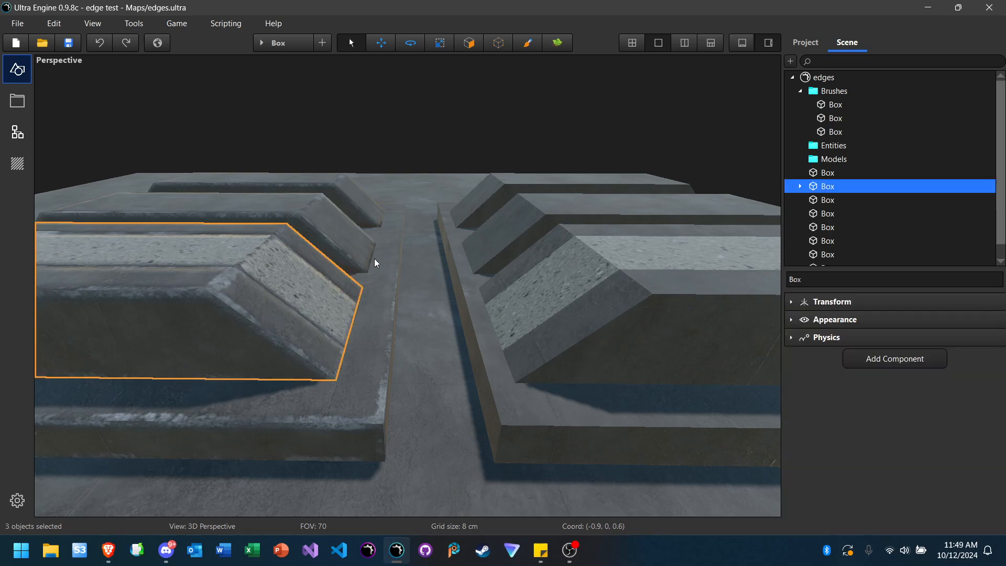
{"action": "left_click", "coordinate": [802, 186]}
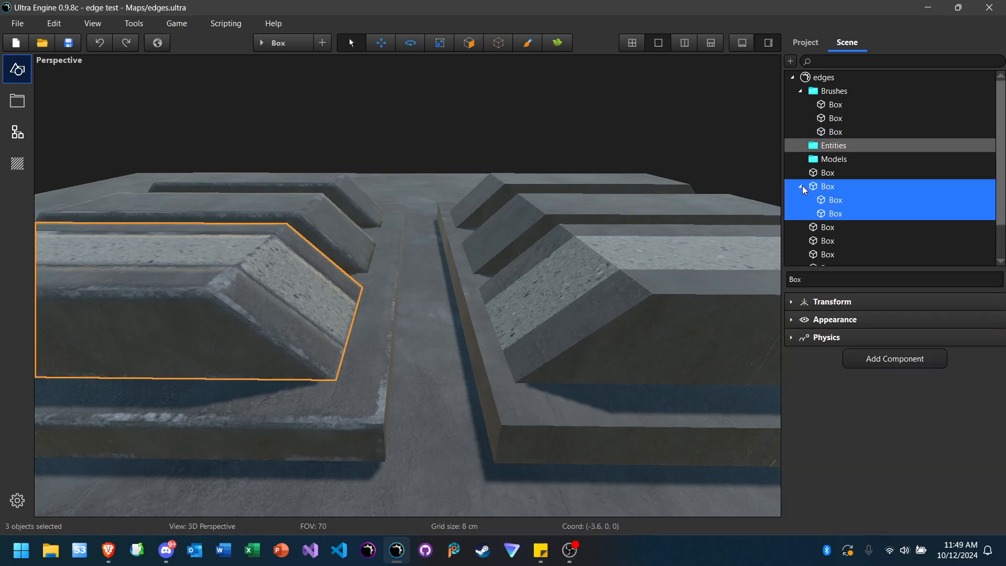
{"action": "left_click", "coordinate": [448, 139]}
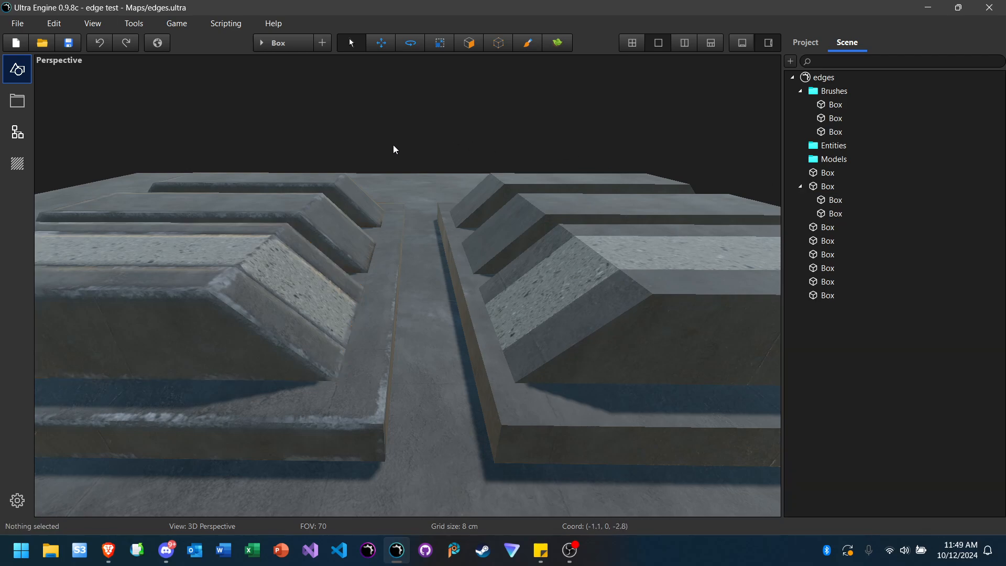
Step: Examine the worn edges of the block group and its base from close up and from farther away
{"action": "right_click_drag", "start_coordinate": [393, 144], "coordinate": [332, 169]}
{"action": "key", "text": "w"}
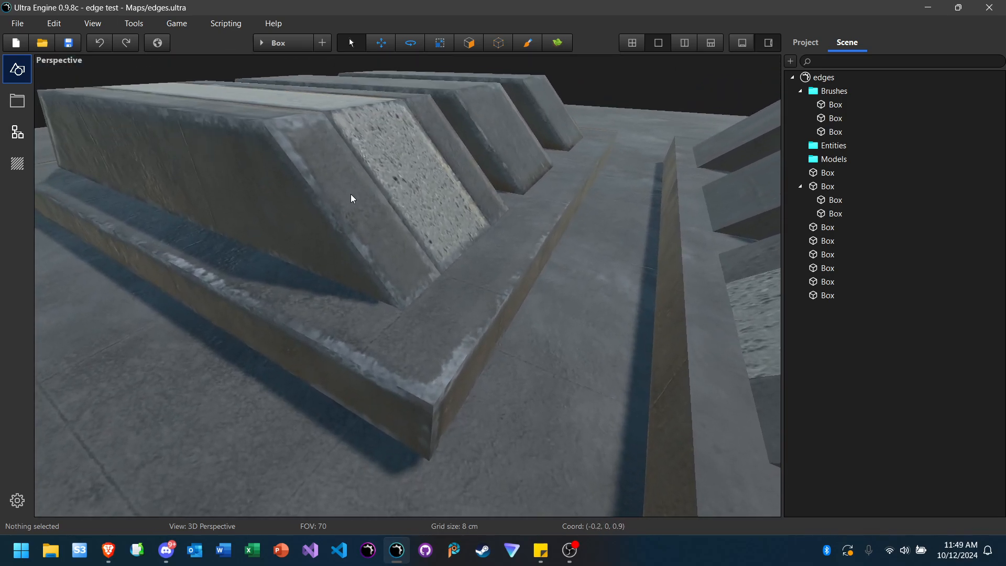
{"action": "key", "text": "s"}
{"action": "right_click_drag", "start_coordinate": [457, 324], "coordinate": [460, 293]}
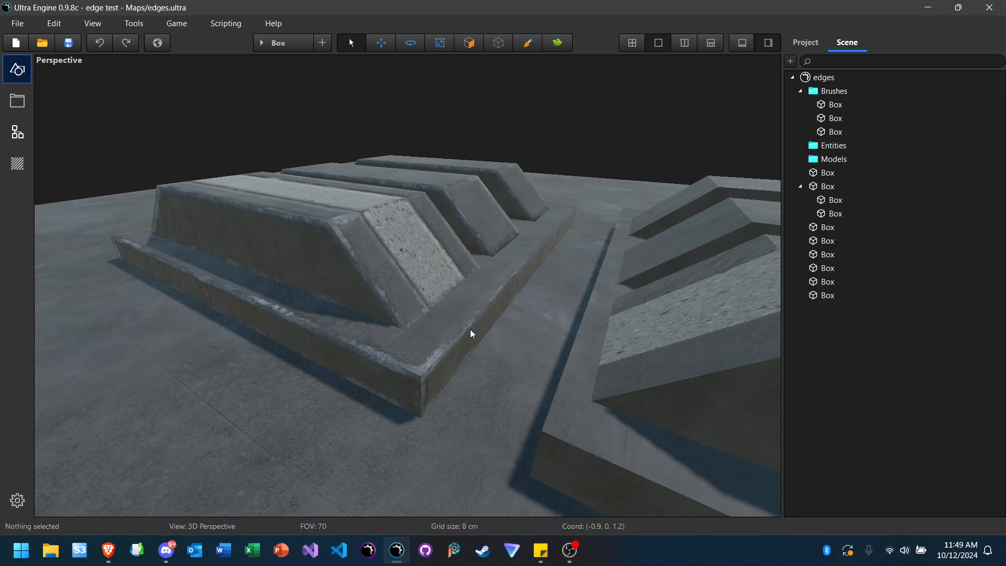
{"action": "key", "text": "w"}
{"action": "right_click_drag", "start_coordinate": [428, 383], "coordinate": [352, 410]}
{"action": "key", "text": "a"}
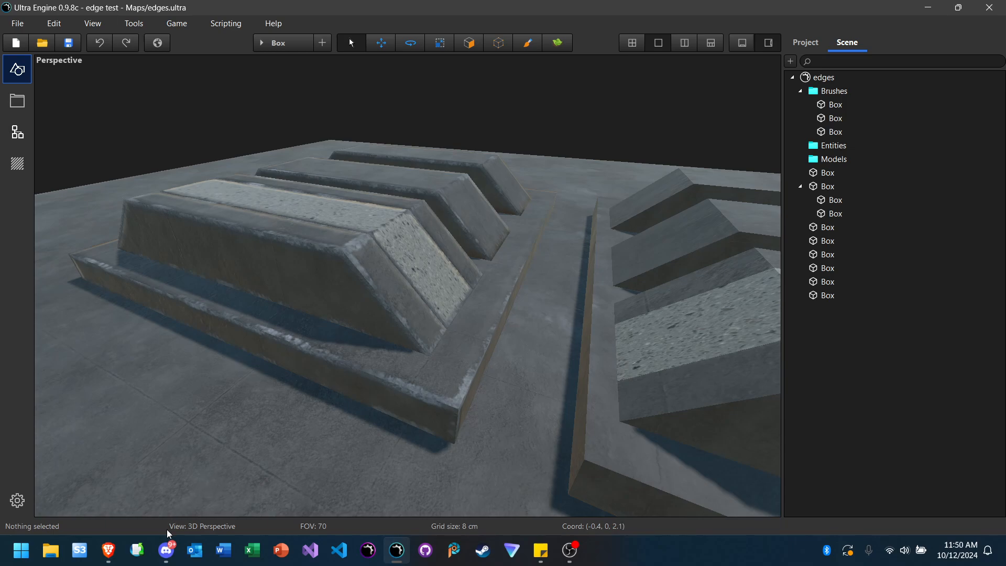
Step: Find the Moss category in the asset library's AmbientCG materials and install Moss002 from Moss002_1K-JPG.zip
{"action": "left_click", "coordinate": [23, 167]}
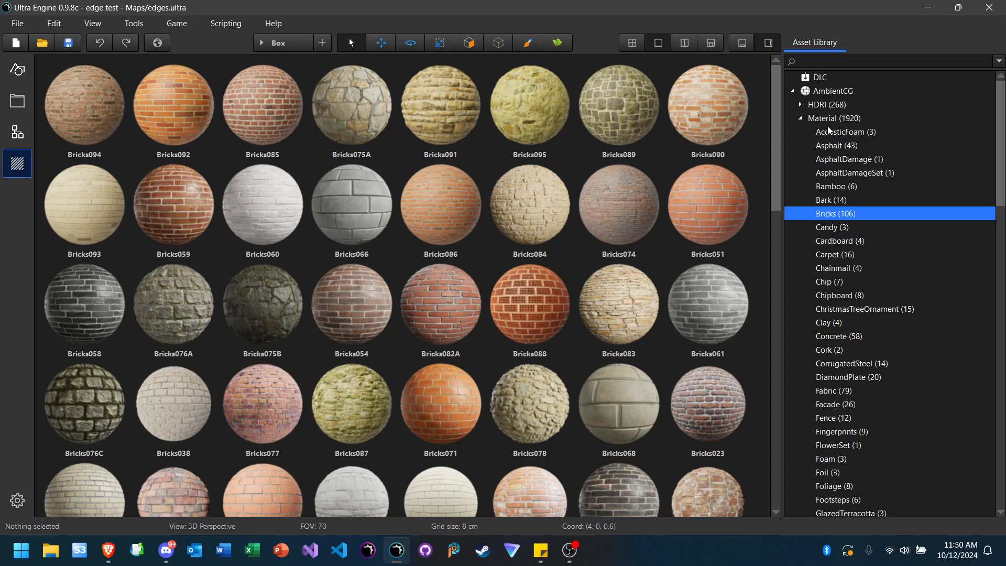
{"action": "left_click", "coordinate": [801, 118]}
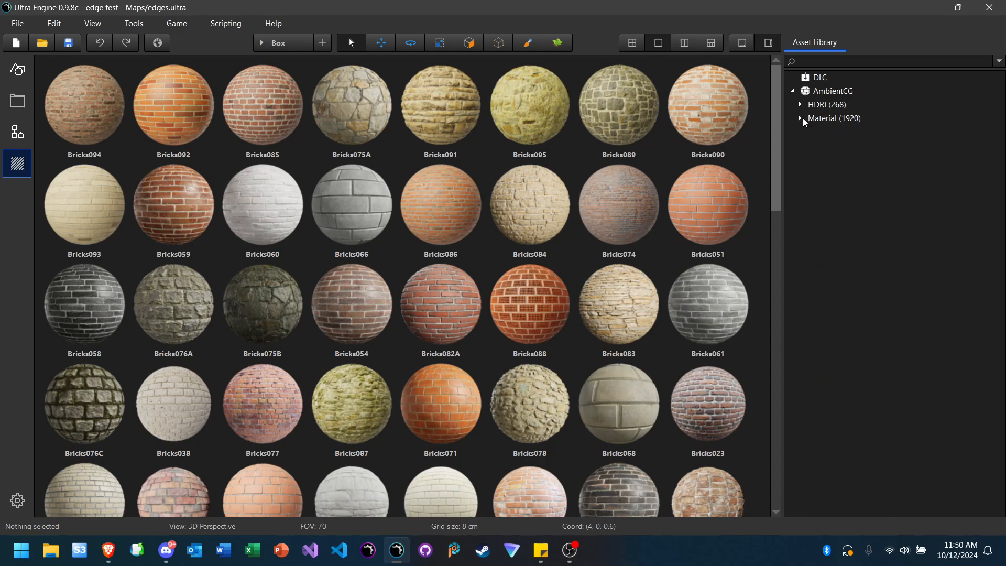
{"action": "left_click", "coordinate": [802, 118]}
{"action": "scroll", "coordinate": [860, 276], "scroll_direction": "down", "scroll_amount": 4}
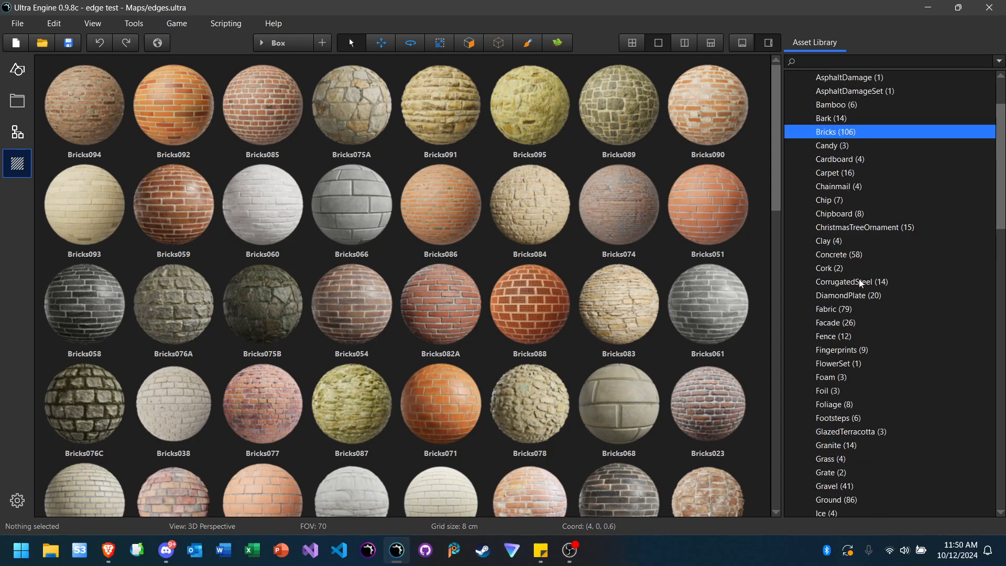
{"action": "scroll", "coordinate": [866, 296], "scroll_direction": "down", "scroll_amount": 2}
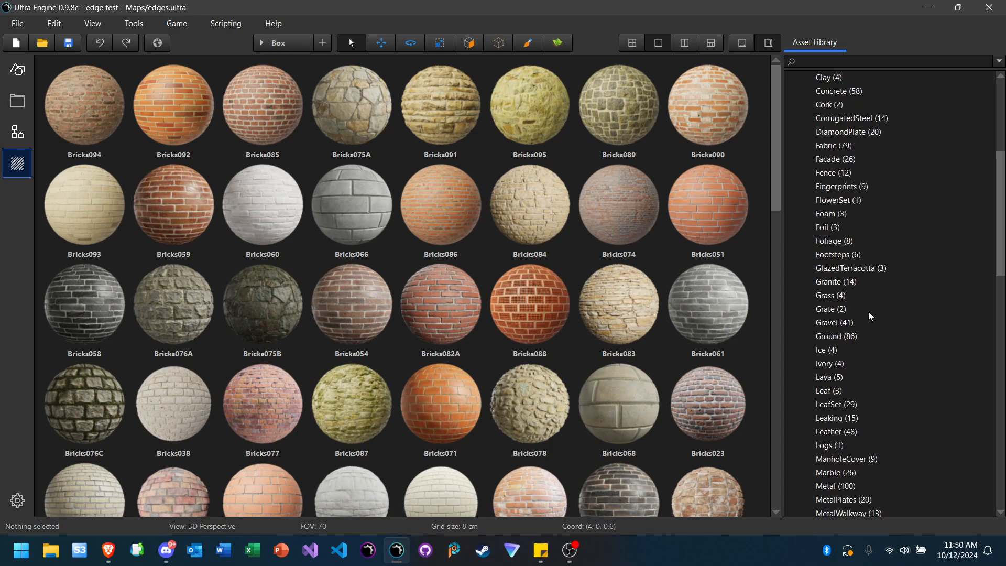
{"action": "scroll", "coordinate": [868, 317], "scroll_direction": "down", "scroll_amount": 2}
{"action": "scroll", "coordinate": [851, 359], "scroll_direction": "down", "scroll_amount": 2}
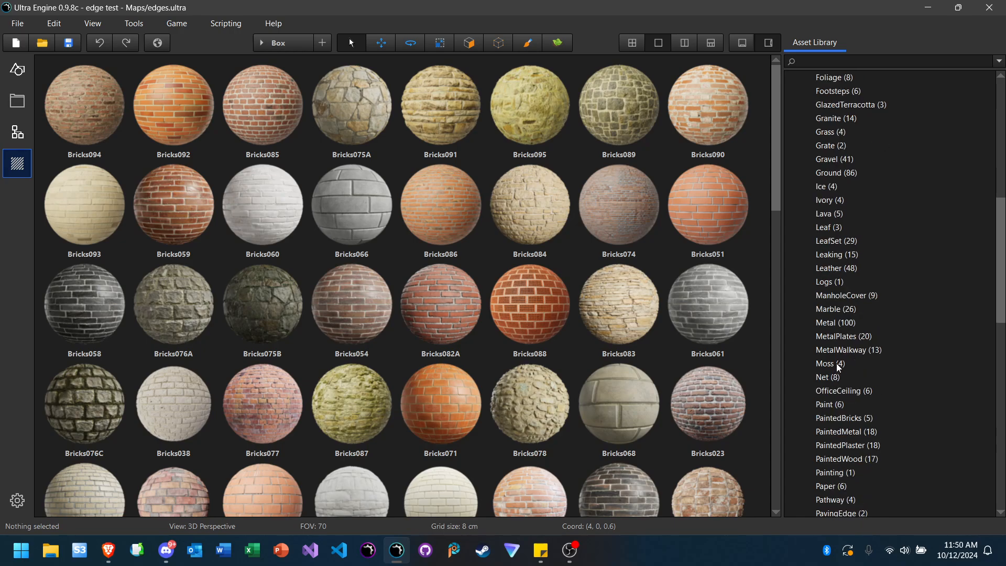
{"action": "left_click", "coordinate": [834, 365]}
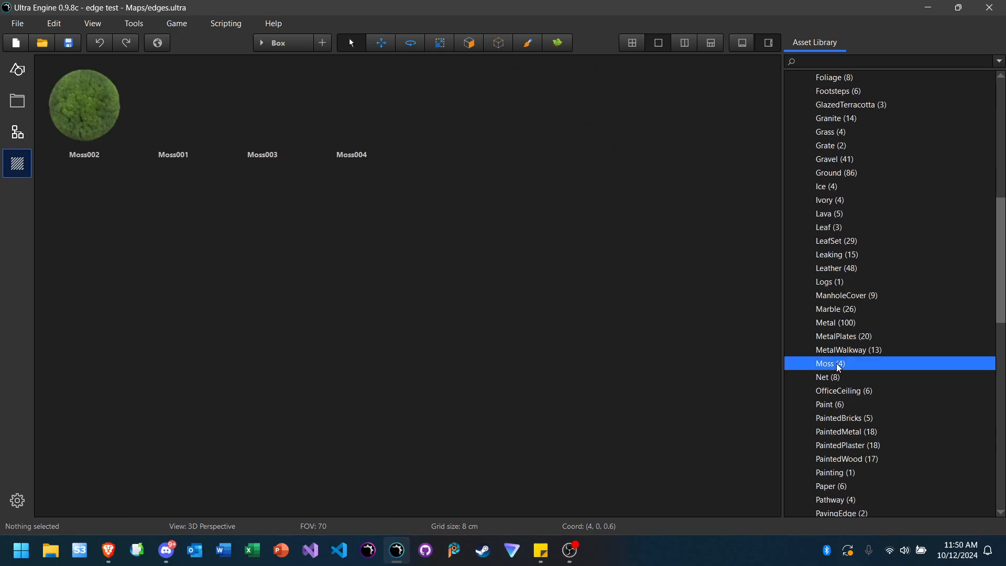
{"action": "left_click", "coordinate": [96, 111]}
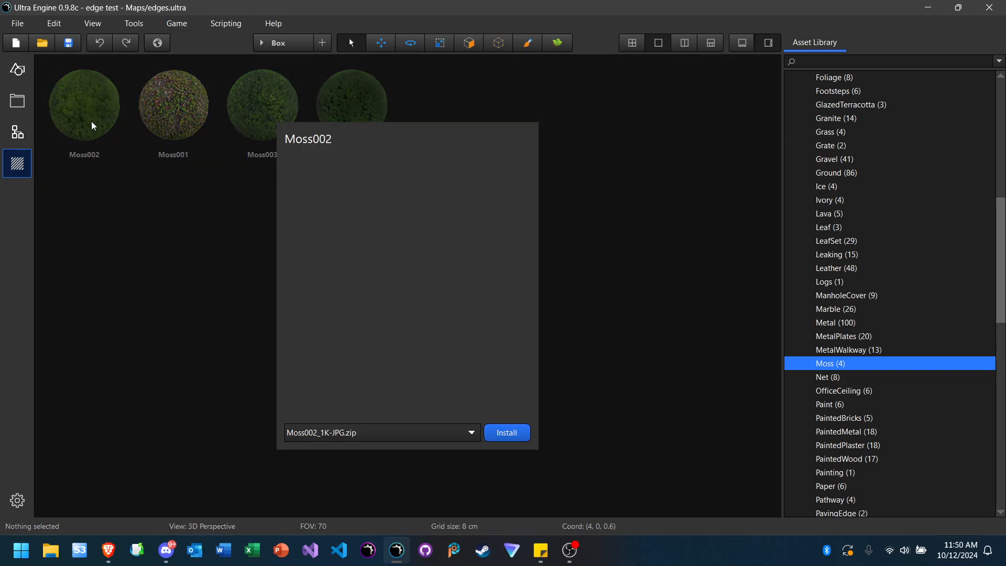
{"action": "left_click", "coordinate": [505, 433]}
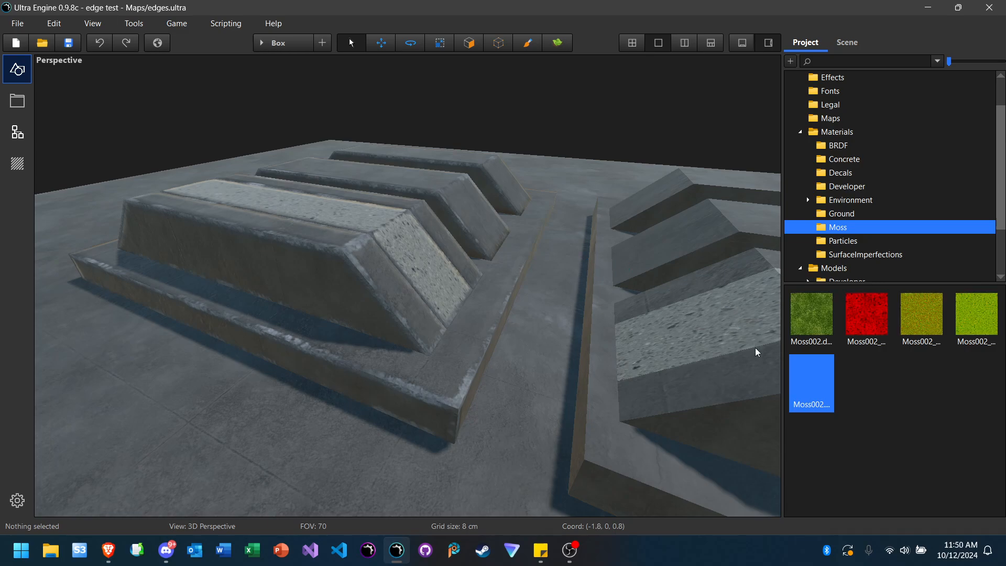
Step: Open the installed Moss002 material from the project's Moss folder and set its saturation to 100
{"action": "double_click", "coordinate": [819, 388]}
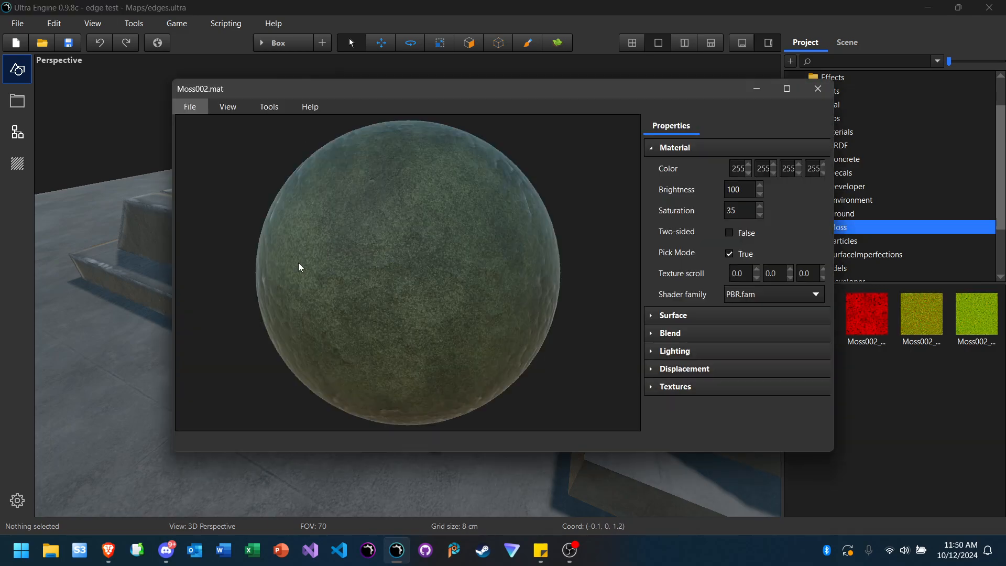
{"action": "double_click", "coordinate": [741, 211]}
{"action": "type", "text": "100"}
{"action": "key", "text": "Return"}
{"action": "double_click", "coordinate": [744, 212]}
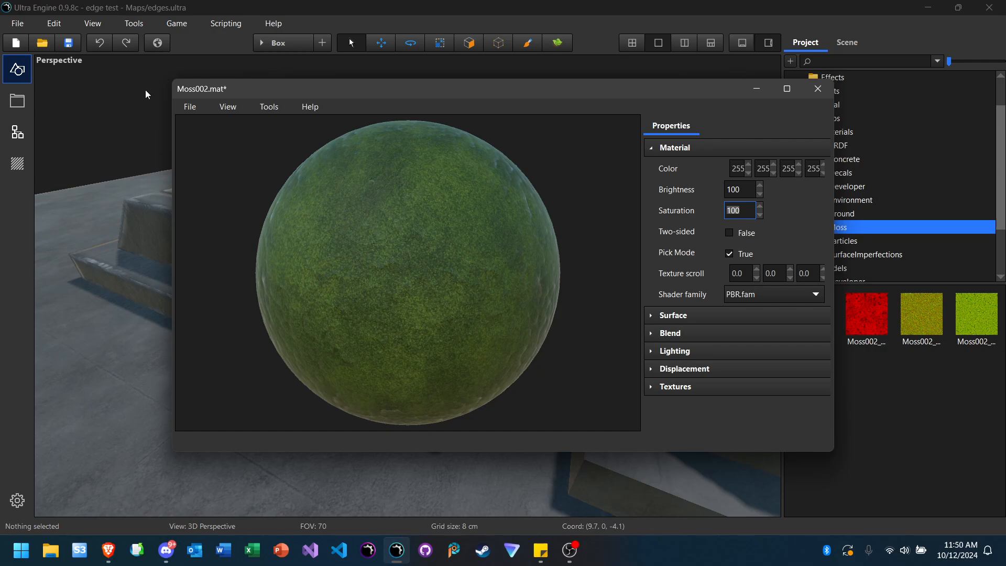
{"action": "double_click", "coordinate": [190, 107]}
Step: Set the default saturation for AmbientCG materials to 100 in the editor options and accept the change
{"action": "left_click", "coordinate": [17, 500]}
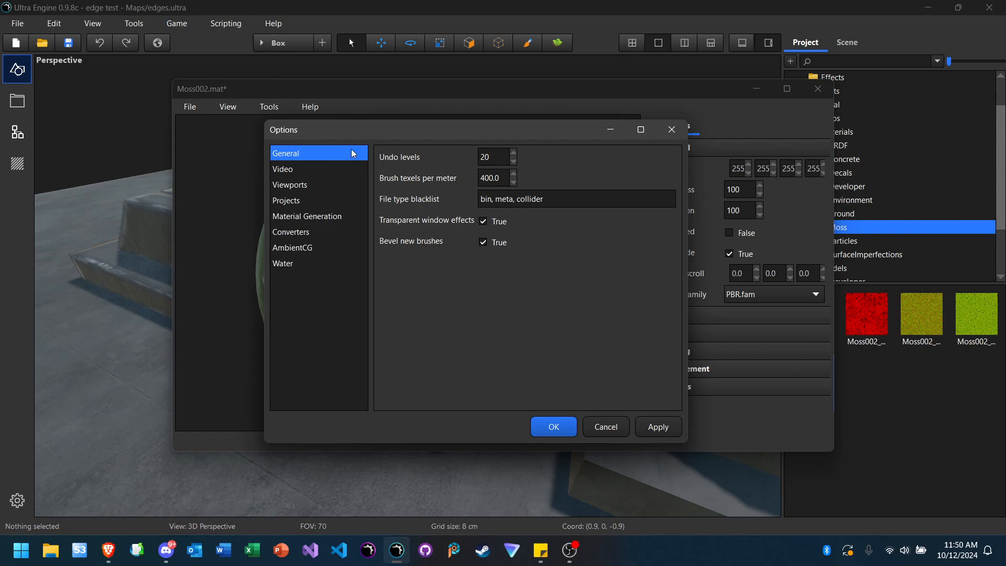
{"action": "left_click_drag", "start_coordinate": [350, 131], "coordinate": [152, 171]}
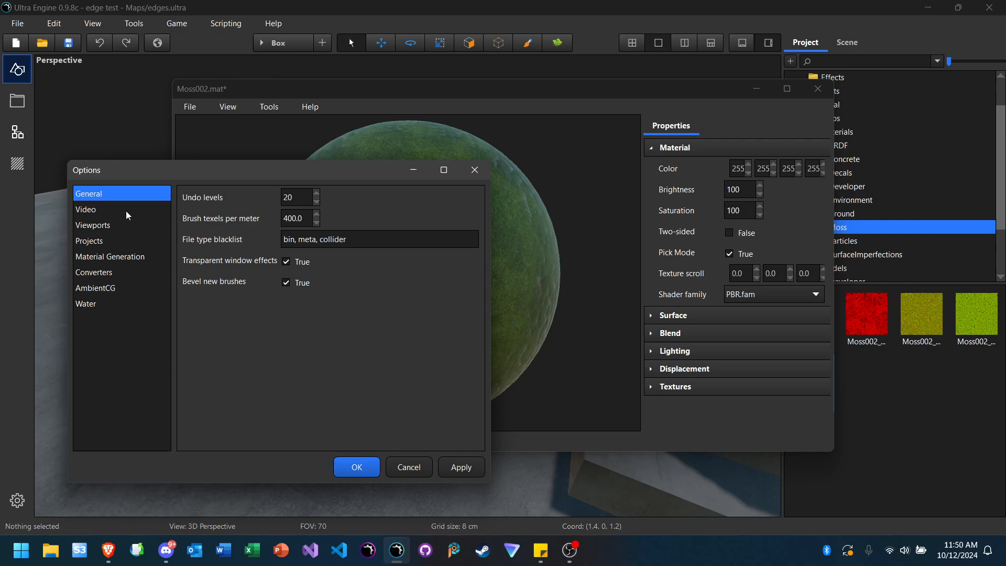
{"action": "left_click", "coordinate": [110, 289]}
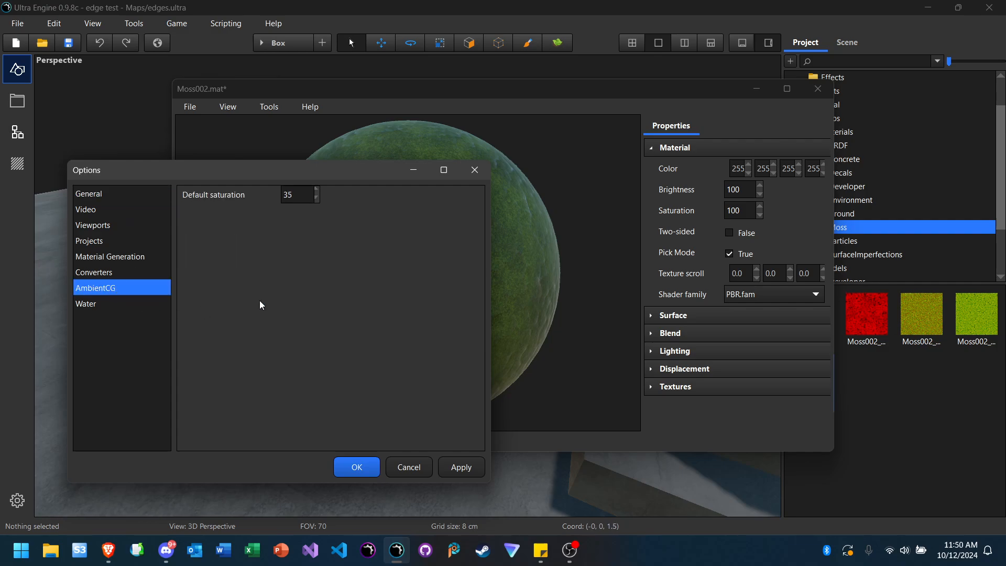
{"action": "double_click", "coordinate": [297, 195]}
{"action": "left_click_drag", "start_coordinate": [342, 171], "coordinate": [363, 172]}
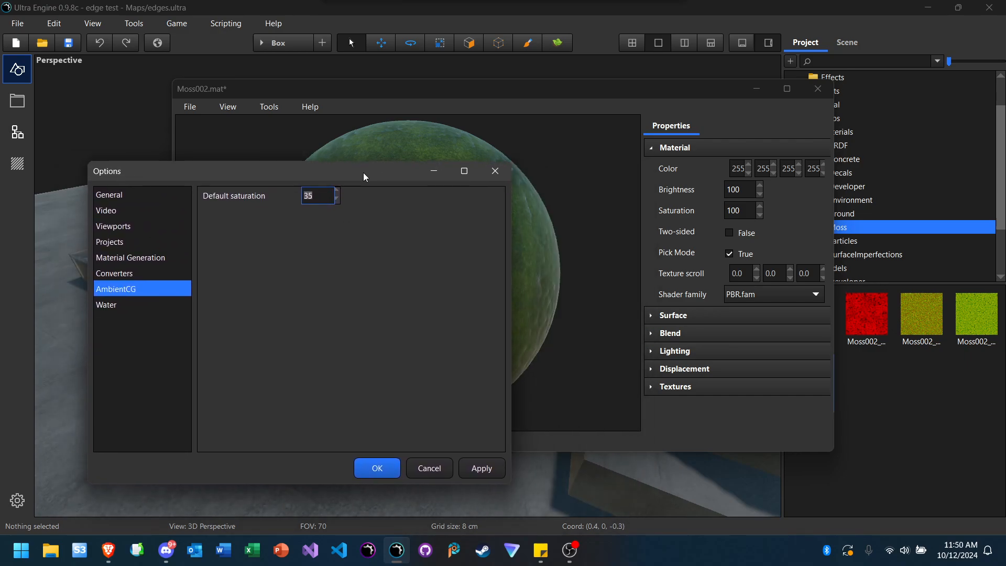
{"action": "left_click", "coordinate": [309, 193]}
{"action": "type", "text": "100"}
{"action": "key", "text": "Return"}
{"action": "left_click", "coordinate": [373, 461]}
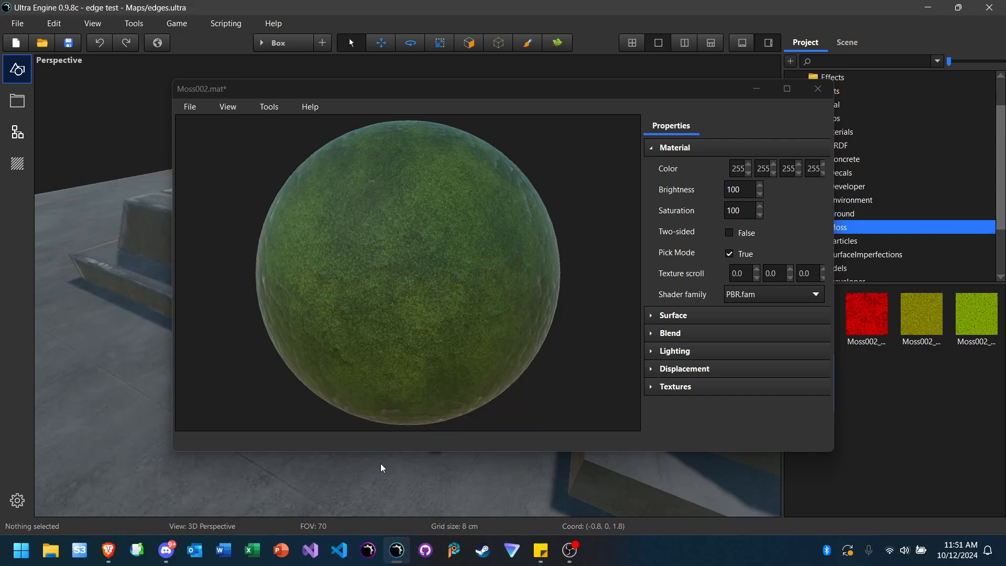
Step: Save the Moss002 material and close its editor window
{"action": "left_click", "coordinate": [217, 132]}
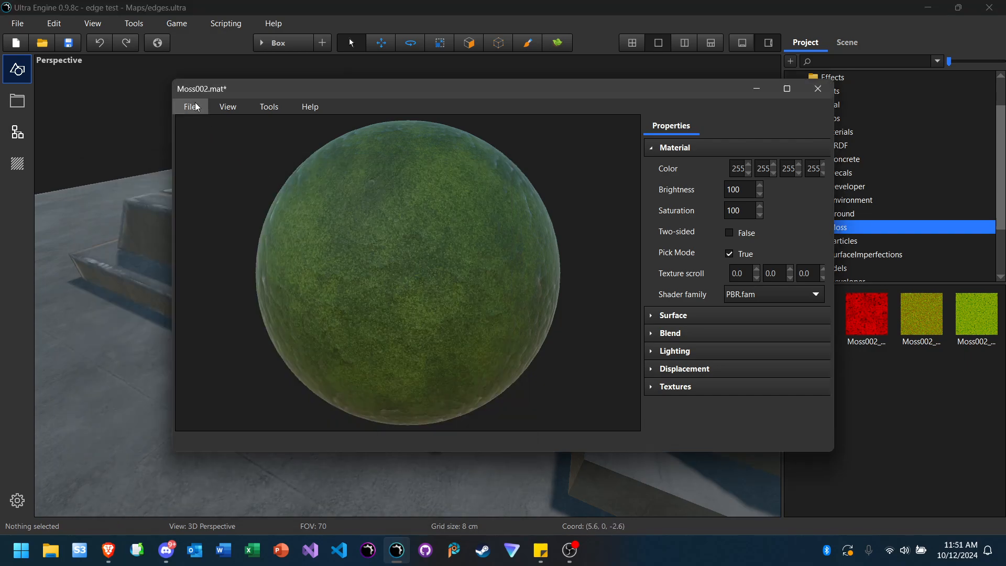
{"action": "left_click", "coordinate": [196, 107]}
{"action": "left_click", "coordinate": [207, 124]}
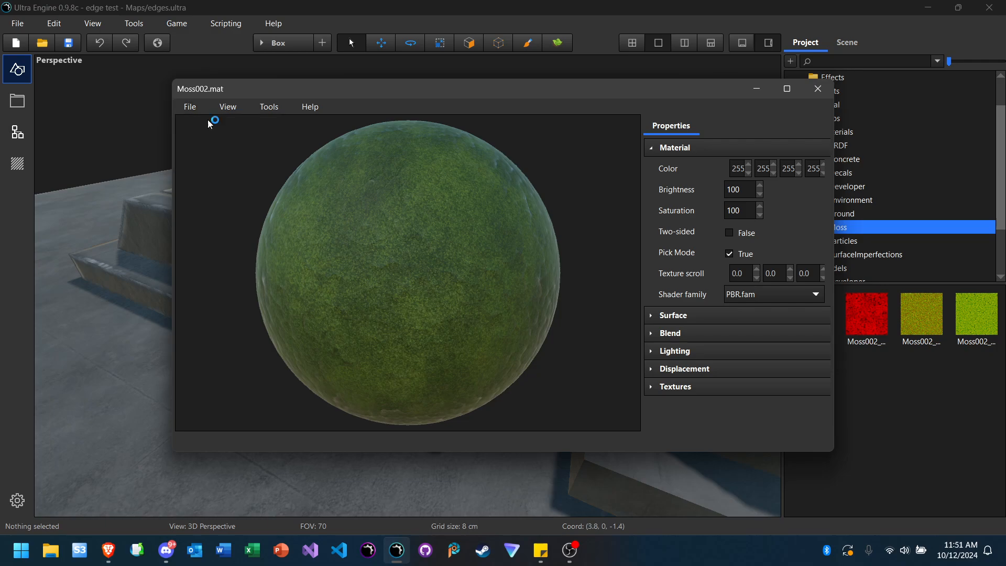
{"action": "left_click", "coordinate": [817, 90]}
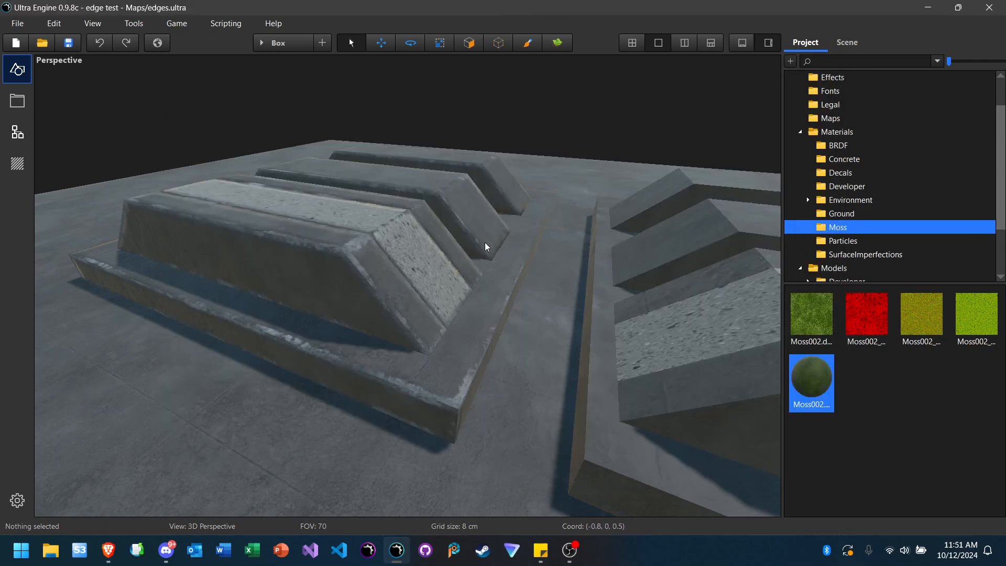
Step: Reopen the saved Moss002 material to check its properties and preview, and close it again
{"action": "double_click", "coordinate": [826, 383]}
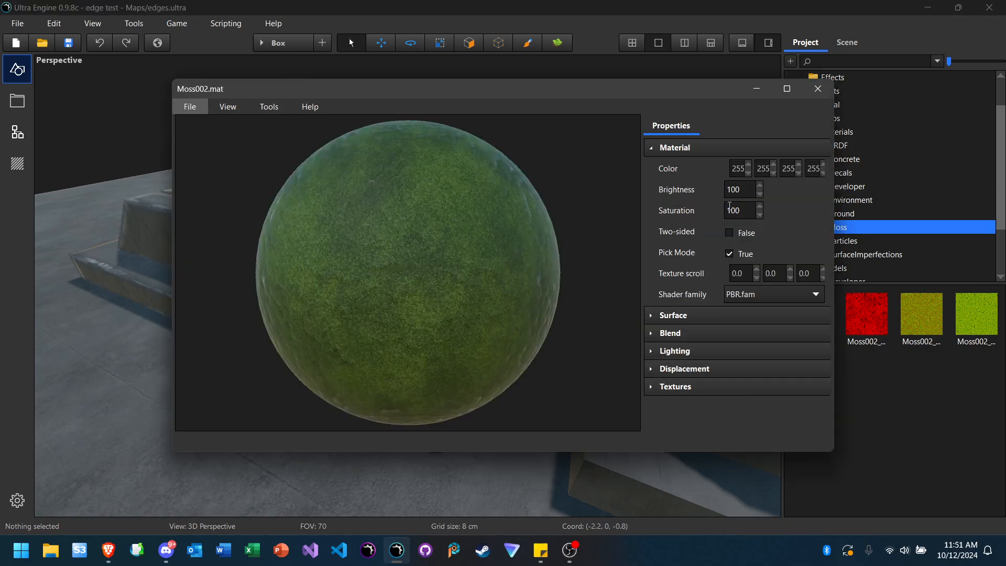
{"action": "left_click", "coordinate": [818, 90]}
{"action": "right_click_drag", "start_coordinate": [451, 300], "coordinate": [542, 329]}
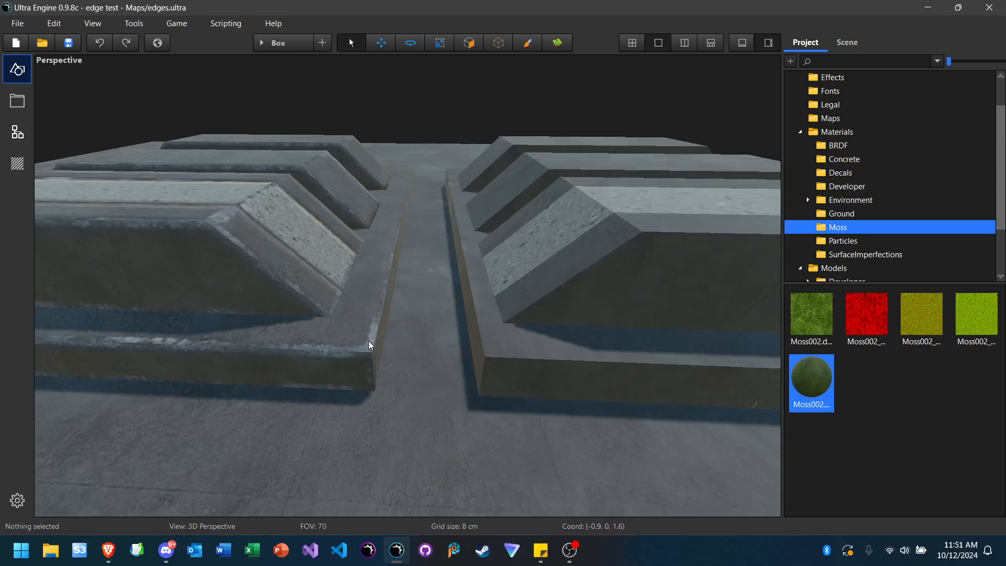
{"action": "double_click", "coordinate": [810, 384]}
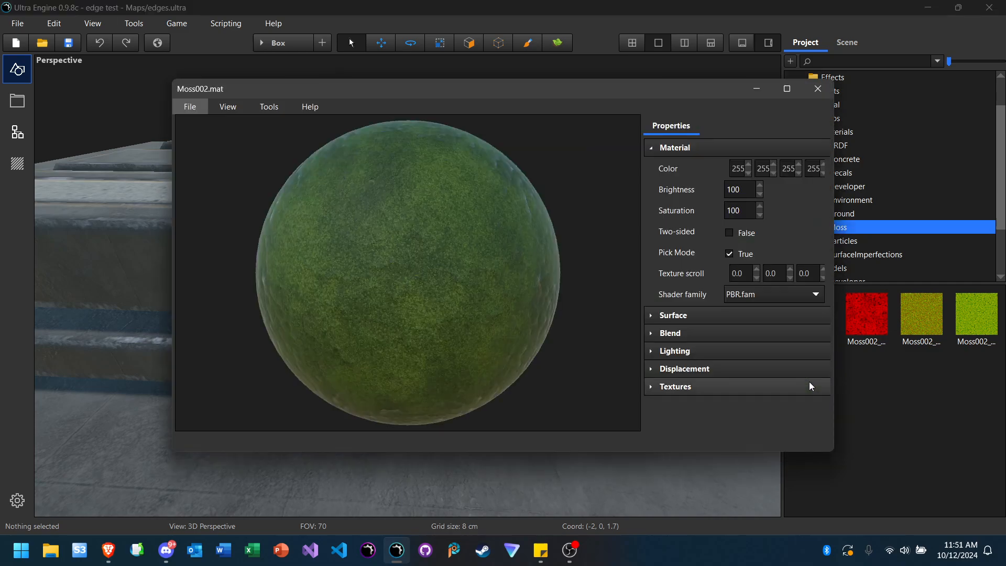
{"action": "left_click", "coordinate": [817, 89]}
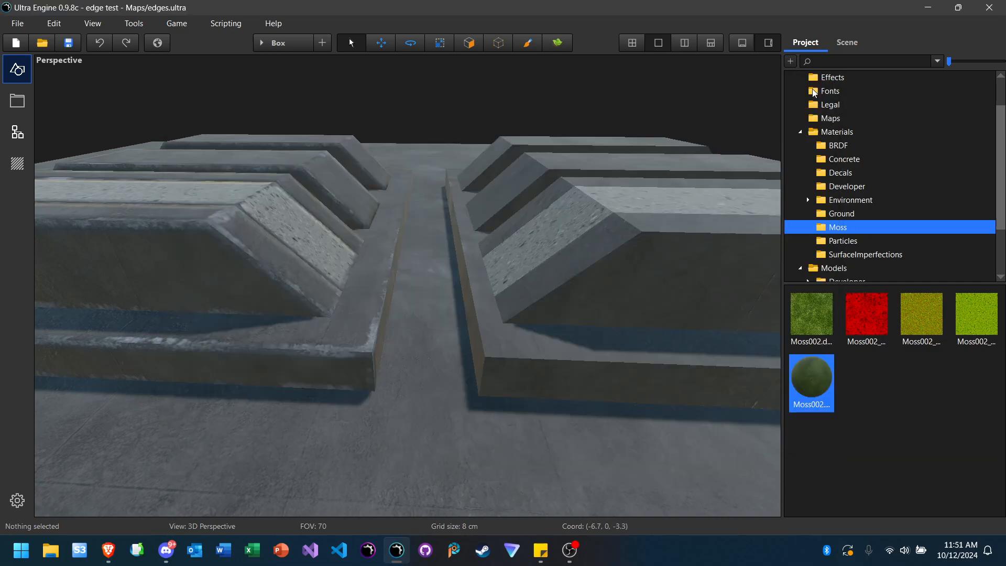
Step: Replace the SurfaceImperfections008.mat edge layer on the front worn block and its base with Moss002.mat from the Moss folder
{"action": "mouse_move", "coordinate": [440, 225]}
{"action": "right_mouse_down"}
{"action": "mouse_move", "coordinate": [367, 223]}
{"action": "mouse_move", "coordinate": [369, 267]}
{"action": "mouse_move", "coordinate": [367, 233]}
{"action": "mouse_move", "coordinate": [440, 226]}
{"action": "right_mouse_up"}
{"action": "key", "text": "w"}
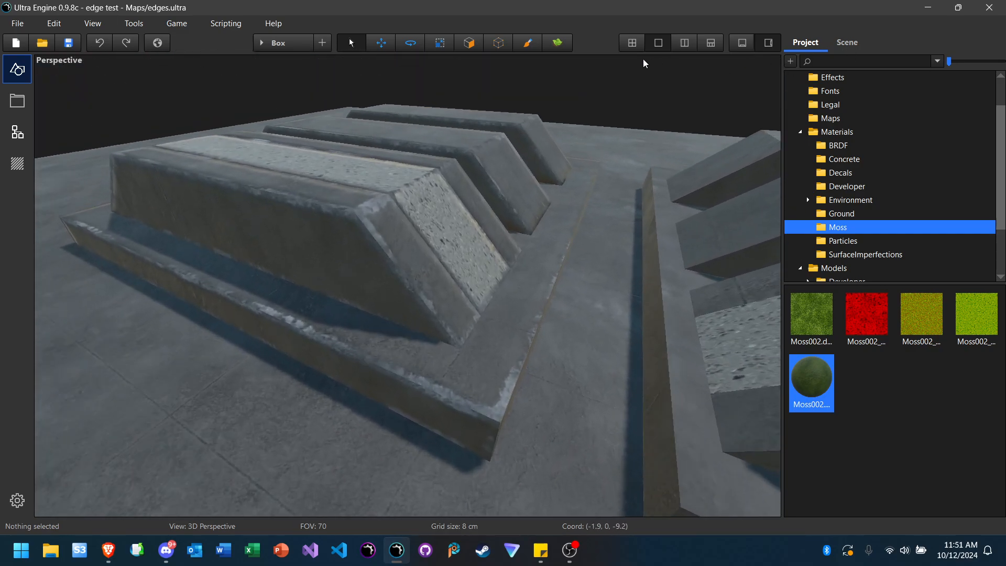
{"action": "left_click", "coordinate": [384, 252]}
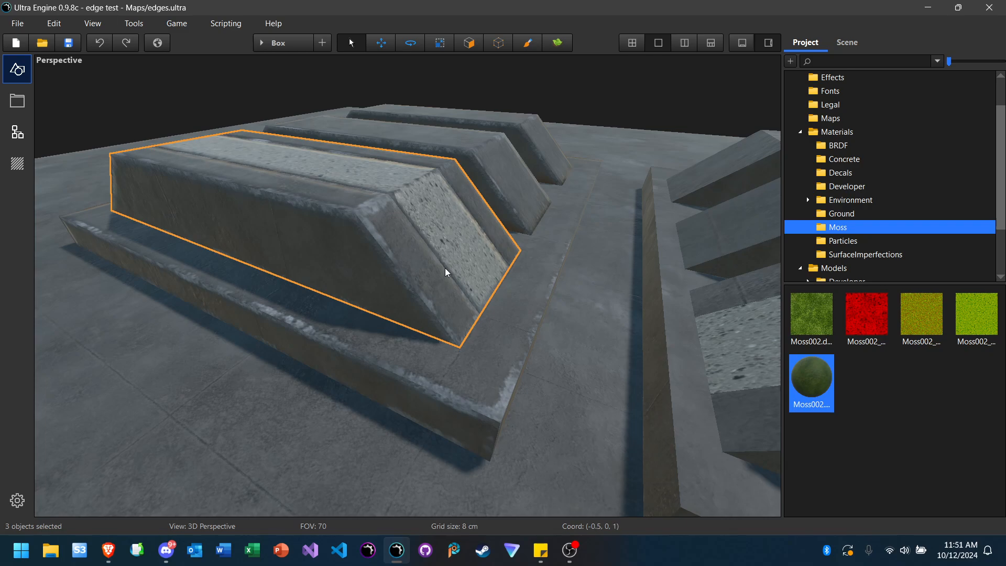
{"action": "left_click", "coordinate": [429, 312]}
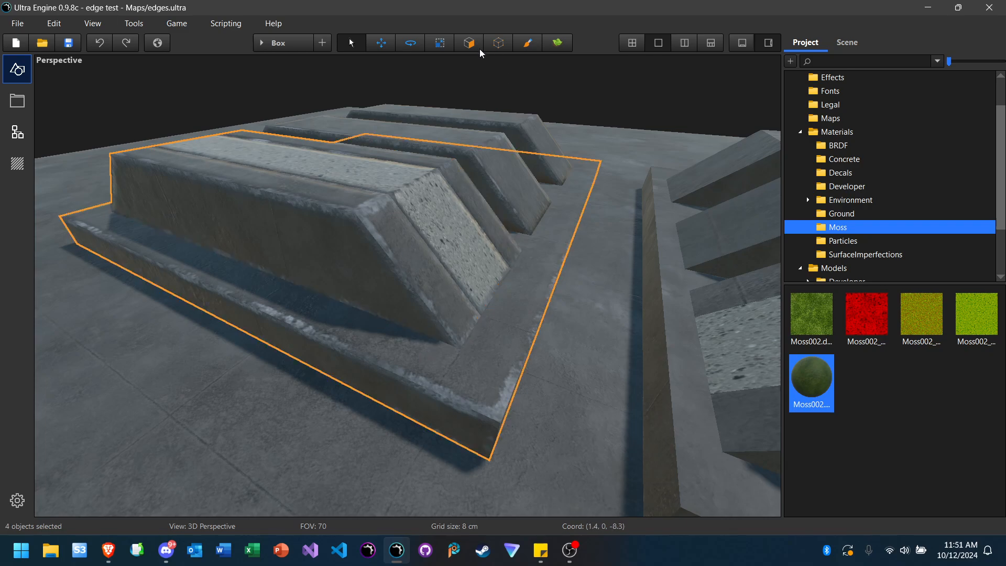
{"action": "left_click", "coordinate": [500, 44]}
{"action": "left_click", "coordinate": [849, 292]}
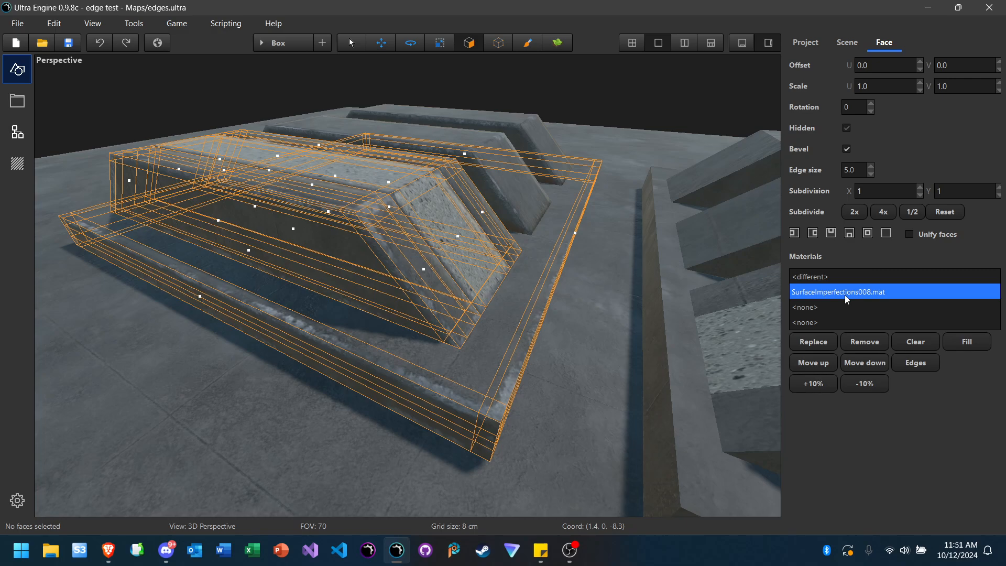
{"action": "left_click", "coordinate": [815, 344]}
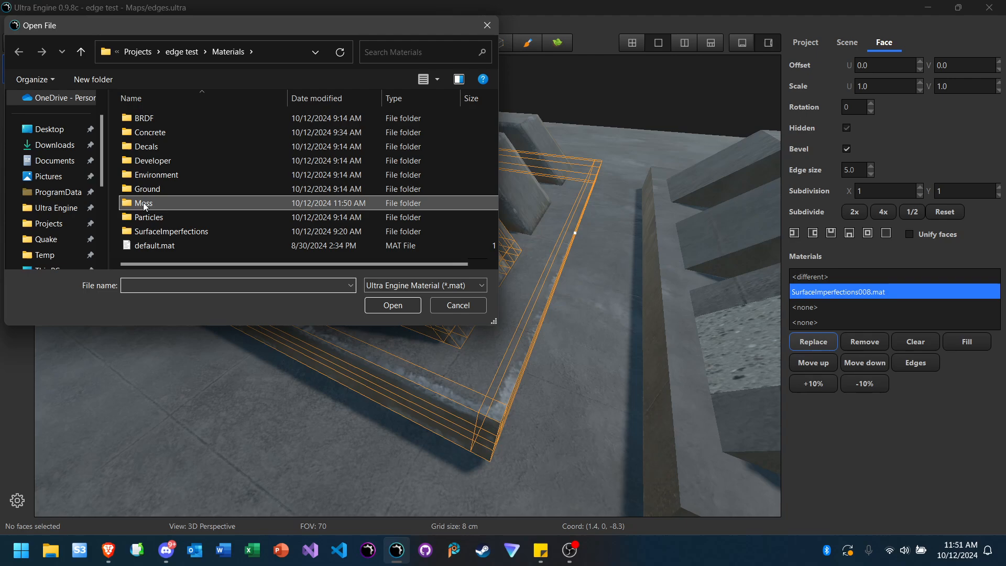
{"action": "double_click", "coordinate": [143, 202]}
{"action": "left_click", "coordinate": [153, 122]}
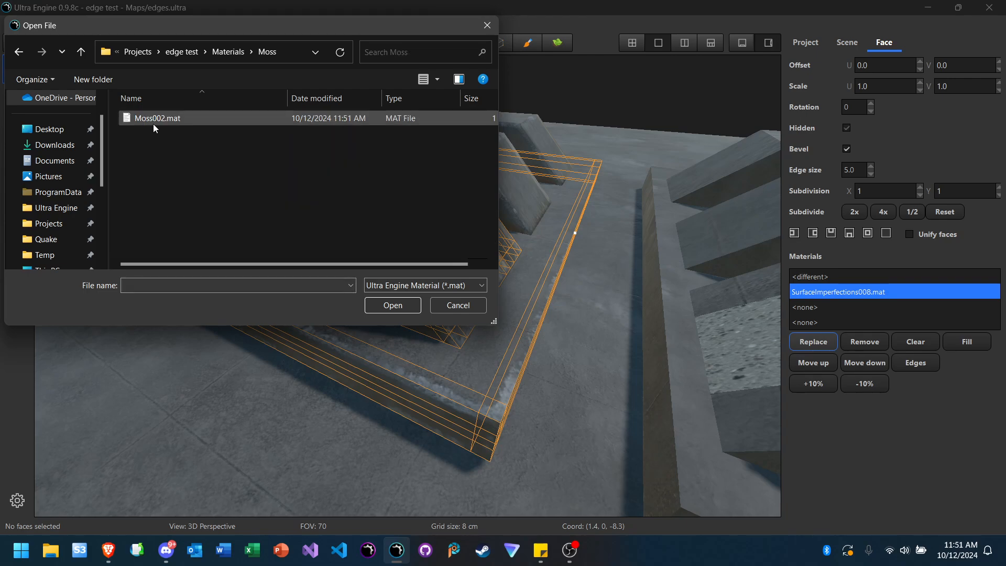
{"action": "left_click", "coordinate": [392, 305]}
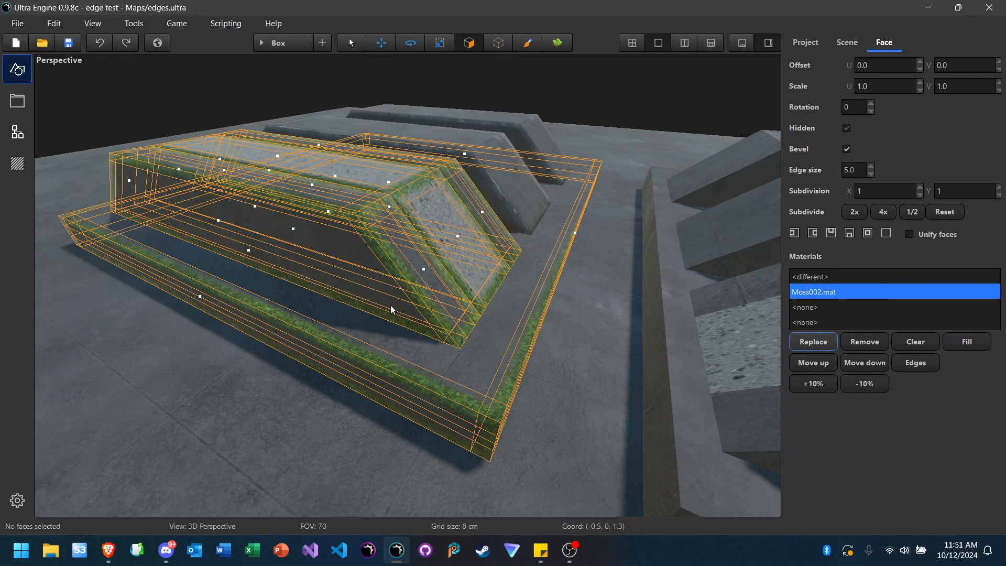
Step: Deselect the block and base and examine the moss along their edges
{"action": "left_click", "coordinate": [607, 96]}
{"action": "key", "text": "w"}
{"action": "right_click_drag", "start_coordinate": [536, 153], "coordinate": [527, 156]}
{"action": "key", "text": "s"}
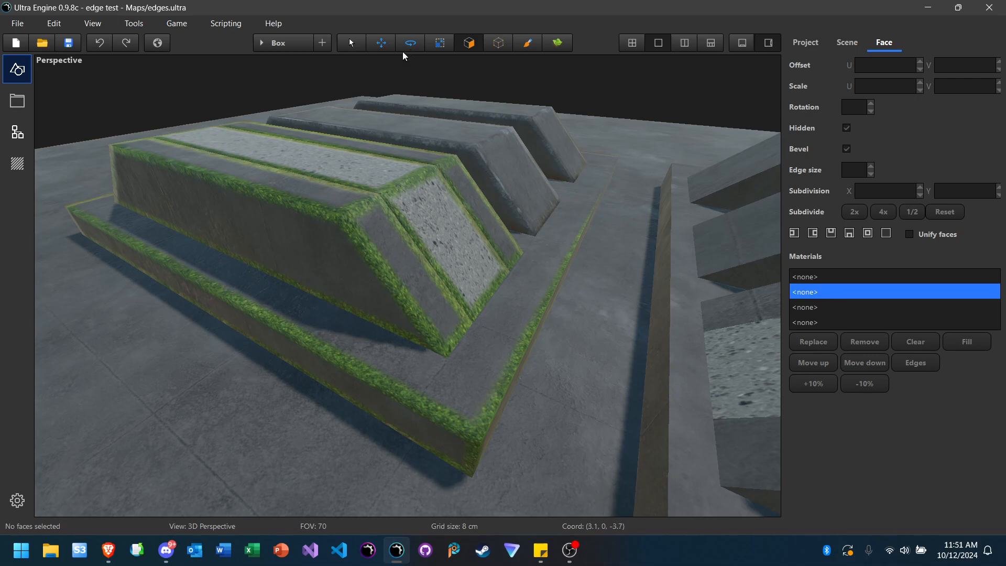
Step: Open the Moss002 material's Blend settings and narrow its editor window to uncover more of the scene
{"action": "left_click", "coordinate": [793, 42]}
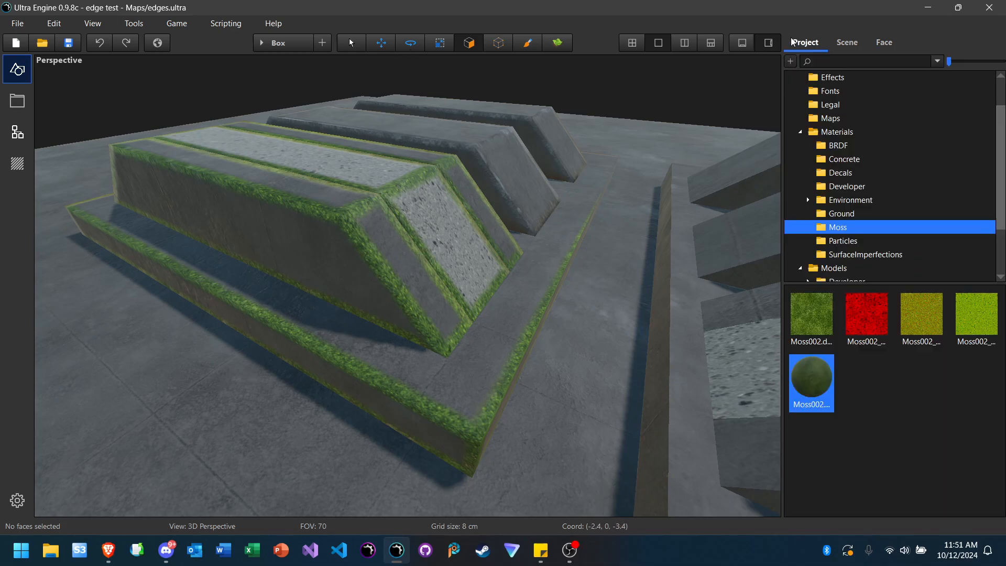
{"action": "double_click", "coordinate": [830, 385]}
{"action": "left_click", "coordinate": [676, 148]}
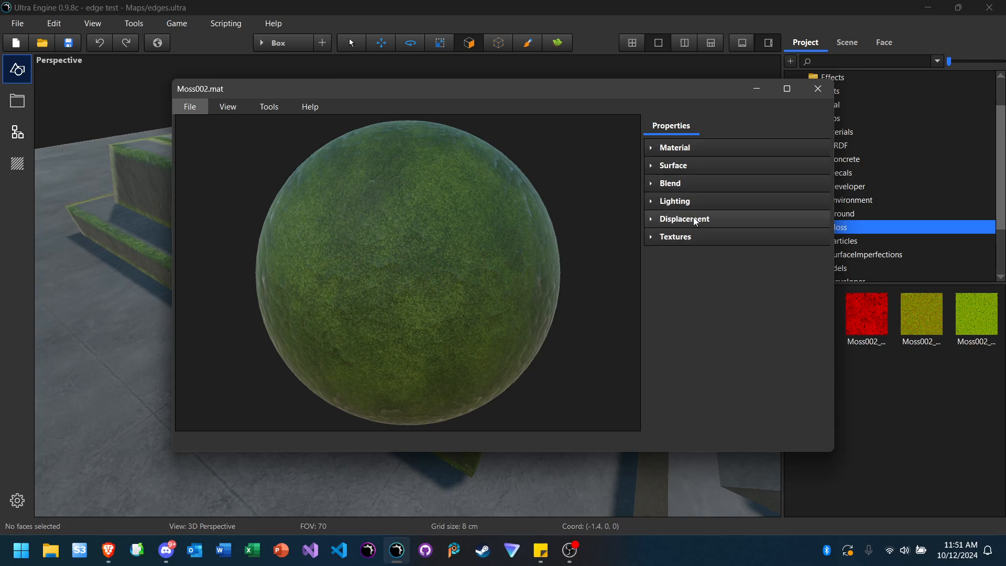
{"action": "left_click", "coordinate": [687, 183]}
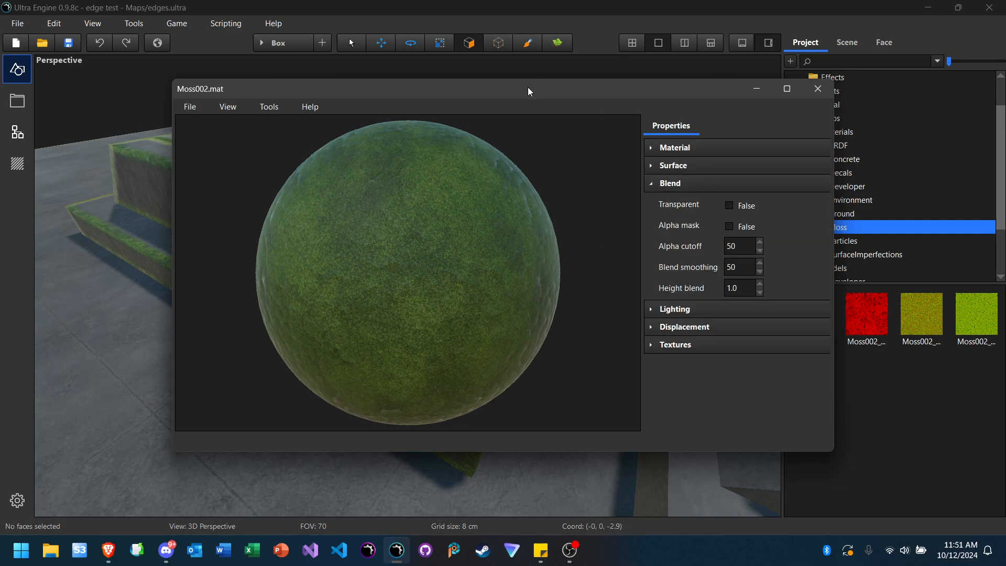
{"action": "left_click_drag", "start_coordinate": [530, 92], "coordinate": [560, 114]}
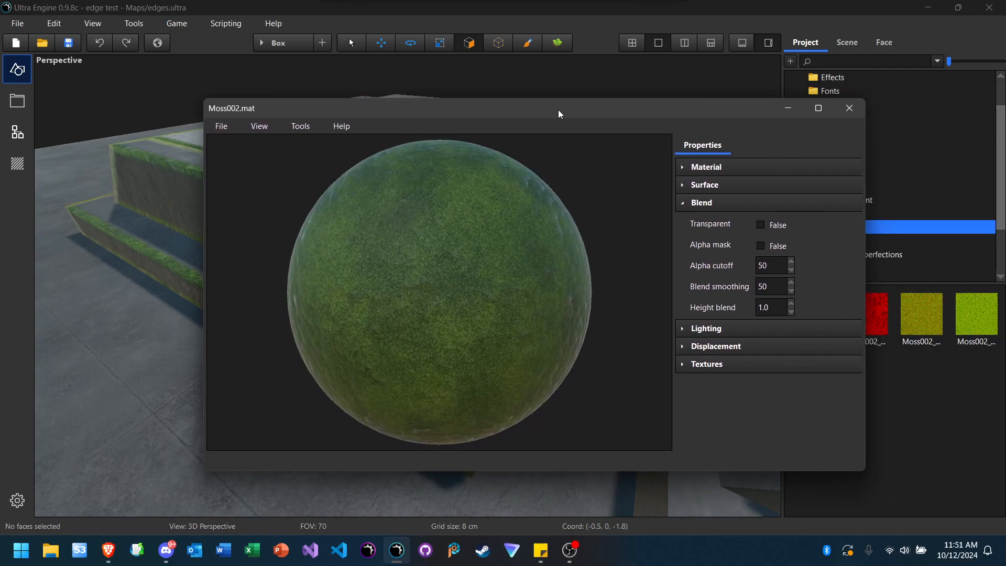
{"action": "left_click_drag", "start_coordinate": [865, 248], "coordinate": [683, 244]}
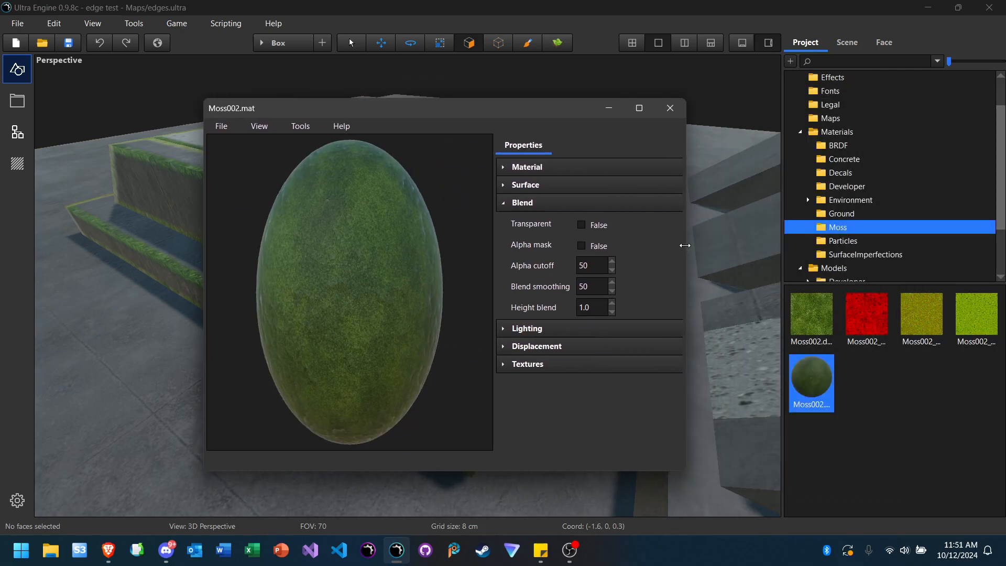
Step: Reposition and resize the Moss002 material editor window so the front block's mossy edges stay uncovered
{"action": "left_click_drag", "start_coordinate": [456, 110], "coordinate": [730, 112]}
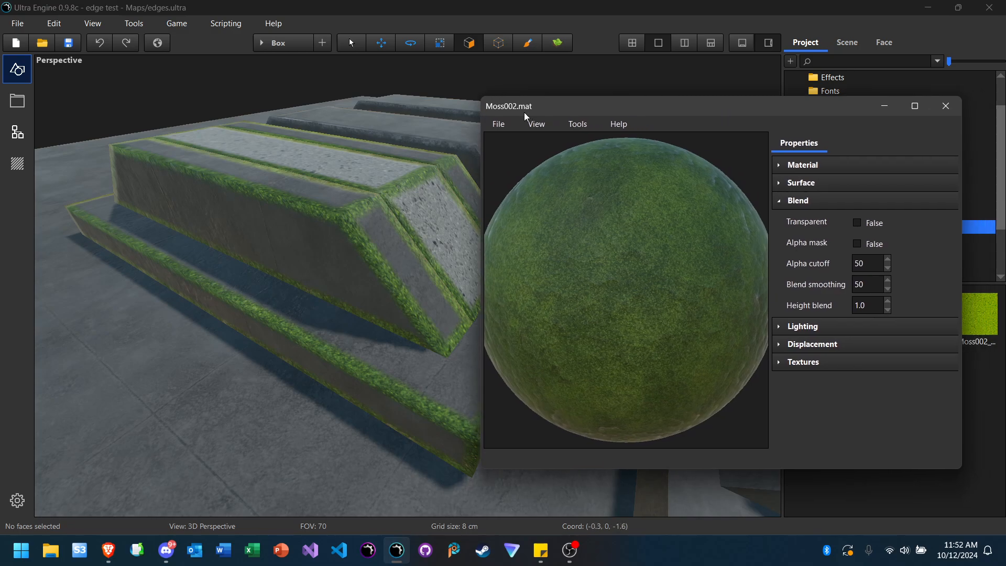
{"action": "left_click_drag", "start_coordinate": [483, 95], "coordinate": [397, 168]}
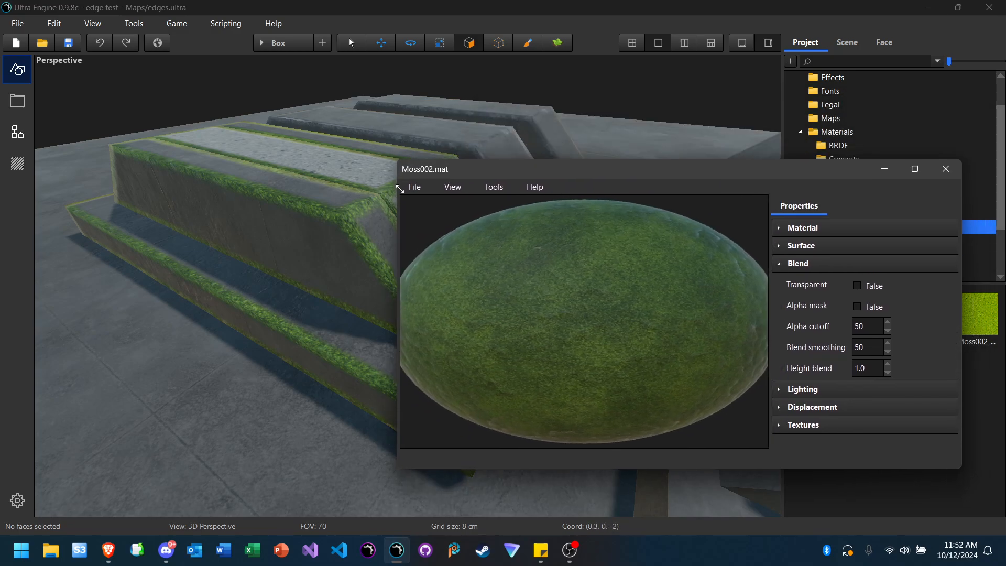
{"action": "left_click_drag", "start_coordinate": [502, 172], "coordinate": [555, 168]}
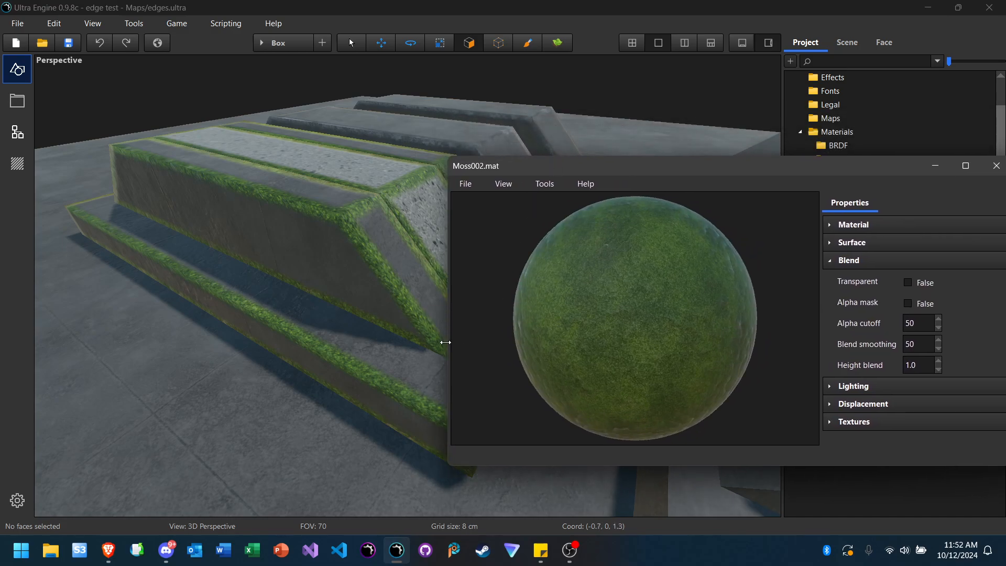
{"action": "left_click_drag", "start_coordinate": [446, 342], "coordinate": [534, 341]}
{"action": "left_click_drag", "start_coordinate": [673, 169], "coordinate": [620, 160]}
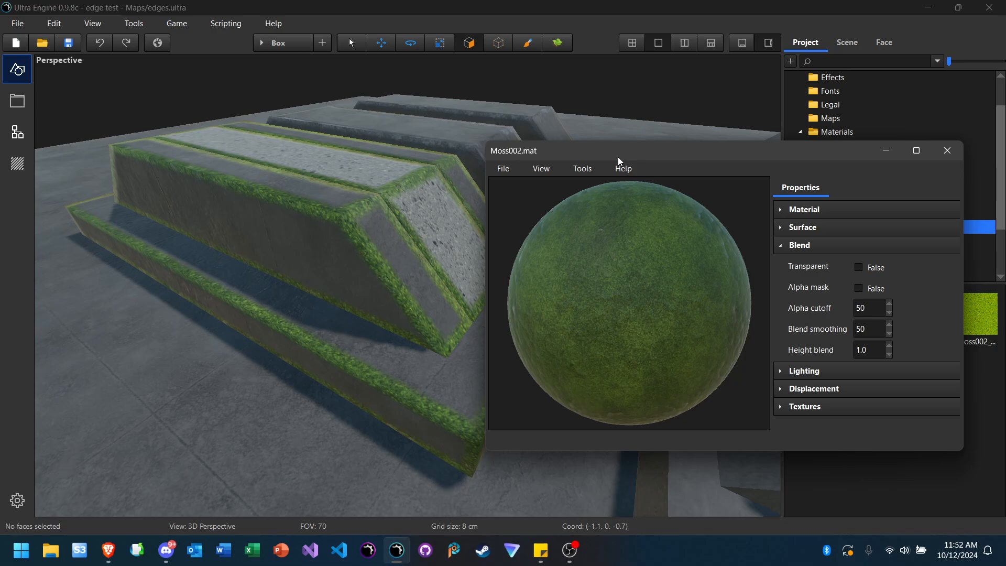
Step: Lower the saturation in the Moss002 material's Material settings
{"action": "left_click", "coordinate": [817, 244]}
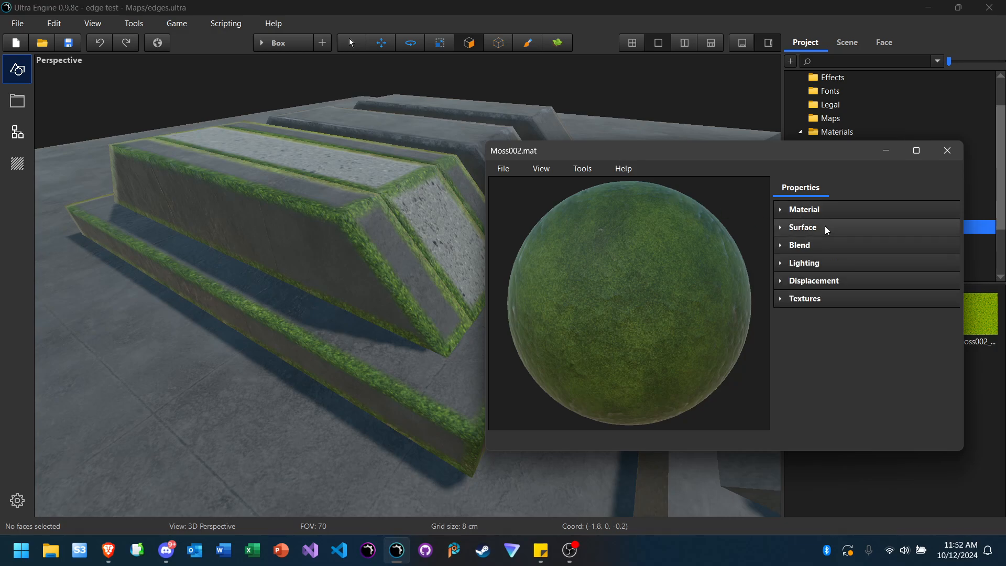
{"action": "left_click", "coordinate": [815, 212]}
{"action": "double_click", "coordinate": [877, 254]}
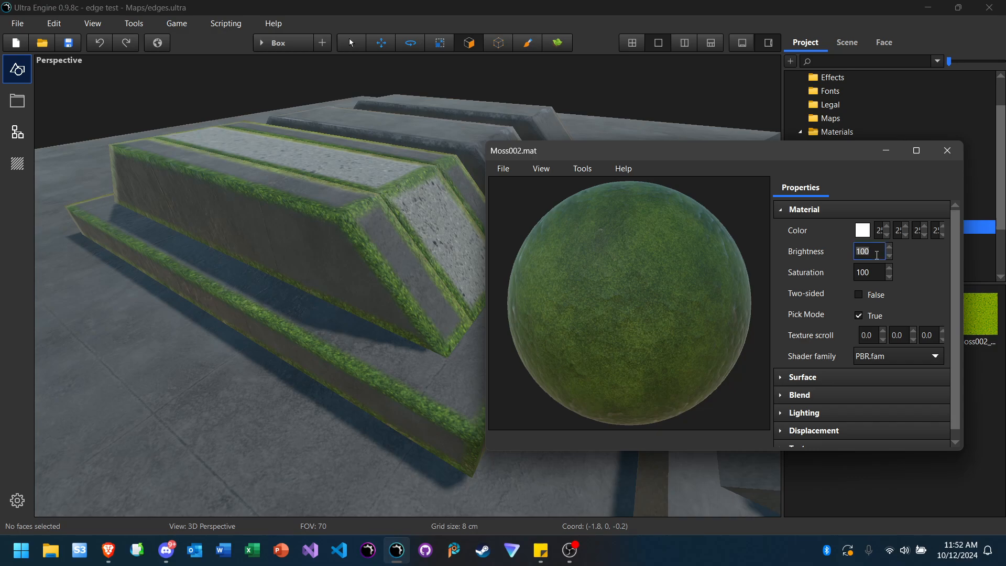
{"action": "double_click", "coordinate": [878, 273]}
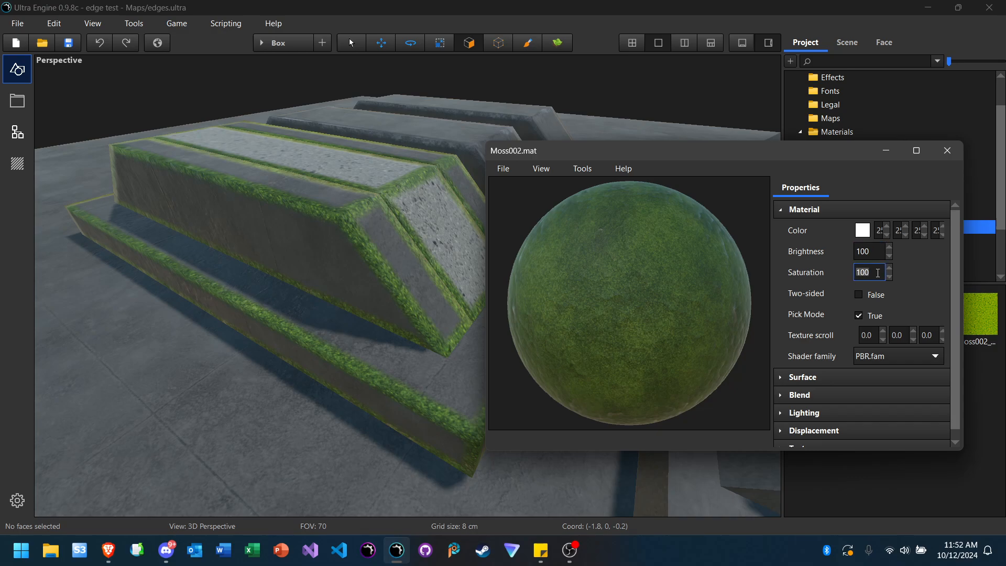
{"action": "double_click", "coordinate": [877, 273]}
{"action": "left_click", "coordinate": [816, 211]}
Step: Check the Moss002 material's Surface settings and set its blend smoothing to 15
{"action": "left_click", "coordinate": [822, 231]}
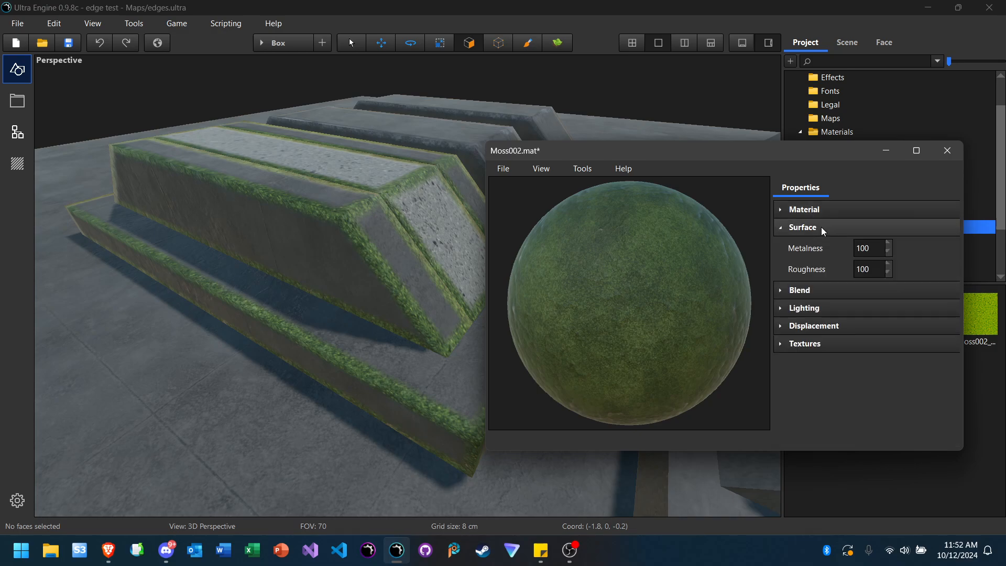
{"action": "left_click", "coordinate": [822, 230]}
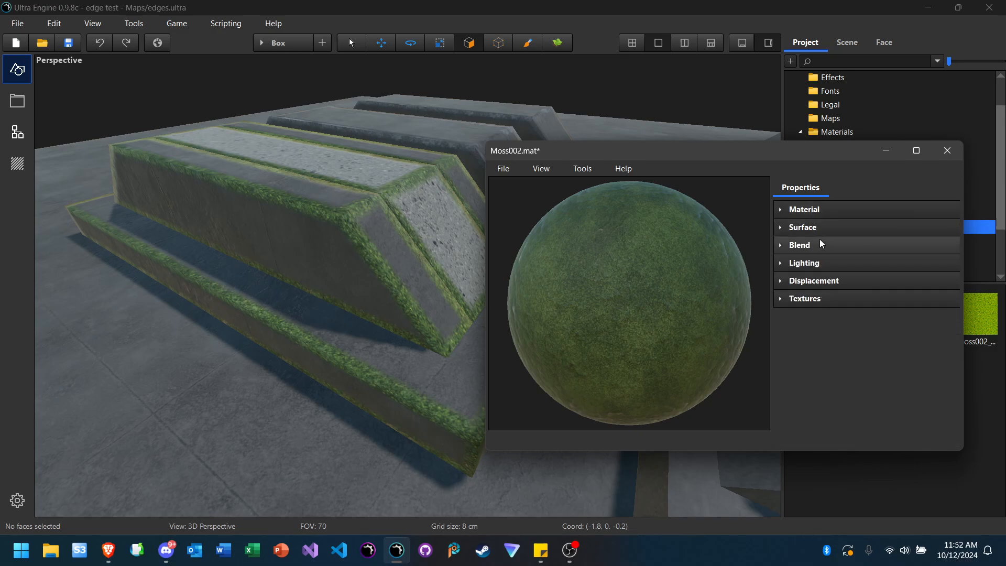
{"action": "left_click", "coordinate": [819, 246]}
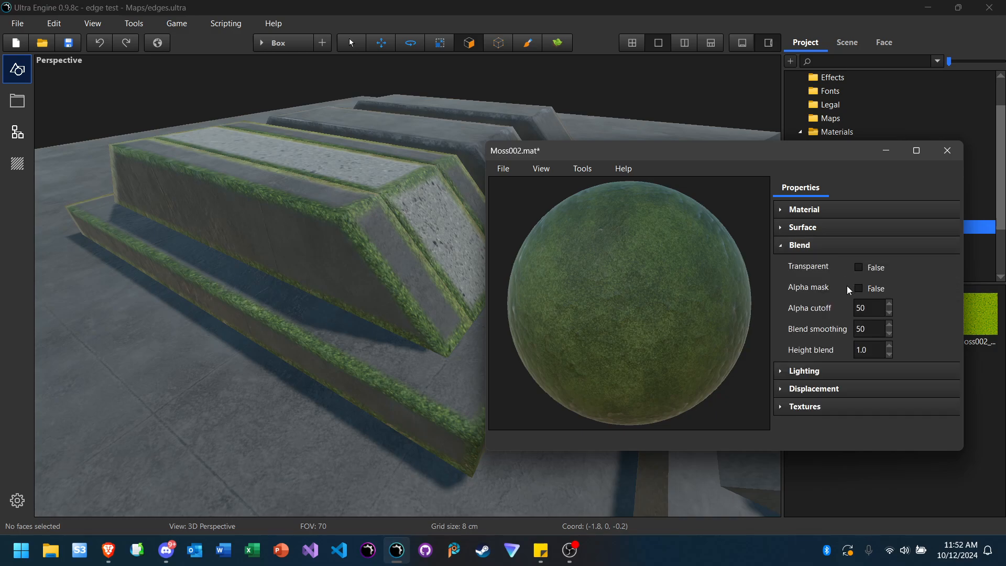
{"action": "double_click", "coordinate": [869, 309]}
{"action": "double_click", "coordinate": [872, 330]}
Step: Try height blend values of 4 and 8 on the Moss002 material, judging them on the block's edges up close
{"action": "right_click_drag", "start_coordinate": [250, 270], "coordinate": [253, 264]}
{"action": "key", "text": "w"}
{"action": "key", "text": "w"}
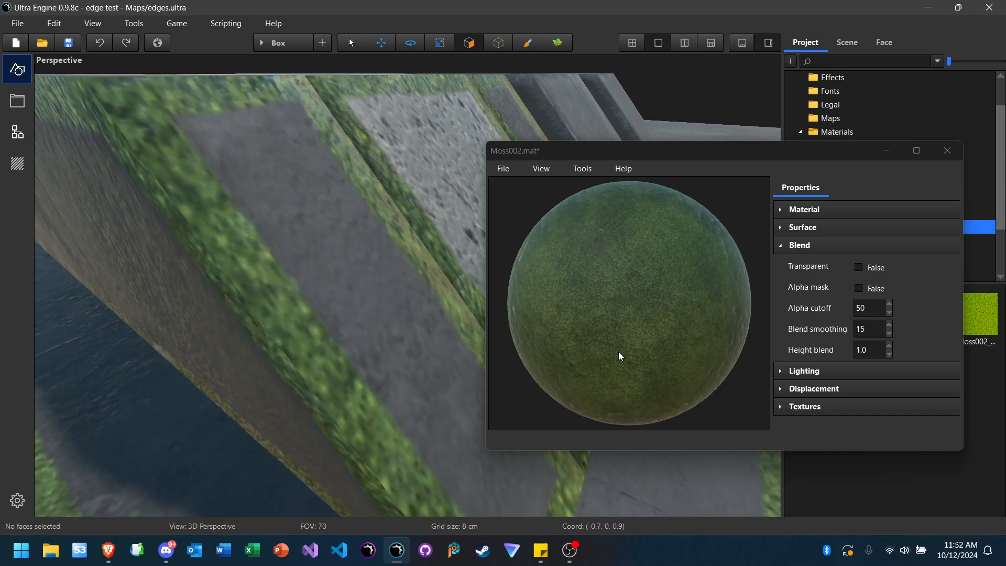
{"action": "left_click", "coordinate": [874, 350]}
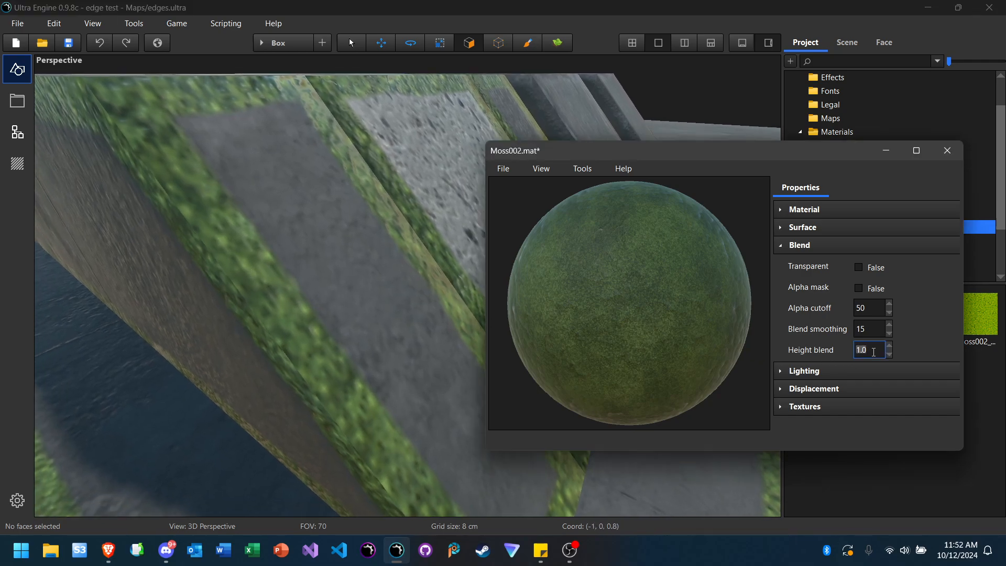
{"action": "key", "text": "Return"}
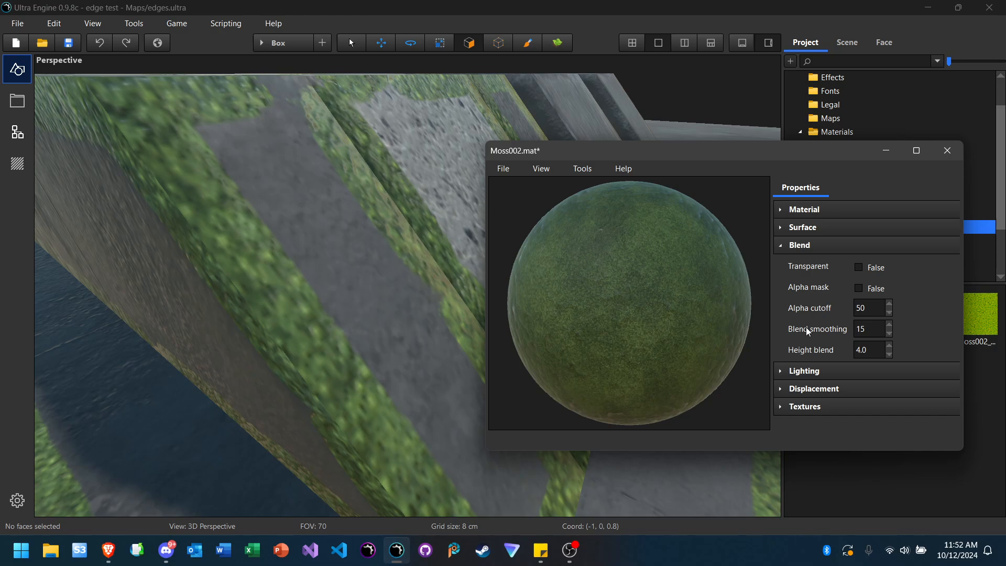
{"action": "left_click", "coordinate": [867, 350]}
{"action": "type", "text": "8"}
{"action": "key", "text": "Return"}
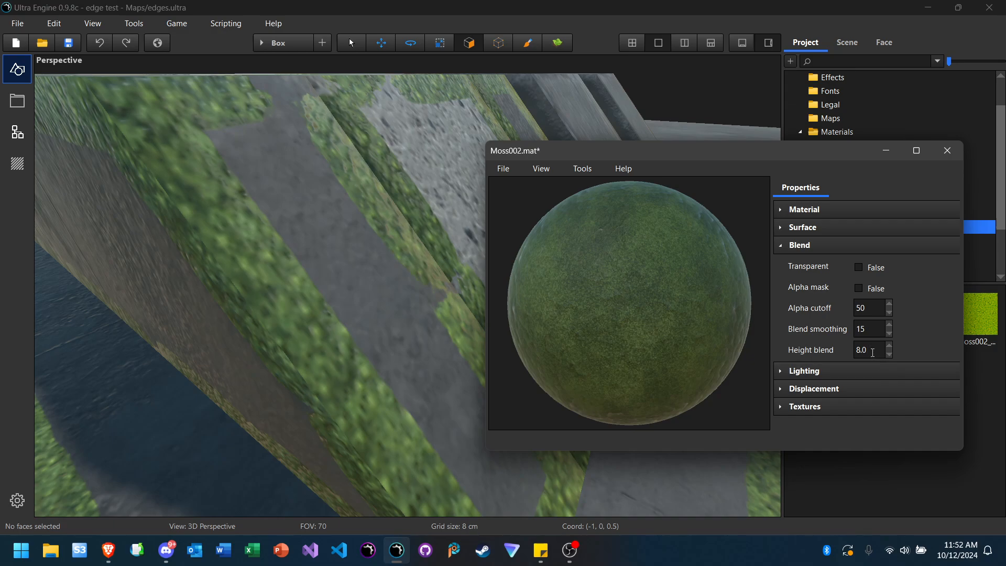
Step: Reduce the Moss002 material's height blend to 4 and back to 1
{"action": "left_click", "coordinate": [871, 351]}
{"action": "type", "text": "4"}
{"action": "key", "text": "Return"}
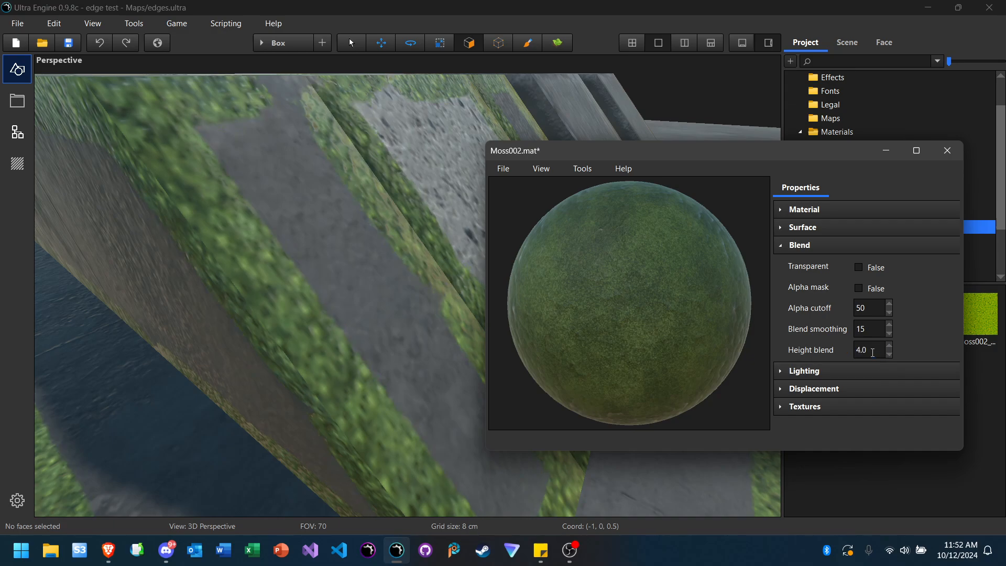
{"action": "left_click", "coordinate": [872, 351]}
{"action": "type", "text": "1"}
{"action": "key", "text": "Return"}
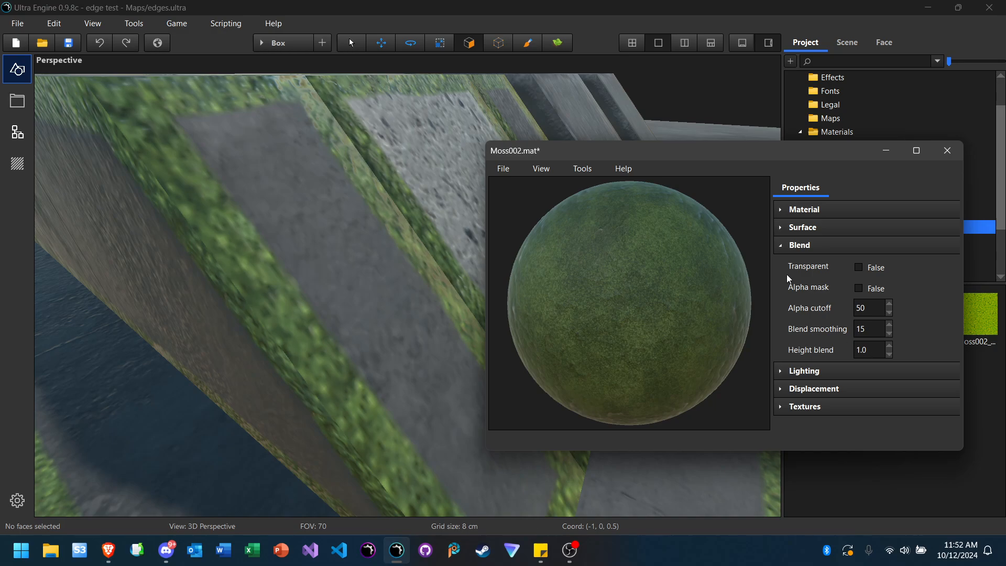
Step: Minimize the material editor and select the faces of the front block and its base with their Moss002.mat layer
{"action": "left_click", "coordinate": [886, 151]}
{"action": "mouse_move", "coordinate": [602, 210]}
{"action": "right_mouse_down"}
{"action": "mouse_move", "coordinate": [611, 230]}
{"action": "mouse_move", "coordinate": [600, 218]}
{"action": "right_mouse_up"}
{"action": "key", "text": "s"}
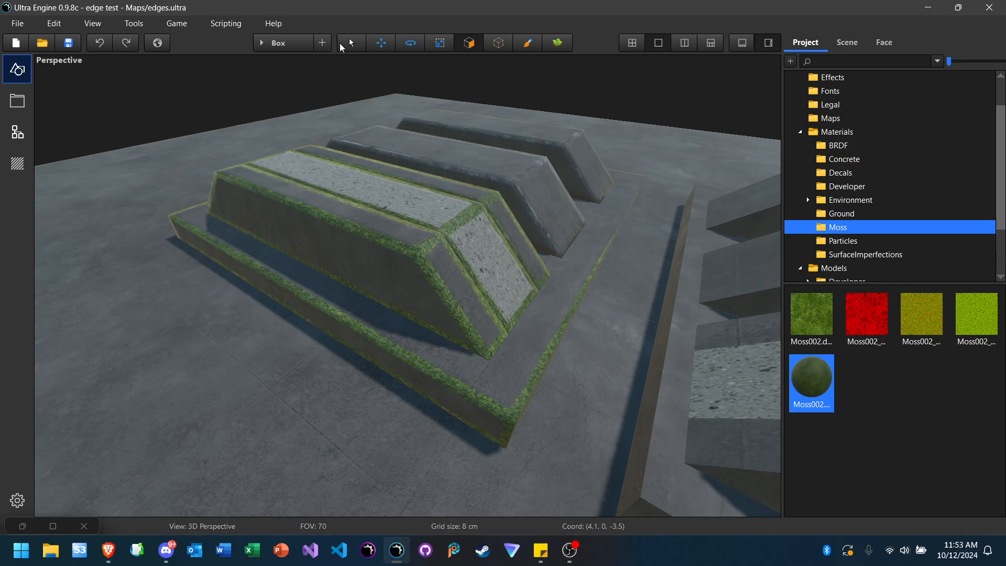
{"action": "left_click", "coordinate": [345, 45]}
{"action": "left_click", "coordinate": [335, 198]}
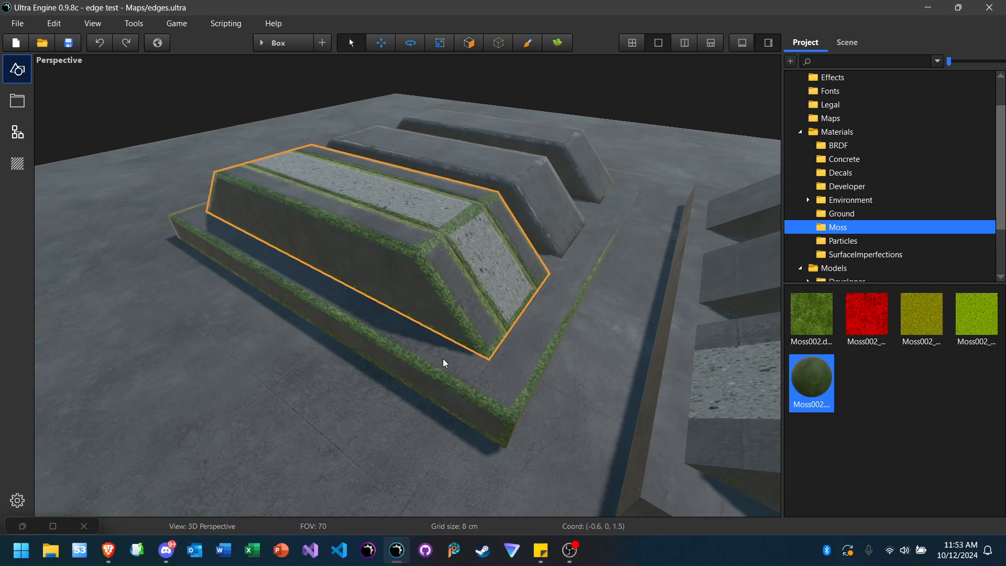
{"action": "left_click", "coordinate": [469, 42]}
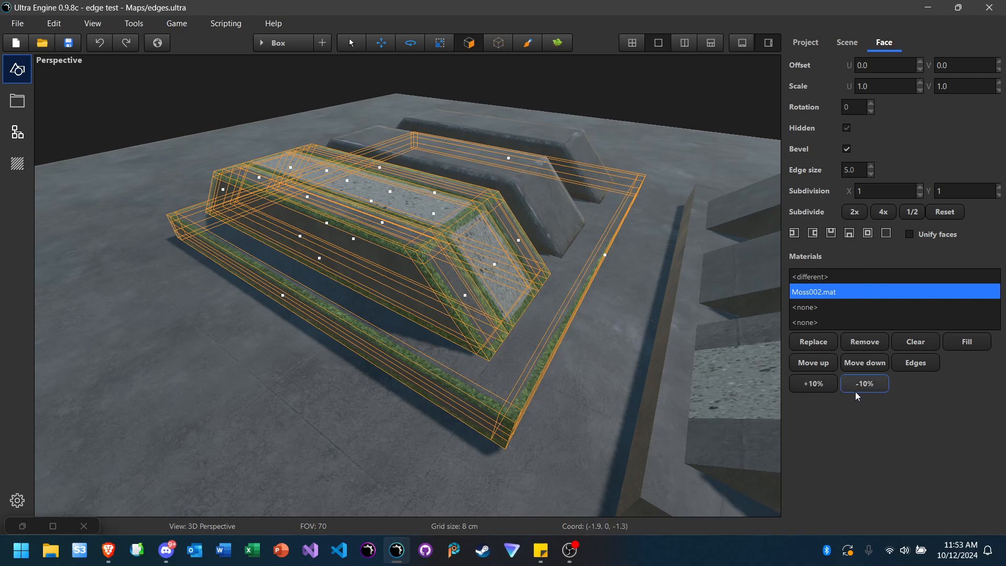
Step: Reduce the Moss002.mat layer on the selected block and base faces in repeated 10% steps
{"action": "scroll", "coordinate": [576, 360], "scroll_direction": "up", "scroll_amount": 3}
{"action": "scroll", "coordinate": [548, 354], "scroll_direction": "down", "scroll_amount": 4}
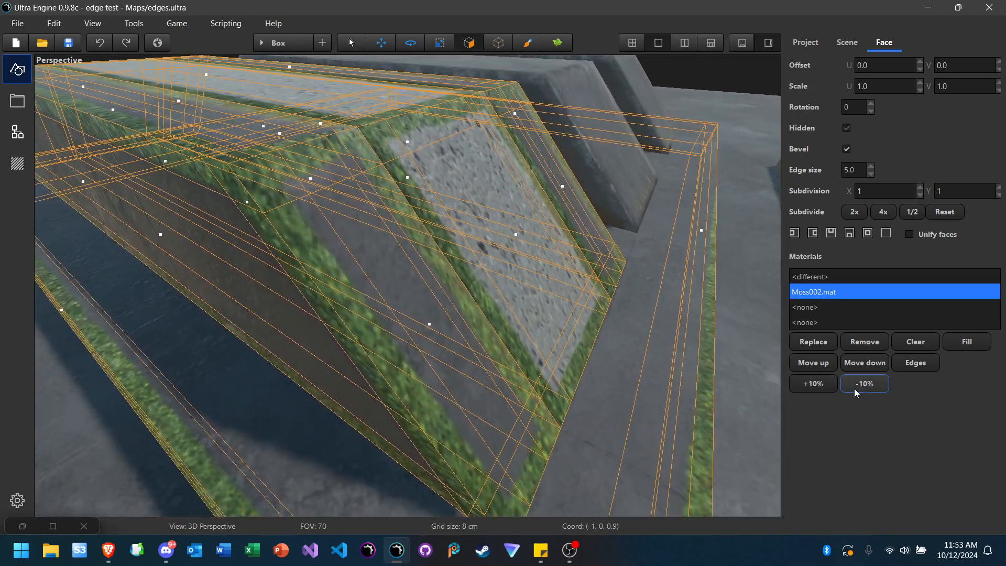
{"action": "left_click", "coordinate": [860, 390]}
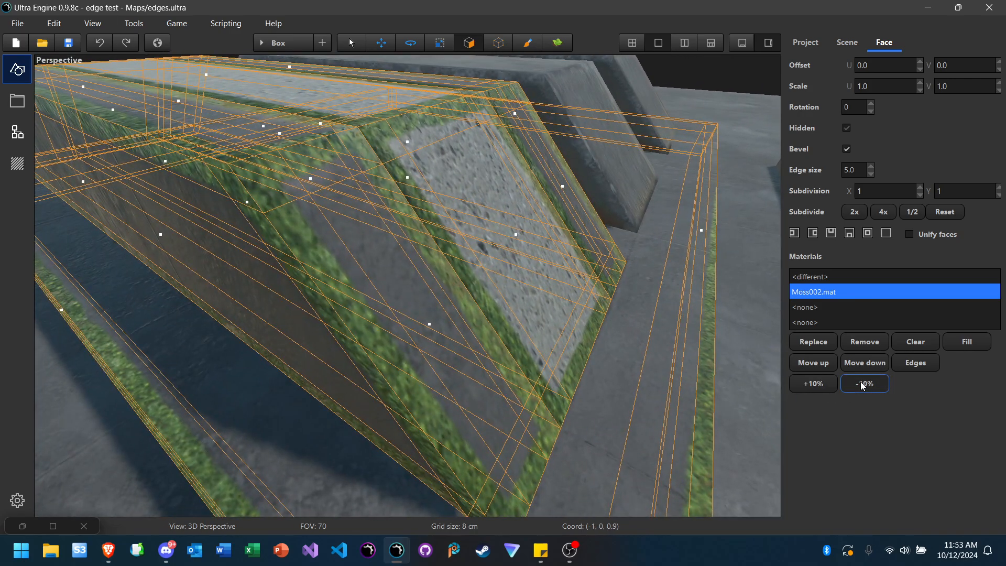
{"action": "left_click", "coordinate": [863, 386]}
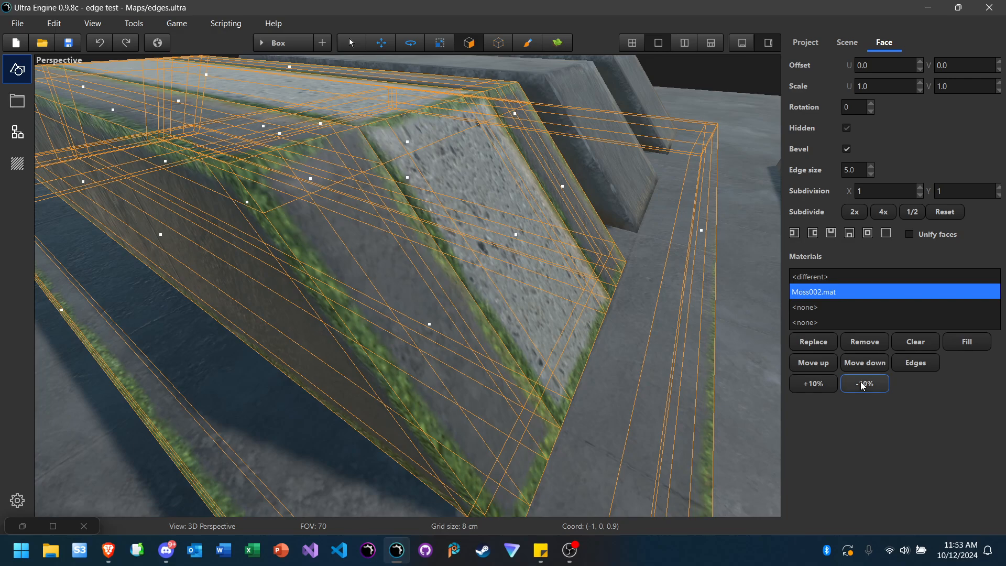
{"action": "left_click", "coordinate": [863, 387]}
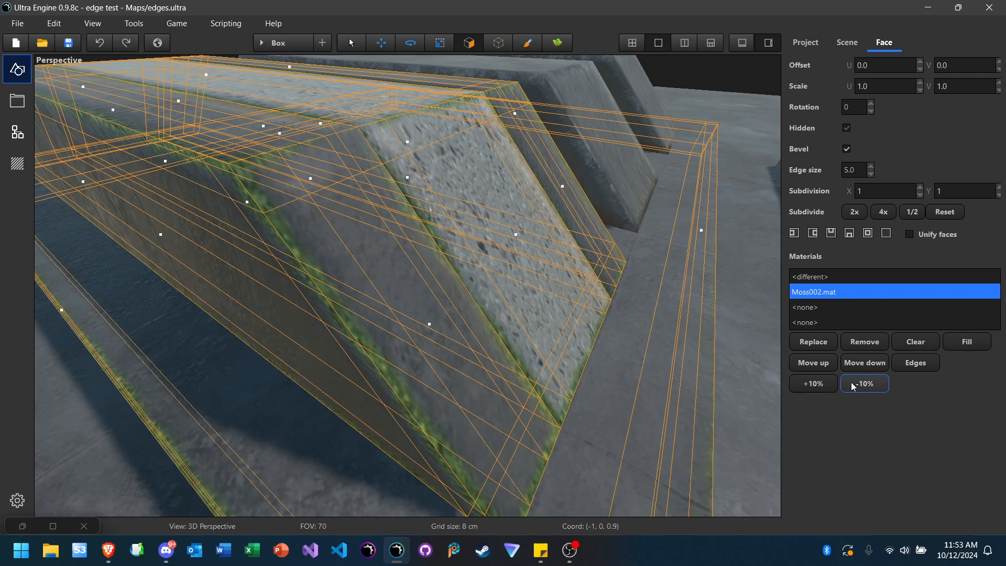
Step: Deselect the faces and examine the thinned moss along the front block's edges from near and far
{"action": "left_click", "coordinate": [680, 76]}
{"action": "right_click_drag", "start_coordinate": [600, 122], "coordinate": [475, 104]}
{"action": "key", "text": "s"}
{"action": "key", "text": "w"}
{"action": "key", "text": "s"}
{"action": "key", "text": "w"}
{"action": "key", "text": "s"}
{"action": "key", "text": "w"}
{"action": "key", "text": "s"}
{"action": "key", "text": "w"}
{"action": "key", "text": "s"}
{"action": "key", "text": "w"}
{"action": "key", "text": "s"}
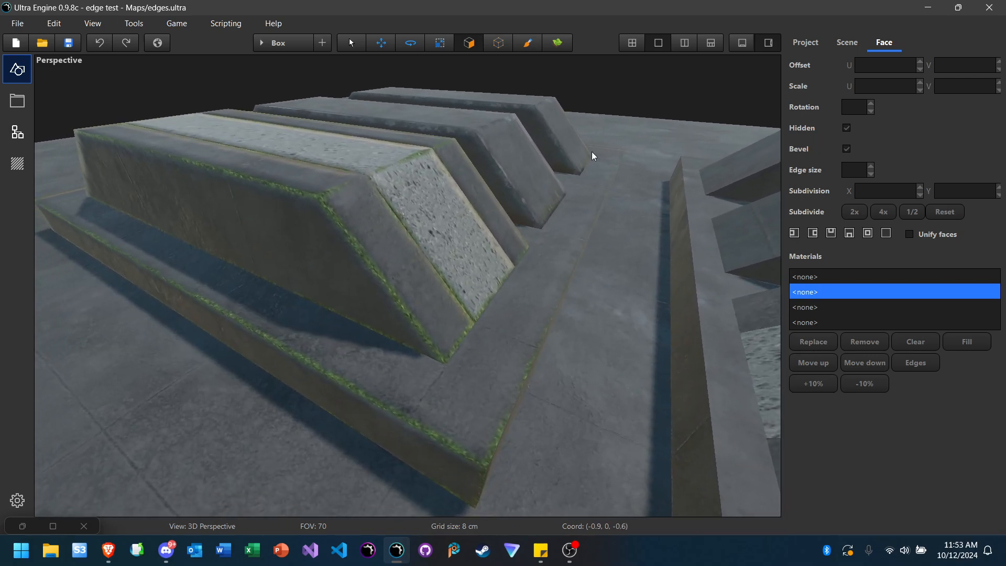
Step: Compare the mossy block and base with the plain sharp-edged blocks beside them from several angles
{"action": "key", "text": "d"}
{"action": "right_click_drag", "start_coordinate": [593, 156], "coordinate": [627, 147]}
{"action": "key", "text": "s"}
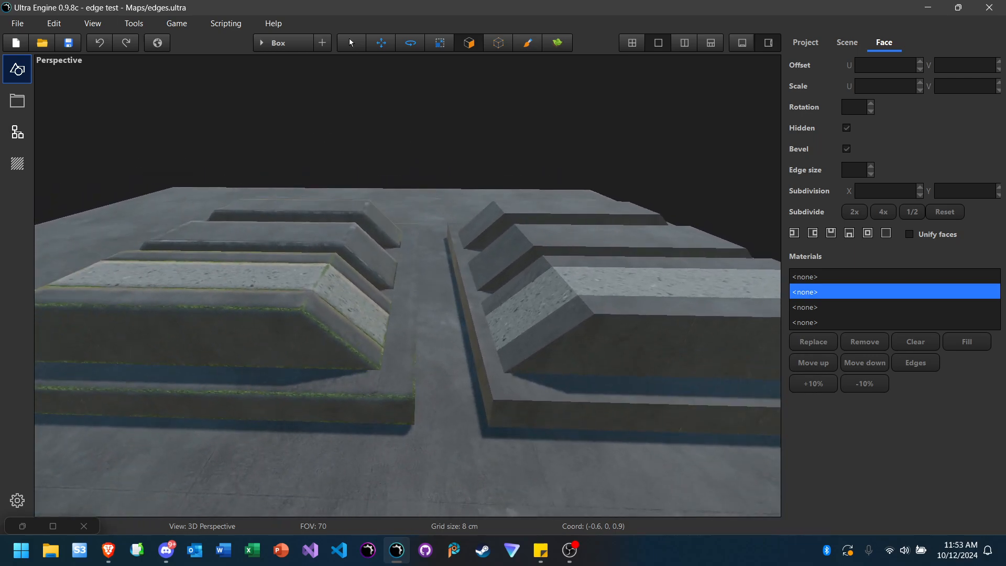
{"action": "key", "text": "w"}
{"action": "right_click_drag", "start_coordinate": [408, 285], "coordinate": [524, 372]}
{"action": "key", "text": "s"}
{"action": "key", "text": "s"}
{"action": "key", "text": "a"}
{"action": "key", "text": "w"}
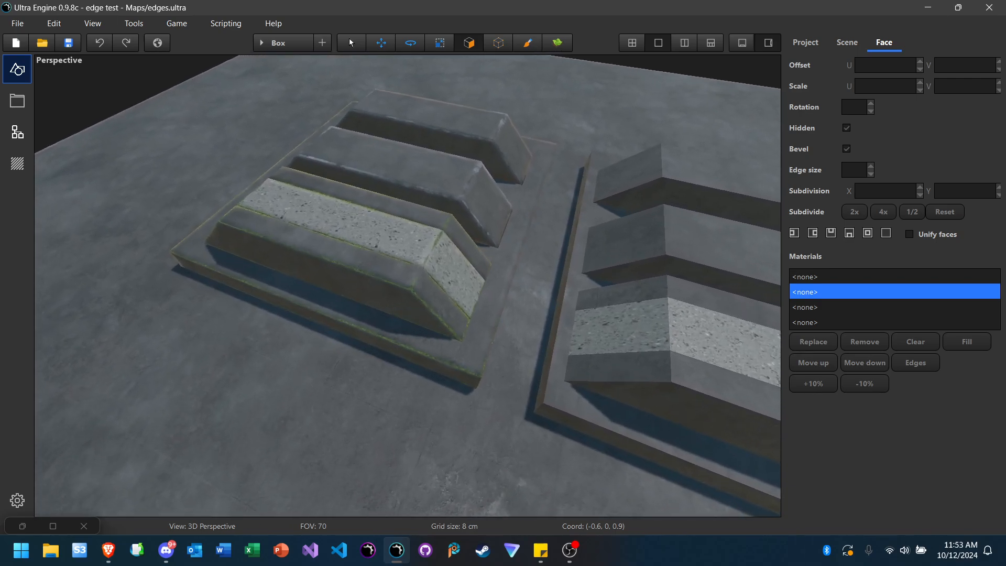
{"action": "key", "text": "w"}
{"action": "right_click_drag", "start_coordinate": [461, 294], "coordinate": [457, 250]}
{"action": "key", "text": "w"}
{"action": "key", "text": "s"}
{"action": "key", "text": "w"}
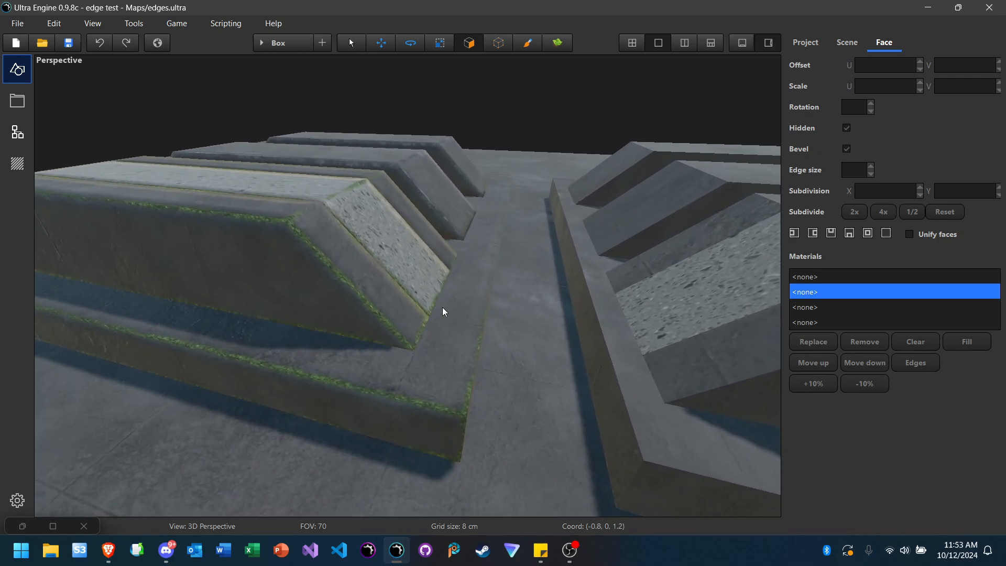
{"action": "right_click_drag", "start_coordinate": [411, 355], "coordinate": [317, 384]}
{"action": "key", "text": "d"}
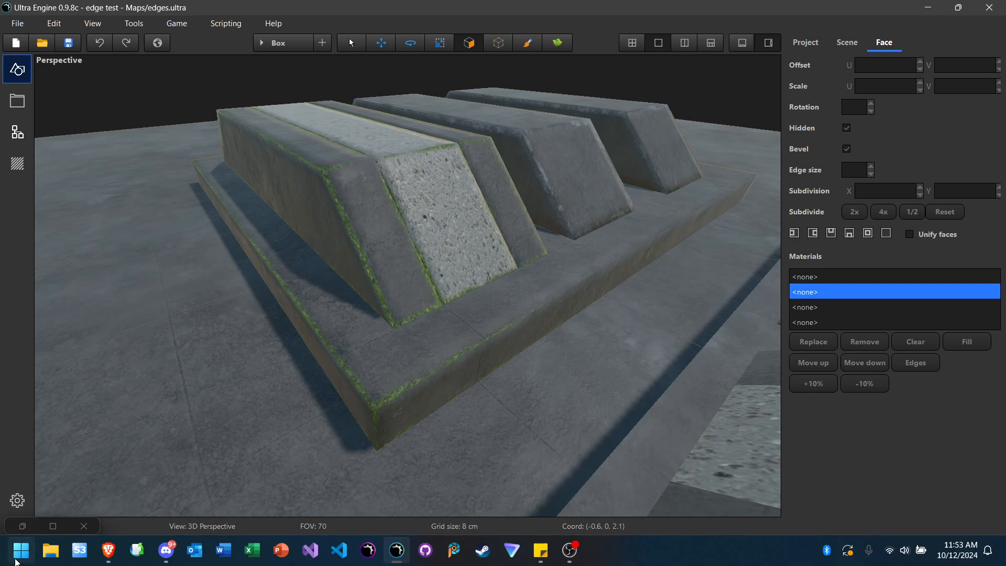
Step: Open Paint with a blank canvas and choose the Pencil tool
{"action": "left_click", "coordinate": [12, 560]}
{"action": "type", "text": "paint"}
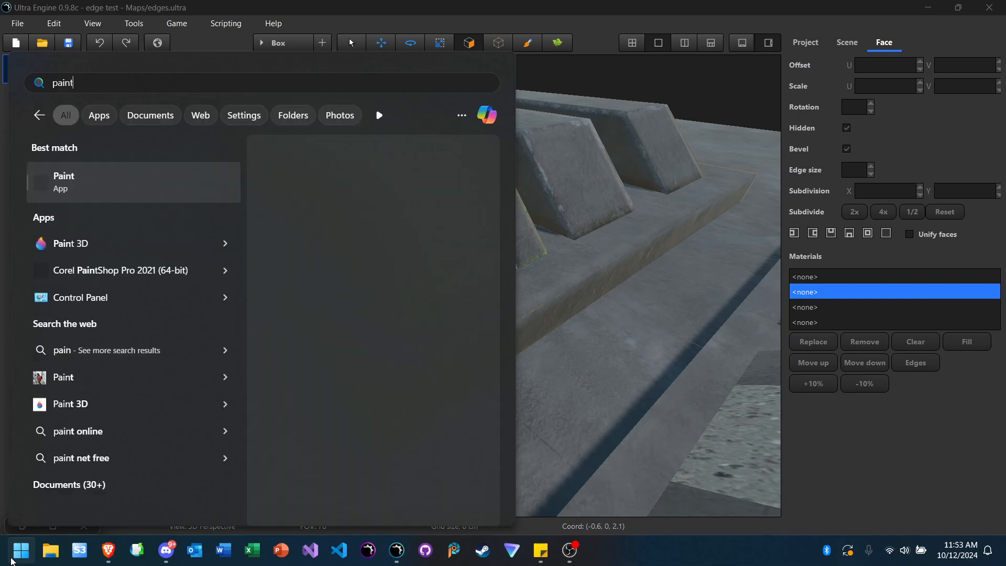
{"action": "key", "text": "Return"}
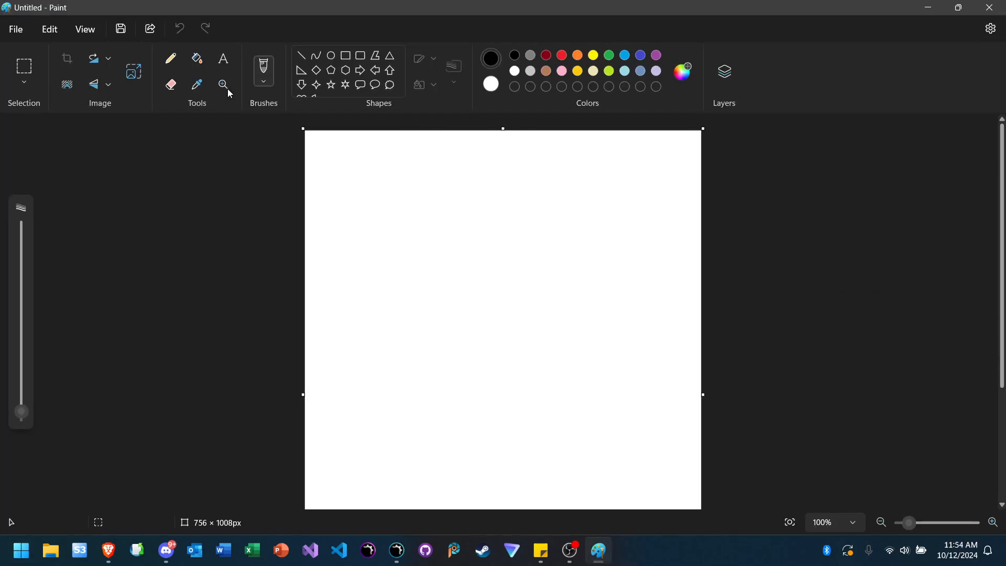
{"action": "left_click", "coordinate": [171, 59]}
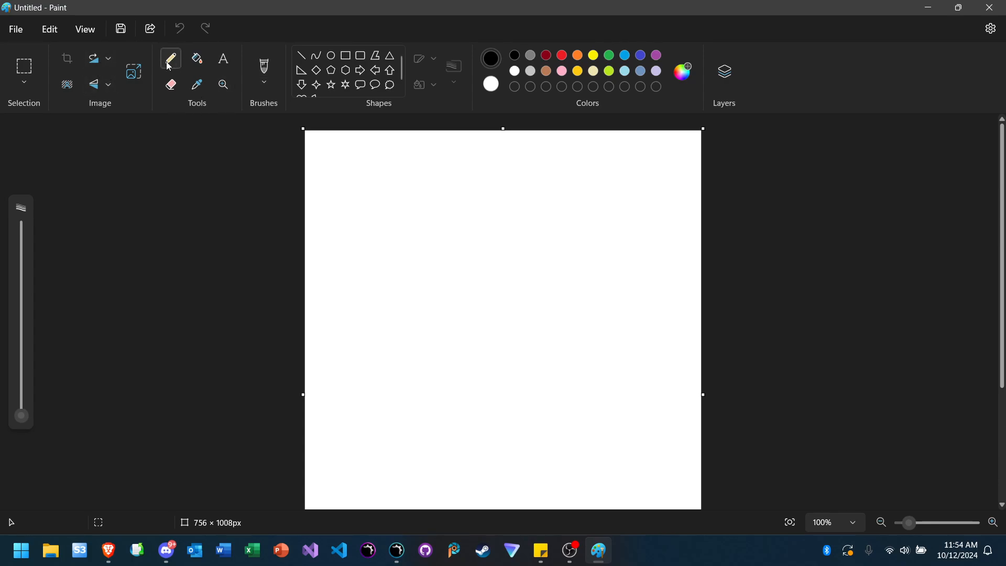
{"action": "left_click", "coordinate": [109, 61]}
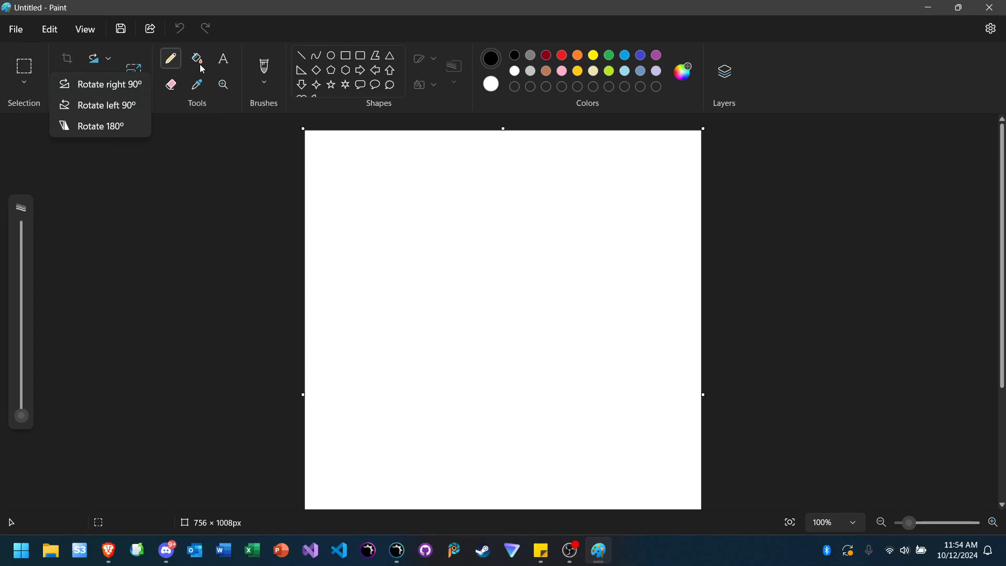
{"action": "left_click", "coordinate": [169, 292]}
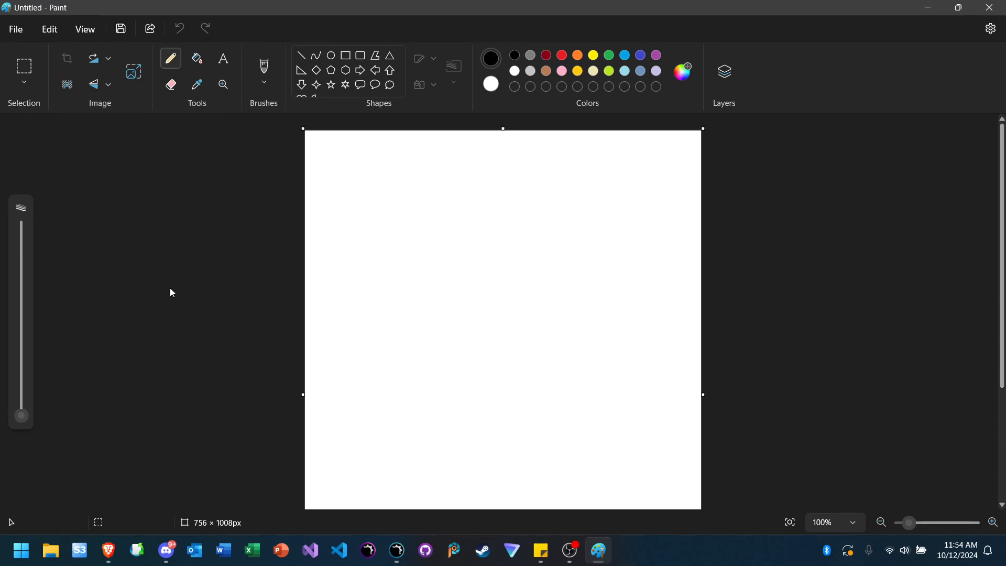
Step: Switch to the Brave browser and search Google Images for "rusty abandoned factory"
{"action": "left_click", "coordinate": [109, 550]}
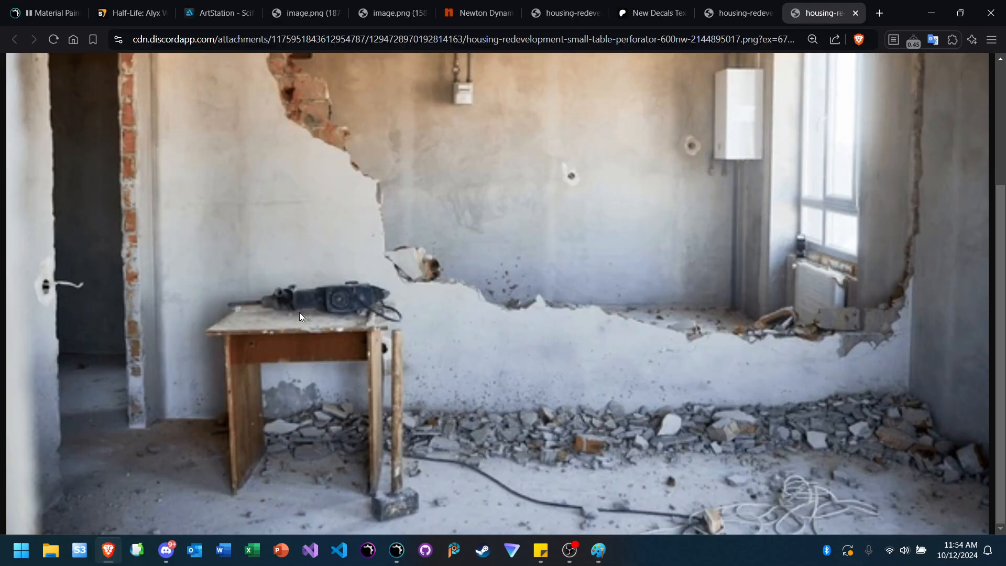
{"action": "left_click", "coordinate": [249, 42]}
{"action": "type", "text": "google.com"}
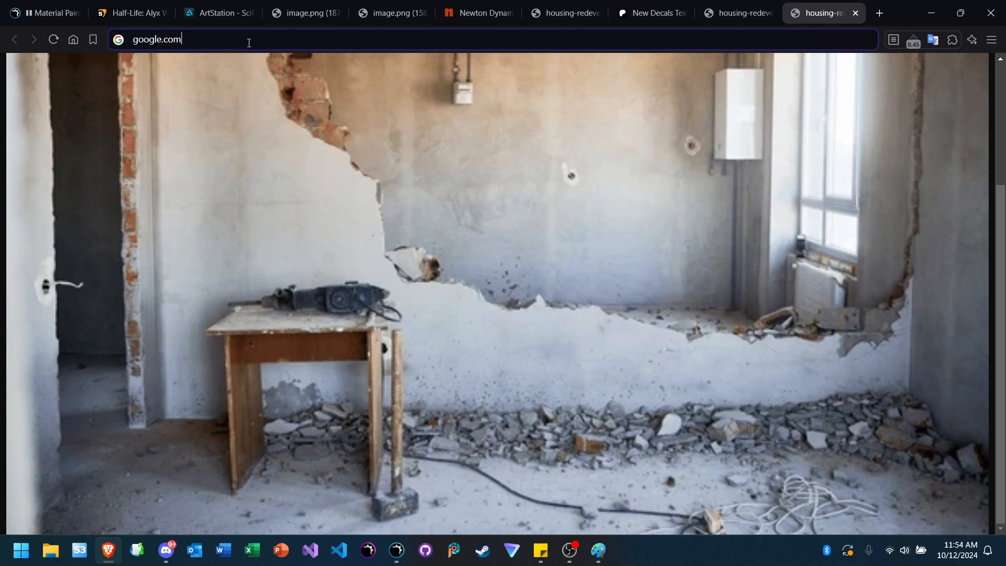
{"action": "key", "text": "Return"}
{"action": "type", "text": "ru"}
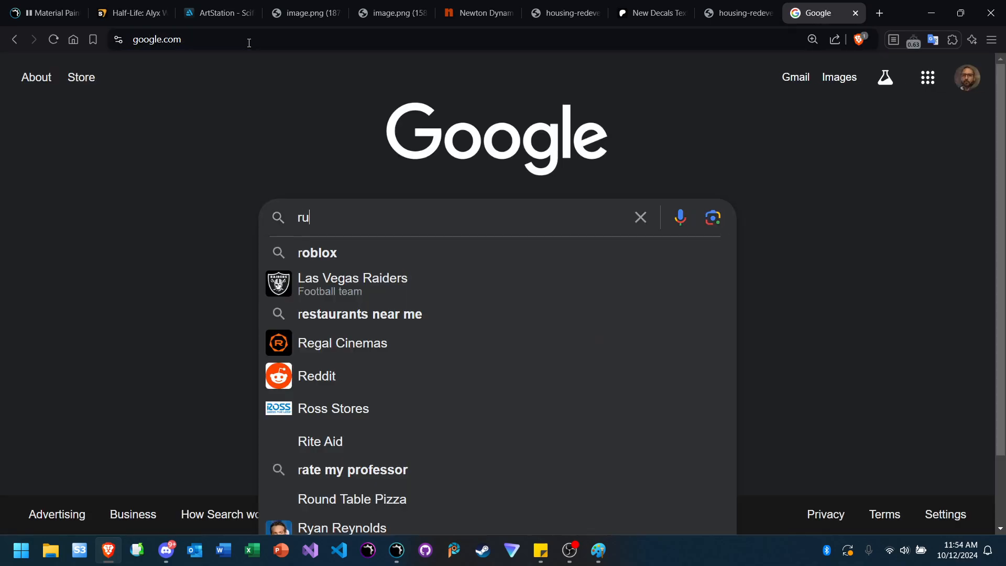
{"action": "type", "text": "sty aband"}
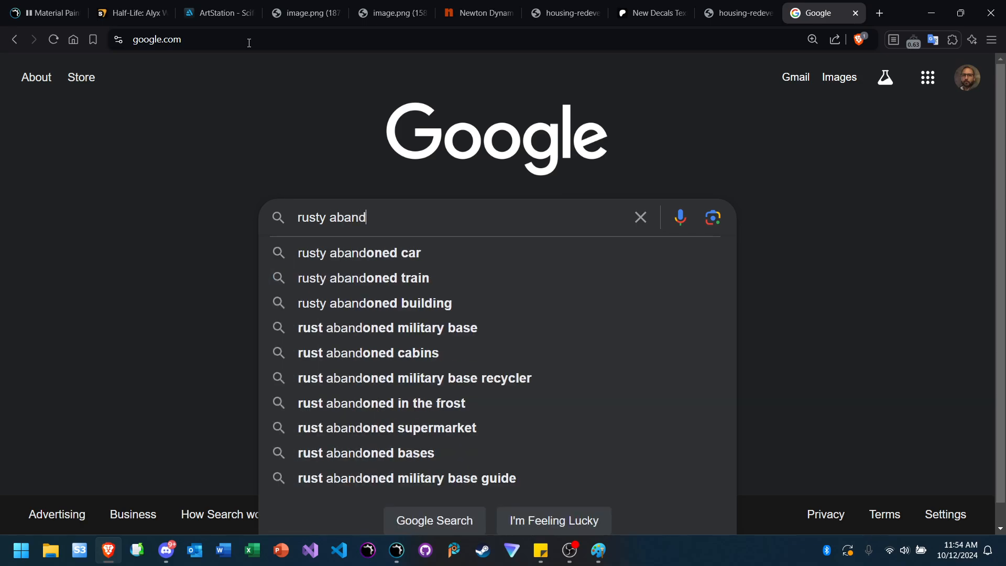
{"action": "type", "text": "oned factory"}
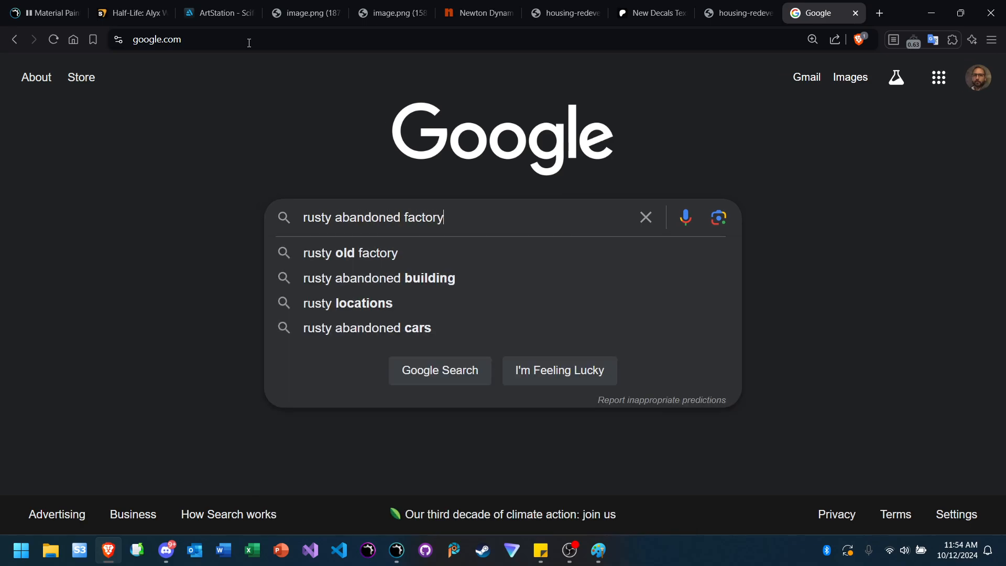
{"action": "key", "text": "Return"}
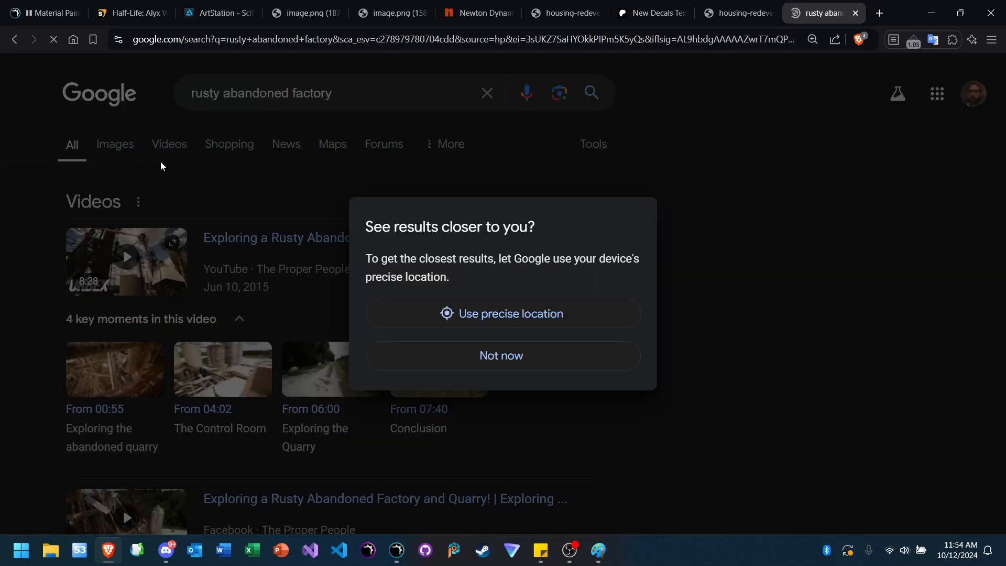
{"action": "left_click", "coordinate": [507, 361]}
{"action": "left_click", "coordinate": [115, 145]}
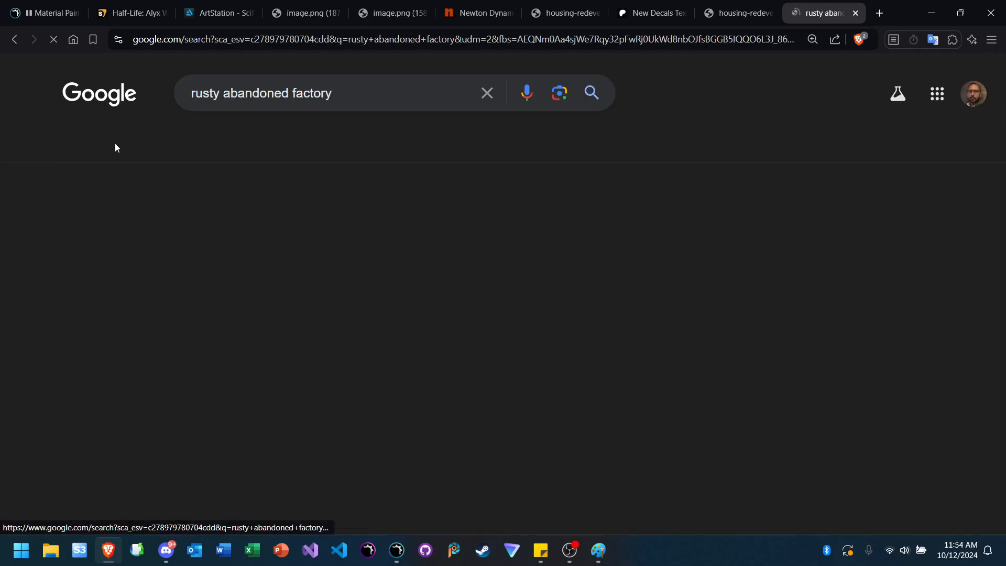
Step: Browse the image results and open the source page of The Weather Channel's abandoned building photo in a new tab
{"action": "scroll", "coordinate": [137, 130], "scroll_direction": "down", "scroll_amount": 4}
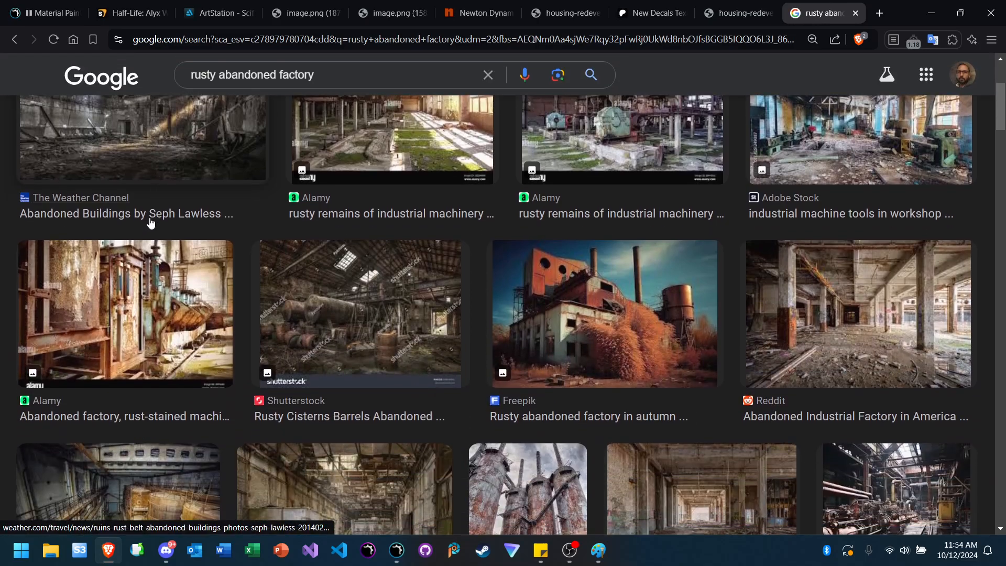
{"action": "scroll", "coordinate": [139, 198], "scroll_direction": "down", "scroll_amount": 3}
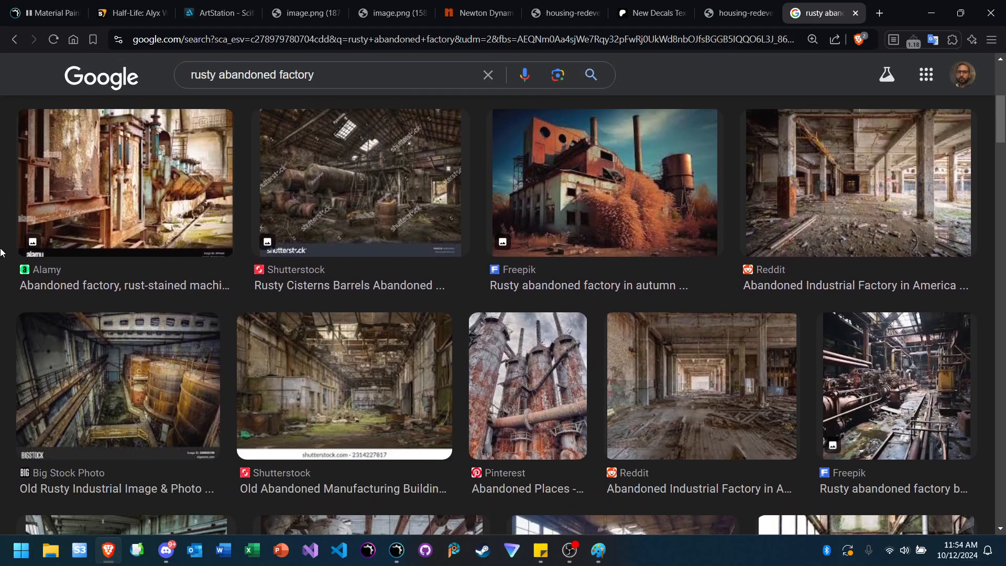
{"action": "scroll", "coordinate": [1, 255], "scroll_direction": "down", "scroll_amount": 3}
{"action": "scroll", "coordinate": [1, 257], "scroll_direction": "up", "scroll_amount": 8}
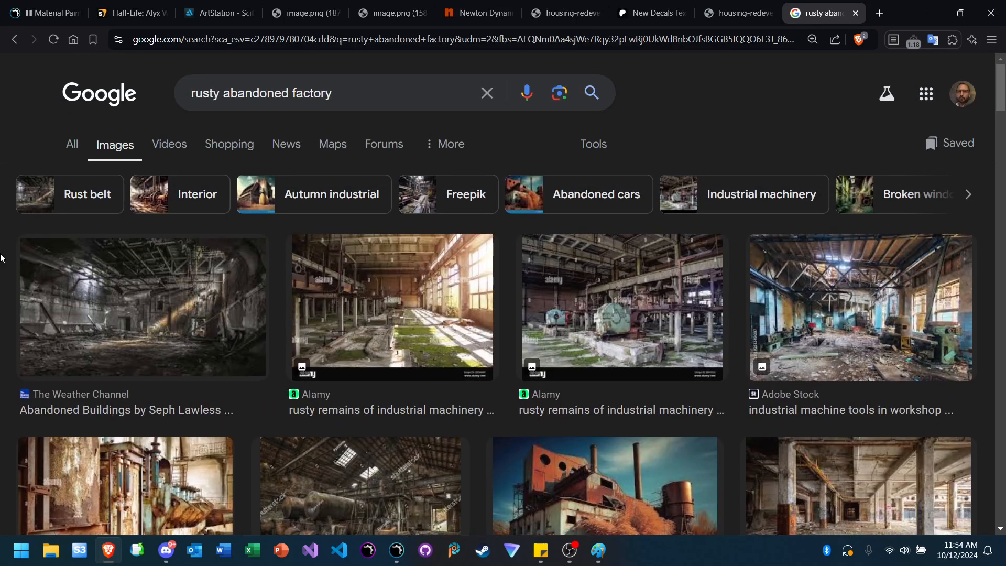
{"action": "scroll", "coordinate": [1, 261], "scroll_direction": "down", "scroll_amount": 1}
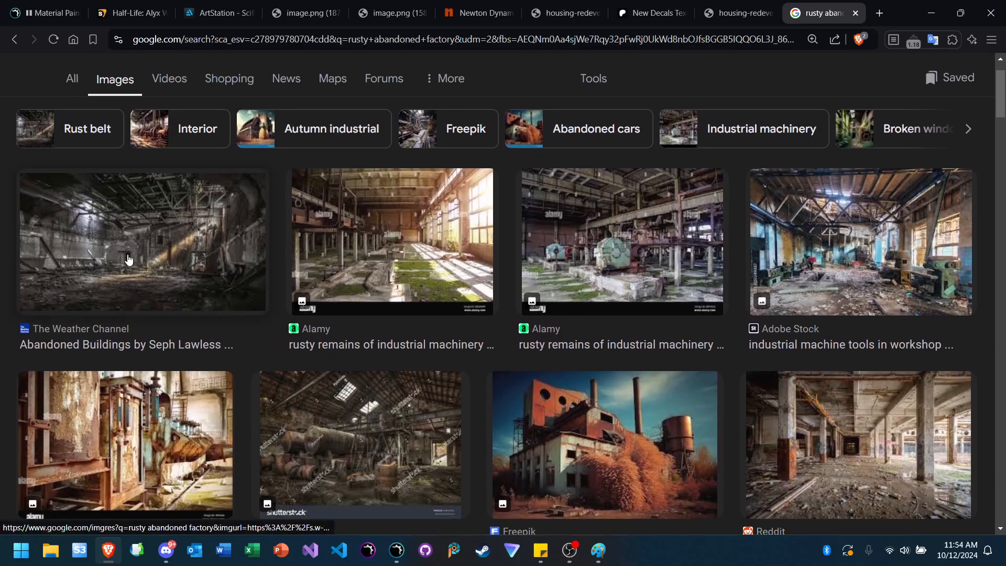
{"action": "left_click", "coordinate": [127, 259]}
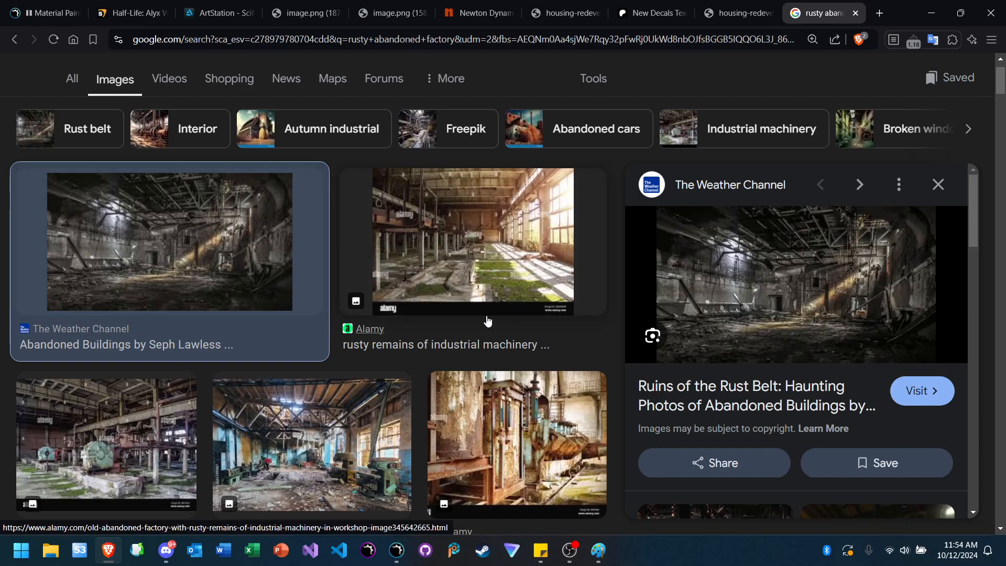
{"action": "left_click", "coordinate": [786, 281]}
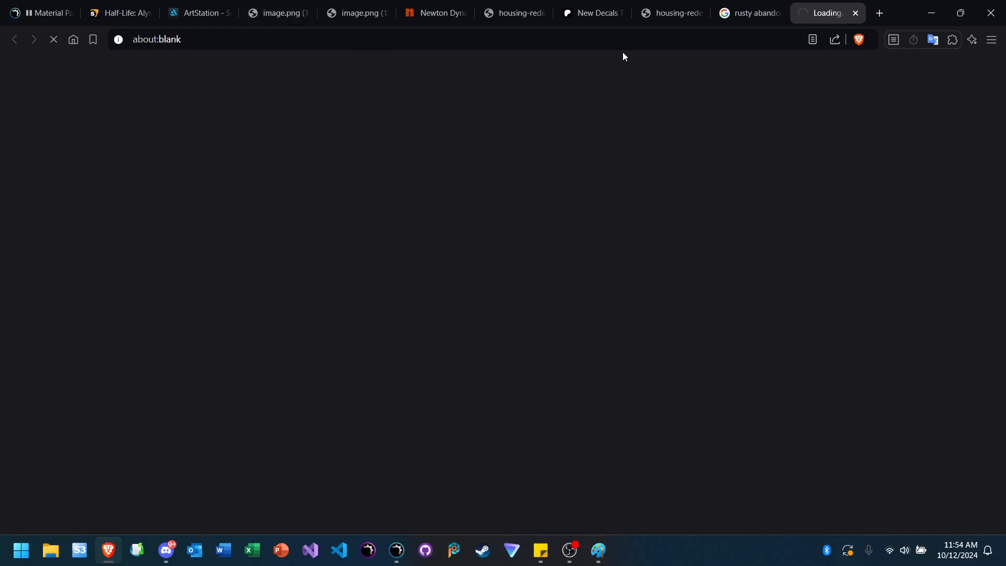
Step: Return to the image results and open the Alamy page of the rust-stained machine photo
{"action": "left_click", "coordinate": [757, 22]}
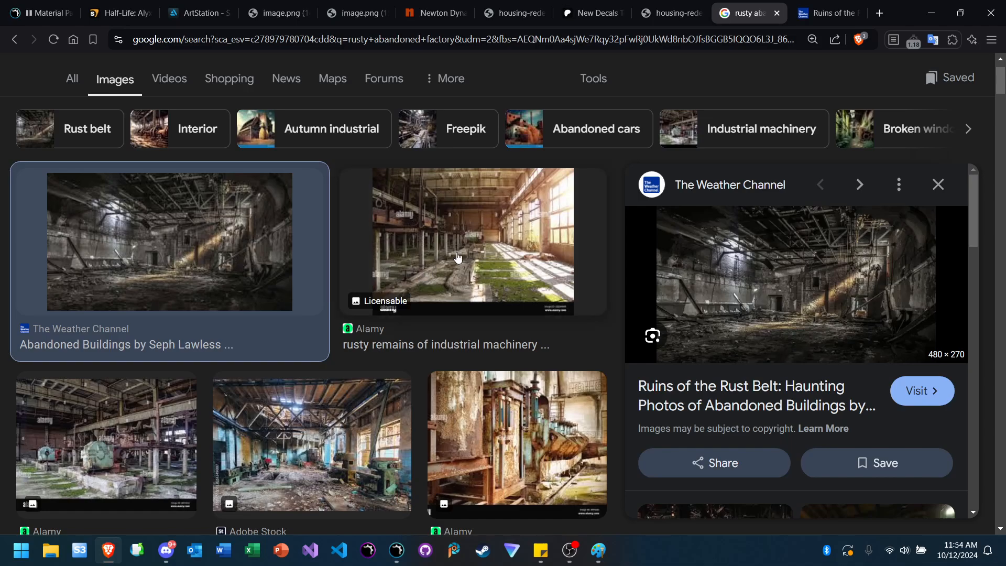
{"action": "left_click", "coordinate": [456, 341]}
{"action": "left_click", "coordinate": [502, 442]}
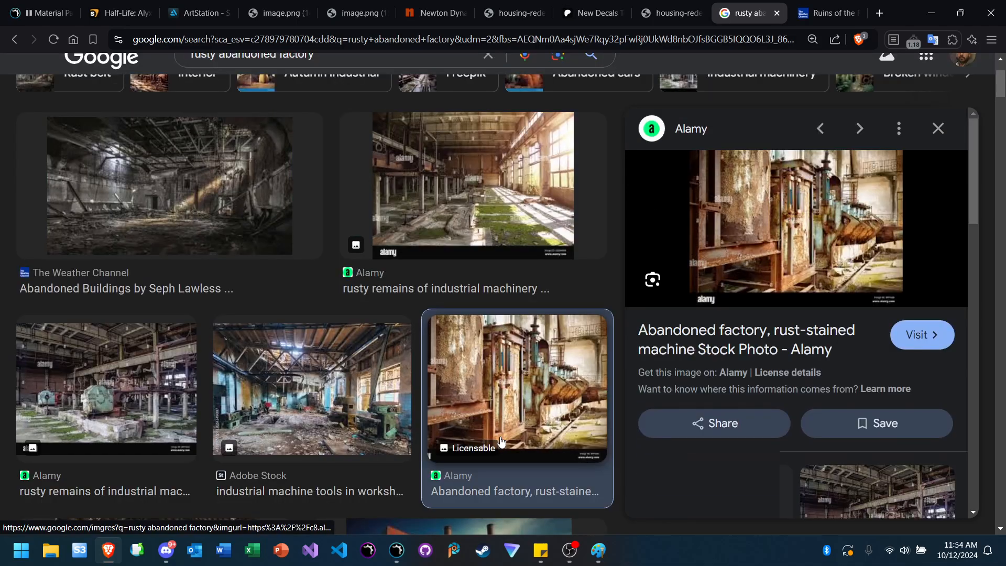
{"action": "left_click", "coordinate": [791, 224]}
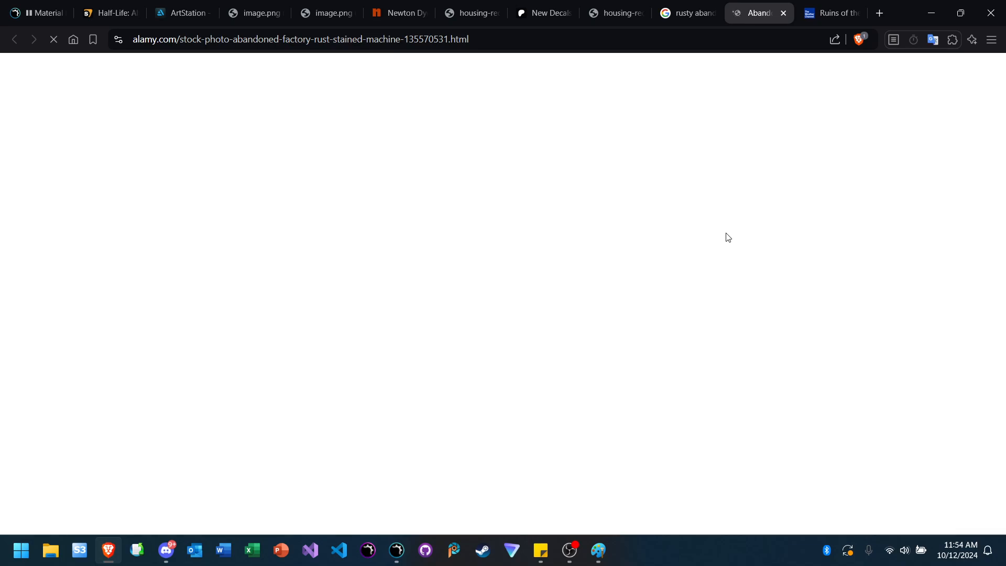
Step: Enlarge the Alamy photo and examine the rust and peeling paint along the edges of the machinery
{"action": "scroll", "coordinate": [403, 249], "scroll_direction": "down", "scroll_amount": 2}
{"action": "scroll", "coordinate": [358, 220], "scroll_direction": "up", "scroll_amount": 1}
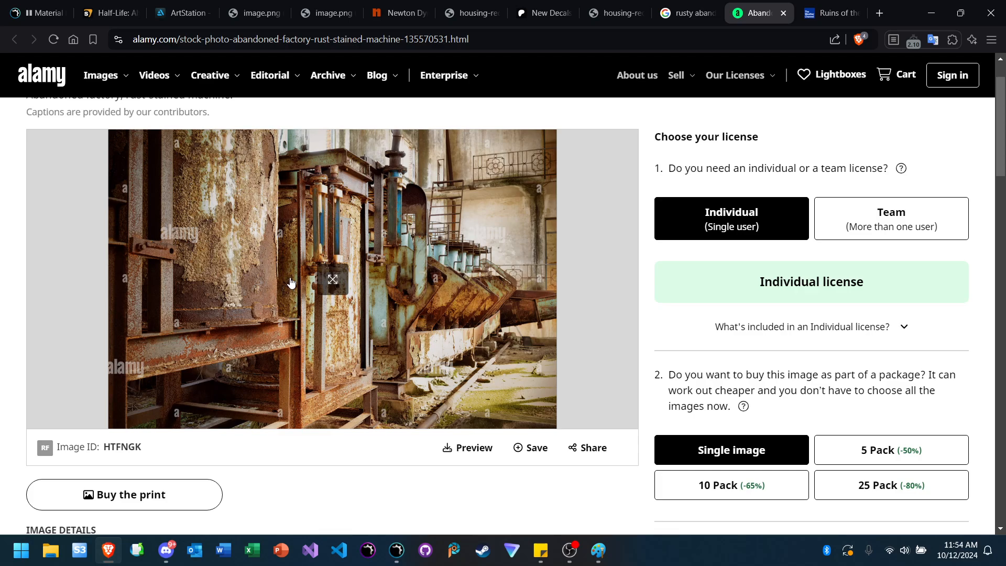
{"action": "scroll", "coordinate": [292, 282], "scroll_direction": "up", "scroll_amount": 4, "text": "ctrl"}
{"action": "scroll", "coordinate": [292, 282], "scroll_direction": "up", "scroll_amount": 3, "text": "ctrl"}
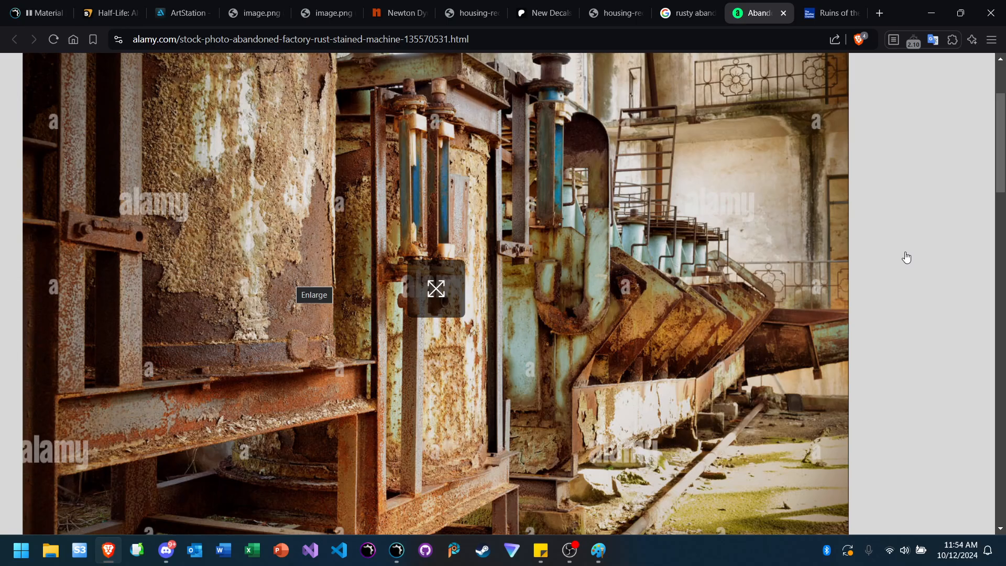
{"action": "scroll", "coordinate": [906, 257], "scroll_direction": "down", "scroll_amount": 2}
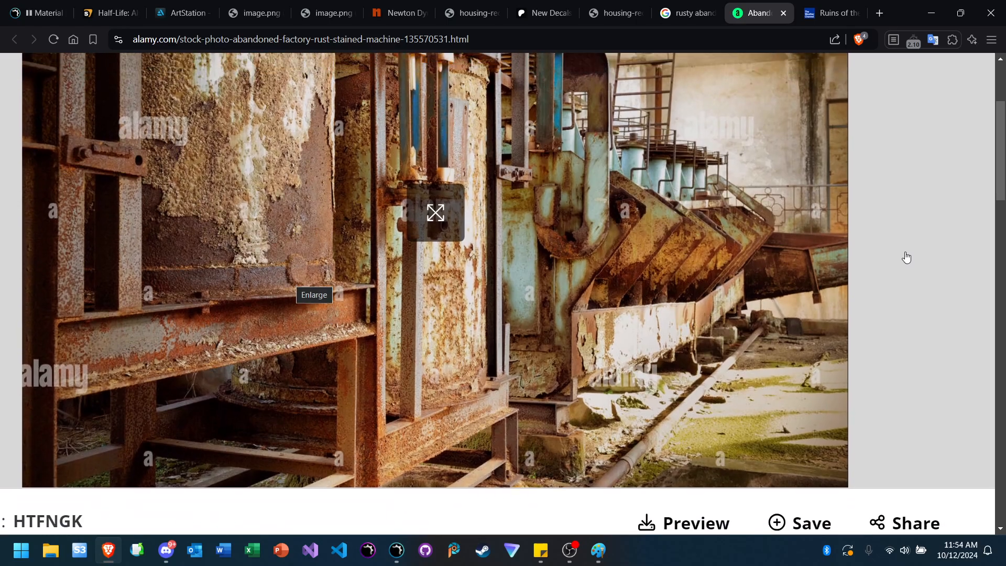
{"action": "scroll", "coordinate": [906, 257], "scroll_direction": "up", "scroll_amount": 1}
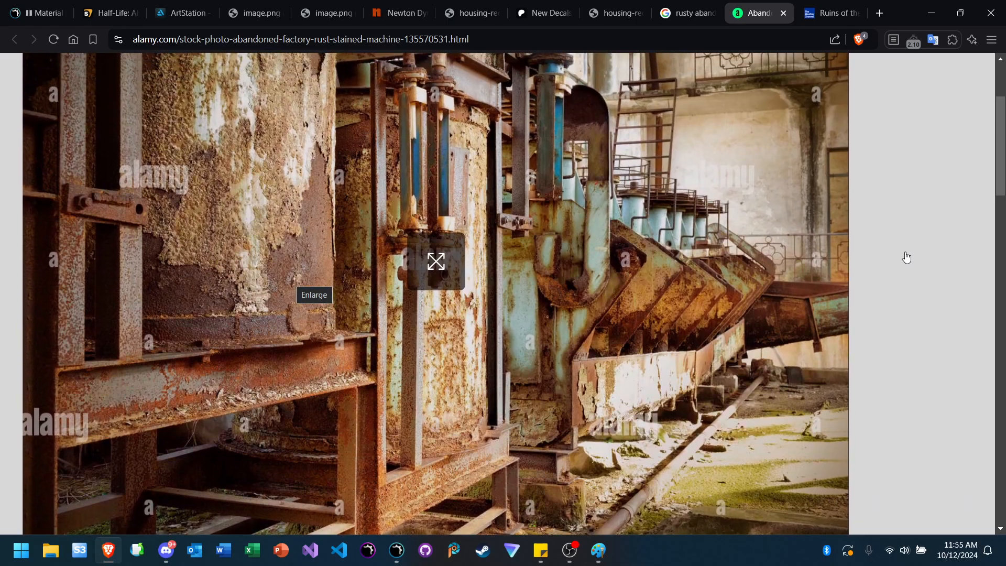
{"action": "scroll", "coordinate": [907, 257], "scroll_direction": "up", "scroll_amount": 1}
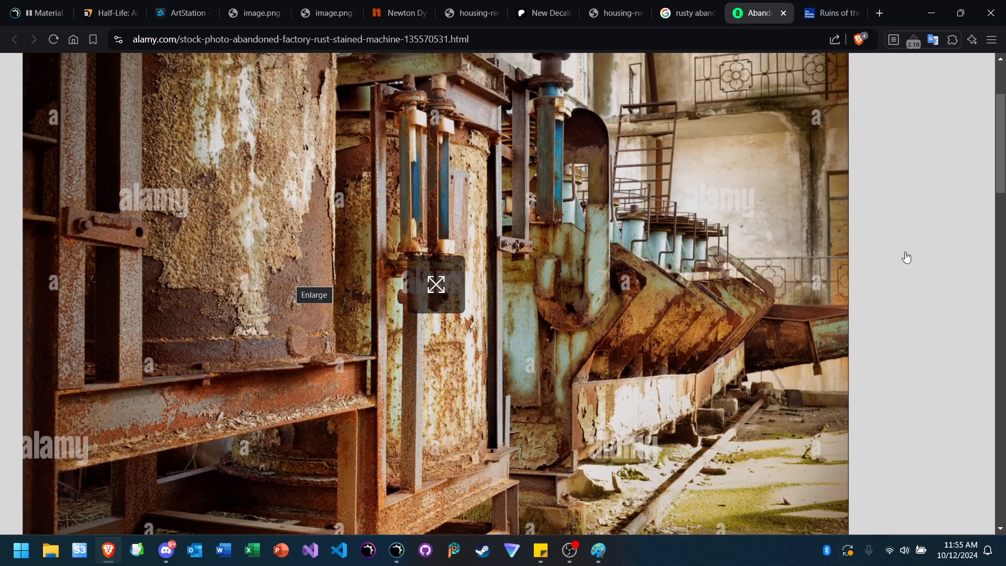
{"action": "scroll", "coordinate": [907, 257], "scroll_direction": "down", "scroll_amount": 2, "text": "ctrl"}
{"action": "scroll", "coordinate": [907, 256], "scroll_direction": "up", "scroll_amount": 1}
{"action": "scroll", "coordinate": [907, 257], "scroll_direction": "down", "scroll_amount": 1}
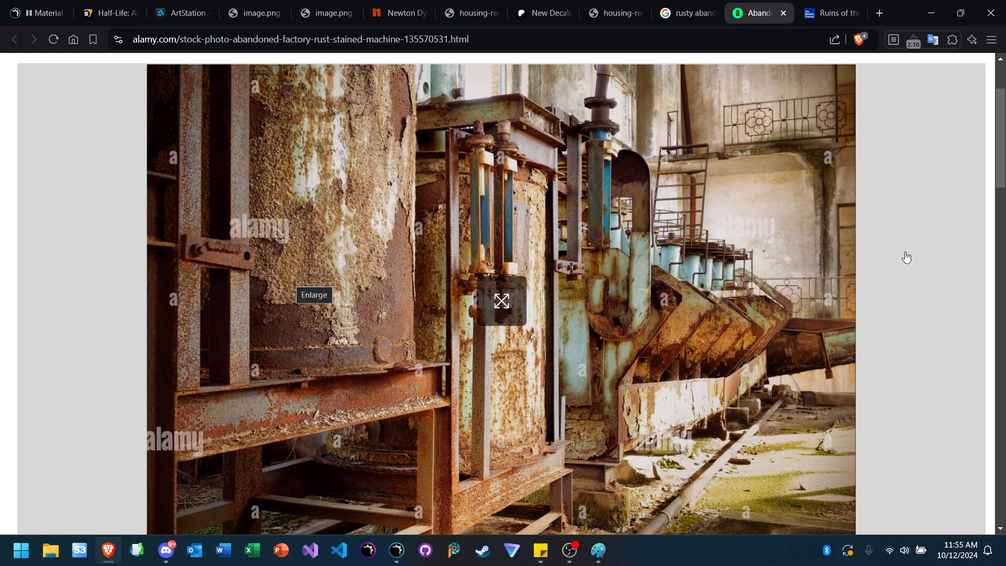
Step: Open the "Ruins of the Rust Belt" article and view its lead factory photo enlarged
{"action": "left_click", "coordinate": [828, 16]}
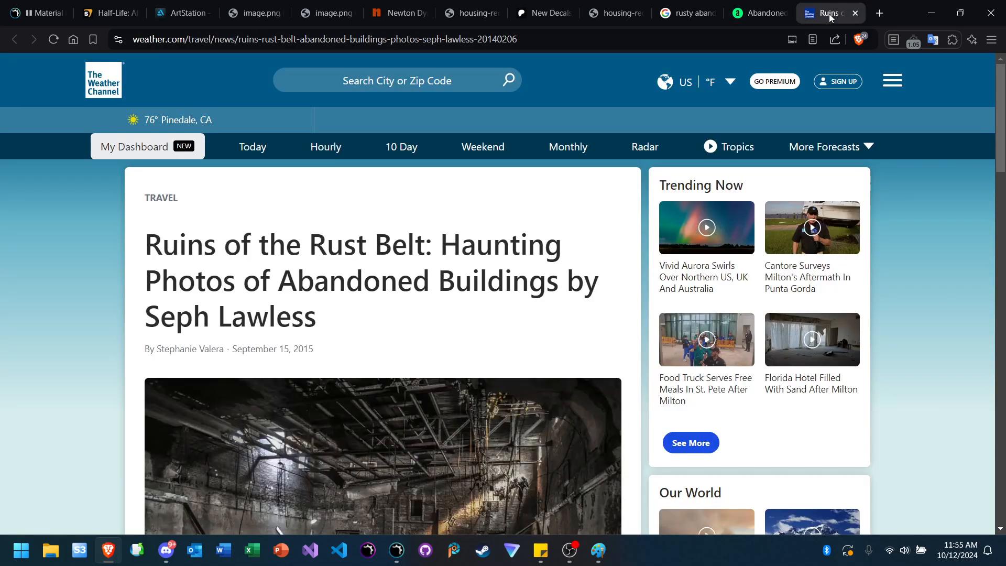
{"action": "scroll", "coordinate": [381, 272], "scroll_direction": "down", "scroll_amount": 4}
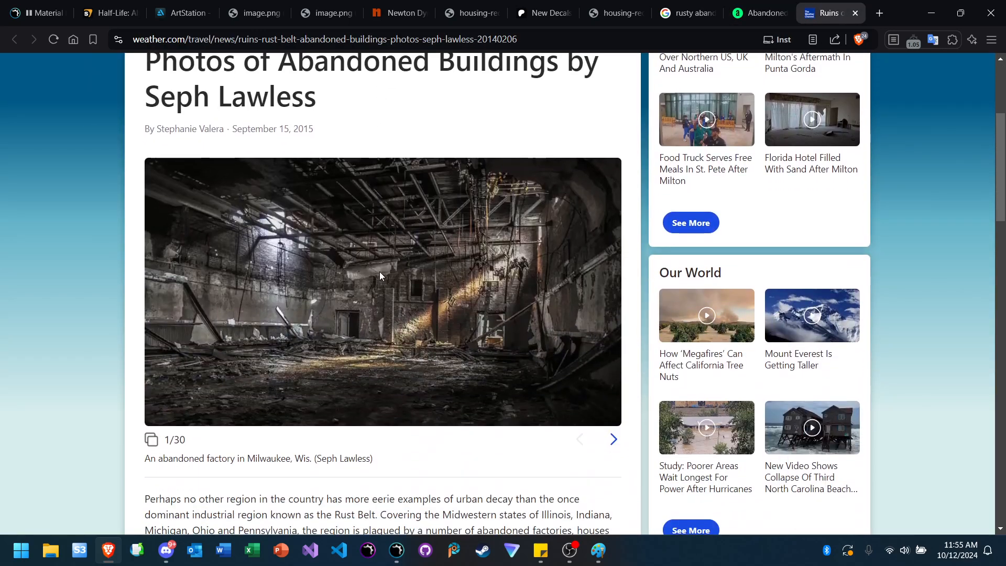
{"action": "left_click", "coordinate": [263, 307]}
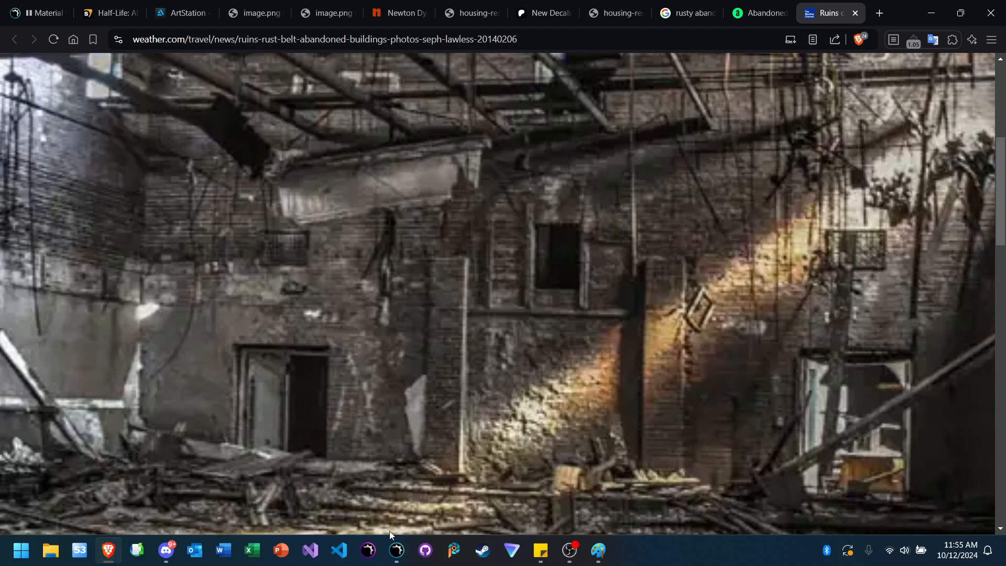
Step: Compare the moss-edged blocks in Ultra Engine with the worn walls and debris in the enlarged factory photo
{"action": "left_click", "coordinate": [390, 556]}
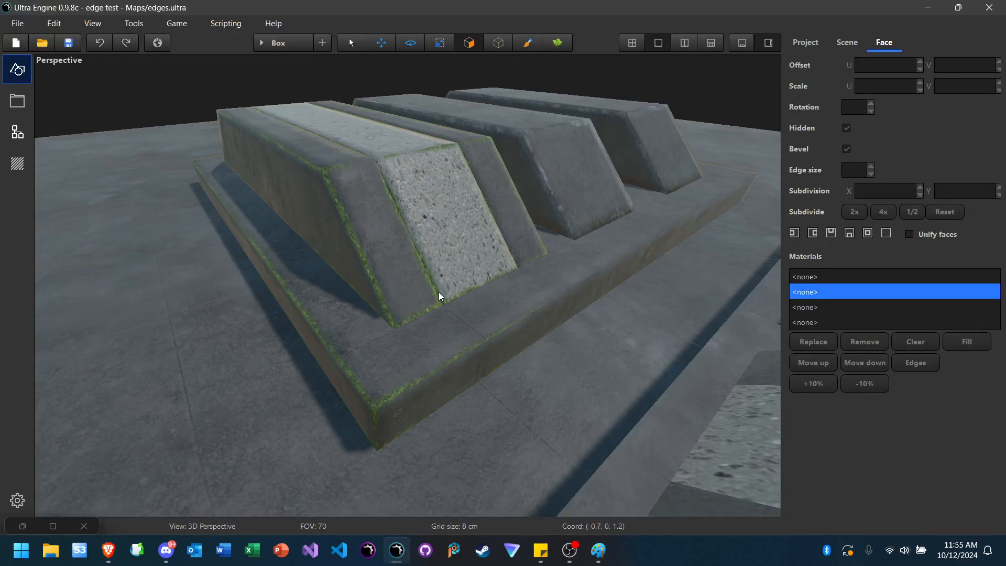
{"action": "left_click", "coordinate": [109, 554]}
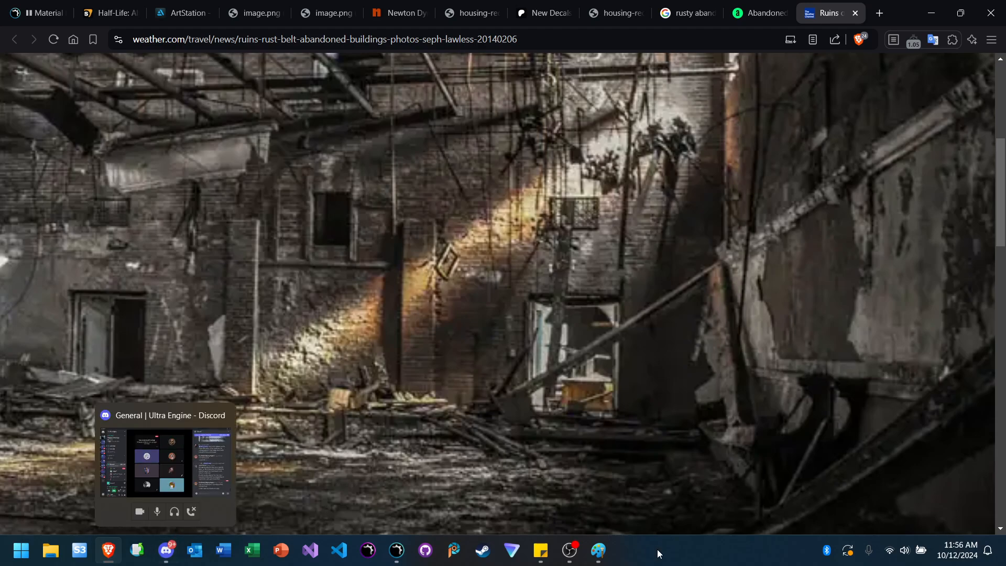
{"action": "left_click", "coordinate": [686, 554]}
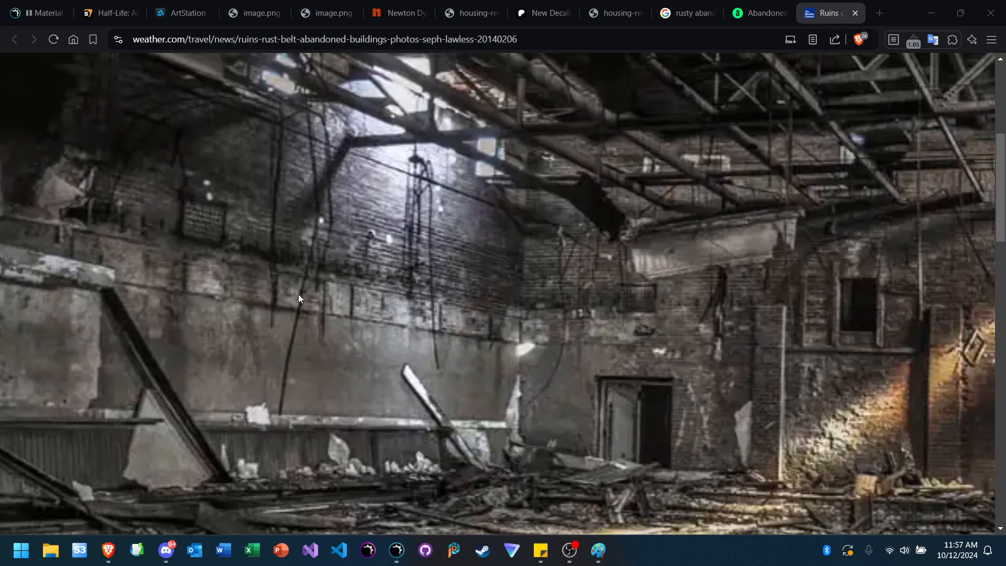
{"action": "scroll", "coordinate": [298, 295], "scroll_direction": "down", "scroll_amount": 1}
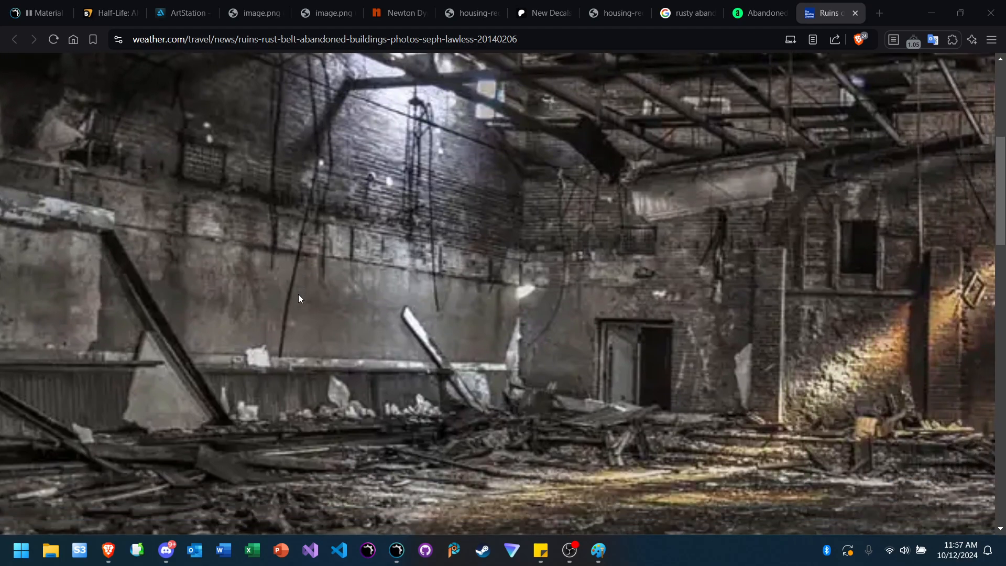
Step: Switch to Ultra Engine and examine the worn edges of the plain blocks at the far end of the base
{"action": "left_click", "coordinate": [397, 550]}
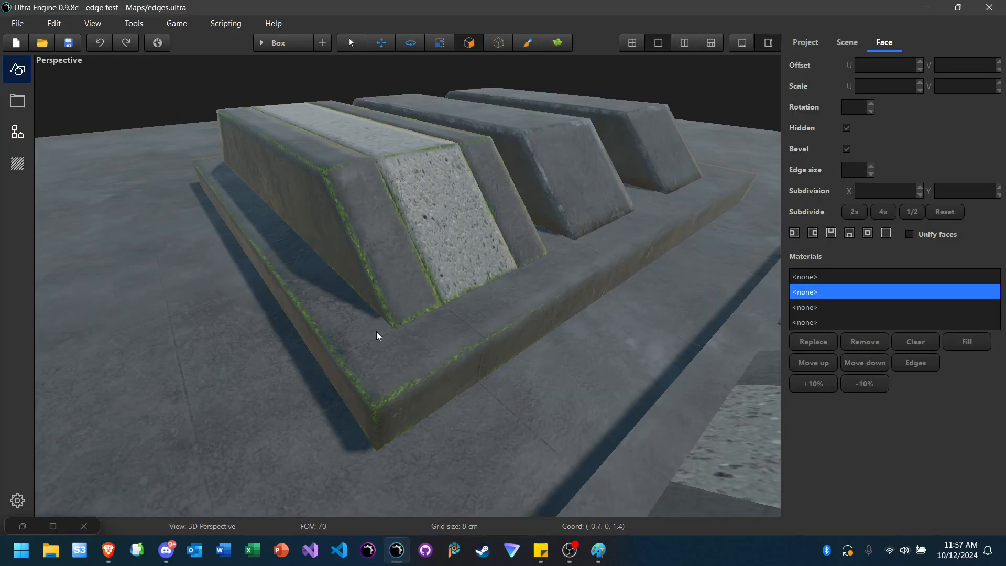
{"action": "scroll", "coordinate": [377, 336], "scroll_direction": "down", "scroll_amount": 5}
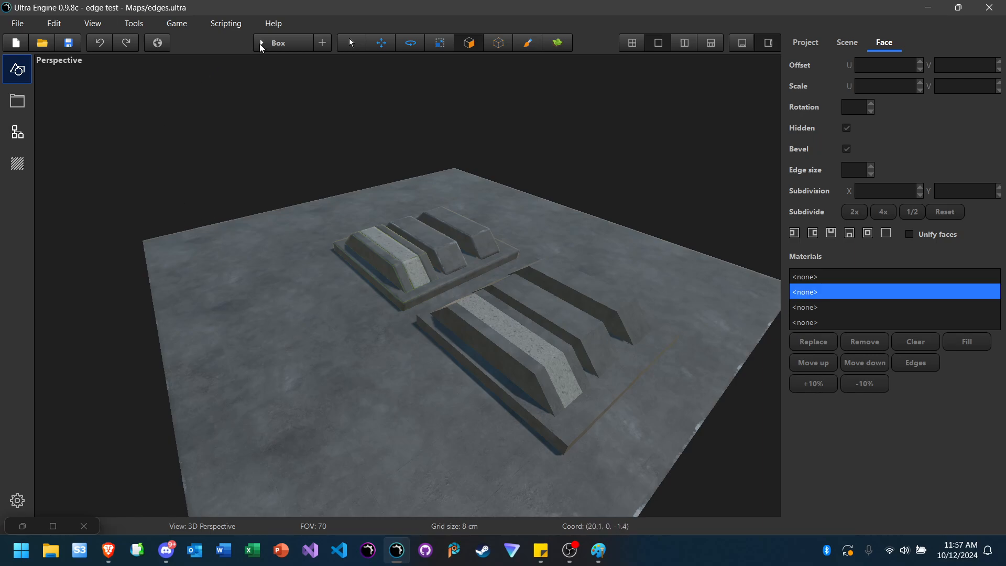
{"action": "key", "text": "a"}
{"action": "right_click_drag", "start_coordinate": [378, 293], "coordinate": [704, 268]}
{"action": "key", "text": "a"}
{"action": "key", "text": "w"}
{"action": "key", "text": "a"}
{"action": "right_click_drag", "start_coordinate": [294, 194], "coordinate": [354, 189]}
{"action": "key", "text": "a"}
{"action": "key", "text": "d"}
{"action": "key", "text": "w"}
{"action": "key", "text": "a"}
{"action": "key", "text": "s"}
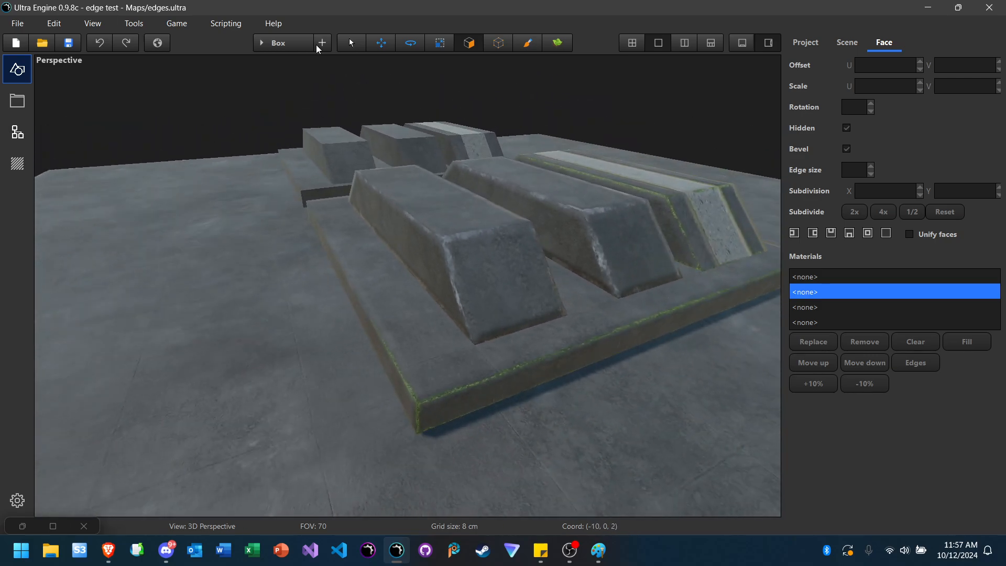
Step: Scale the end plain block outward well past the base edge in two stretches, and deselect it
{"action": "left_click", "coordinate": [439, 43]}
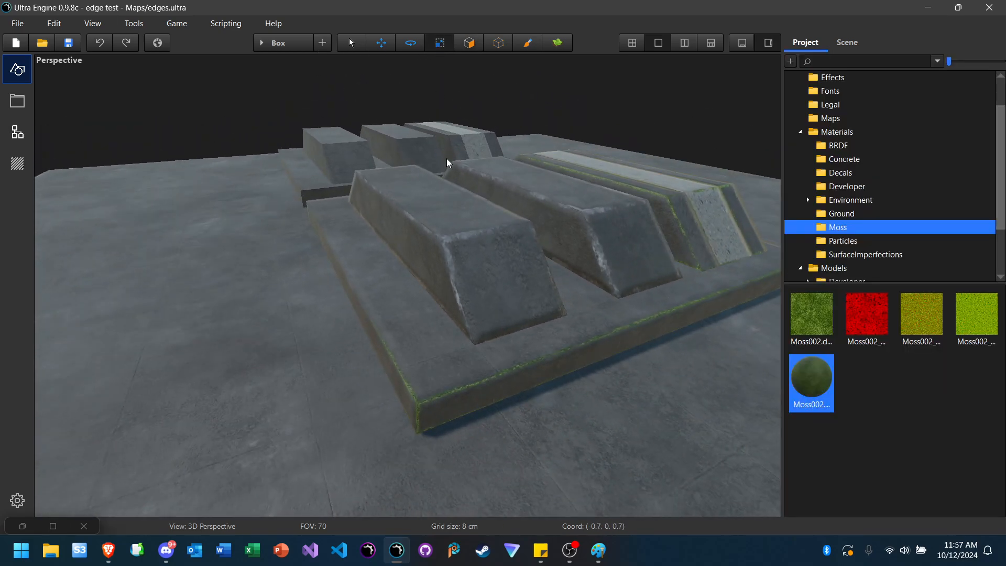
{"action": "left_click", "coordinate": [447, 196]}
{"action": "left_click_drag", "start_coordinate": [420, 246], "coordinate": [60, 306]}
{"action": "key", "text": "s"}
{"action": "key", "text": "a"}
{"action": "mouse_move", "coordinate": [346, 209]}
{"action": "right_mouse_down"}
{"action": "mouse_move", "coordinate": [356, 178]}
{"action": "mouse_move", "coordinate": [362, 220]}
{"action": "right_mouse_up"}
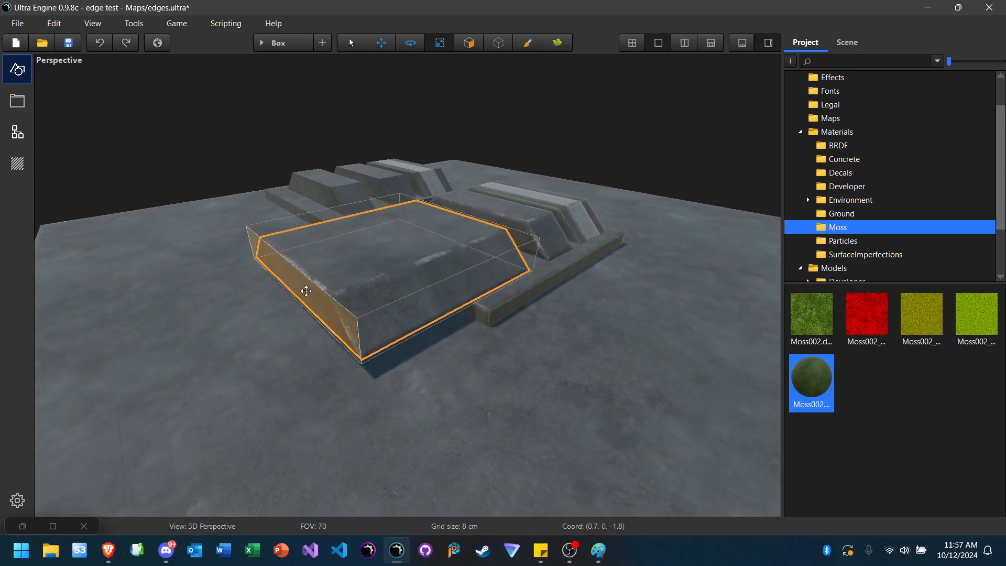
{"action": "left_click_drag", "start_coordinate": [310, 293], "coordinate": [27, 378]}
{"action": "left_click", "coordinate": [175, 158]}
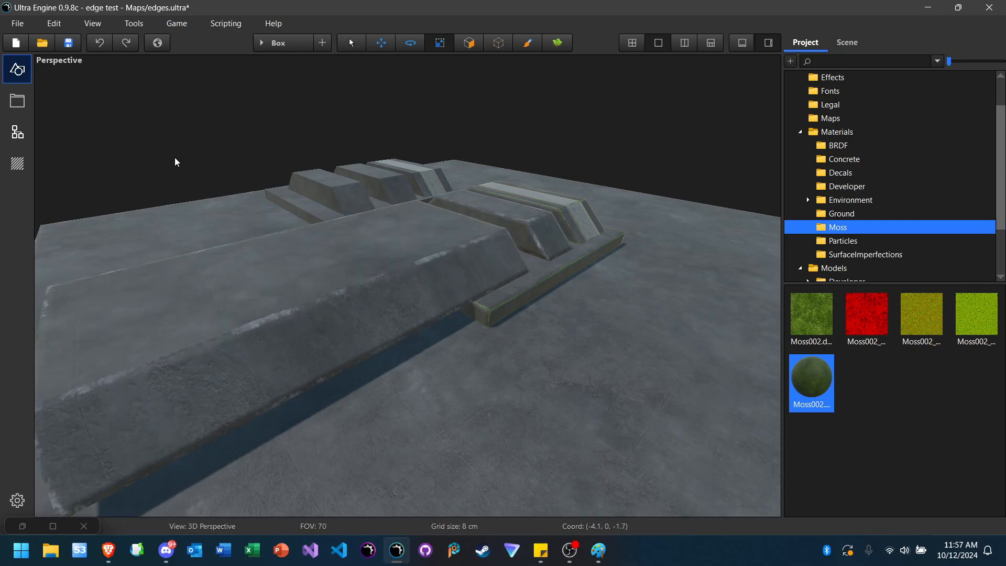
Step: Examine the worn edges along the stretched block from its side, its outer end and above
{"action": "key", "text": "d"}
{"action": "right_click_drag", "start_coordinate": [175, 158], "coordinate": [157, 178]}
{"action": "key", "text": "a"}
{"action": "key", "text": "d"}
{"action": "key", "text": "s"}
{"action": "key", "text": "w"}
{"action": "key", "text": "d"}
{"action": "key", "text": "s"}
{"action": "key", "text": "w"}
{"action": "key", "text": "w"}
{"action": "key", "text": "s"}
{"action": "key", "text": "w"}
{"action": "key", "text": "s"}
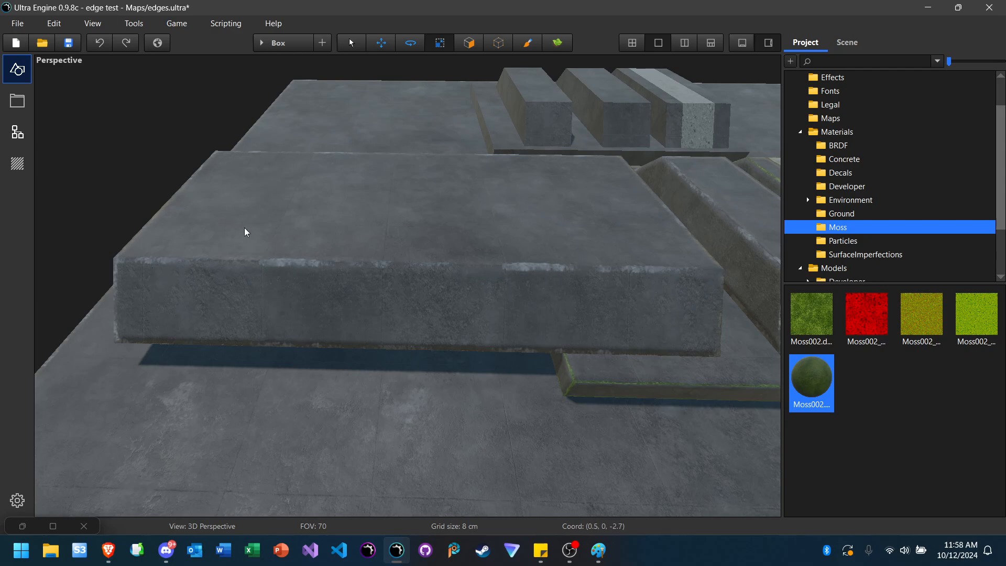
{"action": "right_click_drag", "start_coordinate": [357, 224], "coordinate": [459, 233]}
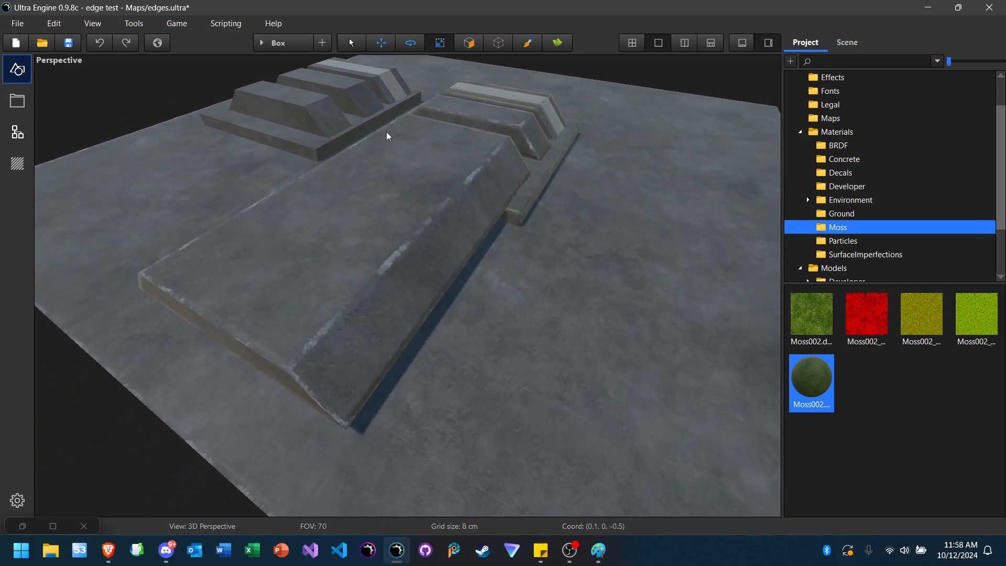
Step: Scale the stretched block shorter, lower its top to make it thin, stretch its outer end out again, and deselect it
{"action": "left_click", "coordinate": [258, 328]}
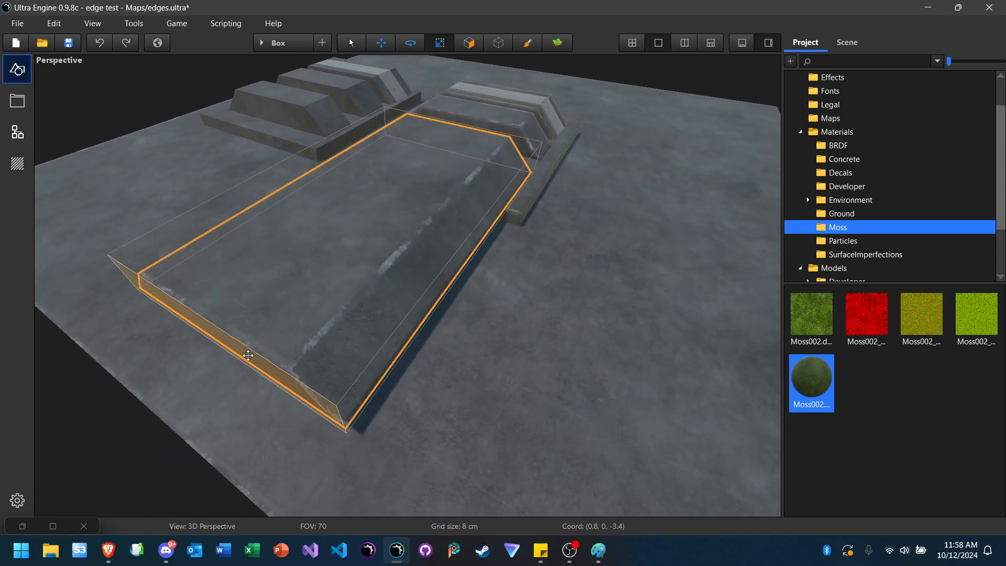
{"action": "left_click_drag", "start_coordinate": [247, 353], "coordinate": [480, 216]}
{"action": "mouse_move", "coordinate": [480, 216]}
{"action": "right_mouse_down"}
{"action": "mouse_move", "coordinate": [396, 191]}
{"action": "mouse_move", "coordinate": [479, 215]}
{"action": "right_mouse_up"}
{"action": "key", "text": "s"}
{"action": "left_click_drag", "start_coordinate": [421, 222], "coordinate": [419, 243]}
{"action": "left_click_drag", "start_coordinate": [344, 298], "coordinate": [79, 399]}
{"action": "left_click", "coordinate": [190, 124]}
Step: Examine the worn corner at the outer end of the thin stretched block up close
{"action": "key", "text": "a"}
{"action": "right_click_drag", "start_coordinate": [189, 124], "coordinate": [225, 76]}
{"action": "key", "text": "w"}
{"action": "key", "text": "d"}
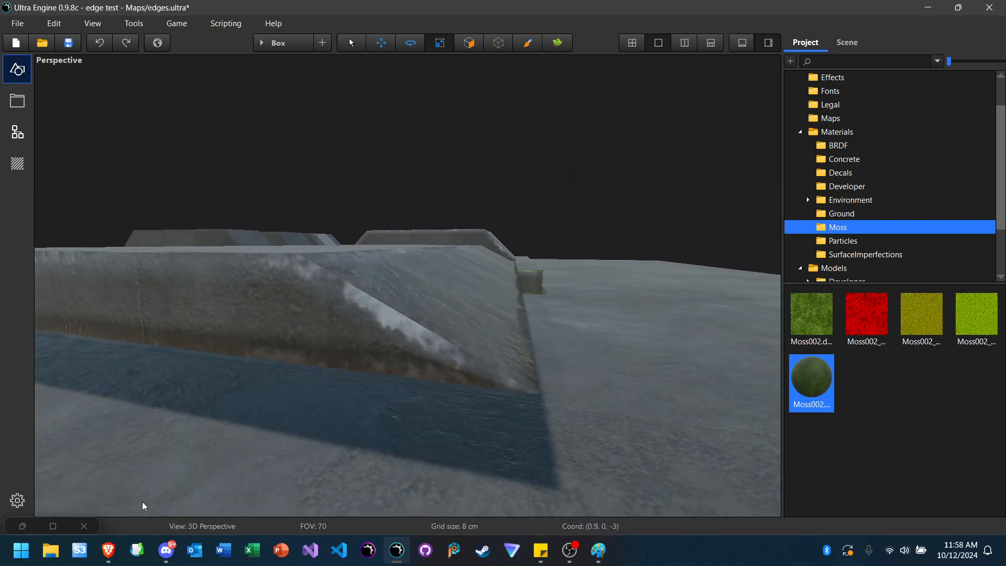
Step: Check the Weekend Workshop call in Discord, and return to Ultra Engine to examine the thin block's edges from above
{"action": "left_click", "coordinate": [166, 550]}
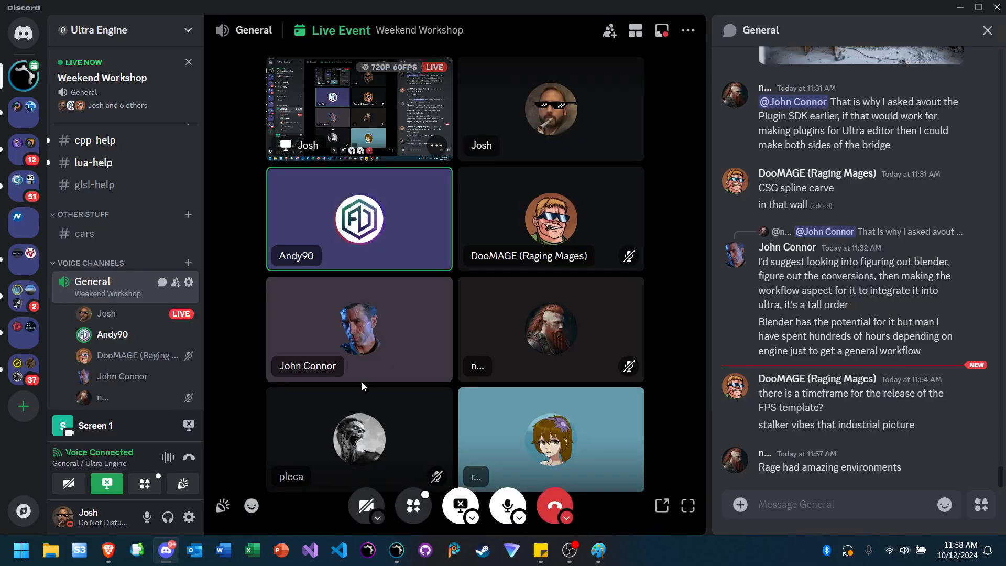
{"action": "left_click", "coordinate": [397, 550]}
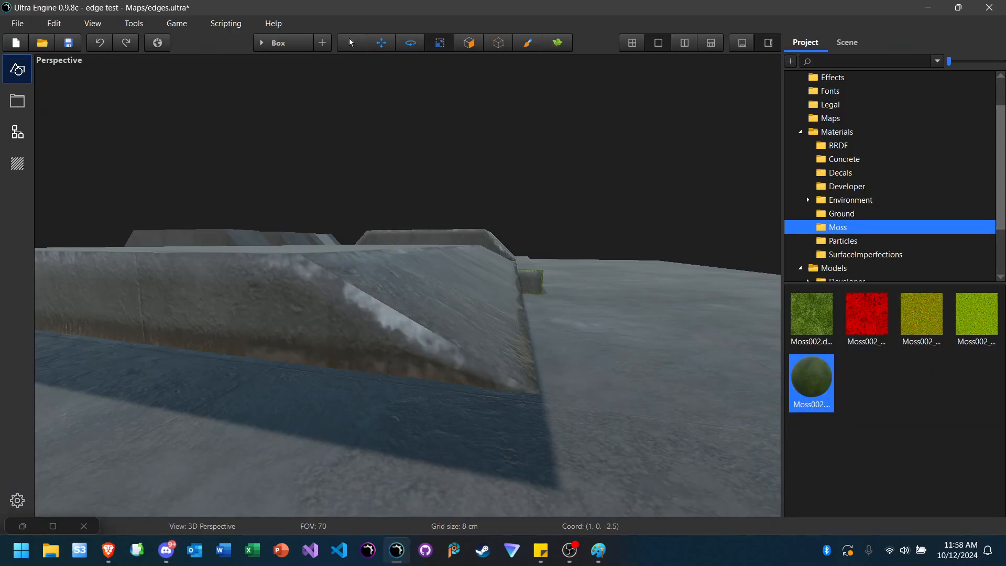
{"action": "key", "text": "s"}
{"action": "right_click_drag", "start_coordinate": [408, 286], "coordinate": [524, 317]}
{"action": "key", "text": "a"}
{"action": "key", "text": "d"}
{"action": "key", "text": "w"}
{"action": "key", "text": "s"}
{"action": "key", "text": "d"}
{"action": "key", "text": "w"}
{"action": "key", "text": "s"}
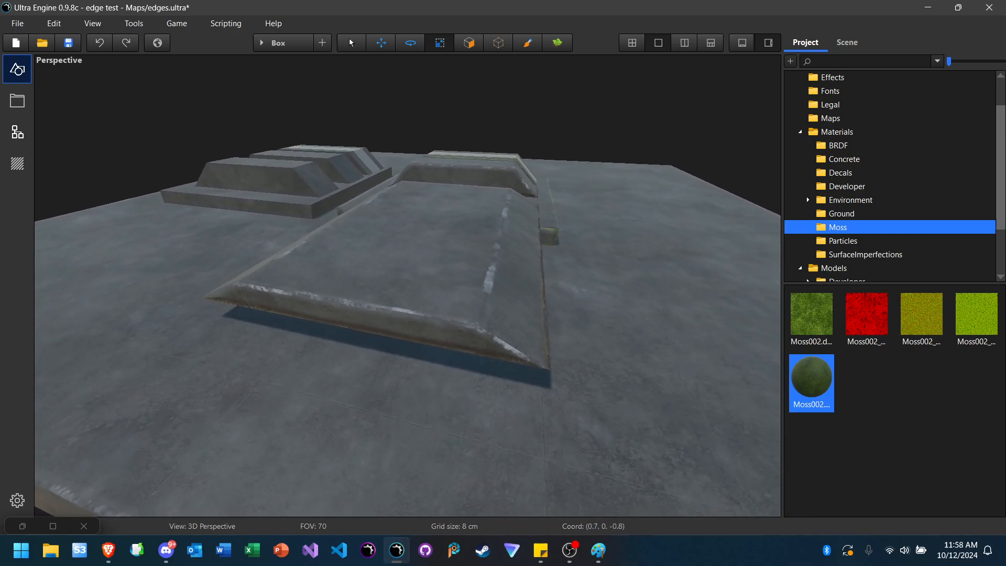
Step: Scale the thin block's top upward to several times its height, and select its top face for face editing
{"action": "left_click", "coordinate": [397, 240]}
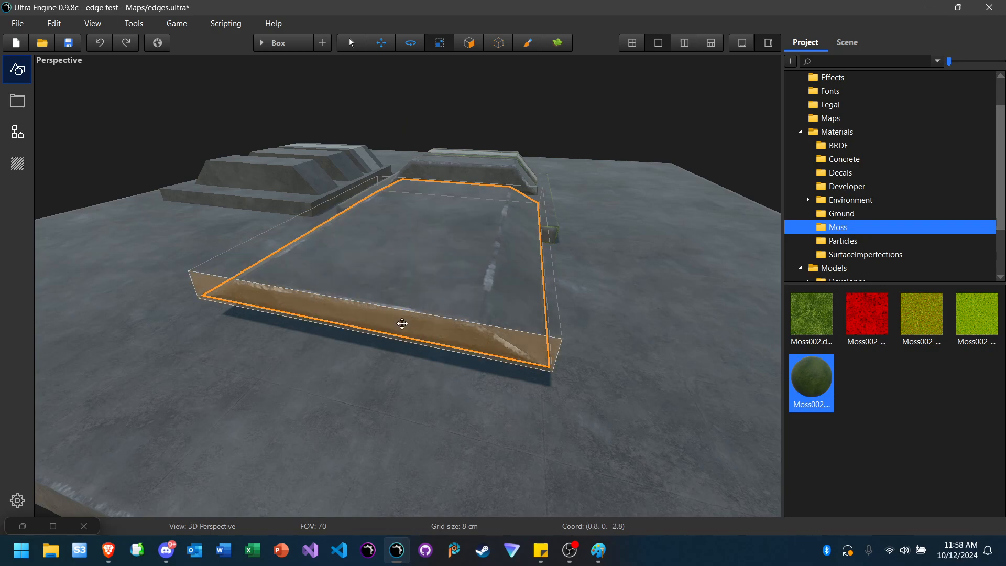
{"action": "left_click_drag", "start_coordinate": [402, 323], "coordinate": [375, 150]}
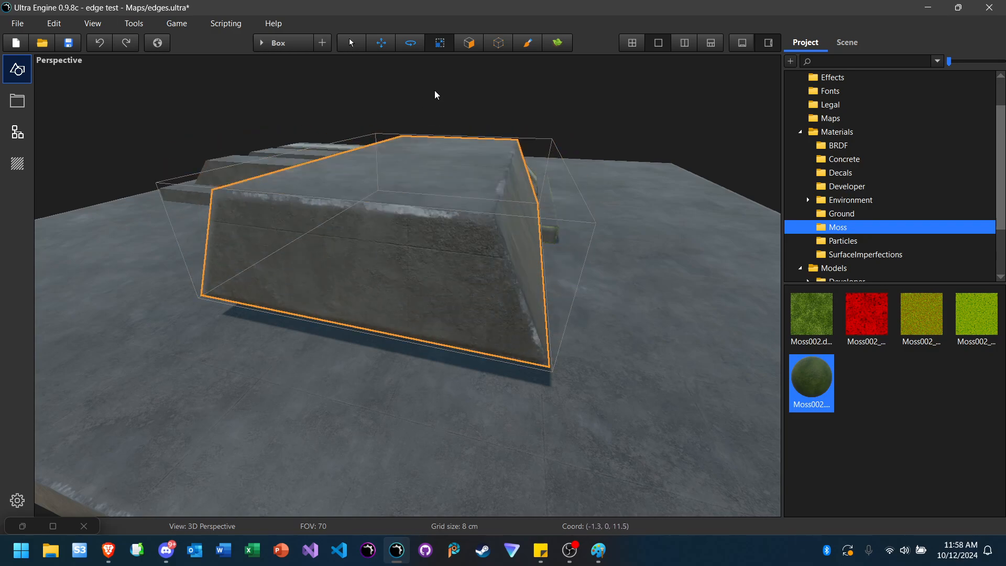
{"action": "left_click", "coordinate": [467, 47]}
{"action": "right_click_drag", "start_coordinate": [464, 157], "coordinate": [309, 209]}
{"action": "key", "text": "d"}
{"action": "key", "text": "w"}
{"action": "key", "text": "s"}
{"action": "right_click_drag", "start_coordinate": [467, 180], "coordinate": [492, 175]}
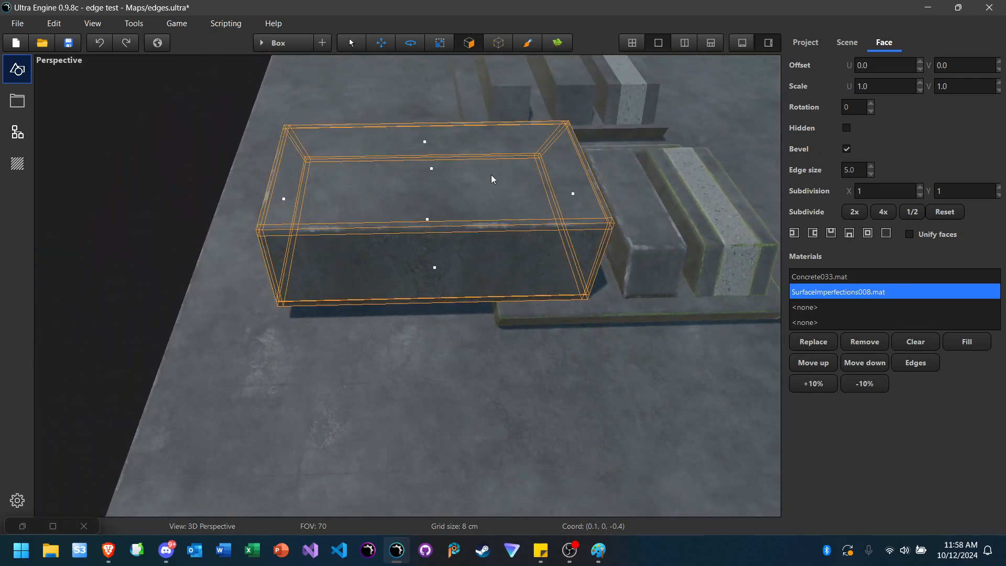
{"action": "left_click", "coordinate": [402, 203]}
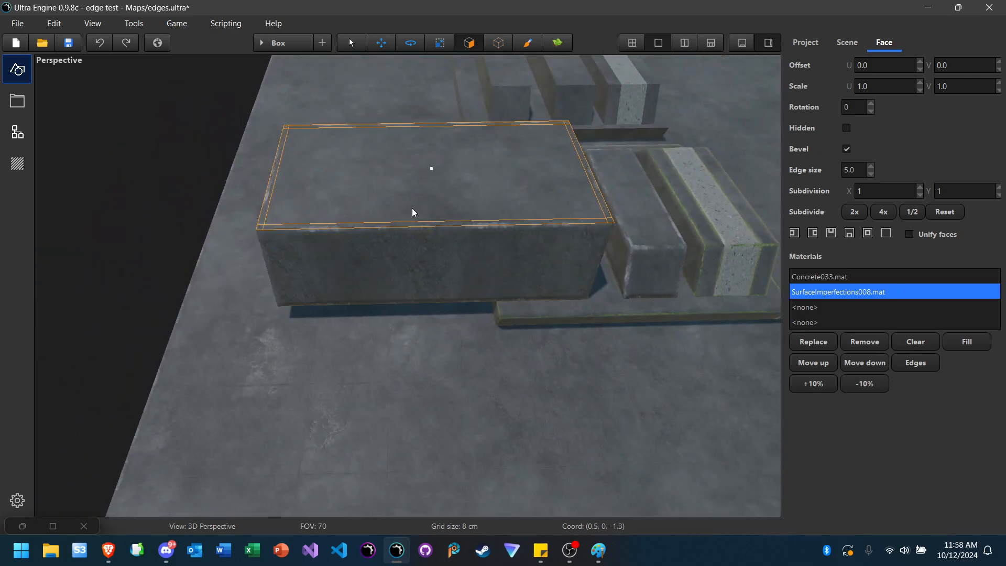
Step: In vertex editing, move the midpoint of the block's long outer top edge down, raise it back up, and deselect the block
{"action": "left_click", "coordinate": [498, 45]}
{"action": "left_click_drag", "start_coordinate": [437, 226], "coordinate": [437, 243]}
{"action": "right_click_drag", "start_coordinate": [423, 183], "coordinate": [420, 228]}
{"action": "key", "text": "a"}
{"action": "key", "text": "d"}
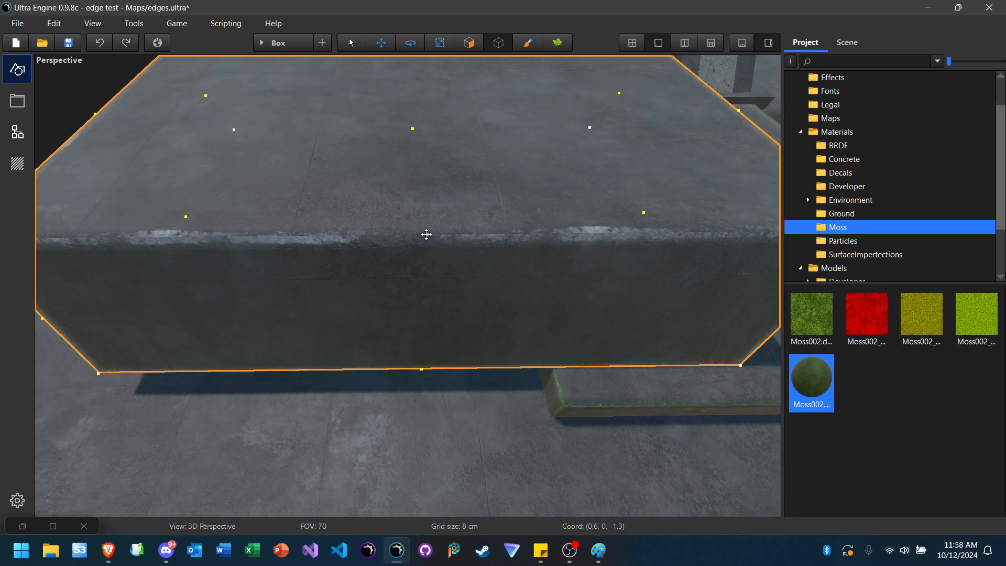
{"action": "left_click_drag", "start_coordinate": [426, 235], "coordinate": [425, 200]}
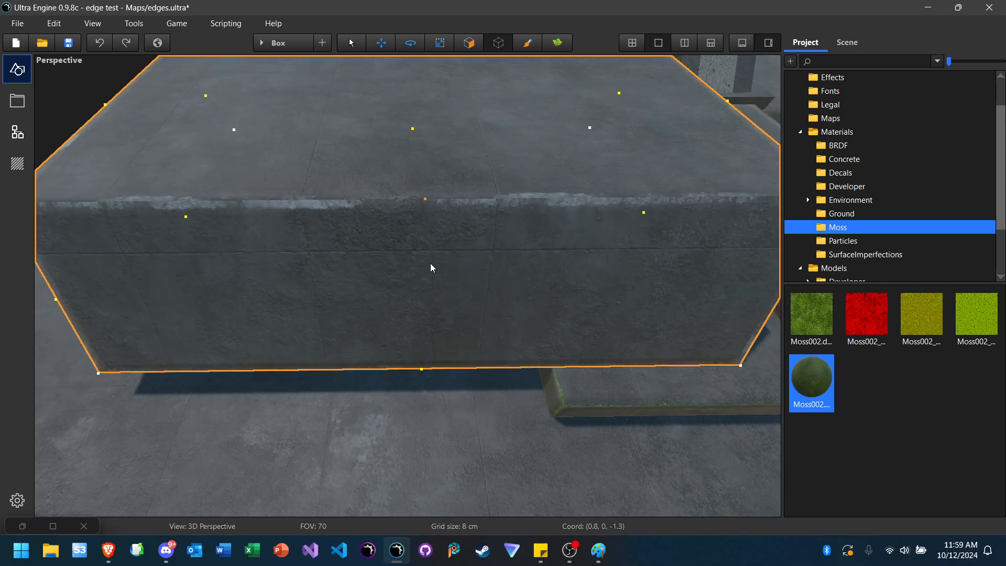
{"action": "key", "text": "Escape"}
Step: Examine the worn edges of the tall block up close, and compare both groups of blocks from the opposite side
{"action": "mouse_move", "coordinate": [432, 265]}
{"action": "right_mouse_down"}
{"action": "mouse_move", "coordinate": [571, 236]}
{"action": "mouse_move", "coordinate": [472, 225]}
{"action": "mouse_move", "coordinate": [492, 262]}
{"action": "mouse_move", "coordinate": [479, 294]}
{"action": "mouse_move", "coordinate": [414, 290]}
{"action": "mouse_move", "coordinate": [314, 262]}
{"action": "mouse_move", "coordinate": [247, 262]}
{"action": "mouse_move", "coordinate": [210, 241]}
{"action": "mouse_move", "coordinate": [225, 267]}
{"action": "mouse_move", "coordinate": [191, 241]}
{"action": "mouse_move", "coordinate": [262, 278]}
{"action": "mouse_move", "coordinate": [354, 257]}
{"action": "mouse_move", "coordinate": [309, 230]}
{"action": "mouse_move", "coordinate": [361, 273]}
{"action": "mouse_move", "coordinate": [413, 259]}
{"action": "right_mouse_up"}
{"action": "key", "text": "a"}
{"action": "key", "text": "w"}
{"action": "key", "text": "d"}
{"action": "key", "text": "w"}
{"action": "key", "text": "d"}
{"action": "key", "text": "s"}
{"action": "key", "text": "w"}
{"action": "key", "text": "w"}
{"action": "key", "text": "a"}
{"action": "key", "text": "w"}
{"action": "key", "text": "s"}
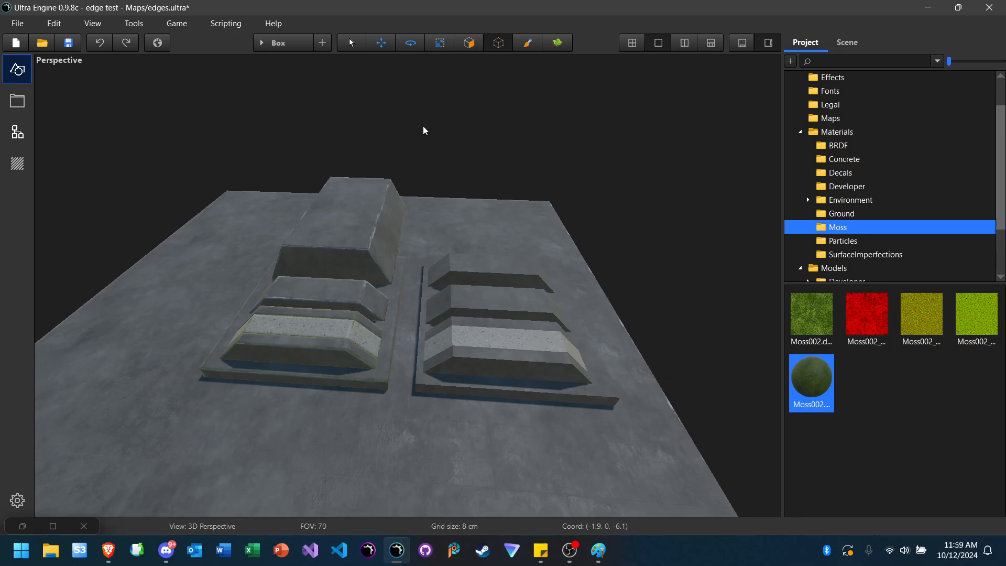
Step: Scale the top of the tall stretched block down to a low height, and deselect the block
{"action": "left_click", "coordinate": [346, 179]}
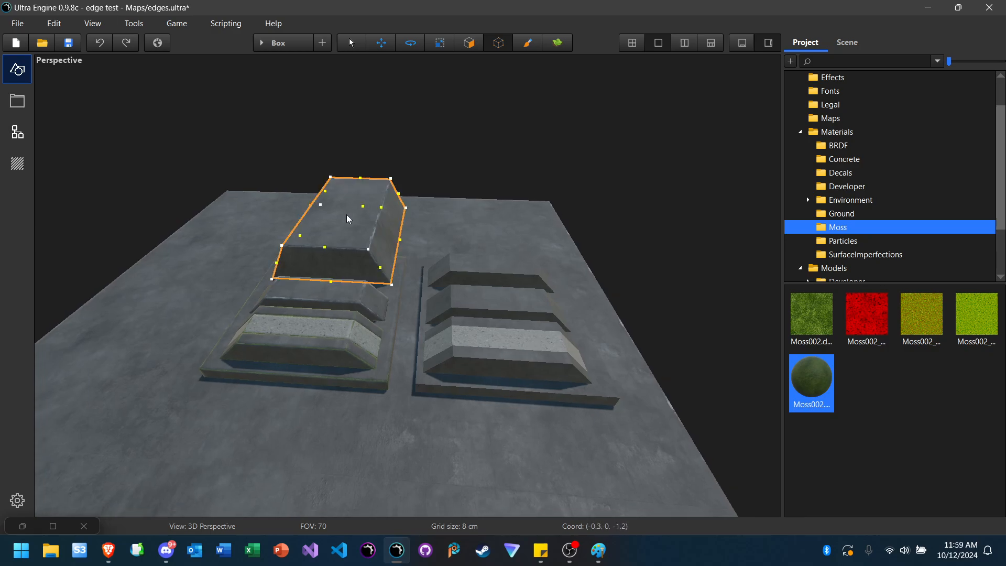
{"action": "left_click", "coordinate": [433, 48]}
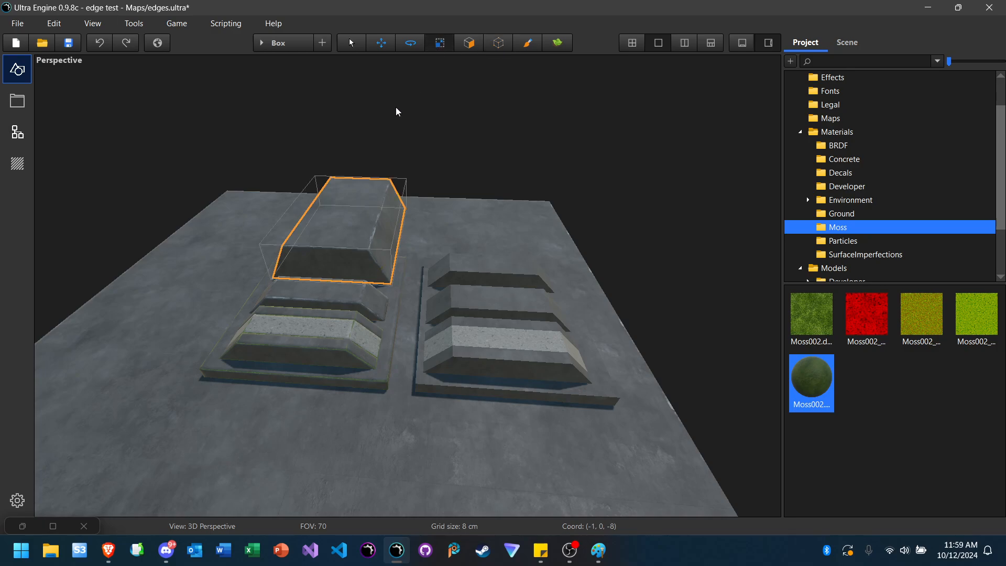
{"action": "left_click_drag", "start_coordinate": [342, 199], "coordinate": [342, 224]}
{"action": "left_click", "coordinate": [443, 147]}
Step: Scale the outer end of the long block inward so it fits back onto its base, and deselect it
{"action": "key", "text": "w"}
{"action": "right_click_drag", "start_coordinate": [442, 149], "coordinate": [454, 250]}
{"action": "key", "text": "d"}
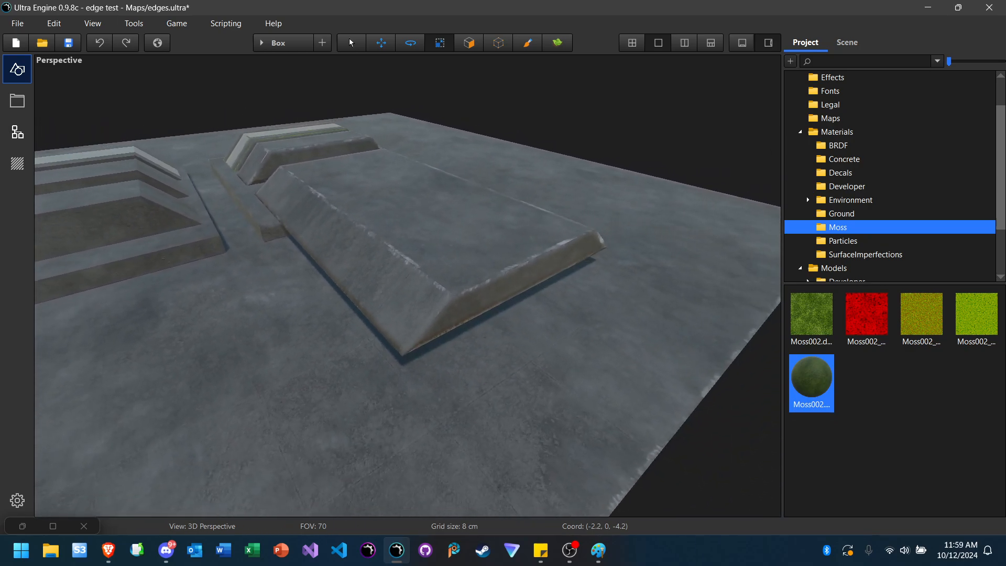
{"action": "left_click", "coordinate": [456, 251]}
{"action": "left_click_drag", "start_coordinate": [496, 289], "coordinate": [337, 173]}
{"action": "left_click", "coordinate": [632, 138]}
Step: Compare the group of blocks with moss and worn edges with the plain-edged group beside it
{"action": "right_click_drag", "start_coordinate": [629, 141], "coordinate": [634, 171]}
{"action": "key", "text": "w"}
{"action": "key", "text": "d"}
{"action": "key", "text": "s"}
{"action": "key", "text": "w"}
{"action": "key", "text": "w"}
{"action": "key", "text": "s"}
{"action": "key", "text": "d"}
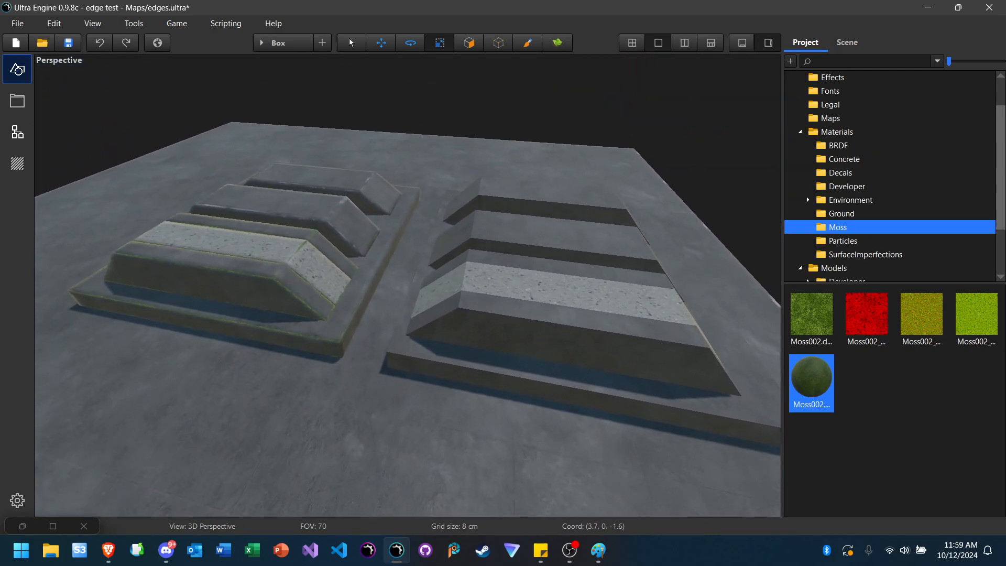
Step: Switch to the browser and examine the walls and debris in the factory photo at a slightly reduced zoom
{"action": "left_click", "coordinate": [109, 550]}
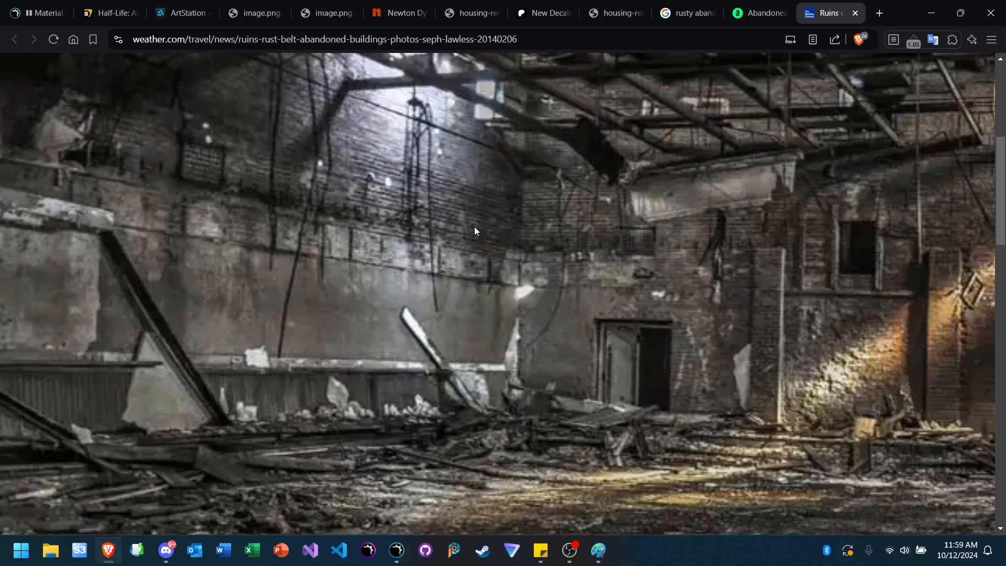
{"action": "scroll", "coordinate": [240, 262], "scroll_direction": "down", "scroll_amount": 1, "text": "ctrl"}
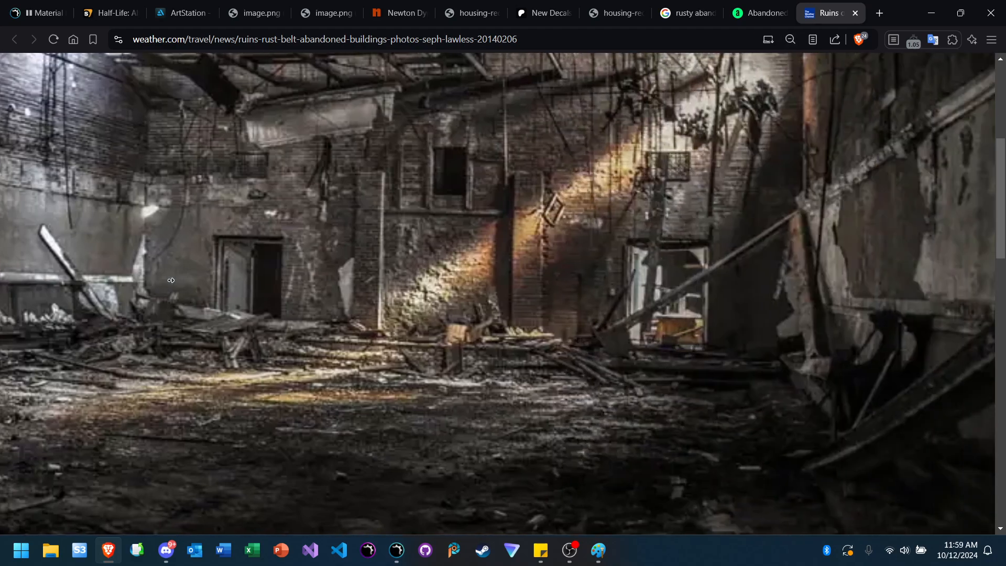
{"action": "middle_click_drag", "start_coordinate": [171, 280], "coordinate": [155, 281]}
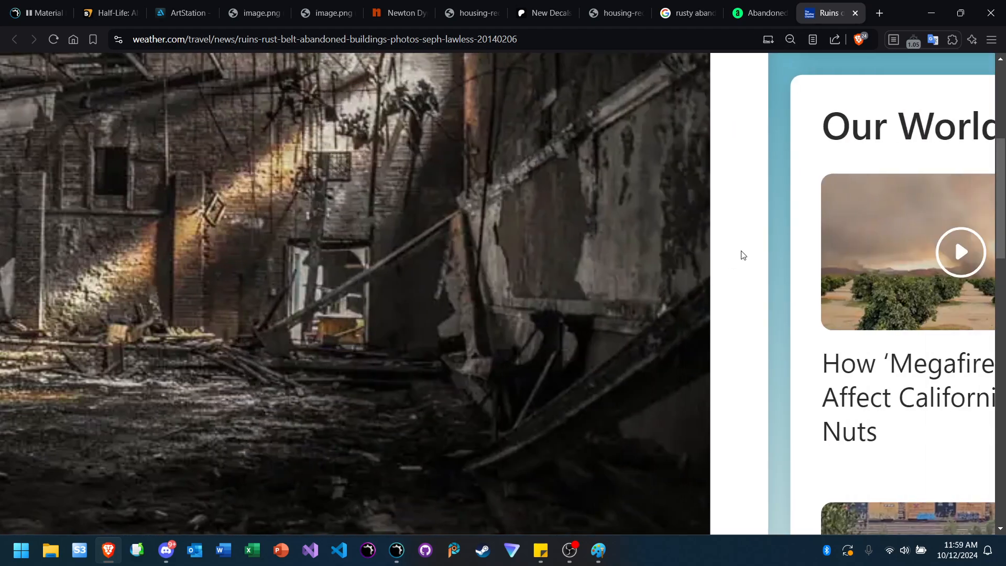
{"action": "middle_click_drag", "start_coordinate": [734, 244], "coordinate": [672, 249]}
{"action": "scroll", "coordinate": [614, 296], "scroll_direction": "up", "scroll_amount": 1}
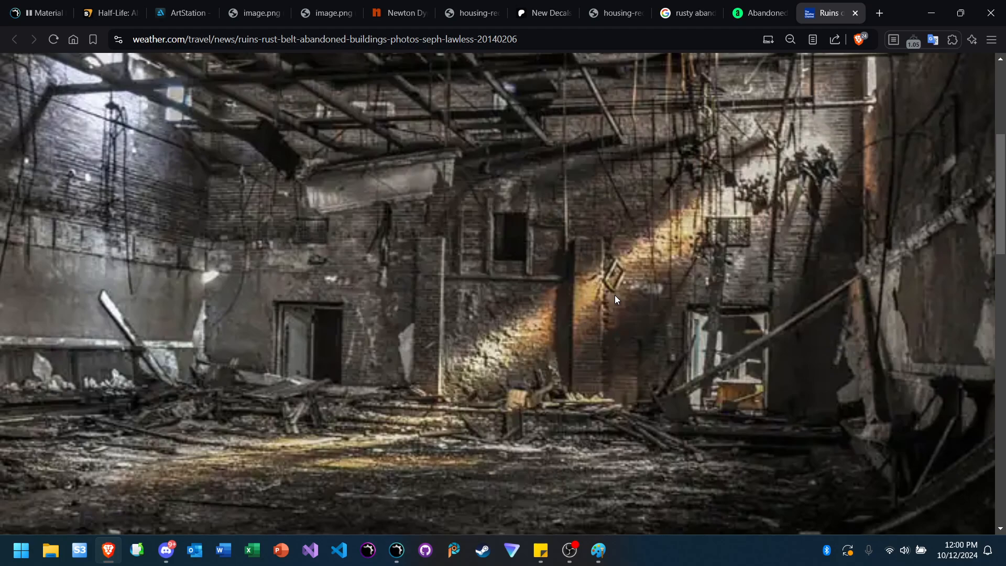
Step: Switch to Ultra Engine, activate the Select tool, and compare the two block groups at near and far distances
{"action": "left_click", "coordinate": [396, 551]}
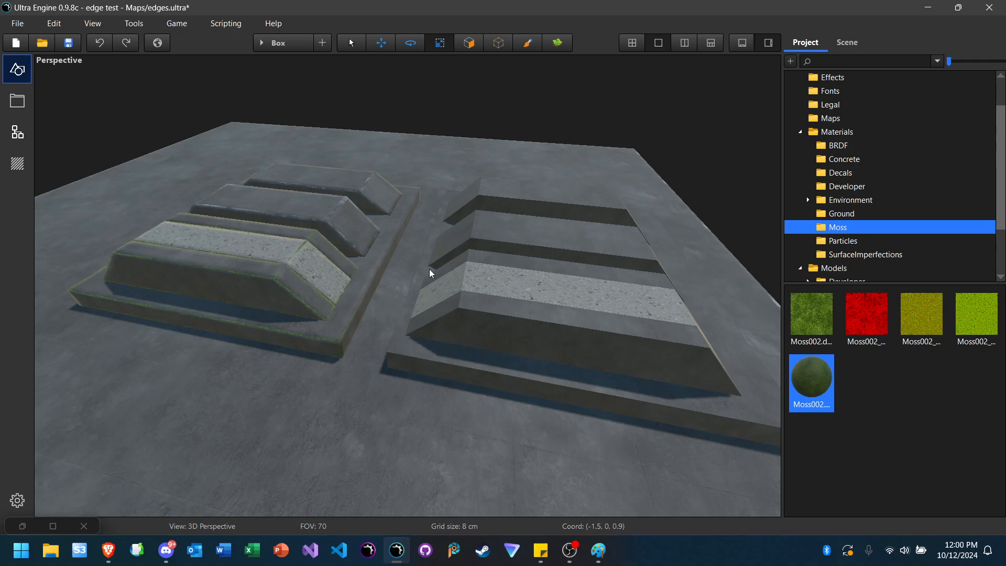
{"action": "left_click", "coordinate": [348, 44]}
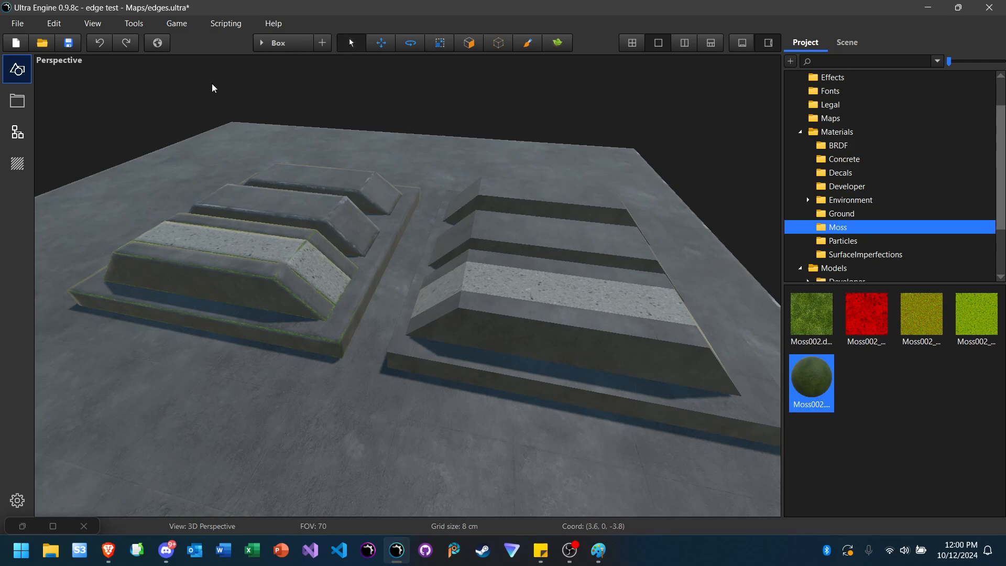
{"action": "scroll", "coordinate": [348, 267], "scroll_direction": "down", "scroll_amount": 5}
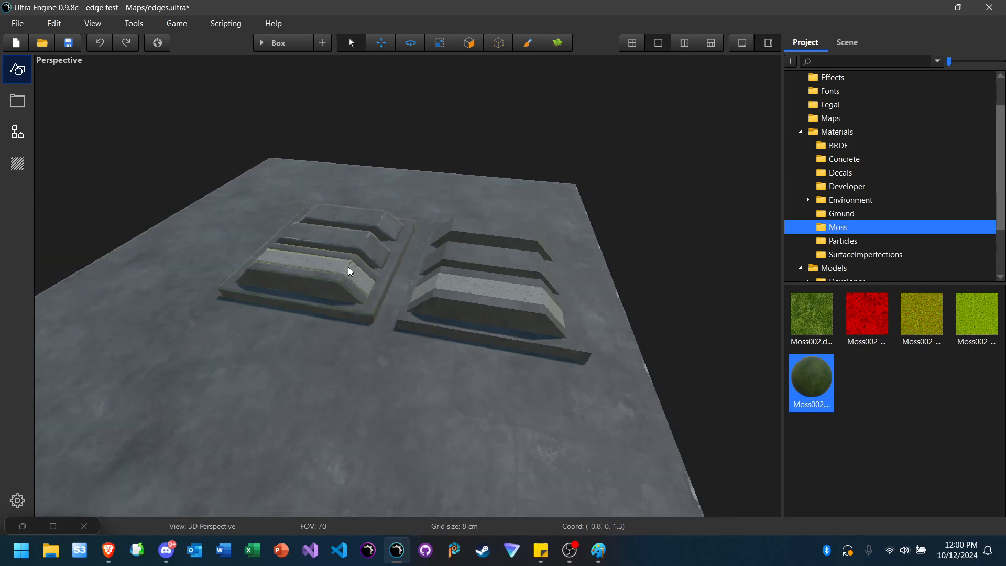
{"action": "scroll", "coordinate": [348, 266], "scroll_direction": "up", "scroll_amount": 3}
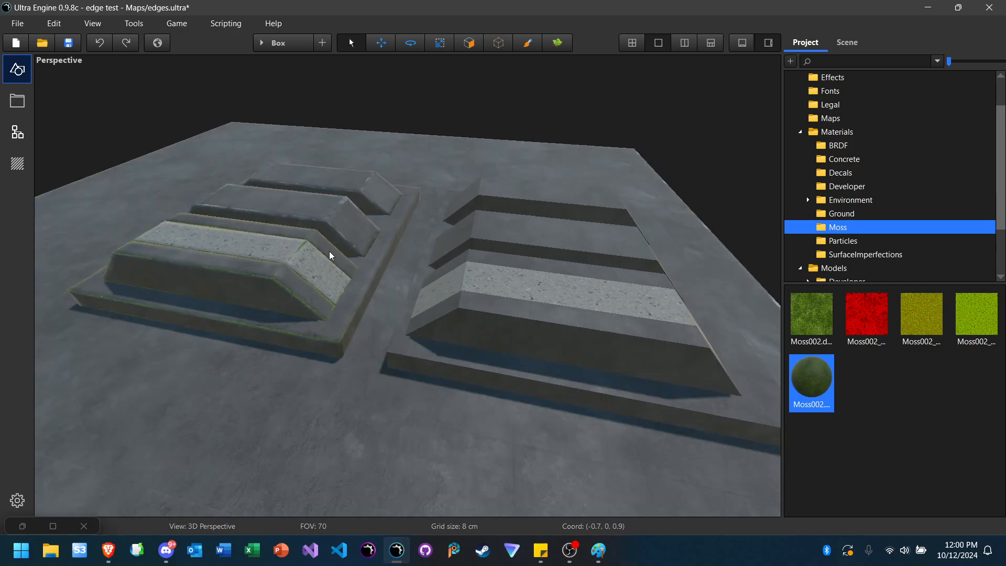
{"action": "scroll", "coordinate": [461, 117], "scroll_direction": "down", "scroll_amount": 2}
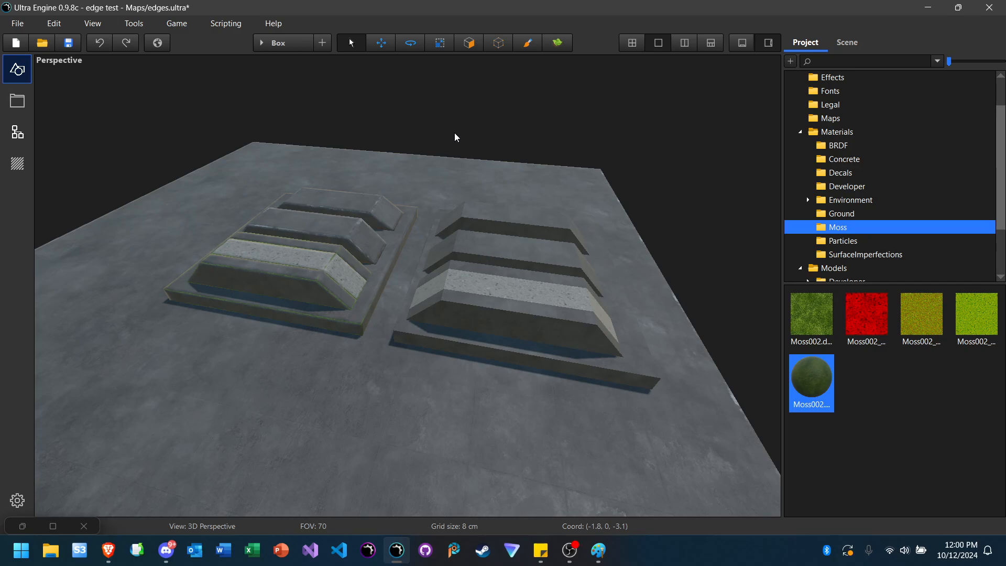
Step: Close the minimized Moss002.mat material window without saving its changes
{"action": "left_click", "coordinate": [81, 526]}
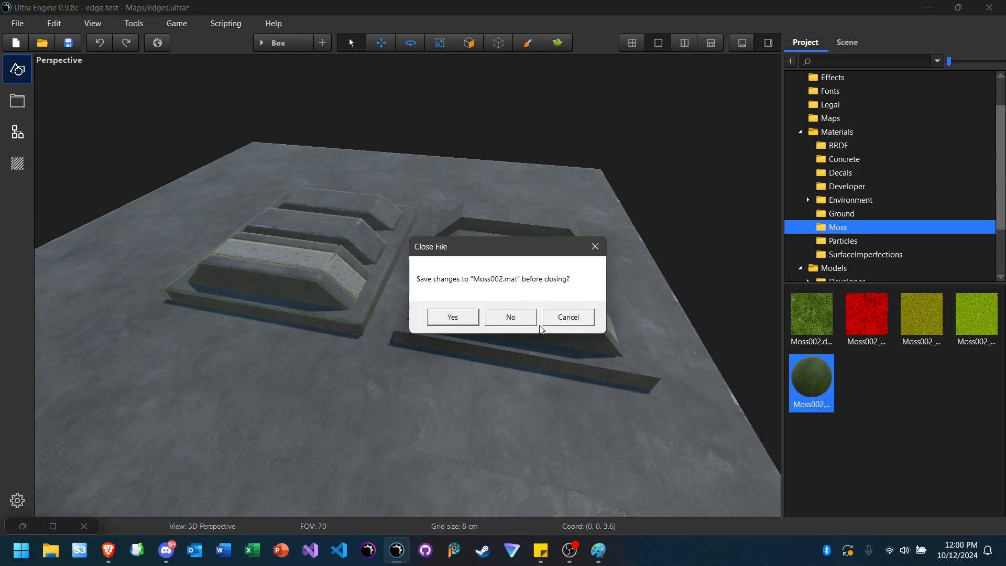
{"action": "left_click", "coordinate": [511, 317]}
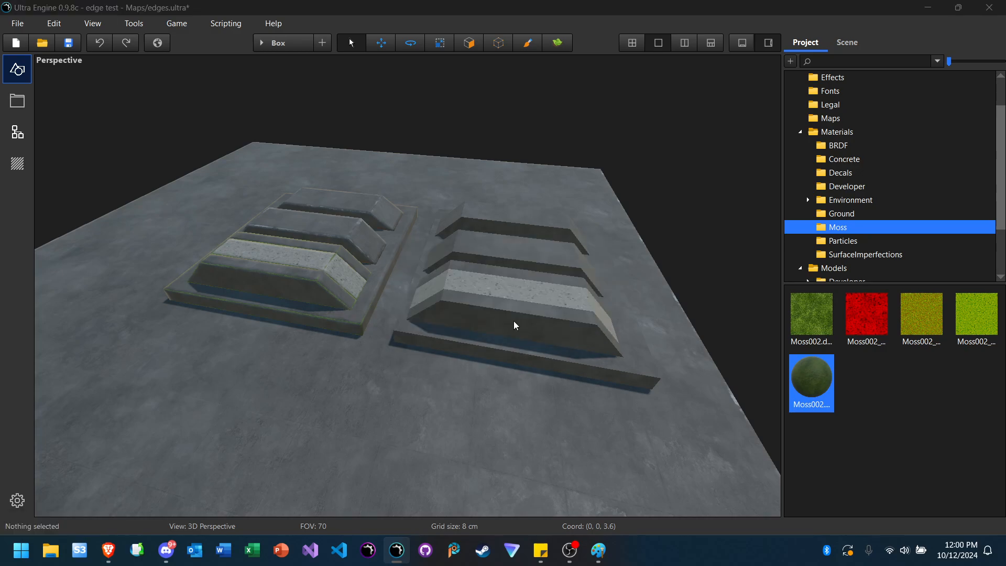
Step: Look at the factory photo again, return to Ultra Engine, start opening another map, and cancel at the save prompt
{"action": "key", "text": "alt+Tab"}
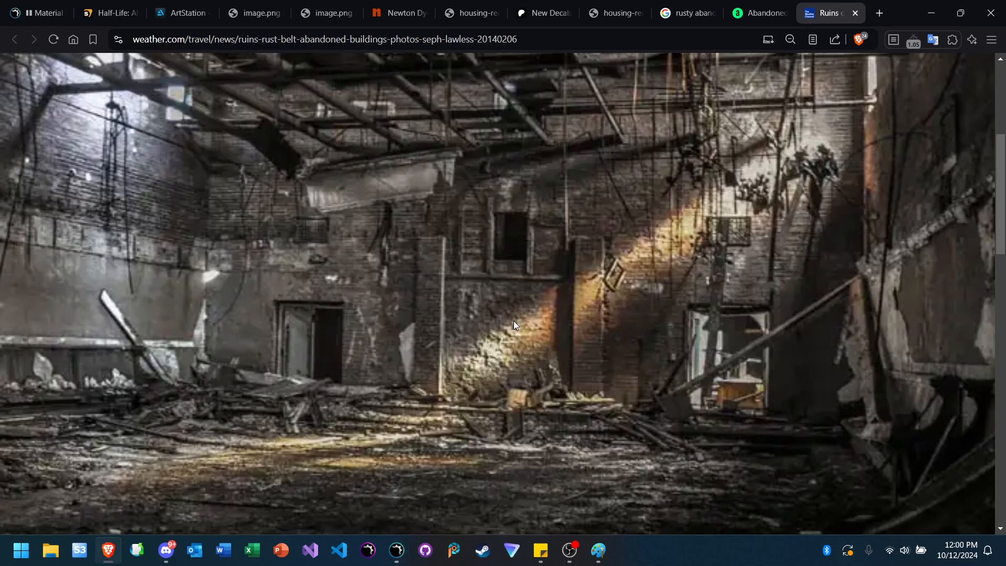
{"action": "left_click", "coordinate": [397, 550]}
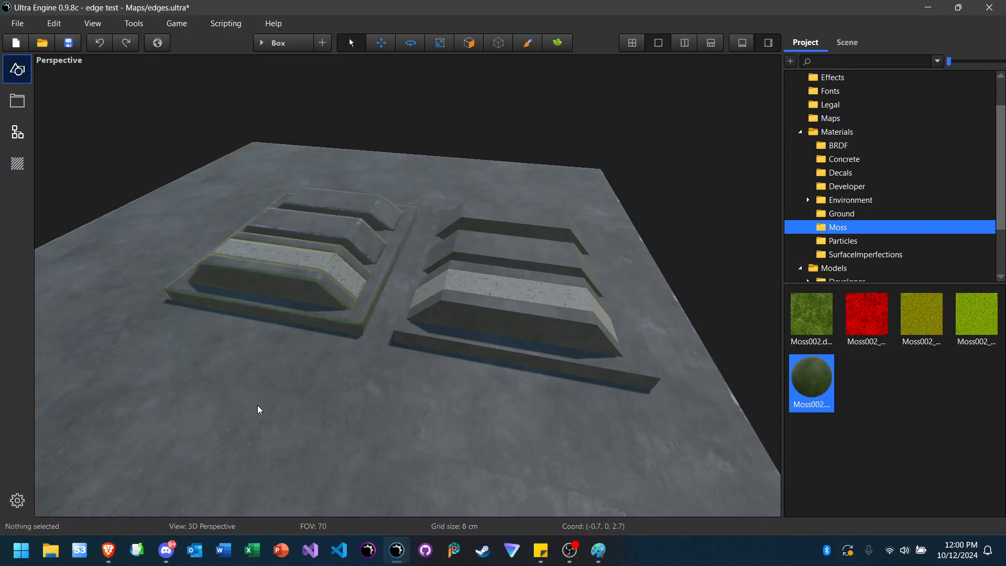
{"action": "left_click", "coordinate": [41, 44]}
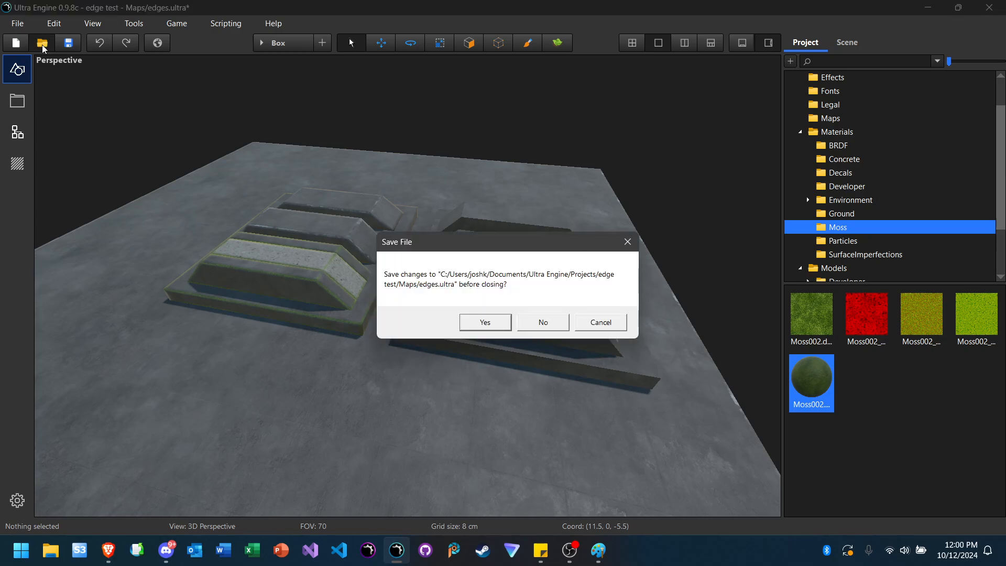
{"action": "left_click", "coordinate": [592, 322]}
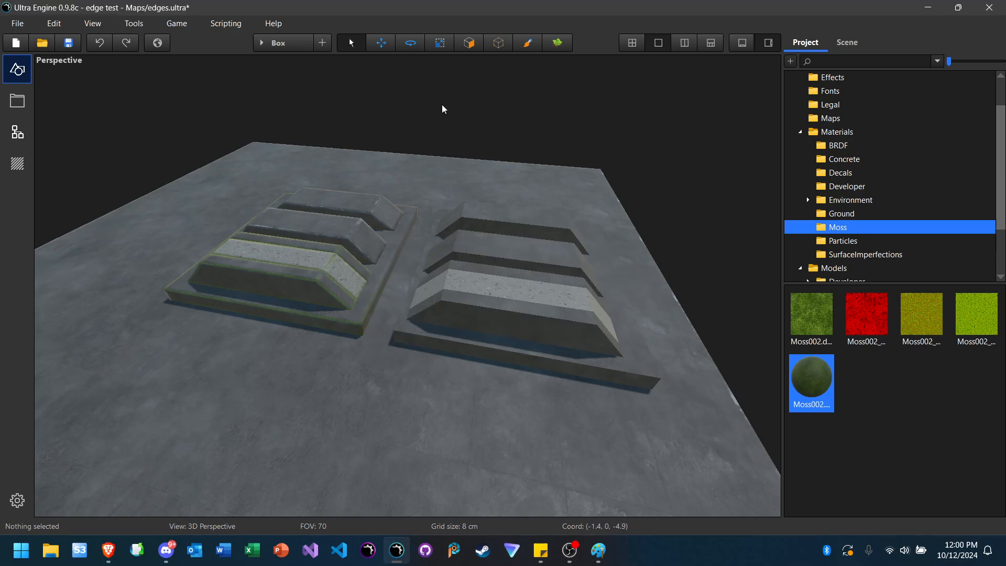
Step: Switch to Discord and place the cursor in the General chat's message field
{"action": "left_click", "coordinate": [167, 551]}
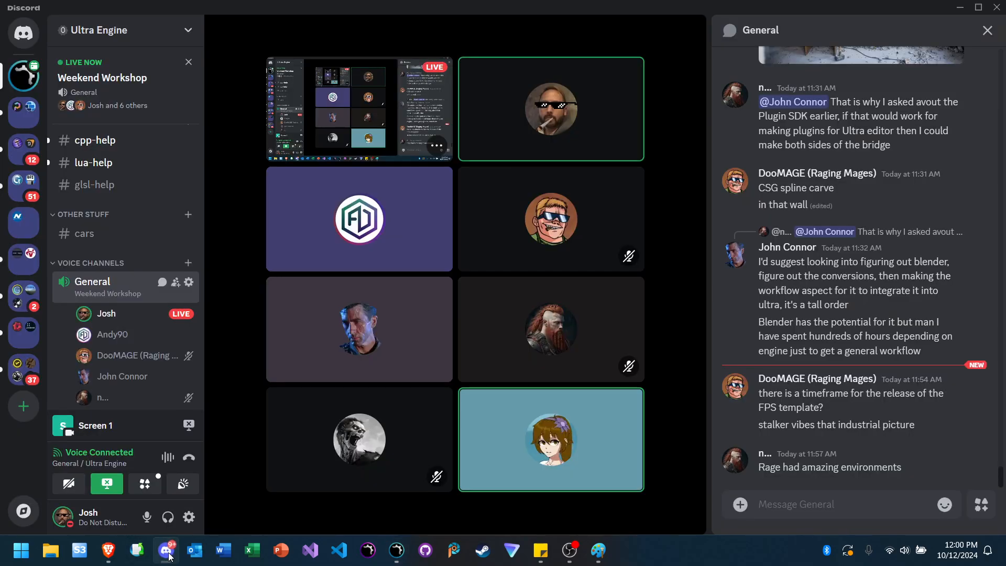
{"action": "left_click", "coordinate": [807, 504]}
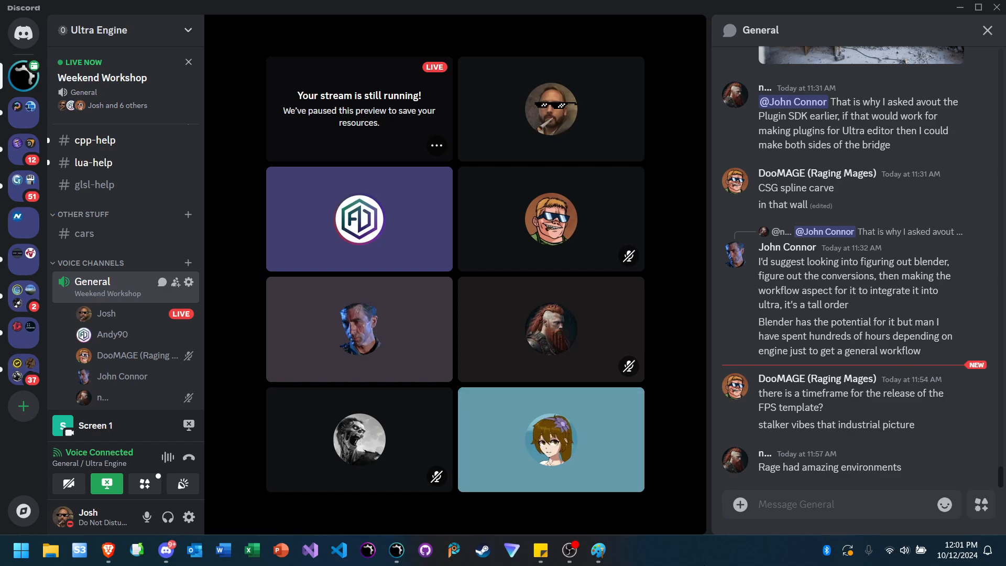
Step: Switch to Ultra Engine and examine the beveled and unbeveled block groups while flying around them from a raised viewpoint
{"action": "left_click", "coordinate": [399, 559]}
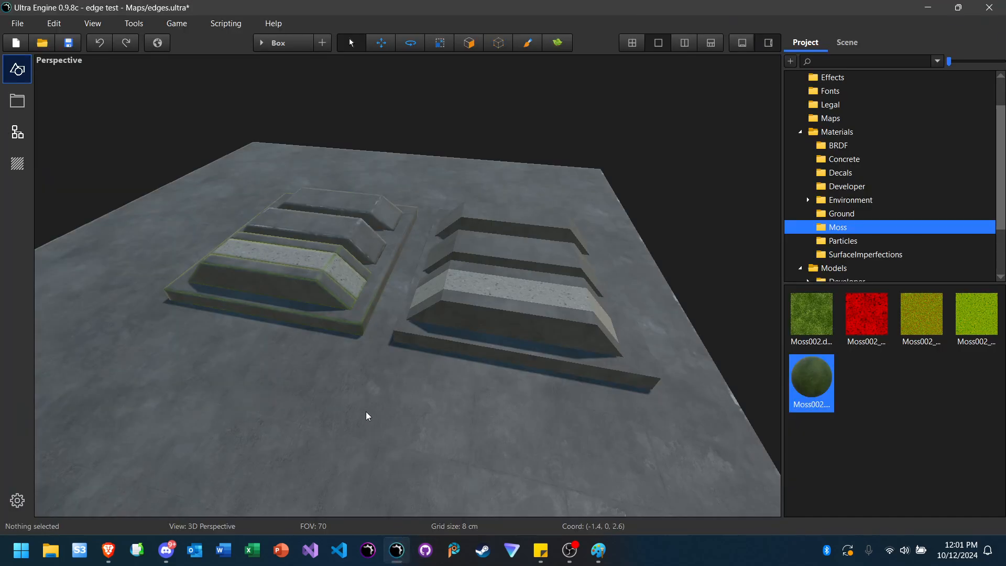
{"action": "mouse_move", "coordinate": [366, 413]}
{"action": "right_mouse_down"}
{"action": "mouse_move", "coordinate": [362, 393]}
{"action": "mouse_move", "coordinate": [330, 401]}
{"action": "mouse_move", "coordinate": [419, 393]}
{"action": "mouse_move", "coordinate": [477, 372]}
{"action": "mouse_move", "coordinate": [493, 333]}
{"action": "mouse_move", "coordinate": [414, 387]}
{"action": "mouse_move", "coordinate": [388, 384]}
{"action": "mouse_move", "coordinate": [381, 404]}
{"action": "mouse_move", "coordinate": [390, 373]}
{"action": "mouse_move", "coordinate": [392, 419]}
{"action": "mouse_move", "coordinate": [366, 415]}
{"action": "right_mouse_up"}
{"action": "key", "text": "w"}
{"action": "key", "text": "a"}
{"action": "key", "text": "a"}
{"action": "key", "text": "w"}
{"action": "key", "text": "d"}
{"action": "key", "text": "s"}
{"action": "key", "text": "w"}
{"action": "key", "text": "s"}
{"action": "key", "text": "s"}
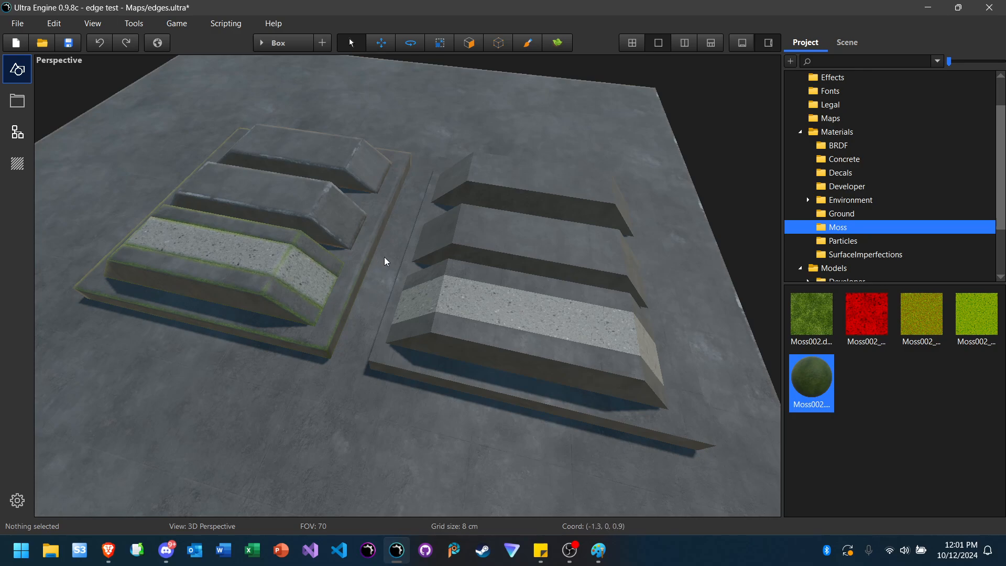
Step: Compare the mossy and worn edges with the plain block edges up close and from farther away
{"action": "middle_click_drag", "start_coordinate": [384, 257], "coordinate": [385, 256]}
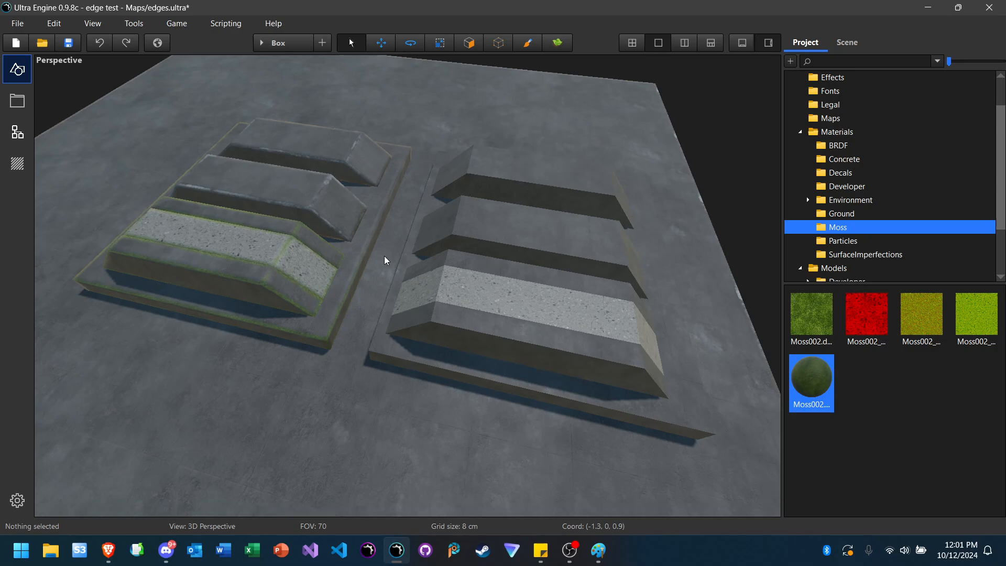
{"action": "scroll", "coordinate": [385, 257], "scroll_direction": "up", "scroll_amount": 3}
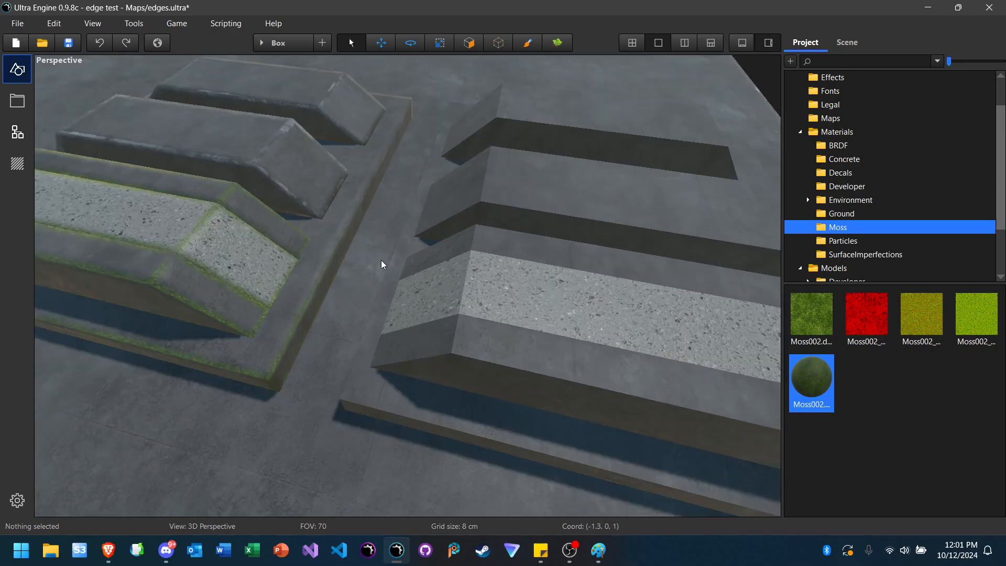
{"action": "scroll", "coordinate": [374, 265], "scroll_direction": "down", "scroll_amount": 5}
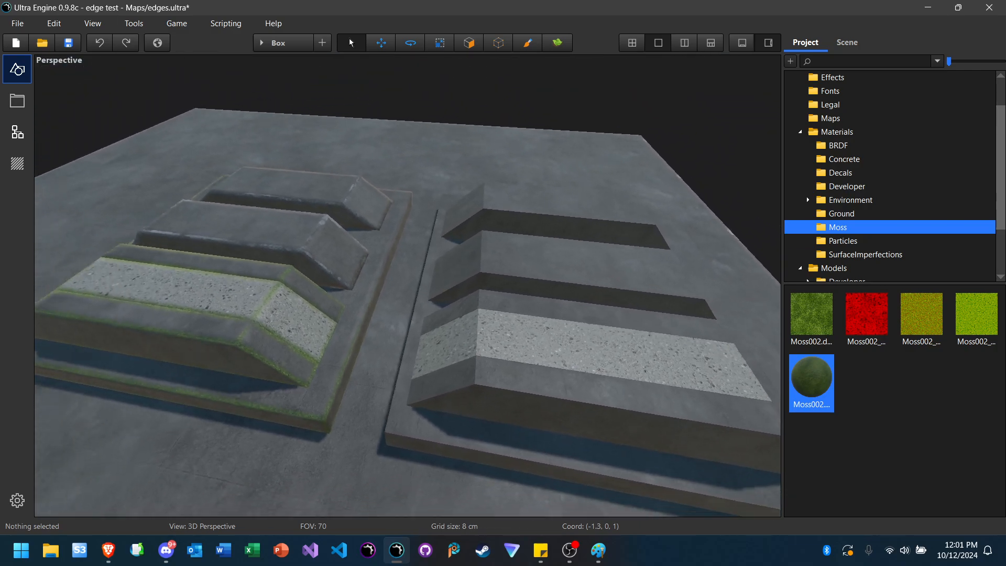
{"action": "right_click_drag", "start_coordinate": [374, 266], "coordinate": [373, 227]}
{"action": "key", "text": "w"}
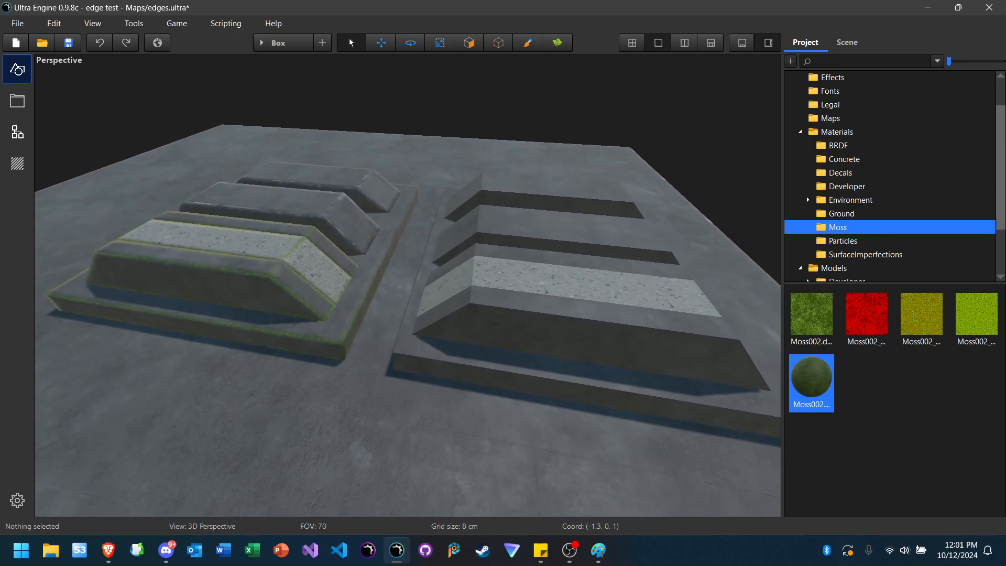
{"action": "key", "text": "s"}
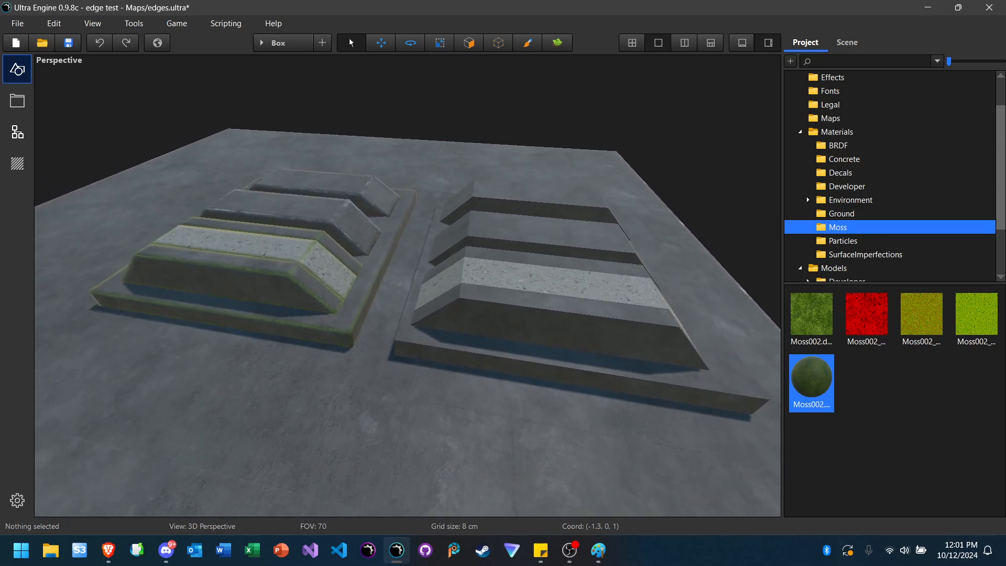
{"action": "right_click_drag", "start_coordinate": [407, 286], "coordinate": [410, 289]}
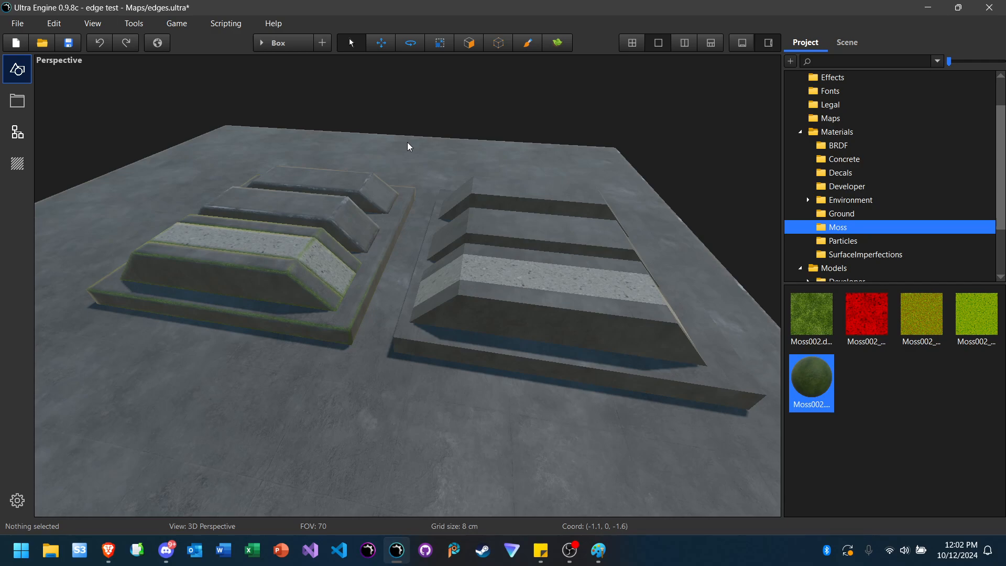
{"action": "right_click_drag", "start_coordinate": [407, 143], "coordinate": [415, 145]}
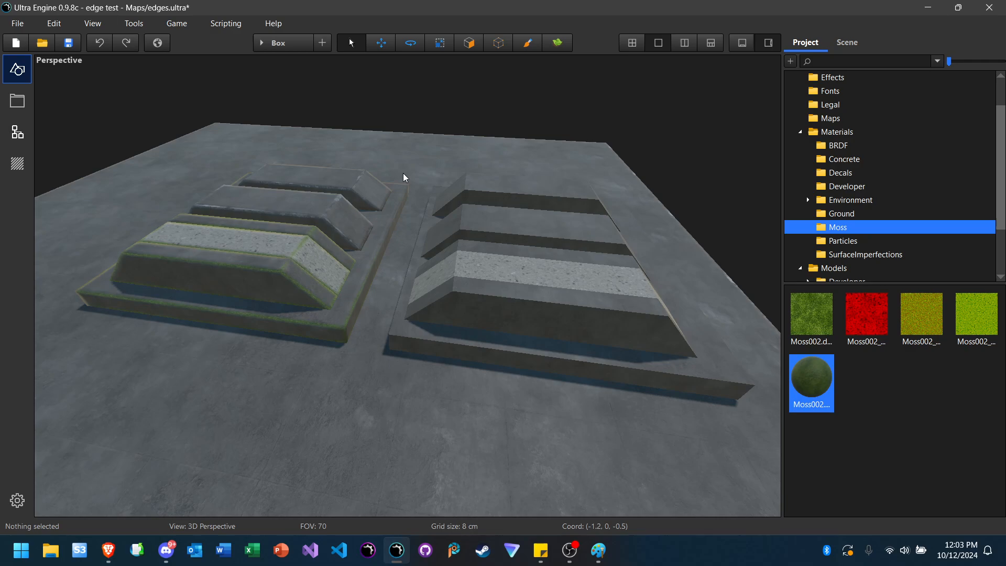
Step: Check Discord's General chat for new messages, then return to Ultra Engine and view the blocks closer
{"action": "left_click", "coordinate": [166, 551]}
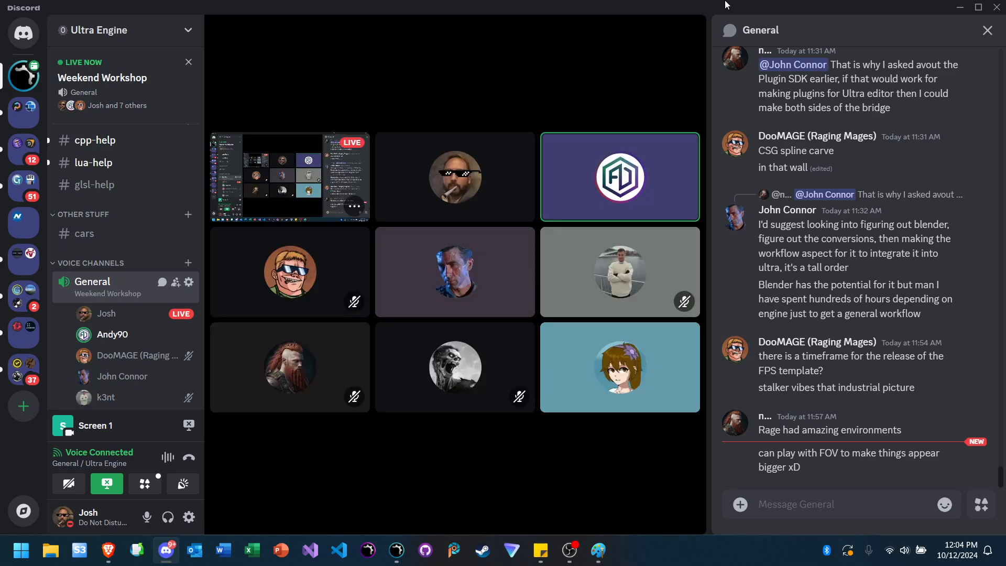
{"action": "left_click", "coordinate": [396, 556]}
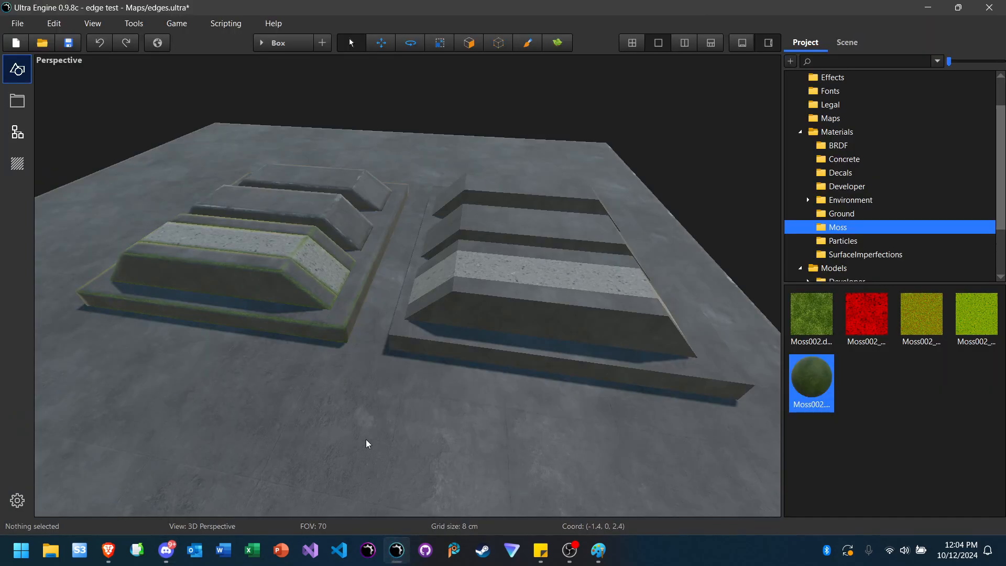
{"action": "scroll", "coordinate": [359, 378], "scroll_direction": "up", "scroll_amount": 3}
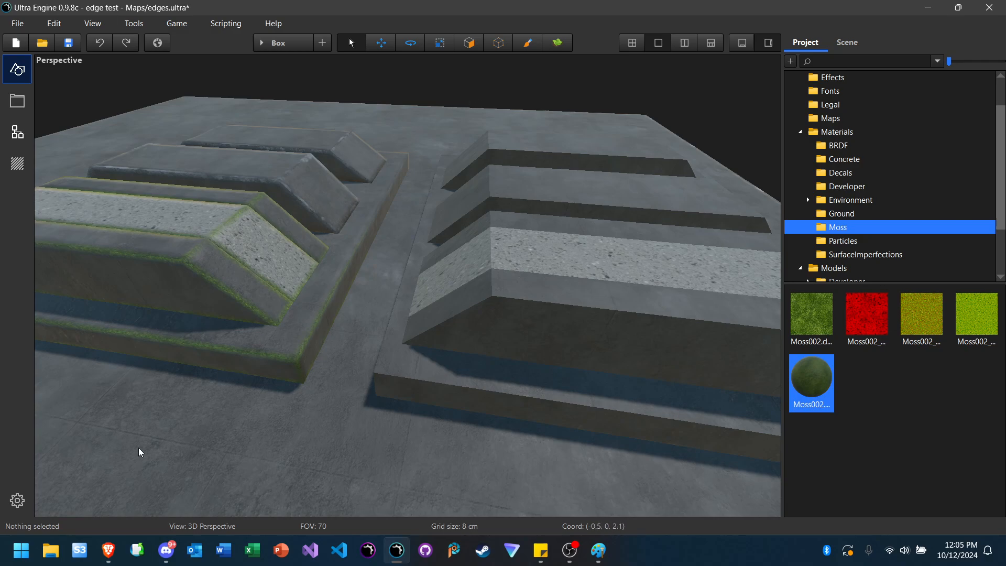
Step: Switch to the Brave browser and examine the abandoned building photo, from the roof beams to the debris-covered floor
{"action": "mouse_move", "coordinate": [101, 550]}
{"action": "left_click", "coordinate": [156, 469]}
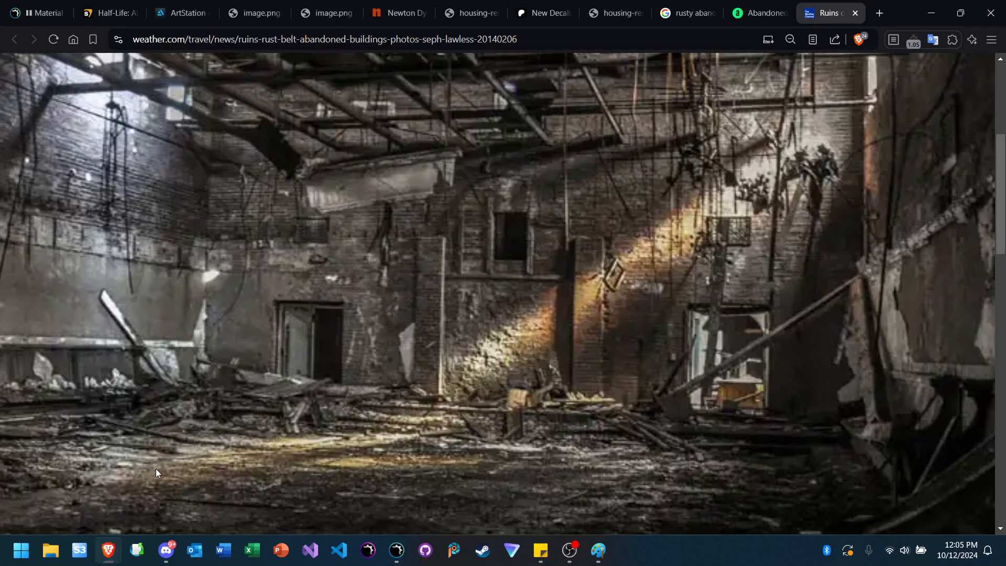
{"action": "scroll", "coordinate": [302, 278], "scroll_direction": "down", "scroll_amount": 4}
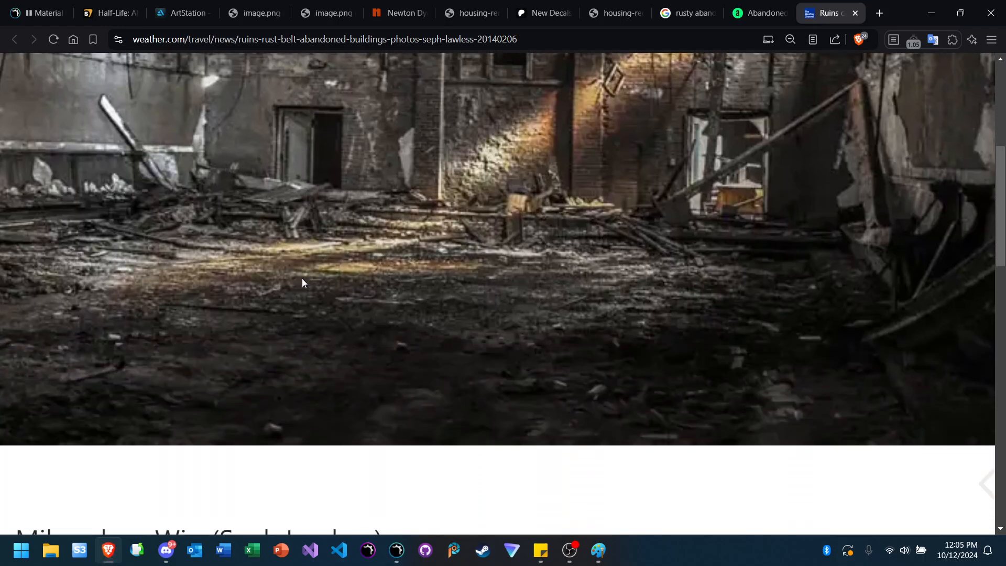
{"action": "scroll", "coordinate": [302, 278], "scroll_direction": "up", "scroll_amount": 4}
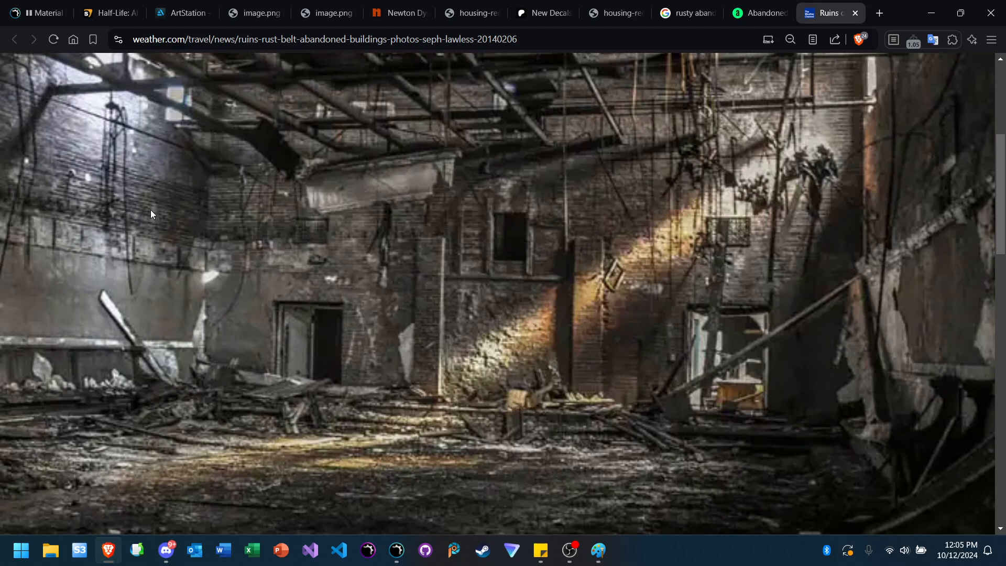
{"action": "scroll", "coordinate": [150, 210], "scroll_direction": "down", "scroll_amount": 1}
{"action": "scroll", "coordinate": [150, 209], "scroll_direction": "up", "scroll_amount": 1}
{"action": "scroll", "coordinate": [150, 214], "scroll_direction": "down", "scroll_amount": 1}
{"action": "scroll", "coordinate": [151, 213], "scroll_direction": "up", "scroll_amount": 1}
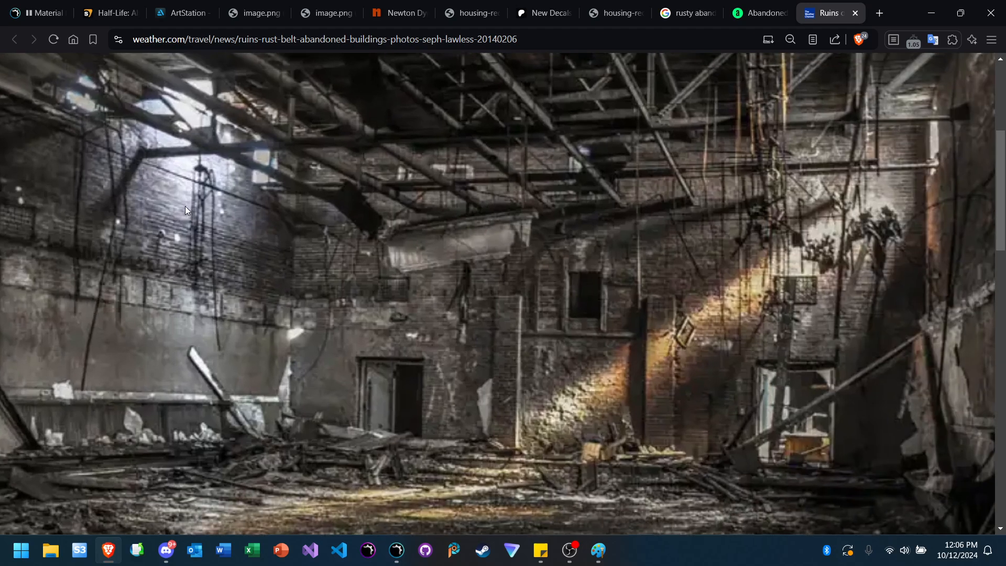
{"action": "scroll", "coordinate": [185, 206], "scroll_direction": "down", "scroll_amount": 2}
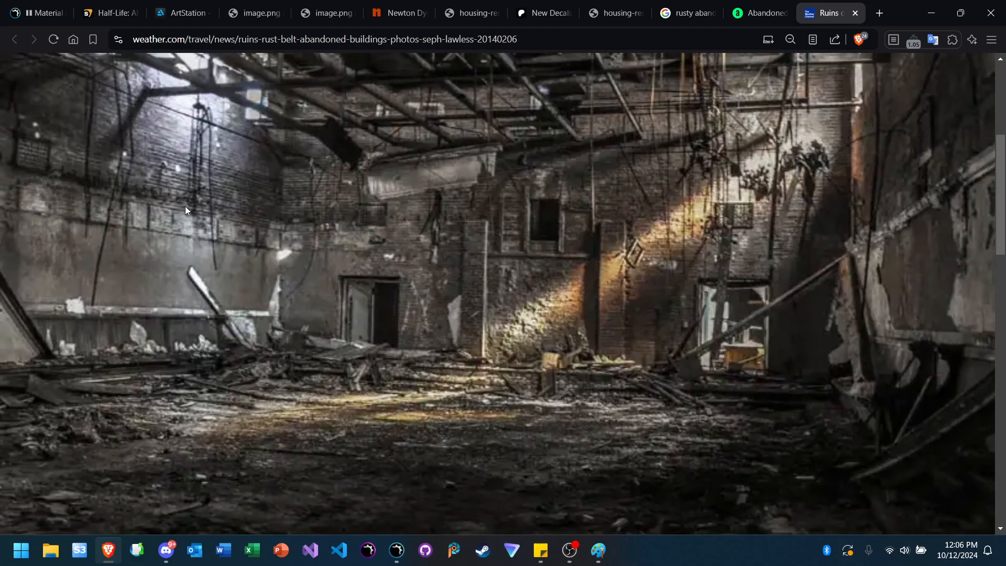
{"action": "scroll", "coordinate": [186, 211], "scroll_direction": "up", "scroll_amount": 1}
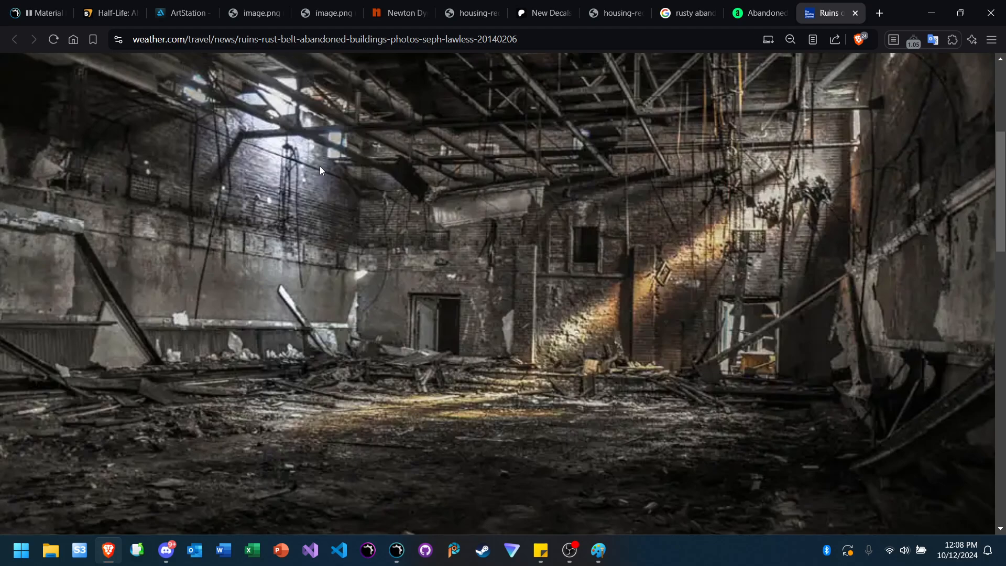
{"action": "scroll", "coordinate": [320, 170], "scroll_direction": "up", "scroll_amount": 1}
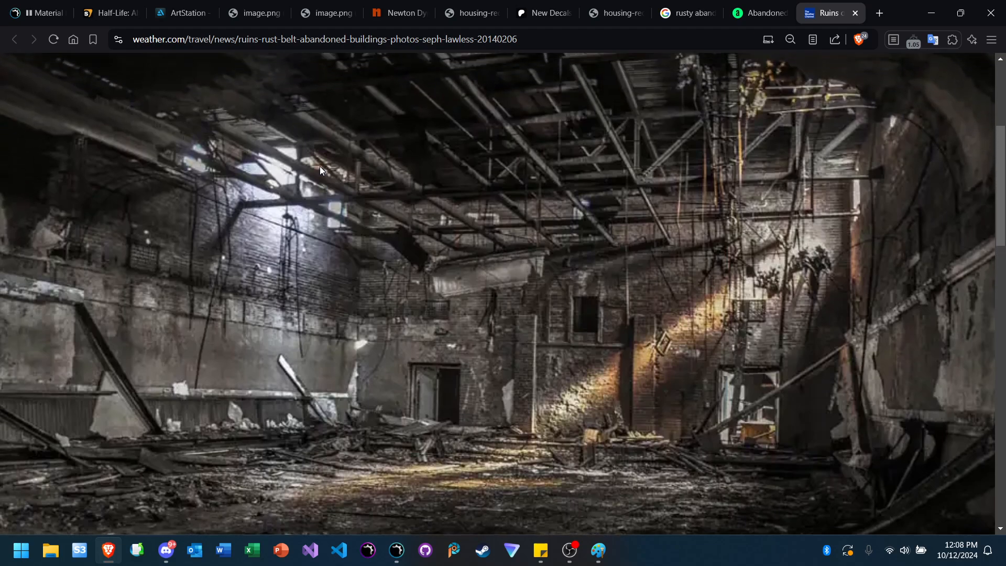
{"action": "scroll", "coordinate": [320, 170], "scroll_direction": "down", "scroll_amount": 1}
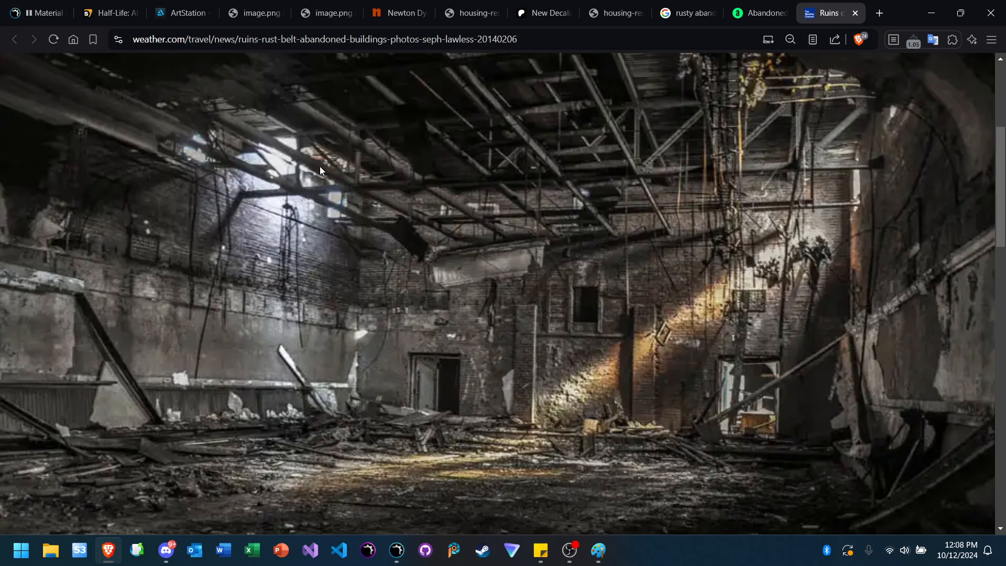
{"action": "scroll", "coordinate": [320, 169], "scroll_direction": "down", "scroll_amount": 1}
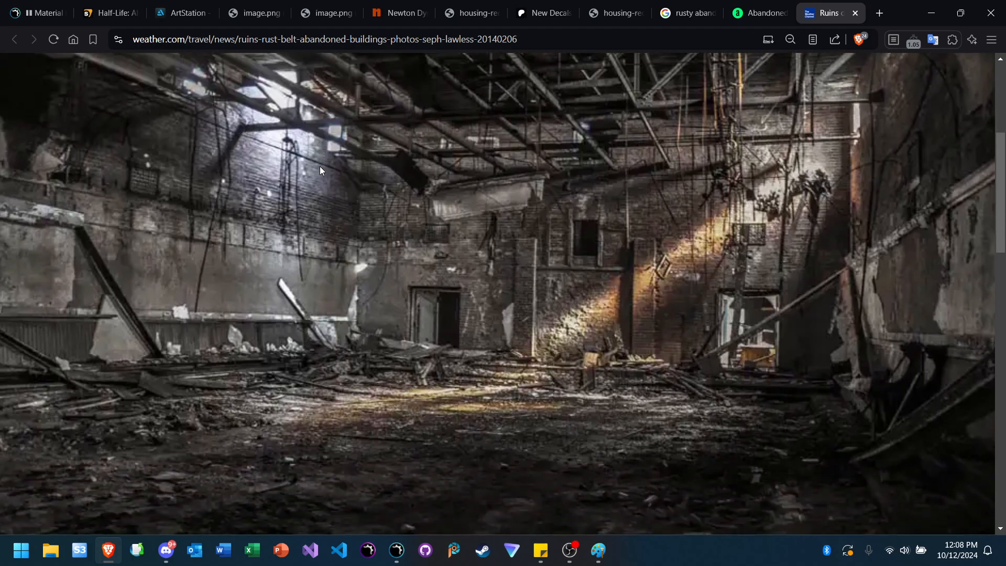
{"action": "scroll", "coordinate": [320, 170], "scroll_direction": "up", "scroll_amount": 1}
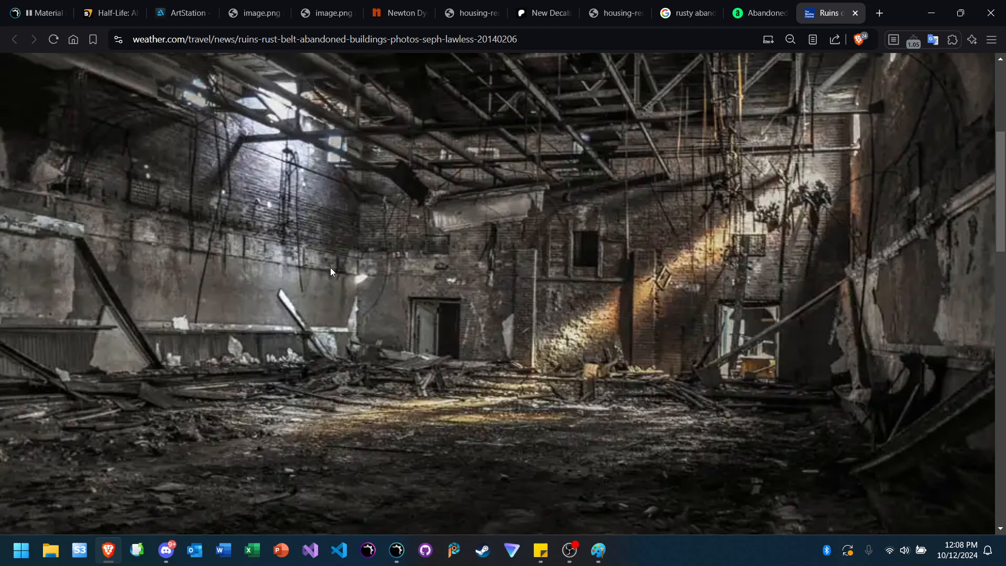
Step: Return to Ultra Engine, review the Viewports and General options, and cancel without changing anything
{"action": "left_click", "coordinate": [397, 551]}
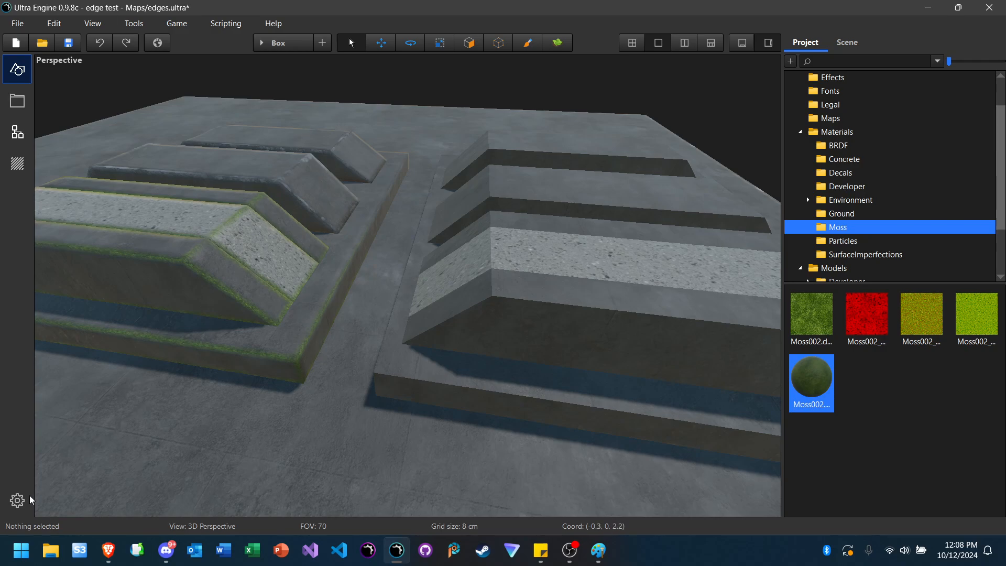
{"action": "left_click", "coordinate": [18, 501]}
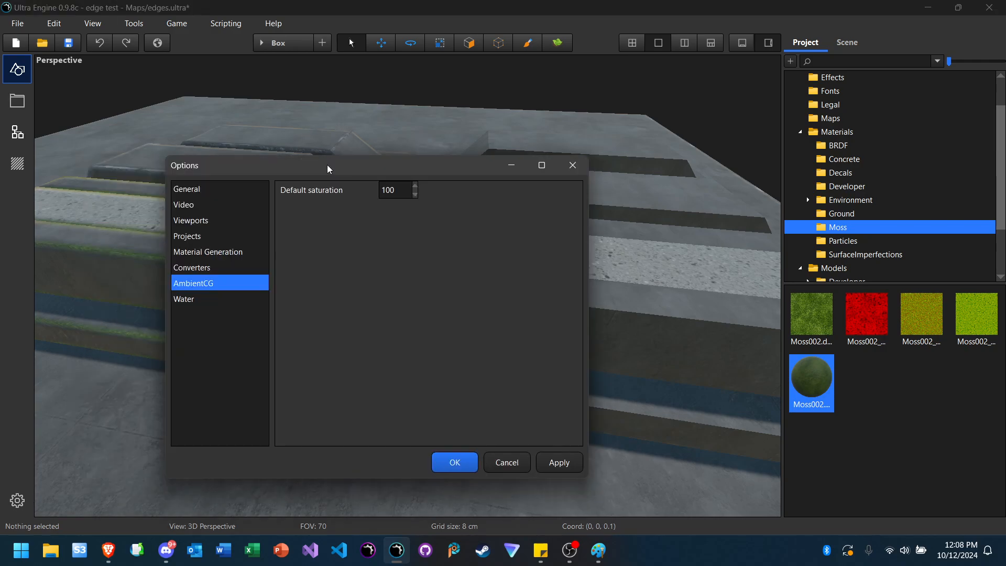
{"action": "left_click_drag", "start_coordinate": [327, 169], "coordinate": [428, 147]}
{"action": "left_click", "coordinate": [322, 207]}
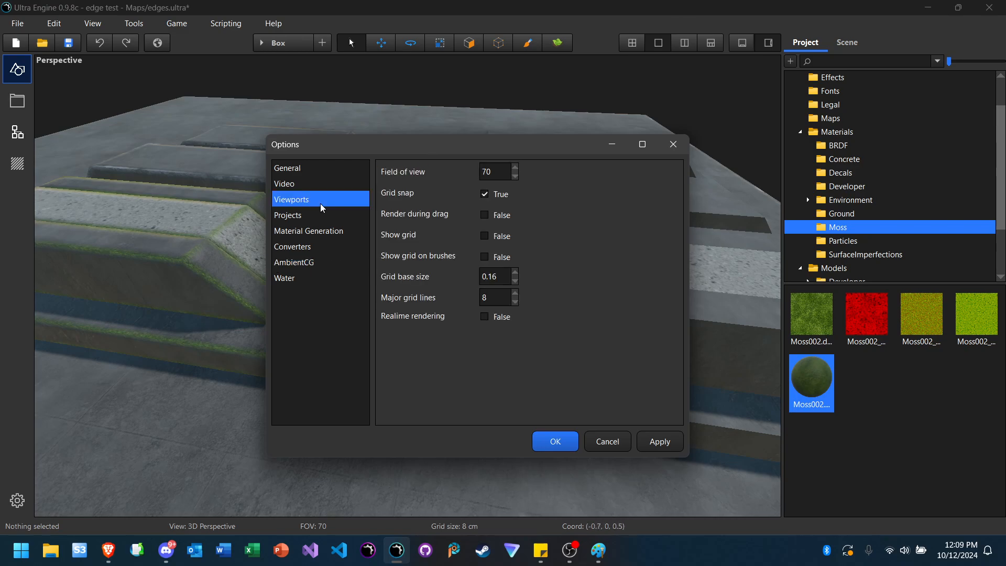
{"action": "left_click", "coordinate": [296, 175]}
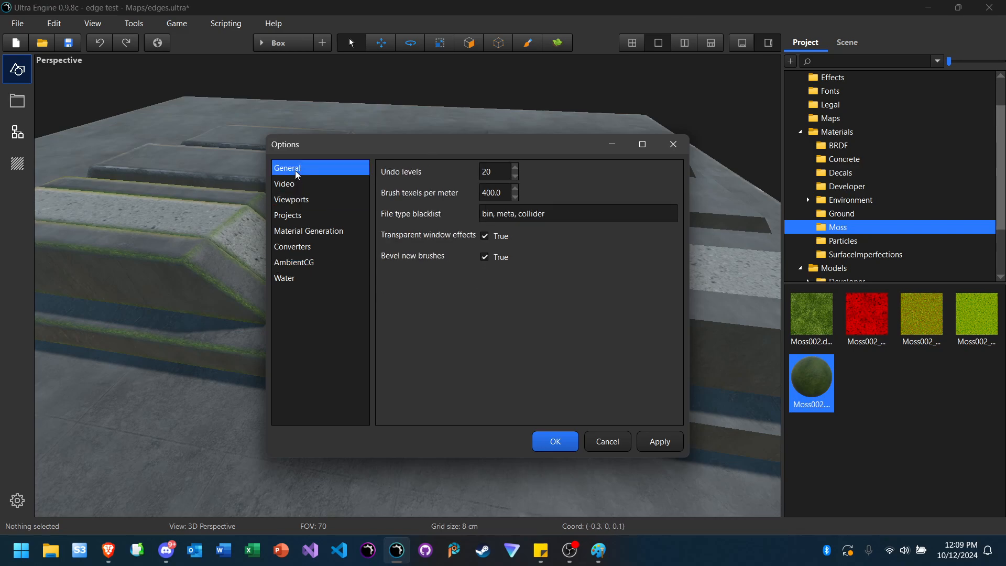
{"action": "left_click", "coordinate": [608, 444]}
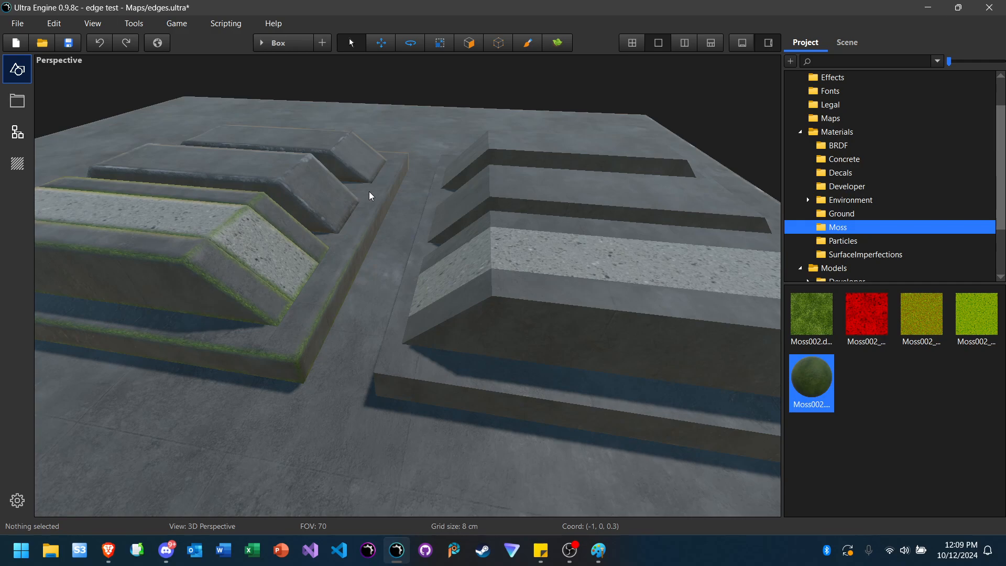
Step: Compare the two block groups' edges from a low, close viewpoint facing the gap between them
{"action": "right_click_drag", "start_coordinate": [378, 194], "coordinate": [251, 191]}
{"action": "key", "text": "w"}
{"action": "key", "text": "d"}
{"action": "right_click_drag", "start_coordinate": [487, 201], "coordinate": [511, 204]}
{"action": "key", "text": "s"}
{"action": "key", "text": "w"}
{"action": "key", "text": "s"}
{"action": "key", "text": "w"}
{"action": "right_click_drag", "start_coordinate": [438, 201], "coordinate": [438, 200]}
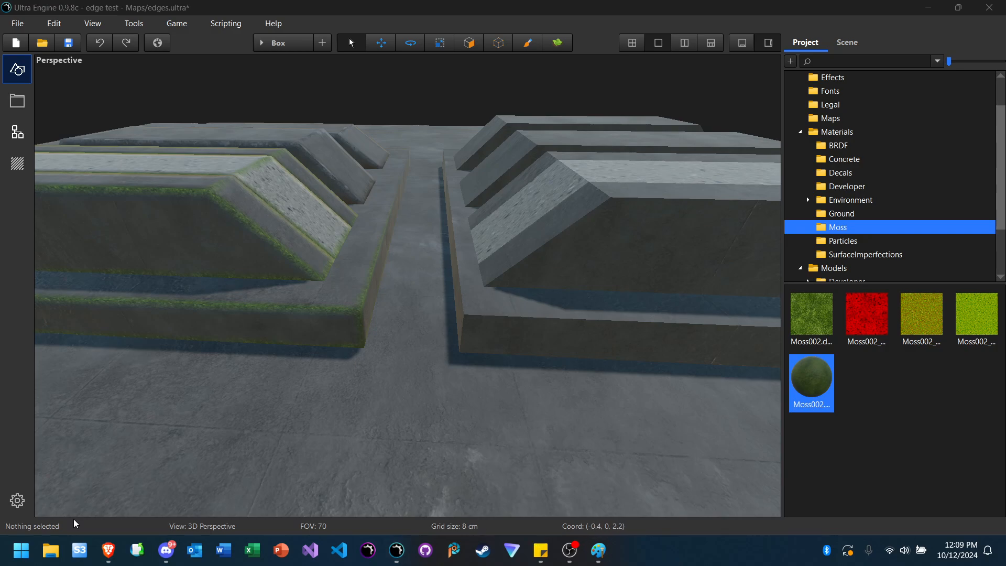
Step: Read the latest message in Discord's General chat and return to Ultra Engine
{"action": "left_click", "coordinate": [166, 550]}
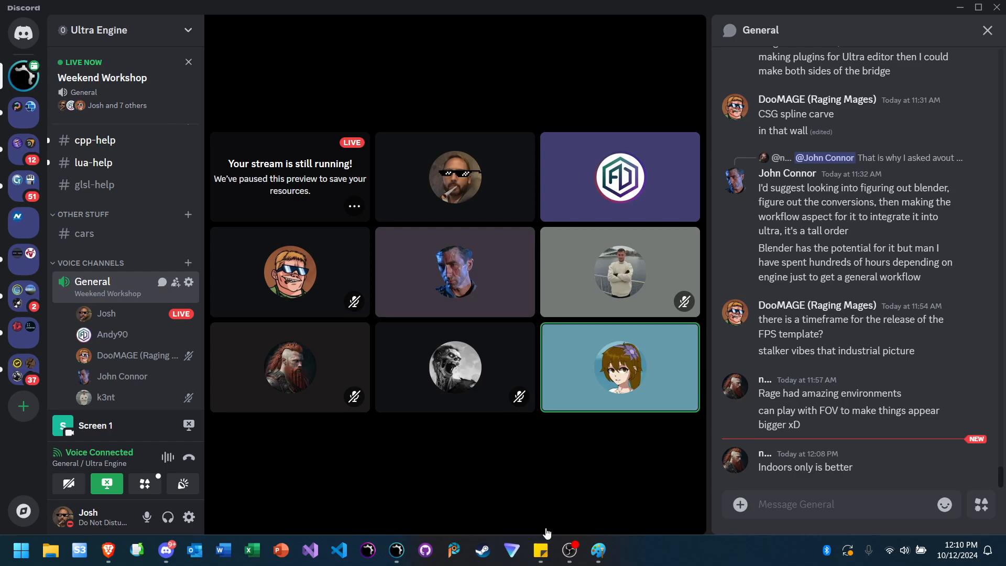
{"action": "left_click", "coordinate": [392, 560]}
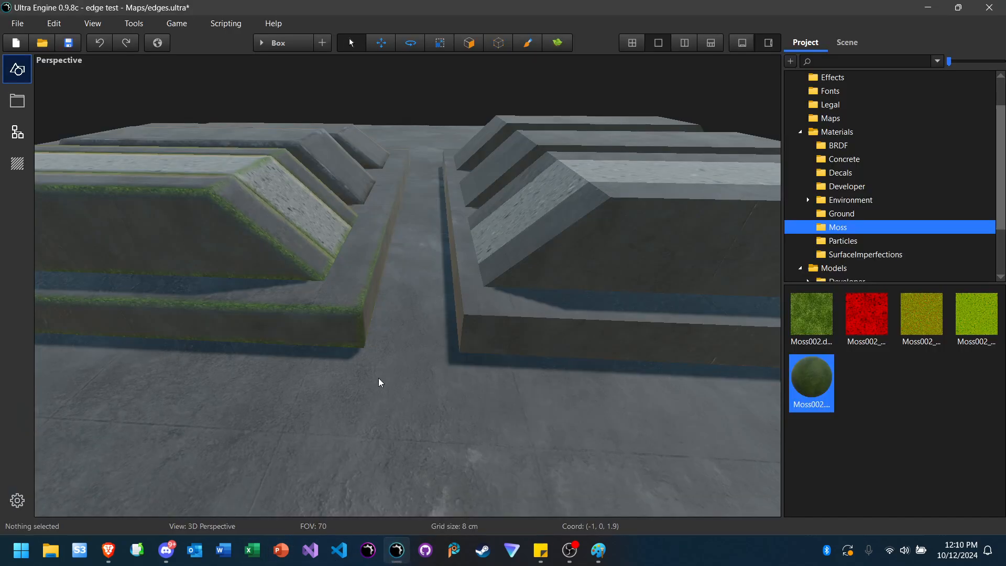
Step: Switch to the Brave browser and open the 3dassets.one website in place of the photo page
{"action": "left_click", "coordinate": [108, 550]}
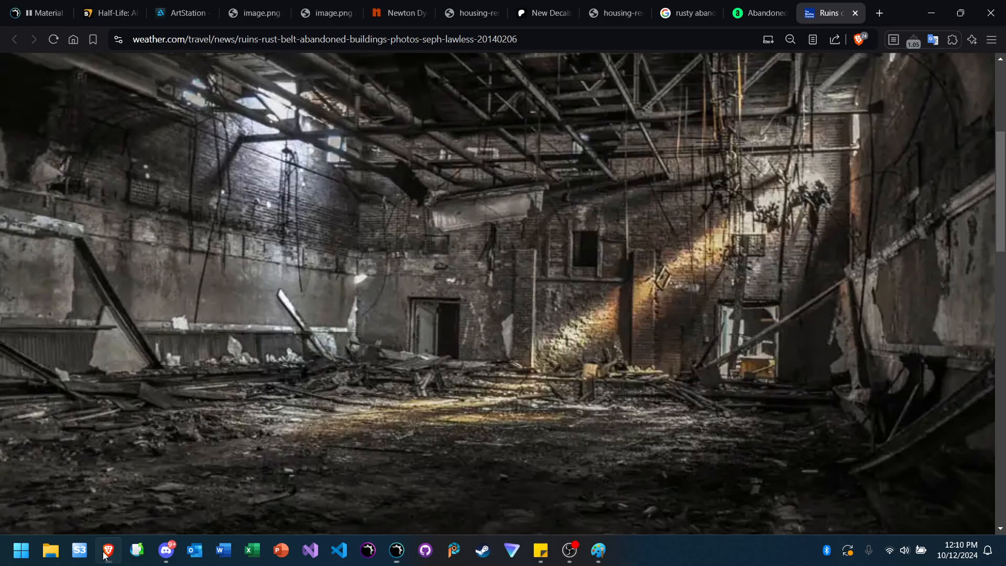
{"action": "left_click", "coordinate": [196, 40]}
{"action": "type", "text": "3das"}
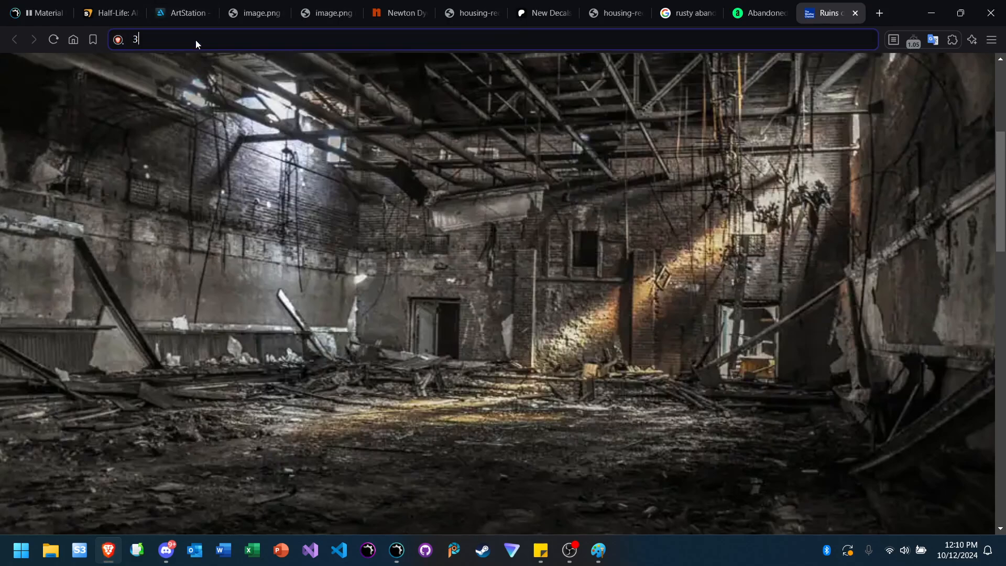
{"action": "type", "text": "sets.one"}
{"action": "key", "text": "Return"}
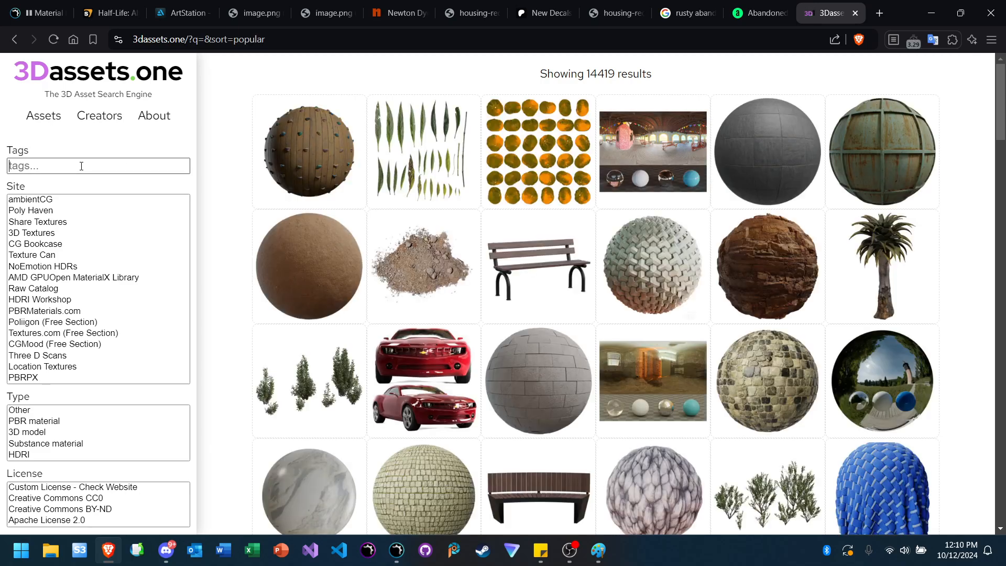
Step: Search the asset library for the tag "flesh" and open the bumpy alien flesh material's page
{"action": "left_click", "coordinate": [81, 165]}
{"action": "type", "text": "flesh"}
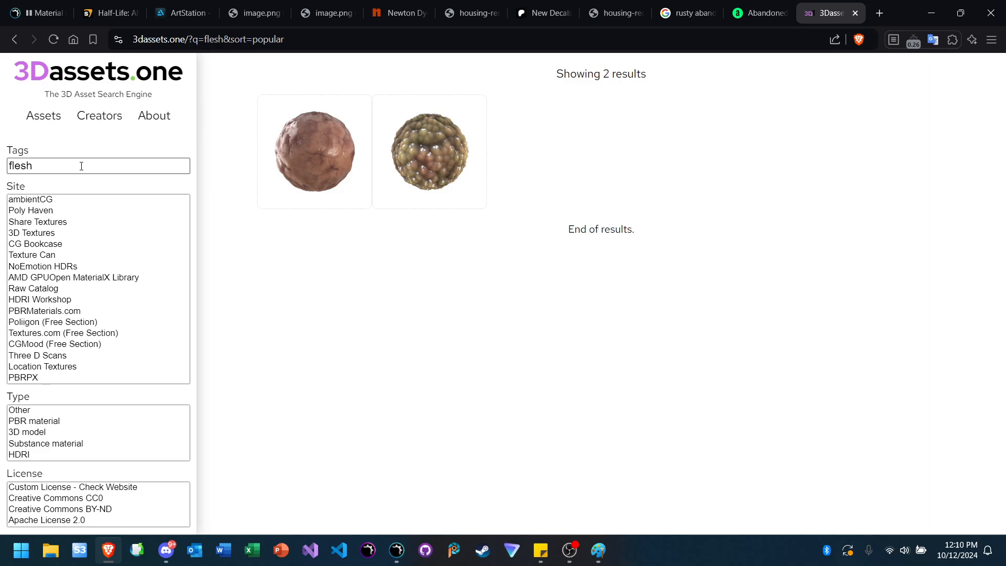
{"action": "left_click", "coordinate": [423, 160]}
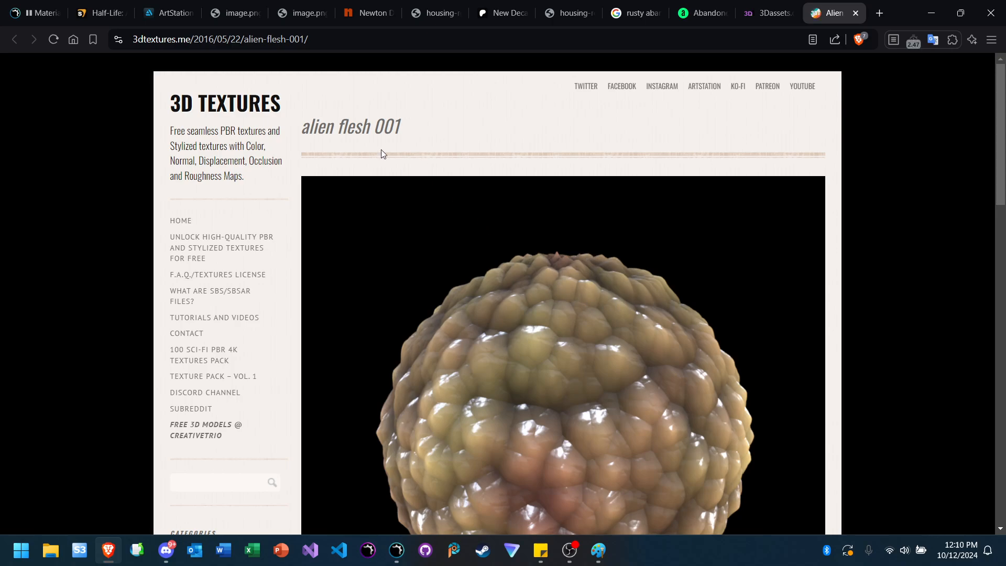
Step: Examine the alien flesh 001 material's preview sphere and its list of included texture maps
{"action": "scroll", "coordinate": [738, 233], "scroll_direction": "down", "scroll_amount": 3}
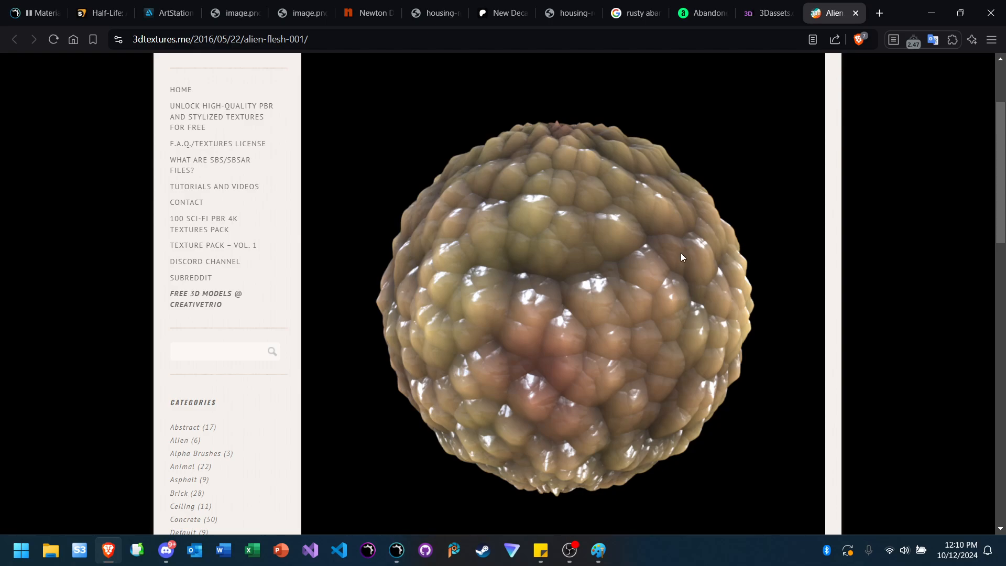
{"action": "scroll", "coordinate": [677, 254], "scroll_direction": "down", "scroll_amount": 1}
{"action": "scroll", "coordinate": [678, 259], "scroll_direction": "up", "scroll_amount": 1}
{"action": "scroll", "coordinate": [682, 266], "scroll_direction": "down", "scroll_amount": 1}
{"action": "scroll", "coordinate": [683, 266], "scroll_direction": "down", "scroll_amount": 3}
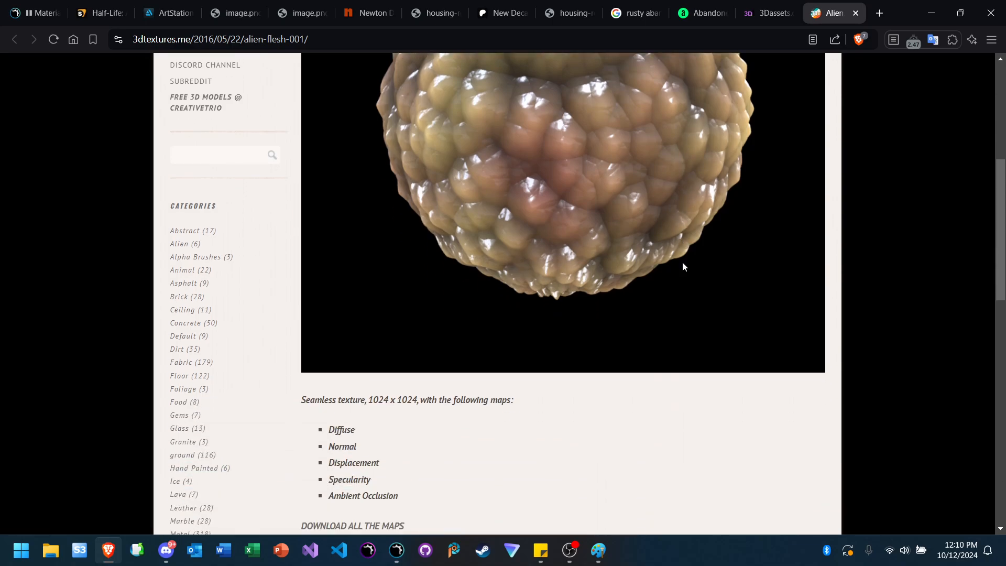
{"action": "scroll", "coordinate": [683, 266], "scroll_direction": "down", "scroll_amount": 2}
{"action": "scroll", "coordinate": [683, 267], "scroll_direction": "up", "scroll_amount": 6}
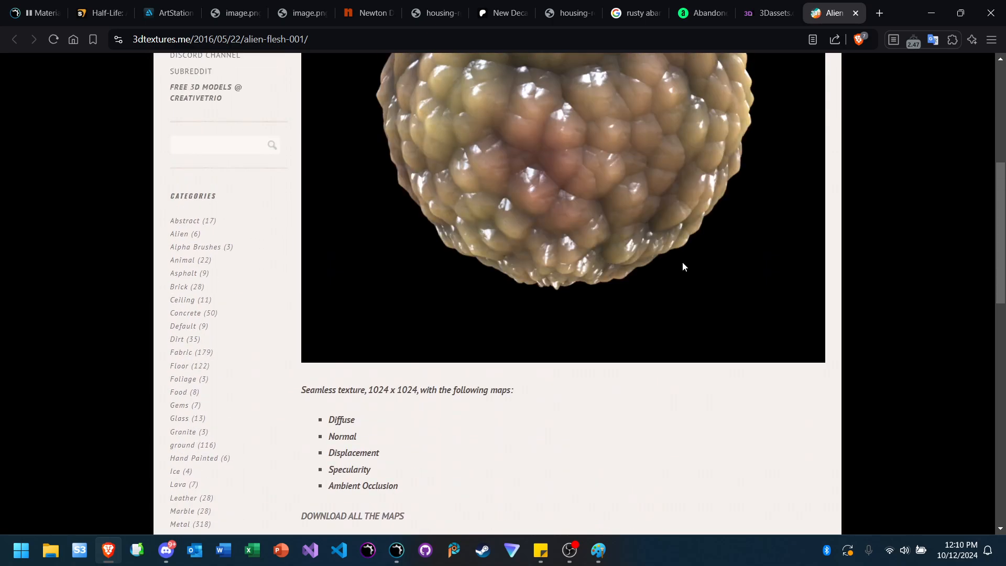
{"action": "scroll", "coordinate": [683, 262], "scroll_direction": "down", "scroll_amount": 1}
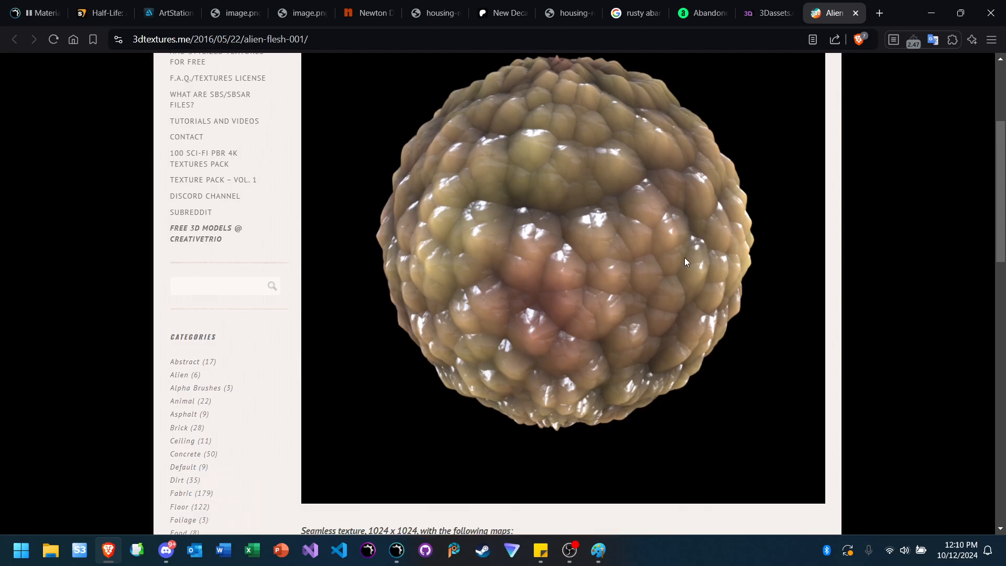
{"action": "scroll", "coordinate": [733, 304], "scroll_direction": "up", "scroll_amount": 1}
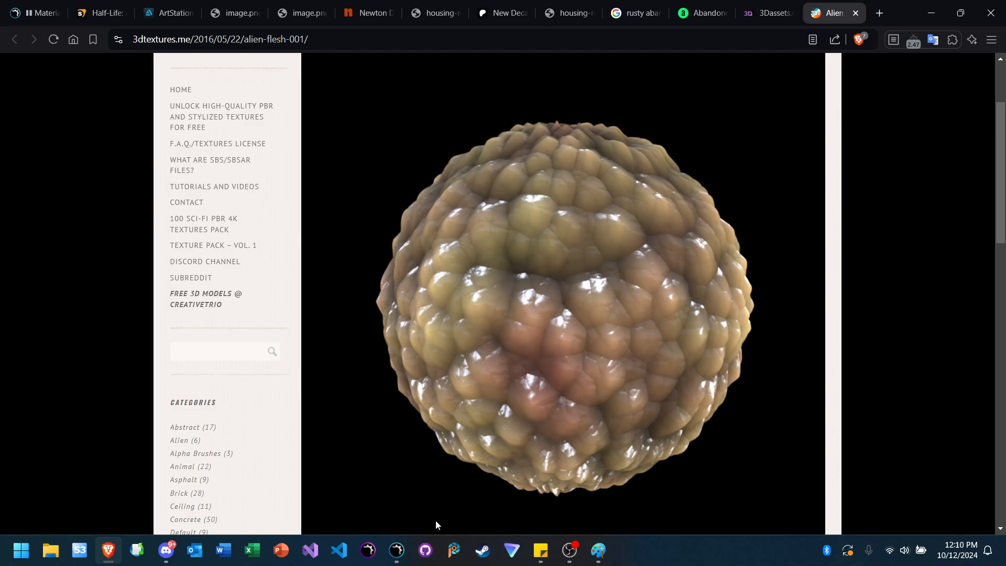
Step: Switch to Ultra Engine and inspect the gap between the two block groups from close up and farther back
{"action": "left_click", "coordinate": [397, 550]}
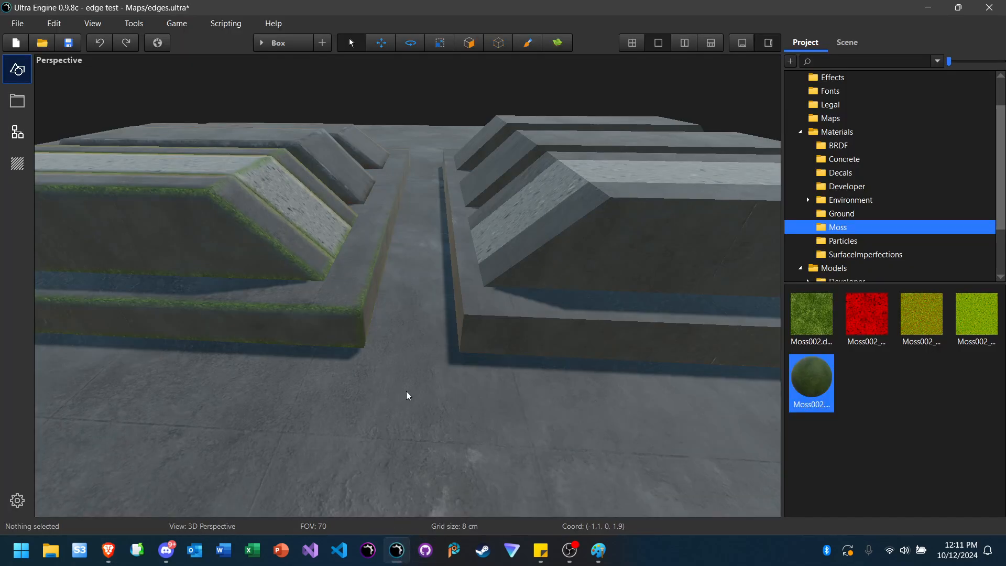
{"action": "scroll", "coordinate": [406, 392], "scroll_direction": "down", "scroll_amount": 2}
{"action": "scroll", "coordinate": [407, 392], "scroll_direction": "up", "scroll_amount": 3}
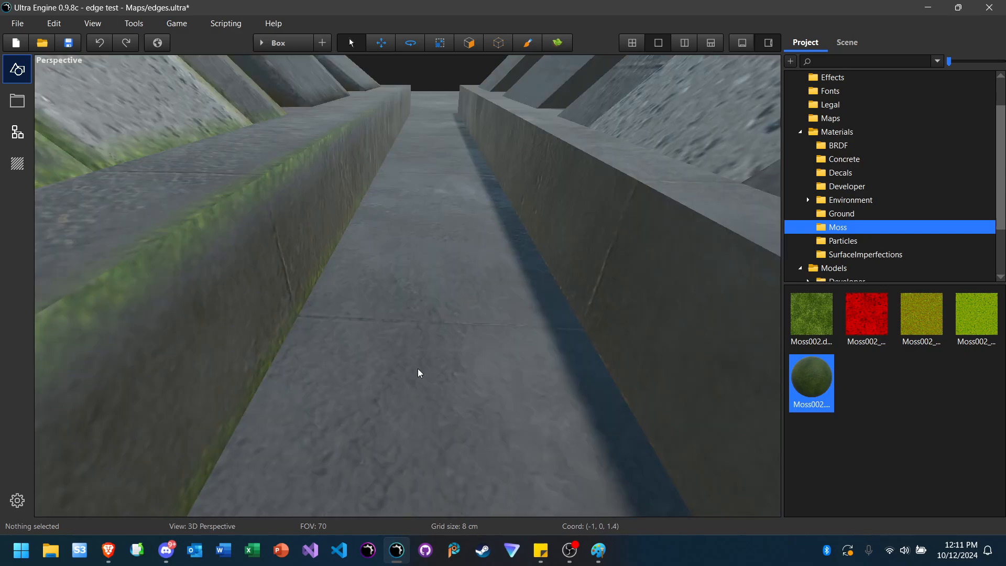
{"action": "scroll", "coordinate": [419, 369], "scroll_direction": "down", "scroll_amount": 3}
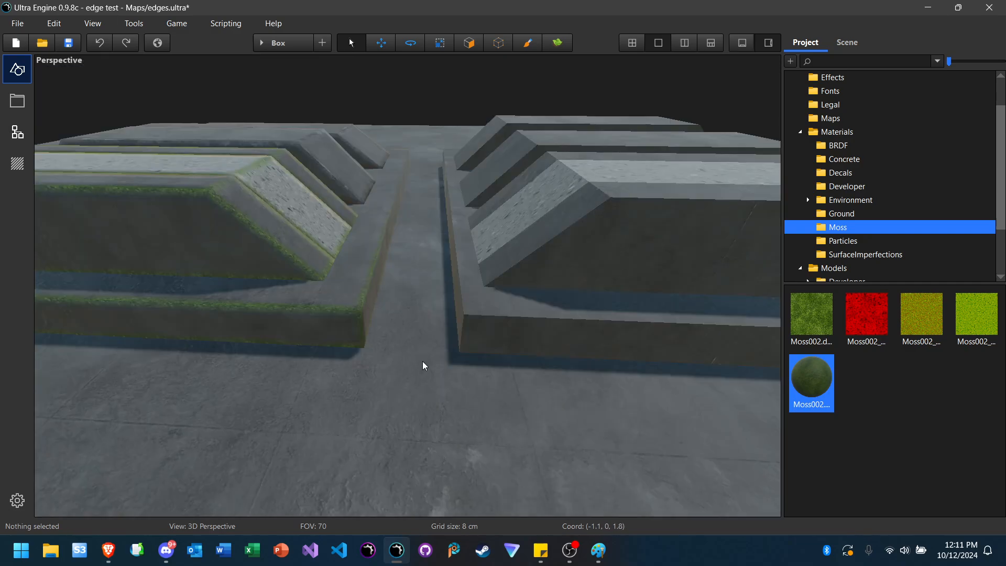
Step: Switch back to Brave, review the alien flesh sphere's surface again and select the page address
{"action": "left_click", "coordinate": [106, 551]}
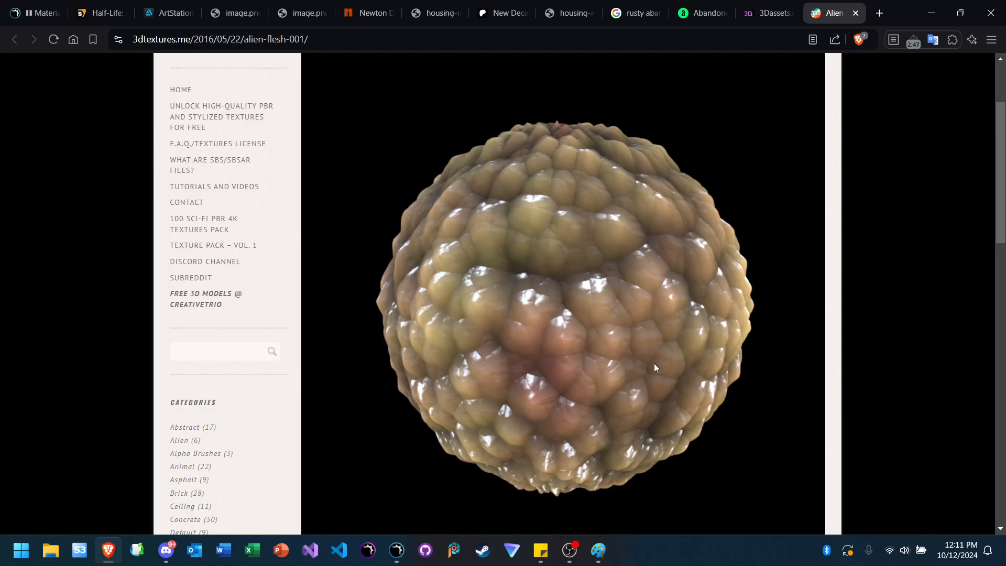
{"action": "scroll", "coordinate": [706, 305], "scroll_direction": "down", "scroll_amount": 1}
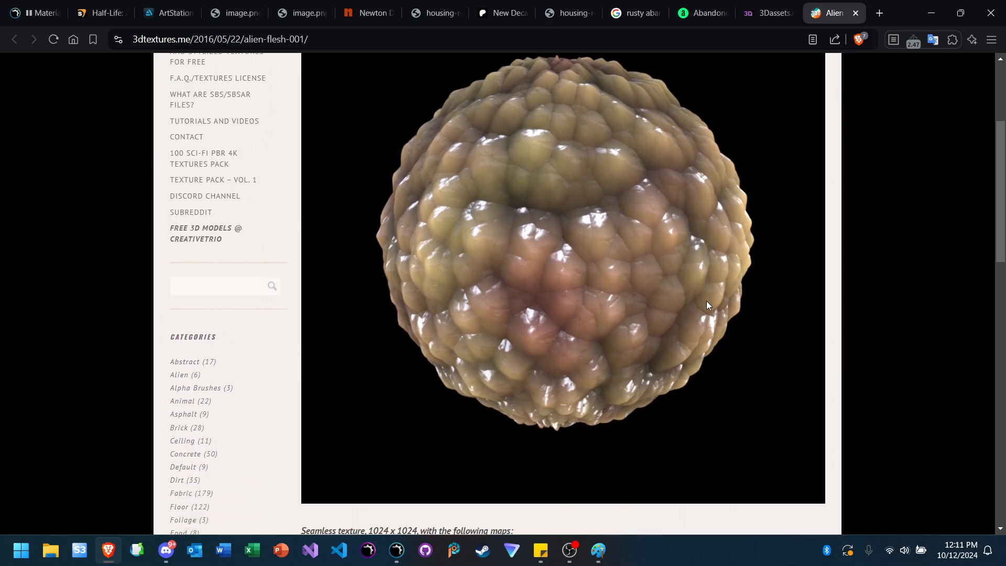
{"action": "scroll", "coordinate": [707, 306], "scroll_direction": "up", "scroll_amount": 1}
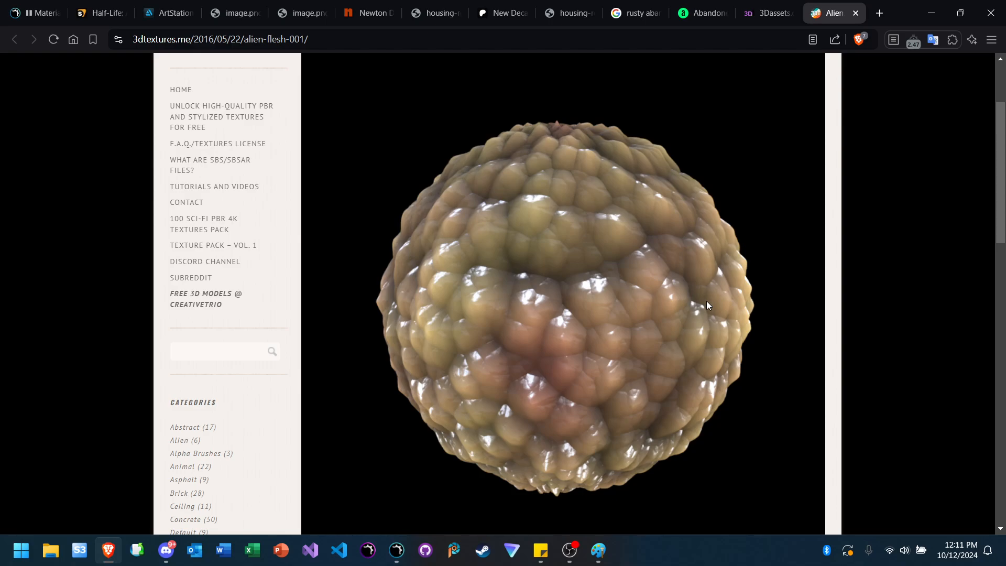
{"action": "scroll", "coordinate": [706, 306], "scroll_direction": "down", "scroll_amount": 1}
{"action": "scroll", "coordinate": [706, 305], "scroll_direction": "up", "scroll_amount": 1}
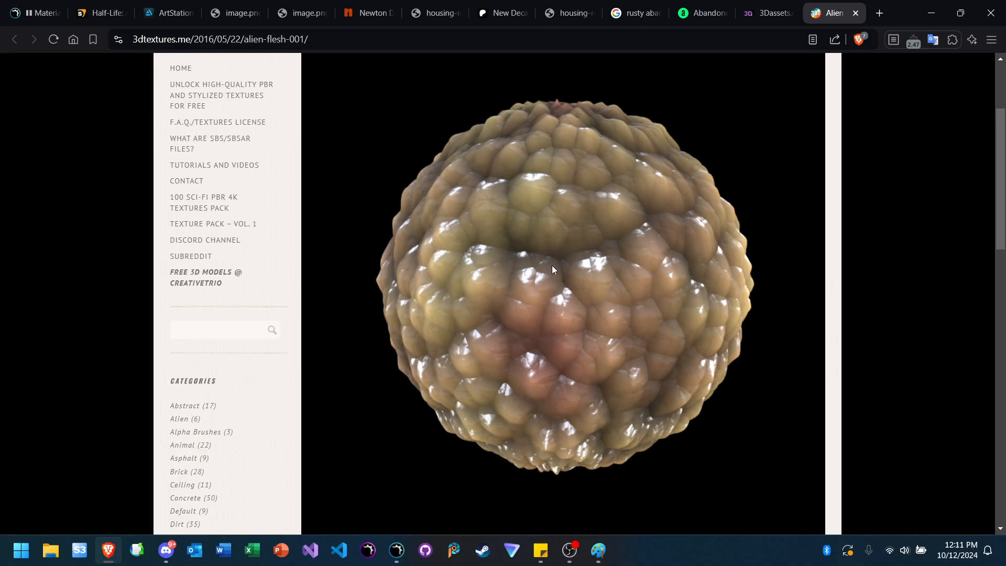
{"action": "left_click", "coordinate": [373, 45]}
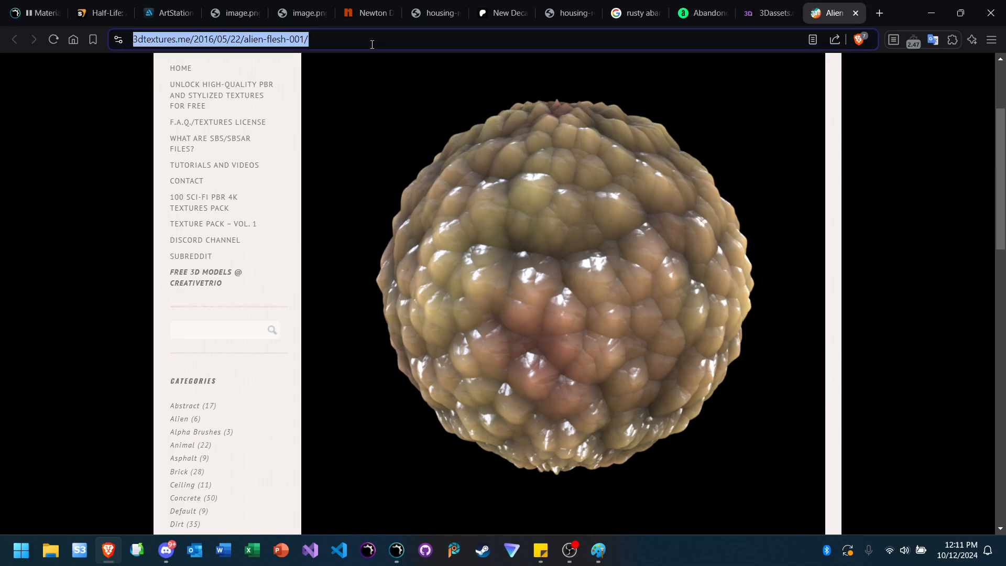
Step: Switch to Discord to check the General chat and close the blank Paint window
{"action": "left_click", "coordinate": [165, 559]}
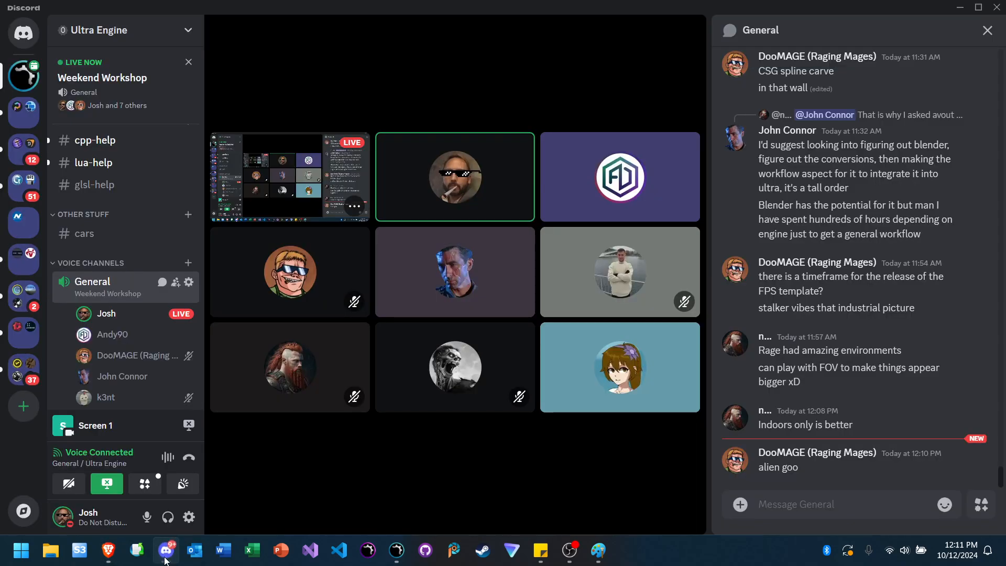
{"action": "left_click", "coordinate": [801, 507]}
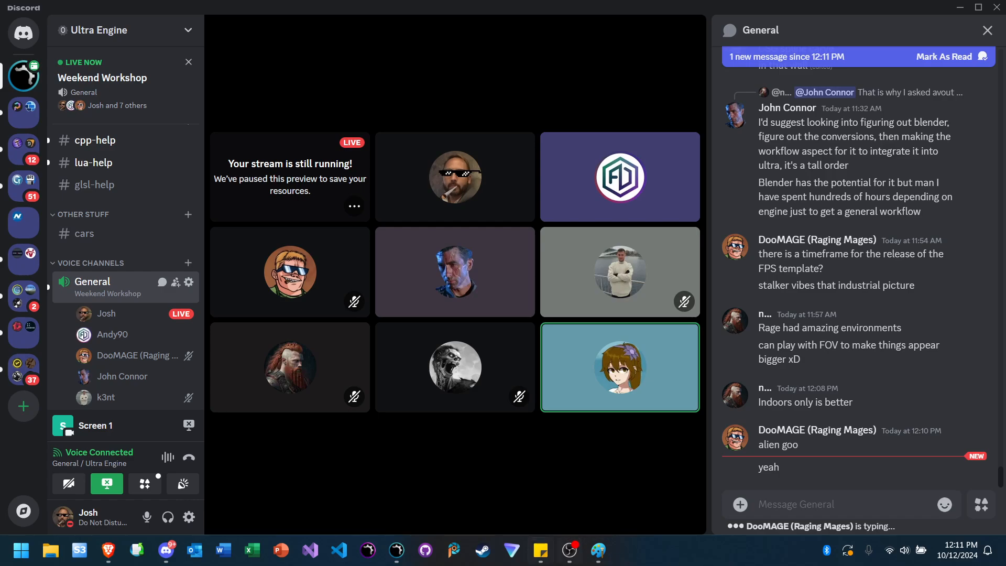
{"action": "left_click", "coordinate": [598, 550]}
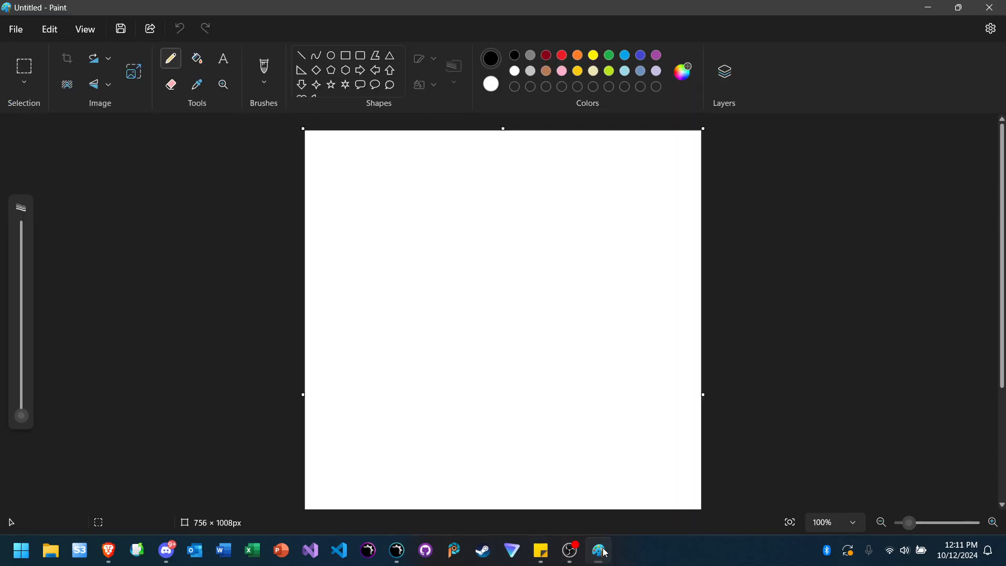
{"action": "left_click", "coordinate": [988, 12]}
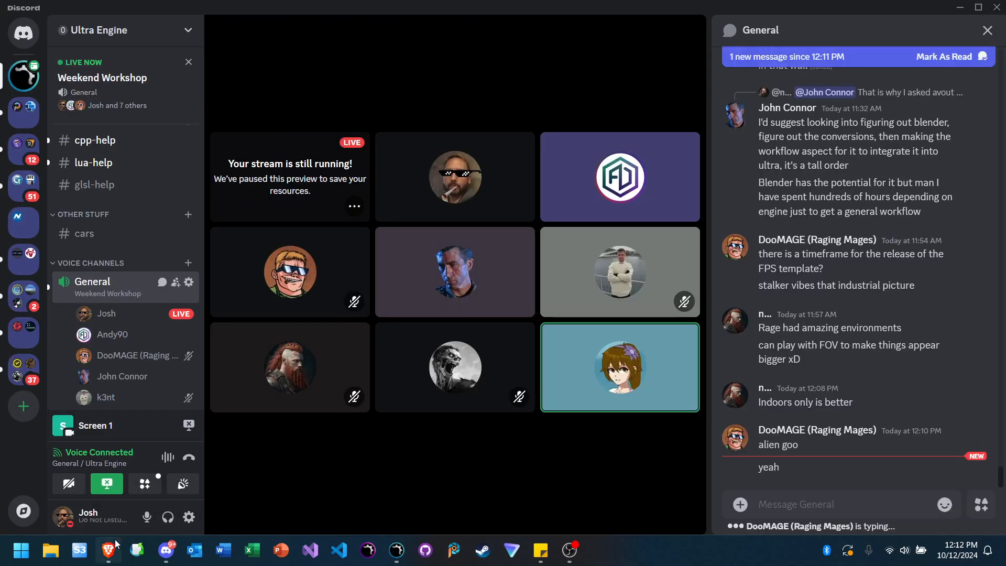
Step: Return to Brave and view the alien flesh sphere at a larger page zoom before restoring the page size
{"action": "mouse_move", "coordinate": [108, 555]}
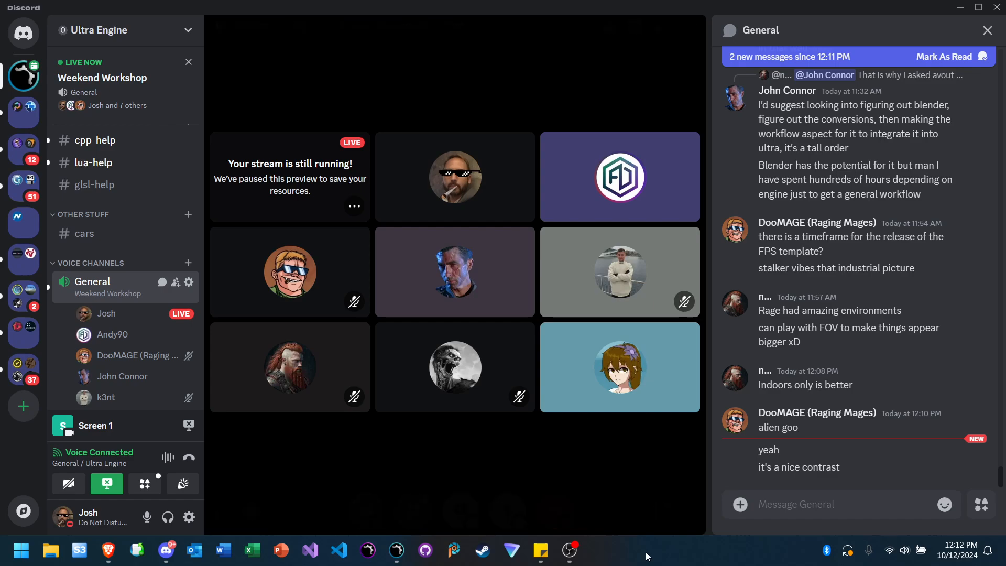
{"action": "left_click", "coordinate": [108, 551]}
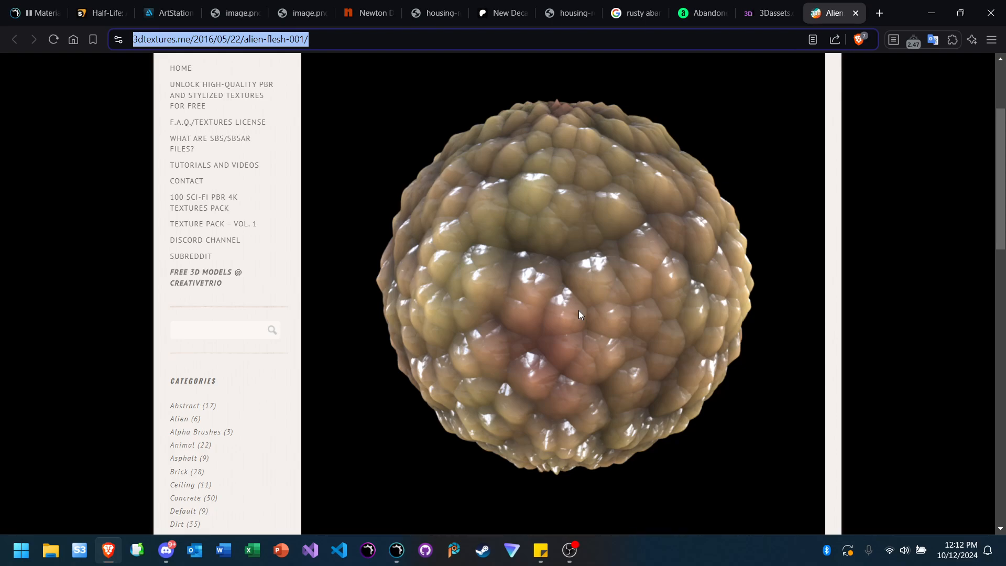
{"action": "scroll", "coordinate": [579, 310], "scroll_direction": "up", "scroll_amount": 2, "text": "ctrl"}
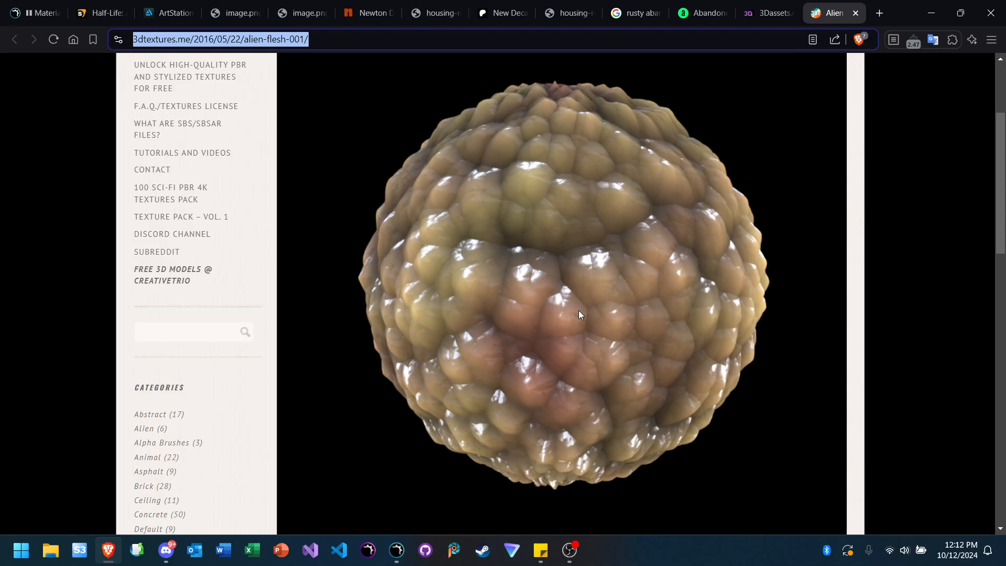
{"action": "scroll", "coordinate": [579, 314], "scroll_direction": "down", "scroll_amount": 1, "text": "ctrl"}
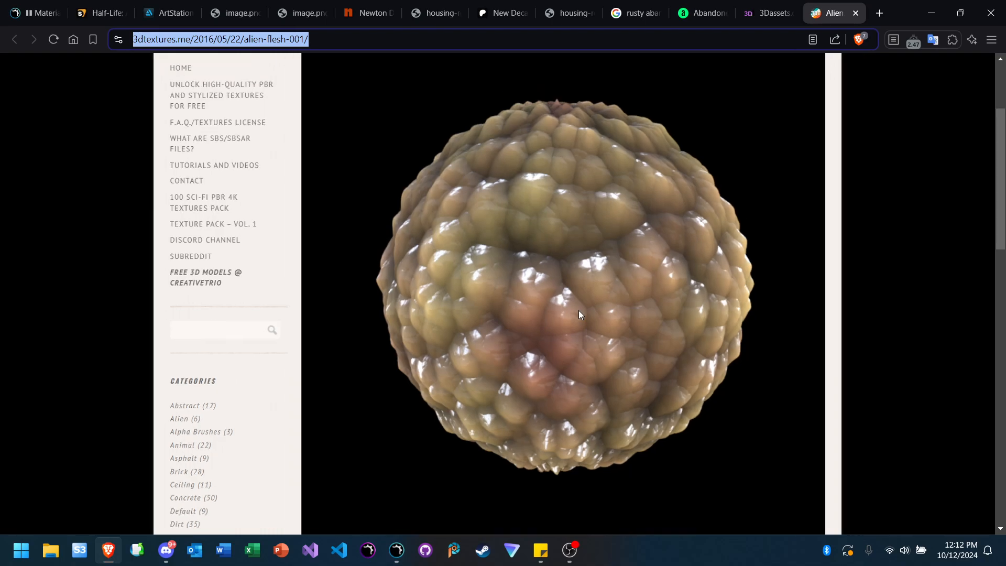
Step: Check Discord's General chat twice for new messages, returning to the alien flesh page in Brave in between
{"action": "left_click", "coordinate": [165, 551]}
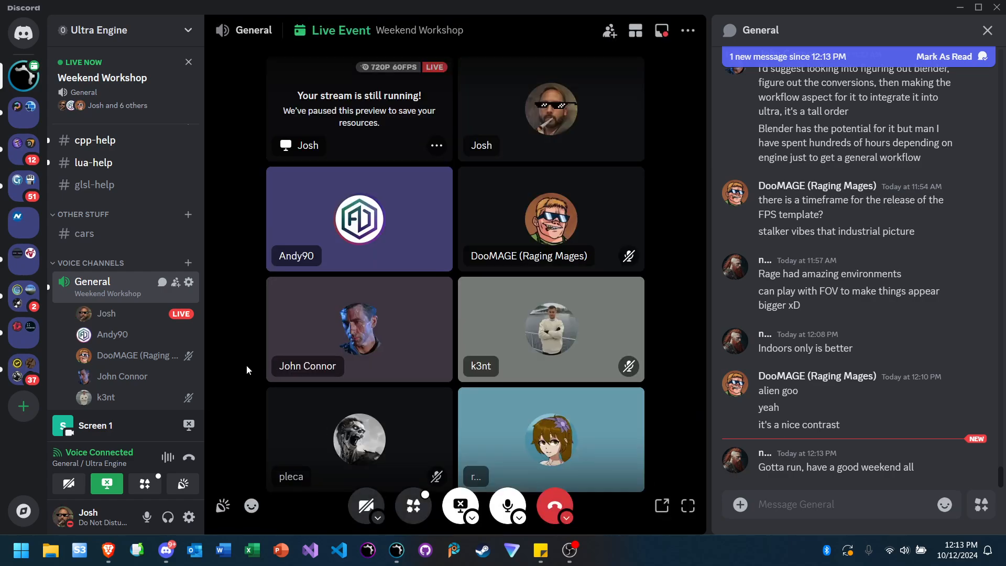
{"action": "left_click", "coordinate": [799, 504]}
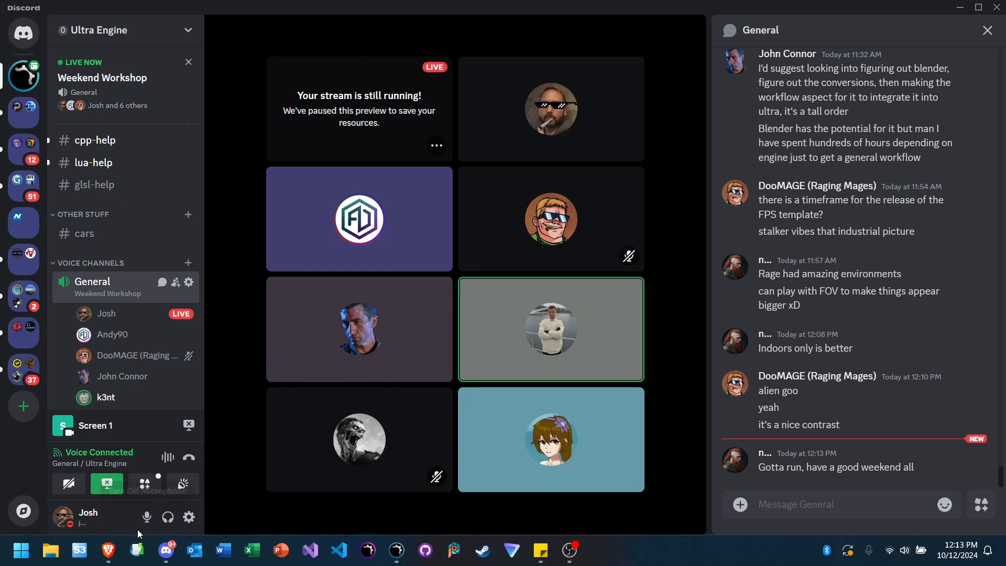
{"action": "left_click", "coordinate": [103, 560]}
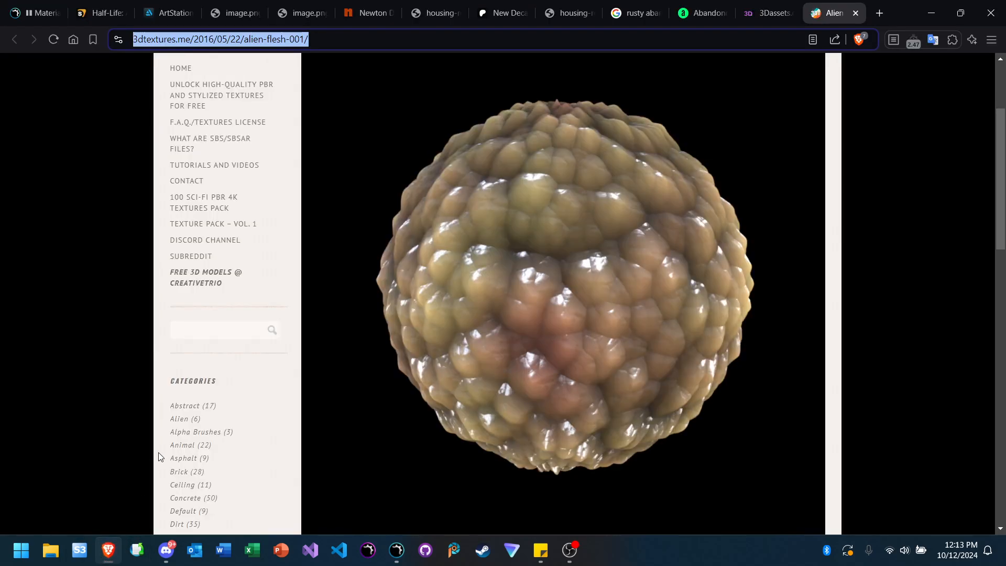
{"action": "left_click", "coordinate": [166, 551]}
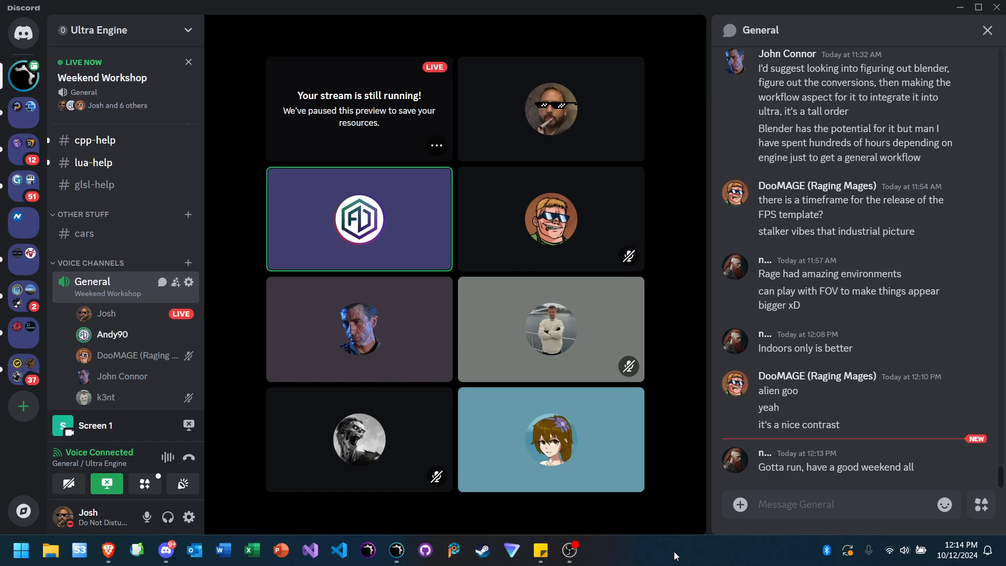
{"action": "left_click", "coordinate": [791, 507]}
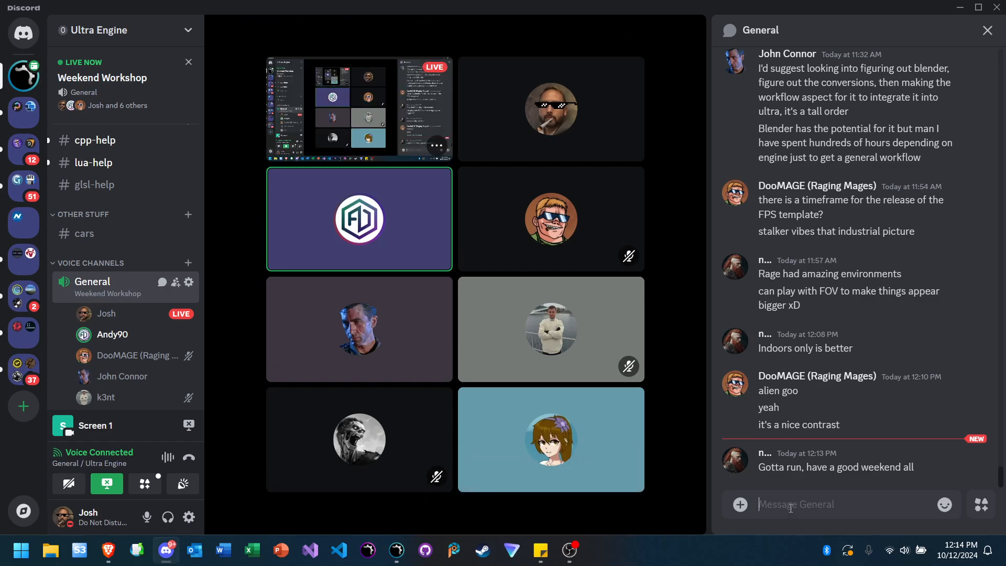
Step: Switch to Brave and open google.com in place of the alien flesh page
{"action": "left_click", "coordinate": [109, 550]}
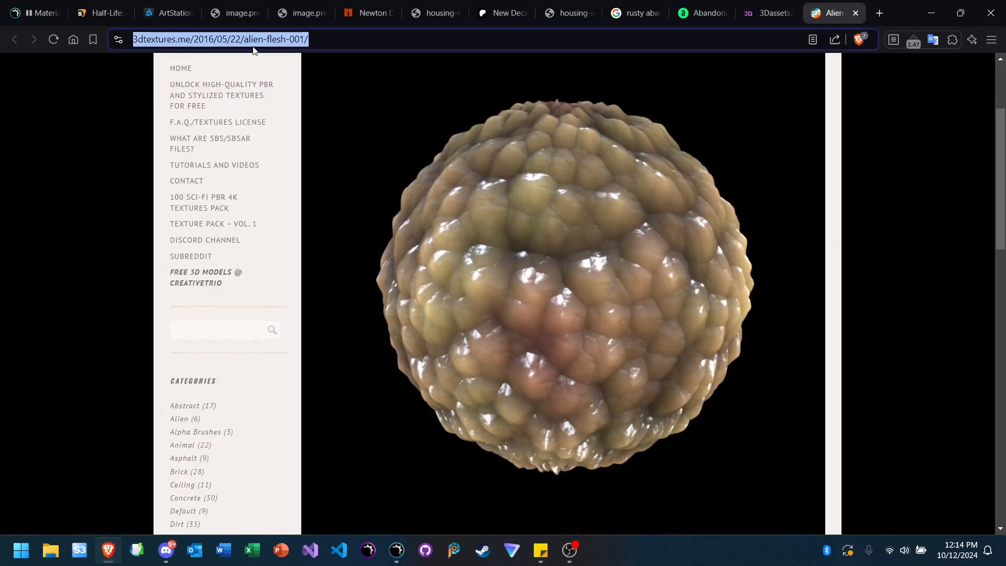
{"action": "type", "text": "google.com"}
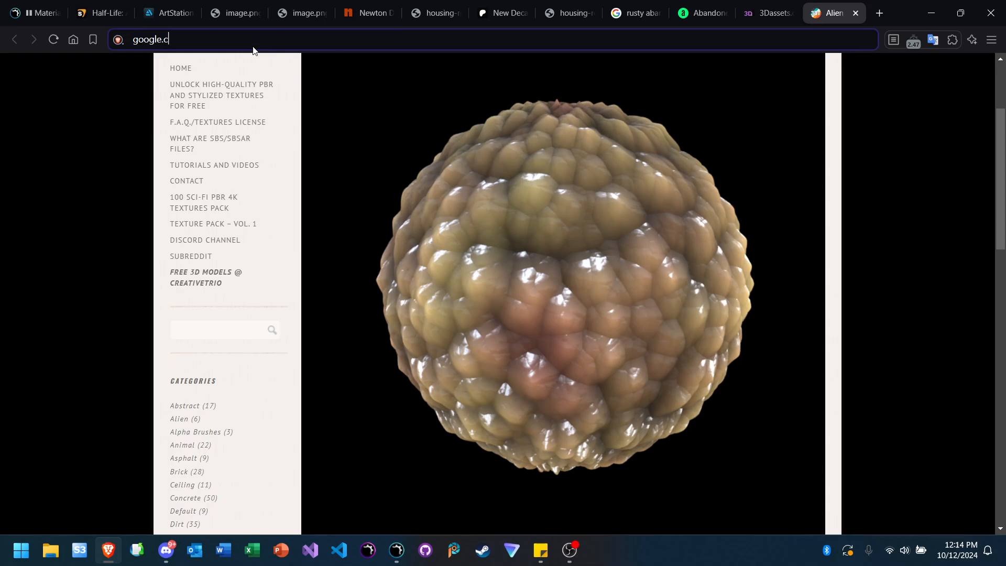
{"action": "key", "text": "Return"}
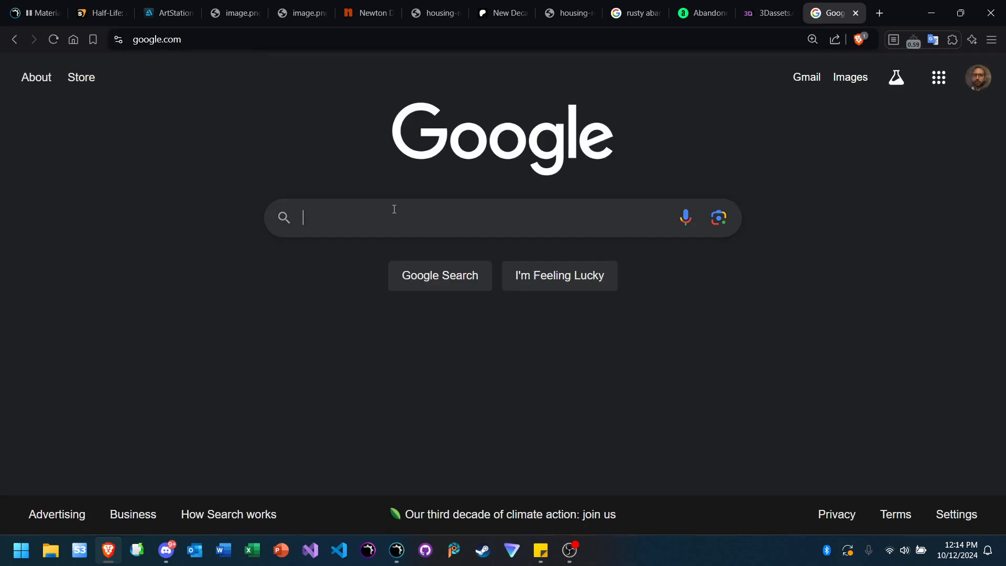
Step: Search Google Images for "detroit abandoned opera house" and open the preview of the first United Artist Theater photo
{"action": "left_click", "coordinate": [397, 217]}
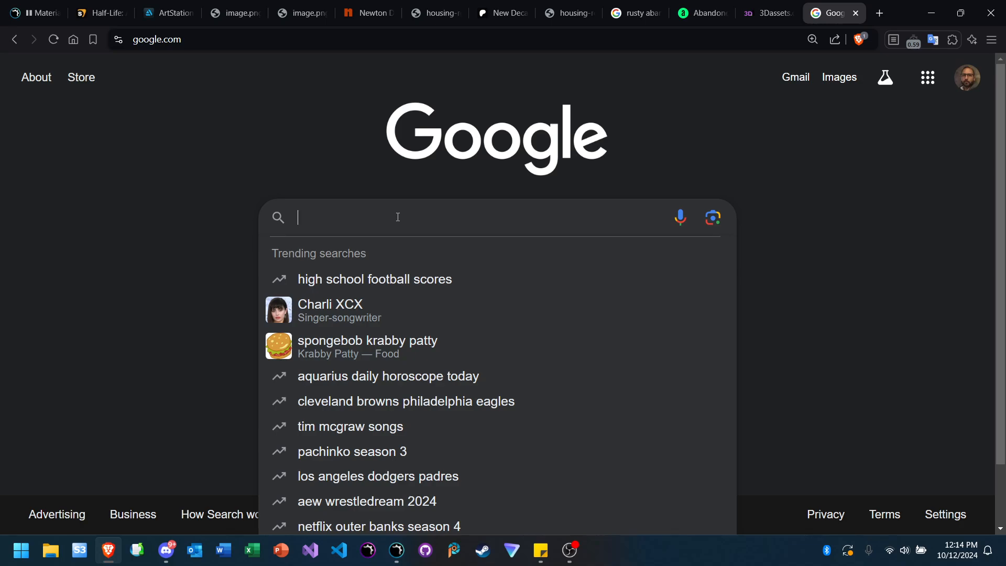
{"action": "type", "text": "detroit "}
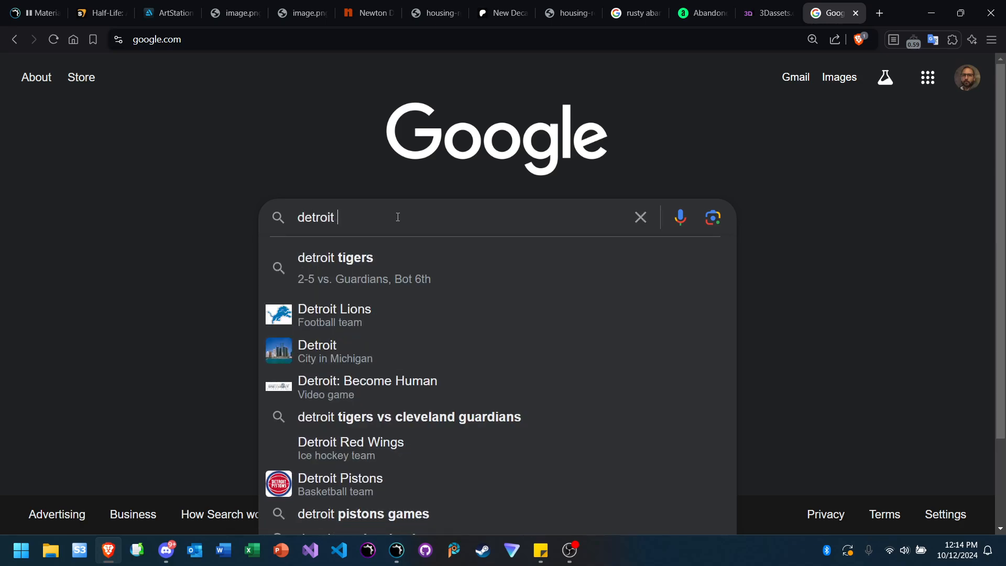
{"action": "type", "text": "abandoned"}
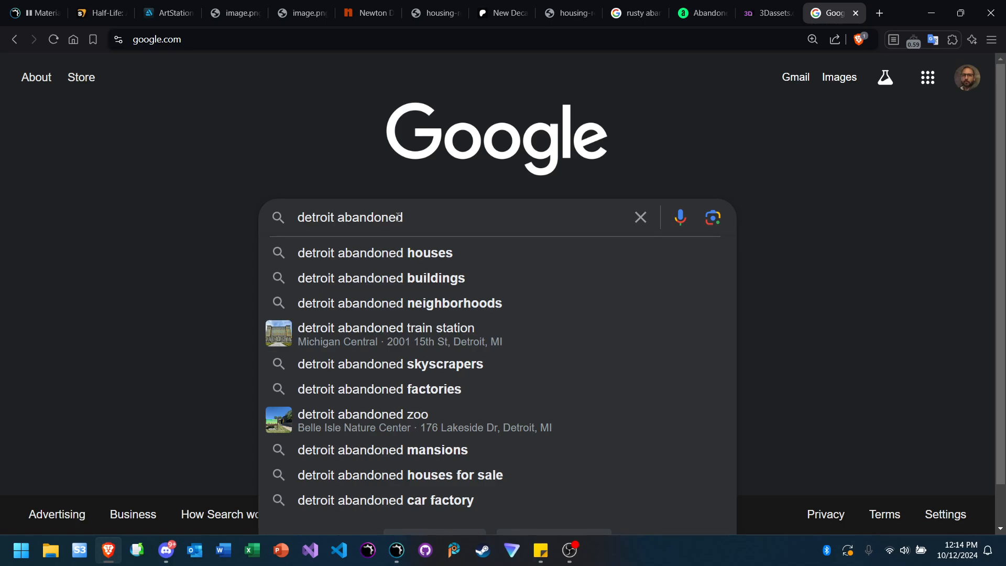
{"action": "type", "text": "opera house"}
{"action": "key", "text": "Return"}
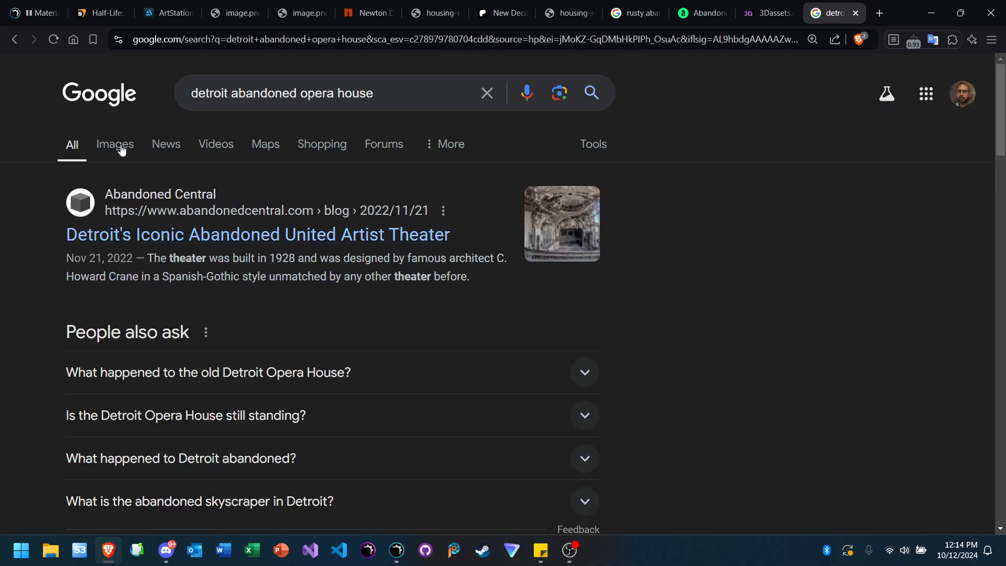
{"action": "left_click", "coordinate": [120, 144]}
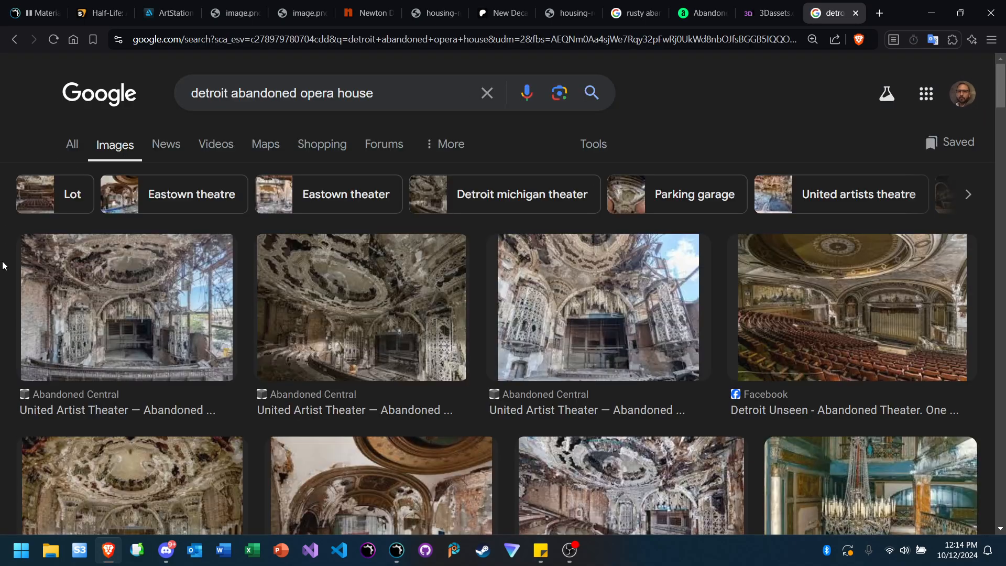
{"action": "left_click", "coordinate": [54, 296]}
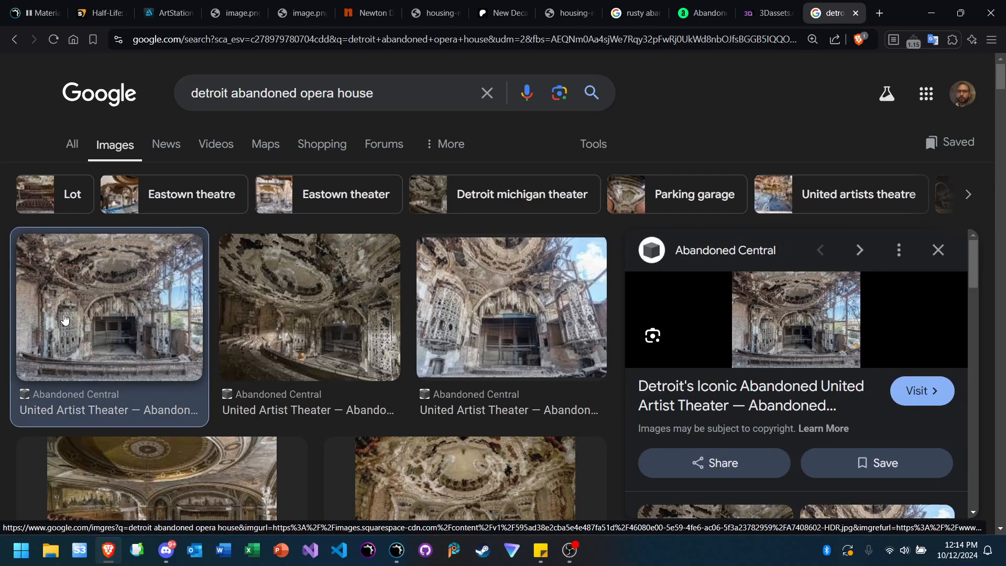
Step: Preview the second United Artist Theater photo and open its Abandoned Central article
{"action": "left_click", "coordinate": [275, 310]}
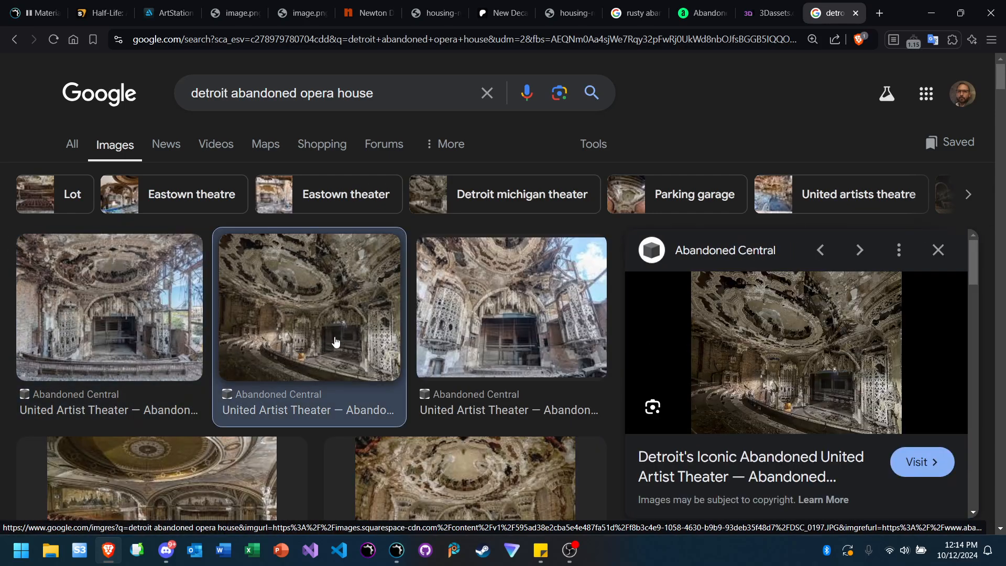
{"action": "left_click", "coordinate": [759, 367]}
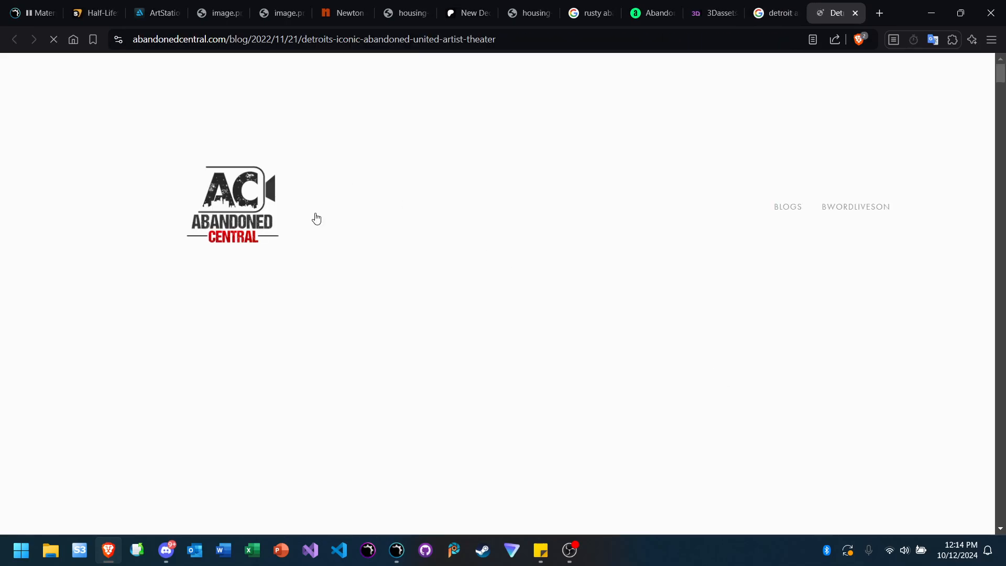
{"action": "scroll", "coordinate": [359, 219], "scroll_direction": "down", "scroll_amount": 3}
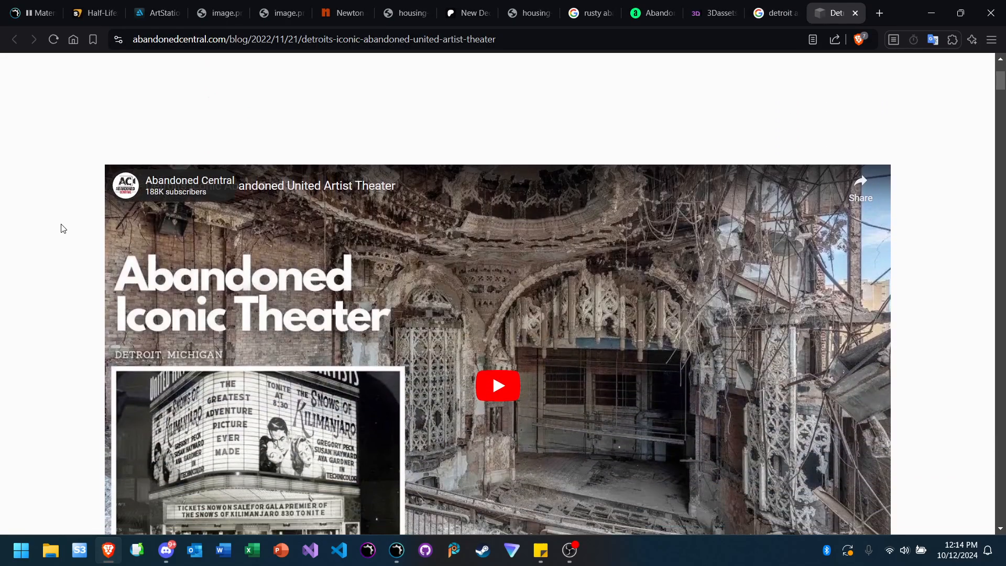
{"action": "scroll", "coordinate": [7, 294], "scroll_direction": "down", "scroll_amount": 1}
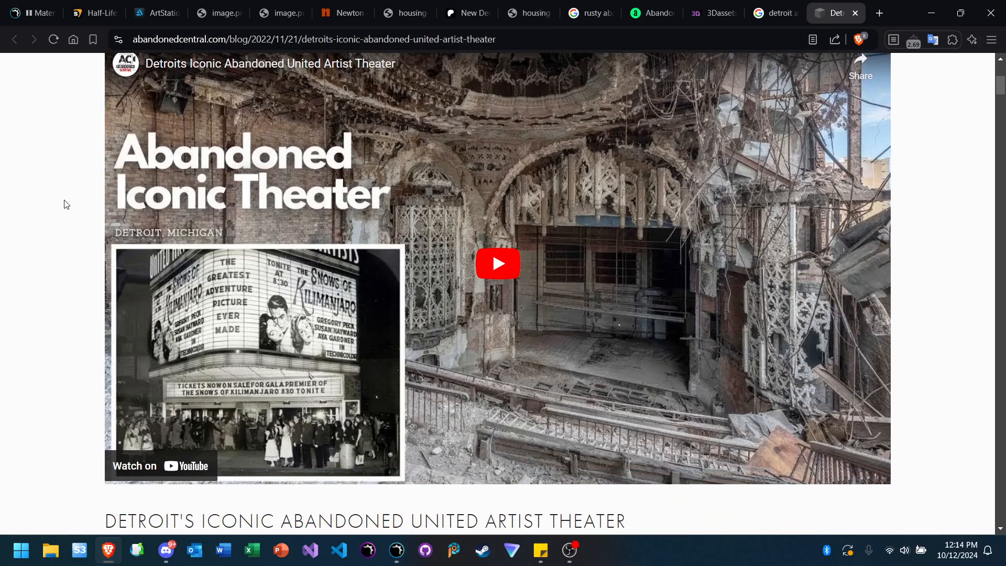
Step: Examine the article's auditorium and stage photos, enlarging the dark one with the curved seating tiers before closing it
{"action": "scroll", "coordinate": [66, 204], "scroll_direction": "down", "scroll_amount": 9}
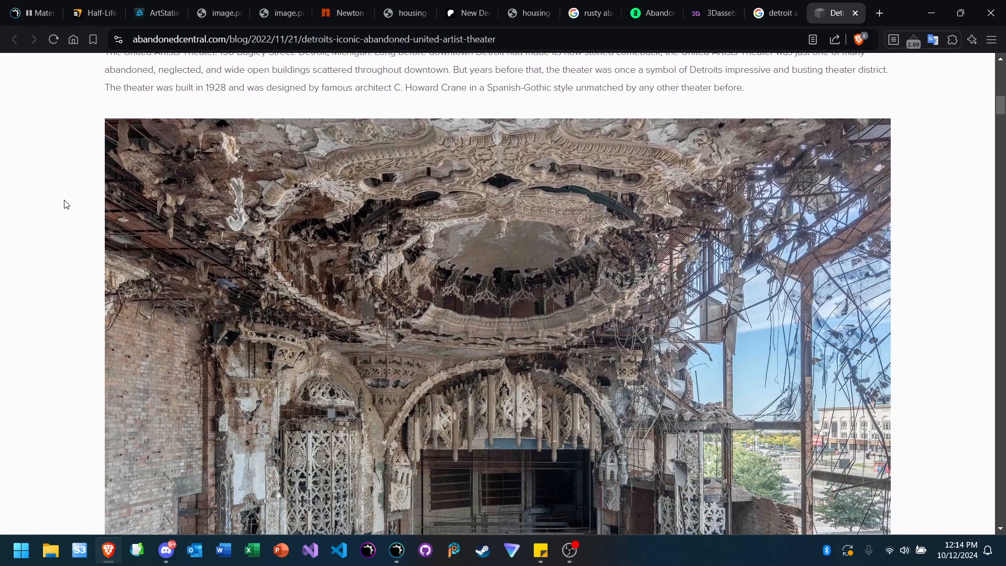
{"action": "scroll", "coordinate": [66, 204], "scroll_direction": "down", "scroll_amount": 4}
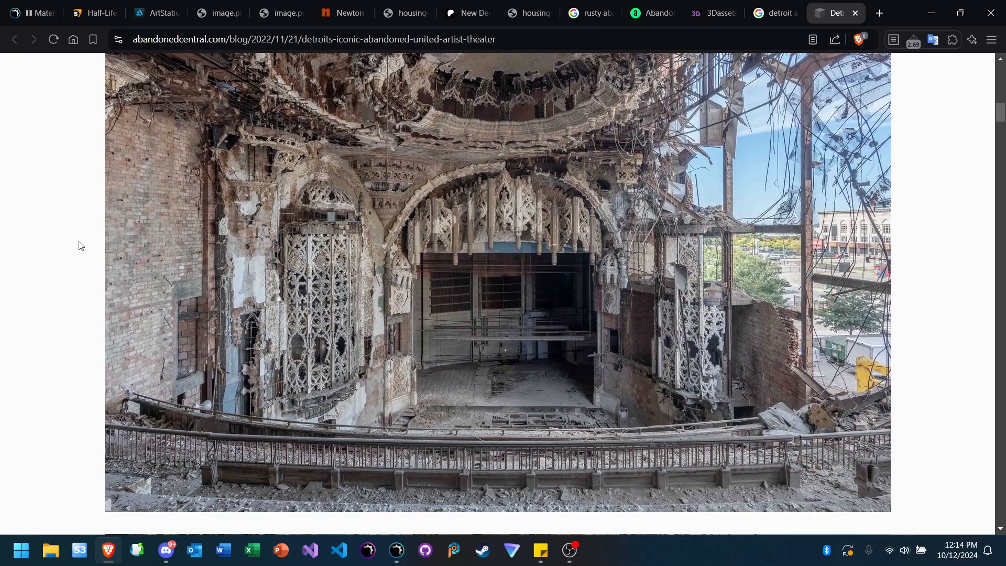
{"action": "scroll", "coordinate": [59, 246], "scroll_direction": "up", "scroll_amount": 1}
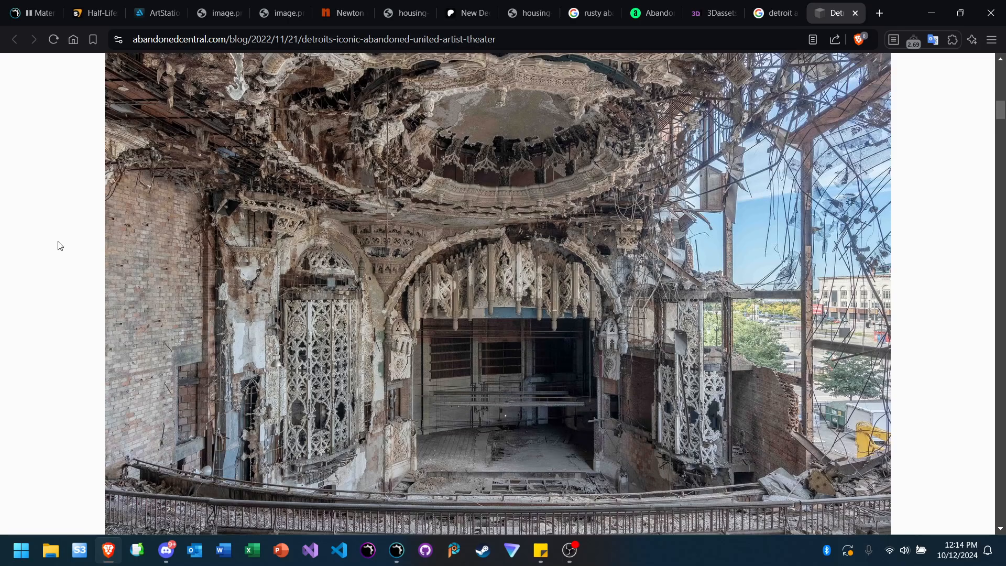
{"action": "scroll", "coordinate": [59, 260], "scroll_direction": "down", "scroll_amount": 10}
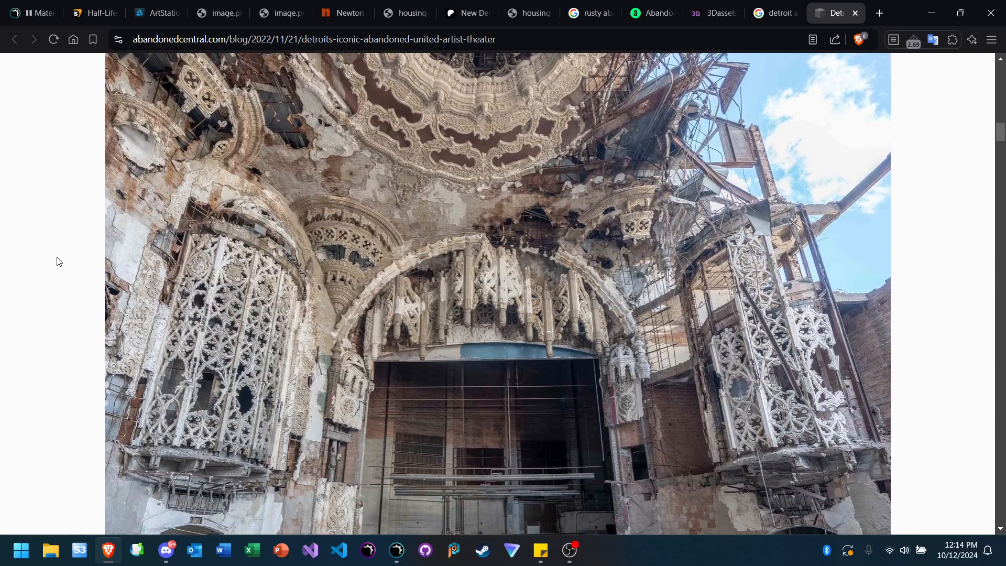
{"action": "scroll", "coordinate": [59, 261], "scroll_direction": "down", "scroll_amount": 12}
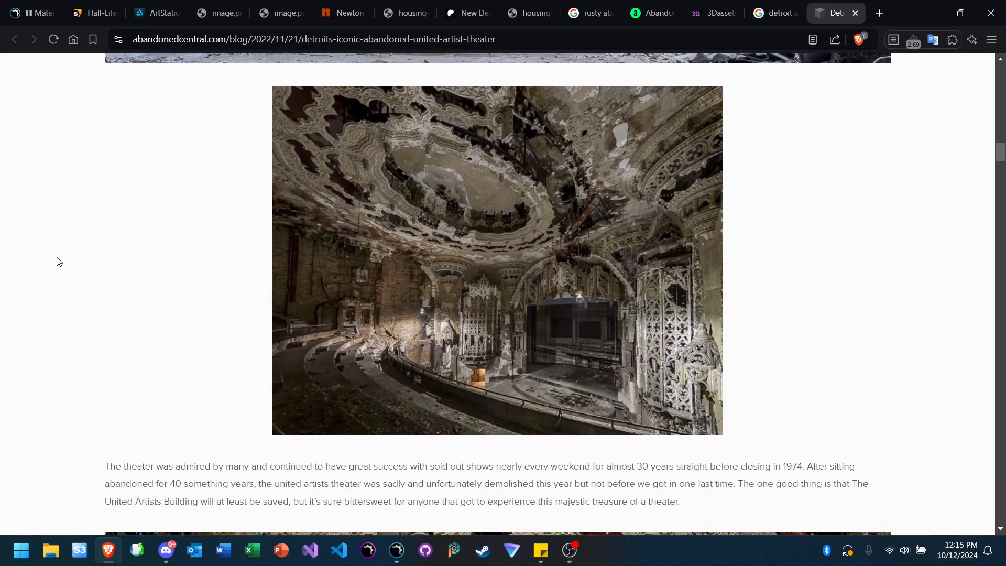
{"action": "left_click", "coordinate": [477, 309]}
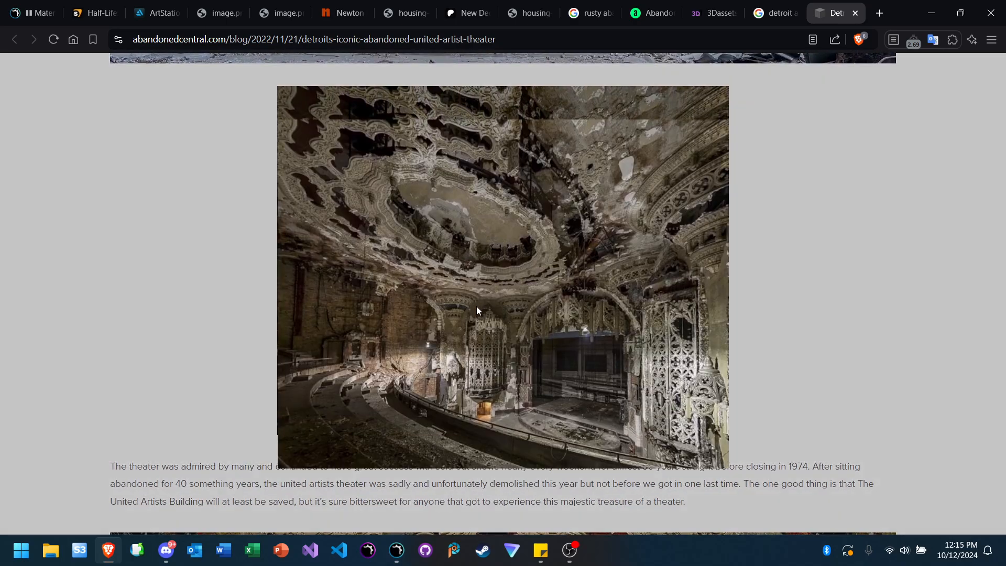
{"action": "left_click", "coordinate": [979, 69]}
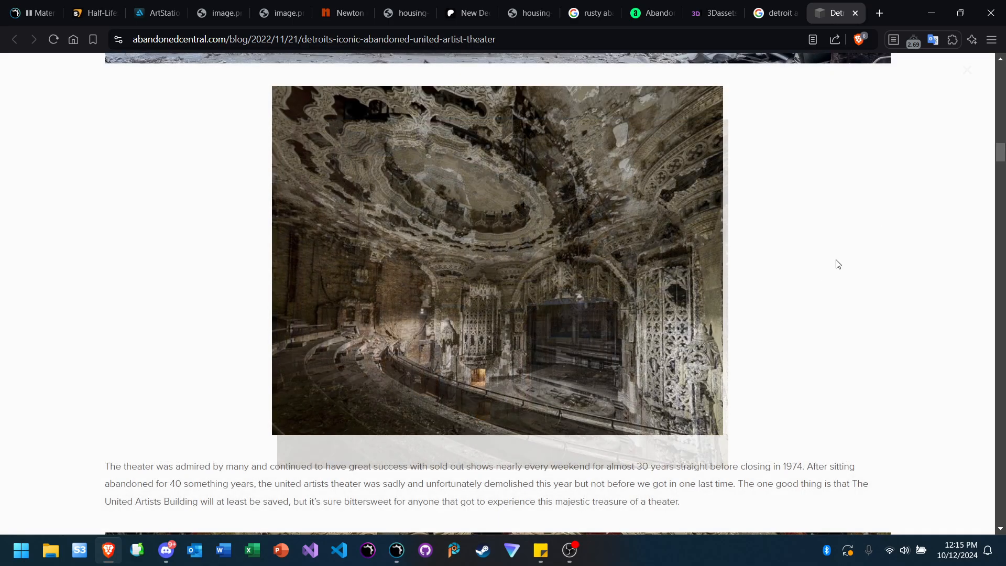
Step: View enlarged photos of the hall with arched windows and the ruined lobby with yellow cables, closing each one
{"action": "scroll", "coordinate": [748, 292], "scroll_direction": "down", "scroll_amount": 5}
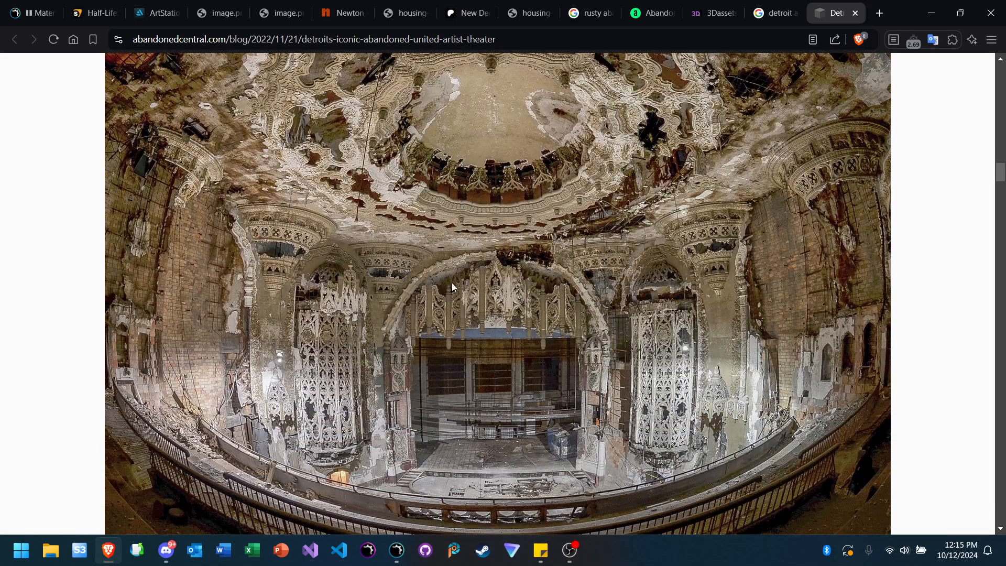
{"action": "scroll", "coordinate": [454, 287], "scroll_direction": "down", "scroll_amount": 10}
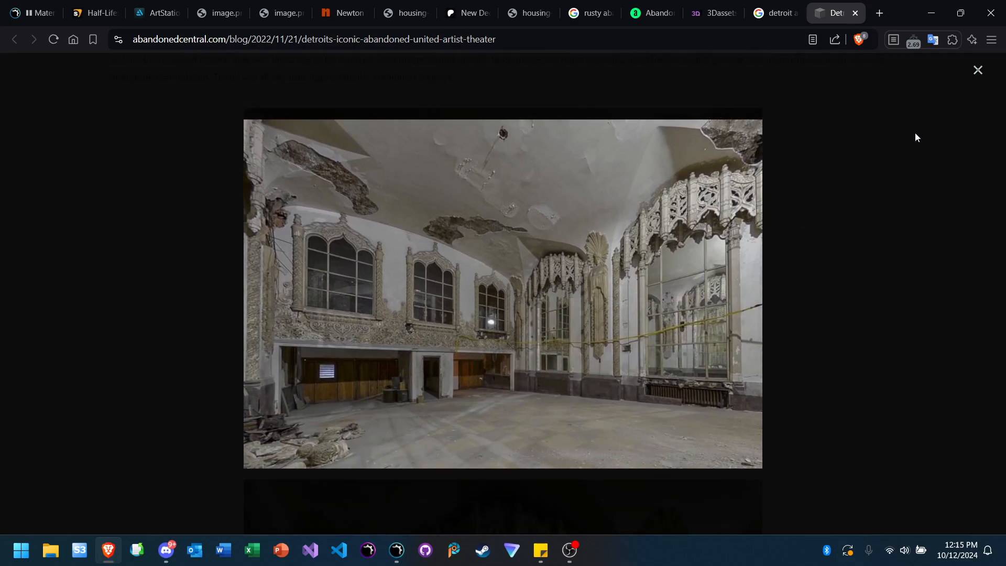
{"action": "left_click", "coordinate": [977, 72]}
{"action": "scroll", "coordinate": [827, 303], "scroll_direction": "down", "scroll_amount": 12}
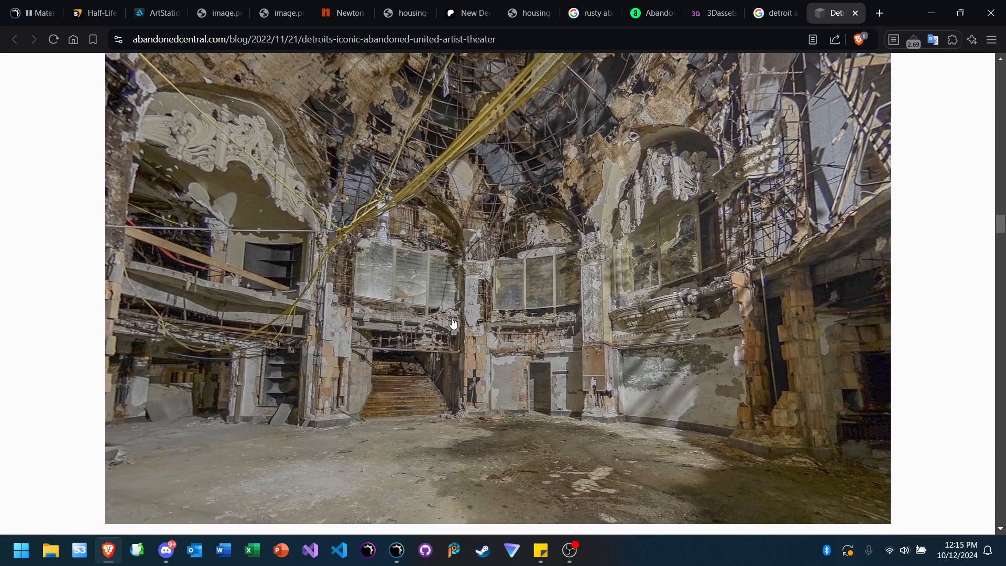
{"action": "left_click", "coordinate": [448, 319]}
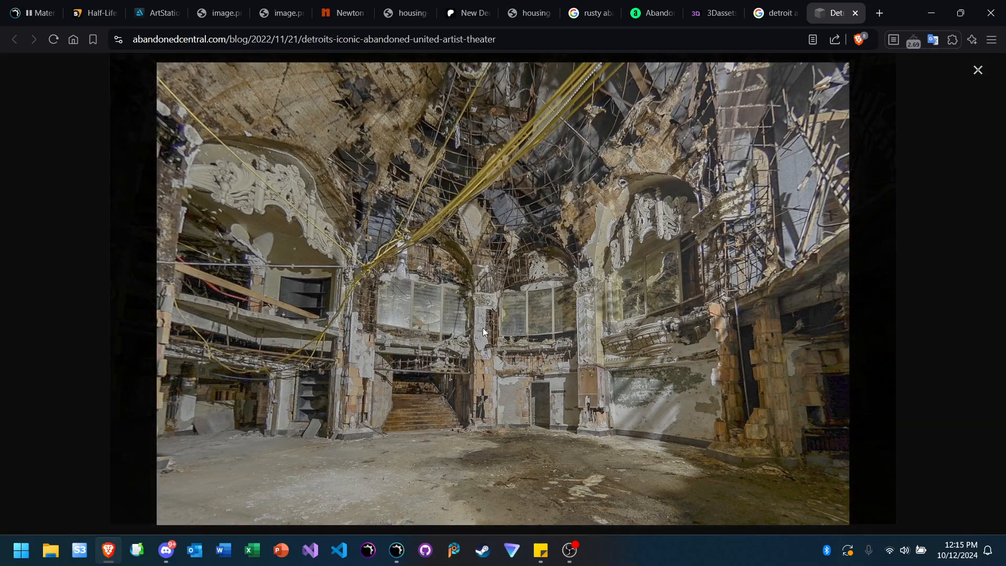
{"action": "left_click", "coordinate": [978, 71]}
Step: View the enlarged photo of the vault interior with scattered safe-deposit boxes and close it
{"action": "scroll", "coordinate": [446, 257], "scroll_direction": "down", "scroll_amount": 10}
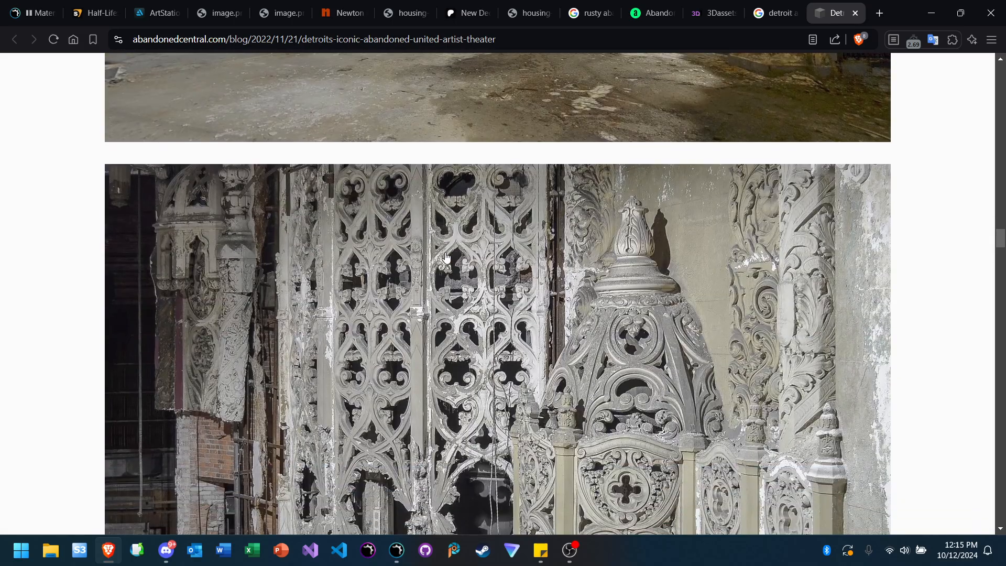
{"action": "scroll", "coordinate": [446, 257], "scroll_direction": "down", "scroll_amount": 10}
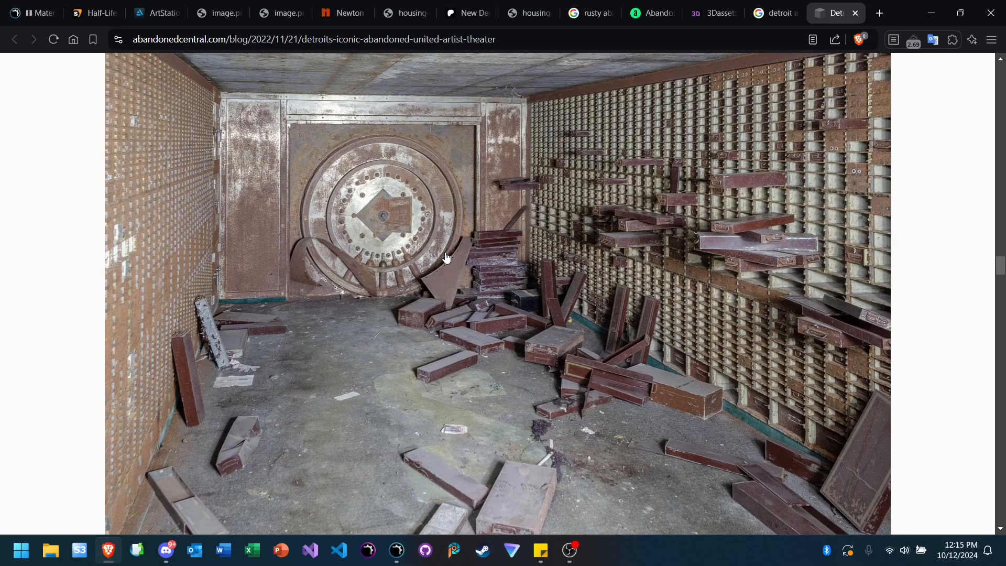
{"action": "left_click", "coordinate": [430, 266]}
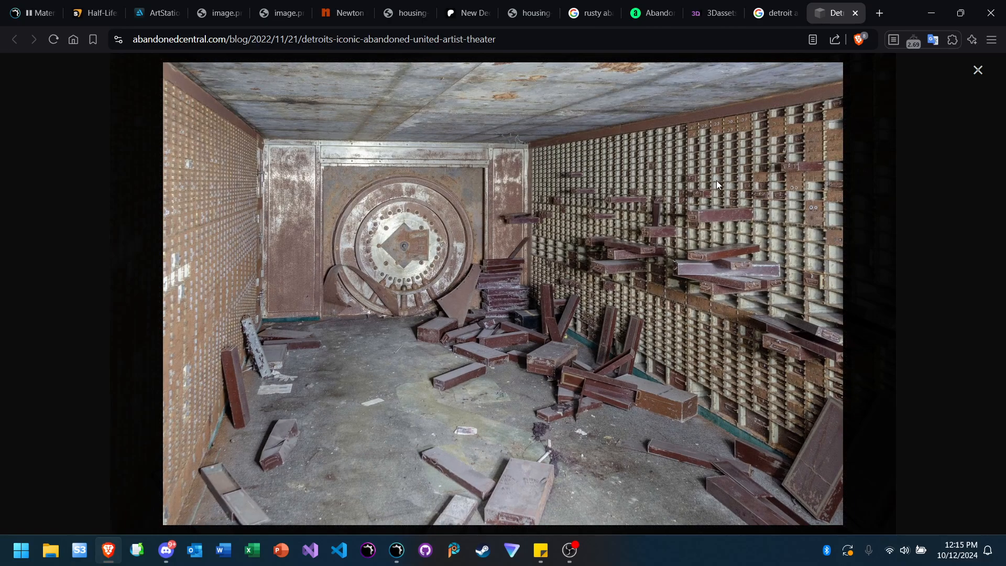
{"action": "left_click", "coordinate": [978, 69]}
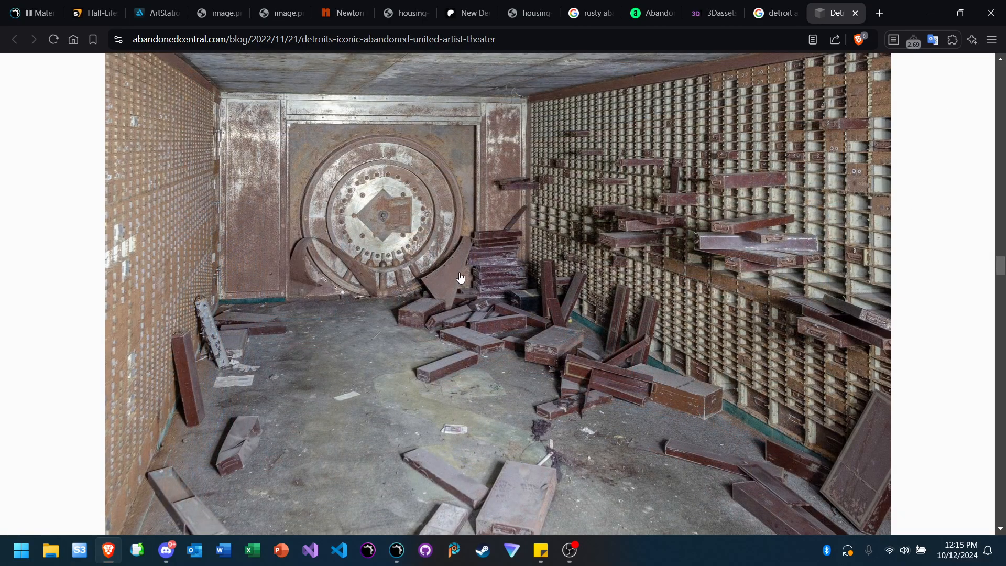
Step: View the enlarged photo of the Monopoly wall mural in the debris-filled room and close it
{"action": "scroll", "coordinate": [460, 277], "scroll_direction": "down", "scroll_amount": 5}
{"action": "scroll", "coordinate": [460, 276], "scroll_direction": "down", "scroll_amount": 5}
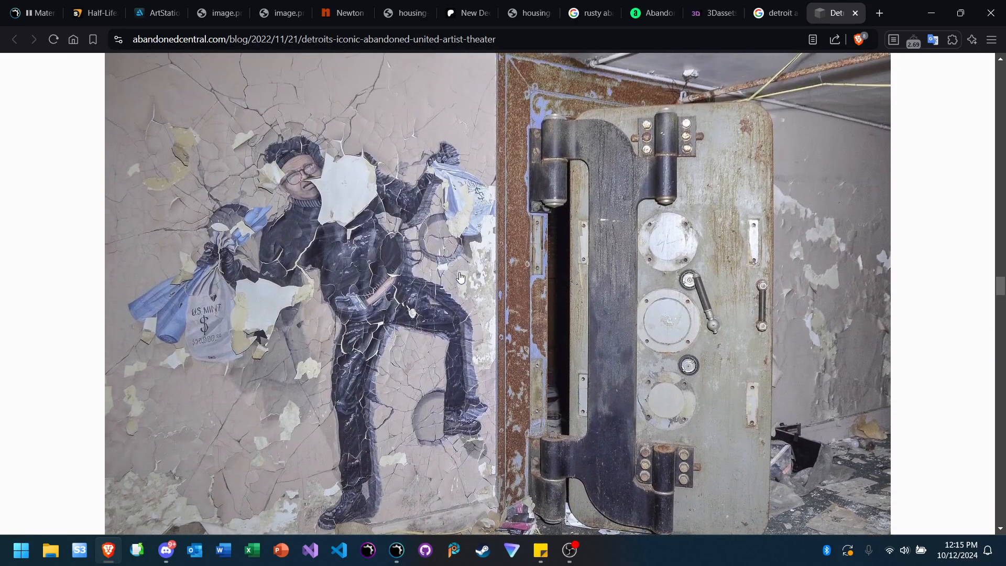
{"action": "scroll", "coordinate": [460, 276], "scroll_direction": "down", "scroll_amount": 10}
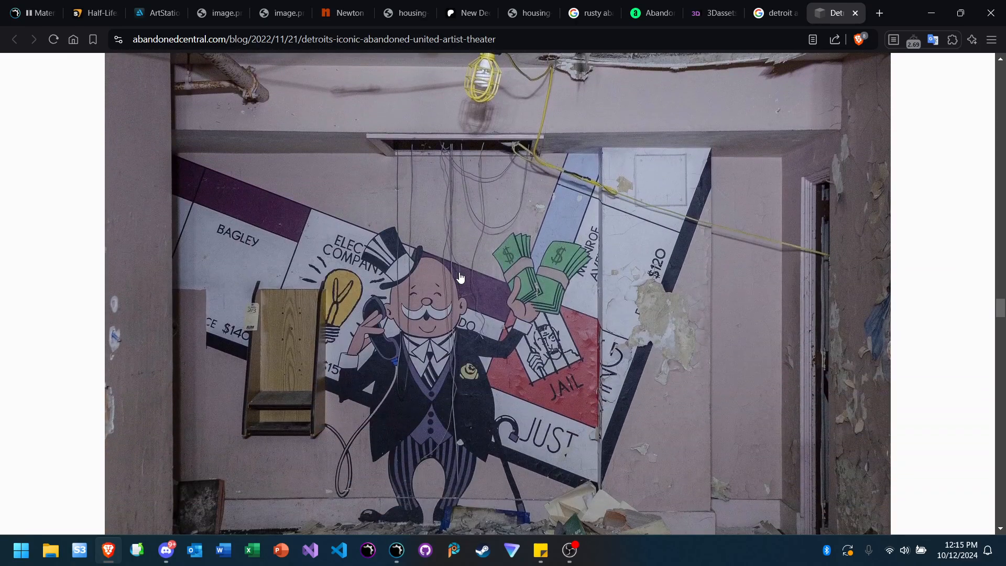
{"action": "left_click", "coordinate": [460, 276]}
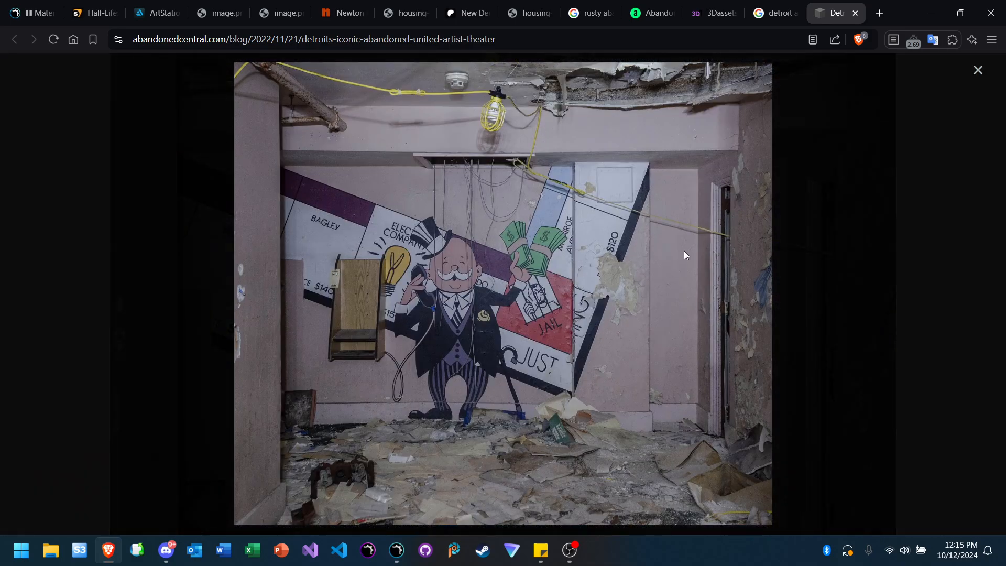
{"action": "left_click", "coordinate": [977, 71]}
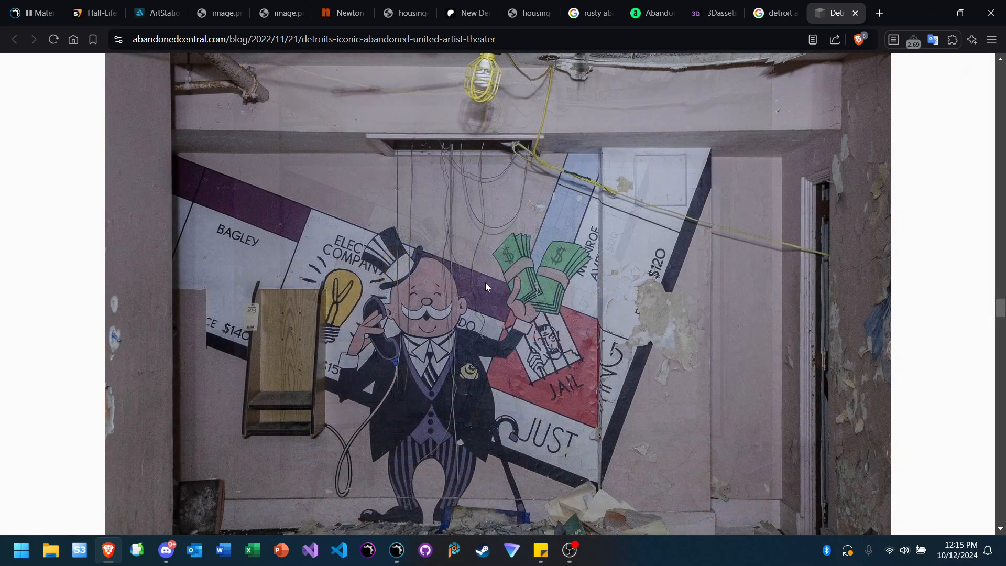
Step: View the enlarged photo of the rusty round vault door beside the curved pink counter and close it
{"action": "scroll", "coordinate": [463, 278], "scroll_direction": "down", "scroll_amount": 10}
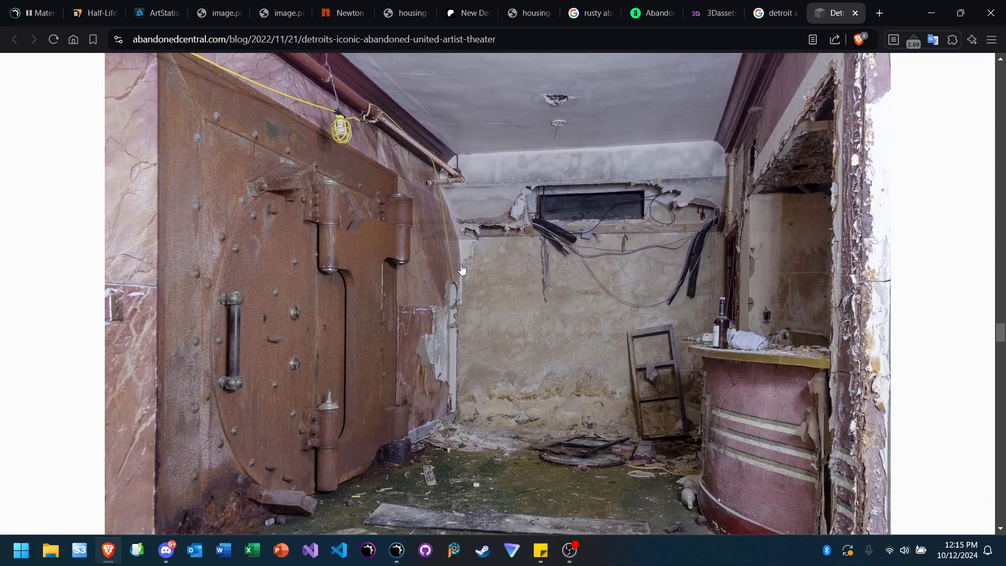
{"action": "left_click", "coordinate": [466, 283]}
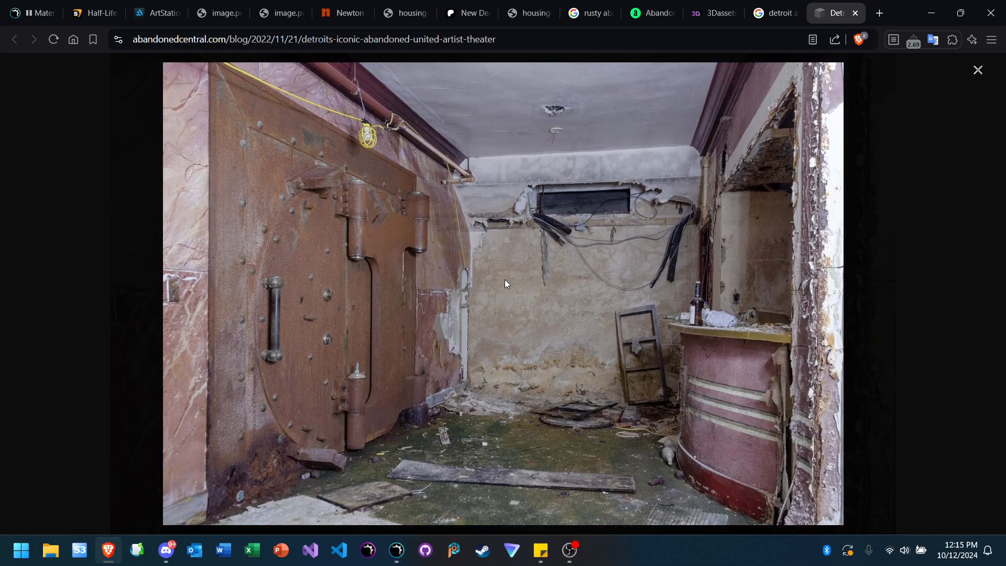
{"action": "left_click", "coordinate": [980, 70]}
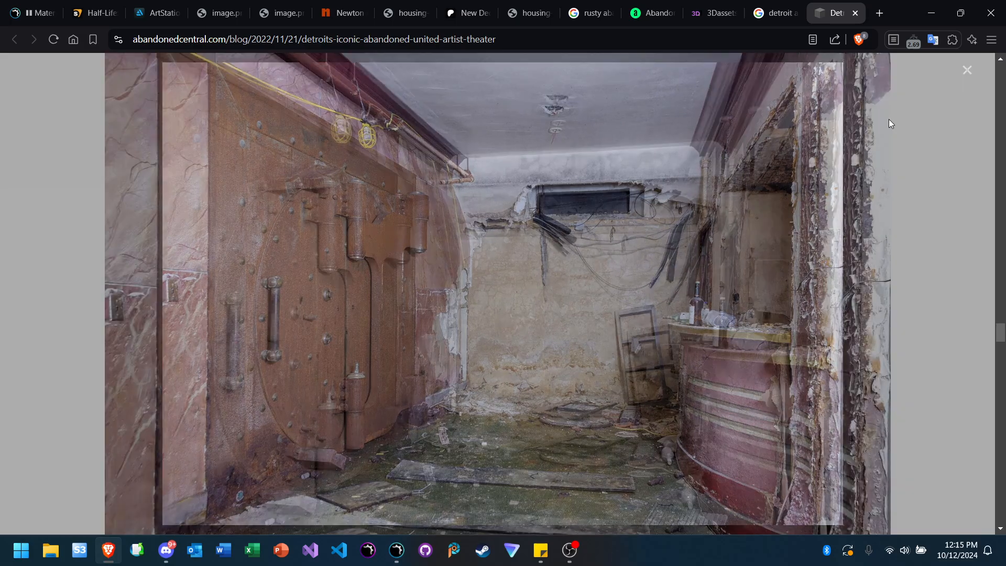
Step: Look over the theater's street exterior photo, reopen the rusty vault door photo at full size, and close it
{"action": "scroll", "coordinate": [548, 207], "scroll_direction": "down", "scroll_amount": 10}
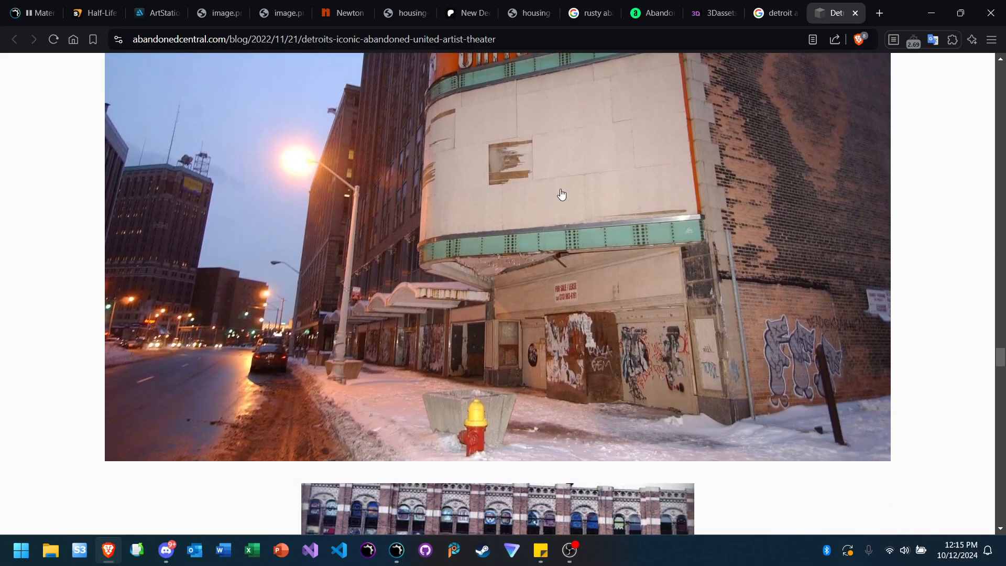
{"action": "scroll", "coordinate": [535, 220], "scroll_direction": "down", "scroll_amount": 5}
{"action": "scroll", "coordinate": [493, 284], "scroll_direction": "up", "scroll_amount": 10}
{"action": "scroll", "coordinate": [493, 284], "scroll_direction": "up", "scroll_amount": 5}
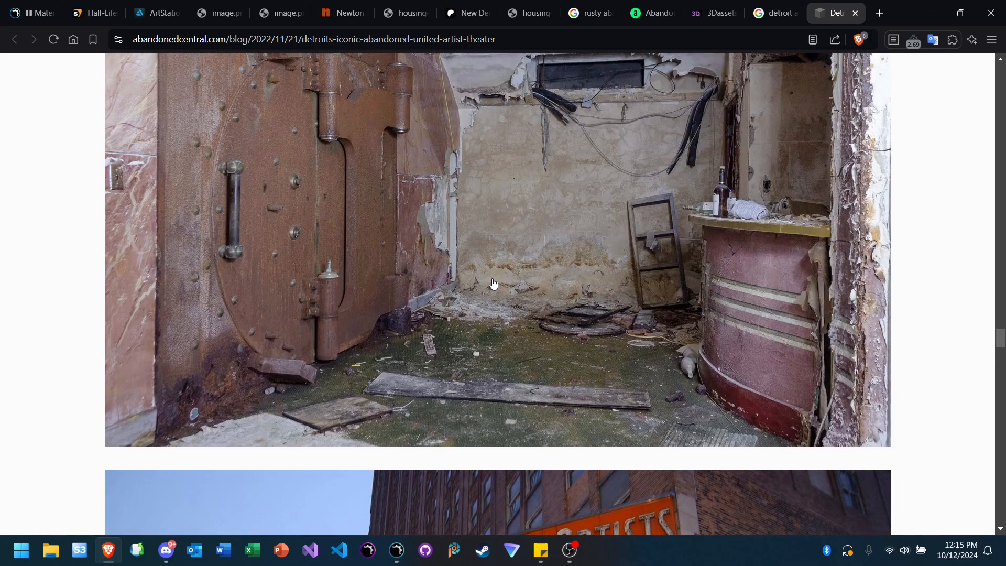
{"action": "left_click", "coordinate": [493, 284]}
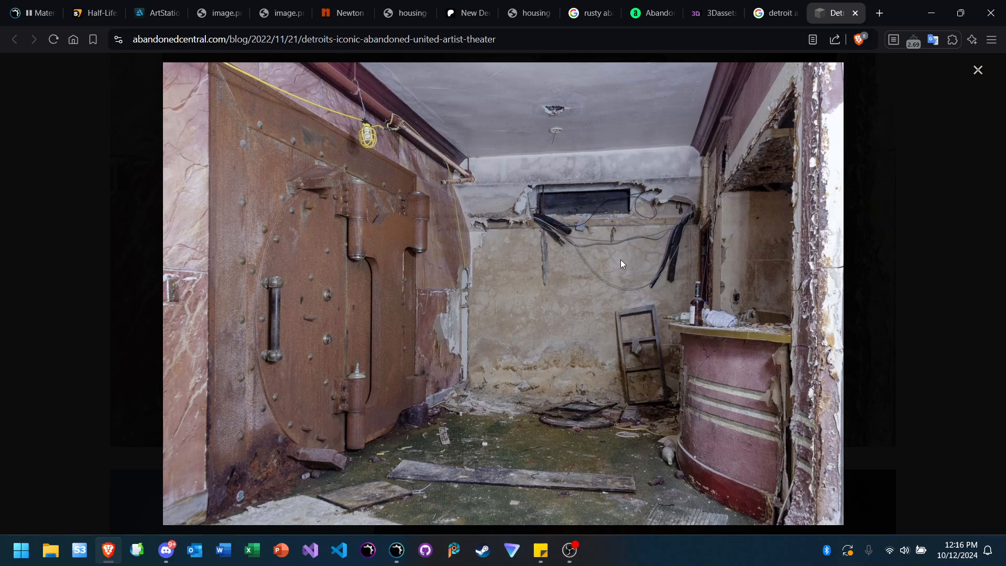
{"action": "left_click", "coordinate": [978, 75]}
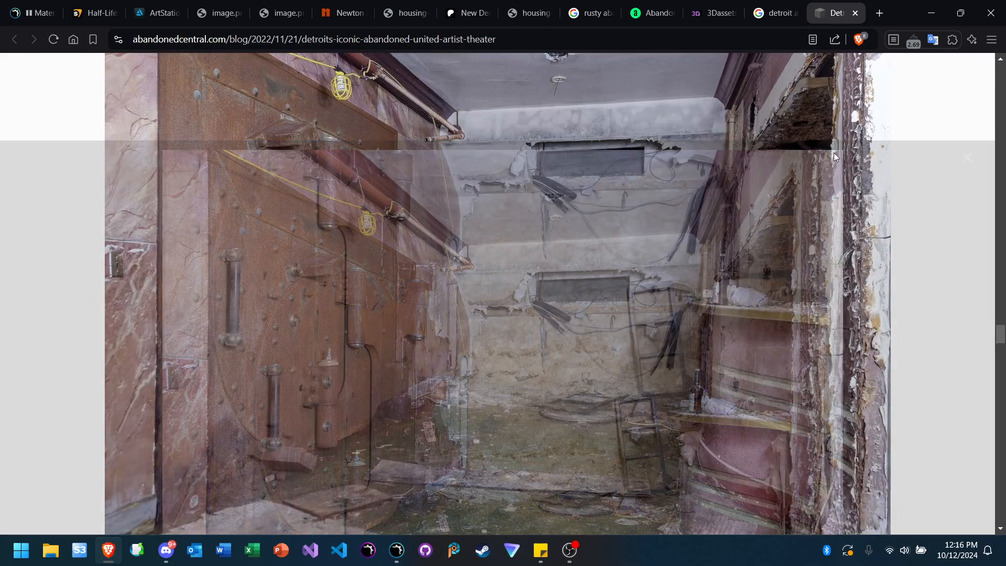
Step: Return through the article to the photo of the ornate Gothic plaster lattice
{"action": "scroll", "coordinate": [579, 270], "scroll_direction": "down", "scroll_amount": 10}
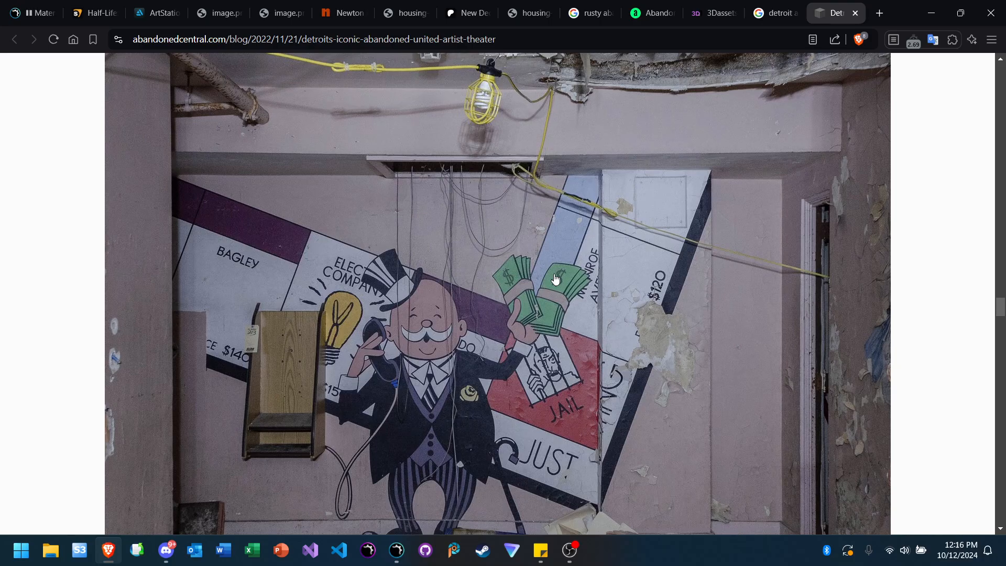
{"action": "scroll", "coordinate": [566, 275], "scroll_direction": "up", "scroll_amount": 10}
{"action": "scroll", "coordinate": [556, 279], "scroll_direction": "up", "scroll_amount": 12}
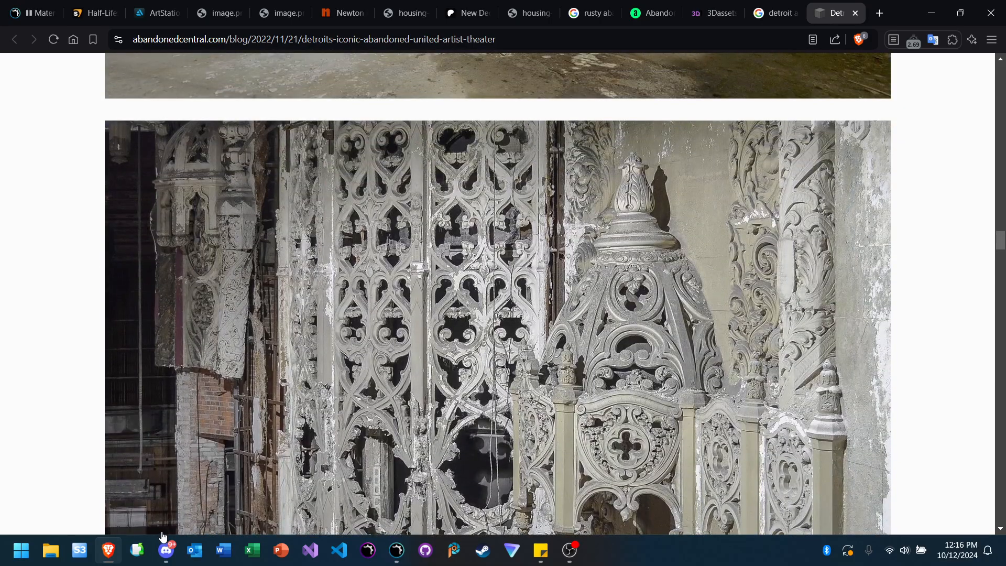
Step: Check Discord's General chat for new messages, and return to the ruined lobby photo in Brave
{"action": "left_click", "coordinate": [166, 550]}
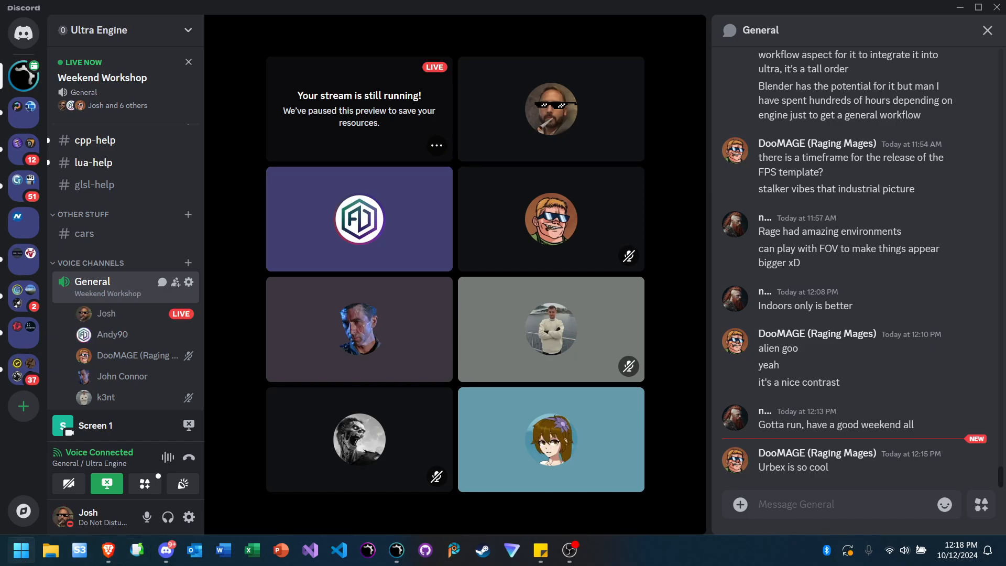
{"action": "left_click", "coordinate": [108, 550]}
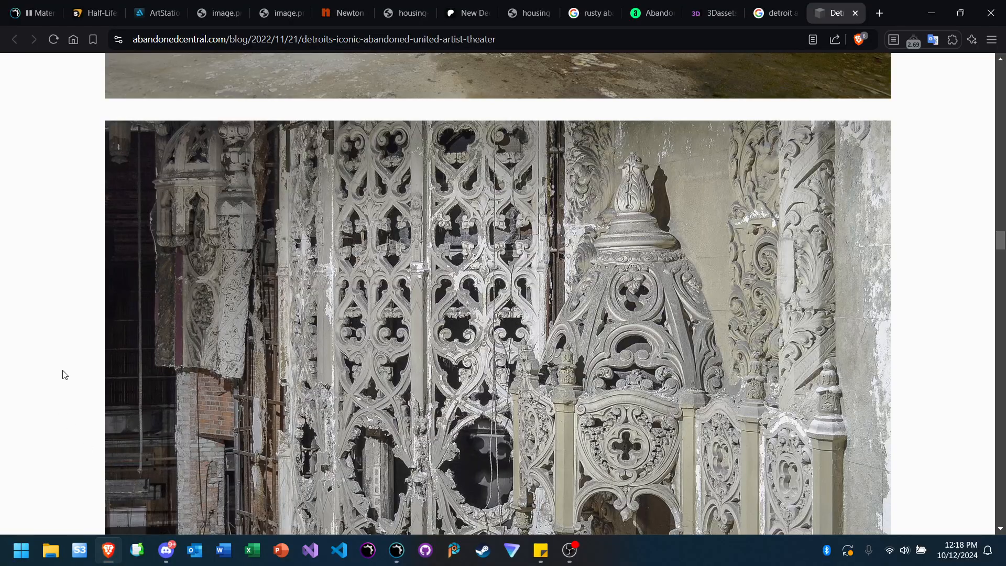
{"action": "scroll", "coordinate": [78, 384], "scroll_direction": "up", "scroll_amount": 8}
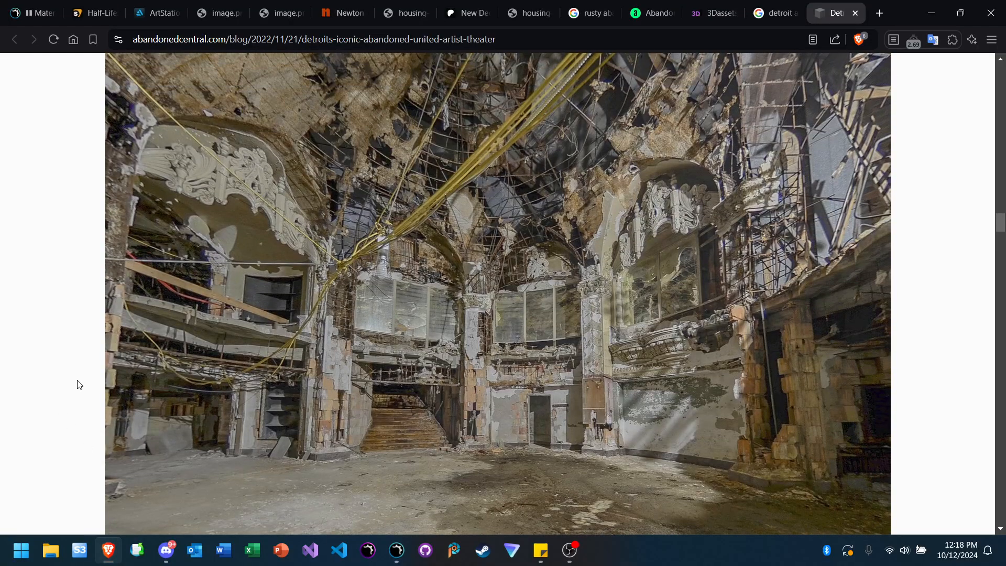
Step: Look back over the theater article's photos of the ruined stage, the Gothic plaster lattice and the ornate ceiling
{"action": "scroll", "coordinate": [79, 385], "scroll_direction": "up", "scroll_amount": 10}
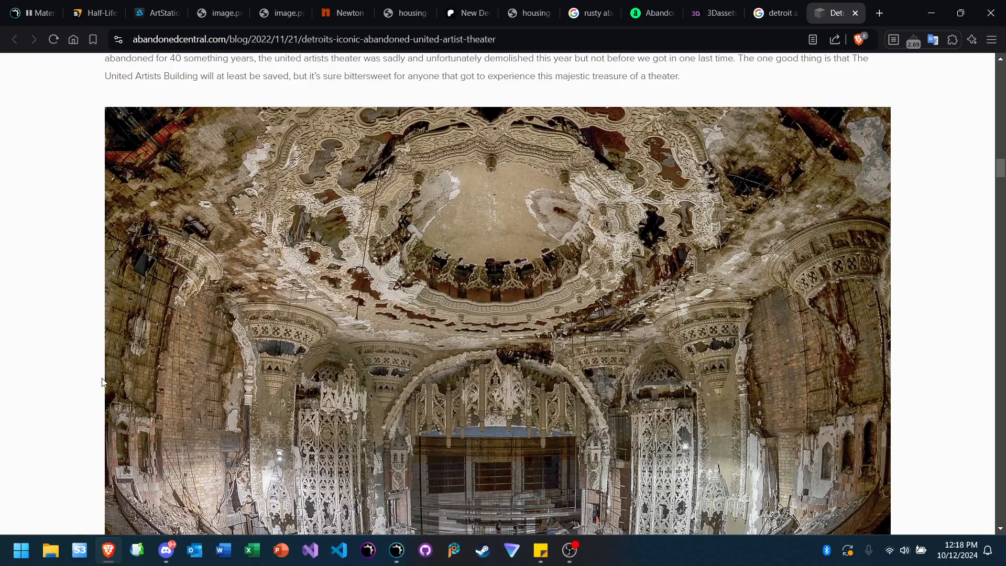
{"action": "scroll", "coordinate": [149, 350], "scroll_direction": "down", "scroll_amount": 6}
{"action": "scroll", "coordinate": [154, 352], "scroll_direction": "down", "scroll_amount": 3}
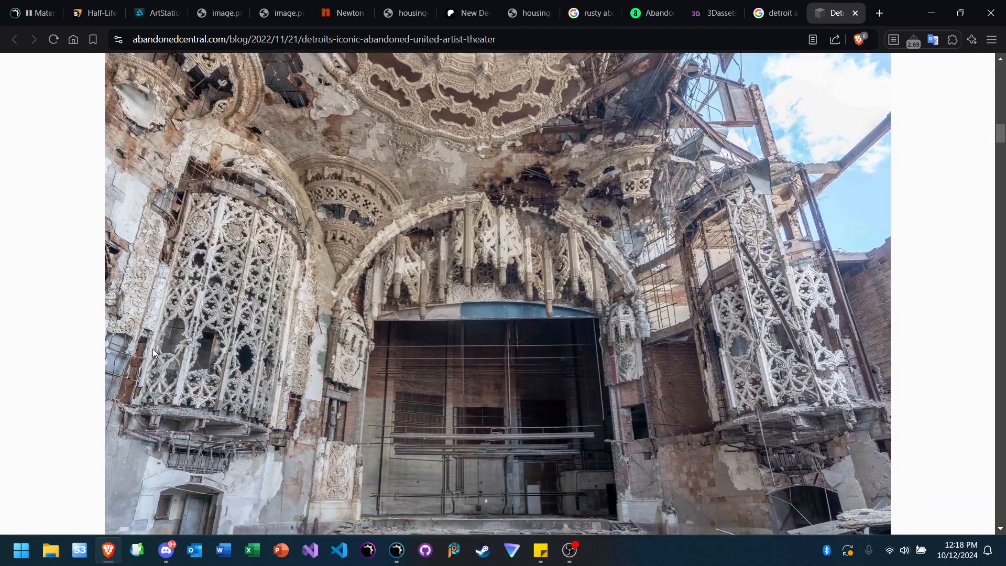
{"action": "scroll", "coordinate": [208, 359], "scroll_direction": "up", "scroll_amount": 1}
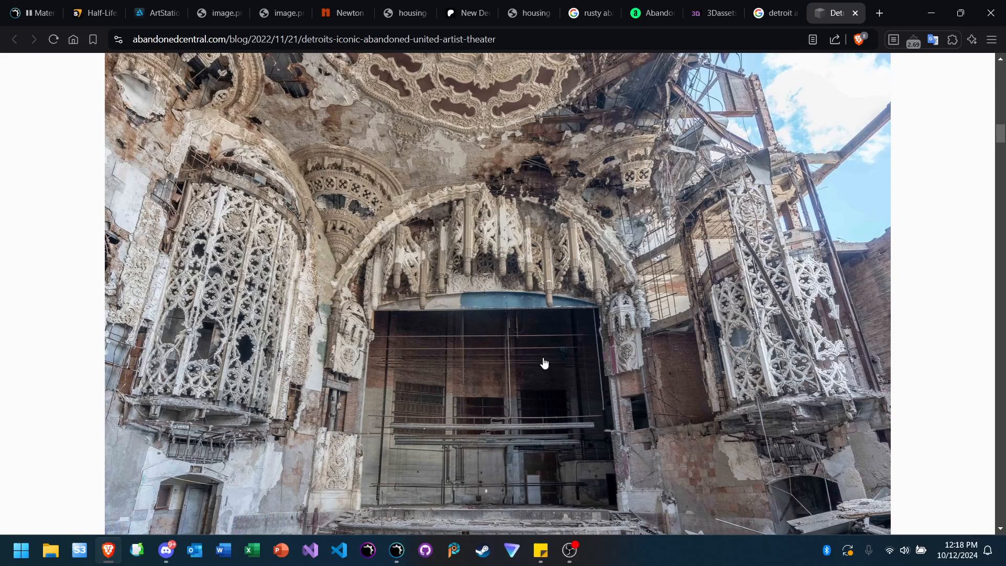
{"action": "scroll", "coordinate": [545, 366], "scroll_direction": "up", "scroll_amount": 10}
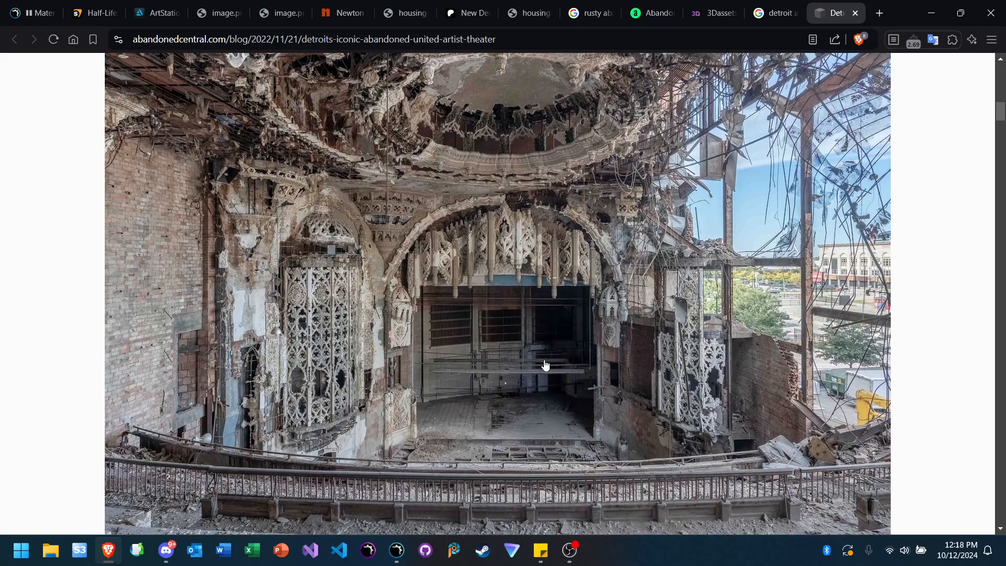
{"action": "scroll", "coordinate": [545, 365], "scroll_direction": "down", "scroll_amount": 1}
Step: Check Discord's General chat for new messages, and return to the edges map in Ultra Engine
{"action": "left_click", "coordinate": [399, 555]}
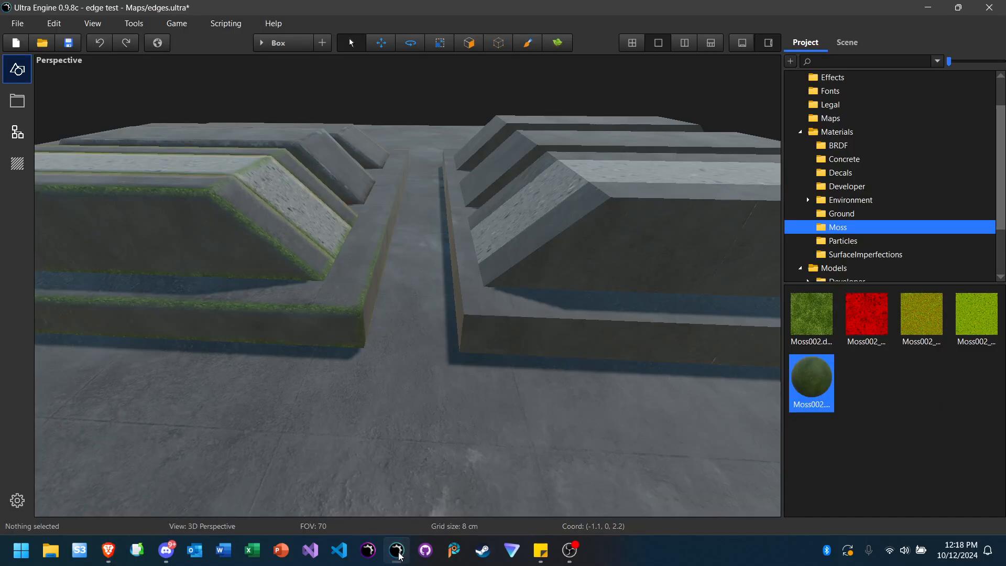
{"action": "left_click", "coordinate": [168, 555]}
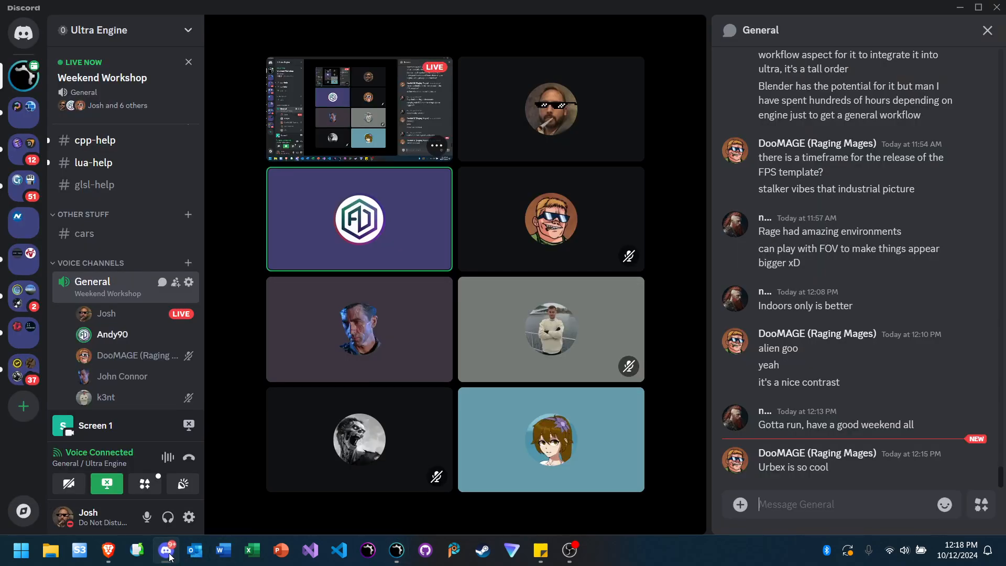
{"action": "left_click", "coordinate": [397, 550]}
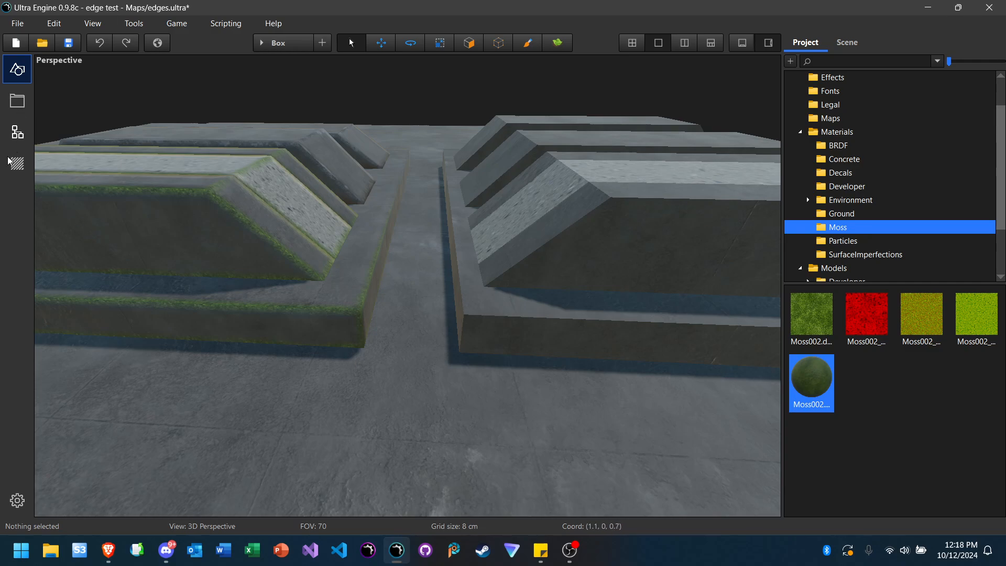
Step: Open the flowgraph editor and place the scene's parent Box with two child boxes as a node in the graph
{"action": "left_click", "coordinate": [16, 140]}
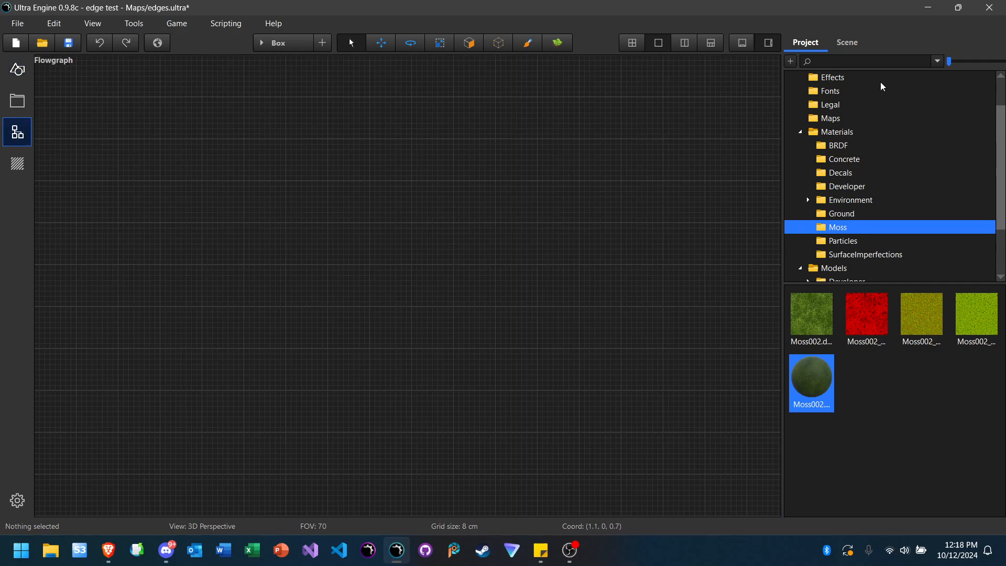
{"action": "left_click", "coordinate": [853, 46]}
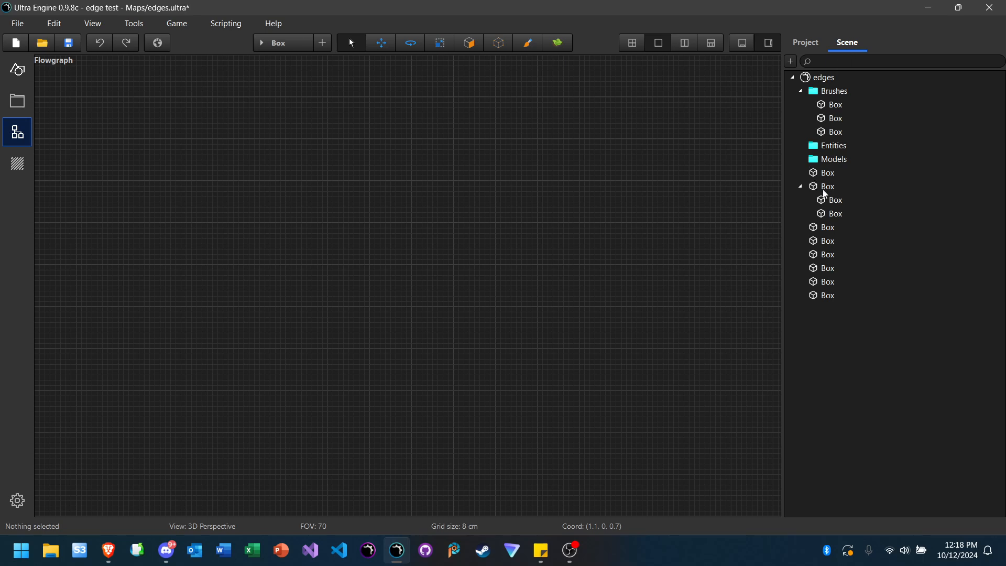
{"action": "left_click_drag", "start_coordinate": [824, 193], "coordinate": [273, 201]}
{"action": "left_click", "coordinate": [342, 203]}
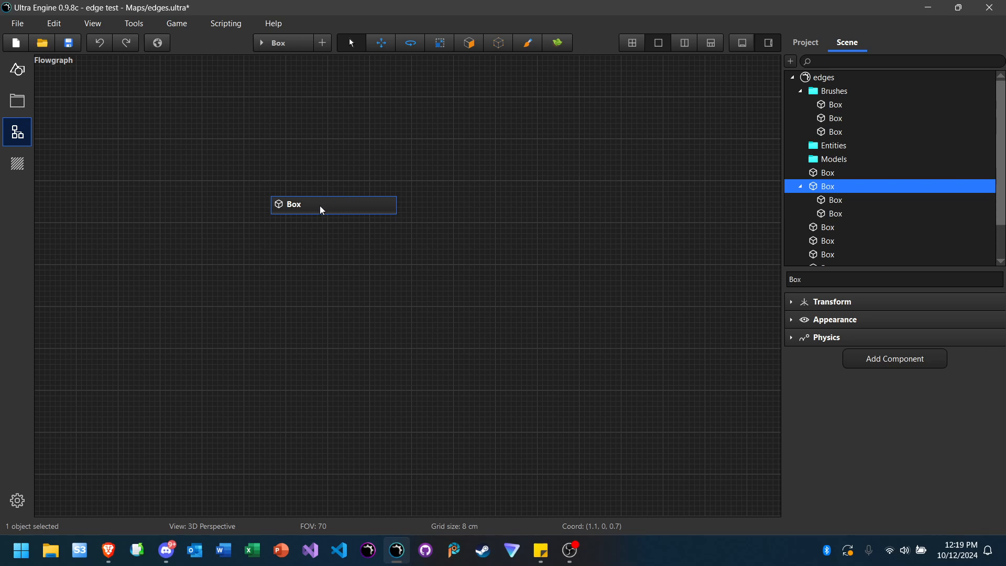
{"action": "left_click_drag", "start_coordinate": [322, 209], "coordinate": [210, 181]}
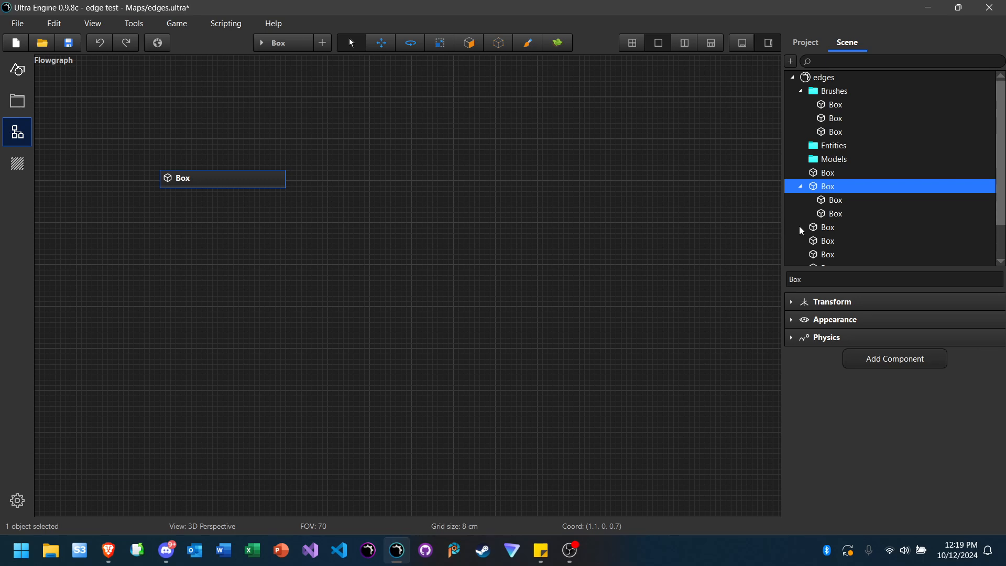
Step: Add the next Box in the scene tree as a second flowgraph node and stack it directly under the first
{"action": "left_click_drag", "start_coordinate": [367, 288], "coordinate": [367, 289]}
{"action": "left_click", "coordinate": [432, 297]}
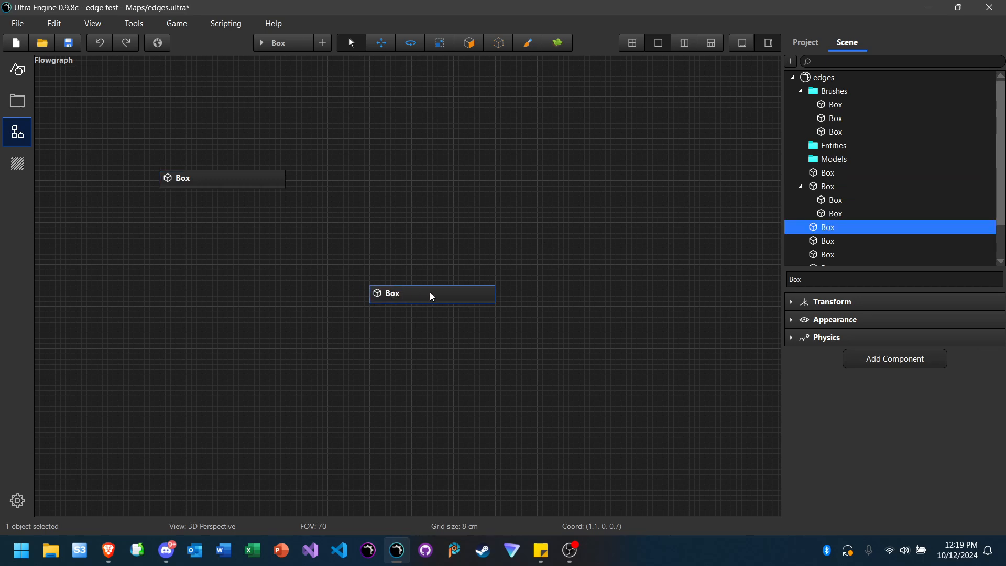
{"action": "left_click_drag", "start_coordinate": [435, 296], "coordinate": [321, 282]}
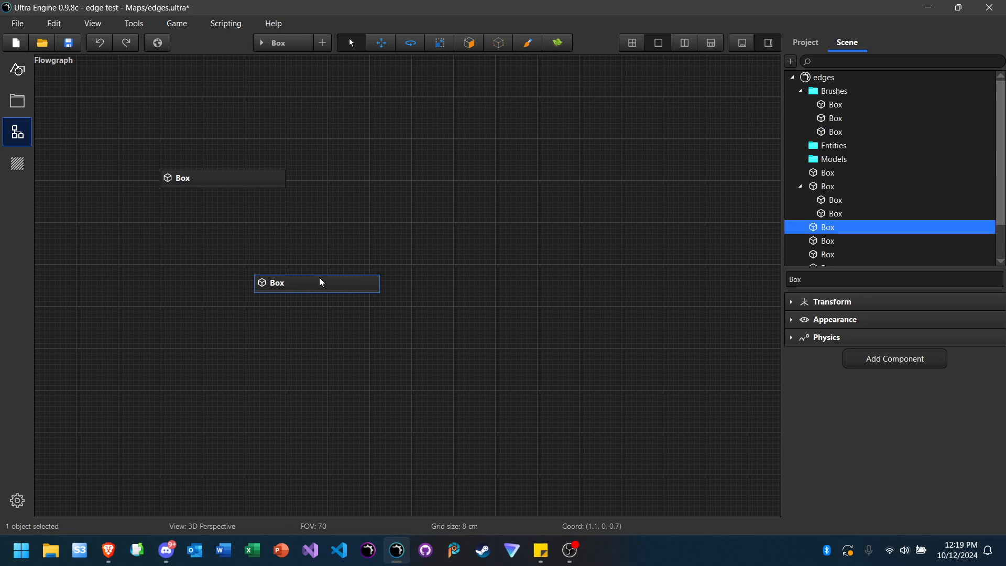
{"action": "left_click", "coordinate": [225, 175]}
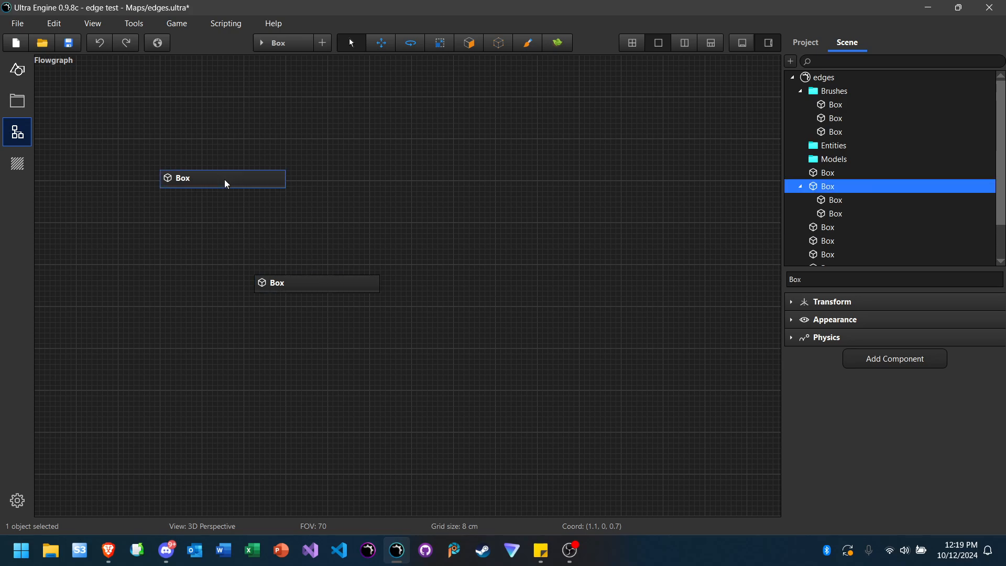
{"action": "left_click_drag", "start_coordinate": [224, 179], "coordinate": [231, 151]}
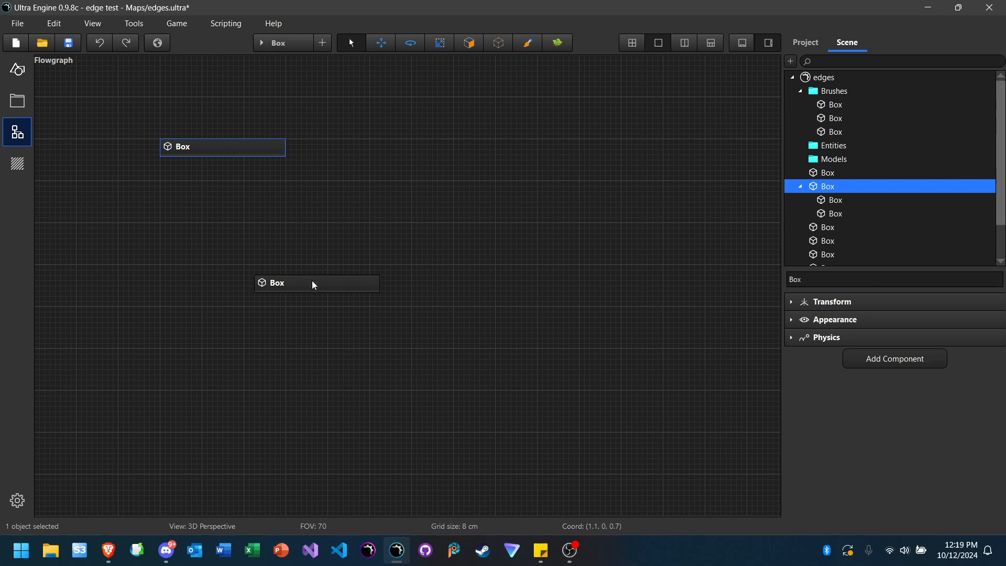
{"action": "left_click_drag", "start_coordinate": [312, 285], "coordinate": [215, 269]}
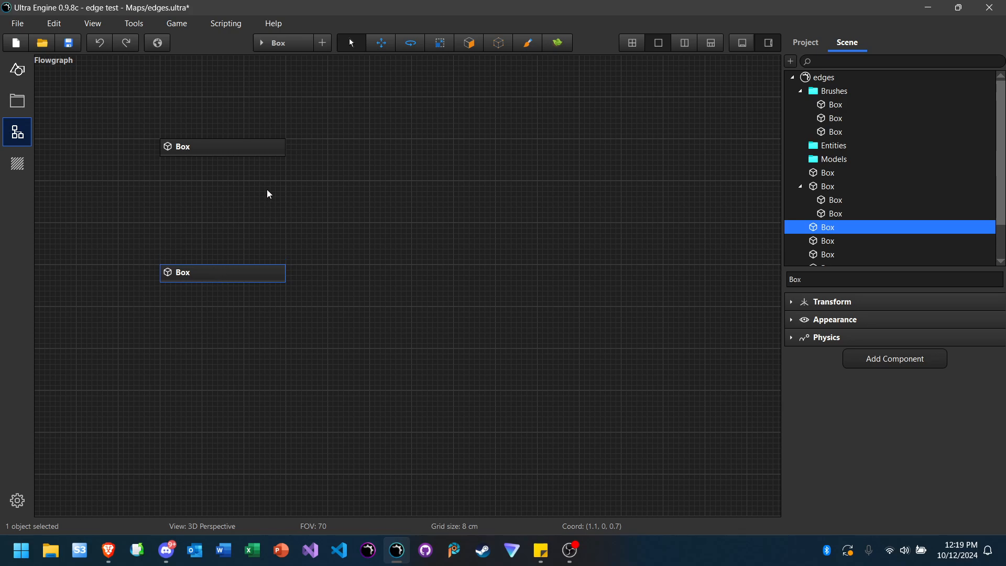
Step: Rearrange the two Box nodes side by side in one horizontal row of the flowgraph
{"action": "left_click", "coordinate": [219, 156]}
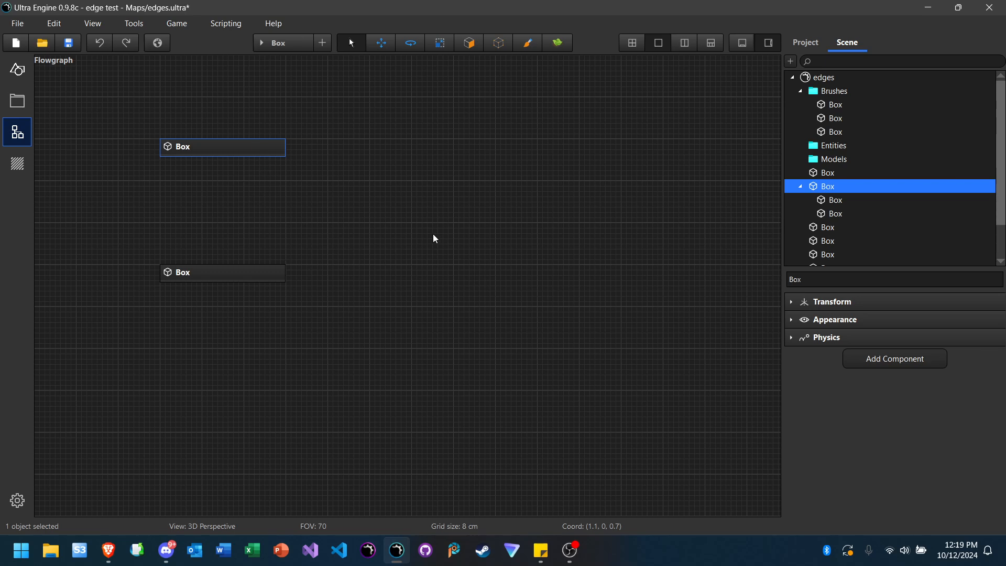
{"action": "left_click", "coordinate": [234, 277]}
{"action": "left_click_drag", "start_coordinate": [208, 154], "coordinate": [172, 193]}
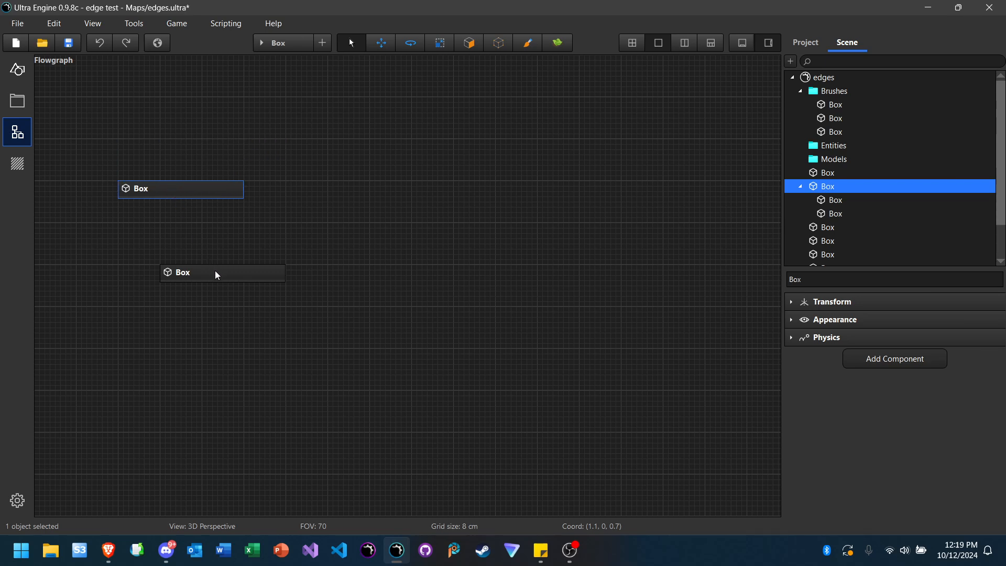
{"action": "left_click_drag", "start_coordinate": [217, 275], "coordinate": [467, 197]}
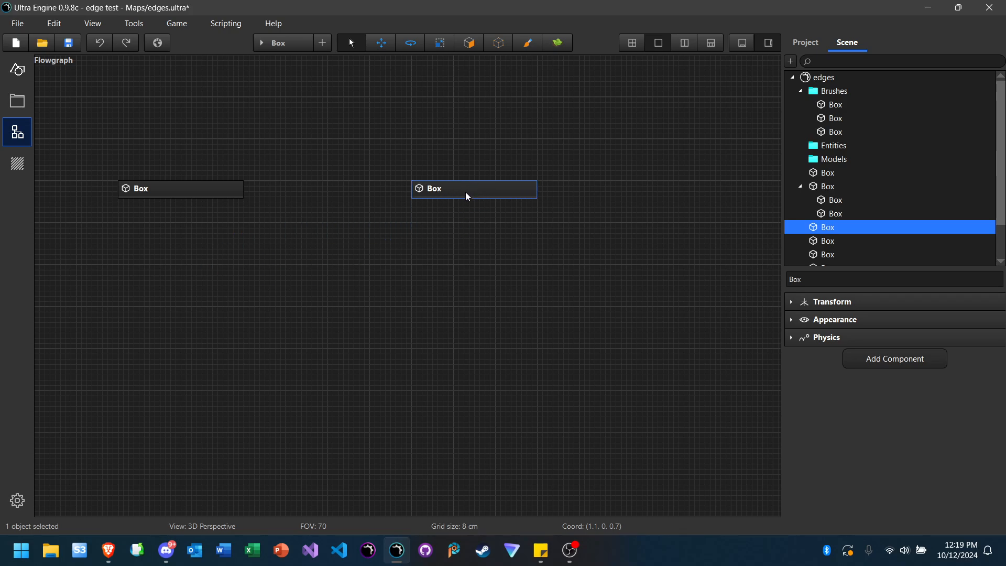
{"action": "left_click_drag", "start_coordinate": [190, 189], "coordinate": [233, 193]}
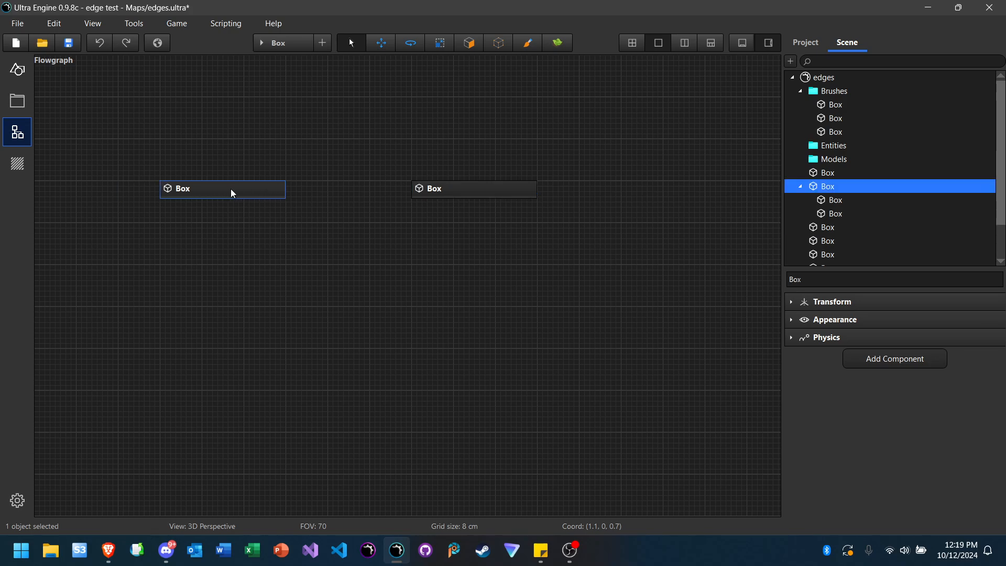
Step: Stagger the two Box nodes diagonally, with the parent Box's node higher and the second node below and beside it
{"action": "left_click_drag", "start_coordinate": [462, 197], "coordinate": [381, 240]}
{"action": "left_click", "coordinate": [248, 195]}
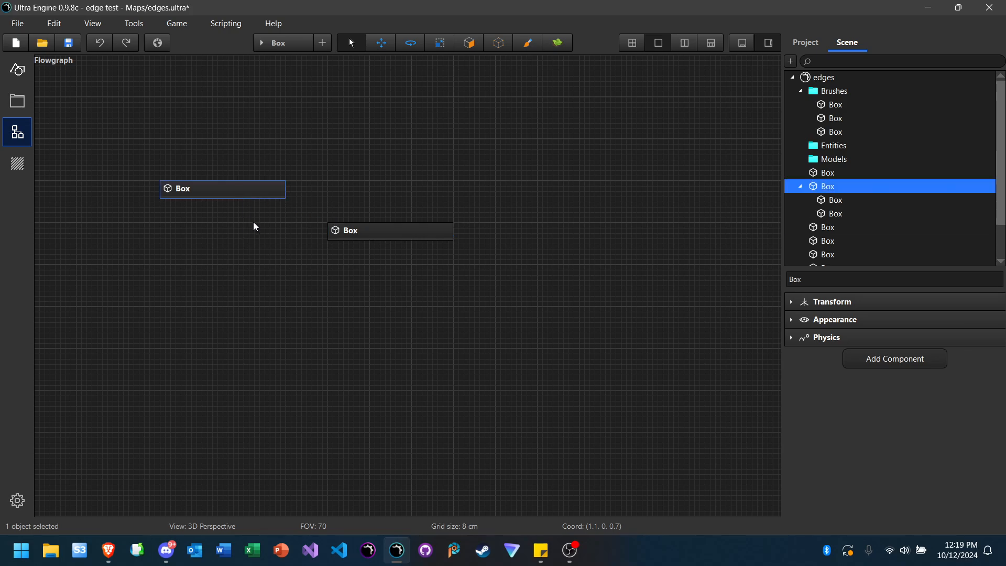
{"action": "left_click", "coordinate": [377, 229]}
{"action": "left_click", "coordinate": [216, 190]}
{"action": "left_click_drag", "start_coordinate": [217, 193], "coordinate": [215, 145]}
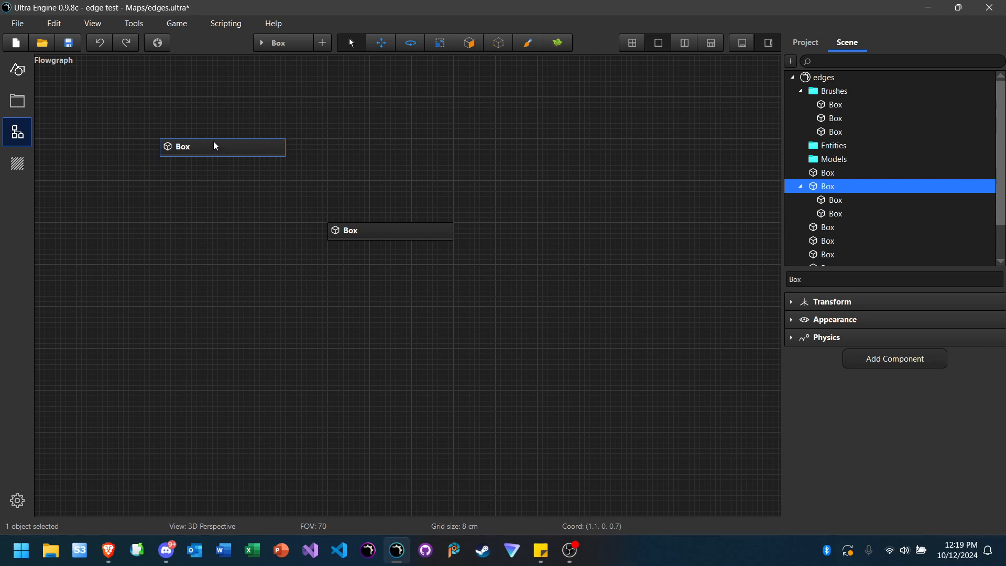
Step: Select the two Box nodes in turn, return to the 3D perspective view, and clear the selection
{"action": "left_click", "coordinate": [384, 239]}
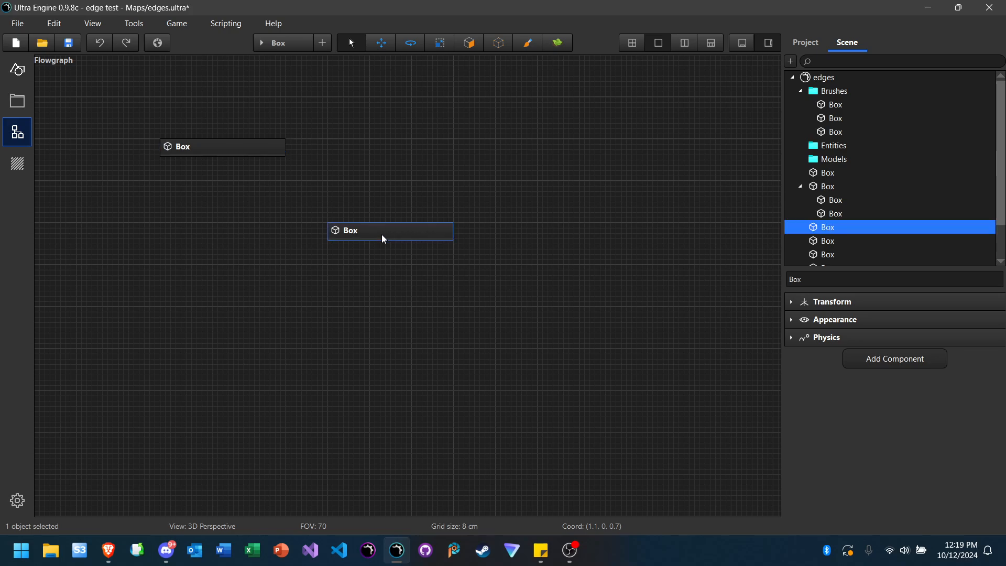
{"action": "left_click", "coordinate": [198, 145]}
{"action": "left_click", "coordinate": [17, 69]}
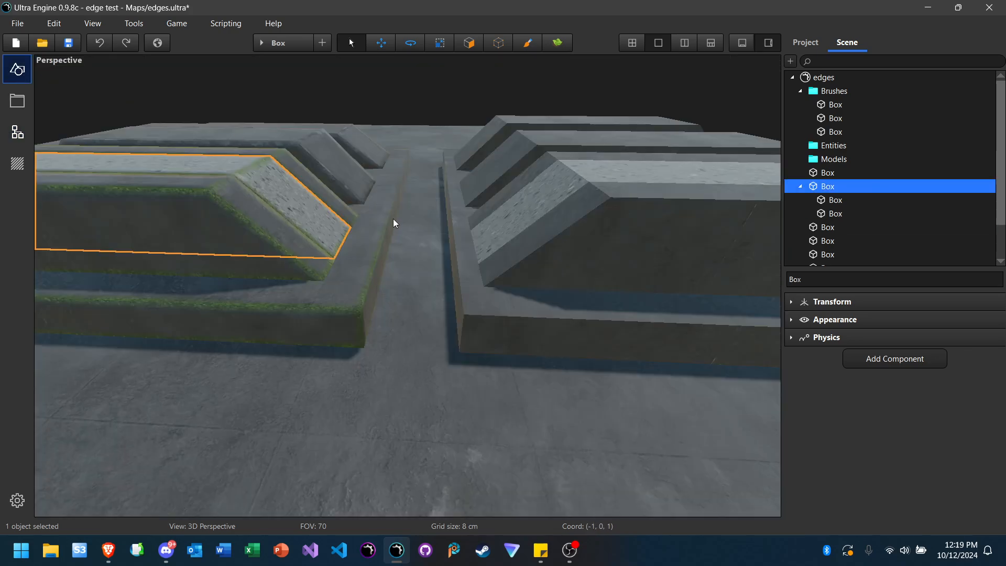
{"action": "left_click", "coordinate": [411, 101]}
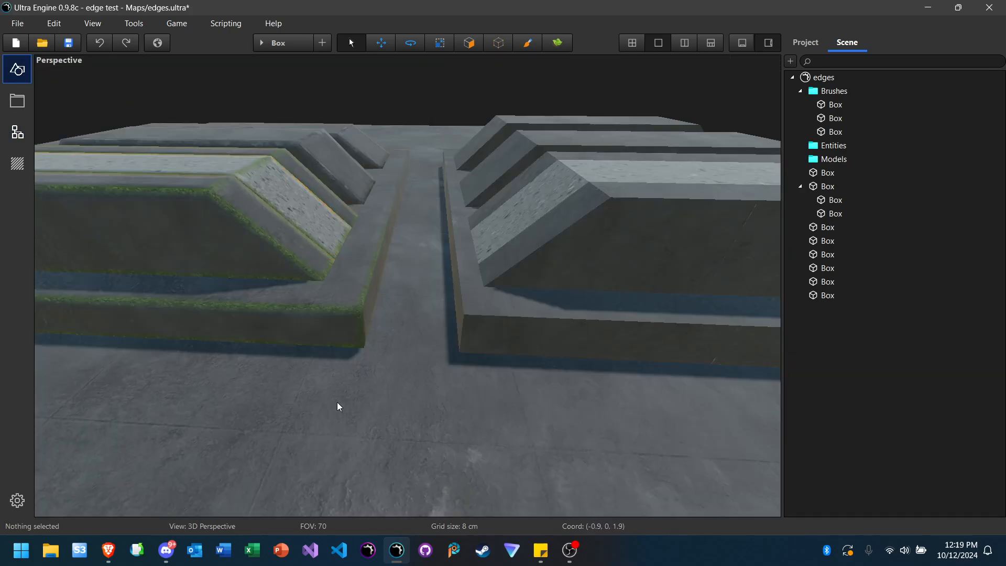
Step: Switch to Brave and review the open reference images, including the containers, the factory buildings with street lamps, and the broken housing wall
{"action": "left_click", "coordinate": [108, 551]}
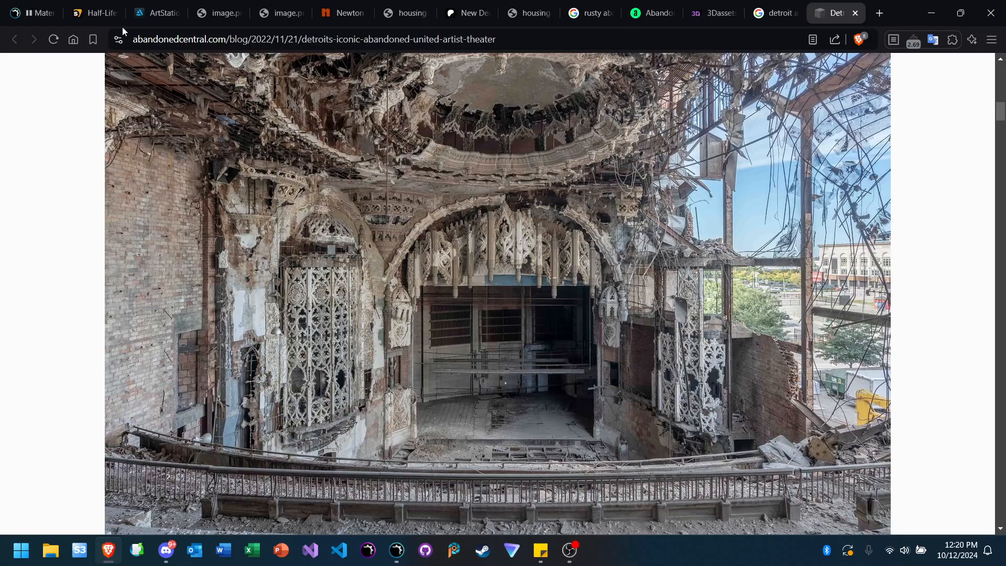
{"action": "left_click", "coordinate": [156, 15]}
{"action": "left_click", "coordinate": [222, 14]}
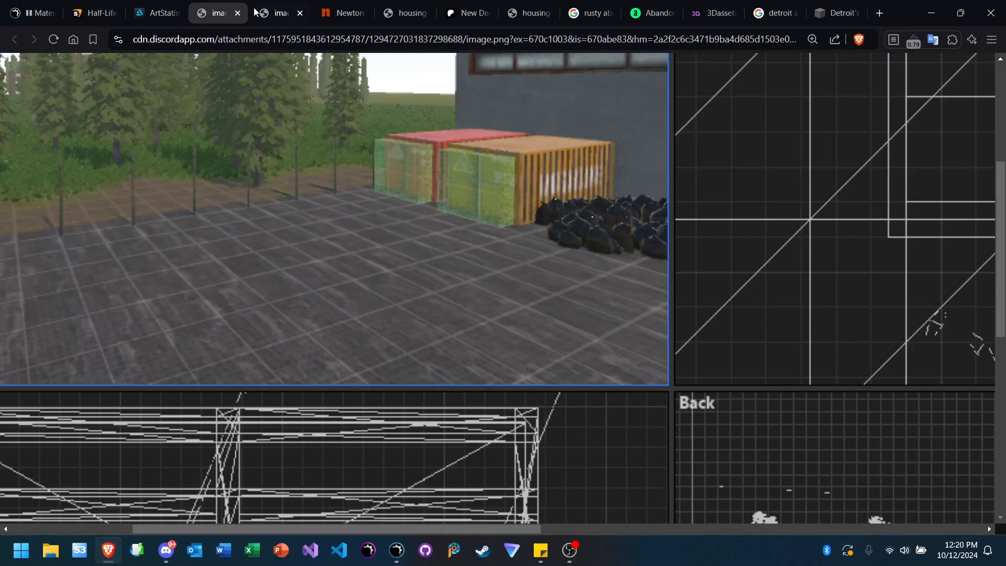
{"action": "left_click", "coordinate": [277, 14]}
{"action": "left_click", "coordinate": [345, 18]}
{"action": "left_click", "coordinate": [266, 14]}
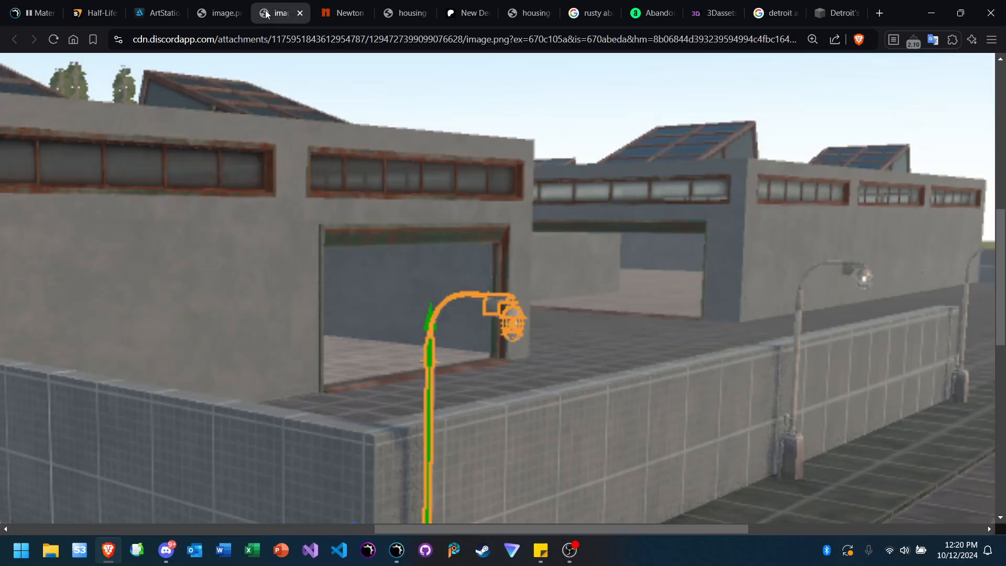
{"action": "left_click", "coordinate": [408, 14]}
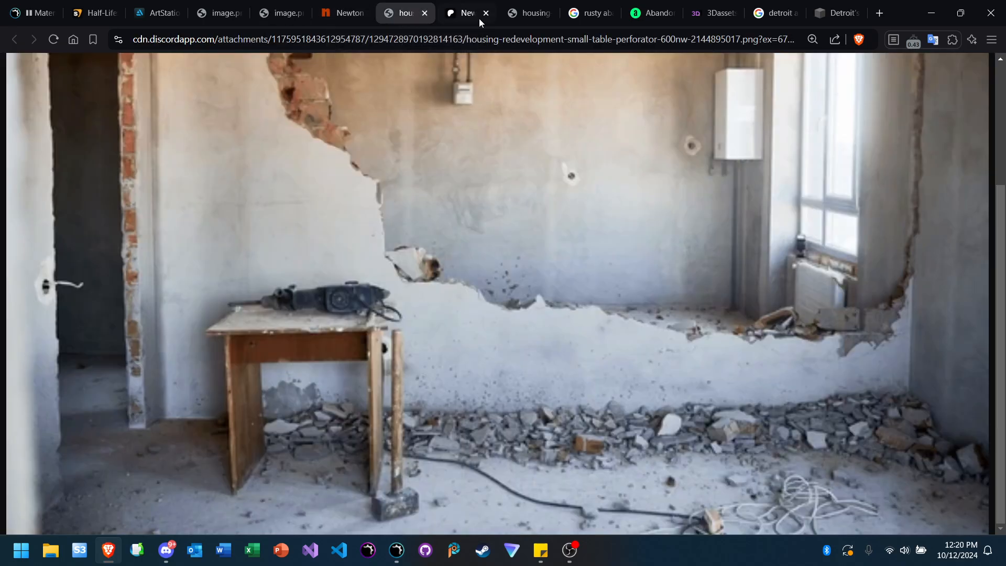
{"action": "left_click", "coordinate": [472, 16]}
{"action": "left_click", "coordinate": [526, 14]}
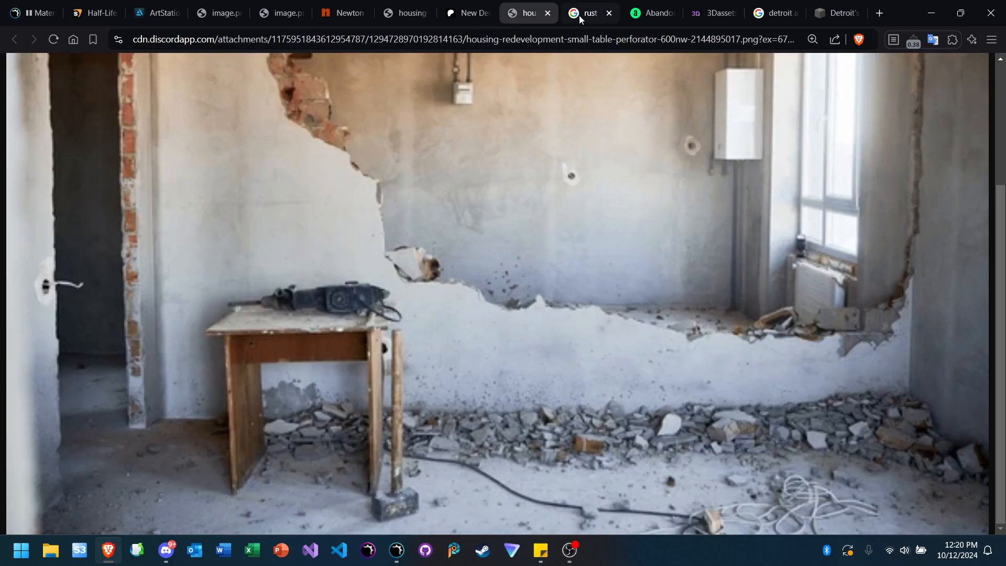
Step: In the rusty abandoned factory image results, open the industrial machine tools workshop photo on its Adobe Stock page
{"action": "left_click", "coordinate": [592, 17]}
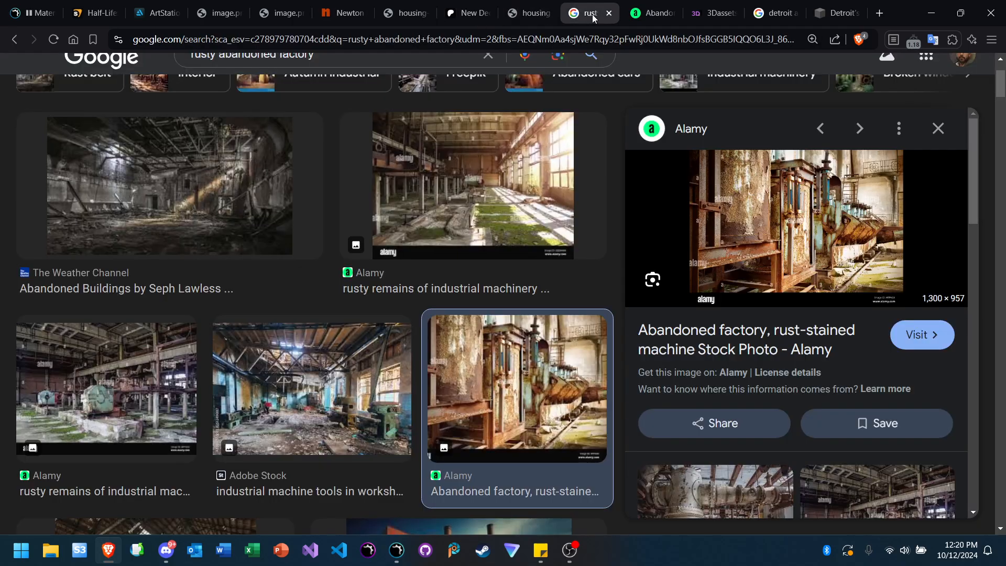
{"action": "left_click", "coordinate": [182, 224]}
{"action": "left_click", "coordinate": [236, 467]}
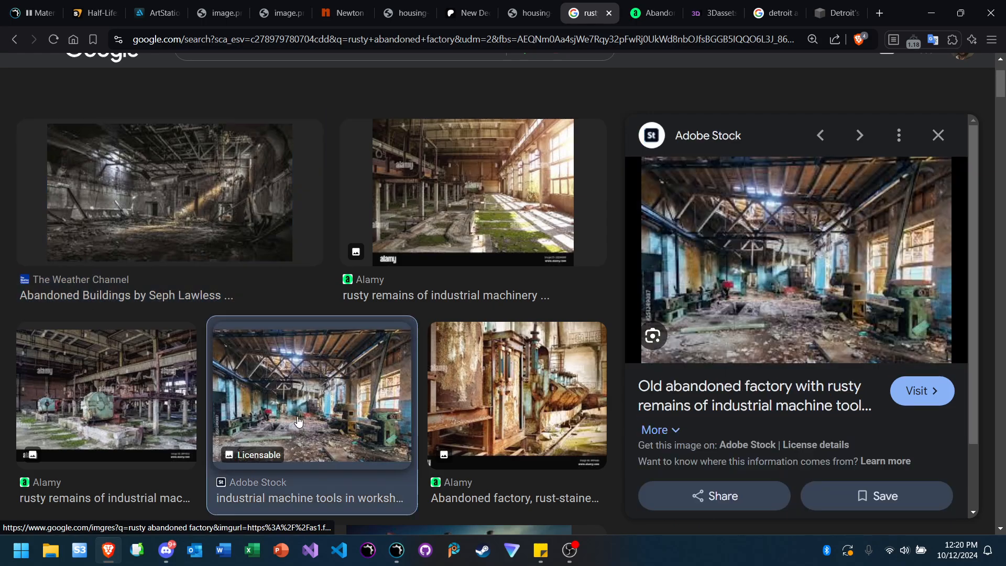
{"action": "left_click", "coordinate": [815, 268]}
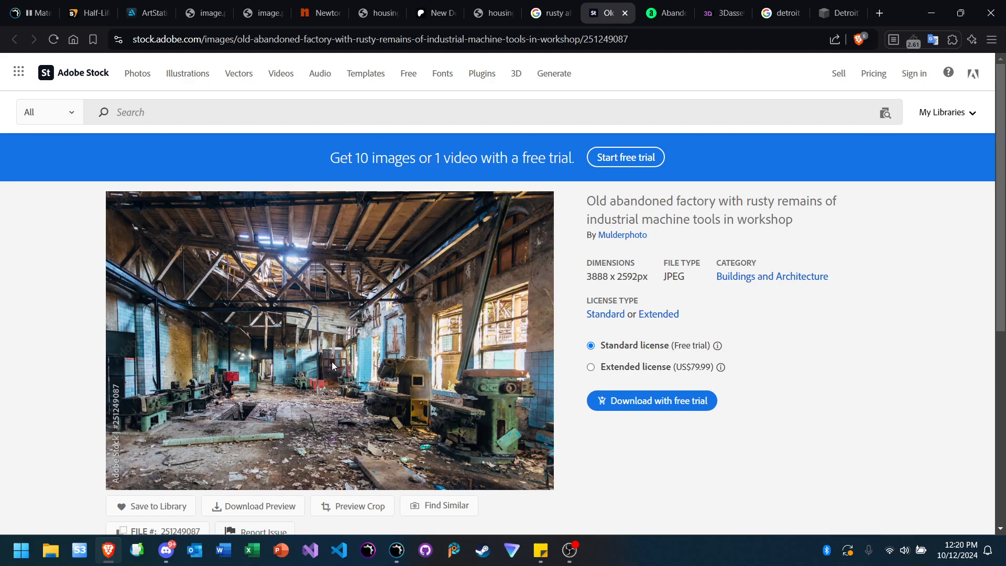
Step: Switch to Discord, browse the Ultra Engine screenshots channel back to the red alien goo corridor image, and open that image in the browser
{"action": "left_click", "coordinate": [168, 550]}
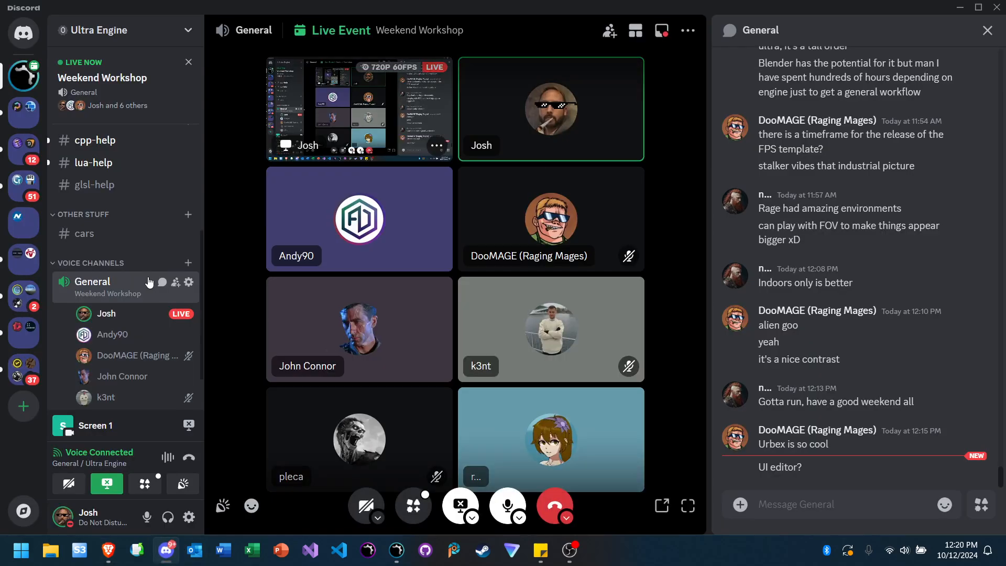
{"action": "scroll", "coordinate": [123, 198], "scroll_direction": "up", "scroll_amount": 5}
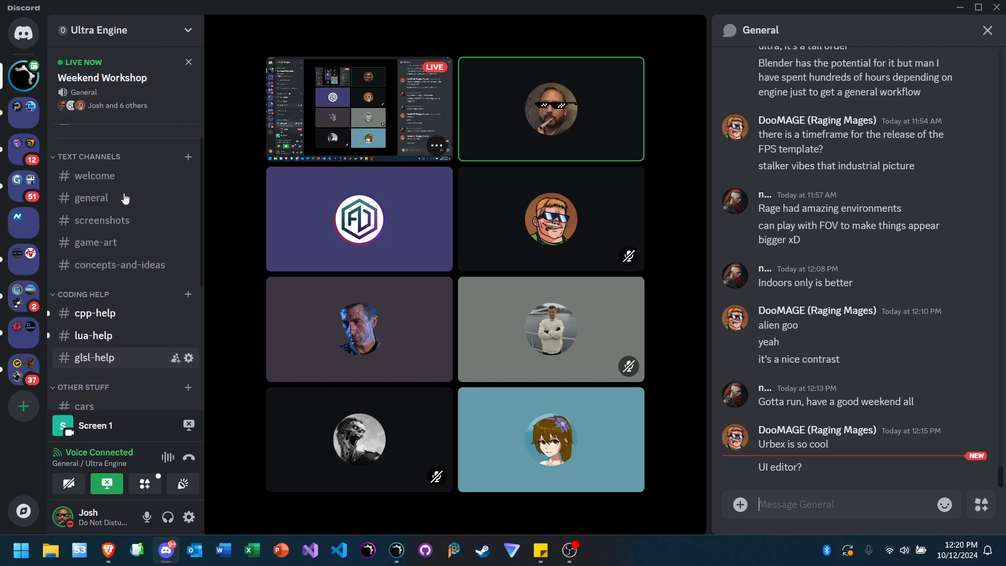
{"action": "left_click", "coordinate": [99, 244]}
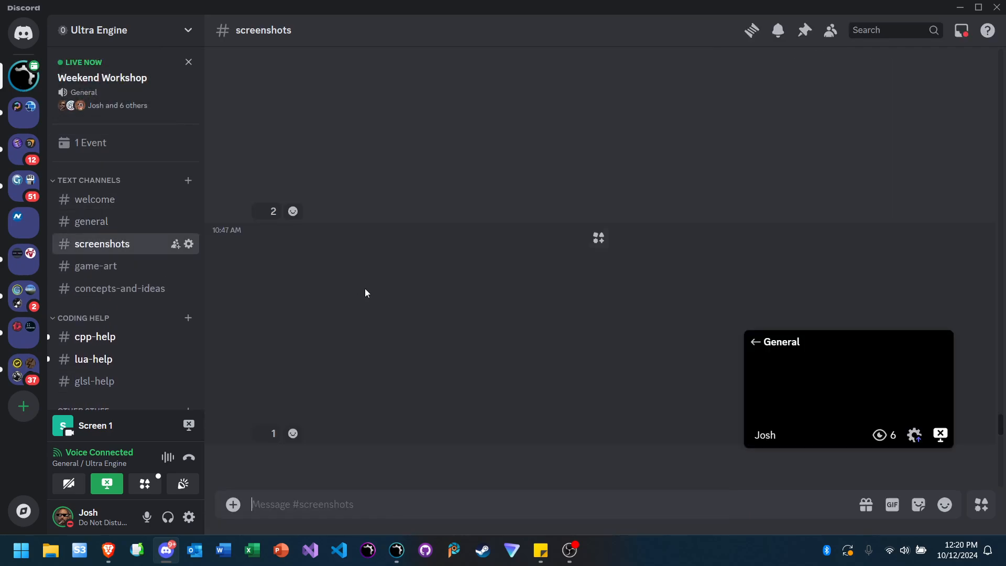
{"action": "scroll", "coordinate": [668, 335], "scroll_direction": "up", "scroll_amount": 7}
{"action": "scroll", "coordinate": [668, 333], "scroll_direction": "up", "scroll_amount": 15}
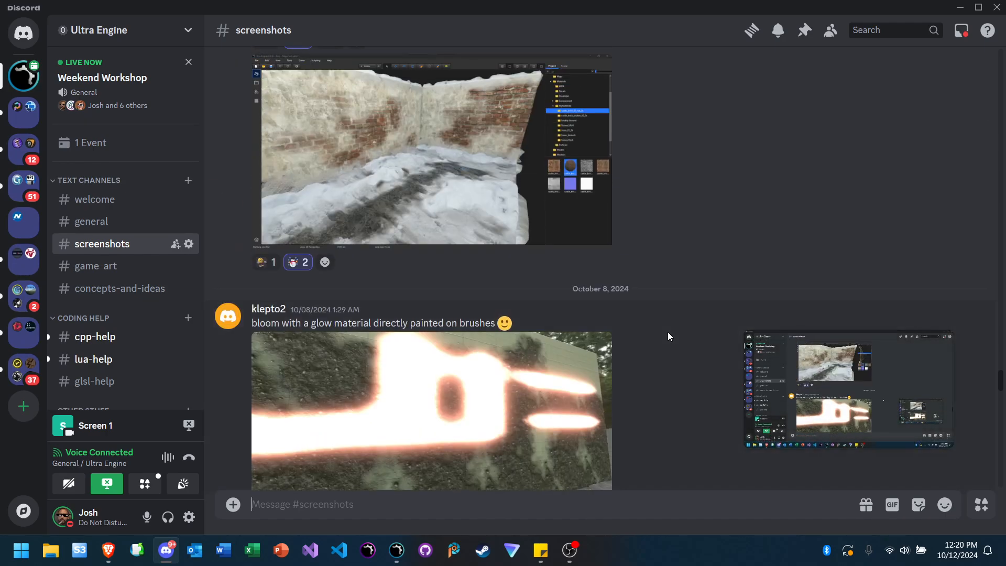
{"action": "scroll", "coordinate": [668, 335], "scroll_direction": "up", "scroll_amount": 15}
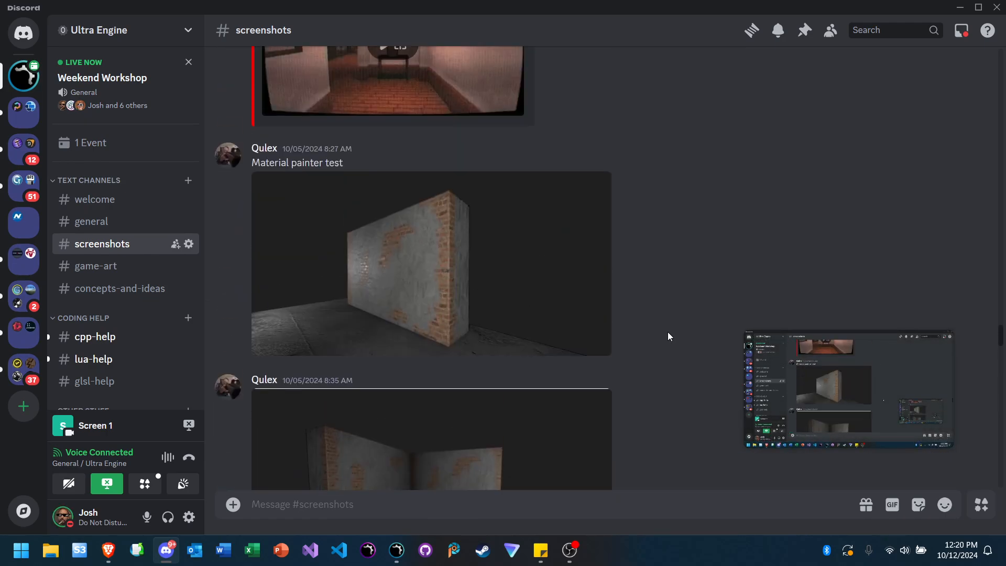
{"action": "scroll", "coordinate": [667, 335], "scroll_direction": "up", "scroll_amount": 15}
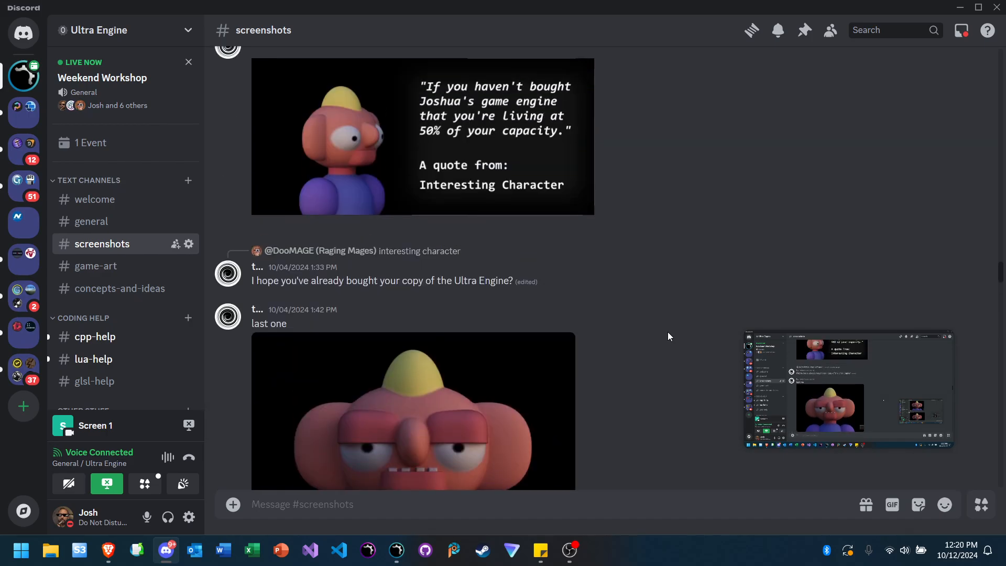
{"action": "scroll", "coordinate": [668, 336], "scroll_direction": "up", "scroll_amount": 15}
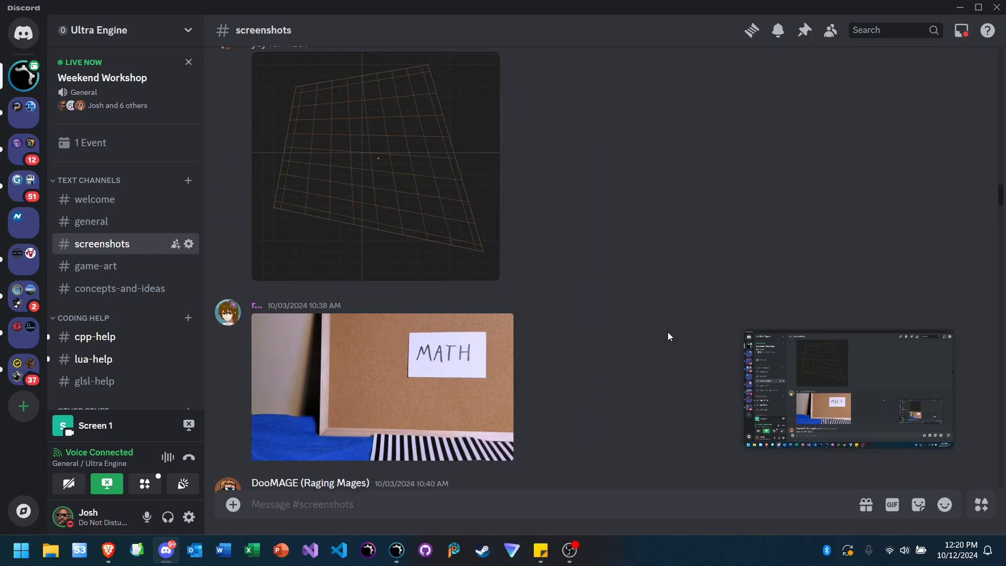
{"action": "scroll", "coordinate": [667, 335], "scroll_direction": "up", "scroll_amount": 15}
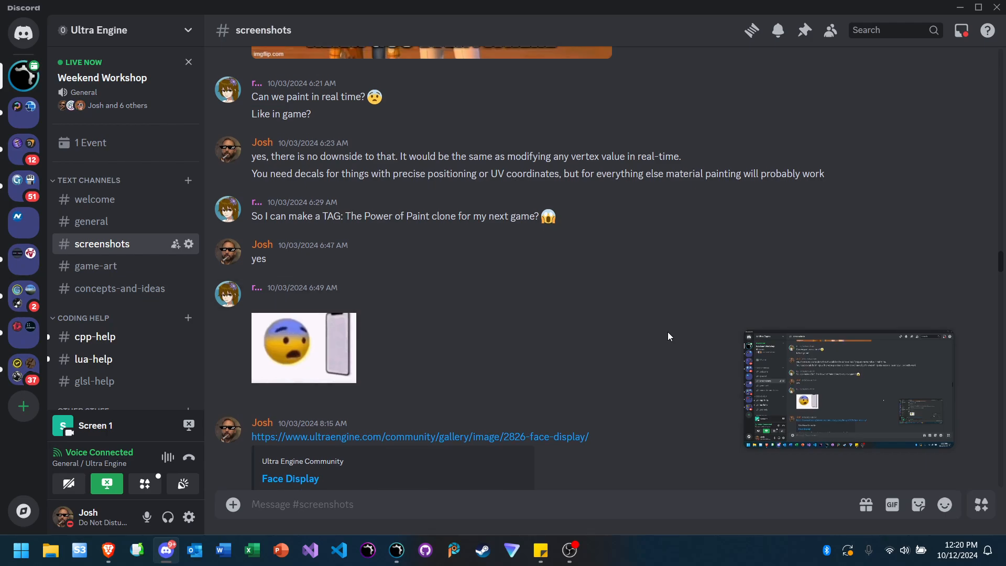
{"action": "left_click", "coordinate": [476, 314]}
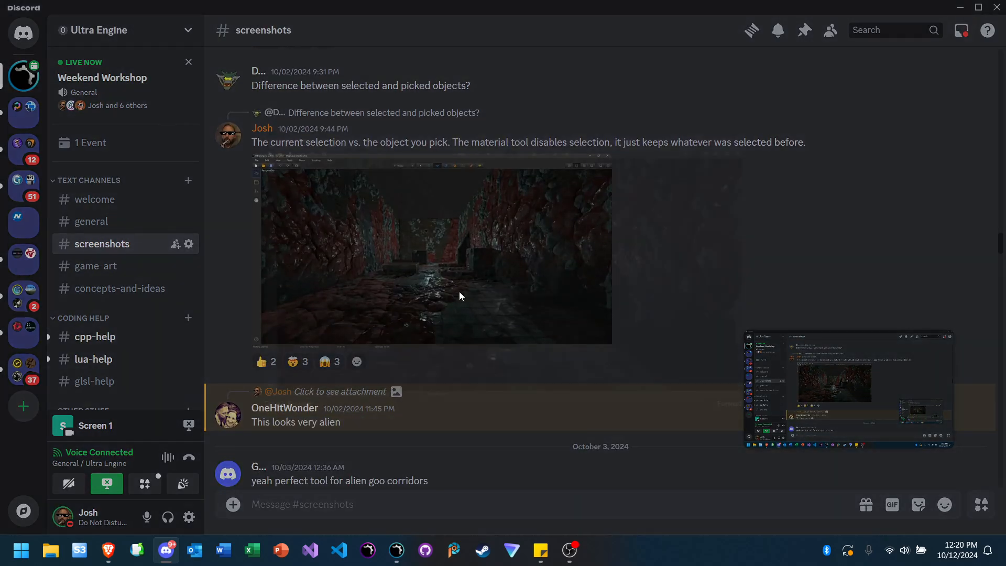
{"action": "left_click", "coordinate": [216, 450]}
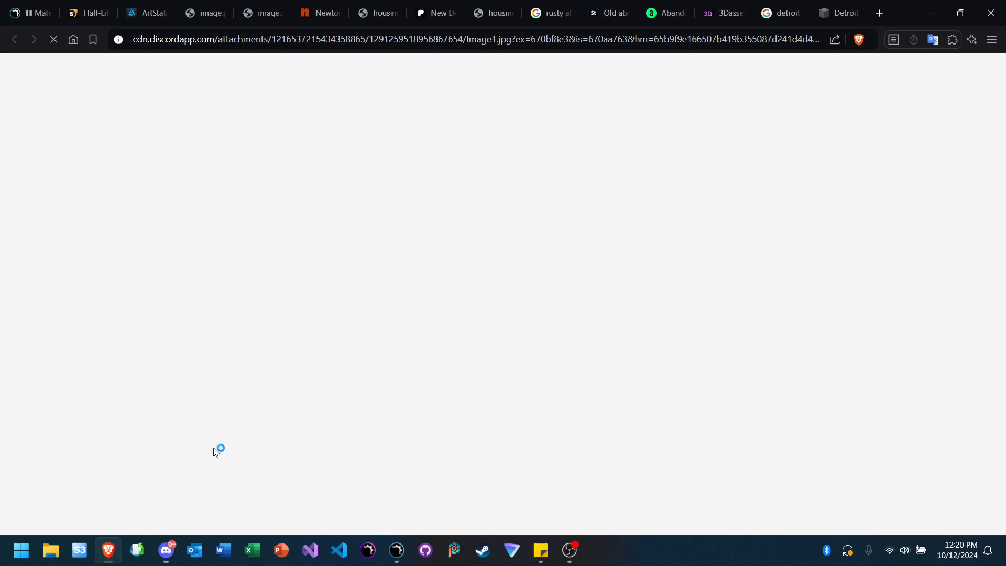
Step: Examine the corridor screenshot's painted walls, brick back wall, blocks and wet tiled floor, both close up and as a whole
{"action": "scroll", "coordinate": [423, 253], "scroll_direction": "down", "scroll_amount": 3}
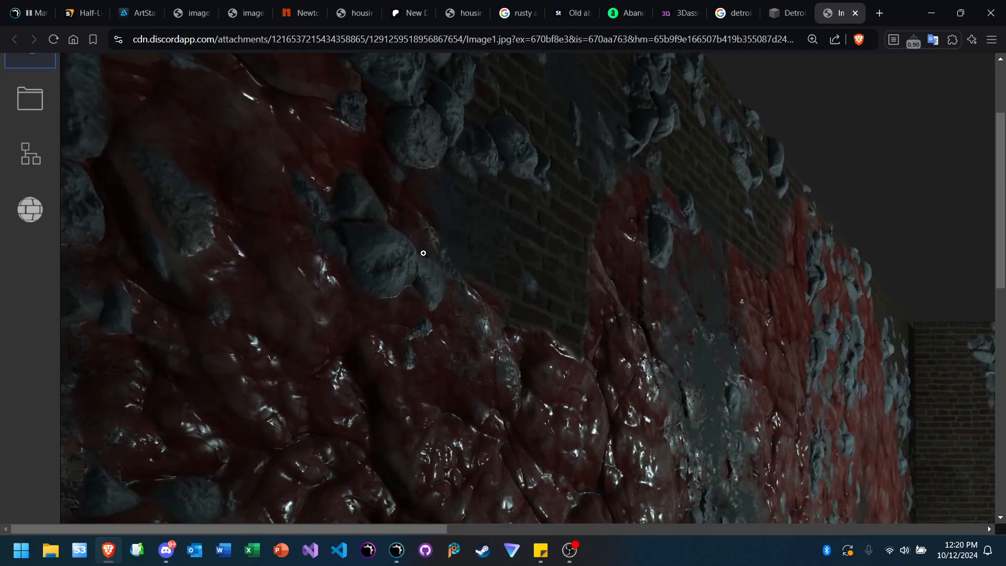
{"action": "key", "text": "ctrl+0"}
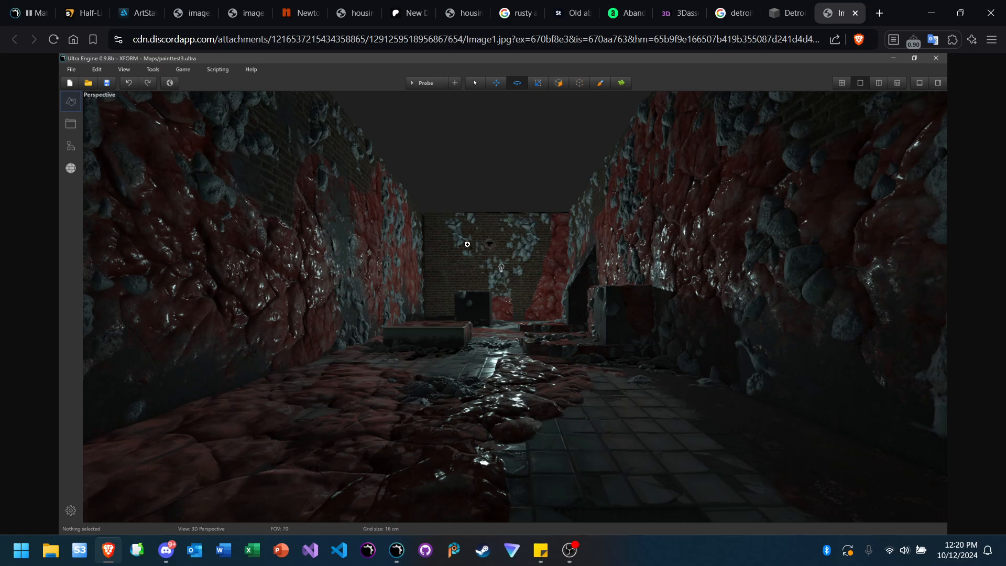
{"action": "scroll", "coordinate": [539, 271], "scroll_direction": "up", "scroll_amount": 5, "text": "ctrl"}
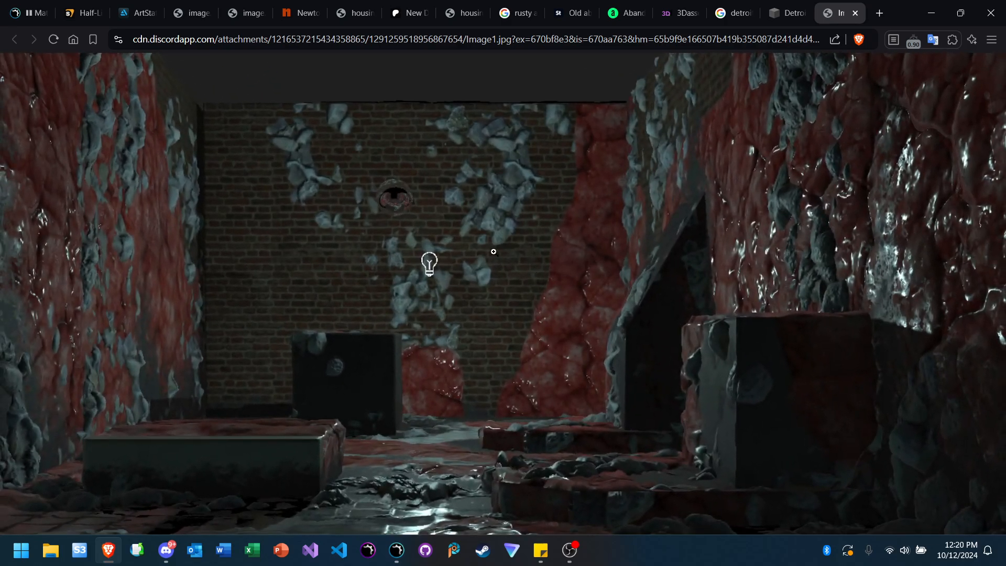
{"action": "scroll", "coordinate": [442, 311], "scroll_direction": "down", "scroll_amount": 5, "text": "ctrl"}
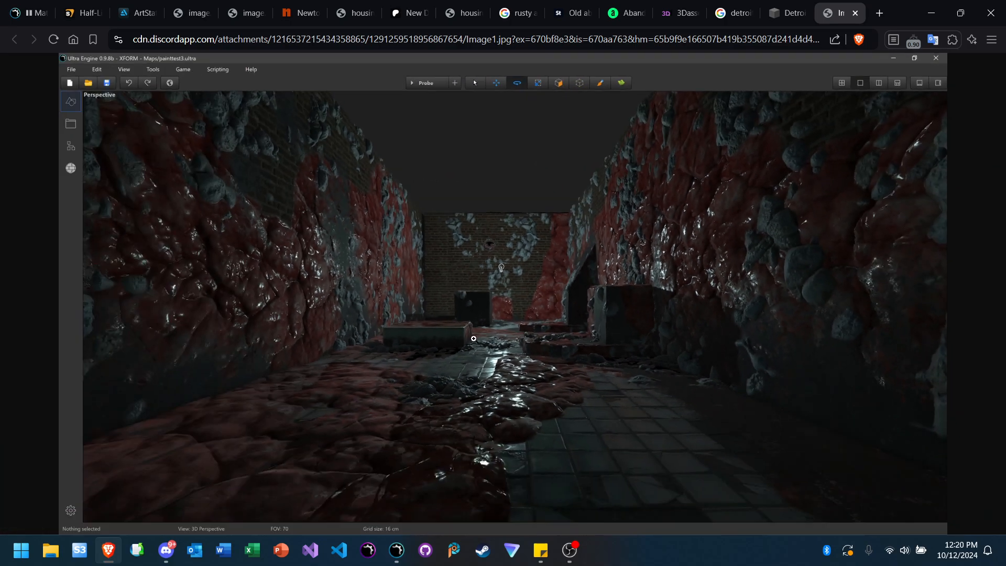
{"action": "scroll", "coordinate": [503, 356], "scroll_direction": "up", "scroll_amount": 5, "text": "ctrl"}
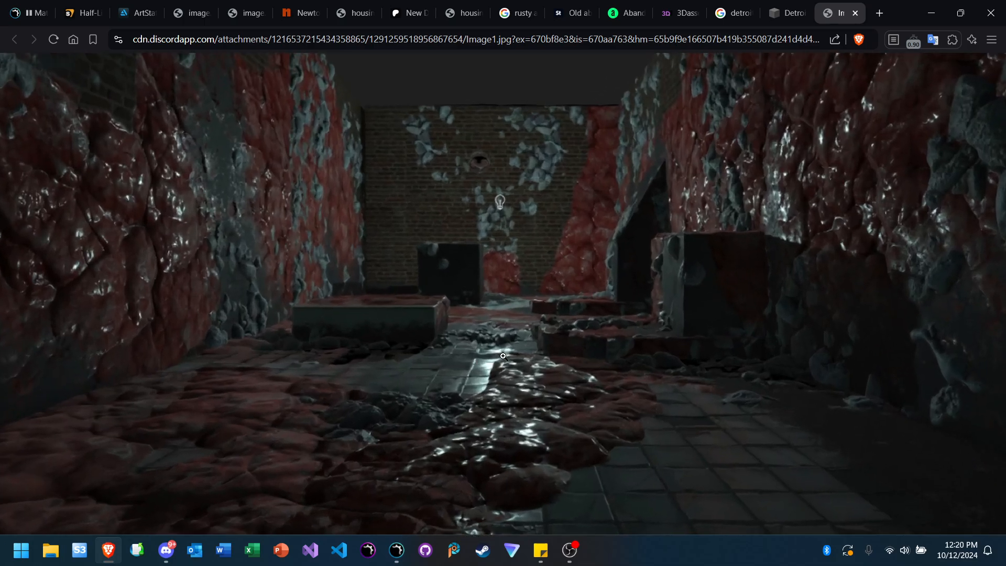
{"action": "scroll", "coordinate": [503, 356], "scroll_direction": "up", "scroll_amount": 2}
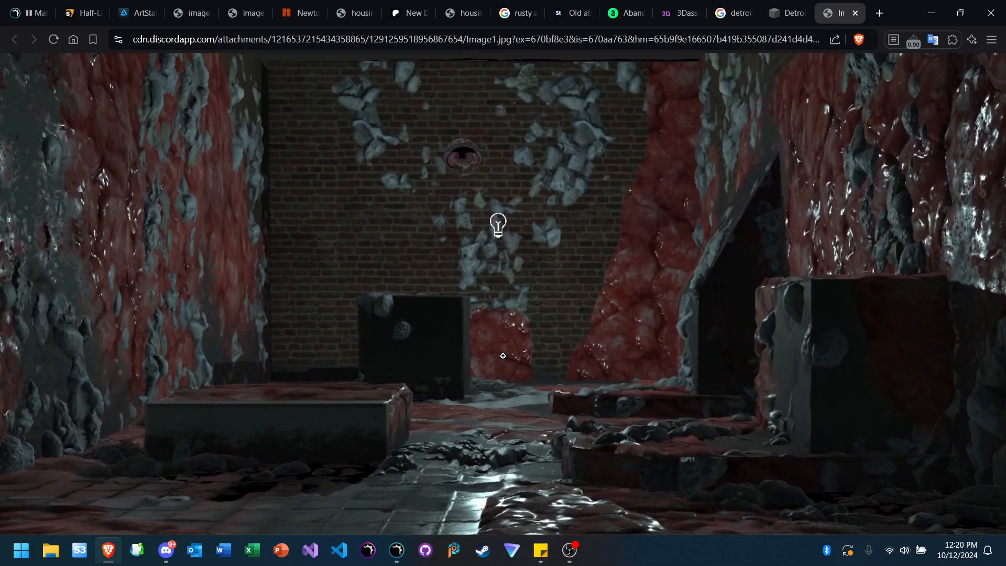
{"action": "scroll", "coordinate": [503, 356], "scroll_direction": "down", "scroll_amount": 3, "text": "ctrl"}
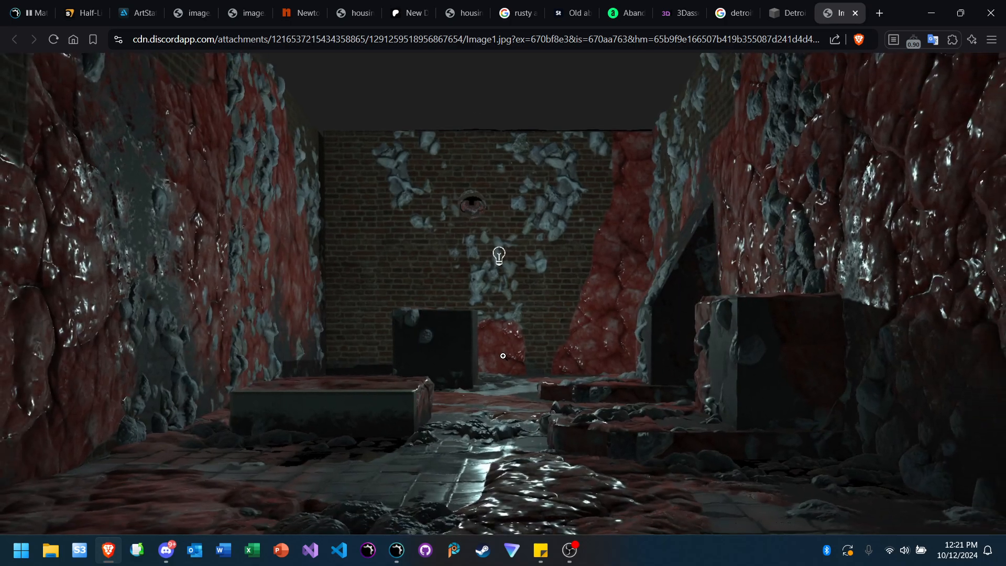
{"action": "scroll", "coordinate": [503, 355], "scroll_direction": "down", "scroll_amount": 1}
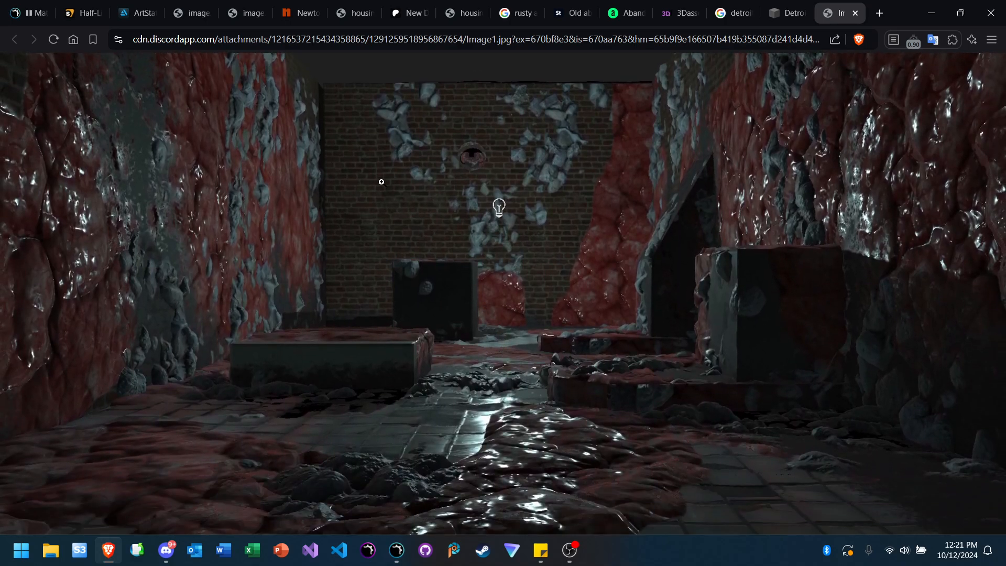
{"action": "scroll", "coordinate": [485, 195], "scroll_direction": "up", "scroll_amount": 2, "text": "ctrl"}
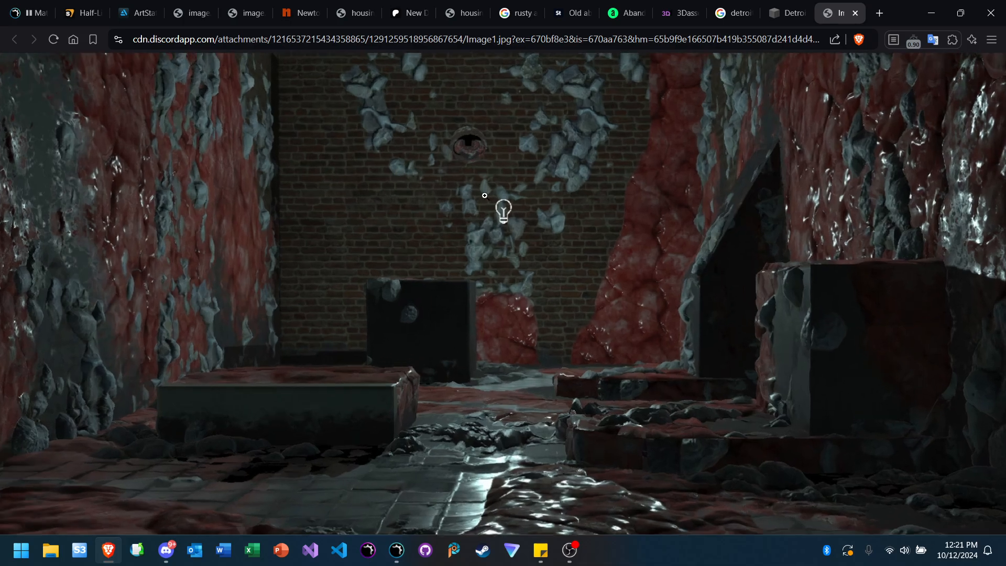
{"action": "scroll", "coordinate": [485, 195], "scroll_direction": "down", "scroll_amount": 2, "text": "ctrl"}
{"action": "scroll", "coordinate": [484, 196], "scroll_direction": "down", "scroll_amount": 3}
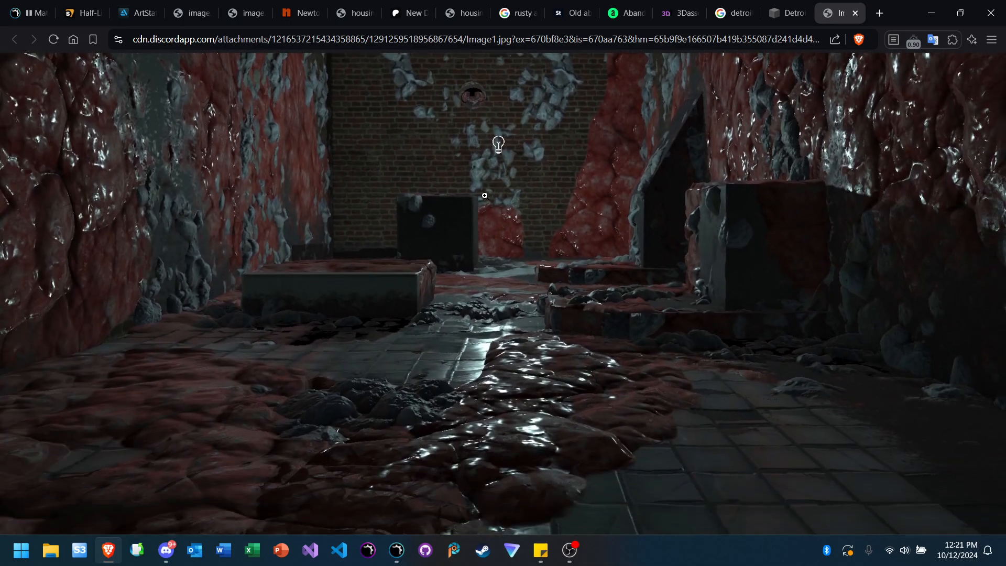
{"action": "scroll", "coordinate": [485, 195], "scroll_direction": "down", "scroll_amount": 2}
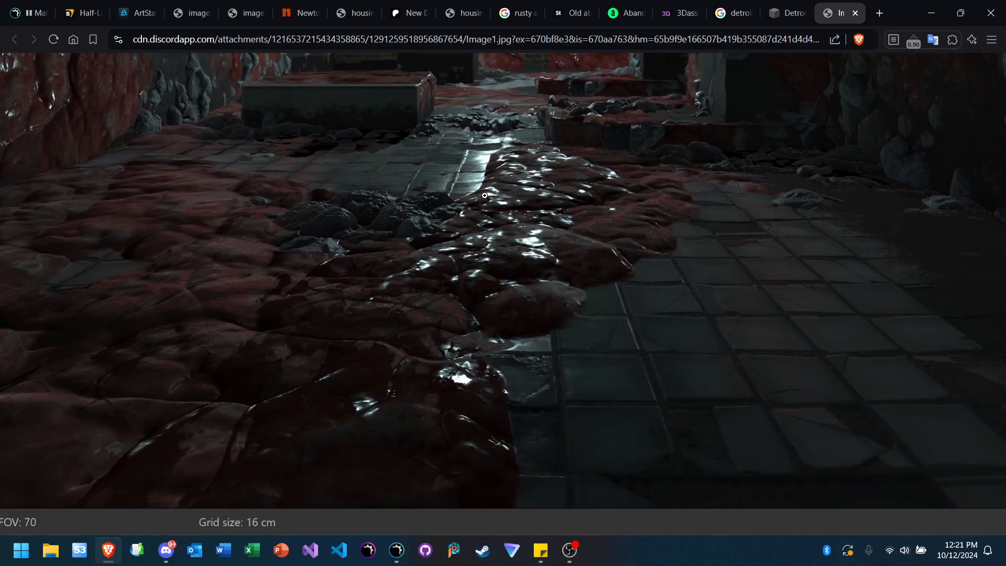
{"action": "scroll", "coordinate": [485, 195], "scroll_direction": "up", "scroll_amount": 3}
{"action": "scroll", "coordinate": [485, 195], "scroll_direction": "up", "scroll_amount": 1}
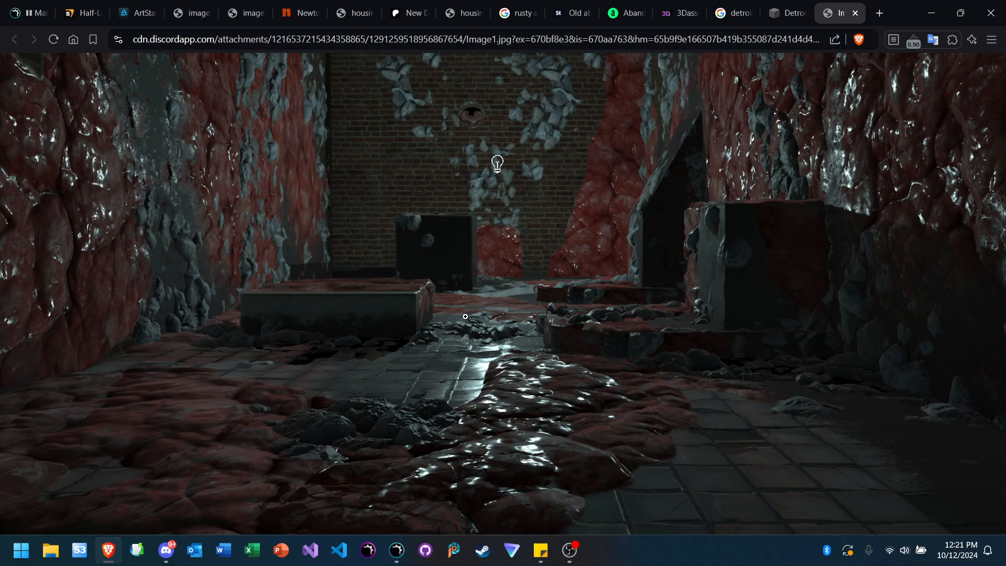
Step: Return to Discord, close the enlarged corridor image, and check the server's voice channel participants
{"action": "left_click", "coordinate": [166, 551]}
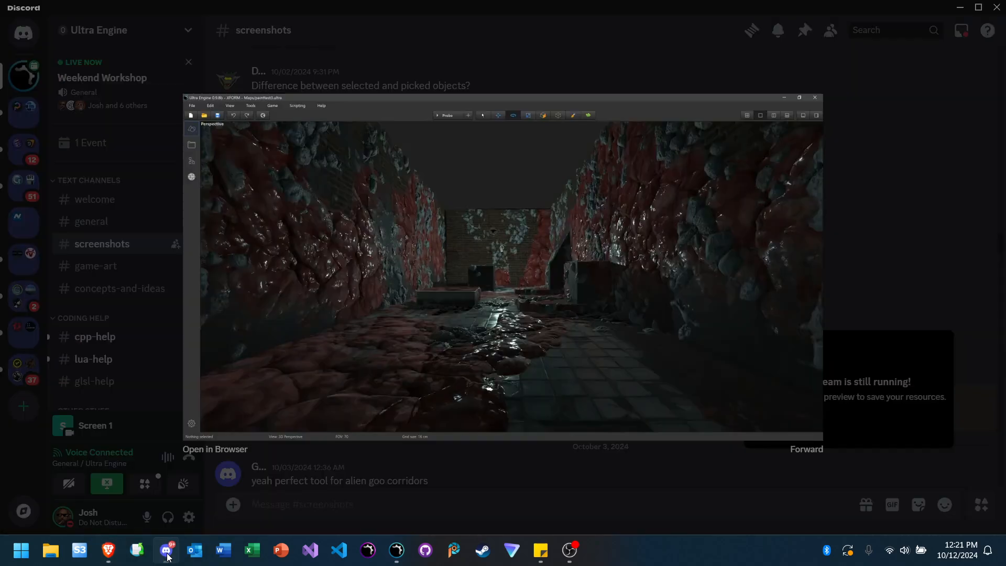
{"action": "left_click", "coordinate": [658, 494]}
{"action": "scroll", "coordinate": [100, 311], "scroll_direction": "down", "scroll_amount": 3}
{"action": "scroll", "coordinate": [101, 309], "scroll_direction": "down", "scroll_amount": 2}
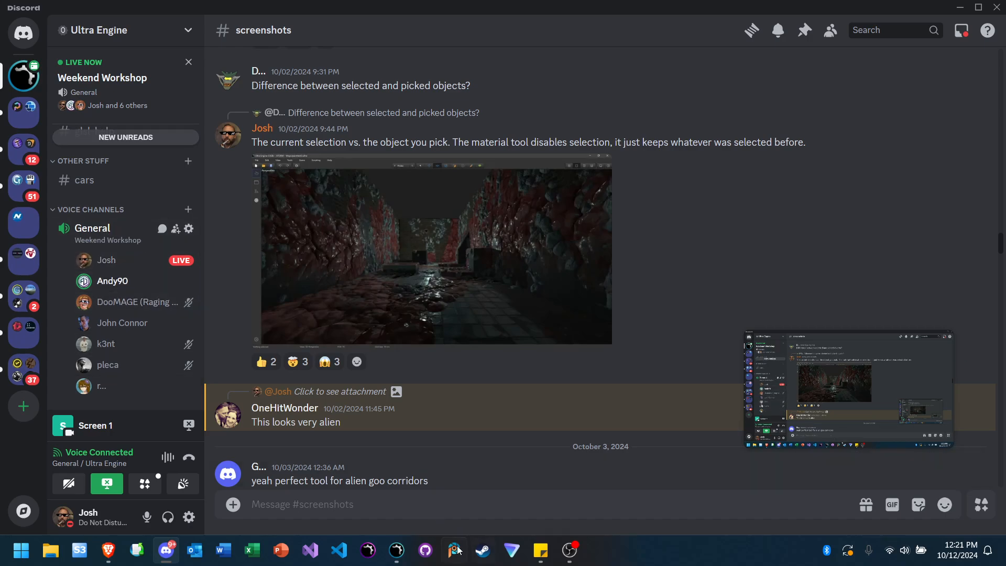
Step: Switch to Ultra Engine and set the Material Painter to paint on the picked object only, with the whole ground slab in view
{"action": "left_click", "coordinate": [397, 551]}
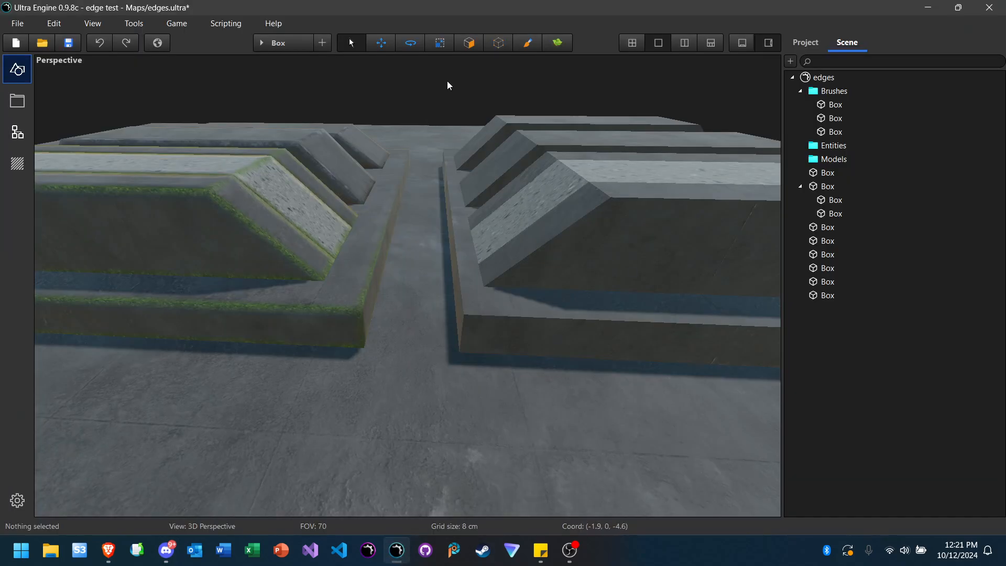
{"action": "left_click", "coordinate": [469, 42]}
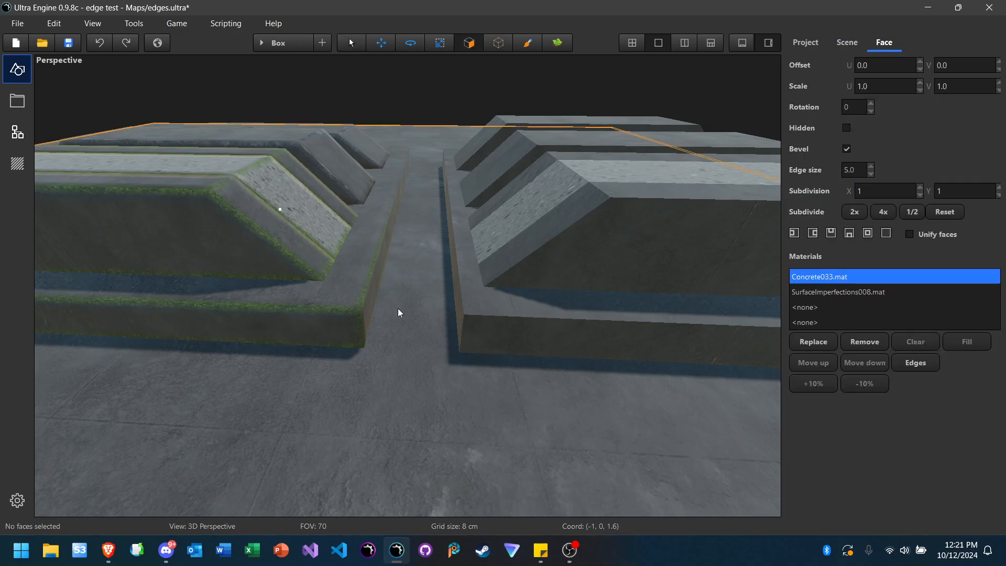
{"action": "scroll", "coordinate": [399, 313], "scroll_direction": "down", "scroll_amount": 5}
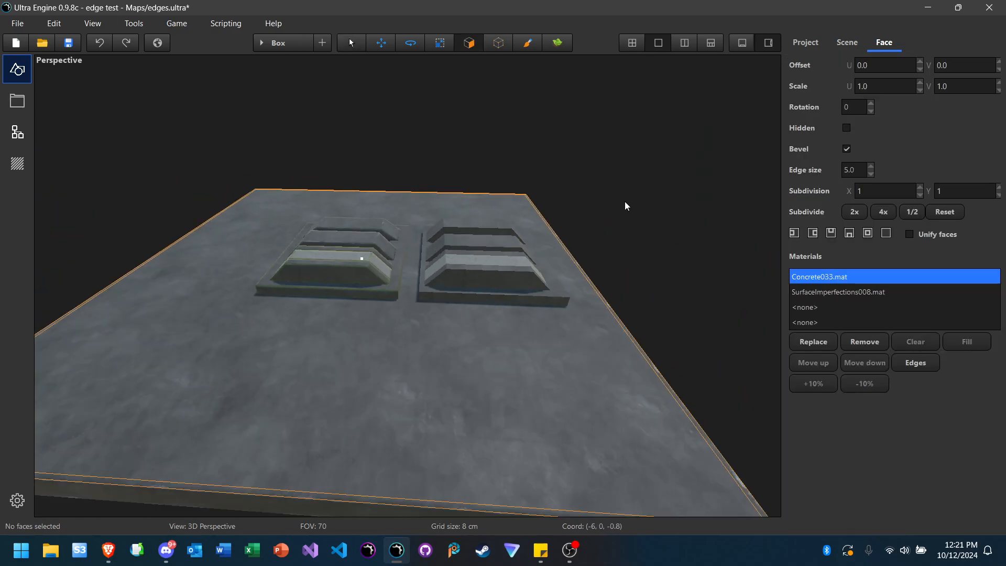
{"action": "left_click", "coordinate": [528, 44]}
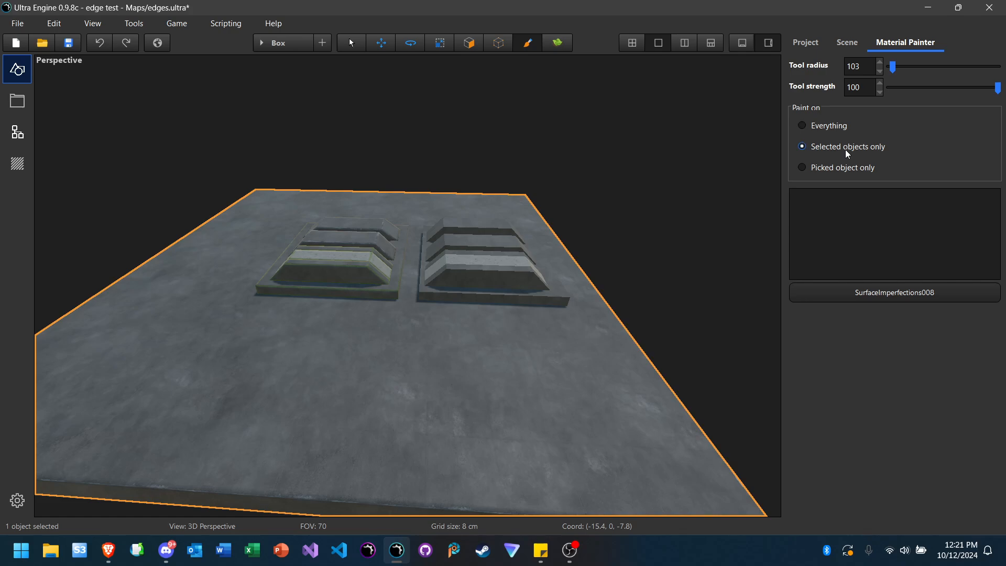
{"action": "left_click", "coordinate": [843, 166]}
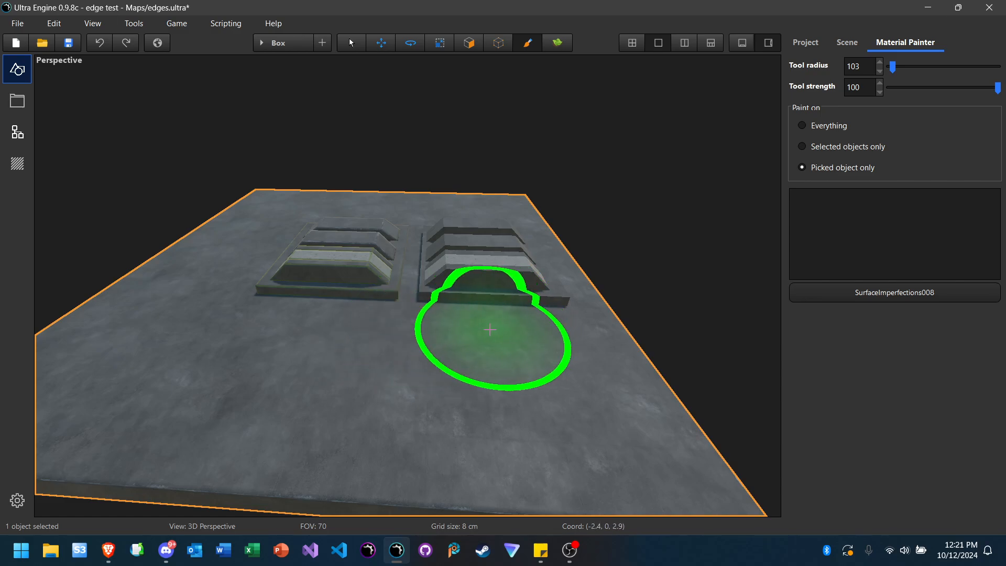
Step: Subdivide the ground slab's faces to 16 by 16 and paint SurfaceImperfections008 onto the slab around the concrete blocks
{"action": "left_click", "coordinate": [469, 43]}
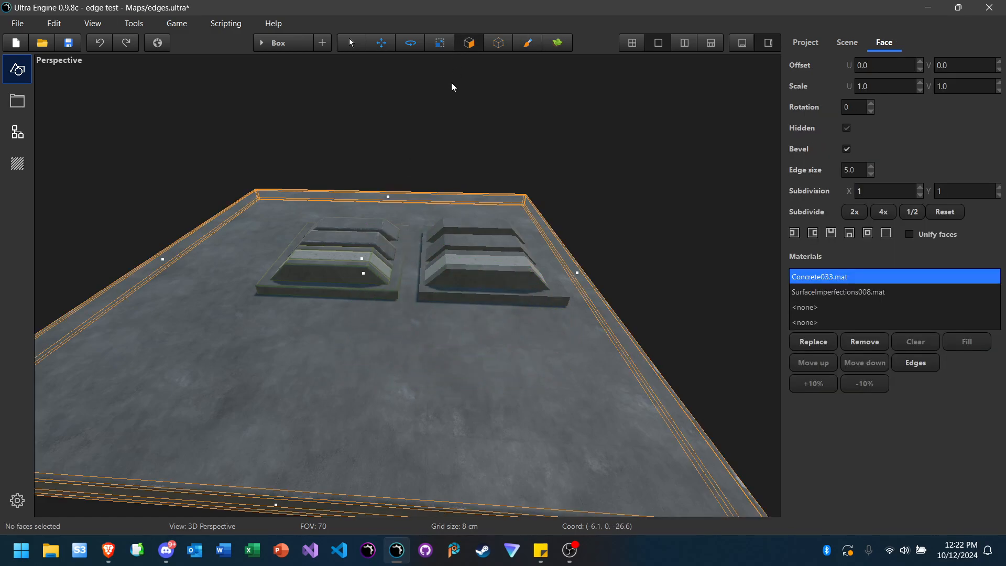
{"action": "left_click", "coordinate": [886, 213]}
{"action": "left_click", "coordinate": [886, 213]}
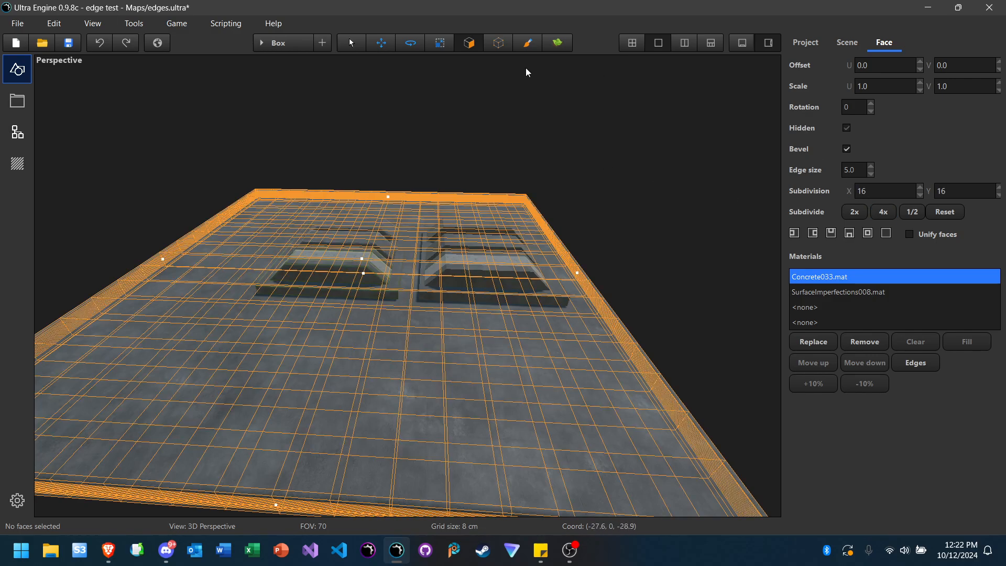
{"action": "left_click", "coordinate": [527, 43]}
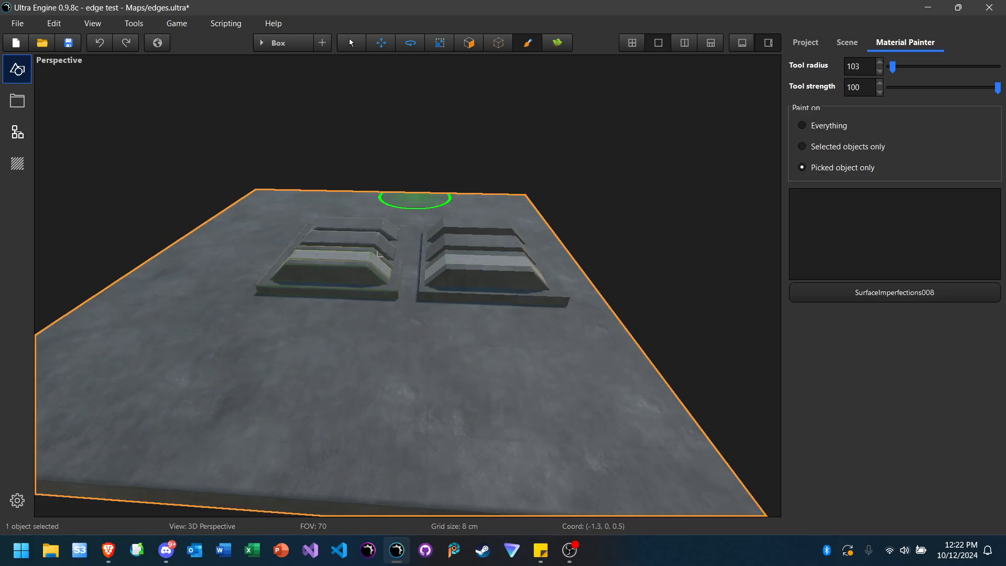
{"action": "mouse_move", "coordinate": [315, 283]}
{"action": "left_mouse_down"}
{"action": "mouse_move", "coordinate": [274, 303]}
{"action": "mouse_move", "coordinate": [292, 326]}
{"action": "mouse_move", "coordinate": [547, 301]}
{"action": "mouse_move", "coordinate": [231, 281]}
{"action": "mouse_move", "coordinate": [461, 297]}
{"action": "mouse_move", "coordinate": [477, 310]}
{"action": "mouse_move", "coordinate": [341, 314]}
{"action": "mouse_move", "coordinate": [265, 292]}
{"action": "mouse_move", "coordinate": [213, 325]}
{"action": "mouse_move", "coordinate": [301, 294]}
{"action": "mouse_move", "coordinate": [483, 294]}
{"action": "mouse_move", "coordinate": [456, 332]}
{"action": "mouse_move", "coordinate": [332, 426]}
{"action": "mouse_move", "coordinate": [324, 353]}
{"action": "left_mouse_up"}
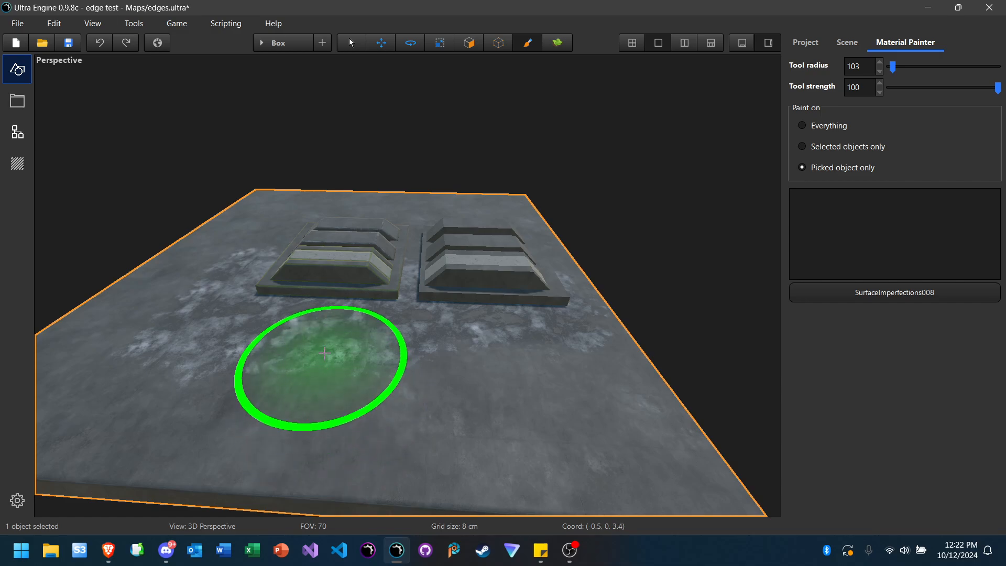
Step: Paint SurfaceImperfections008 onto the long front face of the nearest sloped concrete block, and inspect the painted block and slab
{"action": "mouse_move", "coordinate": [315, 351]}
{"action": "right_mouse_down"}
{"action": "mouse_move", "coordinate": [270, 368]}
{"action": "mouse_move", "coordinate": [256, 181]}
{"action": "mouse_move", "coordinate": [263, 304]}
{"action": "mouse_move", "coordinate": [256, 324]}
{"action": "mouse_move", "coordinate": [201, 335]}
{"action": "right_mouse_up"}
{"action": "key", "text": "q"}
{"action": "key", "text": "e"}
{"action": "key", "text": "w"}
{"action": "key", "text": "d"}
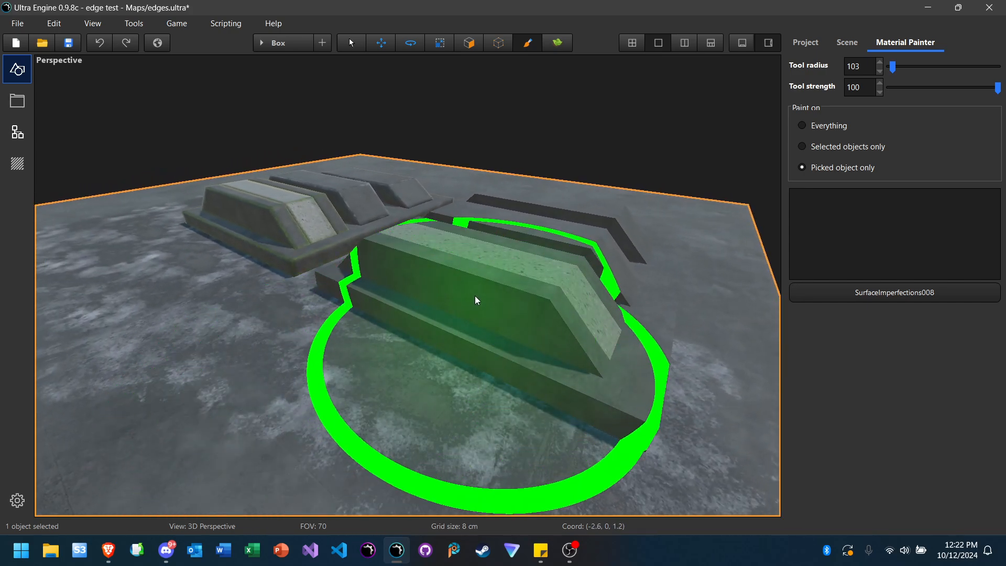
{"action": "left_click_drag", "start_coordinate": [474, 295], "coordinate": [438, 285]}
{"action": "mouse_move", "coordinate": [438, 284]}
{"action": "right_mouse_down"}
{"action": "mouse_move", "coordinate": [343, 297]}
{"action": "mouse_move", "coordinate": [262, 262]}
{"action": "mouse_move", "coordinate": [168, 267]}
{"action": "mouse_move", "coordinate": [202, 283]}
{"action": "mouse_move", "coordinate": [175, 301]}
{"action": "right_mouse_up"}
{"action": "key", "text": "d"}
{"action": "key", "text": "w"}
{"action": "key", "text": "s"}
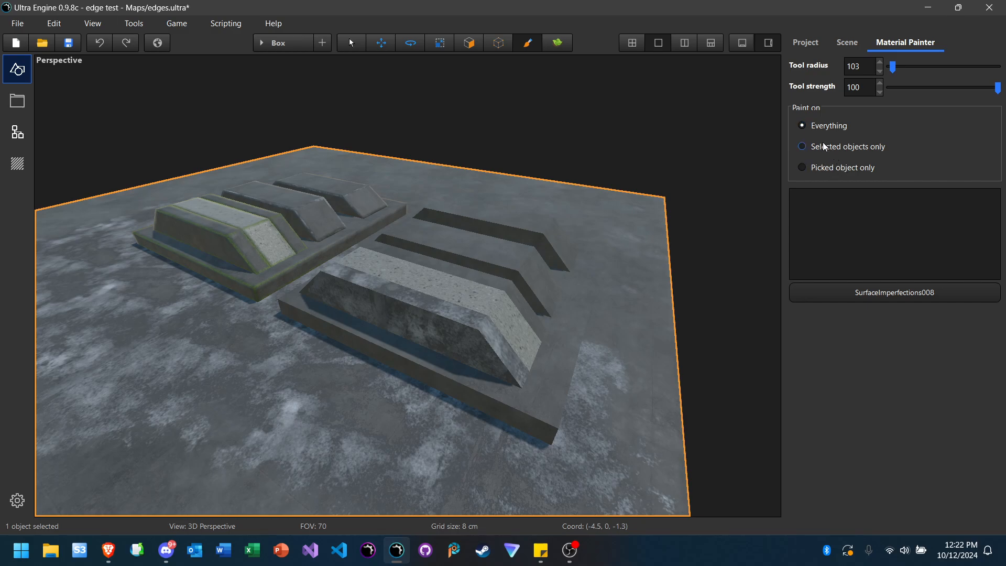
Step: Exit the Material Painter and deselect the ground slab
{"action": "left_click", "coordinate": [834, 159]}
{"action": "left_click", "coordinate": [834, 147]}
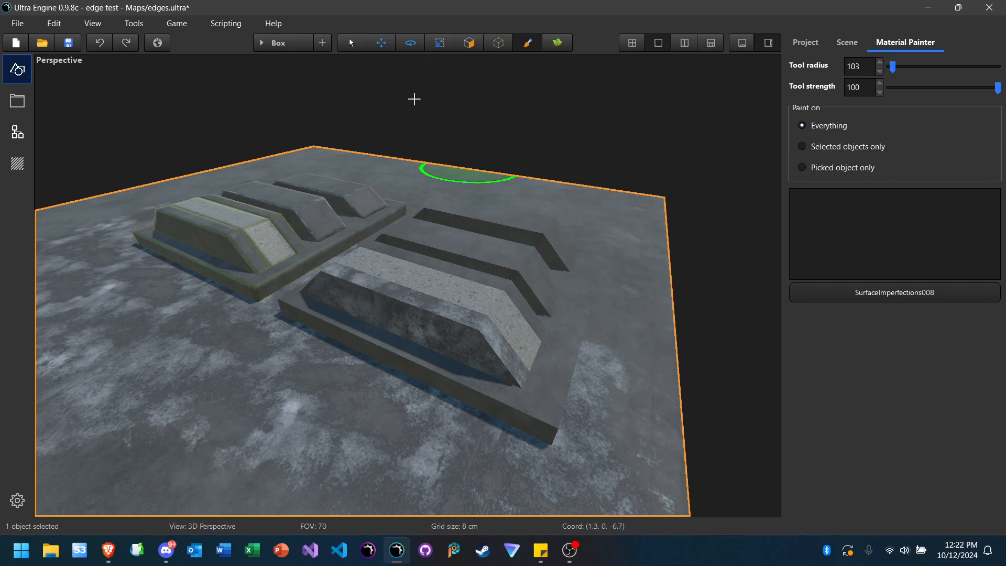
{"action": "left_click", "coordinate": [356, 44]}
{"action": "left_click", "coordinate": [433, 99]}
{"action": "scroll", "coordinate": [409, 195], "scroll_direction": "up", "scroll_amount": 5}
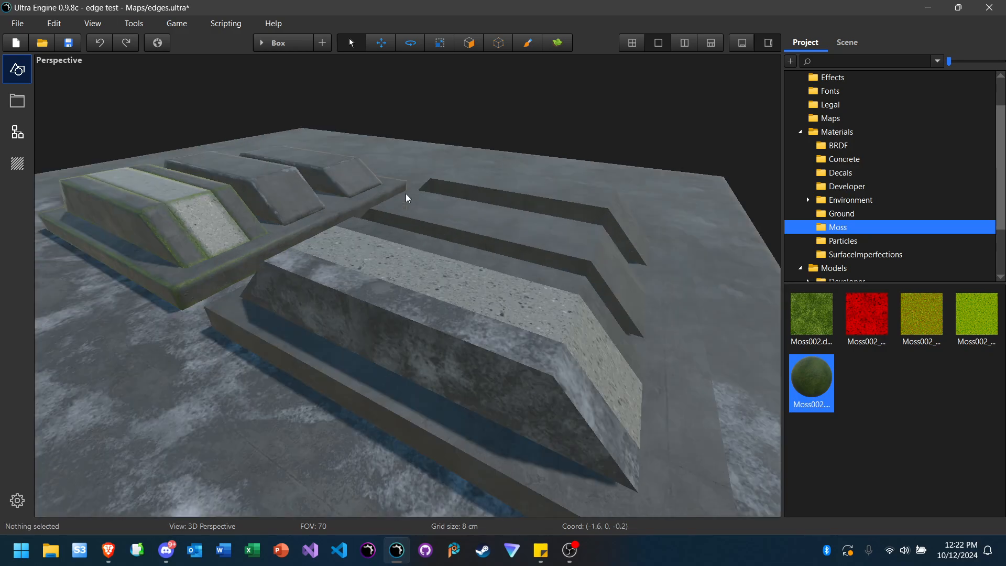
Step: Examine the painted ground slab and both groups of concrete blocks from above, between the bases and from low angles
{"action": "right_click_drag", "start_coordinate": [411, 195], "coordinate": [325, 254]}
{"action": "key", "text": "s"}
{"action": "key", "text": "w"}
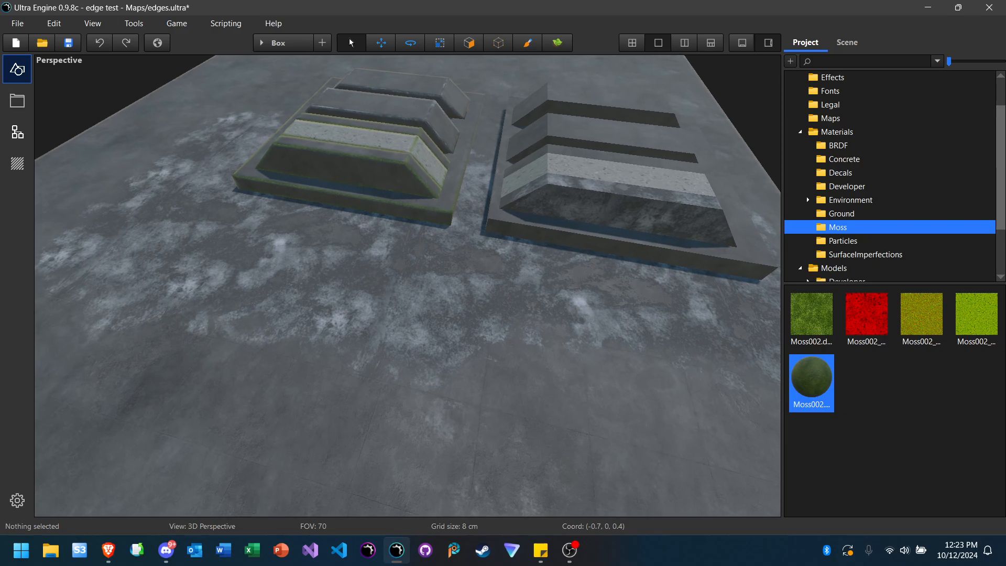
{"action": "key", "text": "a"}
{"action": "key", "text": "s"}
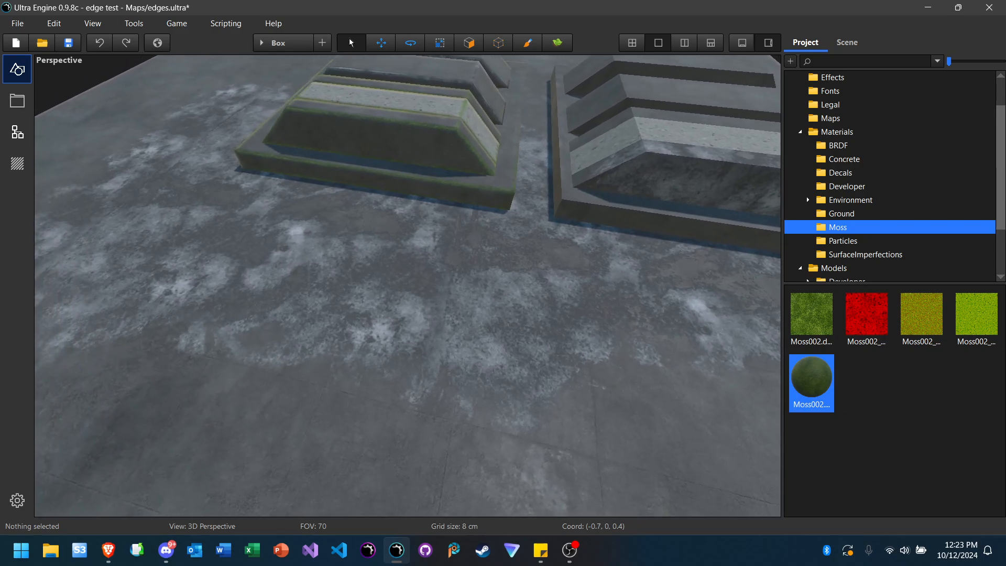
{"action": "key", "text": "s"}
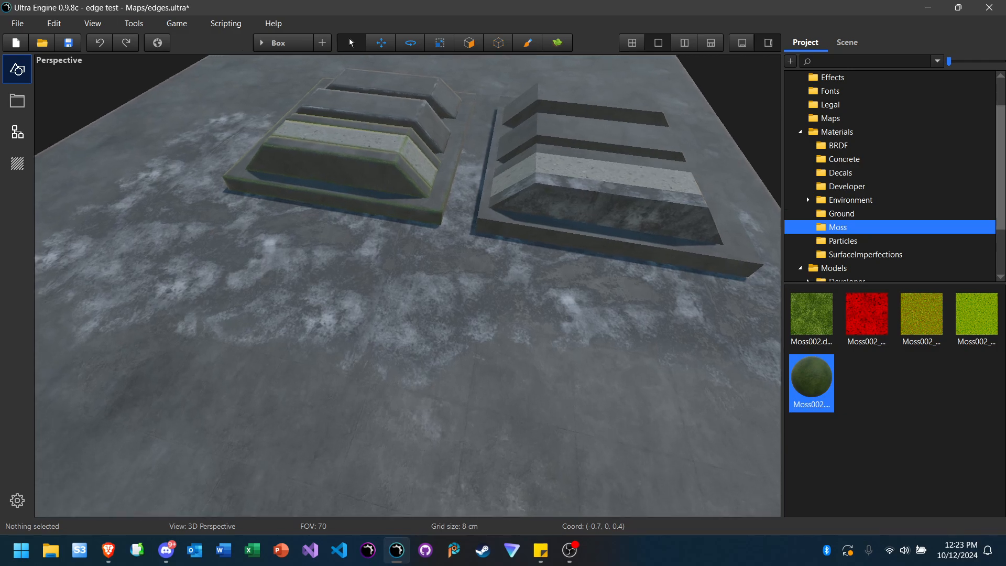
{"action": "key", "text": "w"}
{"action": "key", "text": "s"}
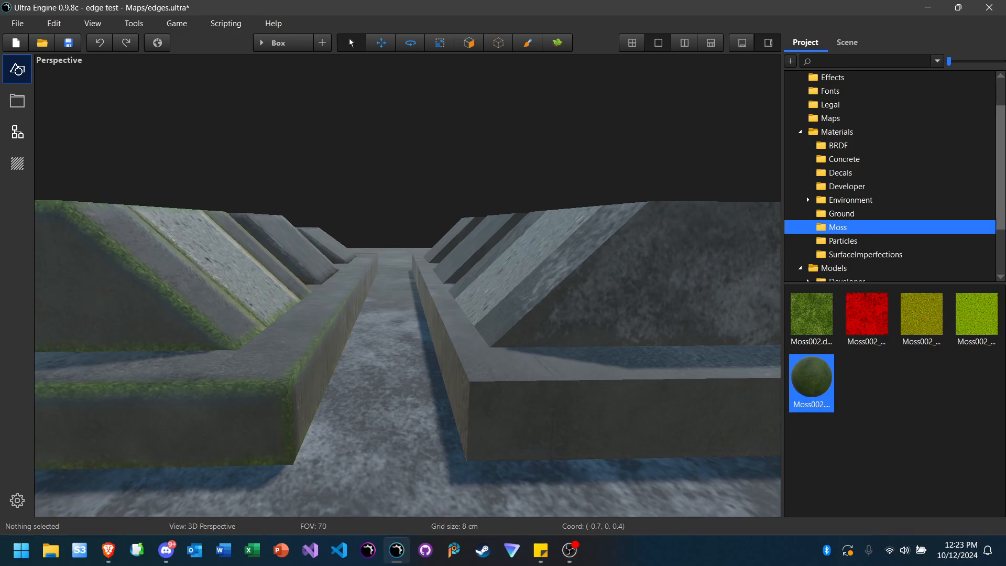
{"action": "key", "text": "s"}
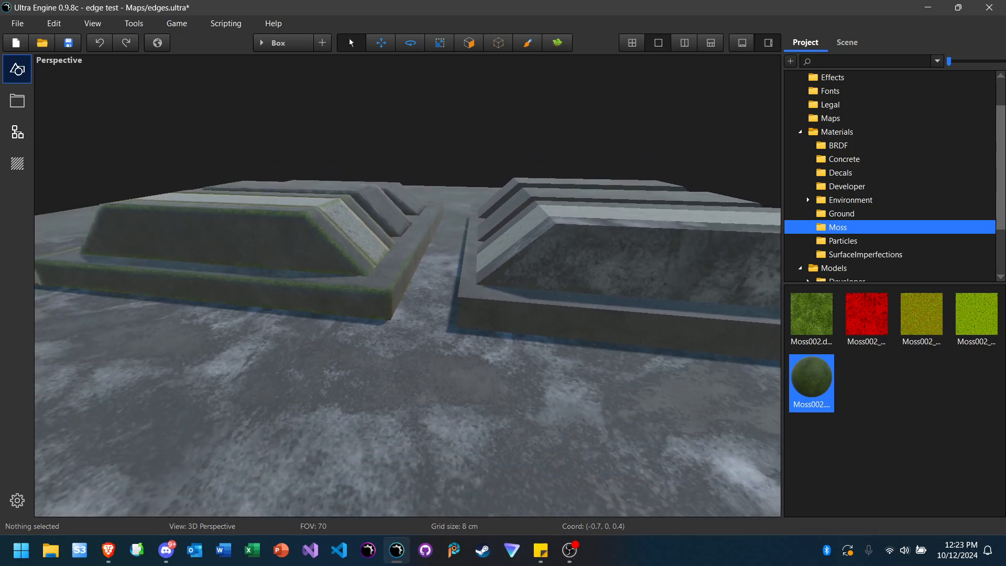
{"action": "key", "text": "w"}
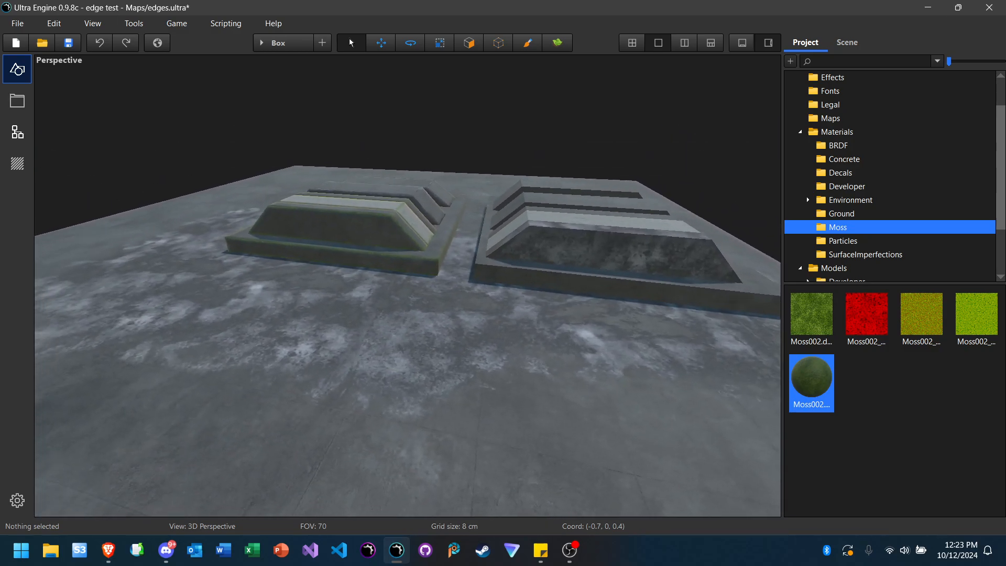
{"action": "right_click_drag", "start_coordinate": [407, 286], "coordinate": [408, 304]}
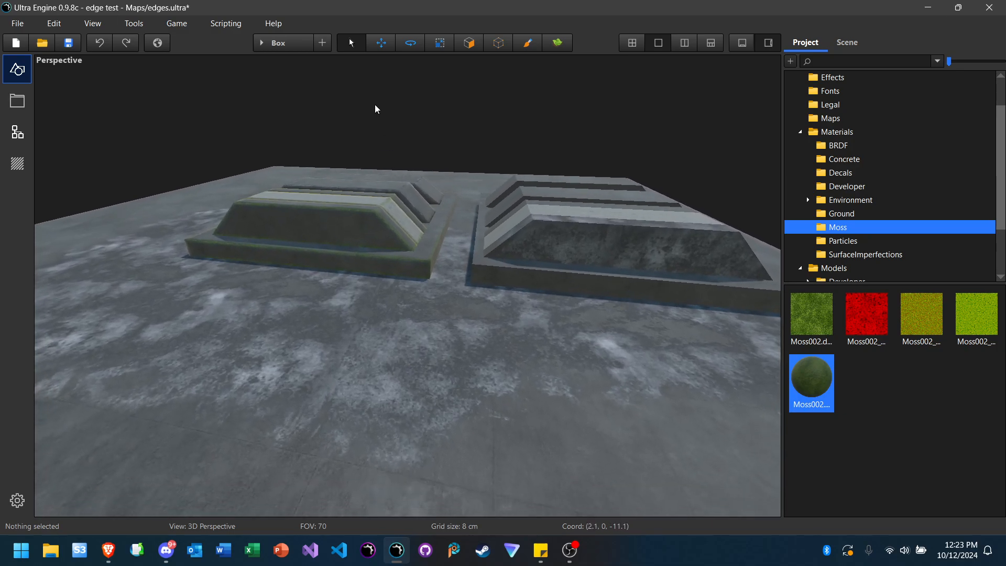
Step: Switch to Discord and open the chat of the General voice channel to check its latest messages
{"action": "left_click", "coordinate": [166, 553]}
{"action": "scroll", "coordinate": [419, 393], "scroll_direction": "down", "scroll_amount": 7}
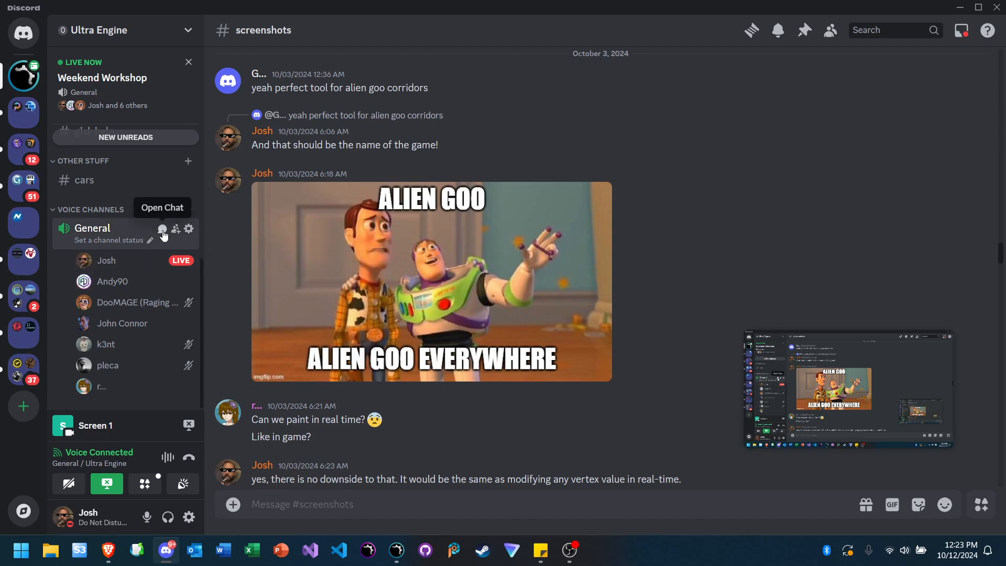
{"action": "left_click", "coordinate": [163, 231]}
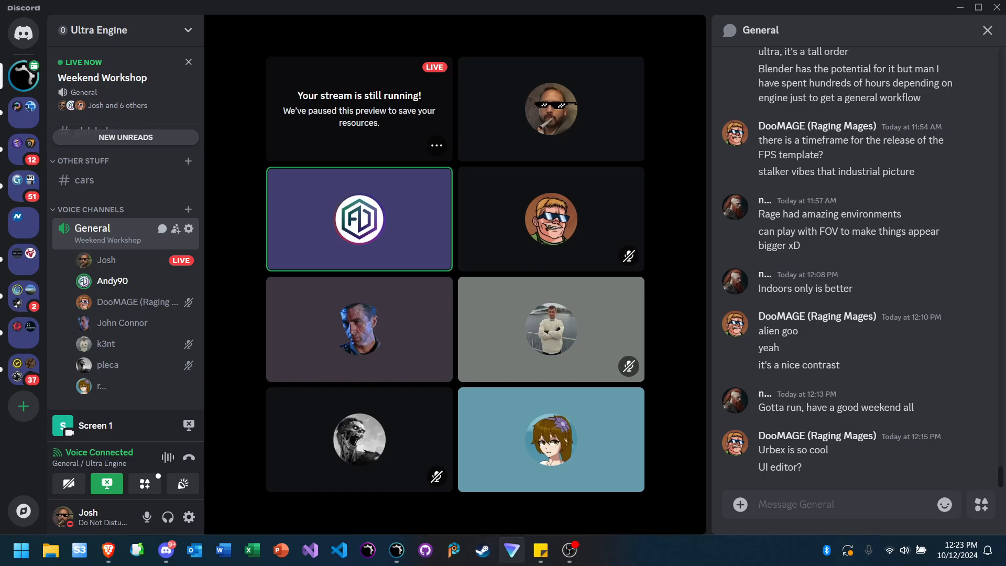
Step: Switch to Ultra Engine, erase SurfaceImperfections008 from the slab in front of the blocks, and paint it over the mossy blocks and the slab beside them
{"action": "left_click", "coordinate": [397, 550]}
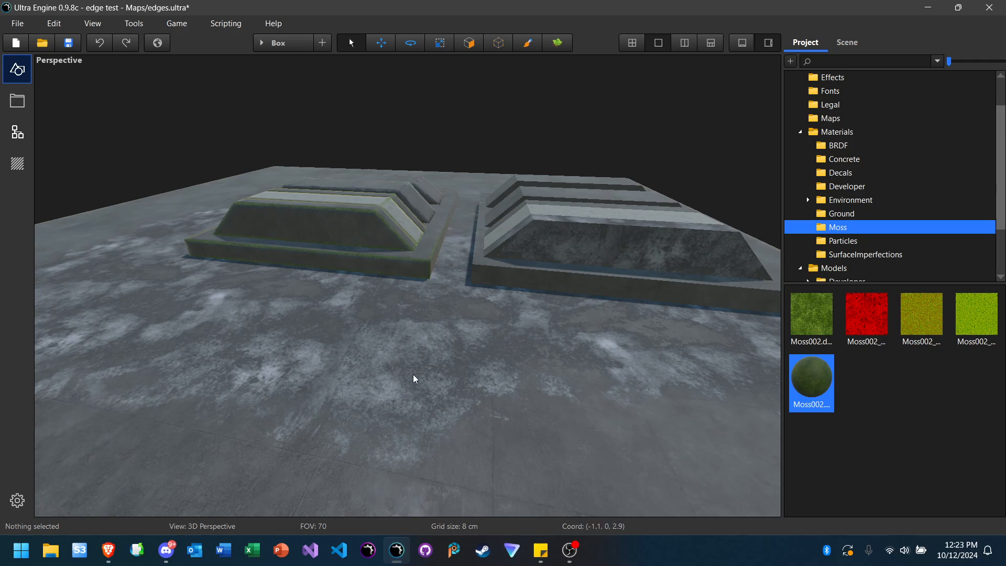
{"action": "left_click", "coordinate": [527, 44]}
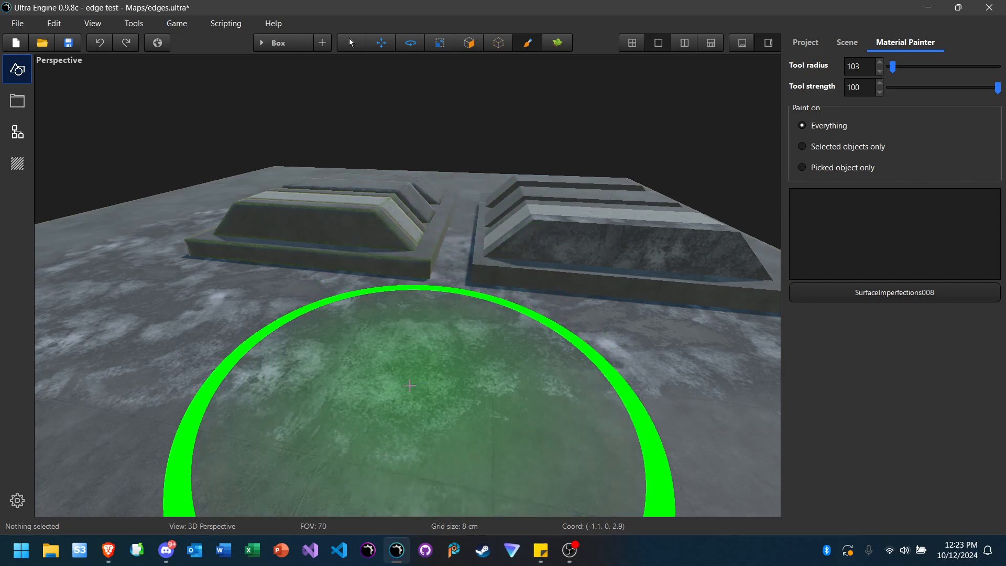
{"action": "mouse_move", "coordinate": [337, 396]}
{"action": "left_mouse_down"}
{"action": "mouse_move", "coordinate": [252, 377]}
{"action": "mouse_move", "coordinate": [393, 388]}
{"action": "mouse_move", "coordinate": [573, 438]}
{"action": "mouse_move", "coordinate": [403, 436]}
{"action": "mouse_move", "coordinate": [78, 398]}
{"action": "mouse_move", "coordinate": [157, 435]}
{"action": "mouse_move", "coordinate": [315, 390]}
{"action": "mouse_move", "coordinate": [581, 384]}
{"action": "mouse_move", "coordinate": [472, 285]}
{"action": "mouse_move", "coordinate": [539, 348]}
{"action": "mouse_move", "coordinate": [592, 319]}
{"action": "mouse_move", "coordinate": [400, 355]}
{"action": "left_mouse_up"}
{"action": "mouse_move", "coordinate": [385, 362]}
{"action": "right_mouse_down"}
{"action": "mouse_move", "coordinate": [204, 358]}
{"action": "mouse_move", "coordinate": [340, 311]}
{"action": "mouse_move", "coordinate": [425, 333]}
{"action": "right_mouse_up"}
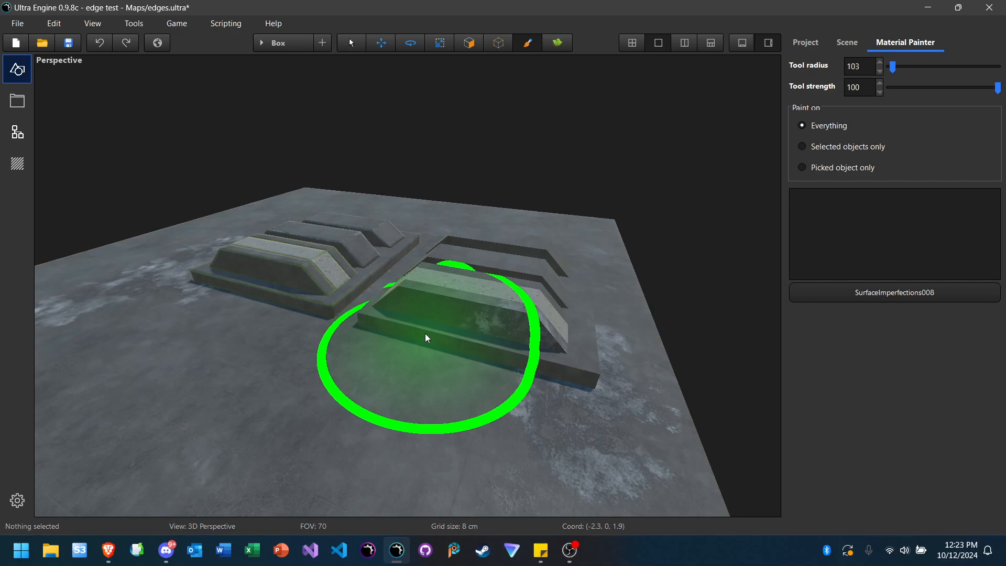
{"action": "mouse_move", "coordinate": [437, 297]}
{"action": "left_mouse_down"}
{"action": "mouse_move", "coordinate": [220, 276]}
{"action": "mouse_move", "coordinate": [254, 314]}
{"action": "mouse_move", "coordinate": [338, 367]}
{"action": "mouse_move", "coordinate": [353, 342]}
{"action": "mouse_move", "coordinate": [332, 401]}
{"action": "left_mouse_up"}
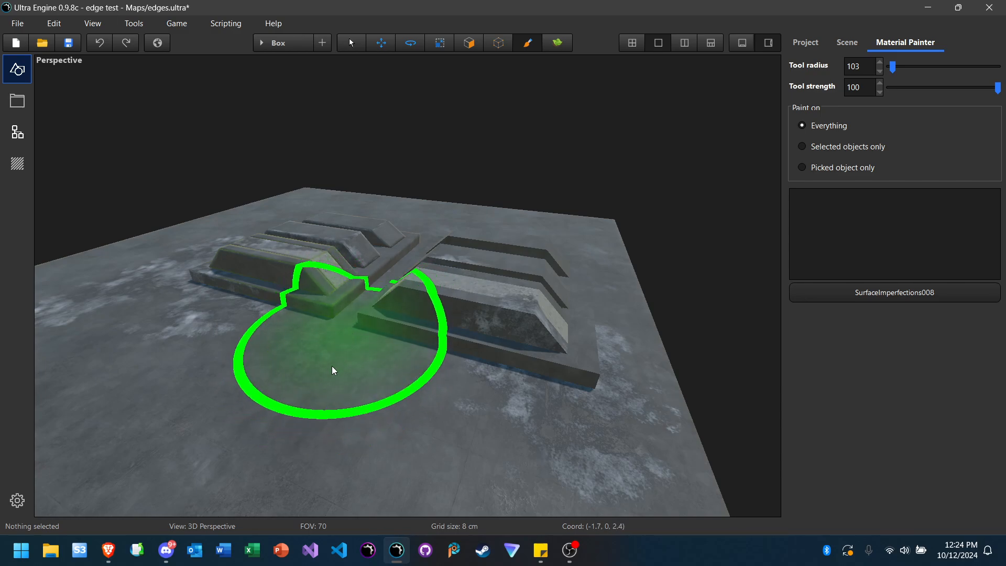
{"action": "mouse_move", "coordinate": [314, 415]}
{"action": "right_mouse_down"}
{"action": "mouse_move", "coordinate": [226, 401]}
{"action": "mouse_move", "coordinate": [303, 375]}
{"action": "right_mouse_up"}
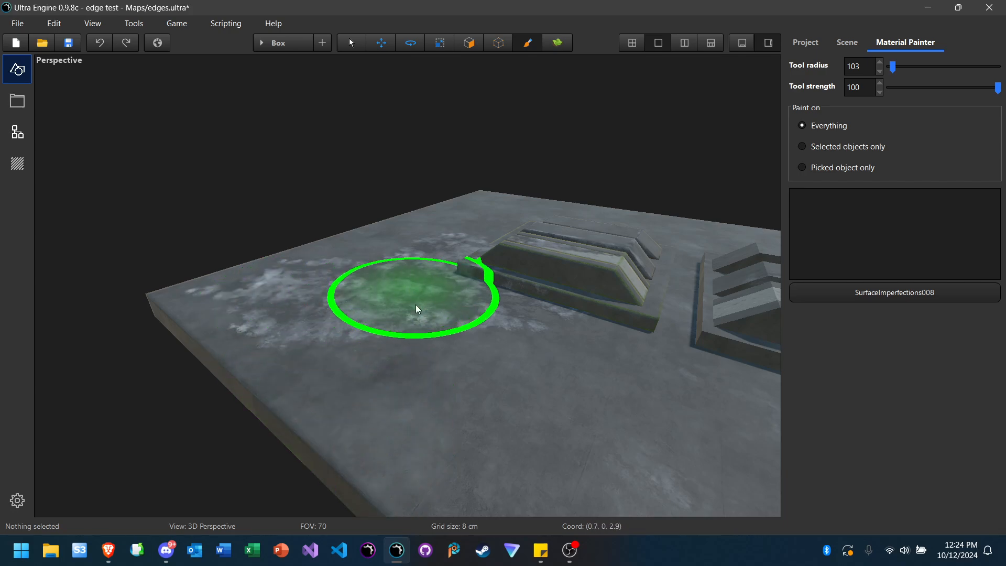
{"action": "right_click_drag", "start_coordinate": [310, 338], "coordinate": [370, 123]}
Step: Exit the Material Painter and examine the repainted slab and both groups of concrete blocks from several angles
{"action": "left_click", "coordinate": [351, 45]}
{"action": "mouse_move", "coordinate": [394, 167]}
{"action": "right_mouse_down"}
{"action": "mouse_move", "coordinate": [399, 135]}
{"action": "mouse_move", "coordinate": [381, 246]}
{"action": "mouse_move", "coordinate": [406, 155]}
{"action": "mouse_move", "coordinate": [361, 160]}
{"action": "mouse_move", "coordinate": [314, 137]}
{"action": "mouse_move", "coordinate": [220, 135]}
{"action": "mouse_move", "coordinate": [204, 109]}
{"action": "mouse_move", "coordinate": [439, 139]}
{"action": "right_mouse_up"}
{"action": "key", "text": "w"}
{"action": "key", "text": "d"}
{"action": "key", "text": "d"}
{"action": "key", "text": "s"}
{"action": "key", "text": "w"}
{"action": "key", "text": "s"}
{"action": "key", "text": "a"}
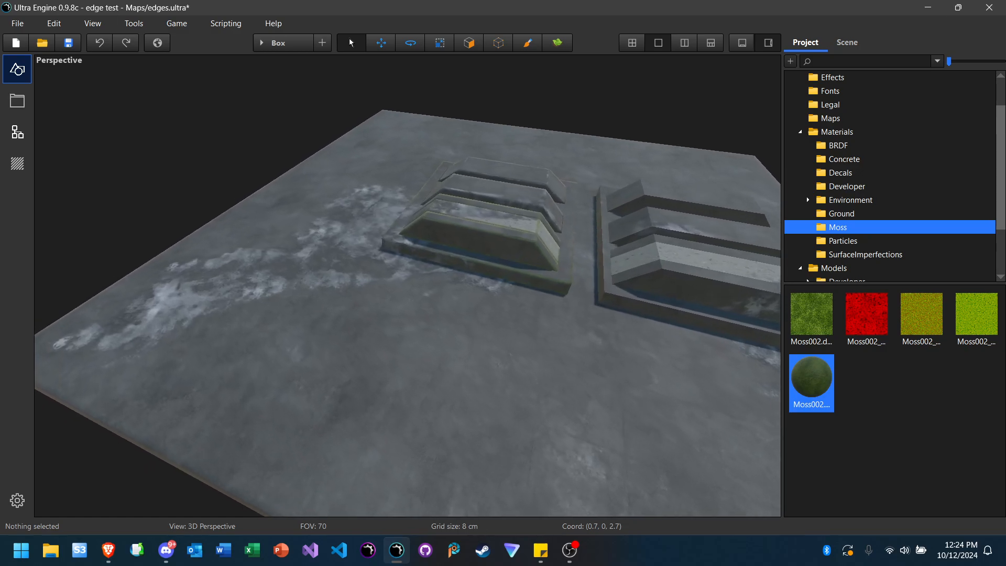
{"action": "right_click_drag", "start_coordinate": [407, 286], "coordinate": [467, 256]}
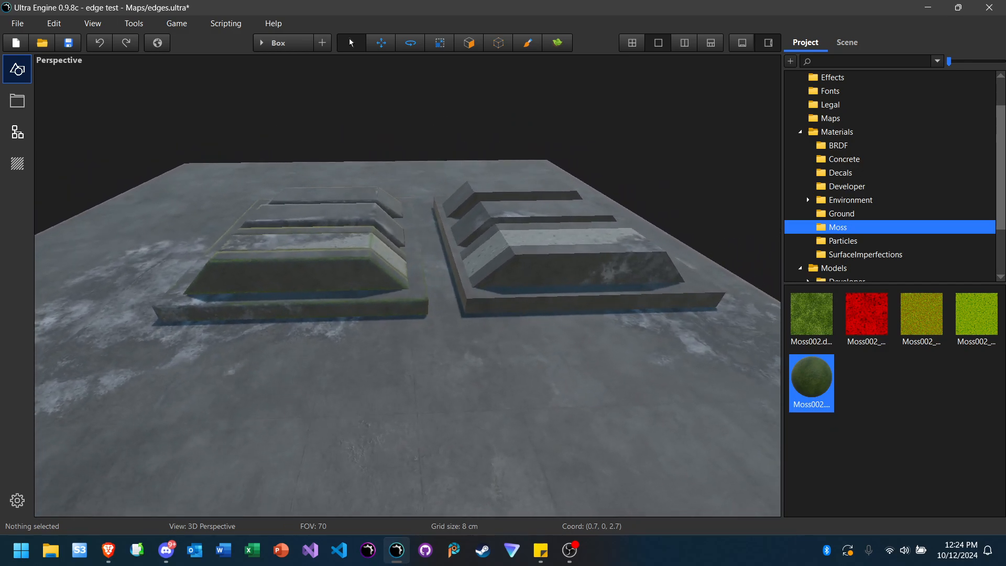
{"action": "right_click_drag", "start_coordinate": [408, 285], "coordinate": [338, 298]}
{"action": "key", "text": "w"}
{"action": "key", "text": "a"}
{"action": "key", "text": "d"}
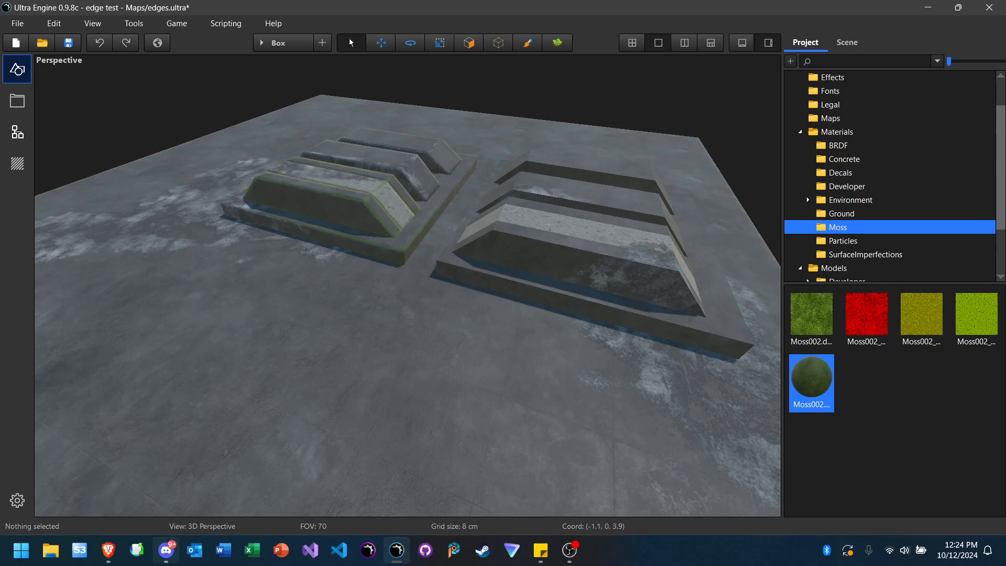
Step: Check the General voice channel's participants and chat in Discord, and switch to the OBS recording window
{"action": "left_click", "coordinate": [170, 554]}
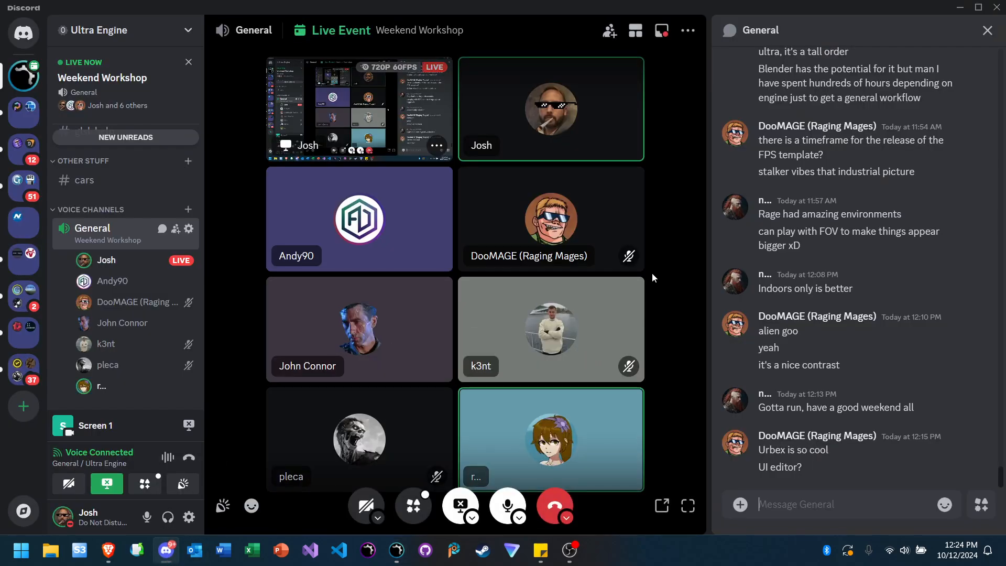
{"action": "mouse_move", "coordinate": [574, 556]}
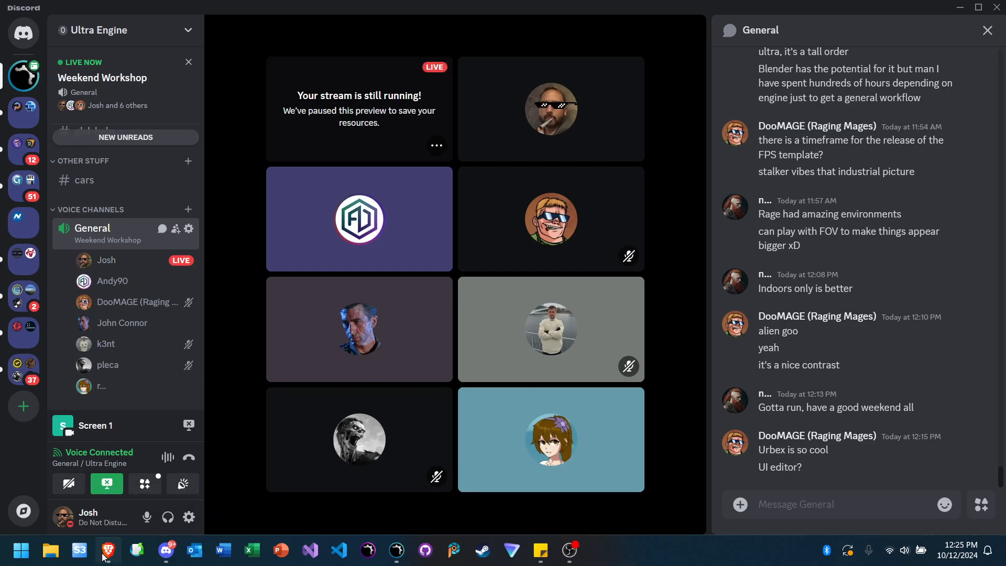
{"action": "mouse_move", "coordinate": [109, 556]}
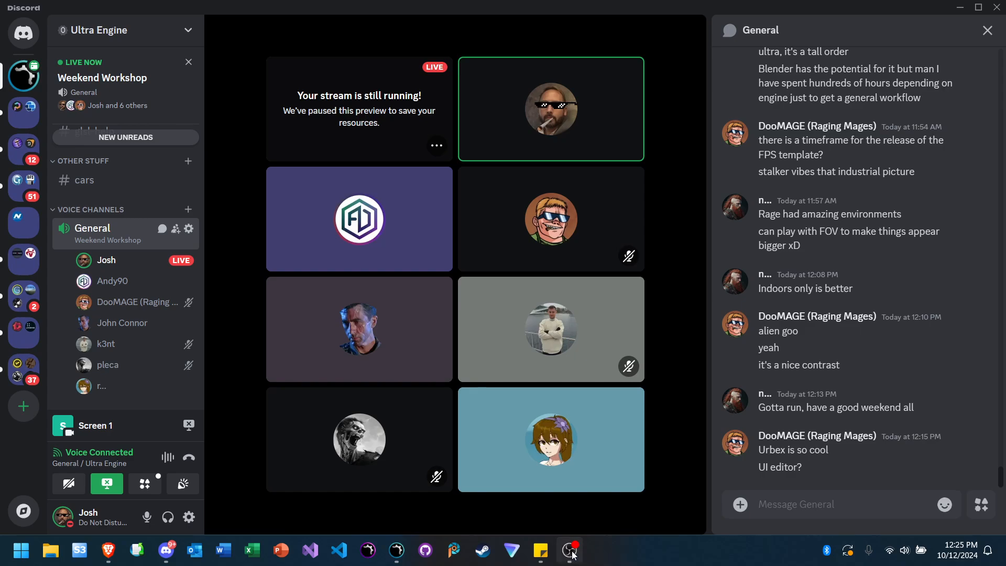
{"action": "mouse_move", "coordinate": [573, 555]}
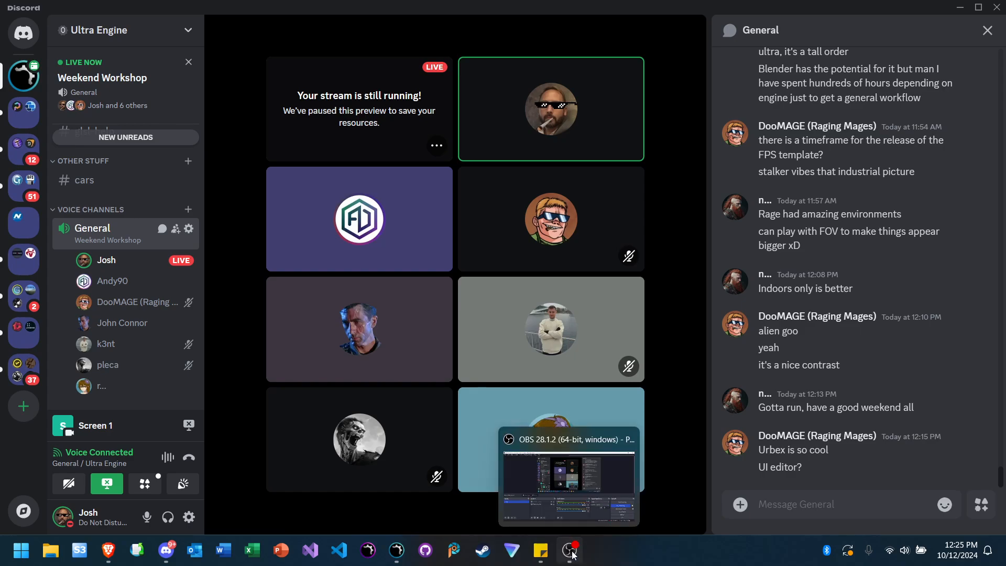
{"action": "left_click", "coordinate": [574, 554]}
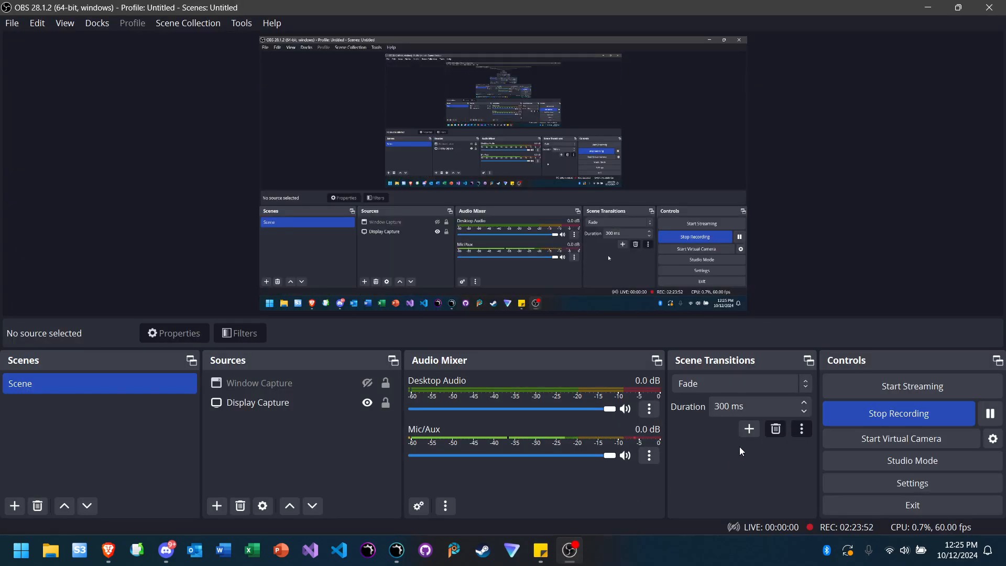